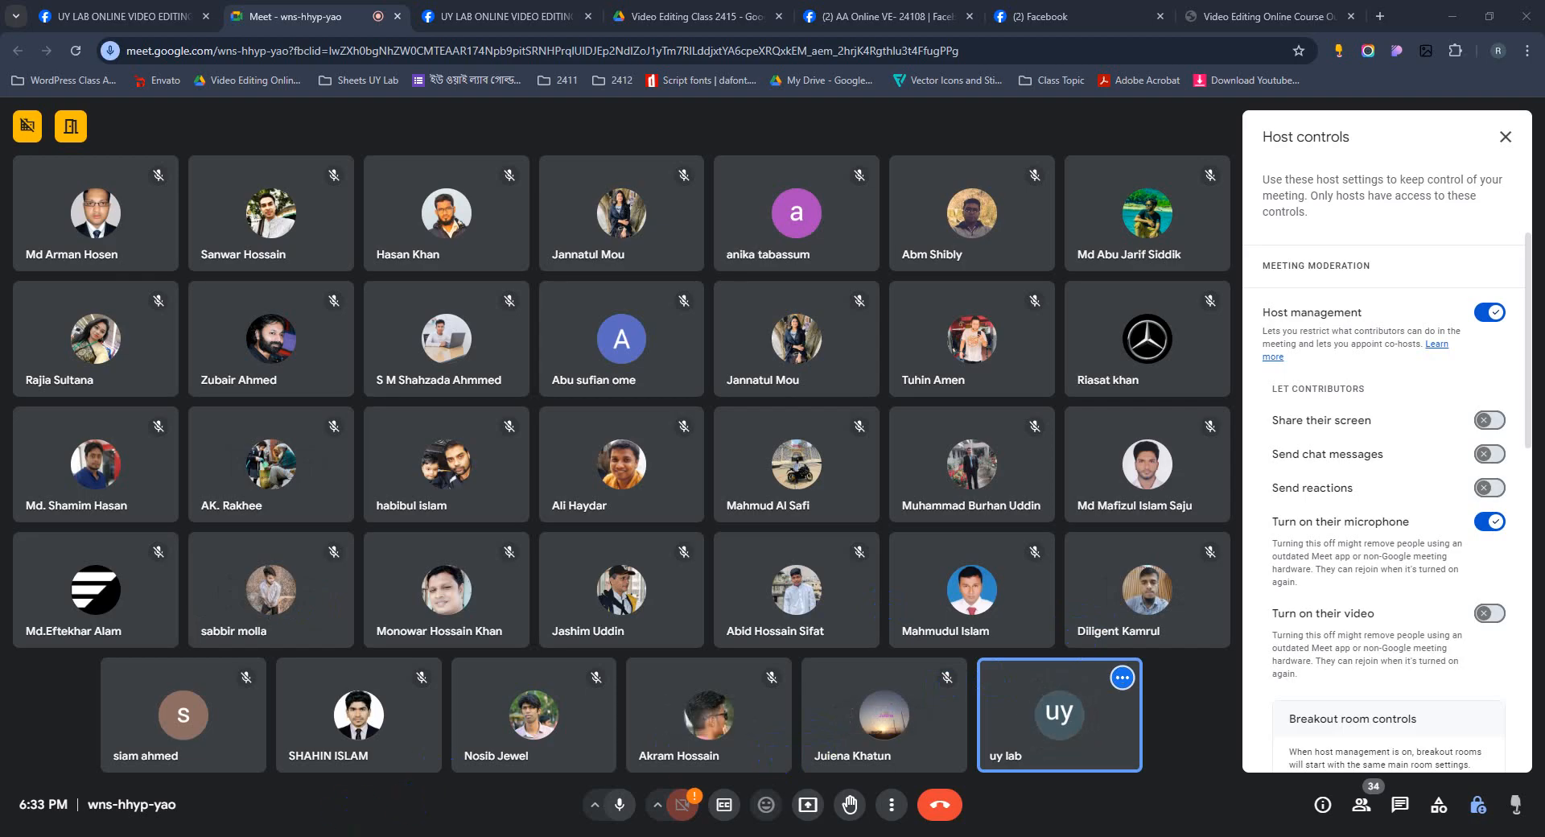
Close the Premiere Pro and CapCut windows left open behind the meeting.
click(1451, 19)
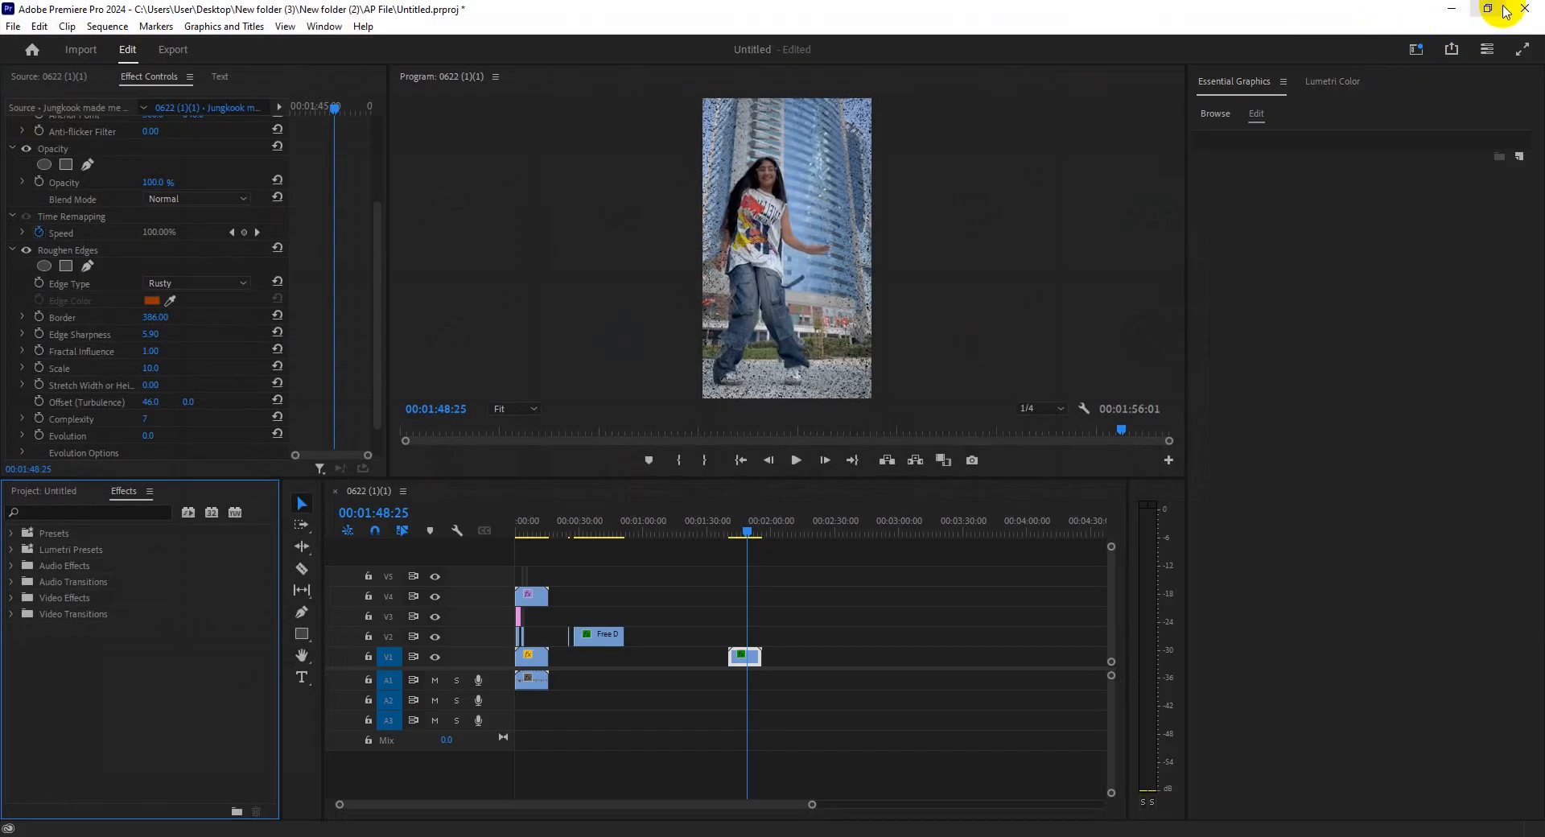
click(1528, 7)
click(697, 441)
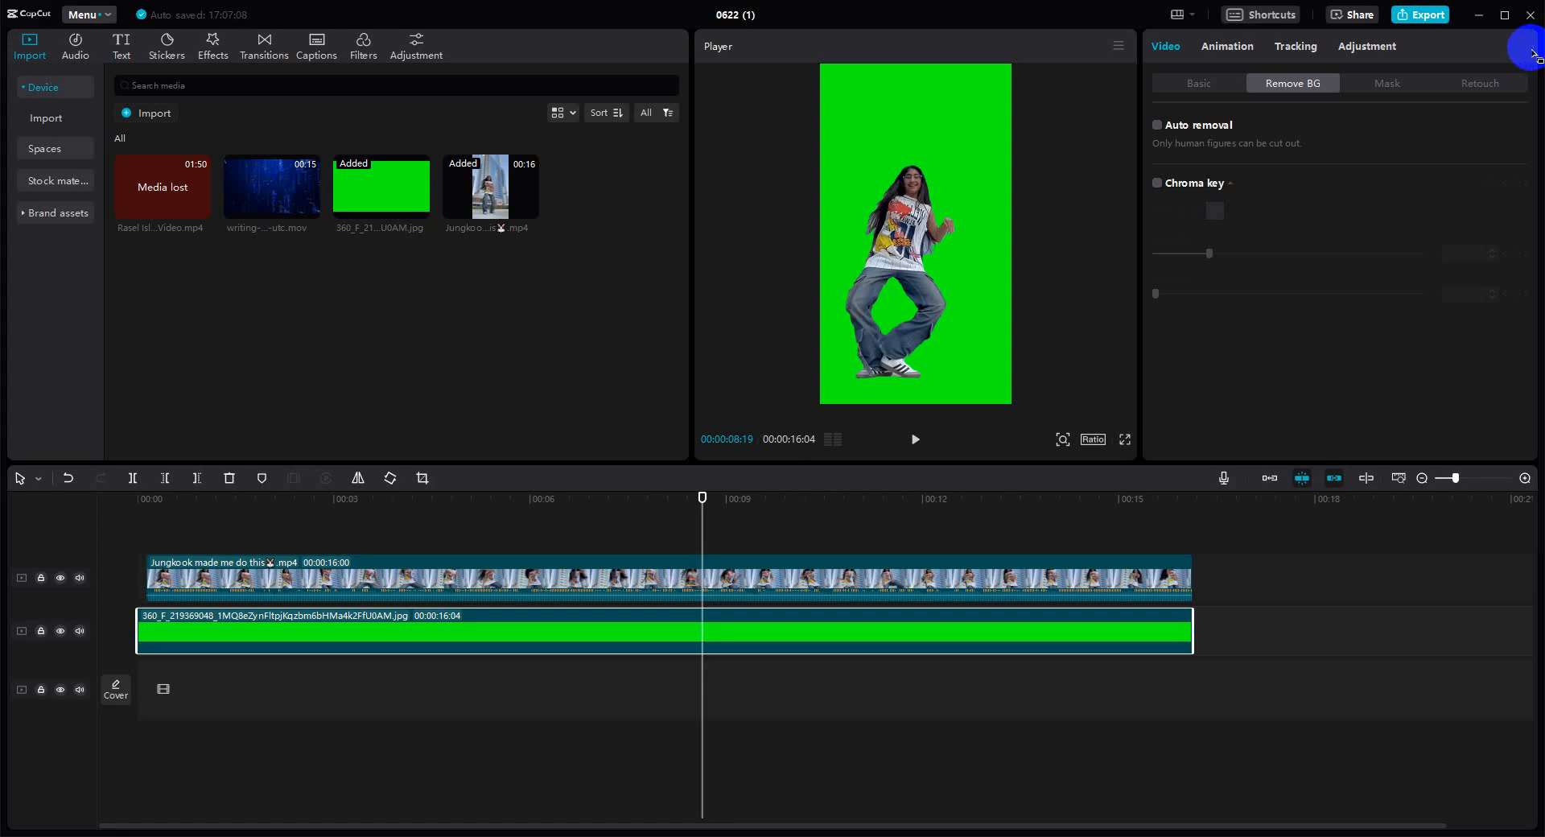
click(1530, 14)
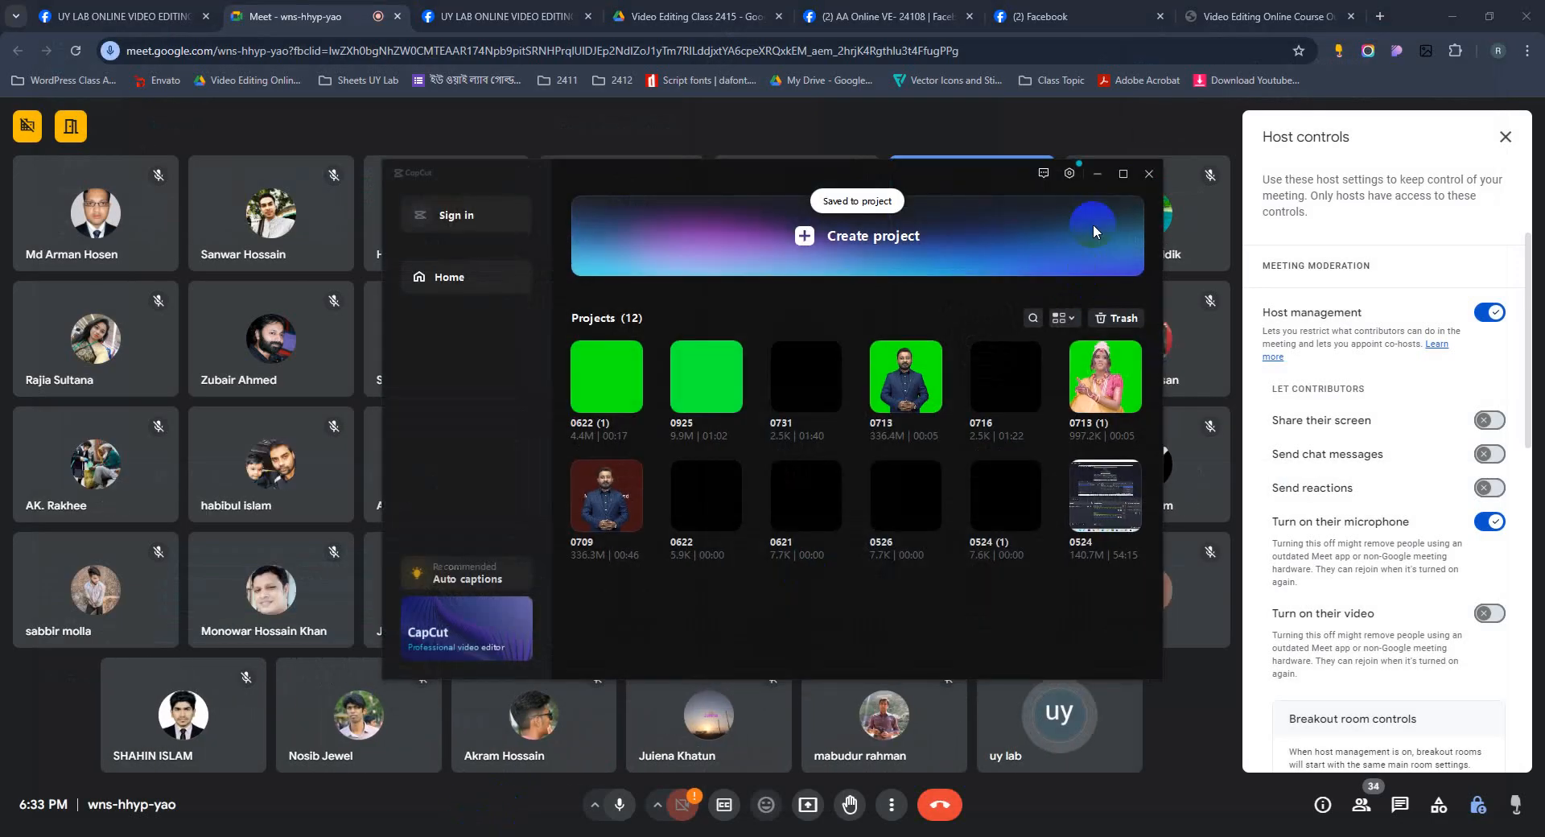
click(1148, 173)
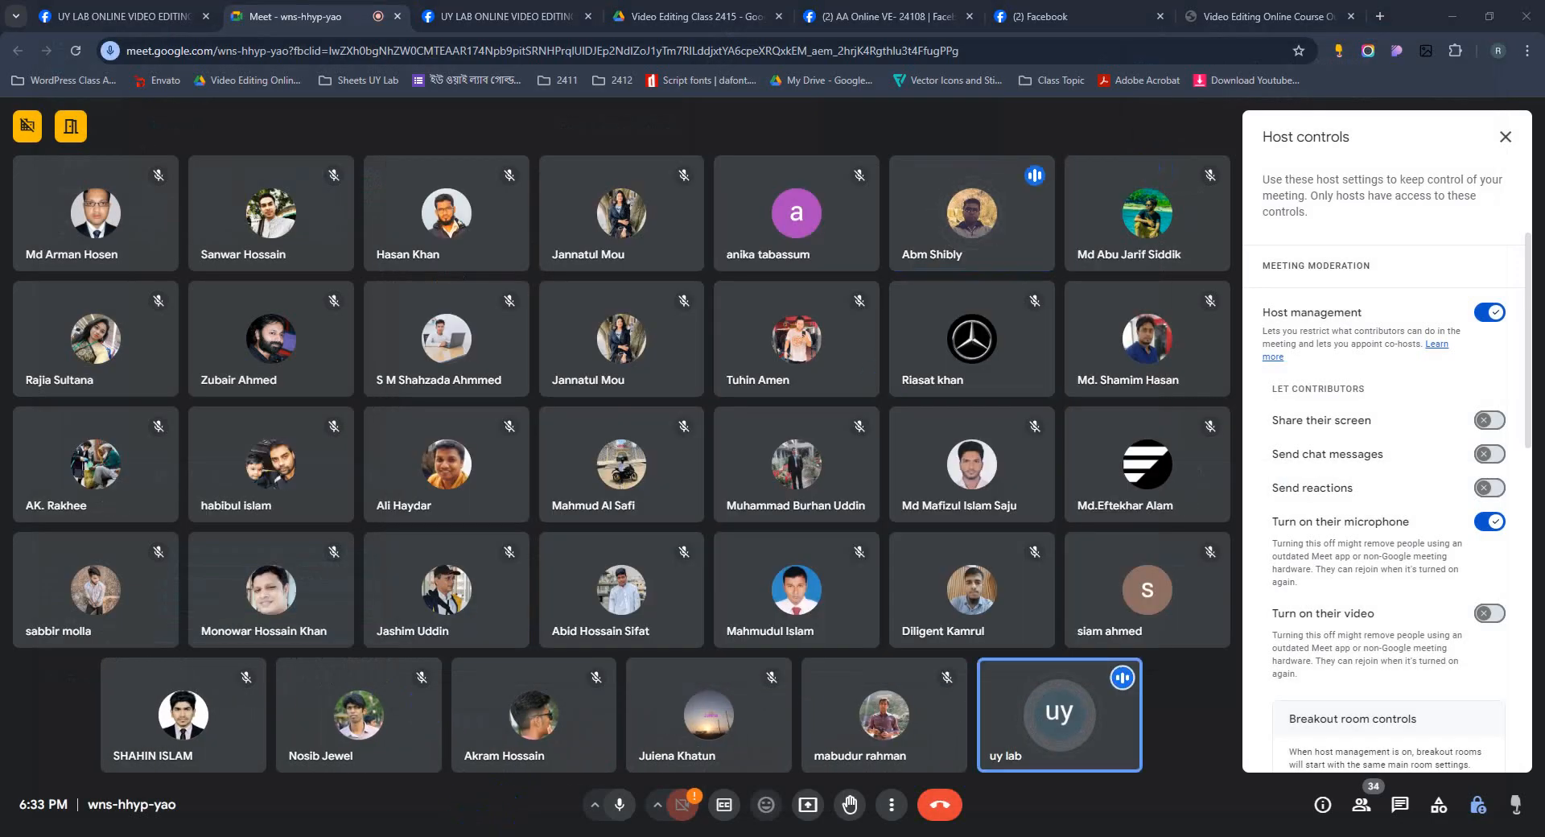
Turn off participants' permission to turn on their microphone in the host controls.
key(super)
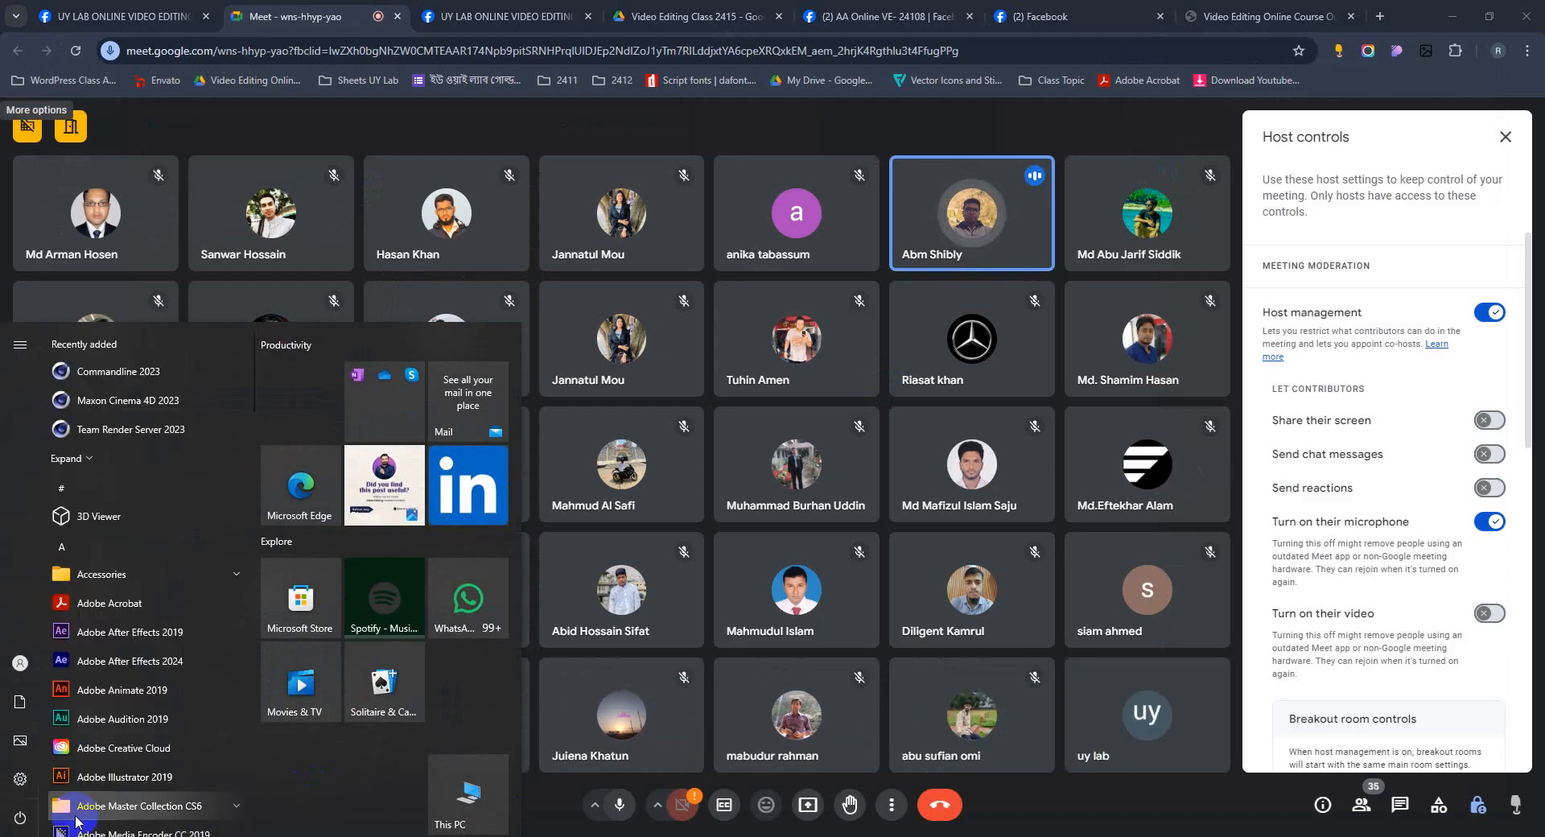
scroll(76, 822, down, 2)
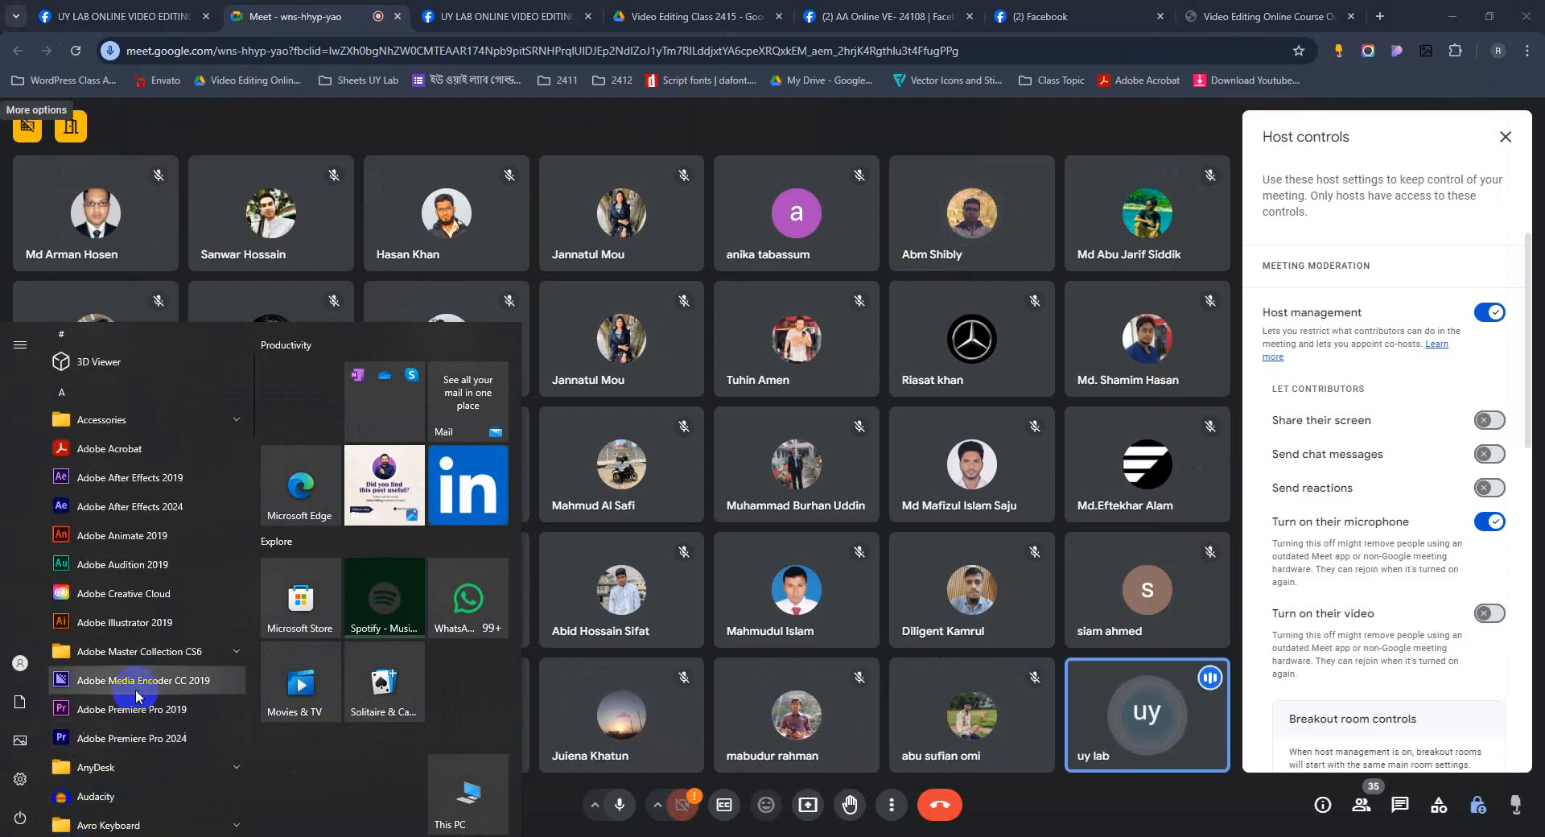
click(1489, 522)
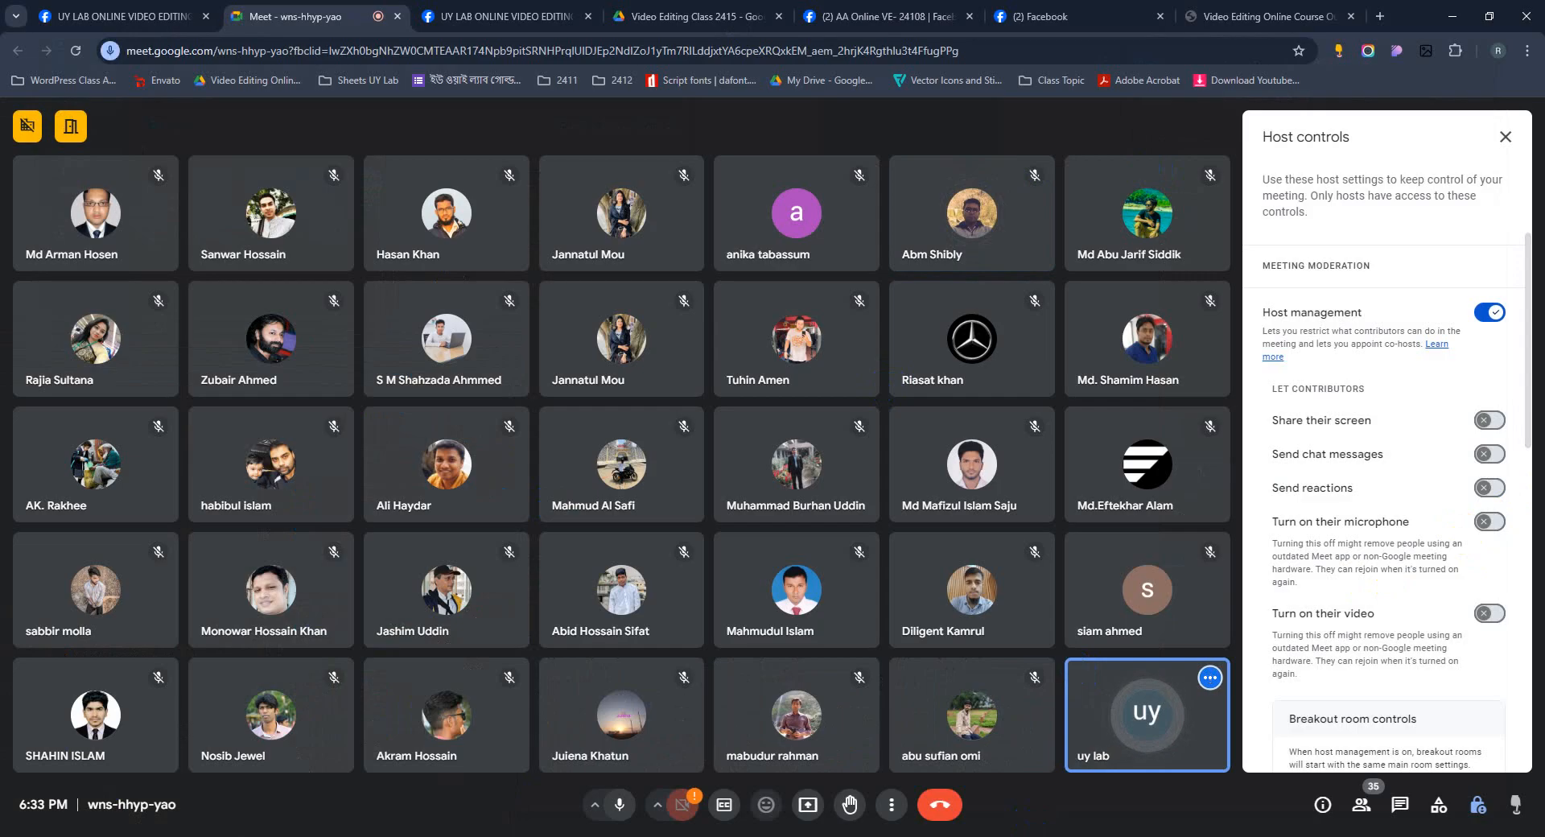
Set the USB headset microphone's recording level to 100 in the system Sound settings.
right_click(1422, 836)
click(1417, 810)
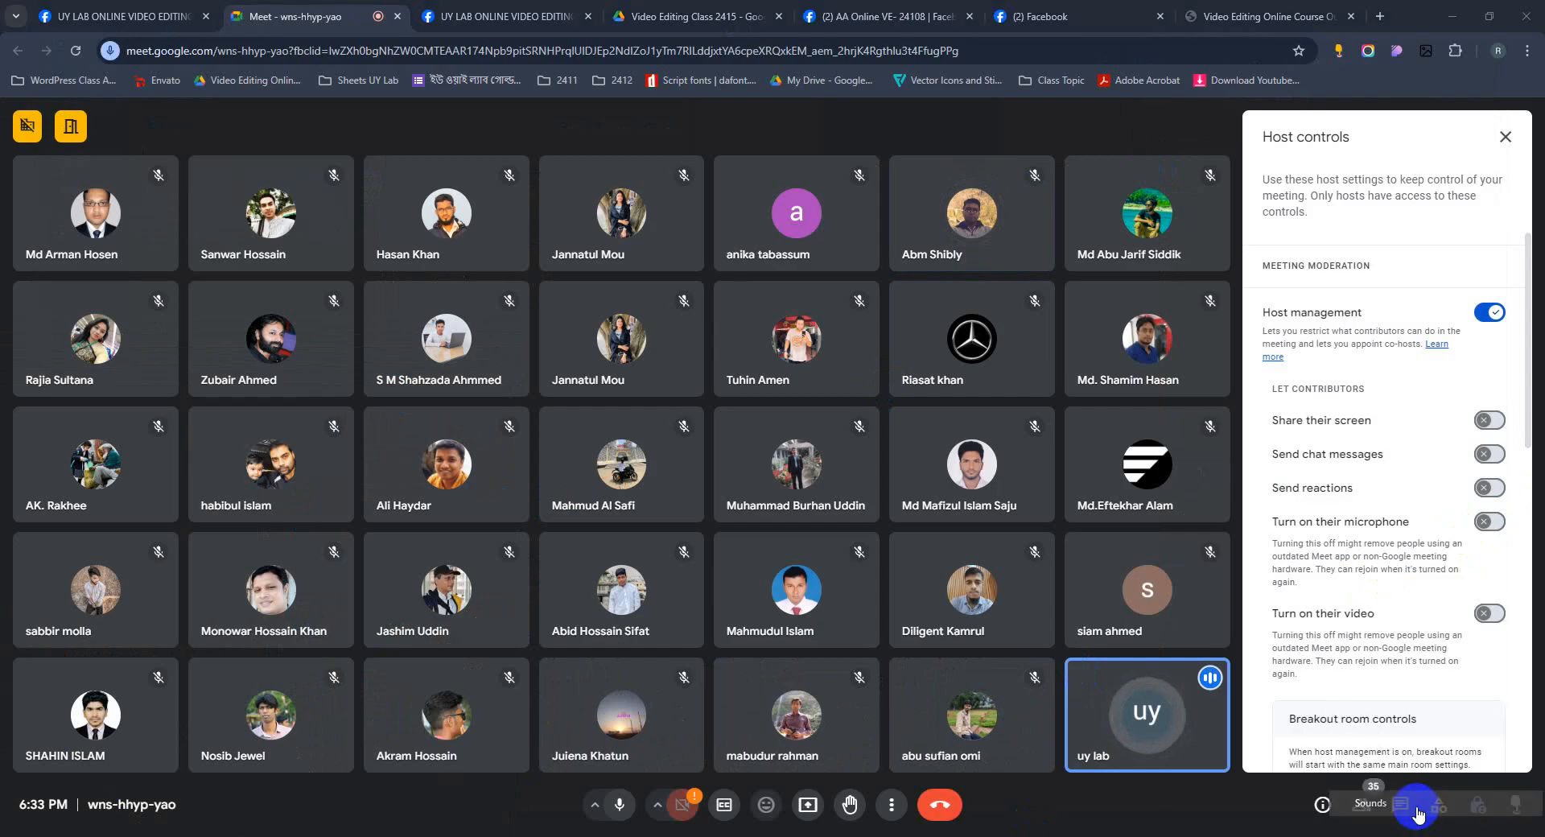
click(121, 81)
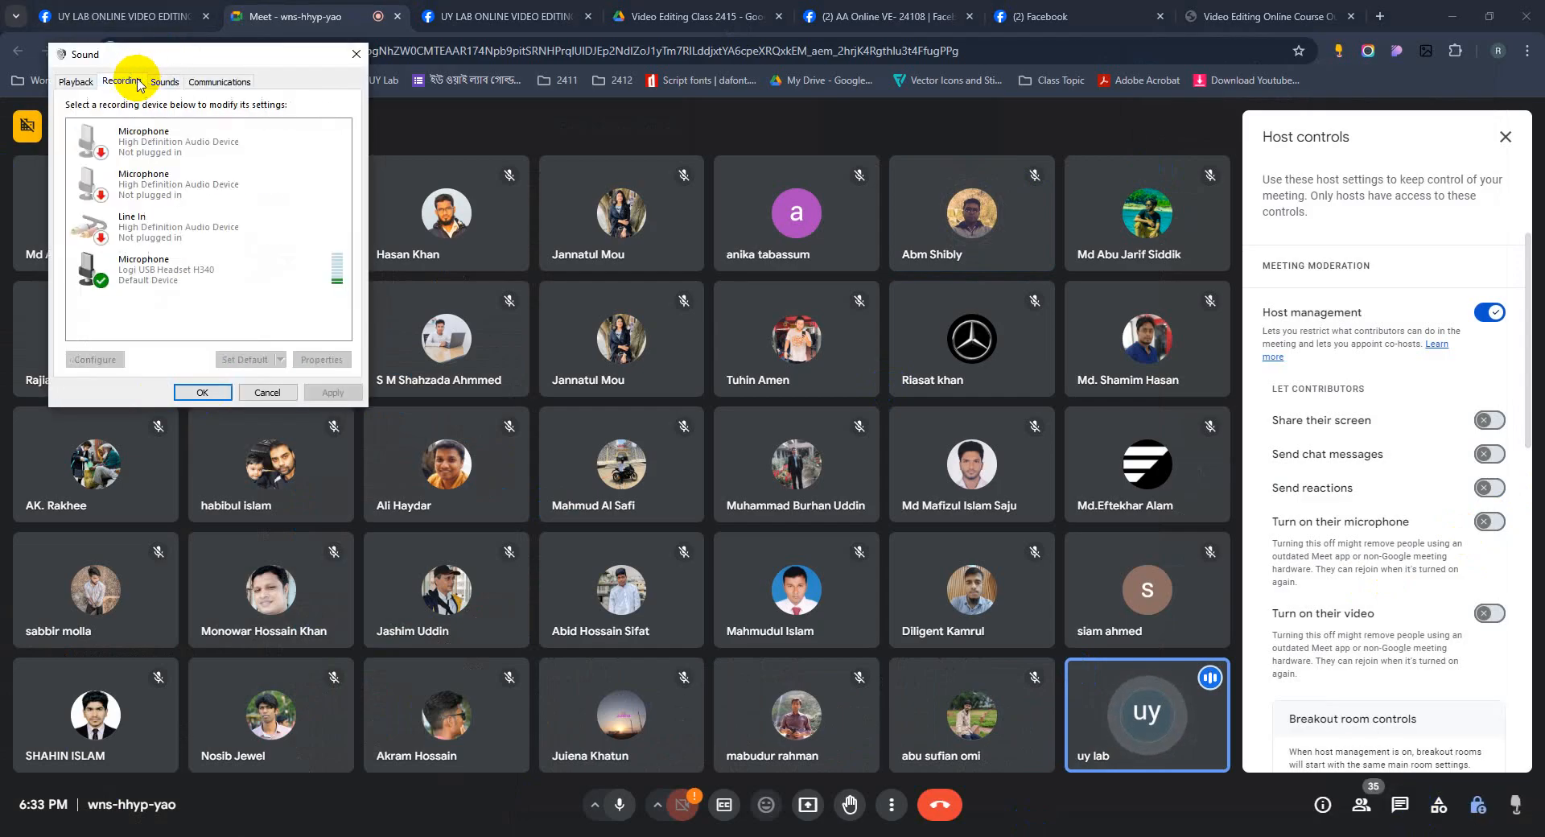
double_click(337, 261)
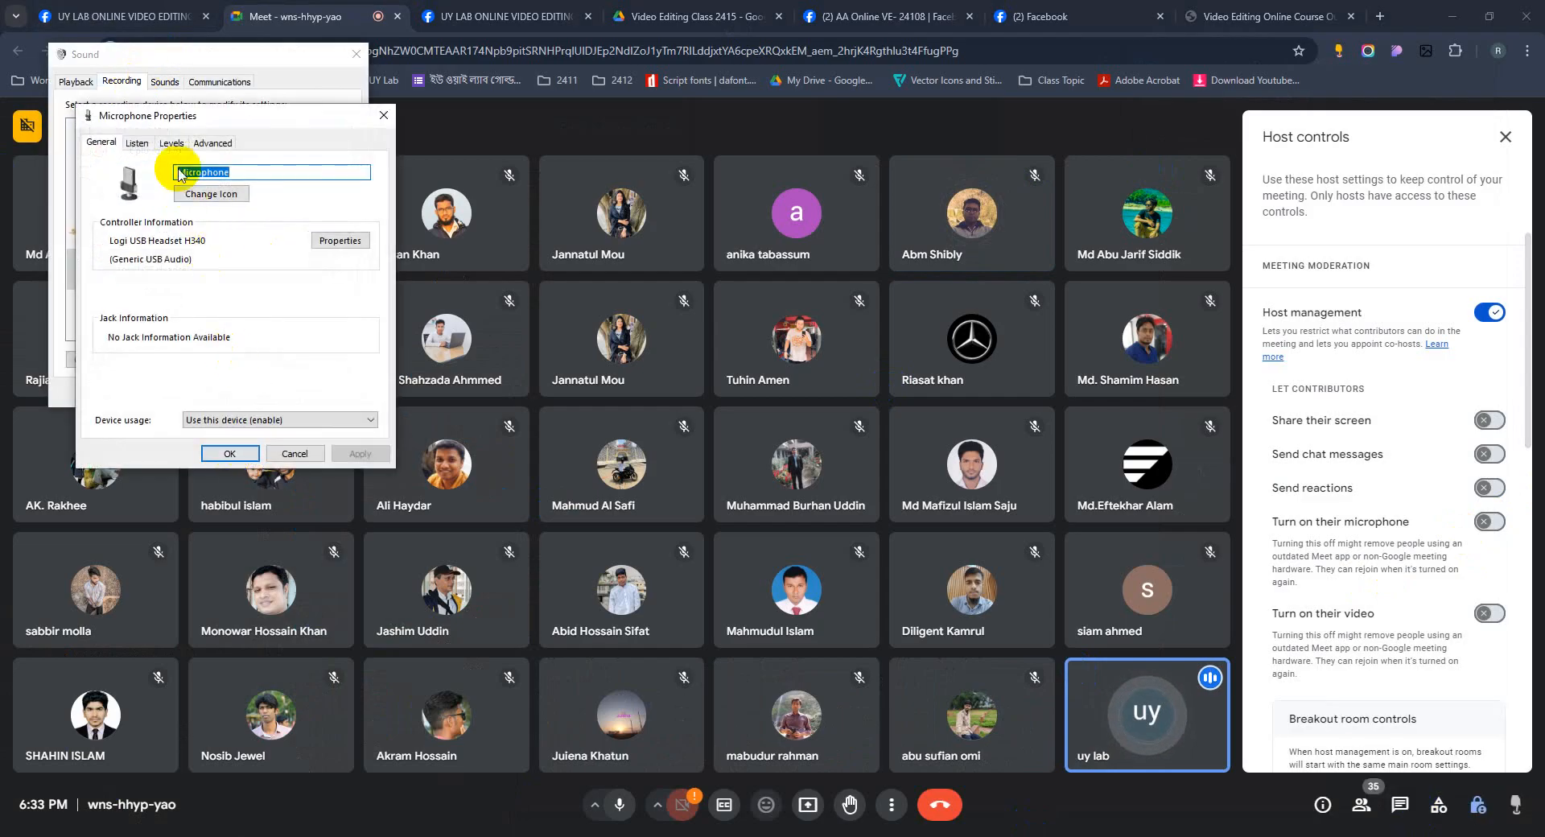
click(172, 145)
drag(218, 193, 242, 193)
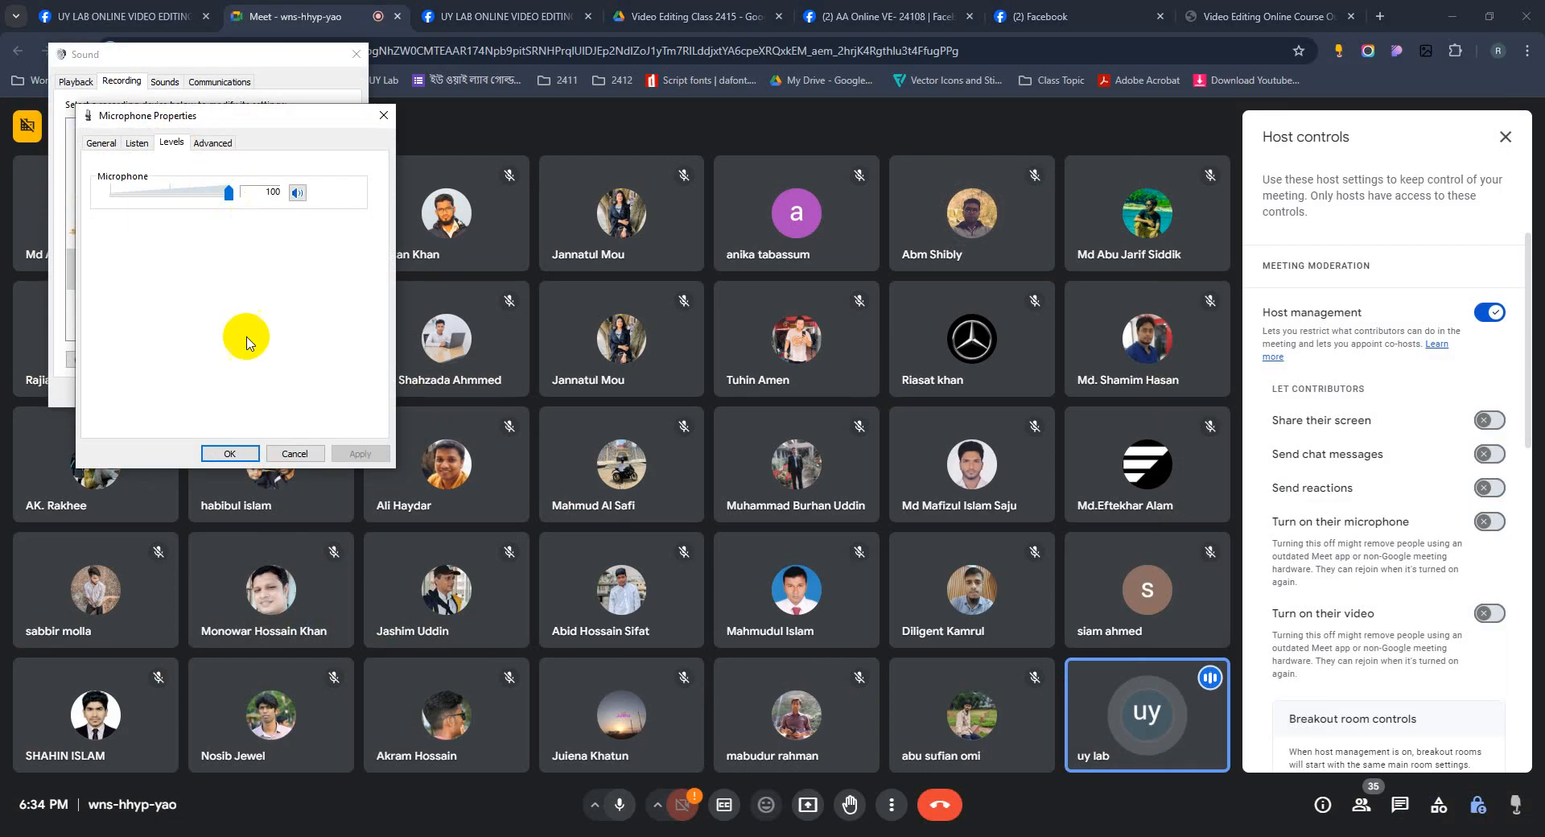
click(241, 455)
click(205, 391)
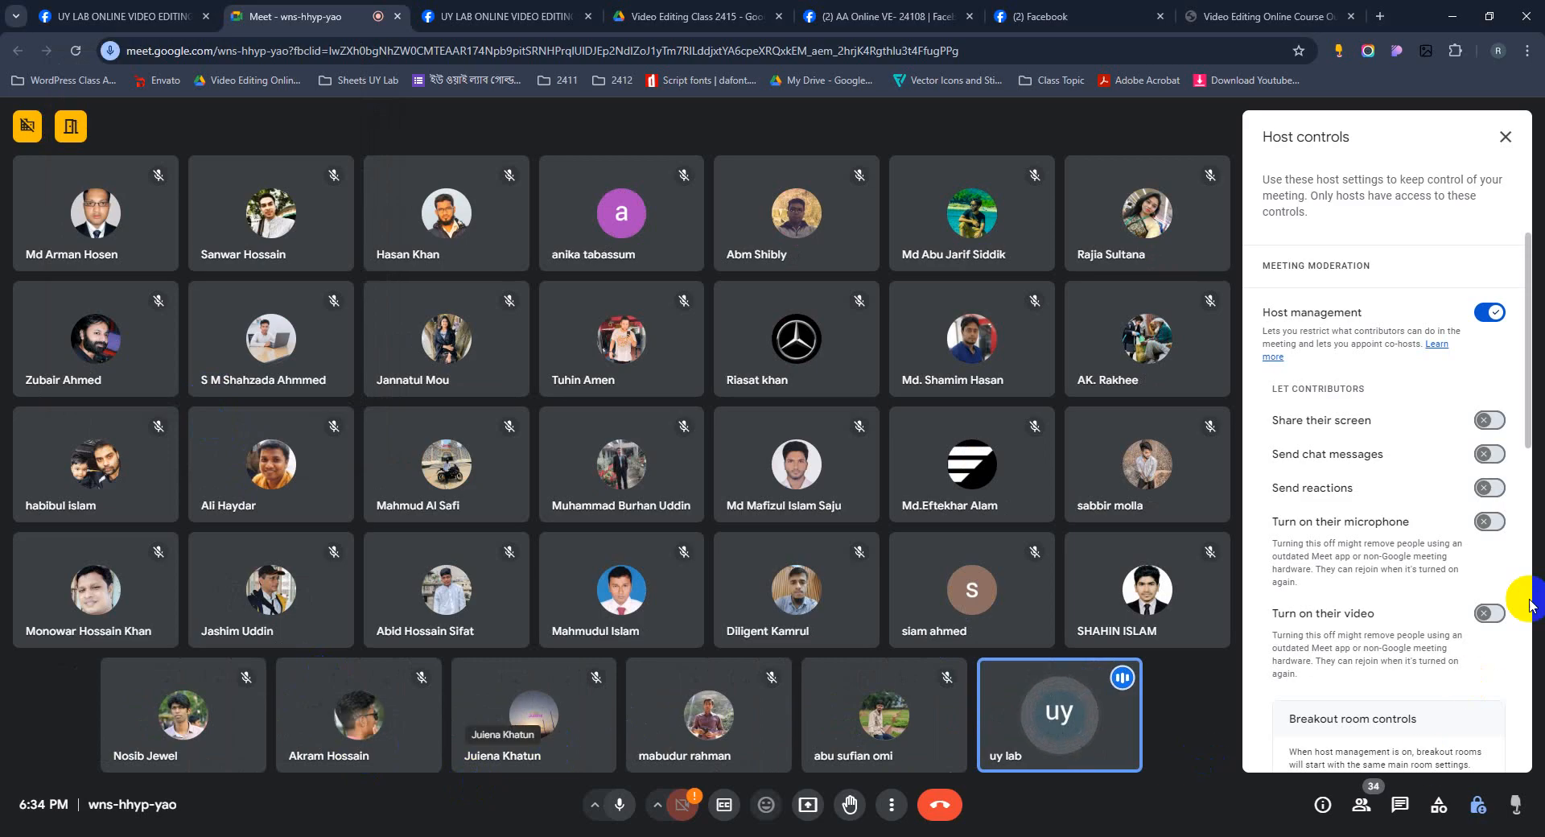
Allow participants to turn on their microphone again.
click(1489, 521)
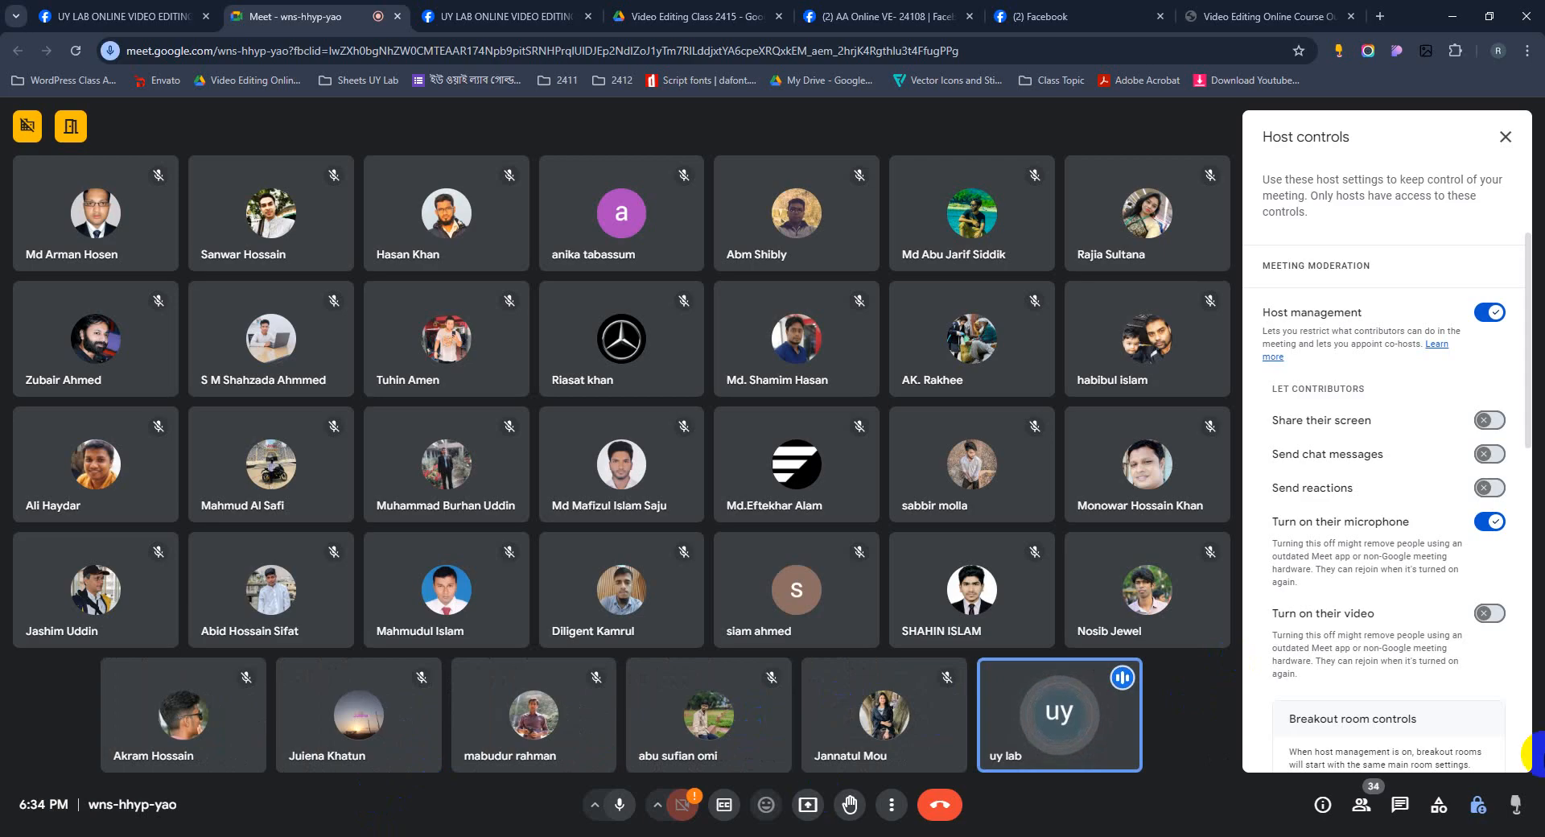
key(super)
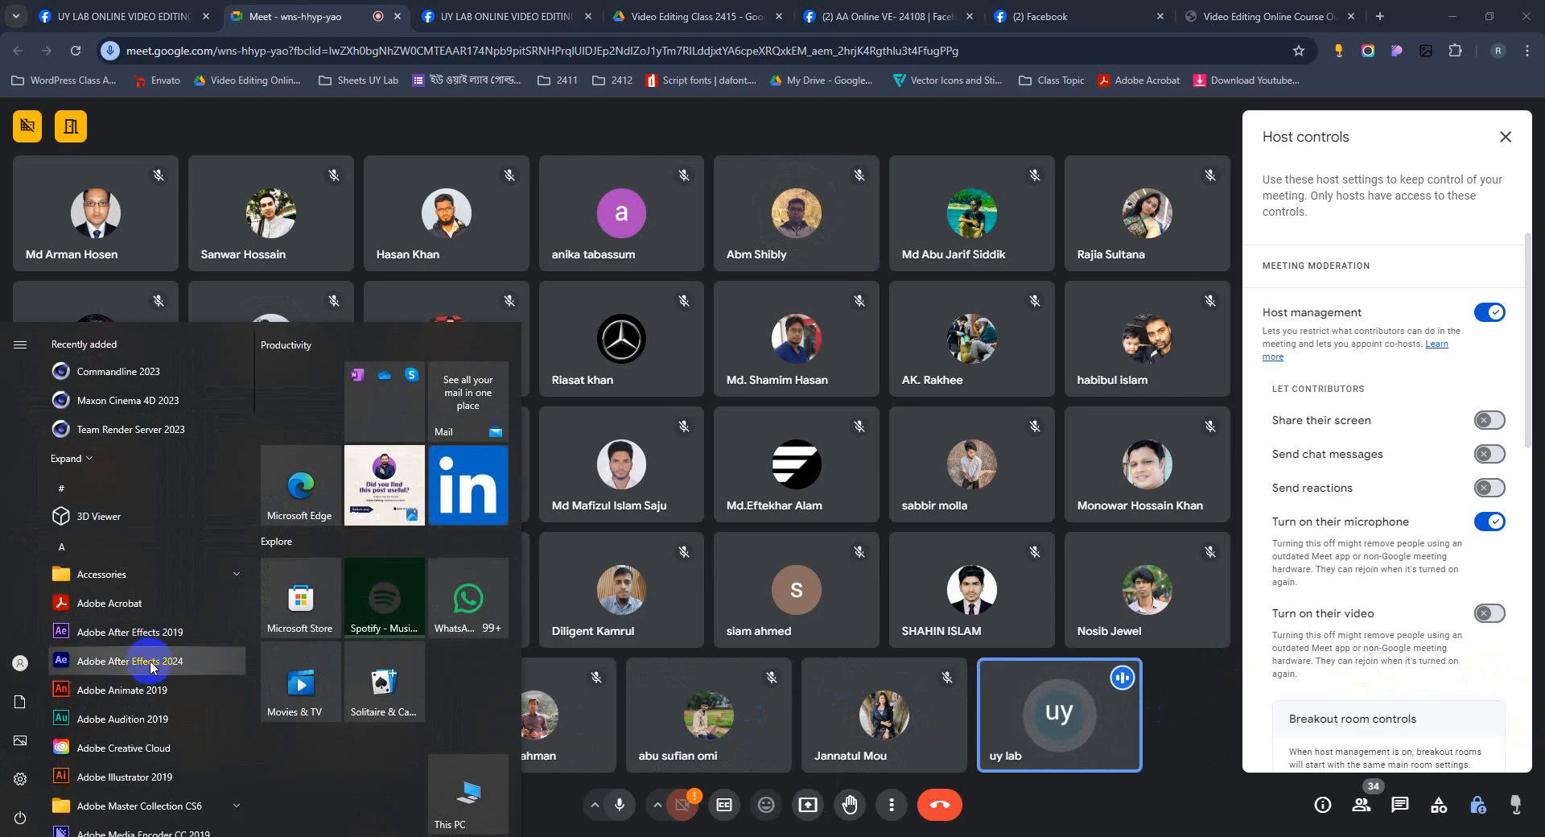
click(151, 663)
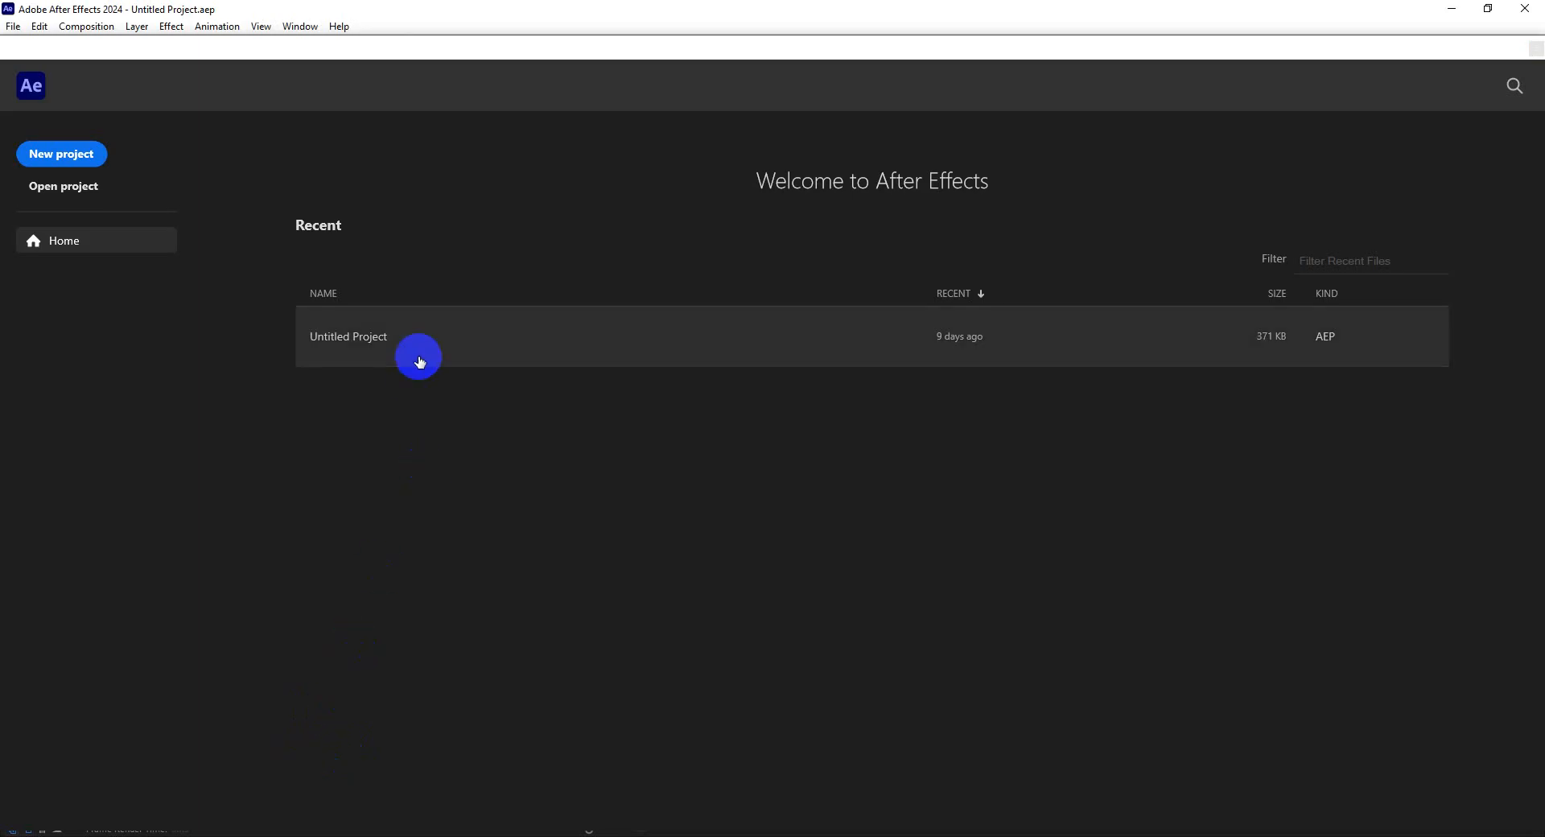
click(67, 157)
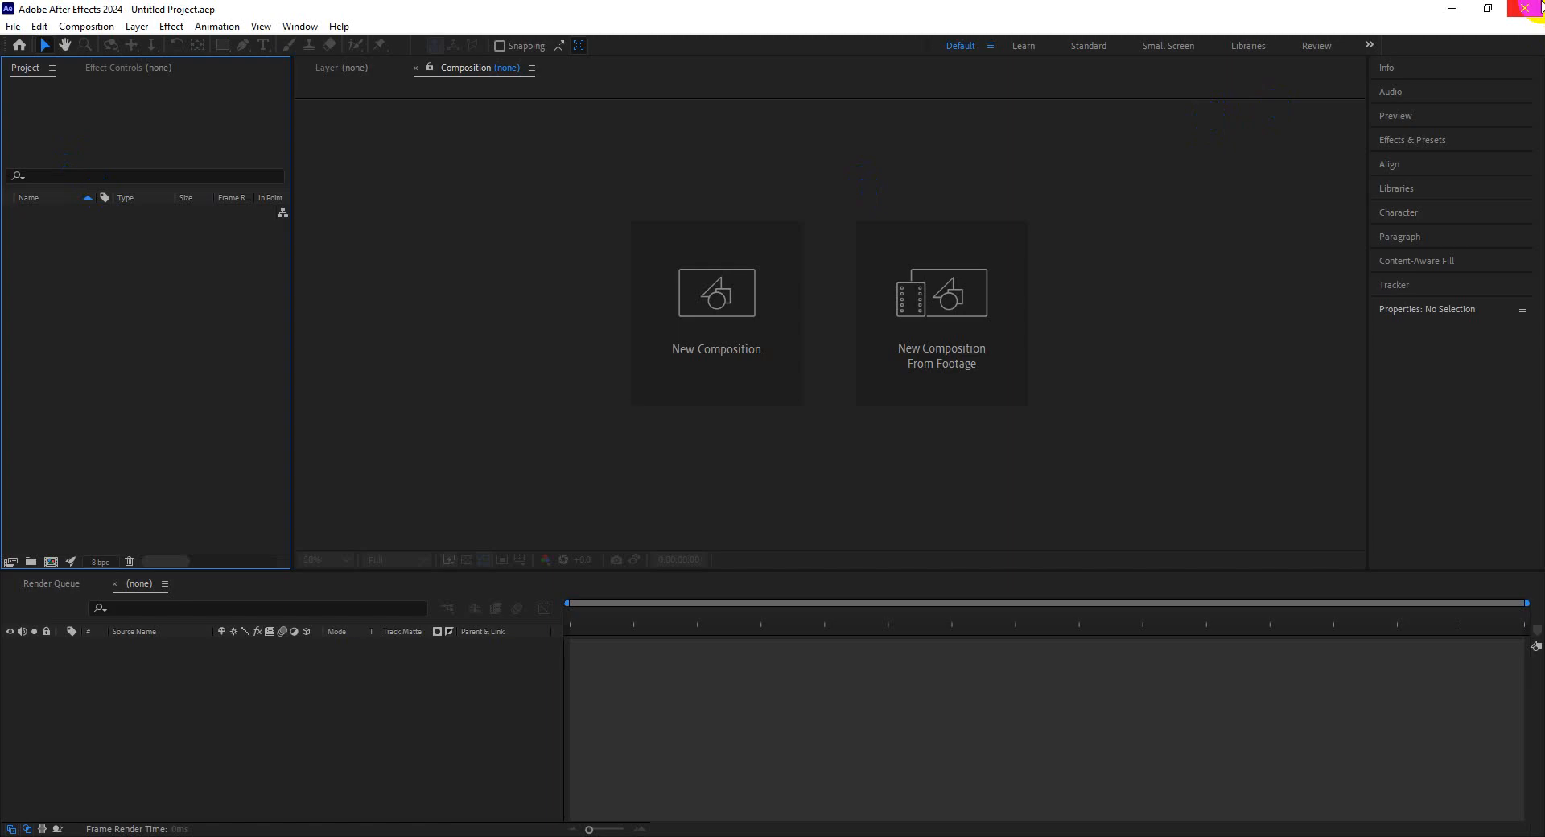
click(1525, 8)
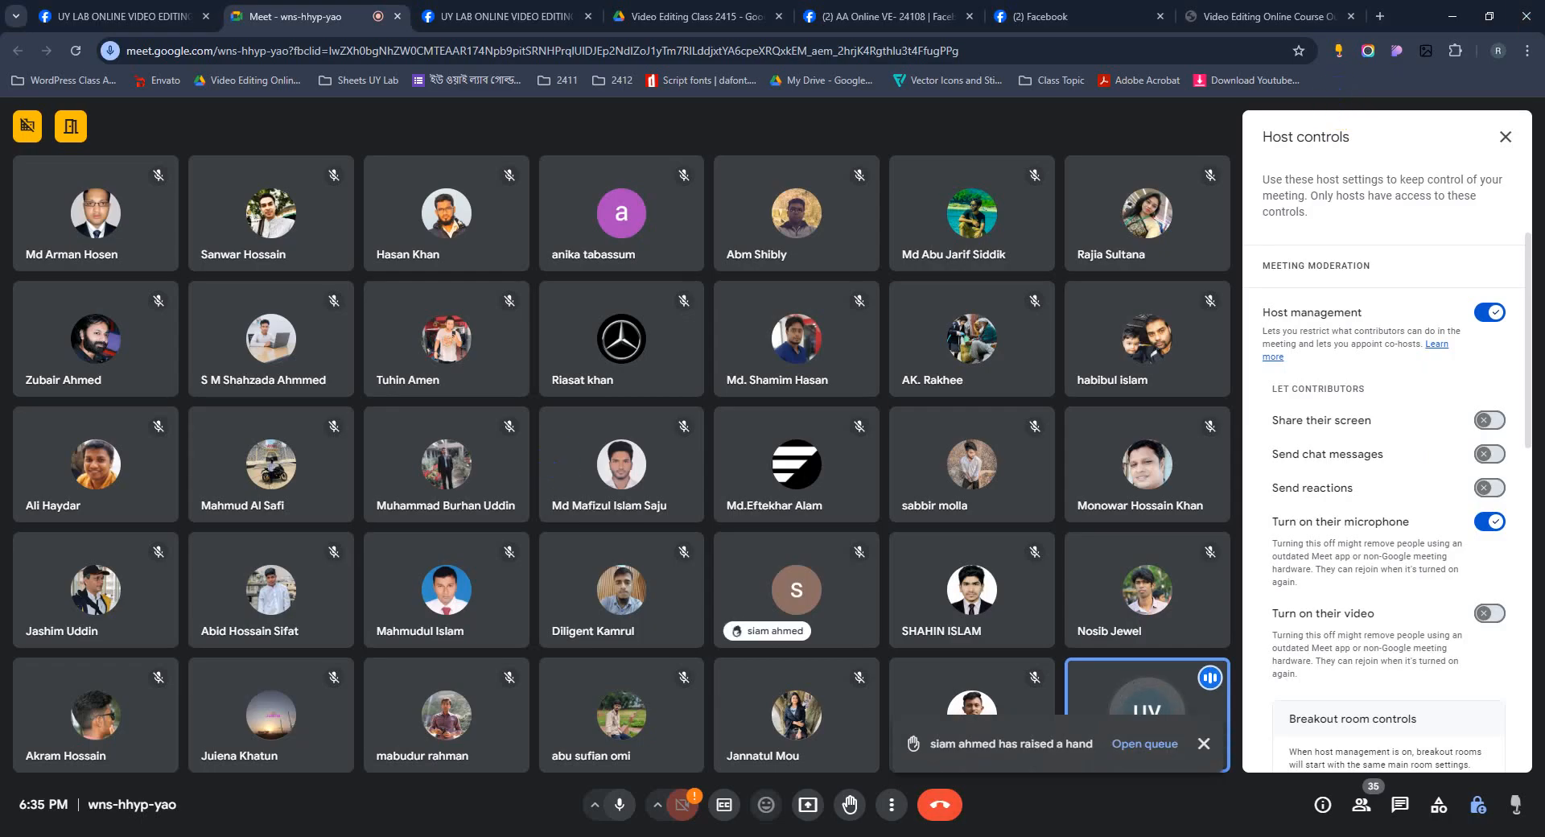
Start presenting the entire screen in the meeting.
key(super)
click(805, 805)
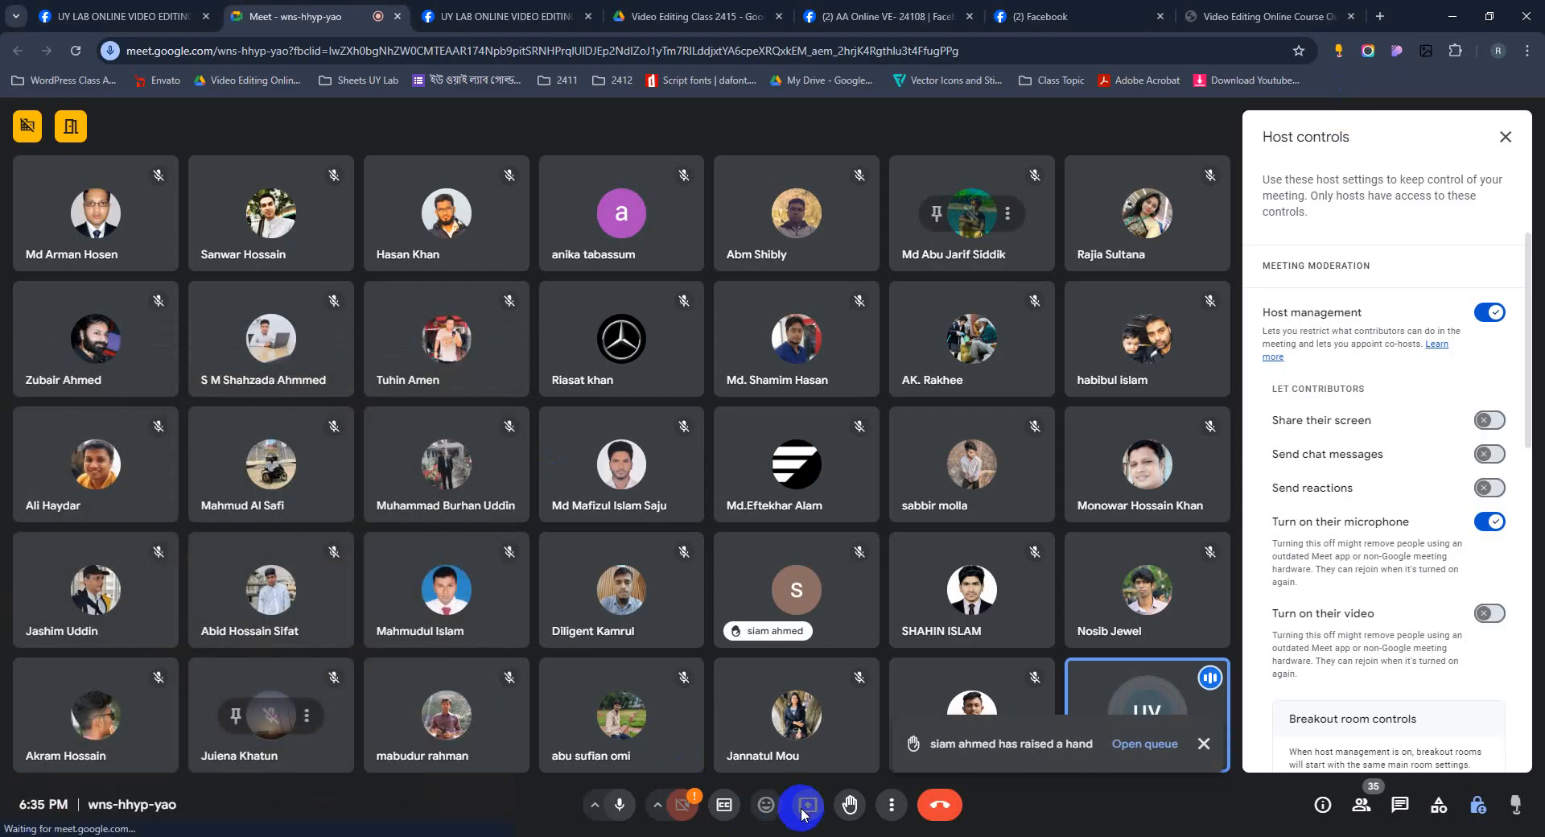
click(920, 143)
click(765, 183)
click(902, 532)
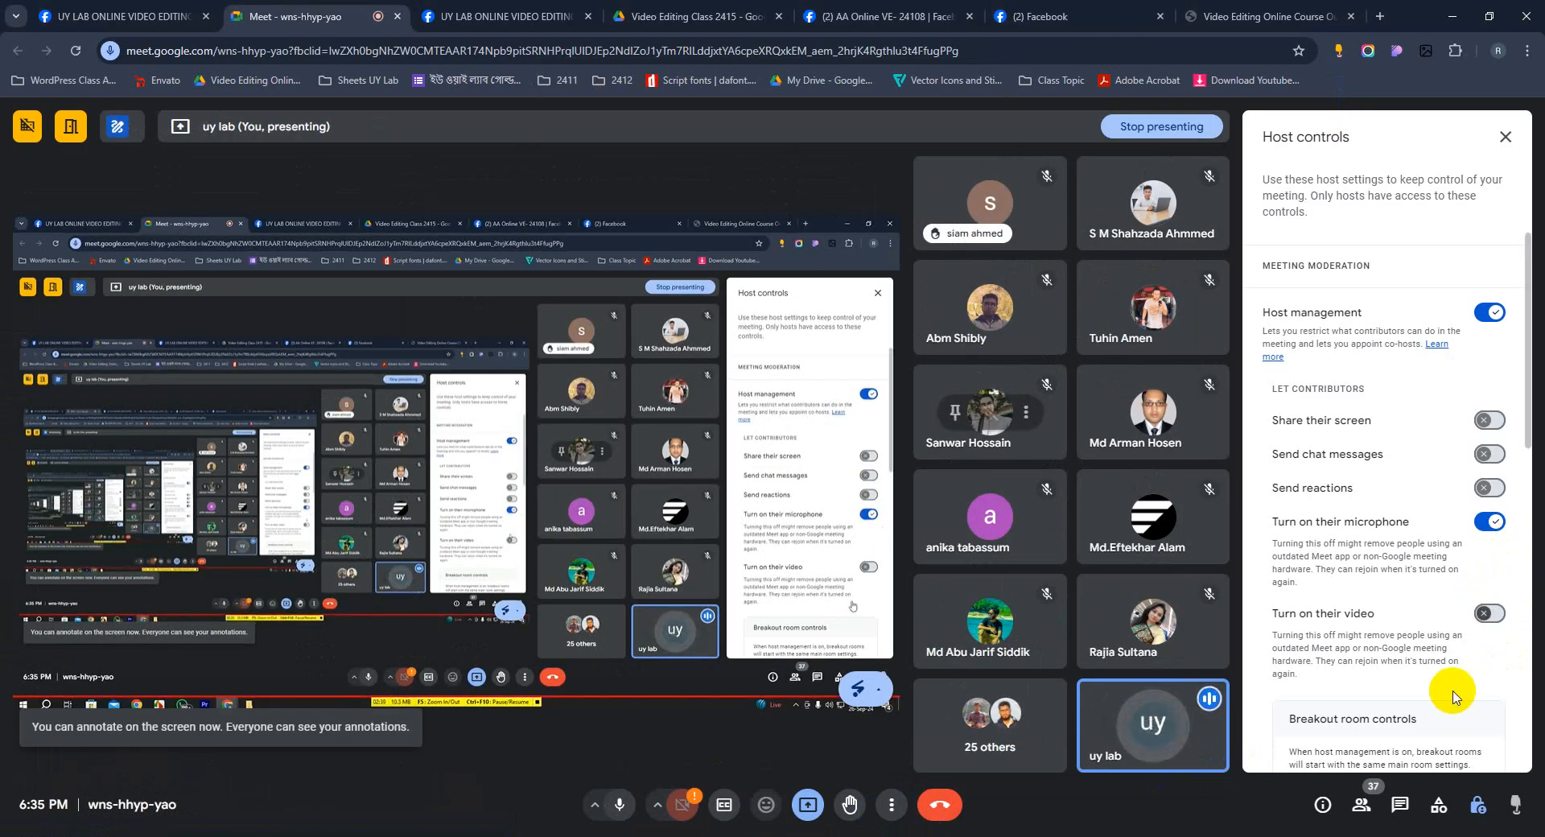
Allow participants to send chat messages in the host controls.
click(1493, 457)
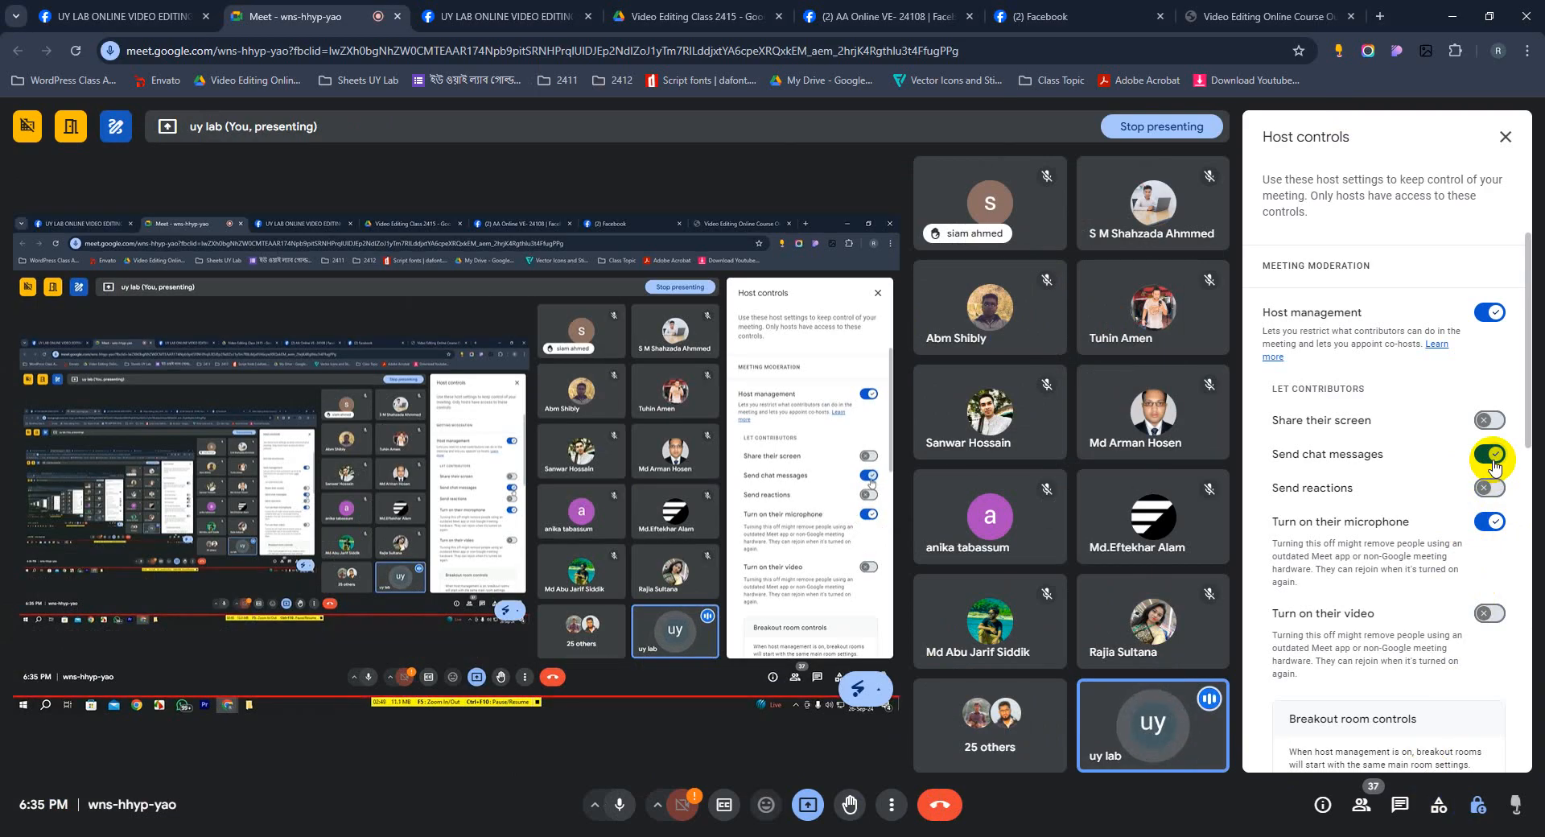
click(878, 689)
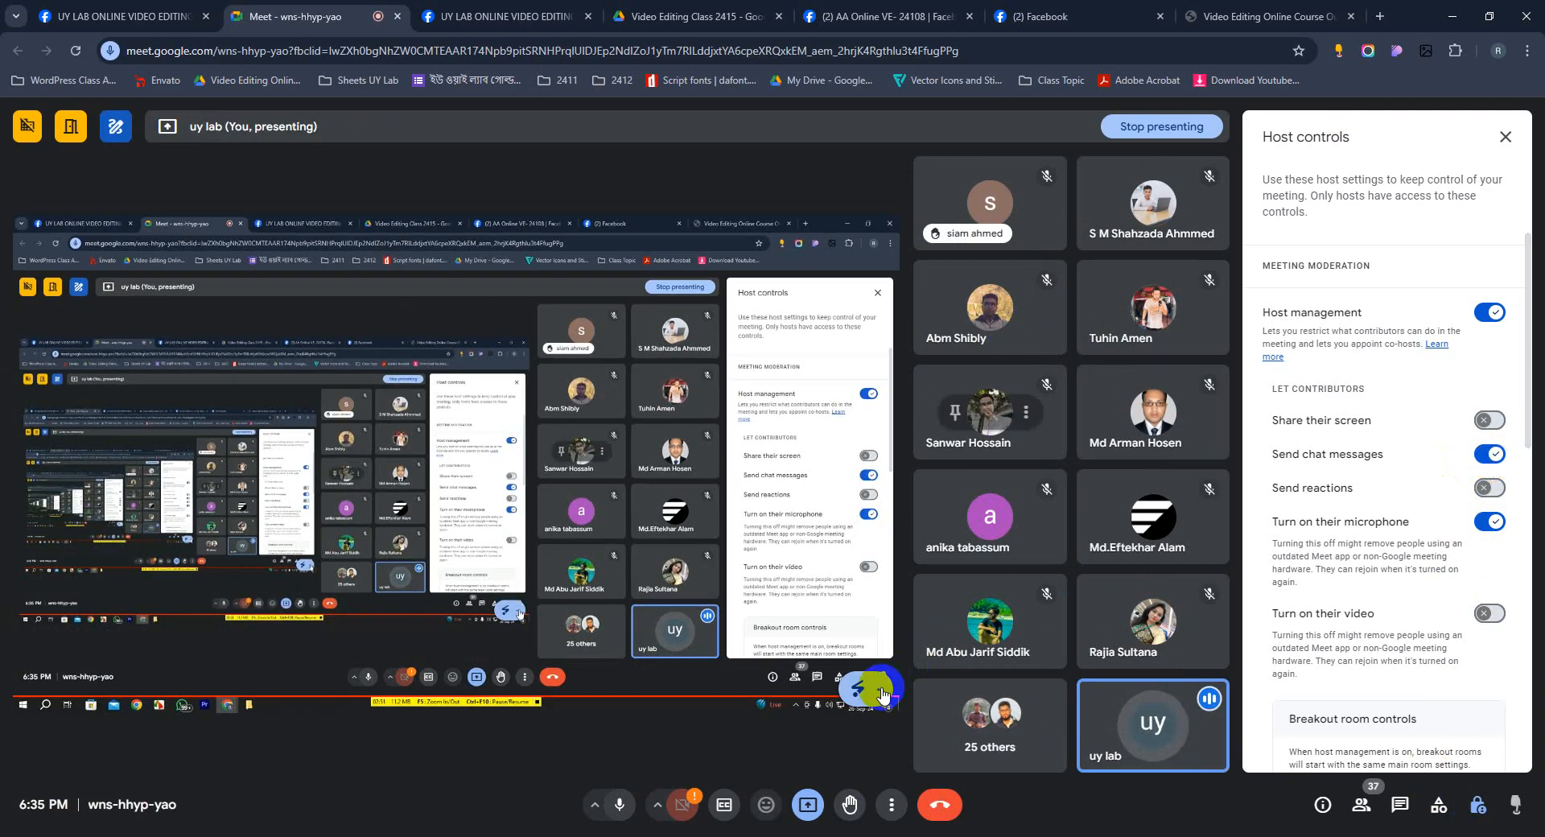
click(853, 641)
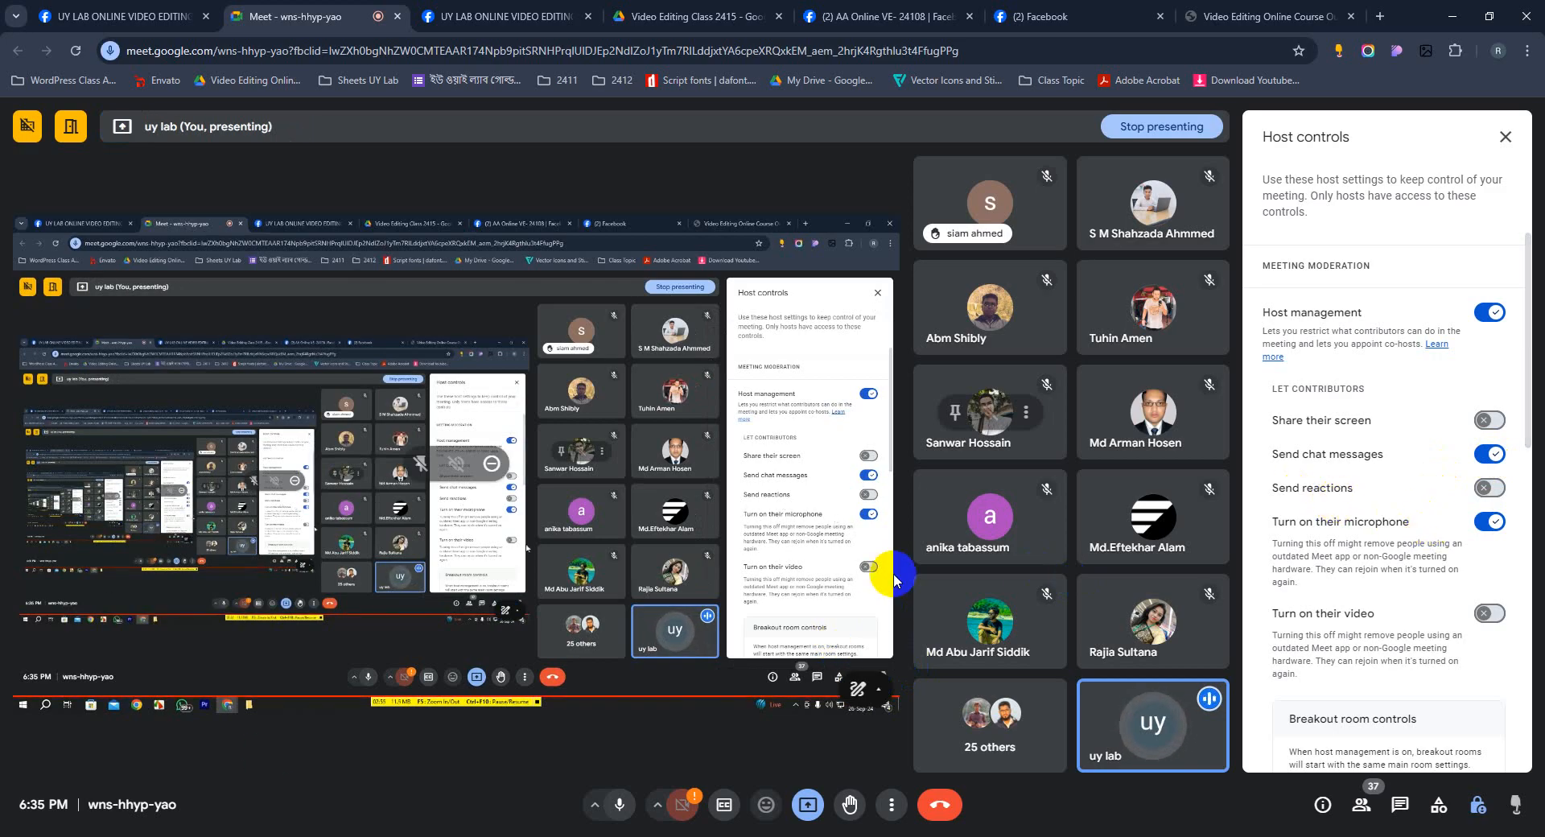
Launch After Effects 2024, start a new project and begin a new composition.
key(super)
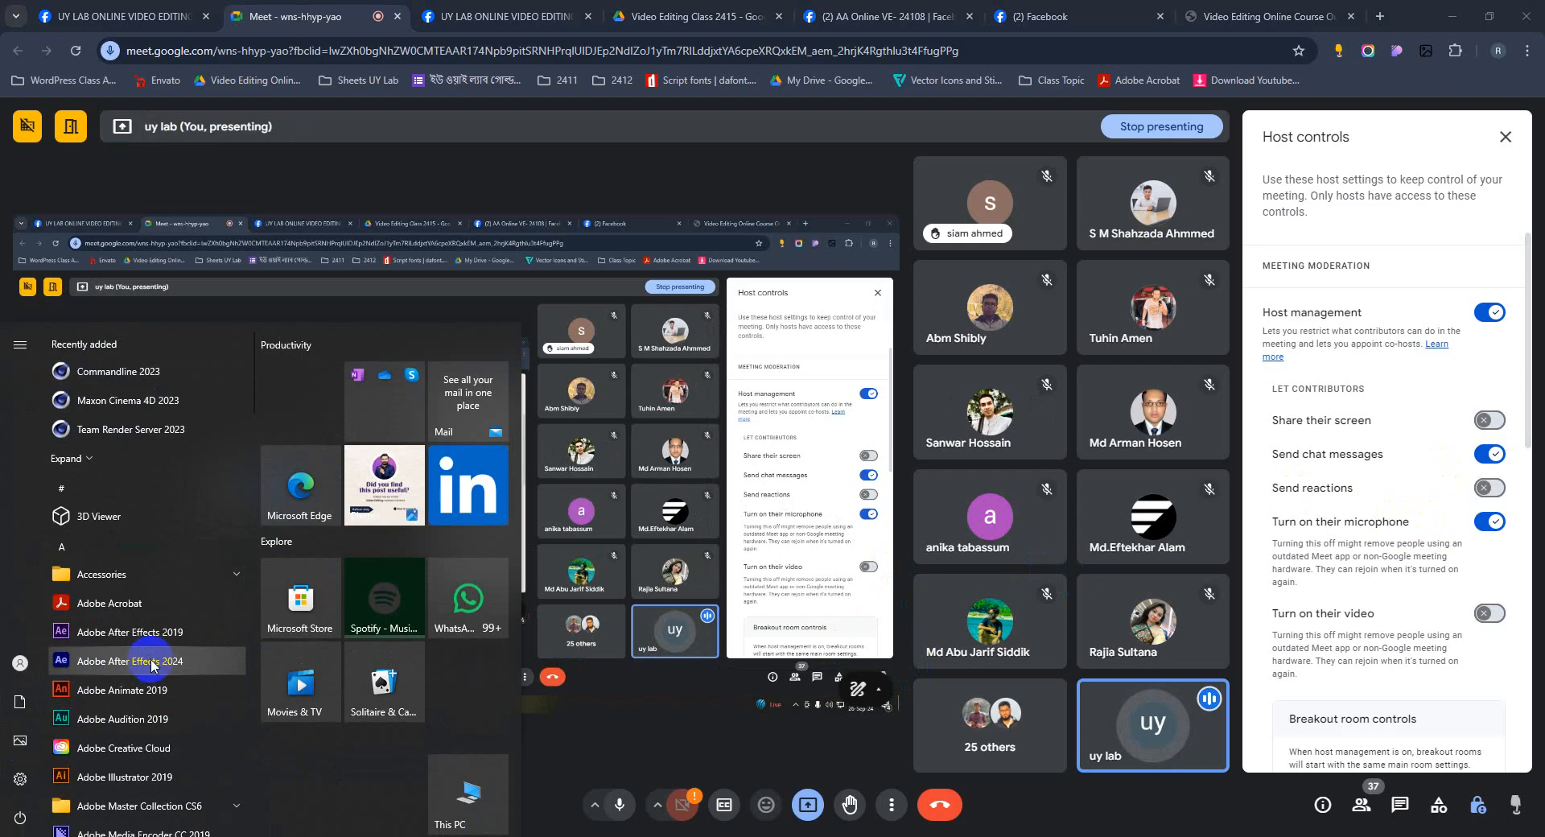
click(152, 666)
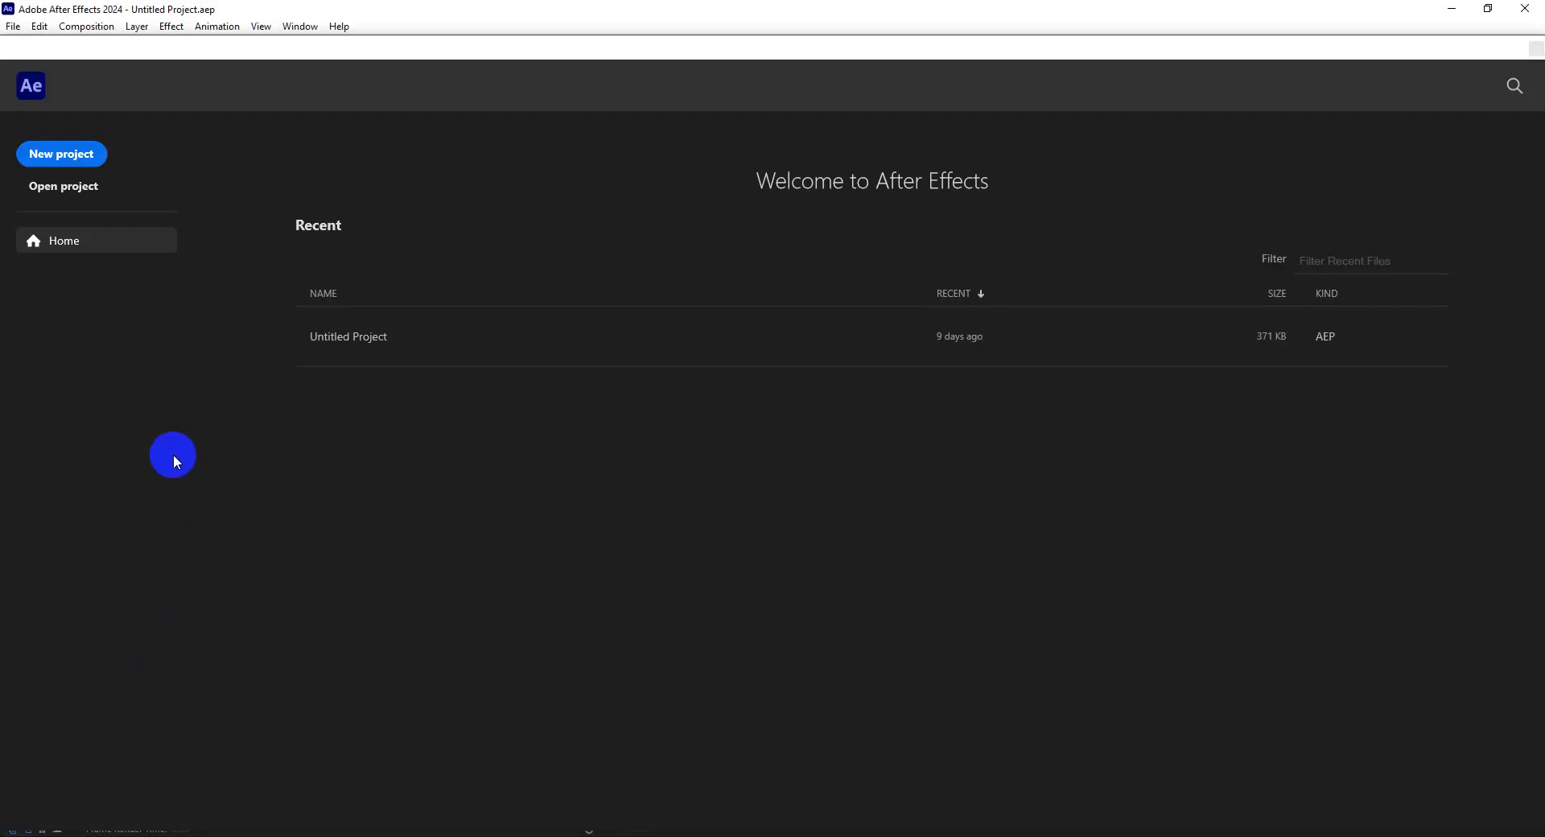
click(84, 155)
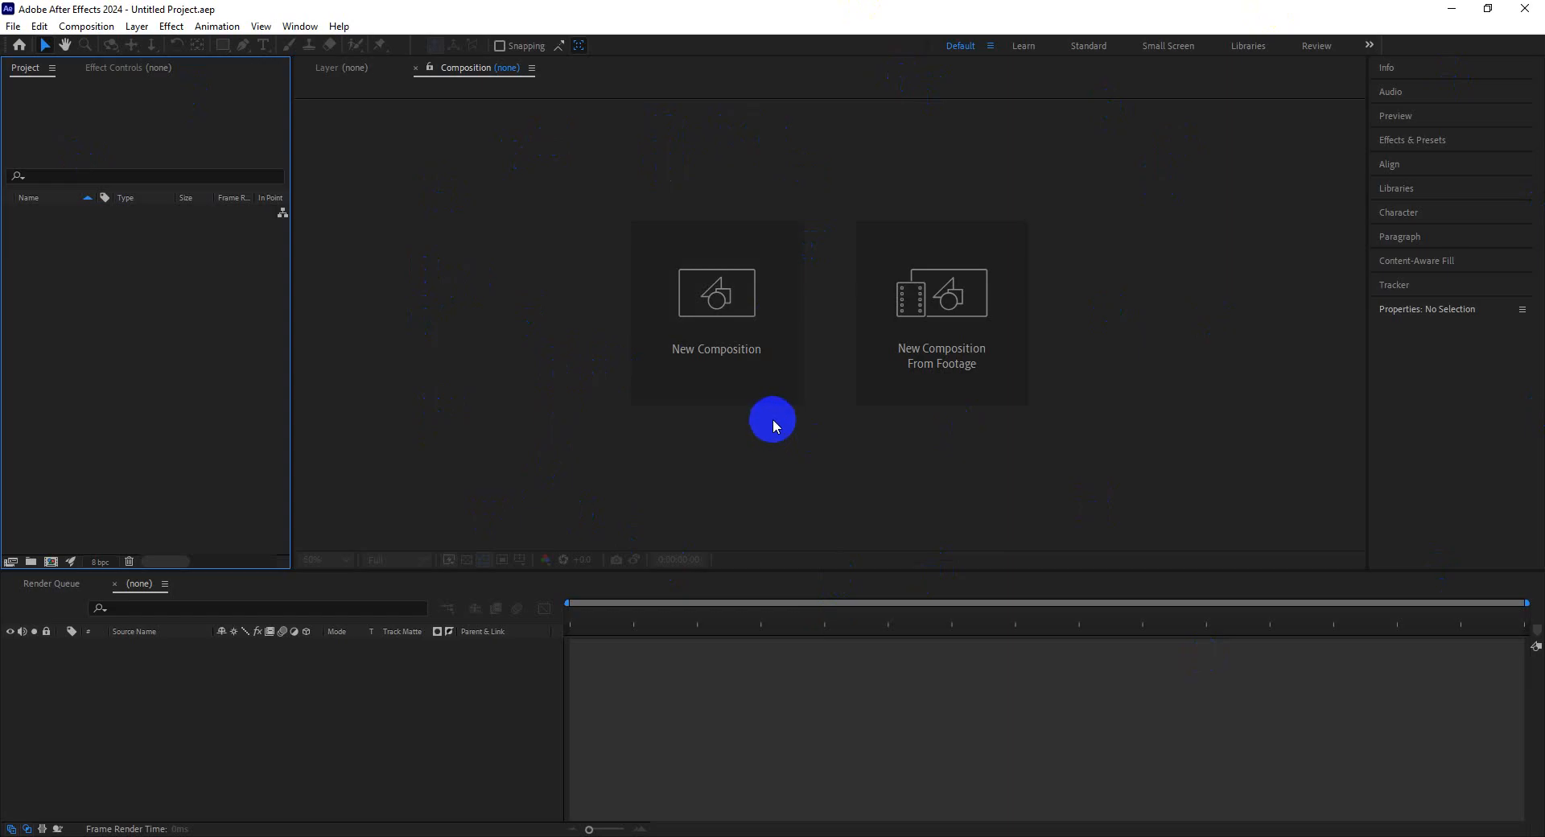
click(732, 374)
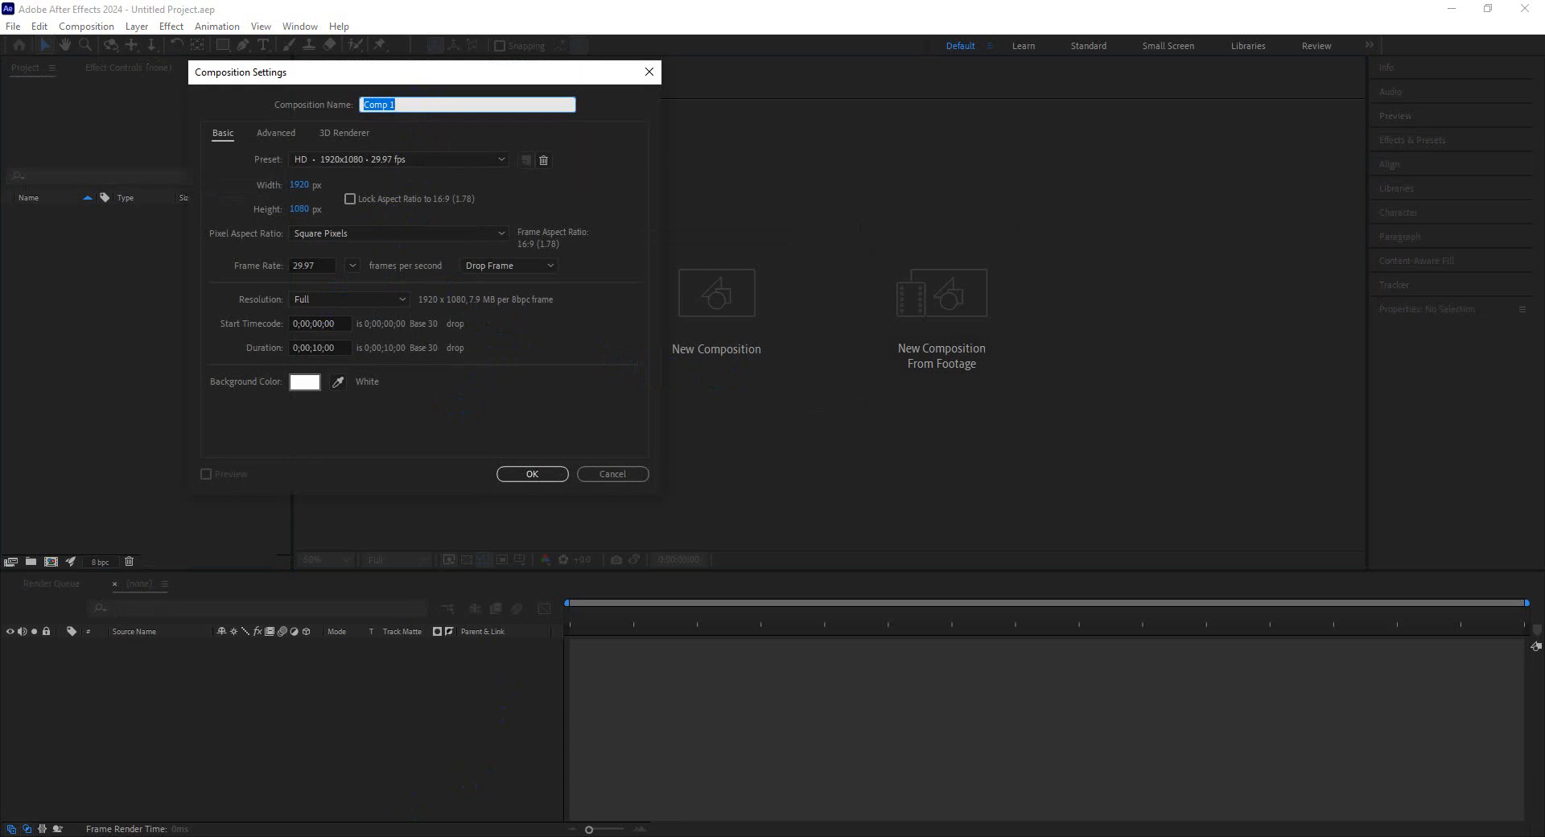
mouse_move(375, 825)
click(287, 777)
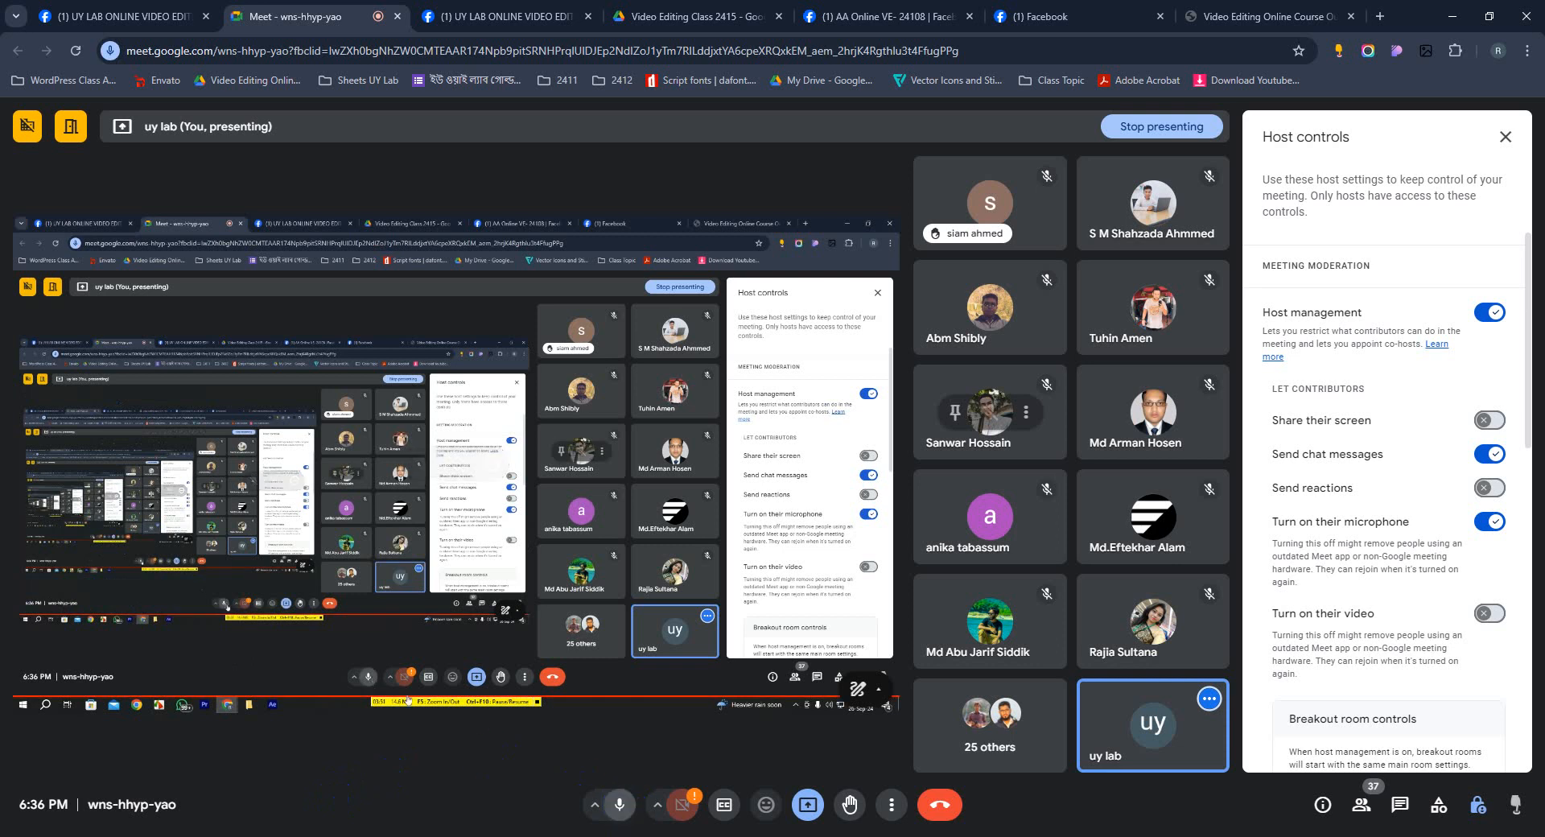
click(619, 805)
click(620, 805)
mouse_move(452, 834)
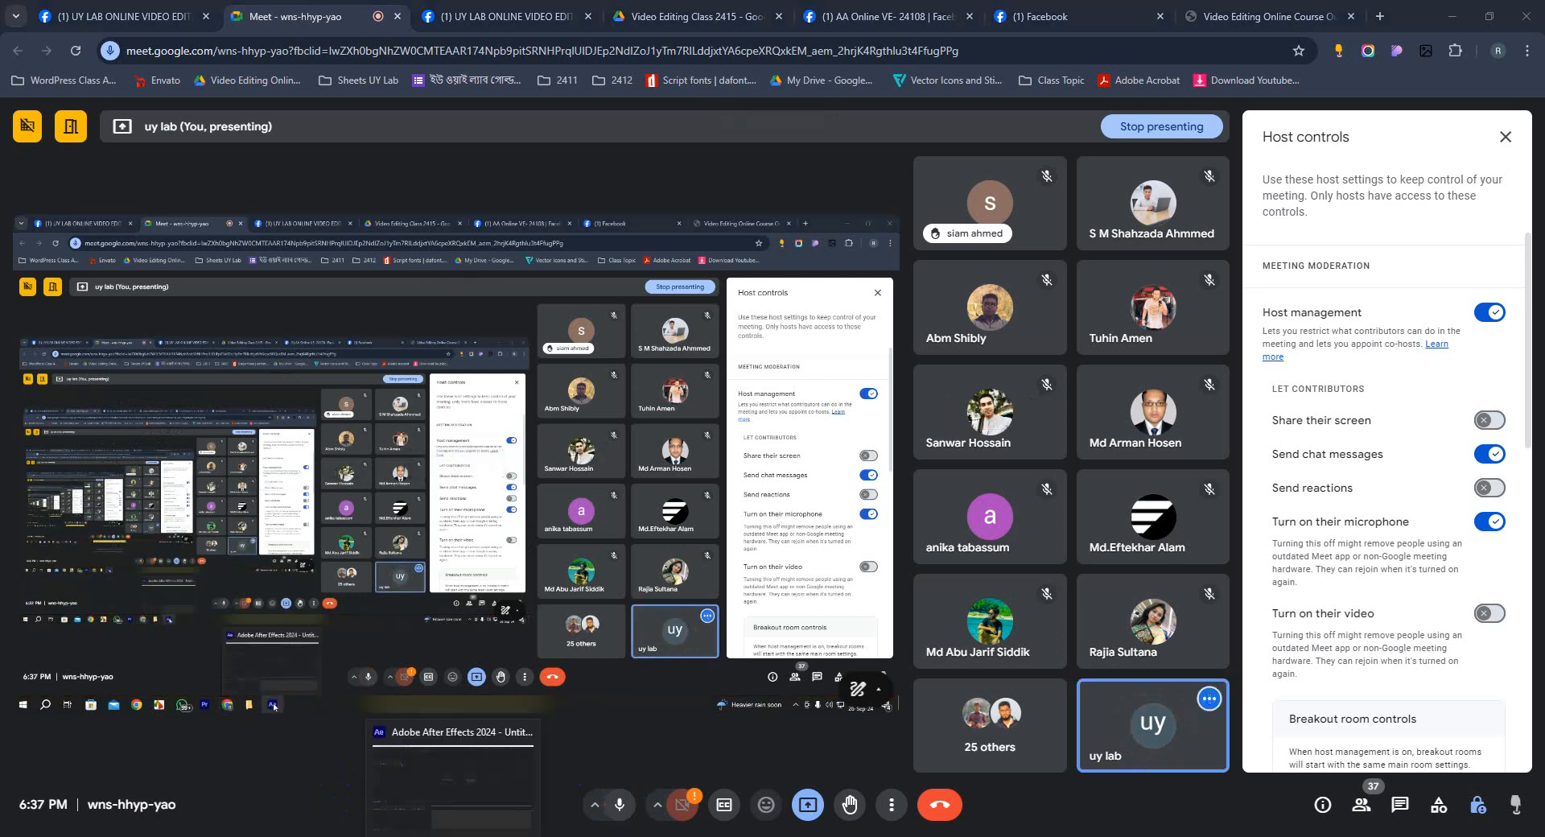
click(451, 663)
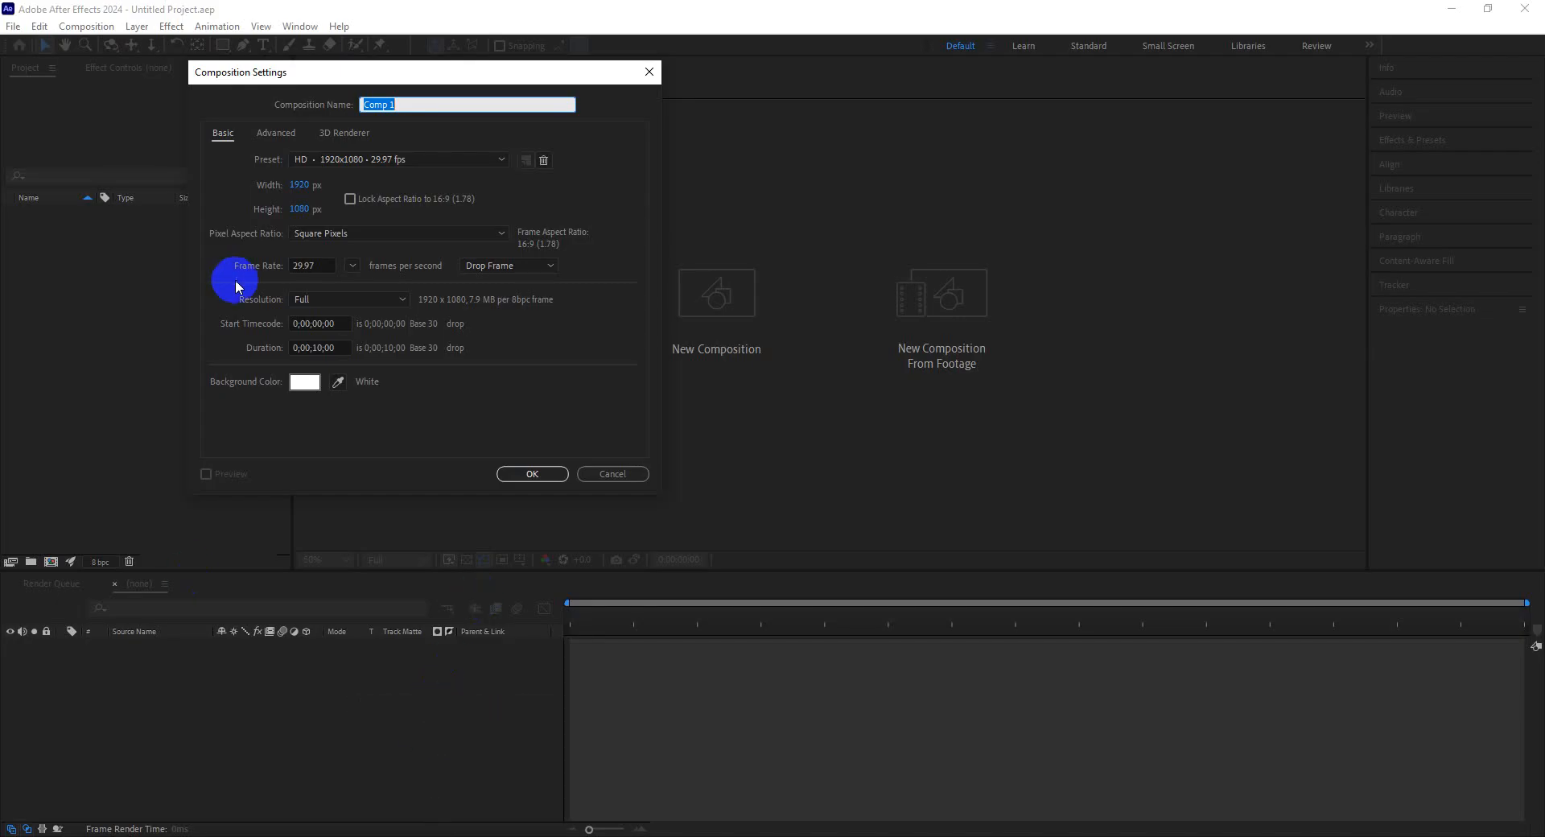
Create the 1920x1080, 29.97 fps, 10-second composition Comp 1 with a white background.
drag(325, 78, 462, 98)
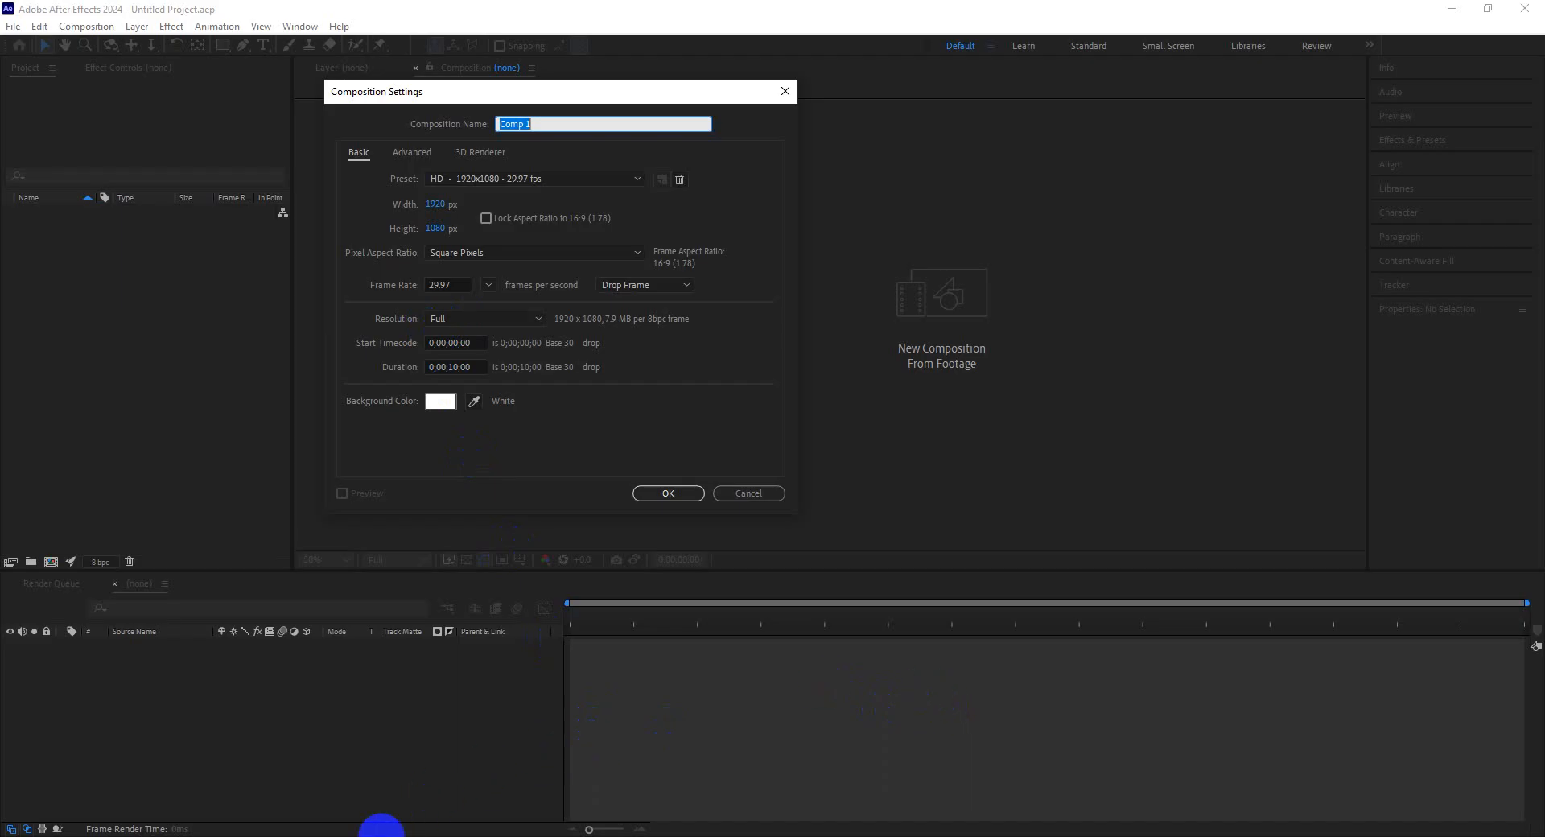
mouse_move(381, 828)
click(334, 795)
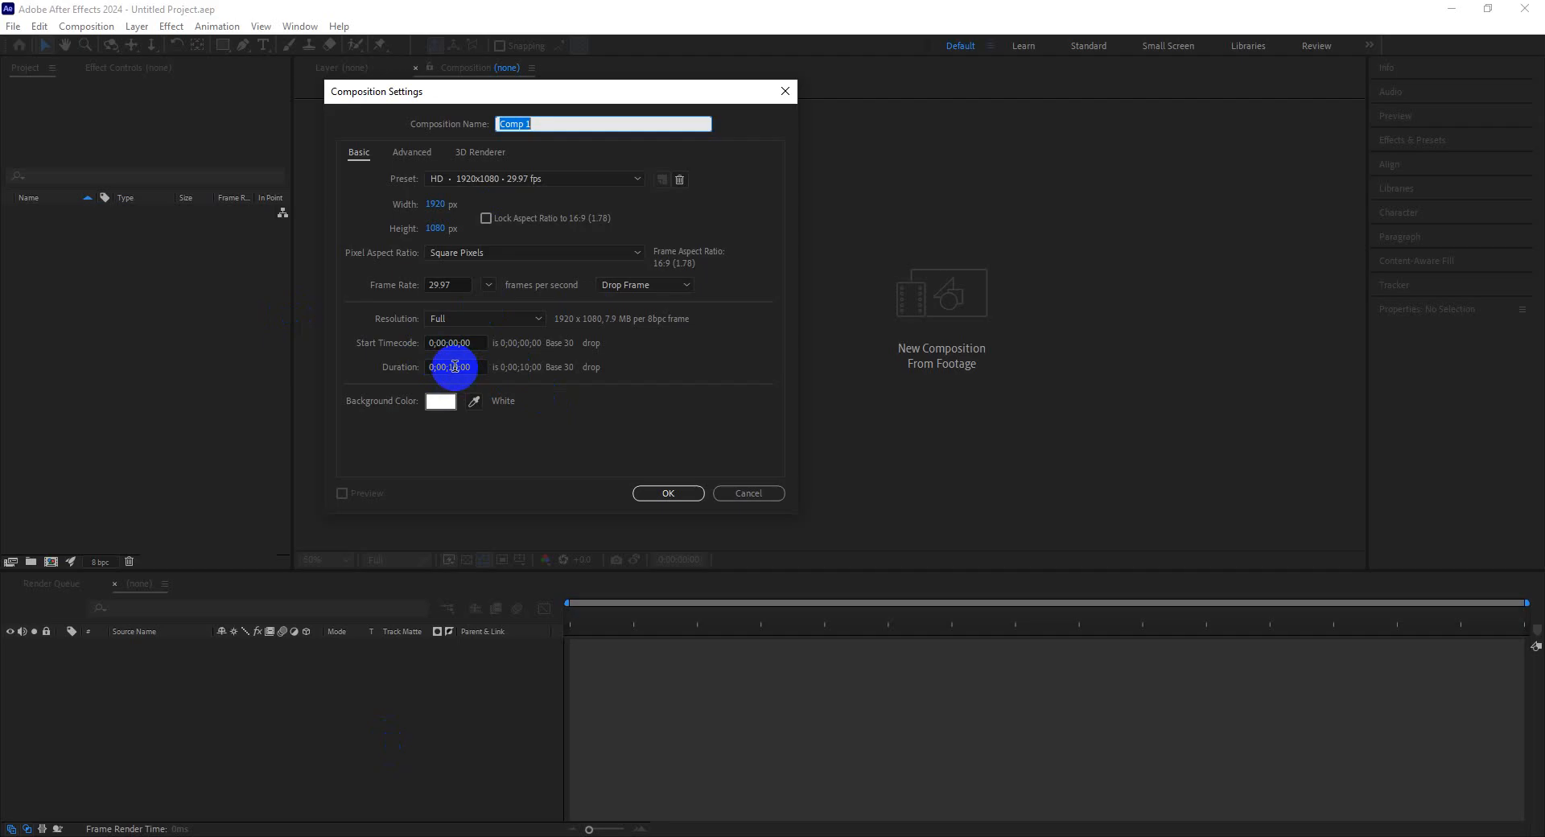
click(455, 366)
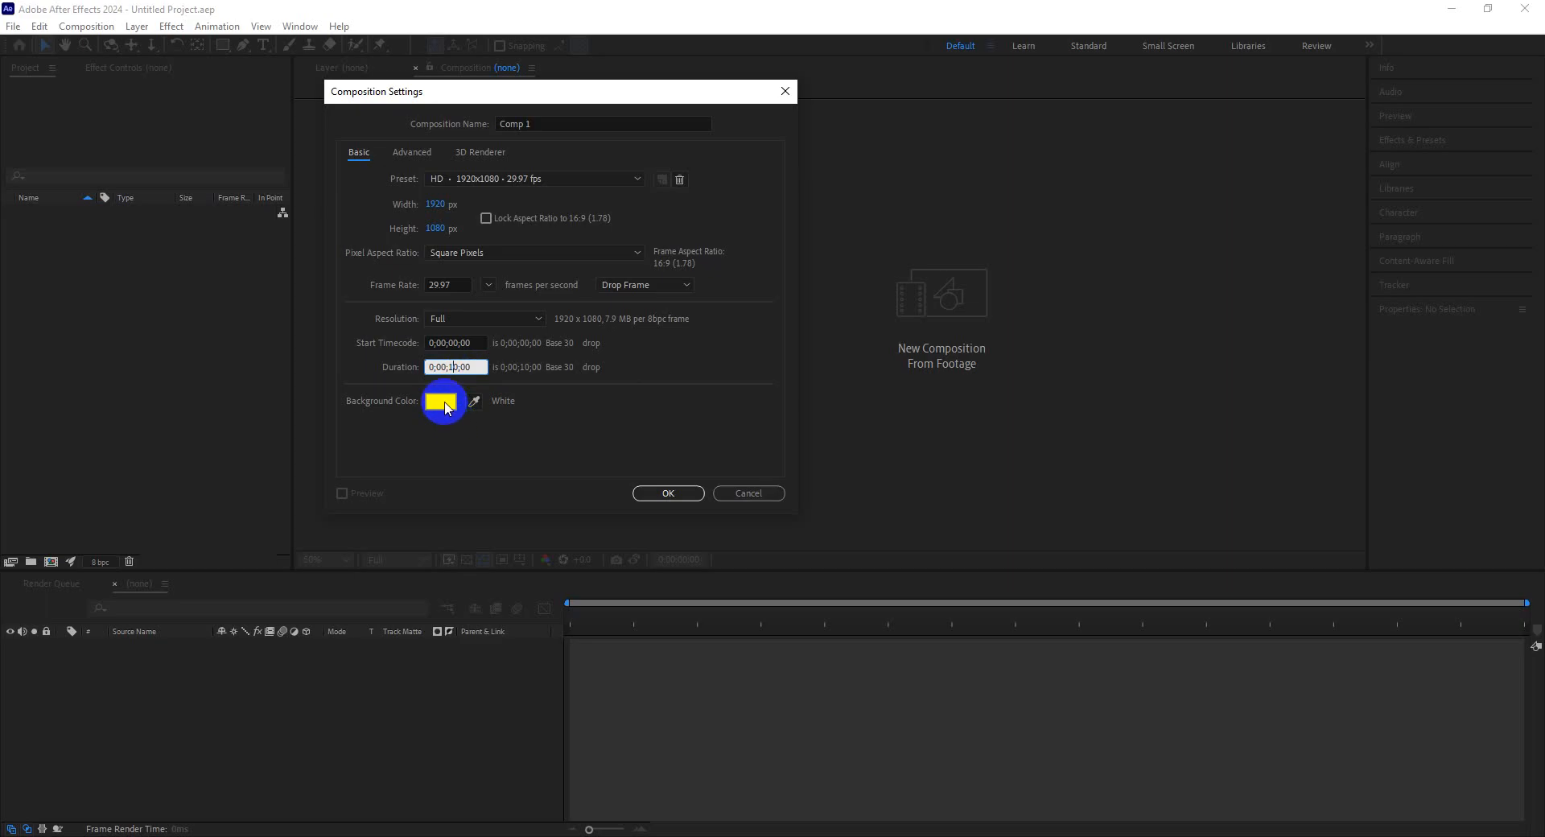
click(441, 402)
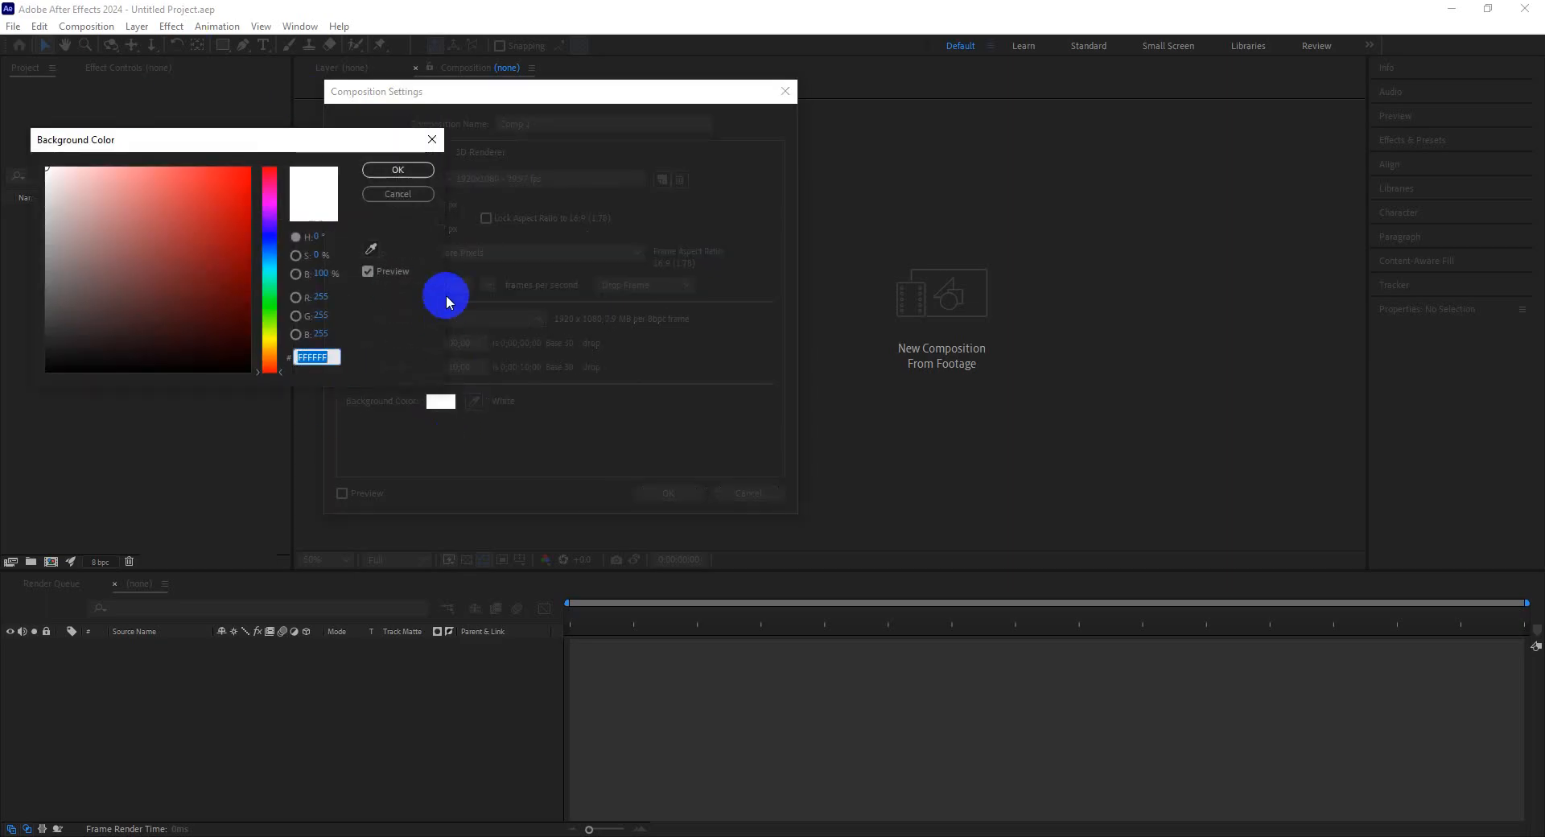
click(393, 172)
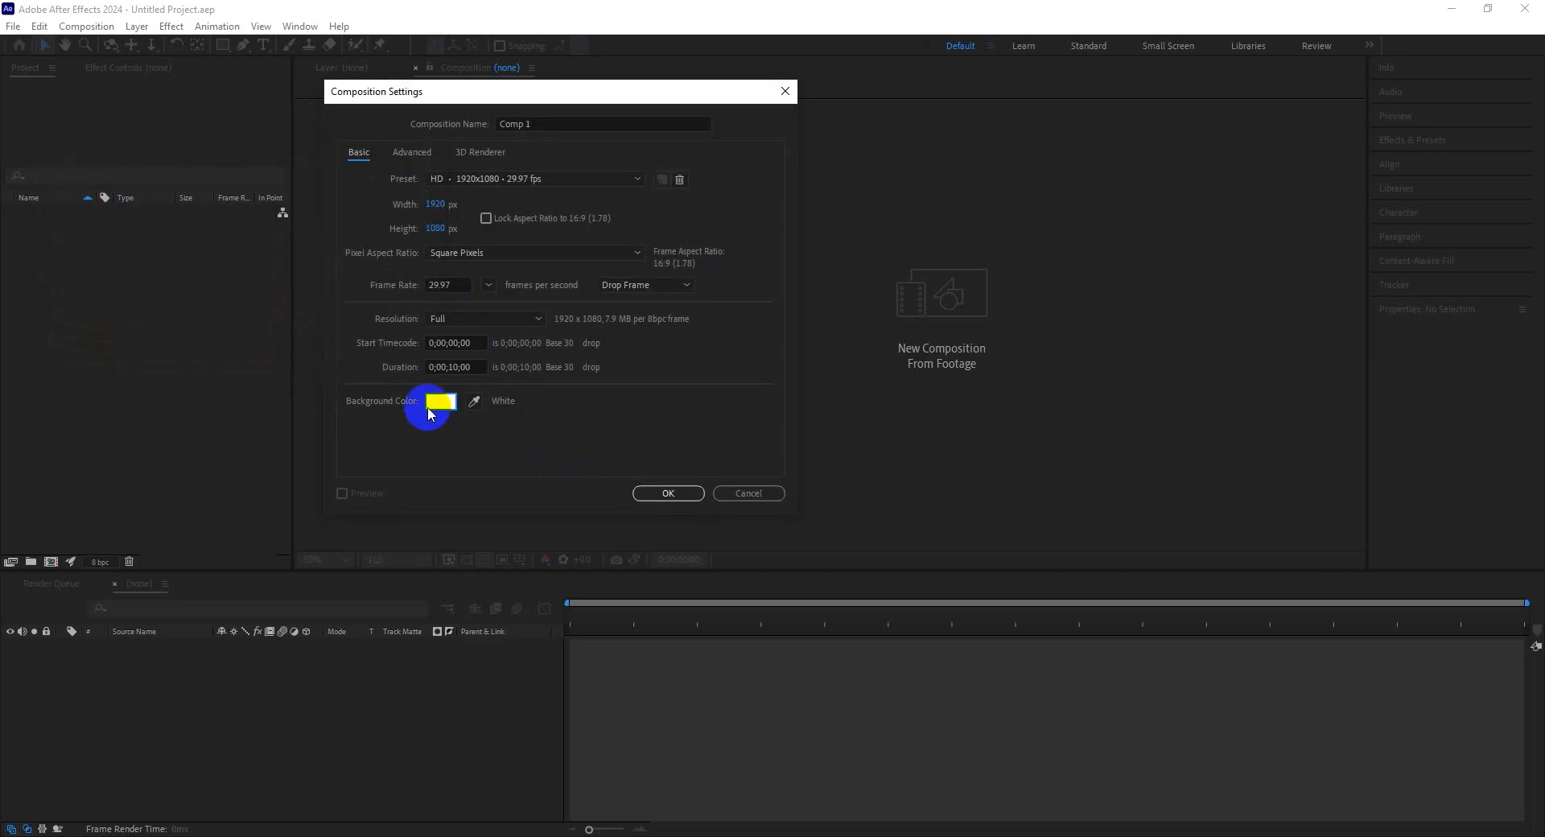
click(659, 493)
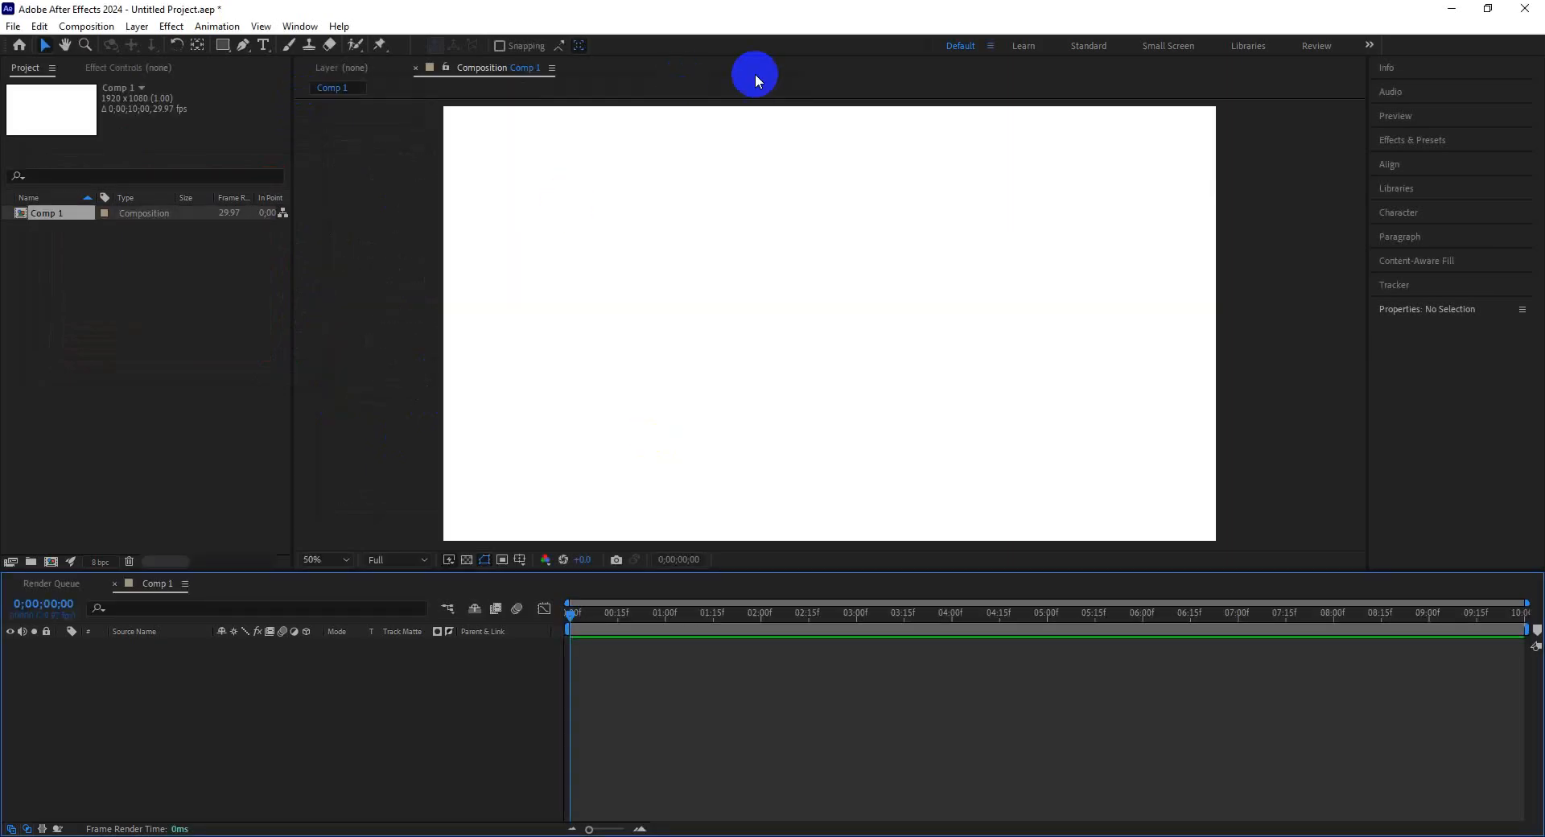
scroll(831, 344, down, 2)
scroll(807, 359, up, 2)
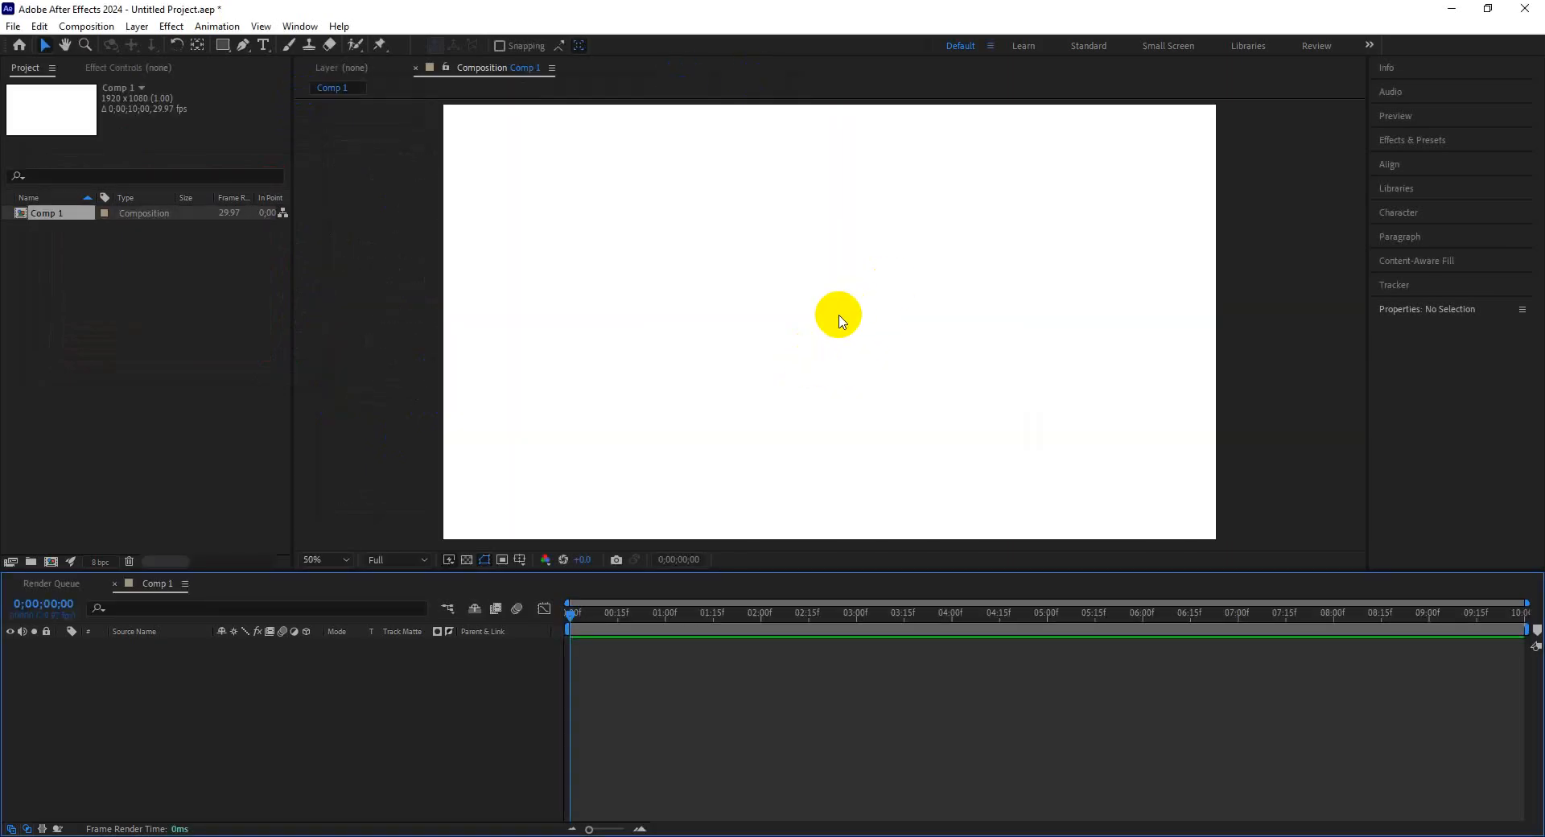
scroll(839, 317, down, 1)
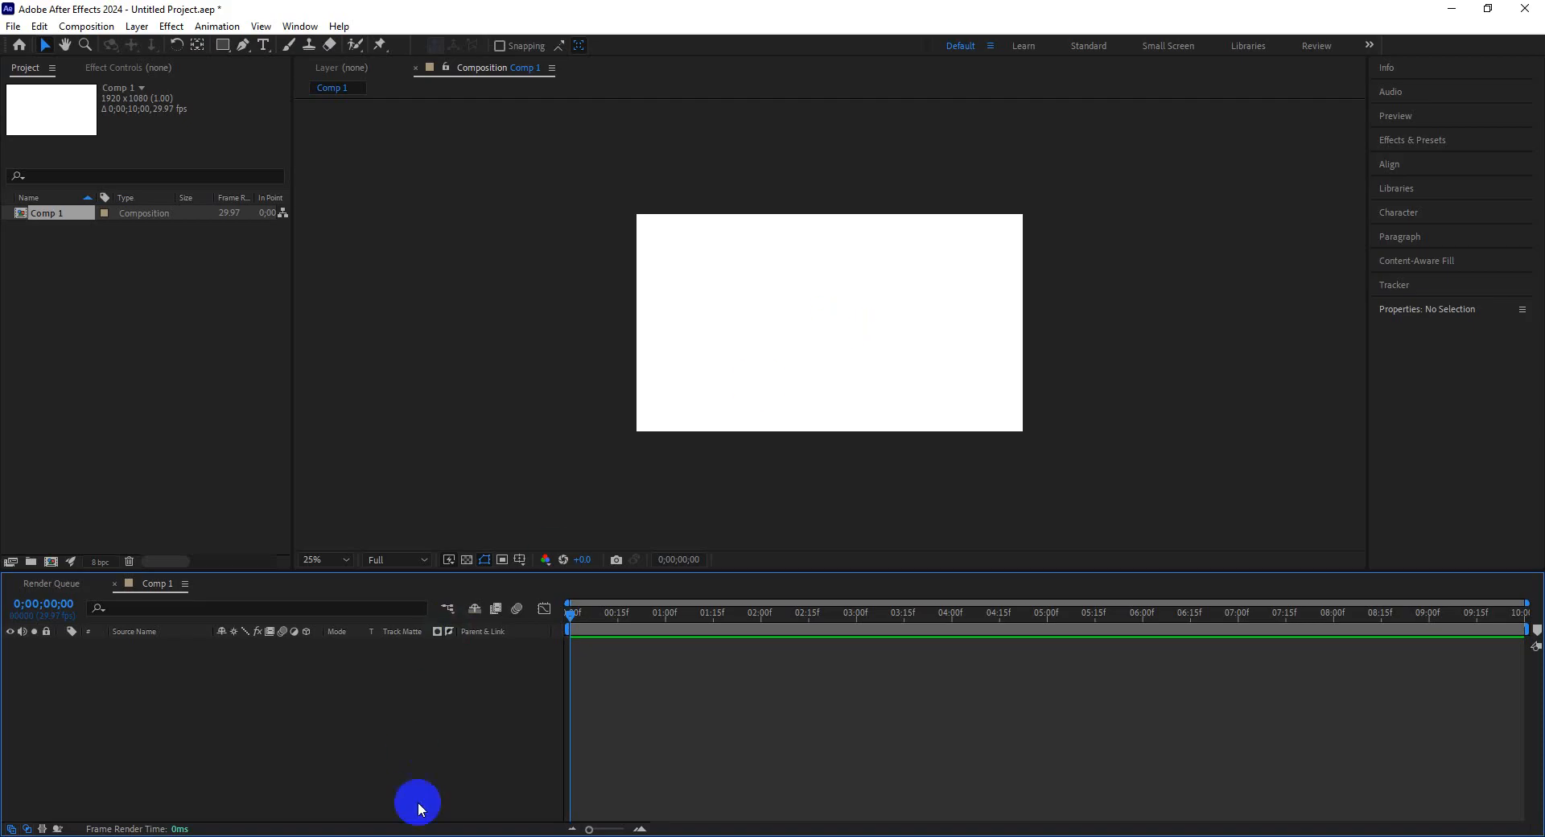
Import five pngwing PNG images from the Downloads folder into the project.
click(413, 836)
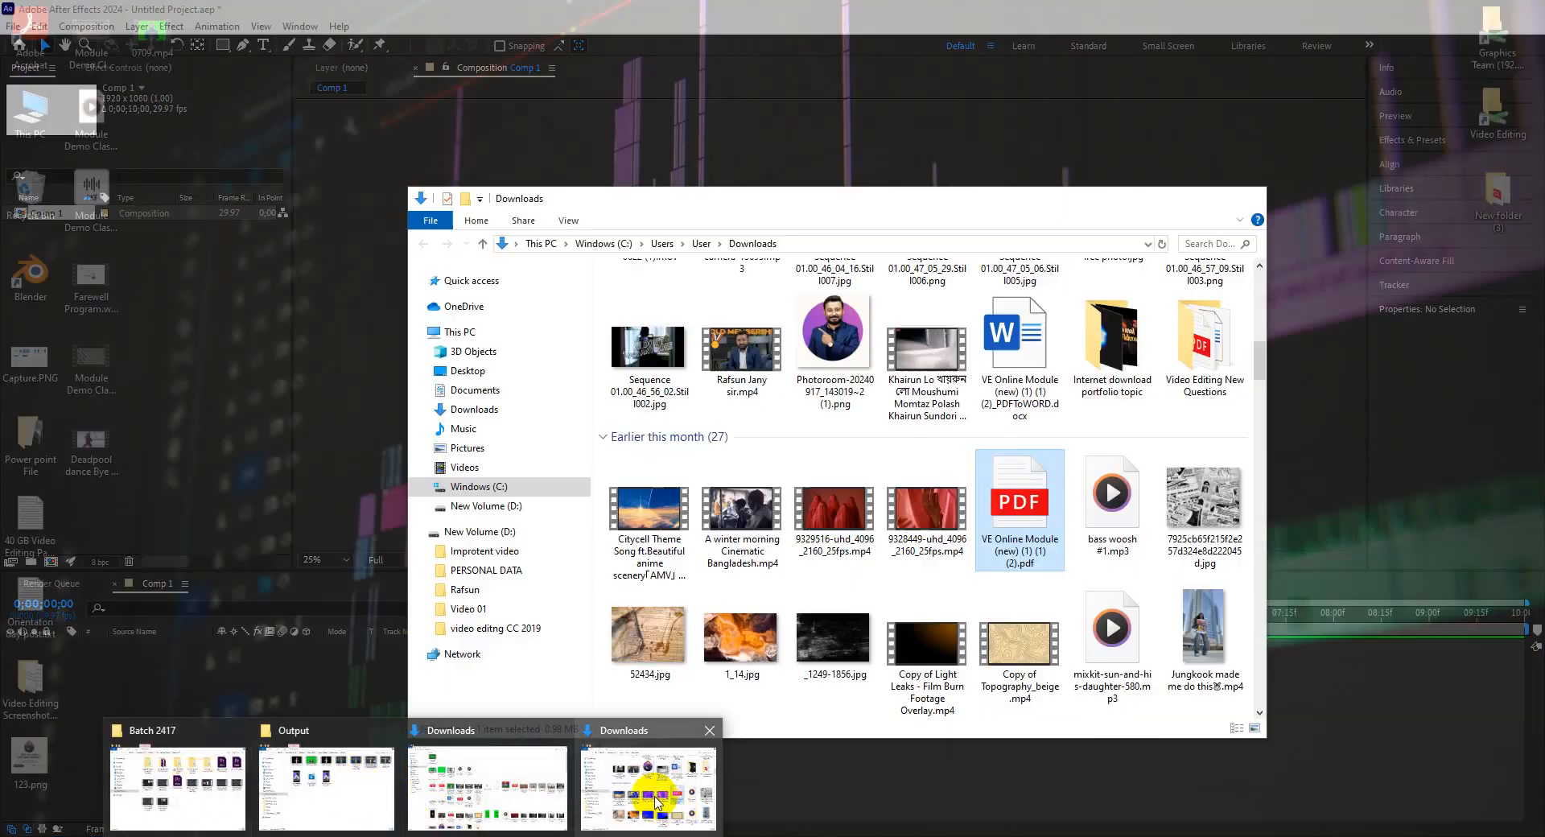
click(653, 794)
click(491, 391)
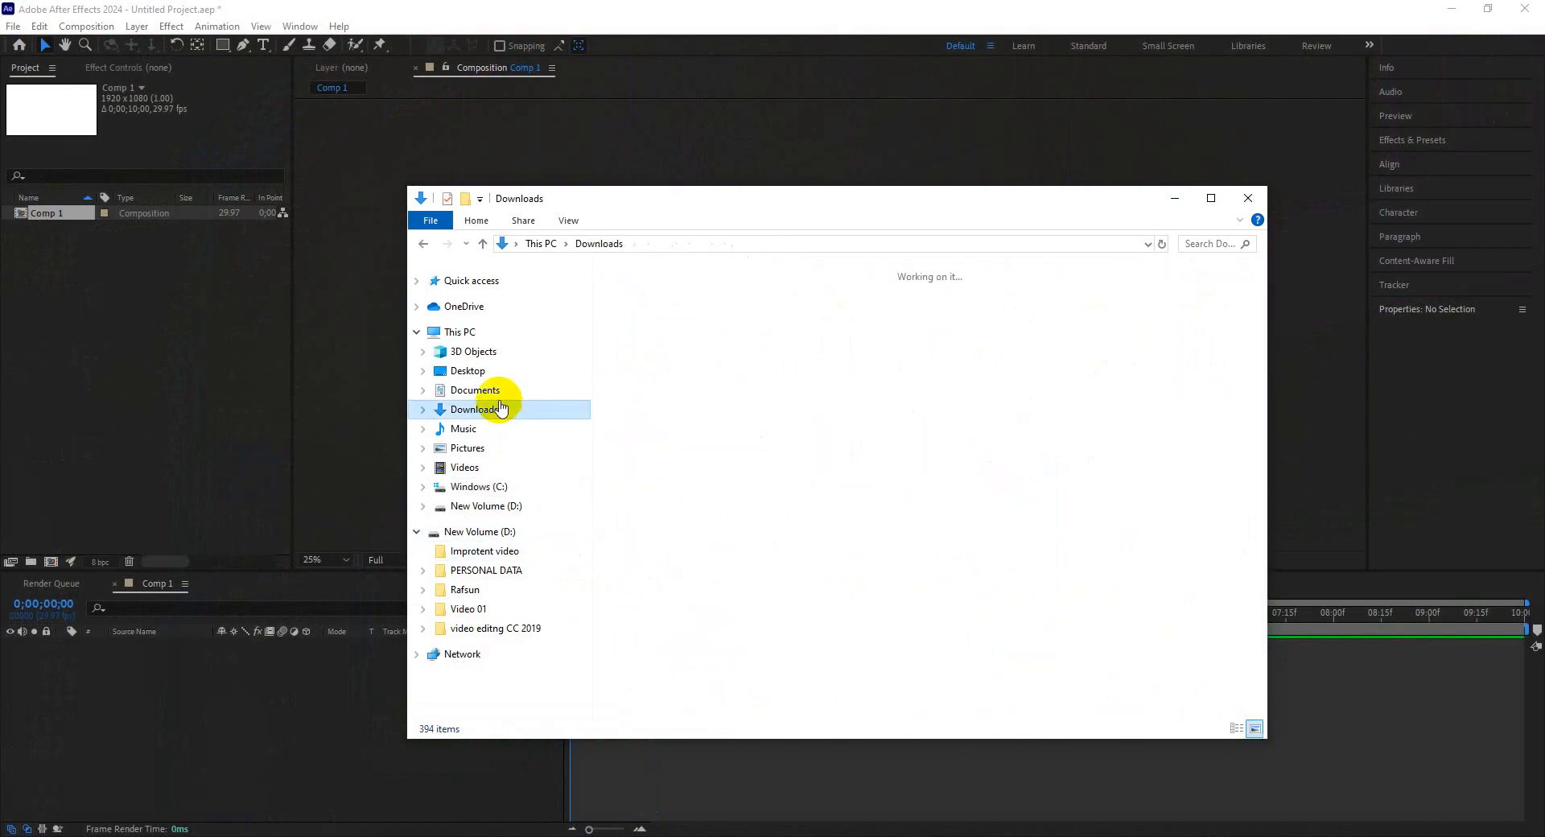
click(507, 372)
click(503, 409)
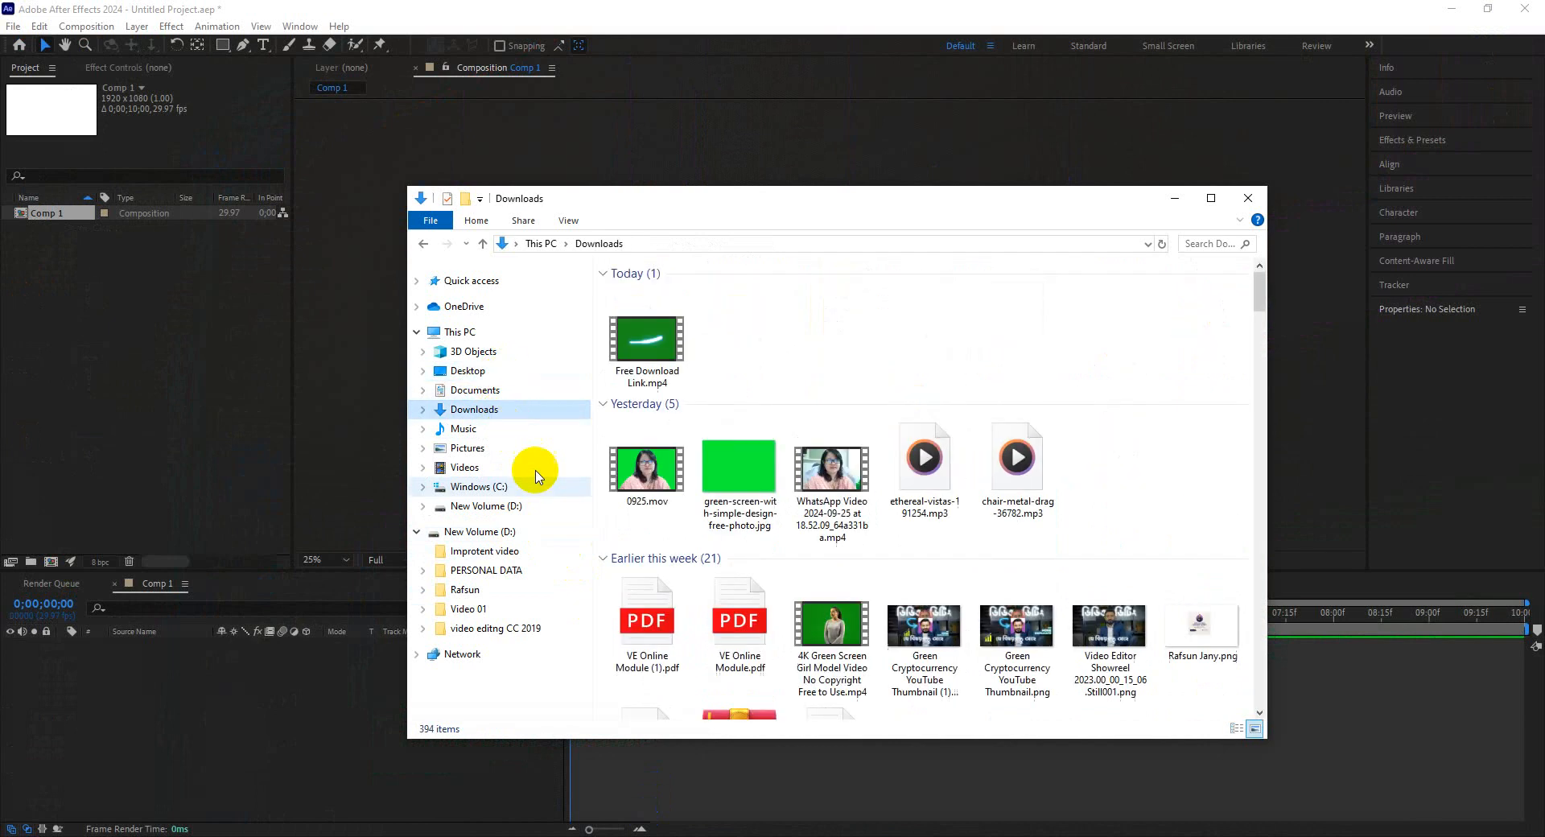
scroll(914, 604, down, 10)
scroll(917, 605, down, 5)
scroll(917, 605, up, 8)
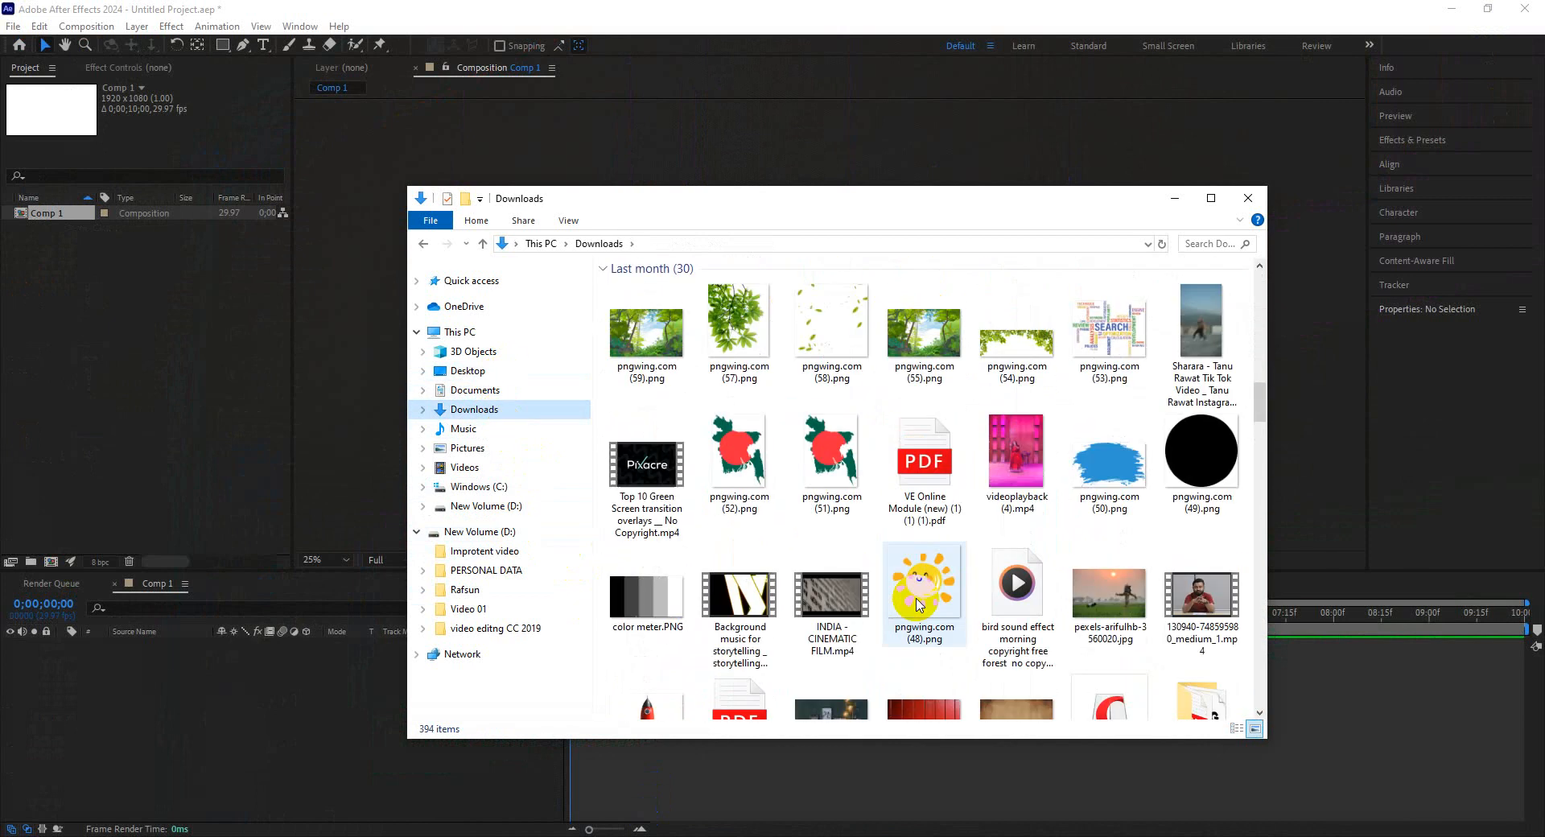
scroll(899, 585, down, 4)
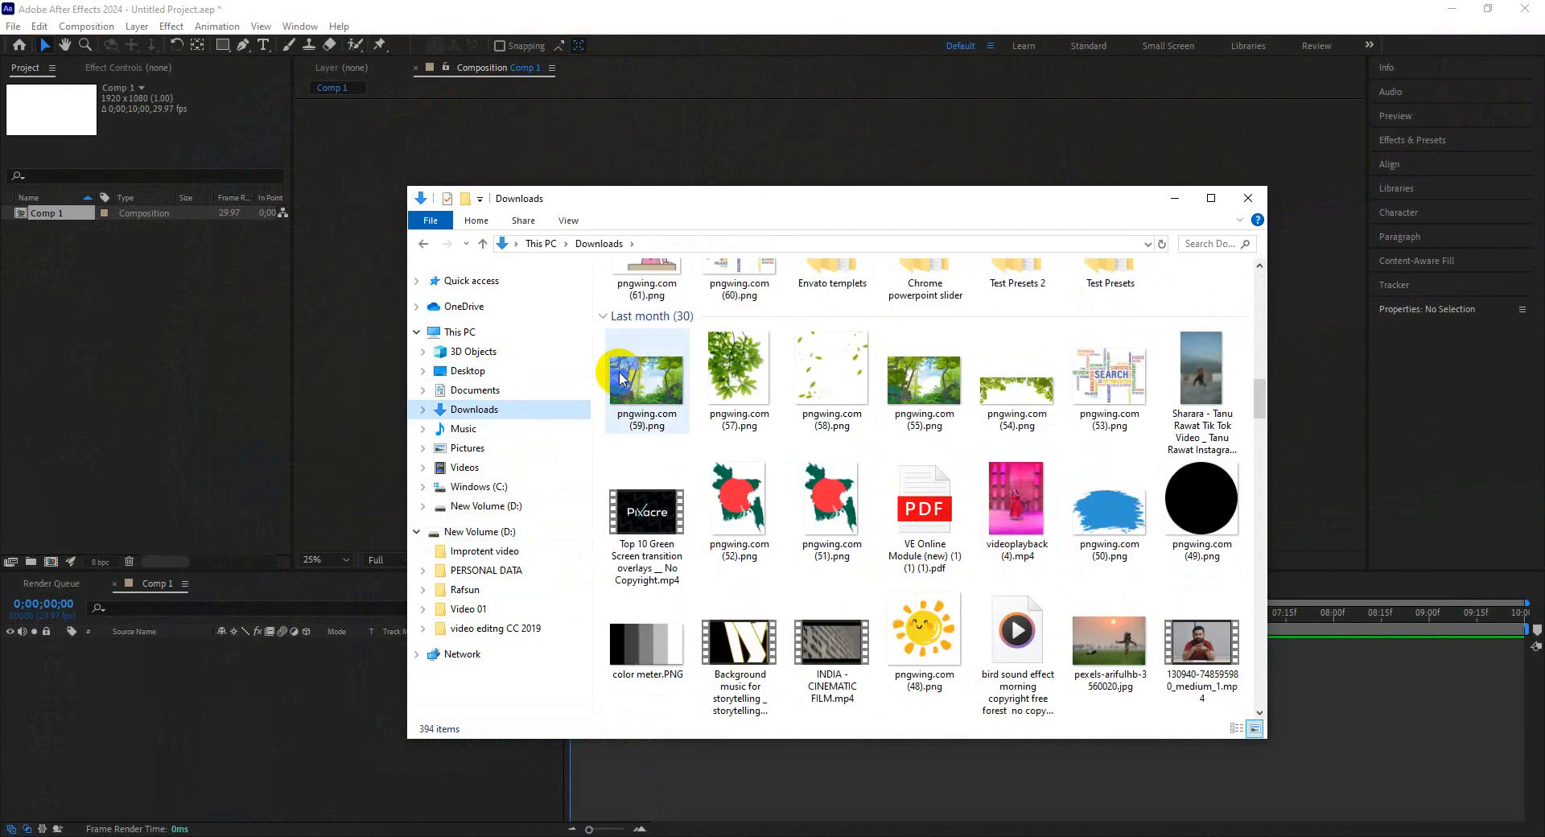
drag(599, 370, 77, 358)
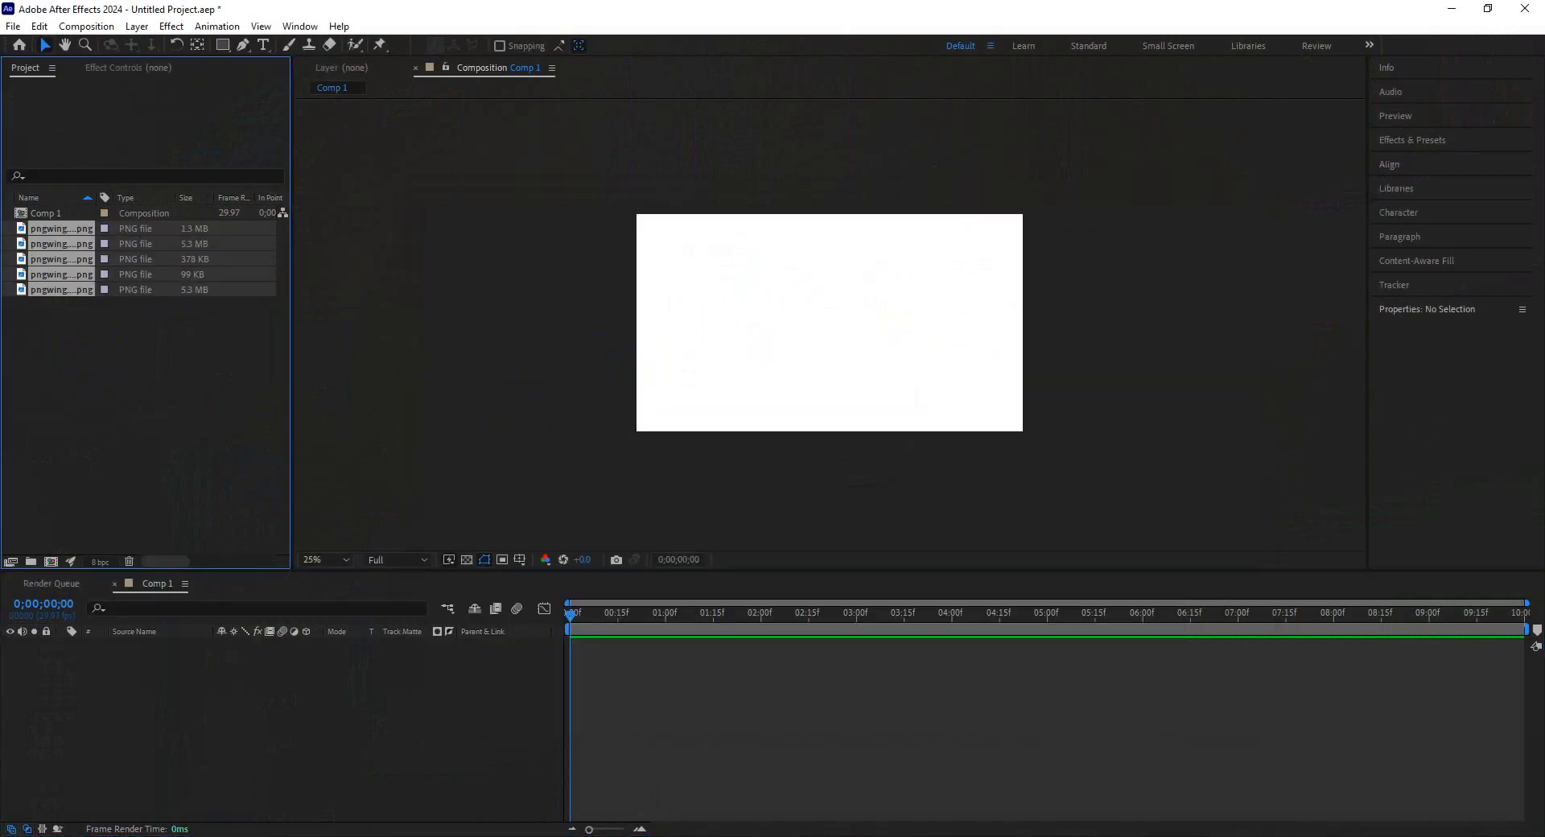
Import pngwing.com (56).png from the Rafsun folder on Windows (C:) into the project.
click(631, 786)
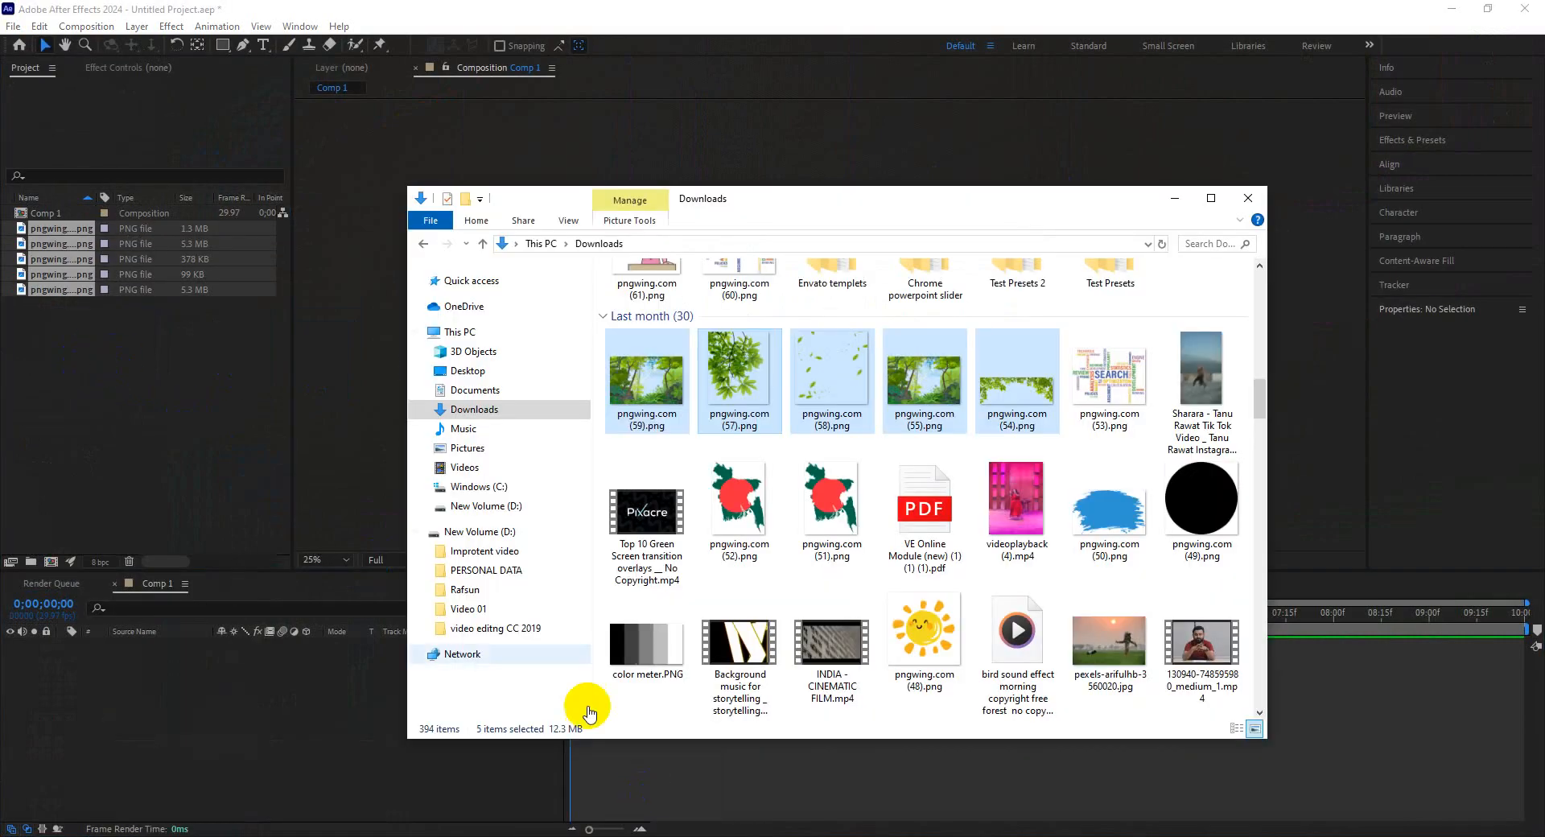
click(507, 487)
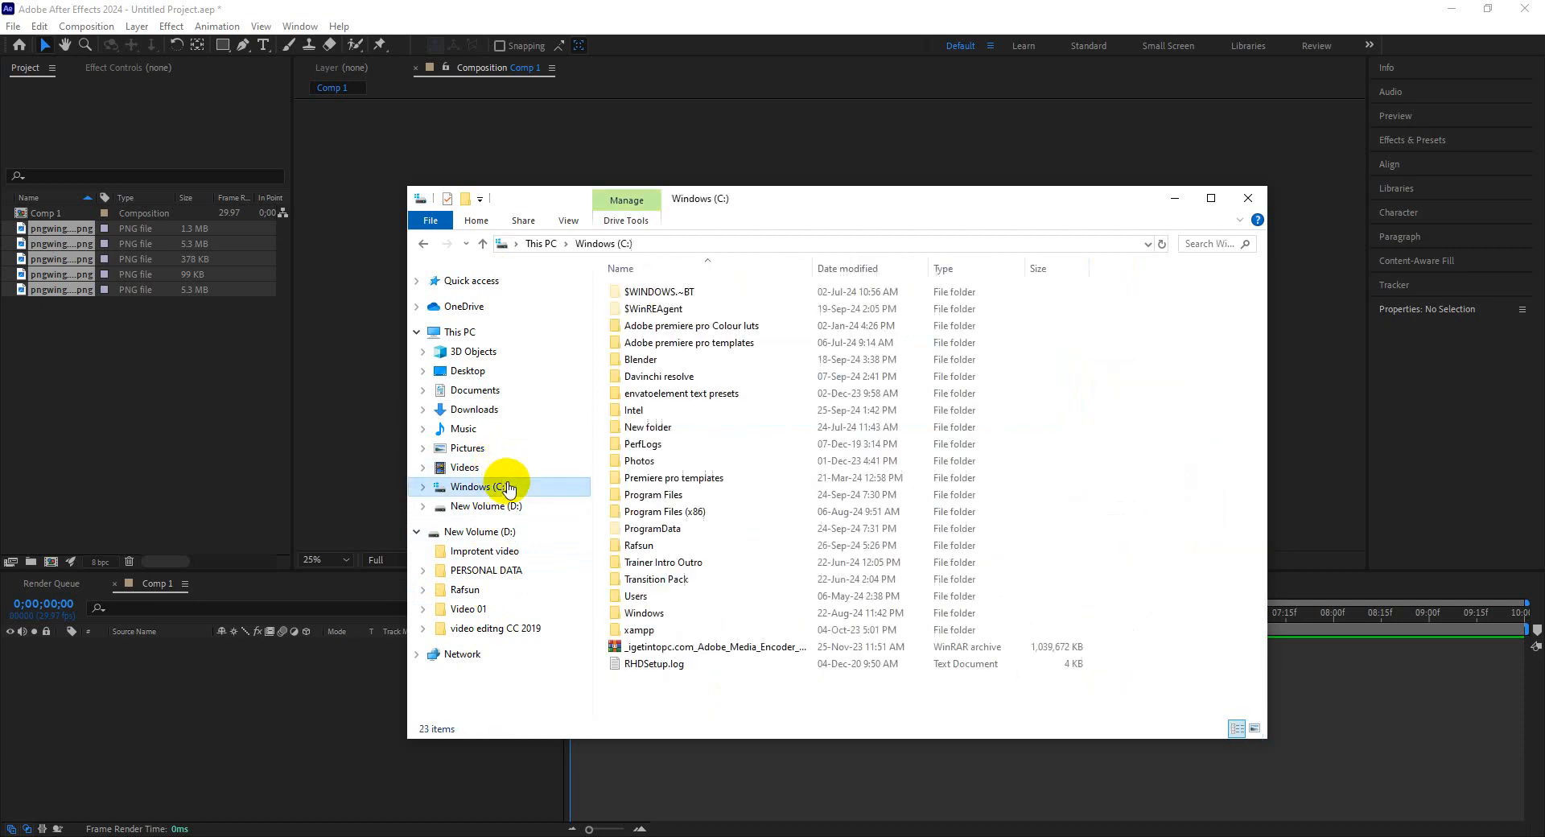
double_click(639, 545)
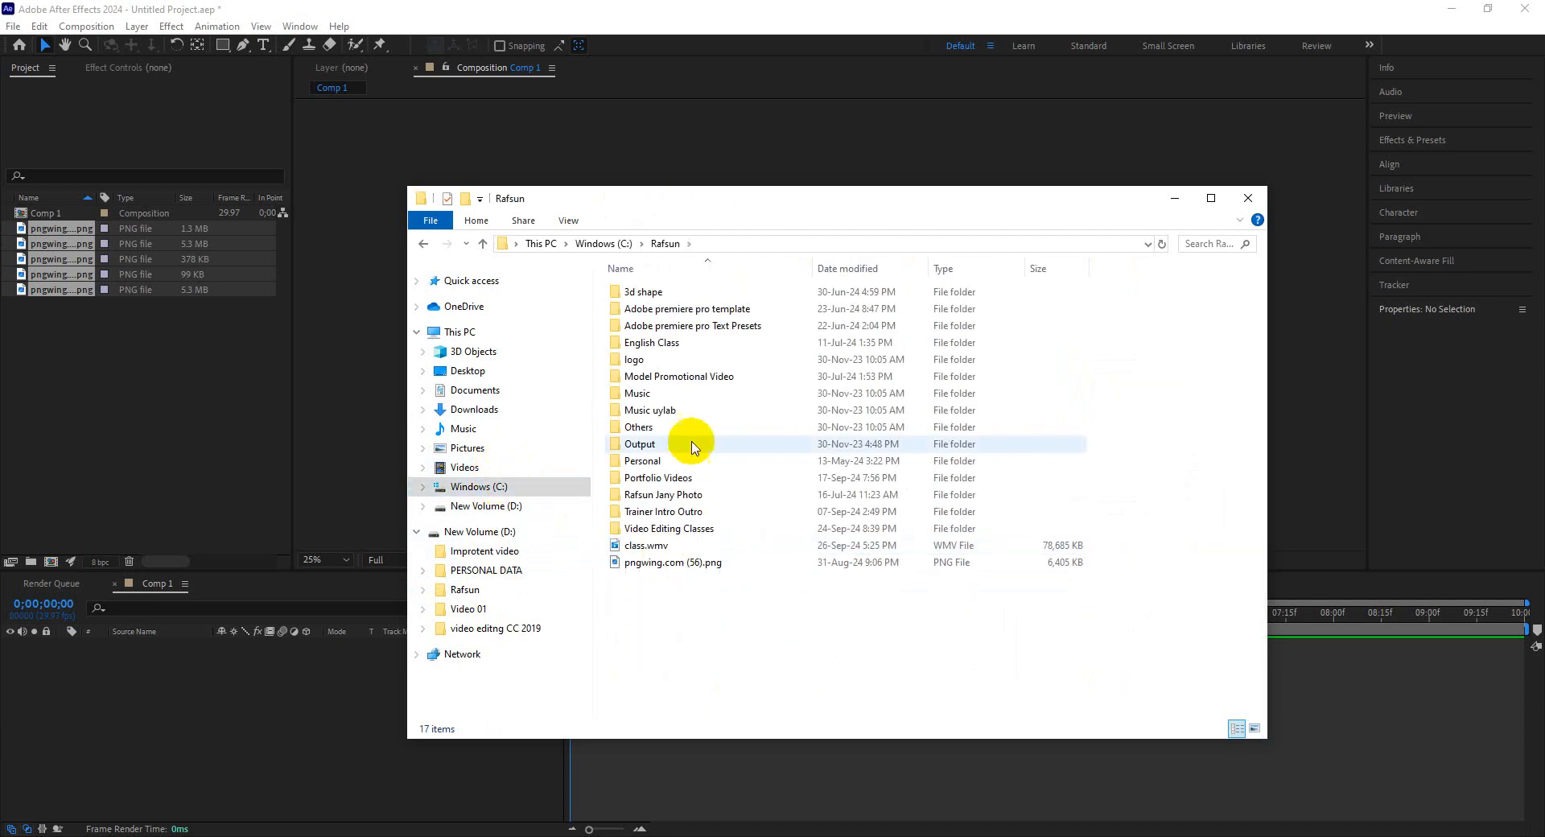
drag(648, 561, 158, 360)
click(158, 360)
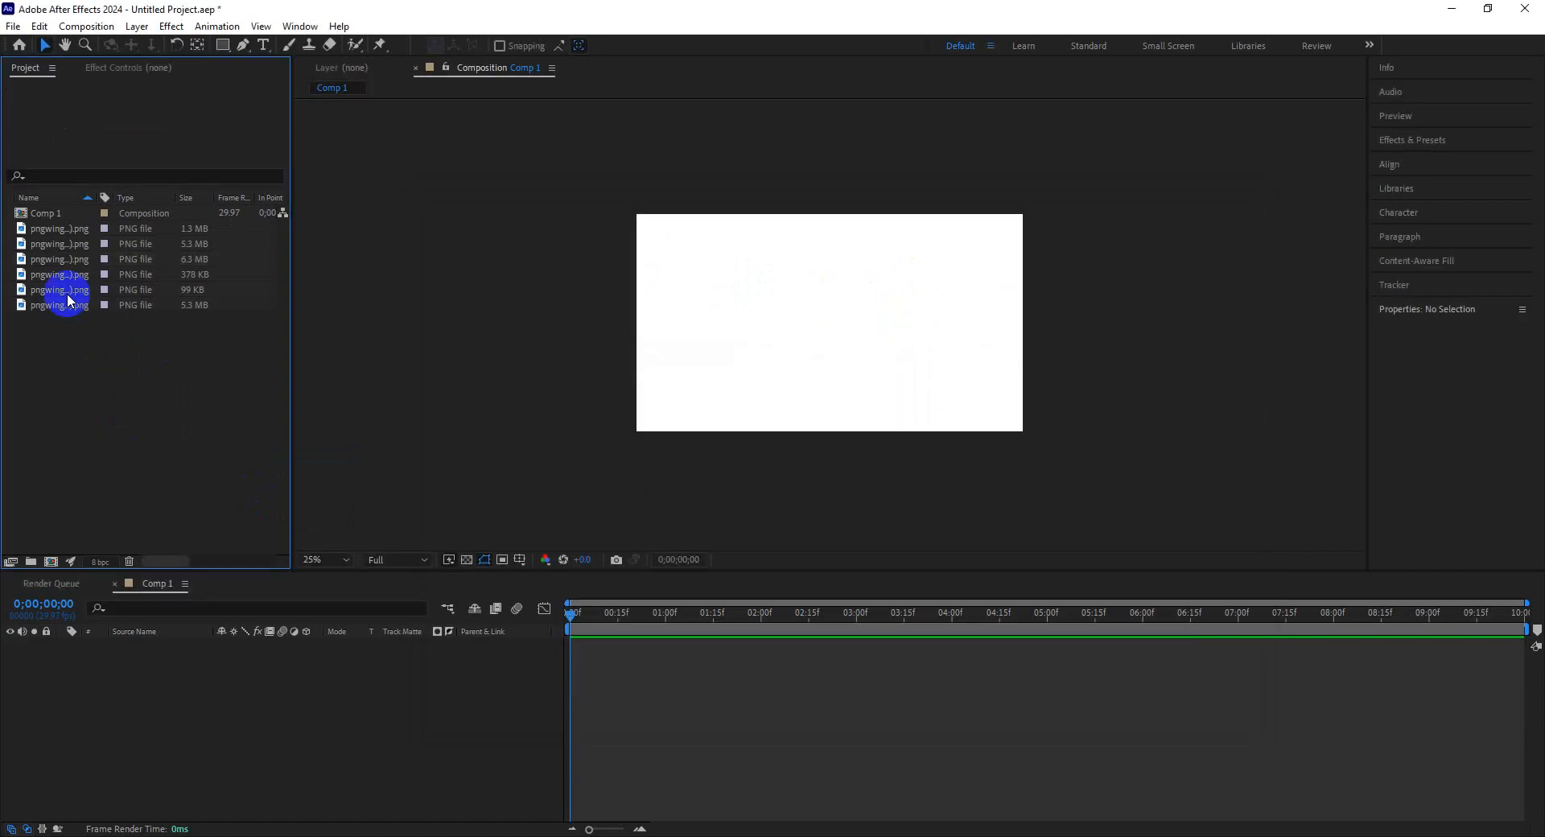
click(61, 258)
drag(61, 258, 12, 322)
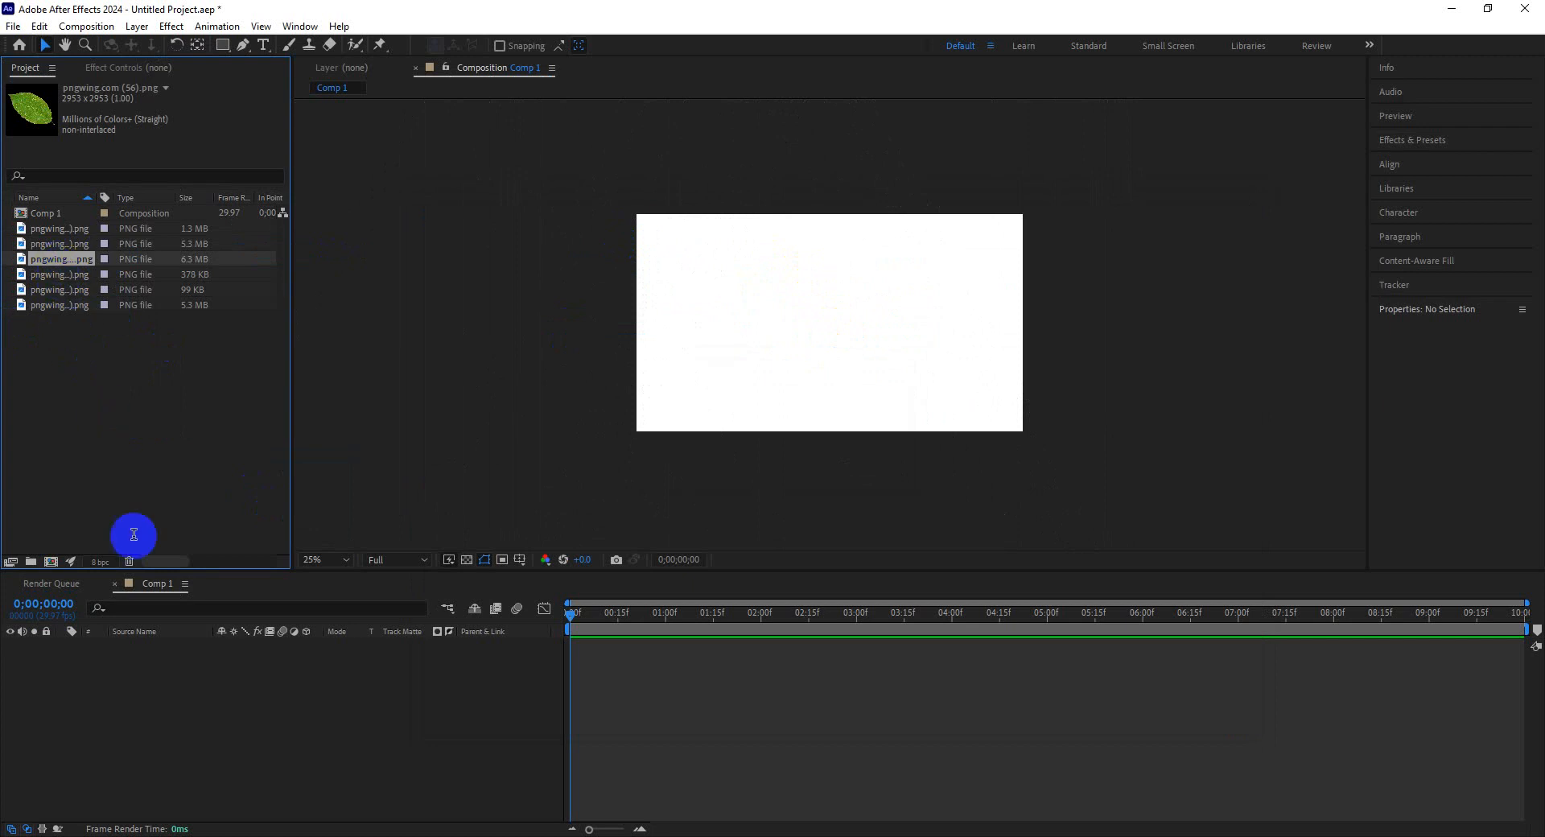
click(190, 669)
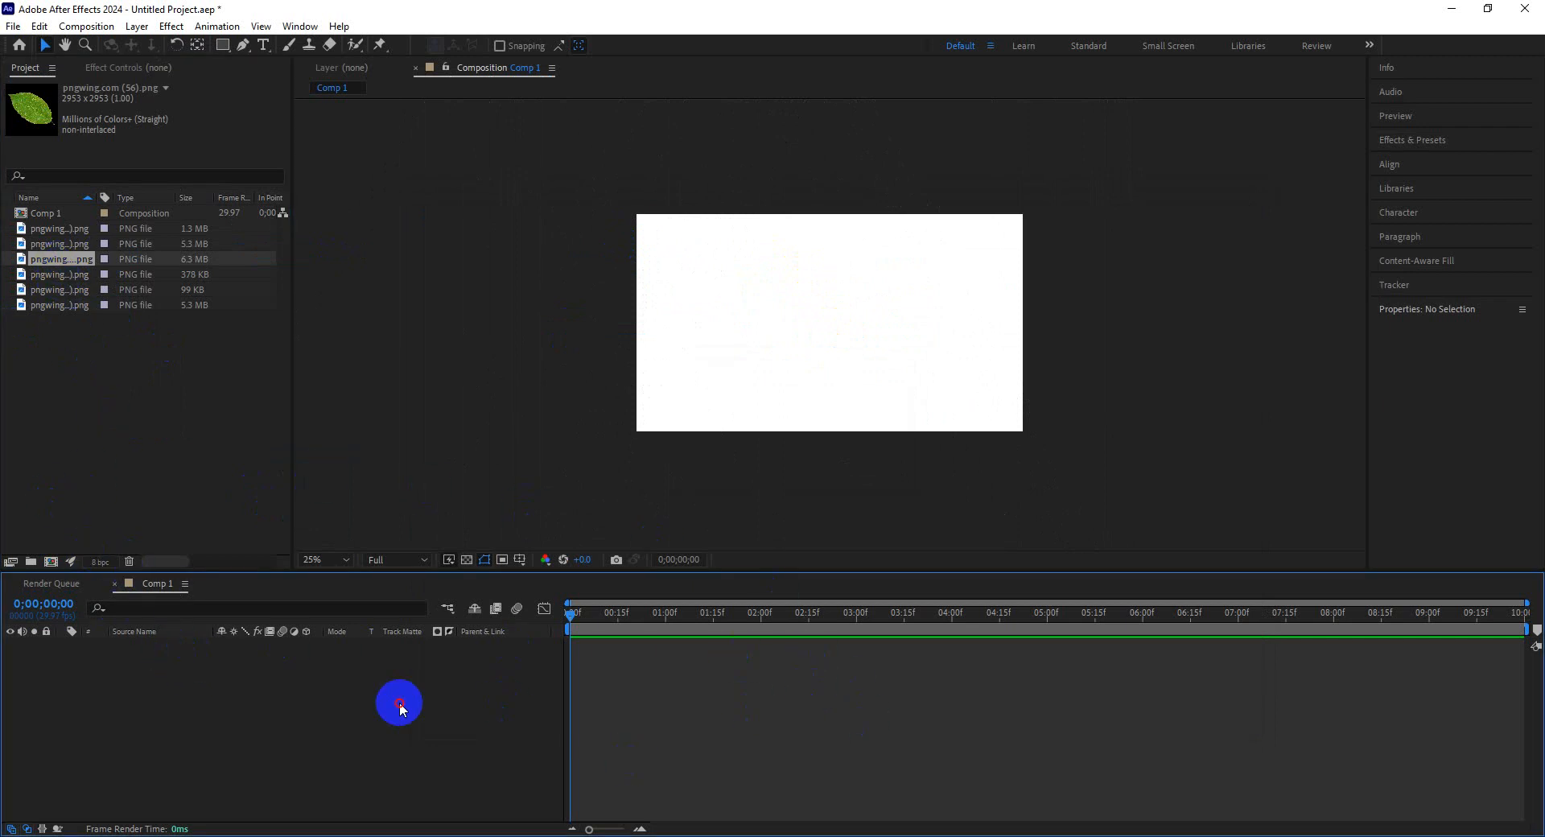
click(133, 345)
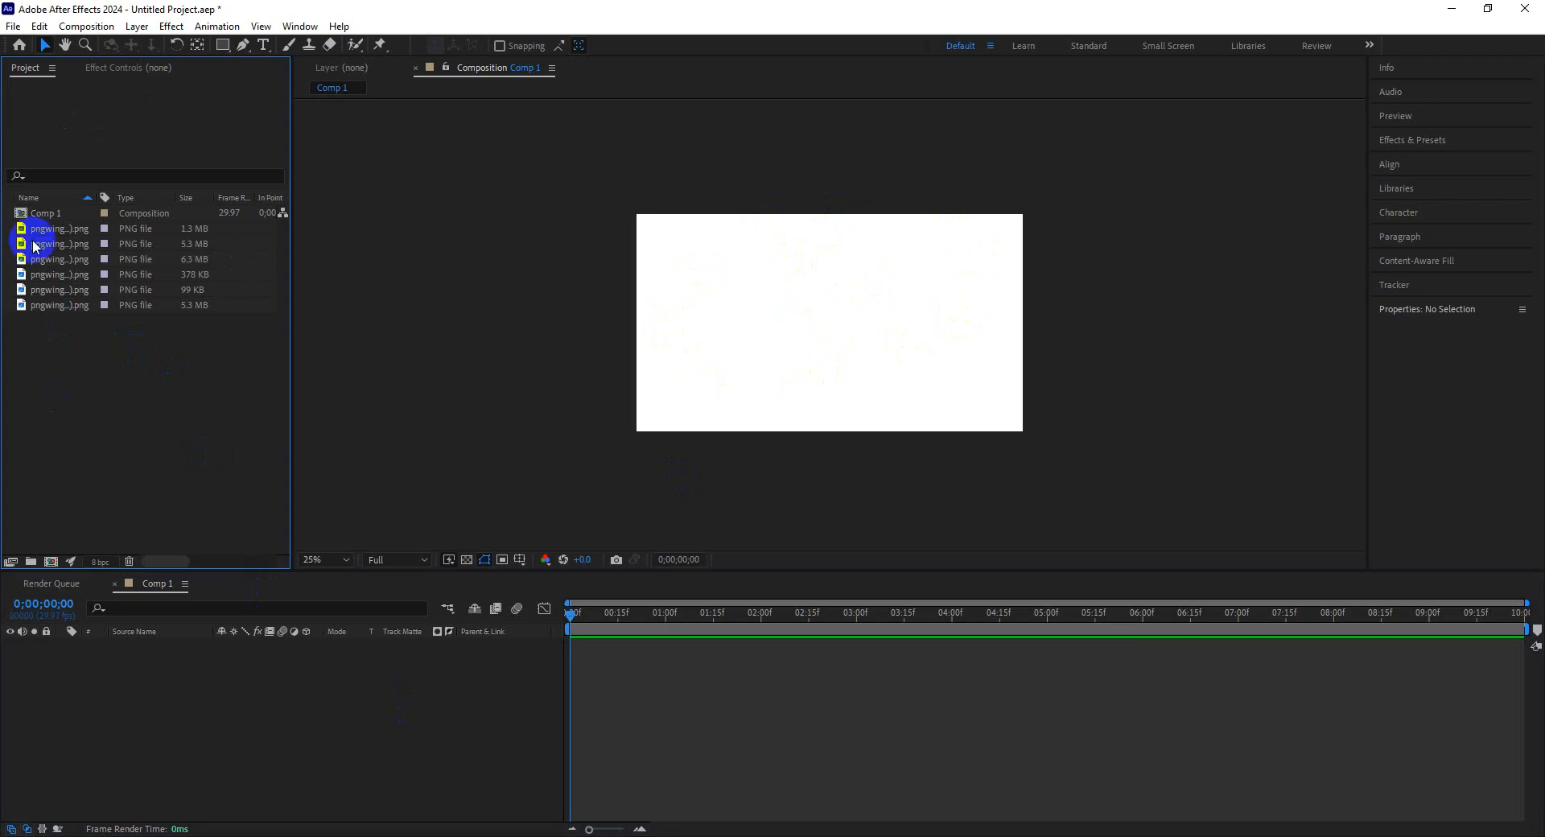
click(48, 290)
click(50, 273)
click(50, 259)
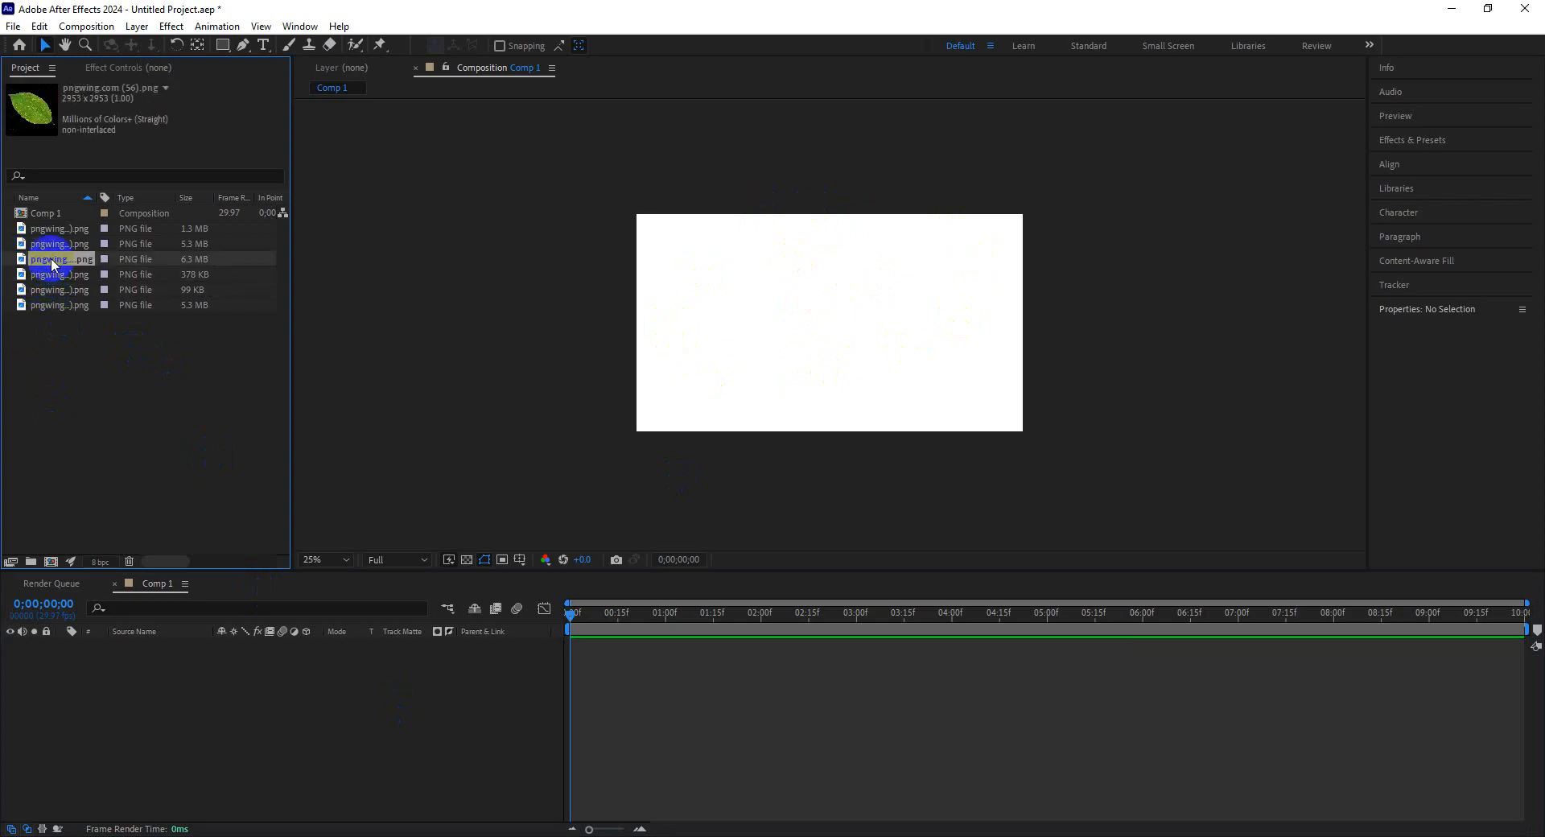
click(48, 244)
click(49, 261)
drag(48, 266, 261, 652)
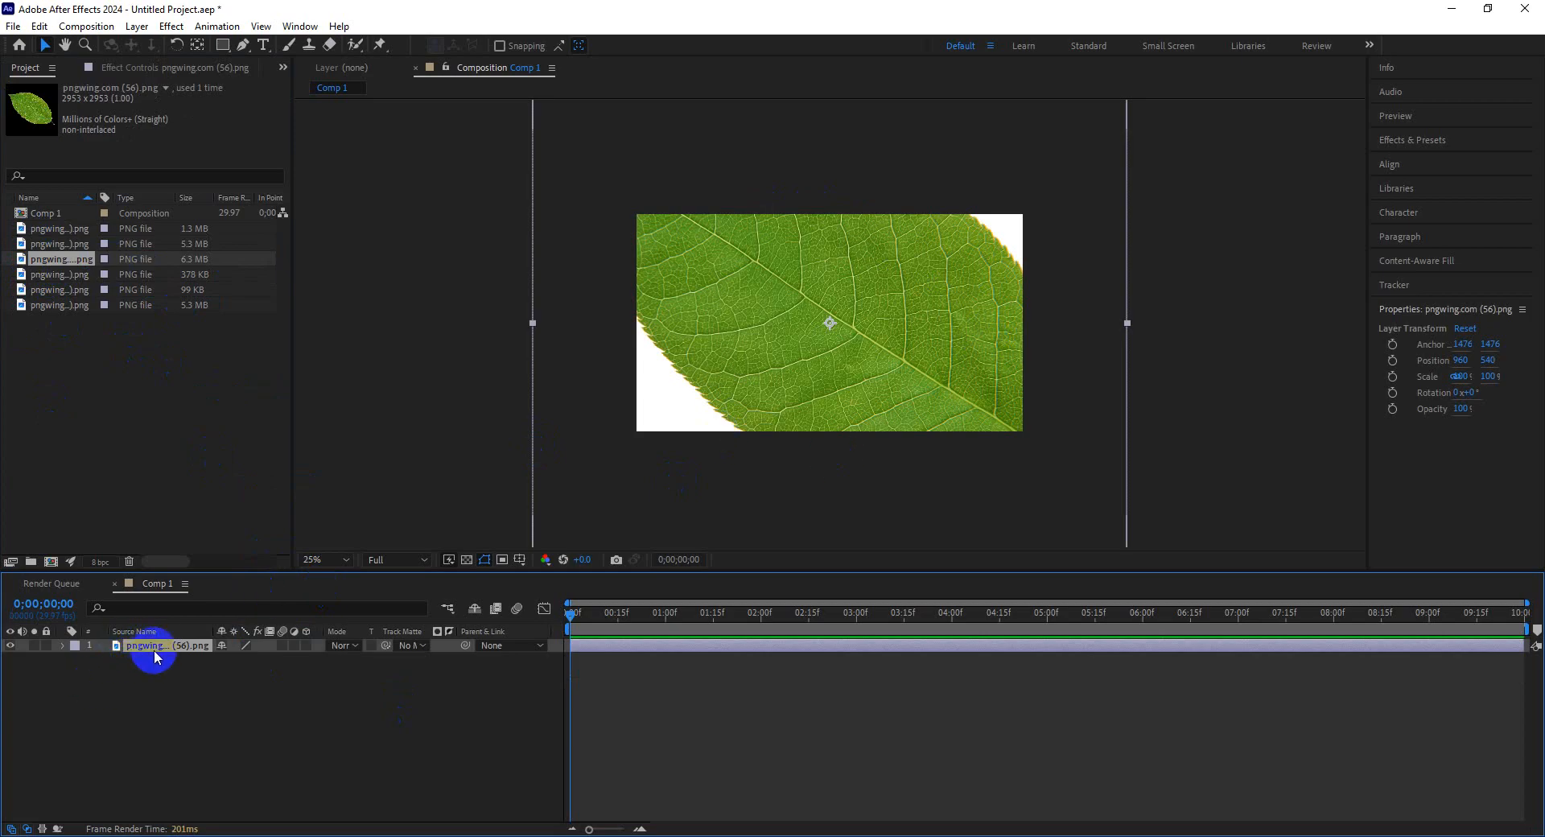
key(Delete)
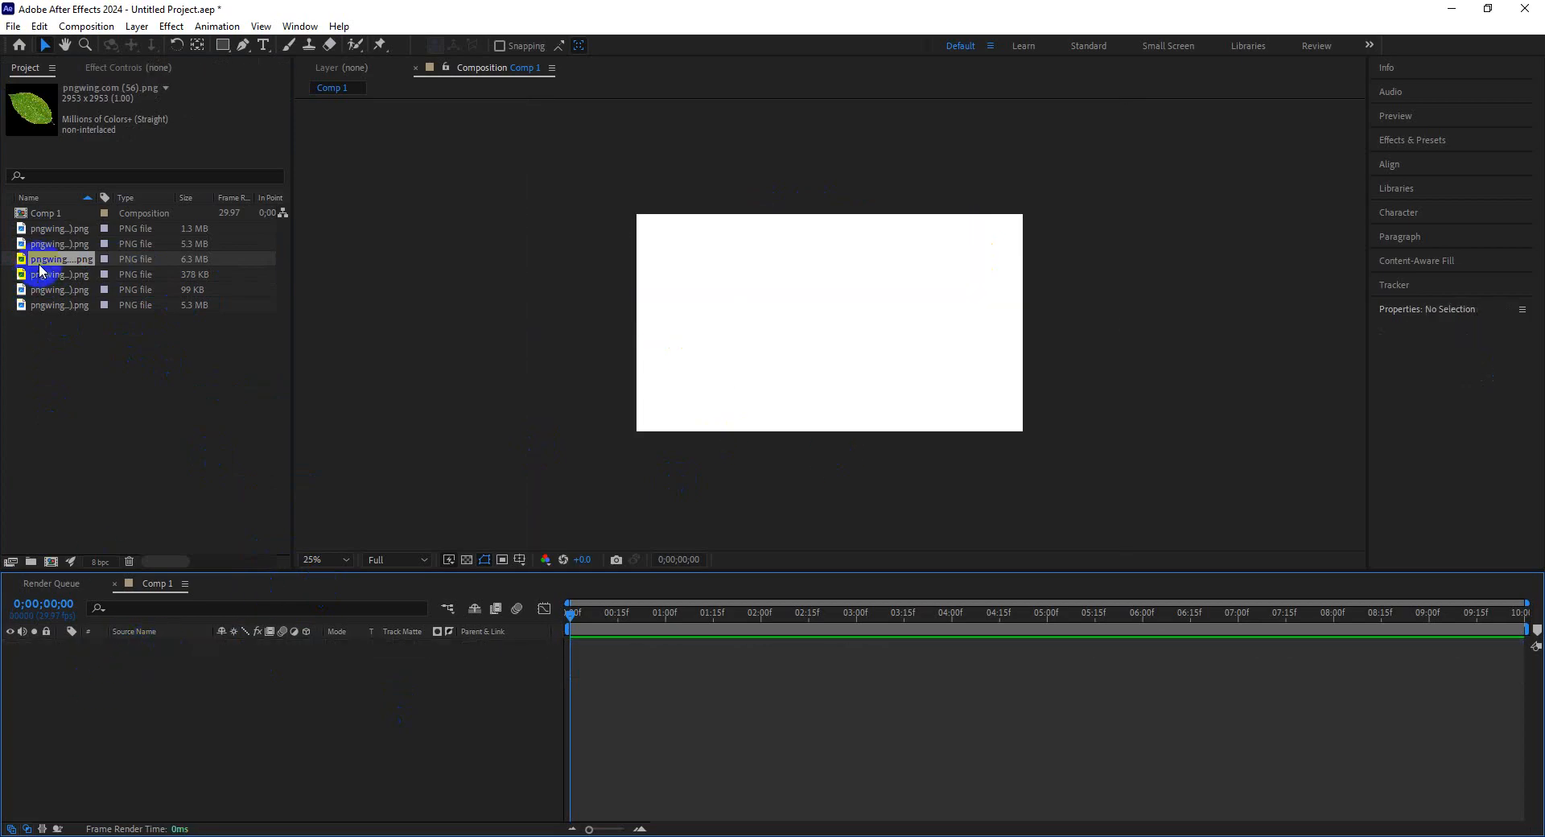
Add the leaf image to the composition and shrink it by its corner handle toward the lower-left corner.
drag(37, 261, 849, 314)
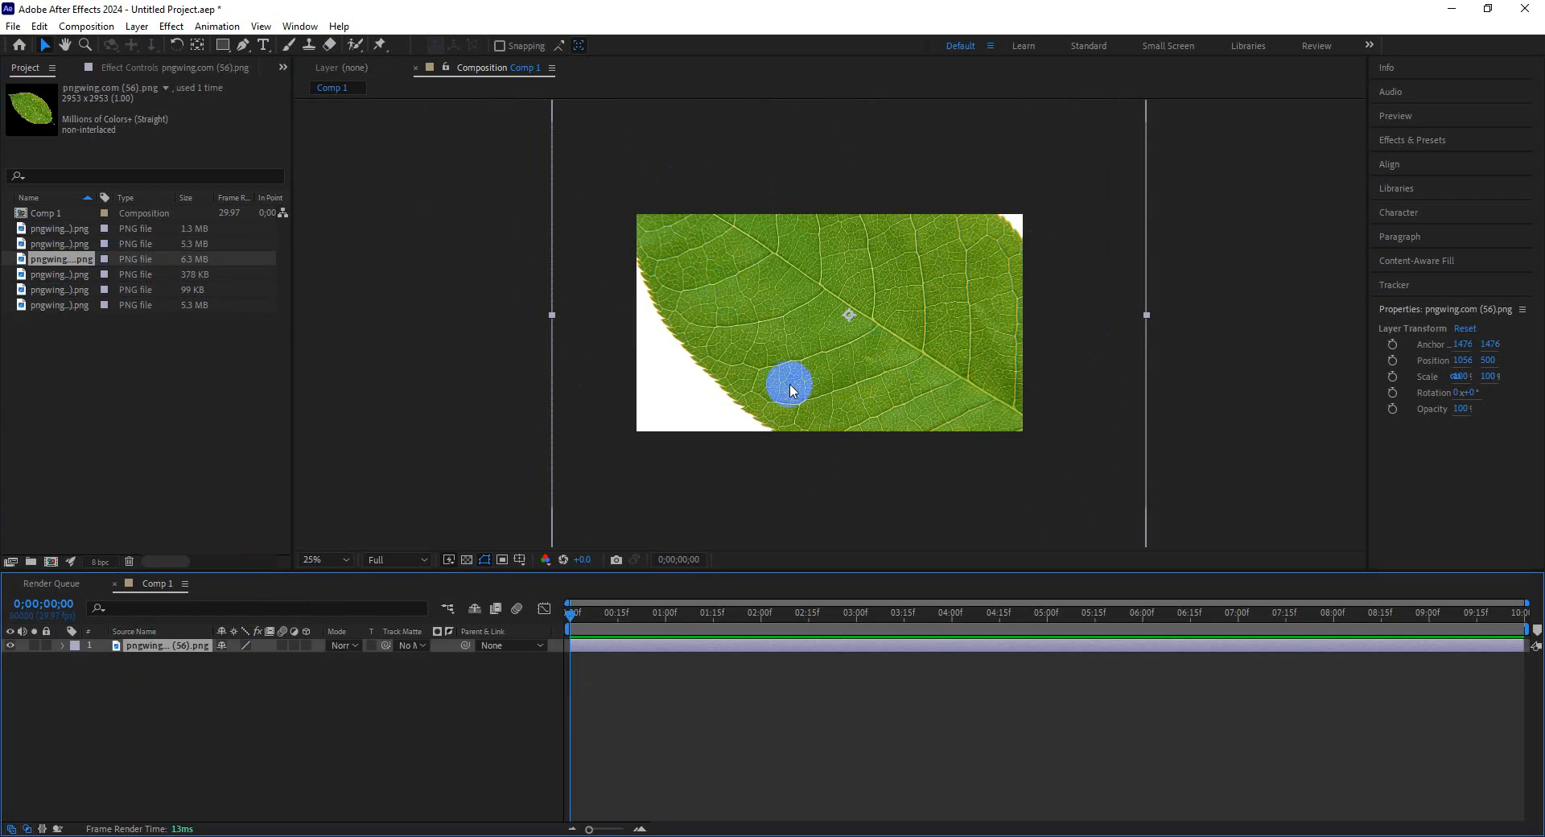
scroll(792, 389, down, 4)
scroll(792, 389, up, 4)
scroll(795, 389, down, 4)
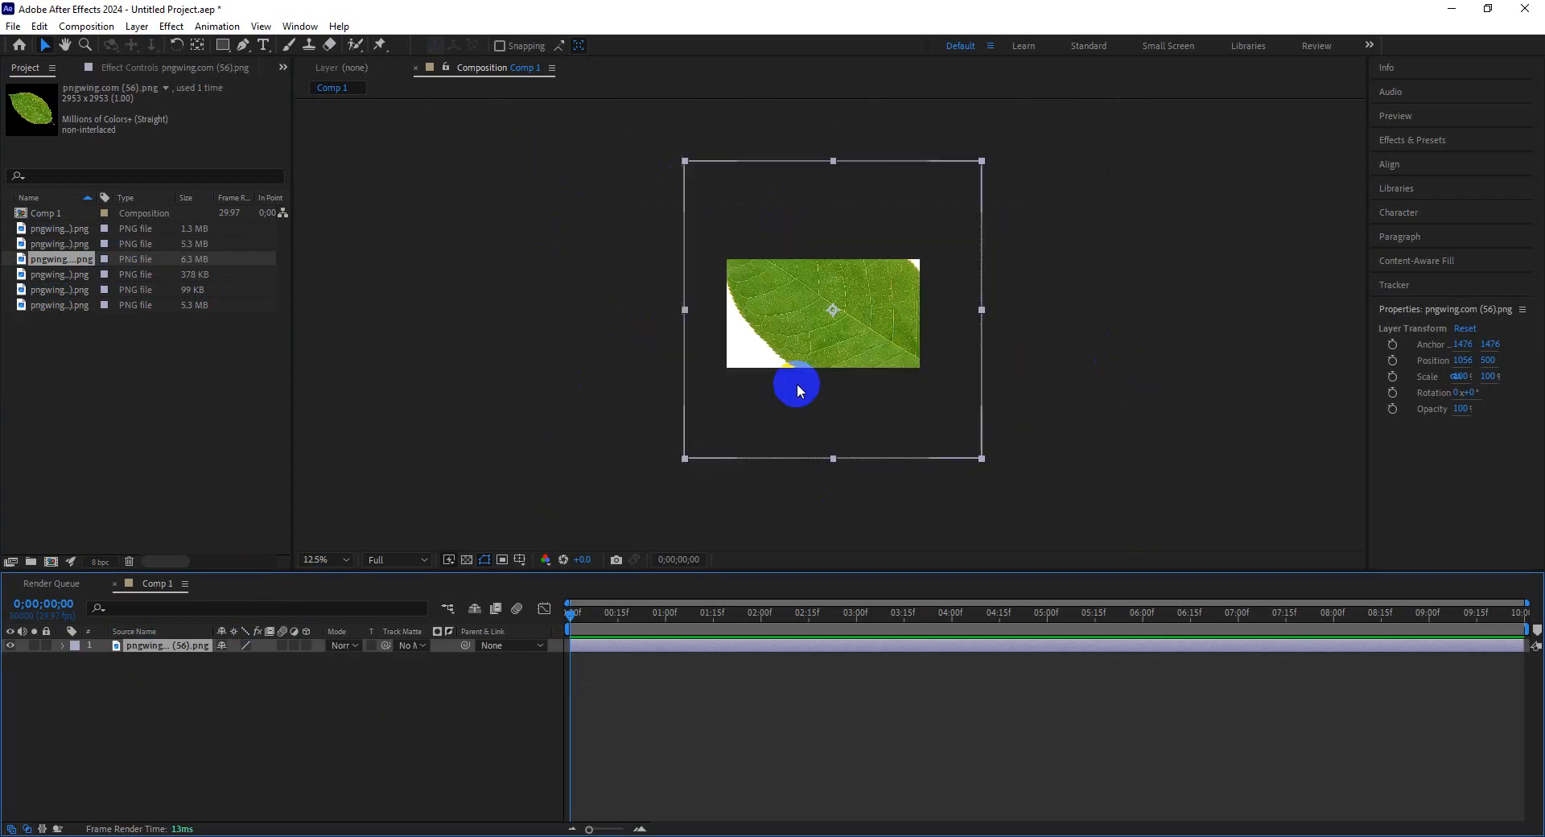
scroll(798, 385, up, 1)
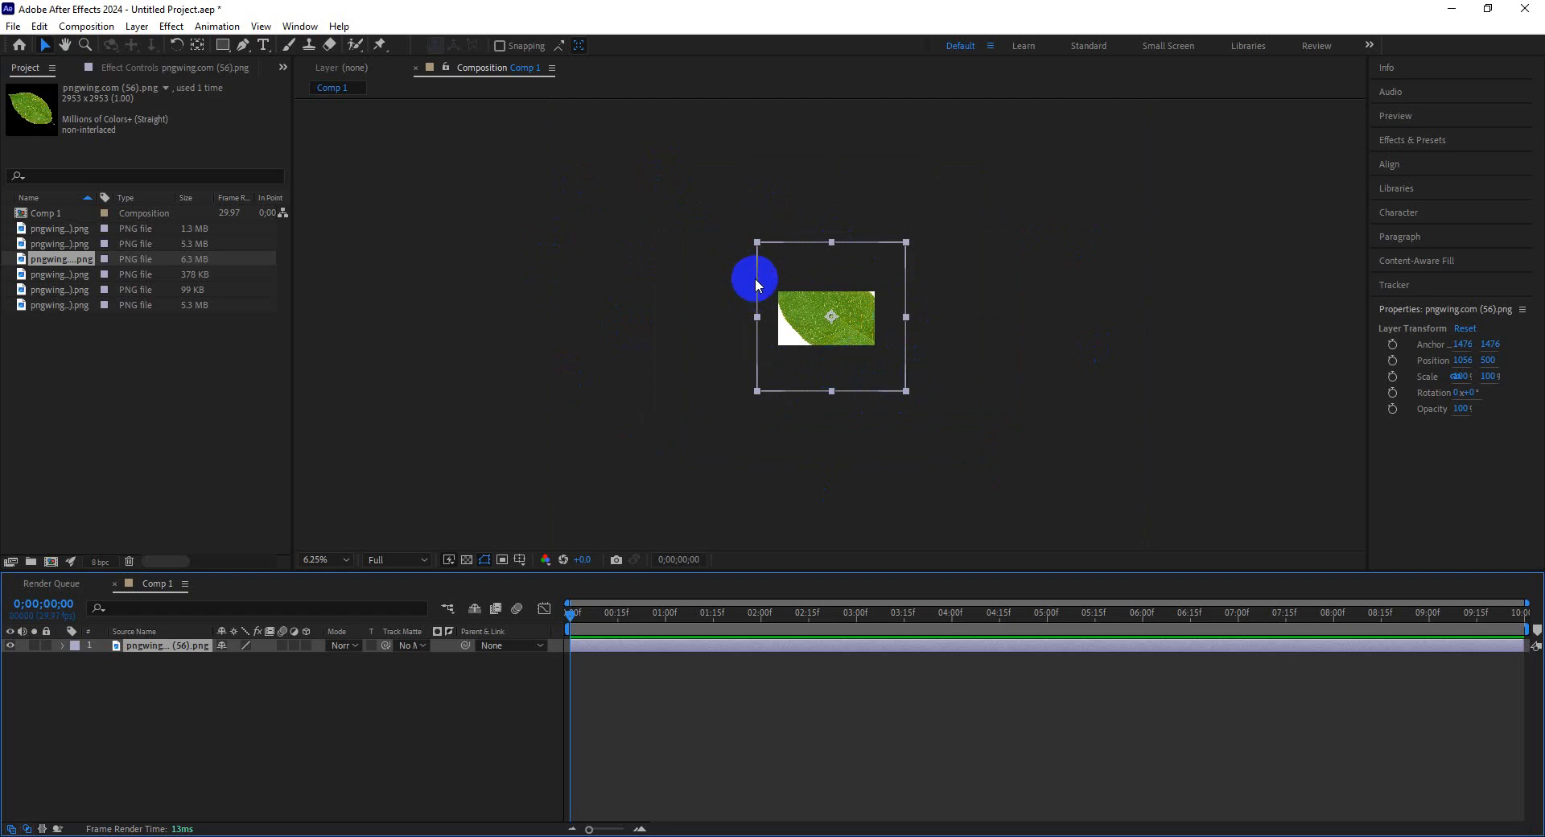
click(907, 392)
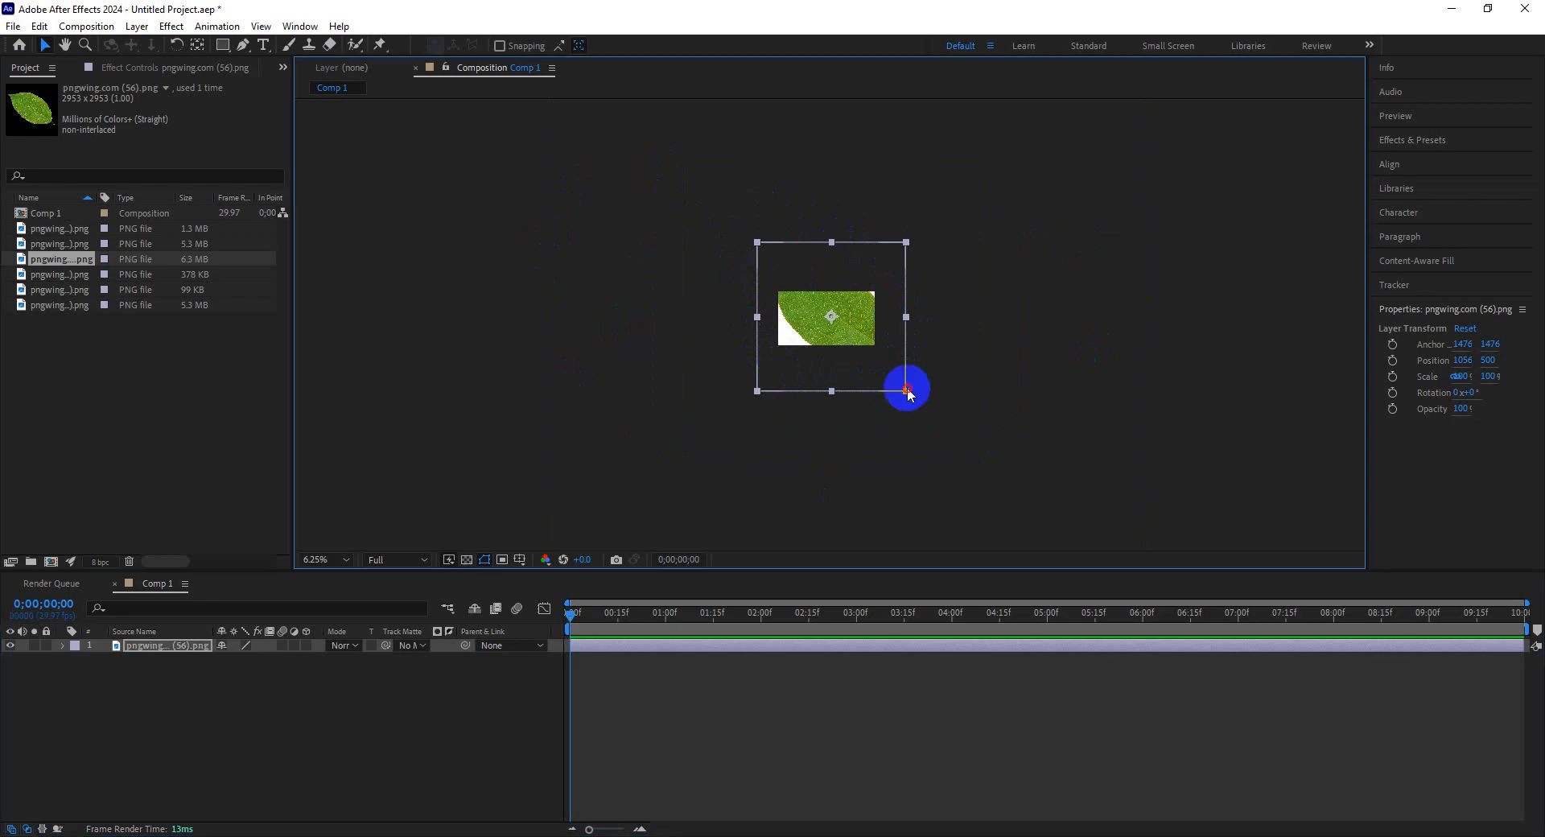
drag(907, 392, 852, 345)
scroll(856, 366, up, 2)
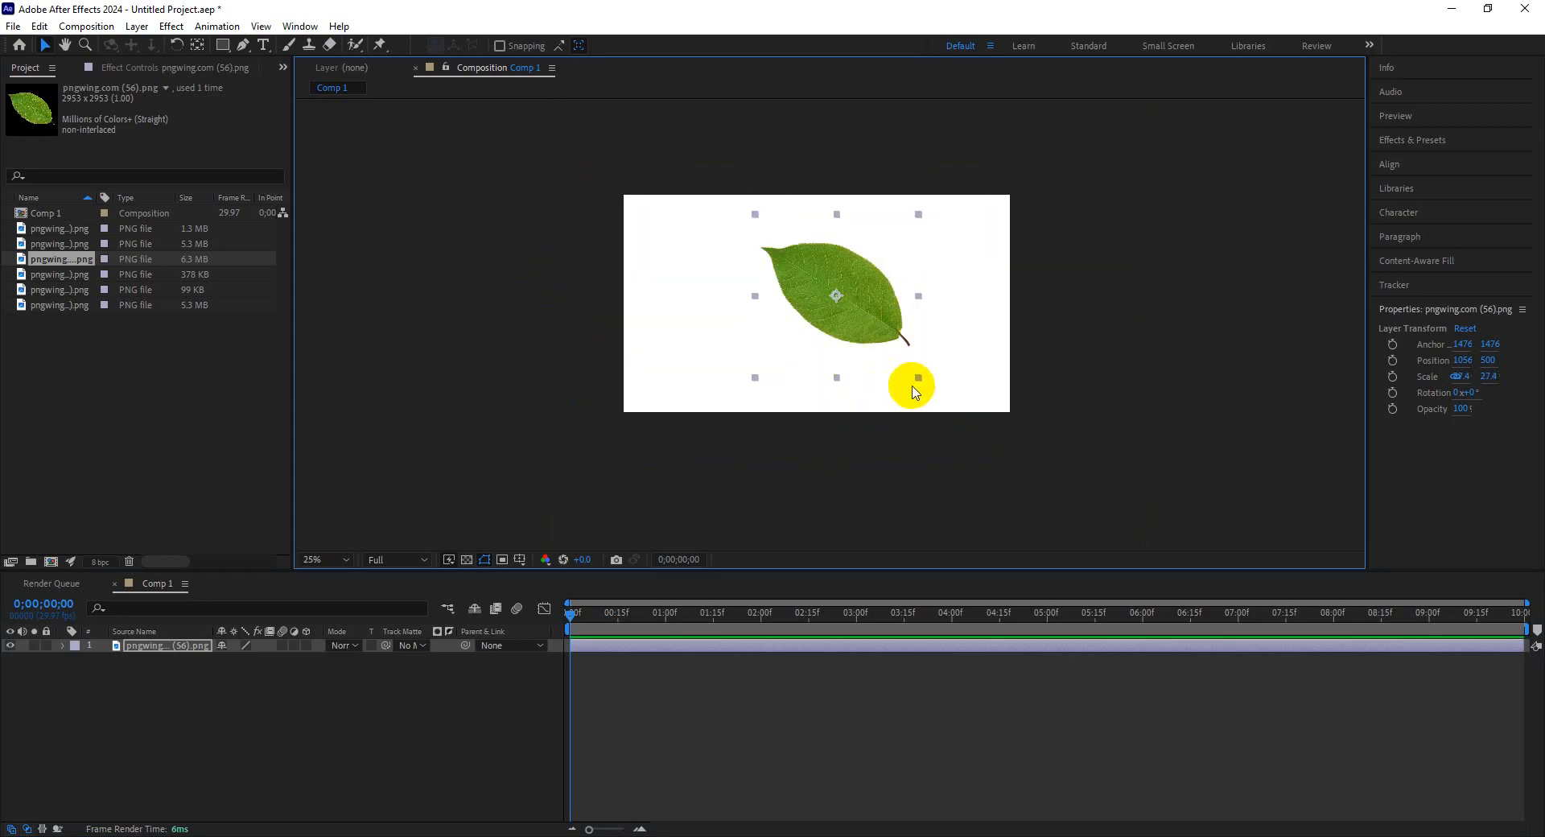
scroll(922, 397, up, 2)
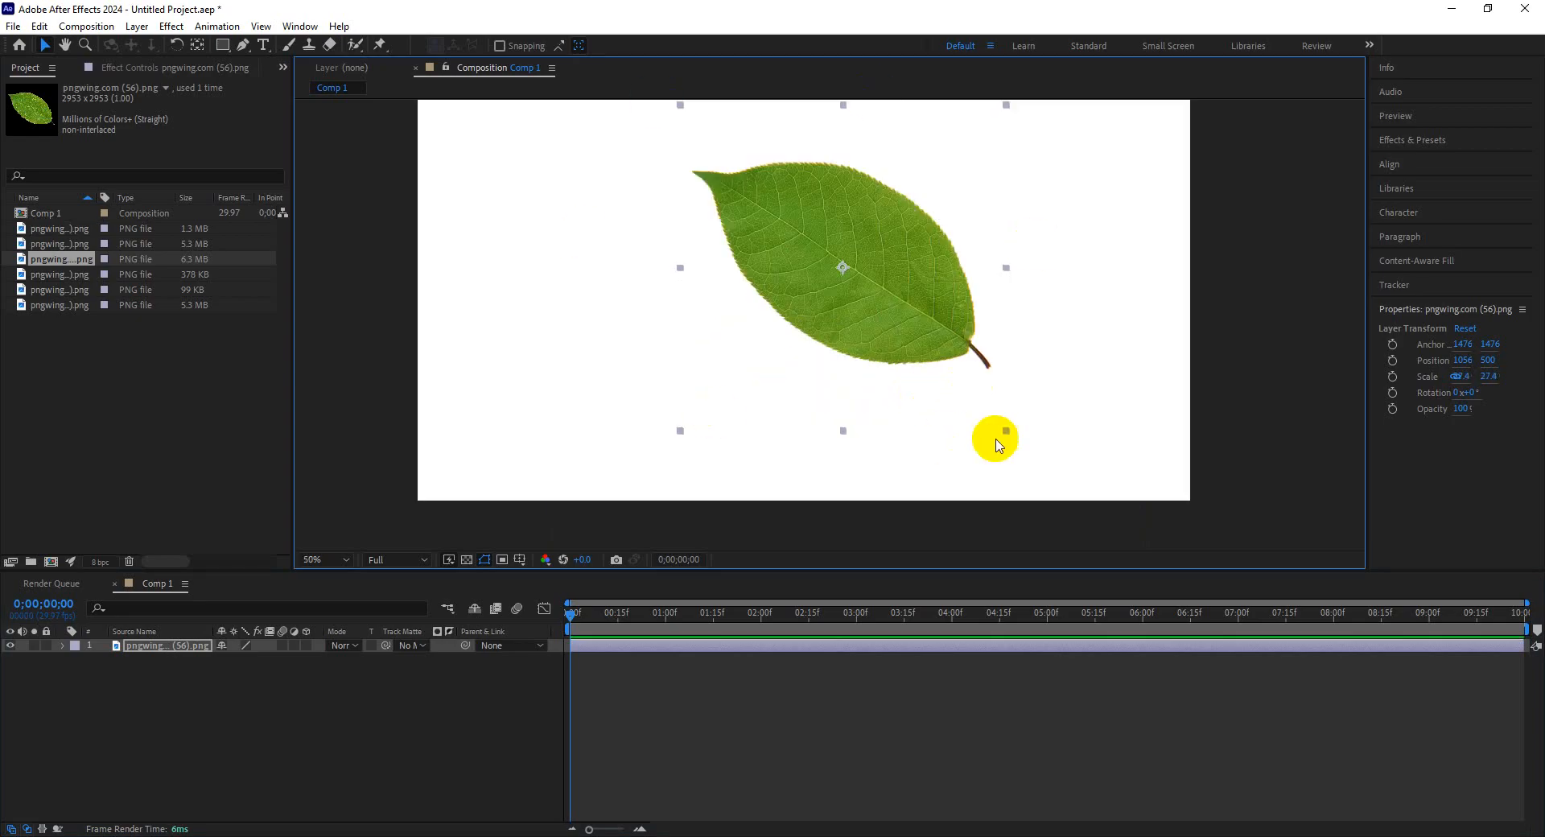
drag(1006, 434, 384, 372)
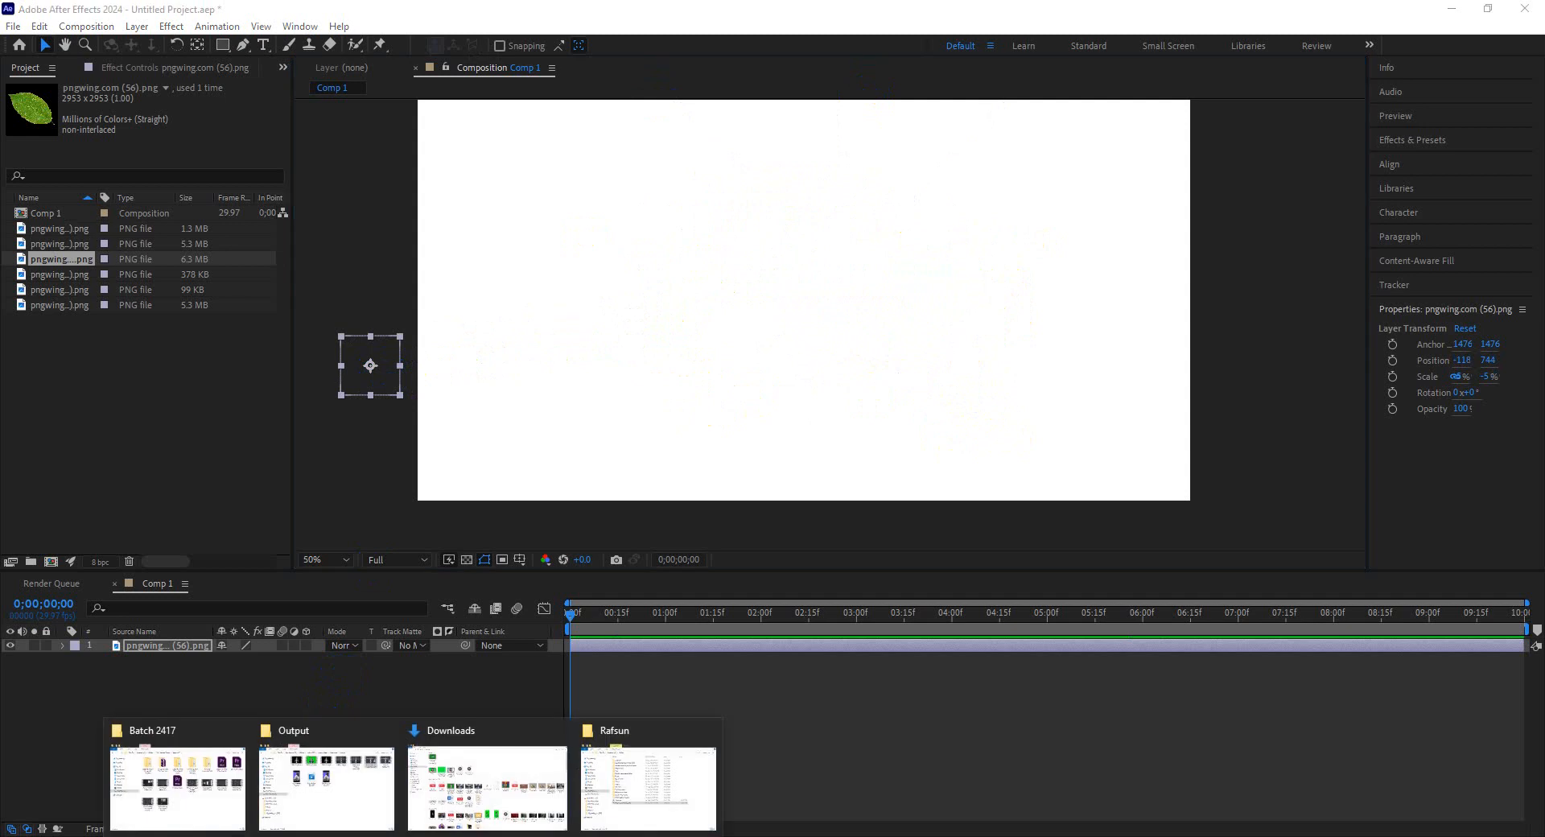
Import the rocket image pngwing.com (47).png from the Downloads folder into the project.
click(459, 785)
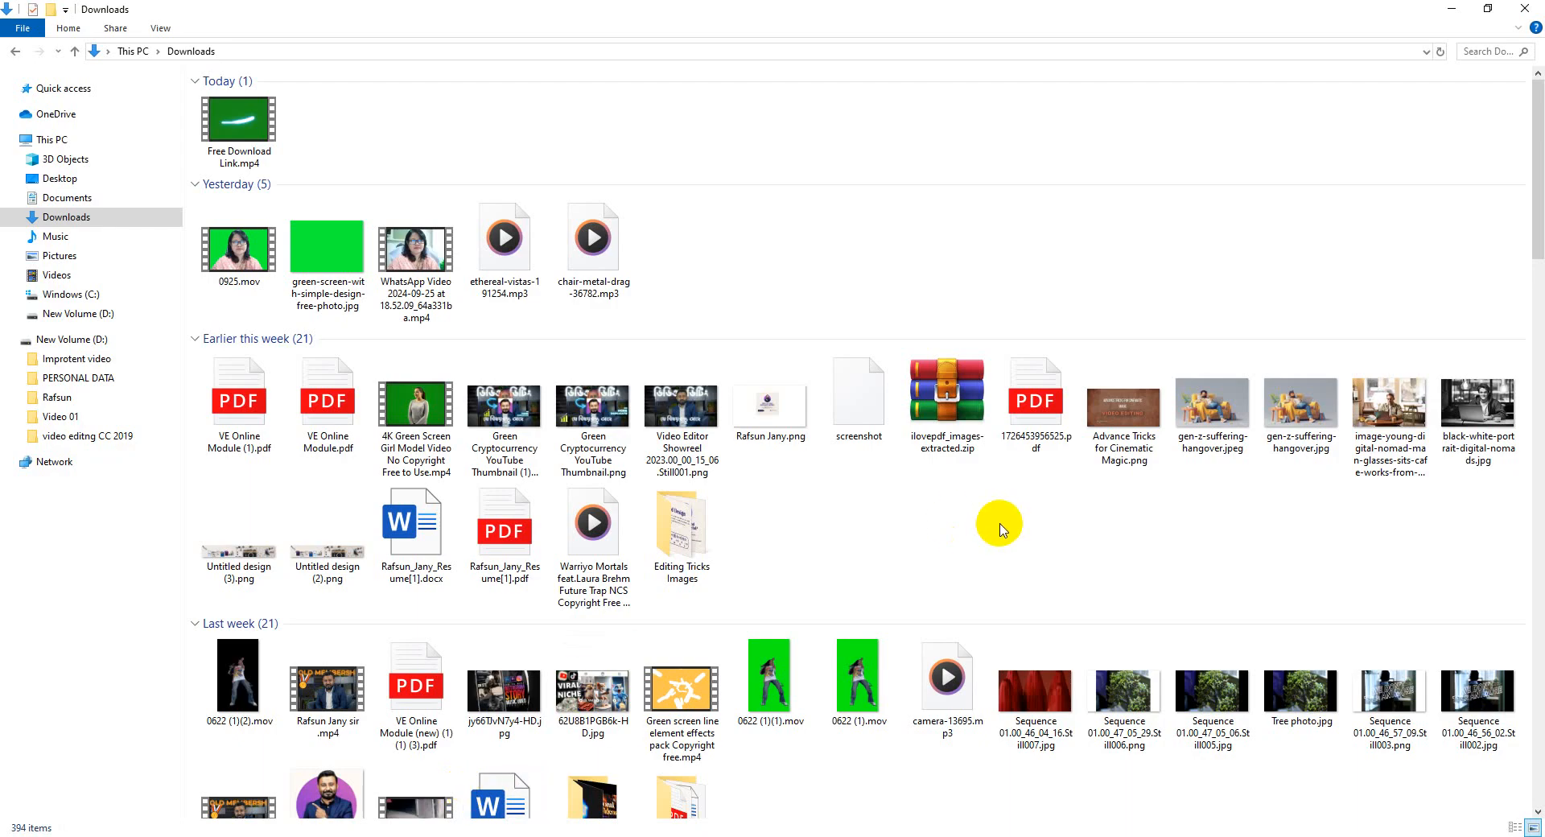
scroll(999, 529, down, 3)
scroll(959, 550, down, 7)
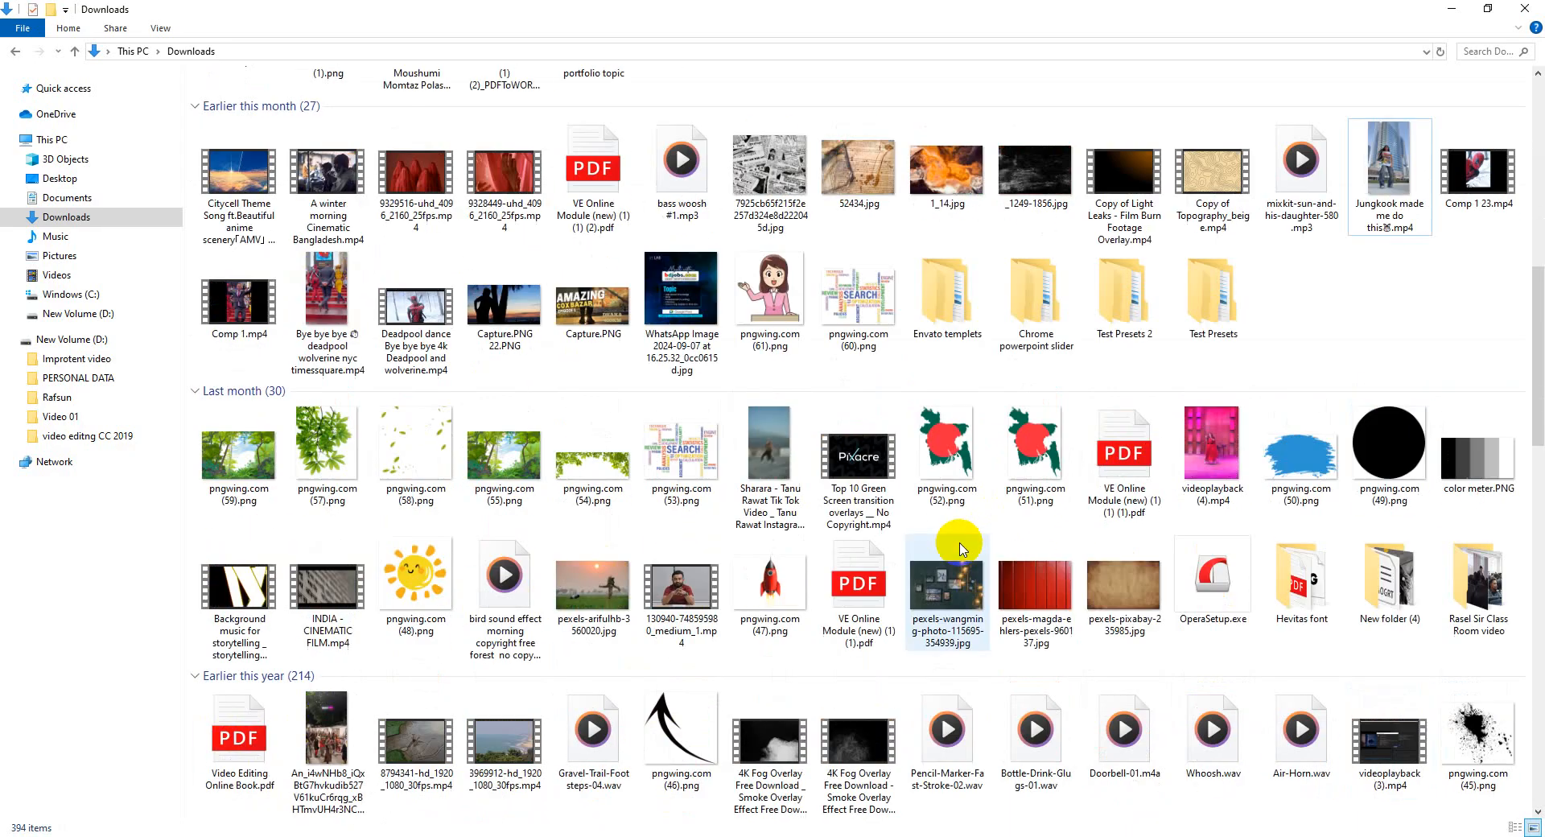
drag(773, 571, 171, 434)
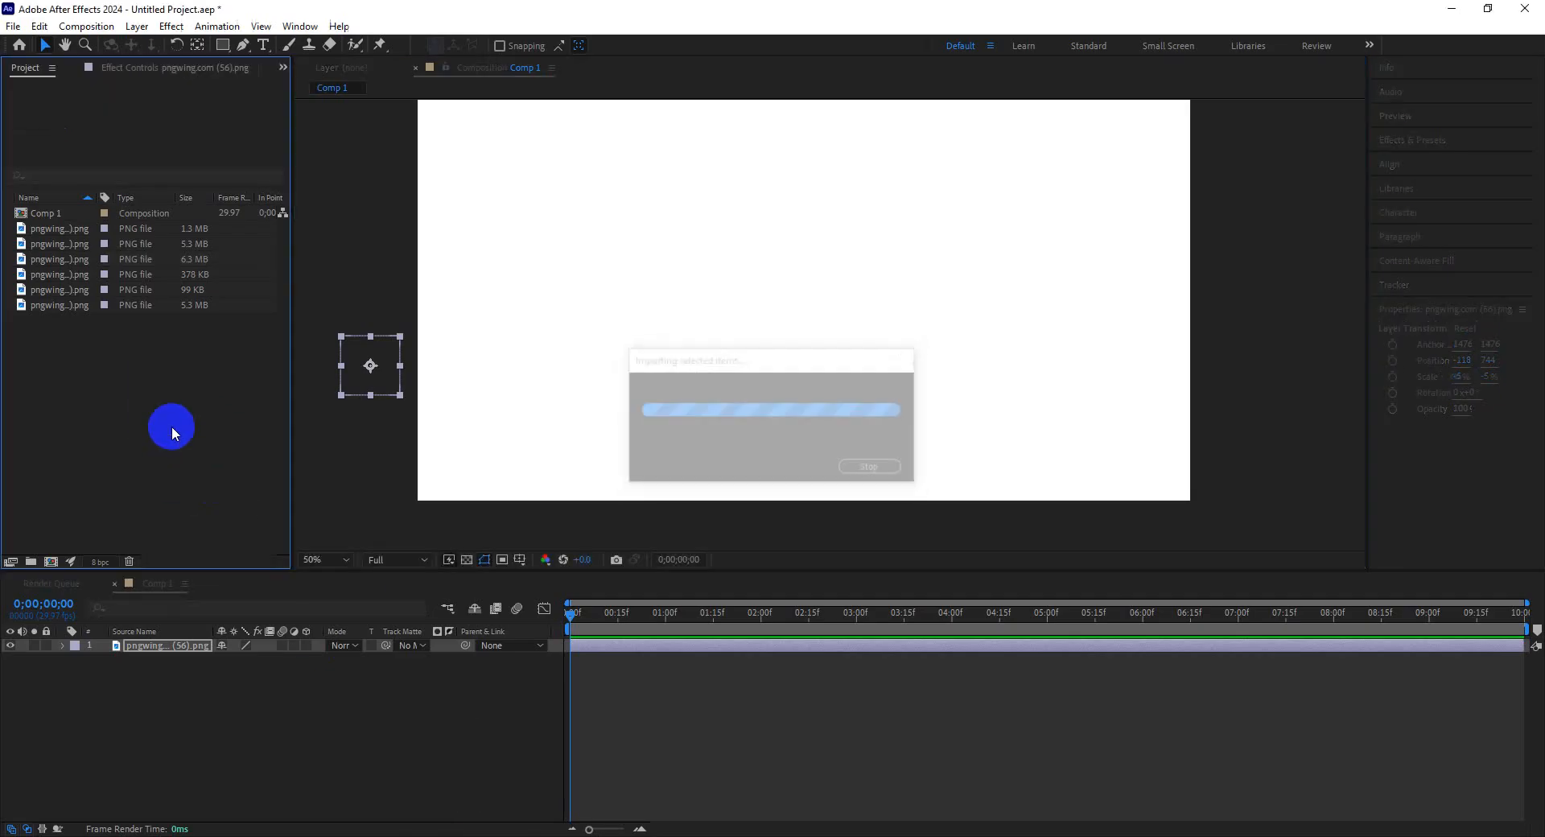
Add the rocket image to the composition and scale it down to about 18% near the lower-left corner.
drag(98, 231, 793, 322)
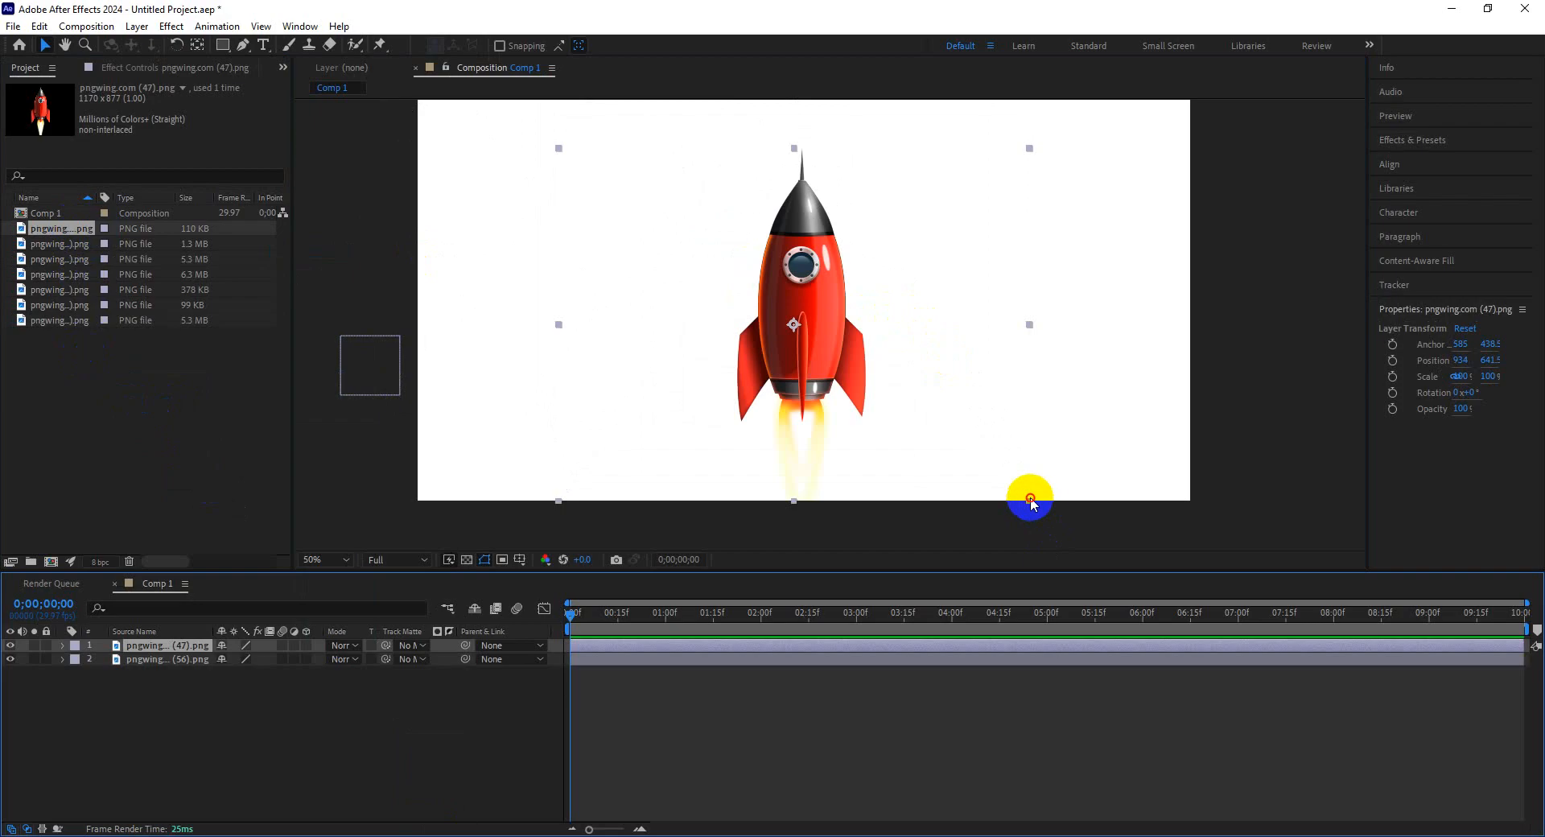
drag(1030, 499, 488, 451)
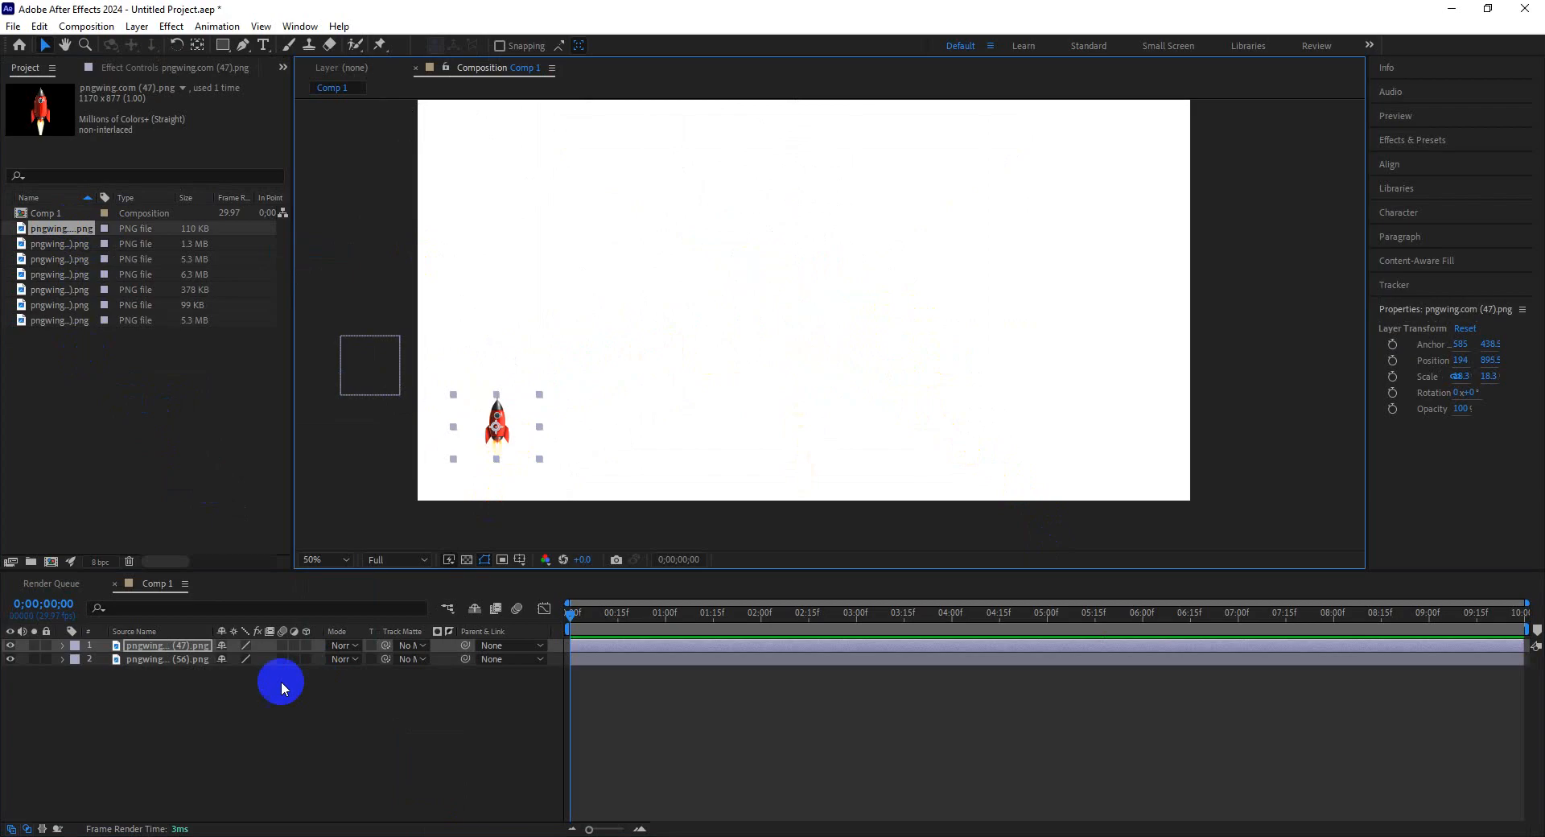
Delete the leaf image layer from the composition.
click(158, 659)
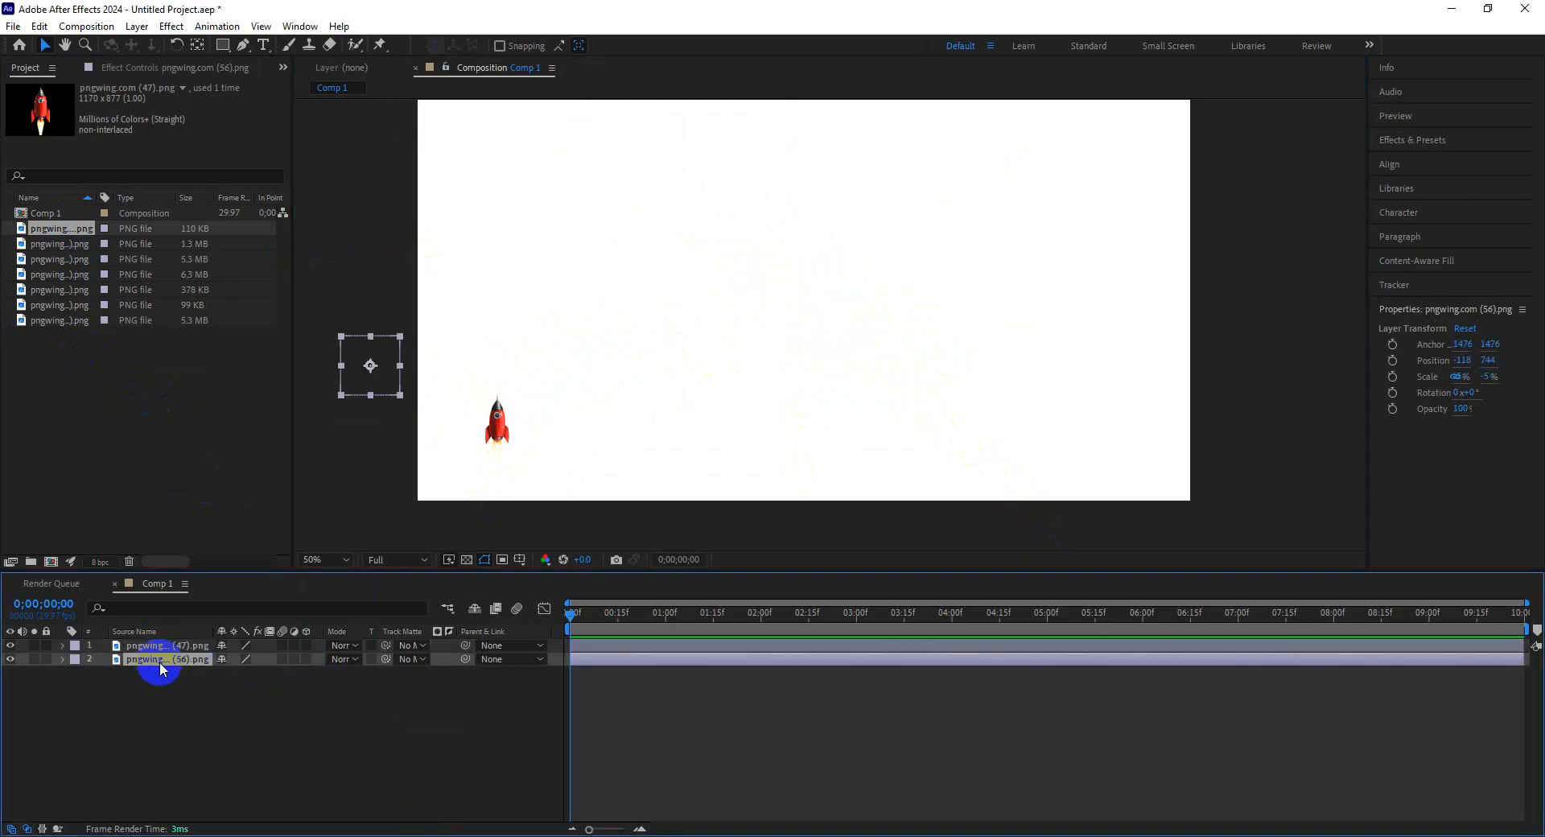
key(Delete)
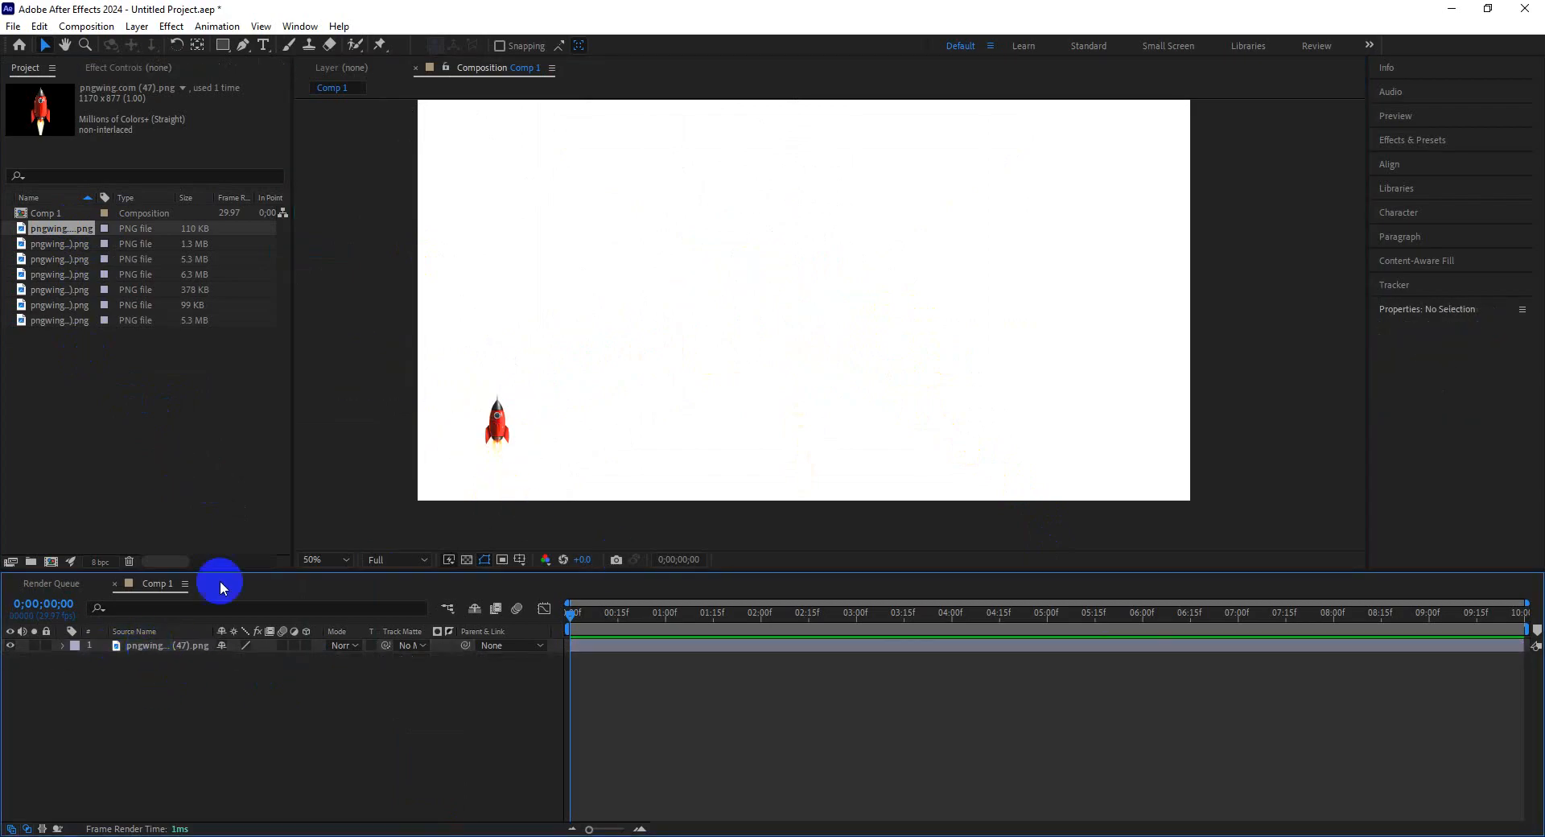
Select the rocket layer and expand its Transform properties in the timeline.
click(516, 433)
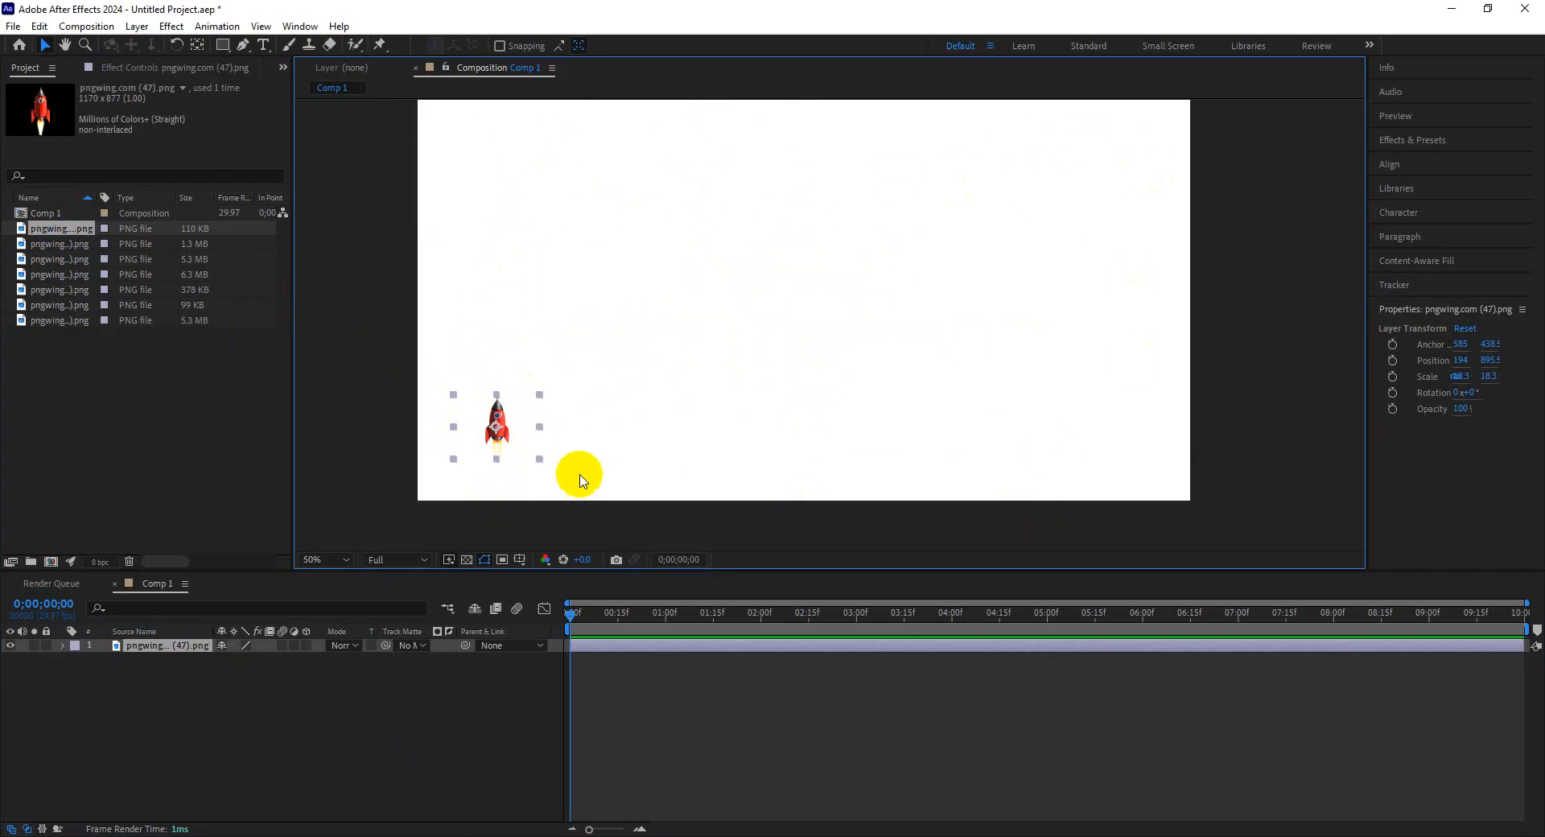
click(62, 646)
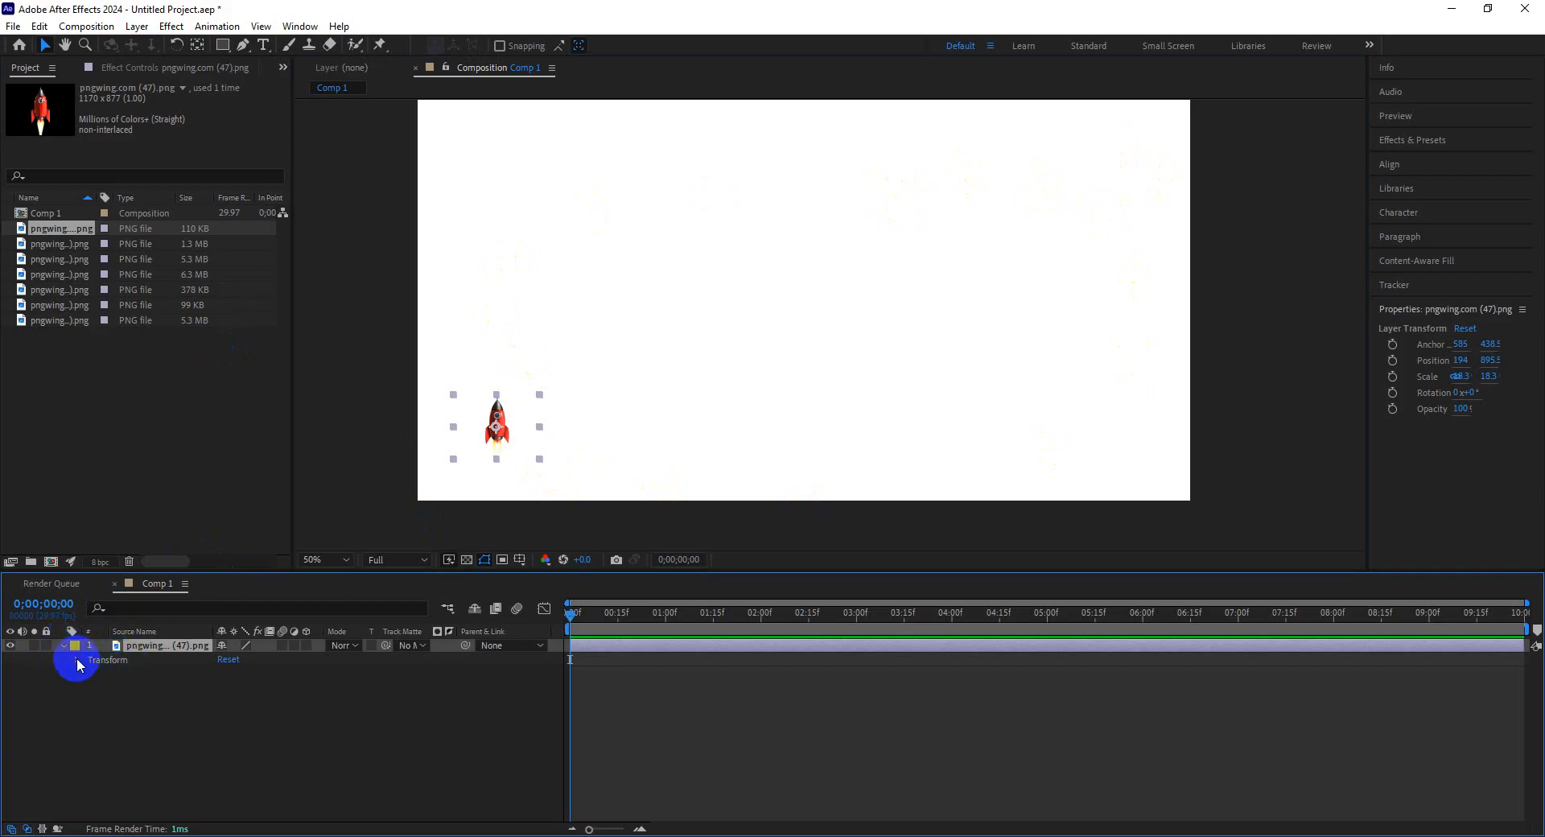
click(77, 661)
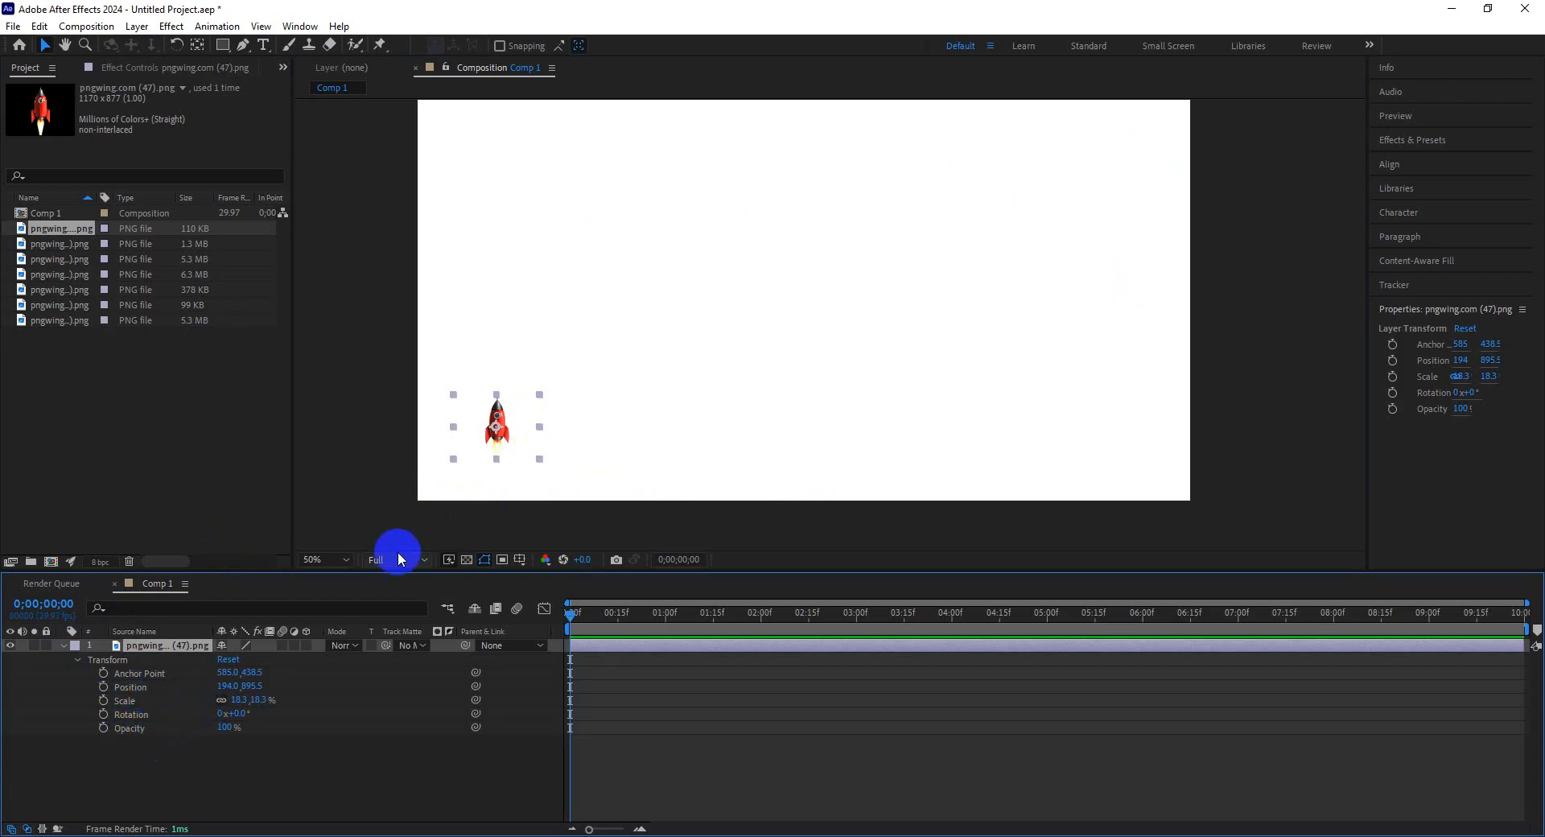
Keyframe the rocket's Position, moving it right to x 1147 at 5:09 and up to y 542.5 at 8:18.
click(103, 688)
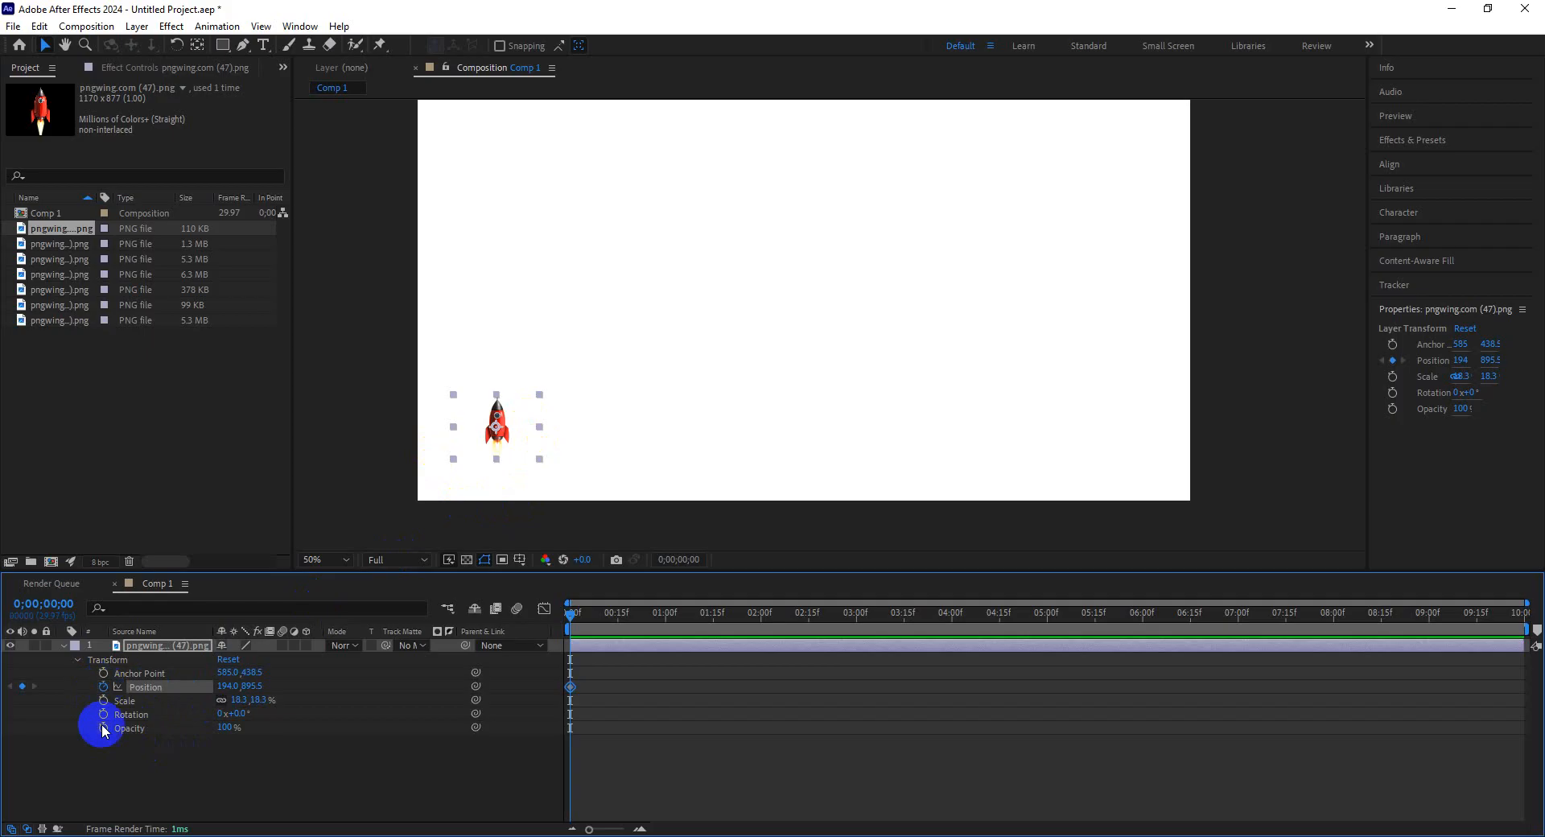
drag(919, 612, 1075, 612)
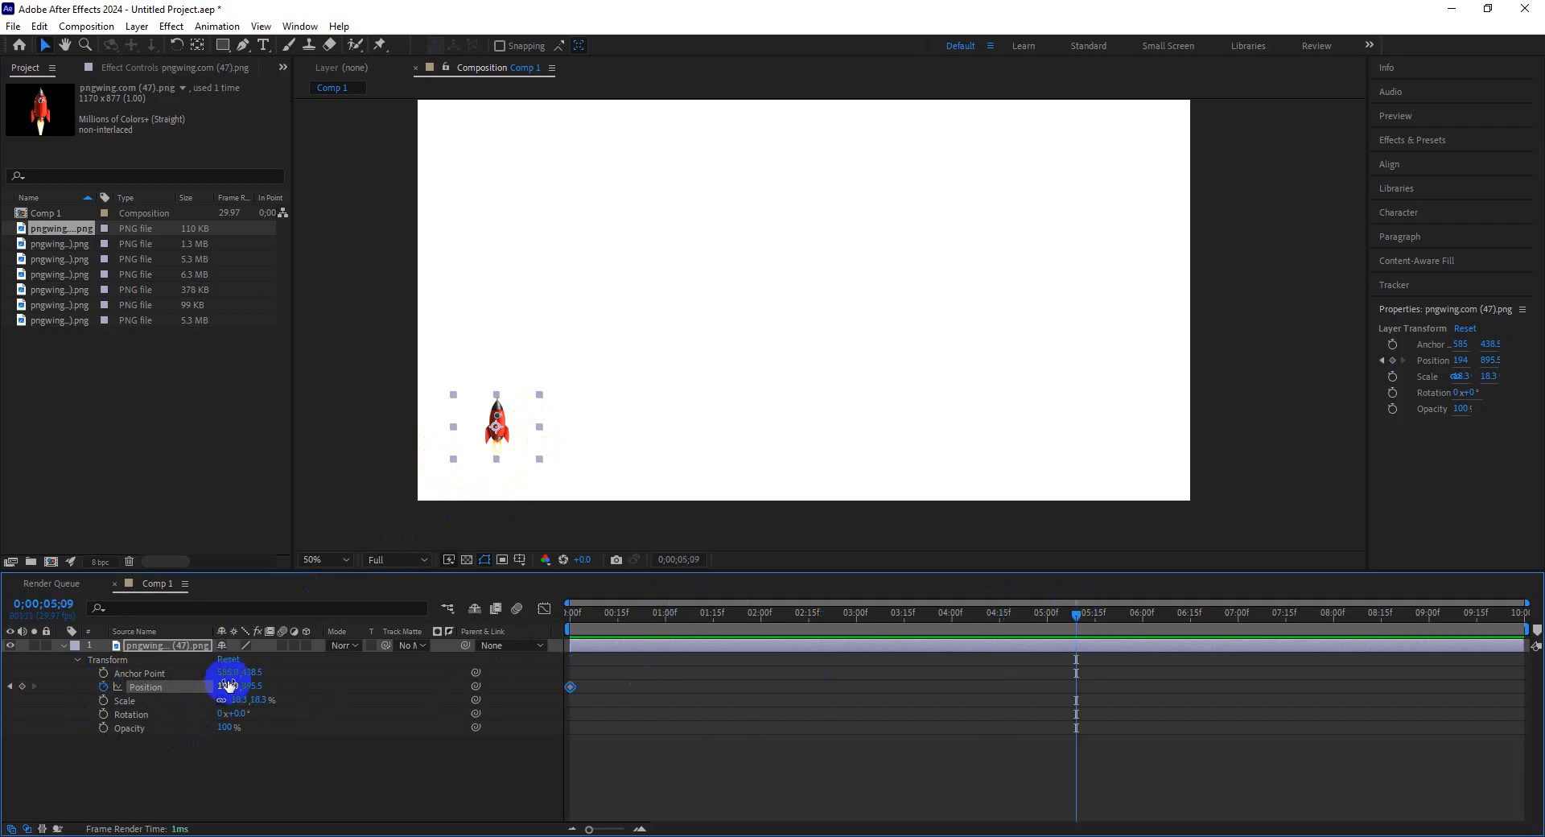
drag(228, 686, 973, 693)
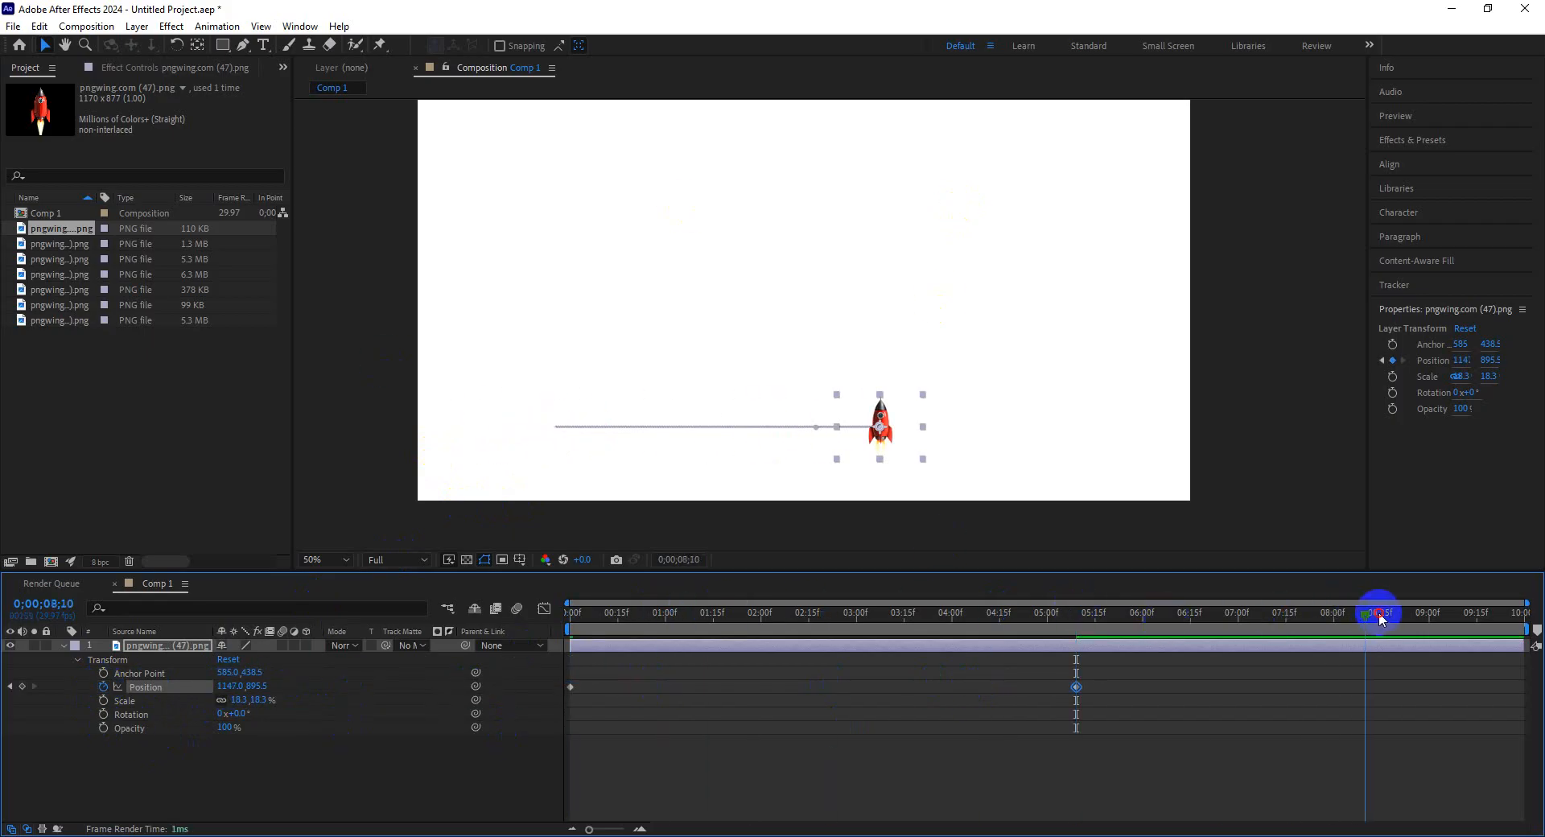
drag(1378, 611, 1389, 612)
drag(255, 686, 3, 658)
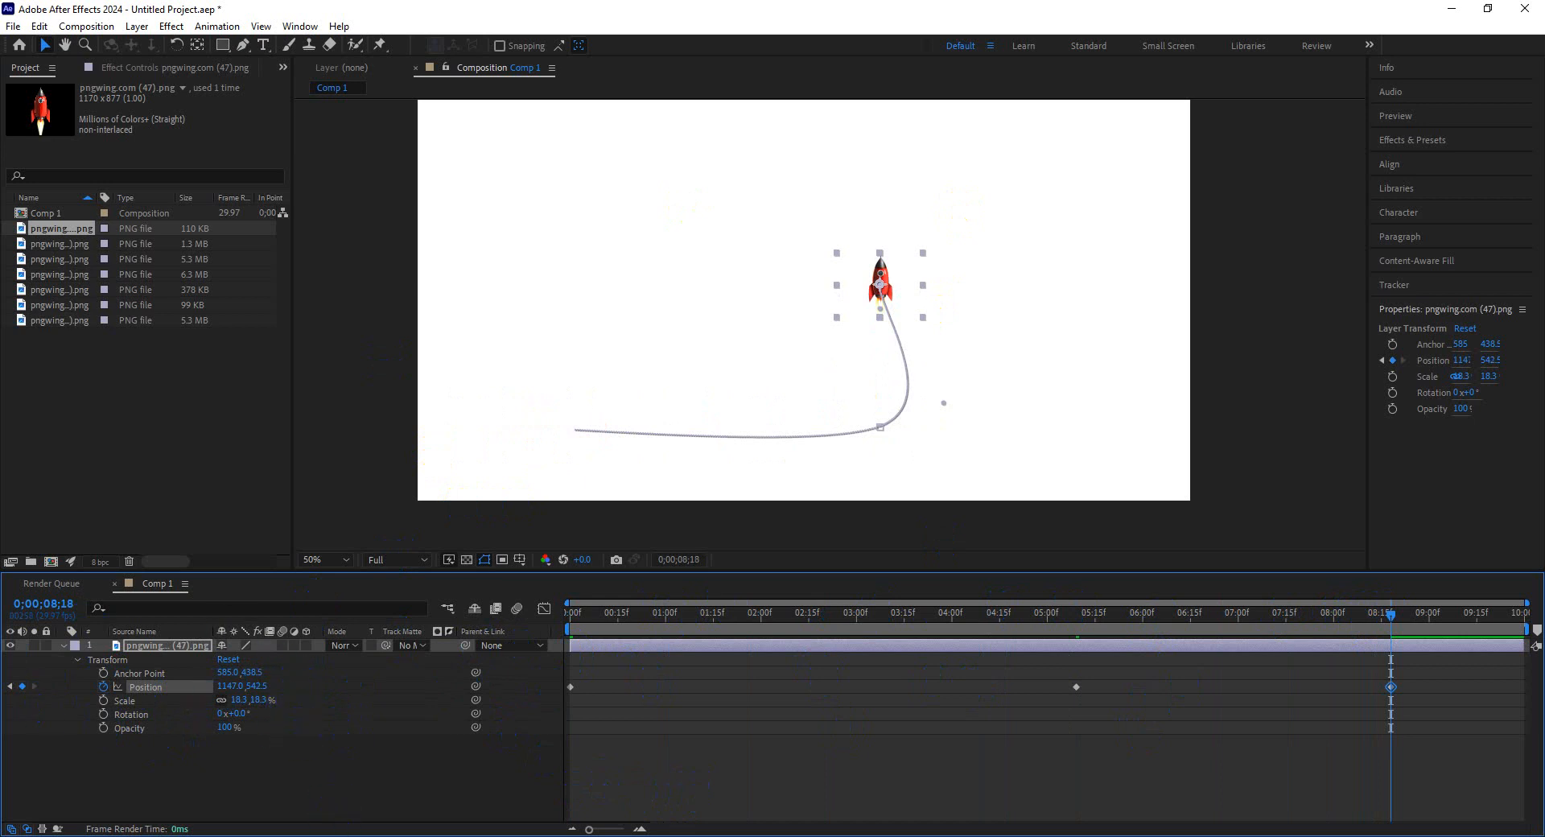
Switch to Google Meet, dismiss the raised-hand notification, and return to After Effects.
click(374, 836)
click(341, 811)
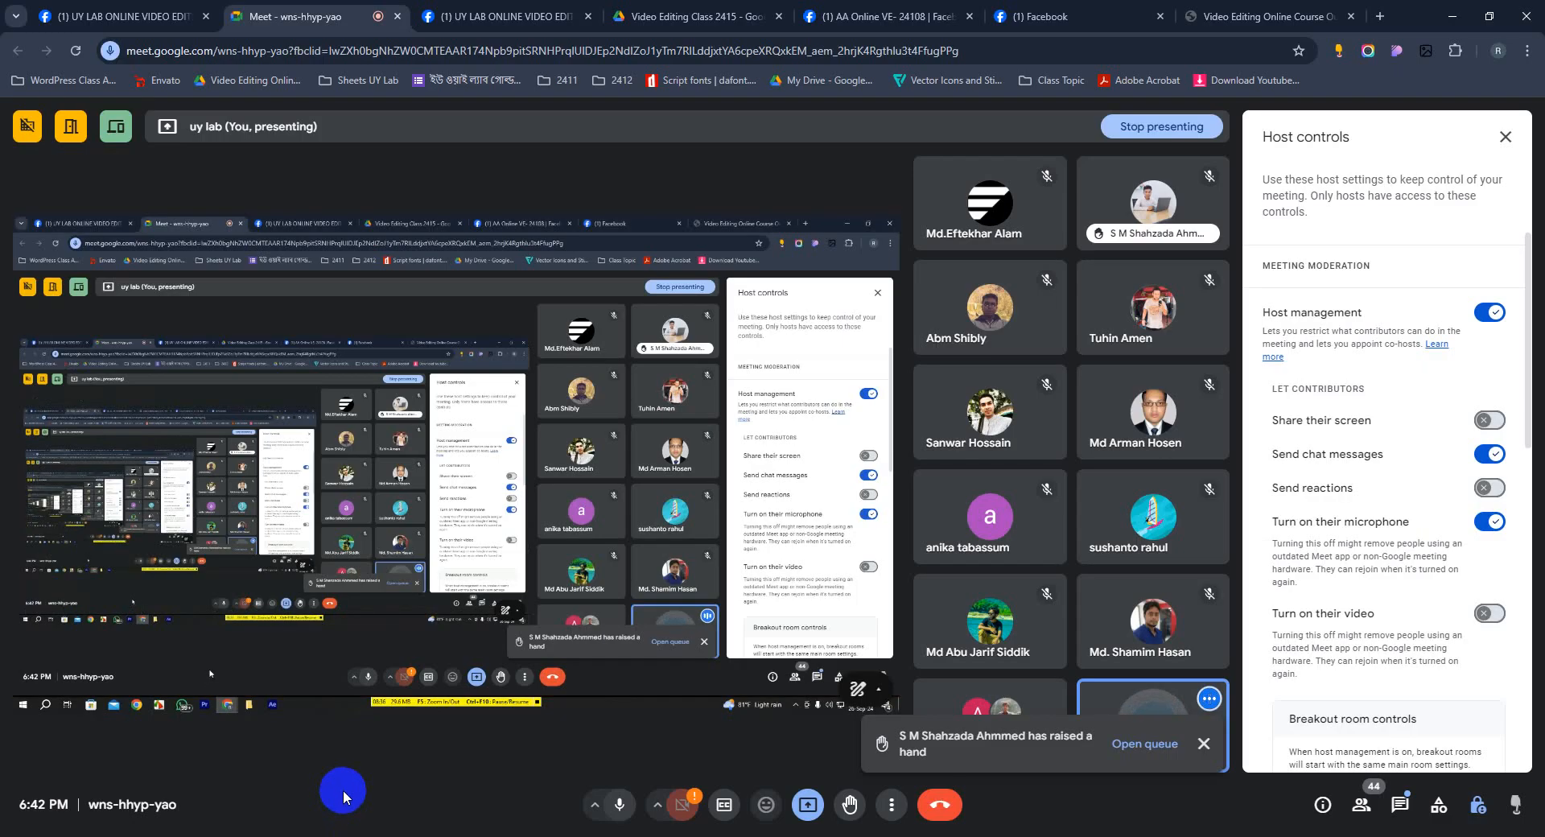
click(1205, 744)
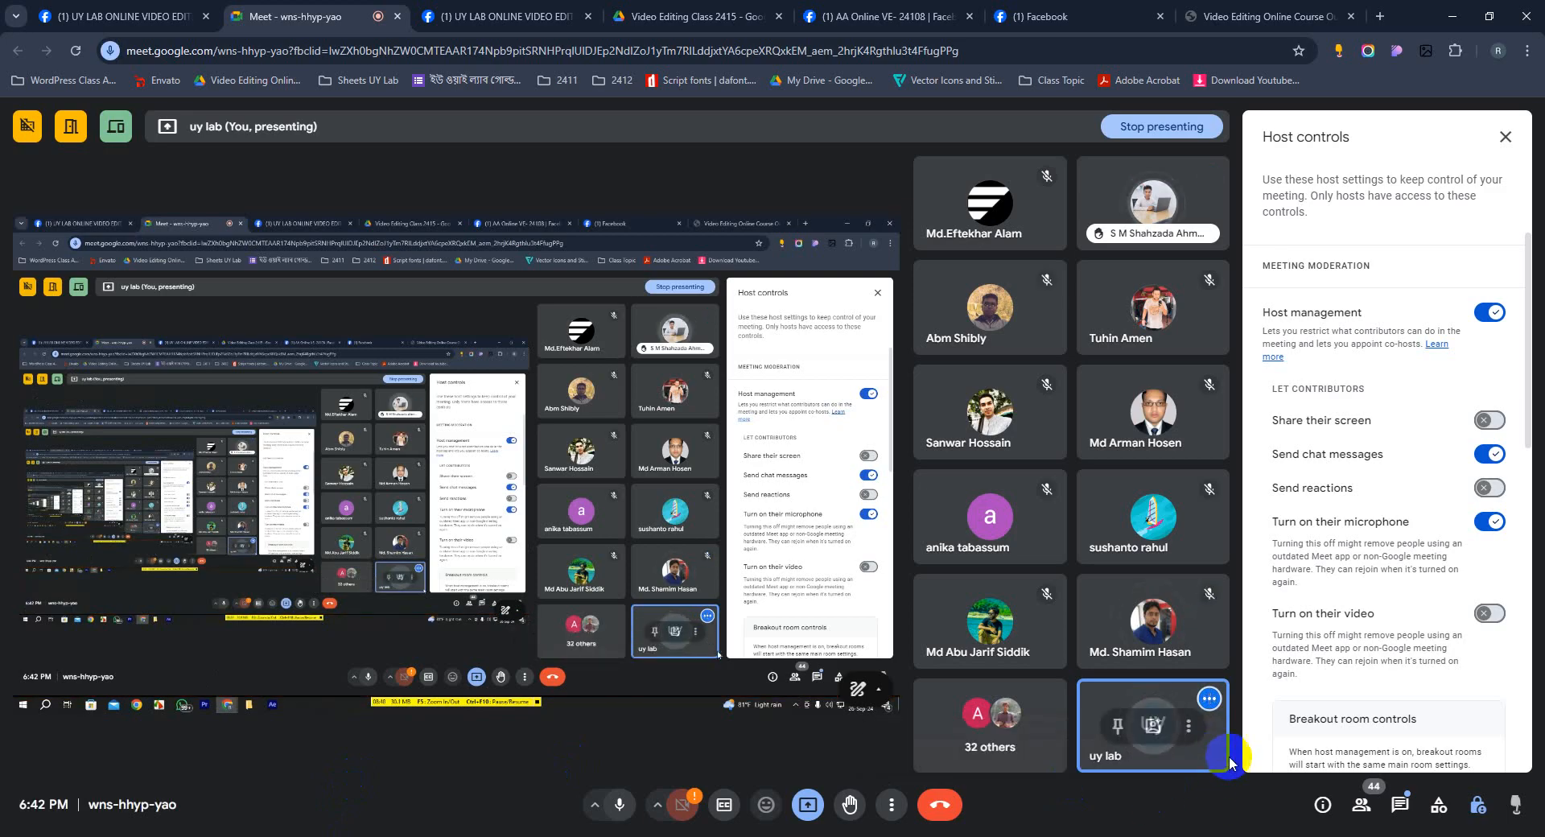
click(464, 836)
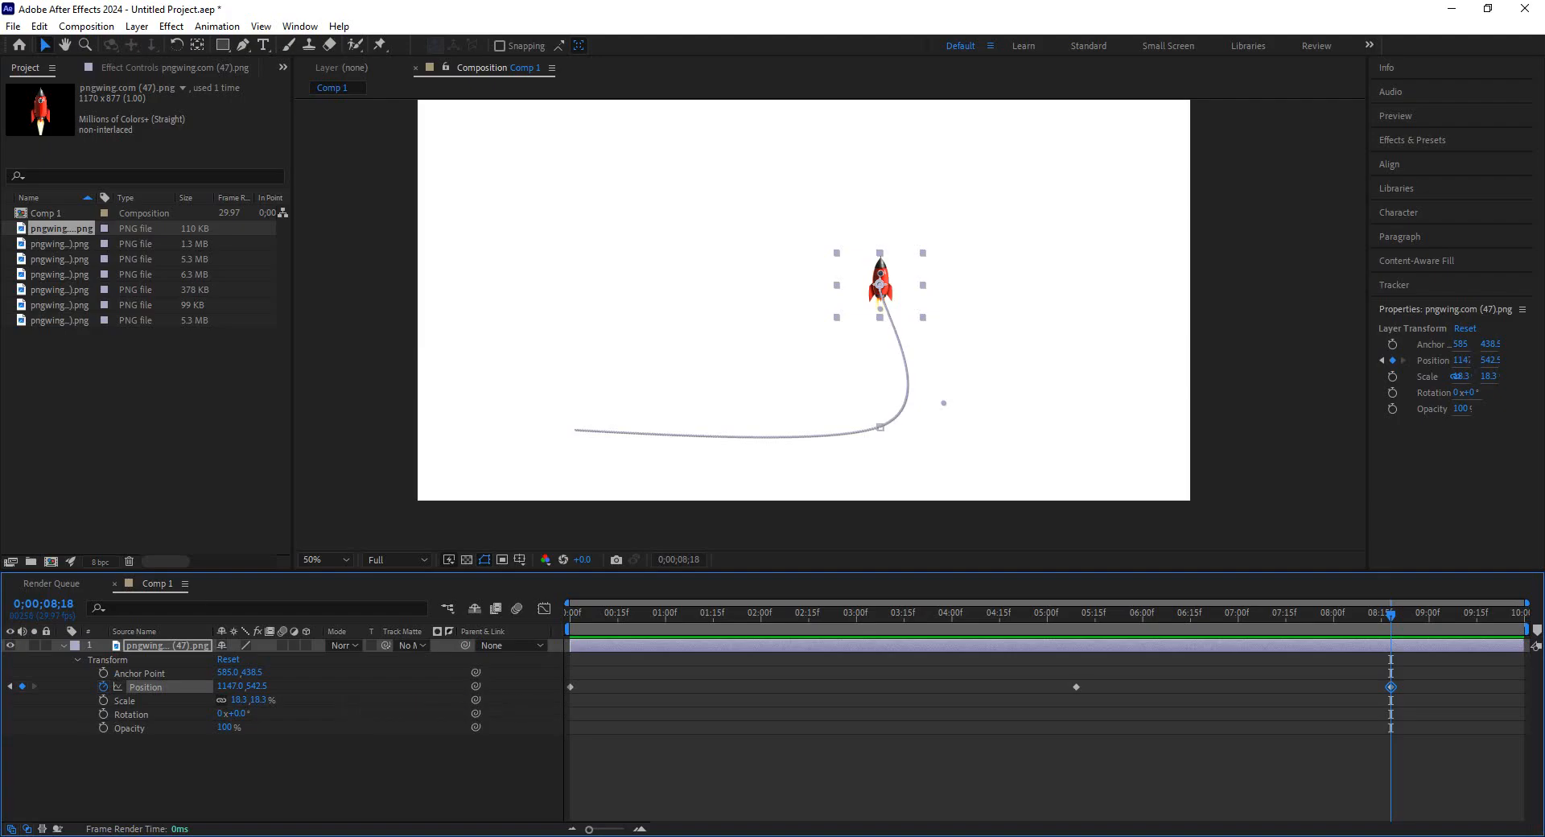
Remove the Position keyframes and move the rocket to the lower-left corner at the start of the timeline.
click(103, 686)
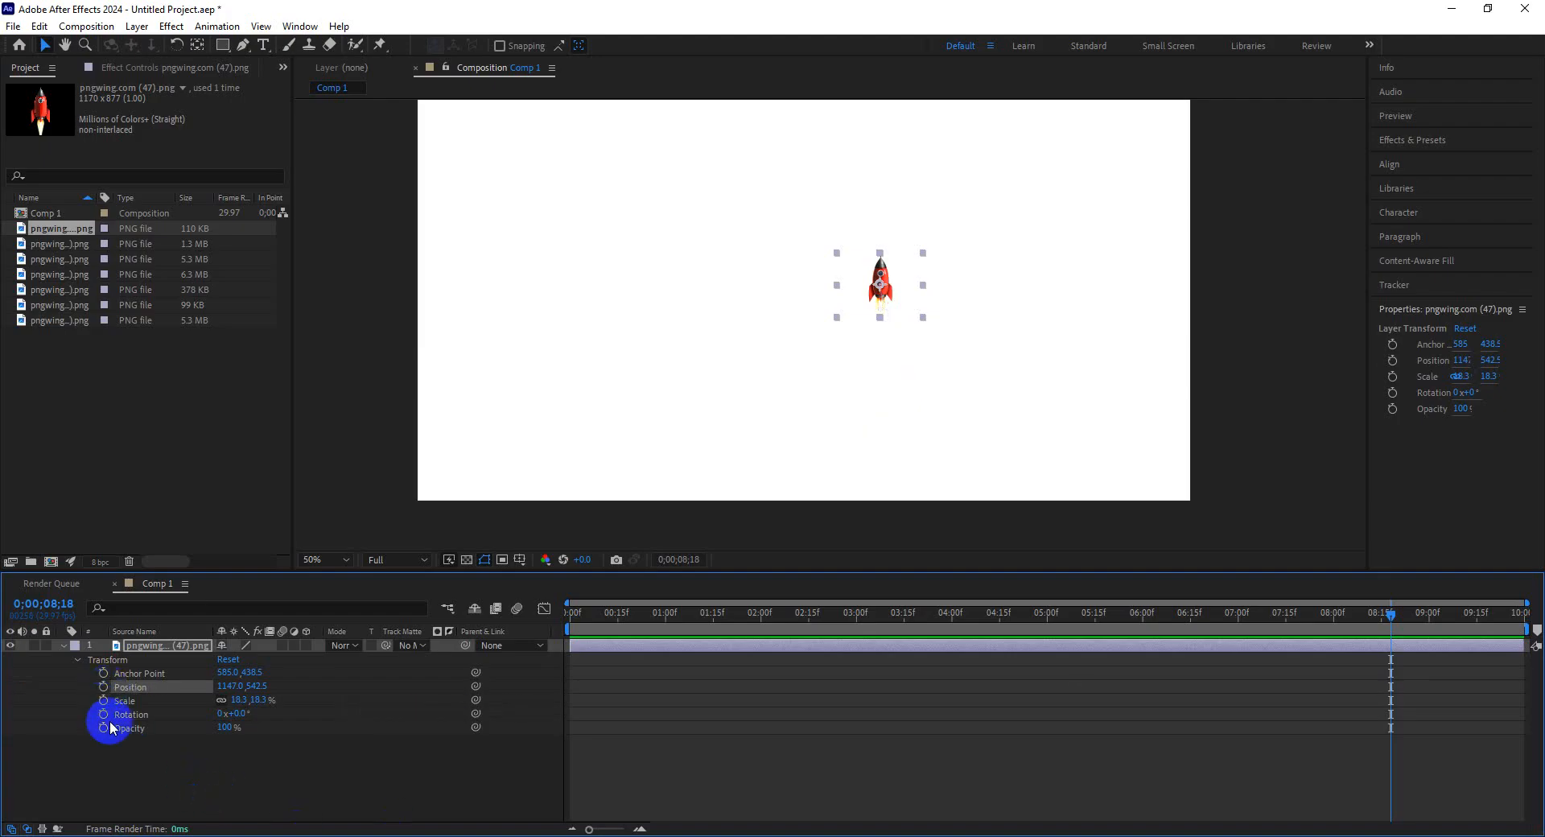
drag(765, 610, 569, 614)
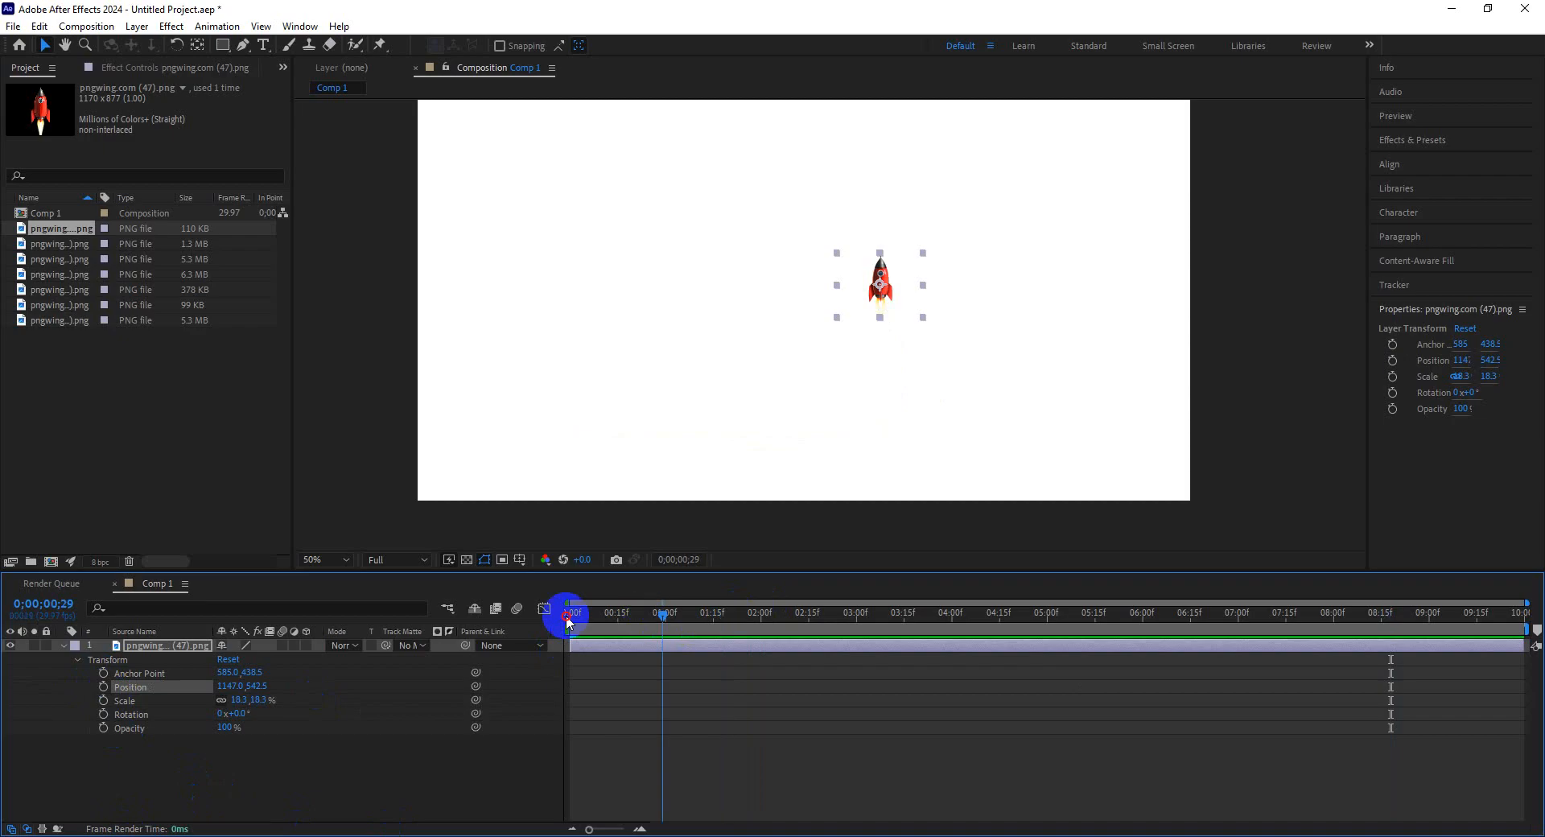
drag(885, 306, 479, 414)
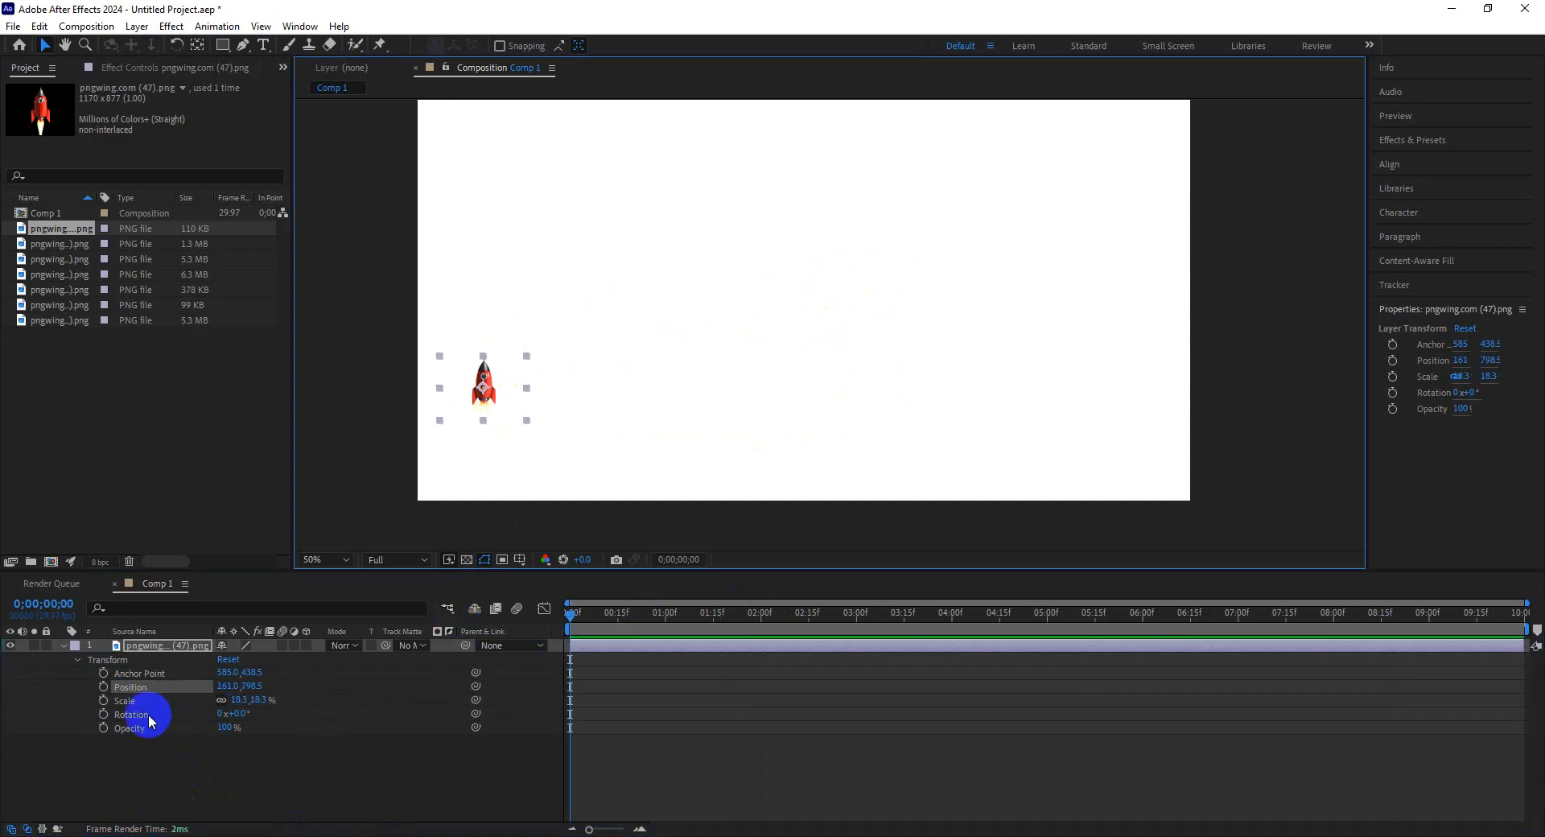
Keyframe the rocket's Position so it rises from the lower-left and curves right along the top over about four seconds.
click(103, 686)
drag(590, 611, 704, 612)
drag(513, 403, 535, 267)
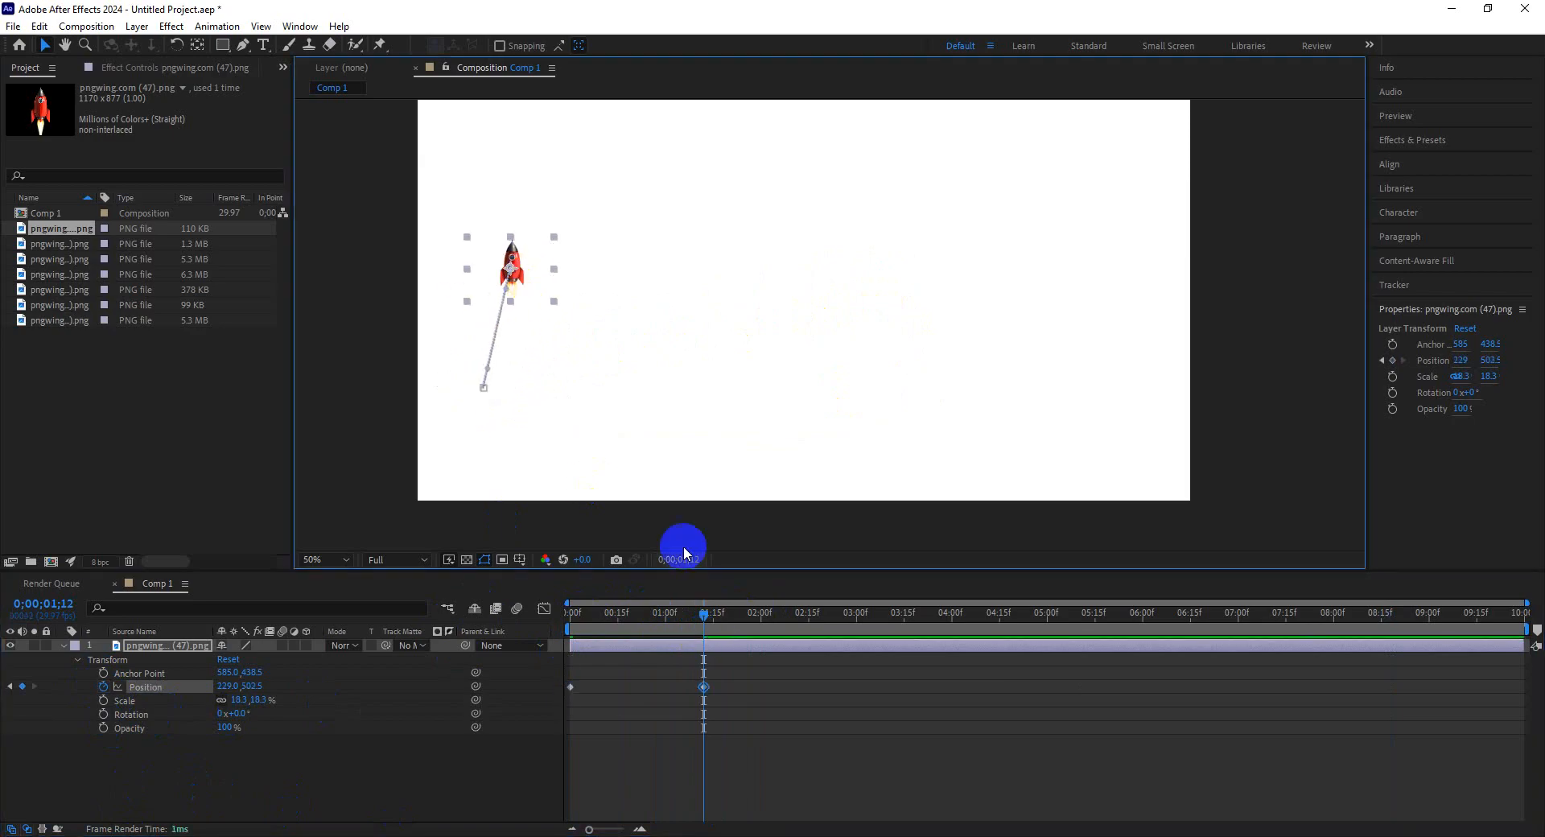
drag(747, 630, 877, 630)
drag(523, 275, 614, 201)
drag(893, 640, 1027, 641)
drag(653, 200, 819, 175)
Add further Position keyframes moving the rocket right across the top and then down toward the lower-right.
drag(1096, 616, 1193, 615)
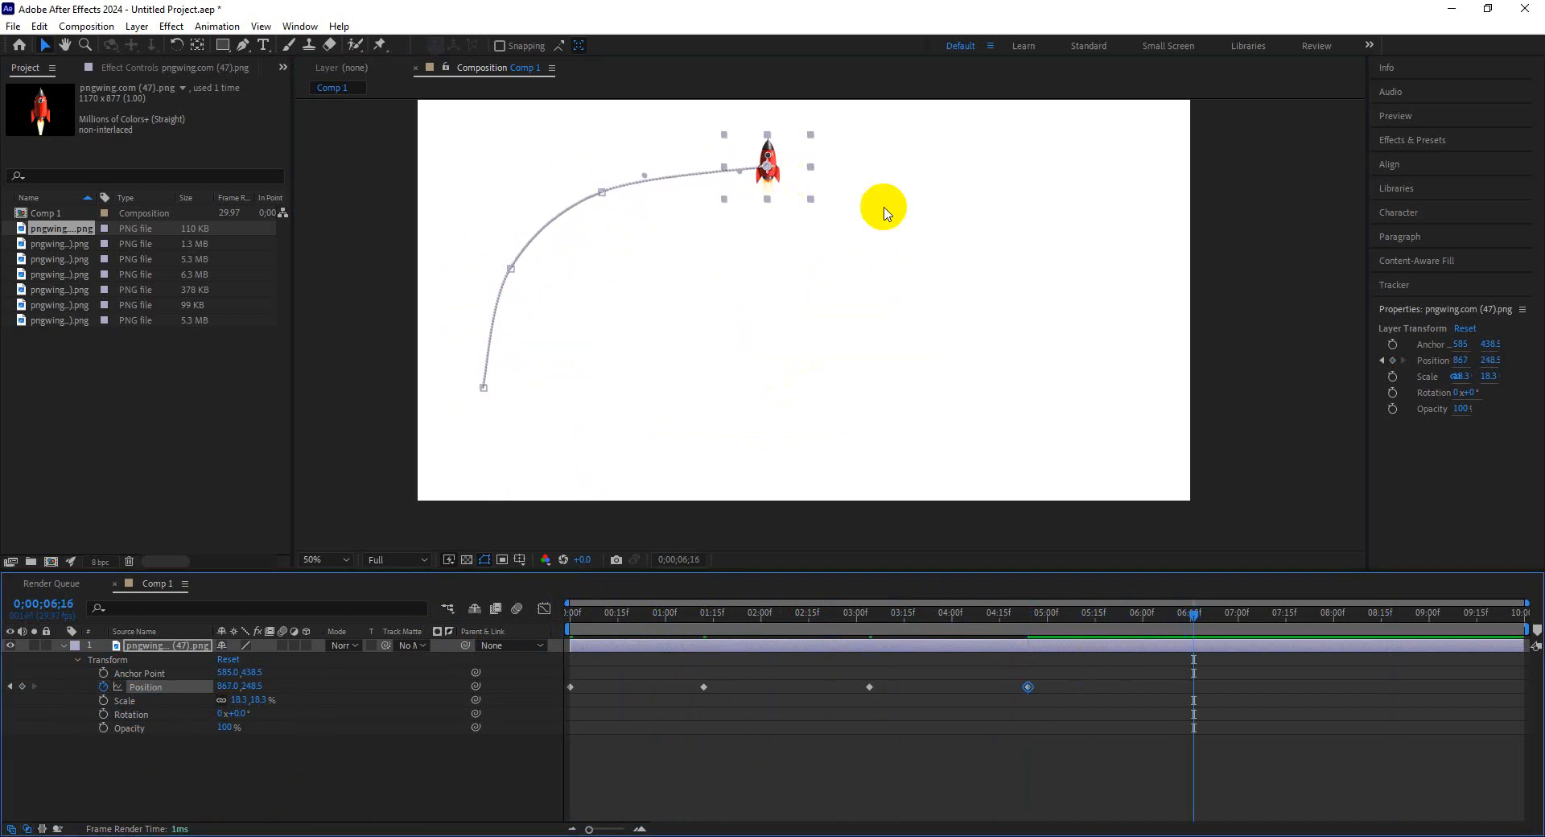
drag(773, 172, 978, 165)
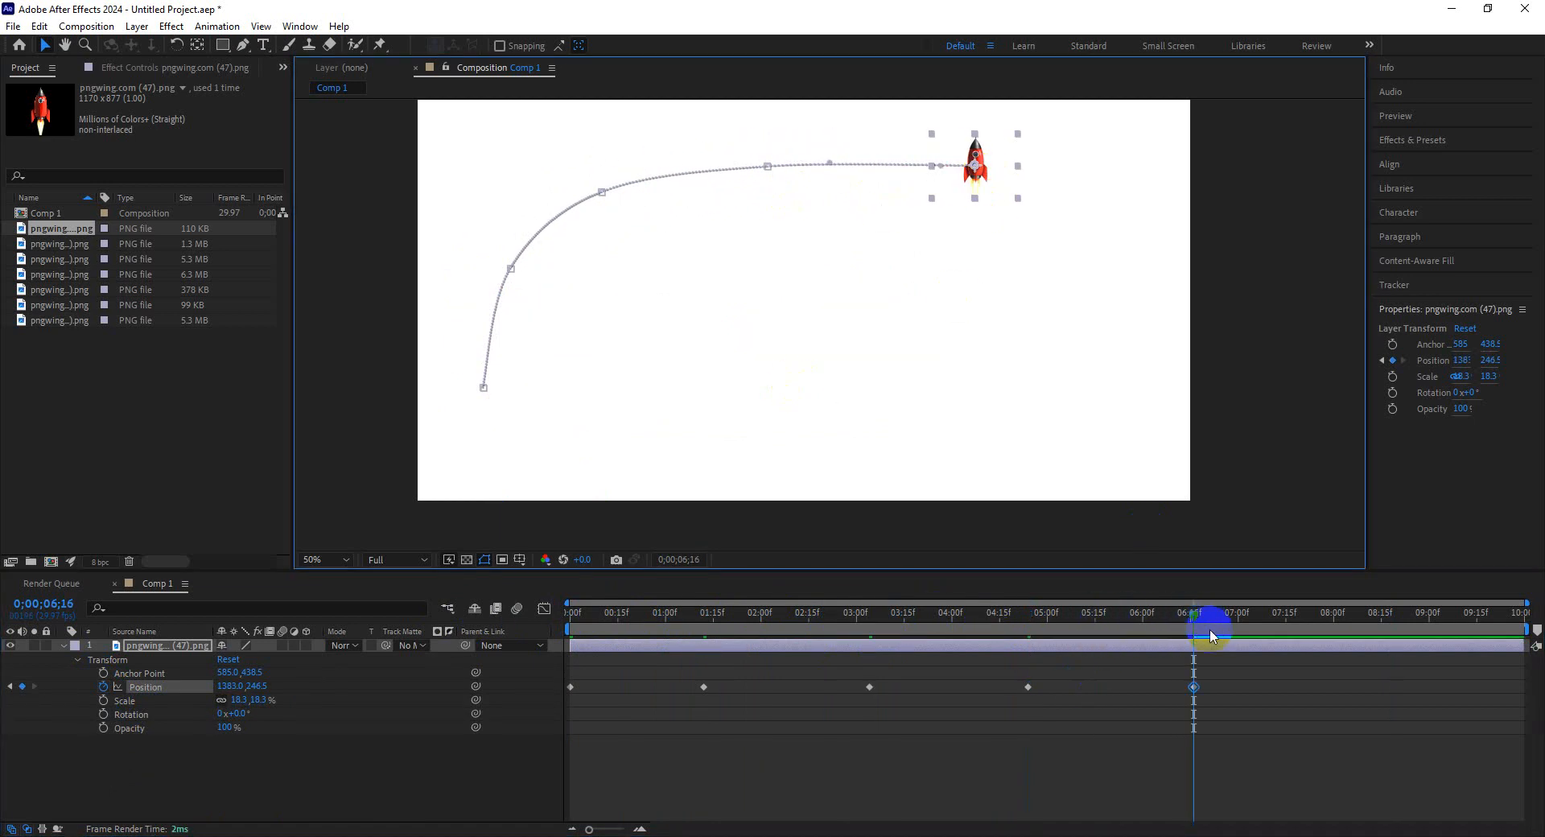
drag(1207, 624, 1351, 622)
drag(987, 180, 1118, 250)
drag(1352, 615, 1454, 618)
drag(1135, 263, 1138, 415)
Play back the rocket animation from the start of the composition.
drag(1434, 624, 483, 647)
key(space)
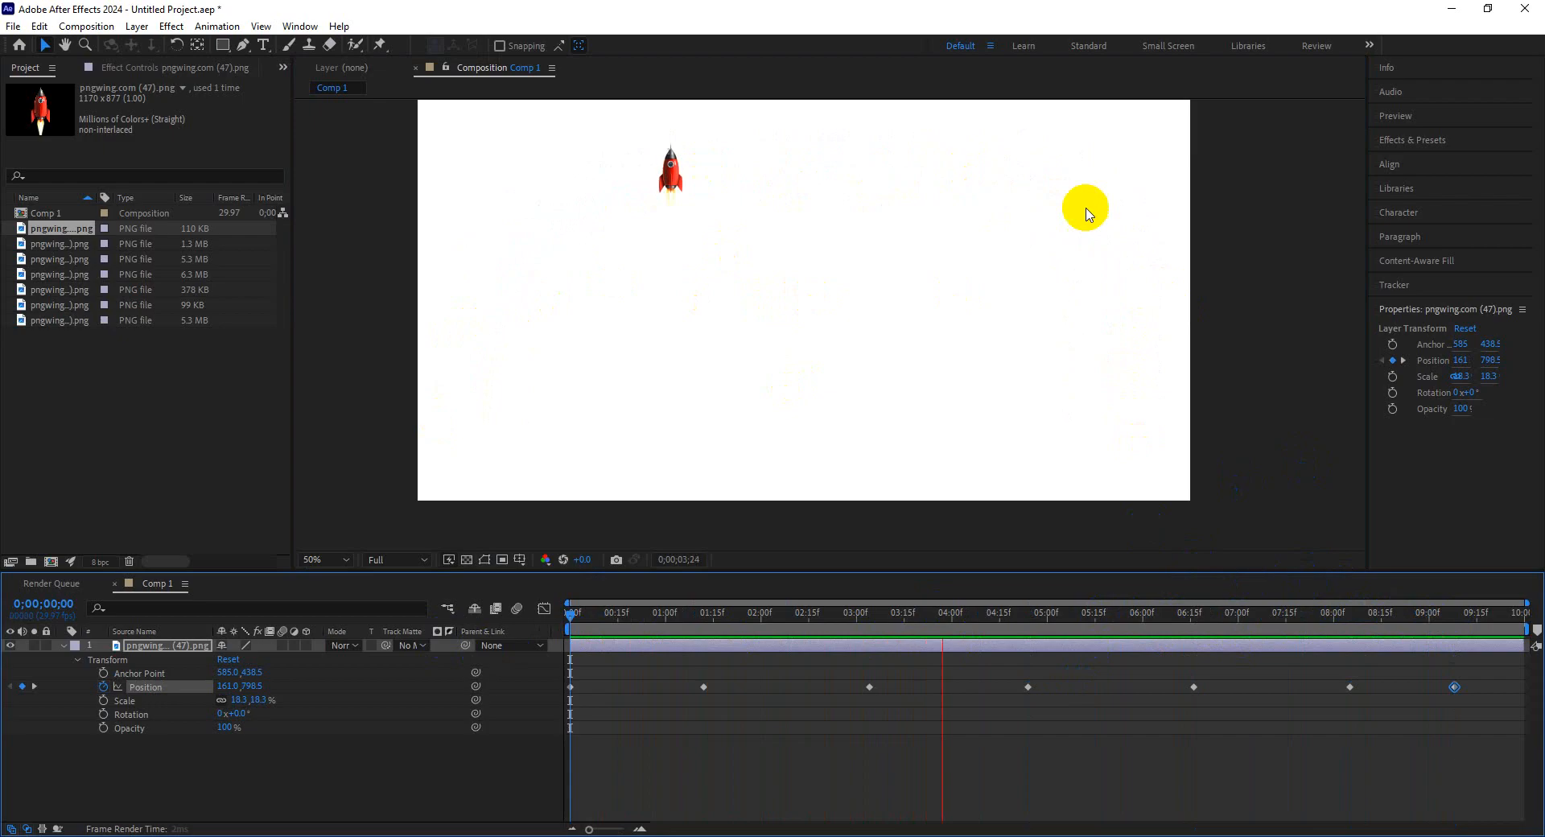
click(1161, 333)
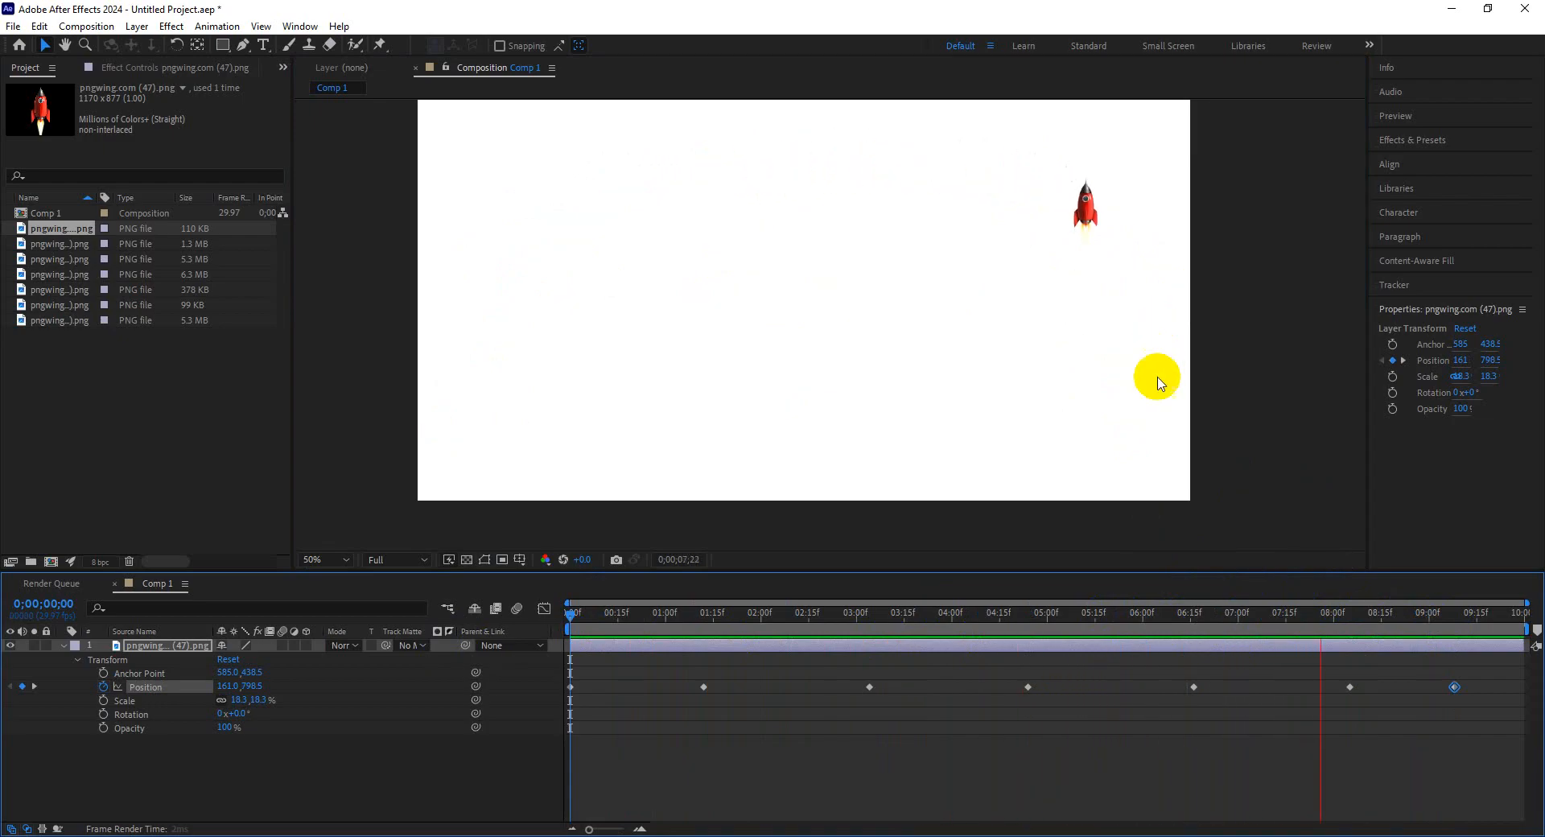
click(1190, 465)
drag(1349, 633, 497, 630)
right_click(492, 396)
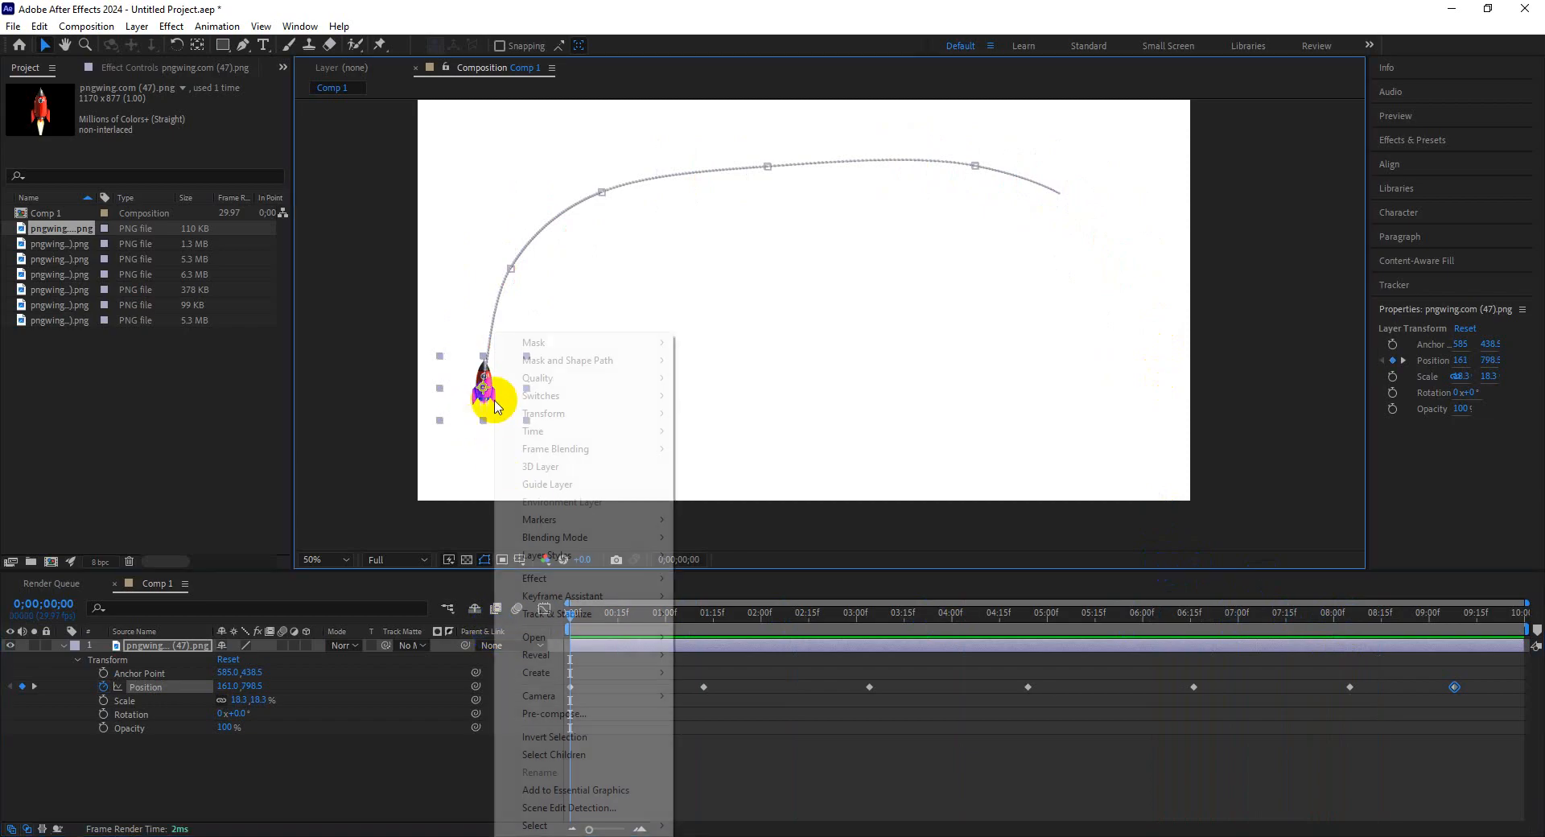
mouse_move(573, 415)
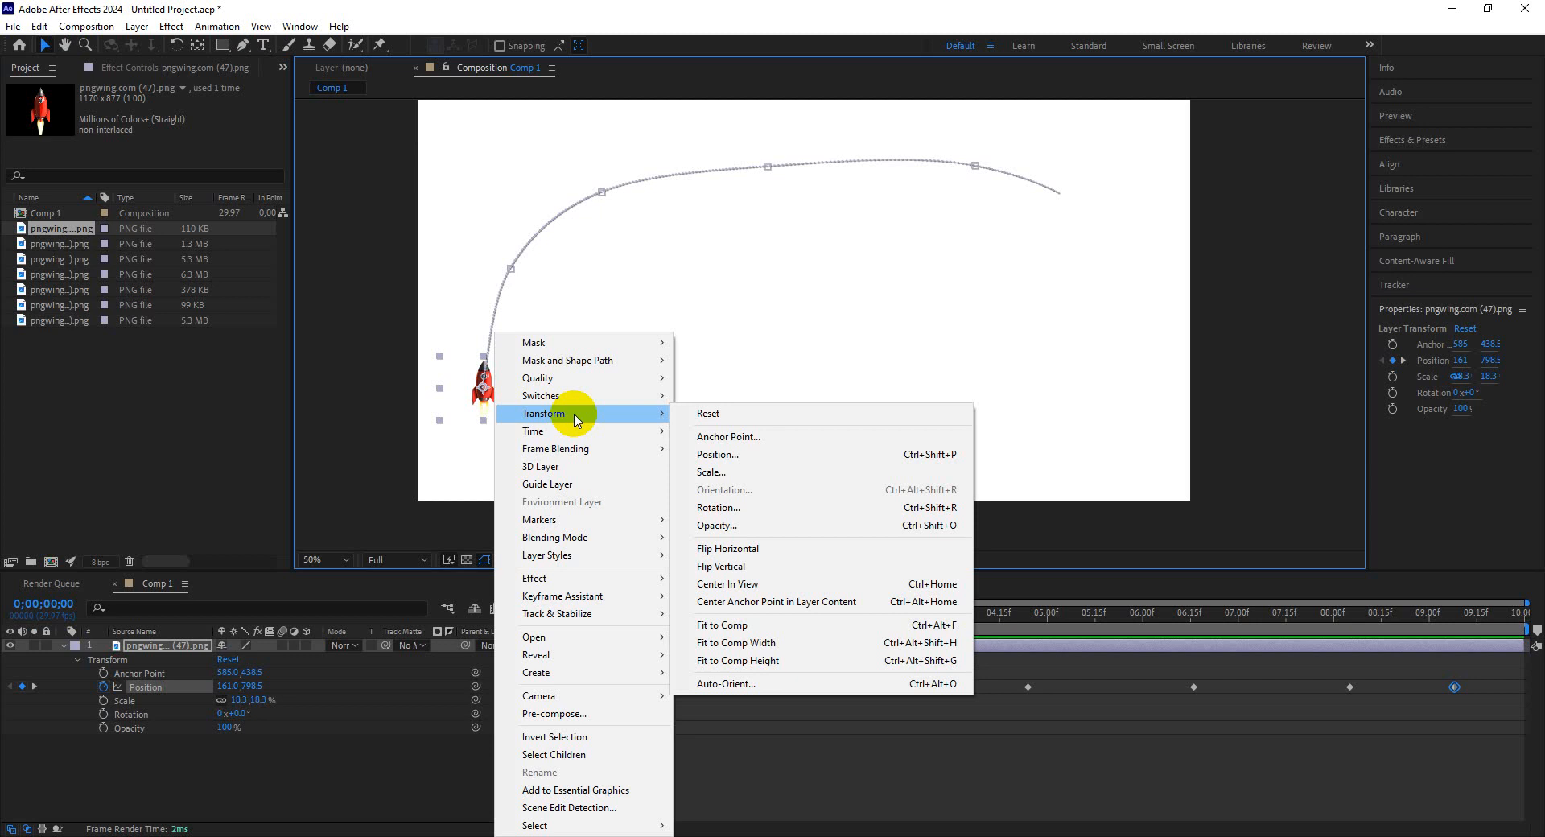
click(465, 469)
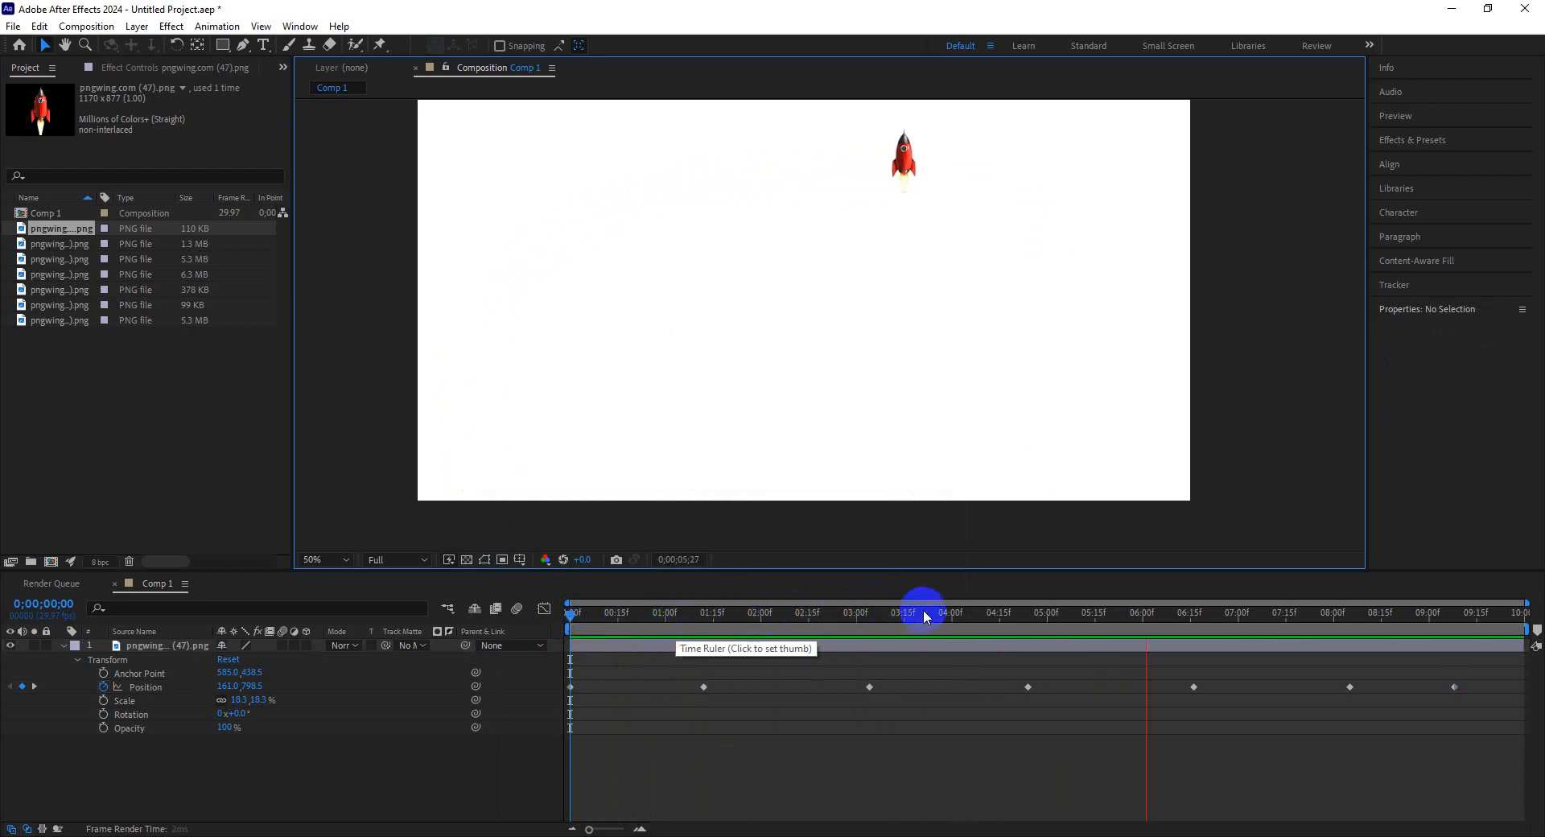
Scrub the timeline and select the rocket's Position keyframes to display its motion path.
drag(982, 620, 555, 638)
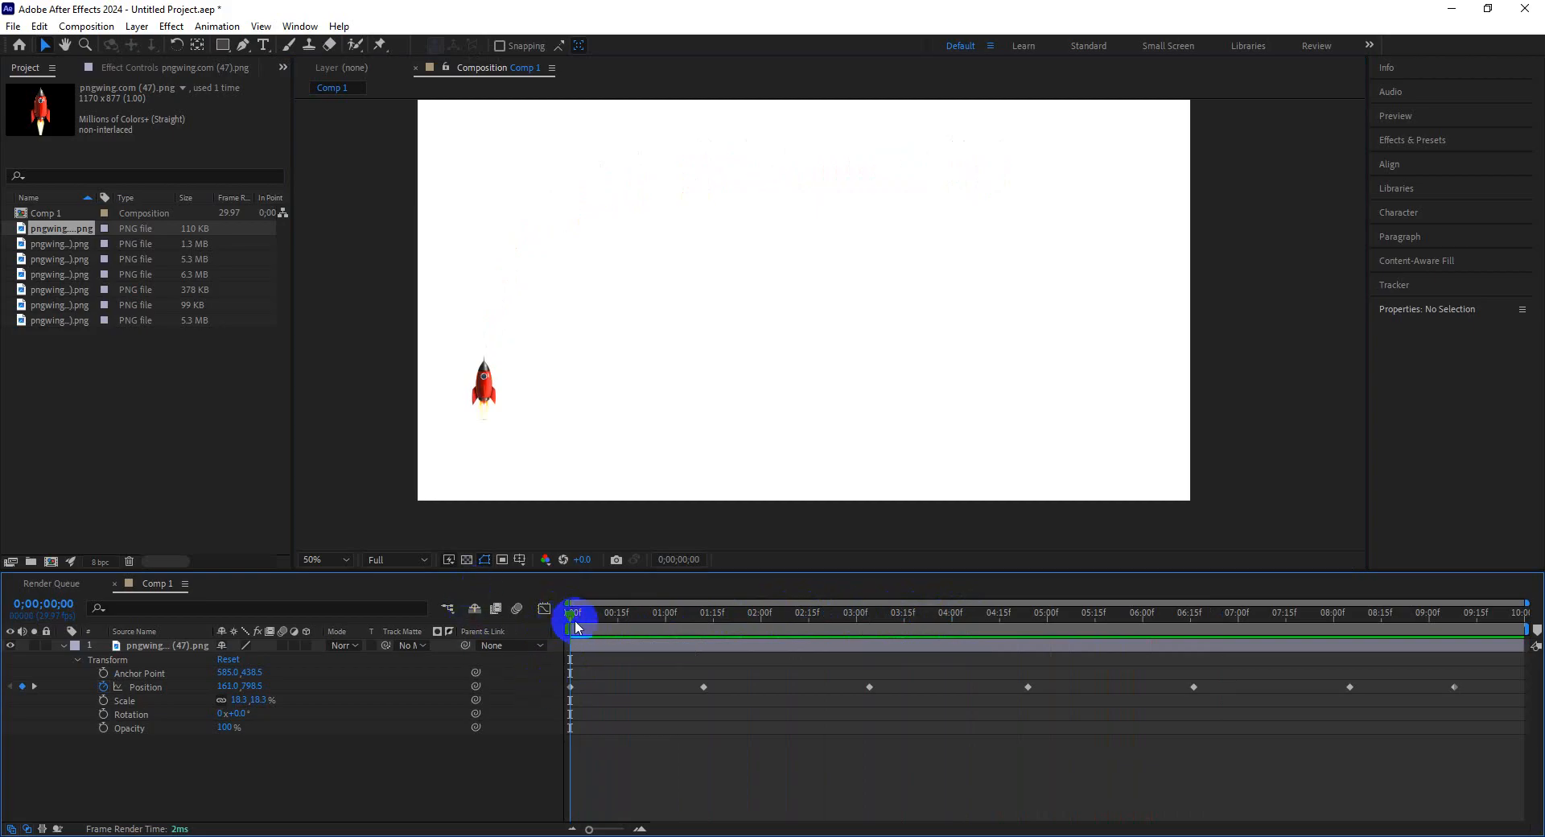
drag(576, 617, 539, 630)
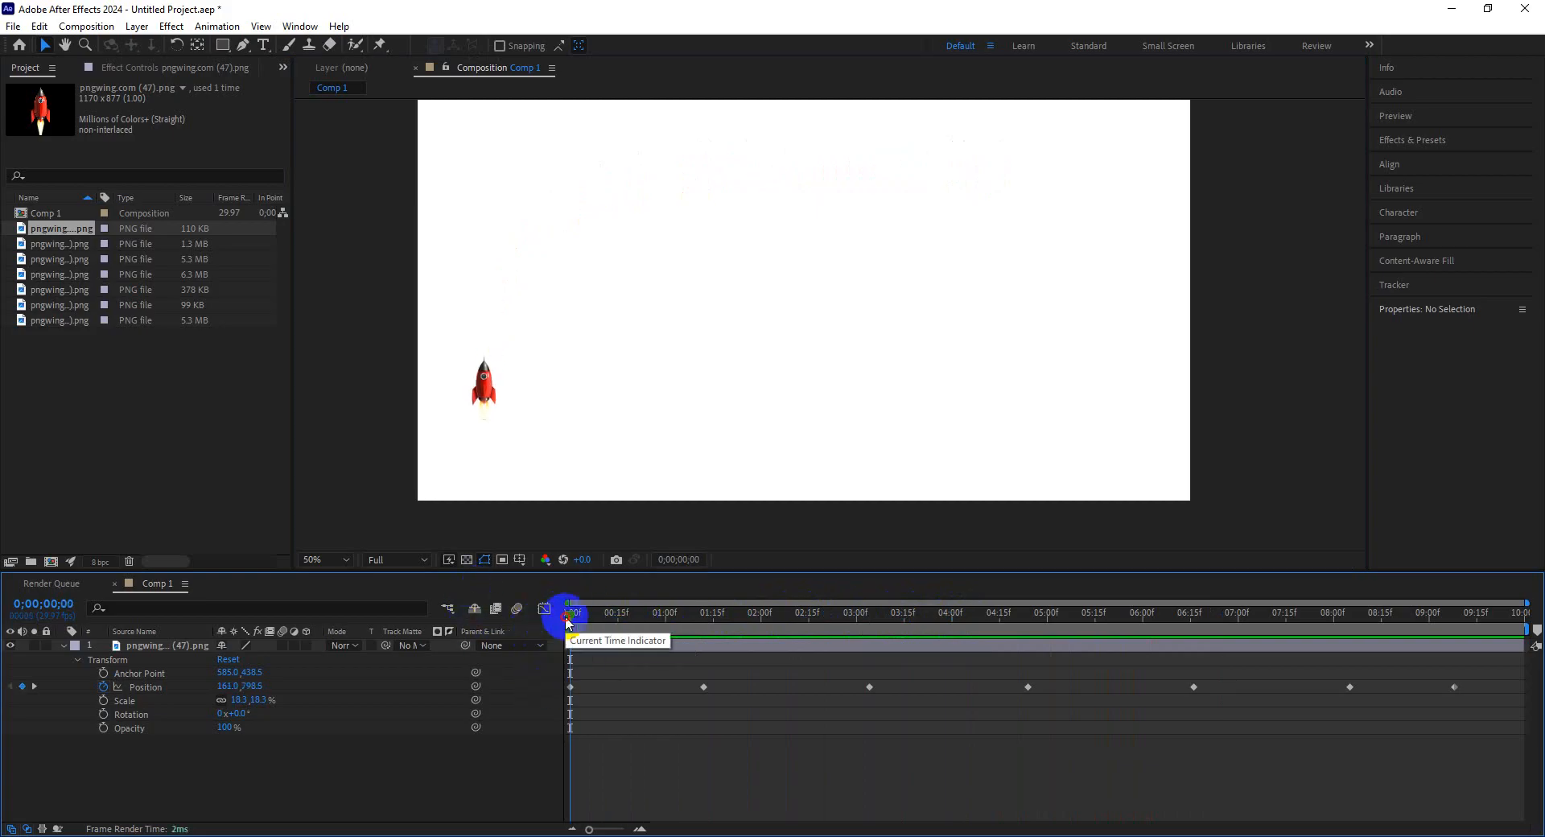
drag(559, 617, 913, 616)
click(141, 686)
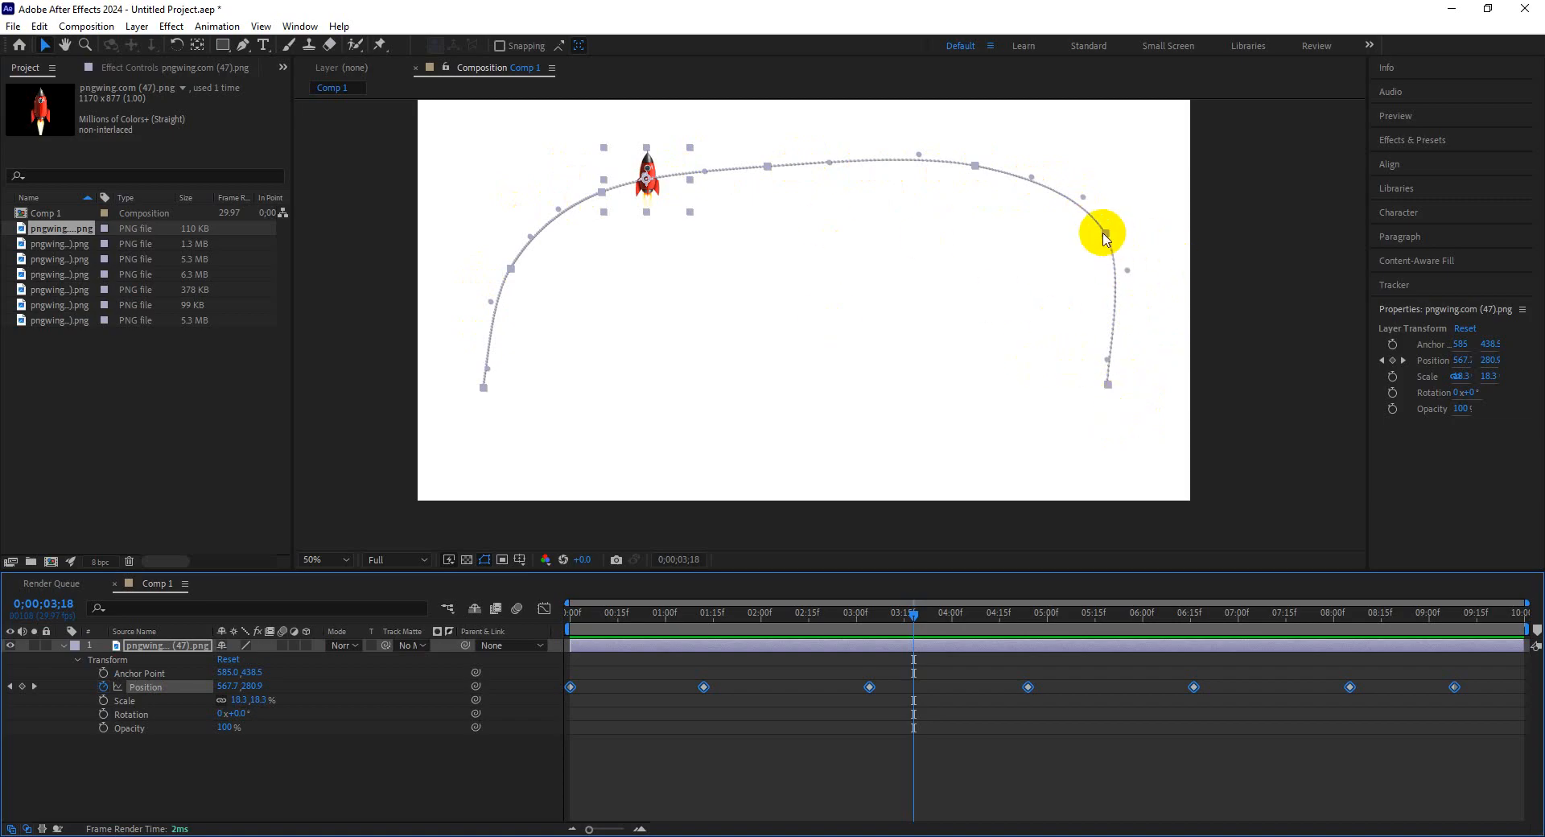
mouse_move(1103, 234)
mouse_down()
mouse_move(1077, 243)
mouse_move(1100, 236)
mouse_up()
click(1011, 386)
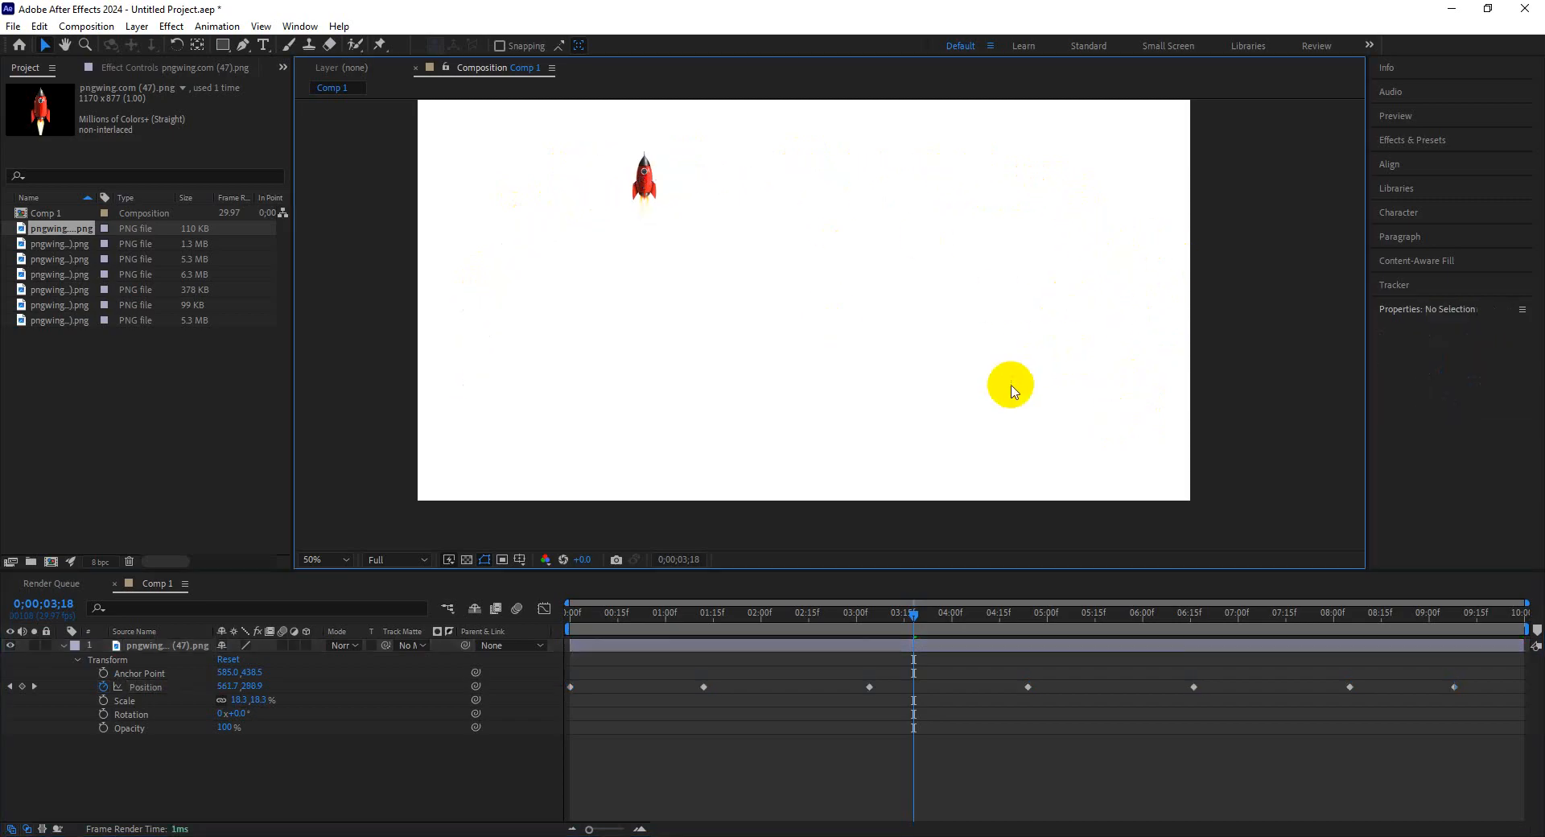
drag(913, 614, 875, 613)
click(147, 648)
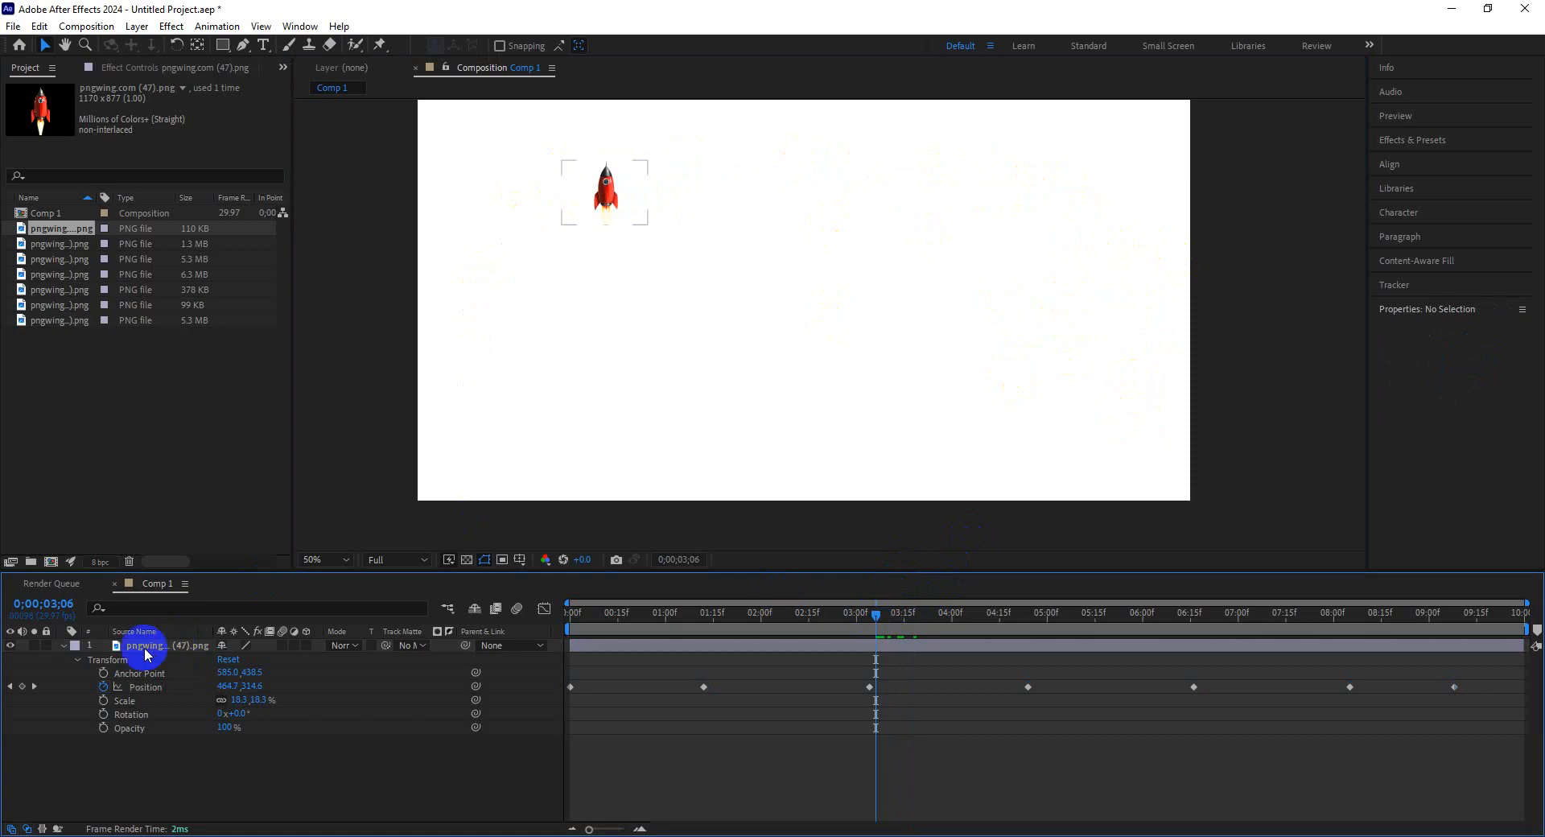
click(177, 686)
click(794, 698)
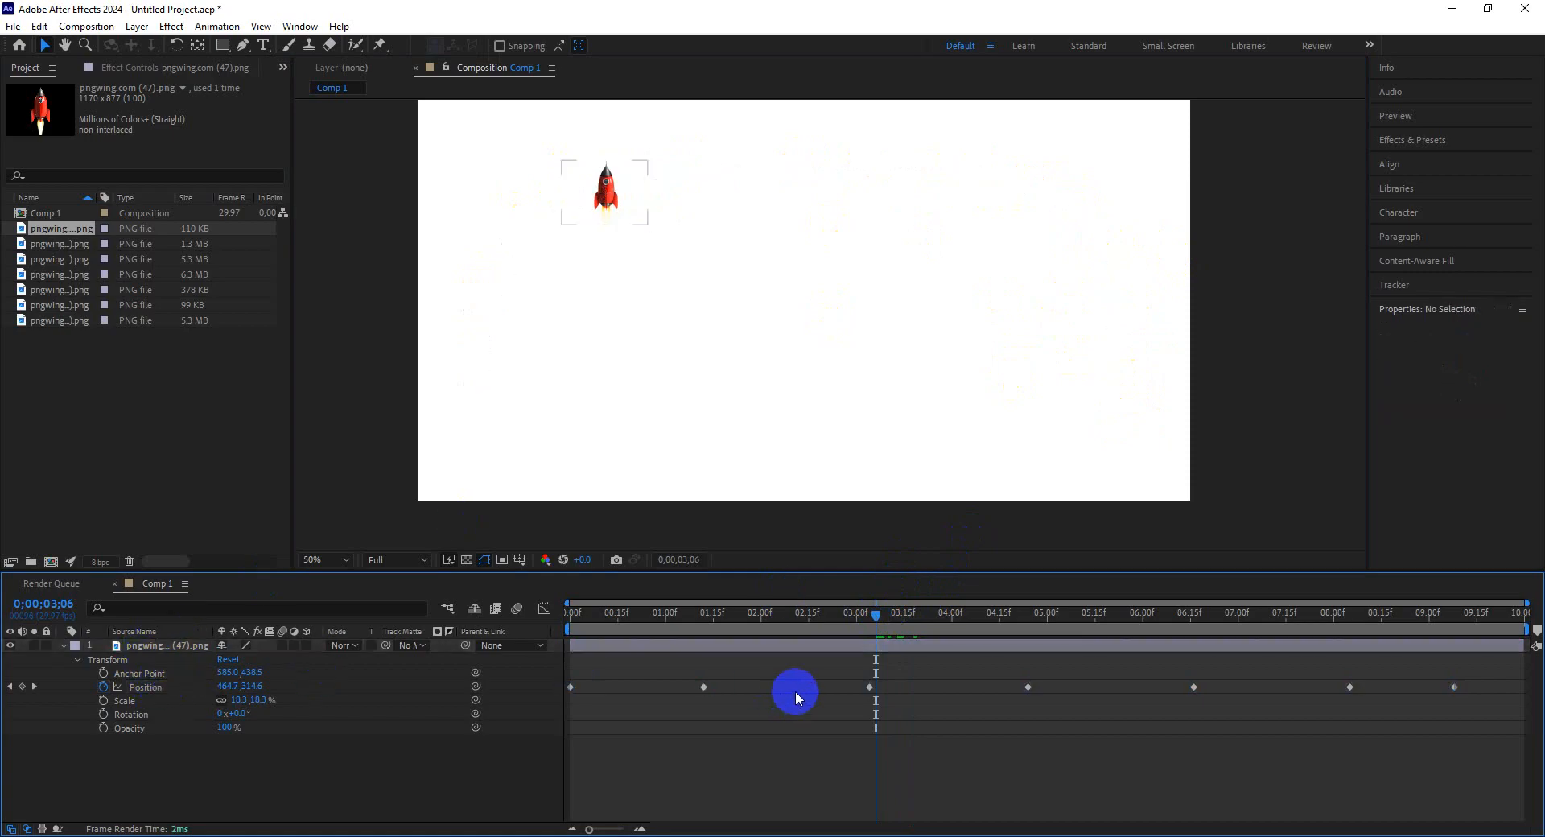
click(608, 191)
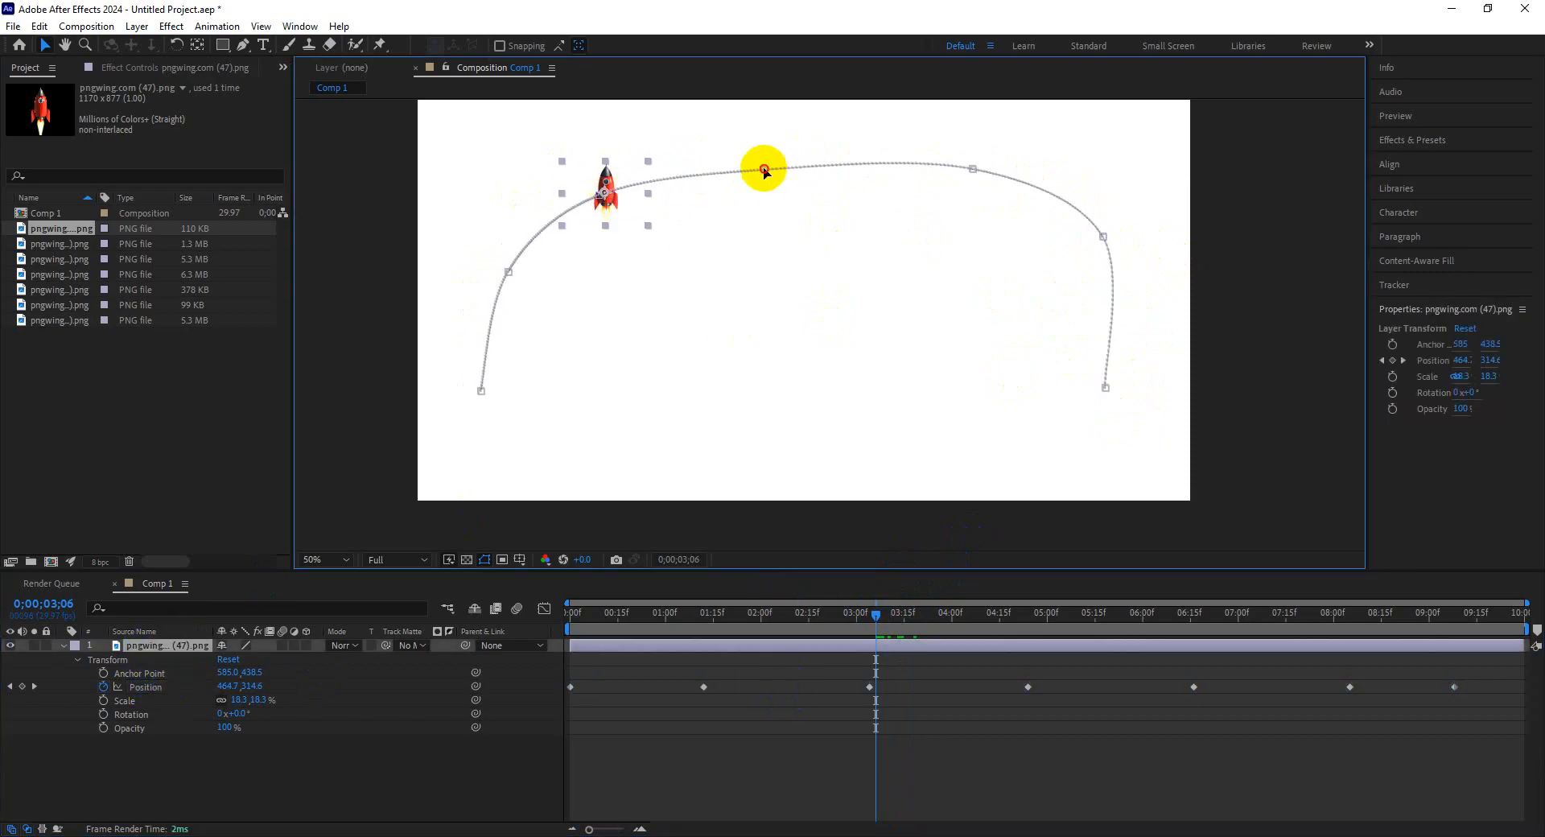
Reshape the top and right side of the motion path into a smooth arch by moving its keyframe points and handles.
drag(764, 170, 754, 151)
drag(973, 169, 965, 177)
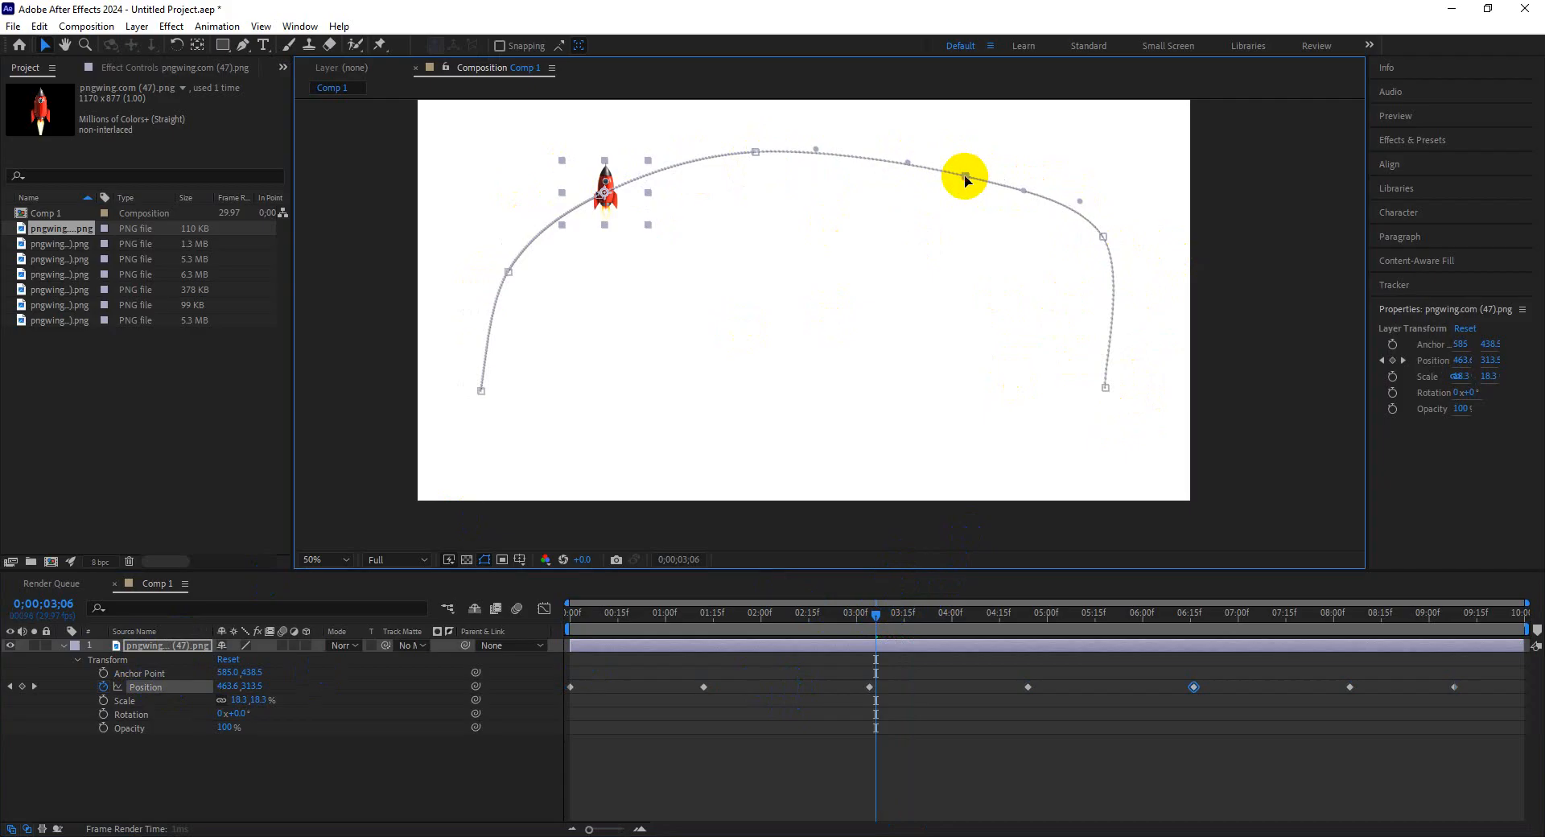
drag(1103, 236, 1083, 260)
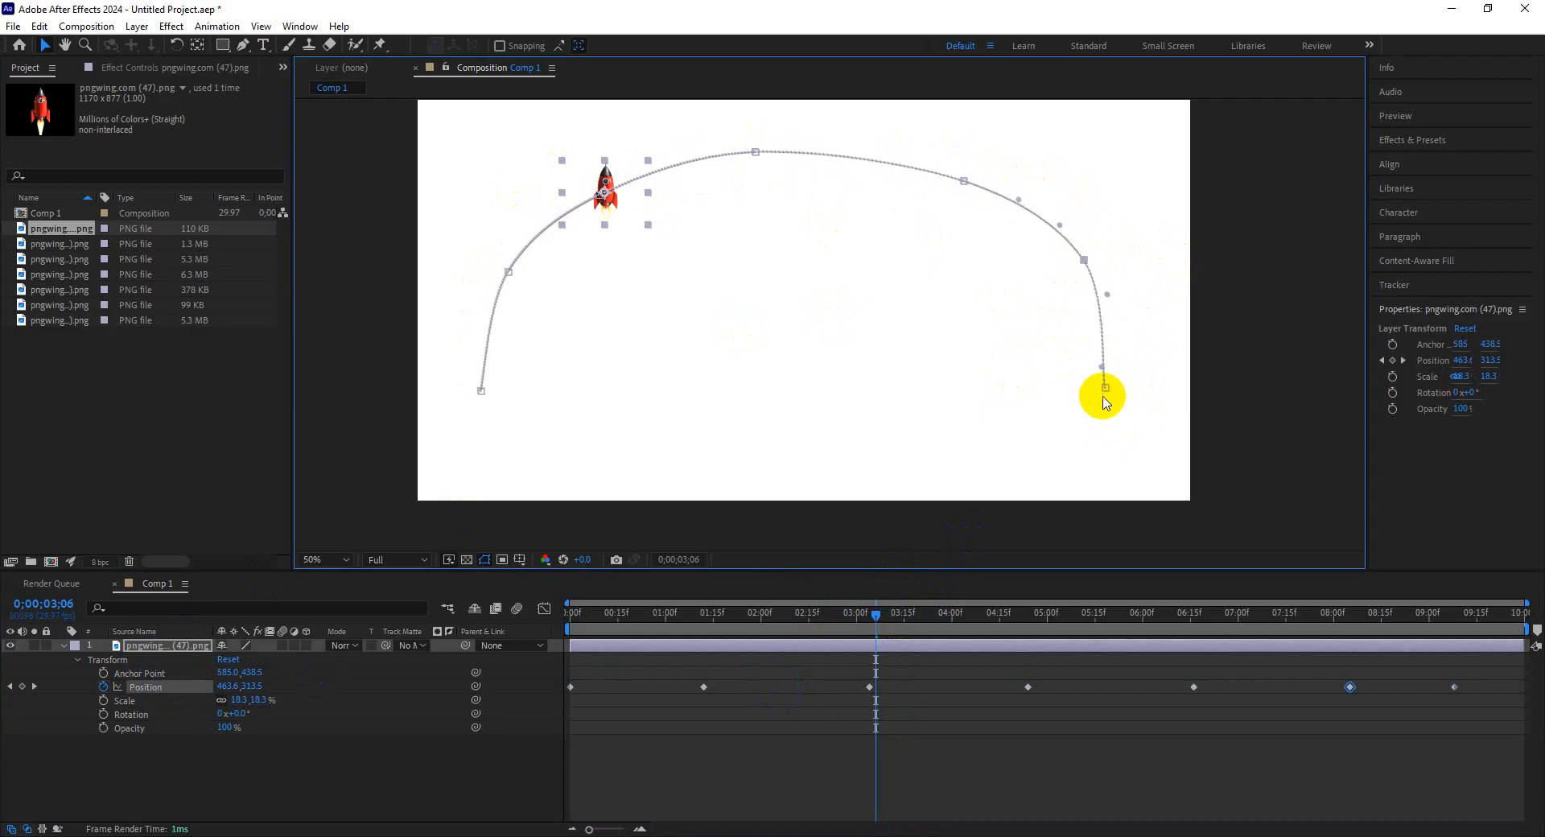
drag(1104, 397, 1071, 412)
drag(1102, 299, 1096, 303)
drag(1072, 410, 1085, 420)
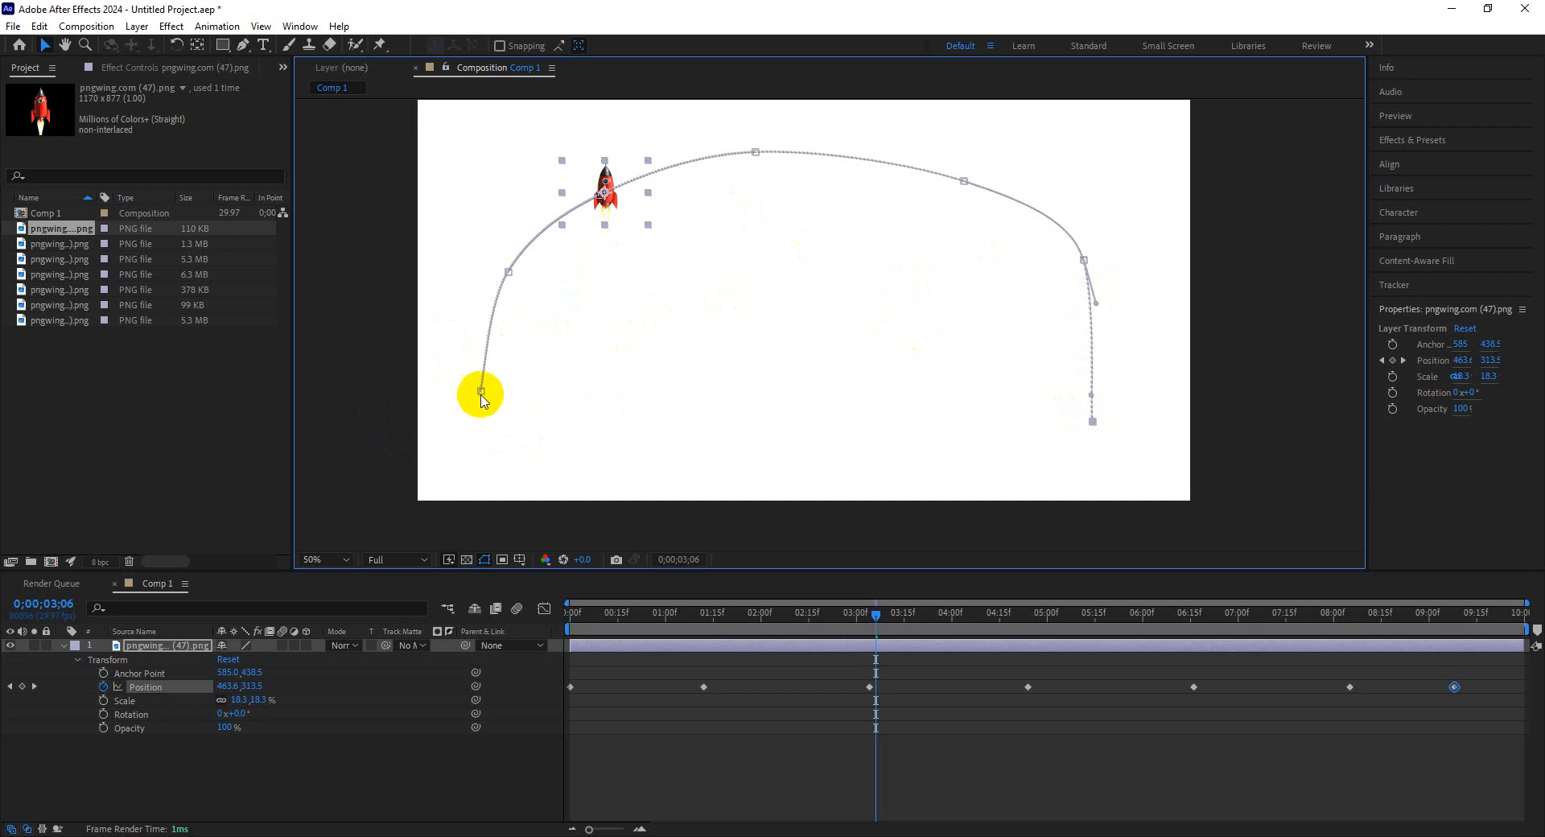
Refine the left-side keyframe points and bezier handles of the rocket's motion path.
drag(480, 396, 486, 395)
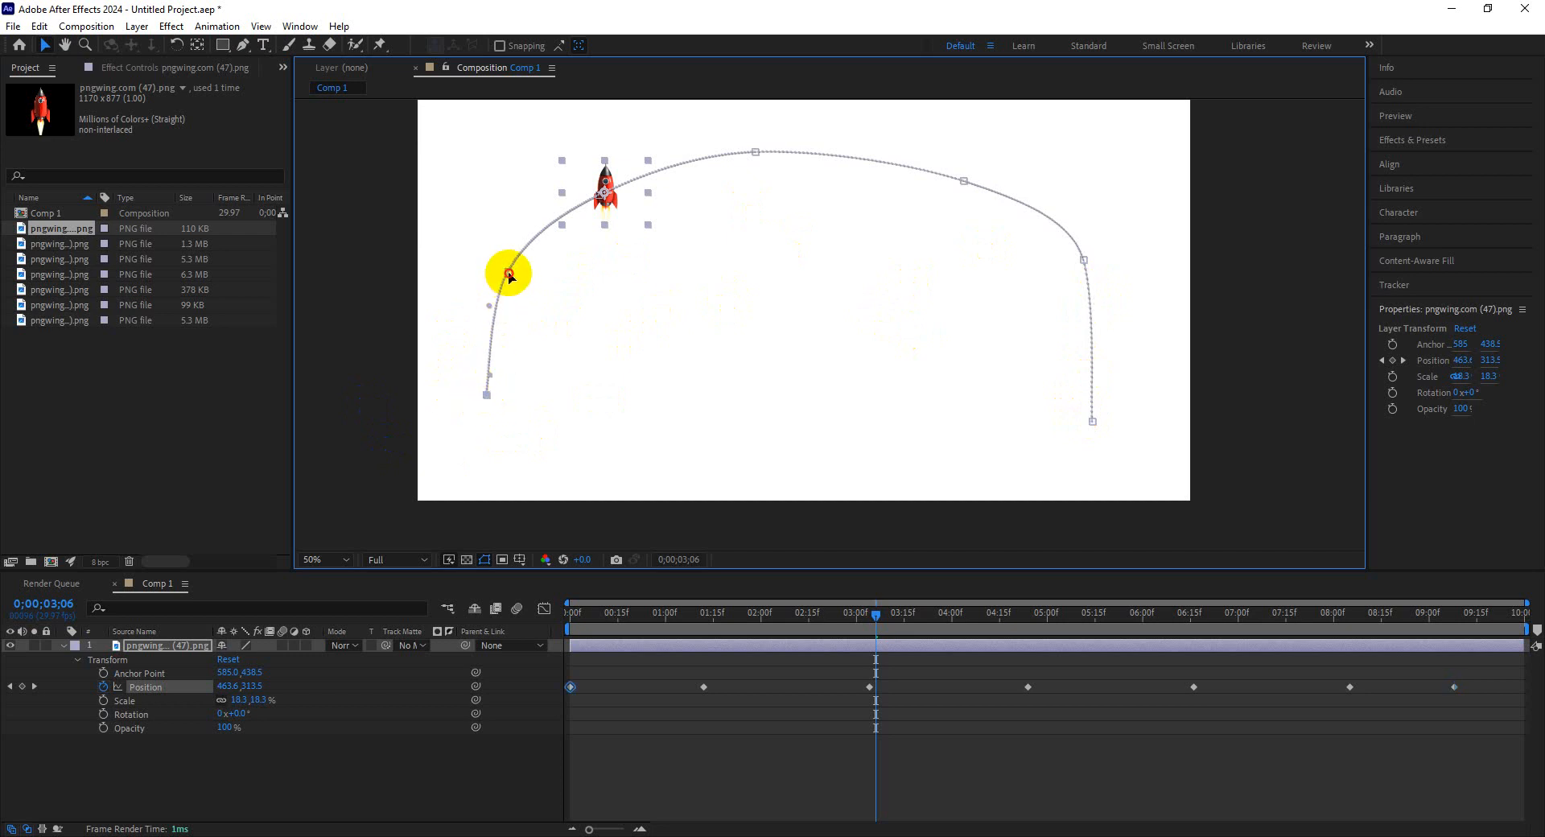
drag(508, 276, 504, 274)
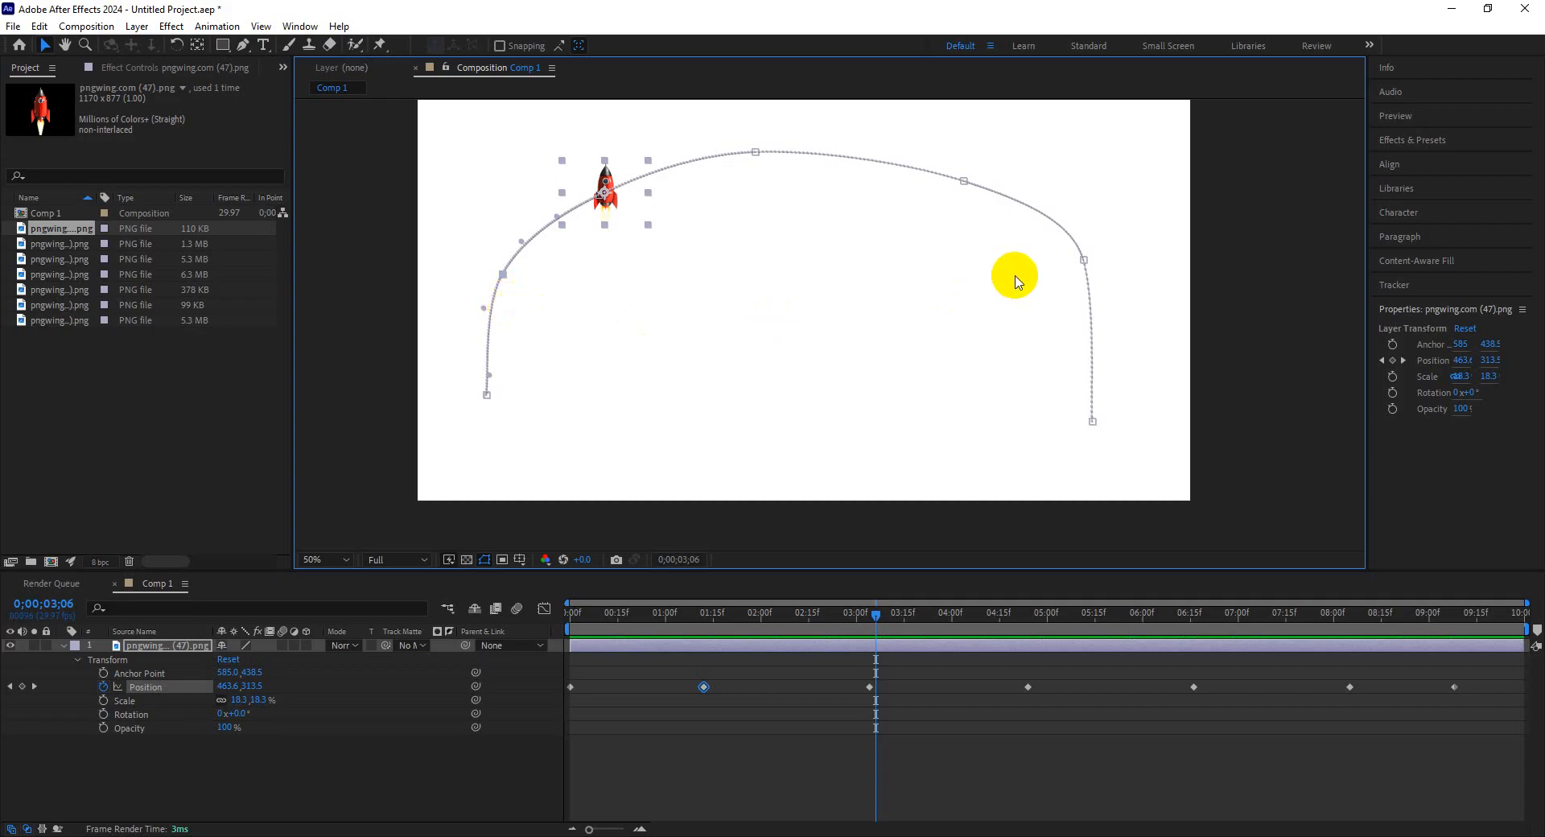
click(1086, 267)
drag(1087, 272, 1088, 289)
click(504, 277)
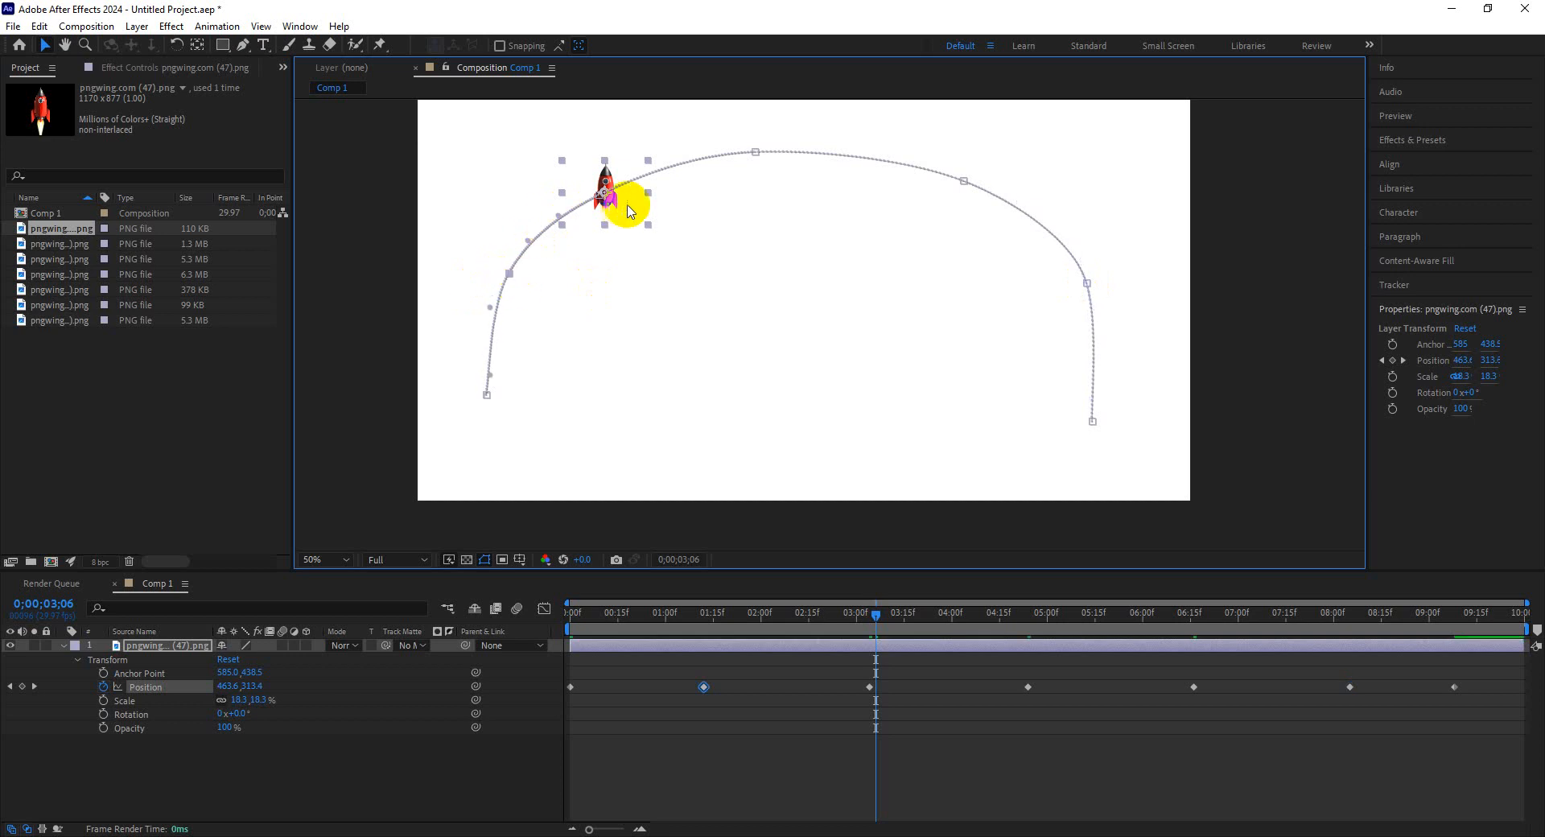
drag(862, 614, 933, 618)
drag(597, 195, 595, 190)
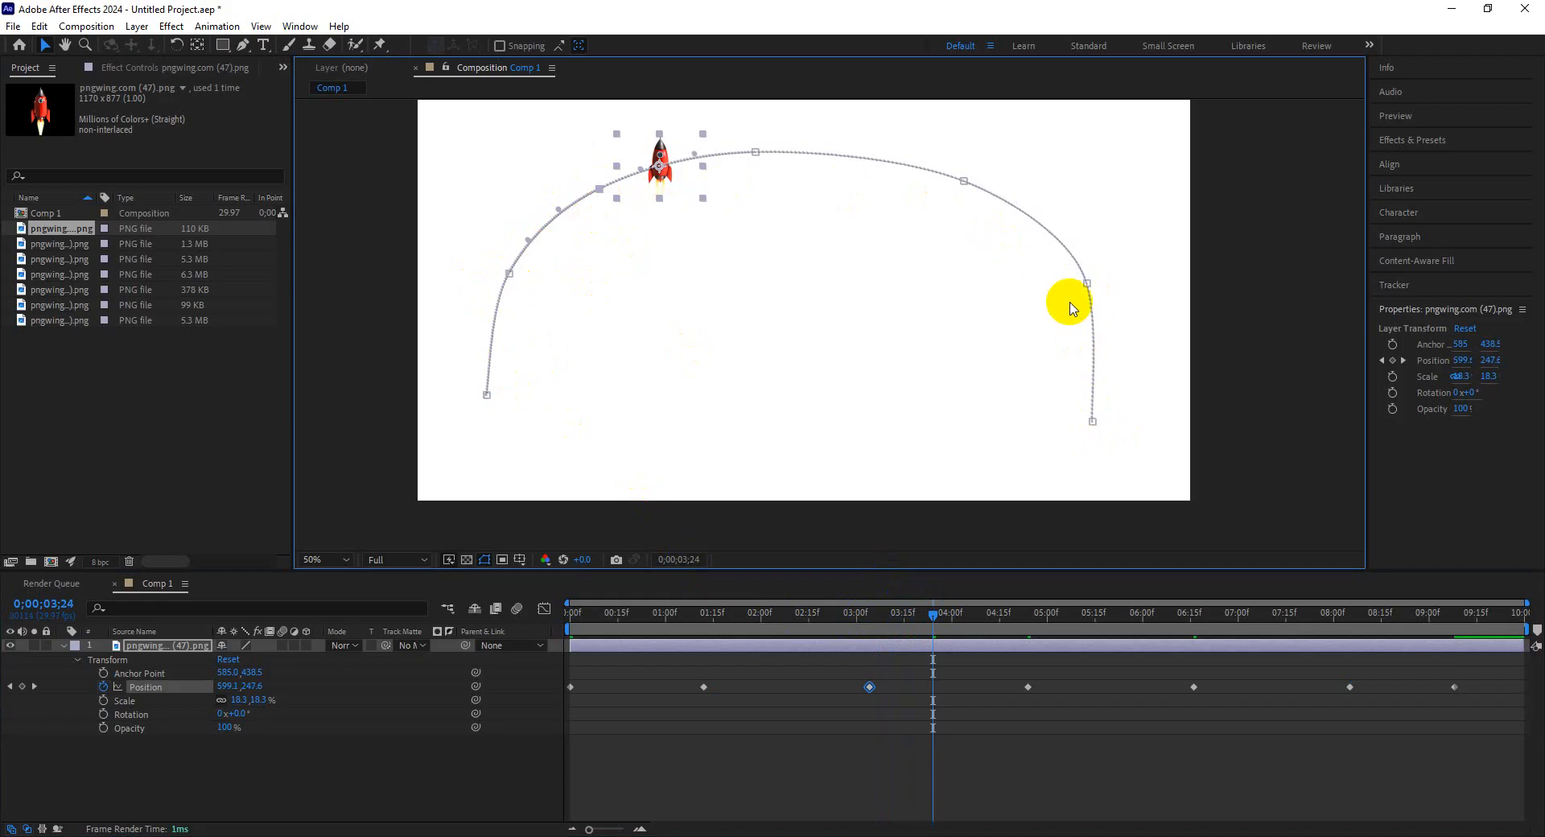
click(1086, 282)
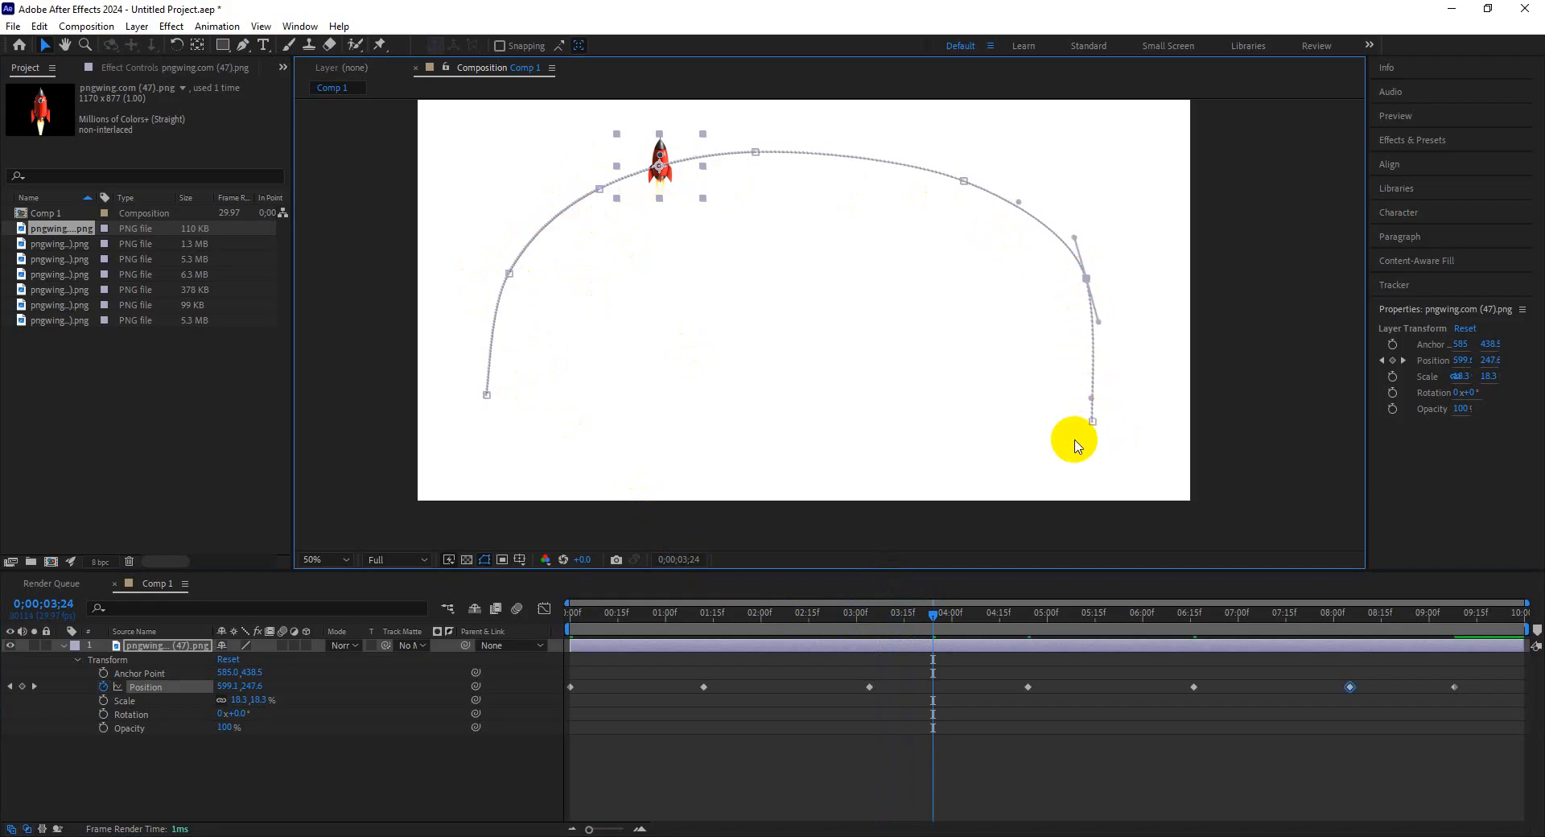
Turn on Auto-Orient Along Path for the rocket layer at the start of the timeline.
drag(741, 623, 510, 625)
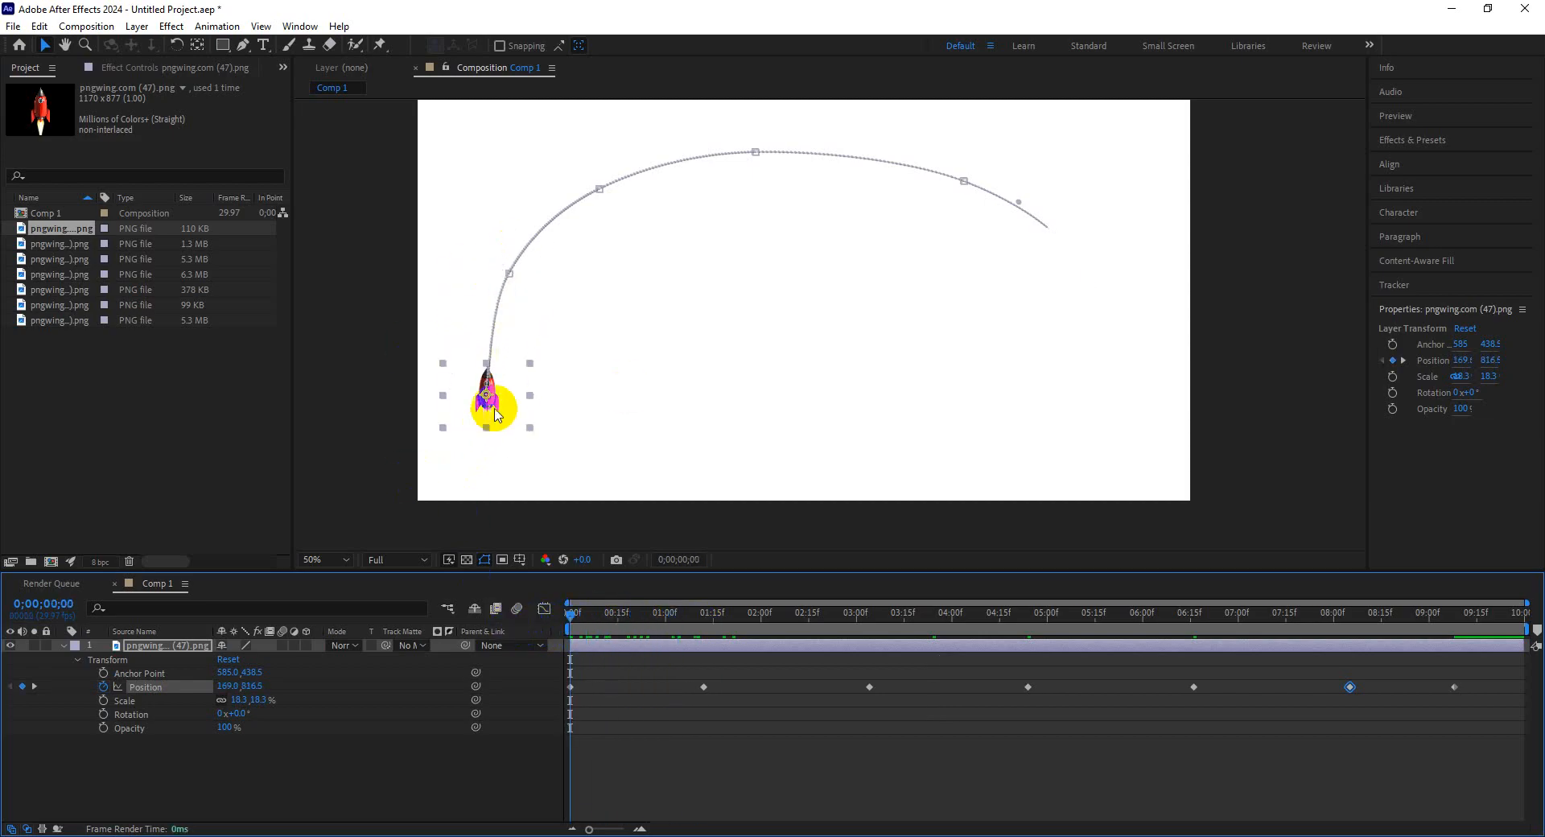
right_click(497, 414)
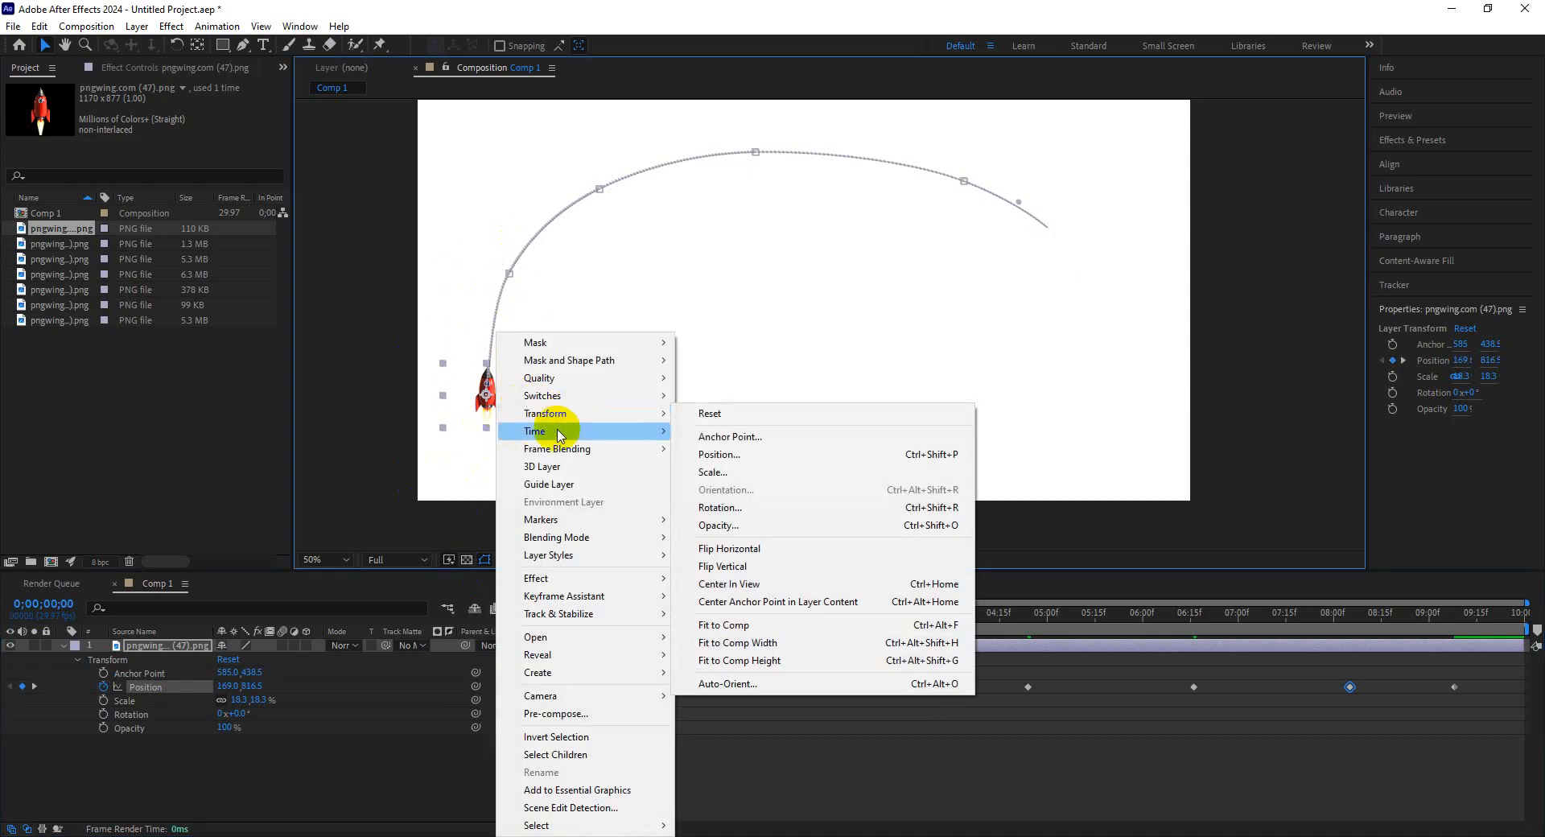
click(759, 683)
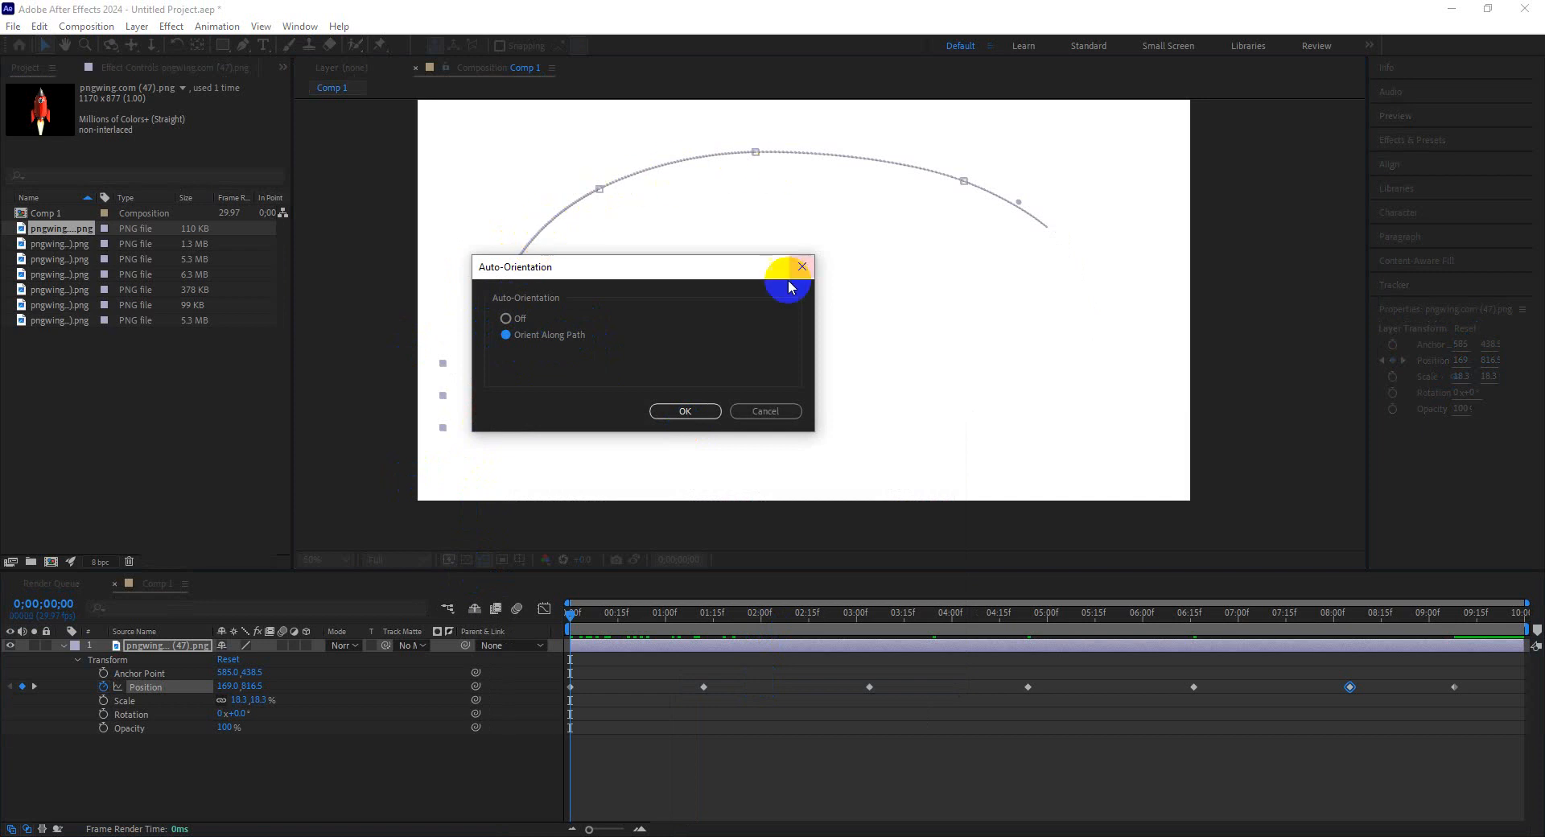
click(680, 412)
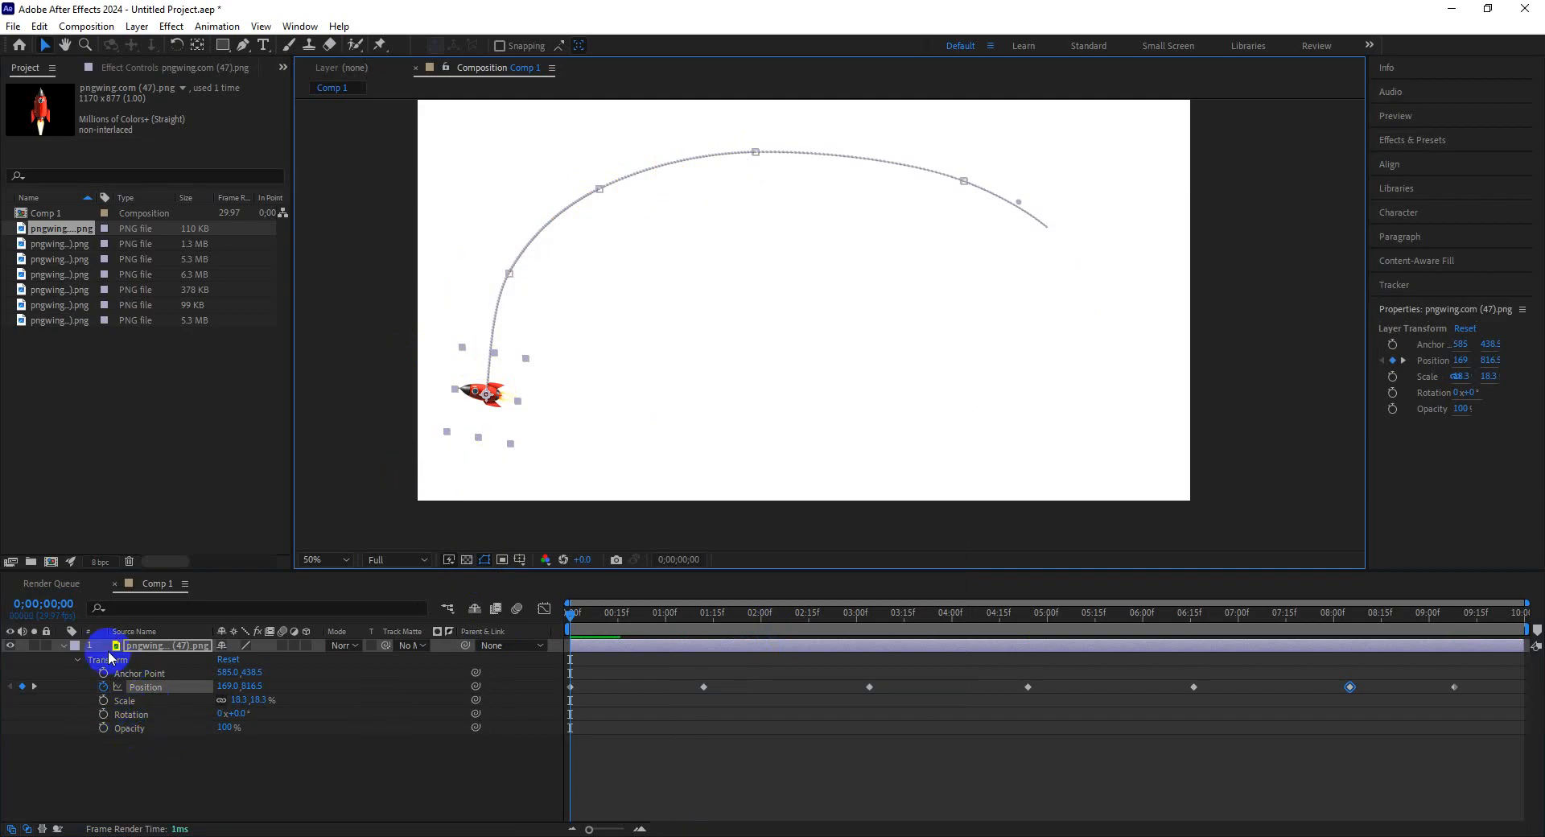
Set the rocket's rotation to 85° so it faces along the path, and preview the animation.
drag(242, 716, 310, 715)
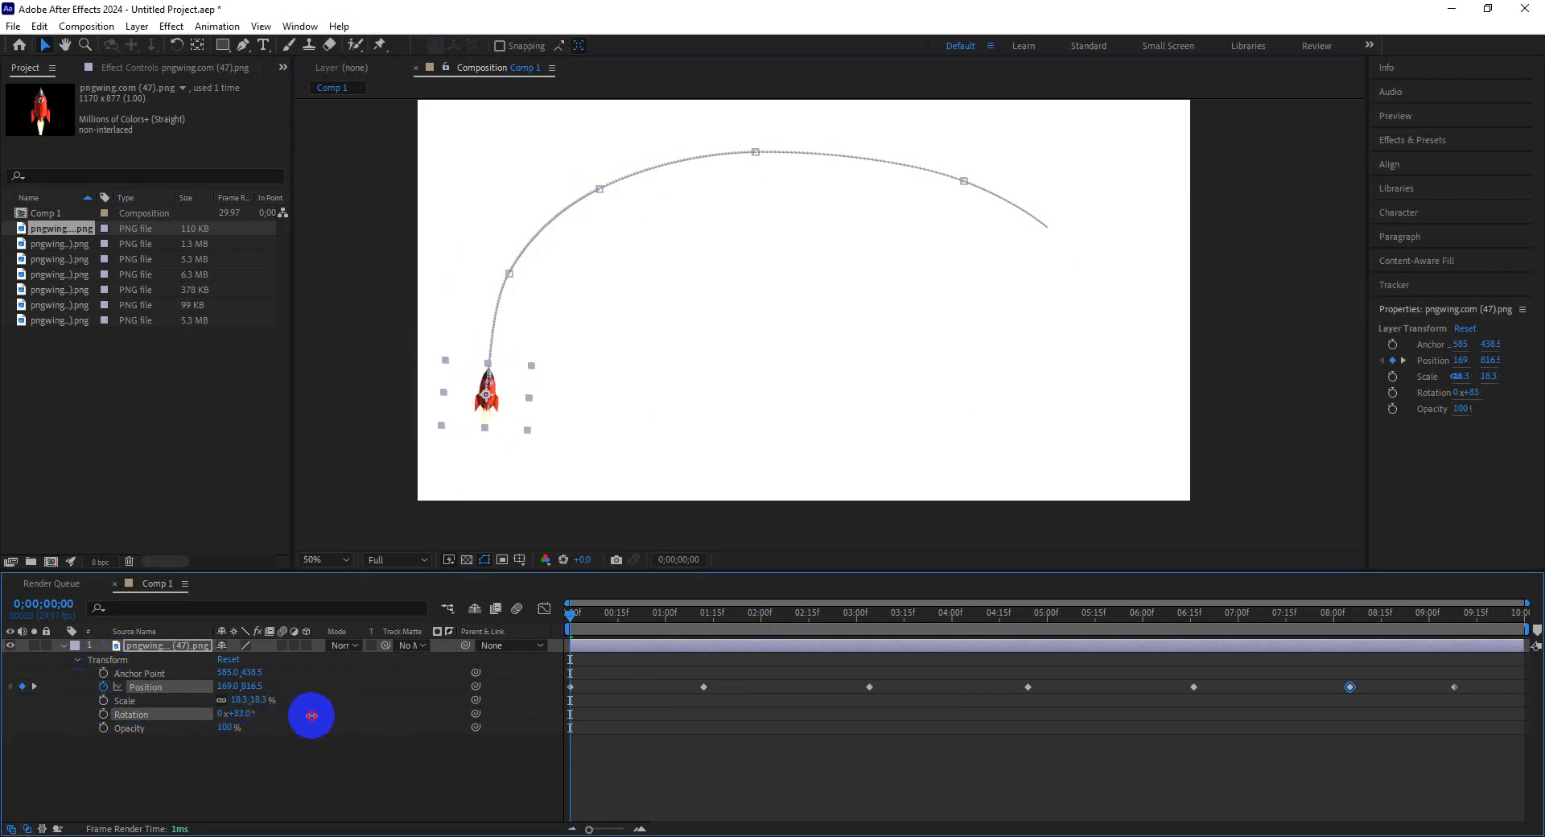
click(318, 720)
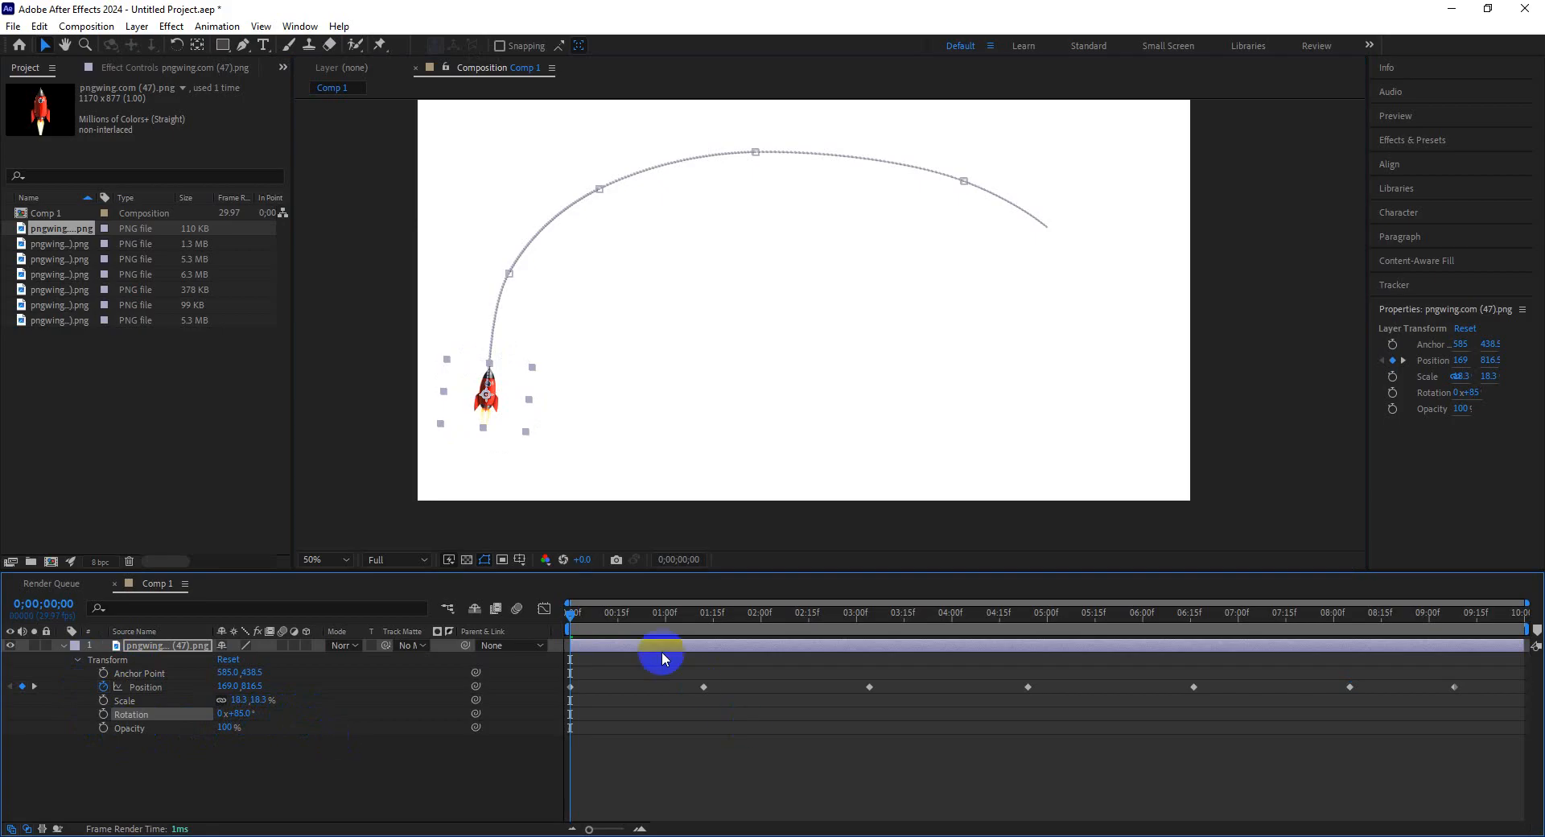
key(space)
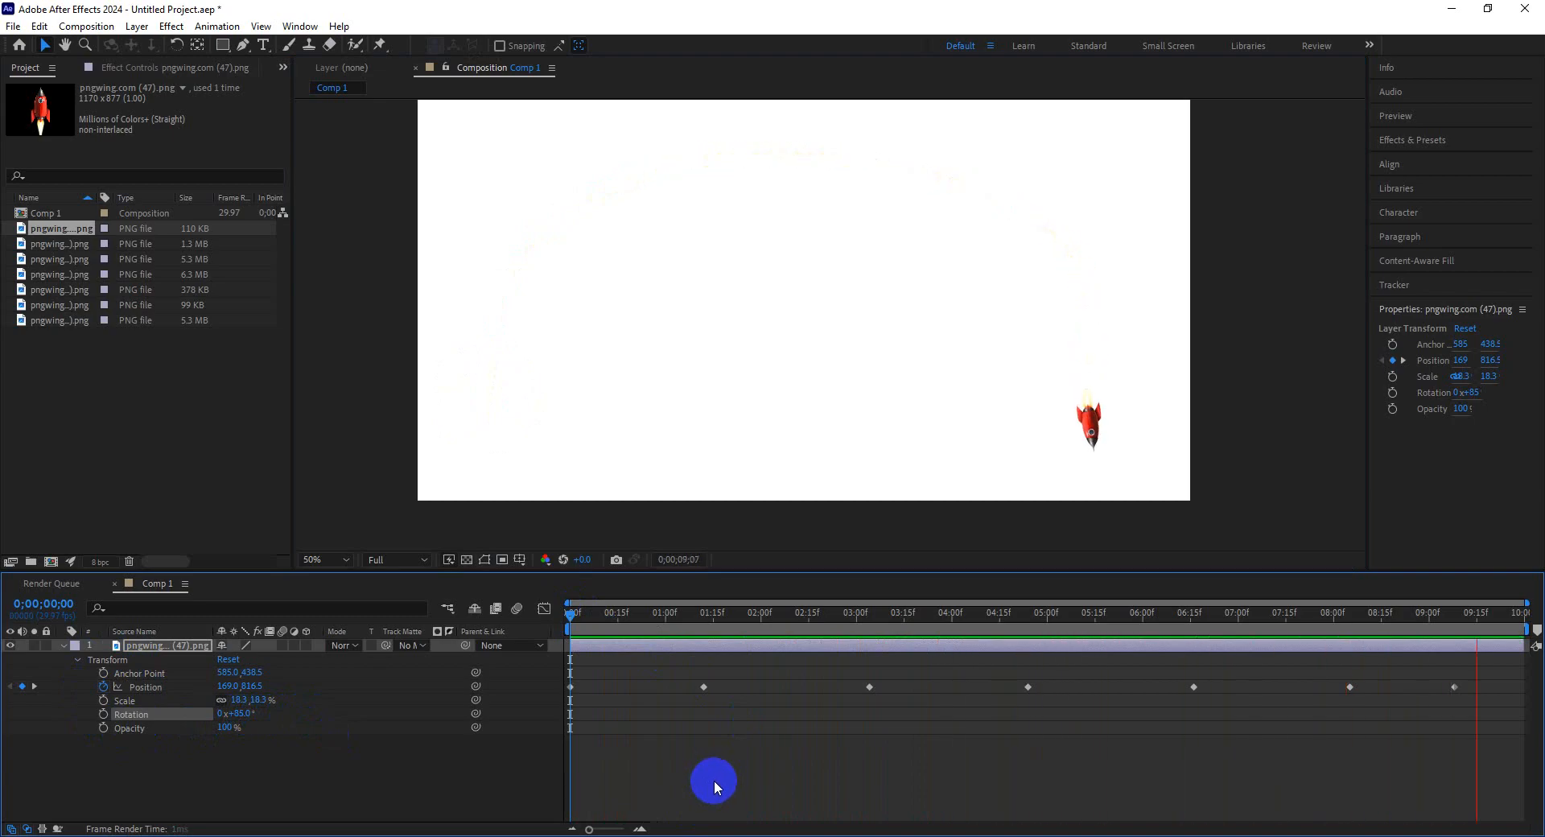
key(space)
Remove the rocket's Position keyframes and set a fresh Position keyframe at the first frame.
drag(710, 624, 517, 624)
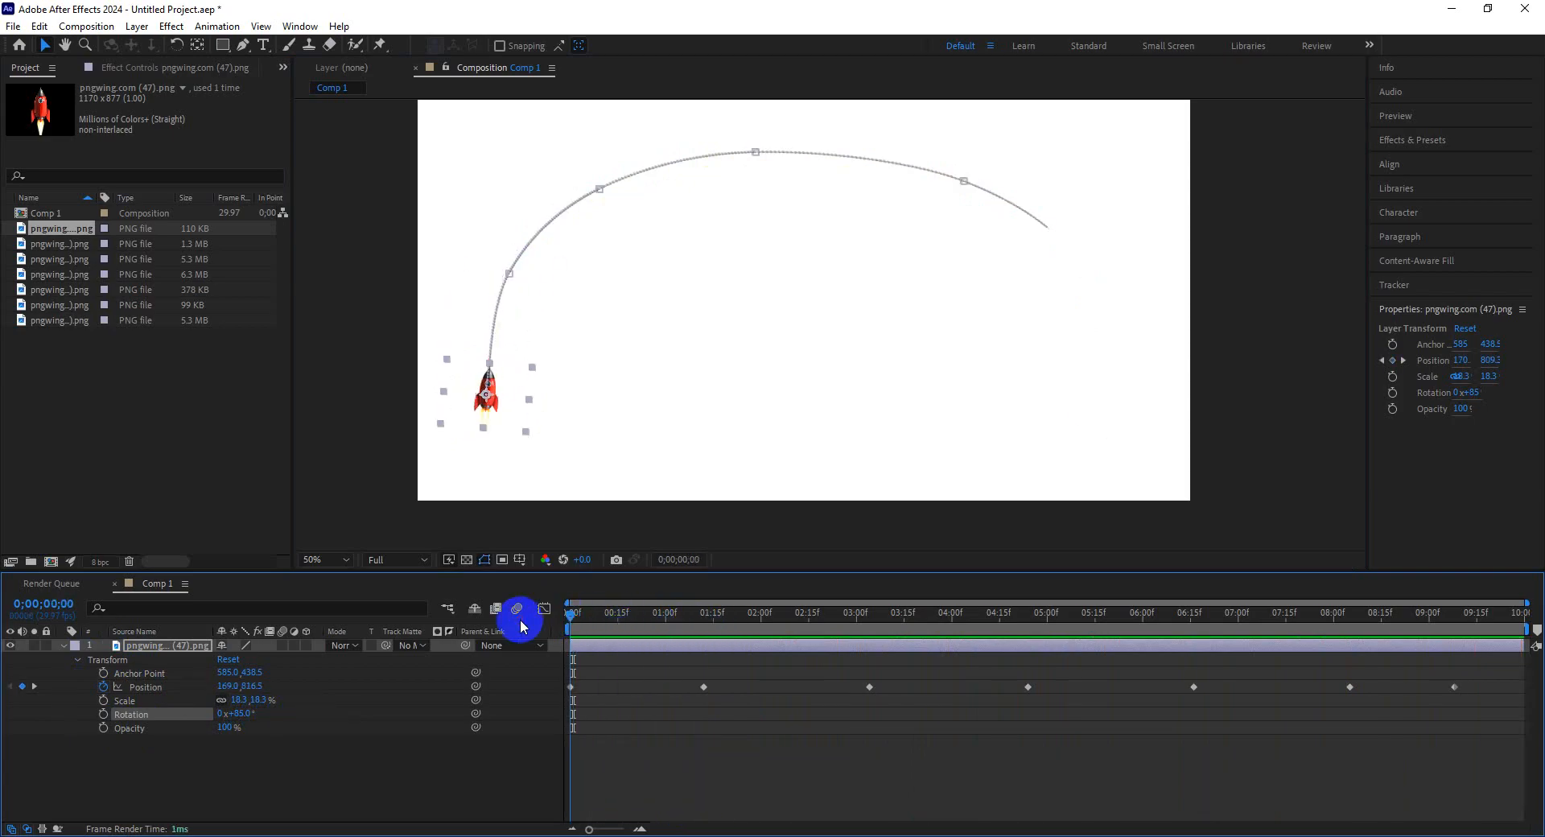
click(103, 688)
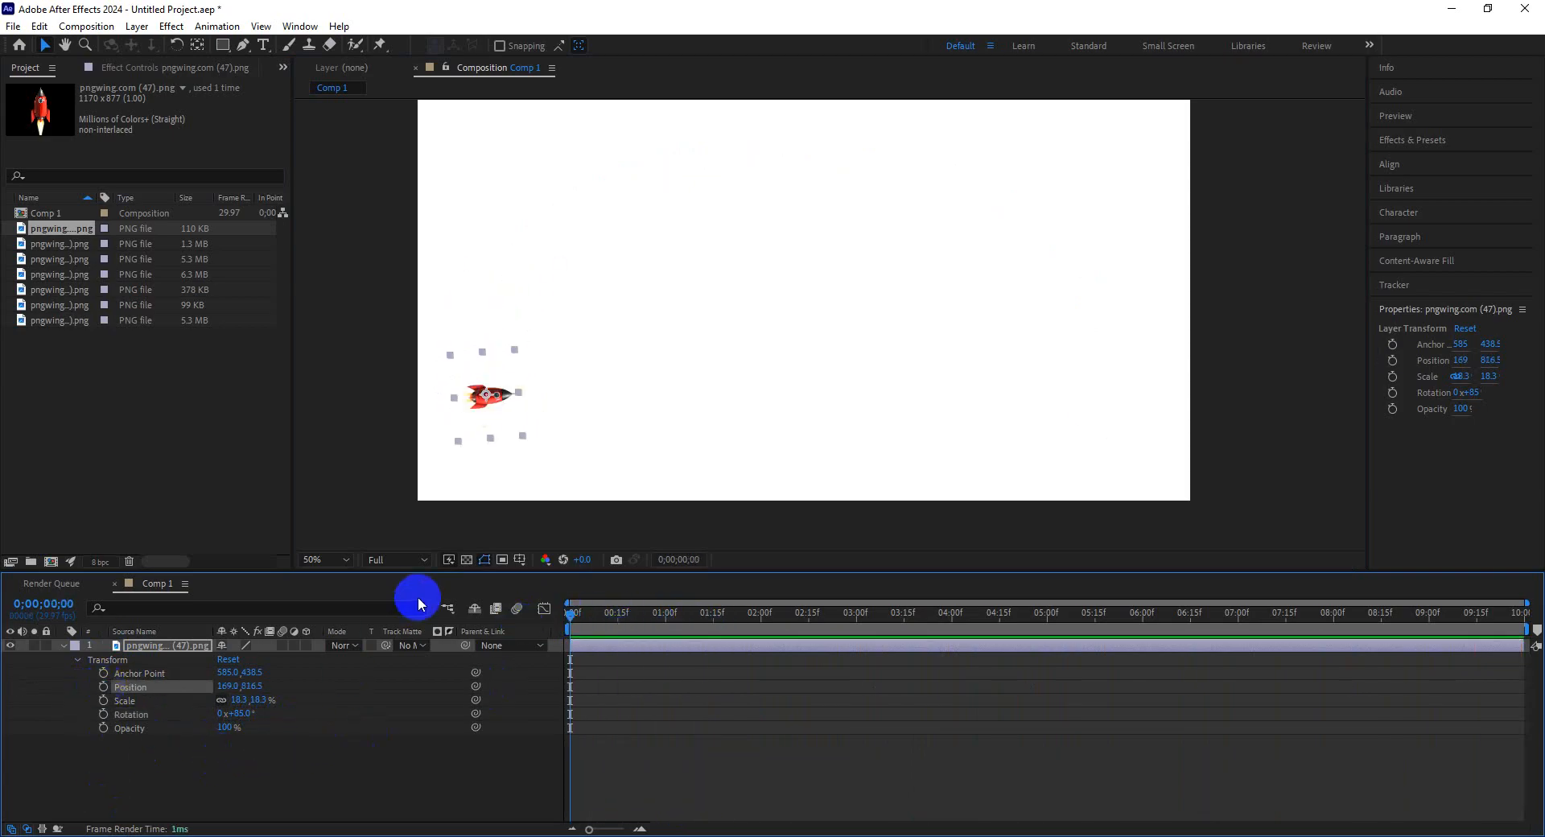
click(103, 687)
Add Position keyframes moving the rocket from the lower left up to the top of the frame.
click(634, 613)
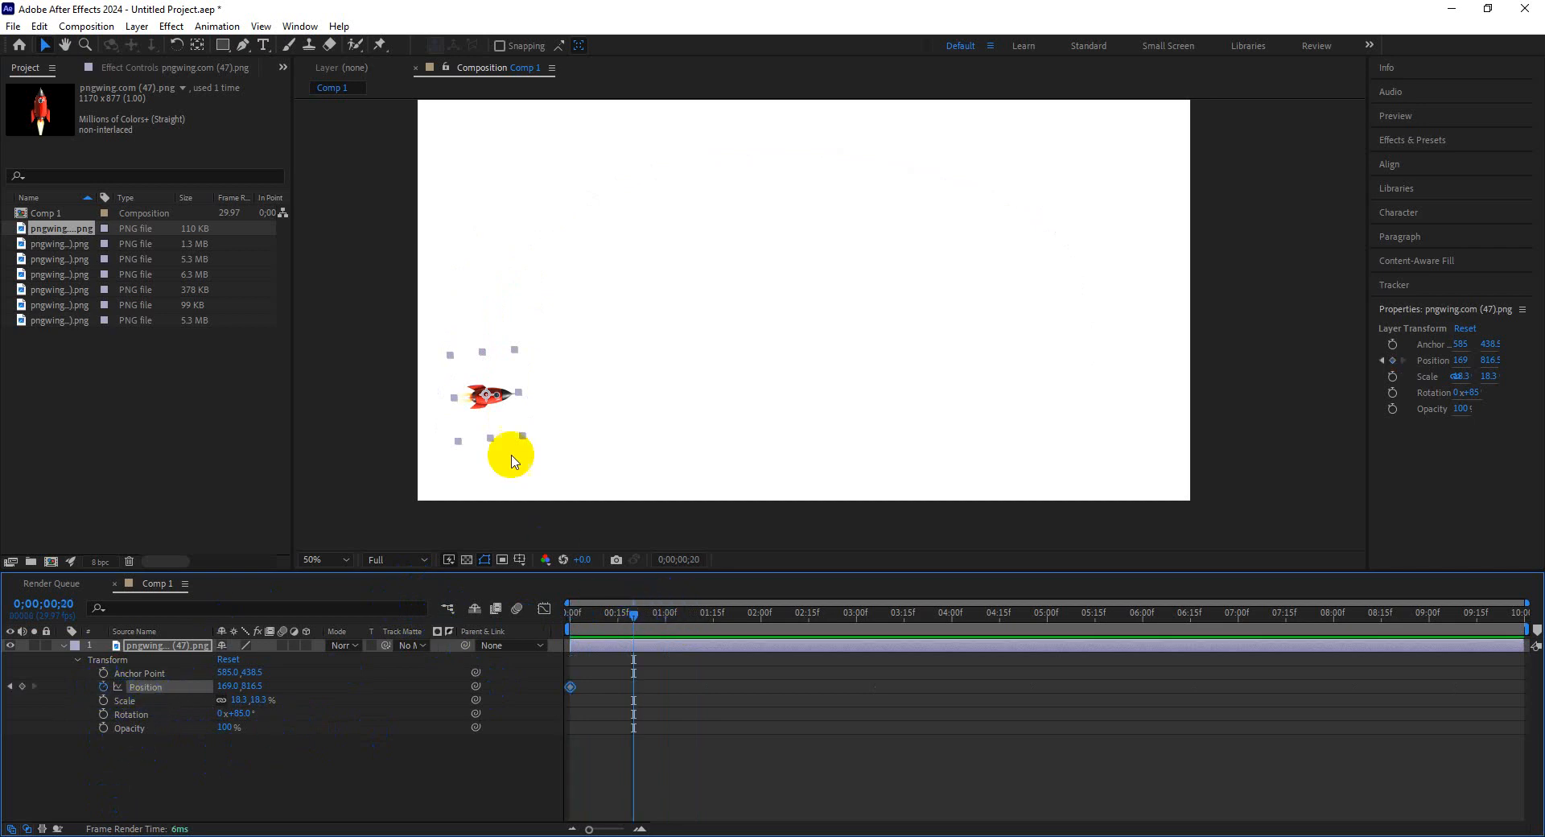
drag(492, 396, 523, 244)
drag(654, 620, 697, 621)
drag(523, 245, 685, 174)
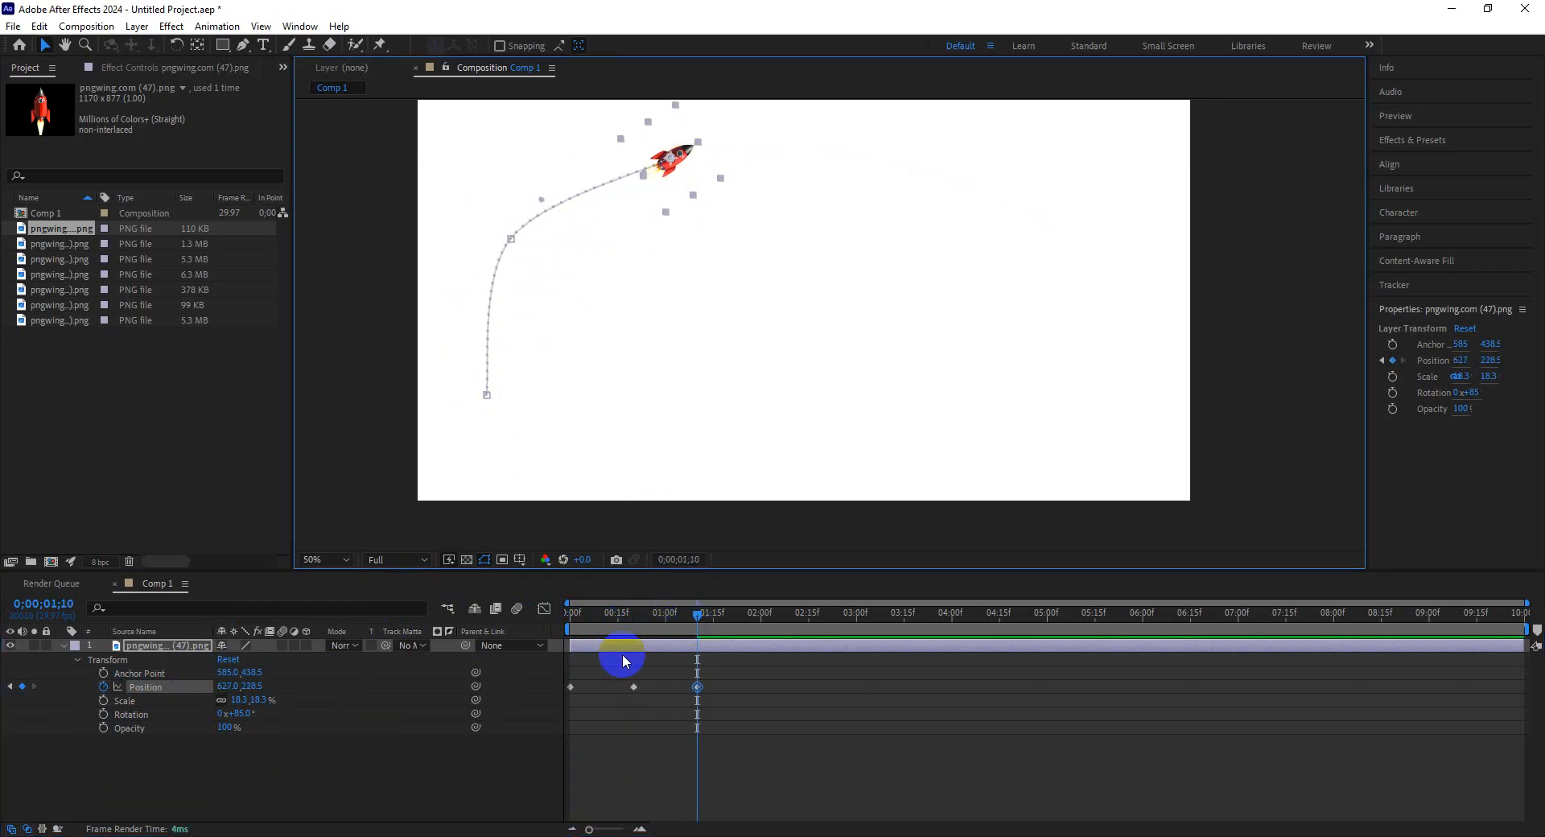
click(773, 619)
drag(770, 624, 755, 620)
drag(686, 183, 851, 165)
drag(794, 625, 822, 620)
drag(864, 158, 708, 173)
Add more Position keyframes sending the rocket around a large loop across the frame.
click(884, 622)
click(946, 615)
click(1003, 618)
click(1070, 615)
click(1137, 613)
click(1213, 616)
click(1272, 616)
click(1341, 614)
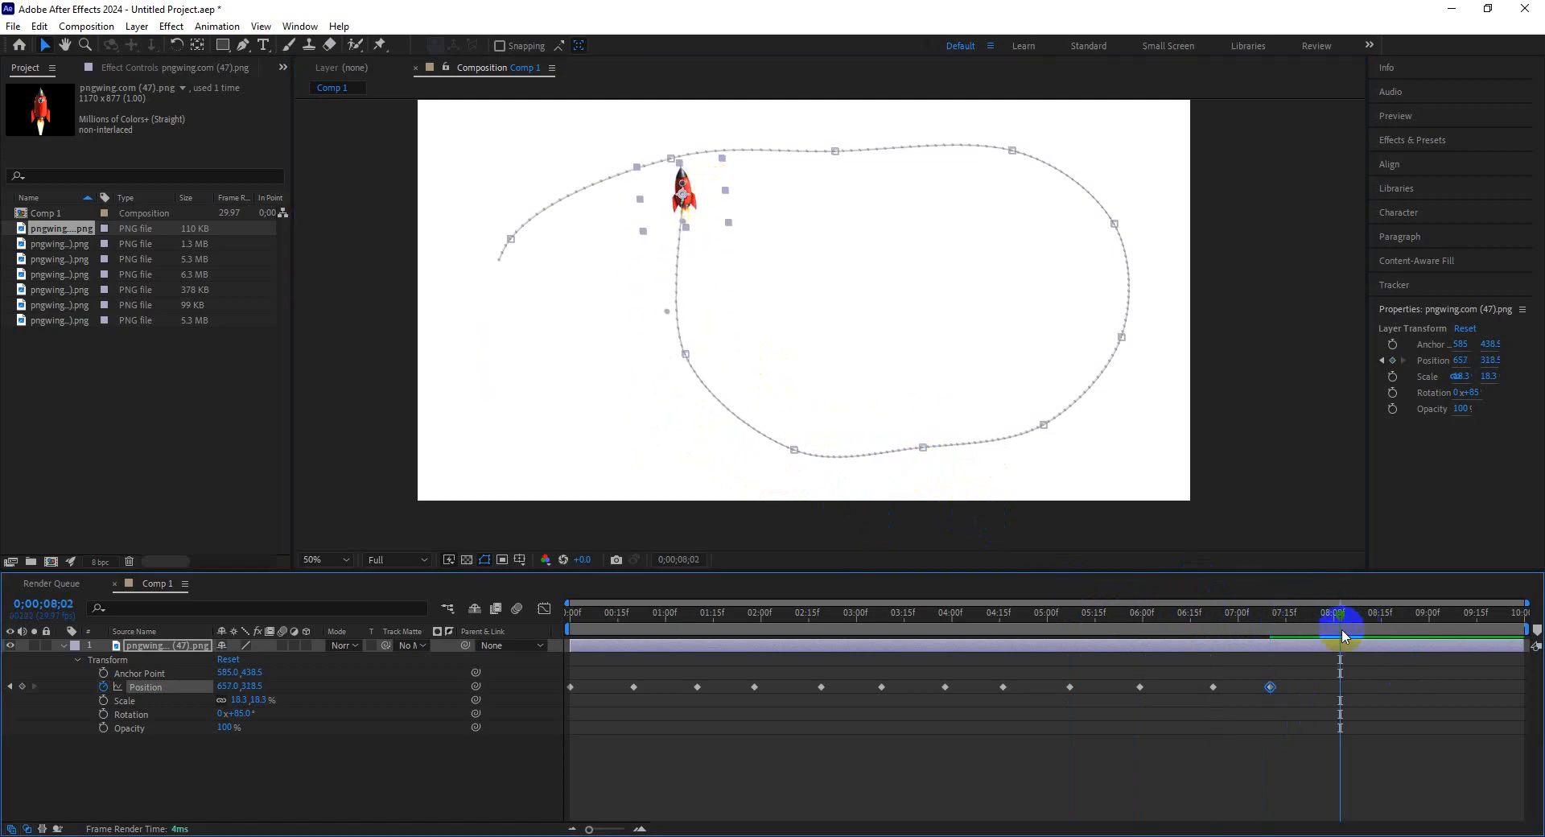
Add the final Position keyframes so the rocket exits past the right edge of the frame at the end.
drag(916, 175, 841, 179)
drag(1369, 605, 1403, 612)
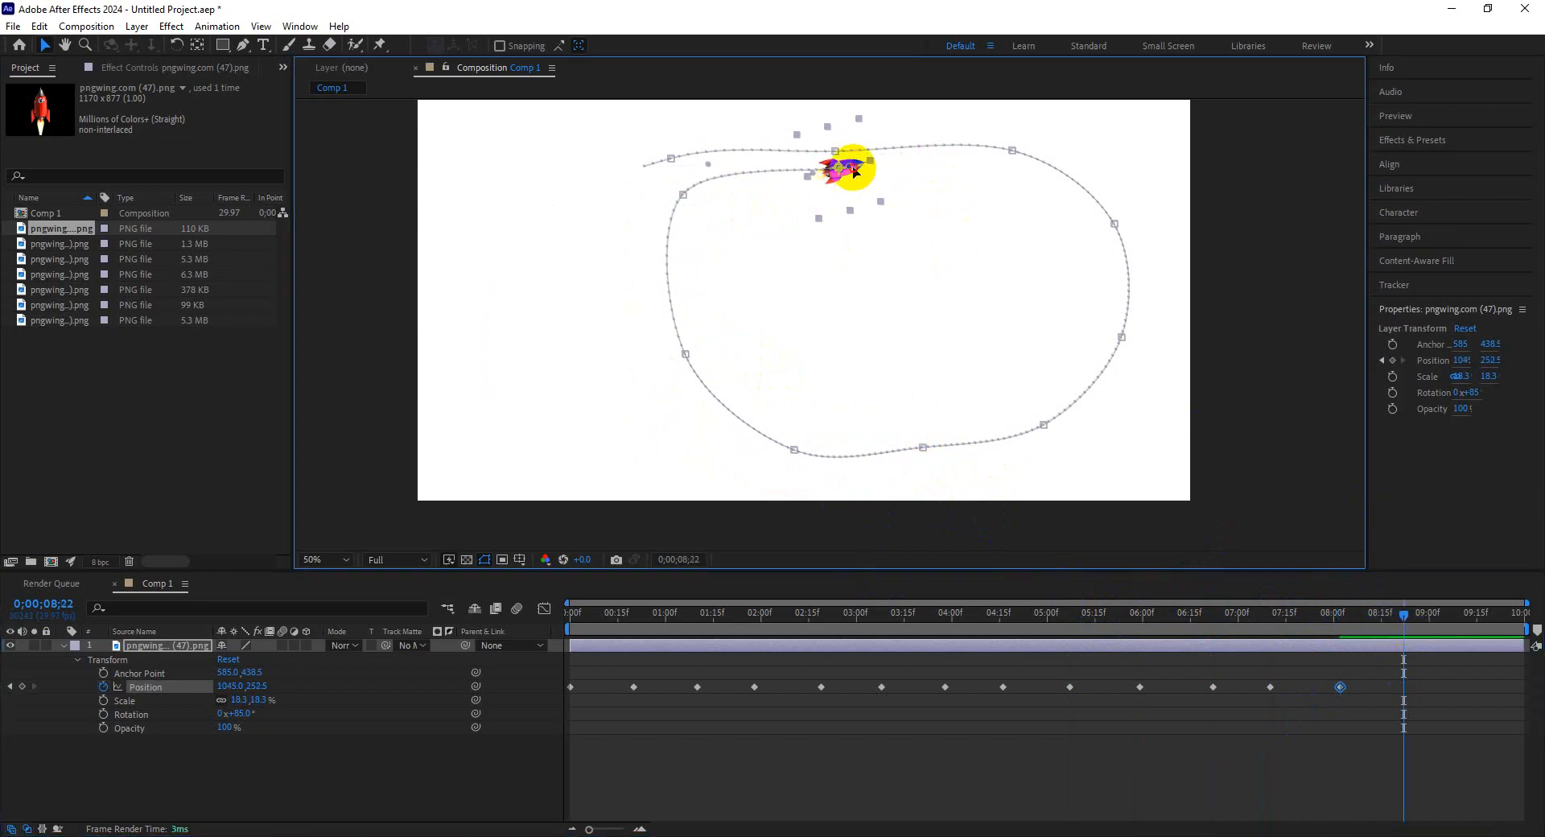
drag(845, 166, 1054, 157)
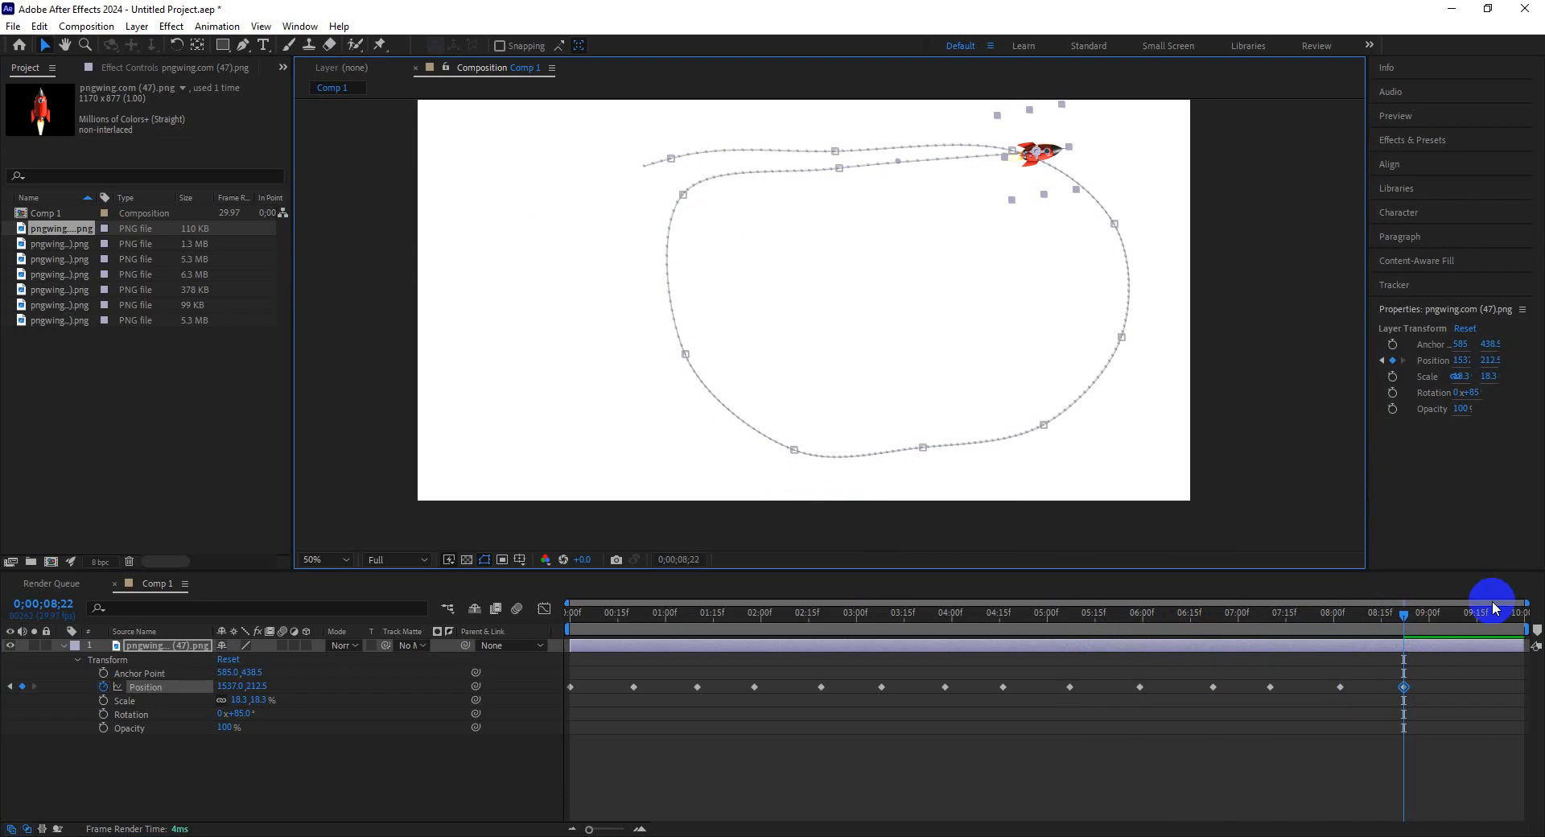
drag(1451, 608, 1467, 611)
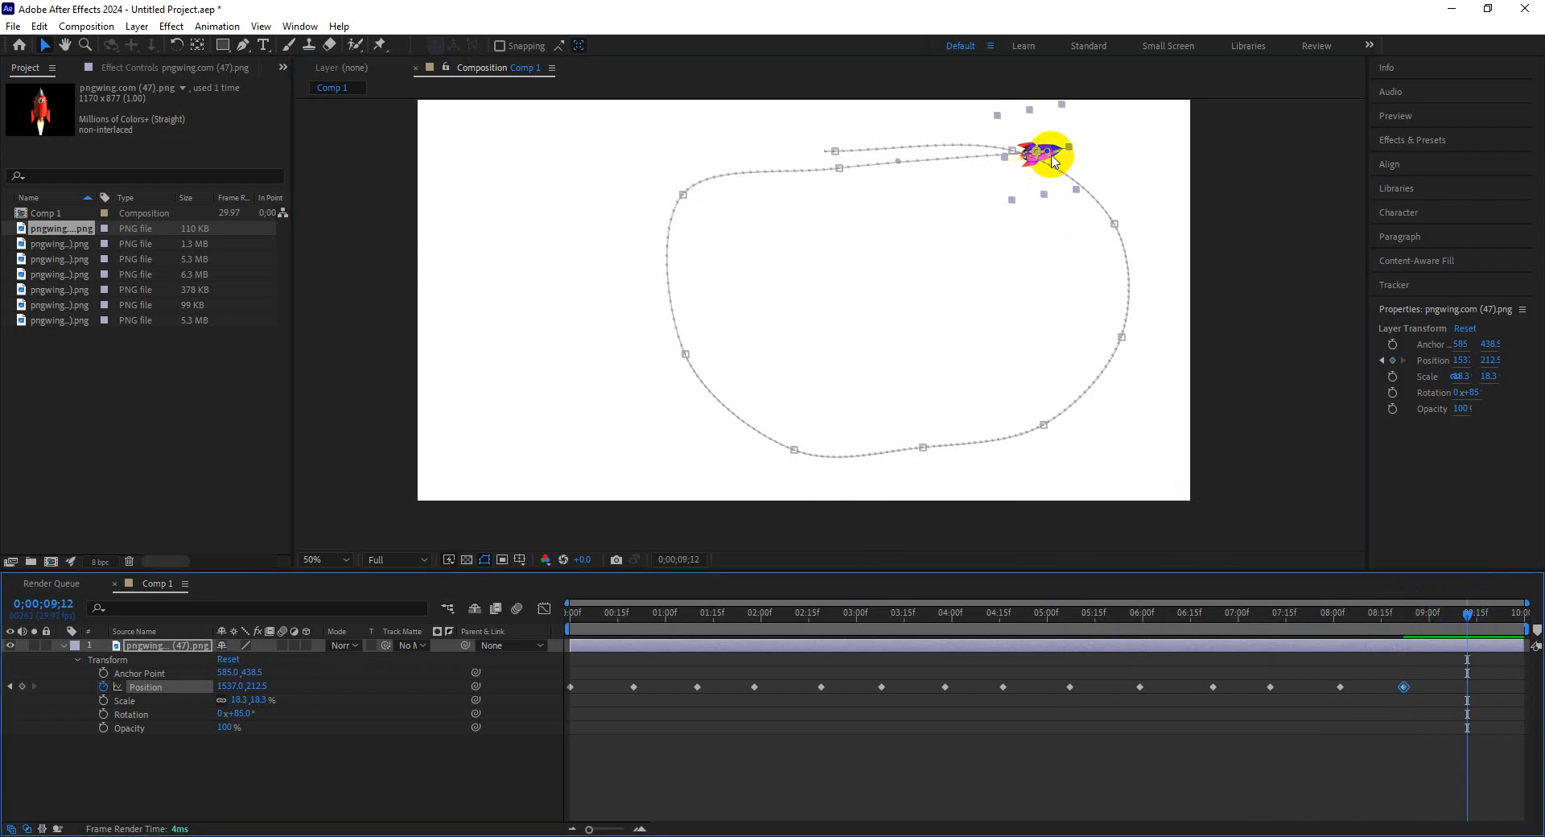
drag(1044, 157, 1244, 175)
click(1516, 621)
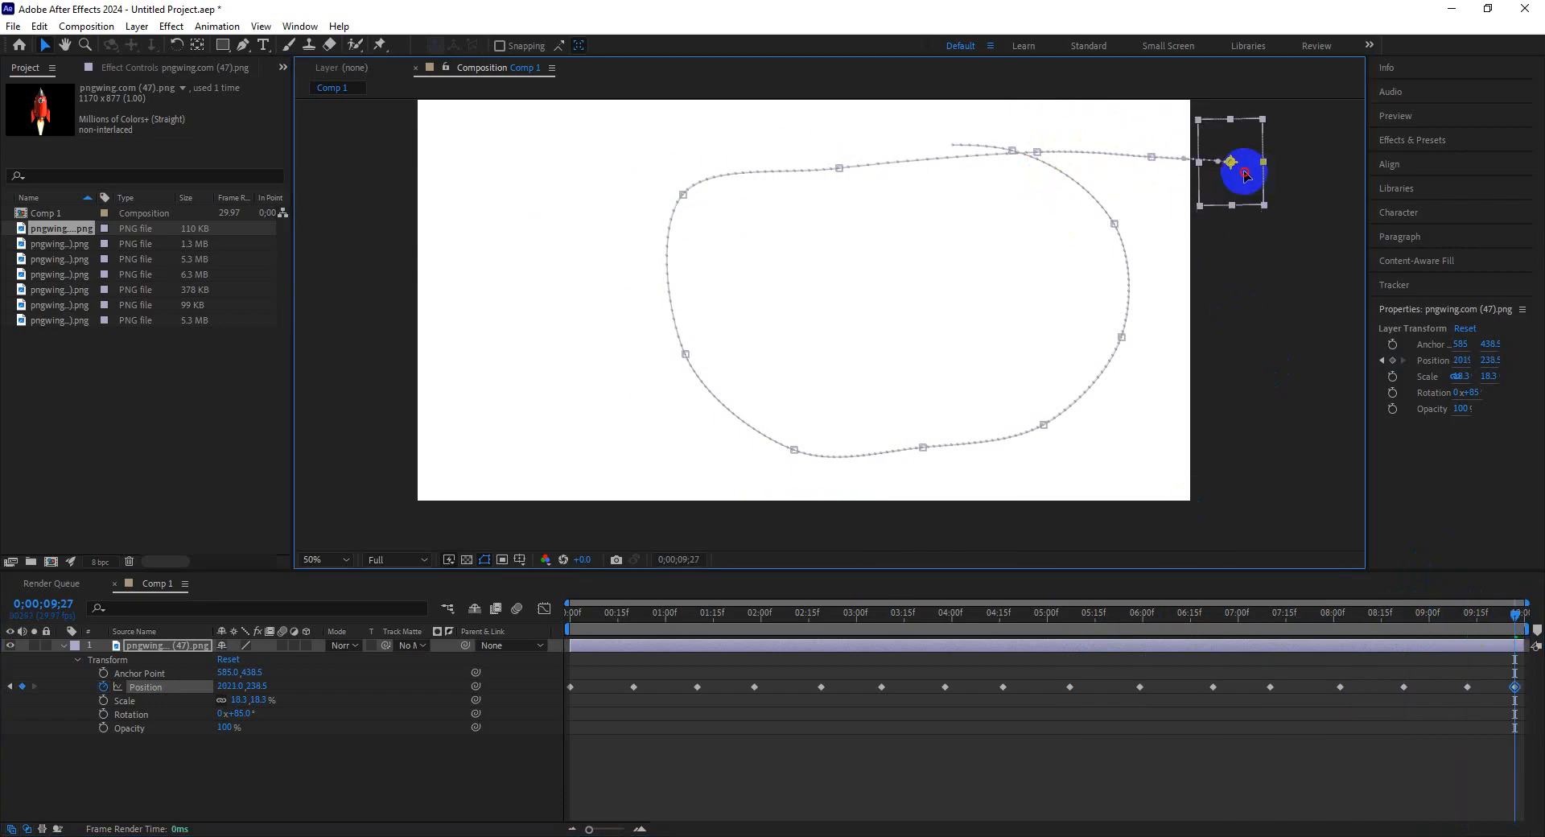
Reapply Auto-Orient Along Path to the rocket layer from the first frame.
drag(1160, 620, 488, 419)
right_click(488, 418)
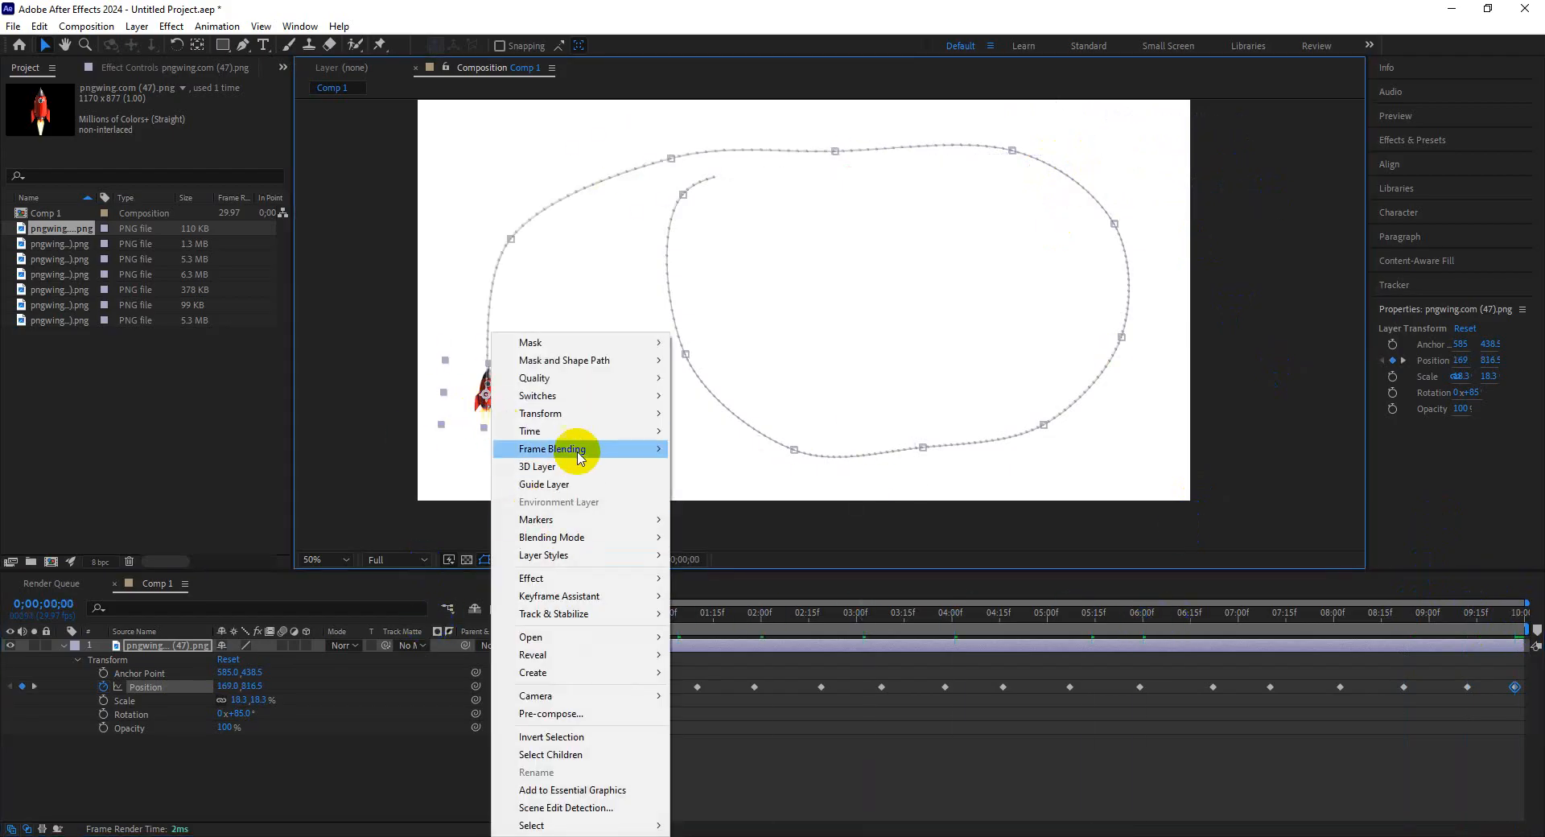
mouse_move(590, 416)
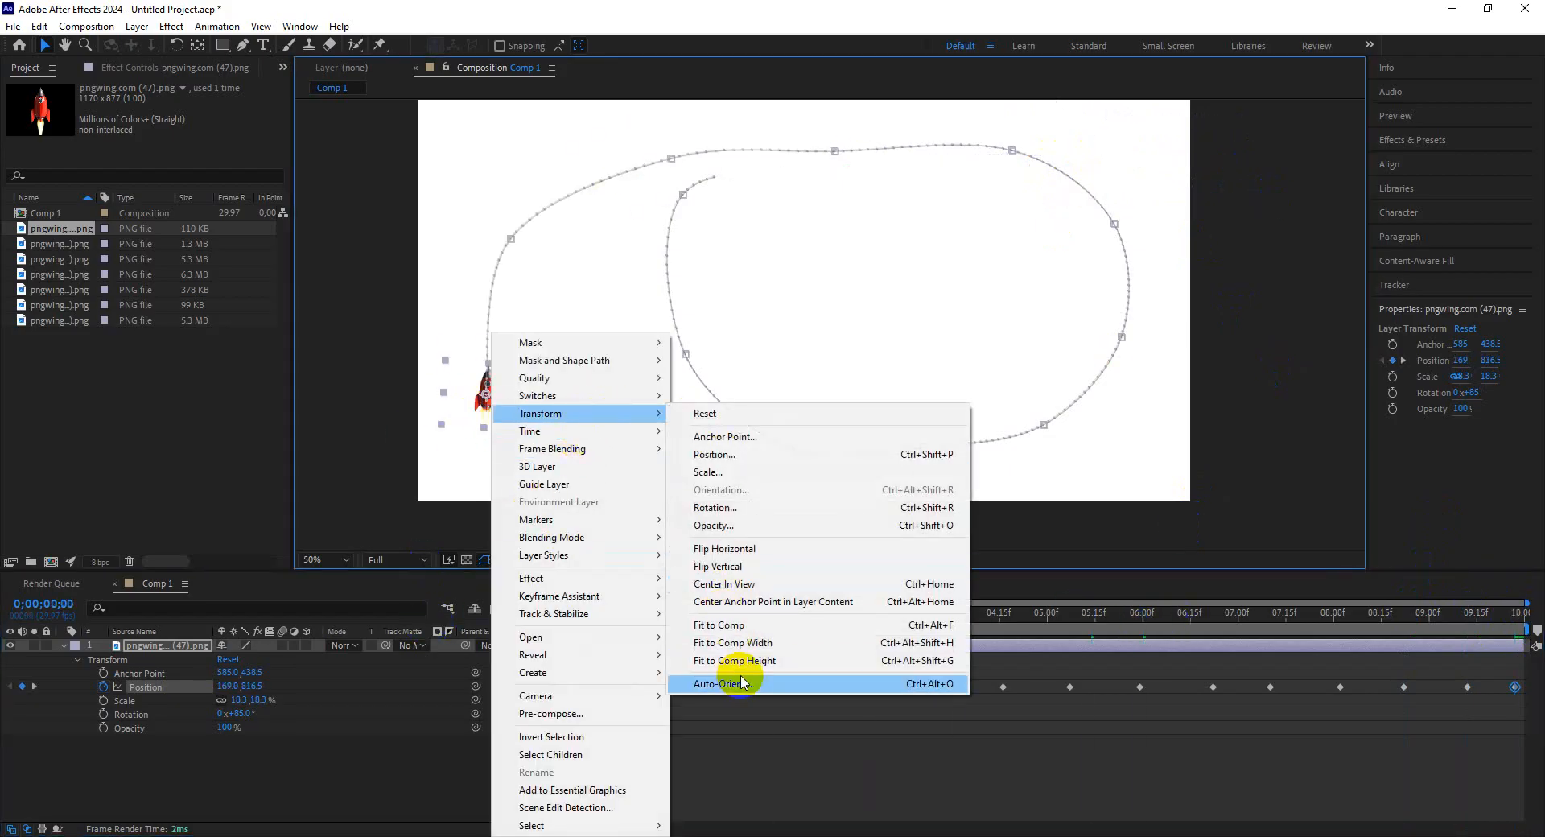
click(708, 683)
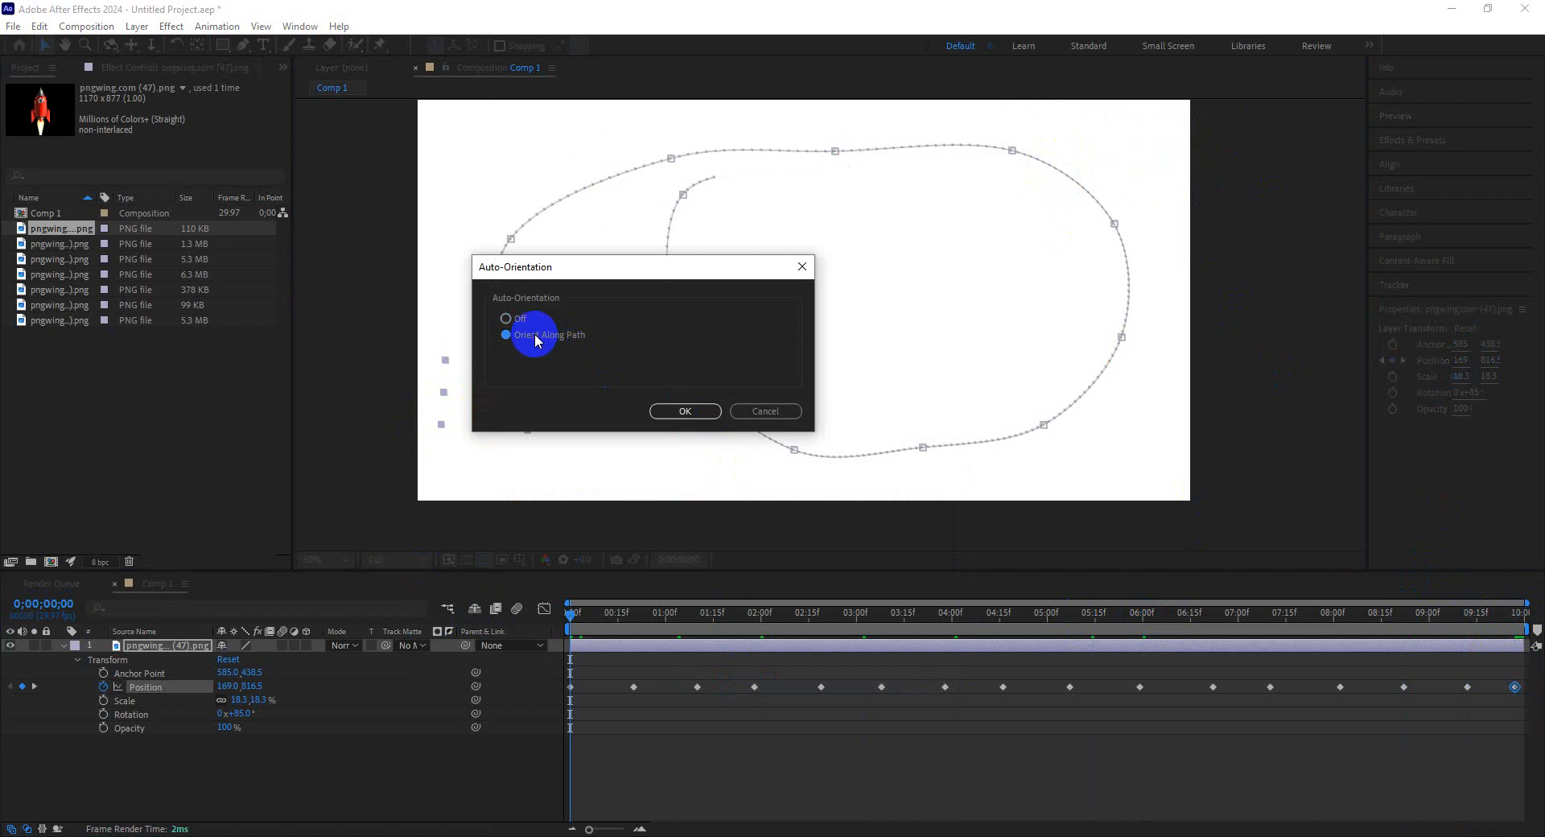
click(684, 410)
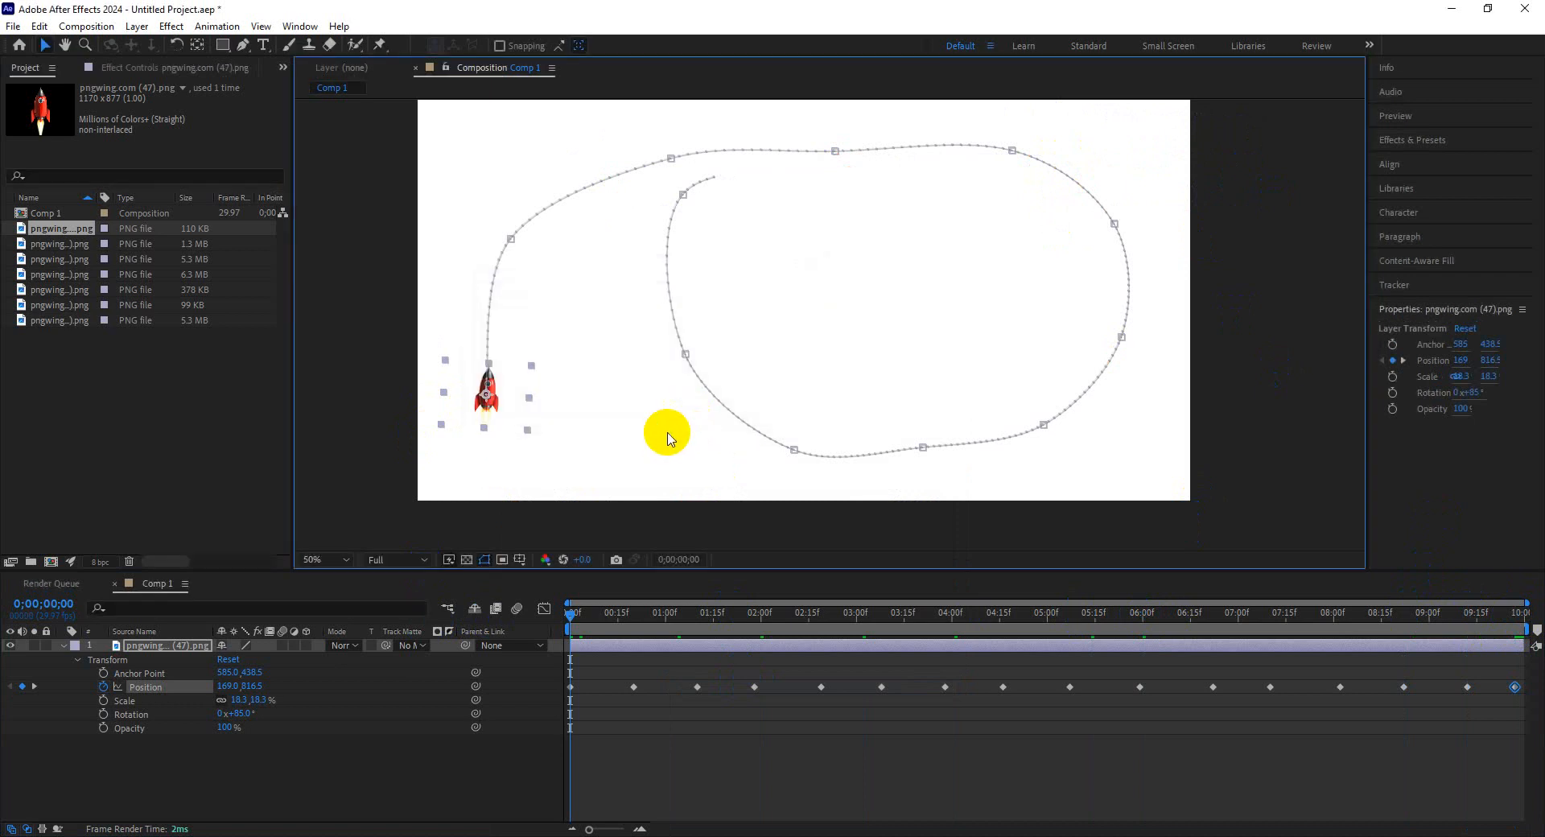
Set the rocket's rotation to 83° and play the animation from the start.
click(243, 712)
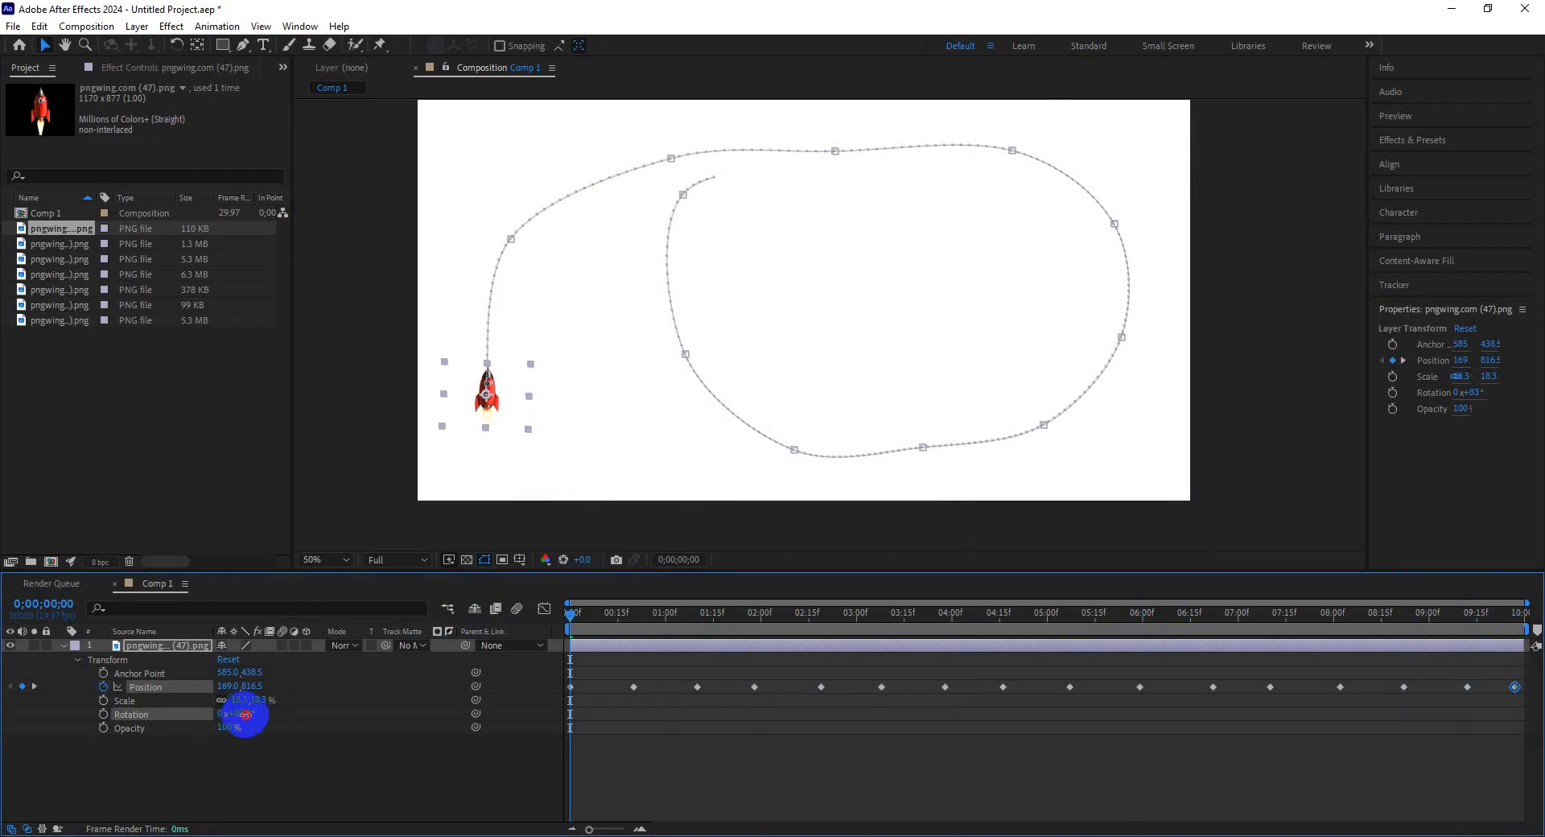
click(602, 754)
click(573, 619)
key(space)
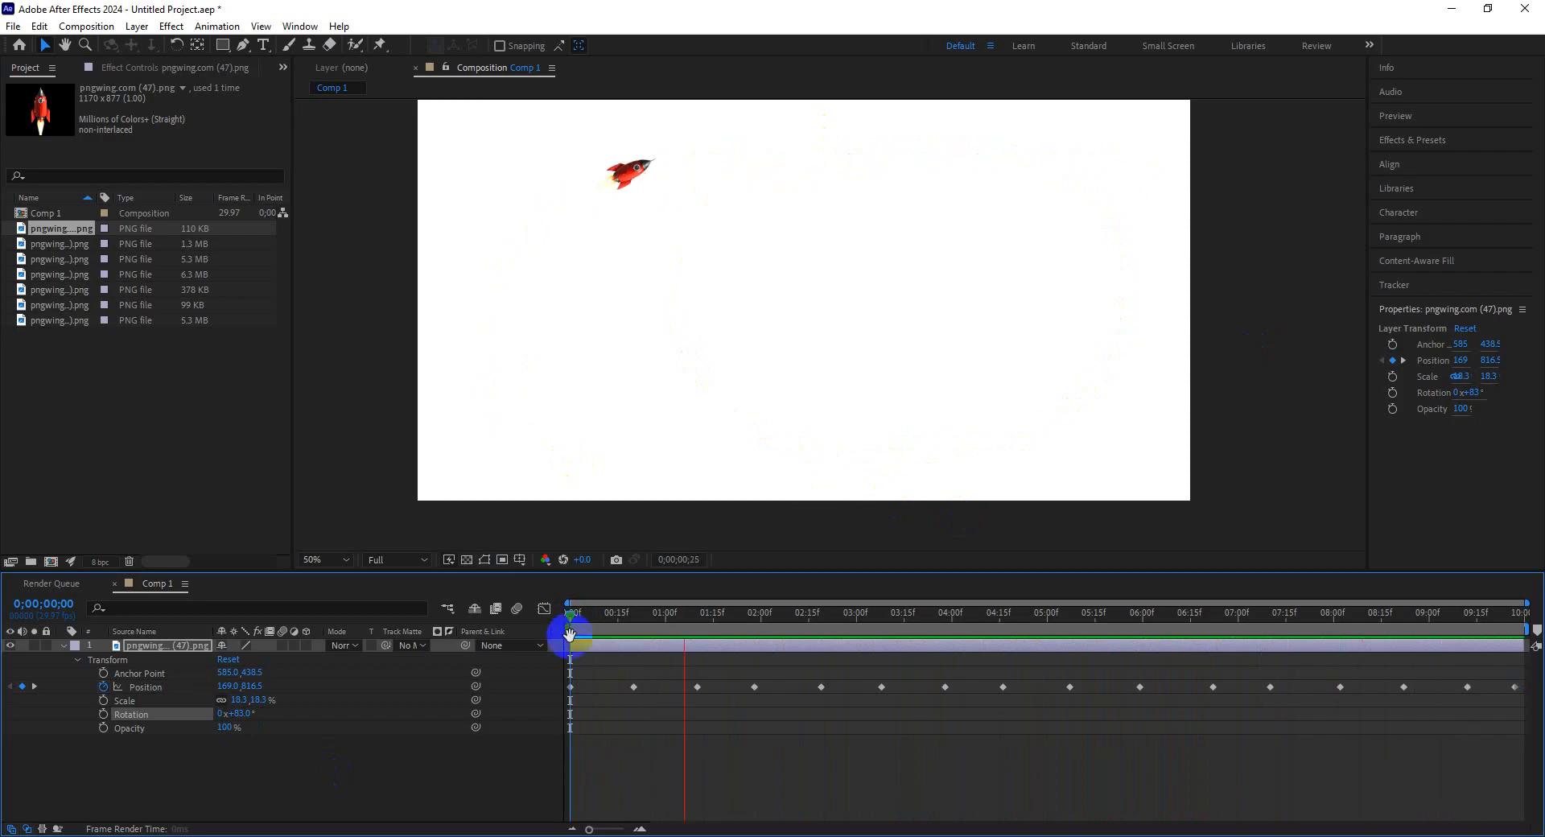
key(space)
Check the Google Meet class window and return to After Effects.
mouse_move(376, 836)
click(303, 809)
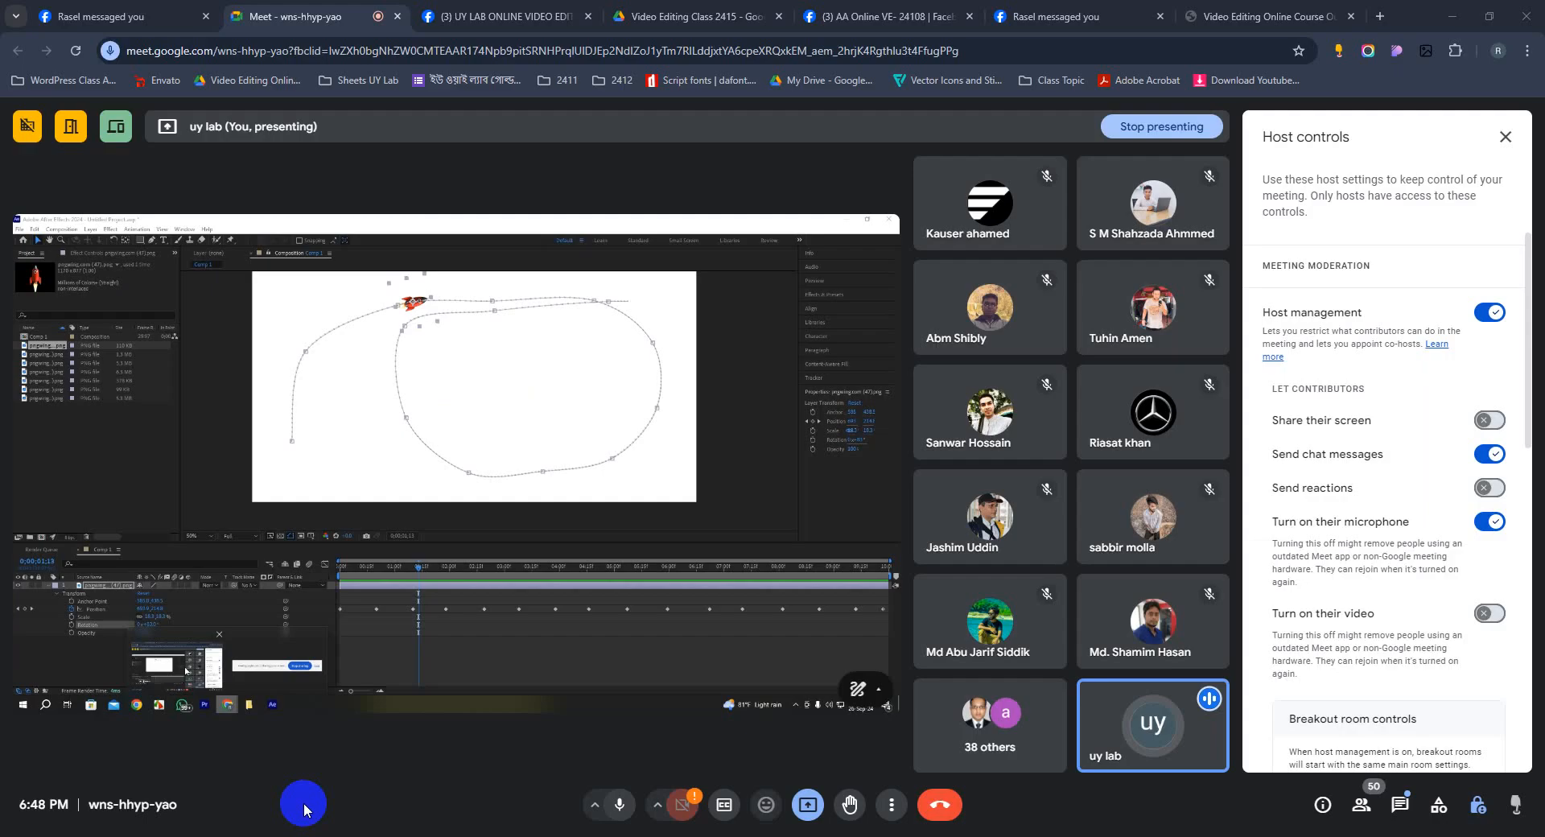
click(618, 809)
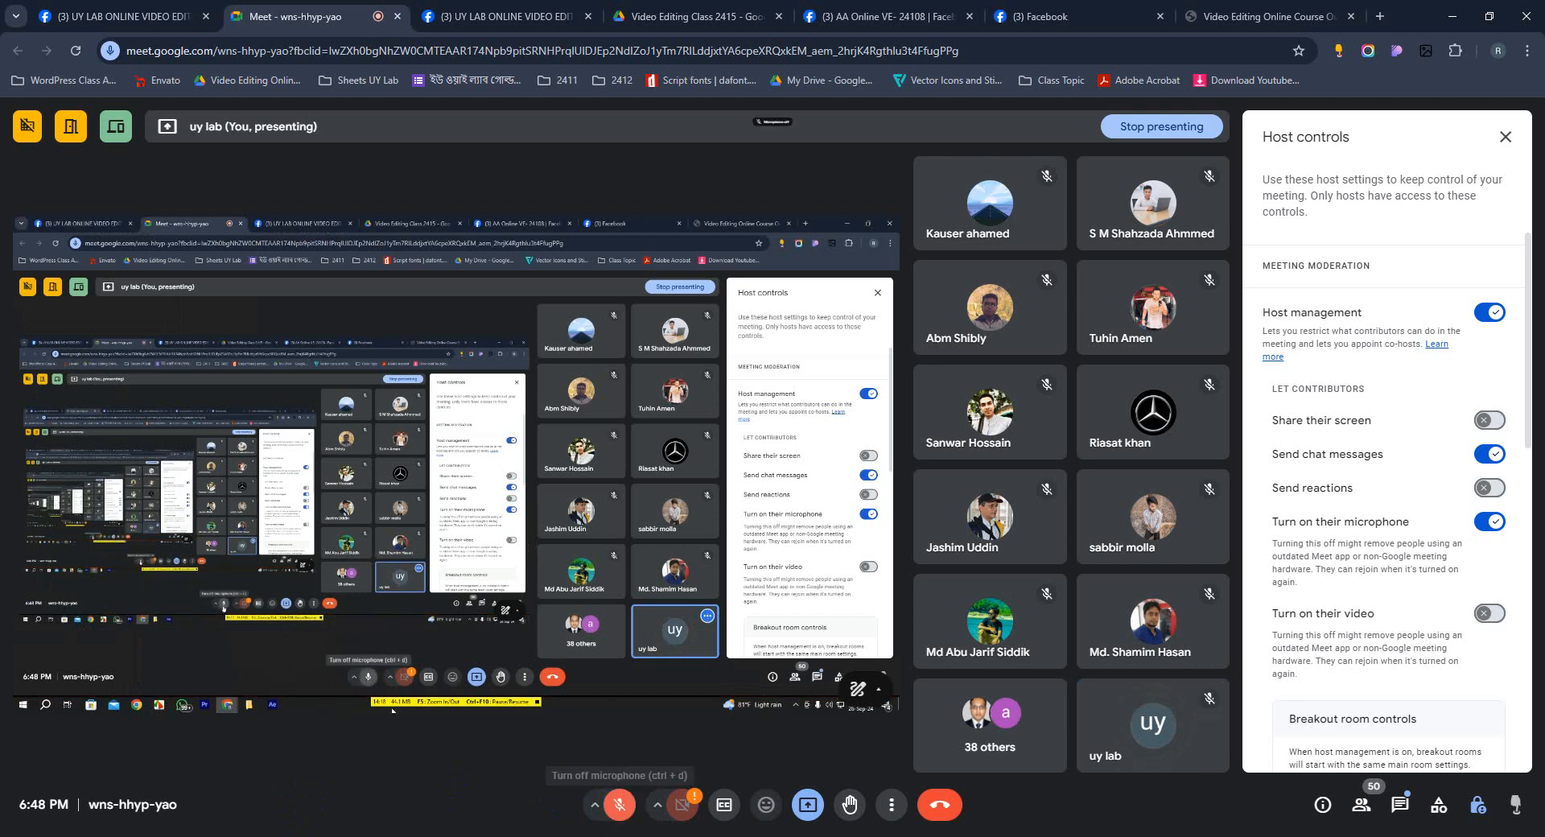
click(327, 824)
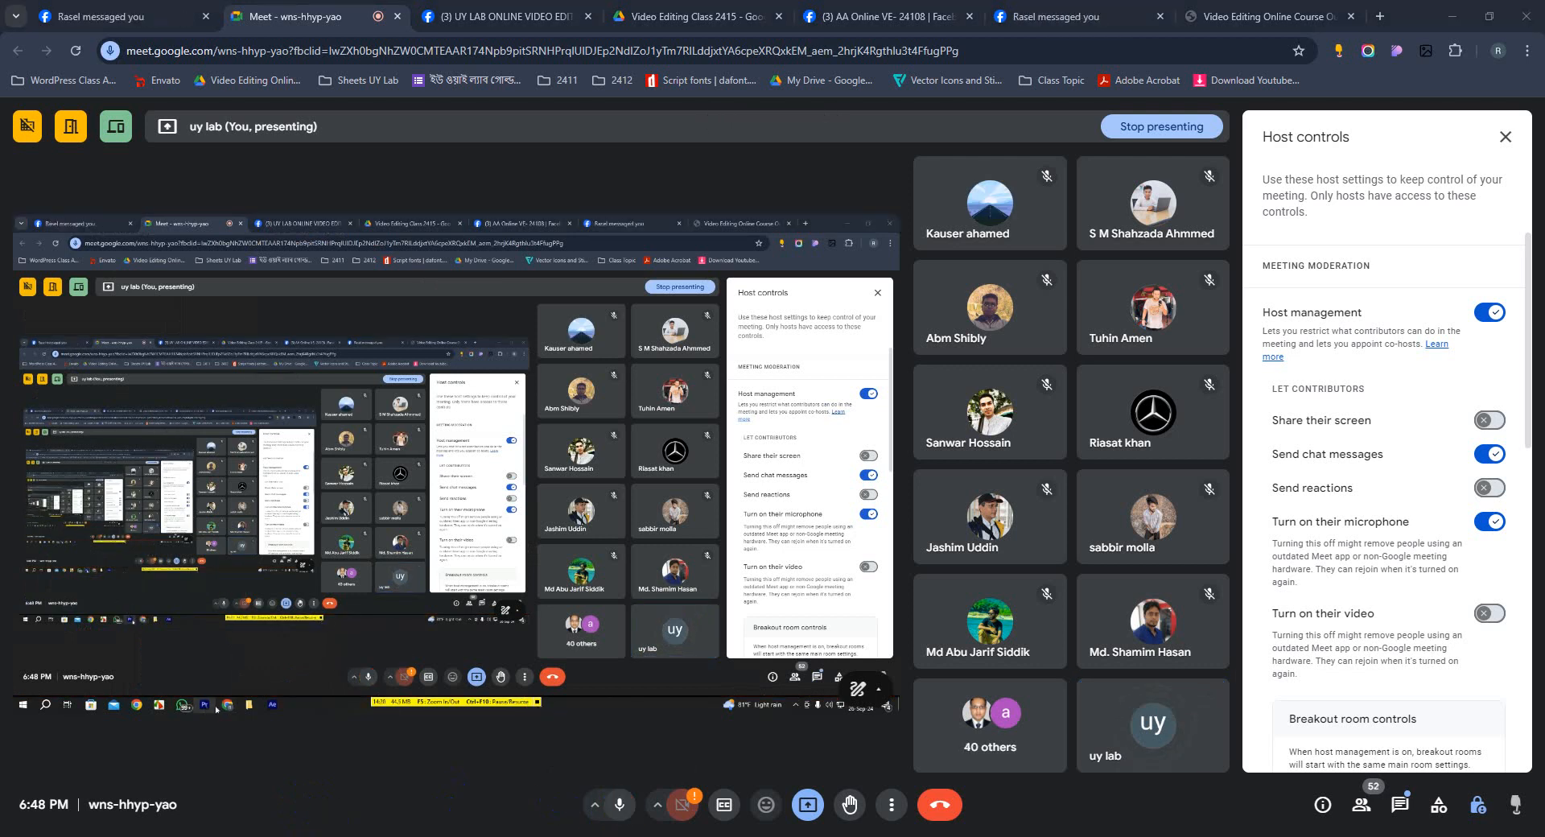
click(452, 836)
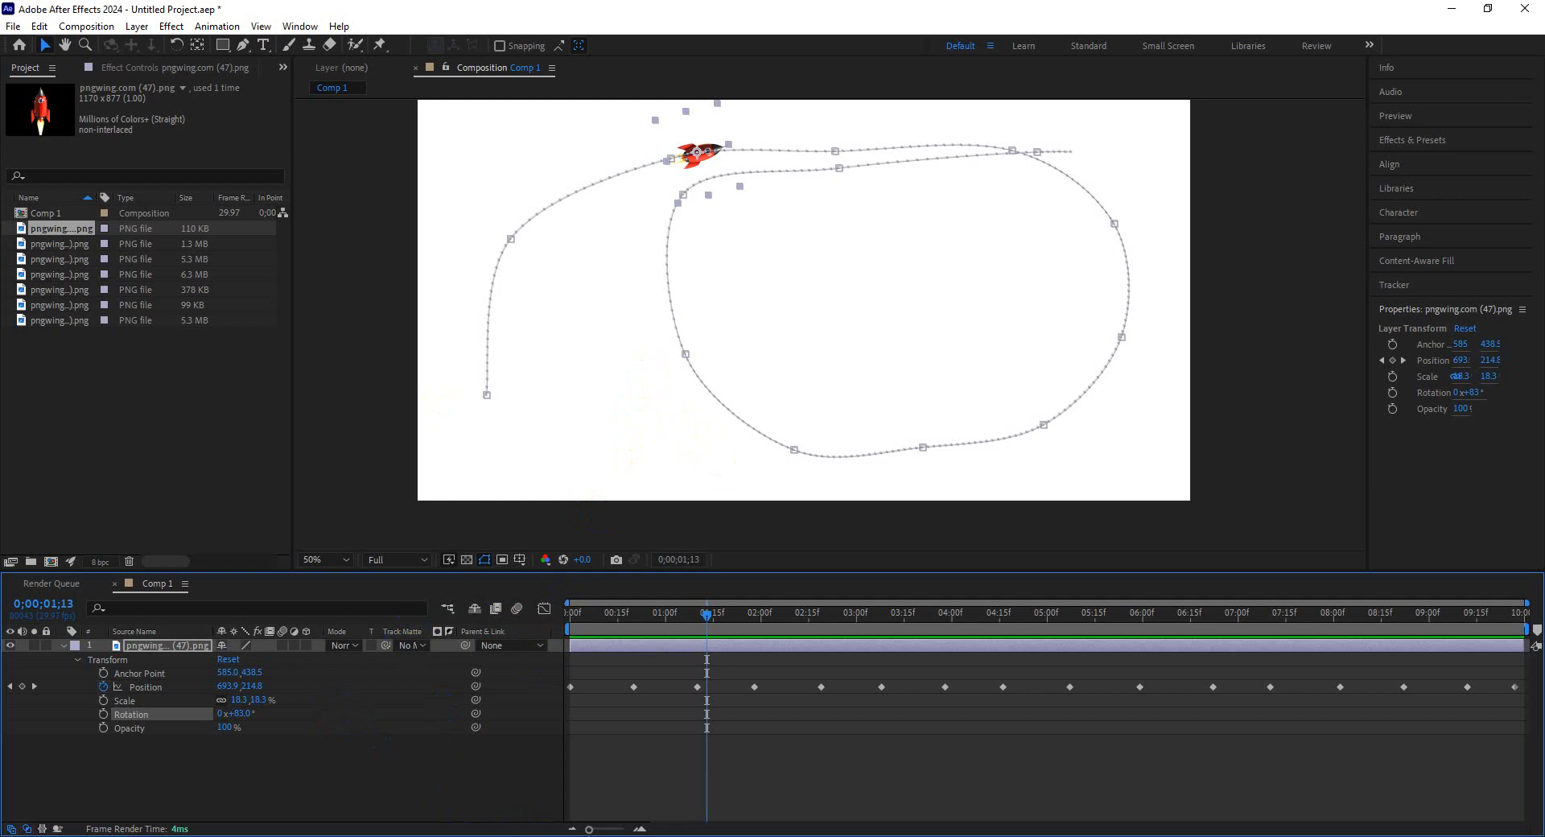
mouse_move(365, 823)
click(298, 788)
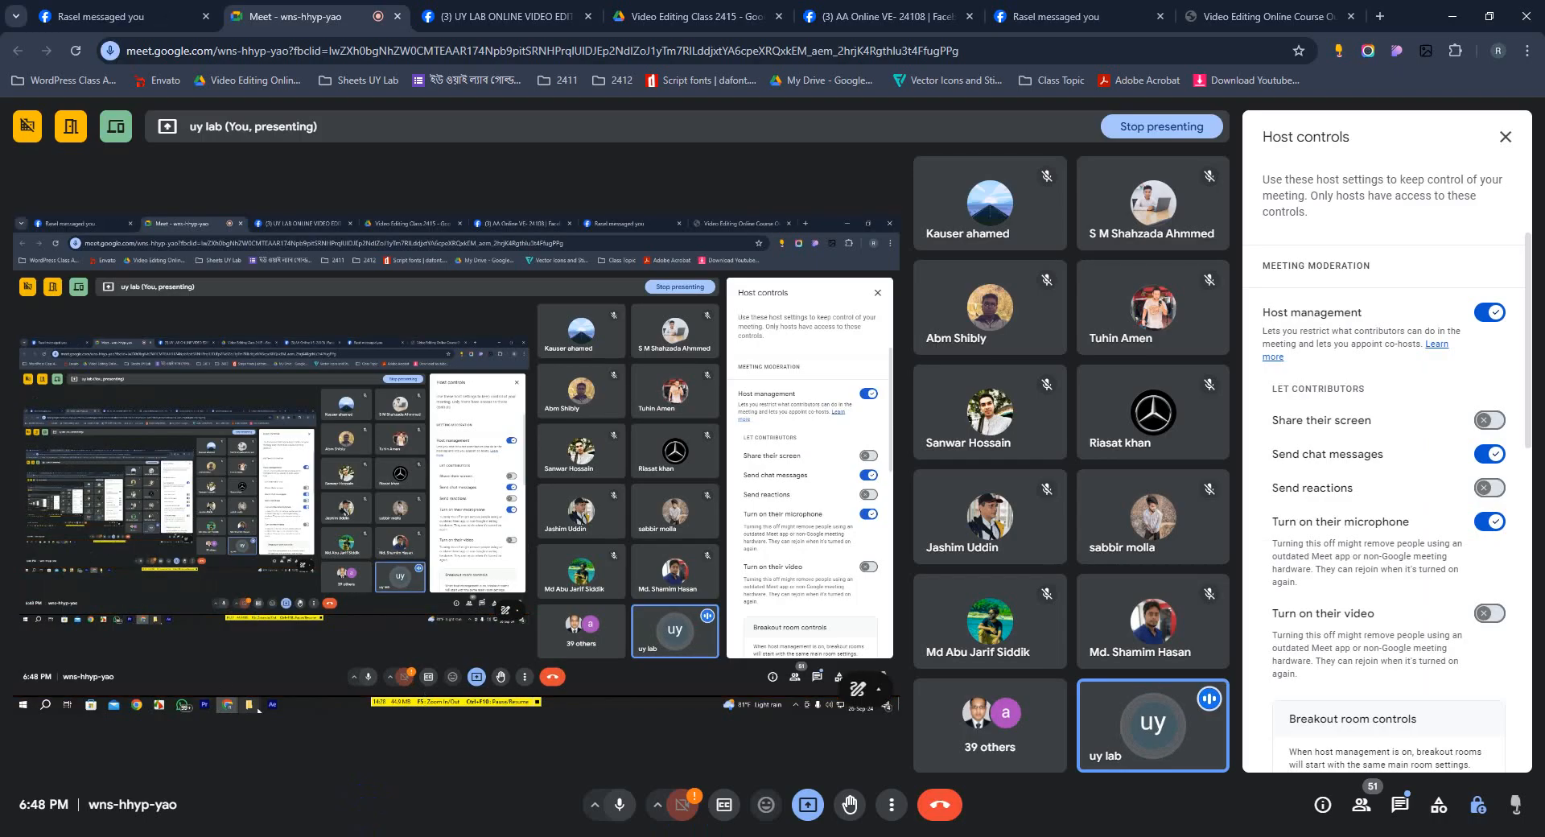
click(452, 835)
Delete all of the rocket's keyframes and then remove the rocket layer from the composition.
click(242, 748)
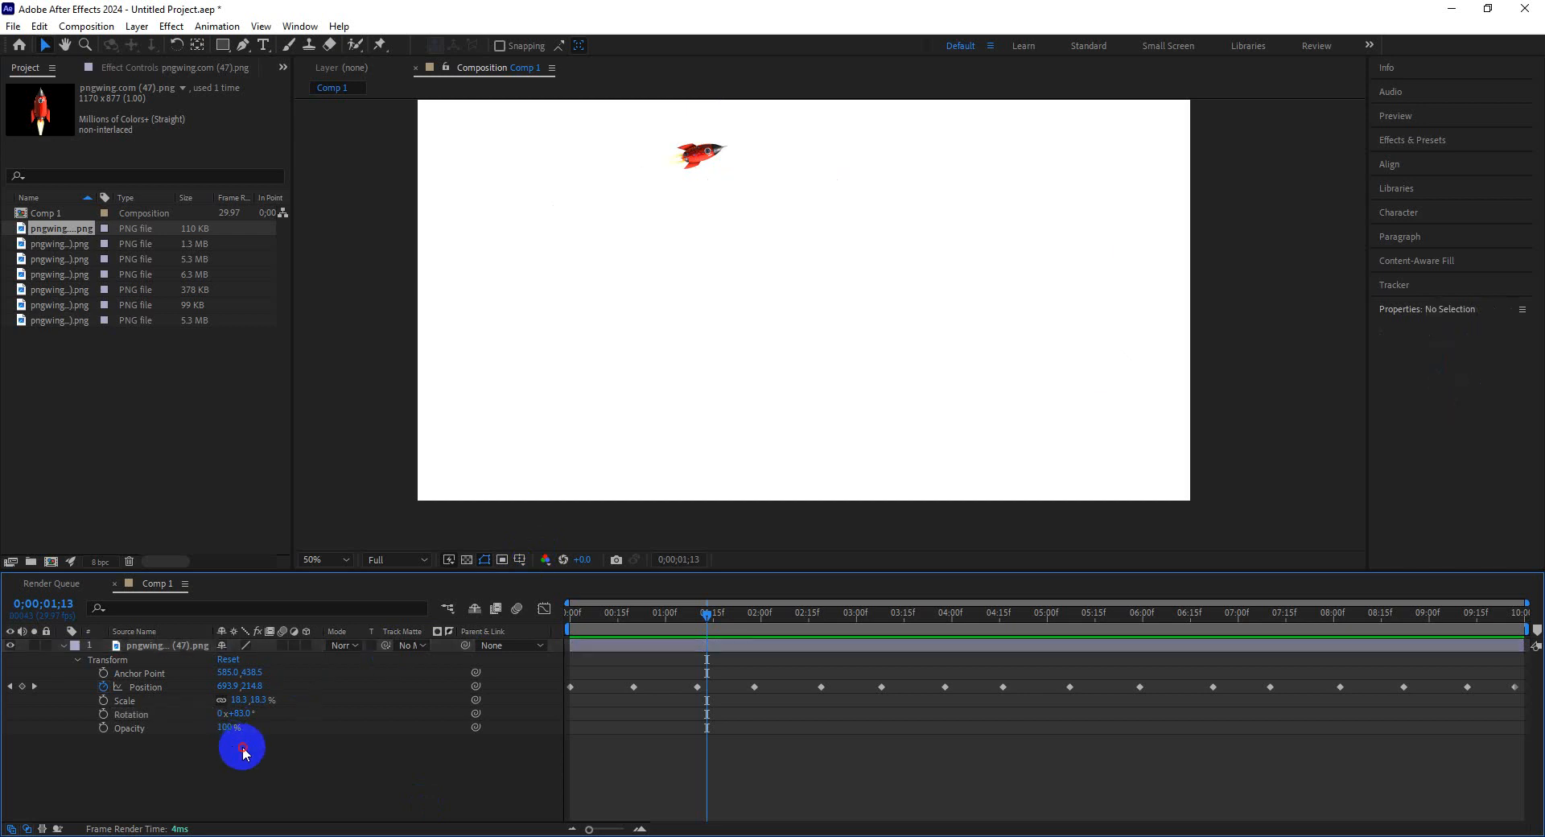
drag(242, 748, 179, 652)
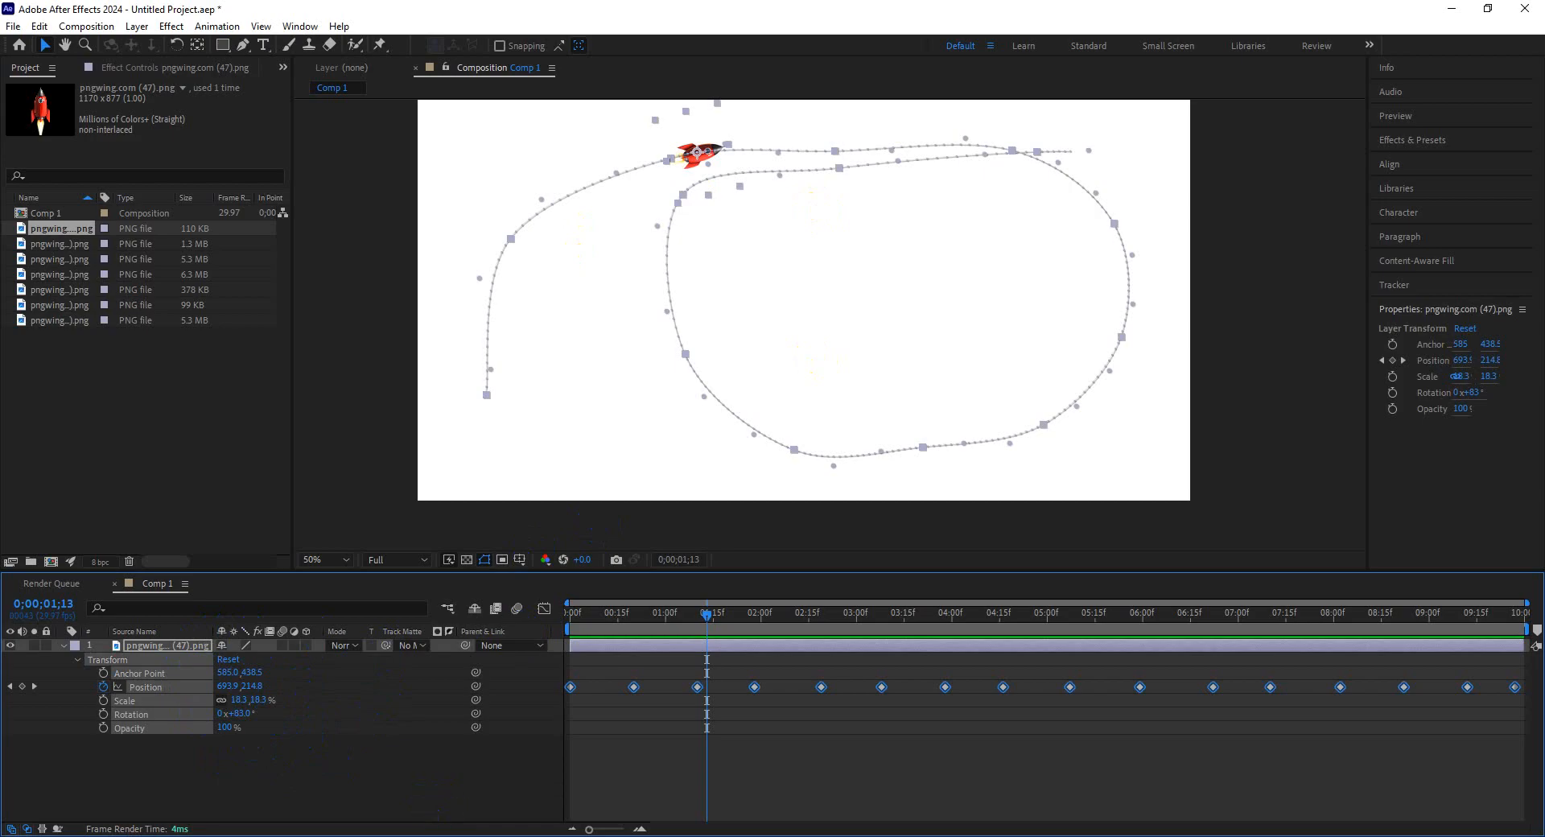
click(372, 836)
click(325, 808)
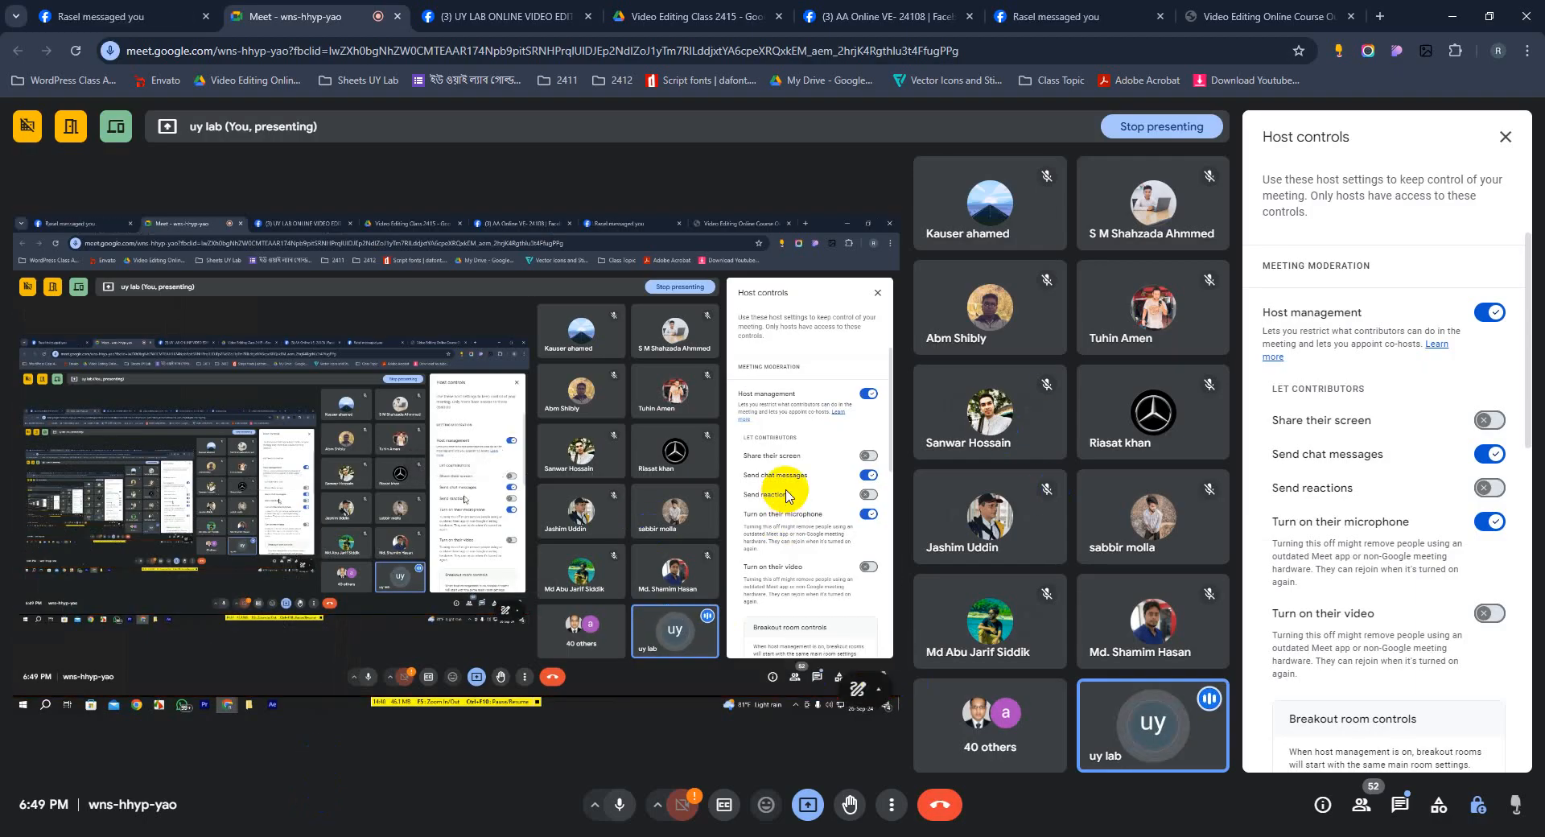
click(1451, 16)
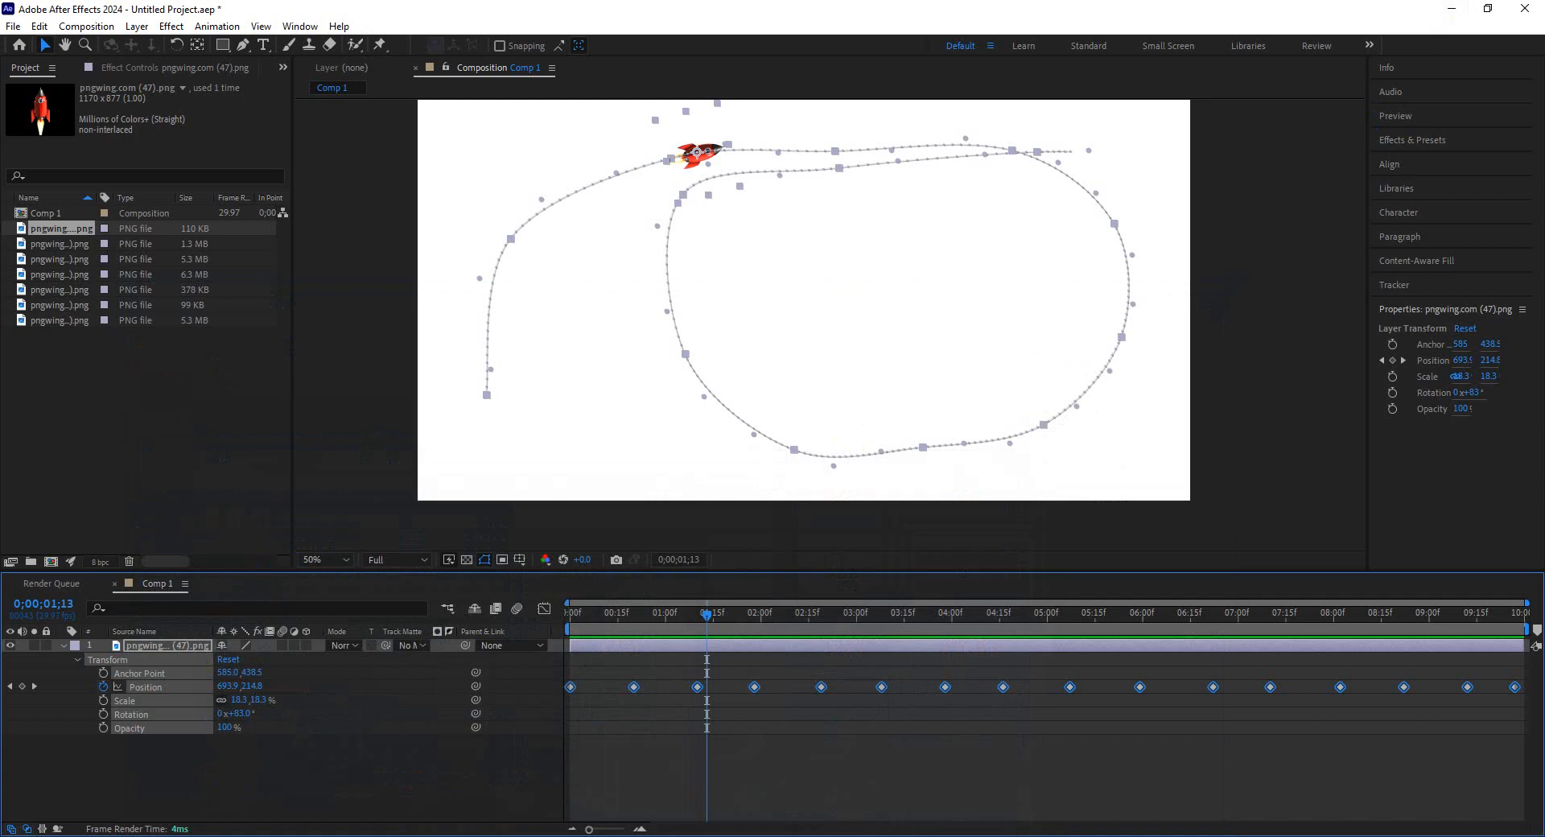
key(Delete)
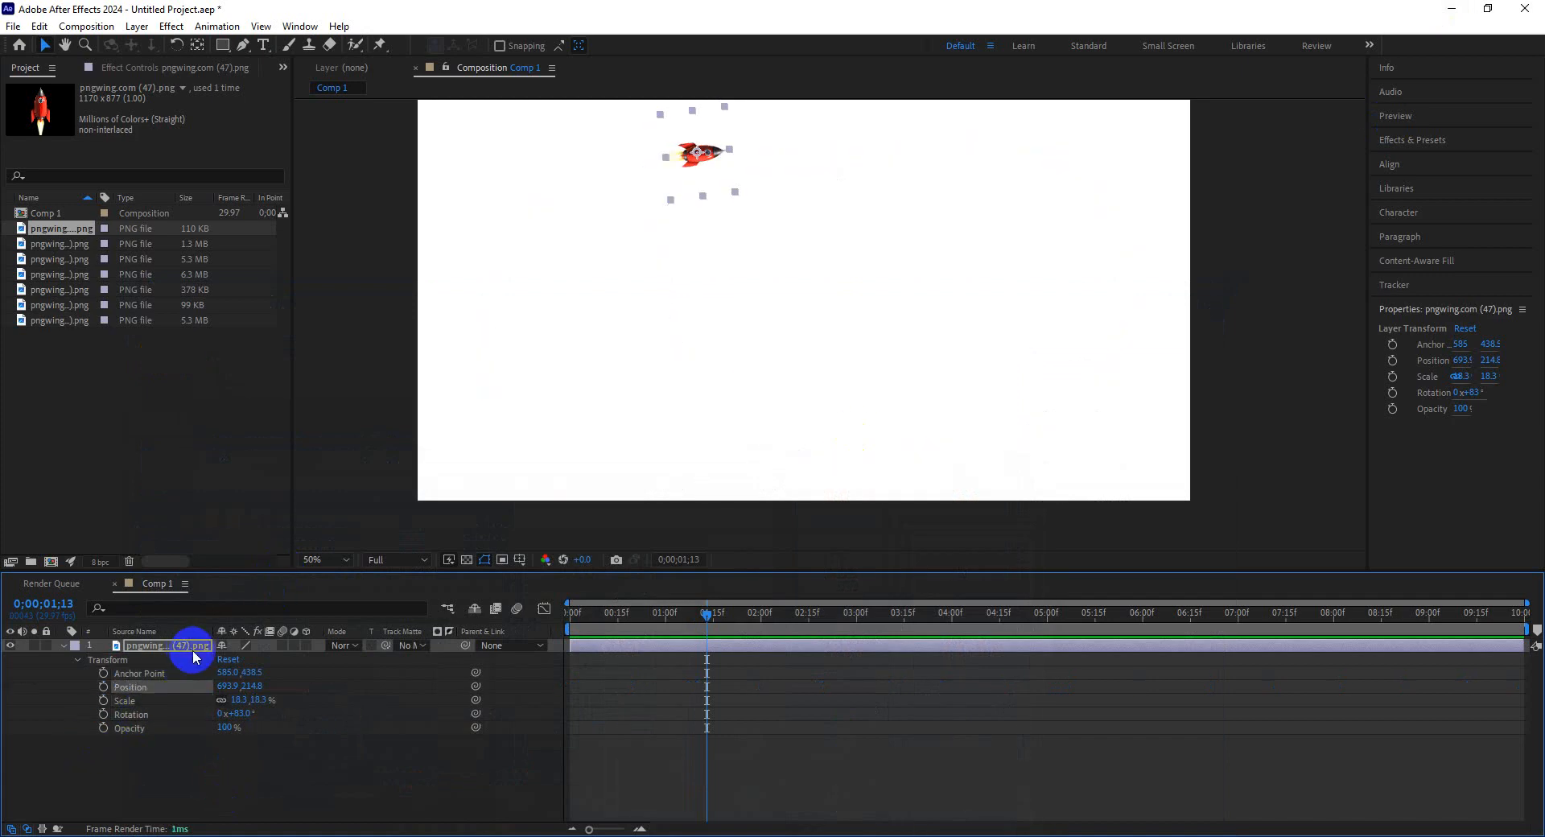
drag(219, 750, 173, 649)
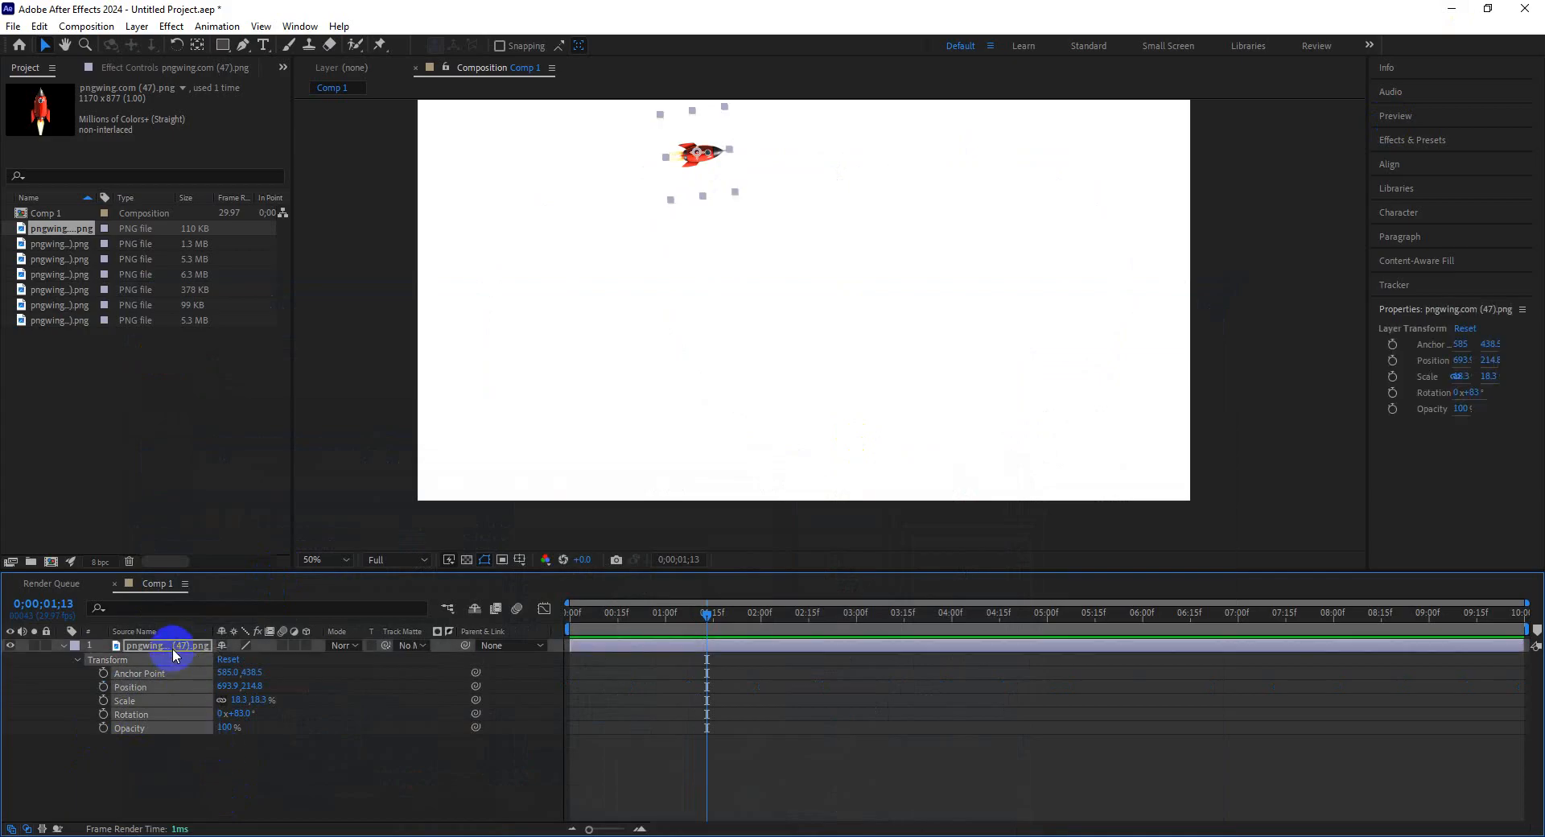
key(Delete)
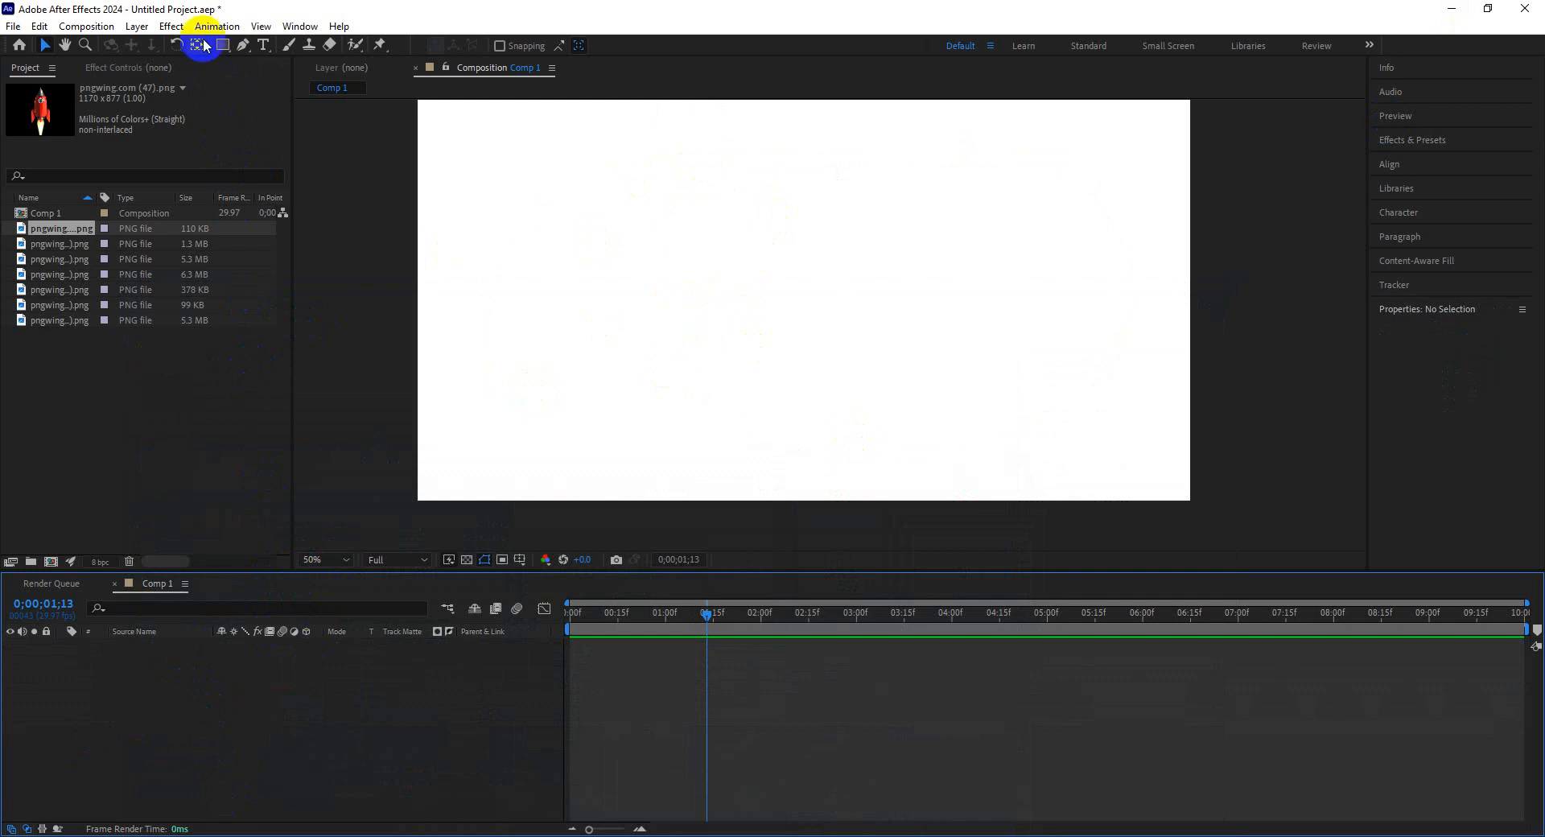
Draw a rectangle shape in the middle of the composition with the Rectangle tool.
drag(223, 45, 310, 54)
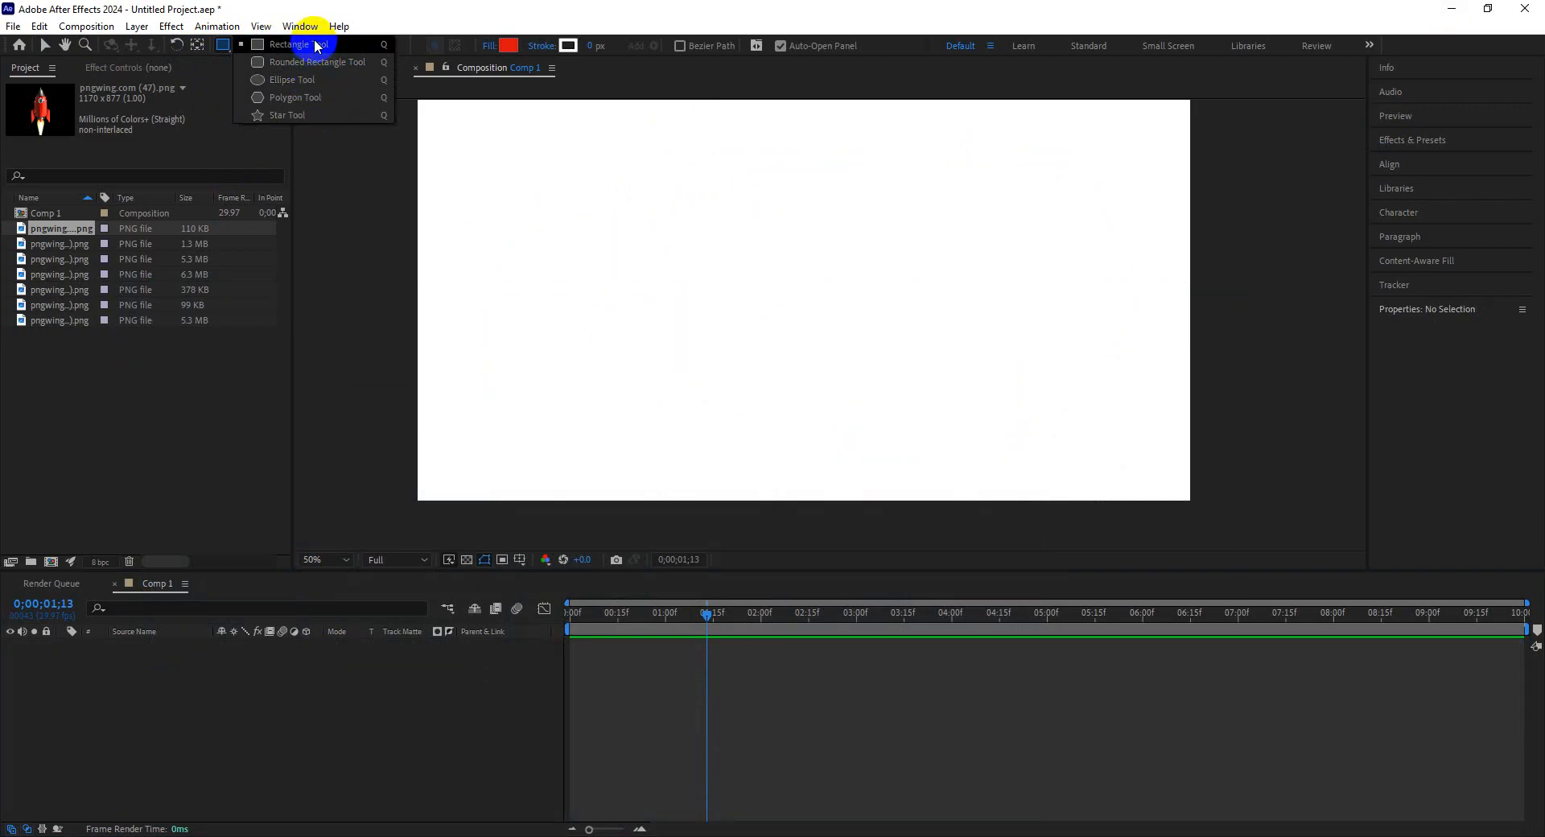
click(317, 51)
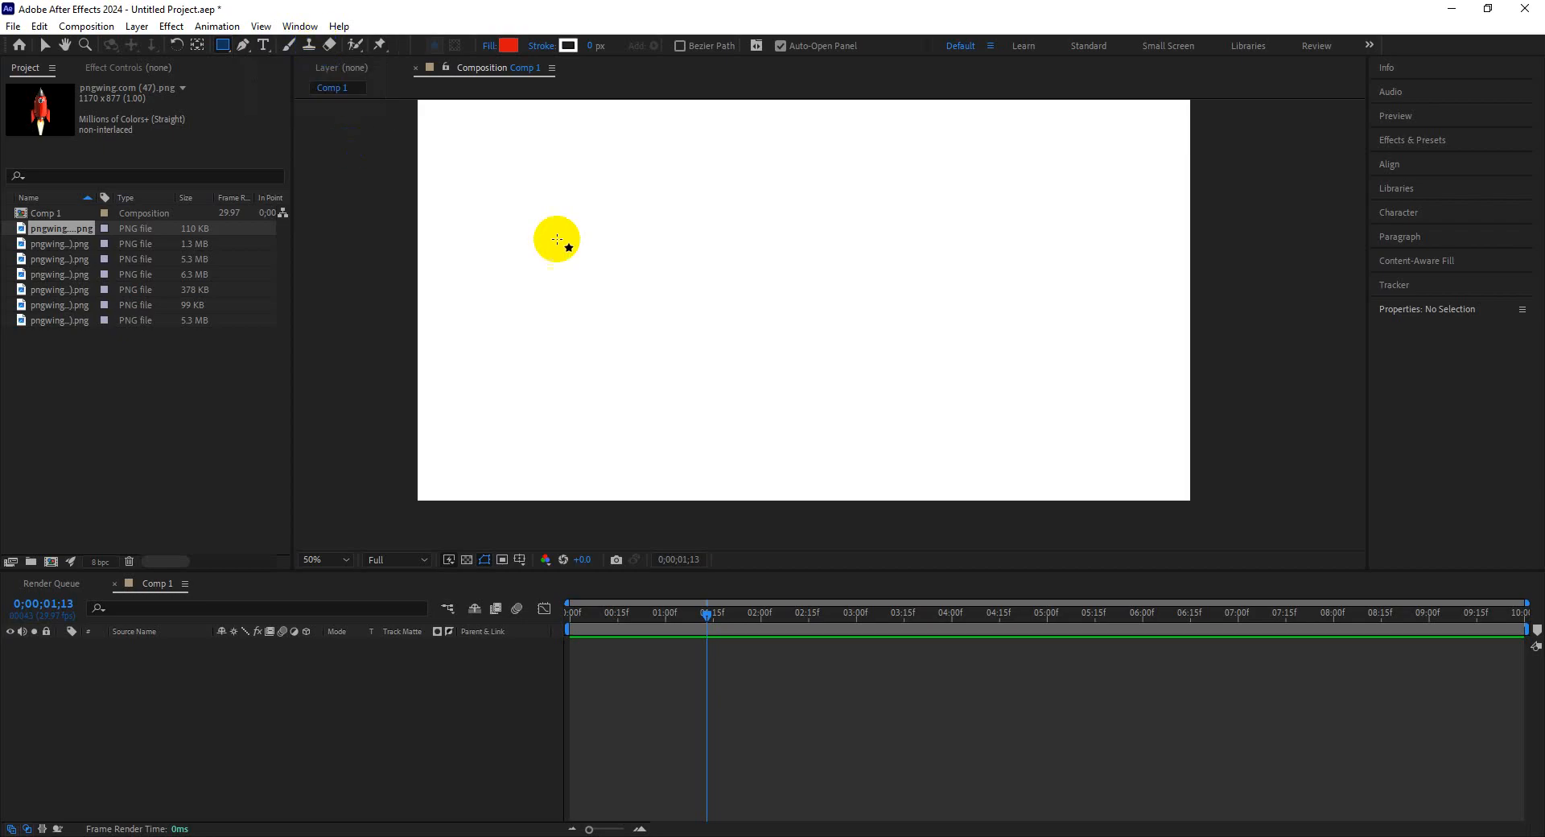
drag(665, 209, 808, 334)
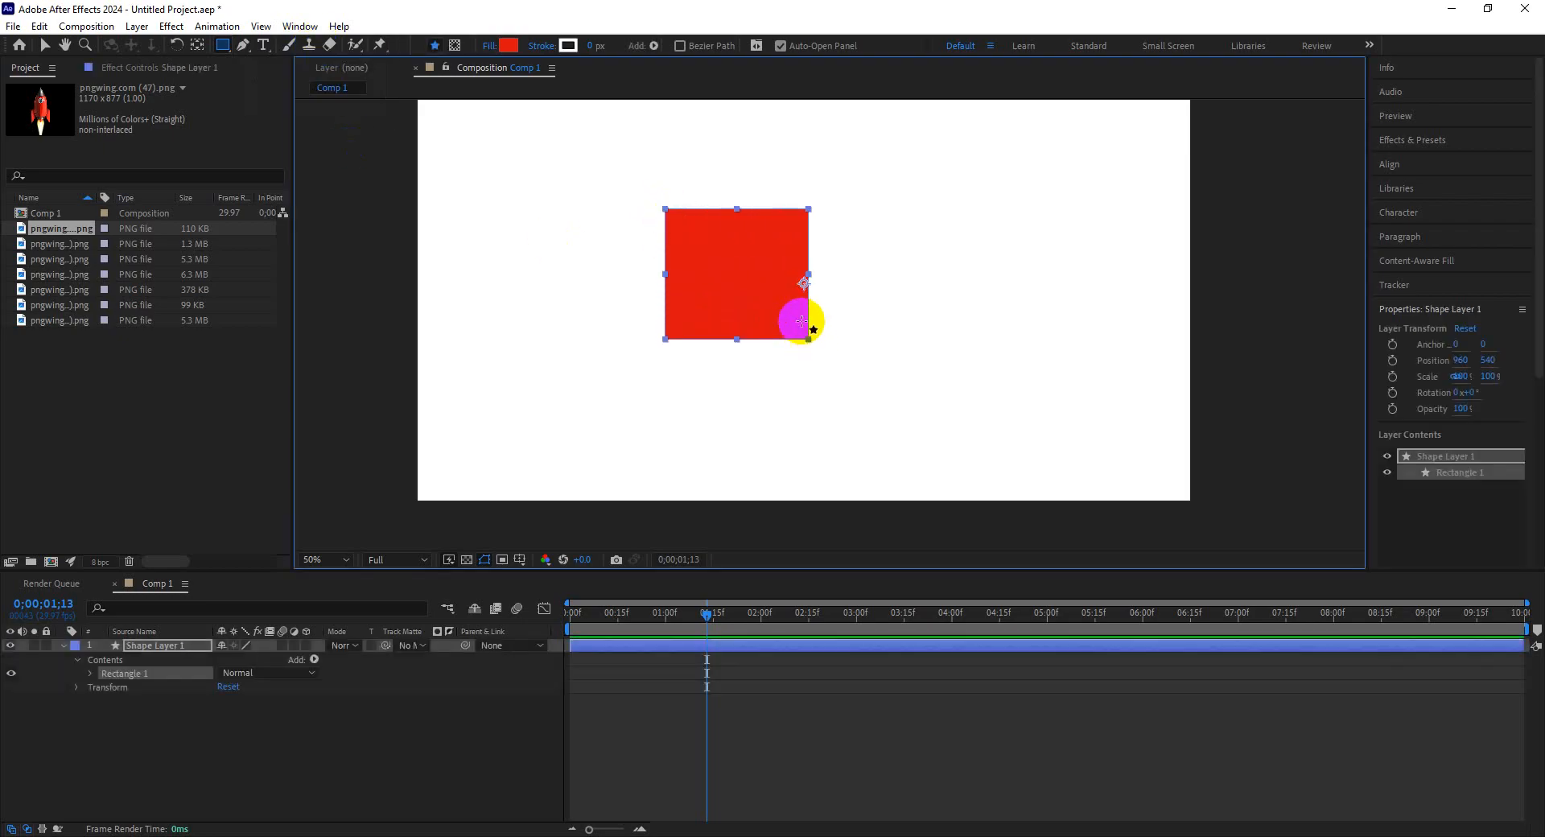
Open the shape layer's Transform properties and set its scale to 177%.
click(77, 686)
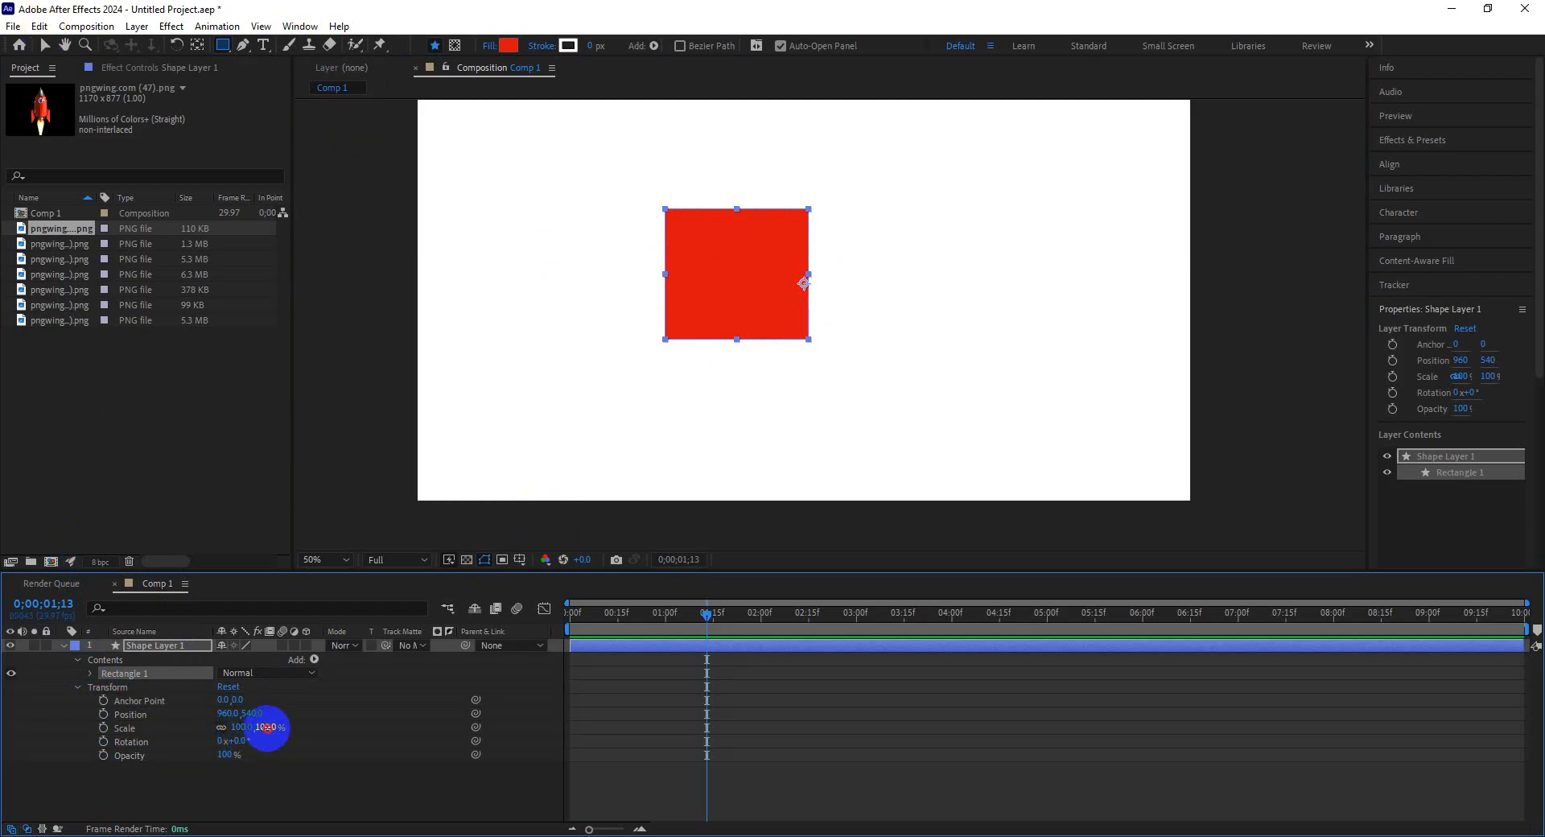
drag(267, 726, 366, 745)
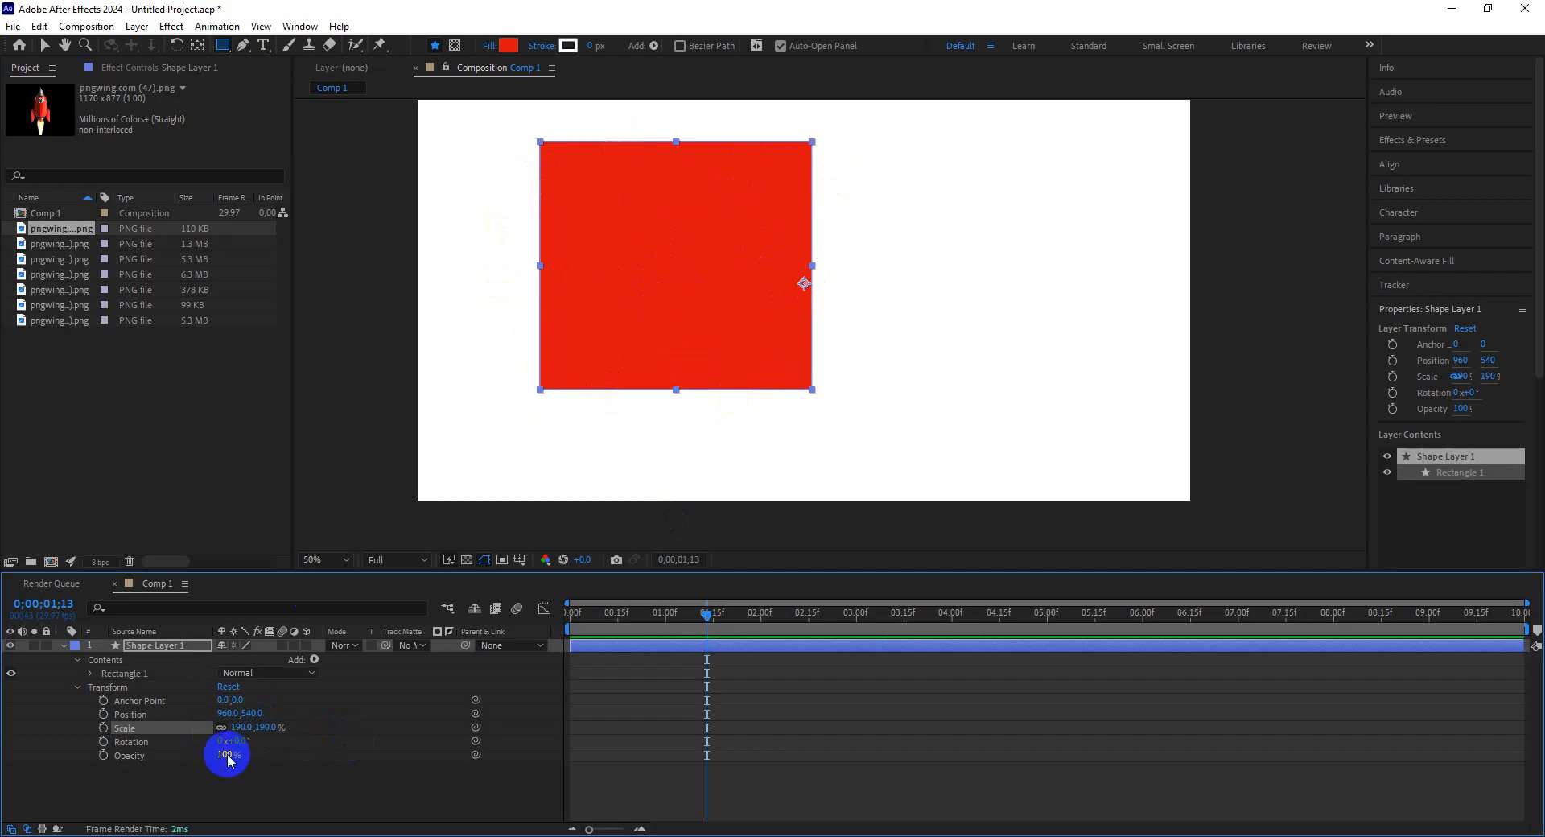
drag(266, 727, 593, 575)
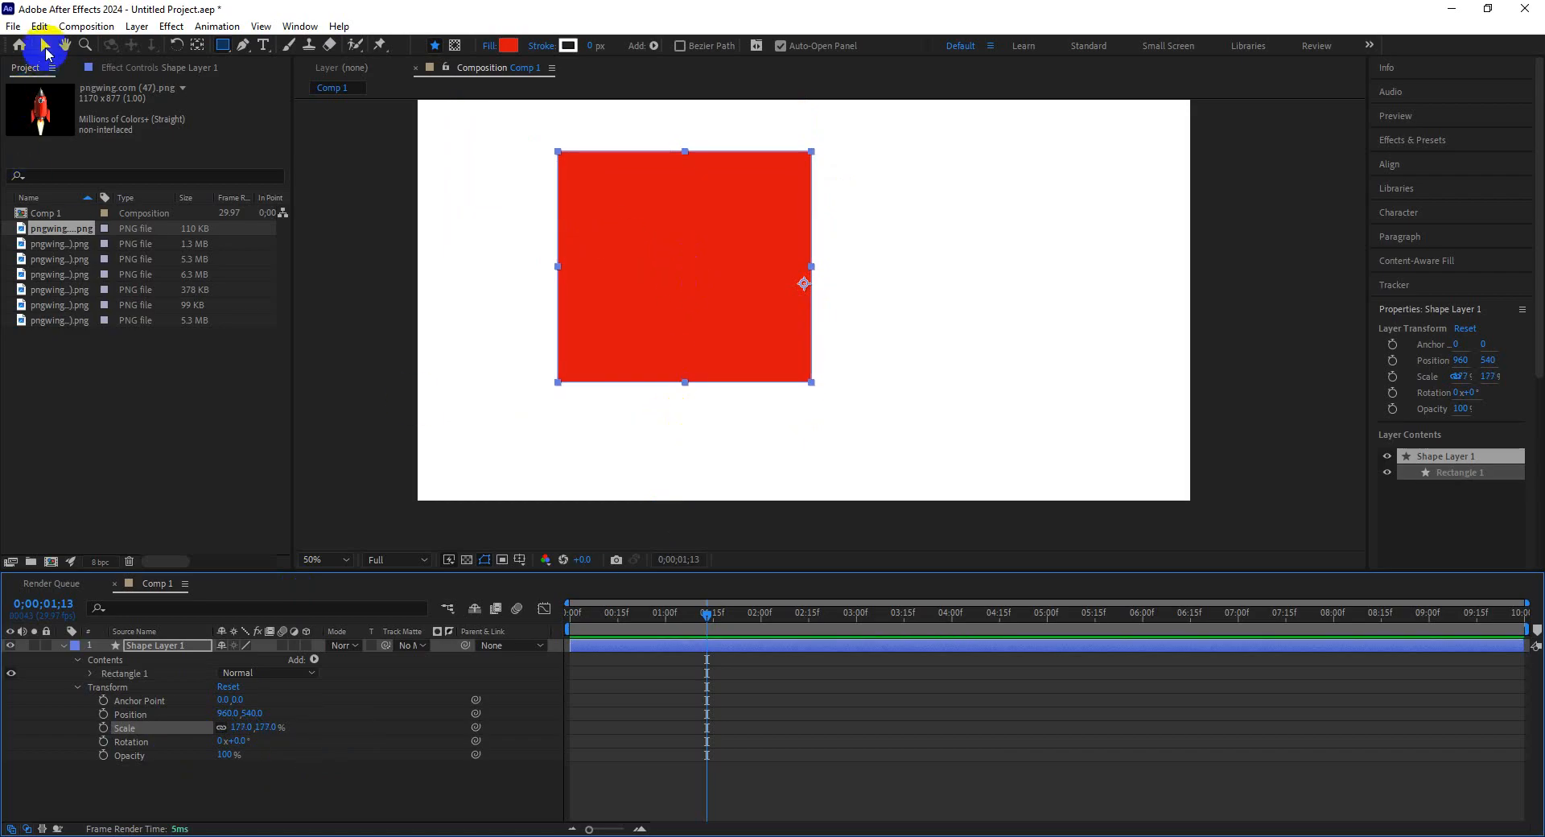
Nudge the rectangle slightly left and set its rotation to 2x+1.0°.
click(46, 50)
drag(806, 287, 795, 287)
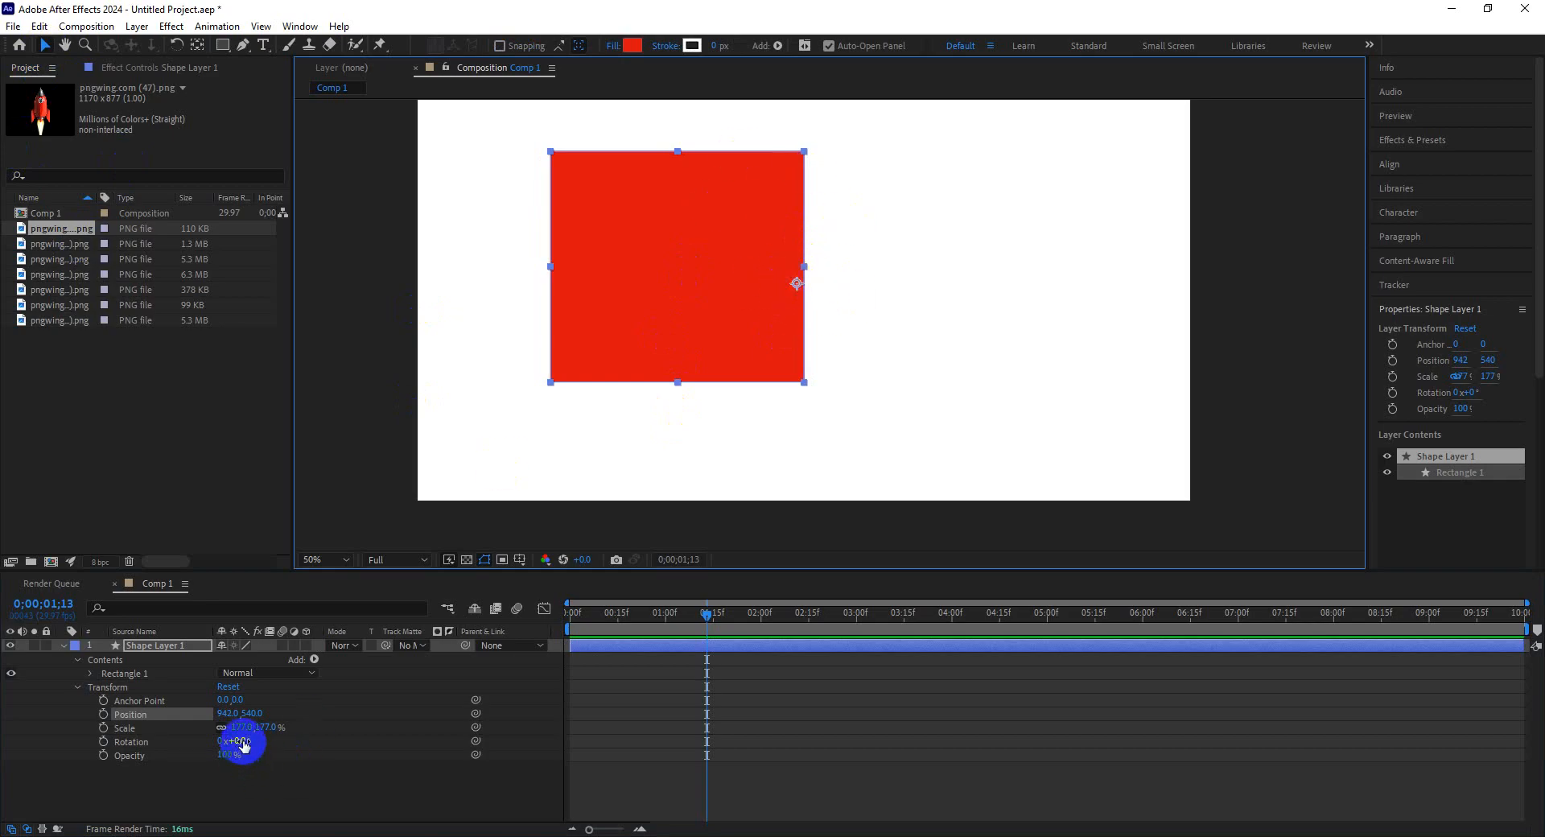
drag(240, 741, 799, 279)
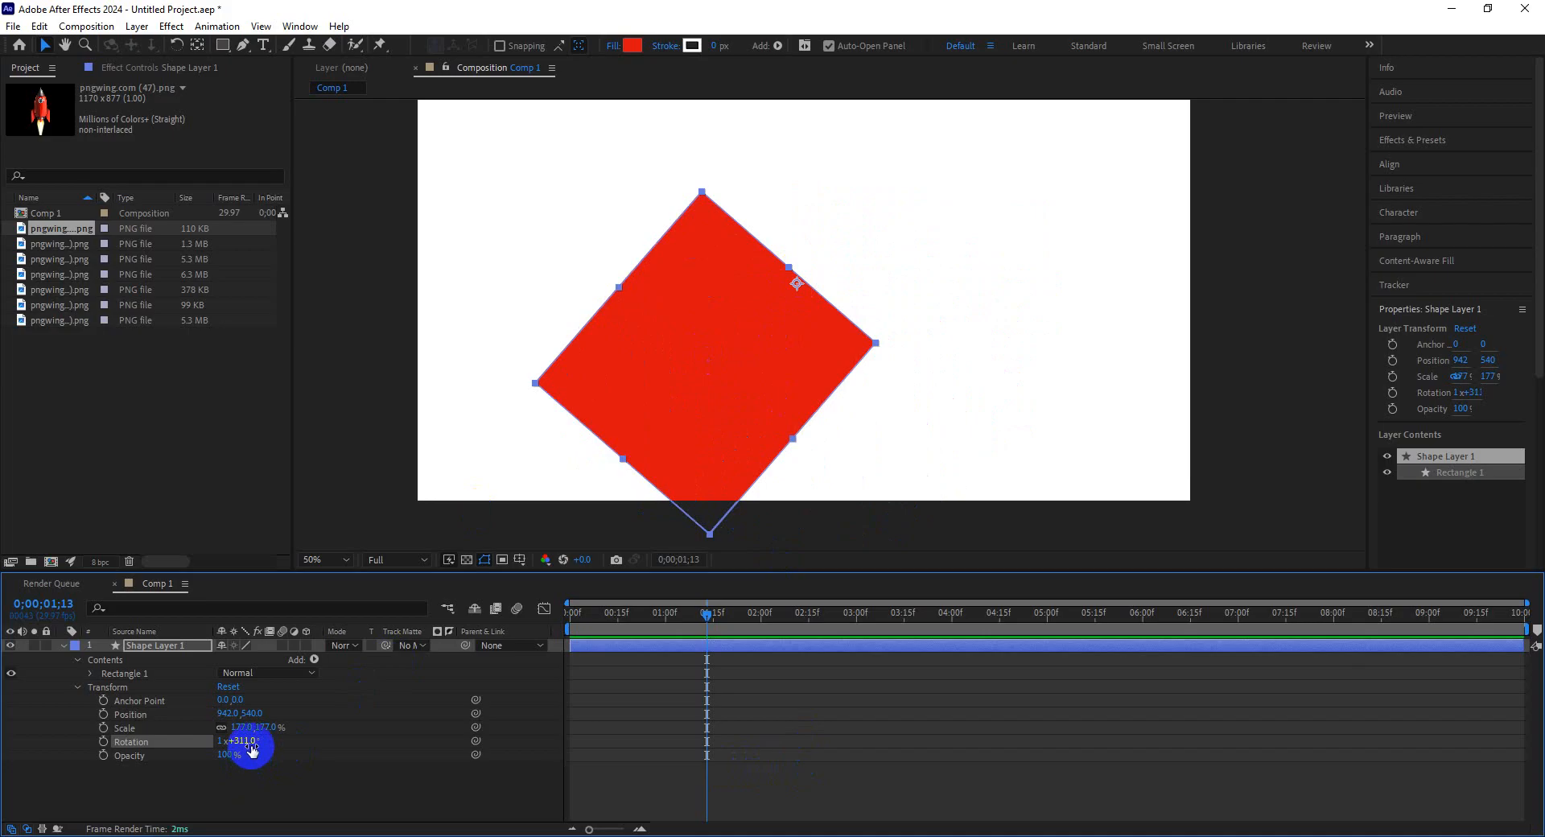
drag(250, 741, 291, 744)
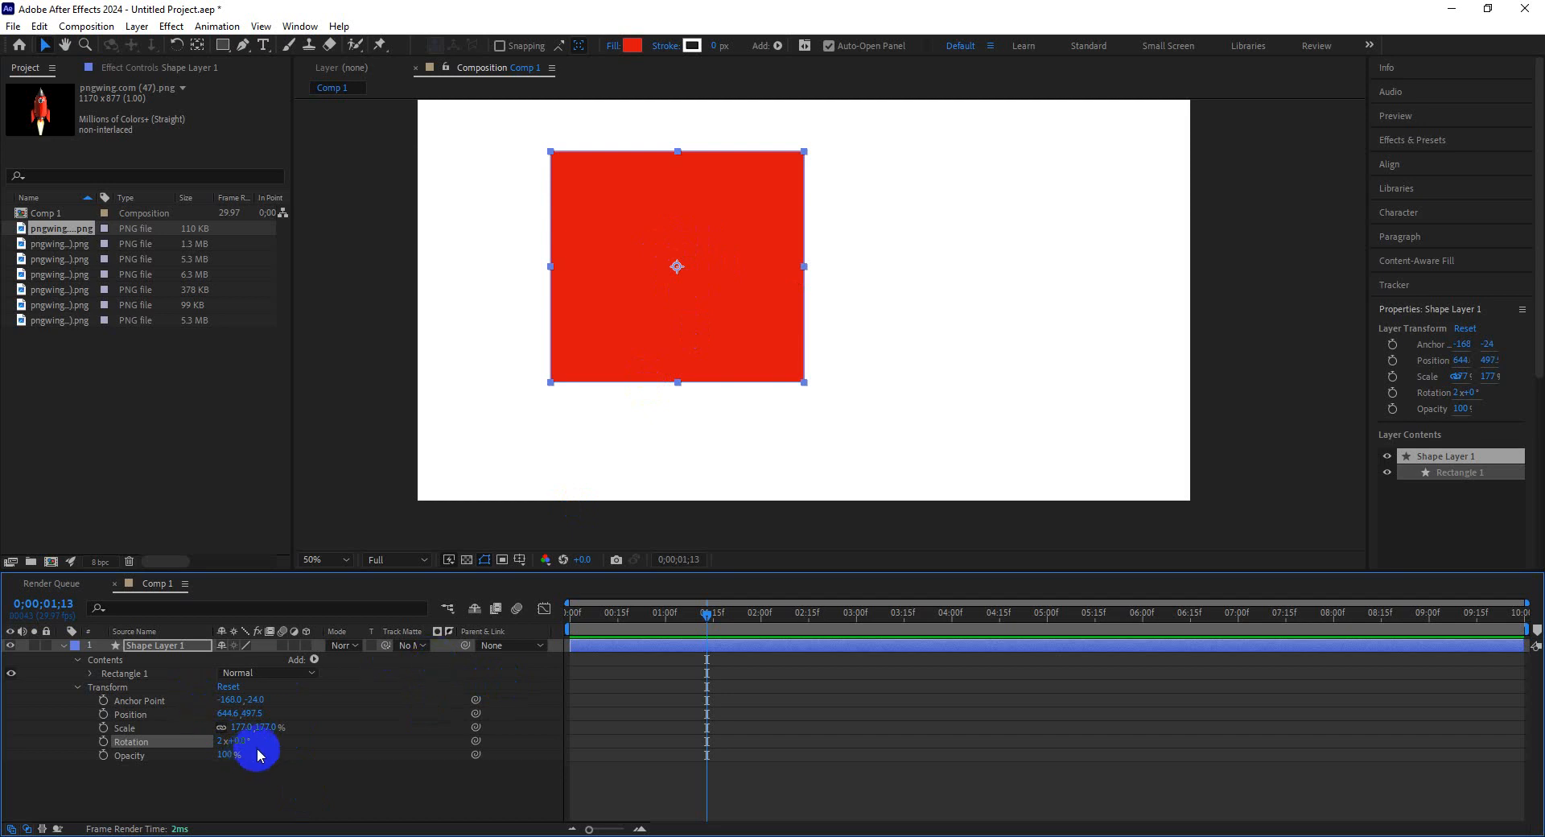
mouse_move(239, 741)
mouse_down()
mouse_move(582, 758)
mouse_move(246, 750)
mouse_up()
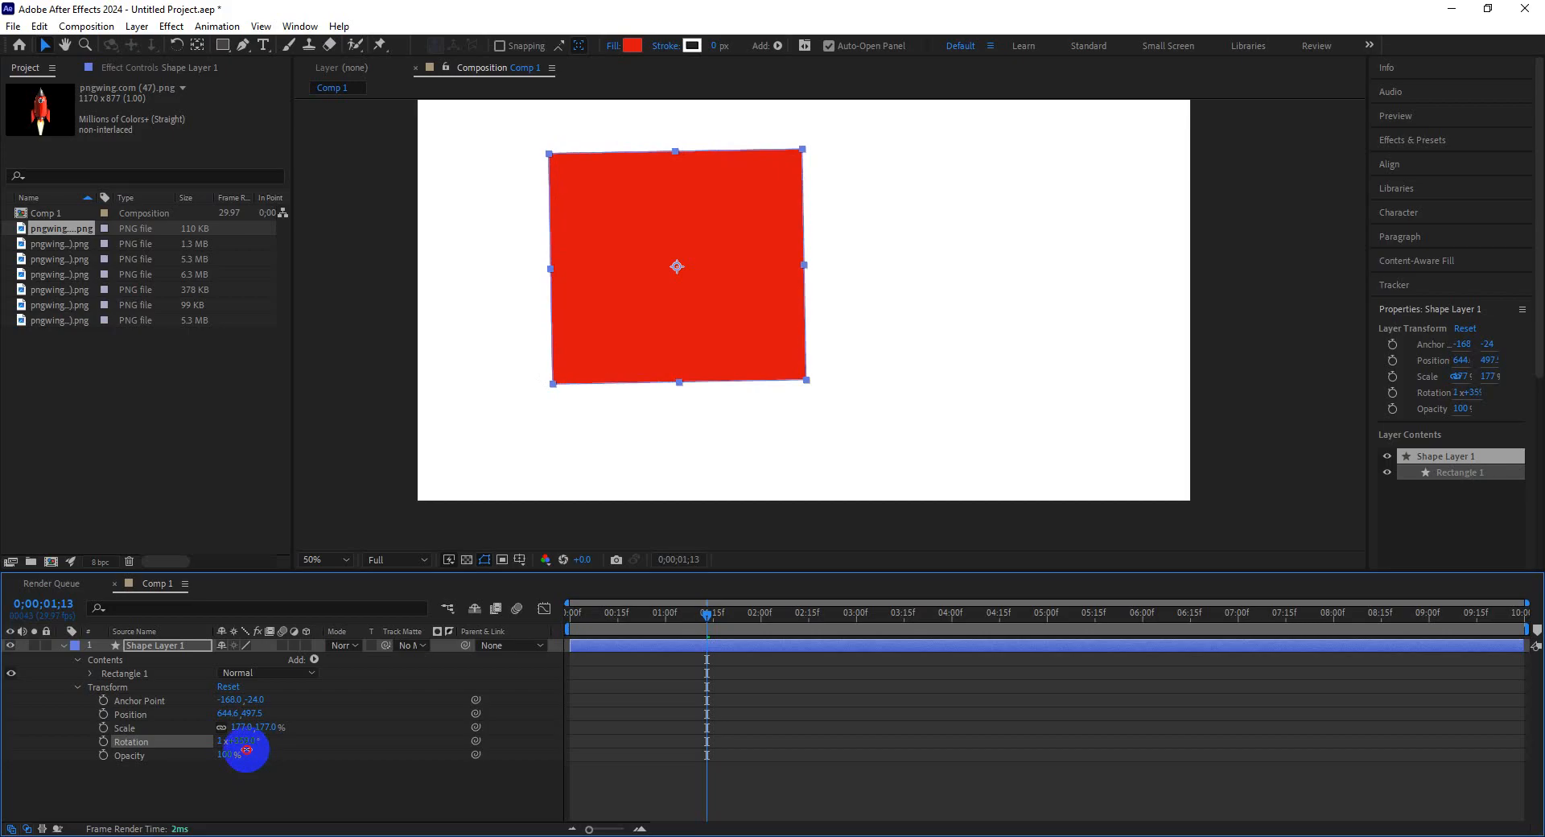
drag(246, 750, 252, 753)
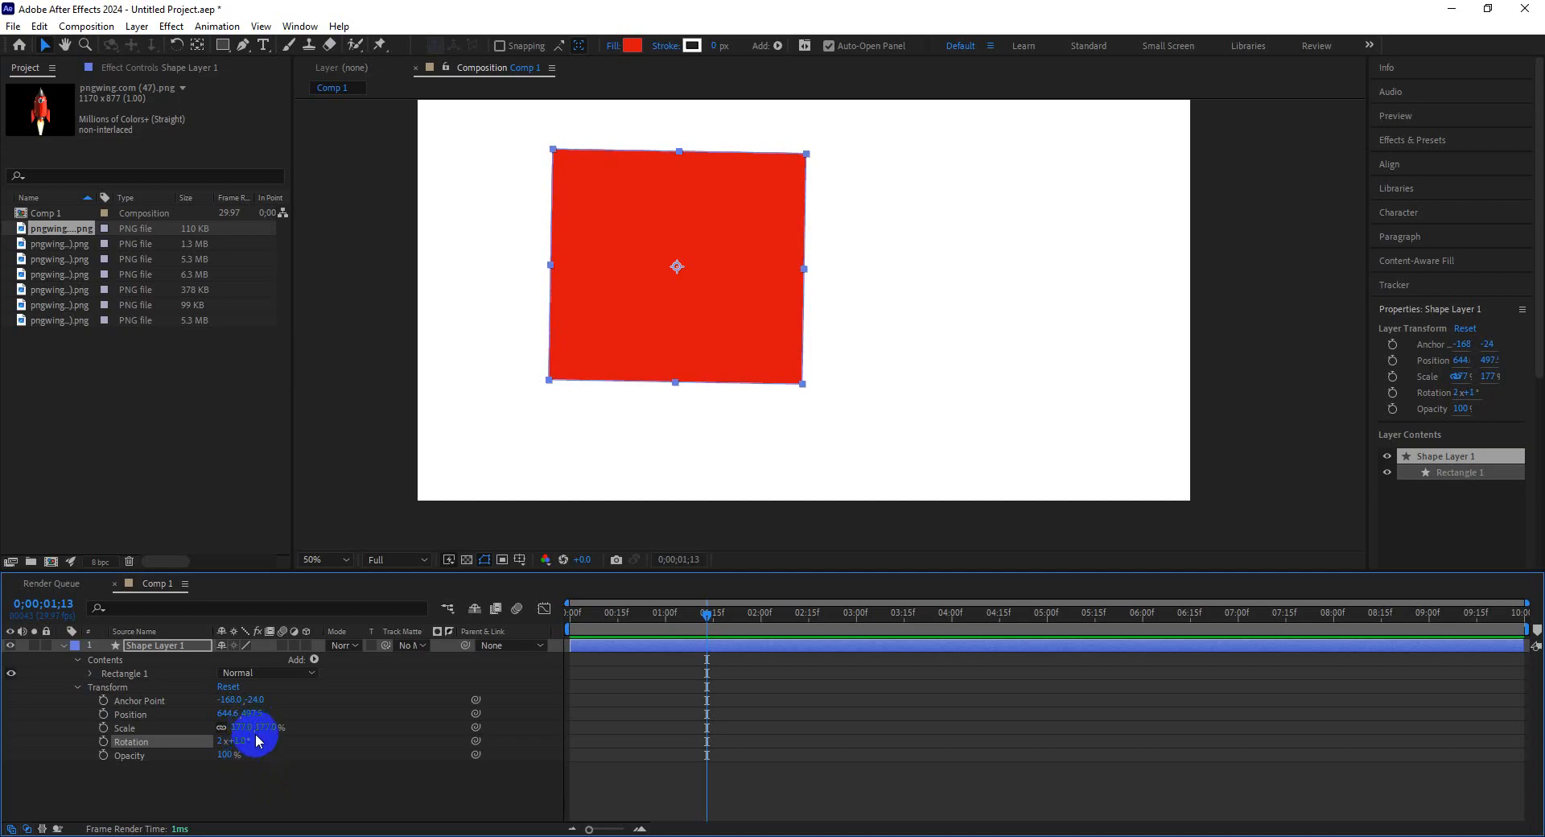
Reduce the rectangle's scale to 159% and move it right and down in the composition.
click(270, 727)
mouse_move(270, 727)
mouse_down()
mouse_move(230, 728)
mouse_move(314, 728)
mouse_move(226, 729)
mouse_move(321, 730)
mouse_move(234, 727)
mouse_move(276, 728)
mouse_move(255, 728)
mouse_up()
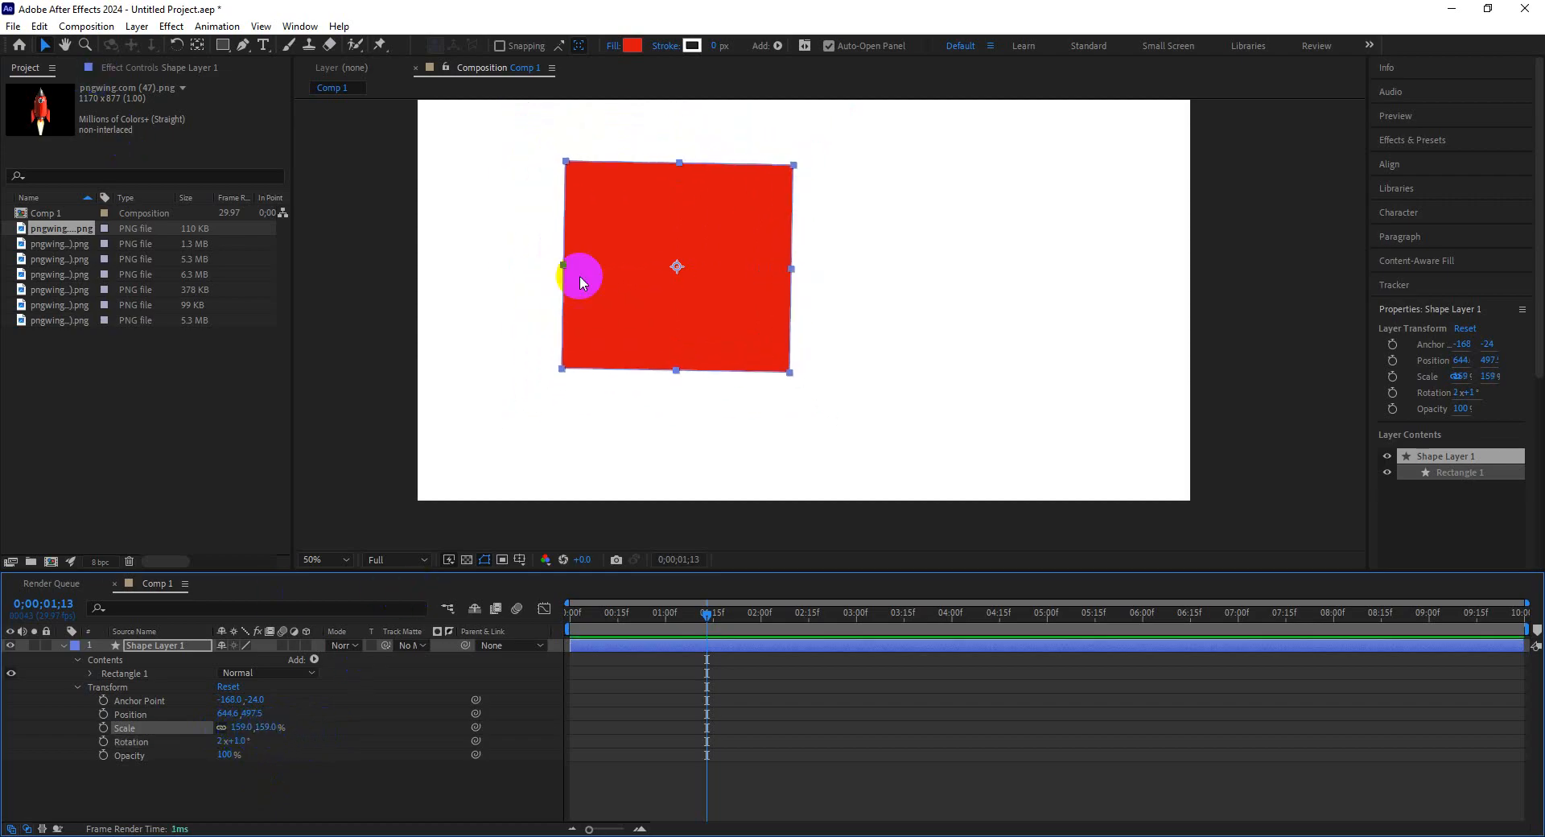
drag(670, 331, 816, 360)
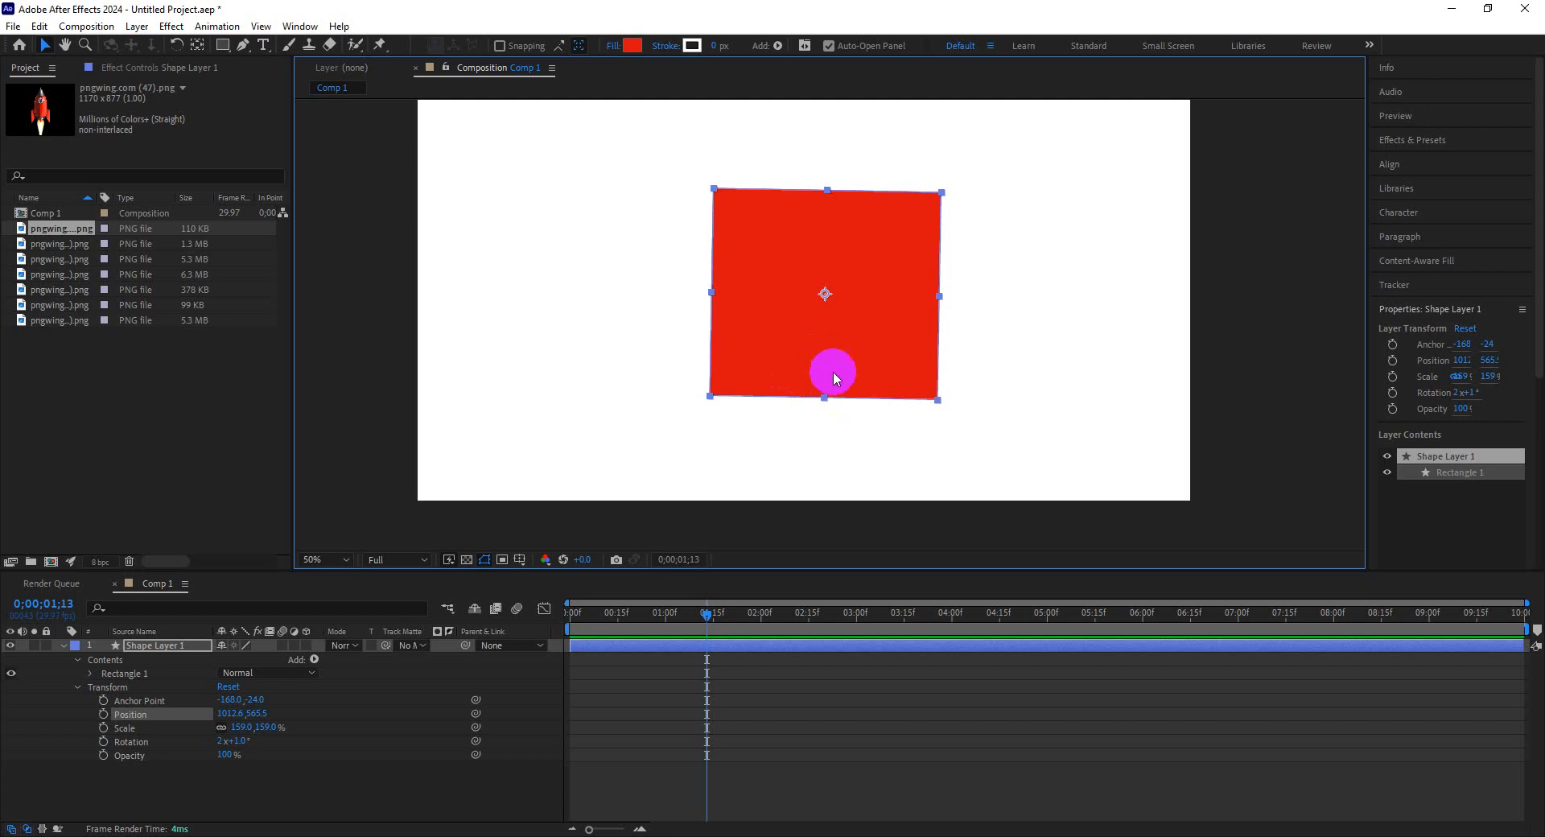
Set the rectangle's fill colour to orange FFA800.
right_click(823, 366)
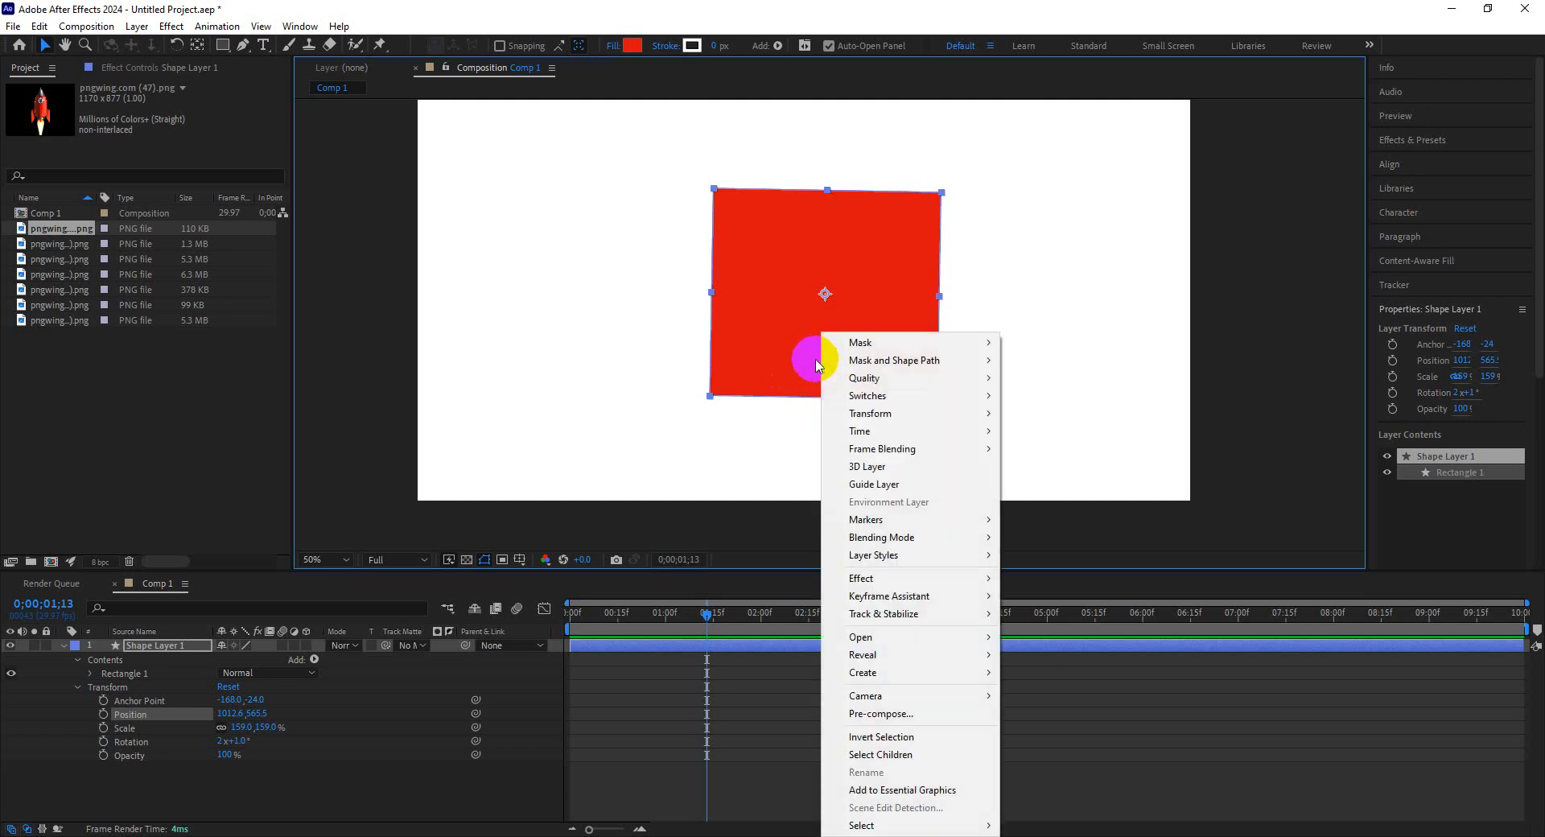
click(772, 355)
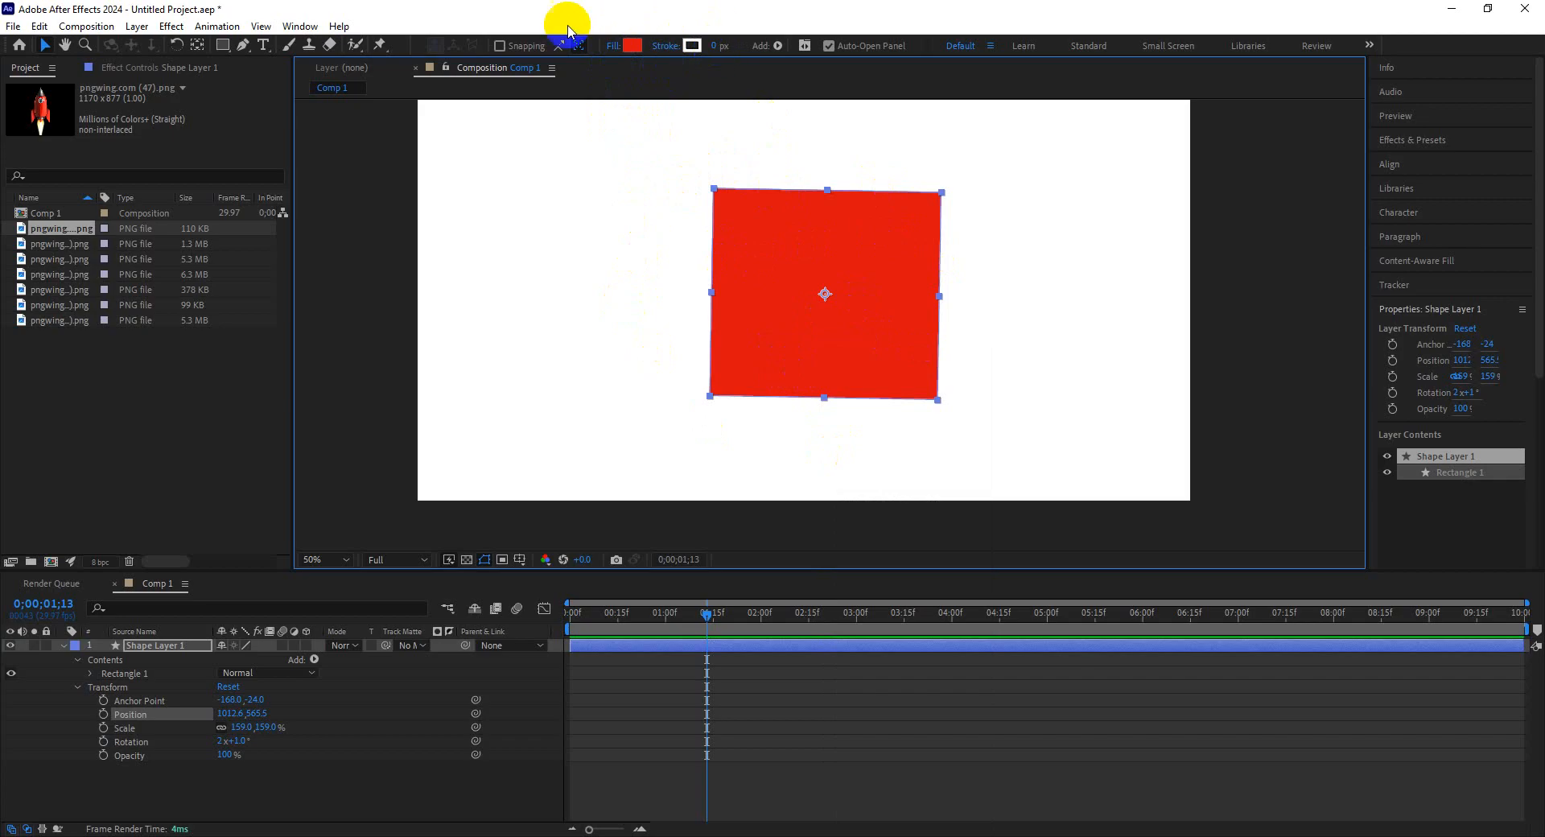
click(631, 49)
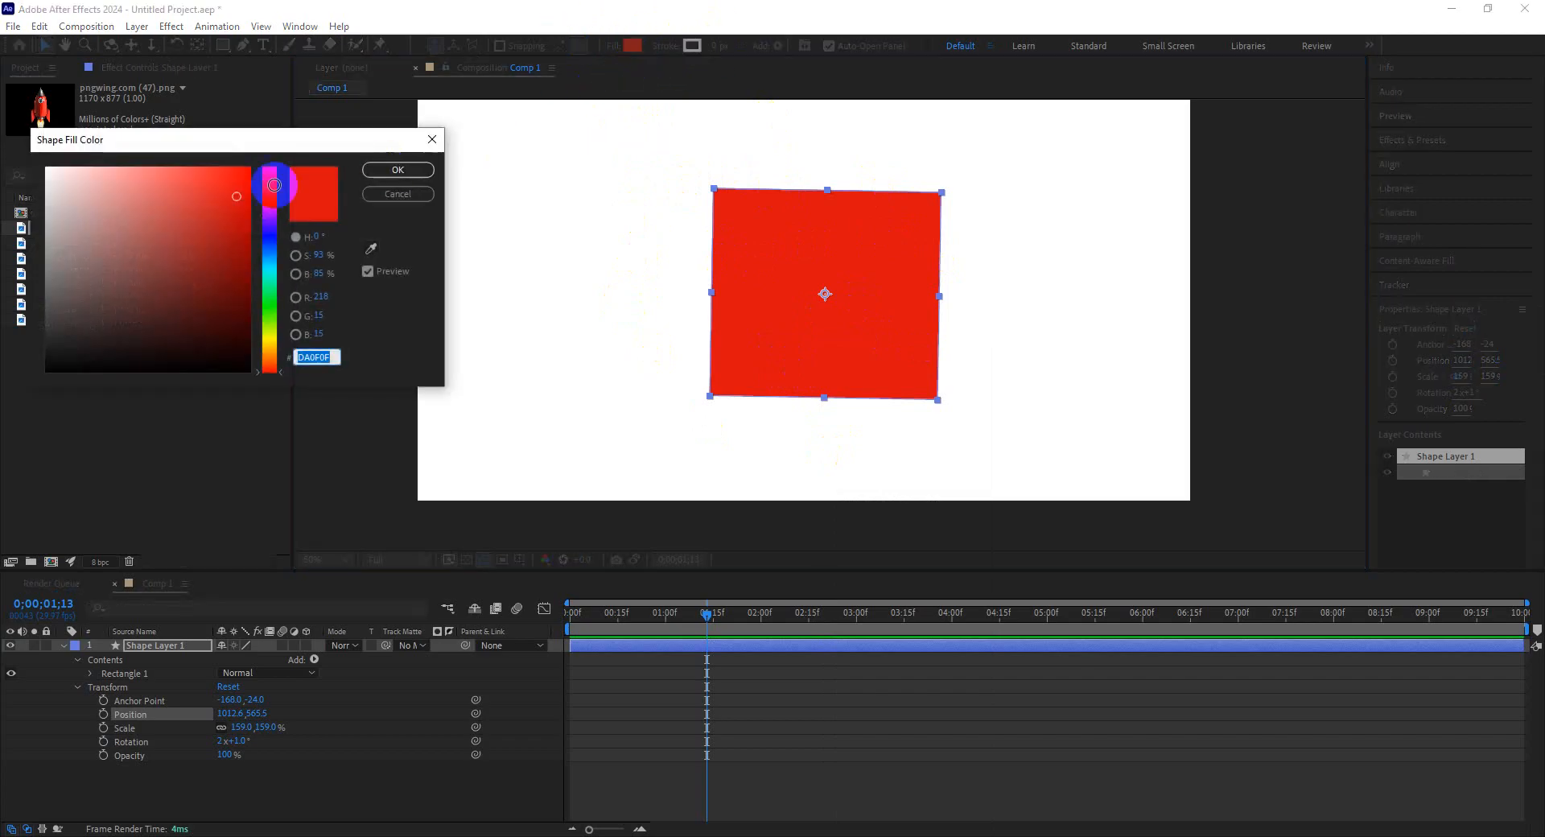
click(274, 354)
drag(234, 175, 284, 165)
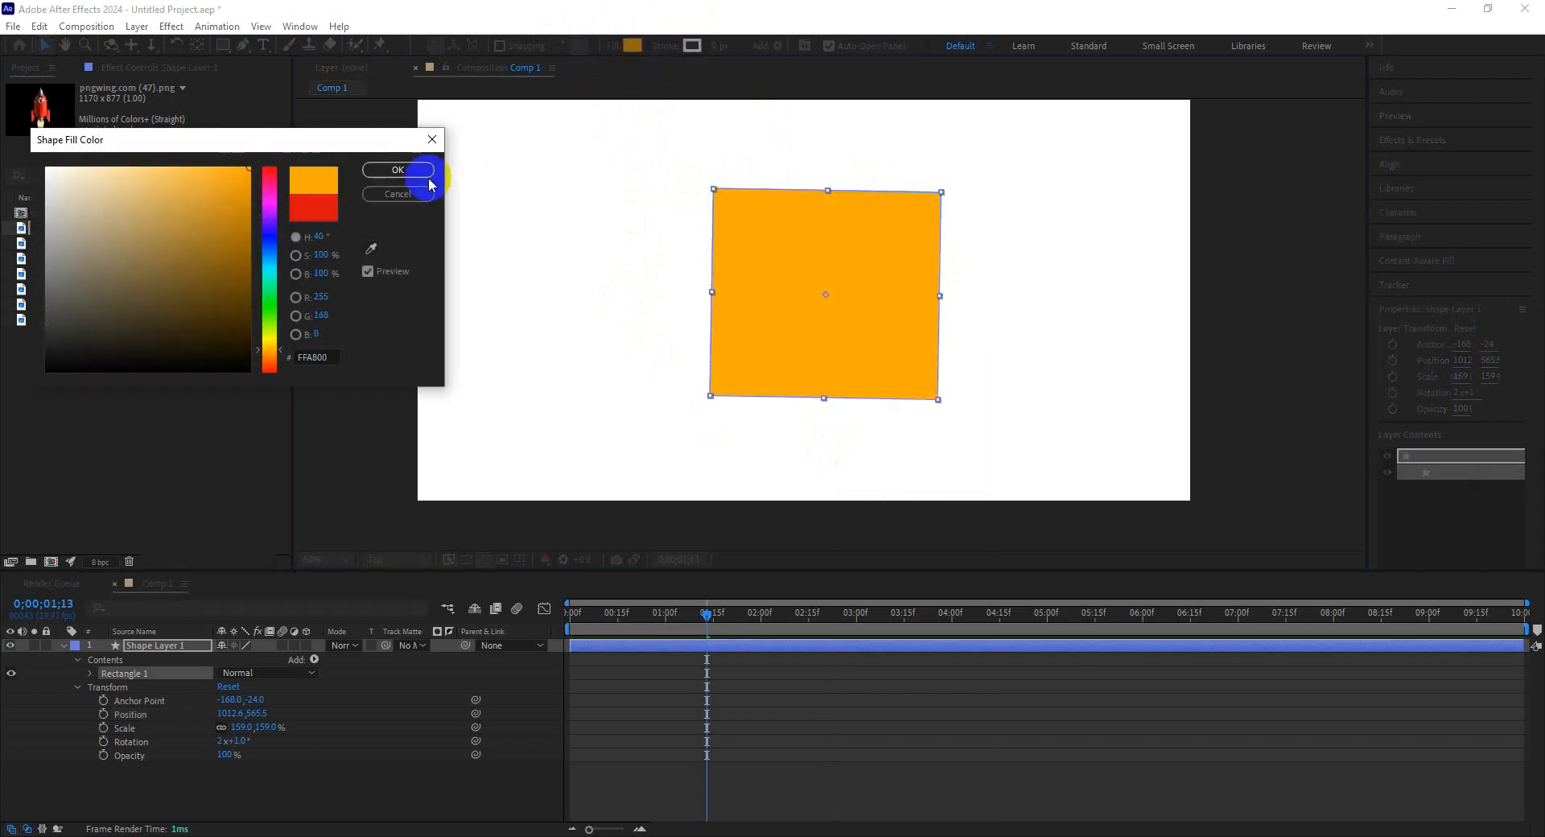
click(422, 169)
Change the rectangle's fill colour to light blue 00D8FF.
click(631, 44)
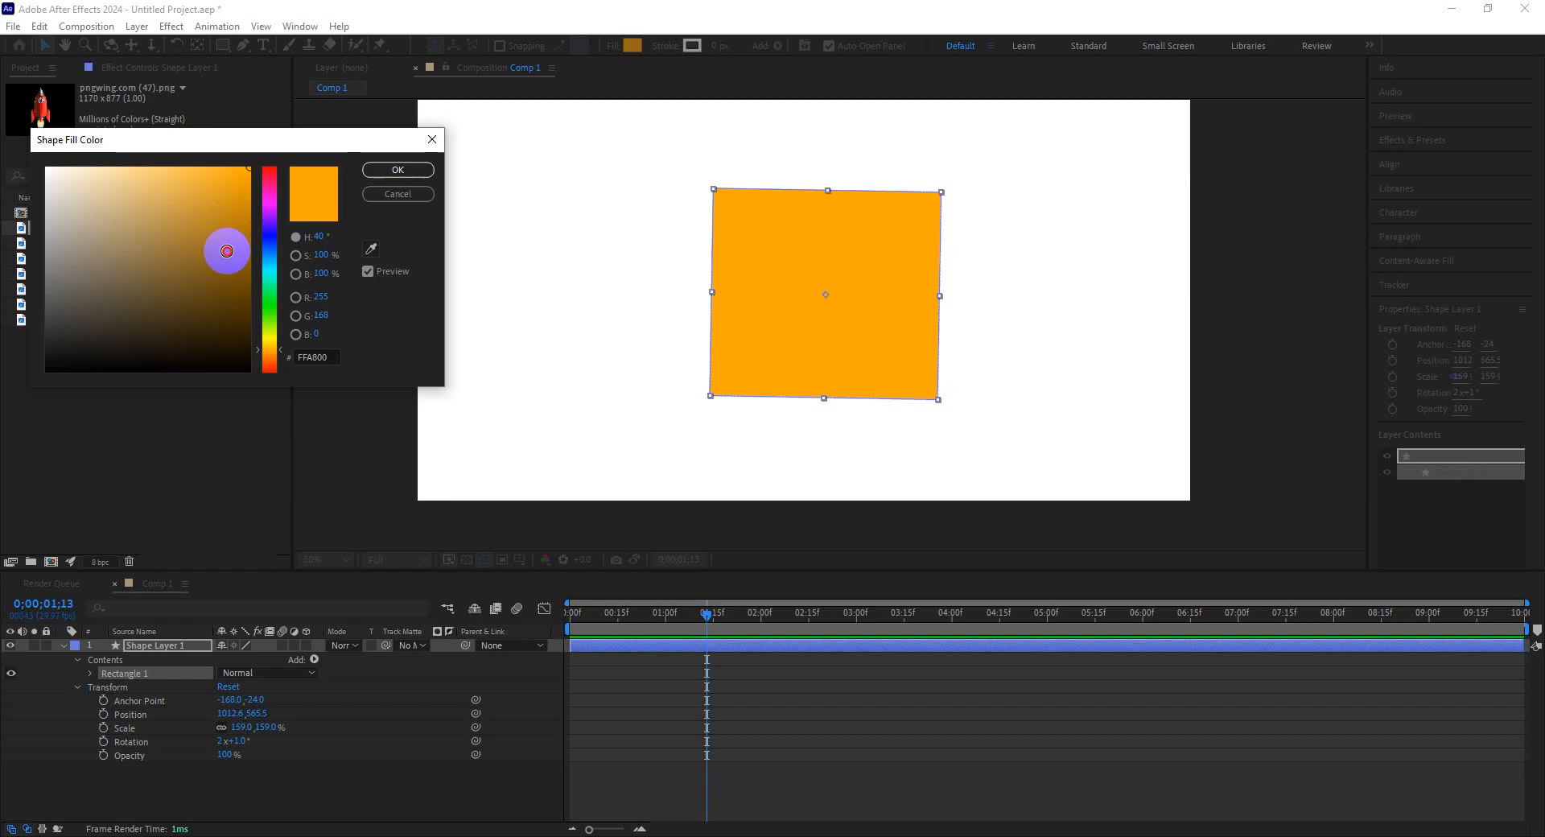
click(215, 305)
click(270, 330)
drag(270, 330, 269, 145)
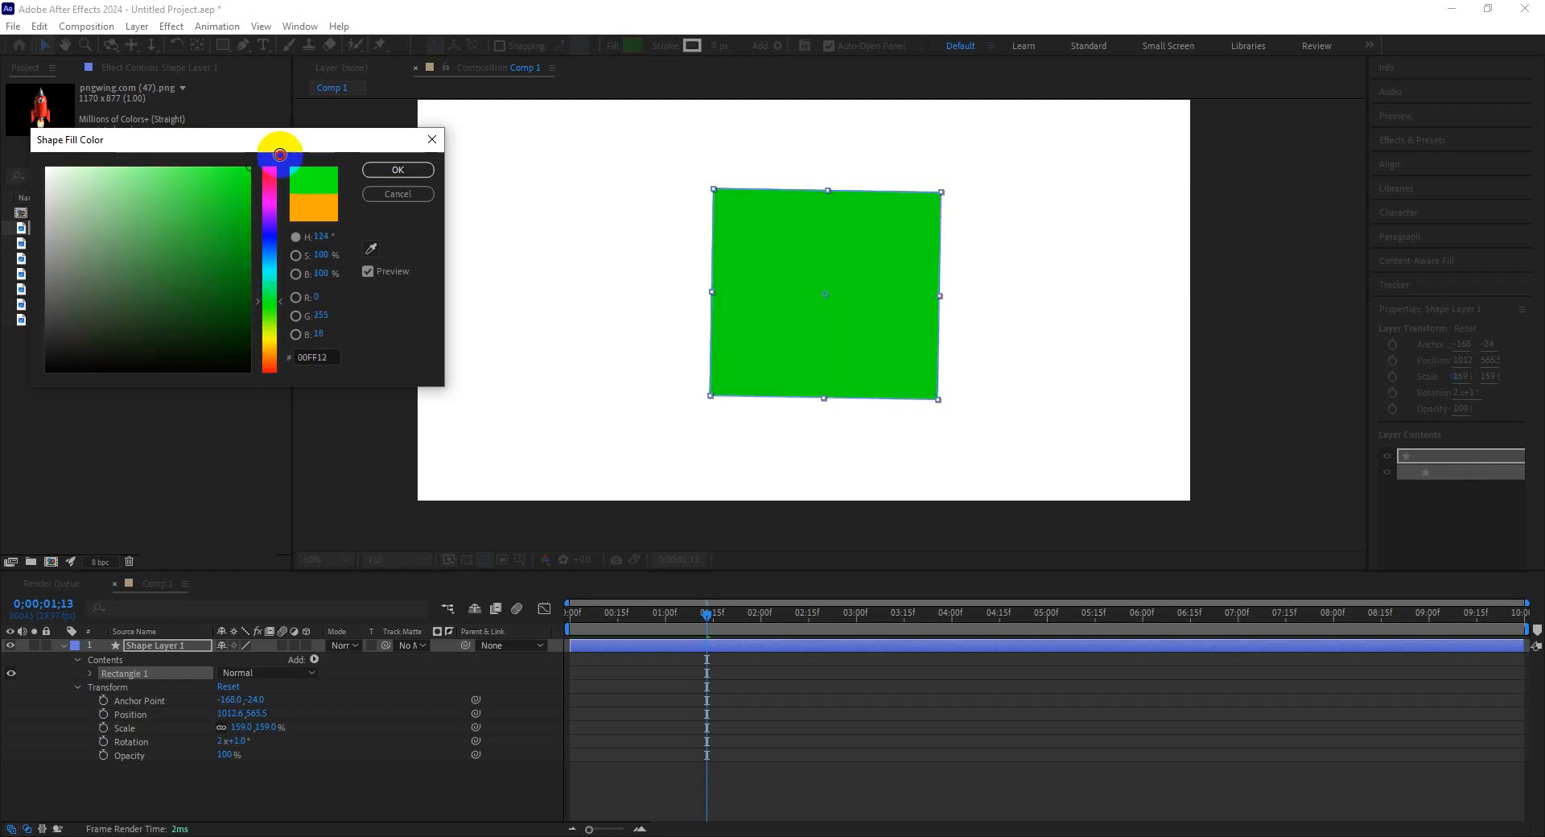
drag(285, 259, 300, 155)
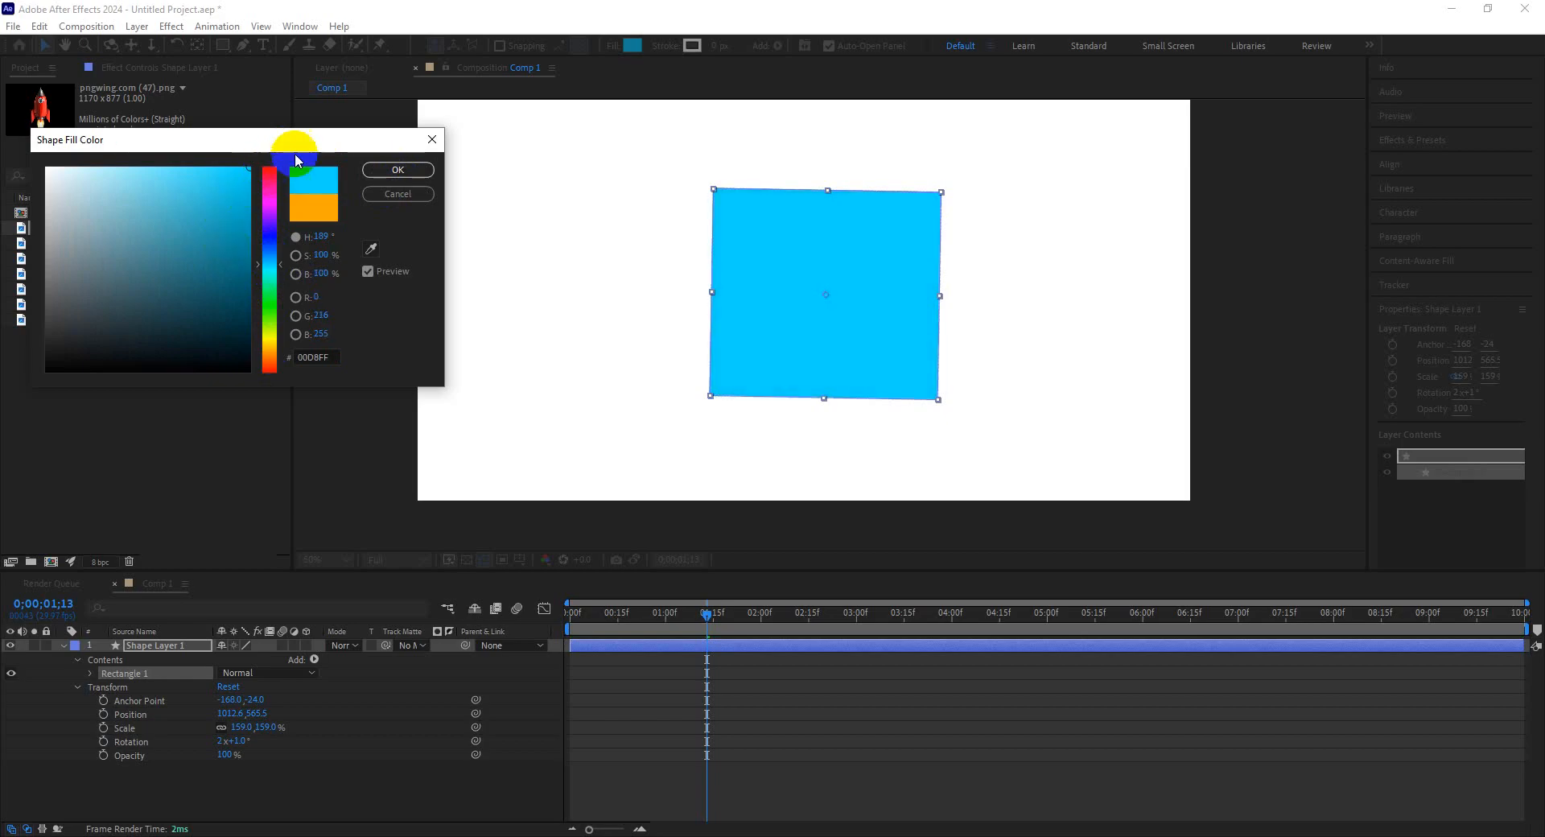
click(397, 170)
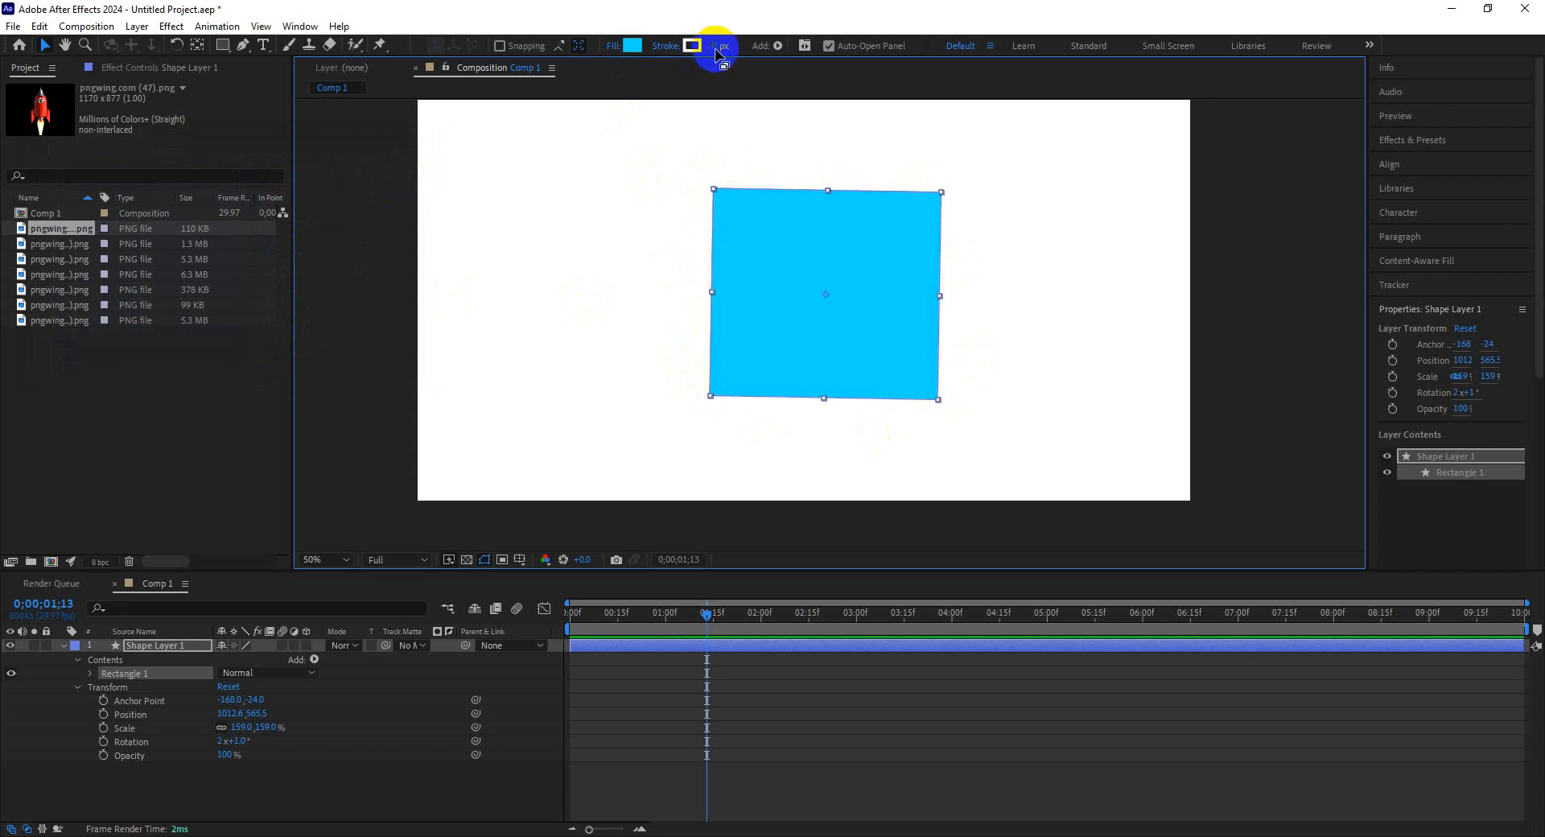
Give the rectangle a 33 px black stroke.
mouse_move(714, 50)
mouse_down()
mouse_move(756, 46)
mouse_move(741, 47)
mouse_up()
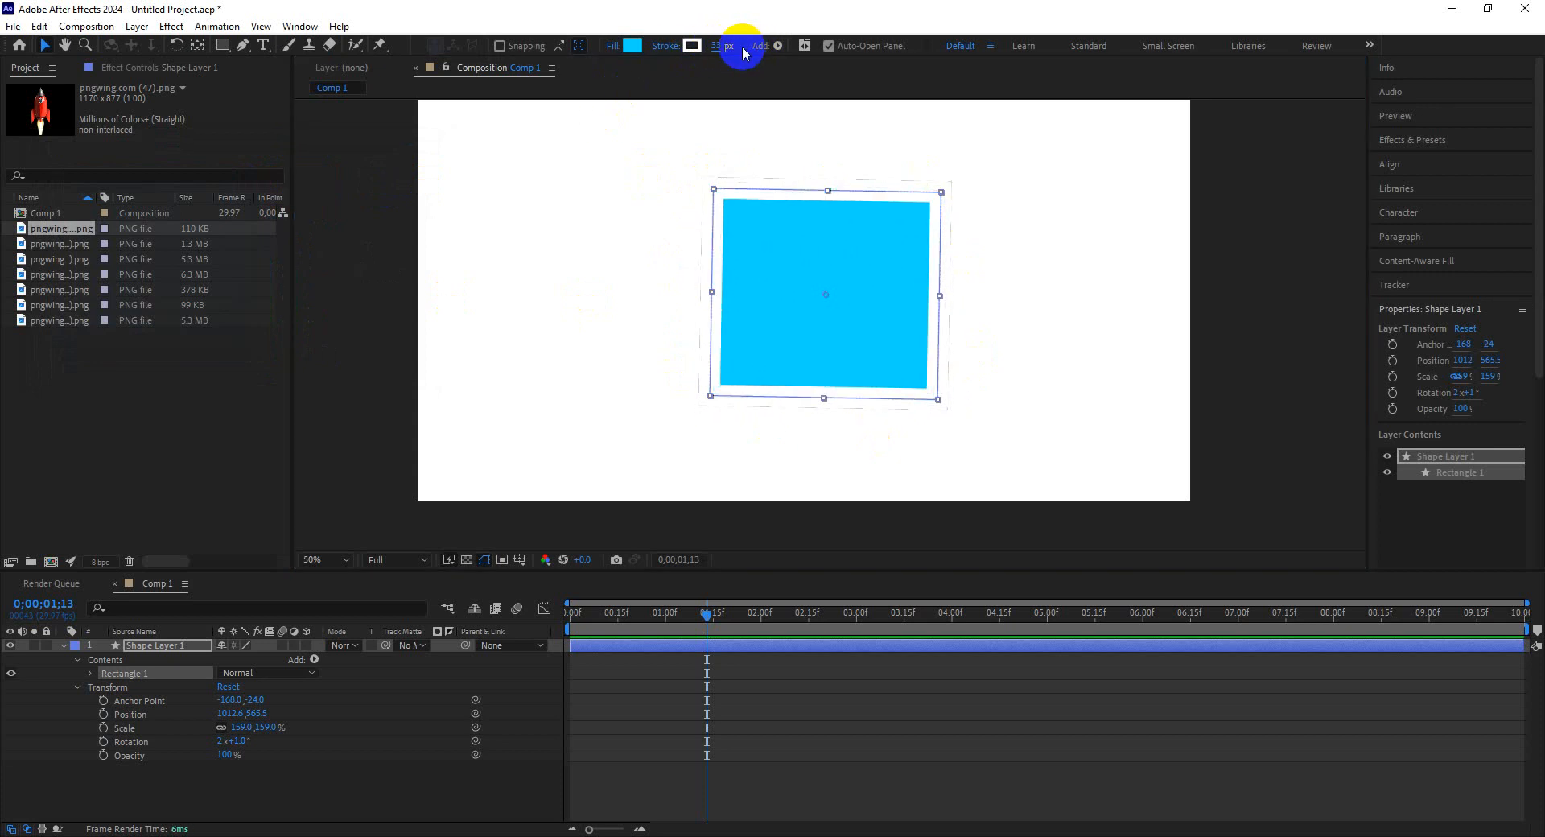
click(690, 46)
drag(83, 234, 2, 424)
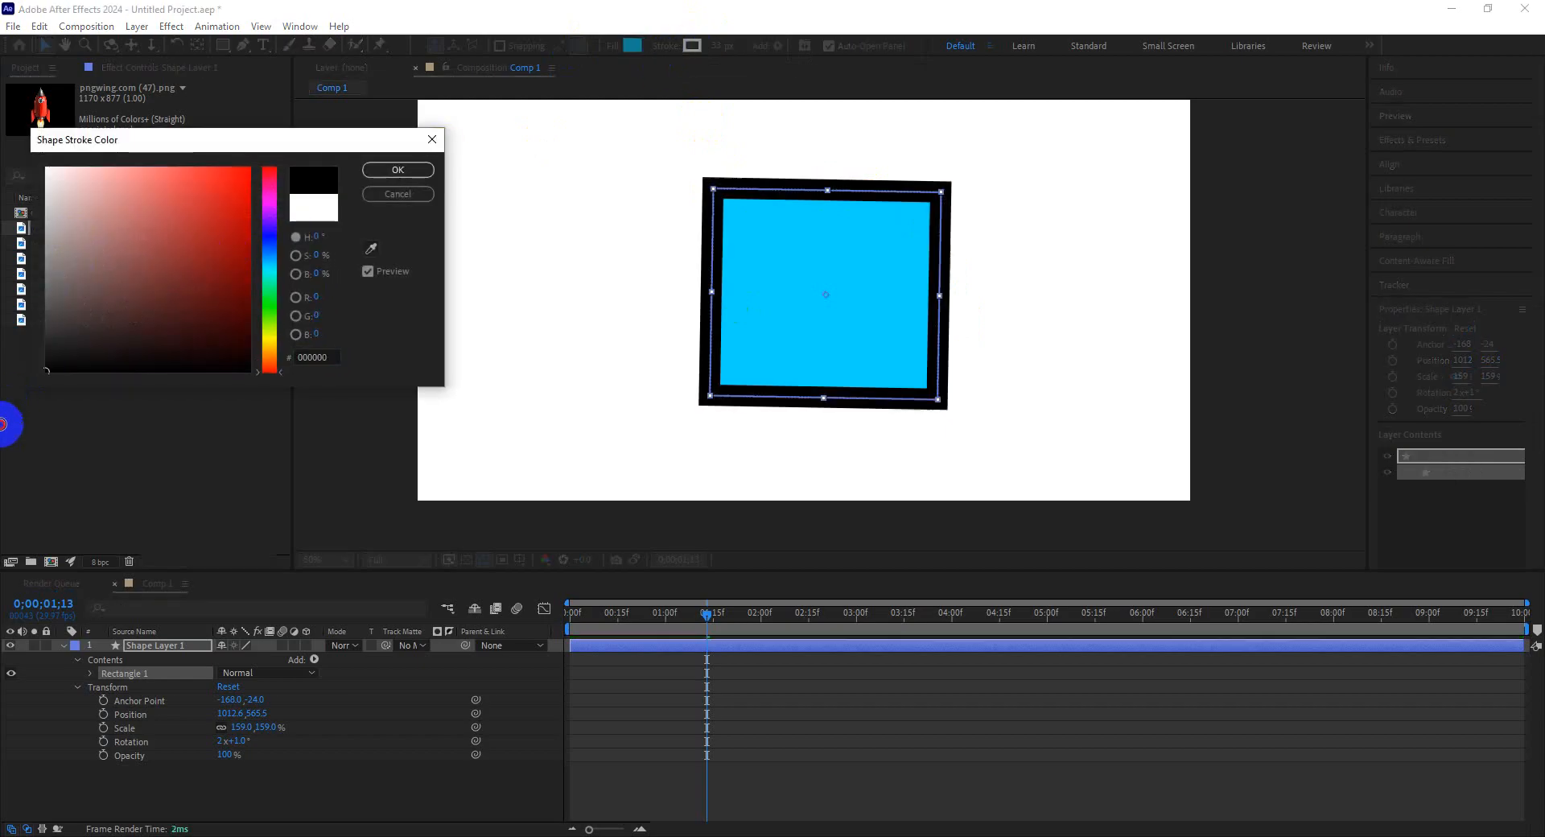
click(399, 169)
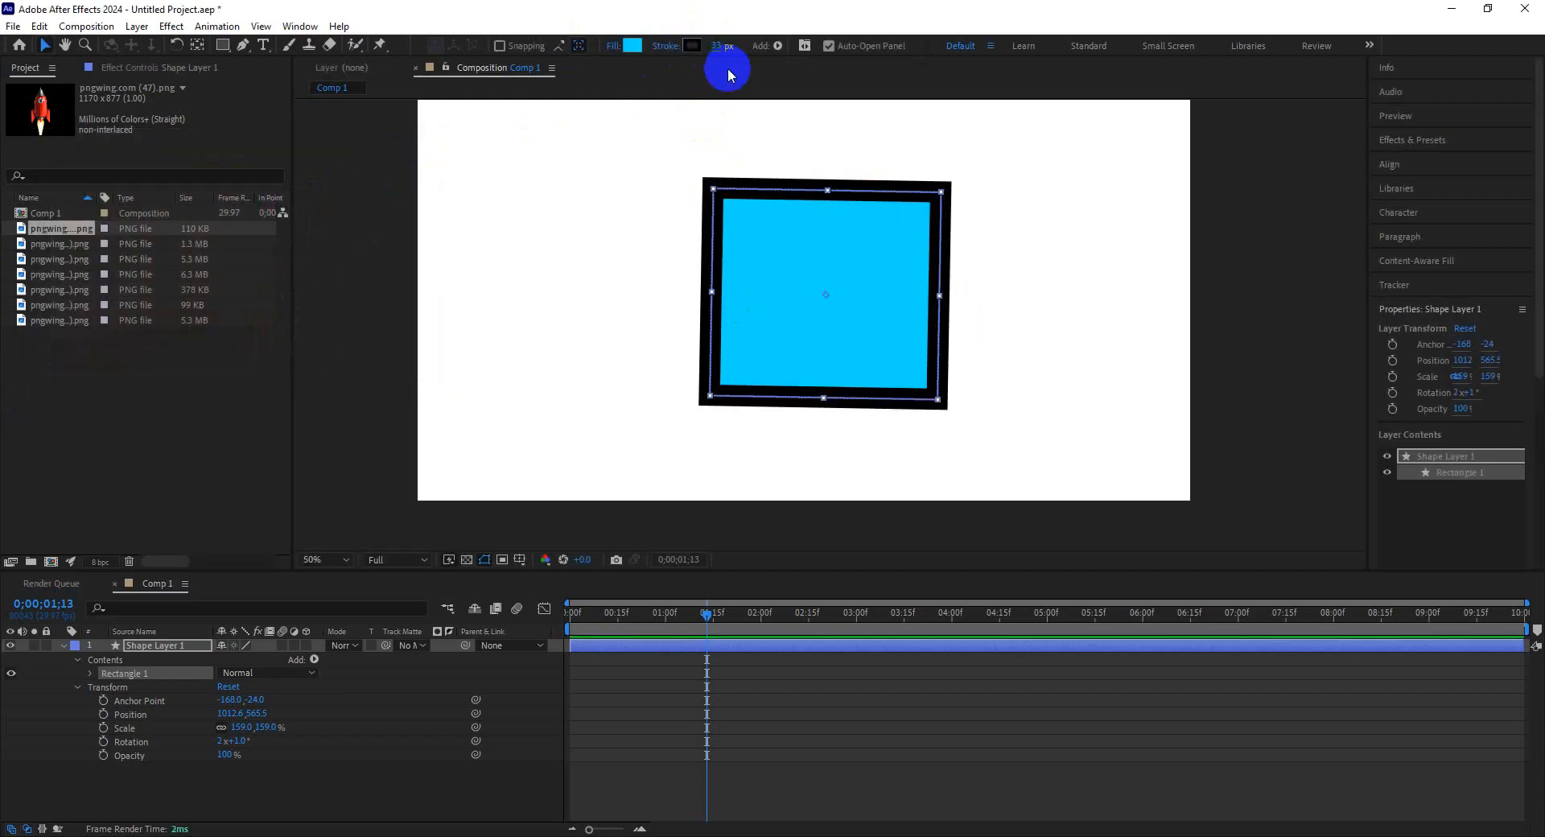
Remove the rectangle's stroke by setting the stroke width to 0 px.
mouse_move(724, 45)
mouse_down()
mouse_move(697, 45)
mouse_move(715, 49)
mouse_up()
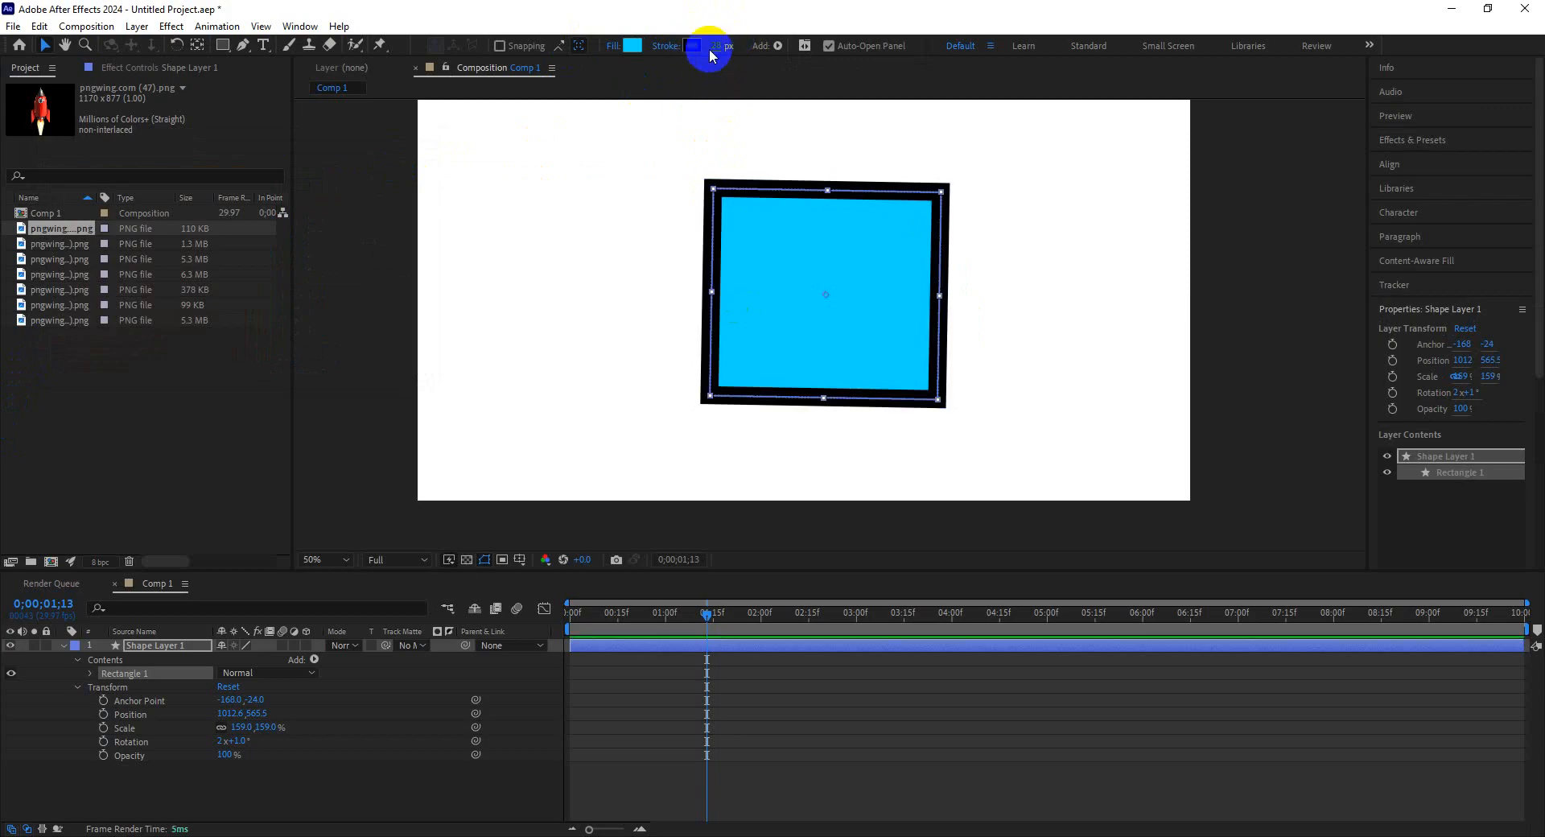
mouse_move(726, 44)
mouse_down()
mouse_move(676, 46)
mouse_move(727, 46)
mouse_up()
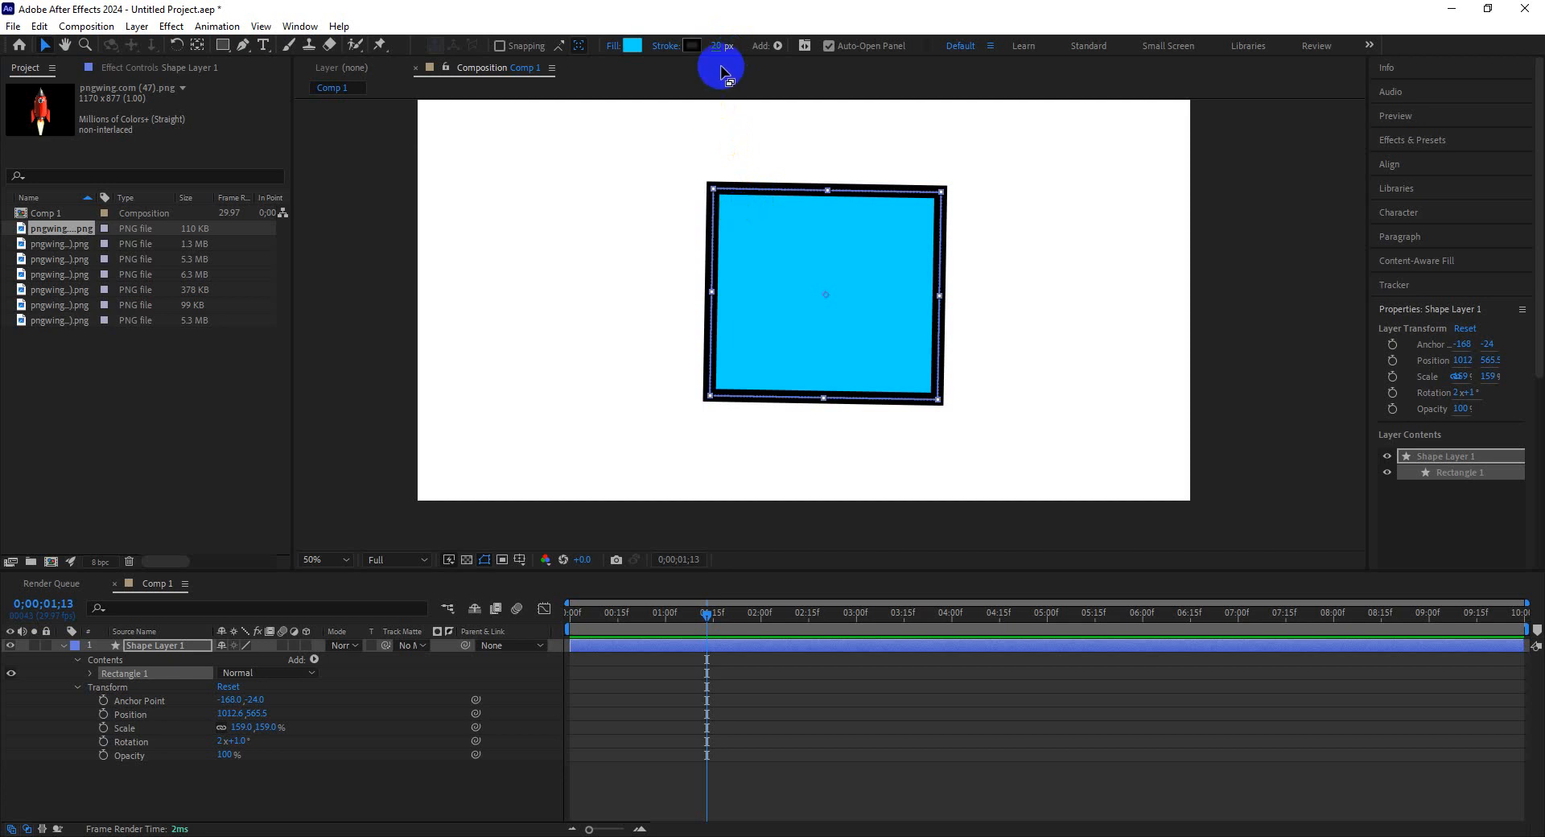
drag(712, 46, 655, 46)
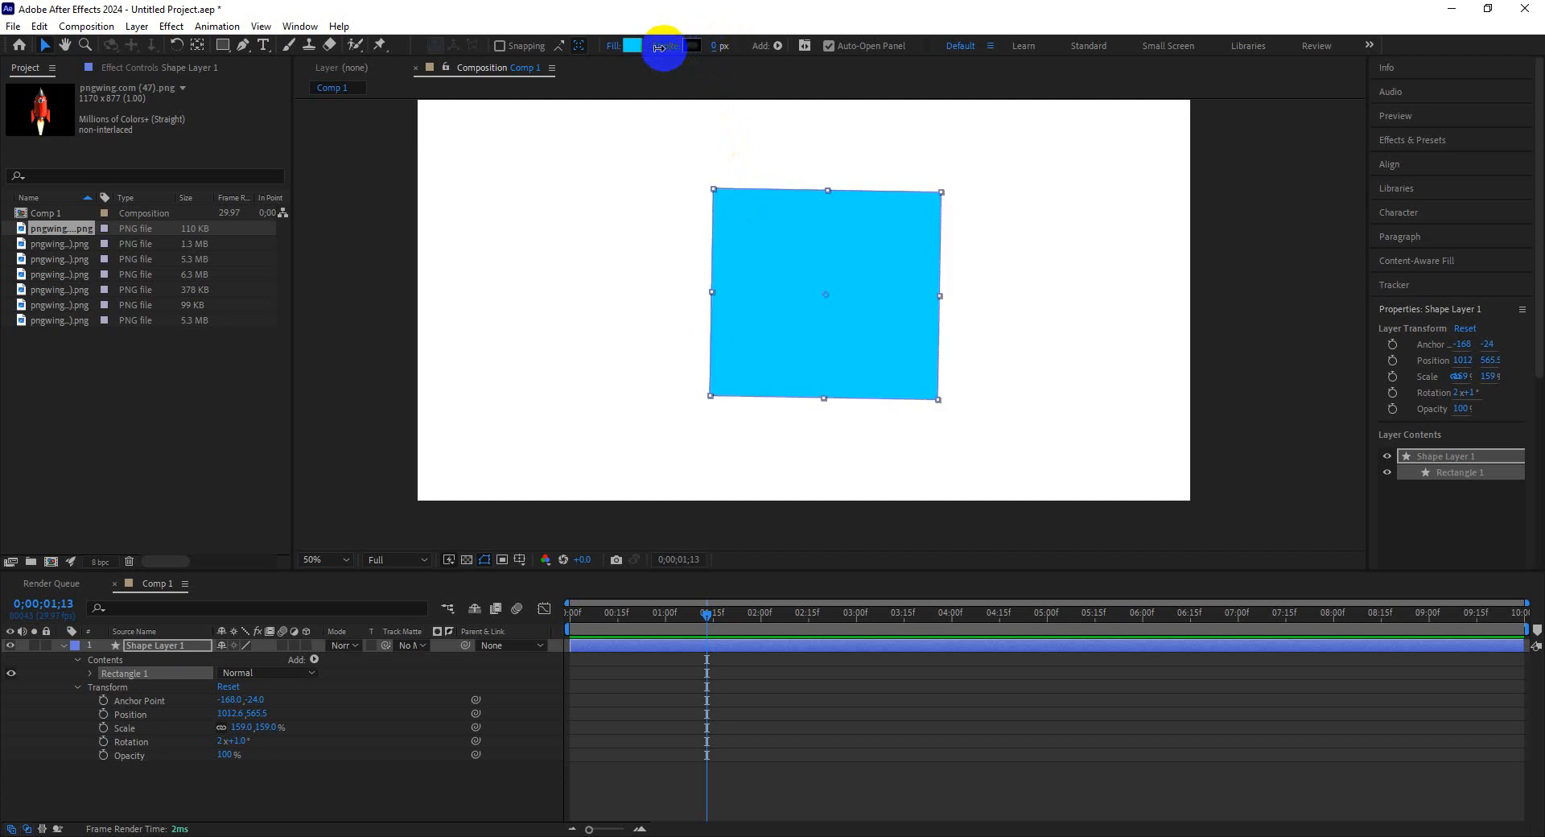
mouse_move(886, 333)
mouse_down()
mouse_move(913, 309)
mouse_move(884, 336)
mouse_up()
right_click(885, 336)
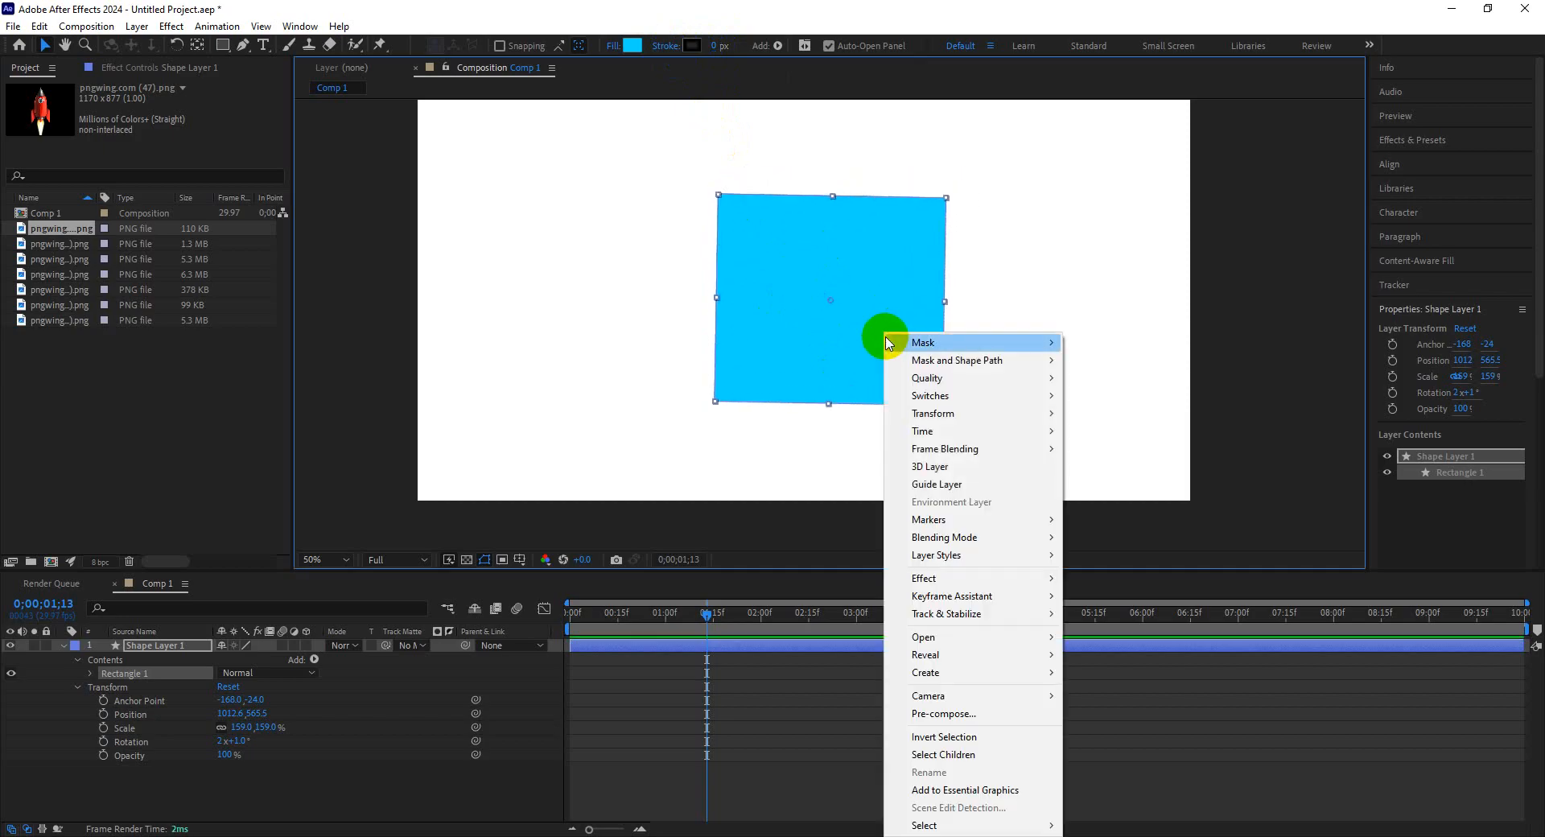
mouse_move(949, 528)
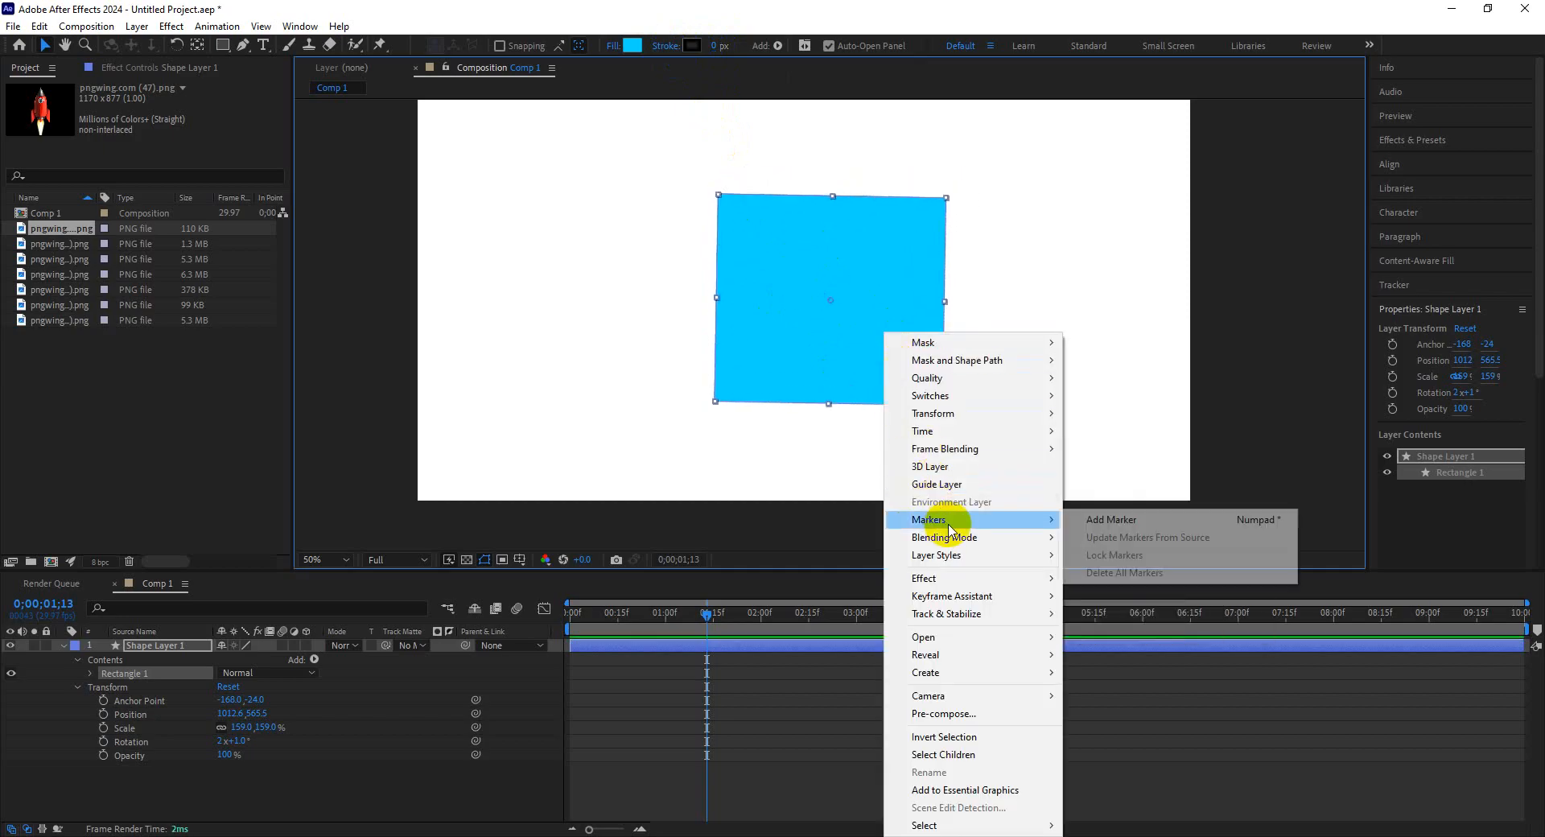
mouse_move(969, 414)
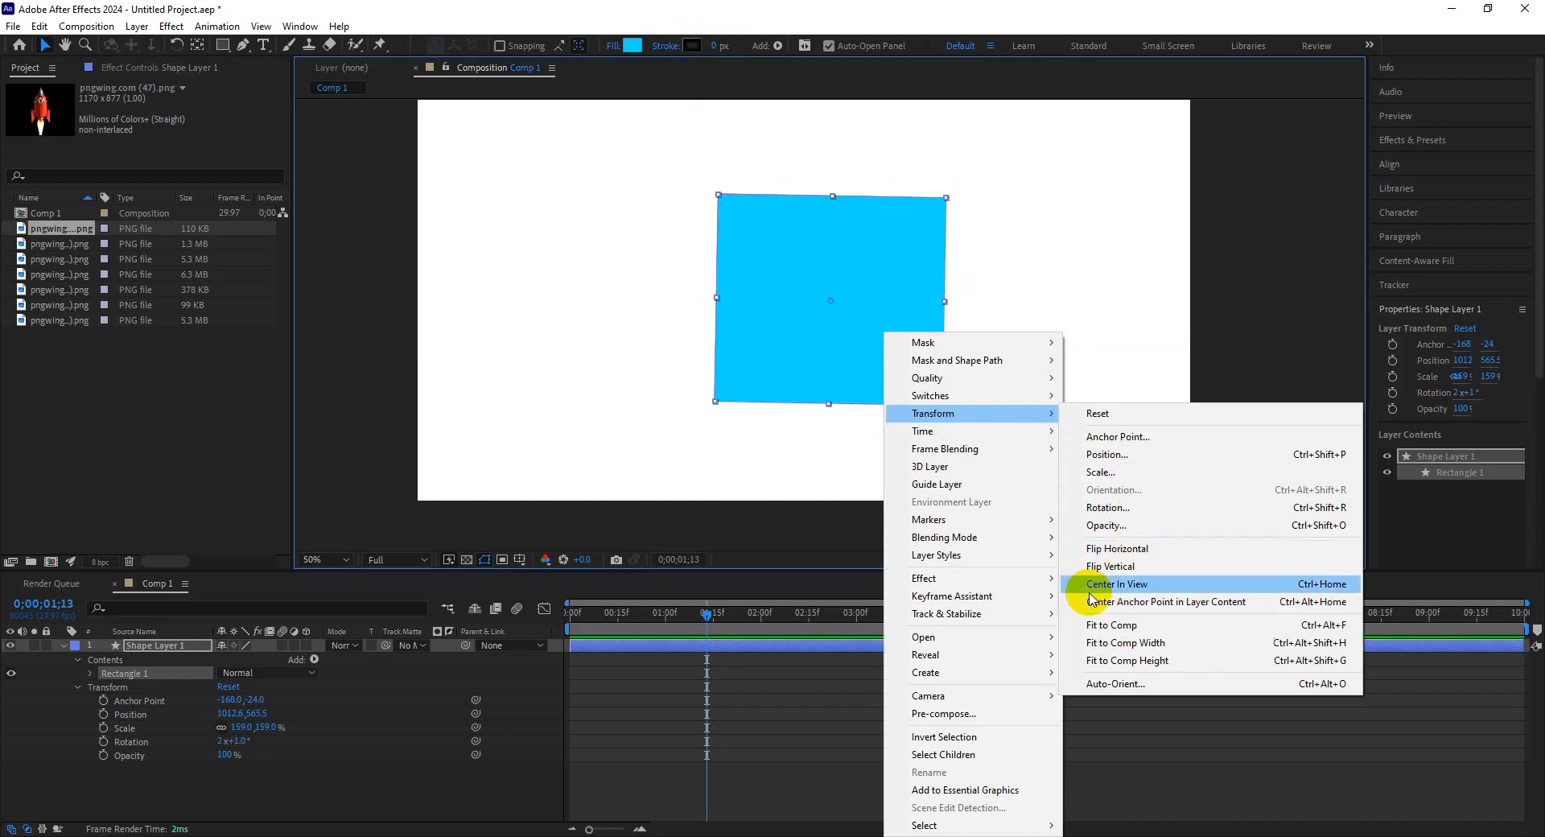
right_click(886, 317)
right_click(872, 318)
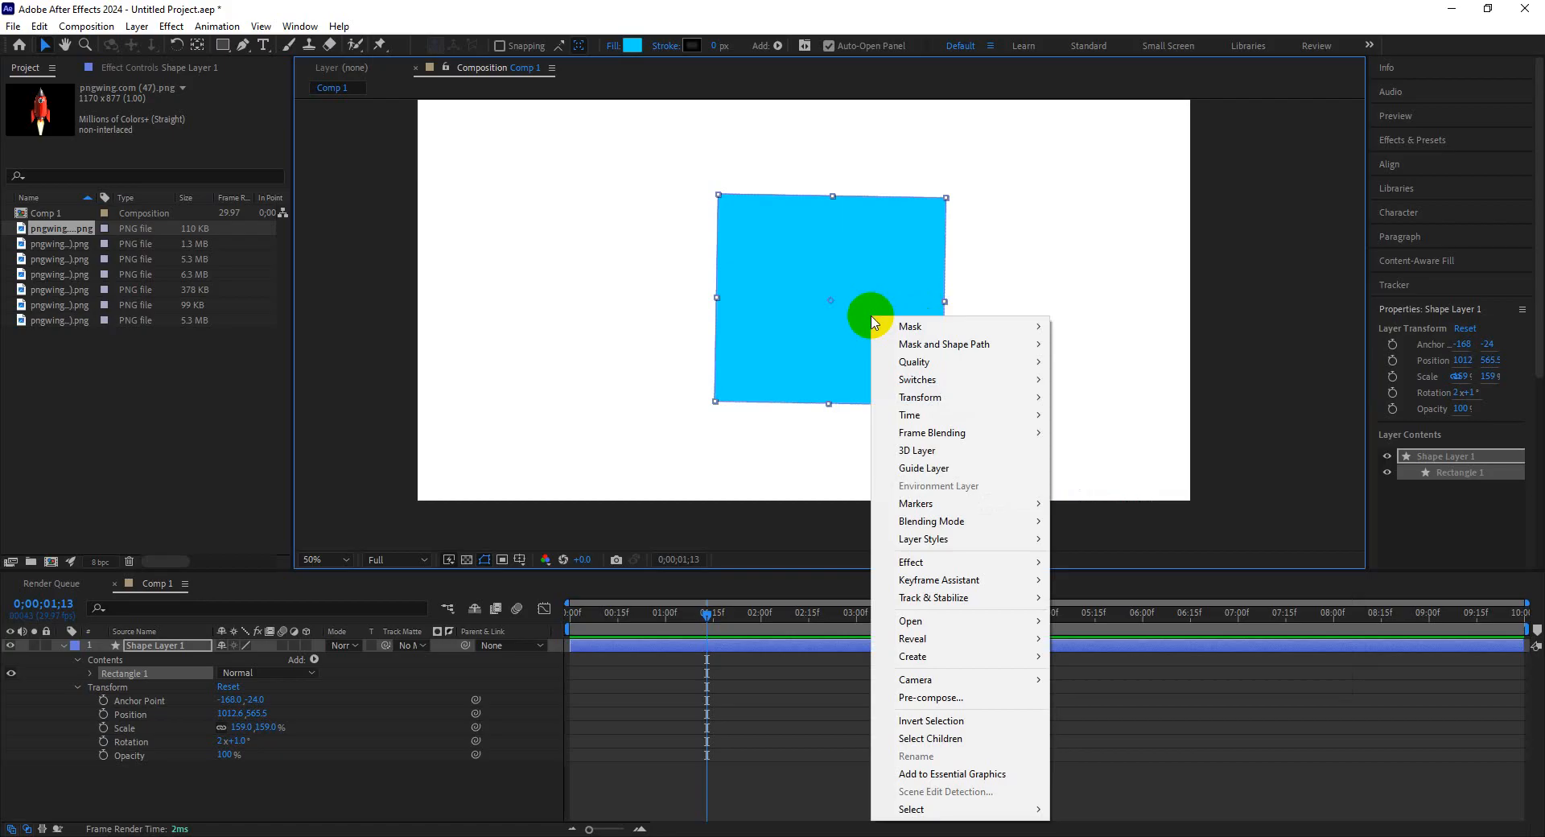
Switch to the Google Meet class window to check it, then come back to After Effects.
click(369, 819)
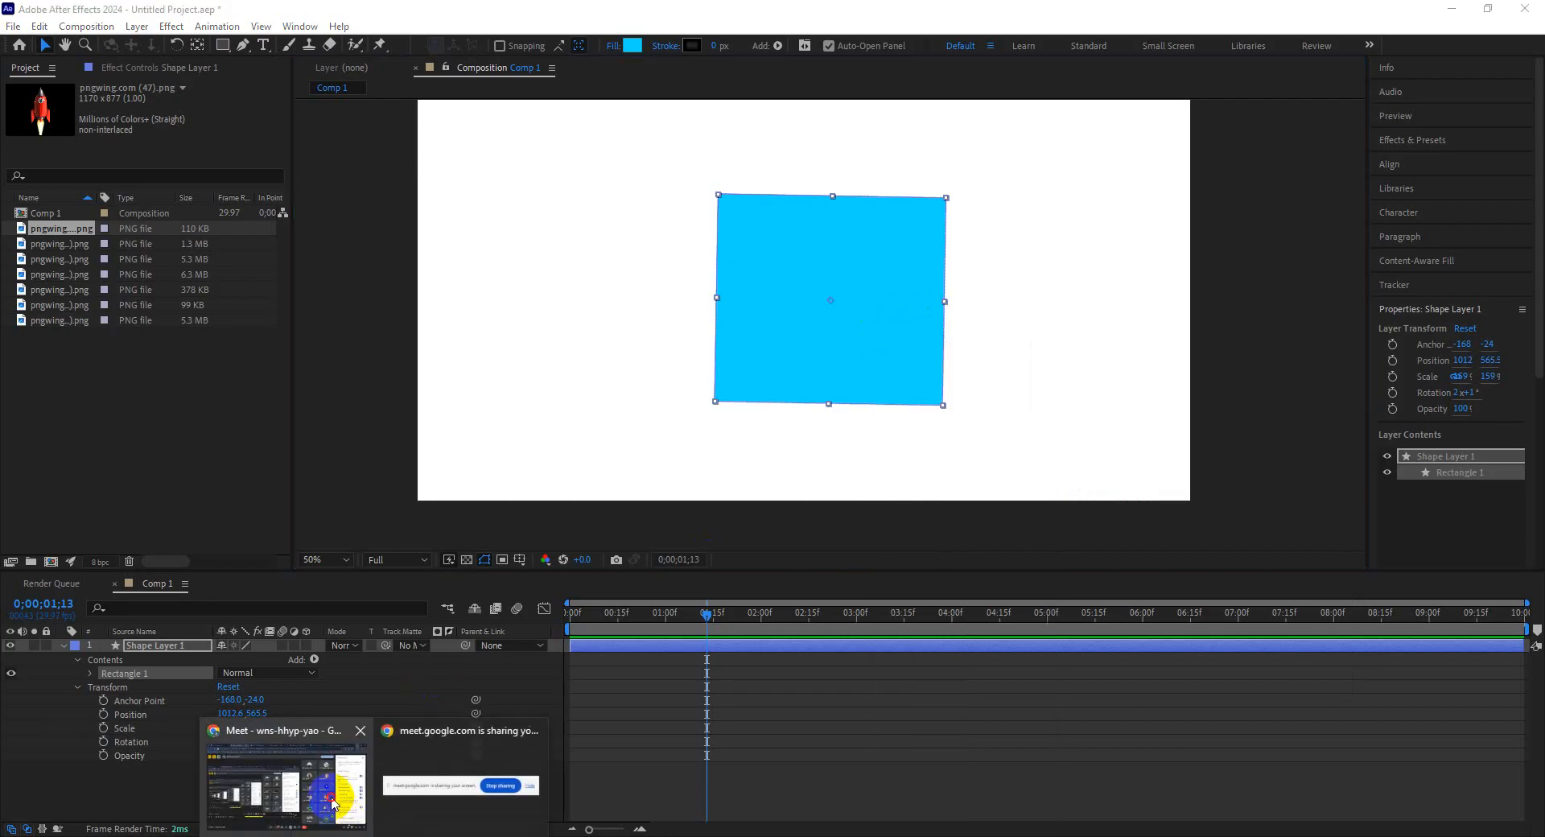
click(332, 802)
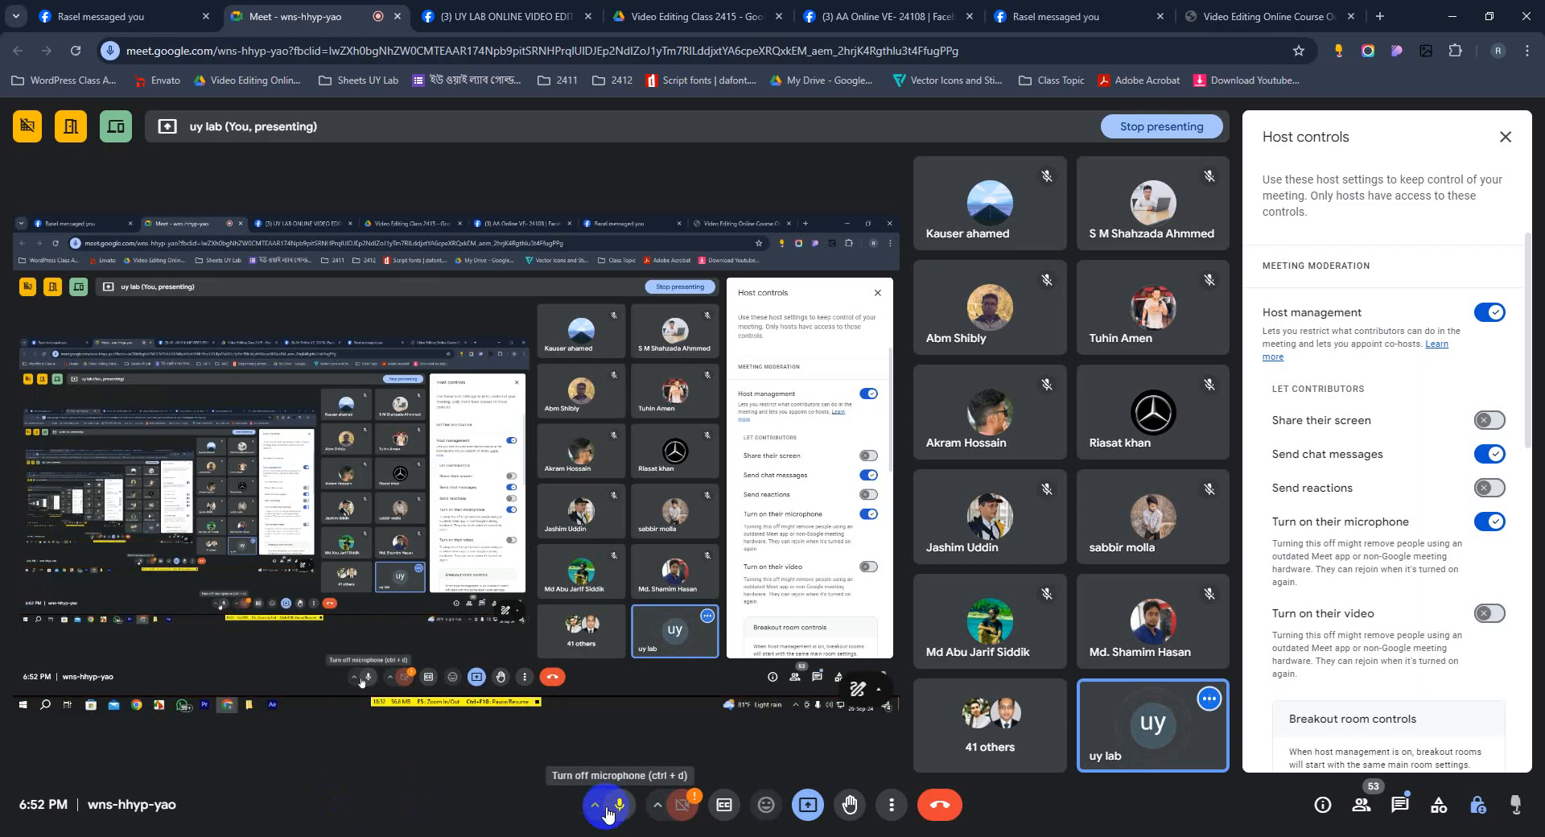
key(alt+Tab)
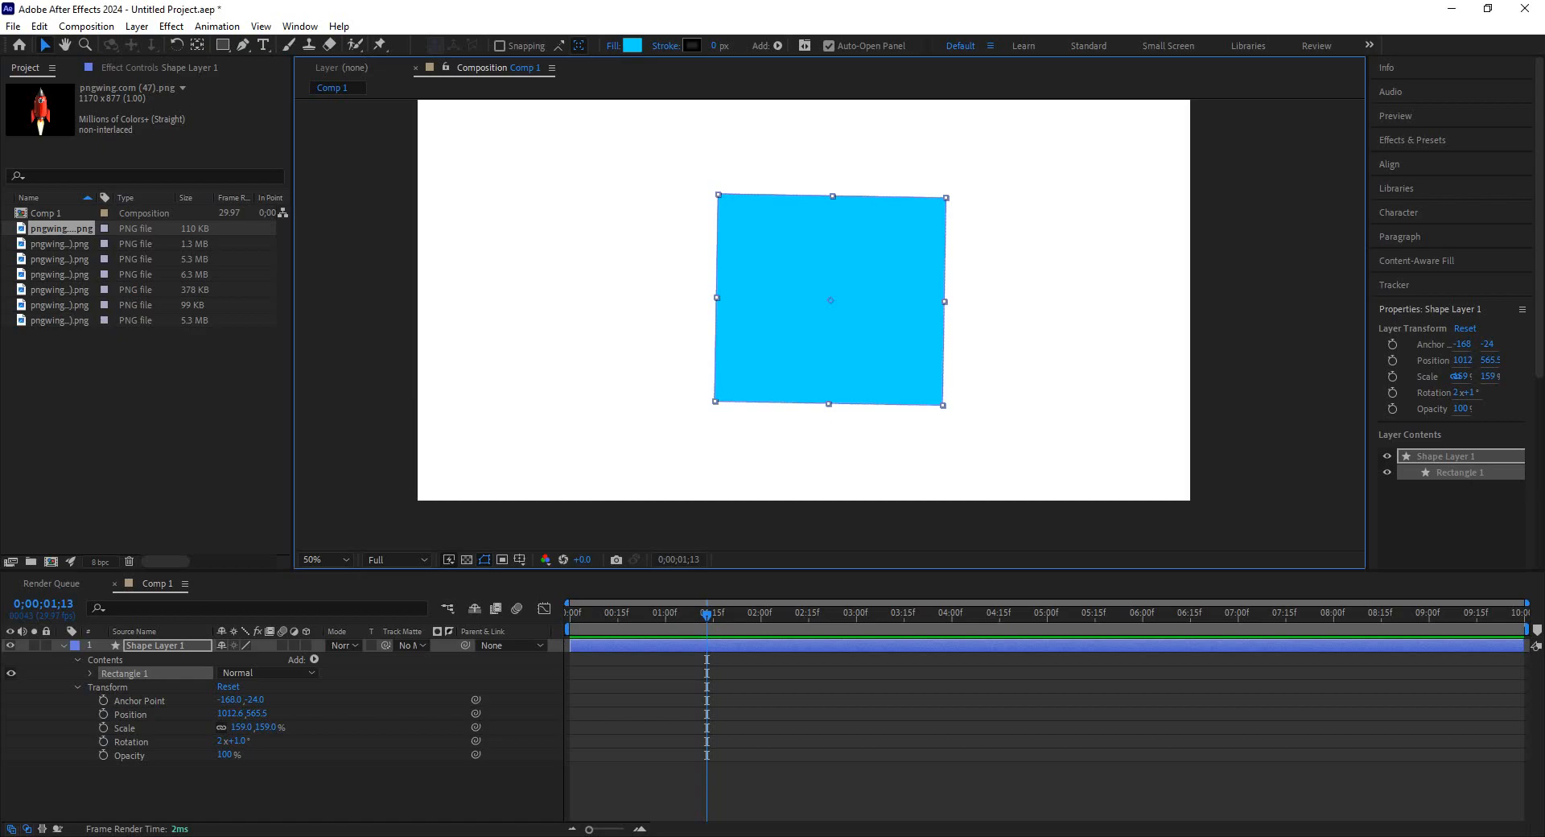
Add a Drop Shadow layer style to the rectangle's shape layer and expand its settings.
right_click(830, 325)
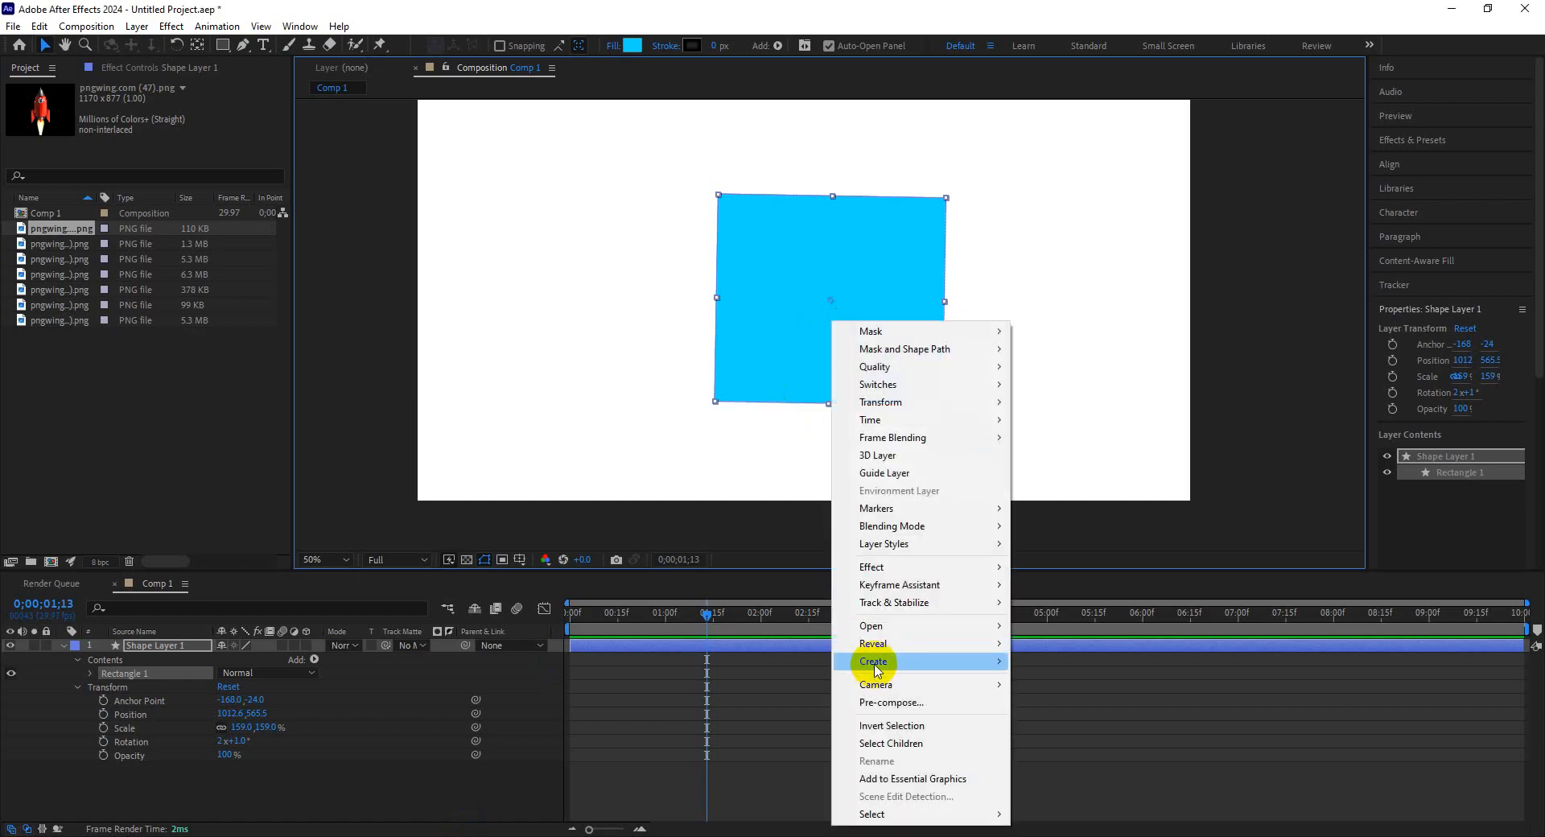
mouse_move(895, 547)
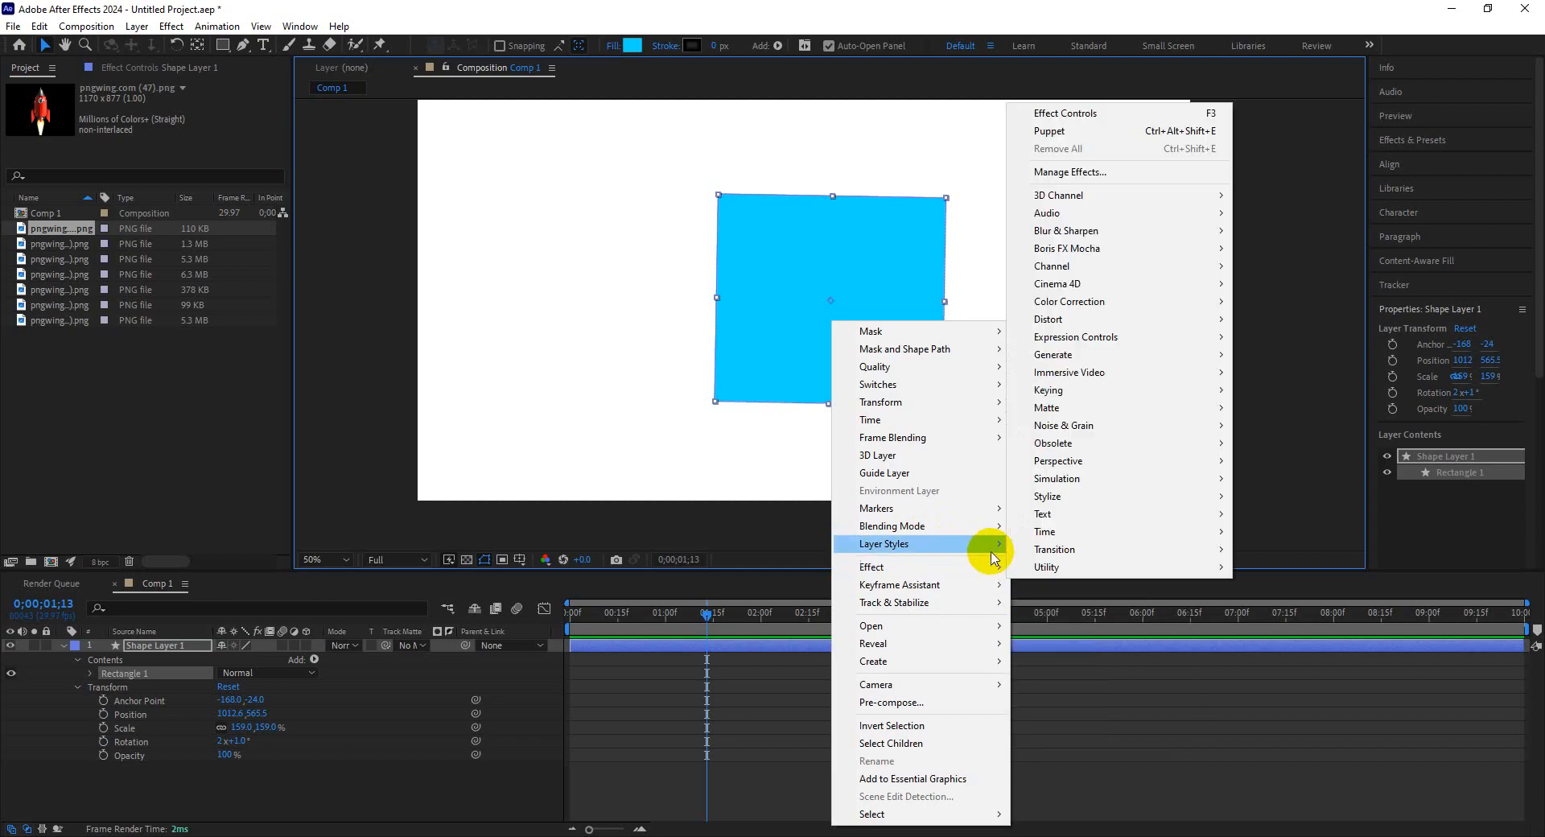
mouse_move(998, 544)
click(1054, 603)
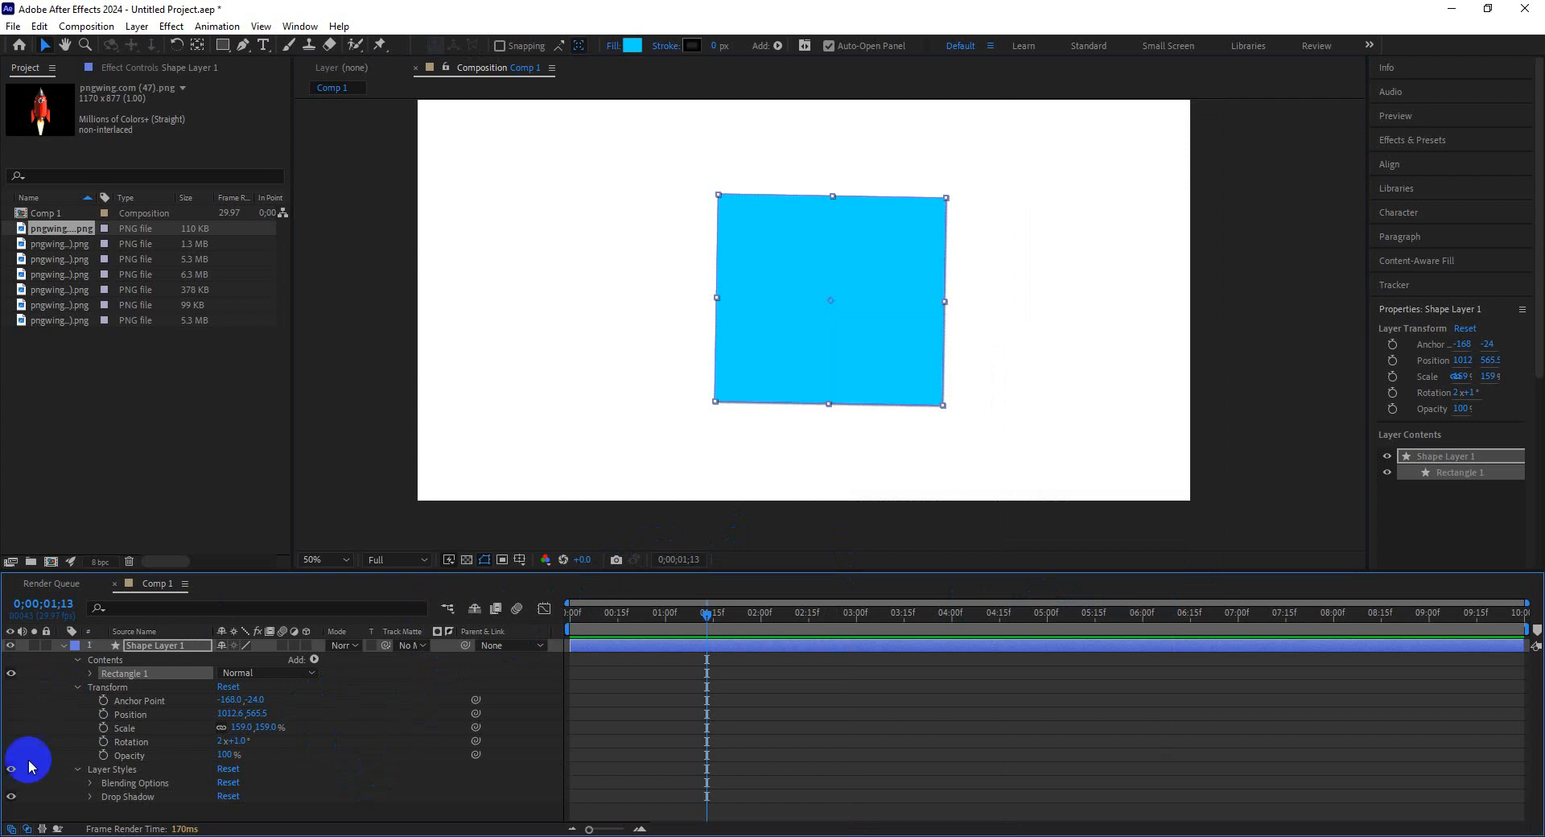
click(90, 797)
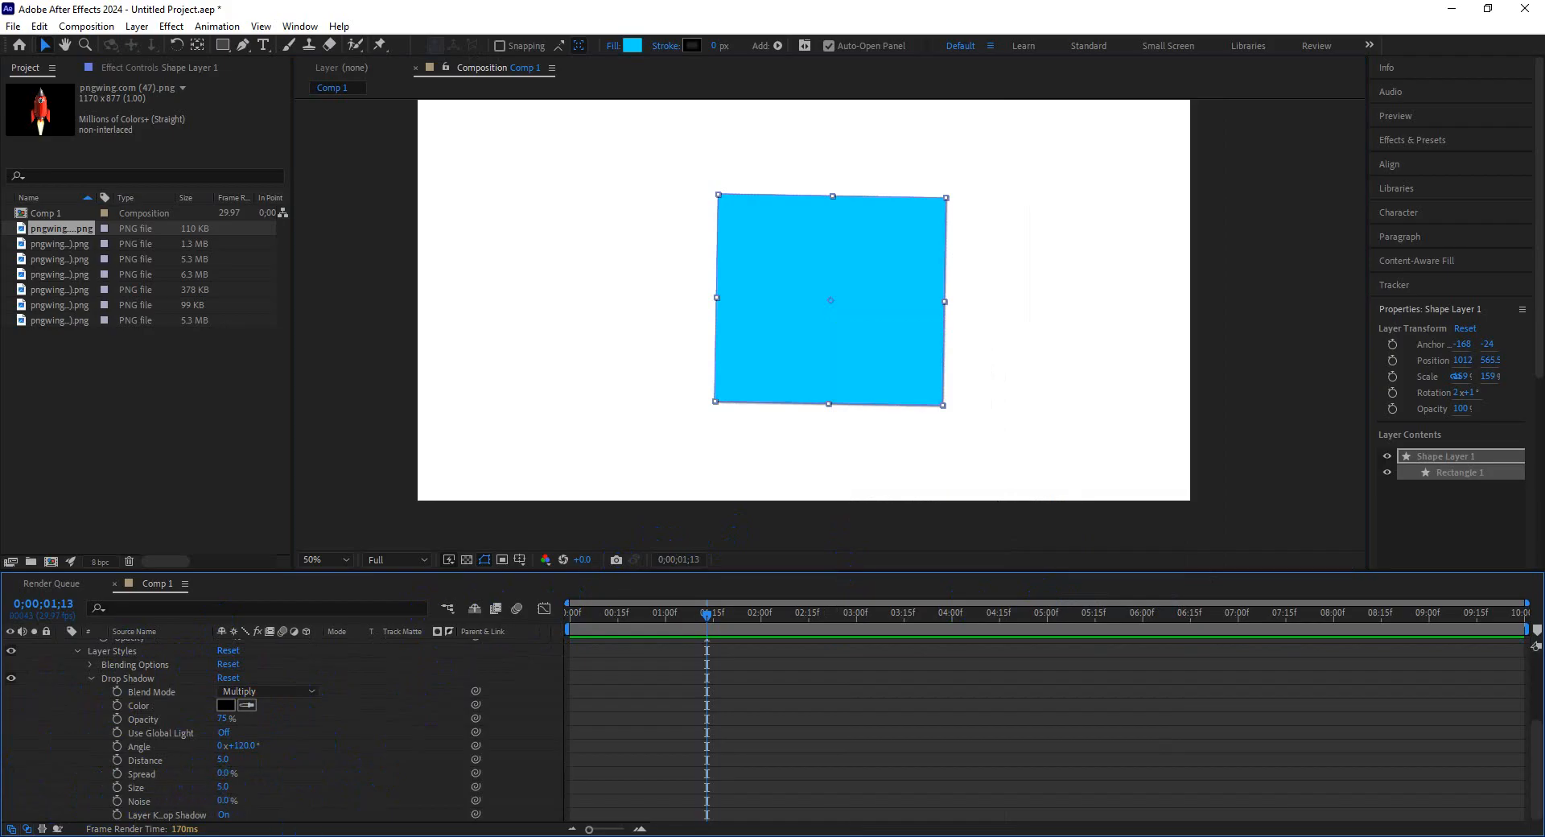
Switch briefly to the Google Meet class window and return to After Effects.
mouse_move(336, 832)
click(337, 801)
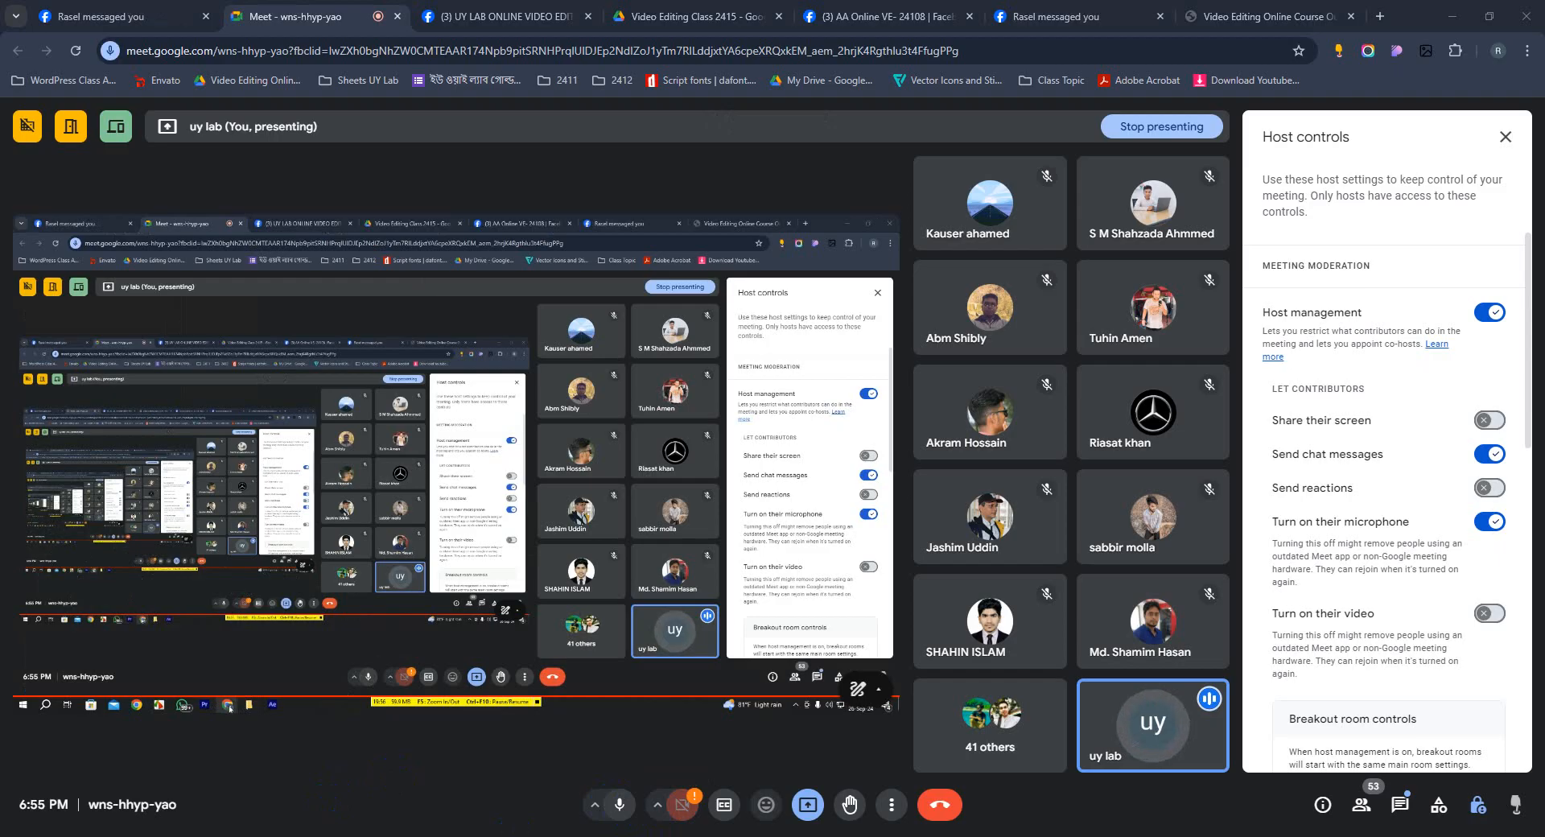
key(alt+Tab)
click(483, 720)
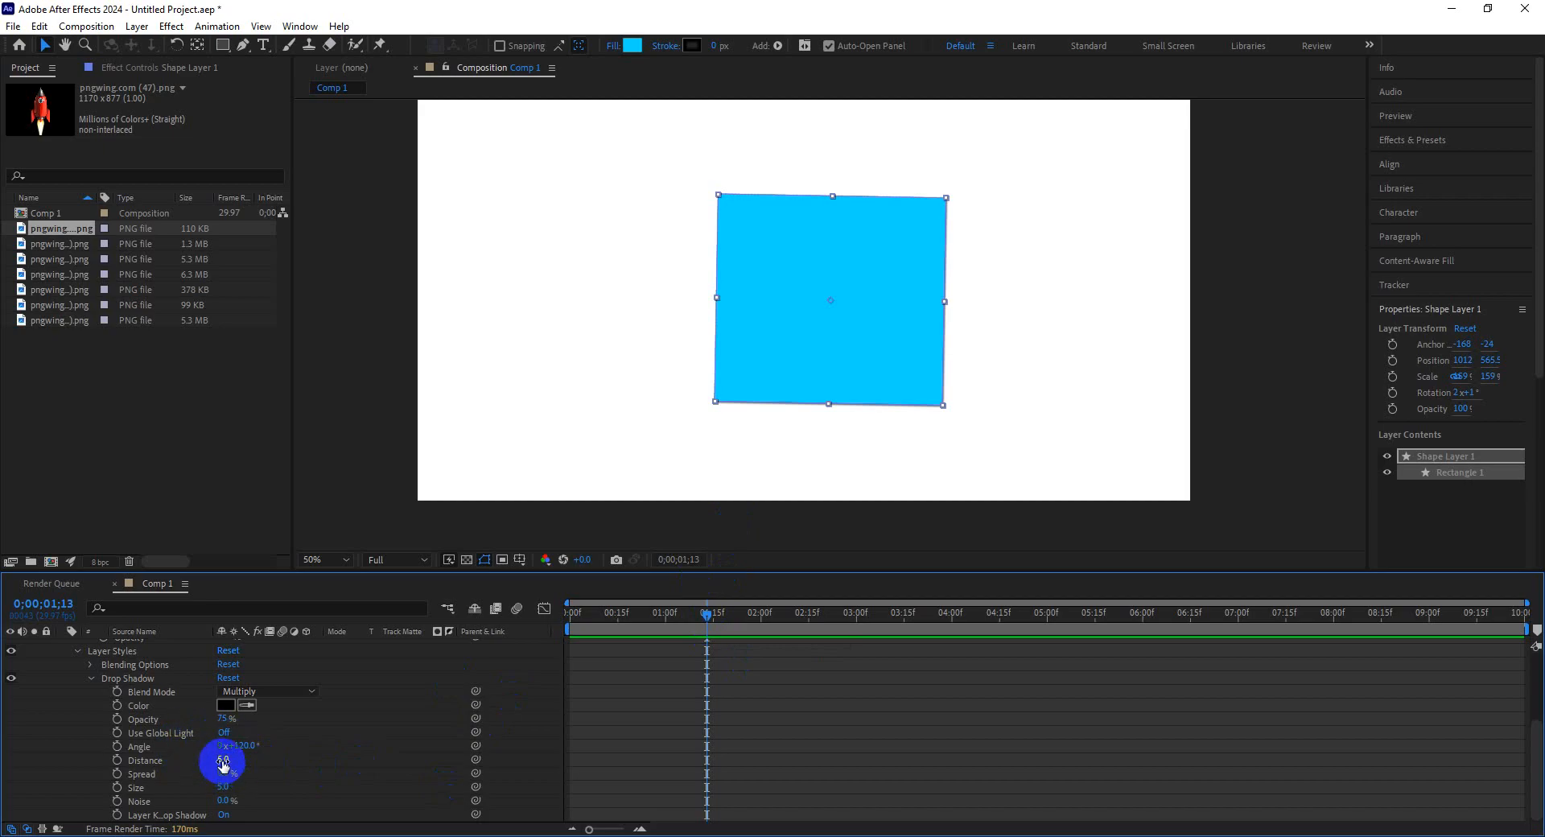
Increase the drop shadow's Distance to 170.
drag(223, 764, 193, 780)
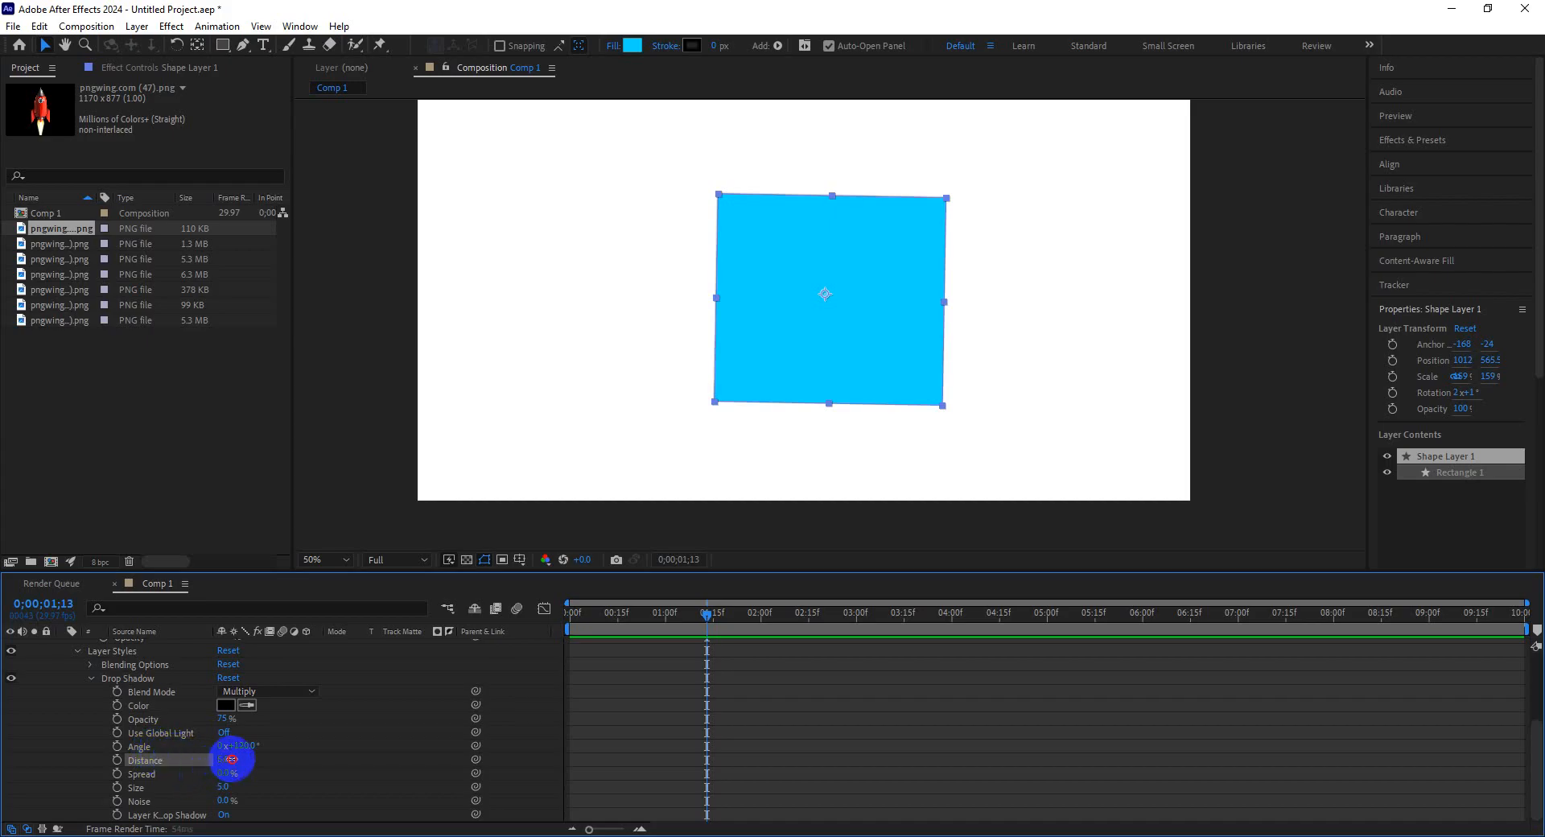
mouse_move(231, 758)
mouse_down()
mouse_move(410, 803)
mouse_move(247, 761)
mouse_up()
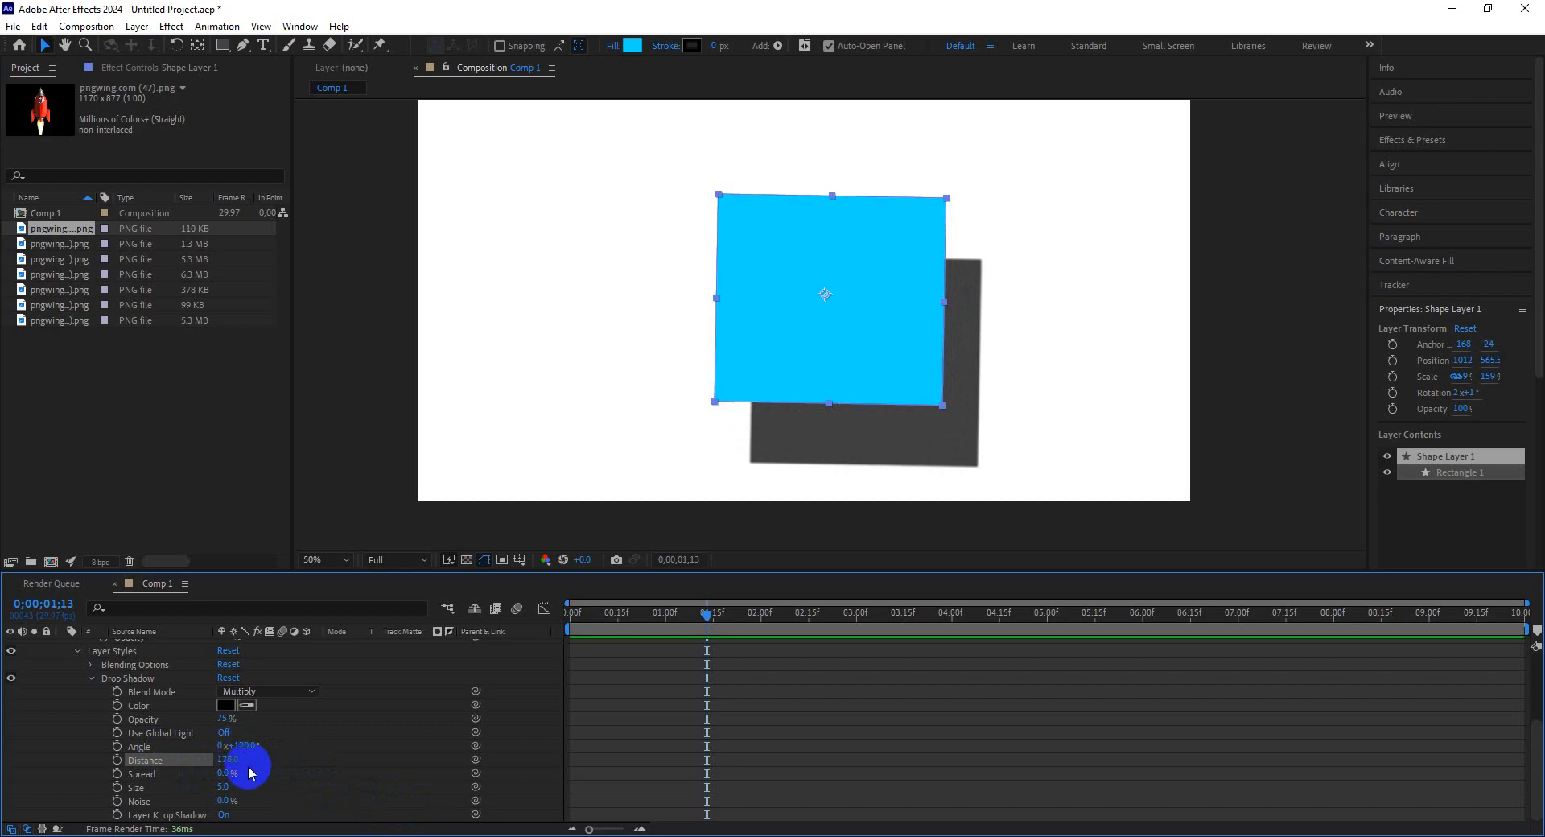
Switch to the browser, open a new tab and go to the pasted pngwing.com download page.
mouse_move(370, 833)
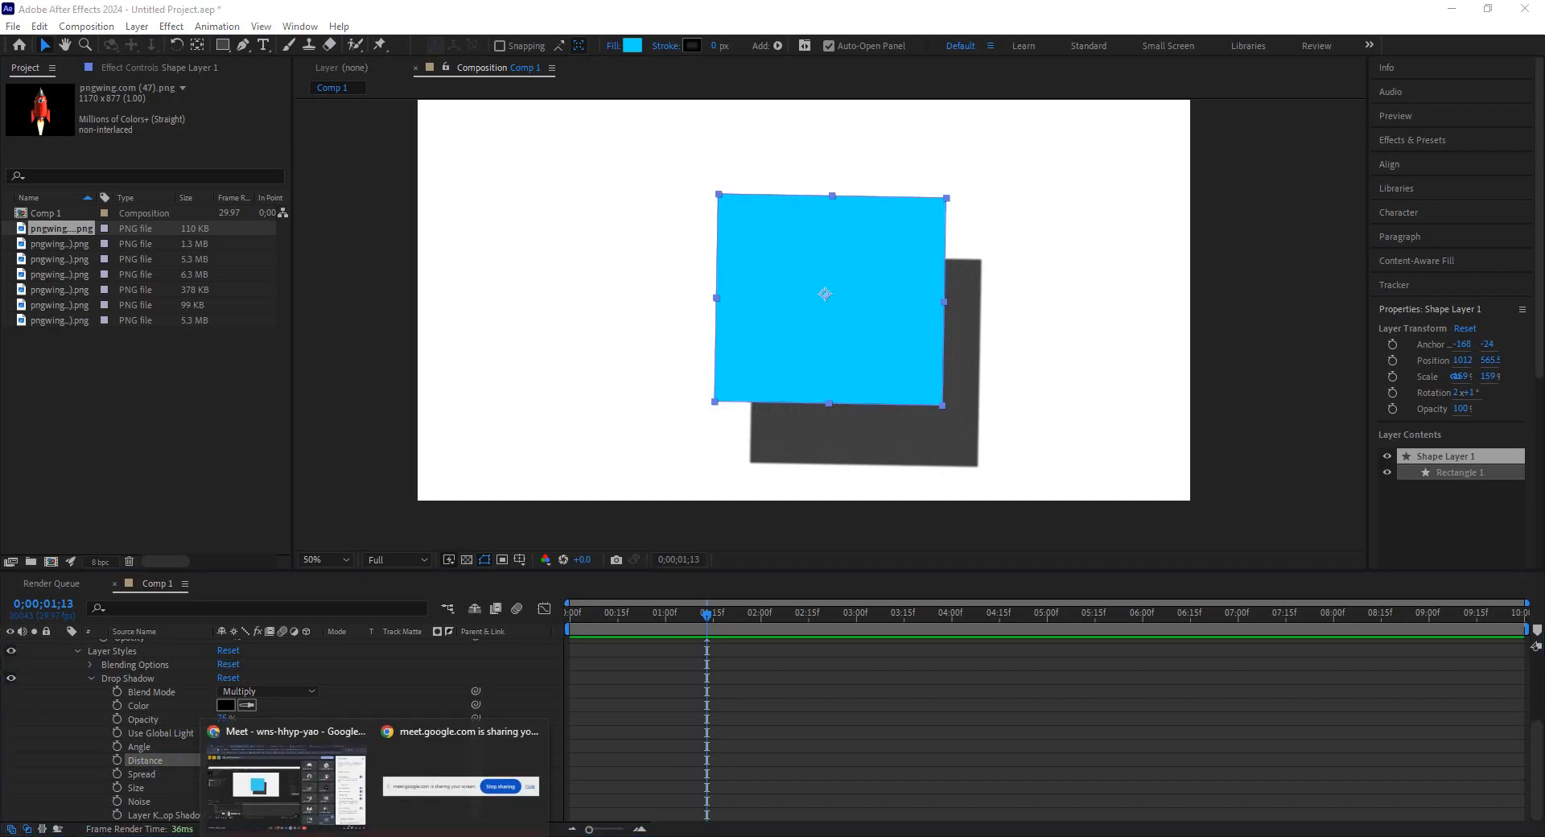
click(321, 800)
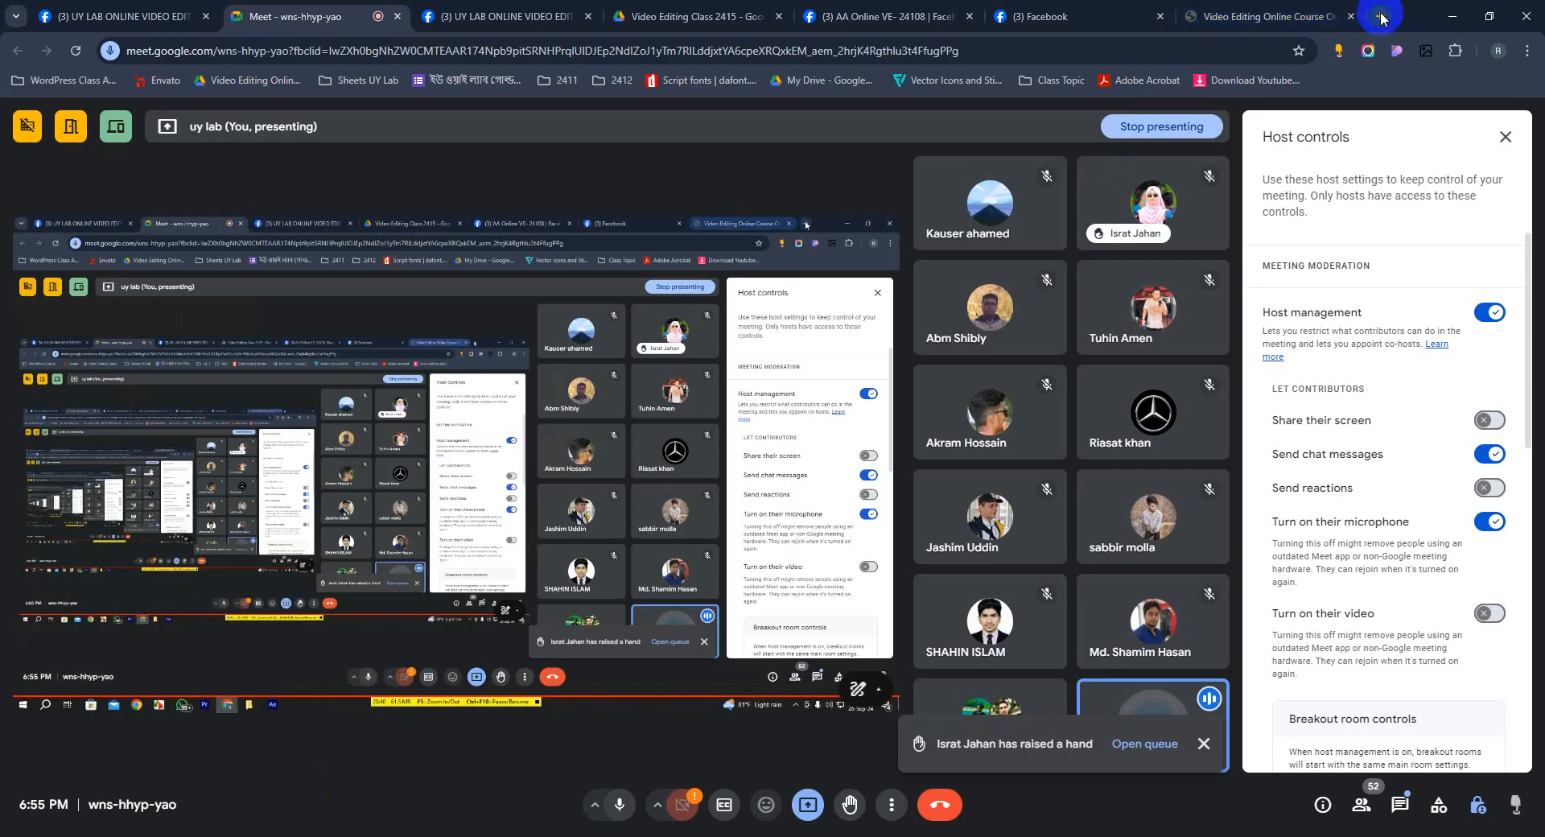
key(ctrl+t)
click(1095, 47)
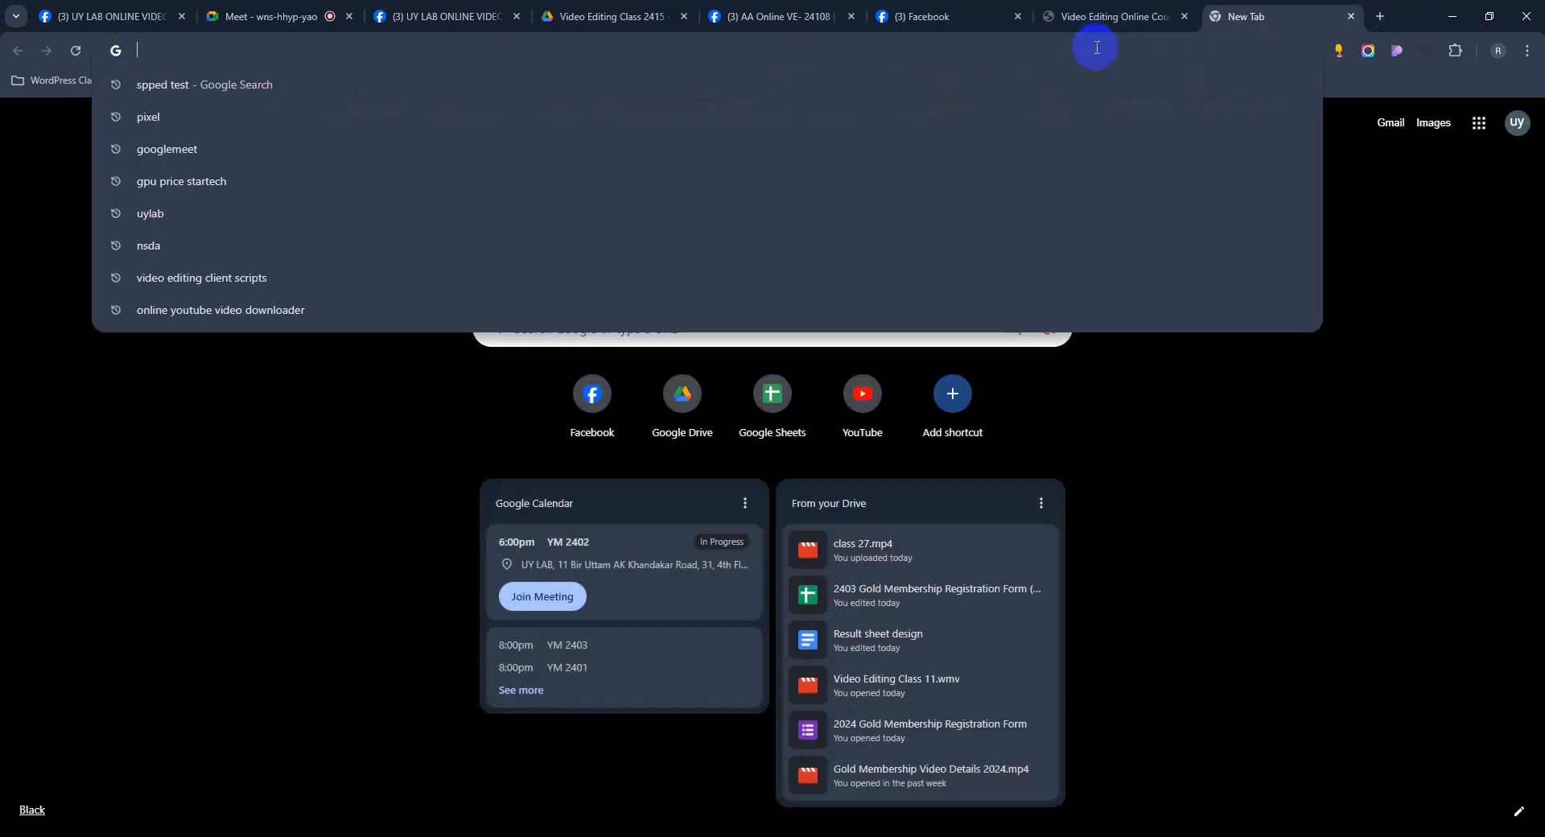
text(pngwing.com/en/free-png-vugqd/download)
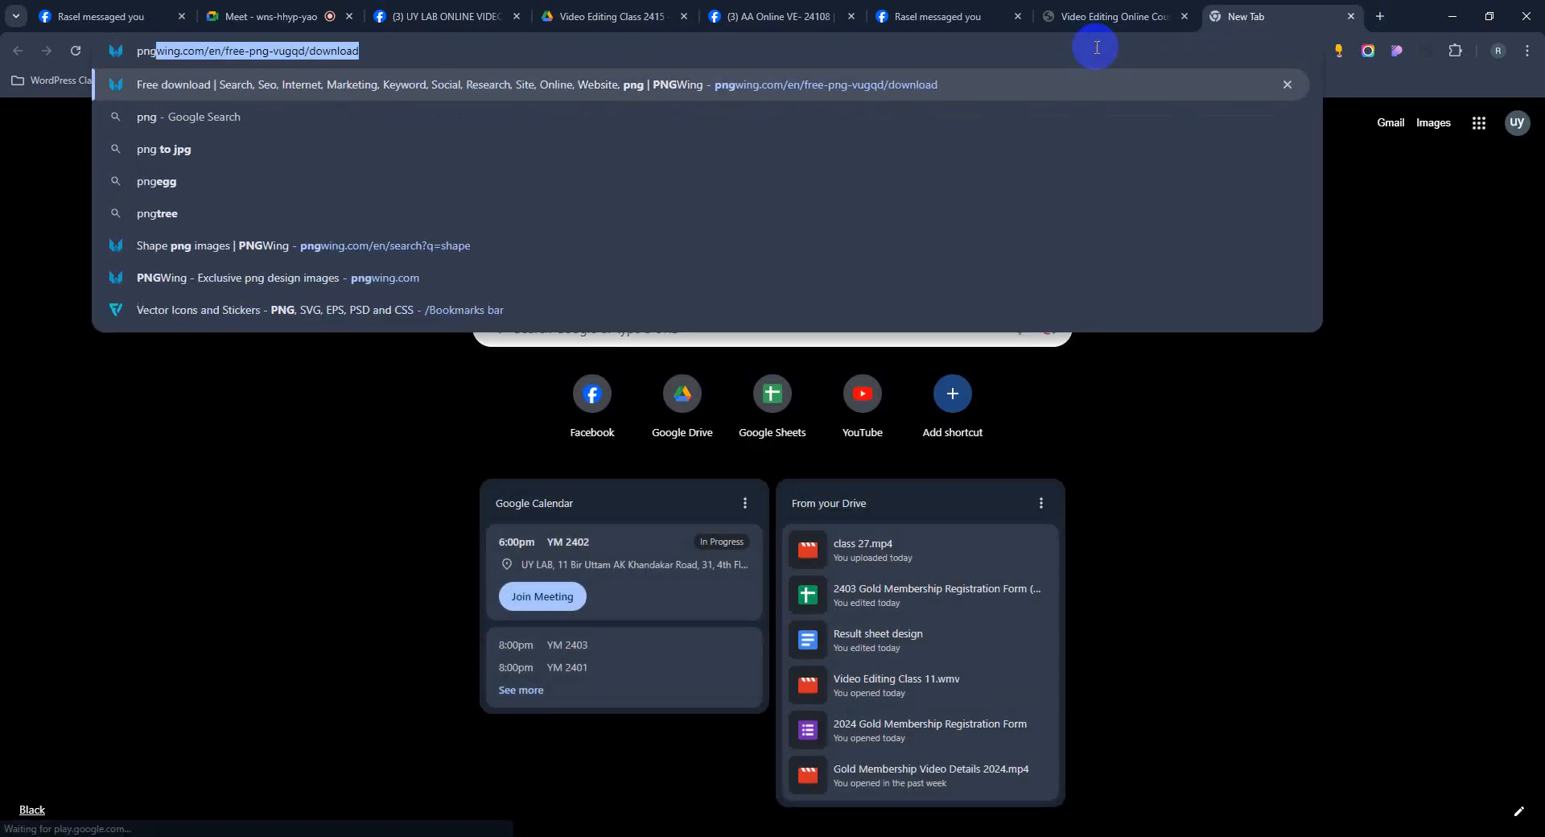
key(Return)
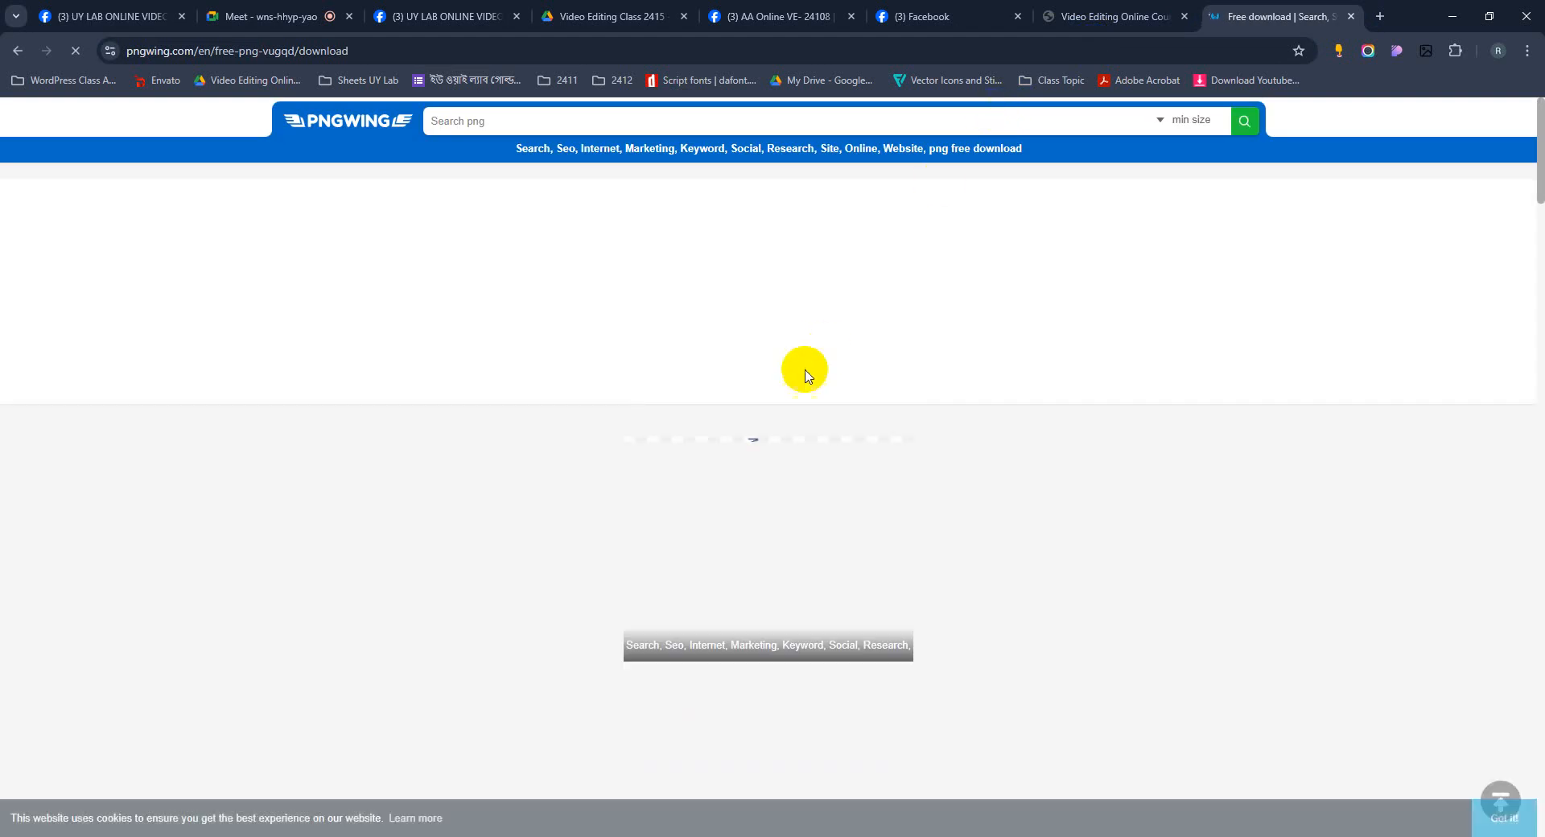
Search pngwing for "map" and open the Brazil Map black and white PNG.
click(767, 112)
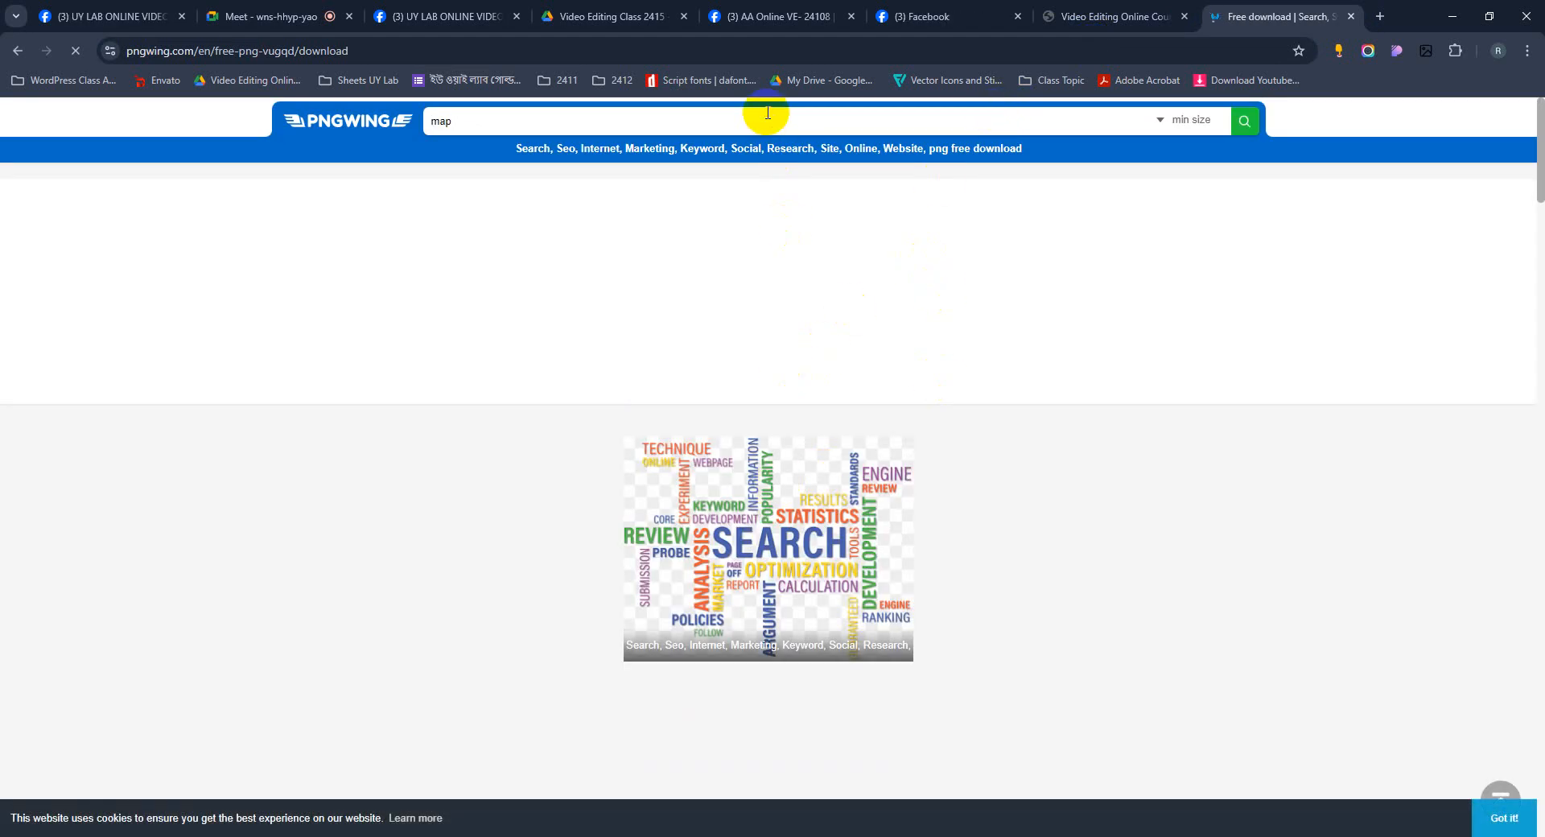
key(Return)
scroll(527, 430, down, 2)
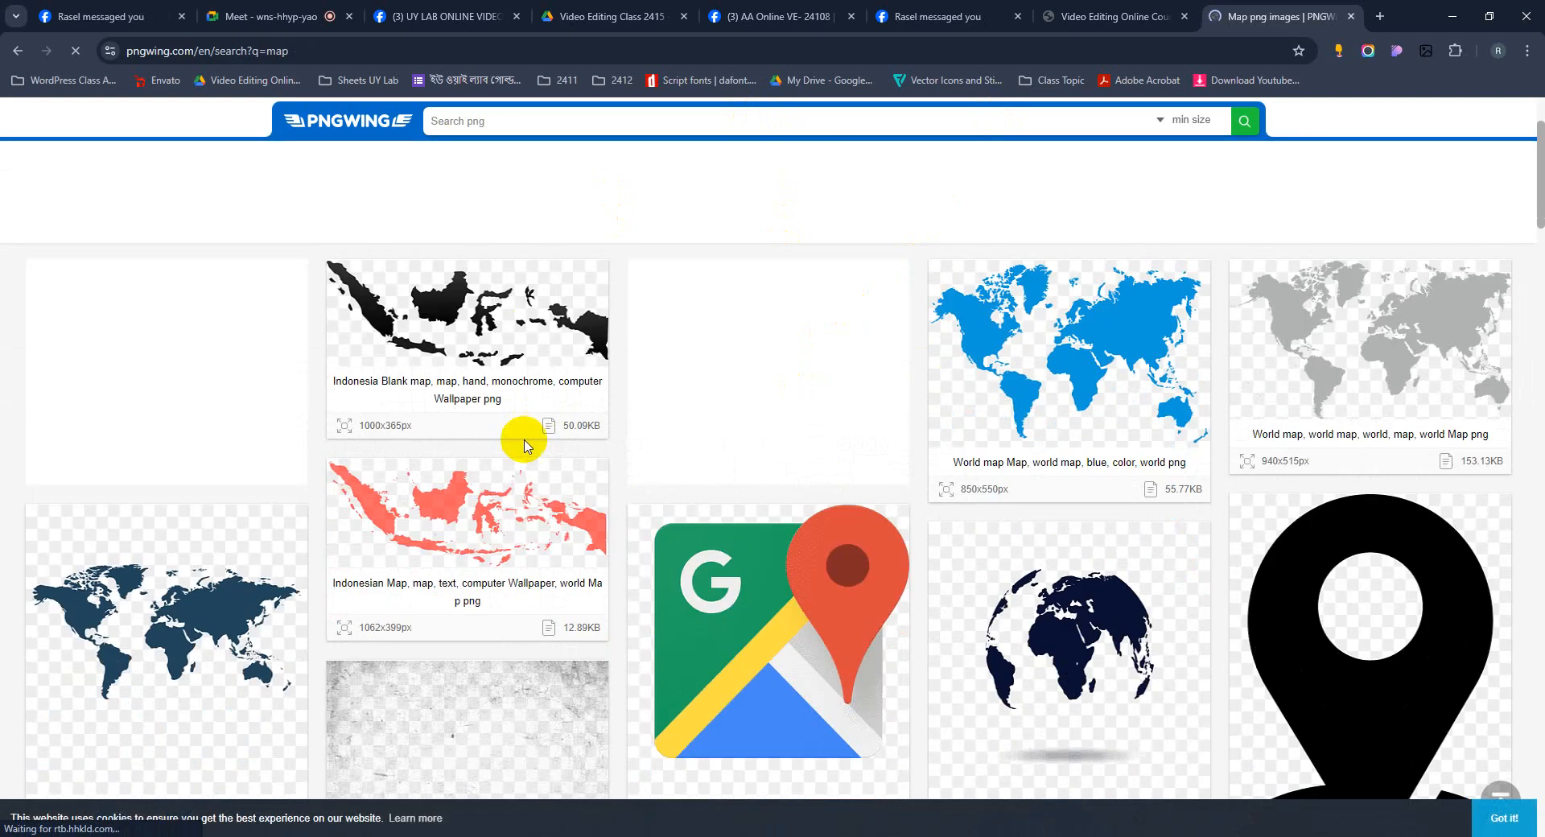
scroll(535, 447, down, 3)
scroll(537, 447, down, 8)
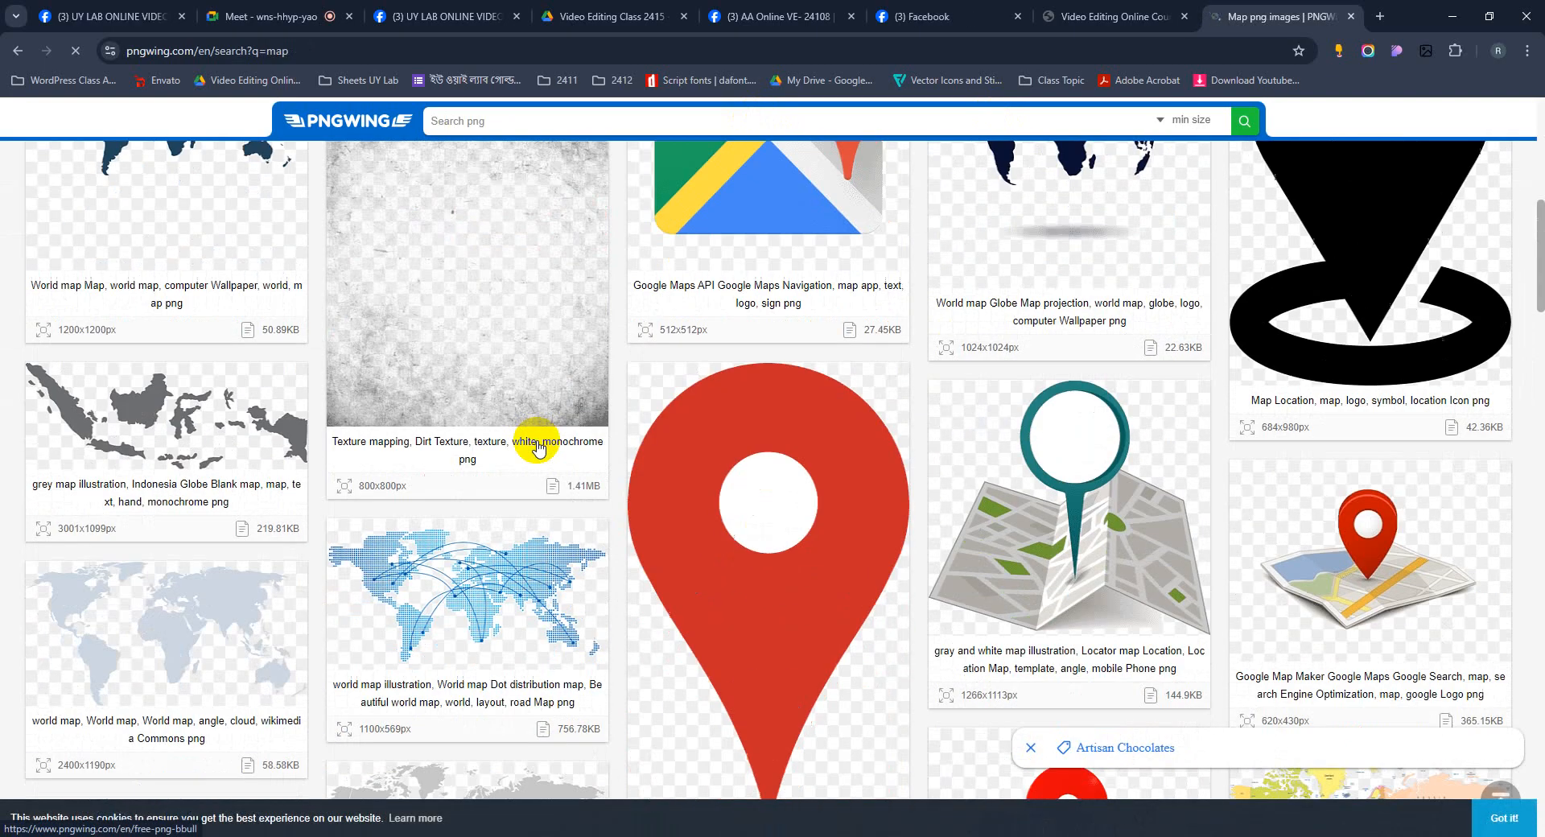
scroll(539, 447, down, 3)
scroll(538, 448, down, 2)
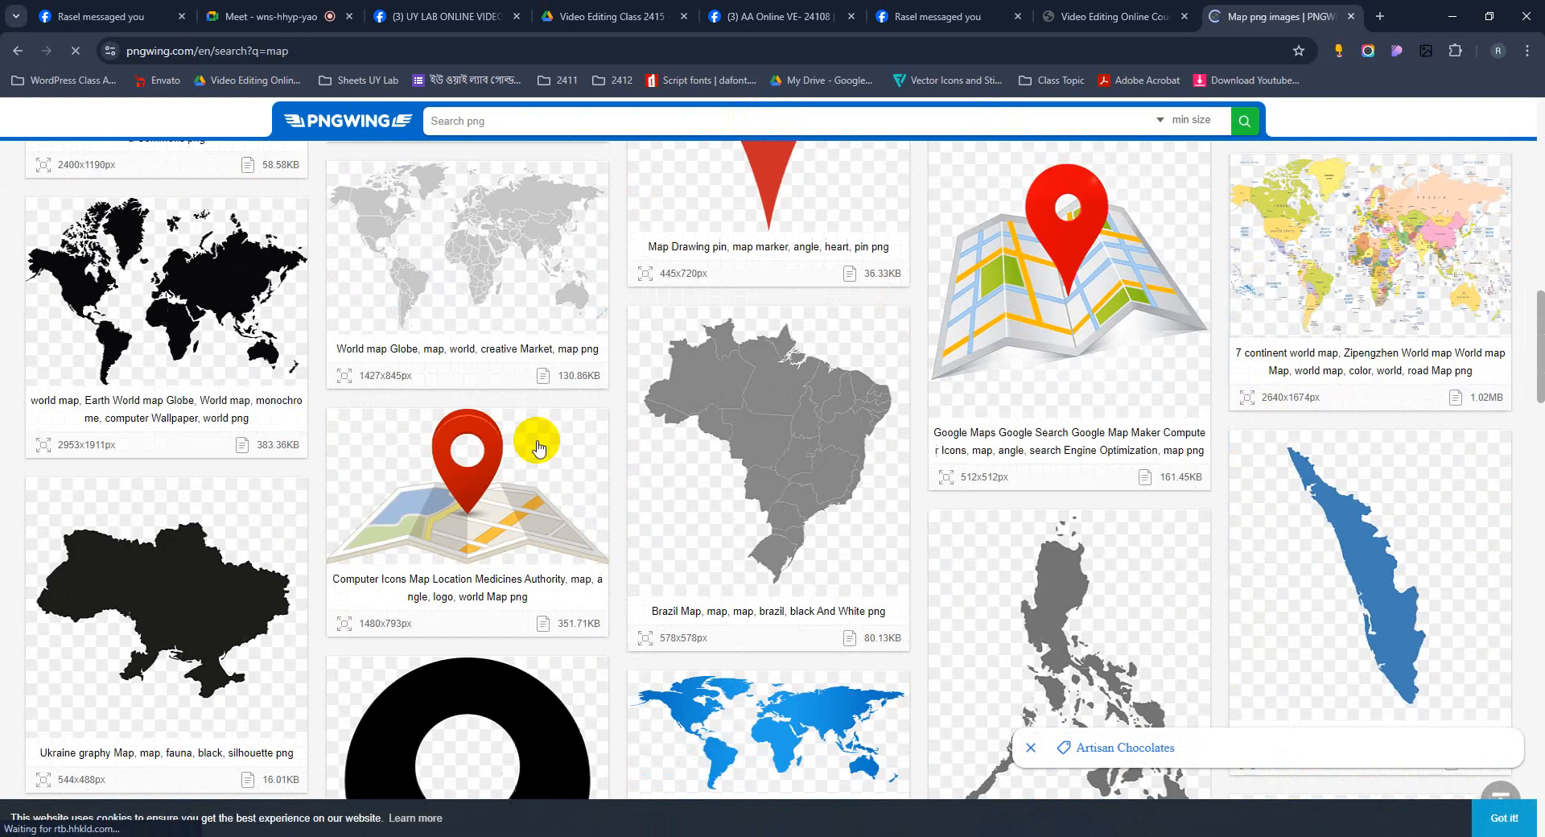
scroll(538, 448, up, 1)
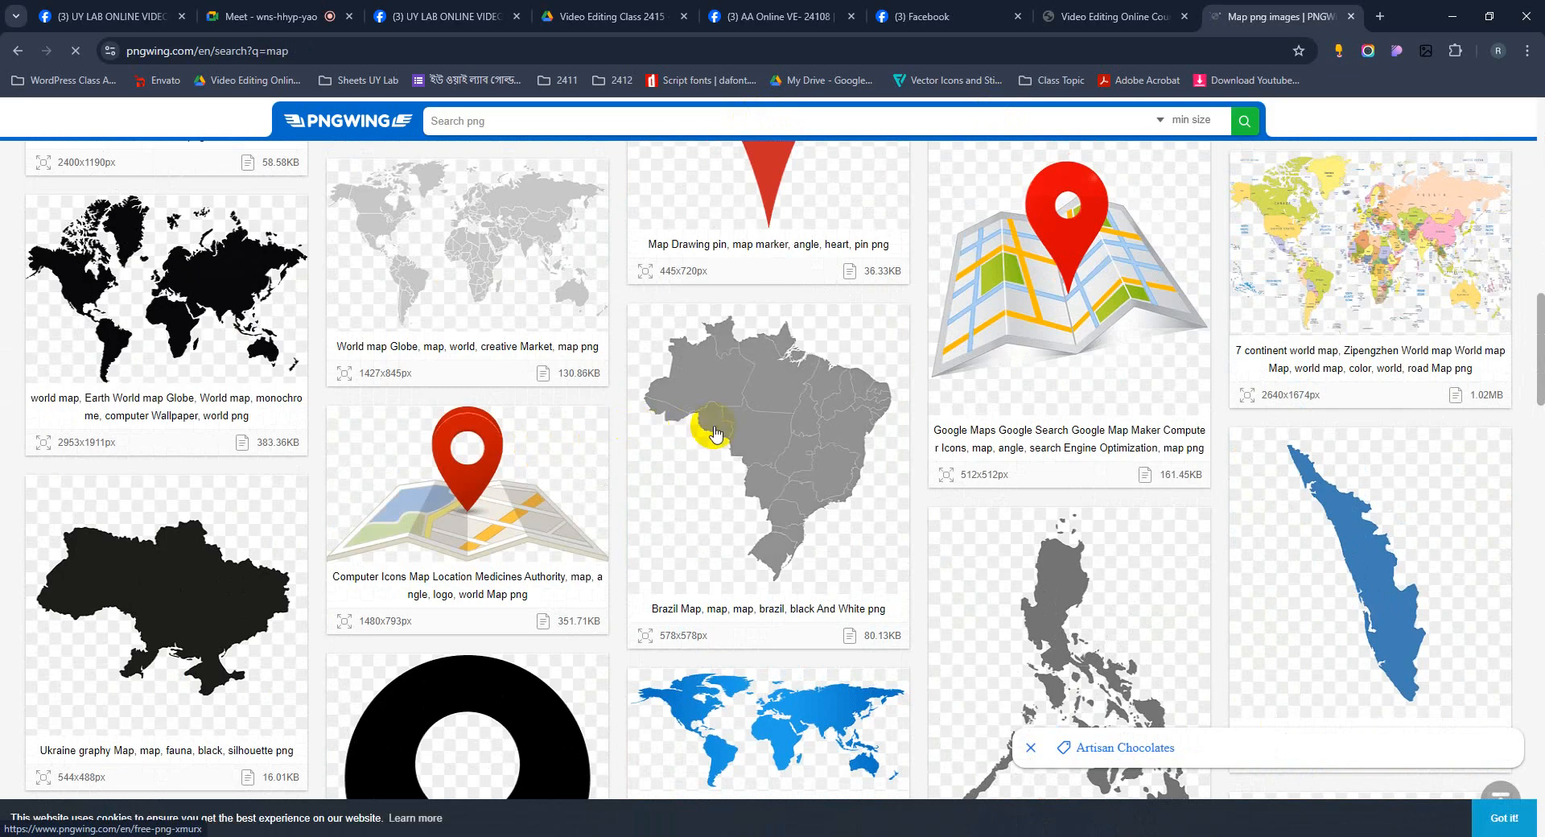
click(756, 448)
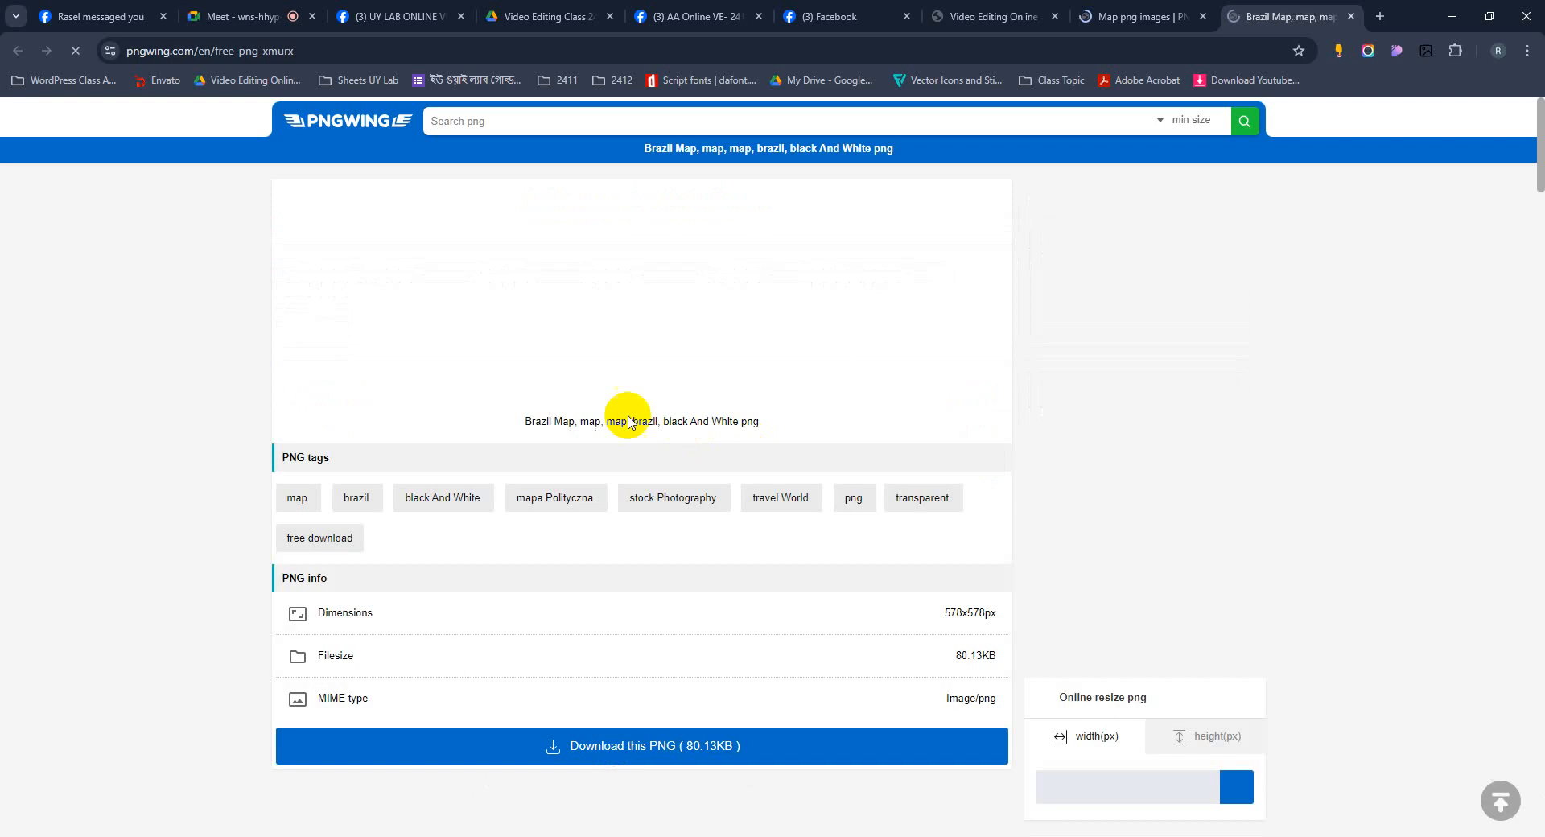
Download the Brazil map PNG, closing the ad and clicking the captcha letters in order.
scroll(786, 713, down, 7)
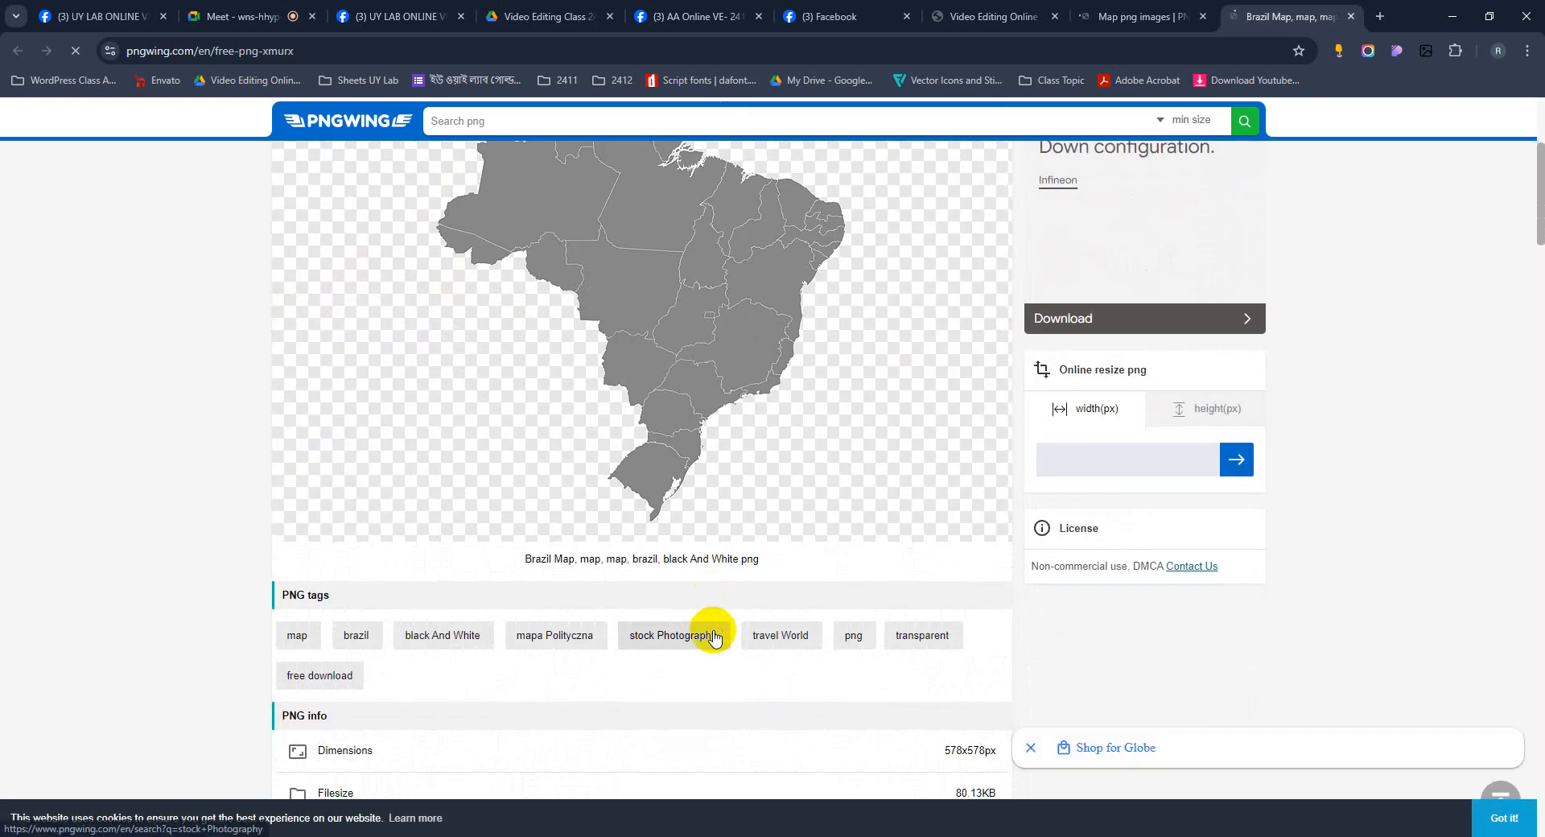
click(705, 669)
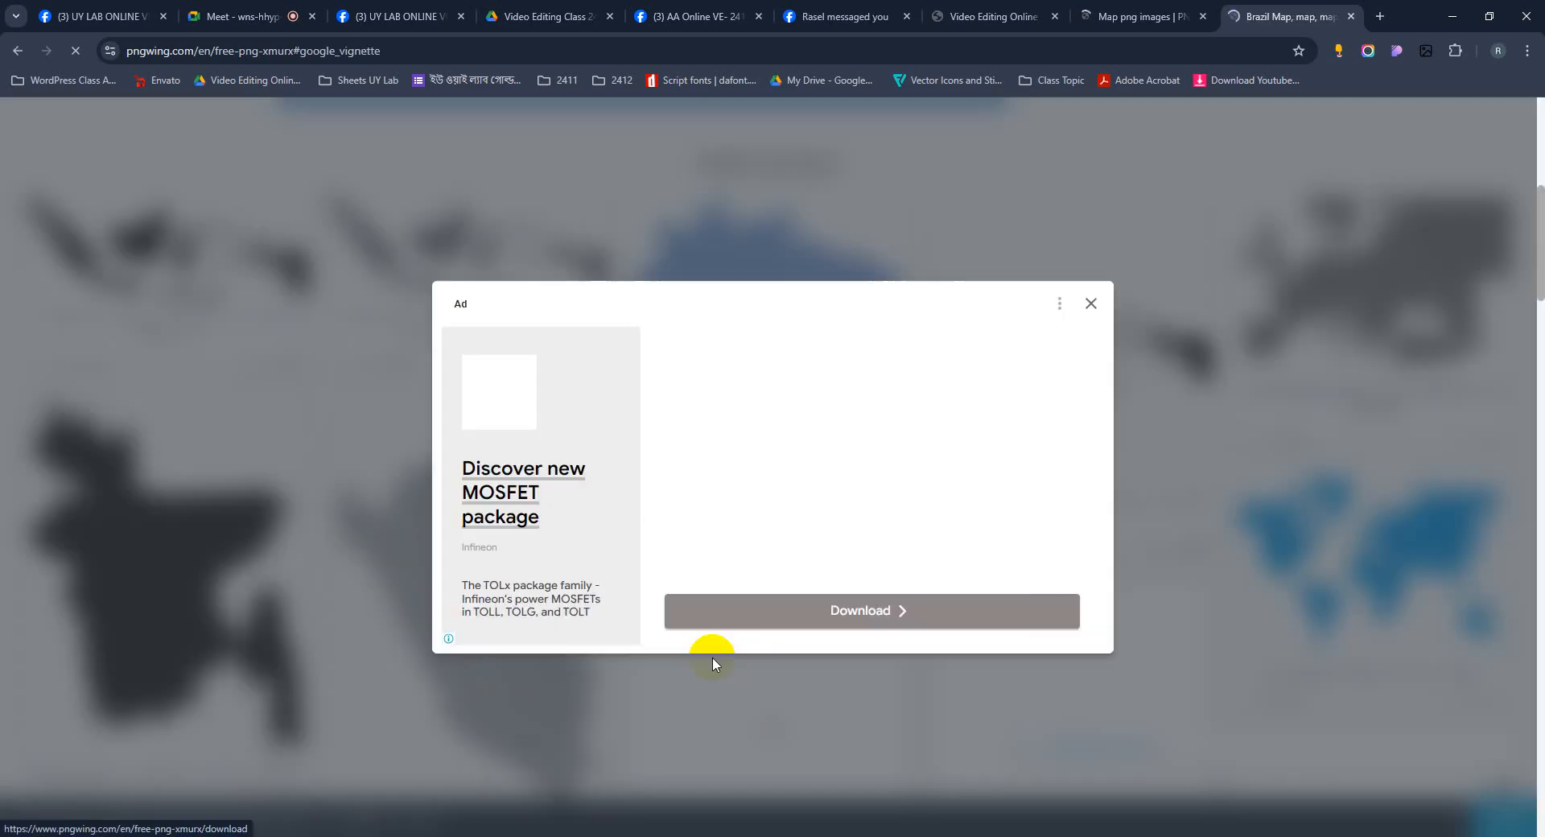
click(1088, 303)
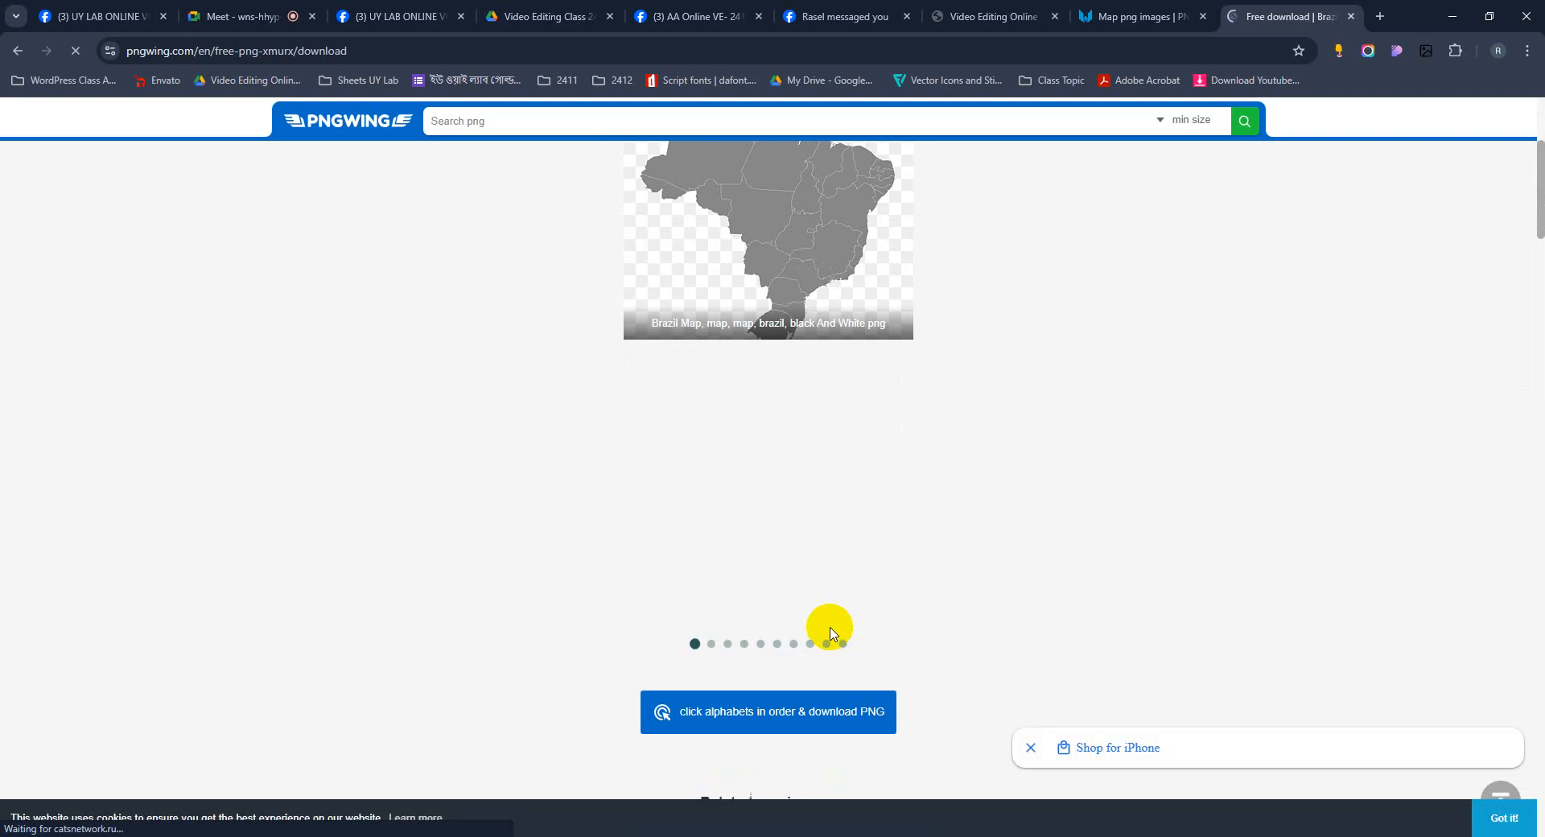
click(814, 706)
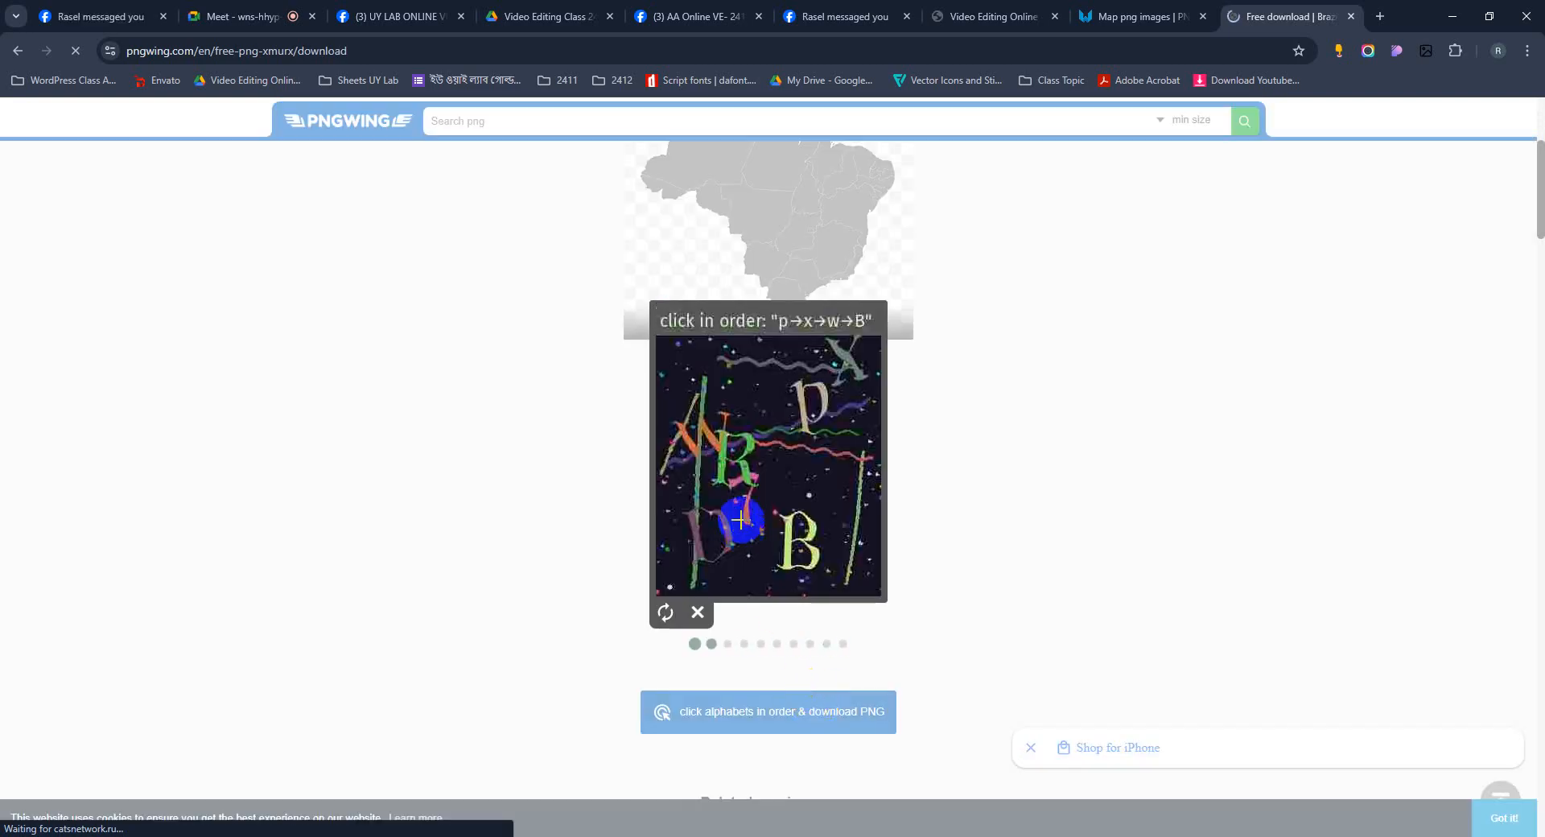
click(801, 403)
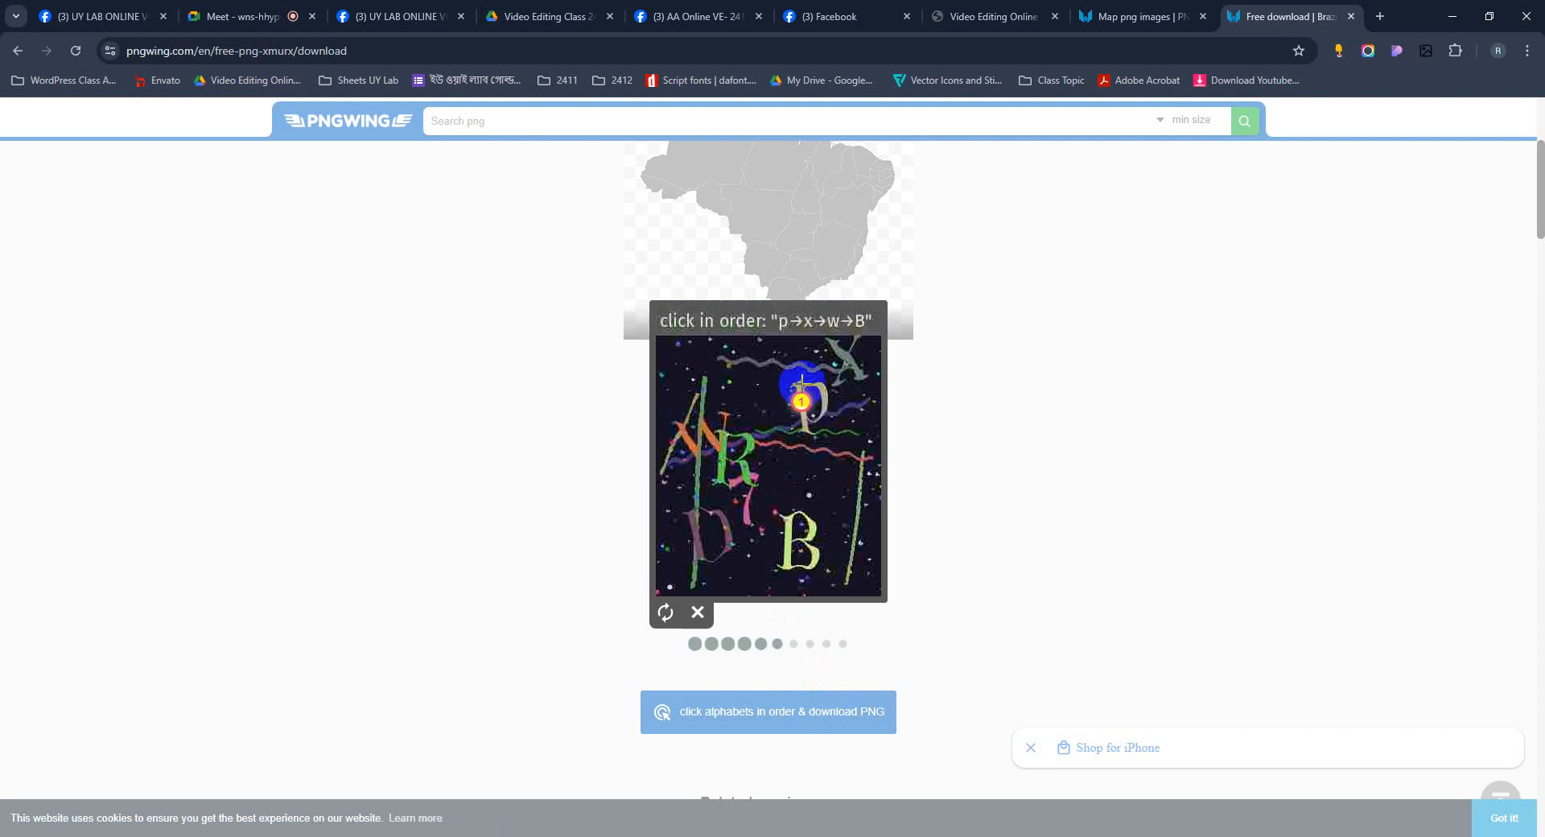
click(847, 361)
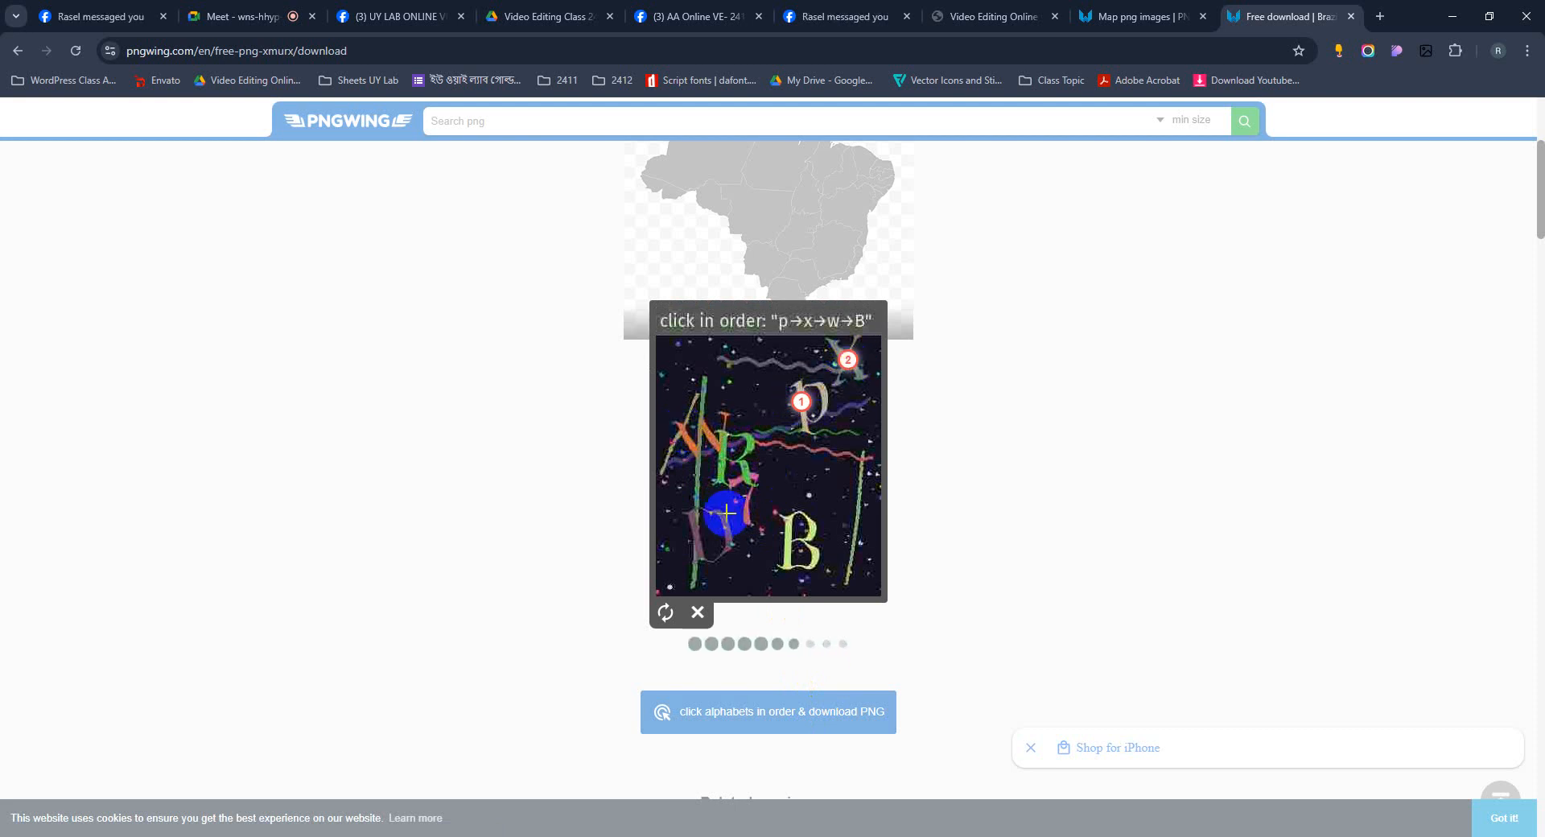
click(709, 435)
click(791, 542)
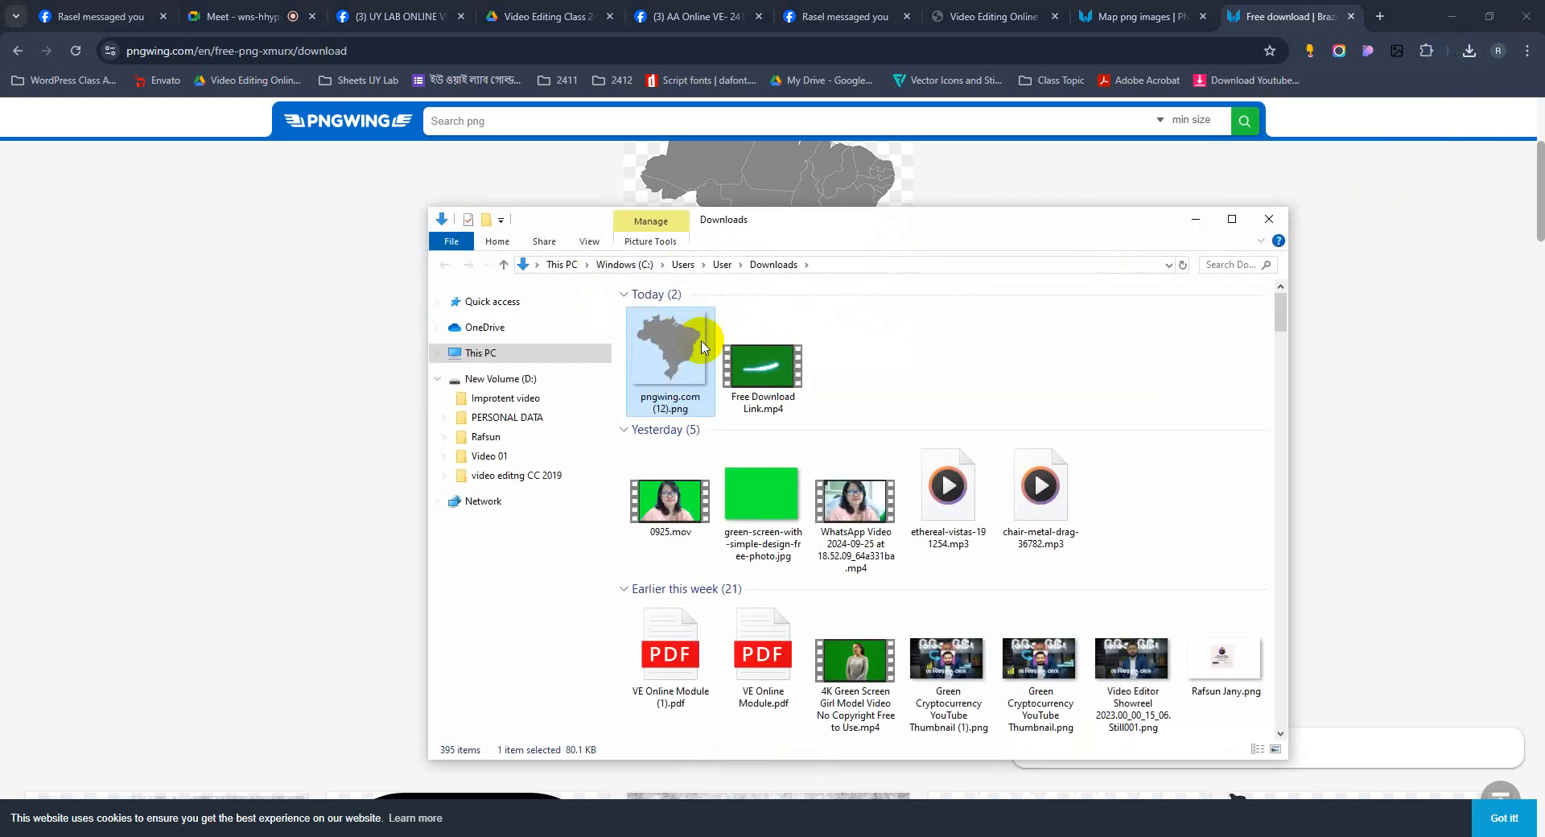
Import the downloaded pngwing.com (12).png into the project and place it in the composition left of the rectangle.
drag(697, 344, 141, 423)
click(172, 407)
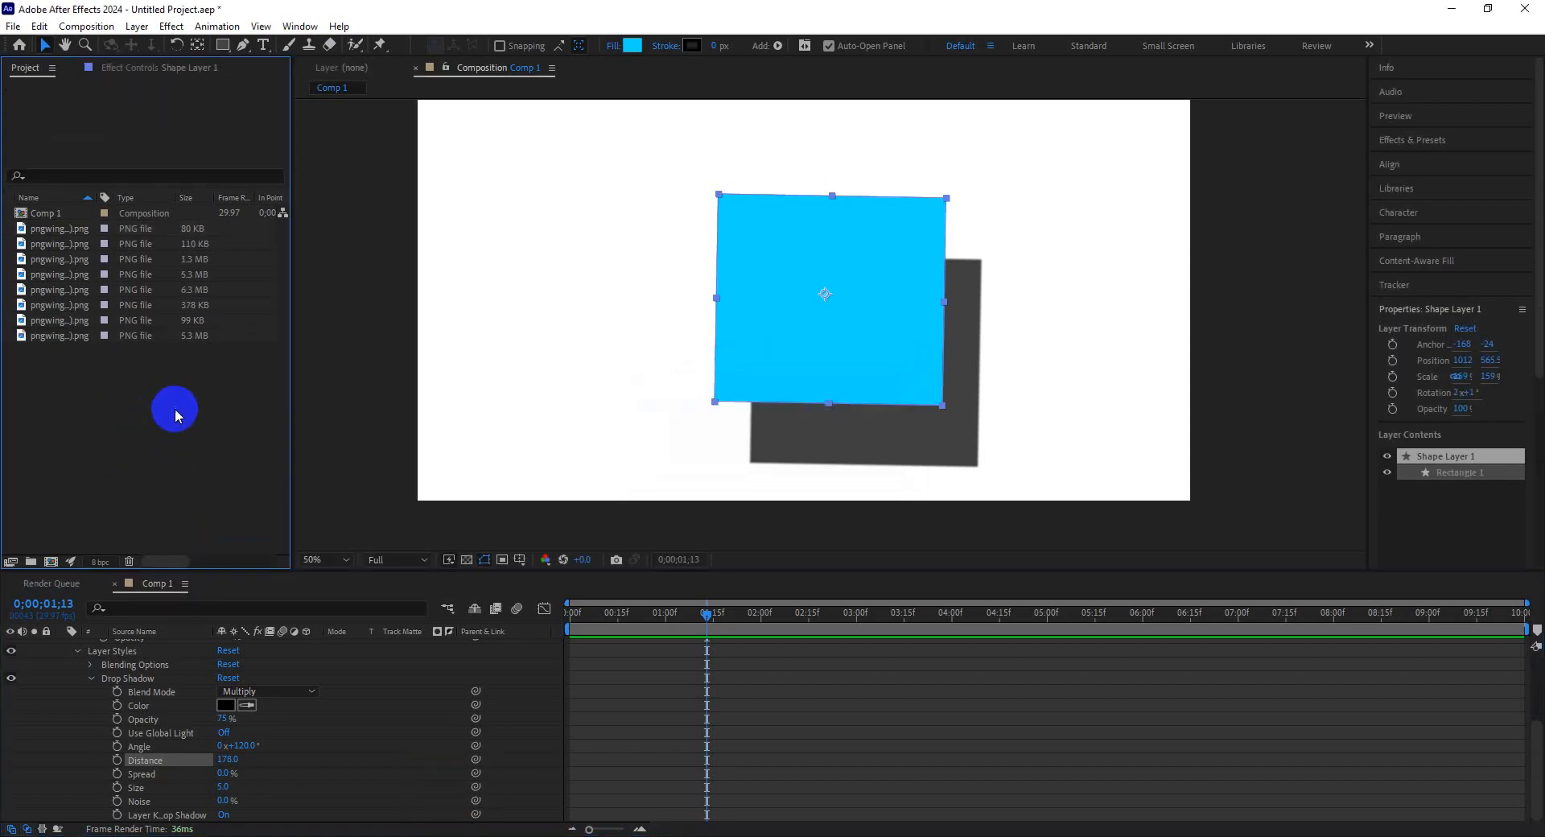
click(70, 263)
click(56, 232)
click(55, 243)
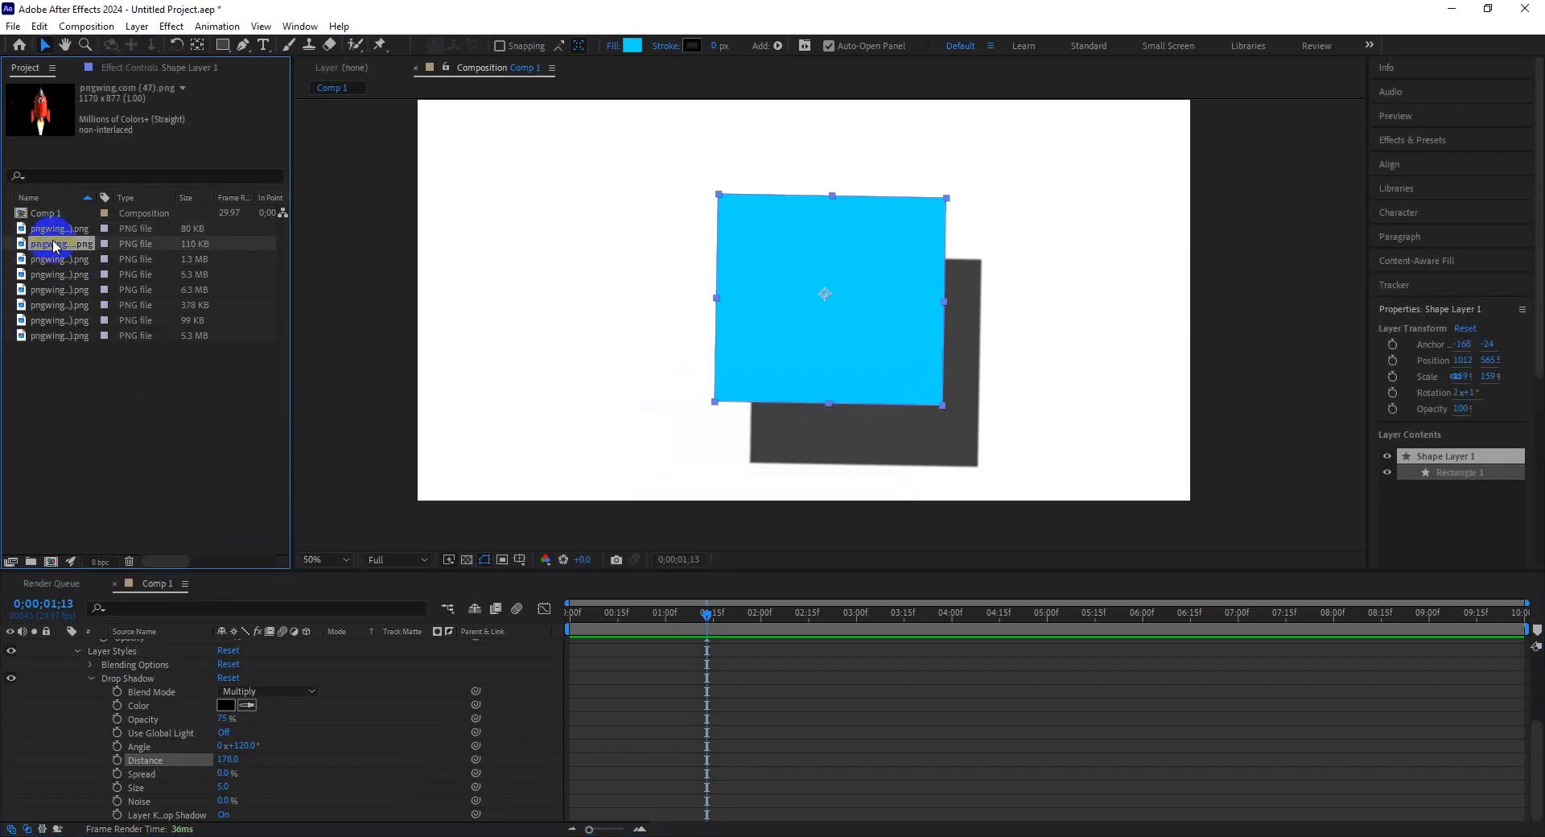
click(56, 234)
drag(54, 230, 564, 291)
click(594, 344)
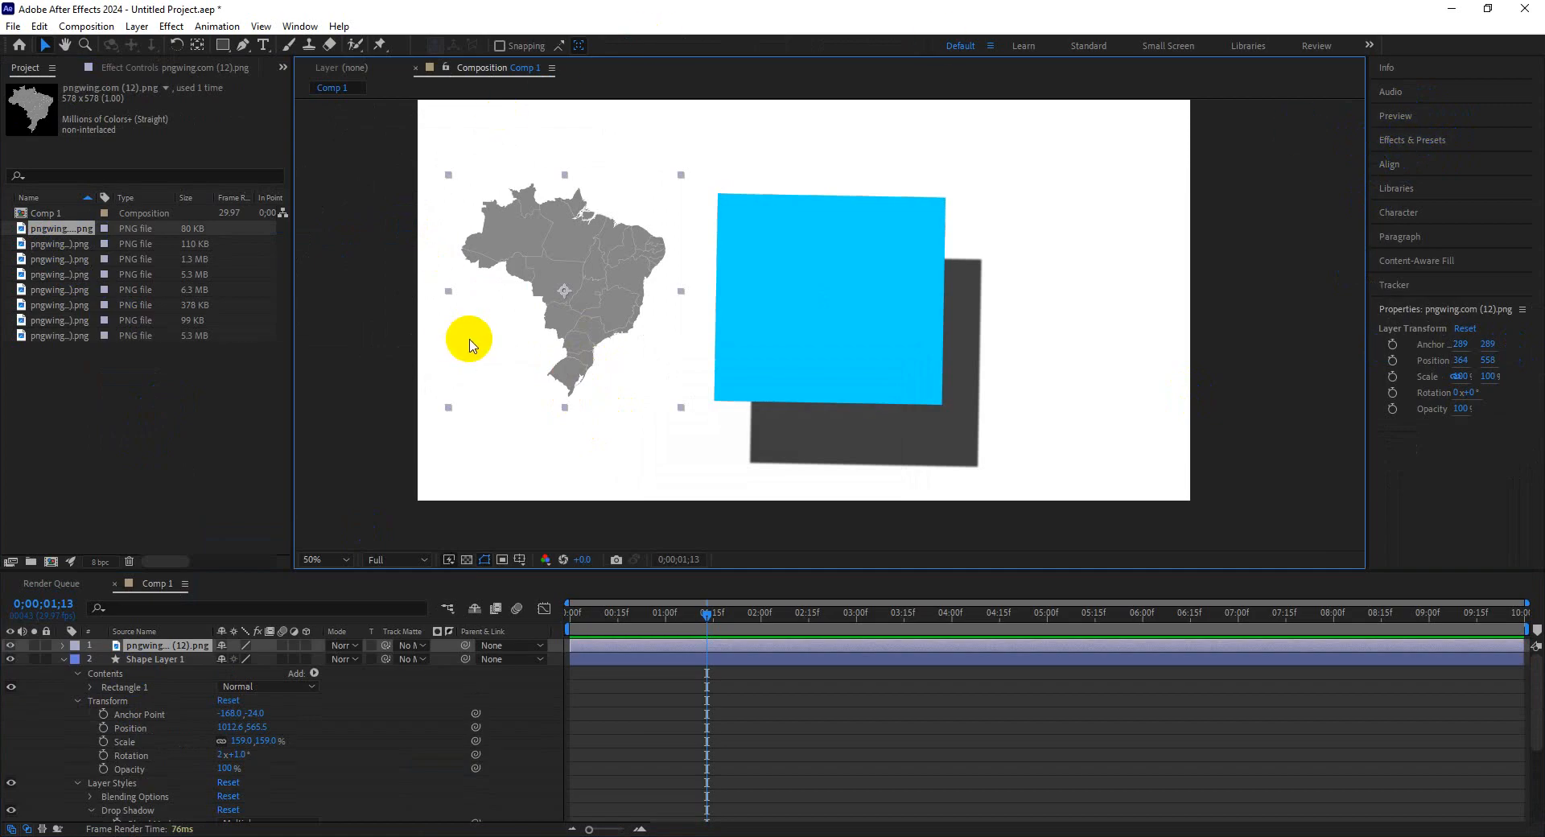
Search Effects & Presets for "basic" and apply the Basic 3D effect to the Brazil map layer.
click(1424, 141)
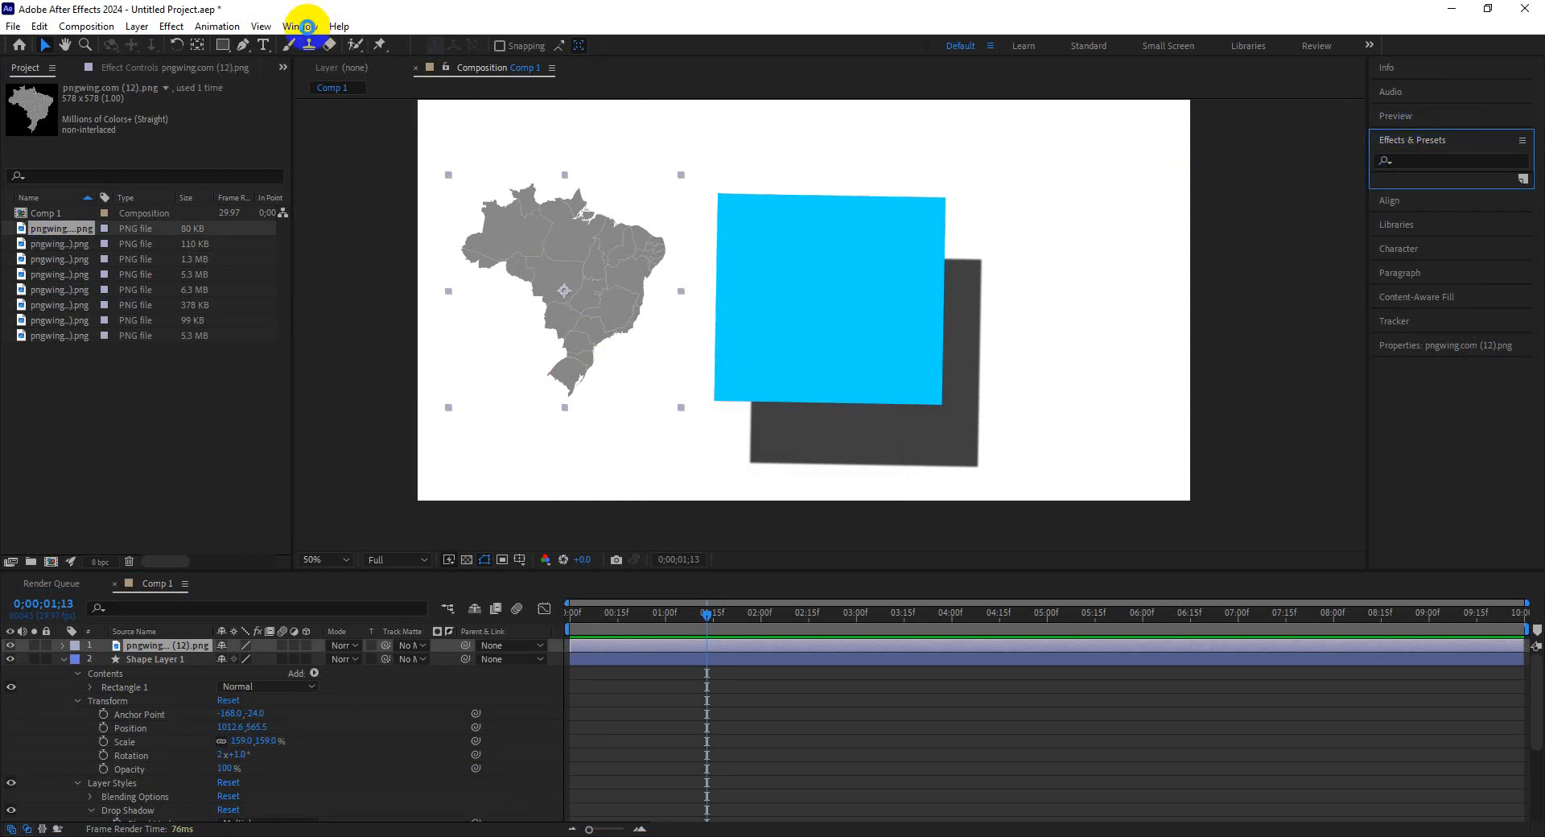
click(300, 28)
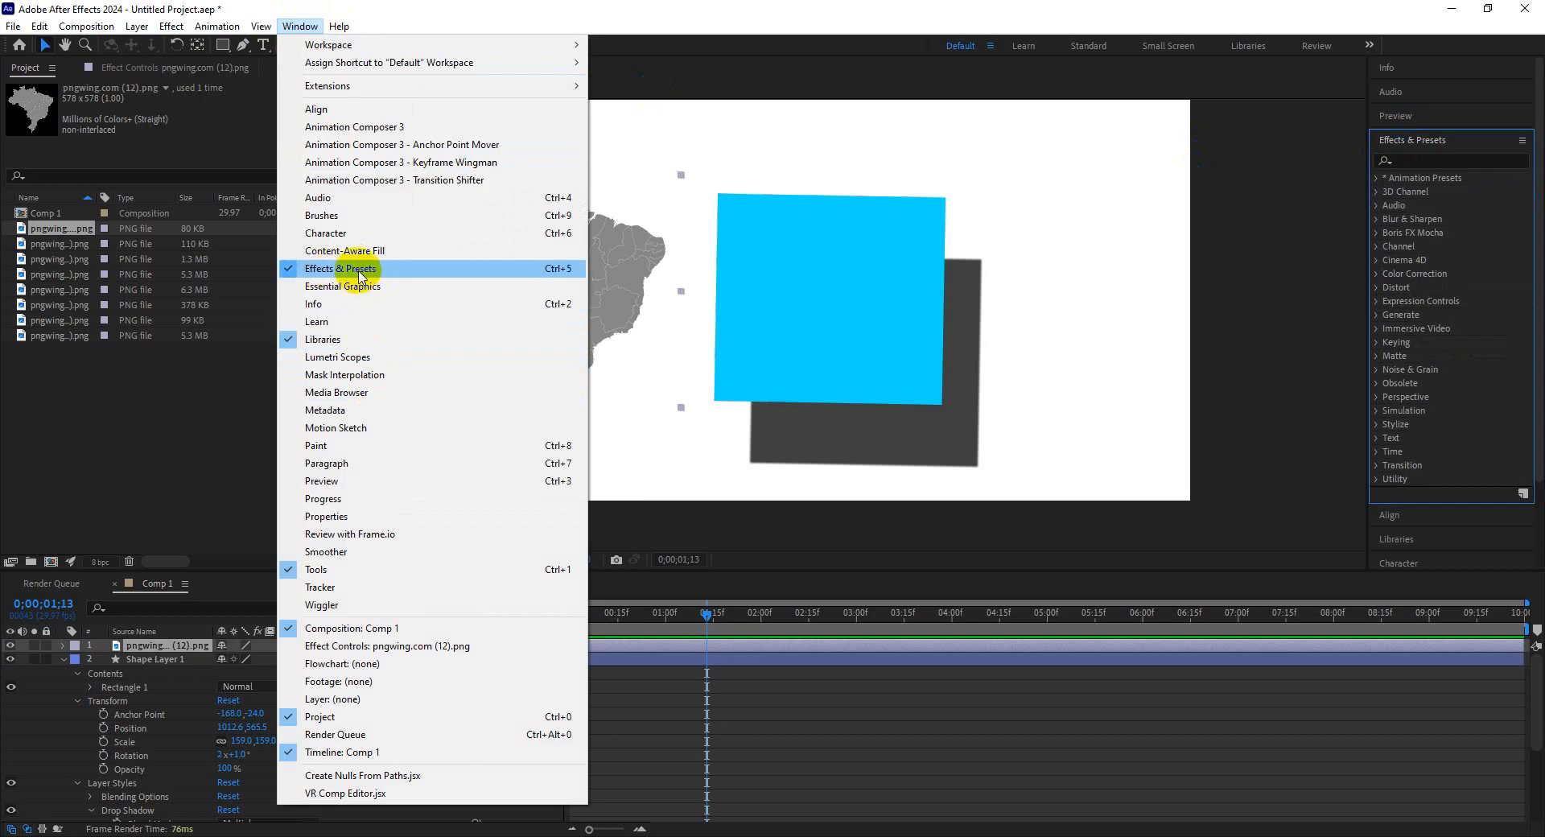
click(1419, 157)
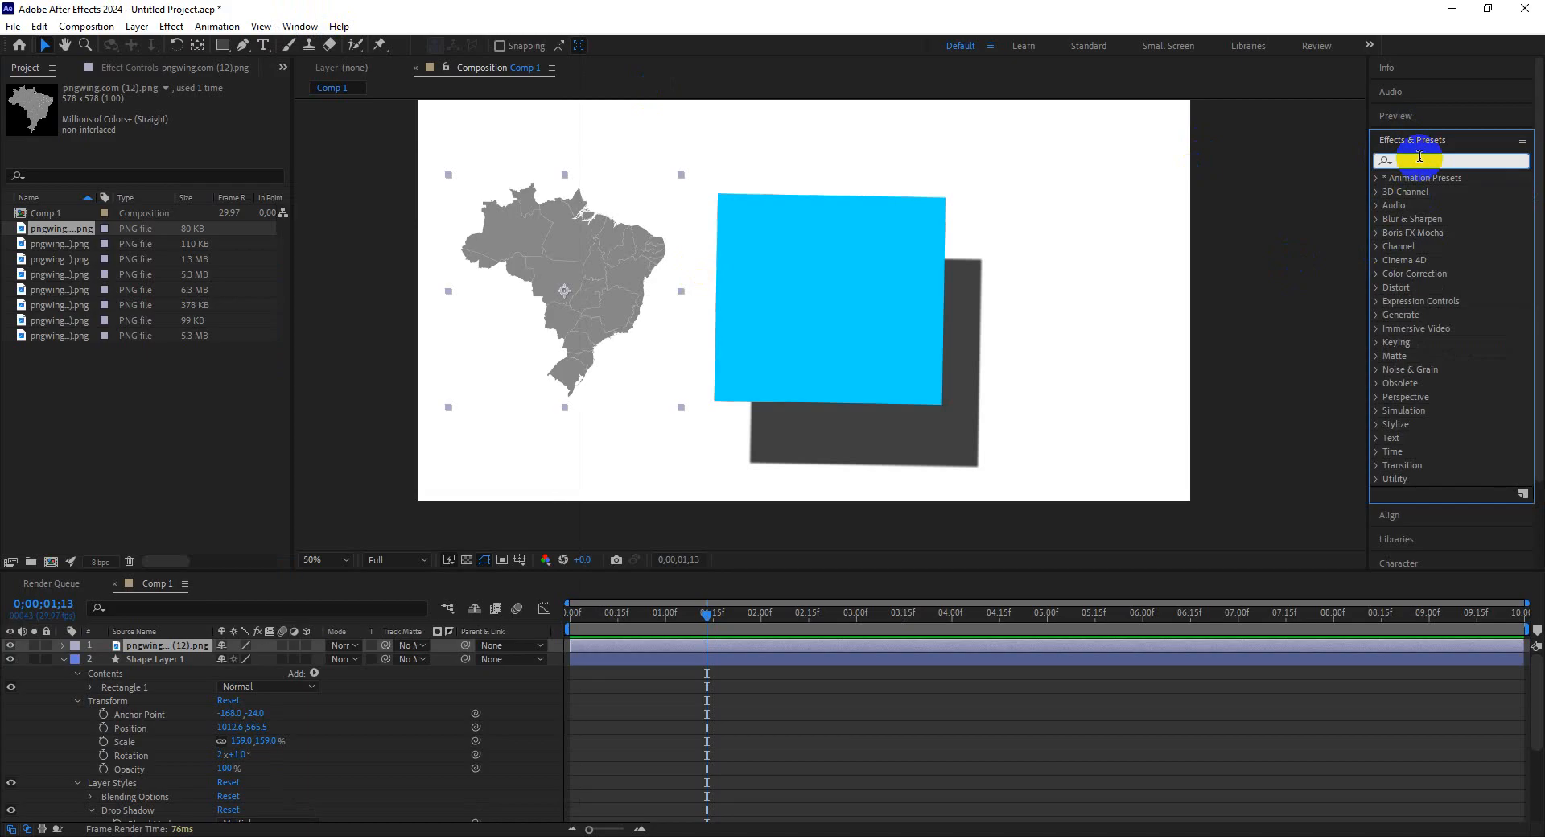
text(basic)
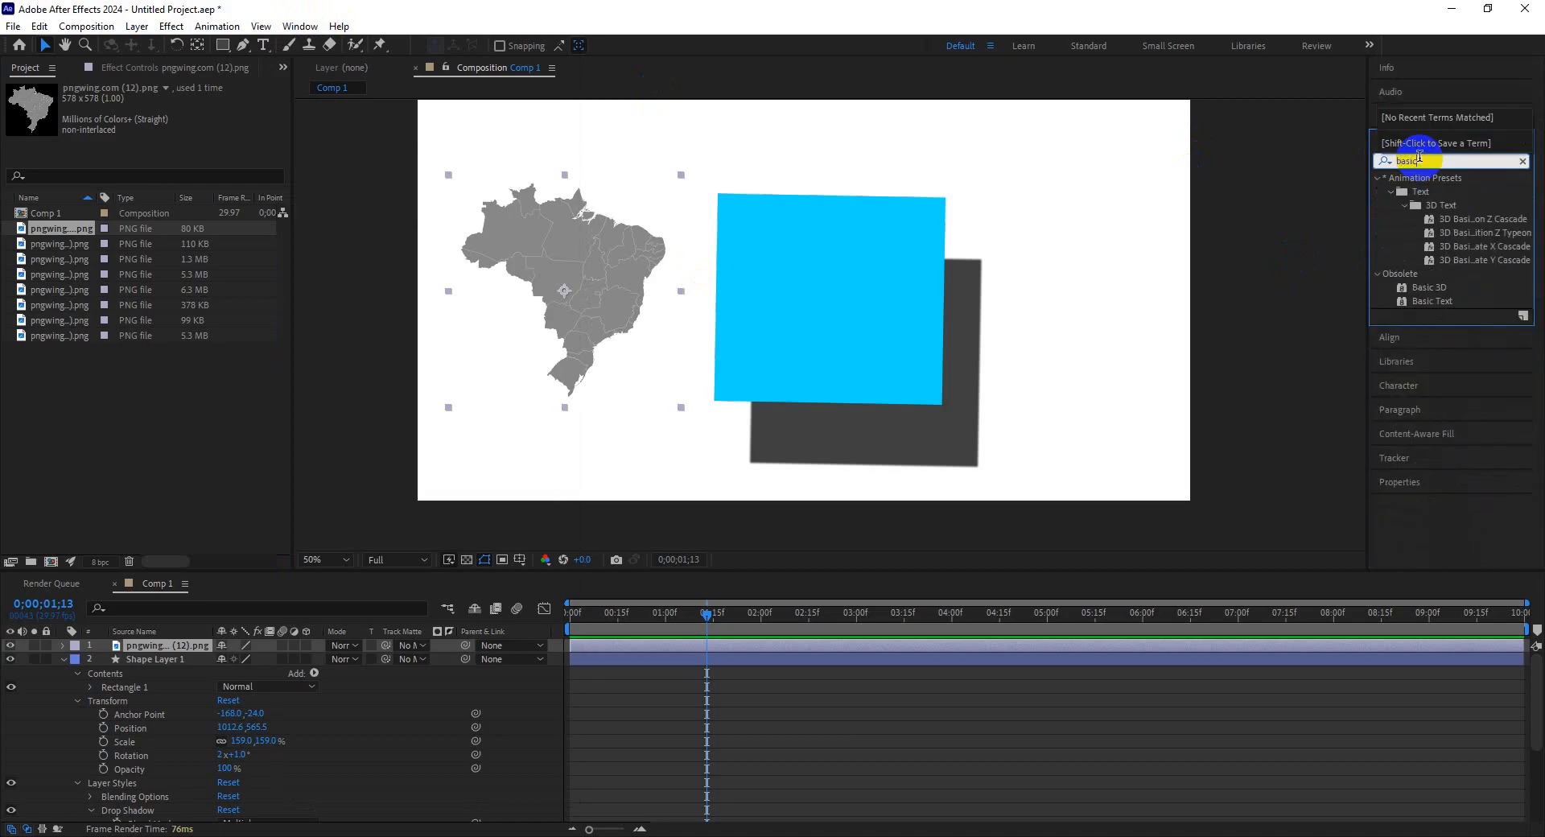
click(1440, 287)
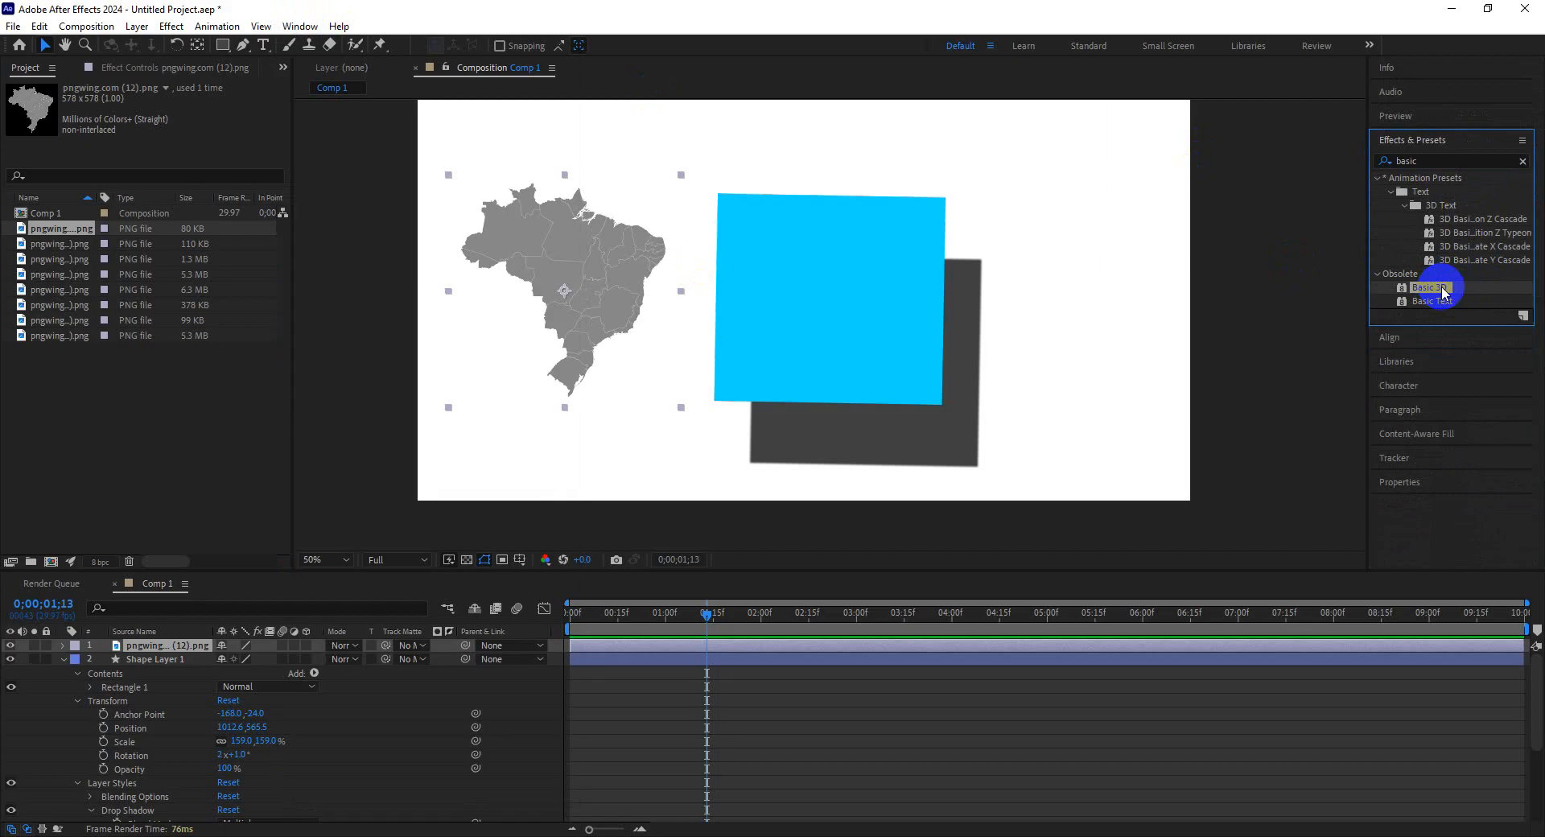
drag(1440, 287, 174, 644)
drag(588, 259, 587, 254)
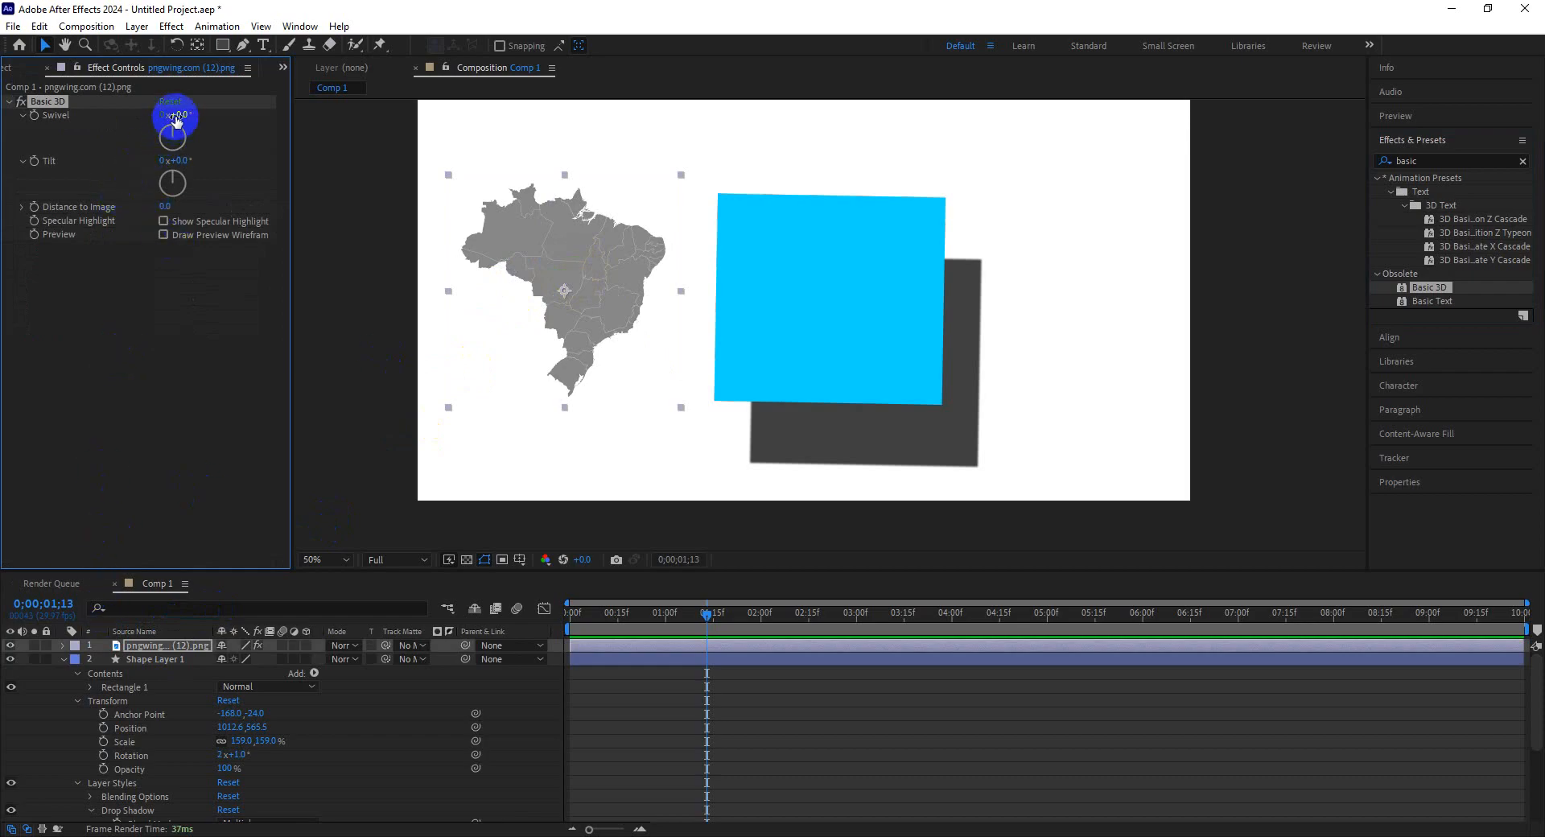
Keyframe the map's Basic 3D Swivel at 39° at the start of the timeline and switch the map to a 3D layer.
drag(177, 115, 214, 119)
drag(720, 613, 650, 613)
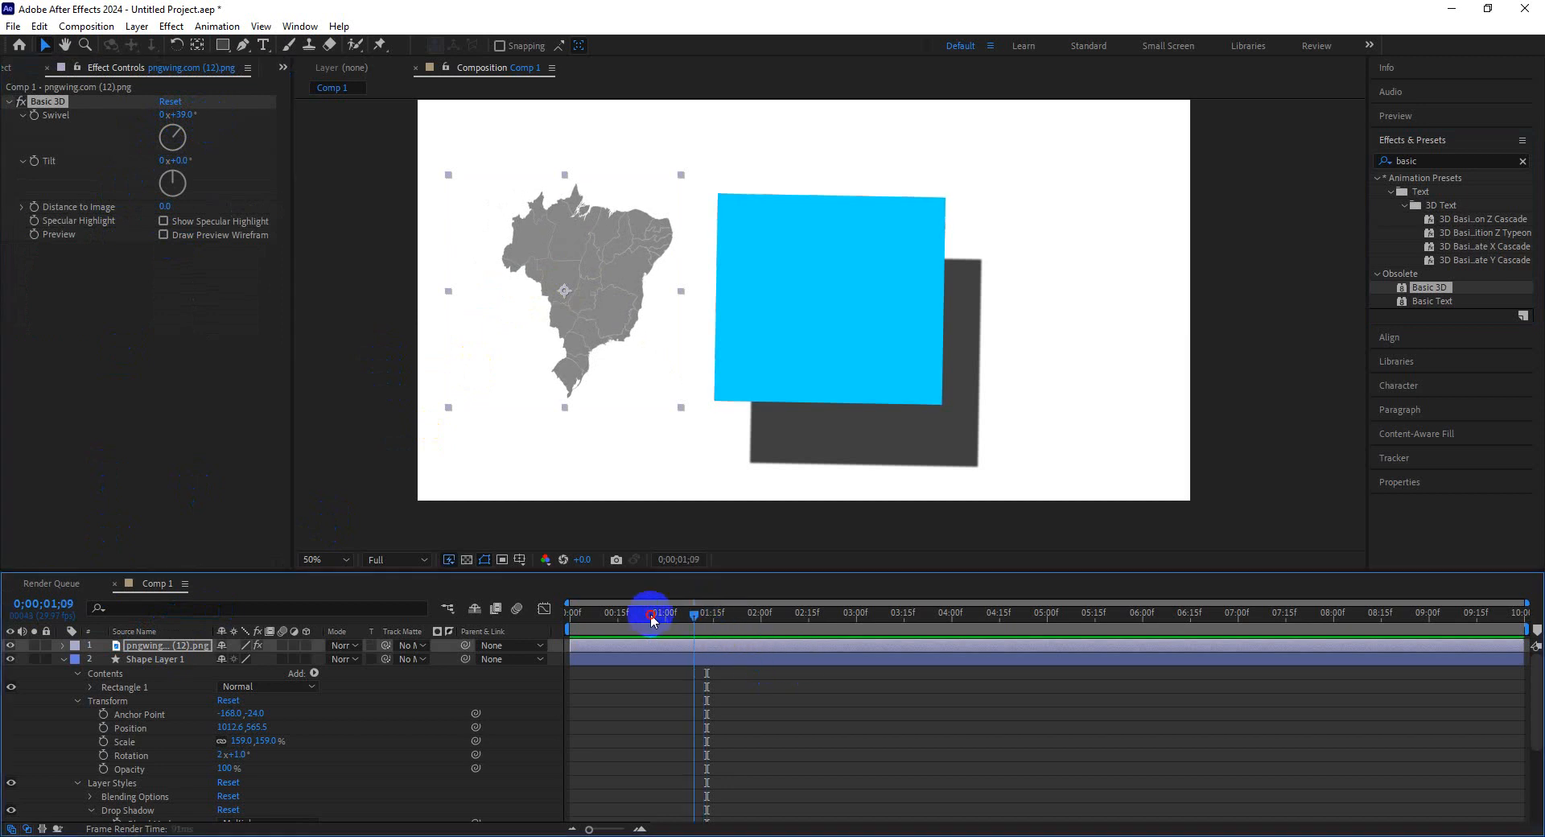
click(36, 118)
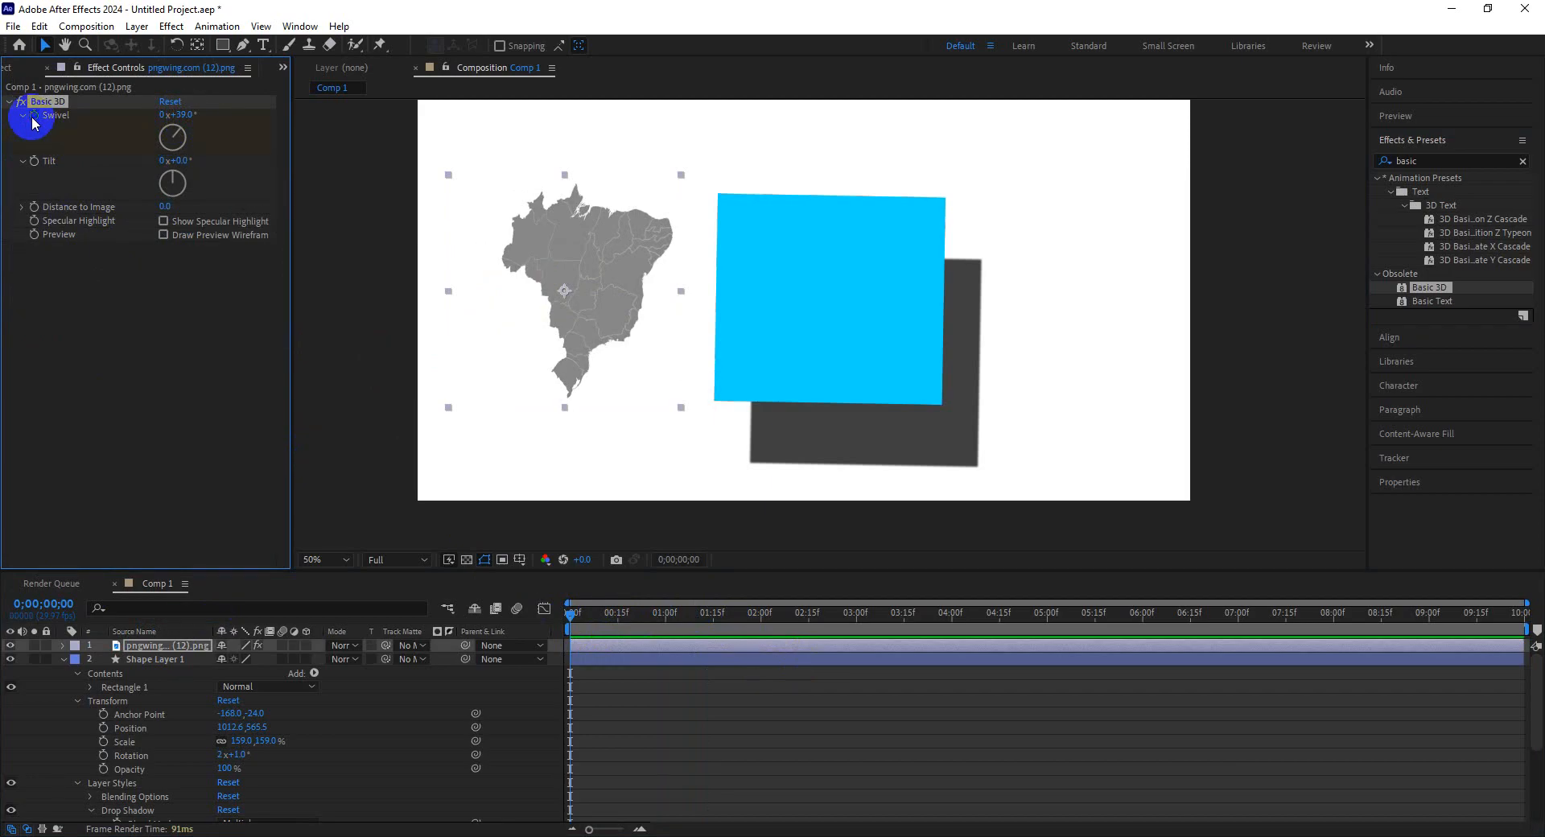
click(305, 646)
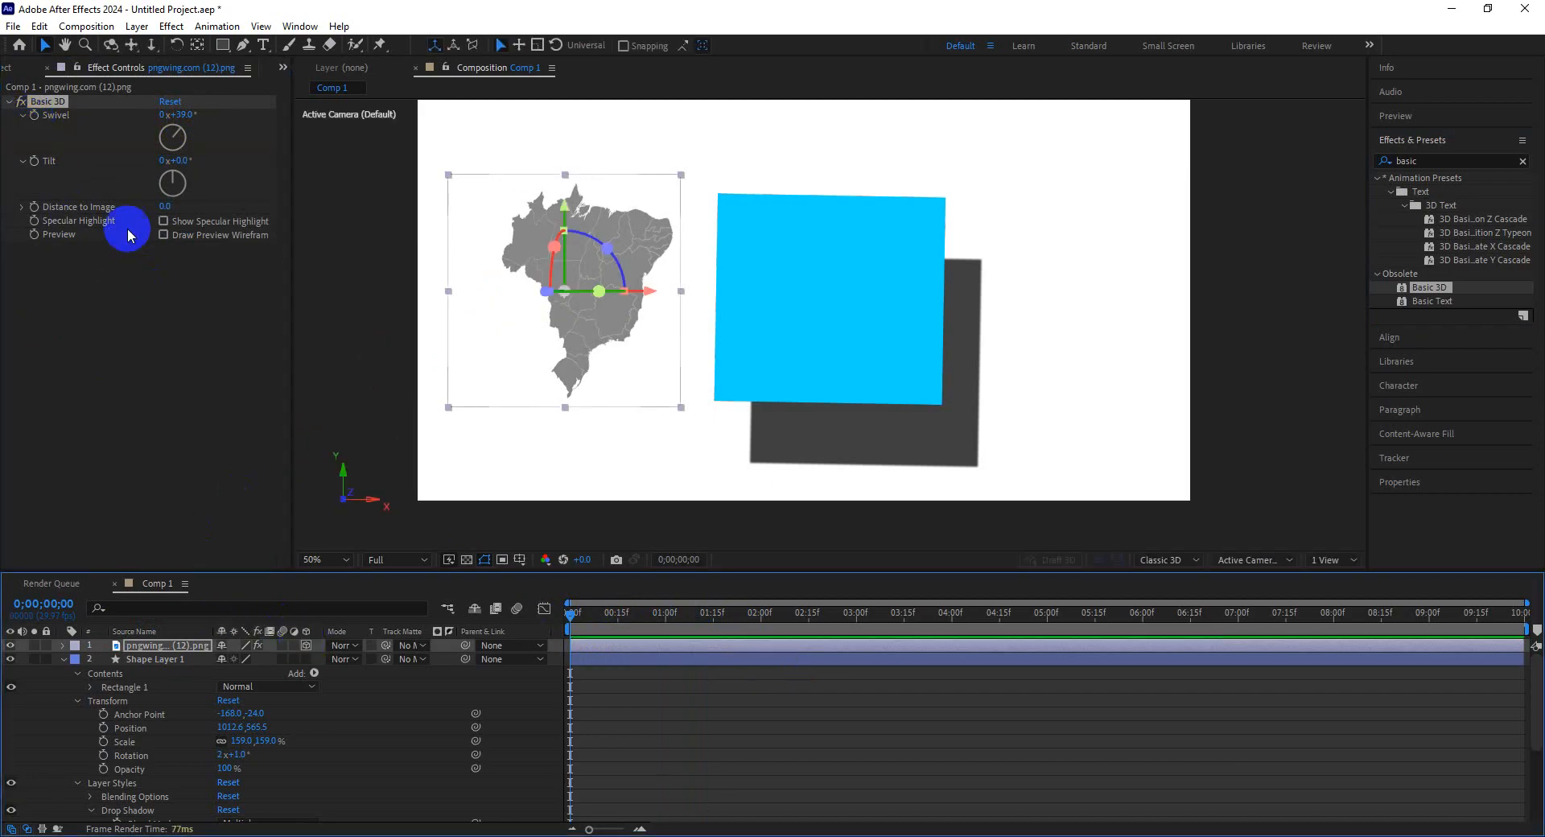
click(35, 117)
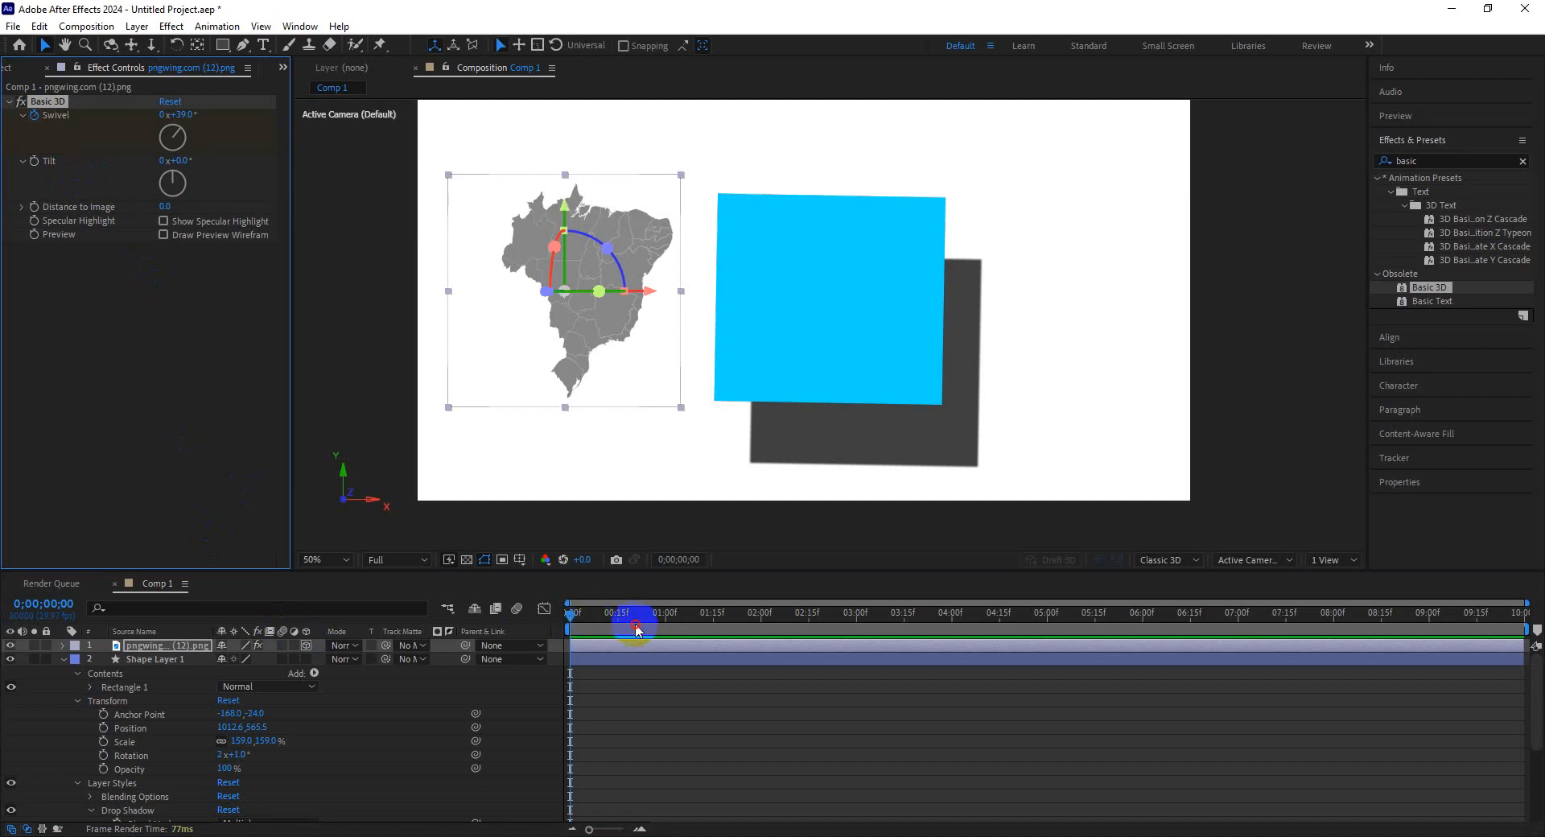
Add a second Swivel keyframe of 3° at 0;00;03;18 and preview the rotation.
drag(633, 613, 913, 613)
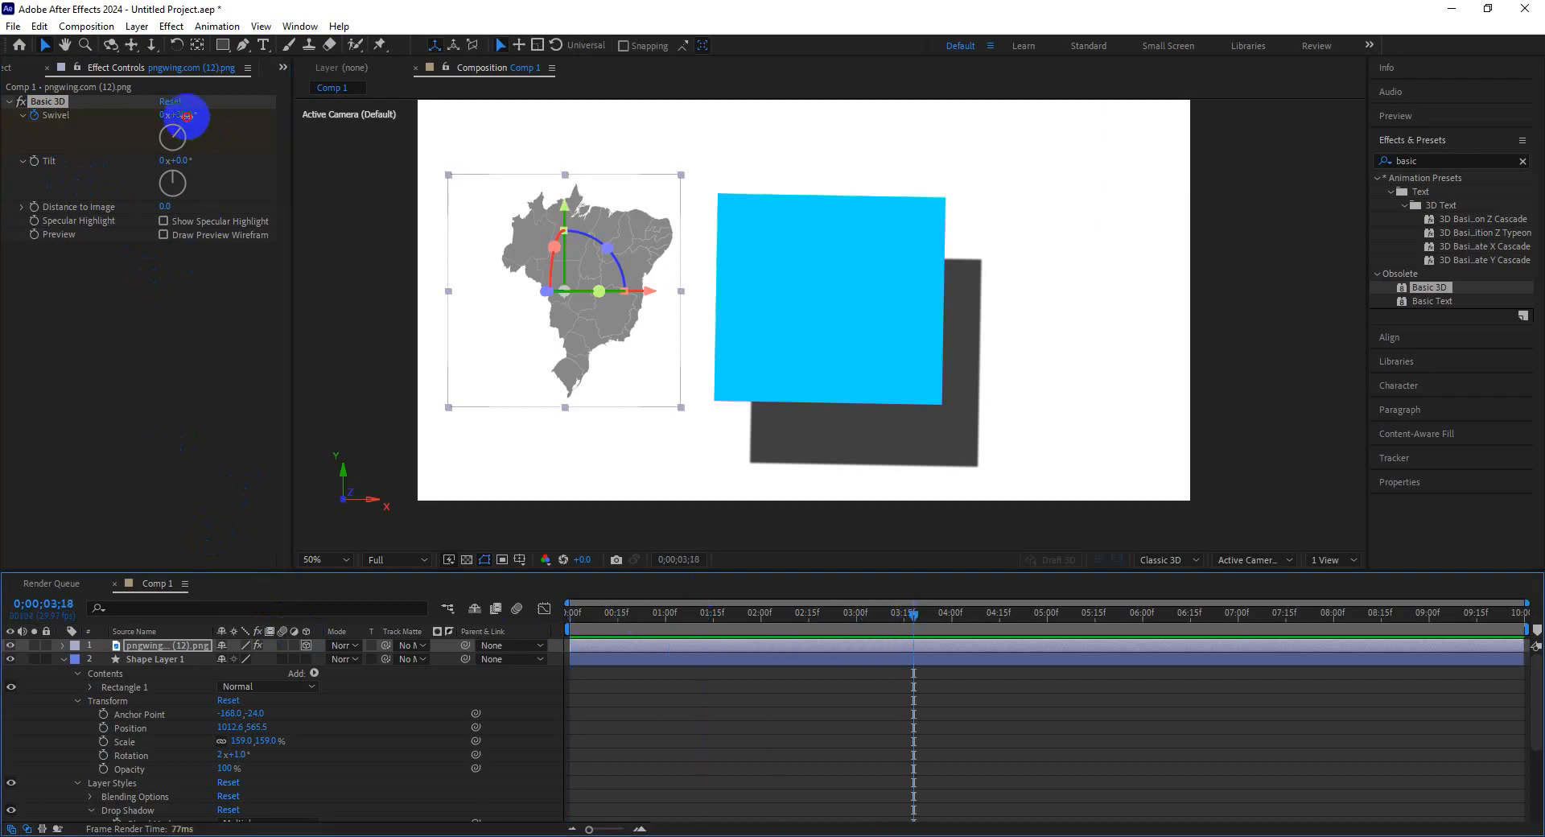
mouse_move(187, 116)
mouse_down()
mouse_move(217, 118)
mouse_move(160, 121)
mouse_up()
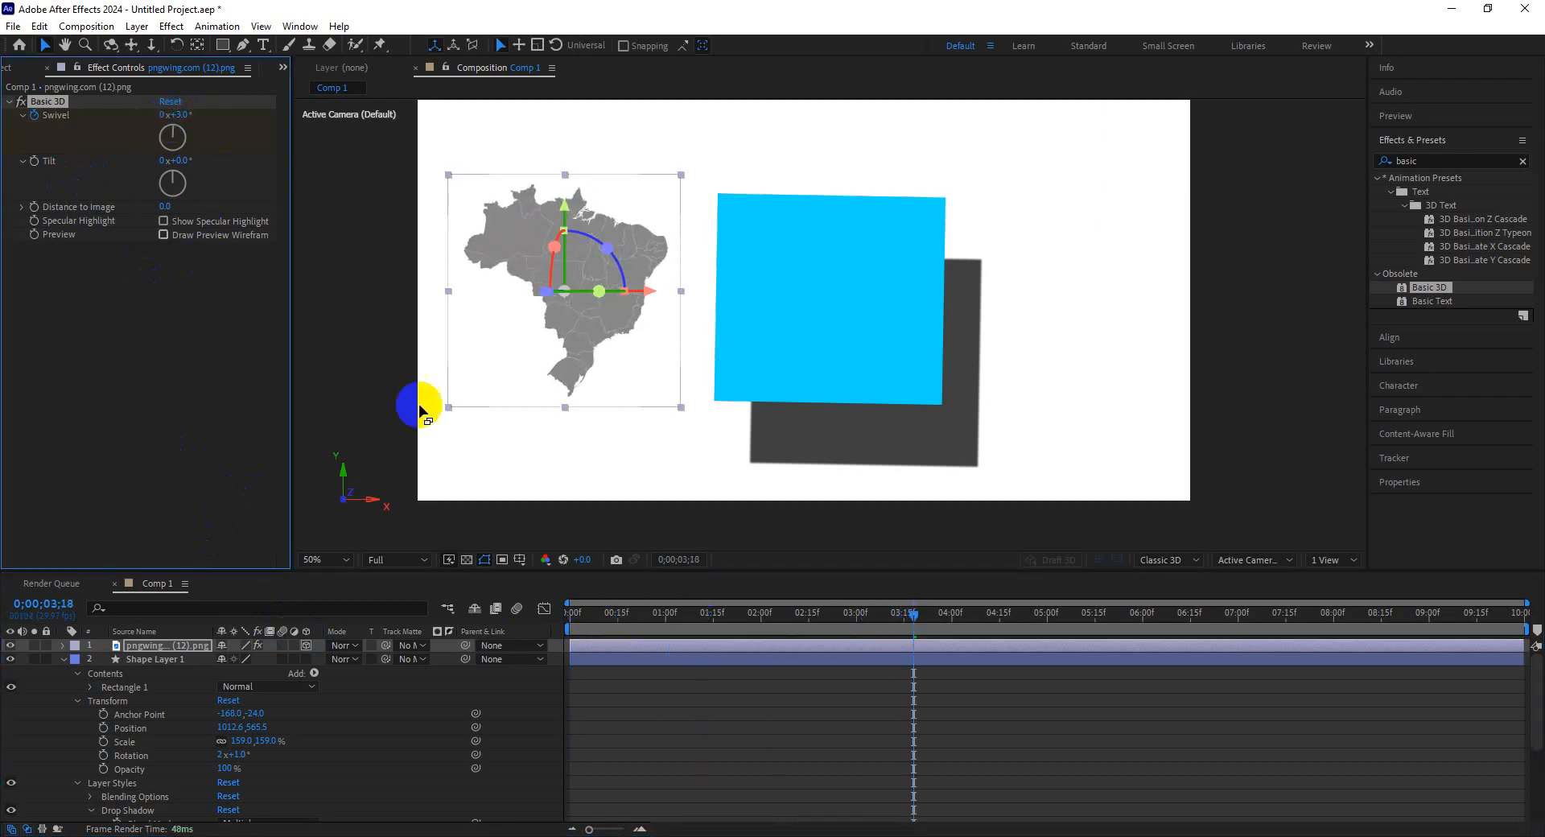
drag(914, 613, 507, 621)
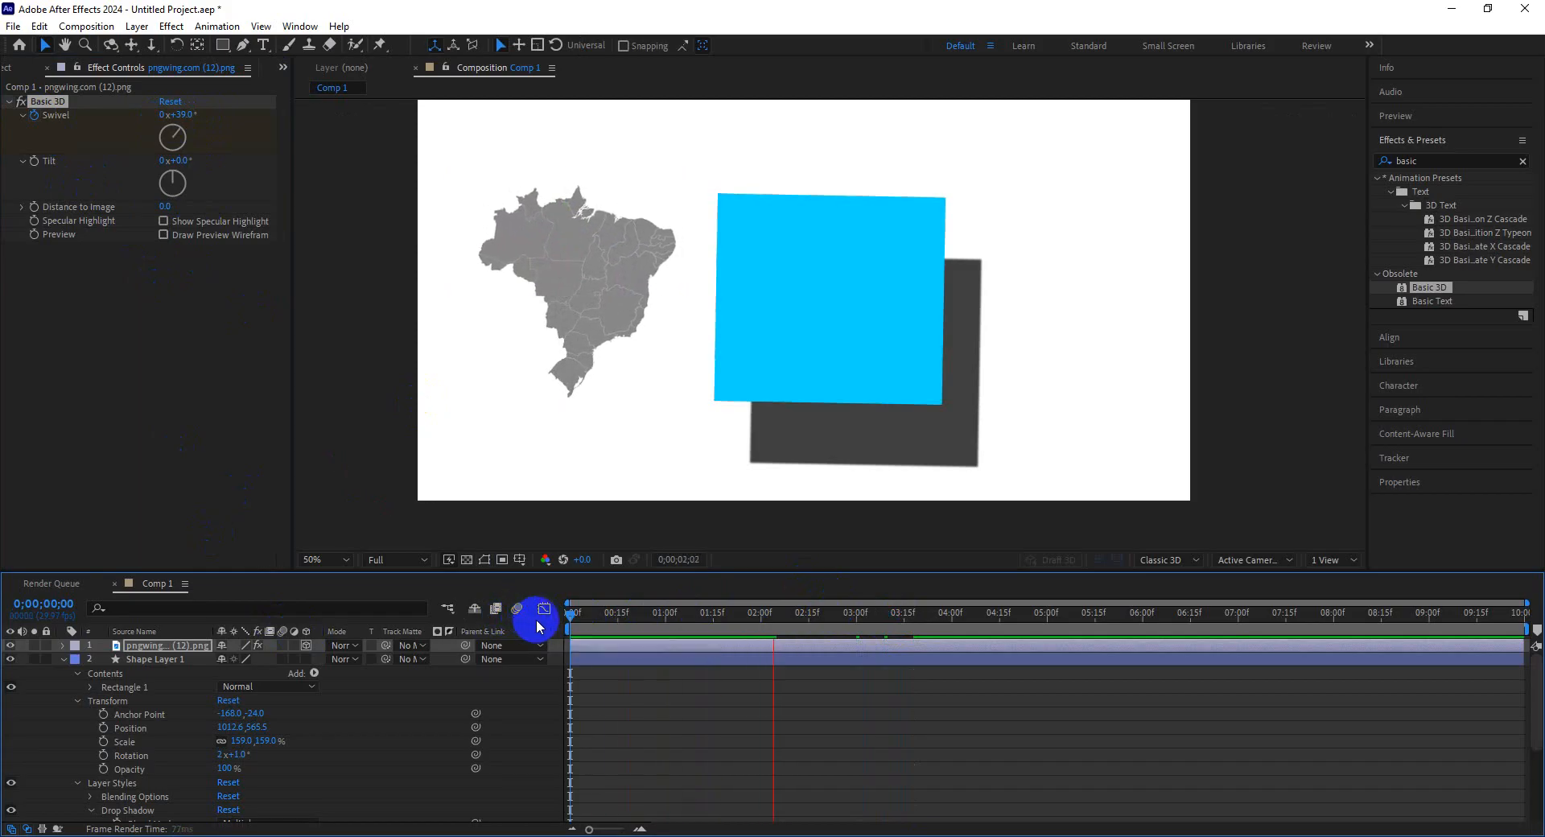
key(space)
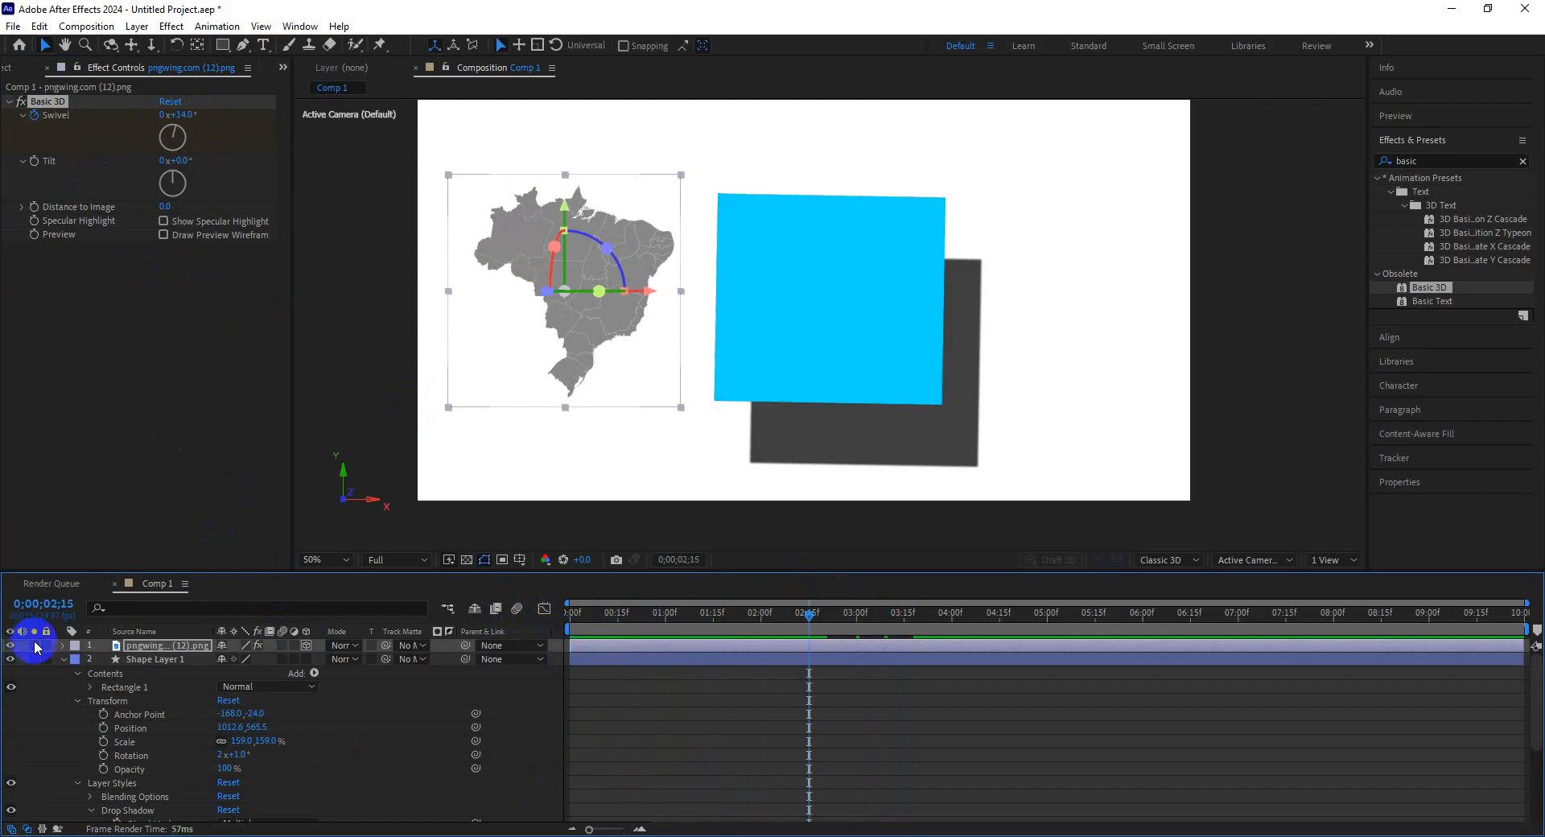
Expand the map's Basic 3D properties and move the Swivel keyframes to about 0;00;00;26 and 0;00;01;24, then preview.
click(63, 646)
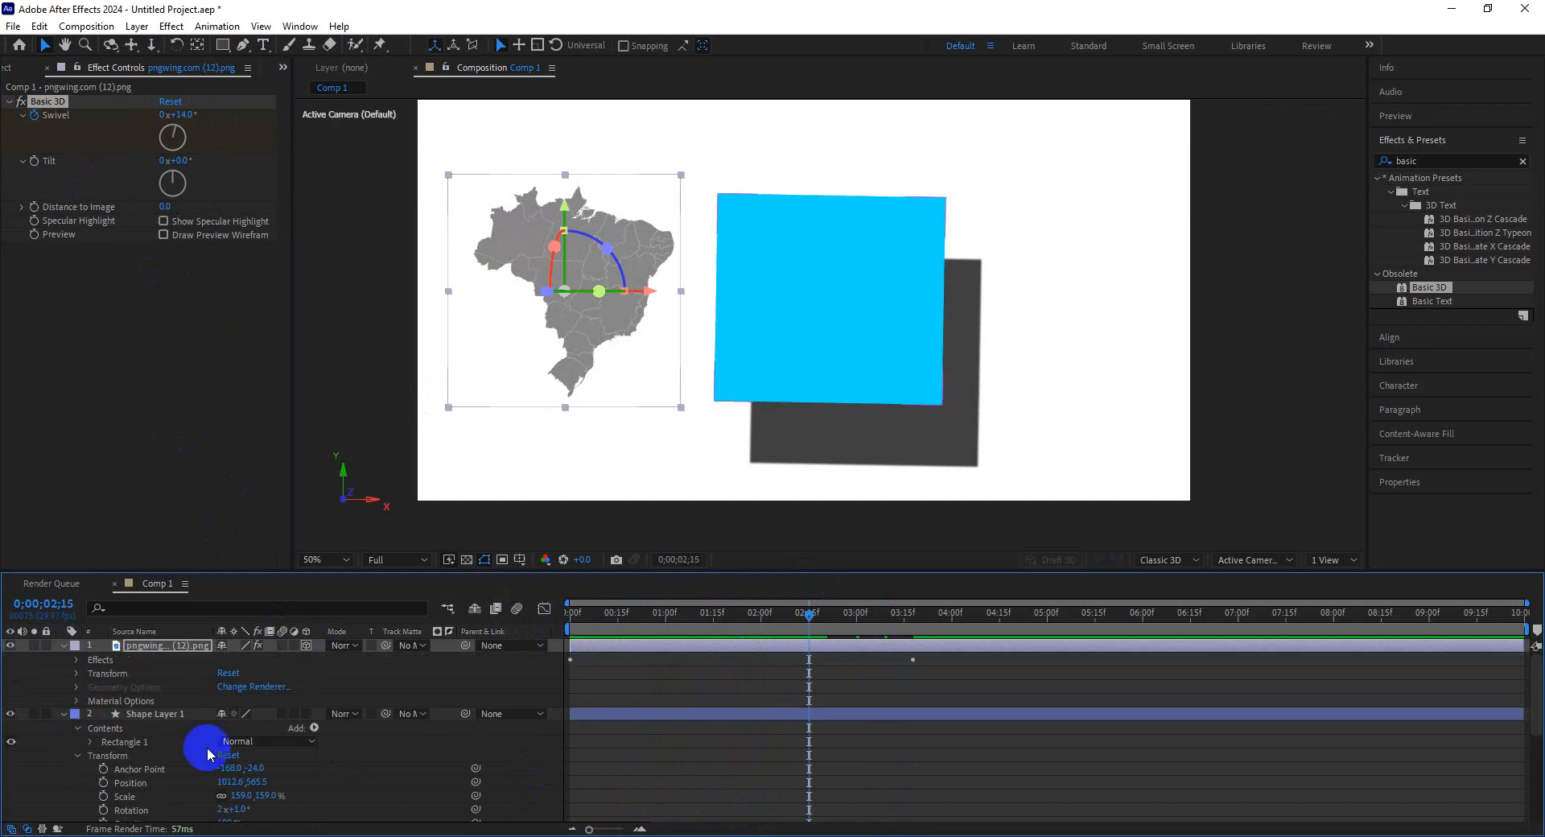
click(78, 660)
click(77, 660)
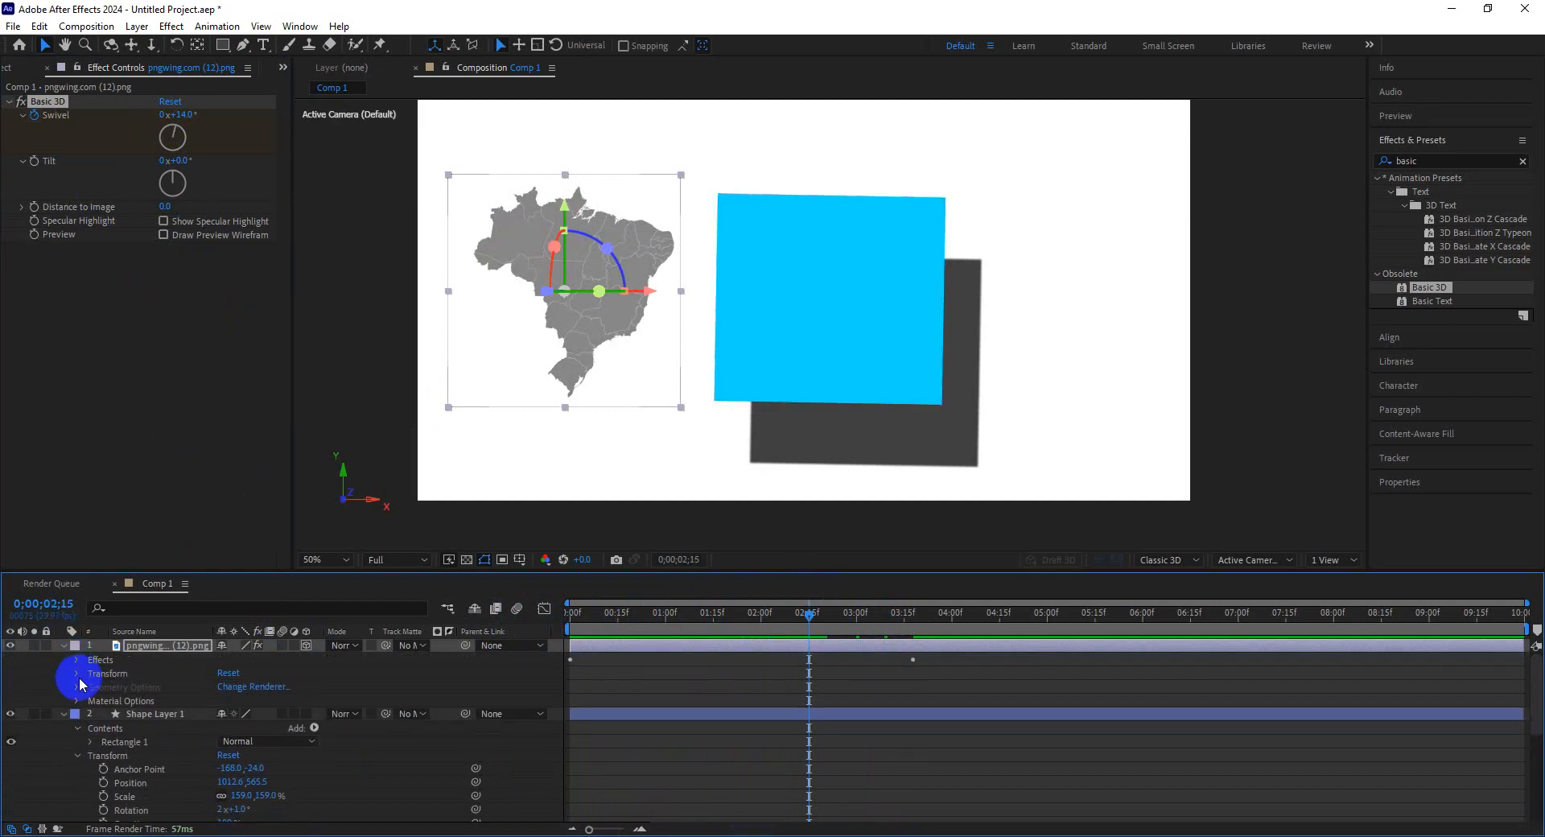
click(77, 673)
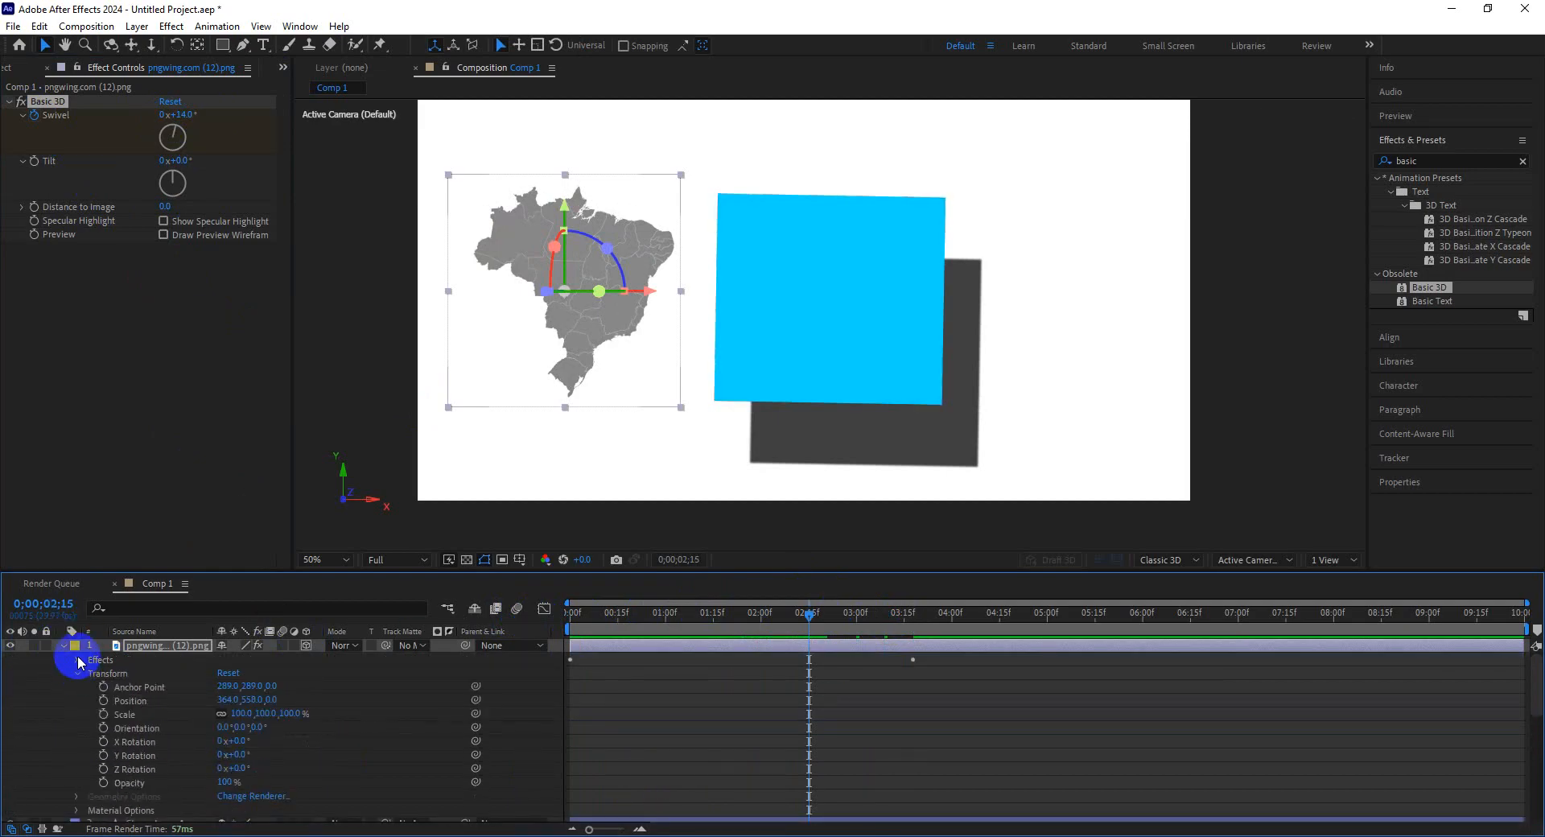
click(79, 660)
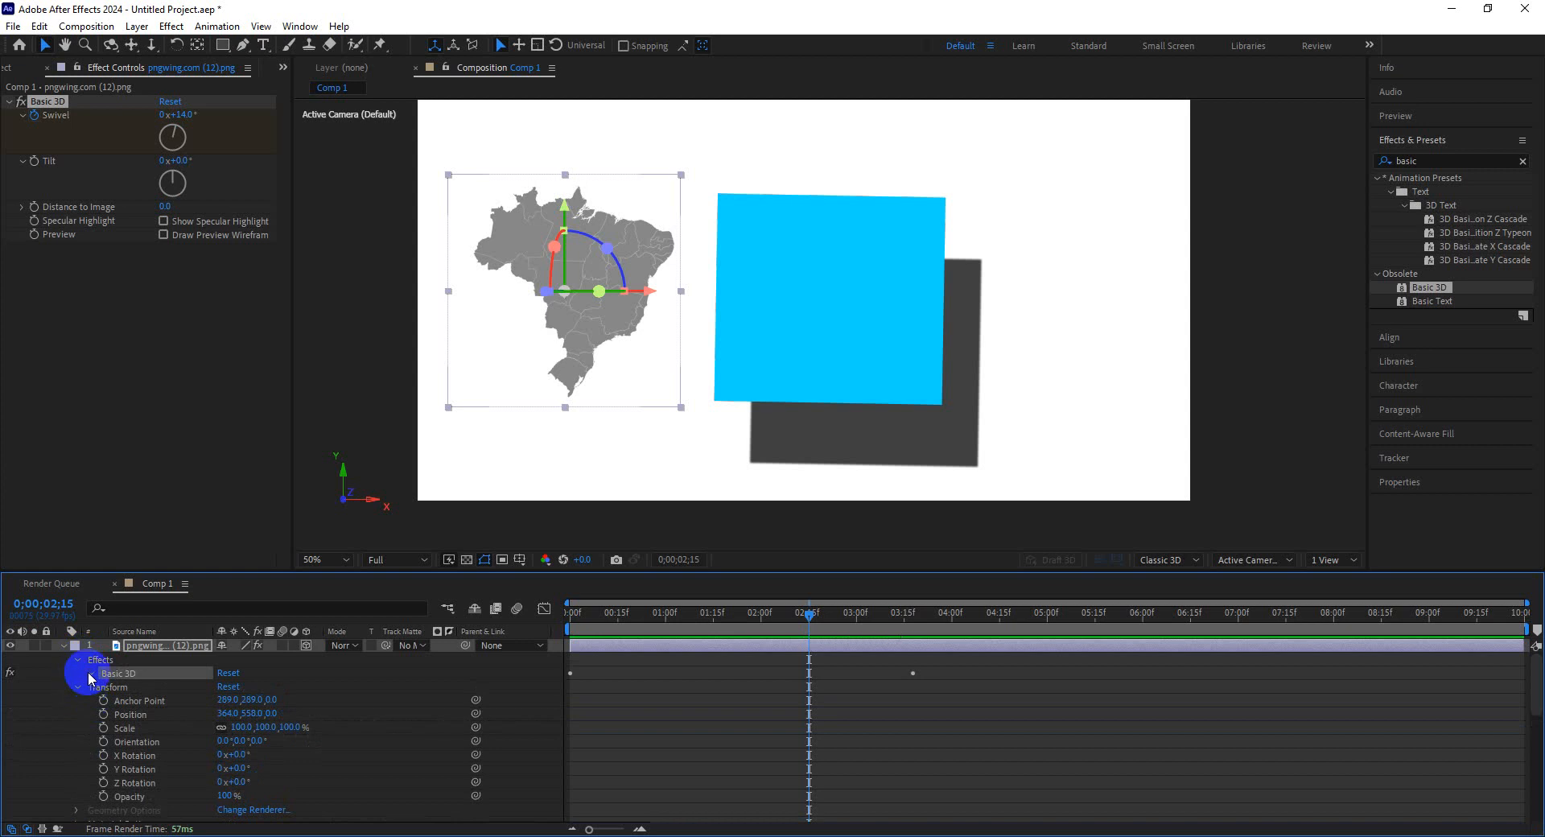
click(90, 674)
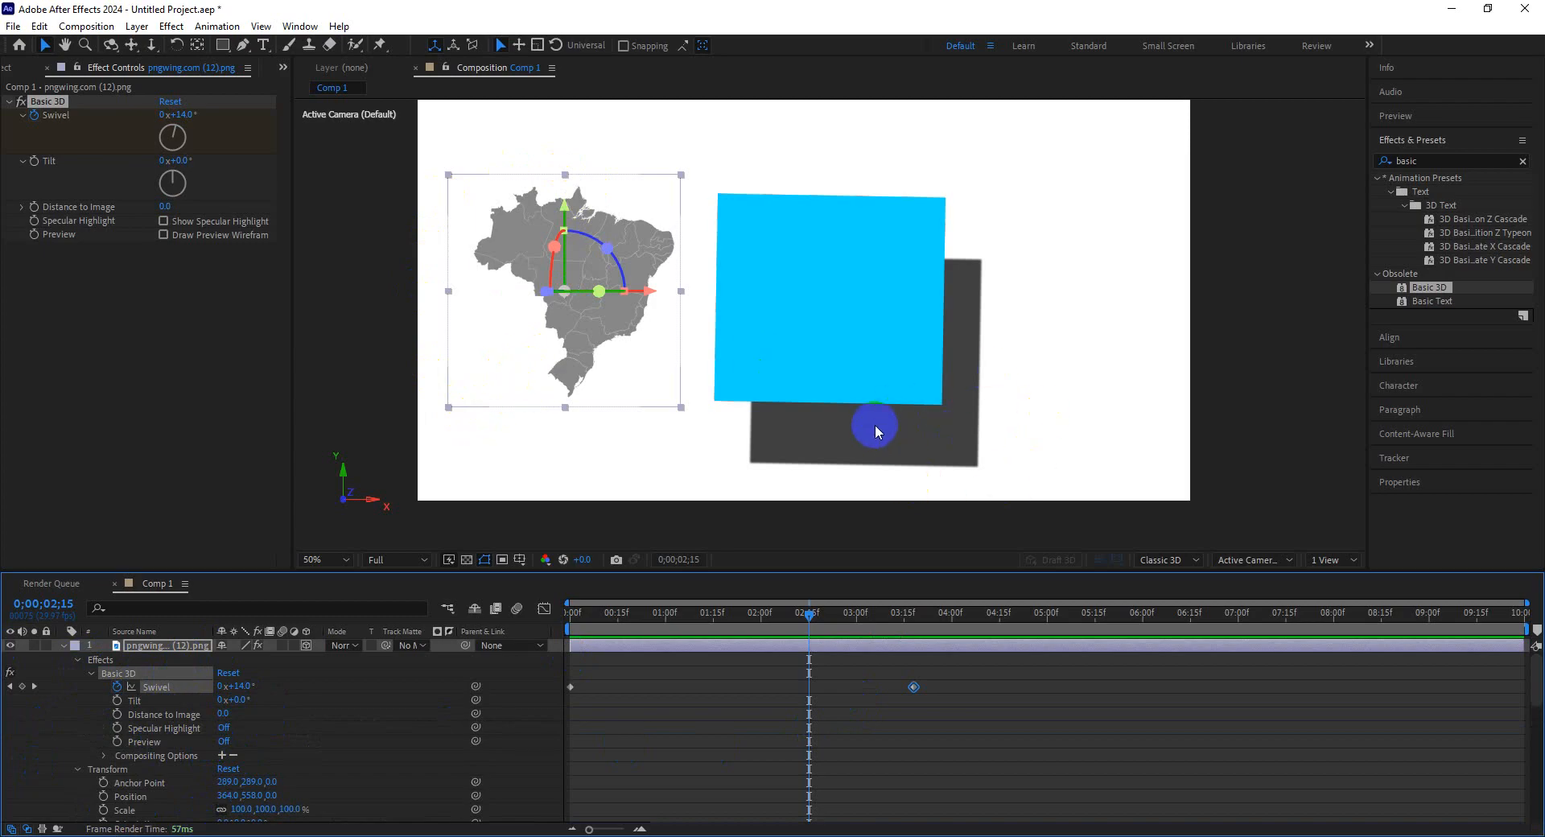
drag(913, 686, 739, 688)
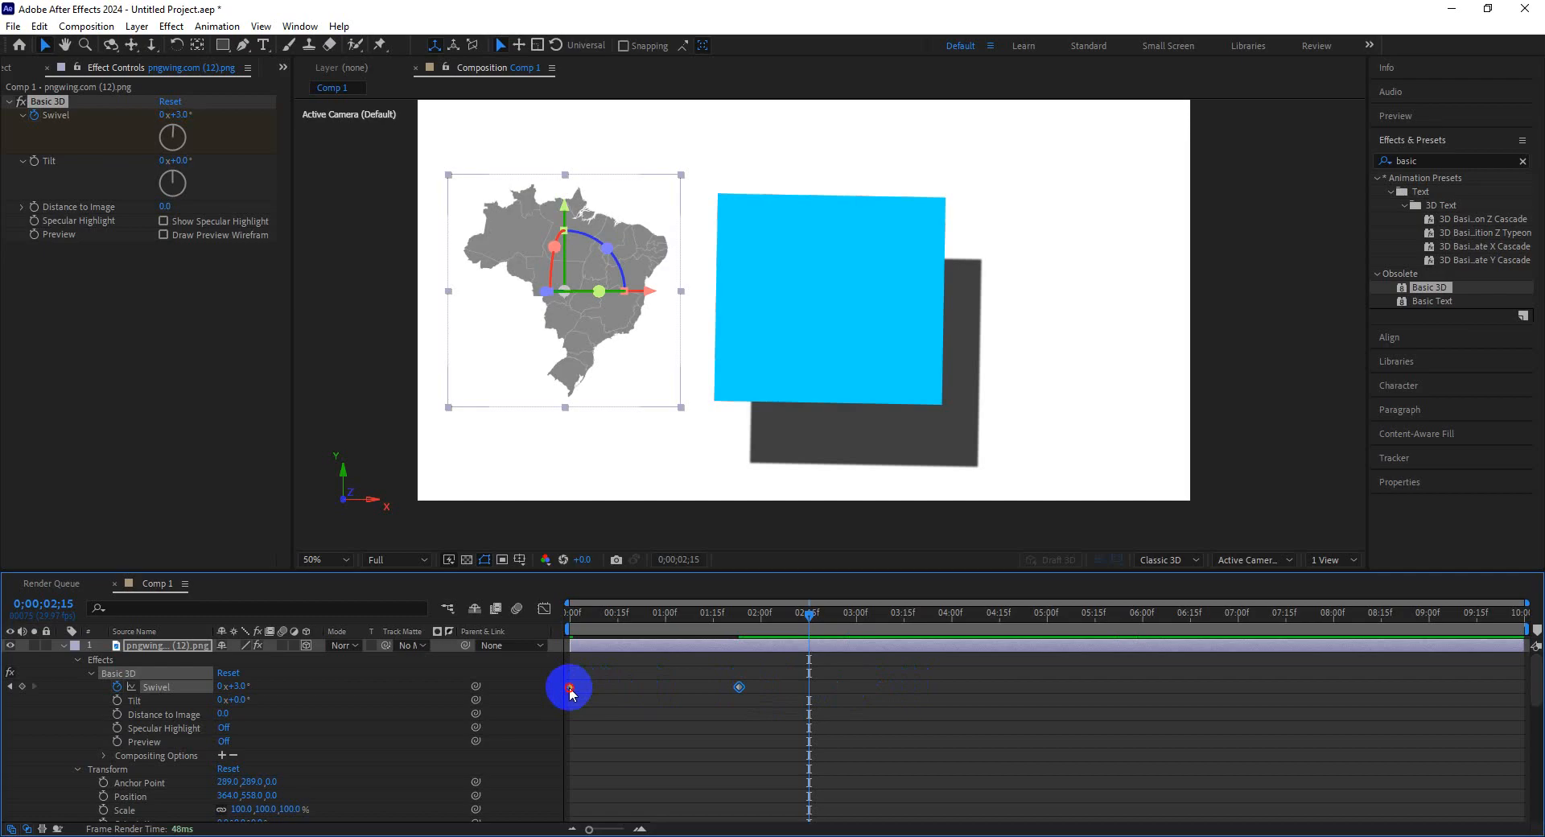
drag(570, 688, 651, 701)
mouse_move(641, 611)
mouse_down()
mouse_move(596, 630)
mouse_move(713, 626)
mouse_move(650, 628)
mouse_up()
key(space)
Add a Drop Shadow layer style to the map layer.
click(596, 341)
right_click(596, 341)
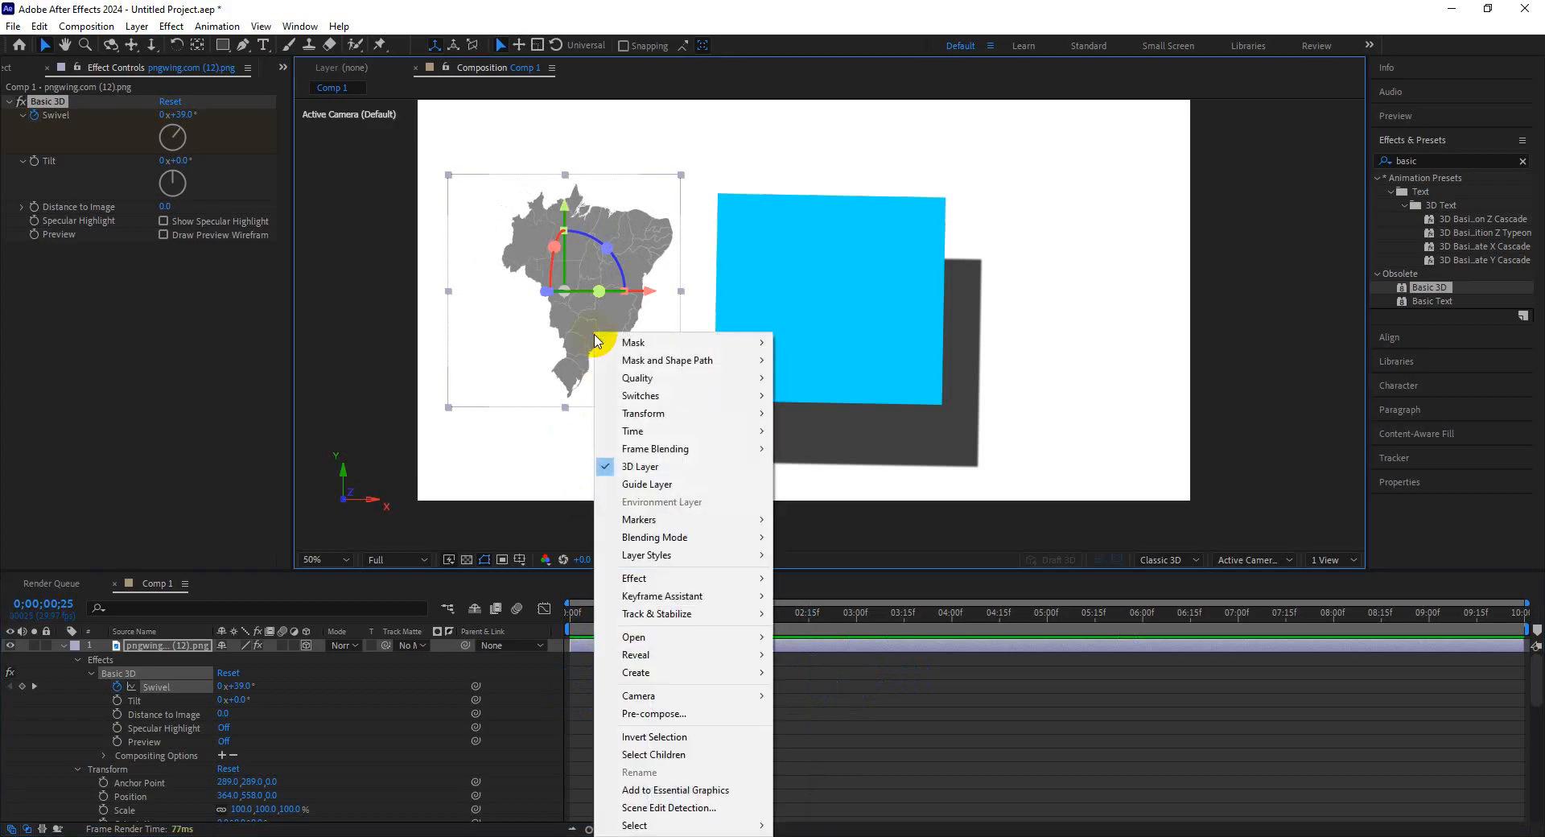
mouse_move(686, 563)
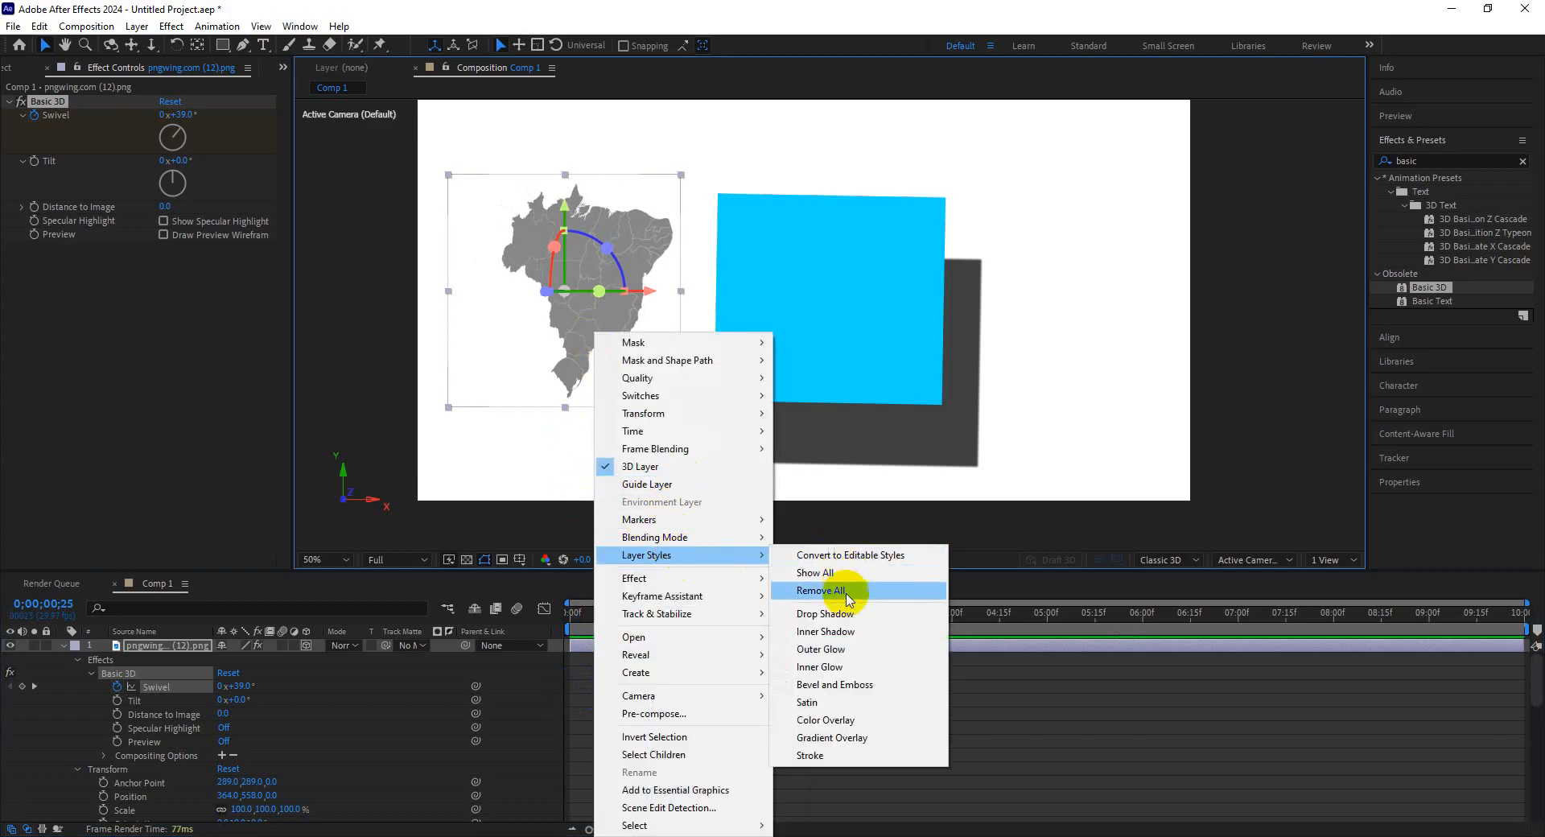
click(841, 612)
Set the map's Drop Shadow Distance to 65 and keyframe it at about 0;00;00;26.
click(472, 717)
click(337, 752)
scroll(336, 751, down, 1)
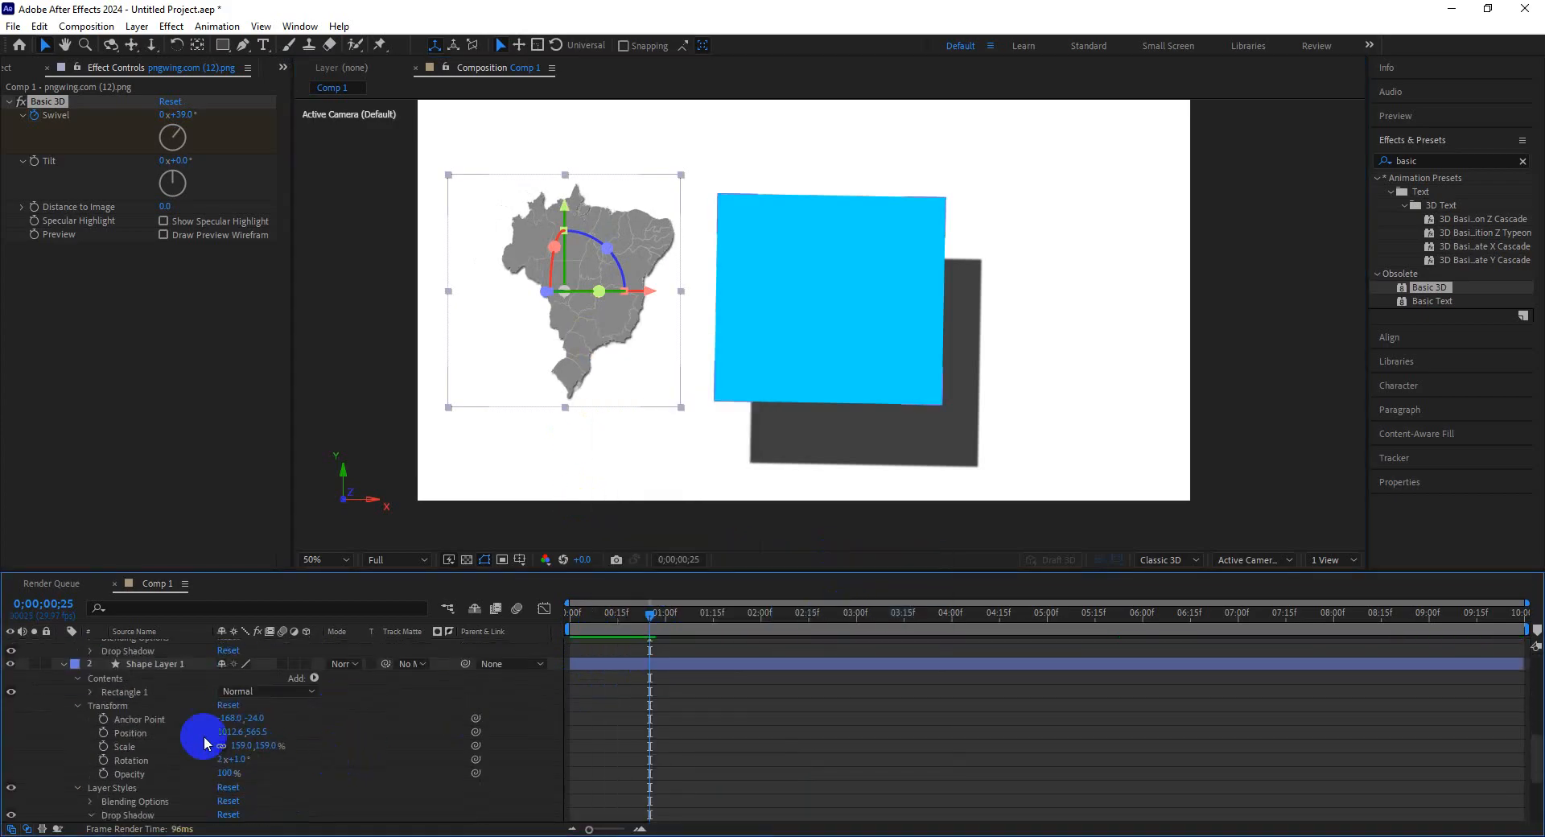
scroll(138, 740, up, 1)
click(90, 692)
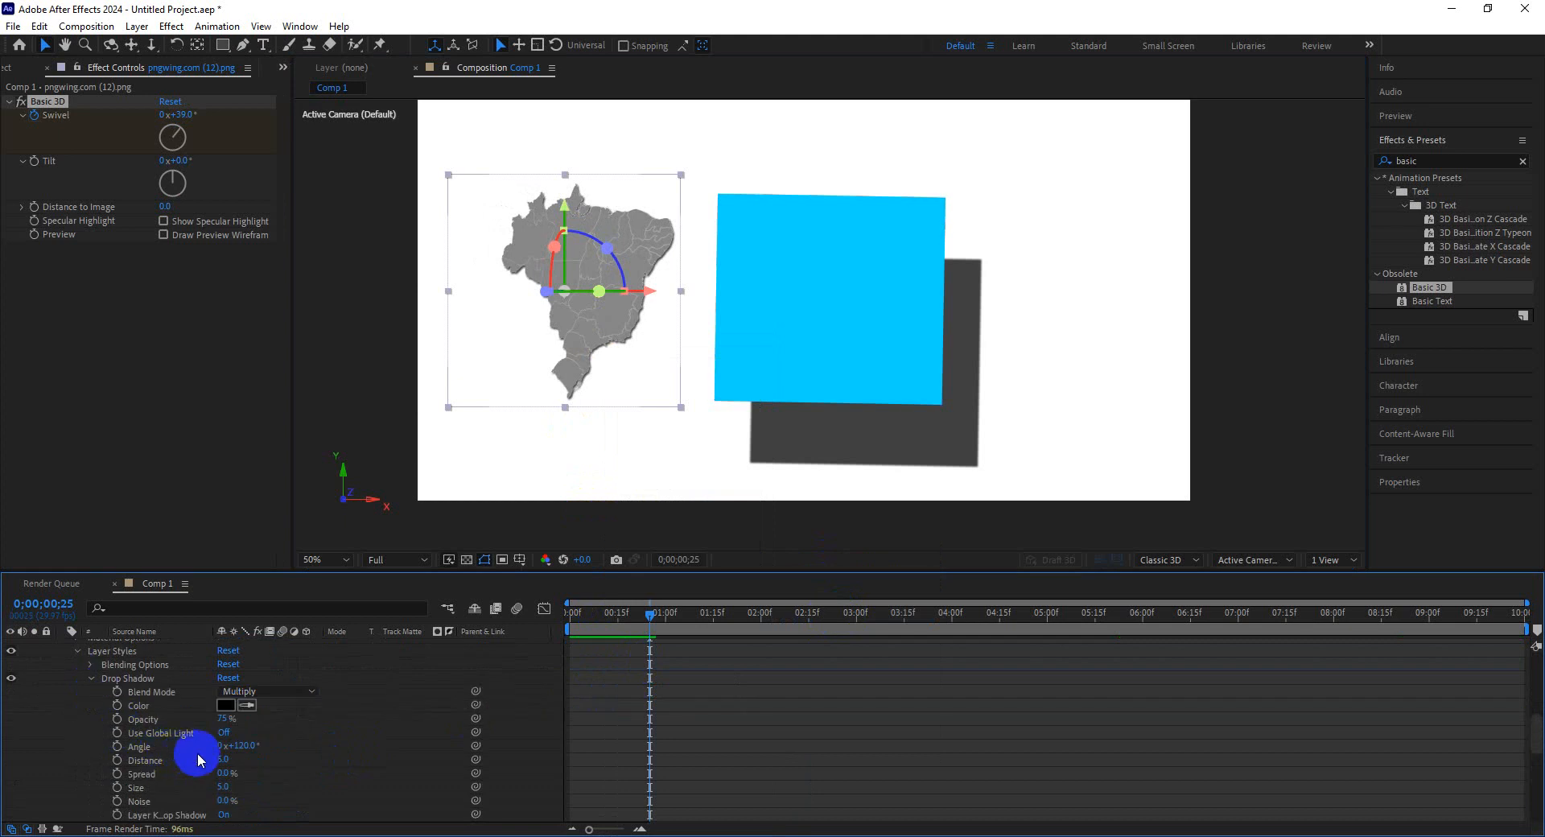
scroll(205, 758, down, 1)
drag(225, 747, 262, 746)
drag(253, 747, 277, 725)
mouse_move(639, 617)
mouse_down()
mouse_move(566, 618)
mouse_move(683, 625)
mouse_move(637, 625)
mouse_move(649, 629)
mouse_up()
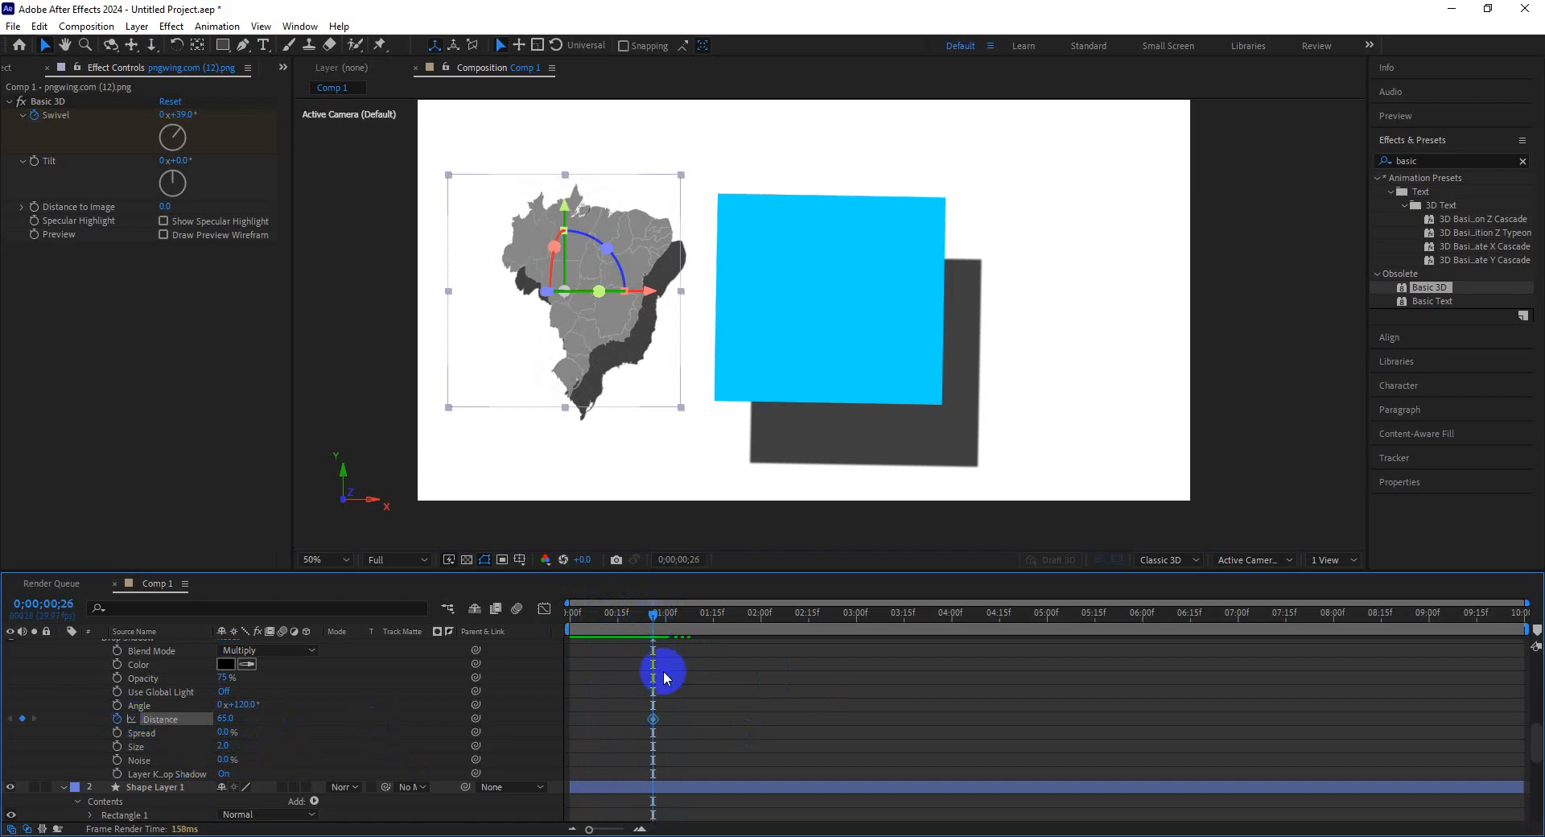
Add a Drop Shadow Distance keyframe of 0 at 0;00;01;24.
drag(653, 615, 741, 625)
click(184, 788)
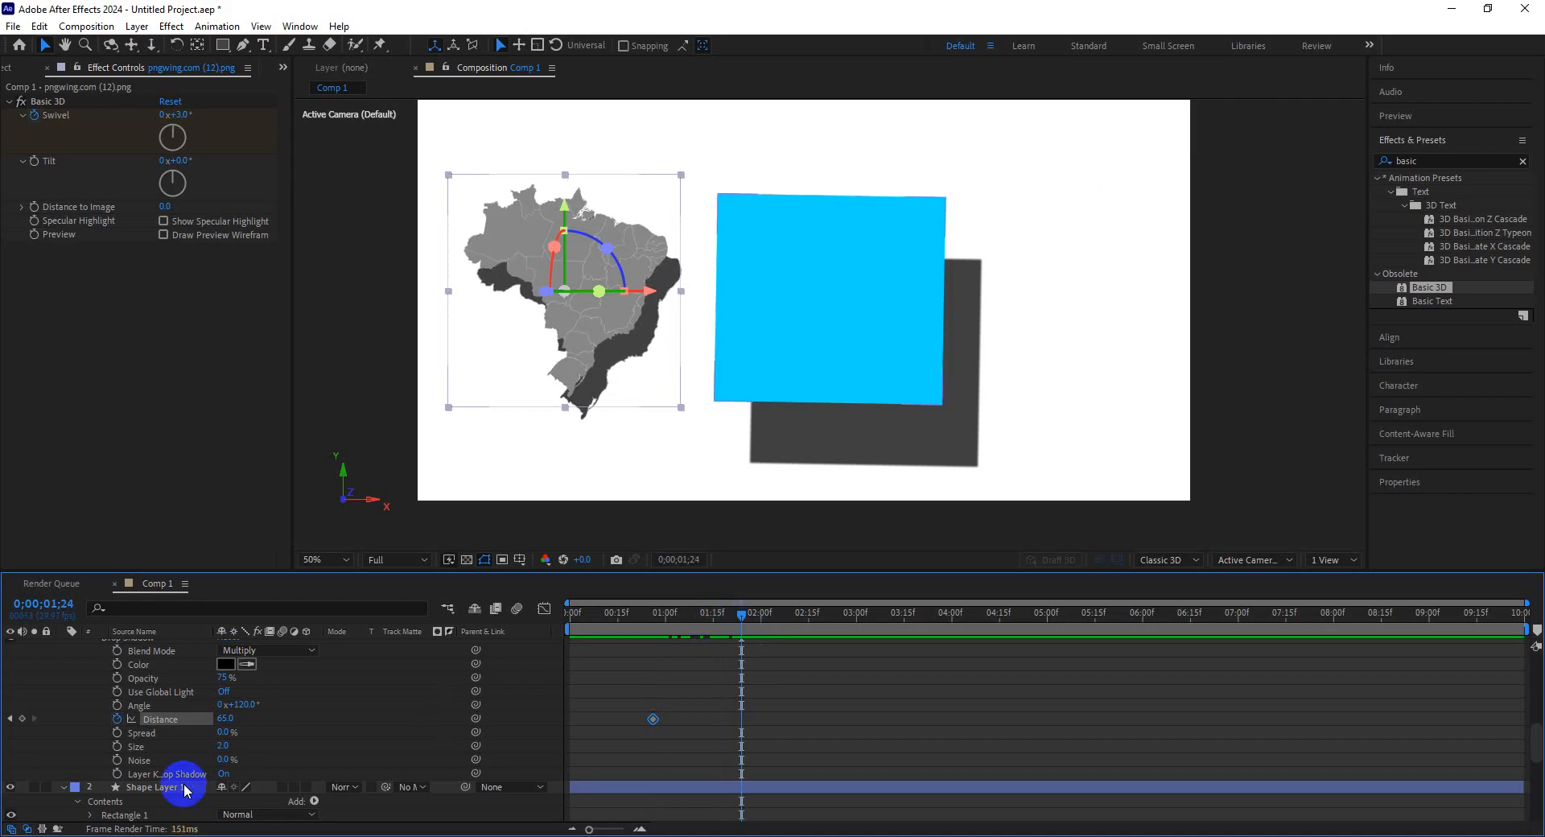
click(233, 719)
drag(226, 717, 172, 724)
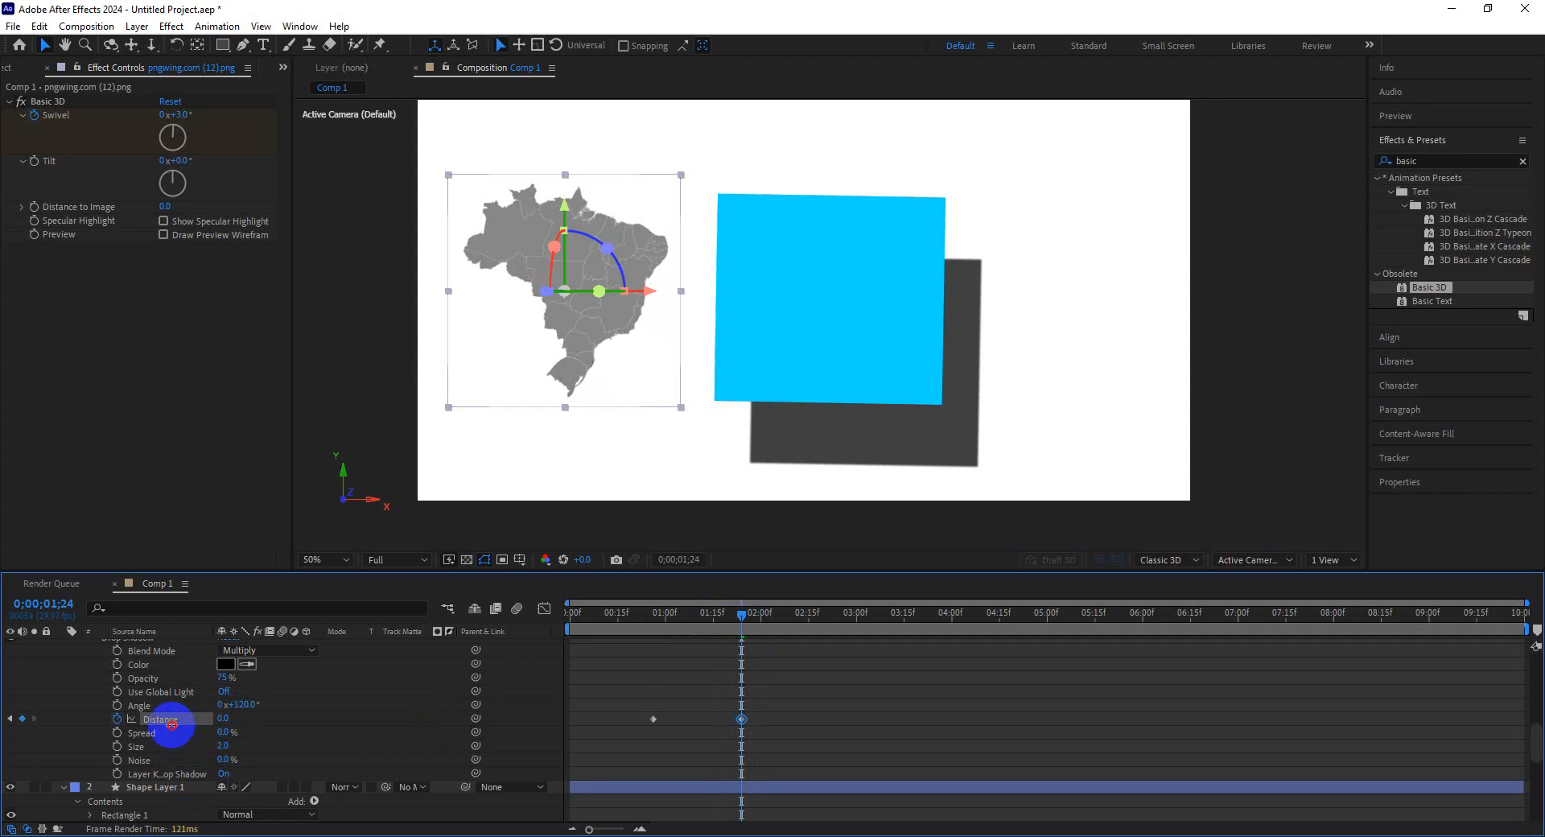
Scrub and play back the map's shadow and swivel animation.
click(605, 670)
drag(673, 613, 634, 612)
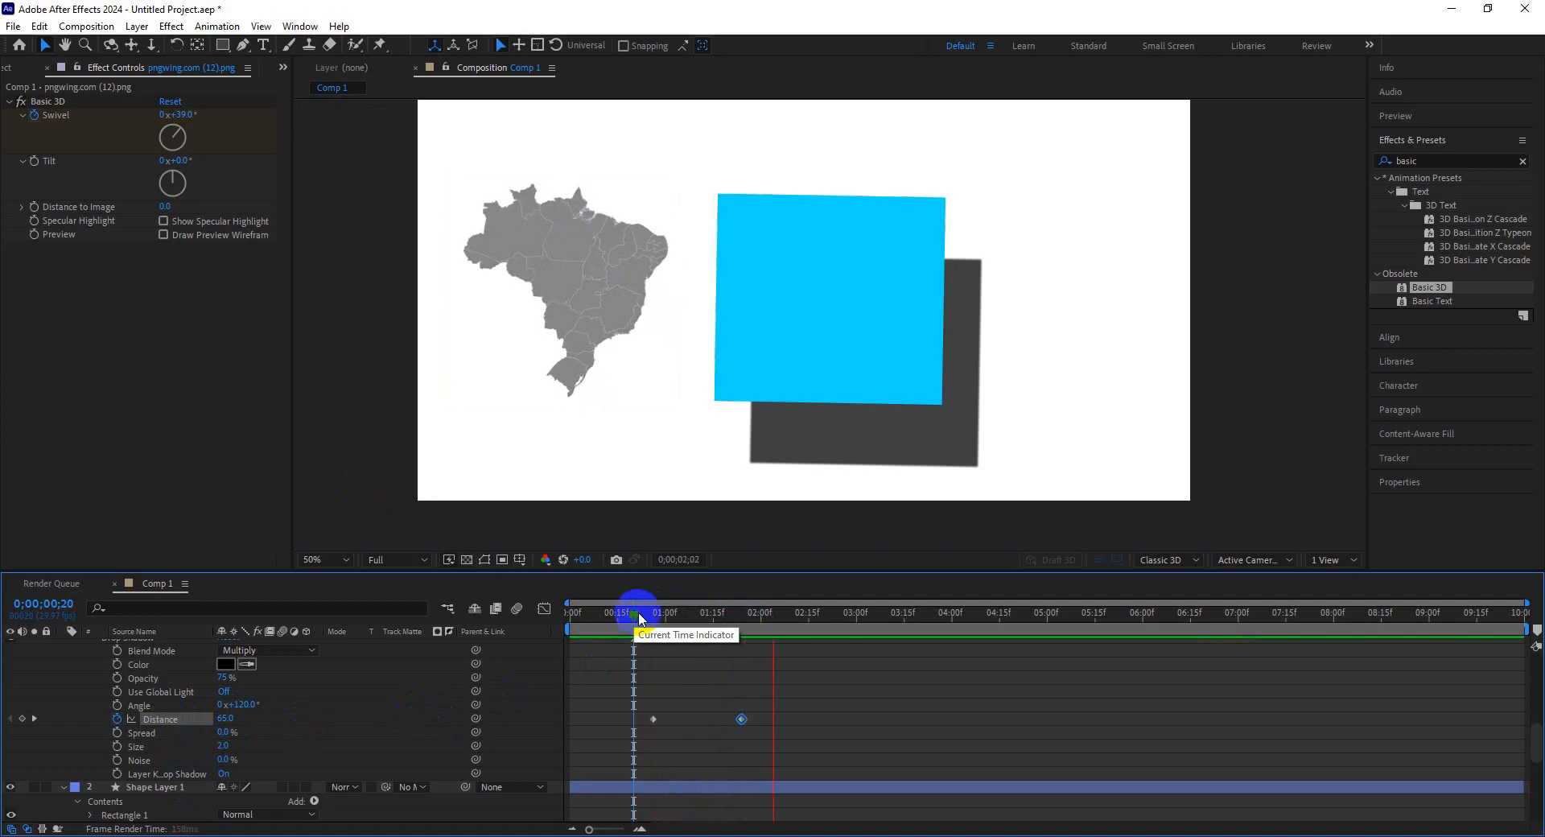
mouse_move(640, 616)
mouse_down()
mouse_move(626, 616)
mouse_move(639, 617)
mouse_up()
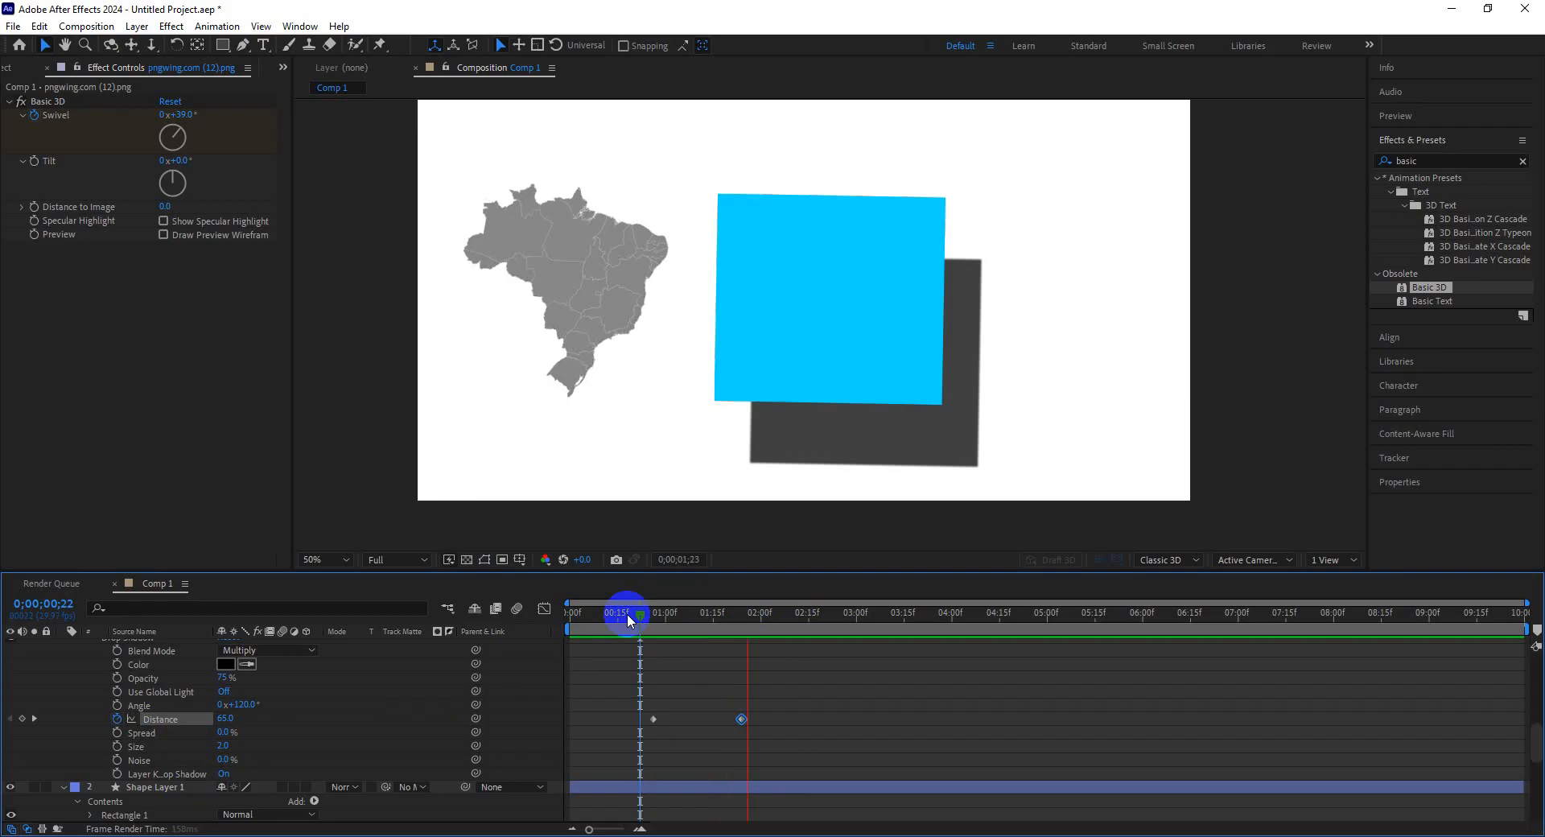
key(space)
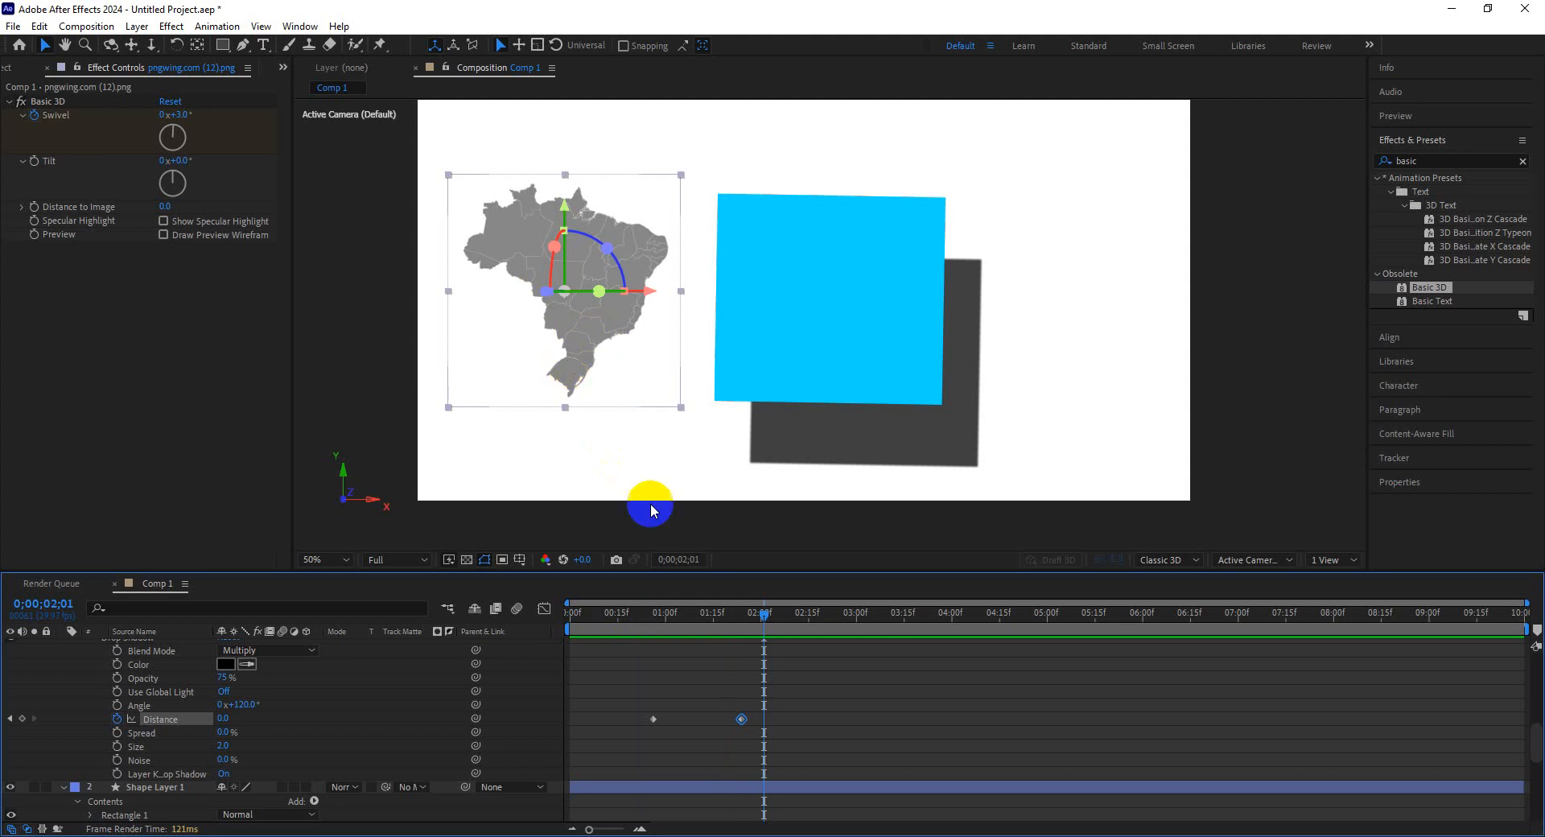
click(658, 618)
mouse_move(658, 616)
mouse_down()
mouse_move(644, 616)
mouse_move(706, 617)
mouse_move(650, 621)
mouse_up()
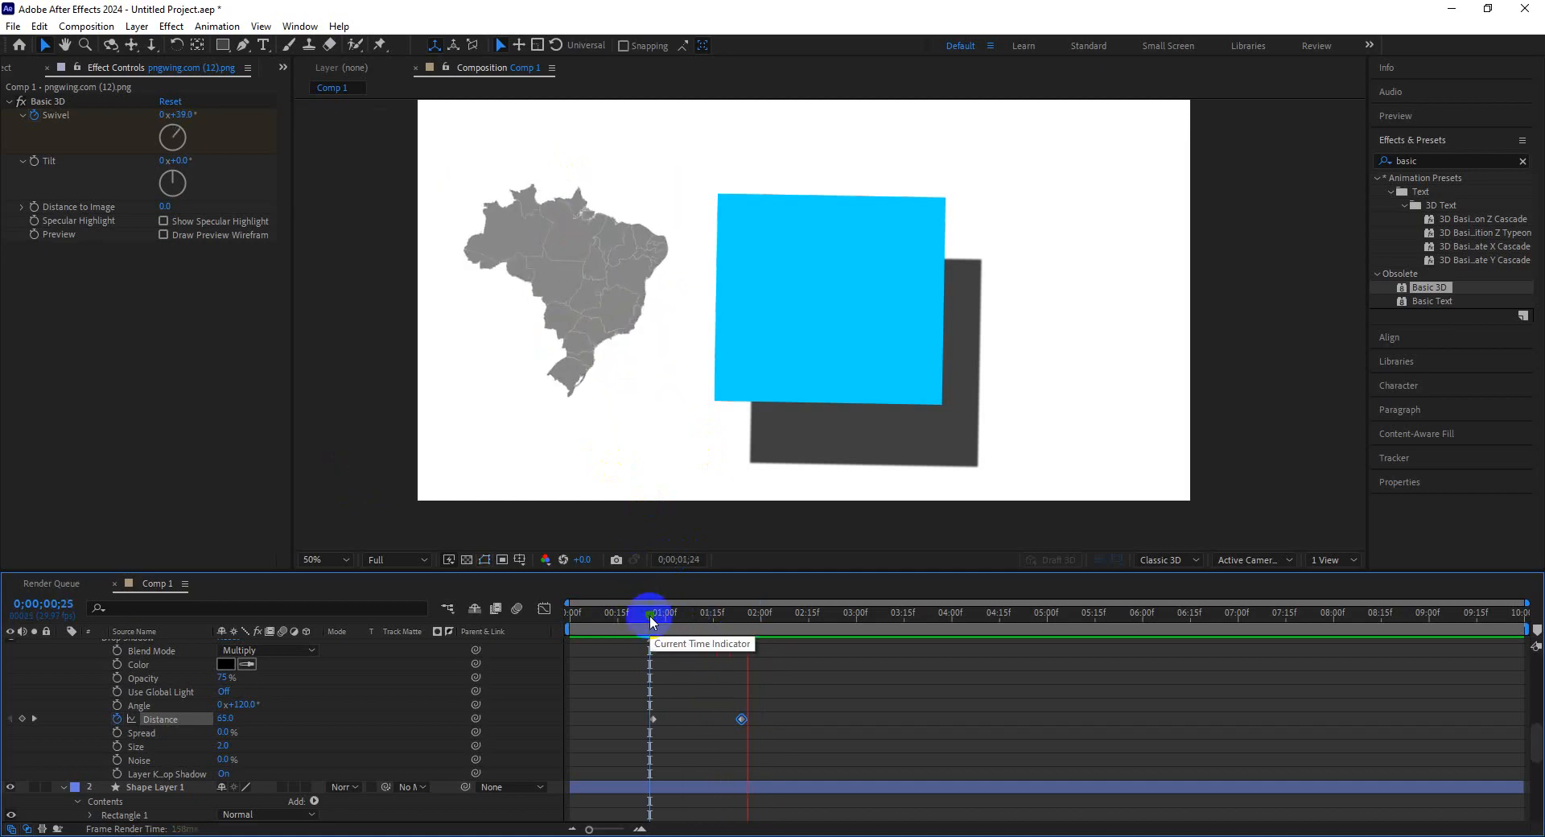
key(space)
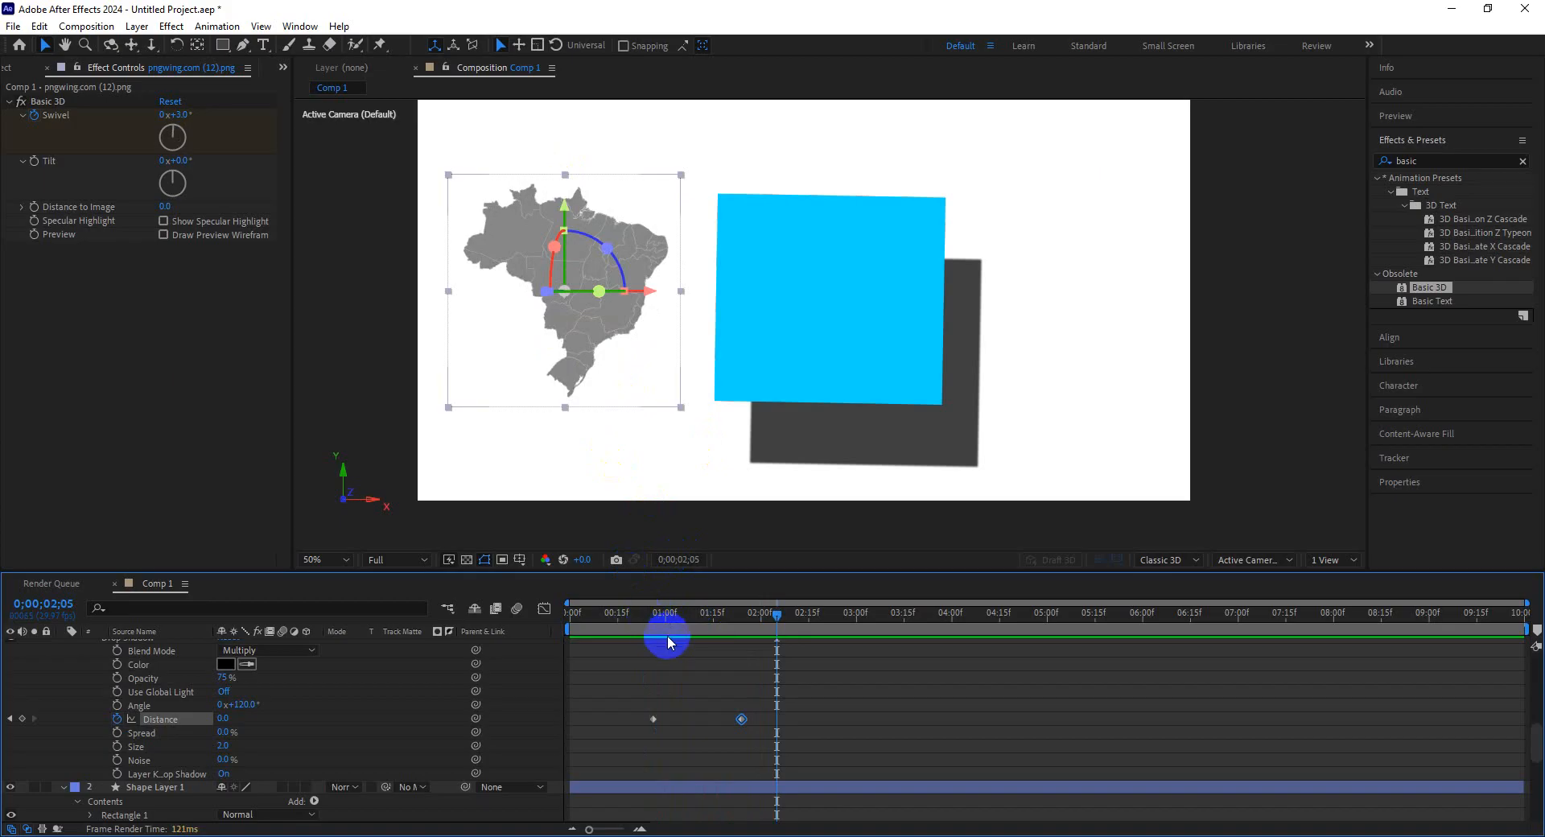
drag(668, 635, 653, 616)
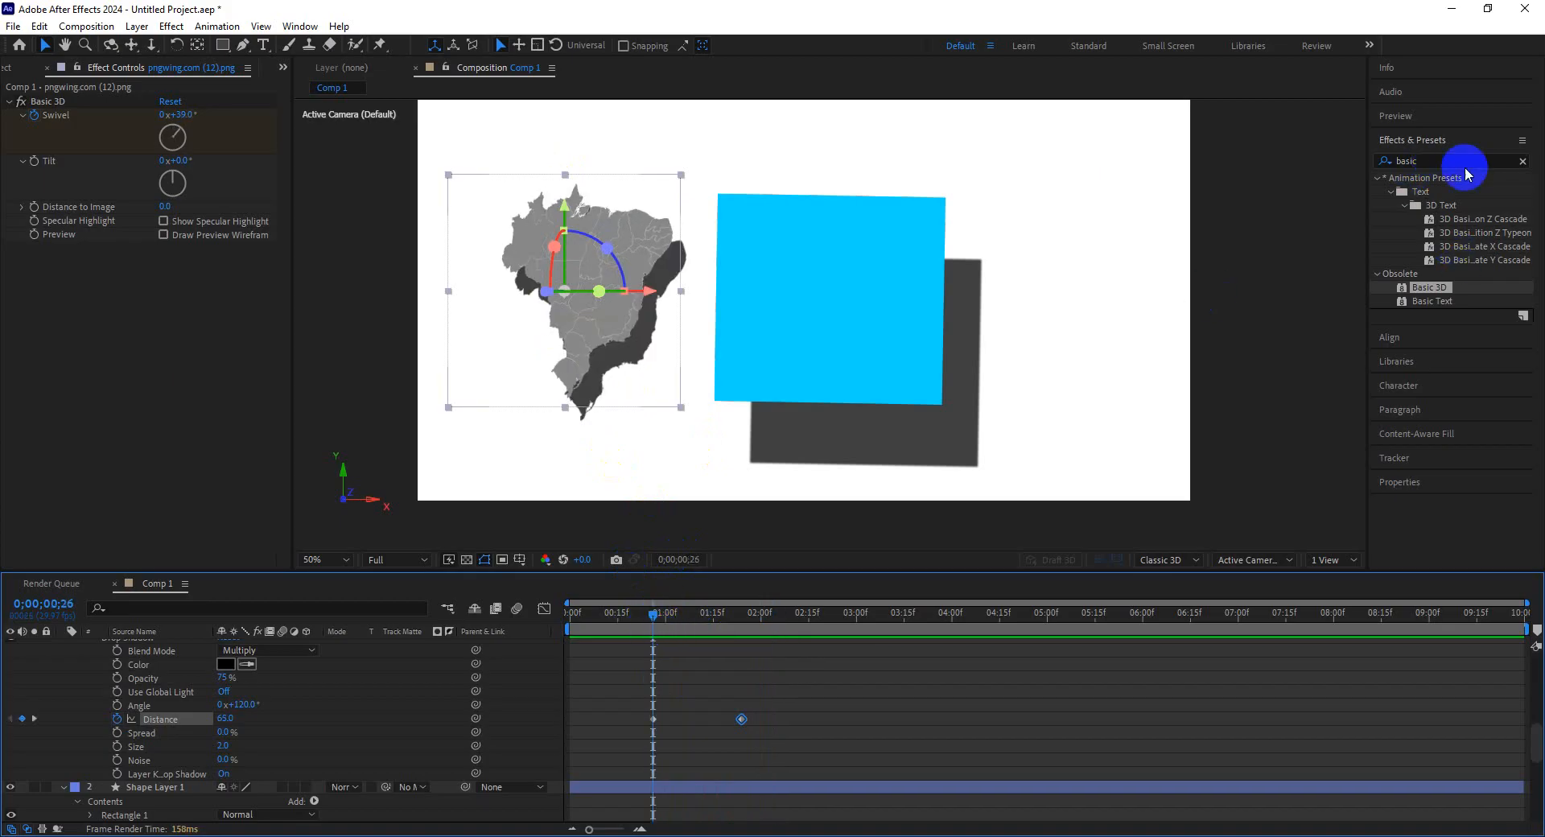
Search Effects & Presets for "tint" and apply the Tint effect to the map.
click(1522, 161)
click(1484, 162)
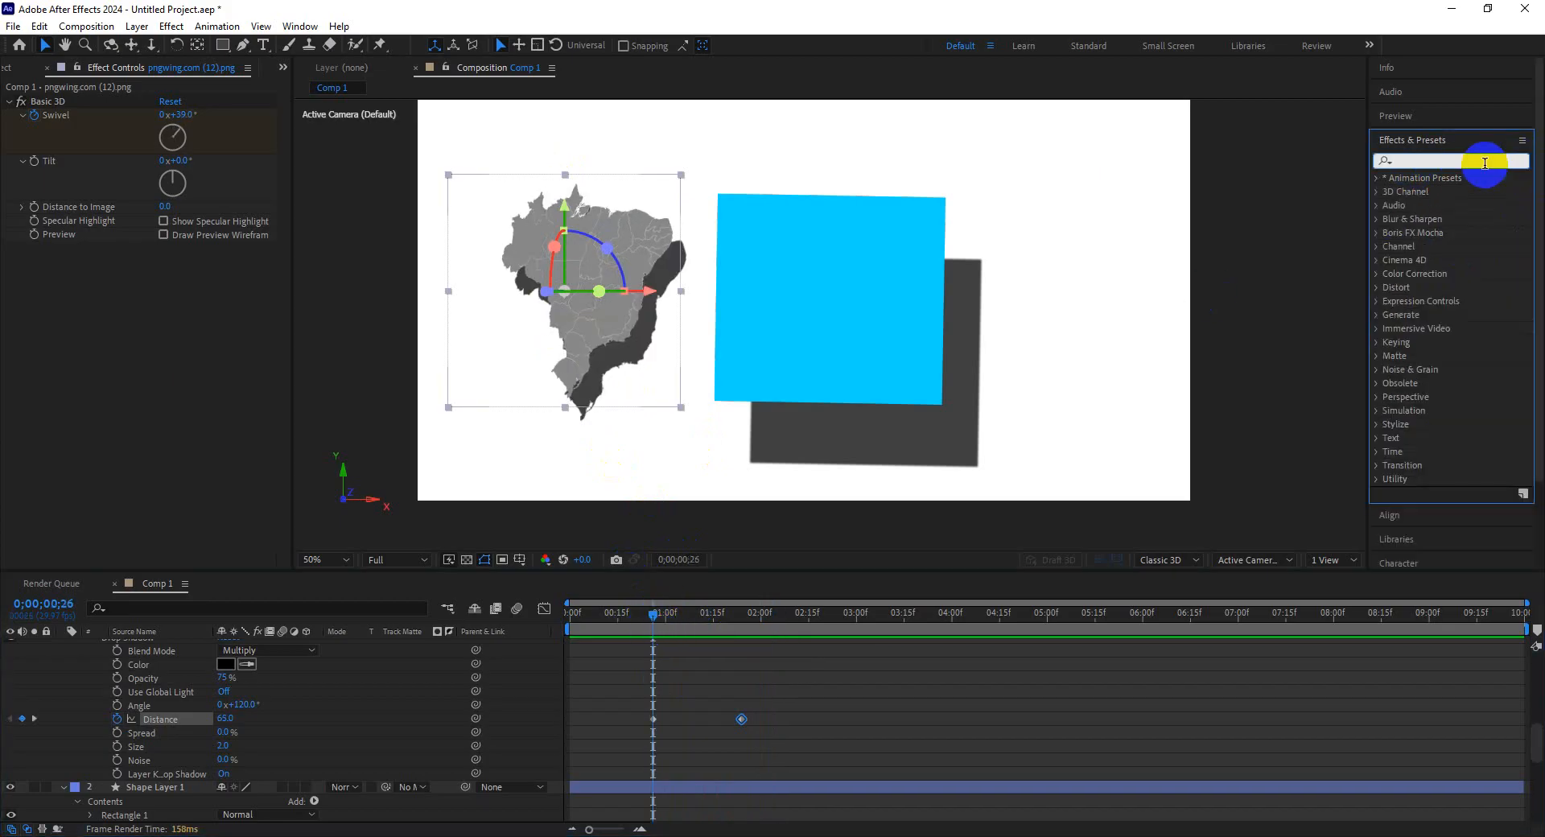
text(tint)
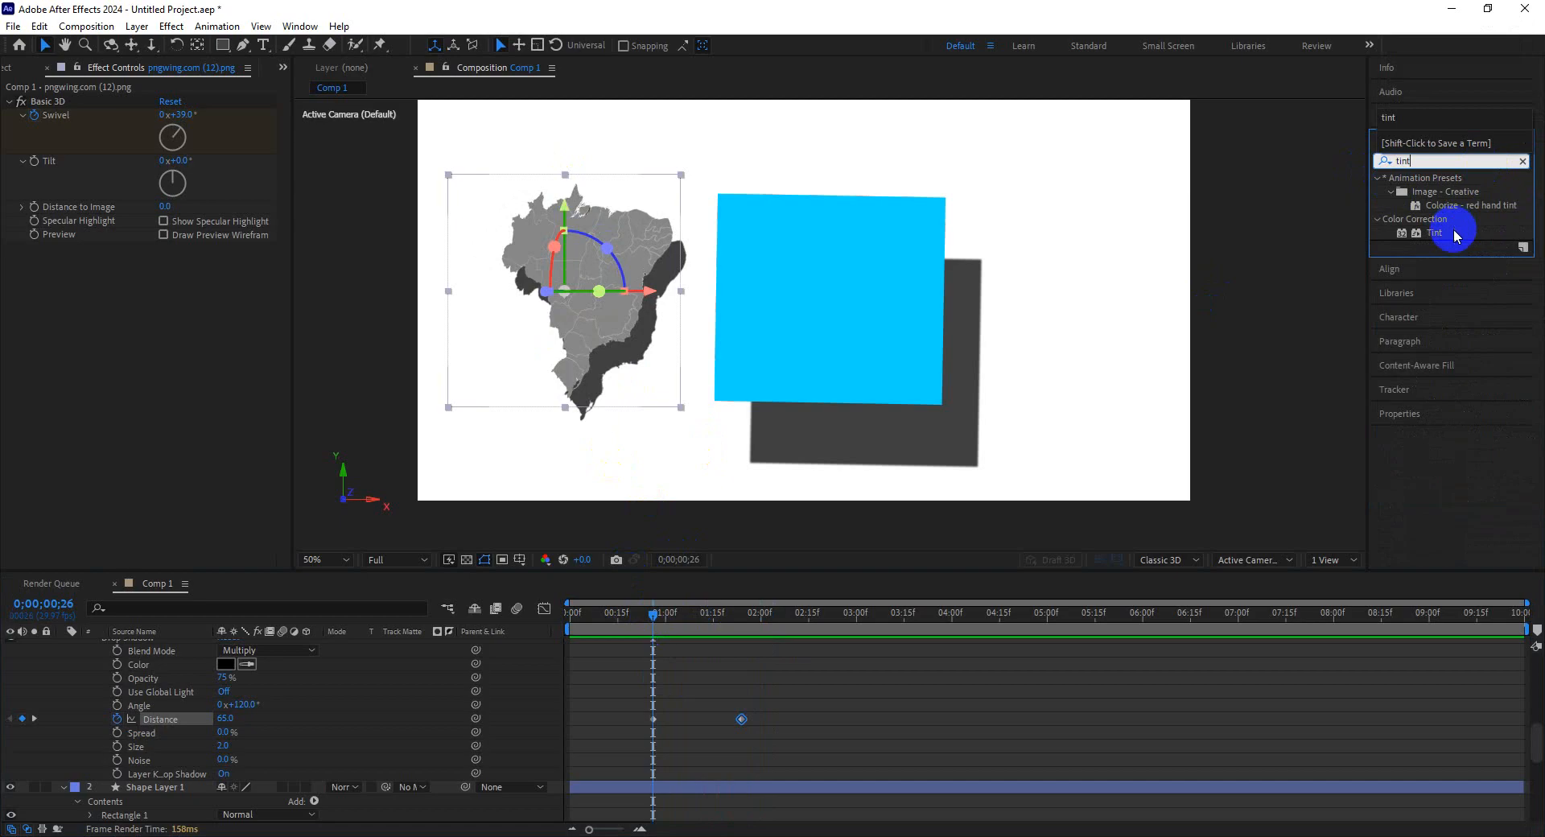
drag(1452, 233, 641, 268)
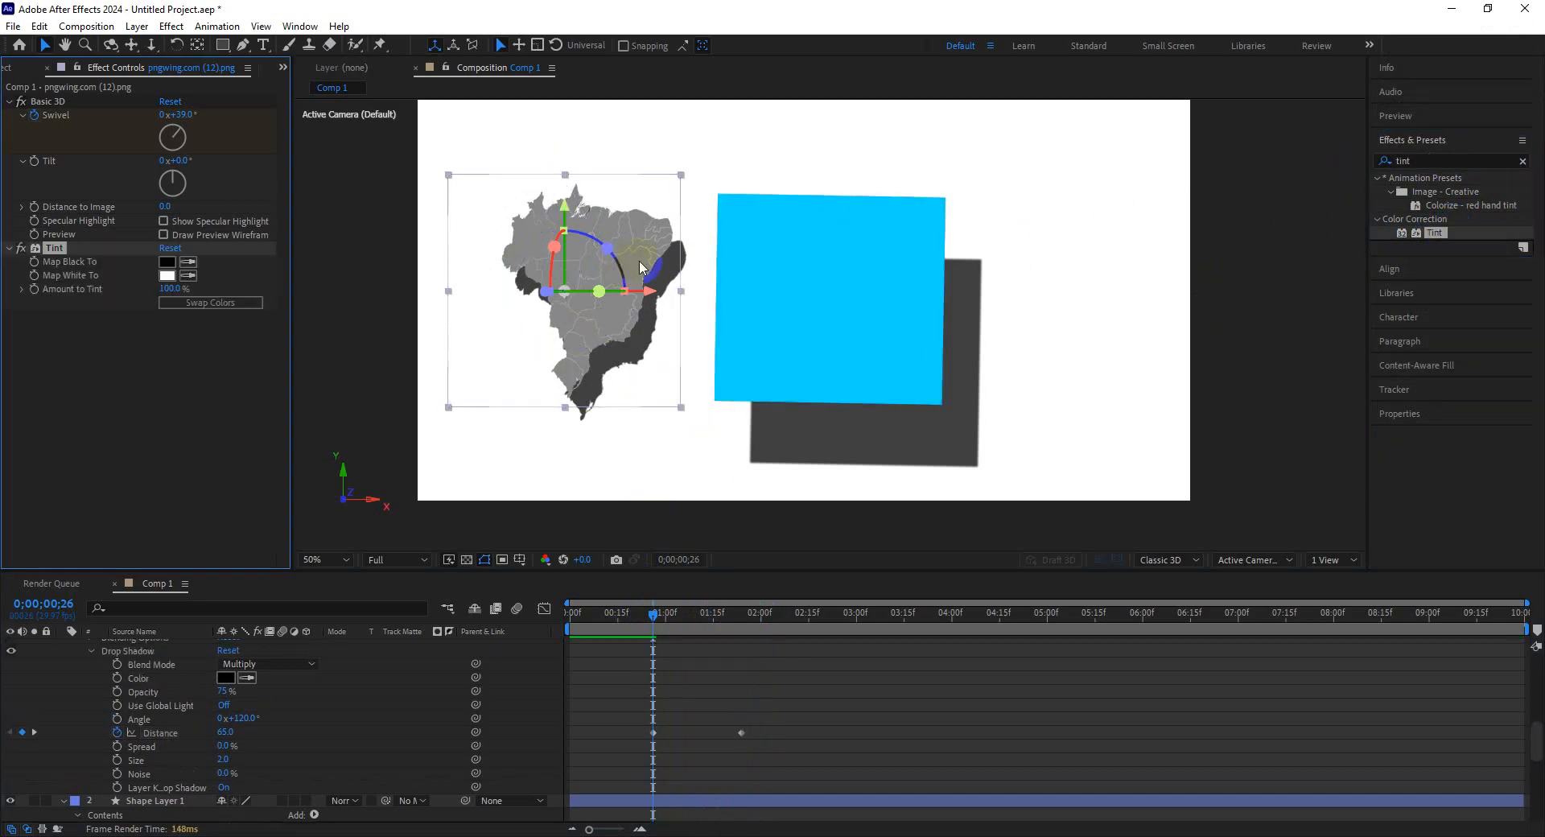
Move to about 0;00;00;20 and keyframe the map's Tint Map White To color.
click(650, 616)
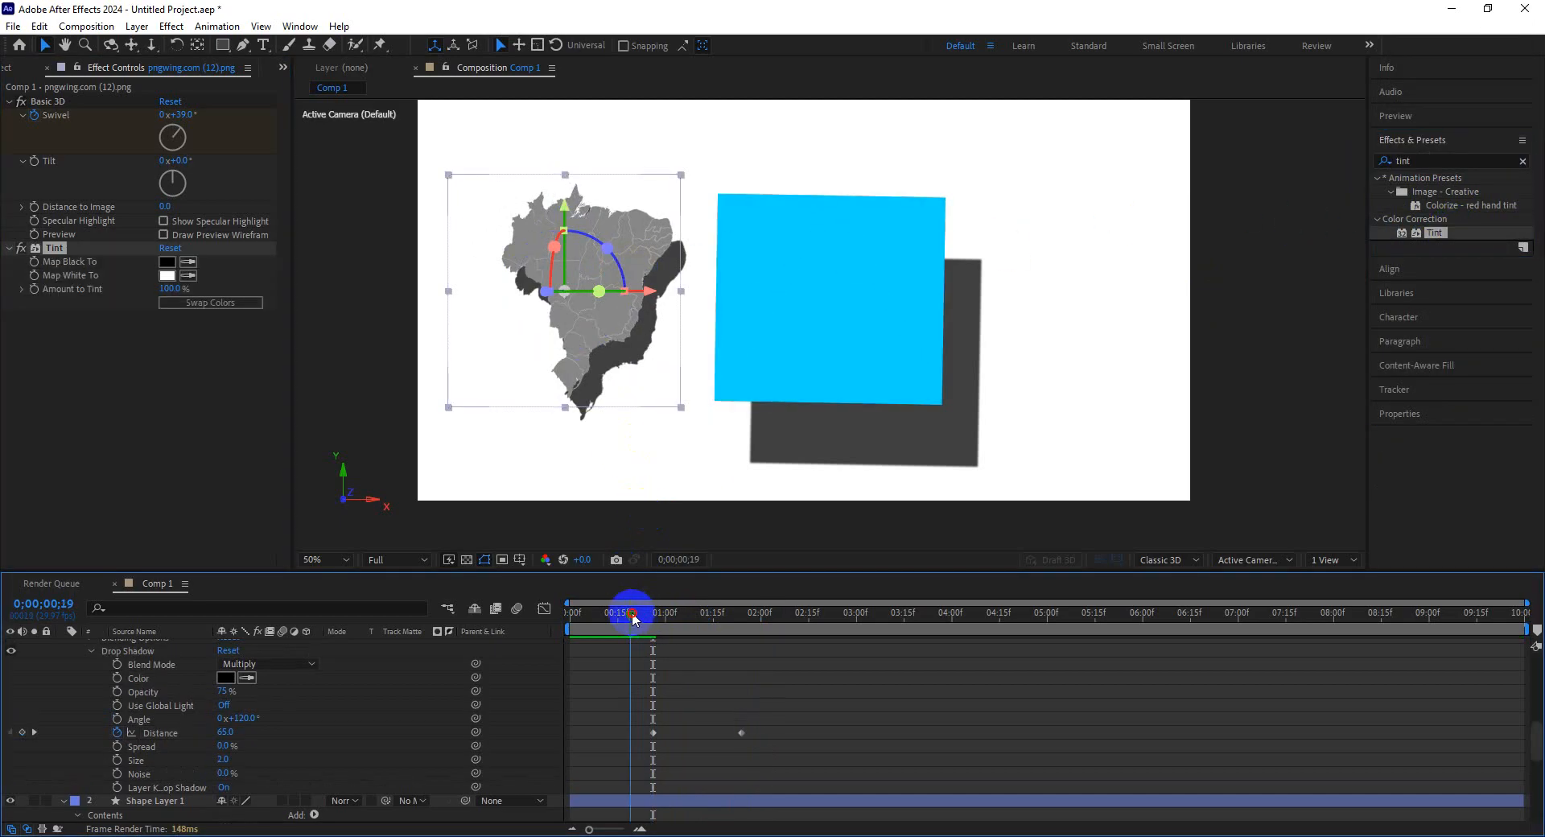
drag(631, 611, 632, 612)
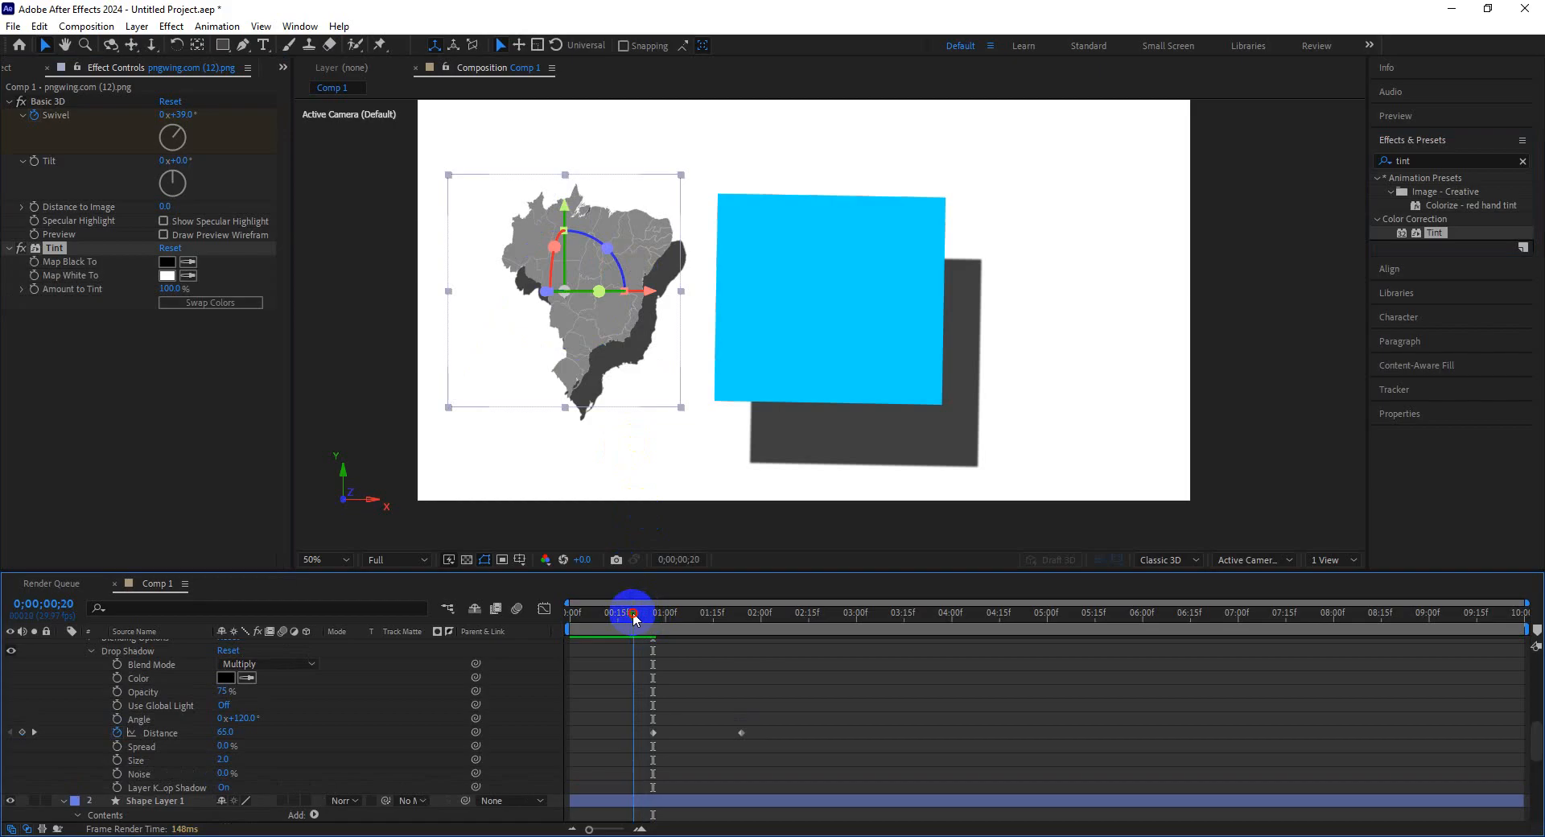
click(37, 277)
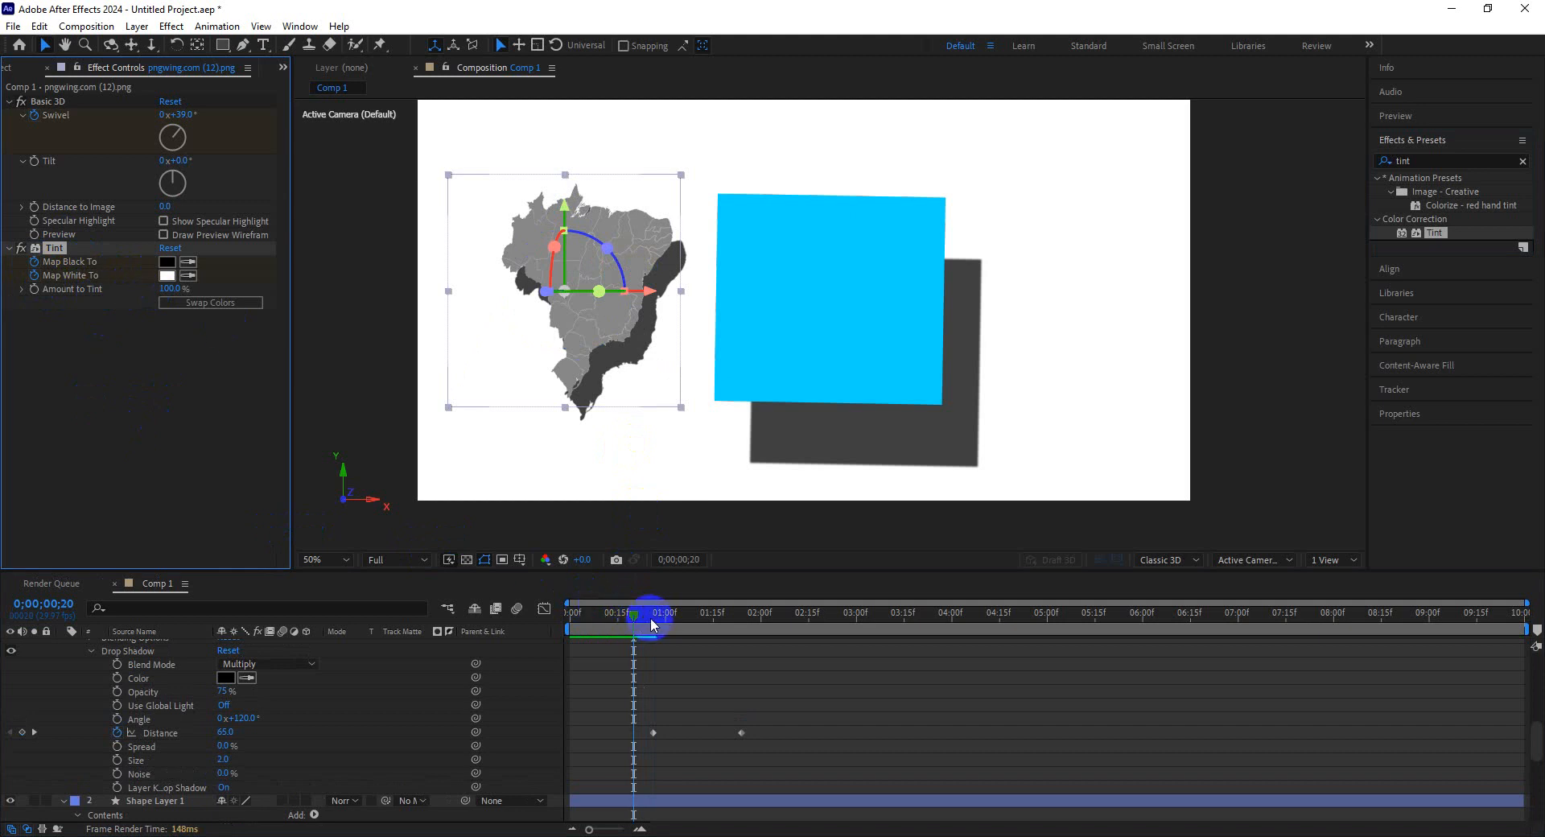
At 0;00;02;13, set the Tint's Map White To color to green 197D0C.
drag(650, 616, 803, 619)
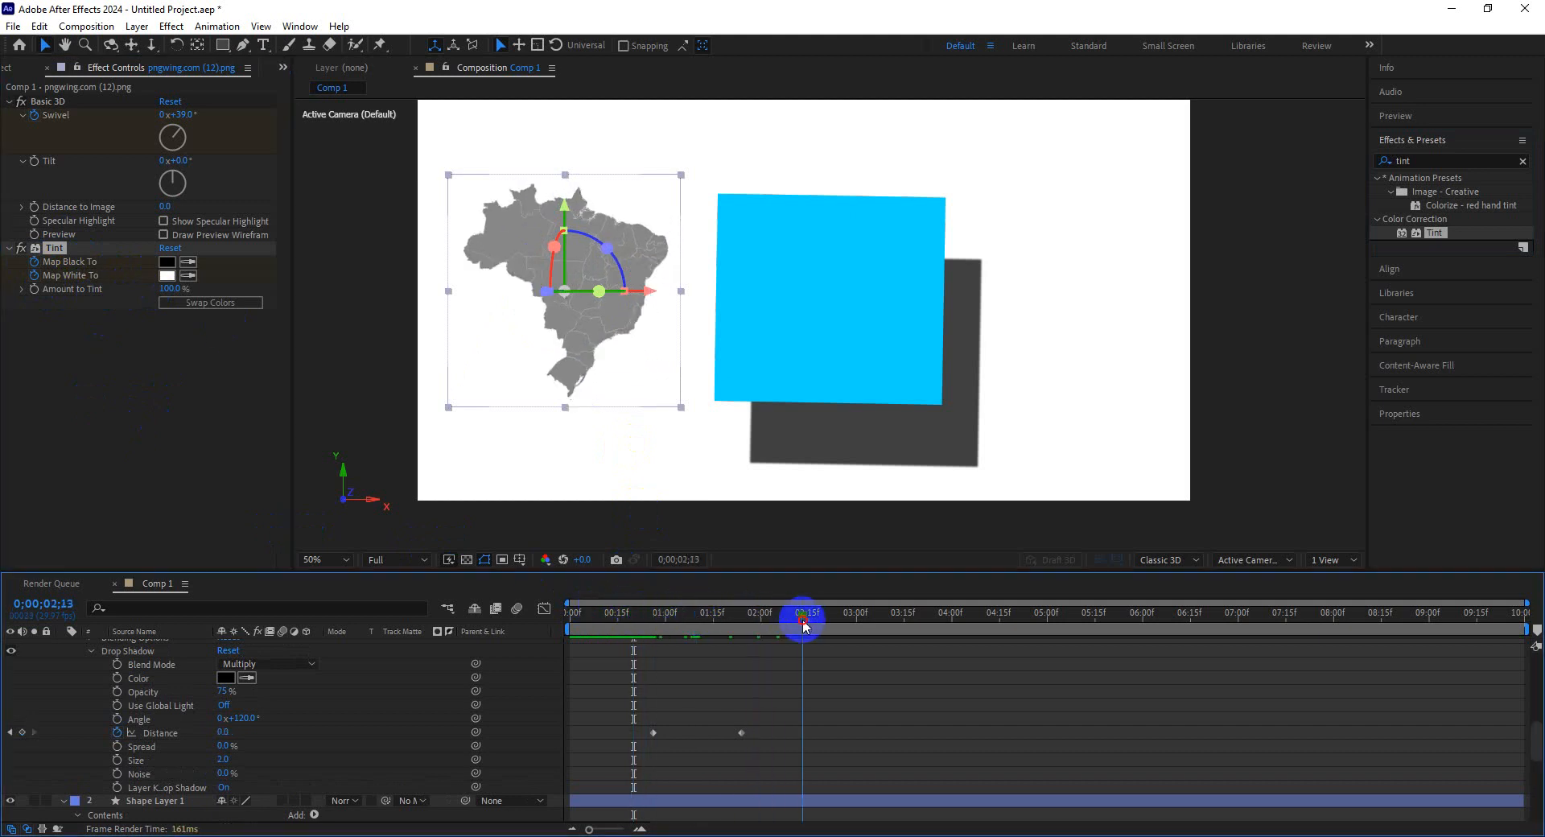
click(169, 275)
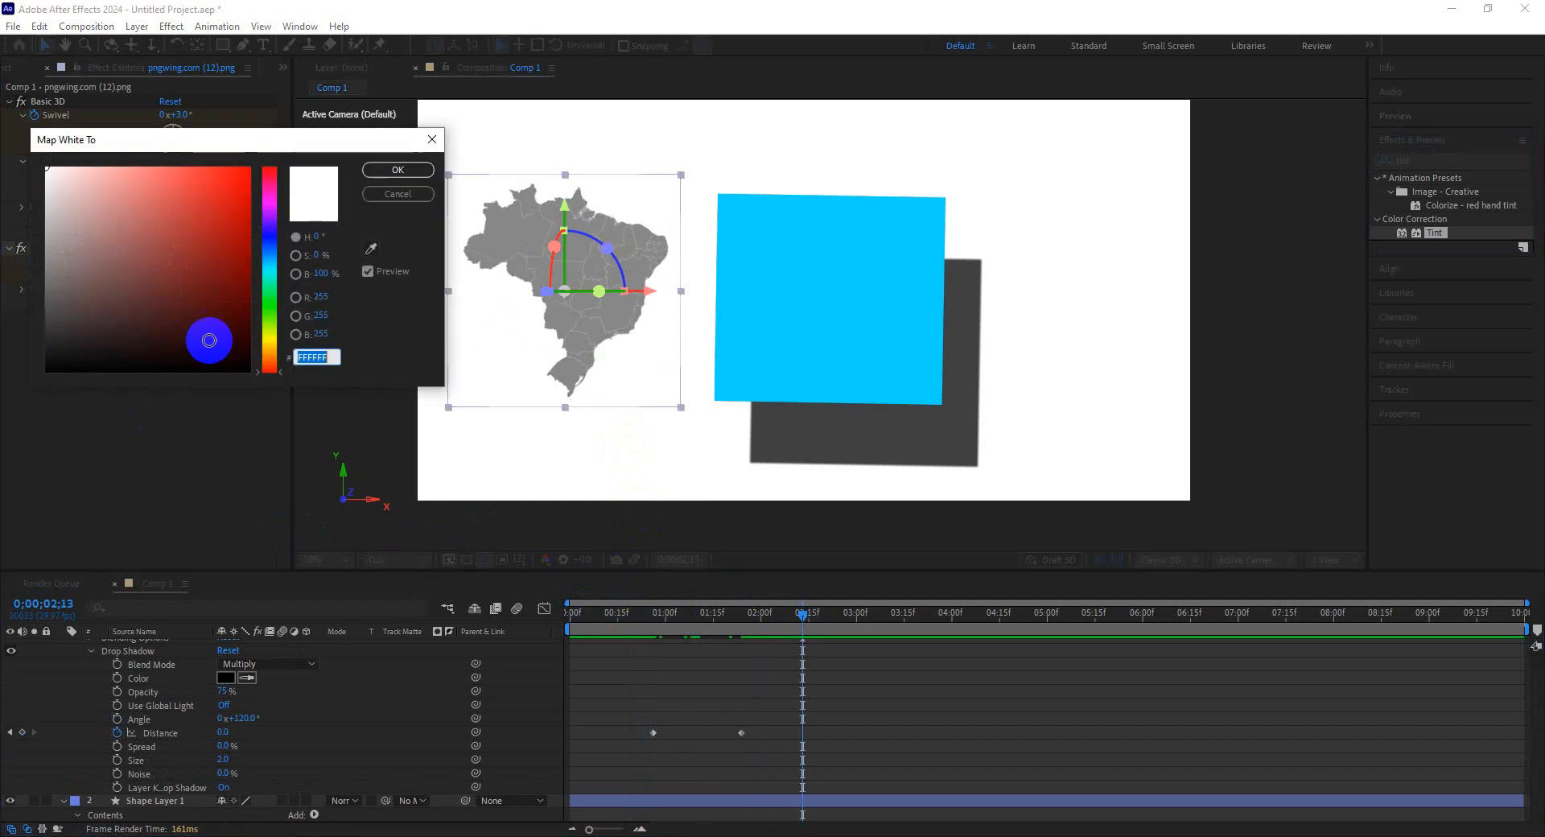
mouse_move(207, 338)
mouse_down()
mouse_move(231, 167)
mouse_move(231, 271)
mouse_up()
mouse_move(272, 329)
mouse_down()
mouse_move(276, 350)
mouse_move(276, 297)
mouse_move(276, 314)
mouse_up()
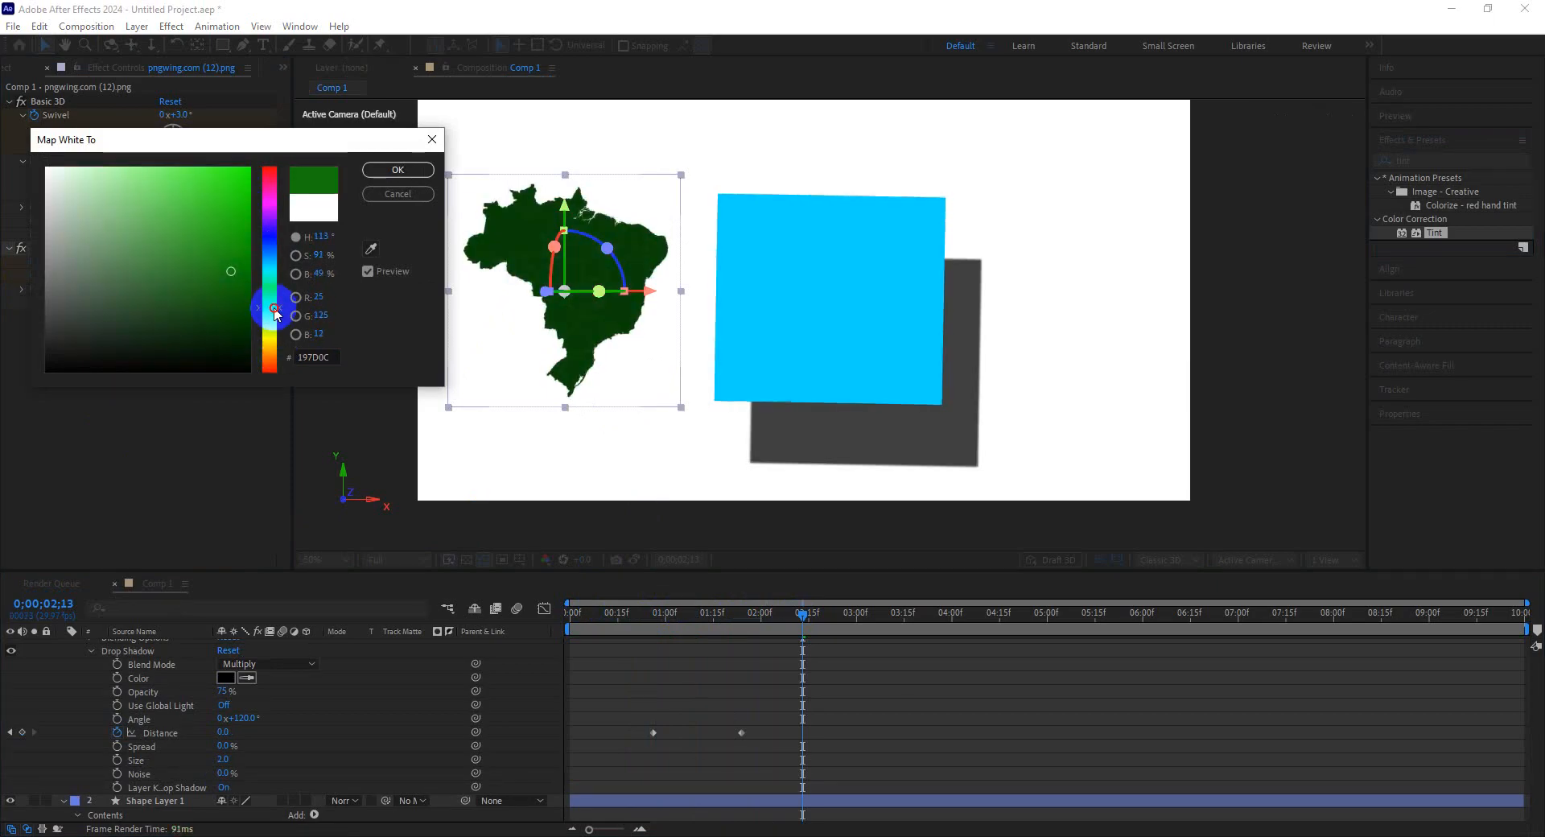
click(398, 170)
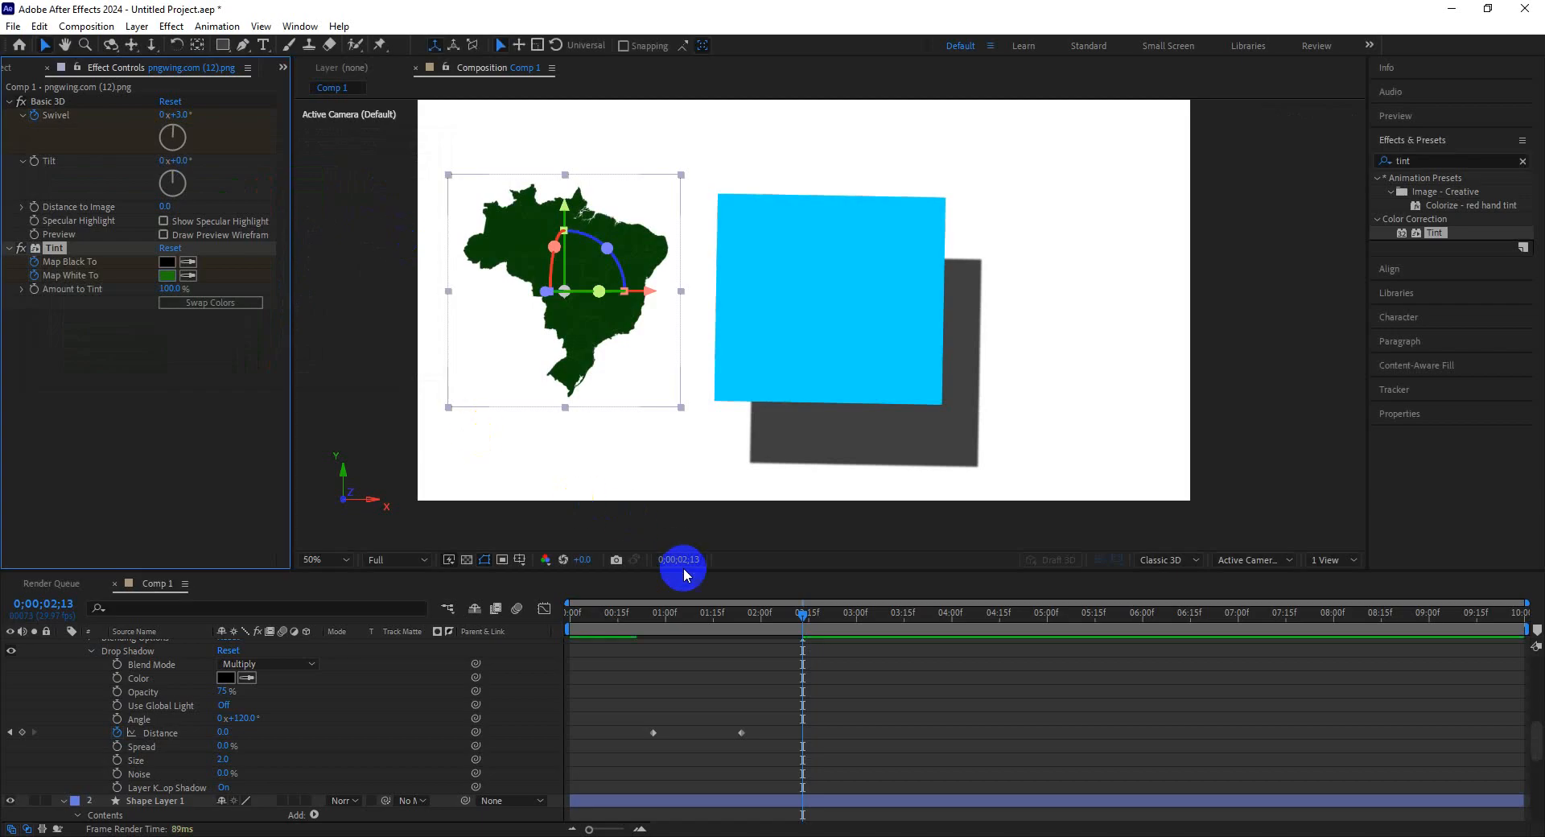
At 0;00;00;24, set Map White To to F5EDED and Map Black To to blue 0018FF.
drag(803, 618, 644, 615)
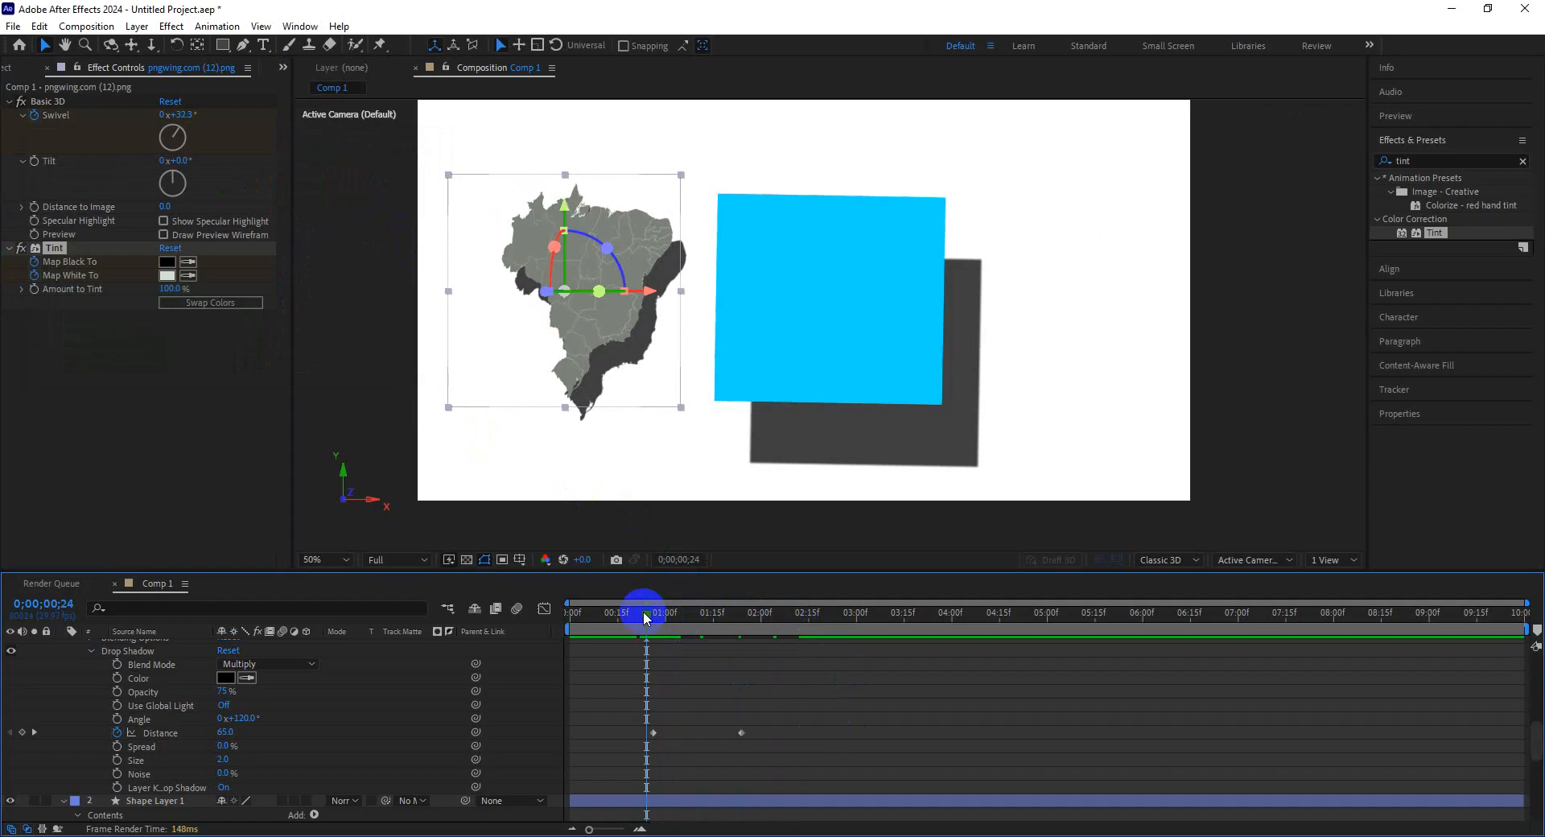
click(167, 277)
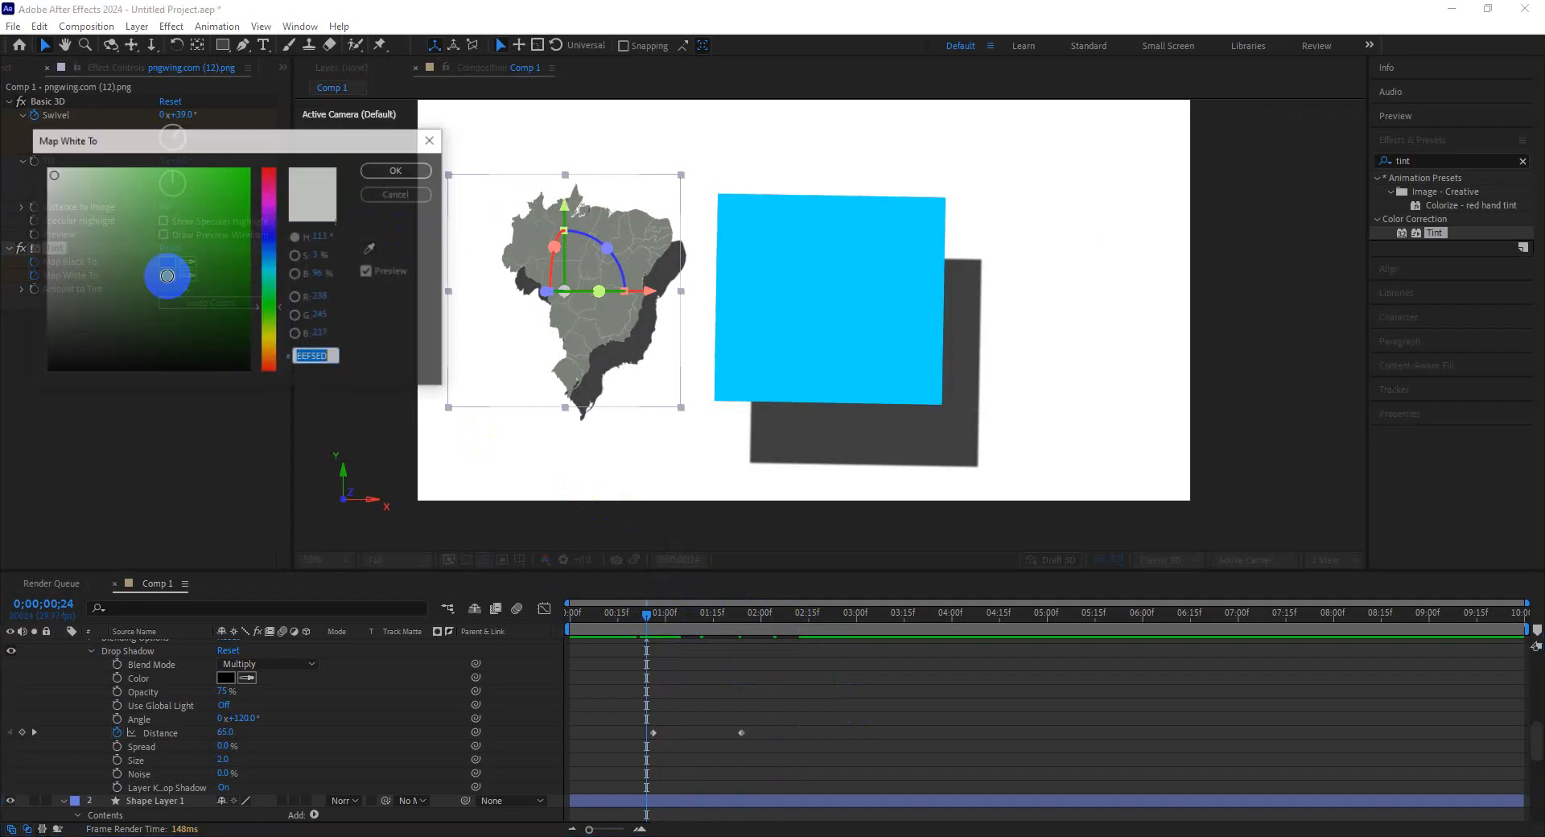
click(270, 184)
click(397, 170)
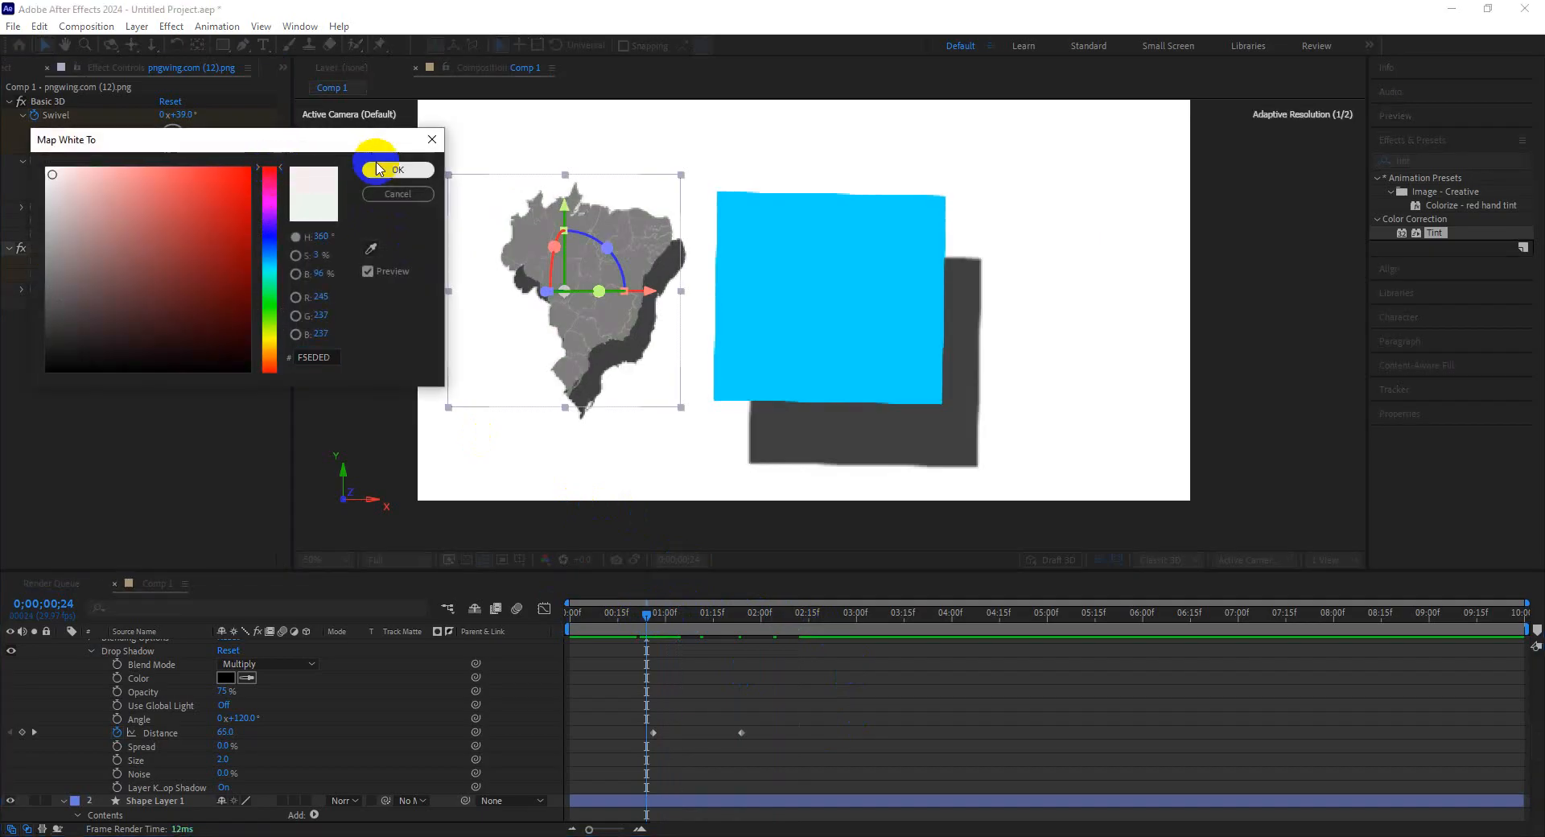
click(167, 263)
drag(212, 219, 282, 238)
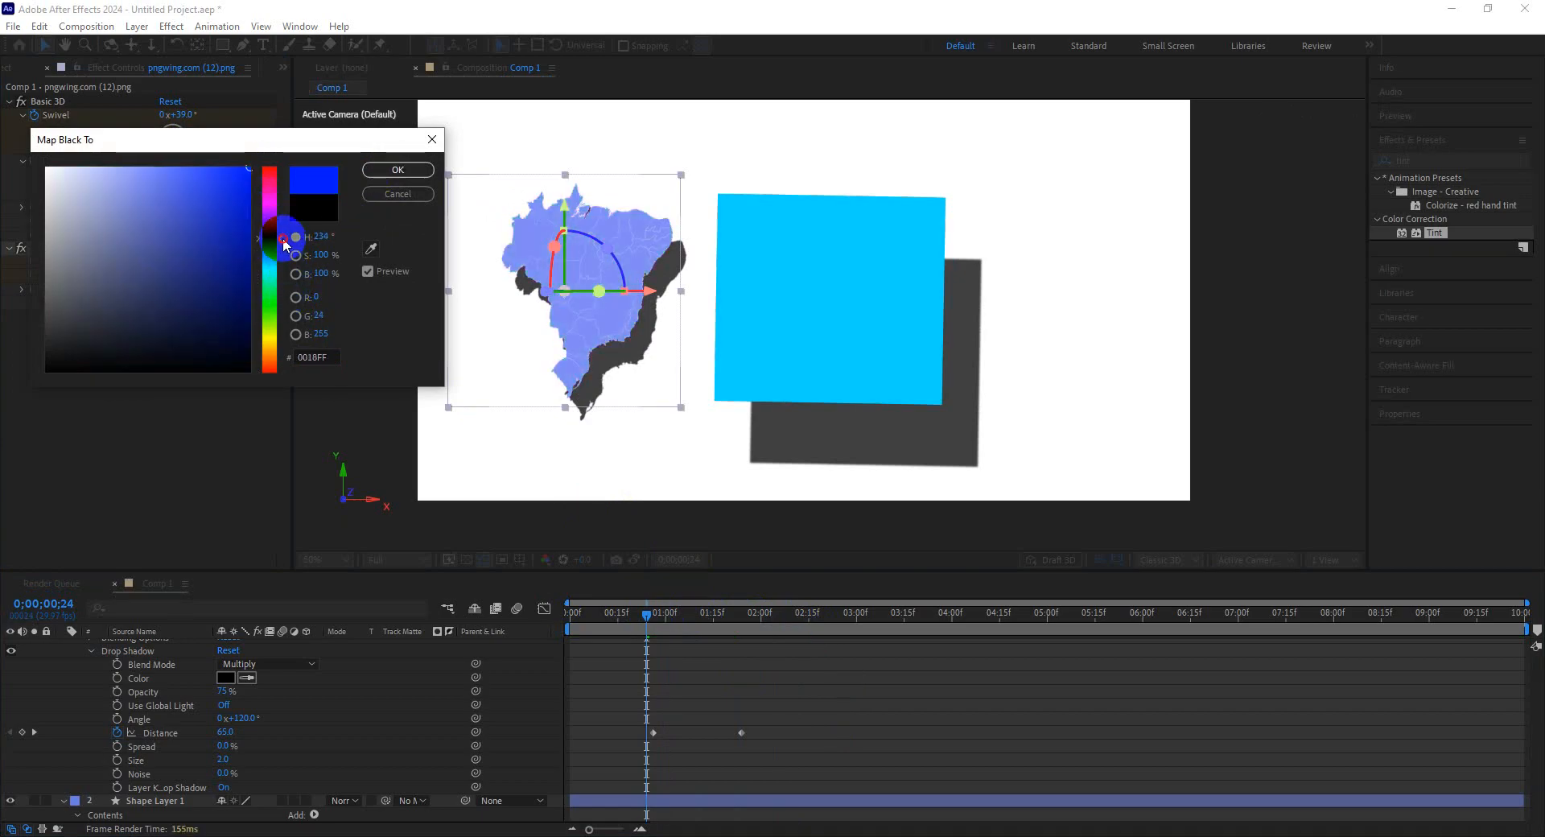
click(398, 169)
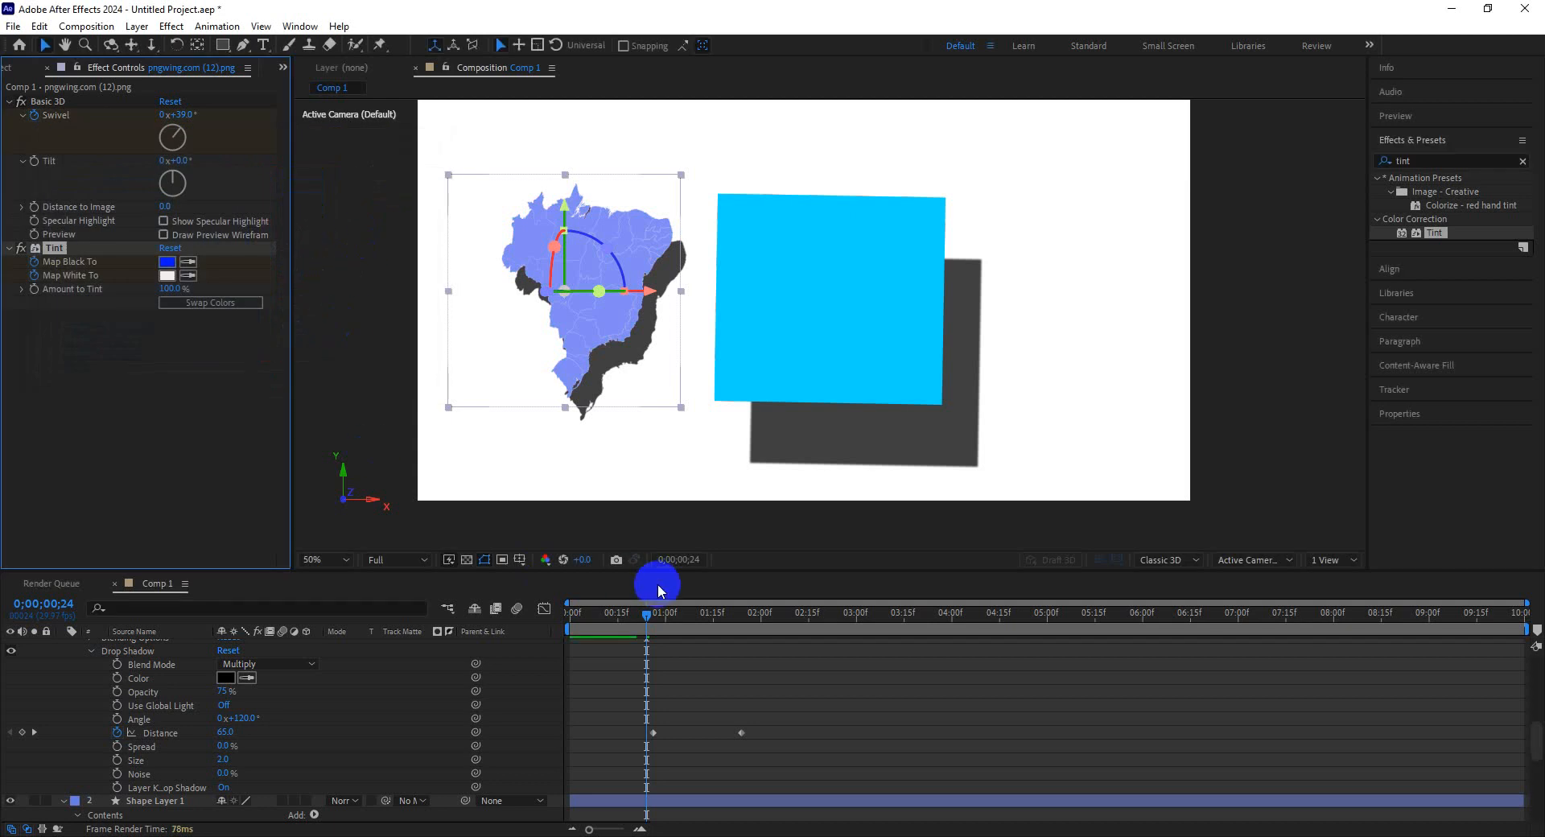
Play back and scrub the map's tint animation.
key(space)
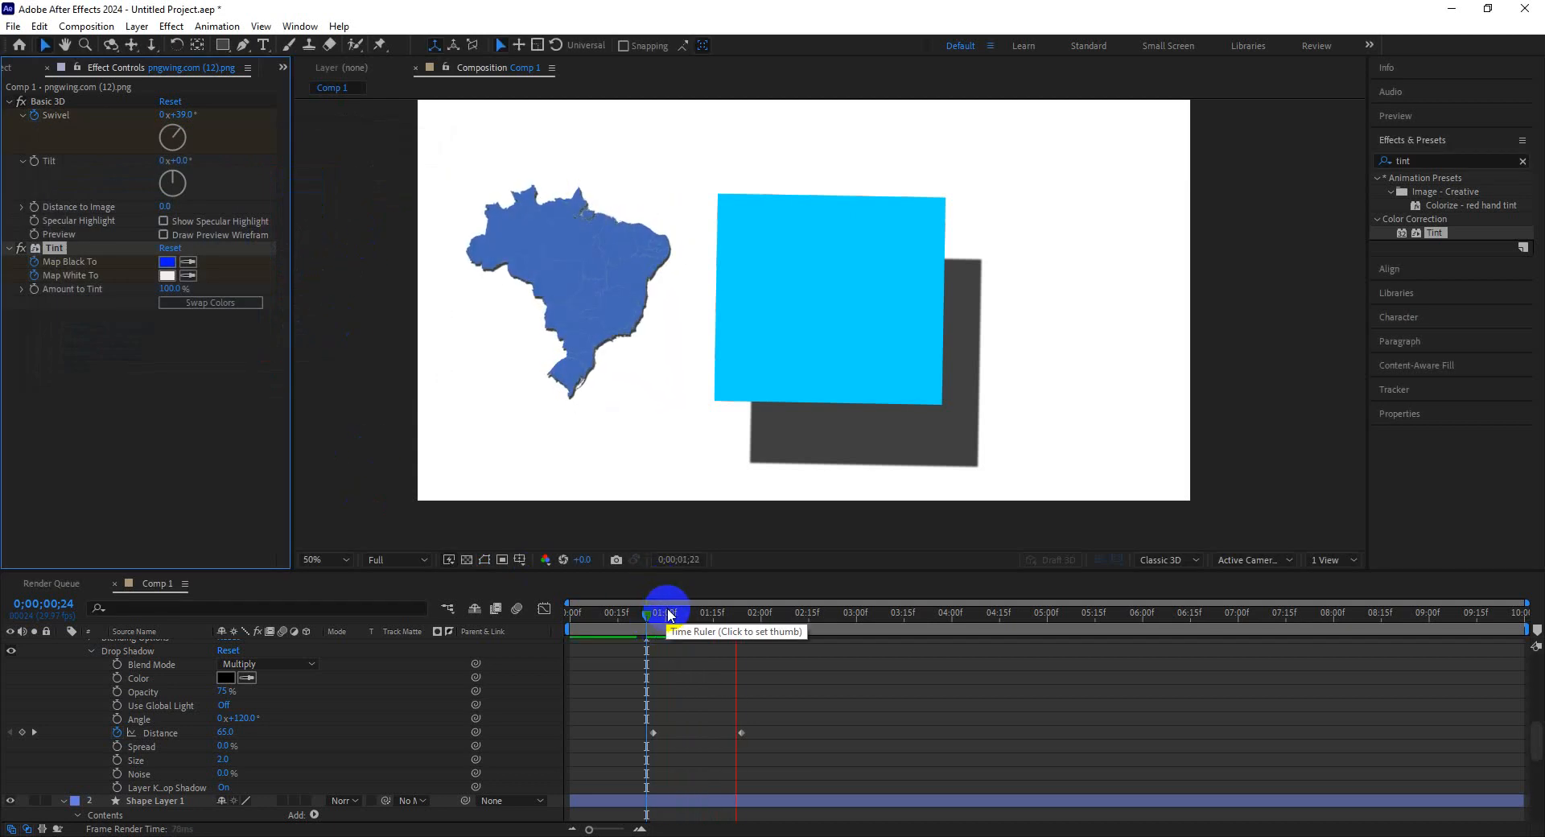
drag(668, 616, 628, 616)
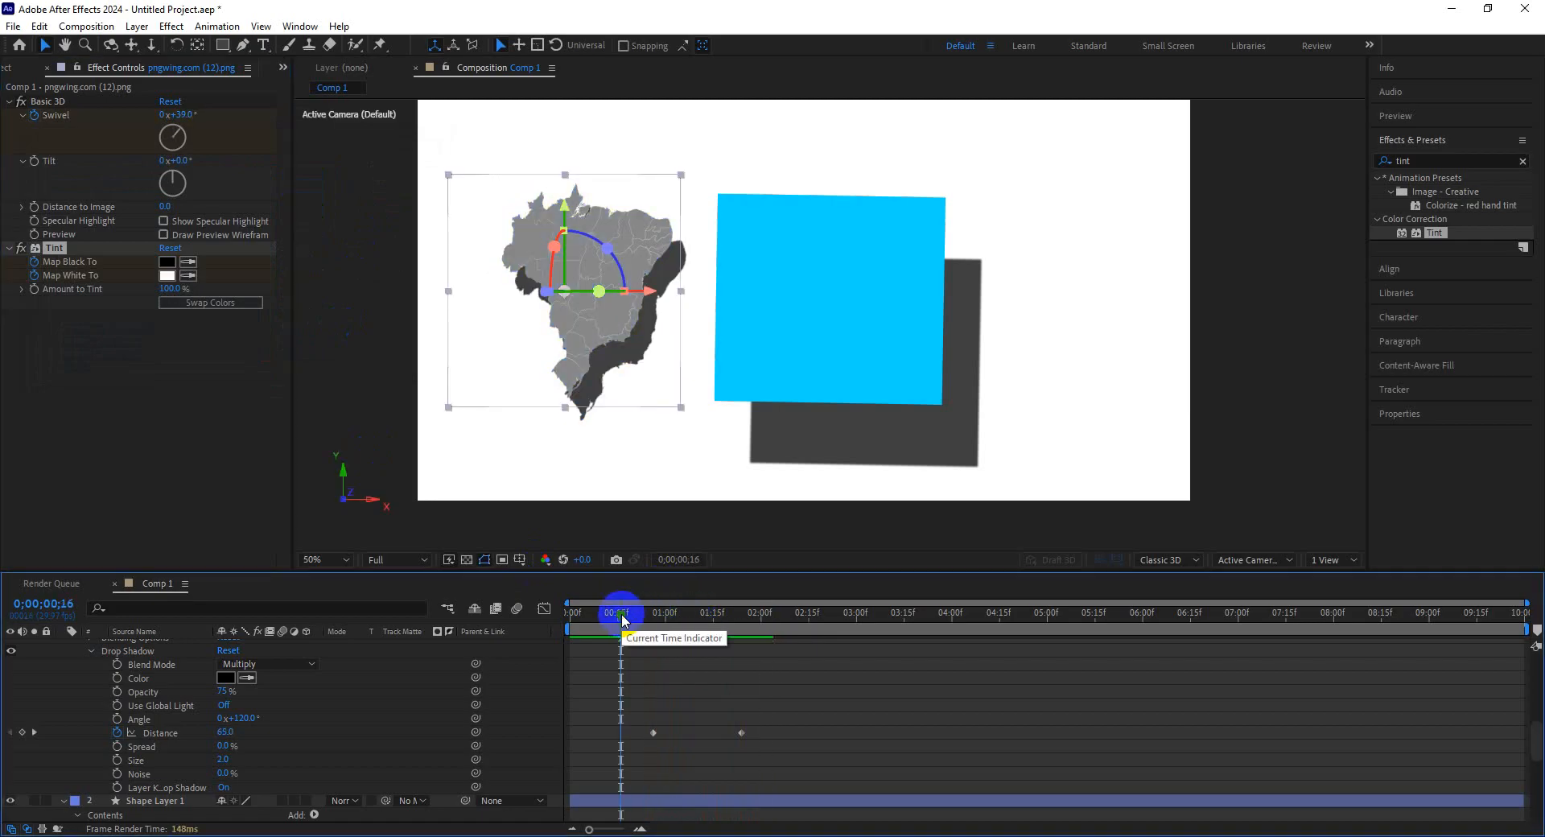
key(space)
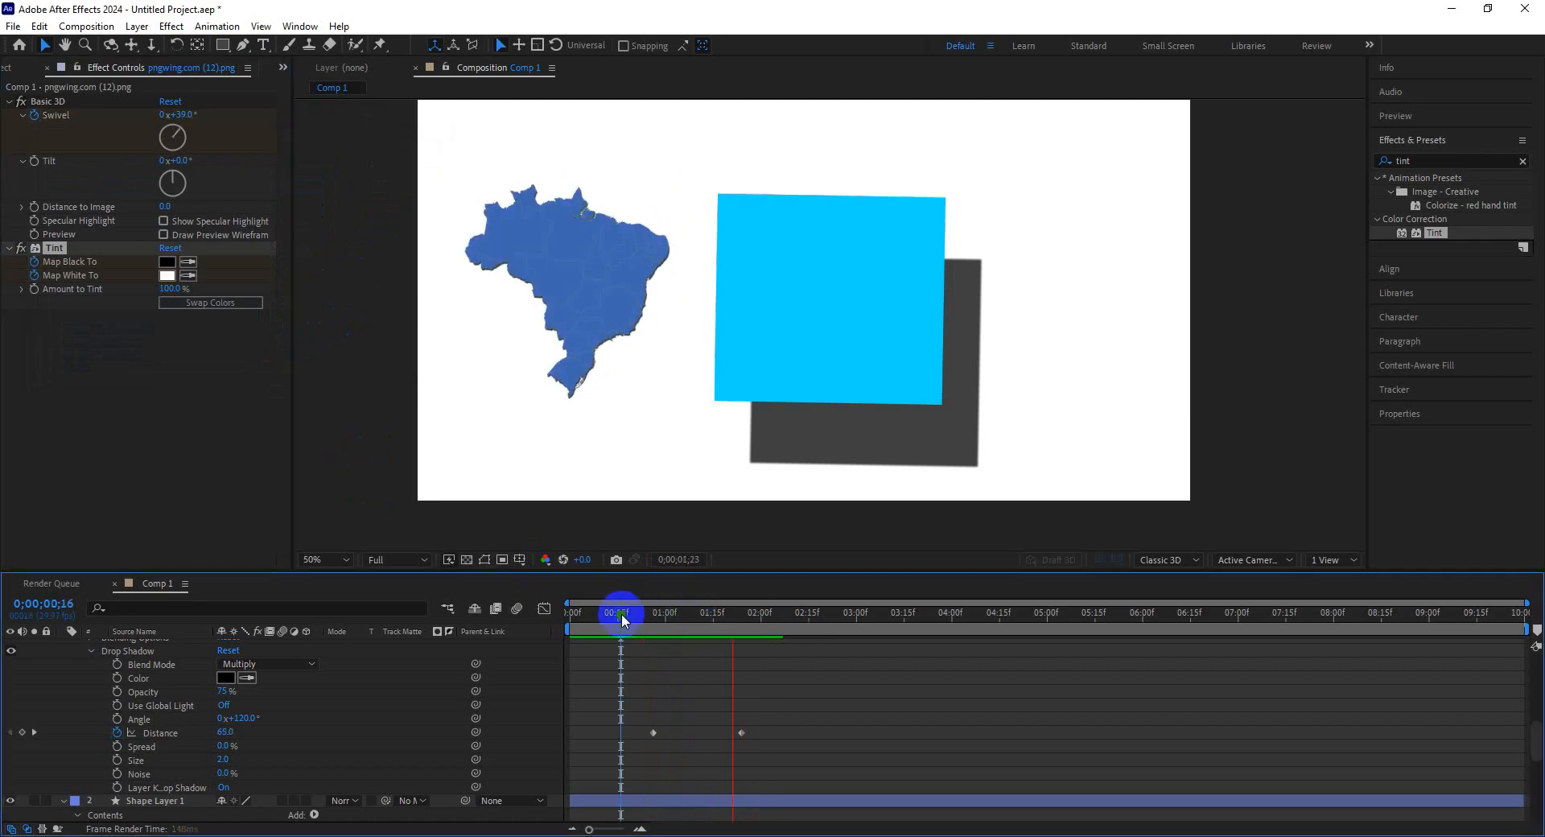
key(space)
drag(629, 615, 721, 637)
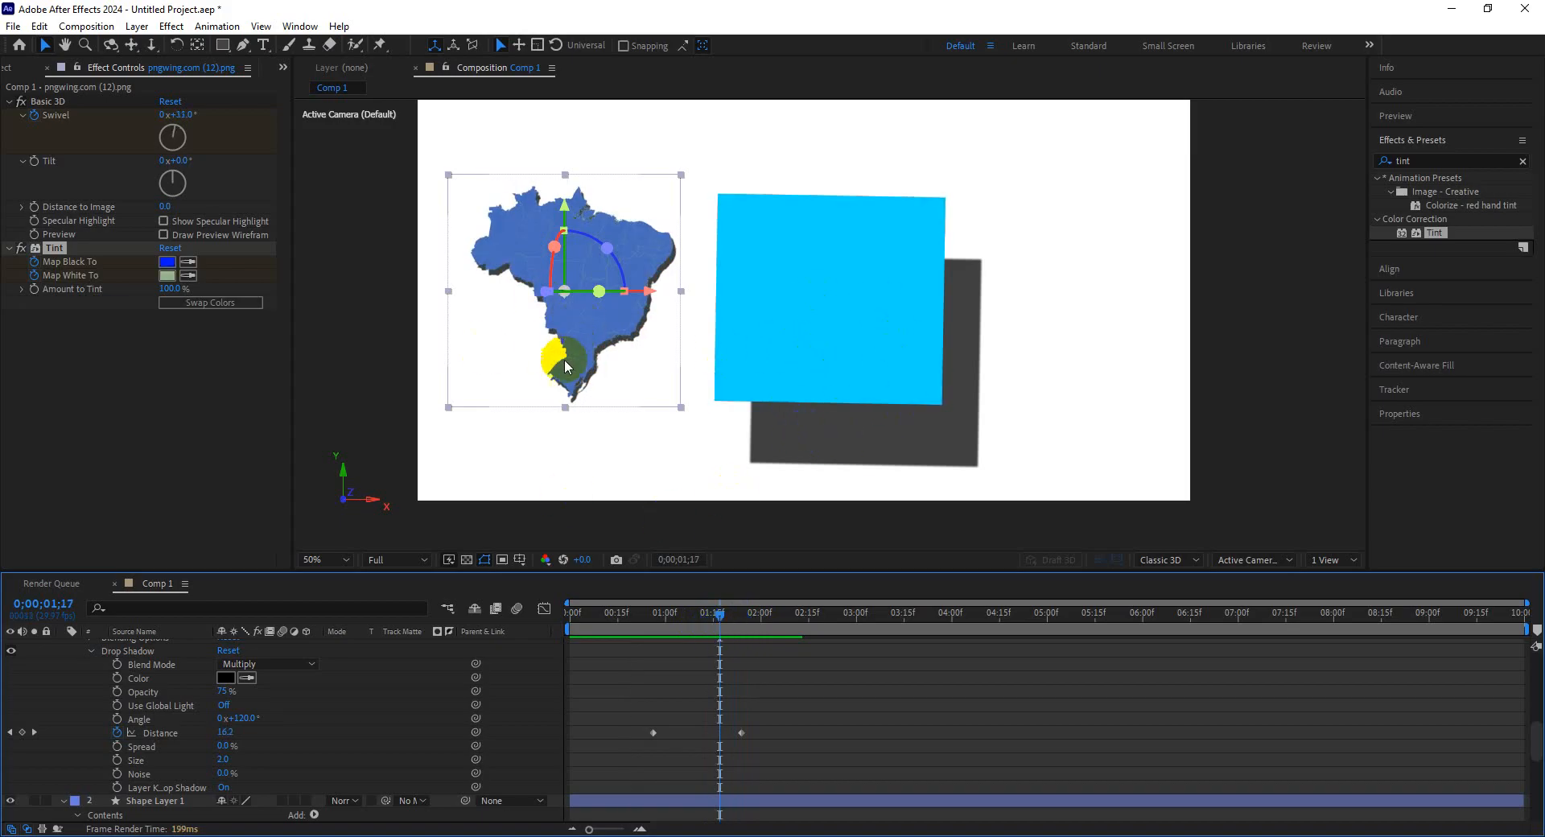
Delete the Brazil map layer from the composition.
scroll(298, 780, up, 10)
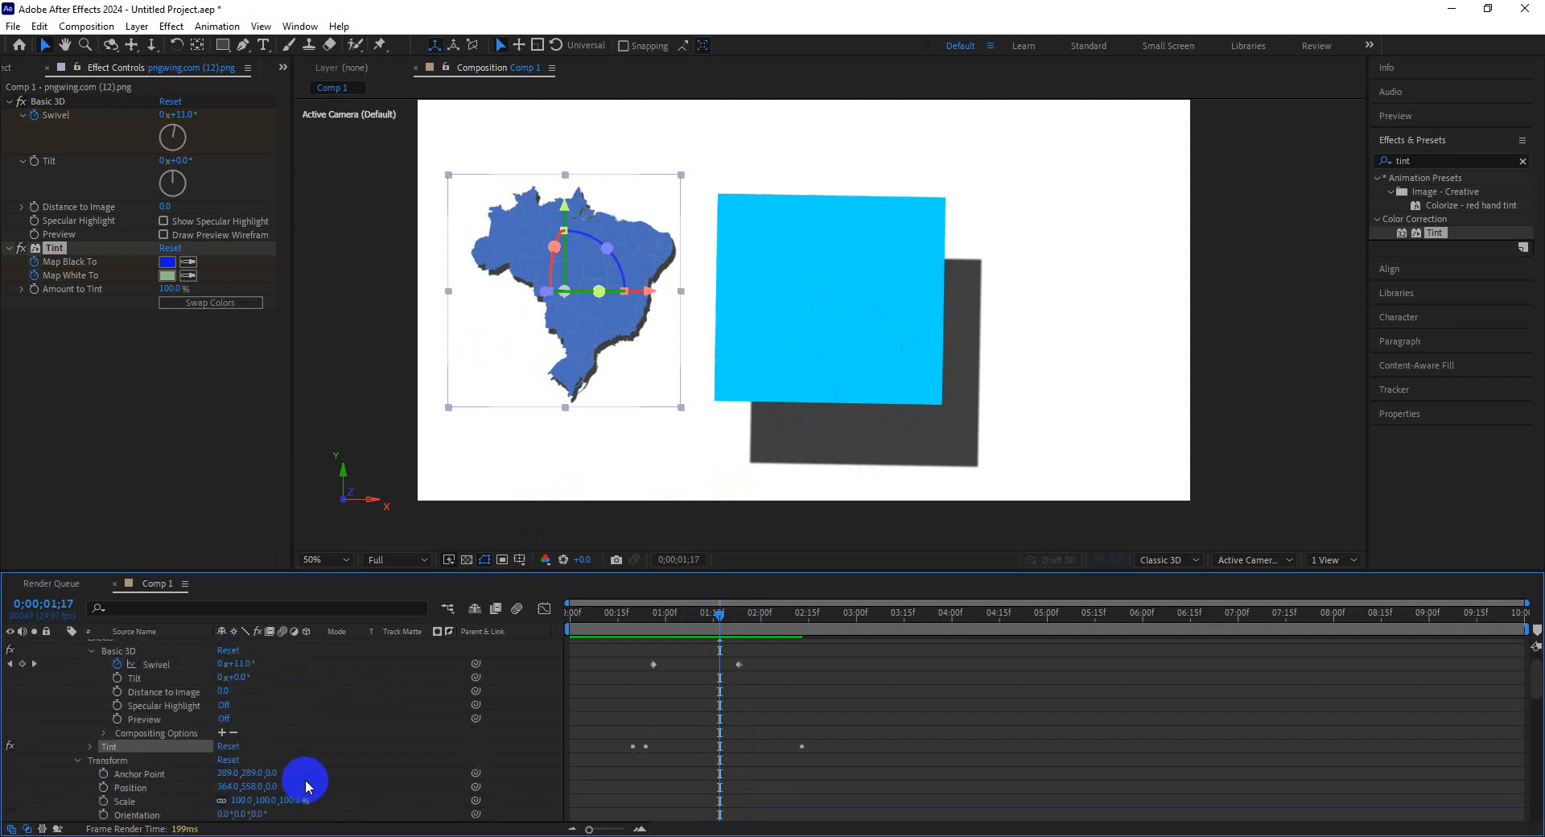
click(165, 648)
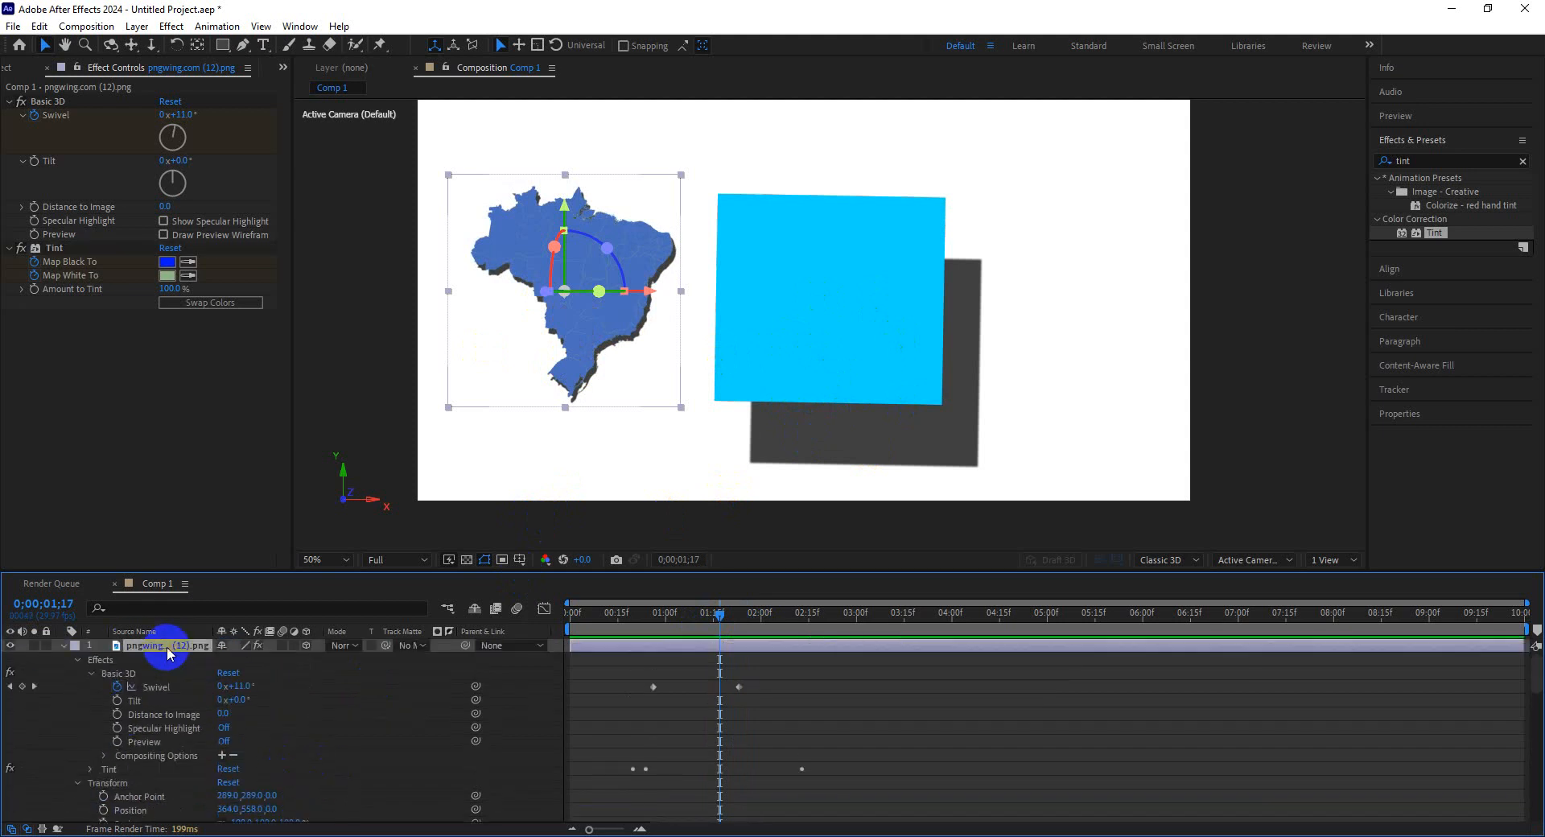
key(Delete)
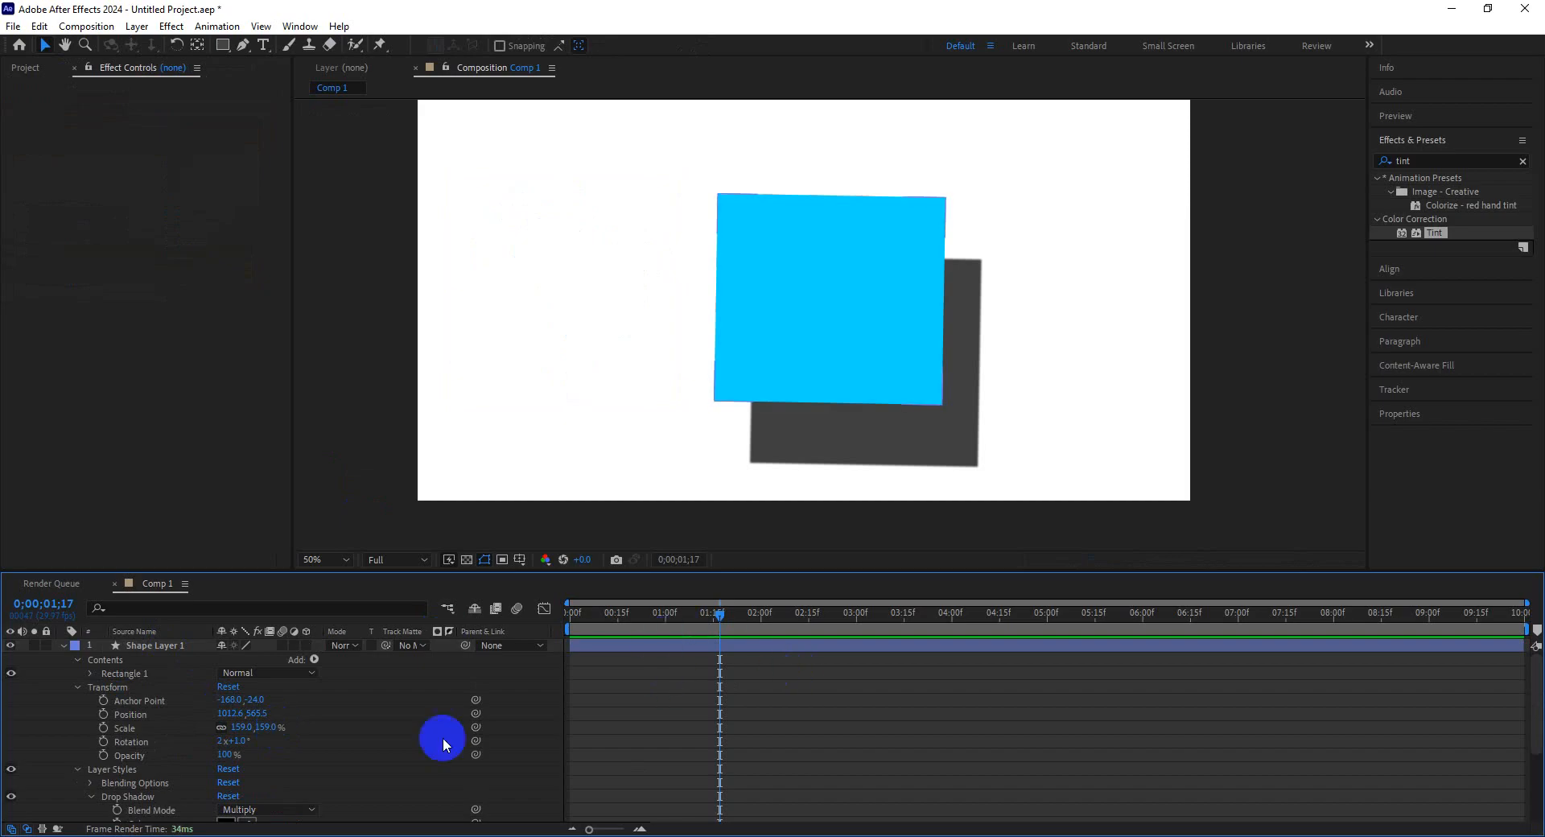
Move the blue rectangle slightly up and to the left.
scroll(342, 756, down, 3)
click(988, 296)
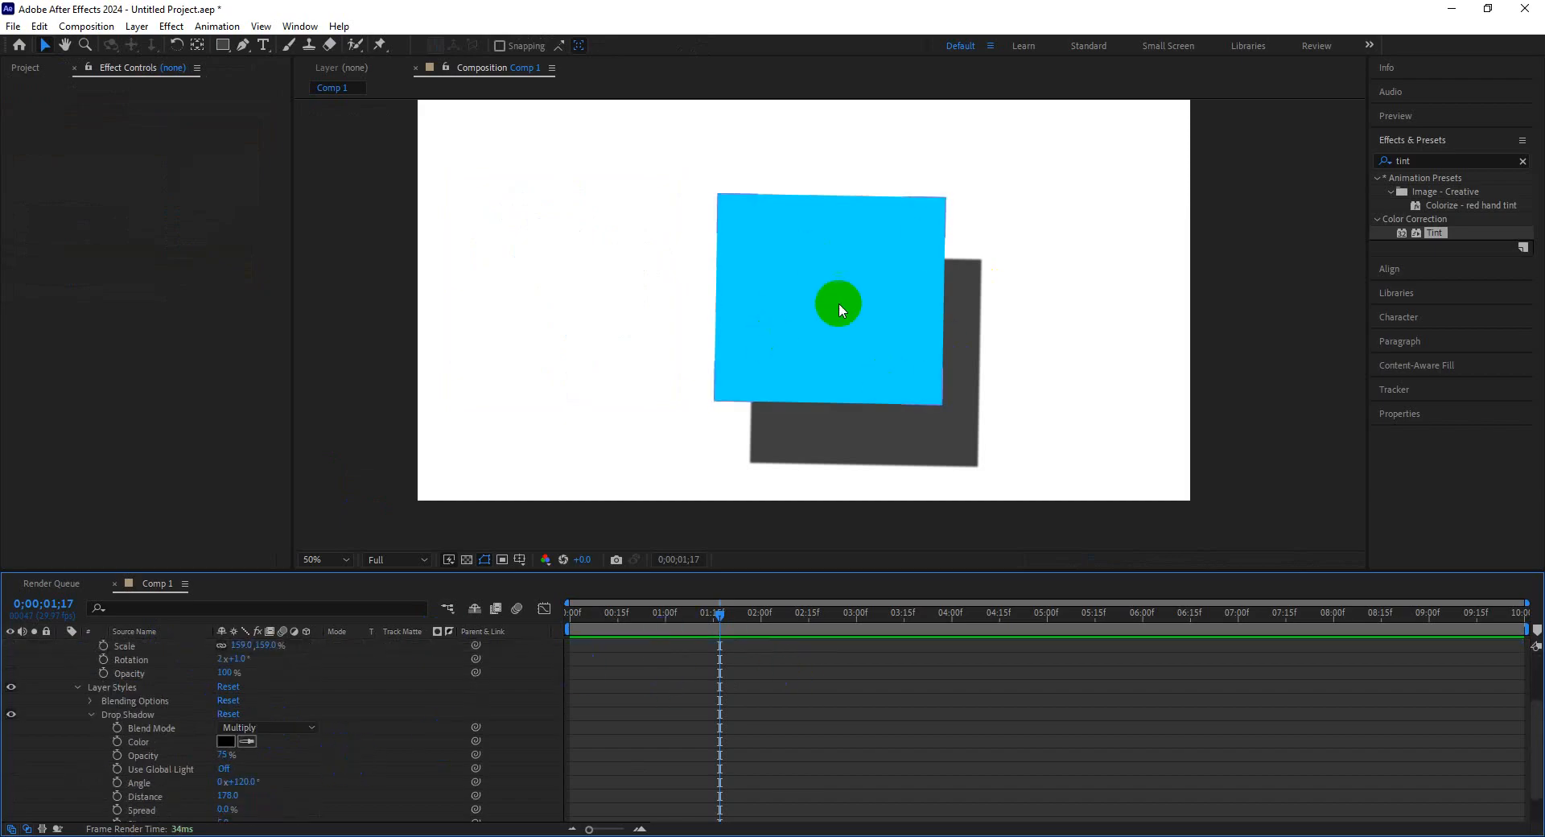
drag(890, 351, 849, 325)
scroll(366, 732, down, 1)
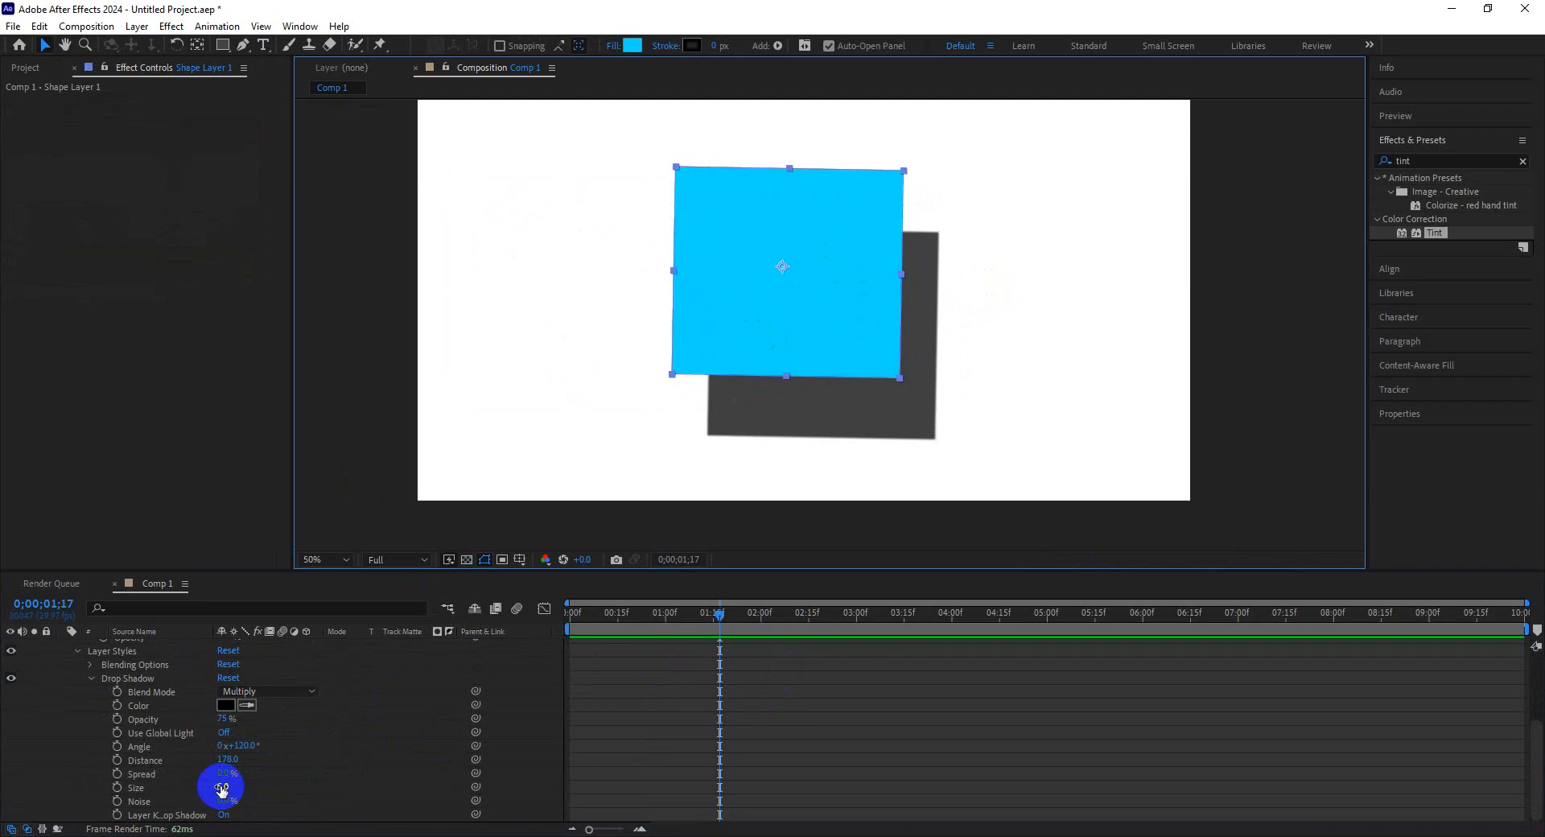
Set the rectangle's Drop Shadow Size to 13, Spread to 17% and Opacity to 99%.
mouse_move(222, 790)
mouse_down()
mouse_move(250, 796)
mouse_move(200, 798)
mouse_move(321, 776)
mouse_move(220, 785)
mouse_up()
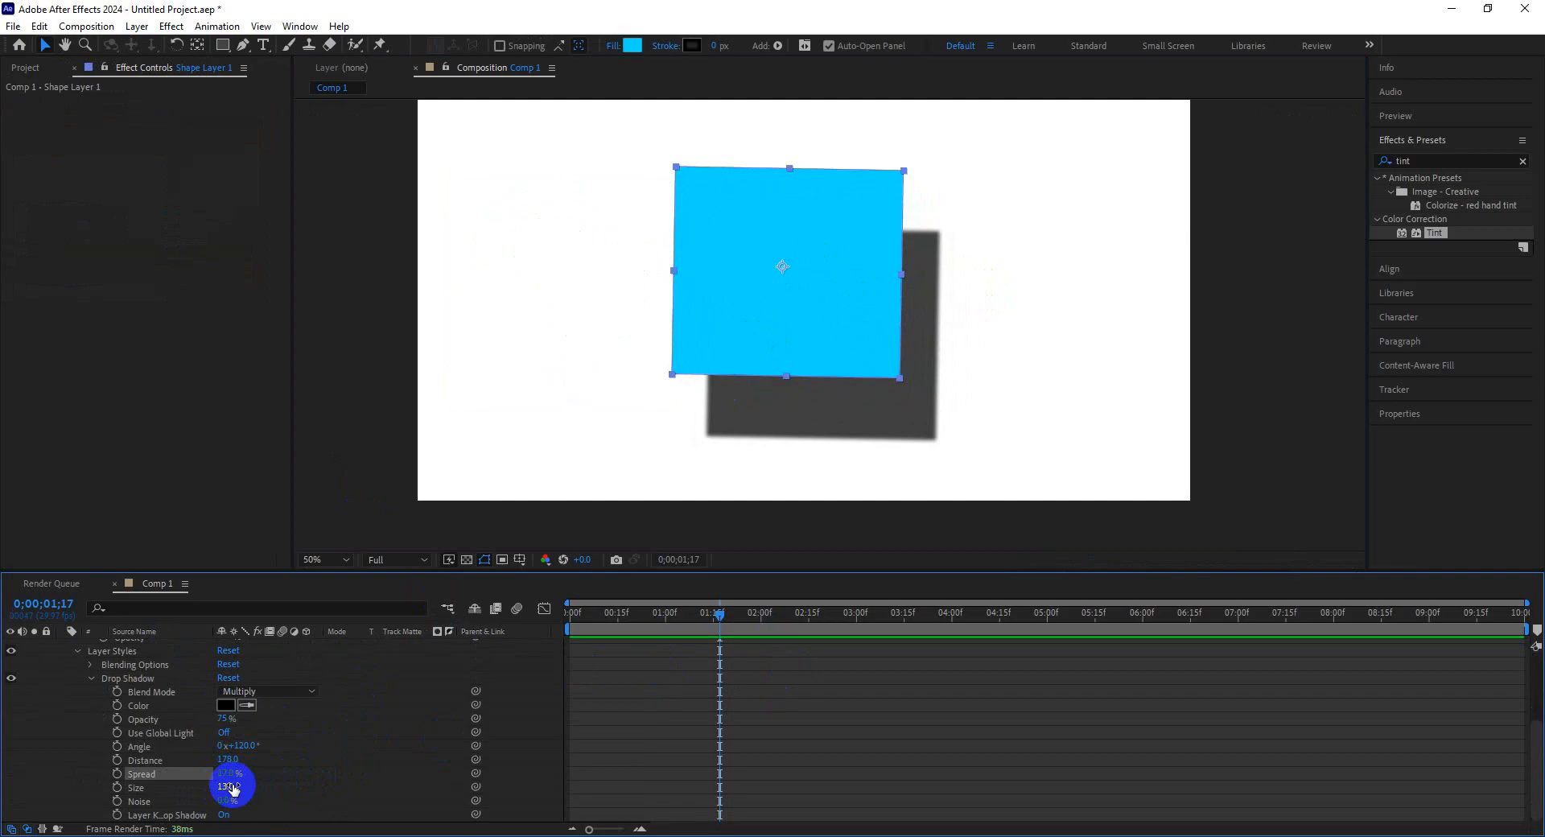
drag(227, 722, 171, 718)
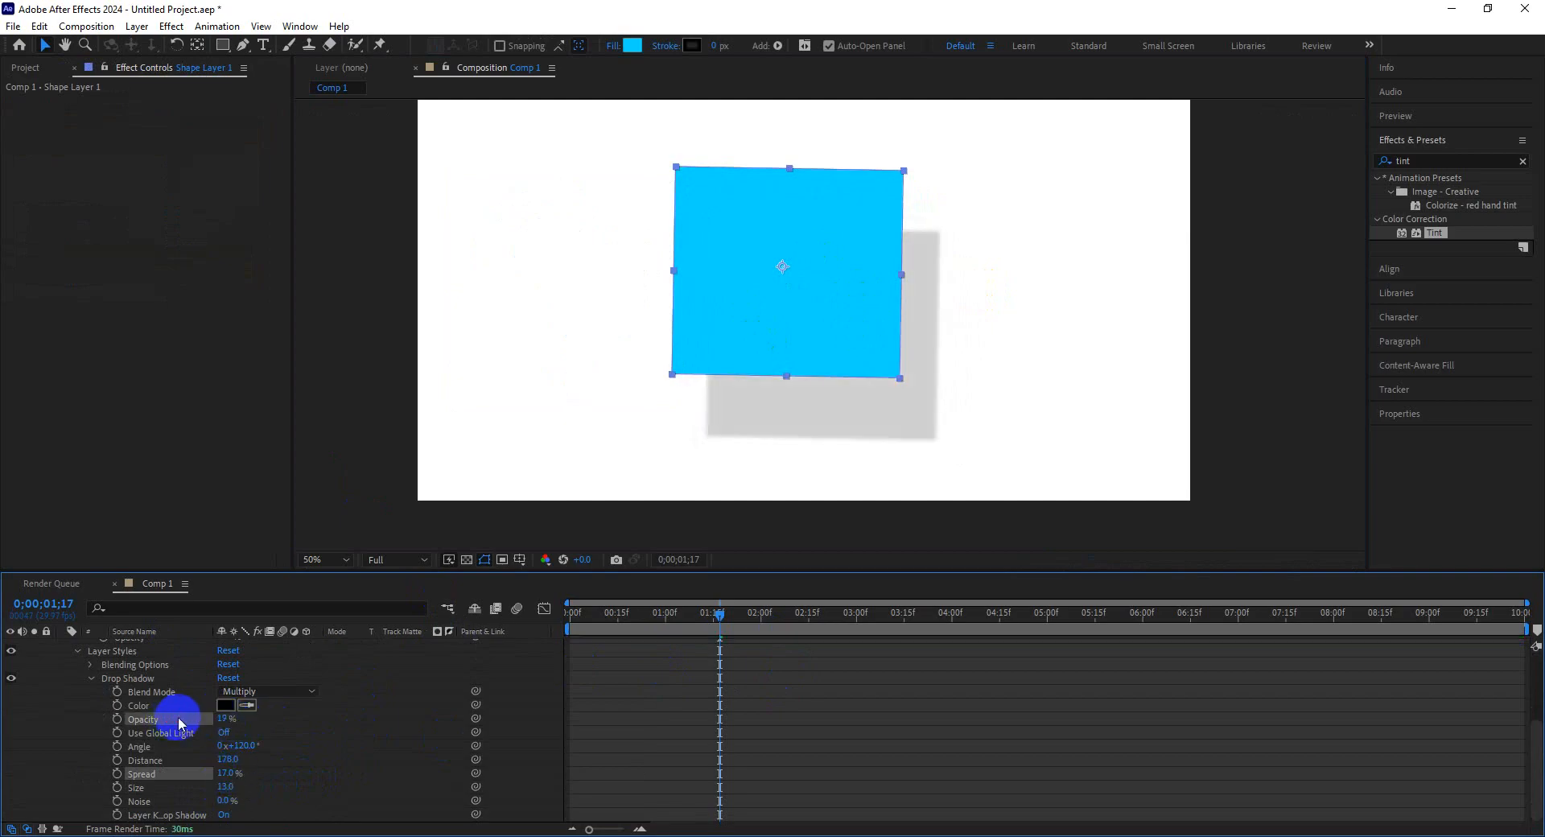
drag(227, 722, 290, 721)
Try the Divide, Pin Light, Lighten and Multiply blend modes on the drop shadow, settling on Normal.
click(288, 693)
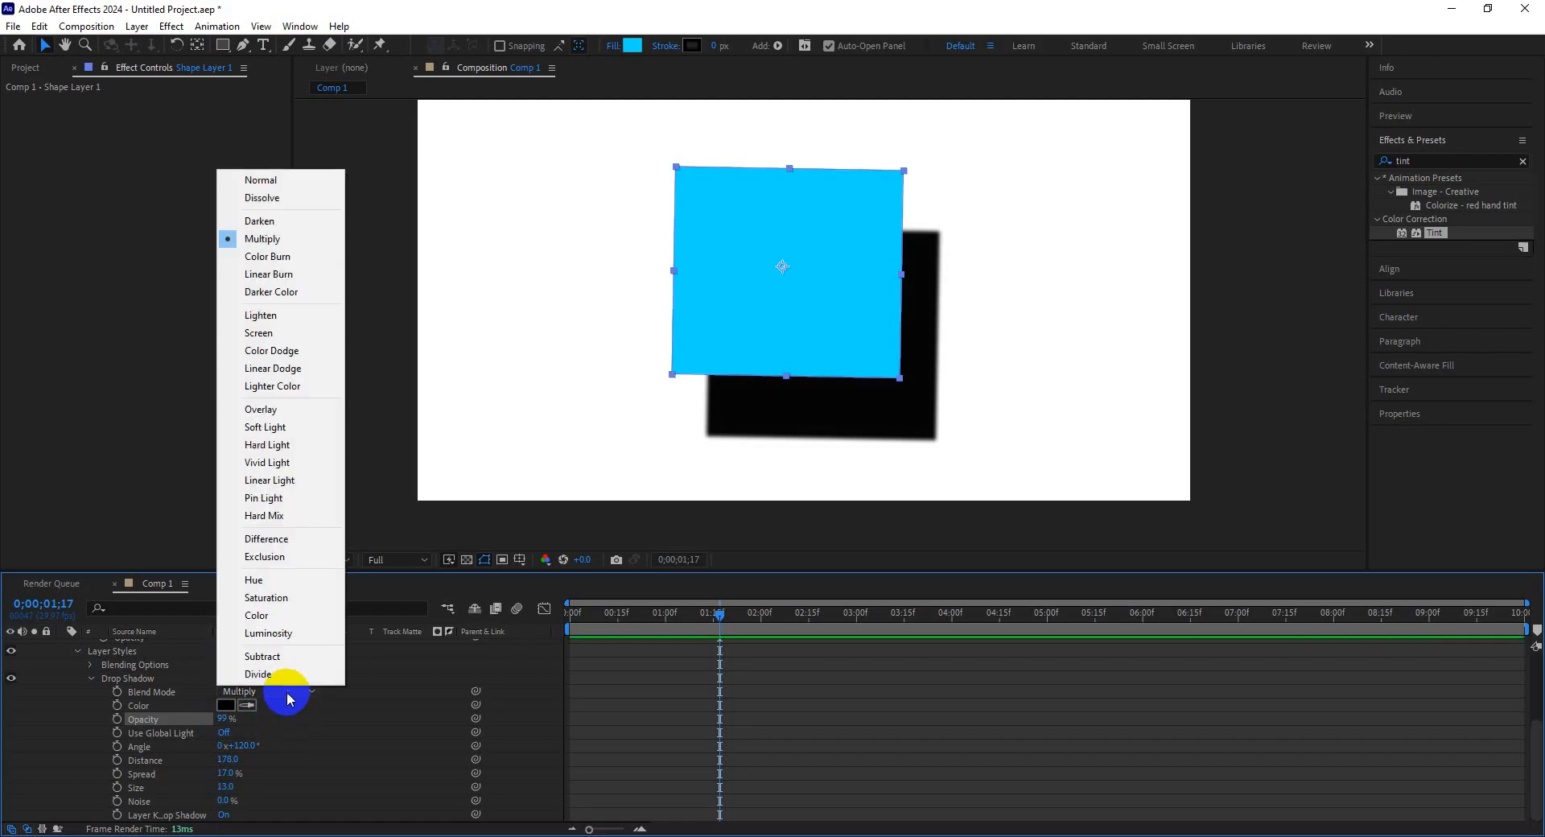
click(278, 674)
click(269, 693)
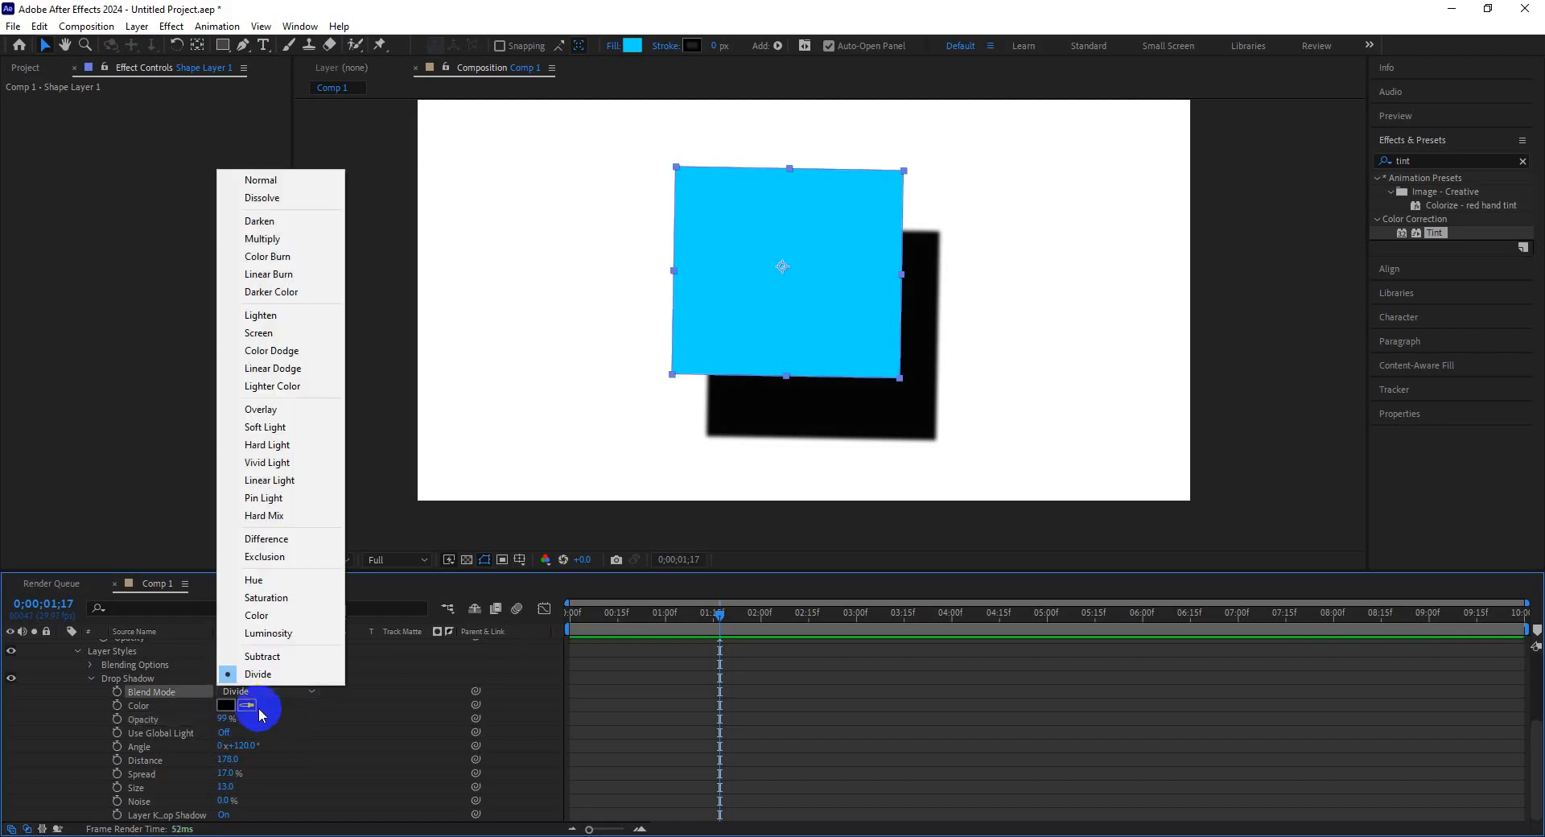
click(276, 487)
click(261, 690)
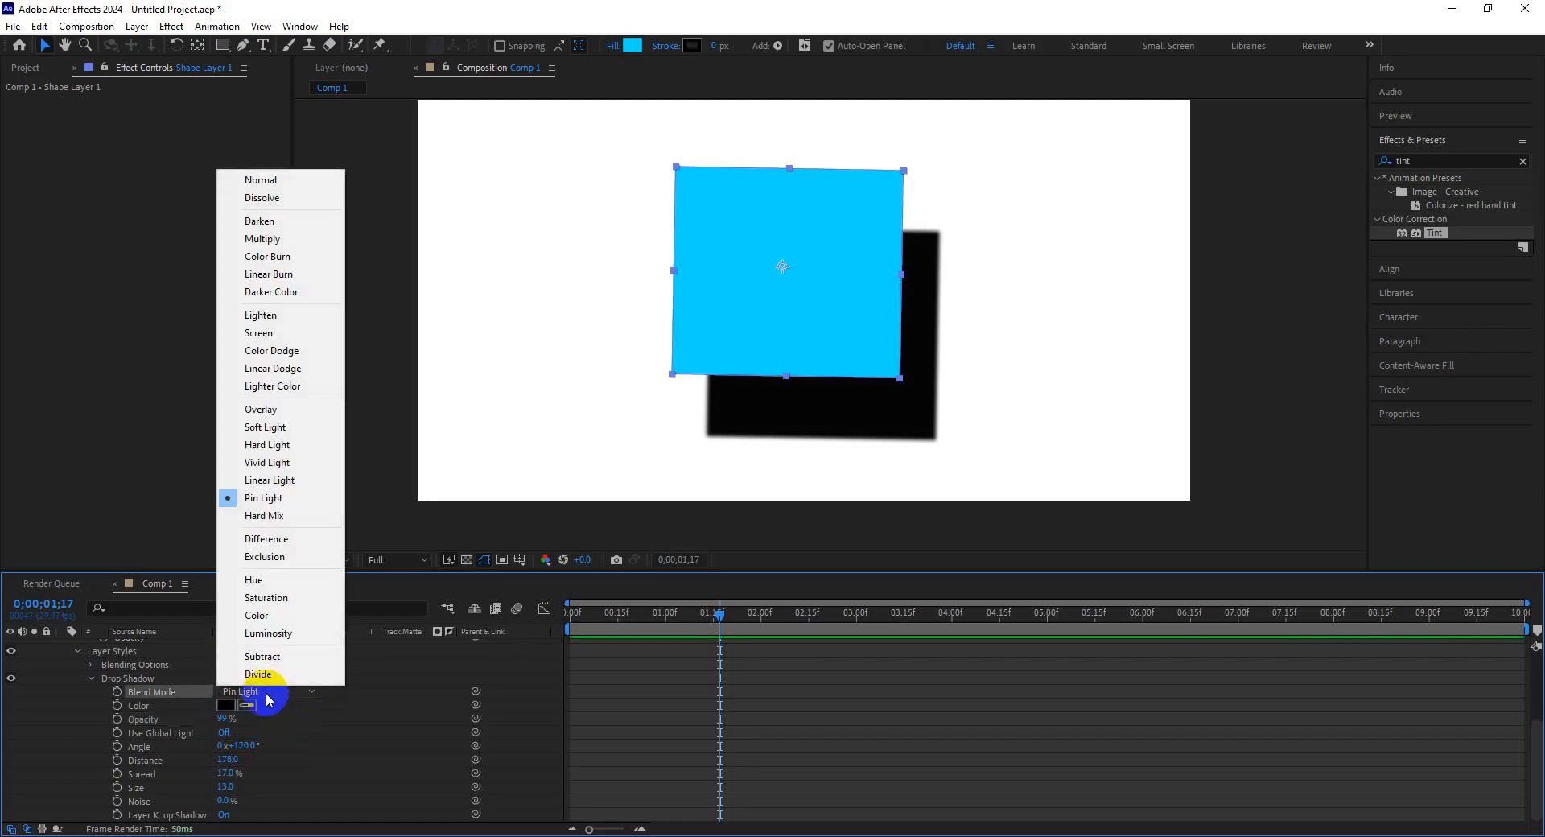
click(267, 323)
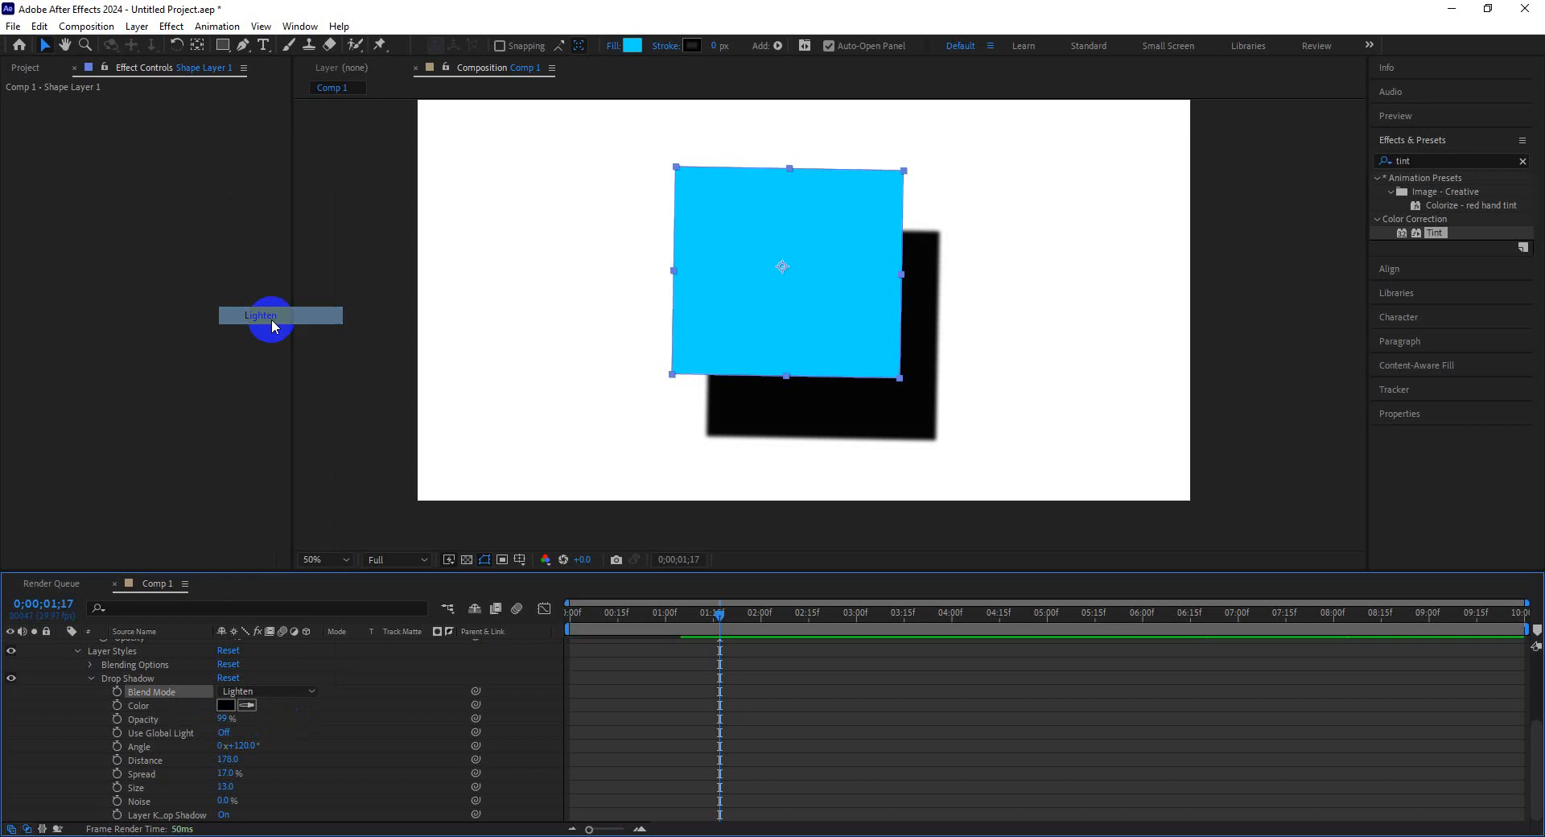
click(288, 690)
click(283, 239)
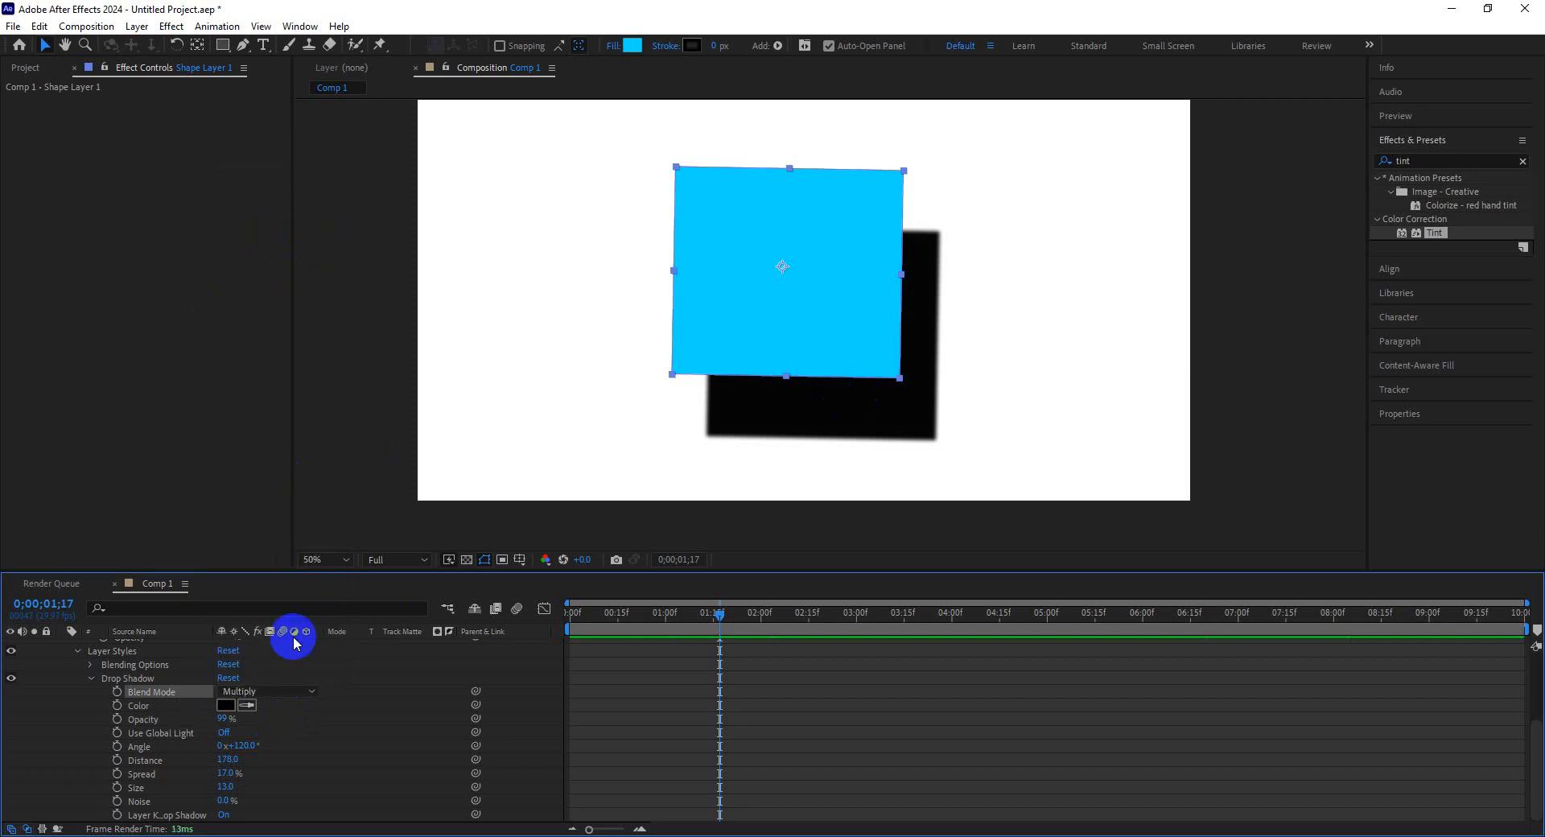
click(297, 690)
click(294, 180)
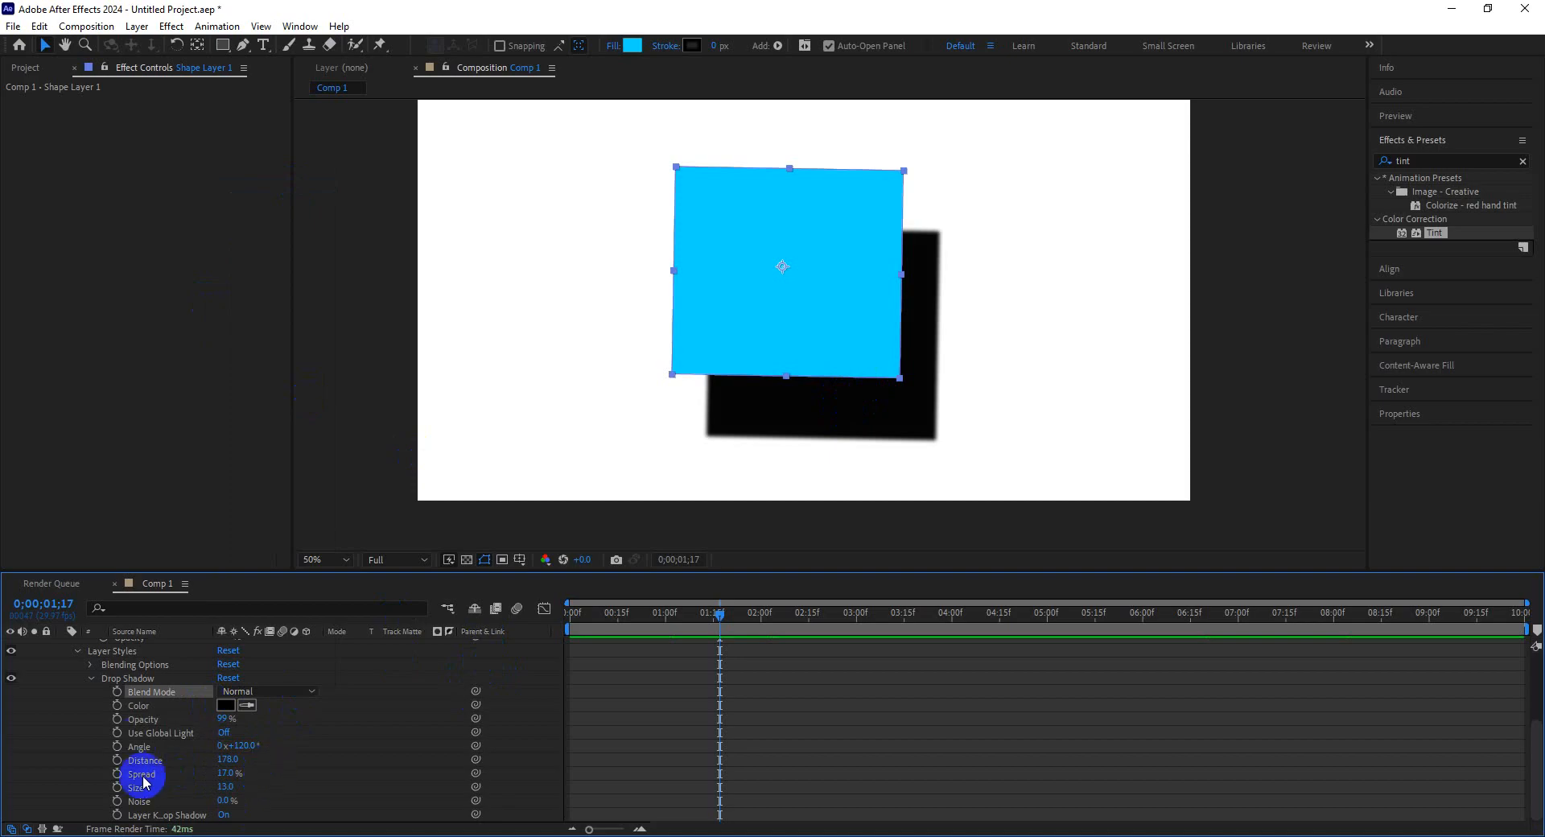
Remove the Drop Shadow layer style from the rectangle.
click(157, 664)
click(166, 681)
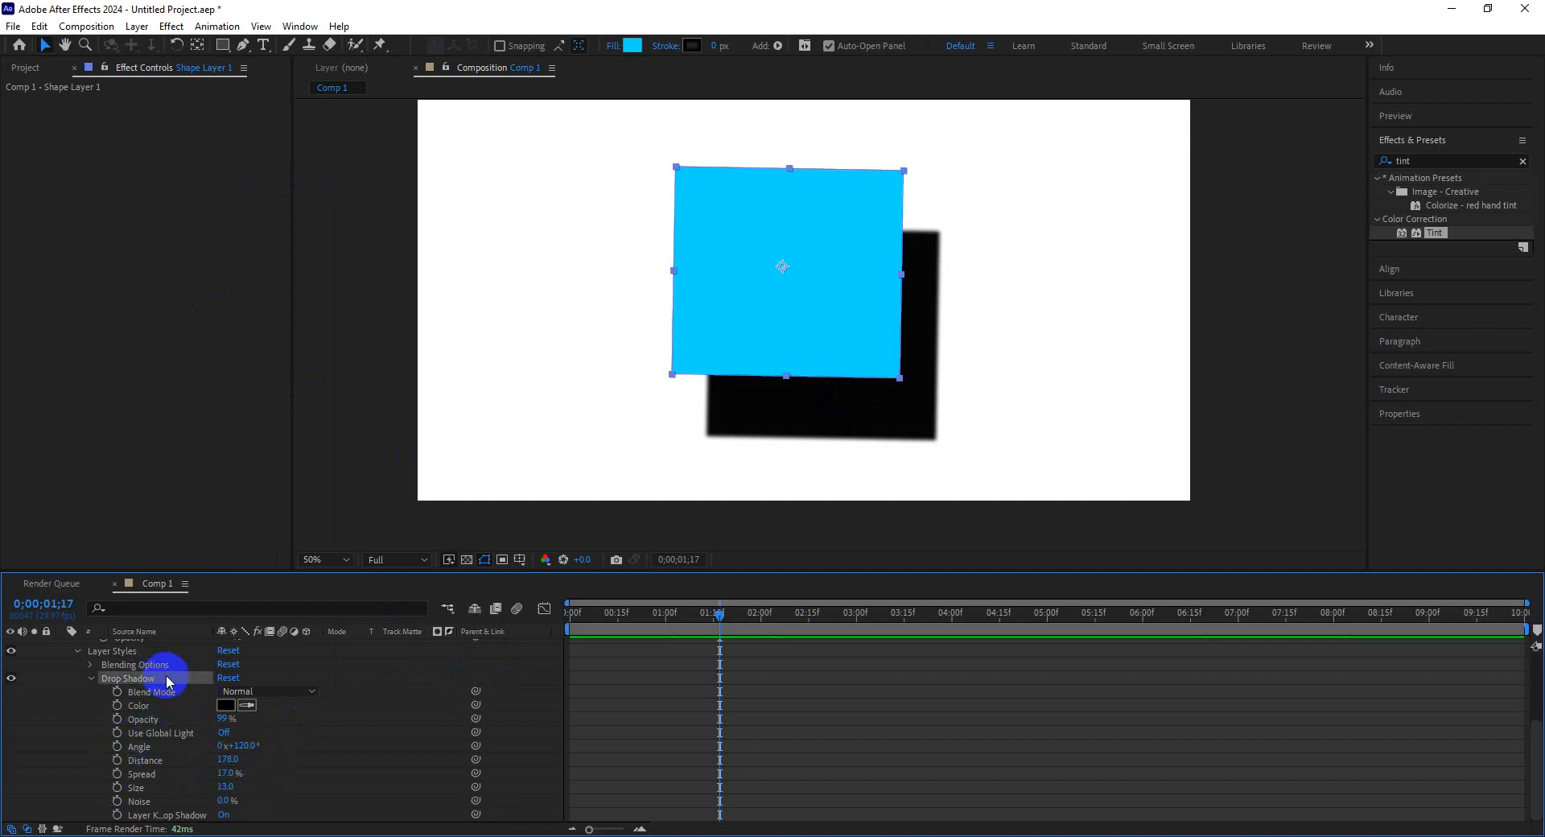
key(Delete)
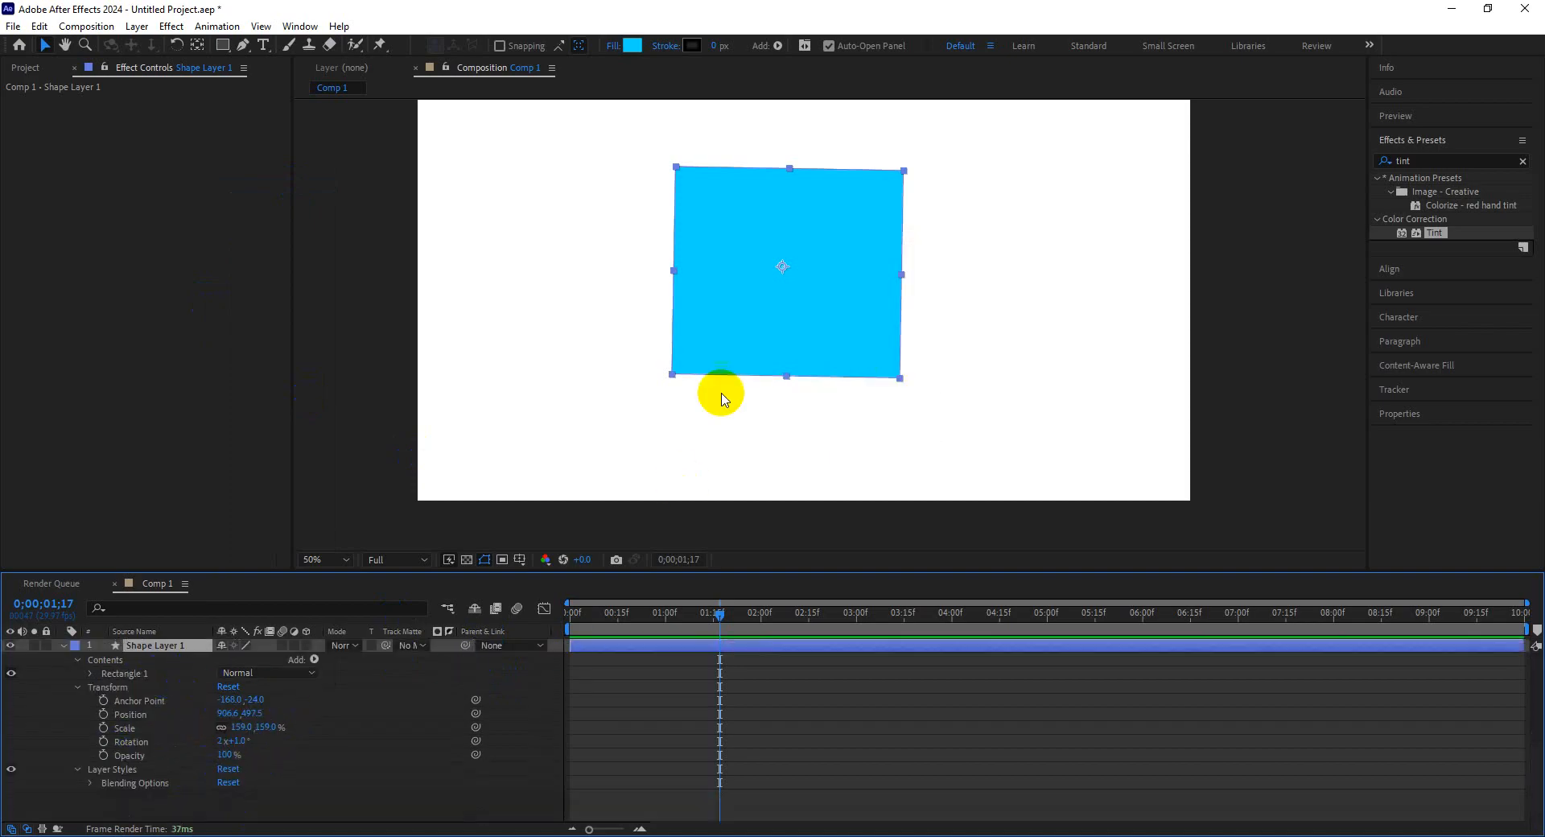
Add an Inner Shadow layer style to the rectangle.
right_click(746, 308)
mouse_move(799, 528)
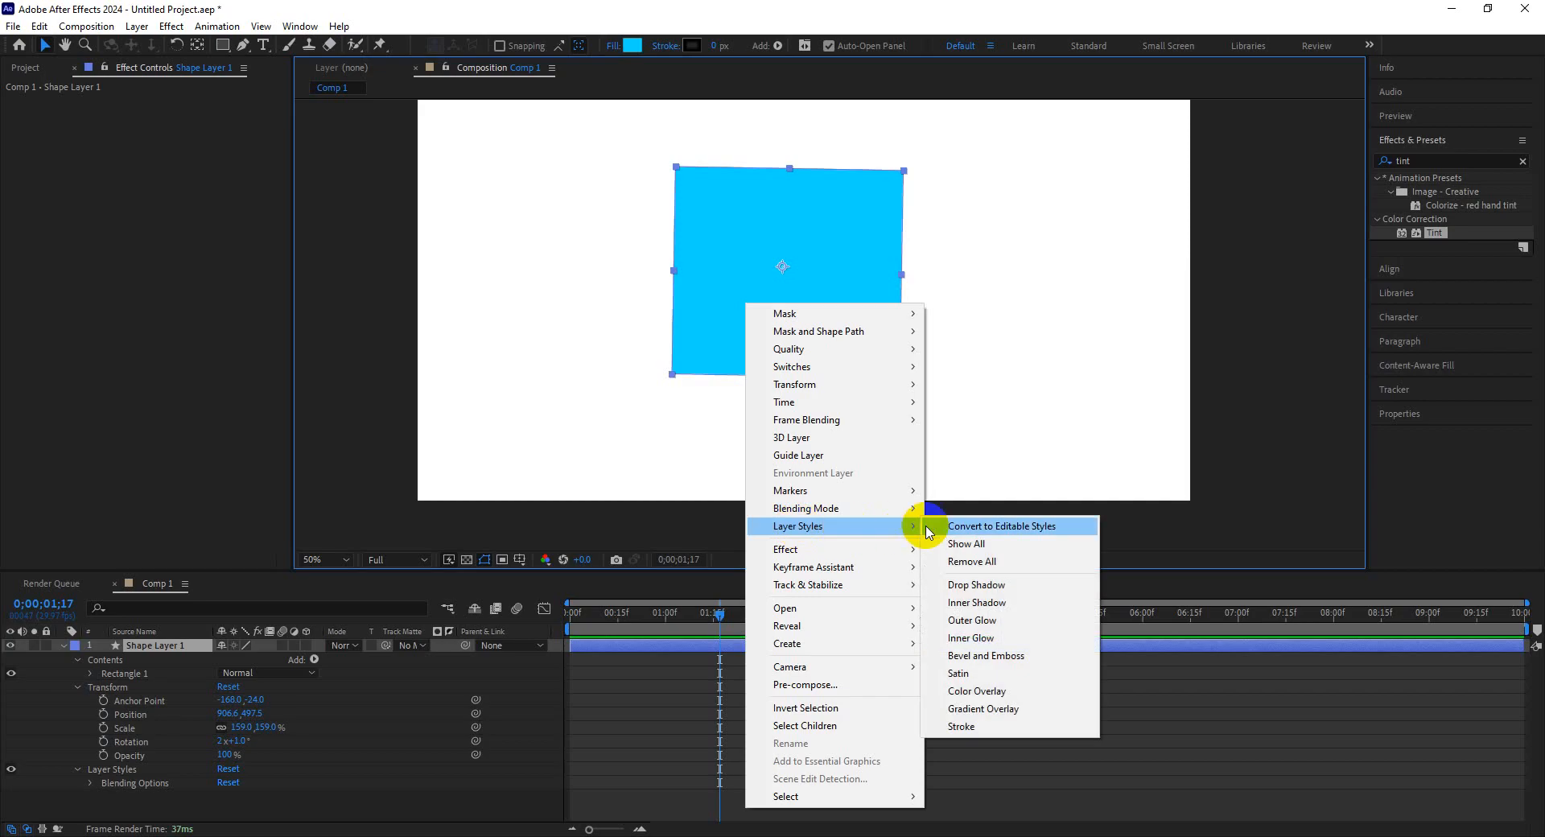
click(991, 605)
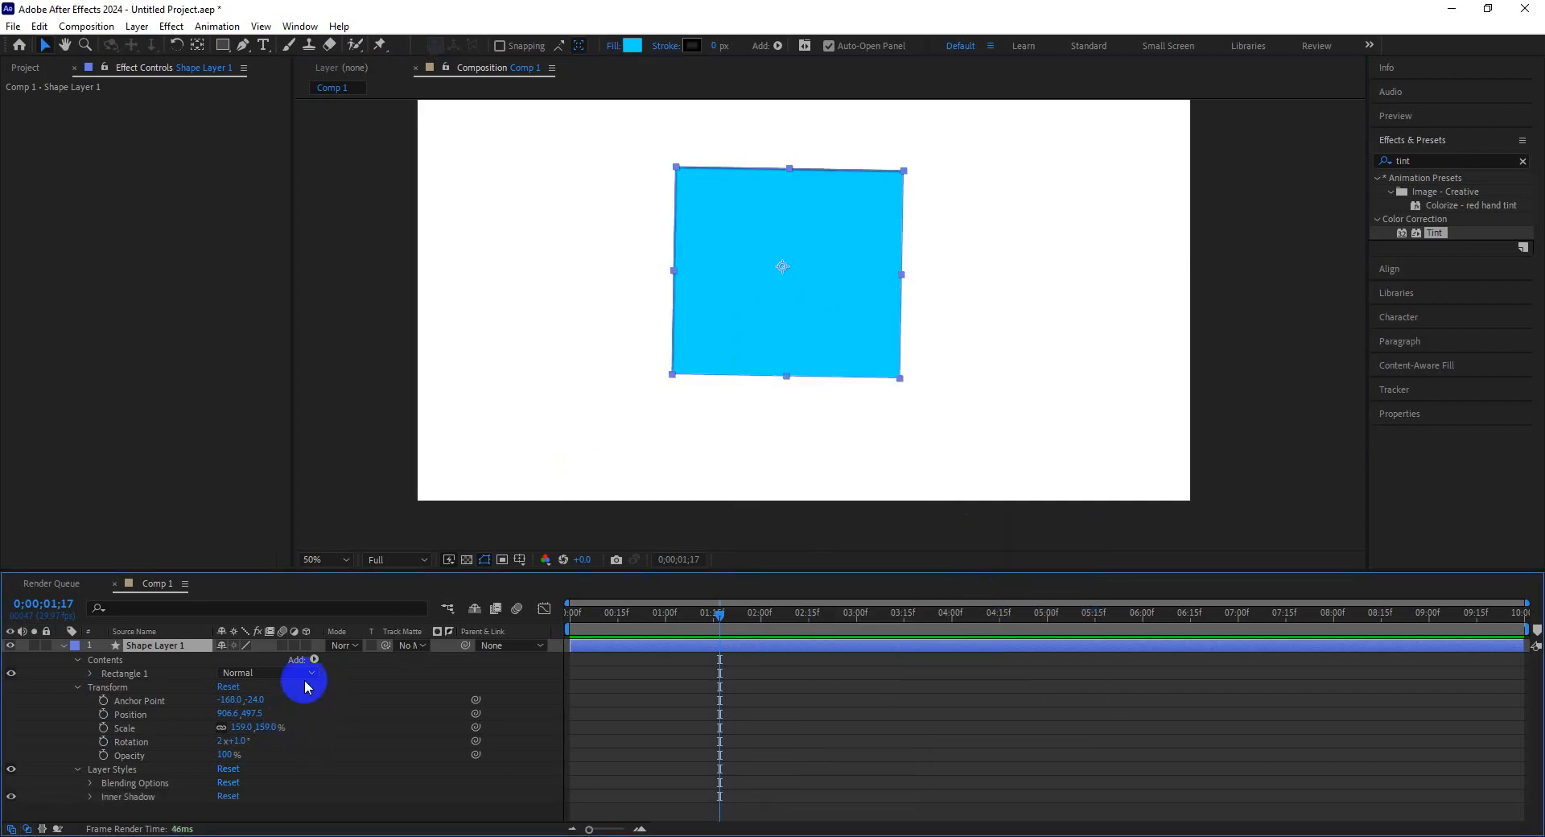
Set the Inner Shadow's Size to about 251 and Distance to about 557.
click(89, 796)
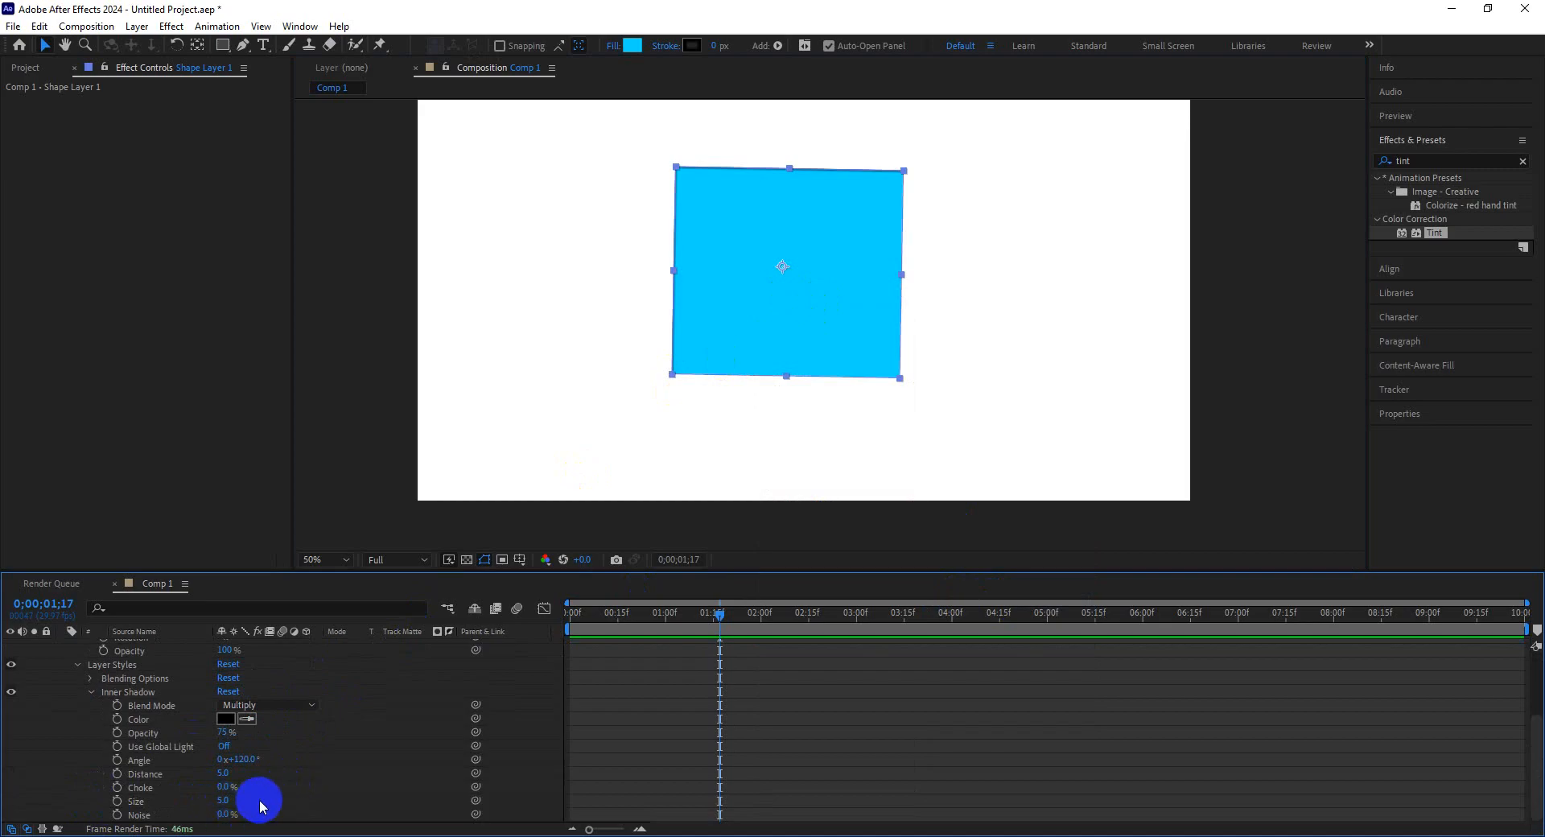
drag(217, 802, 342, 799)
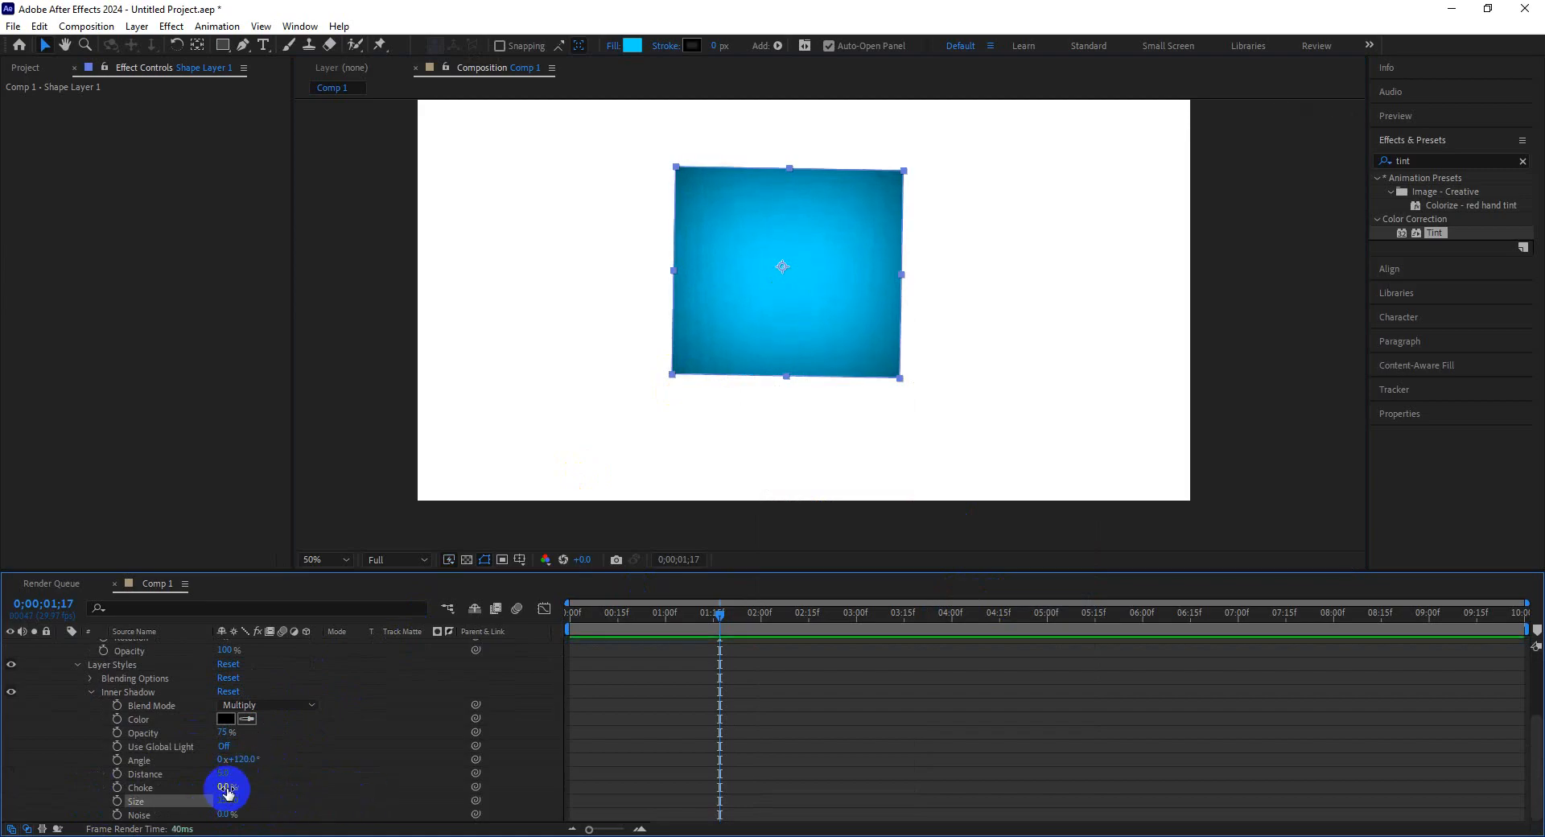
drag(228, 778, 459, 786)
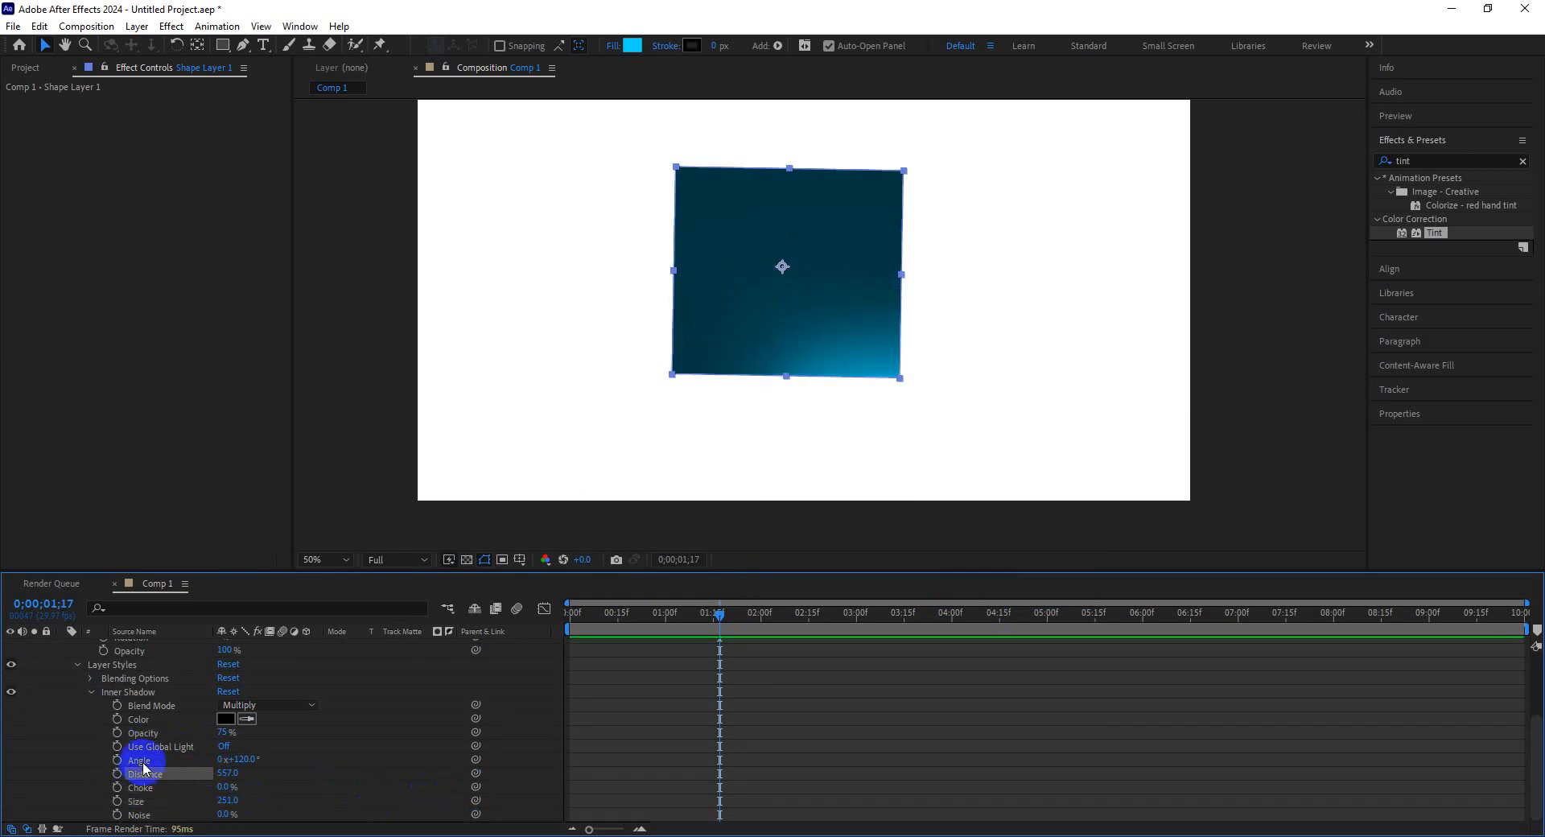
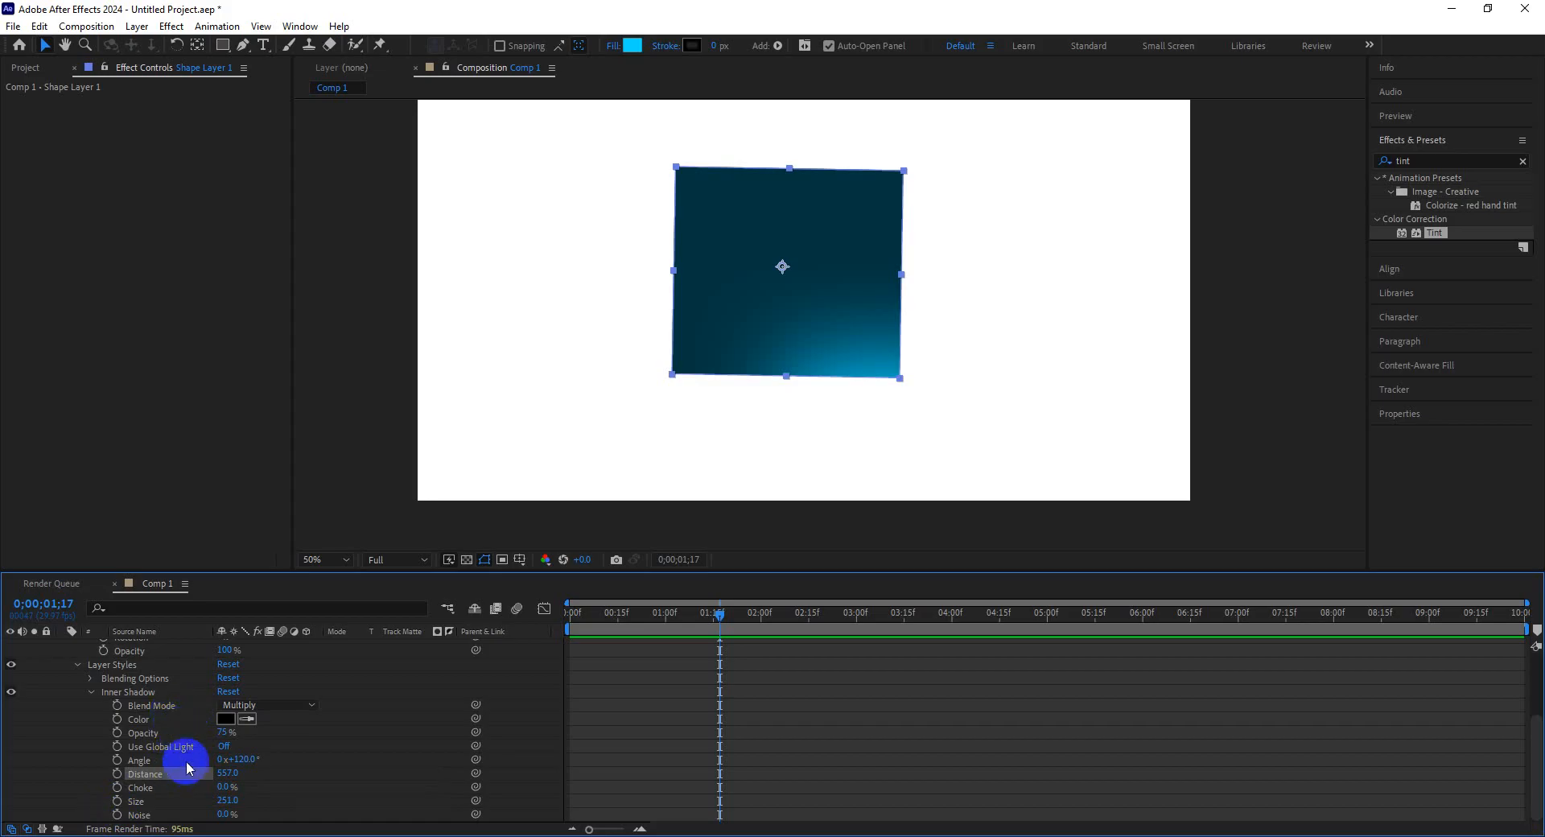
Remove the Inner Shadow layer style from the rectangle.
drag(223, 789, 187, 795)
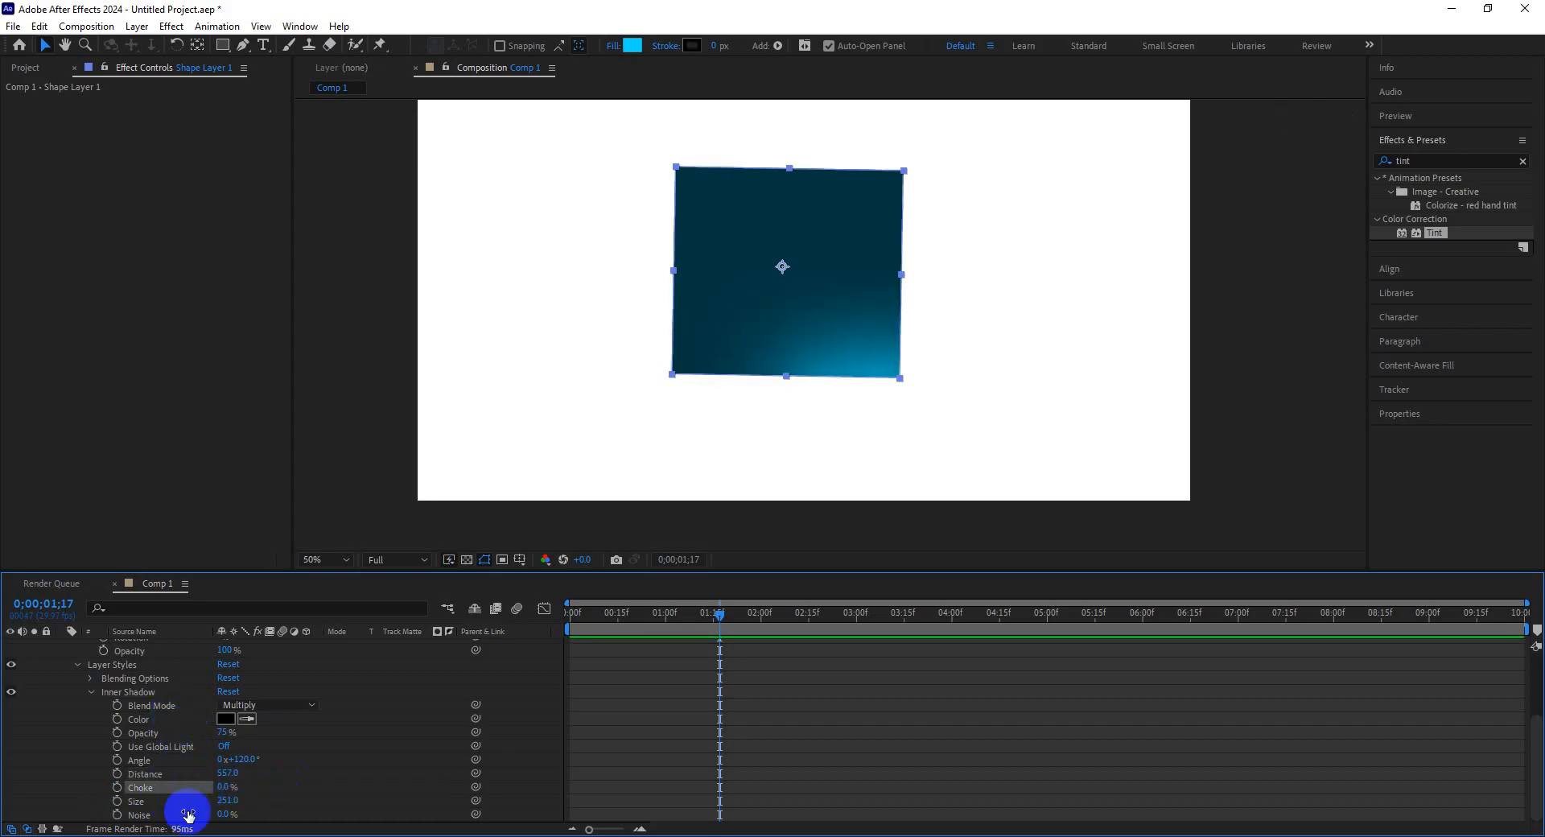
click(150, 694)
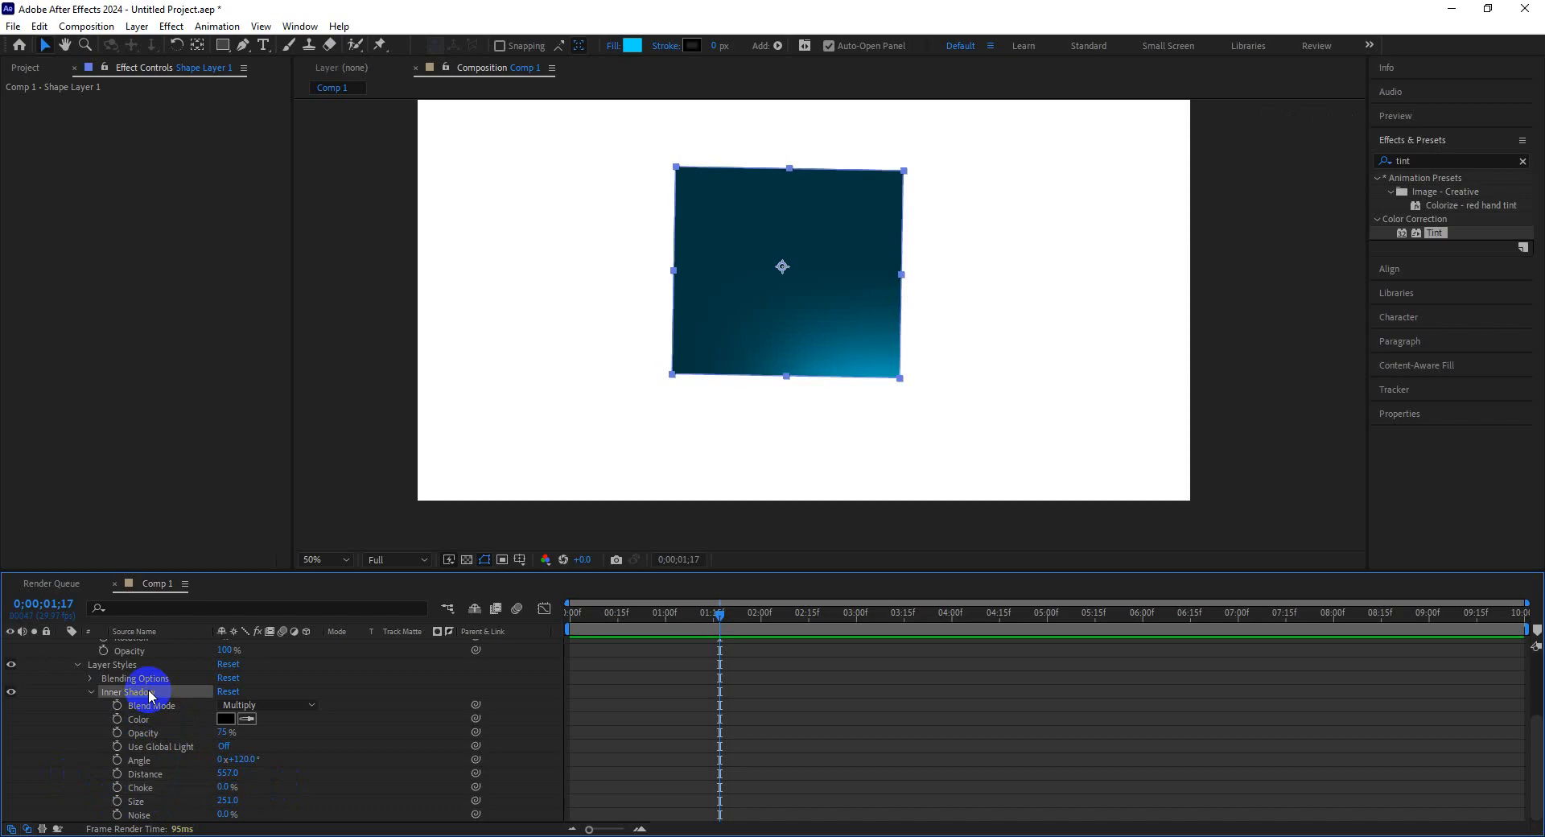
key(Delete)
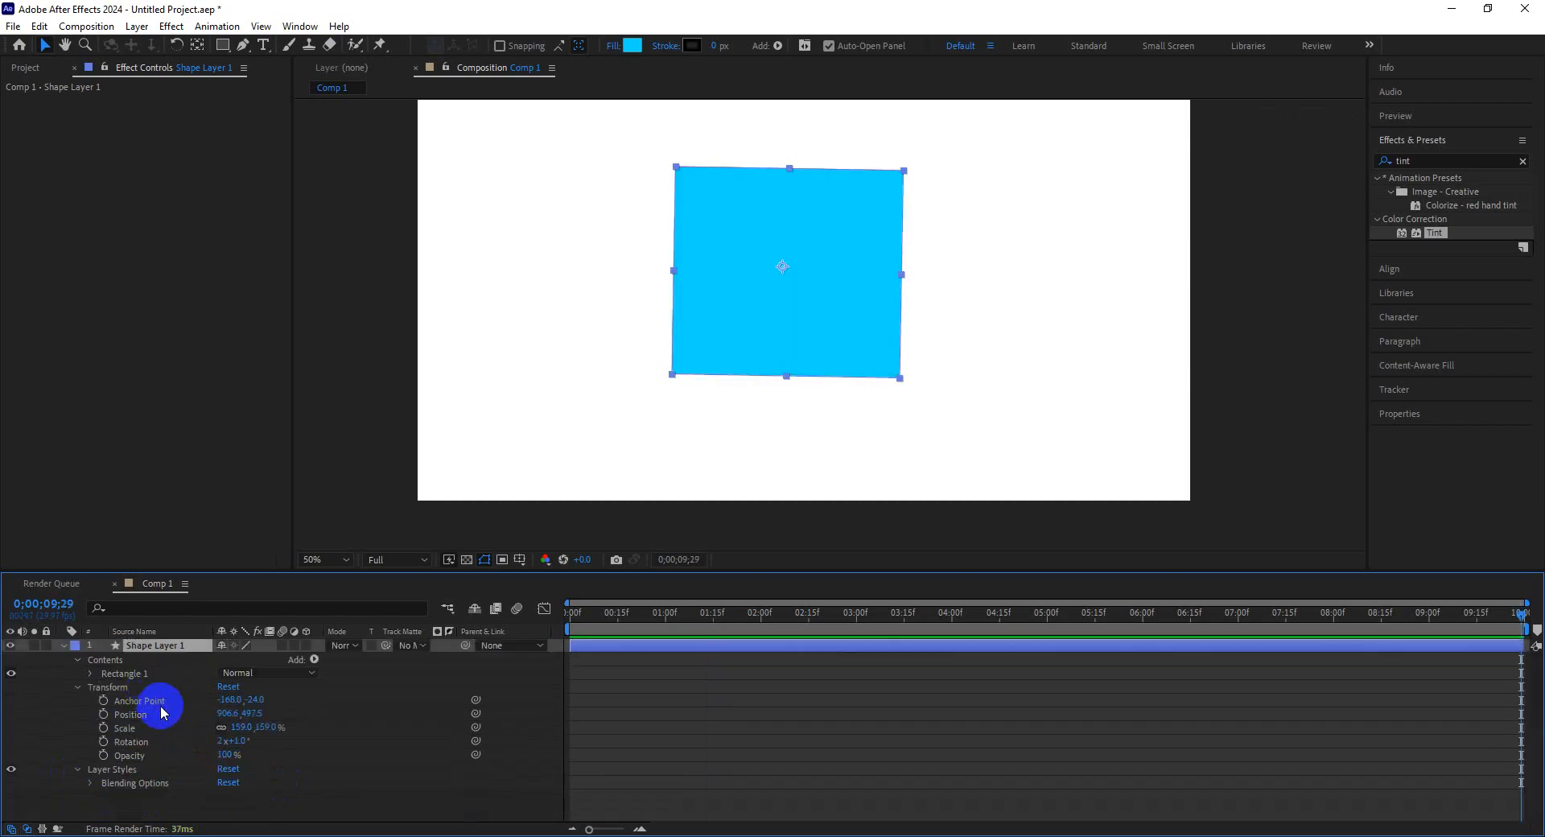
Add an Outer Glow layer style to the rectangle and expand its properties.
right_click(799, 330)
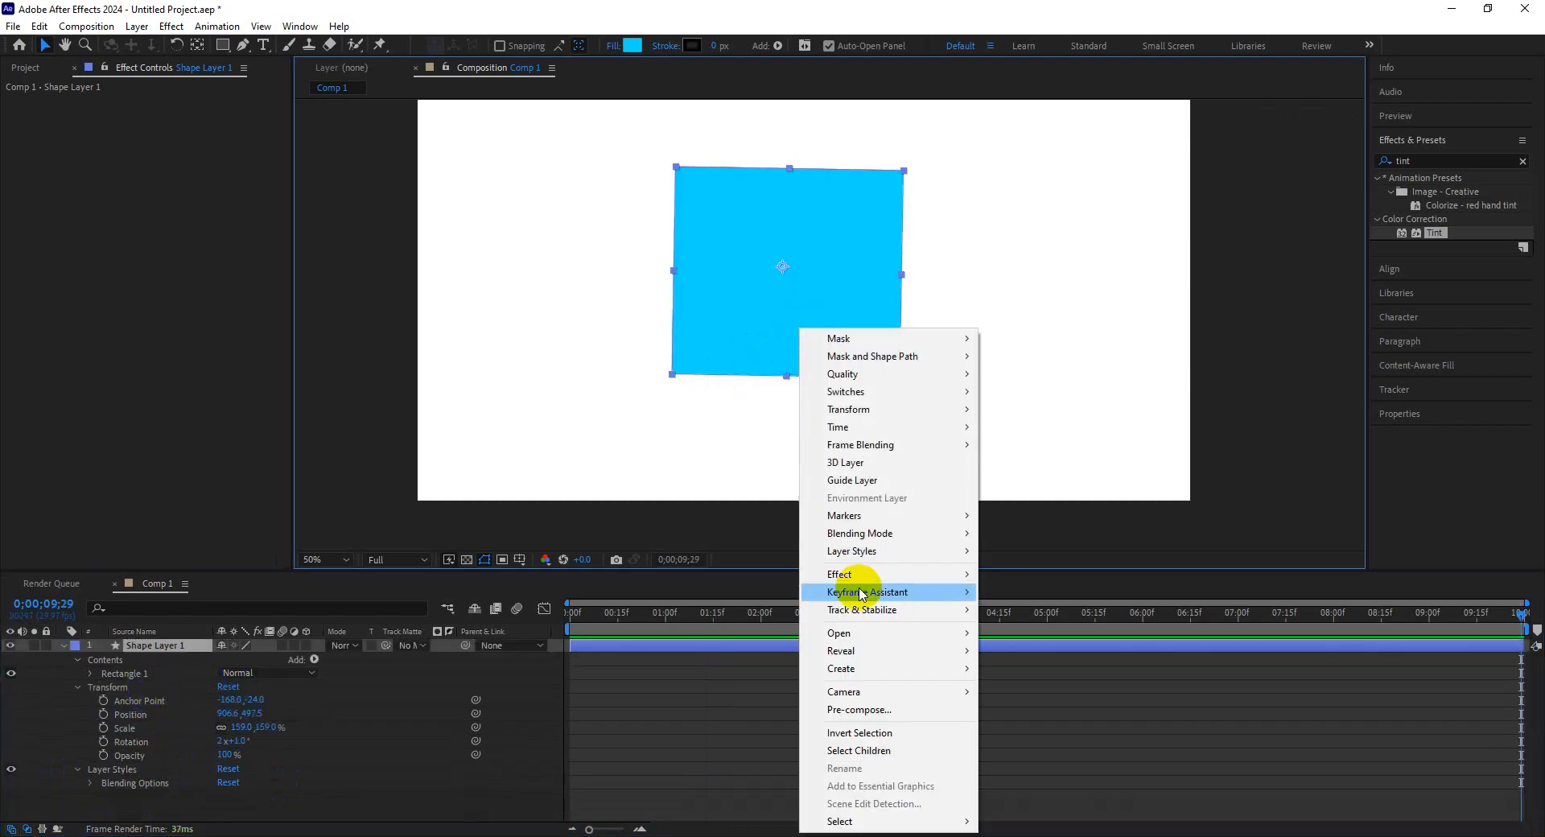
mouse_move(890, 550)
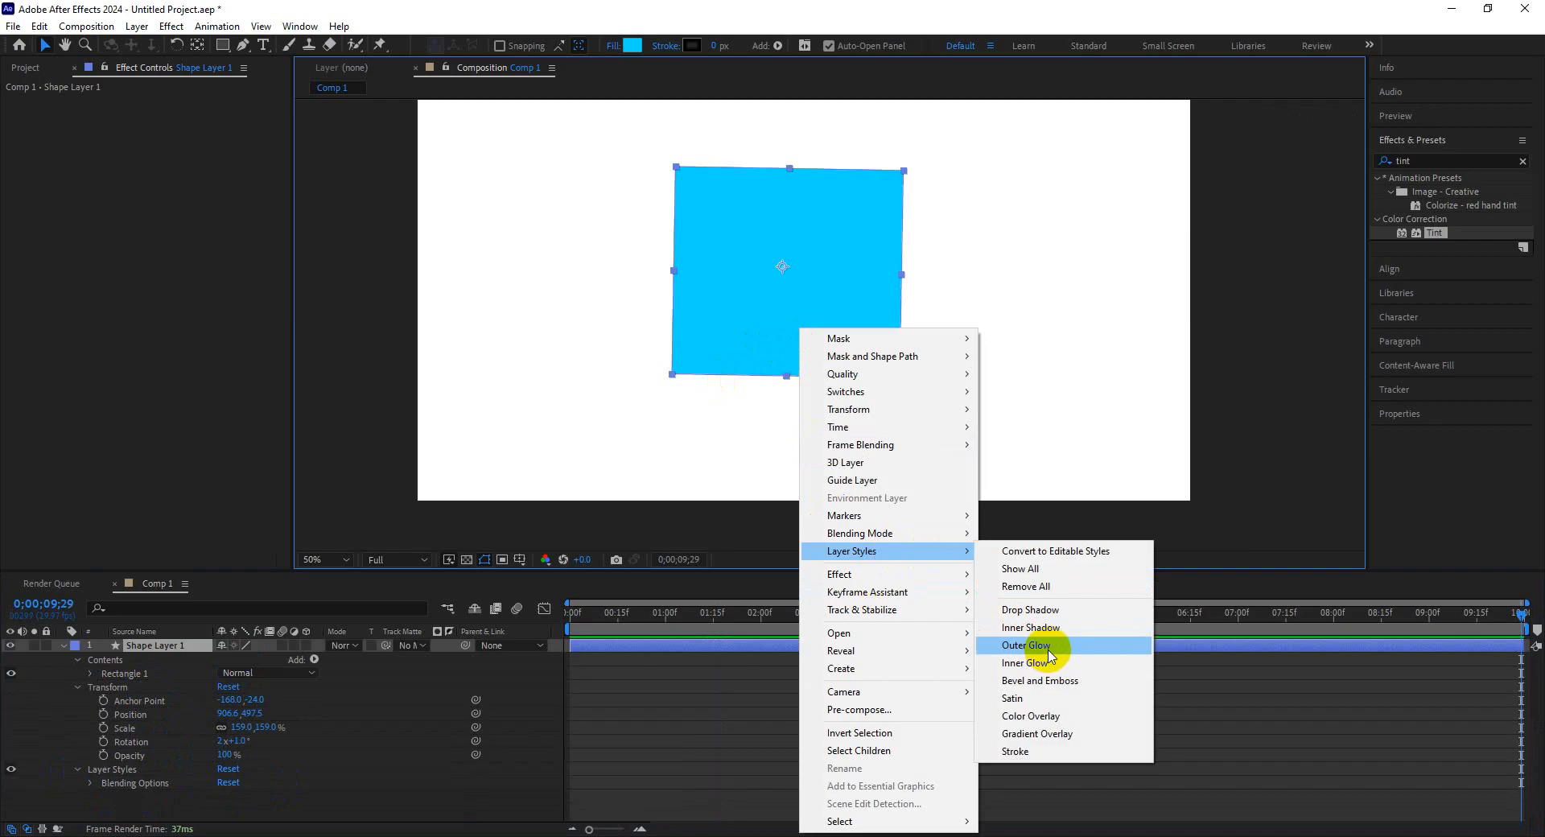
click(1028, 644)
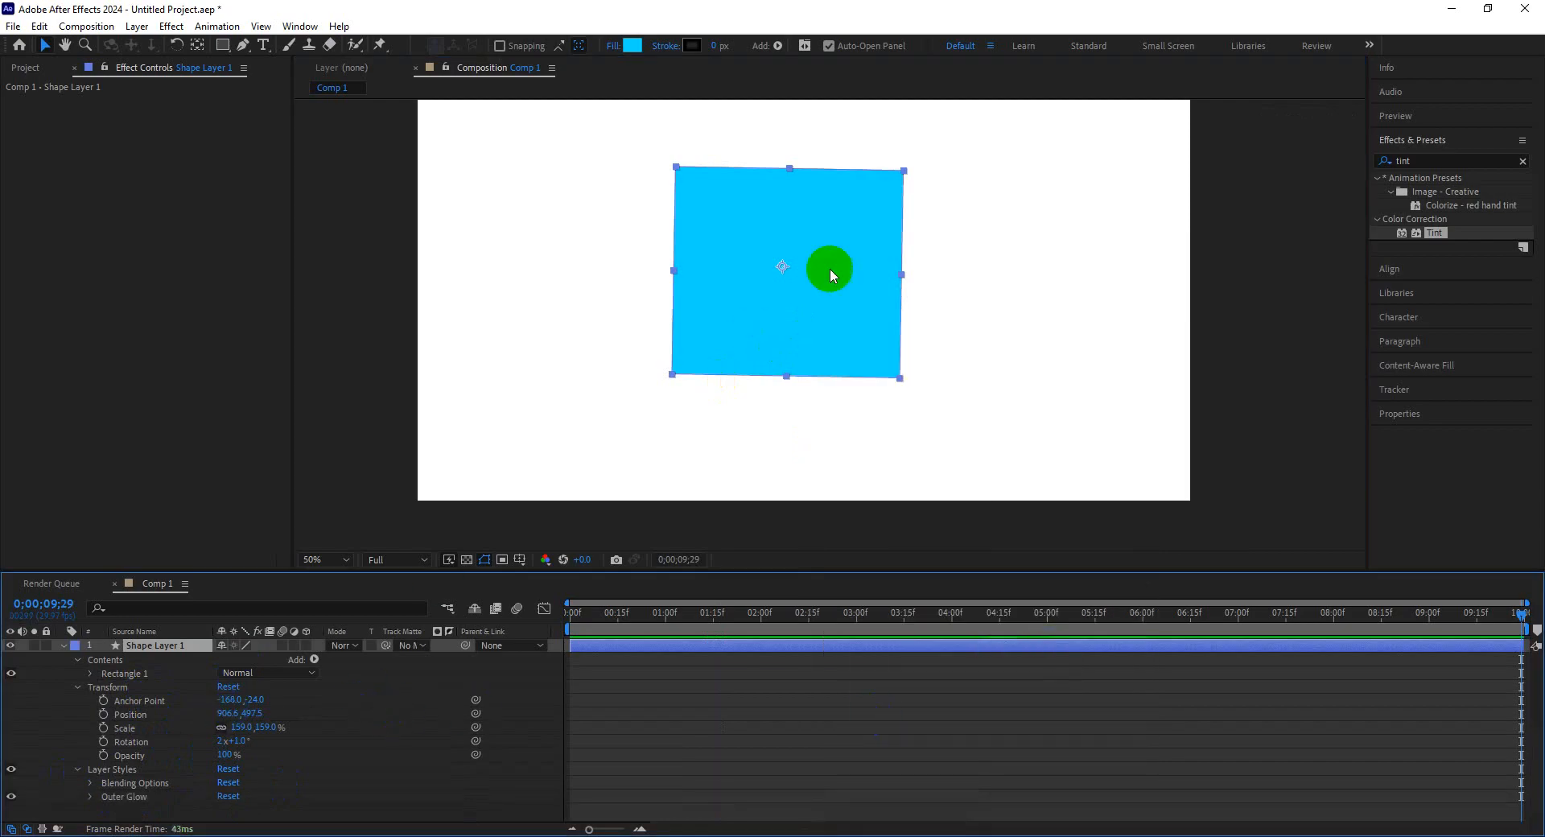
click(92, 798)
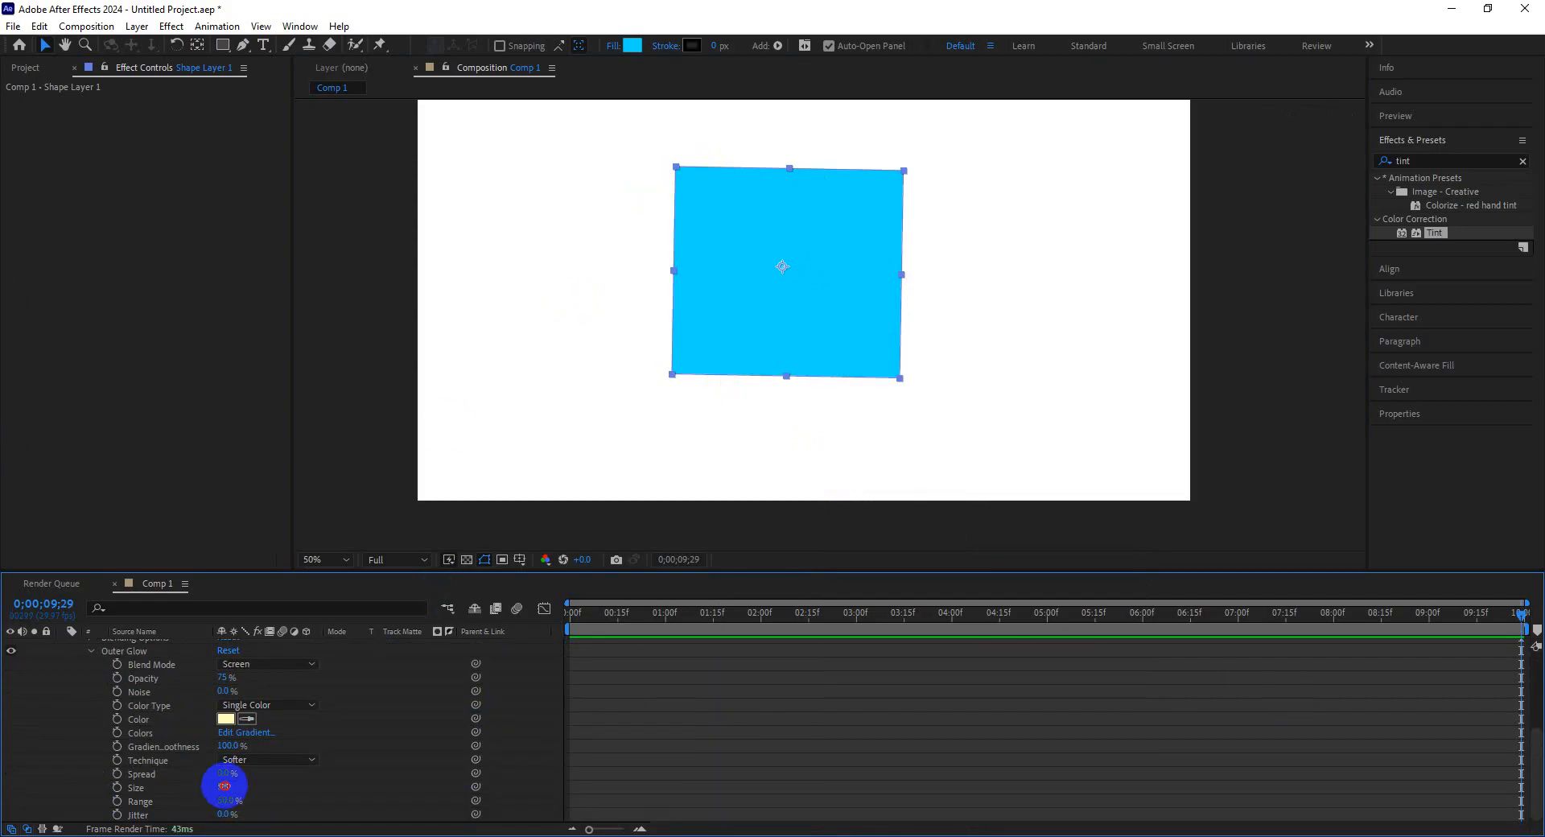
Set the Outer Glow's Size to 115 and its colour to yellow FEFE00.
drag(224, 786, 313, 791)
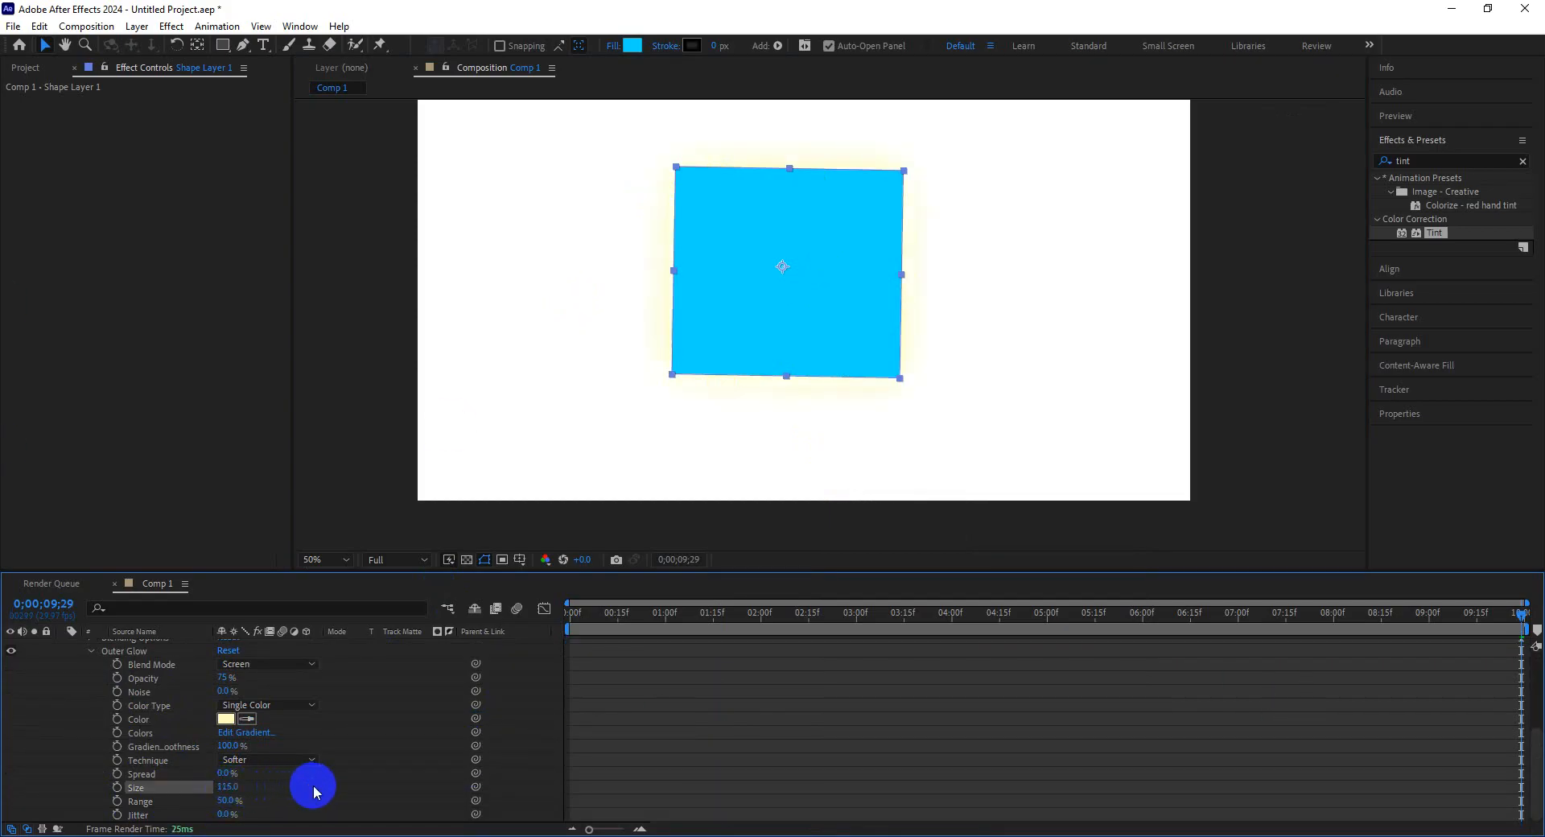
click(227, 720)
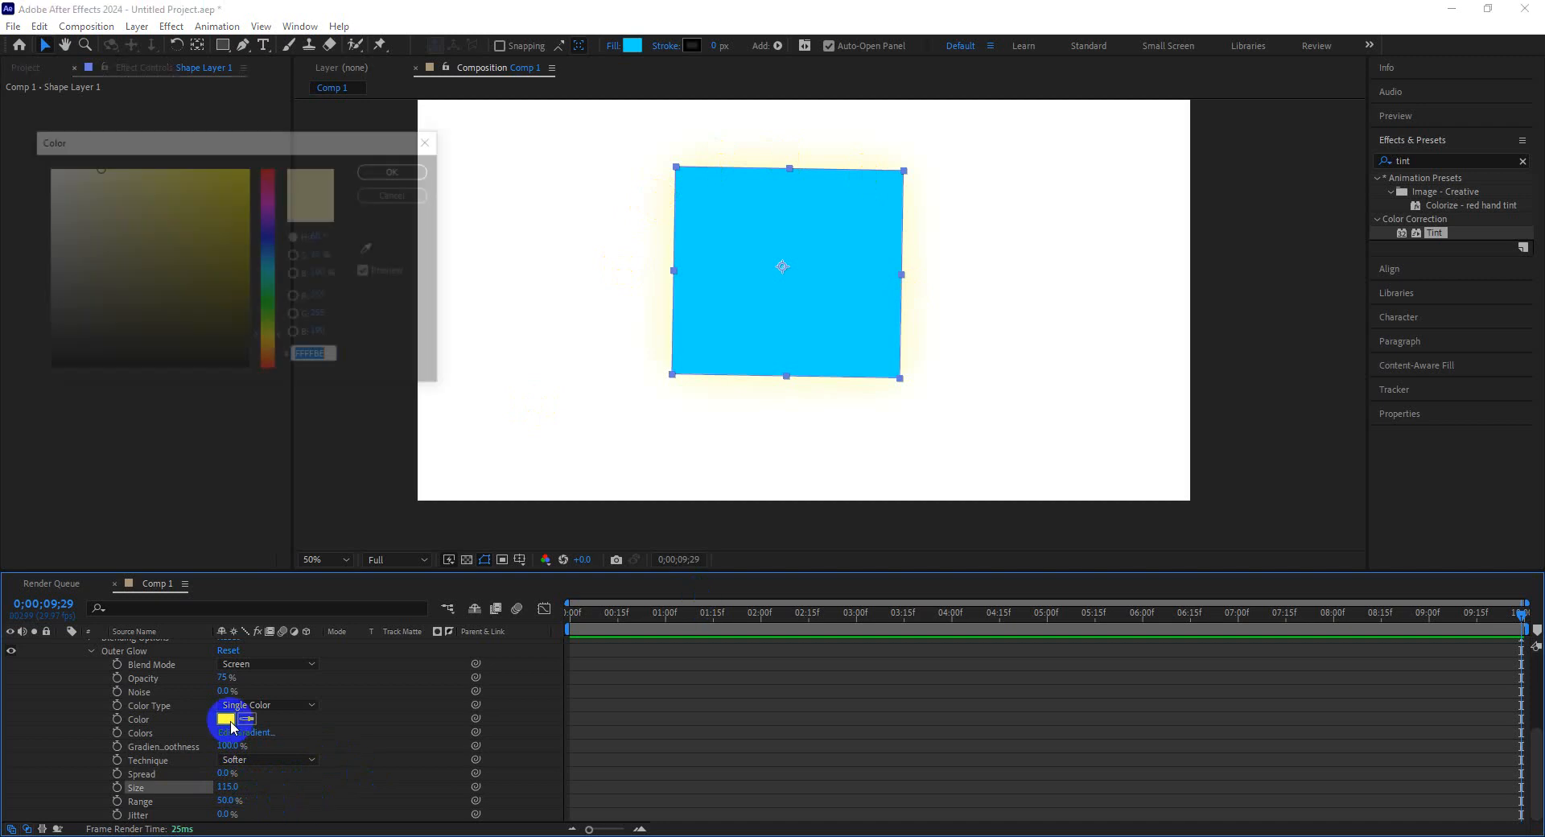
mouse_move(234, 359)
mouse_down()
mouse_move(242, 234)
mouse_move(267, 174)
mouse_up()
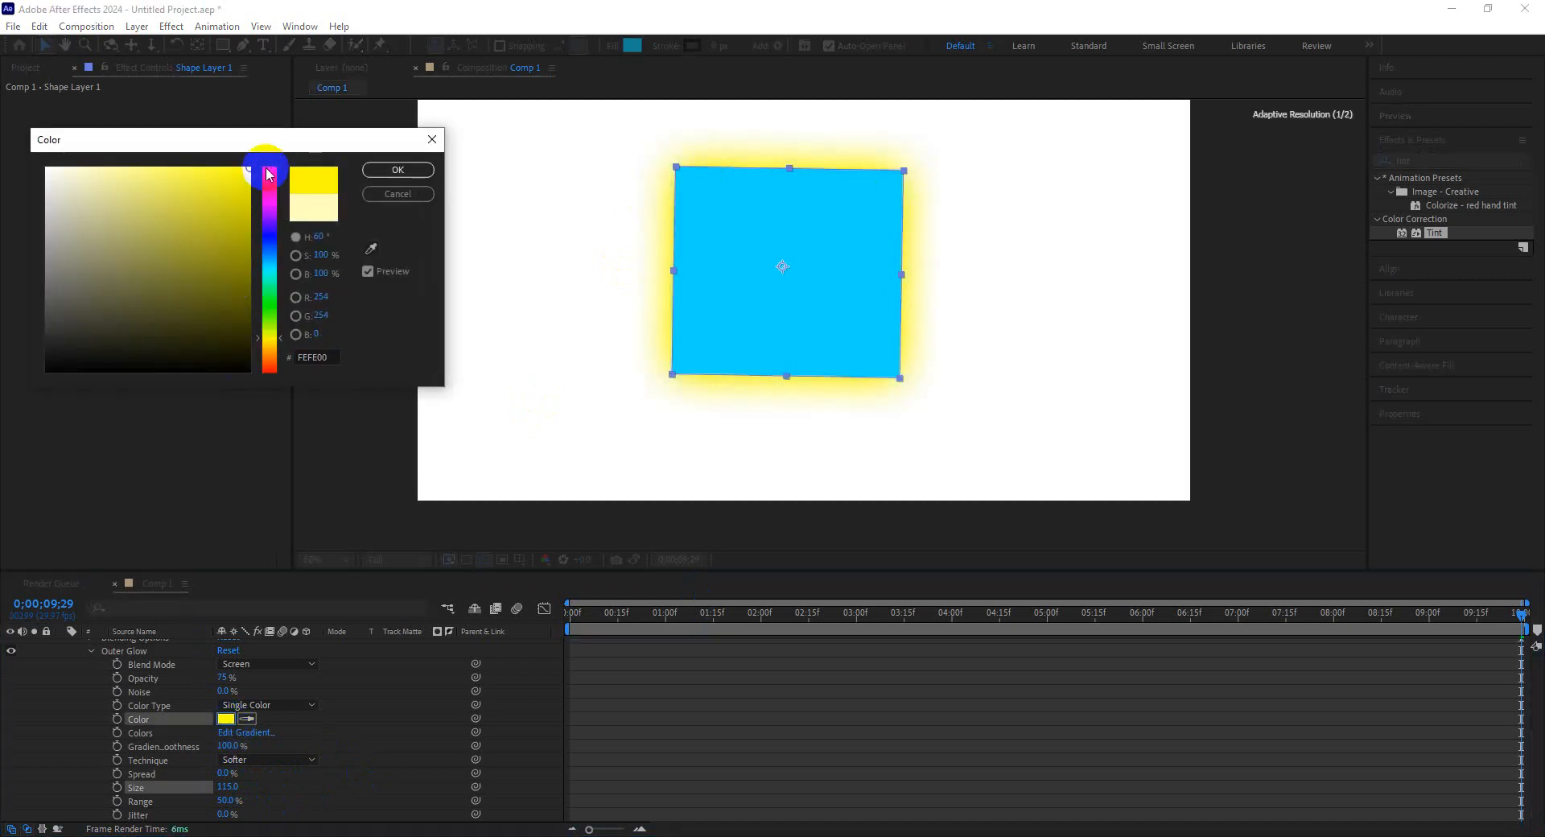
click(397, 170)
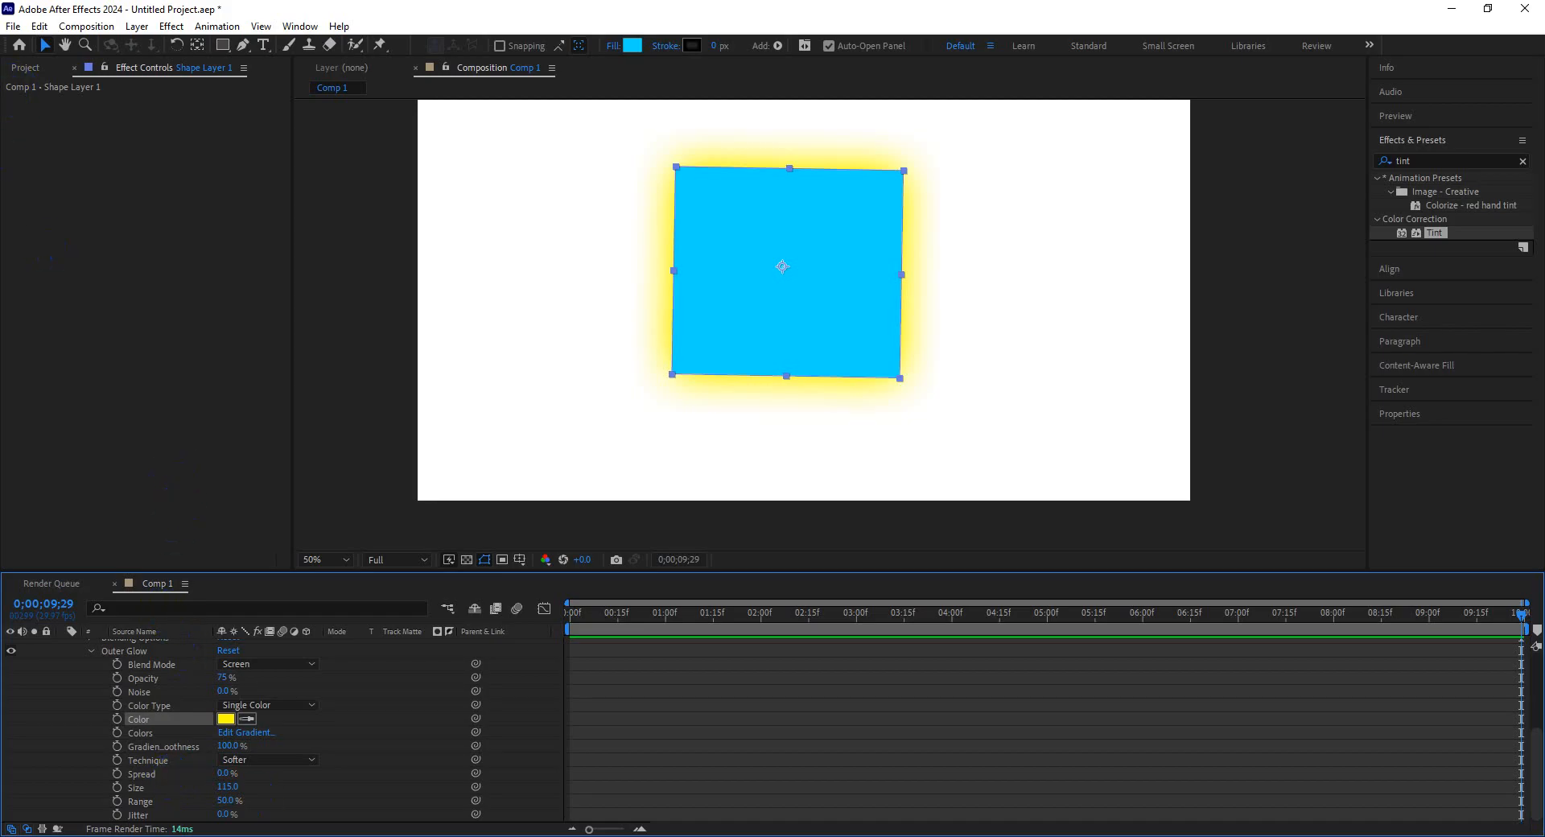
Shift the rectangle toward the right and place the Brazil map PNG from the project into the composition.
mouse_move(374, 835)
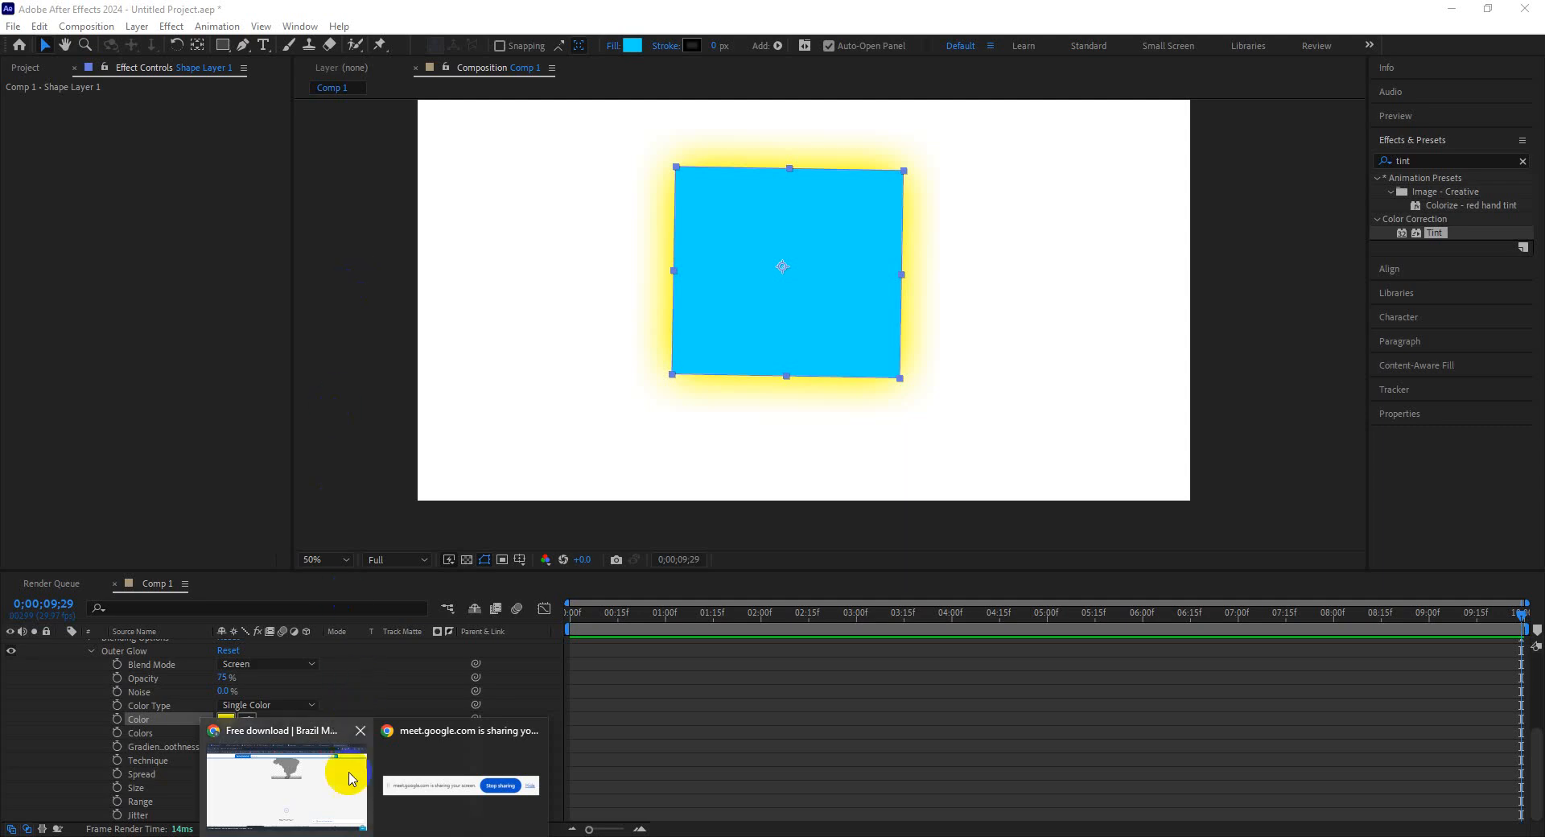
click(25, 68)
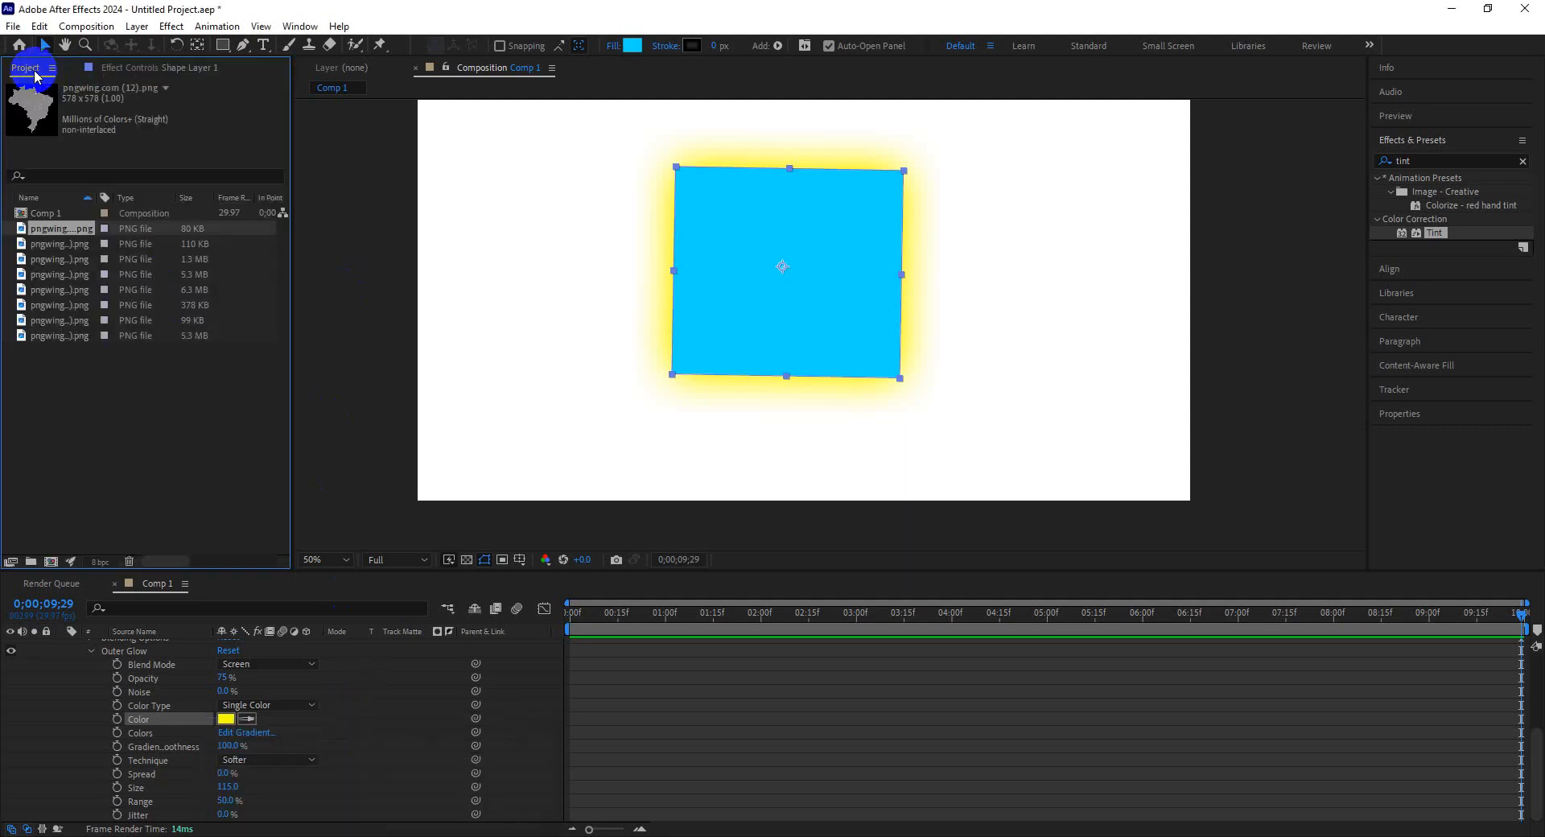
click(67, 230)
drag(717, 310, 1023, 316)
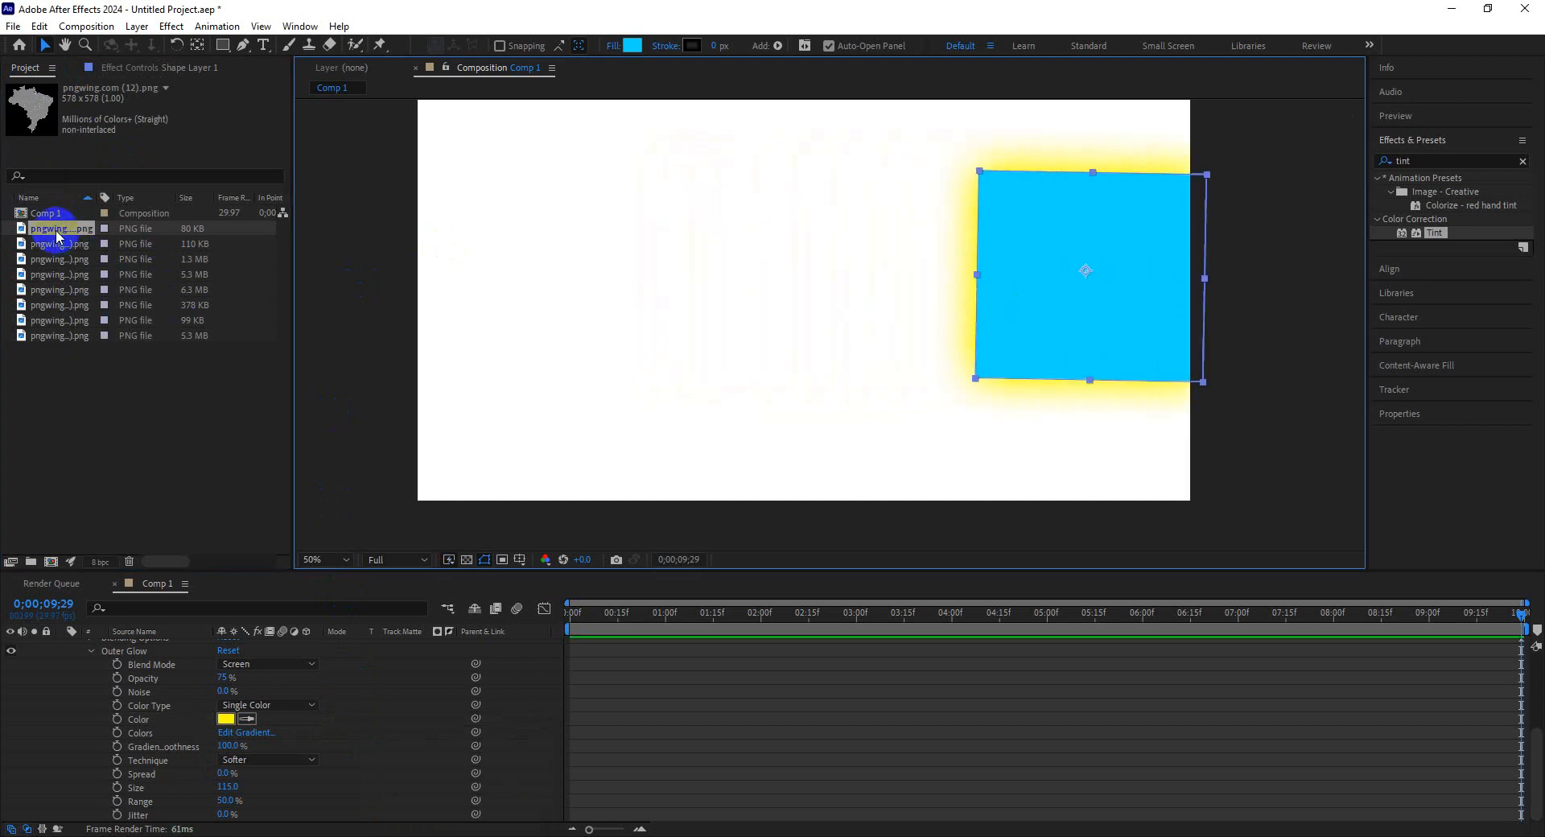
drag(58, 230, 658, 296)
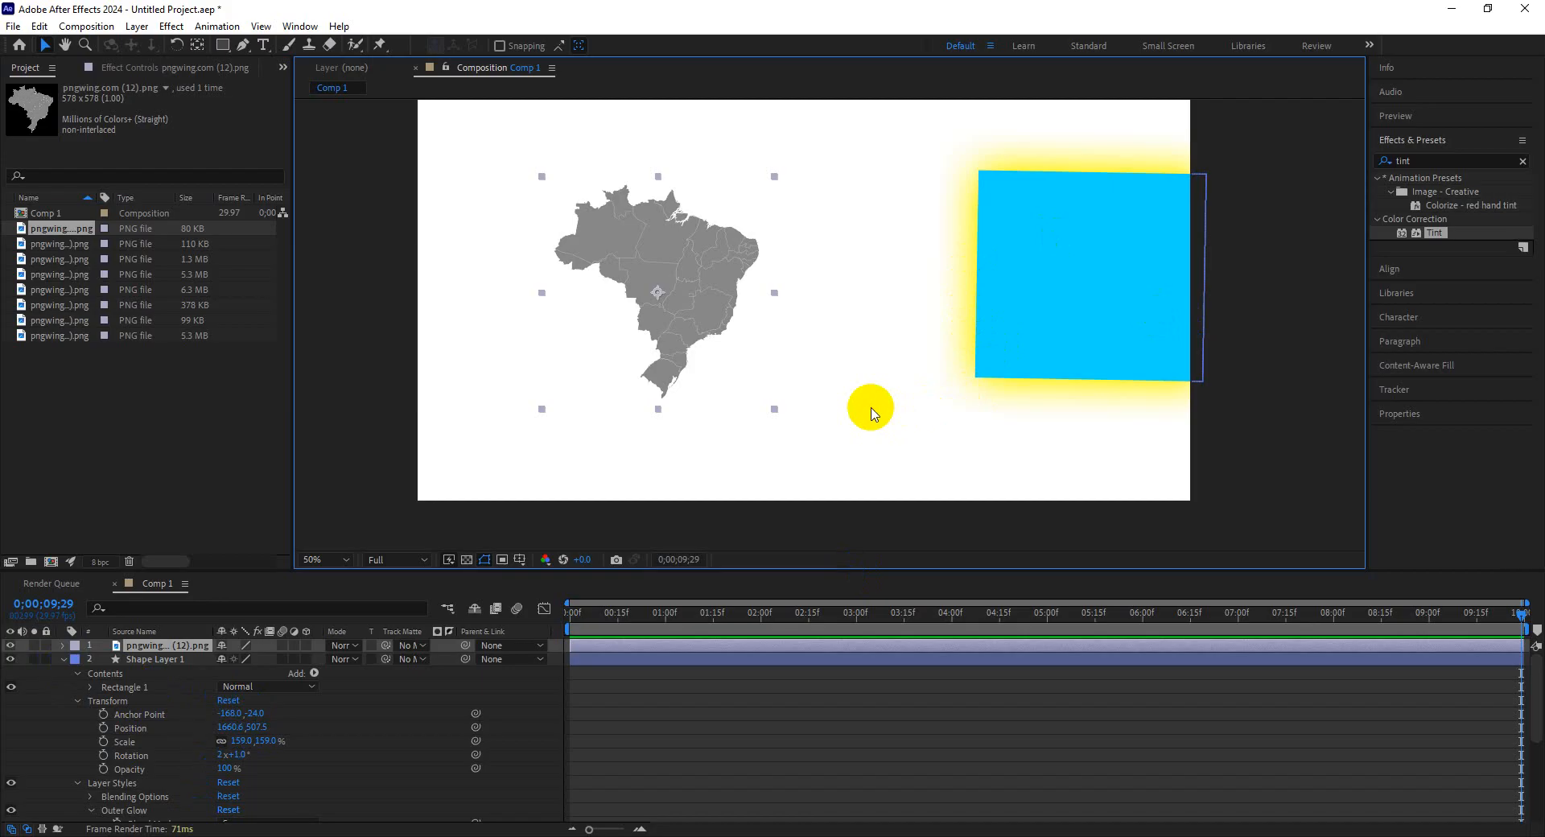
right_click(711, 298)
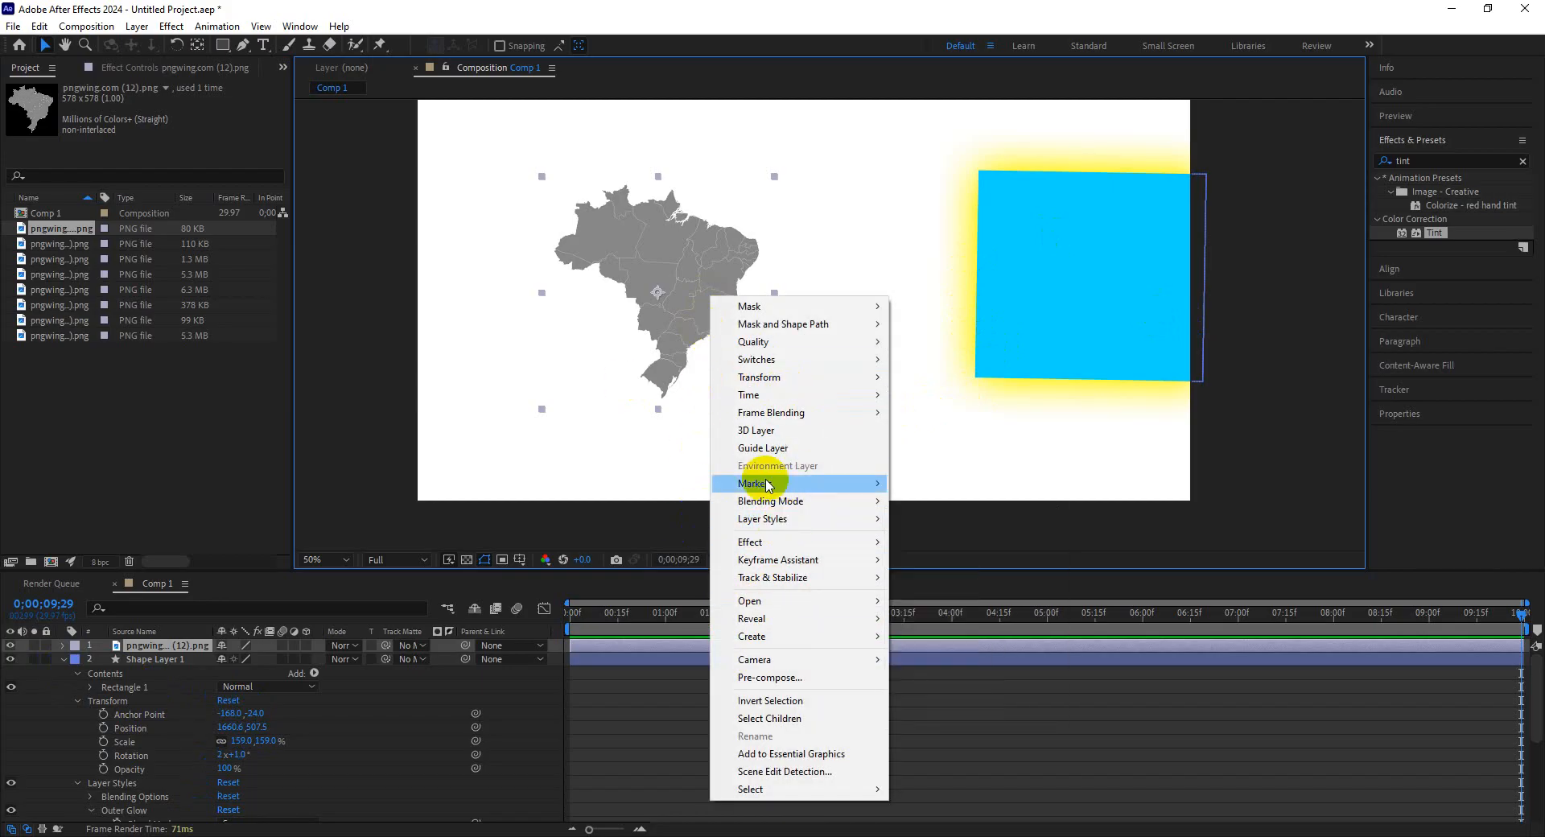
mouse_move(789, 523)
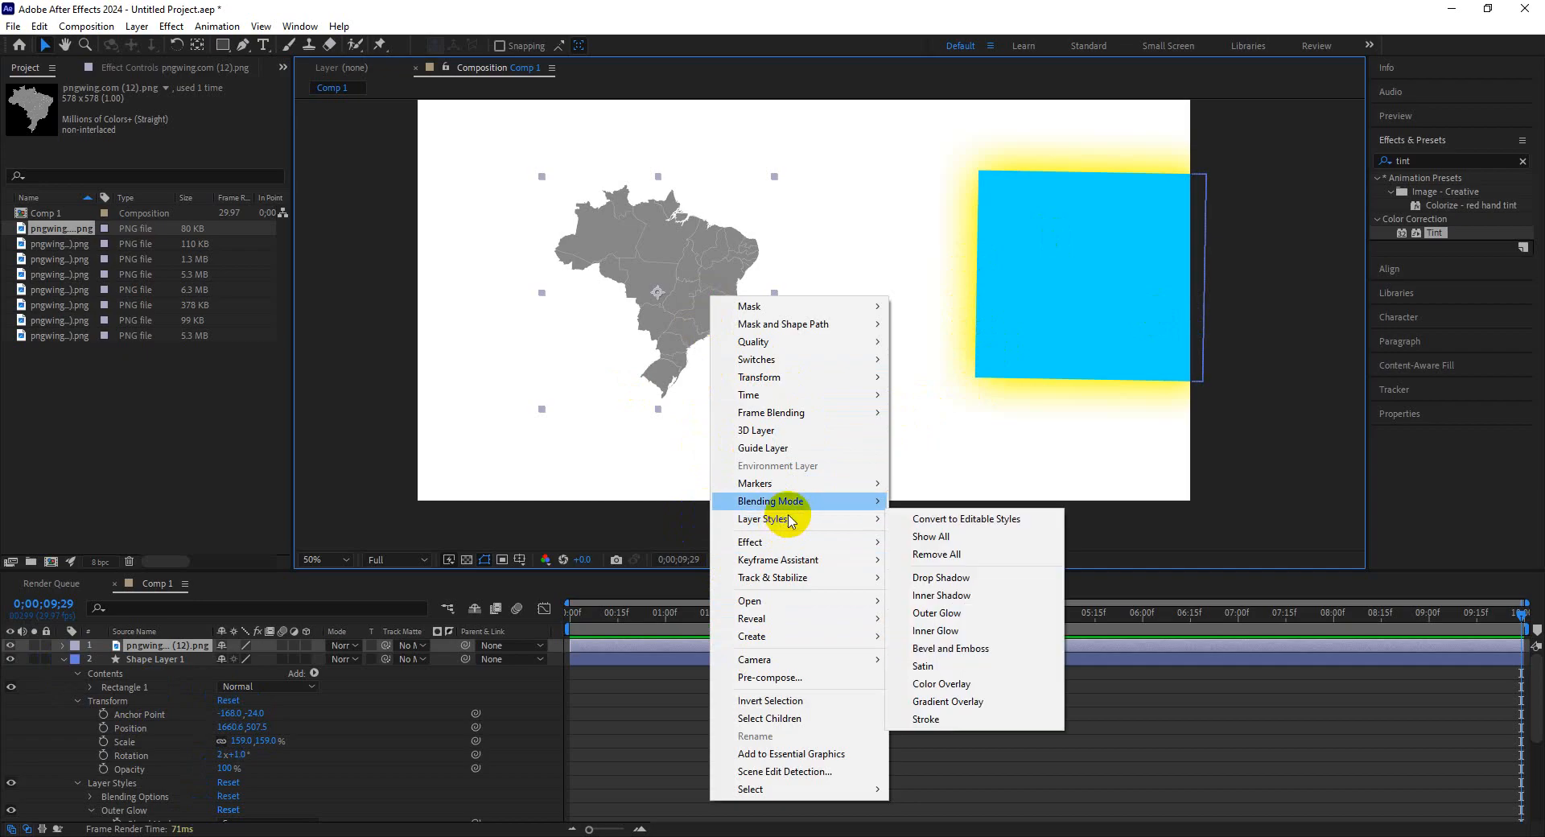
click(688, 326)
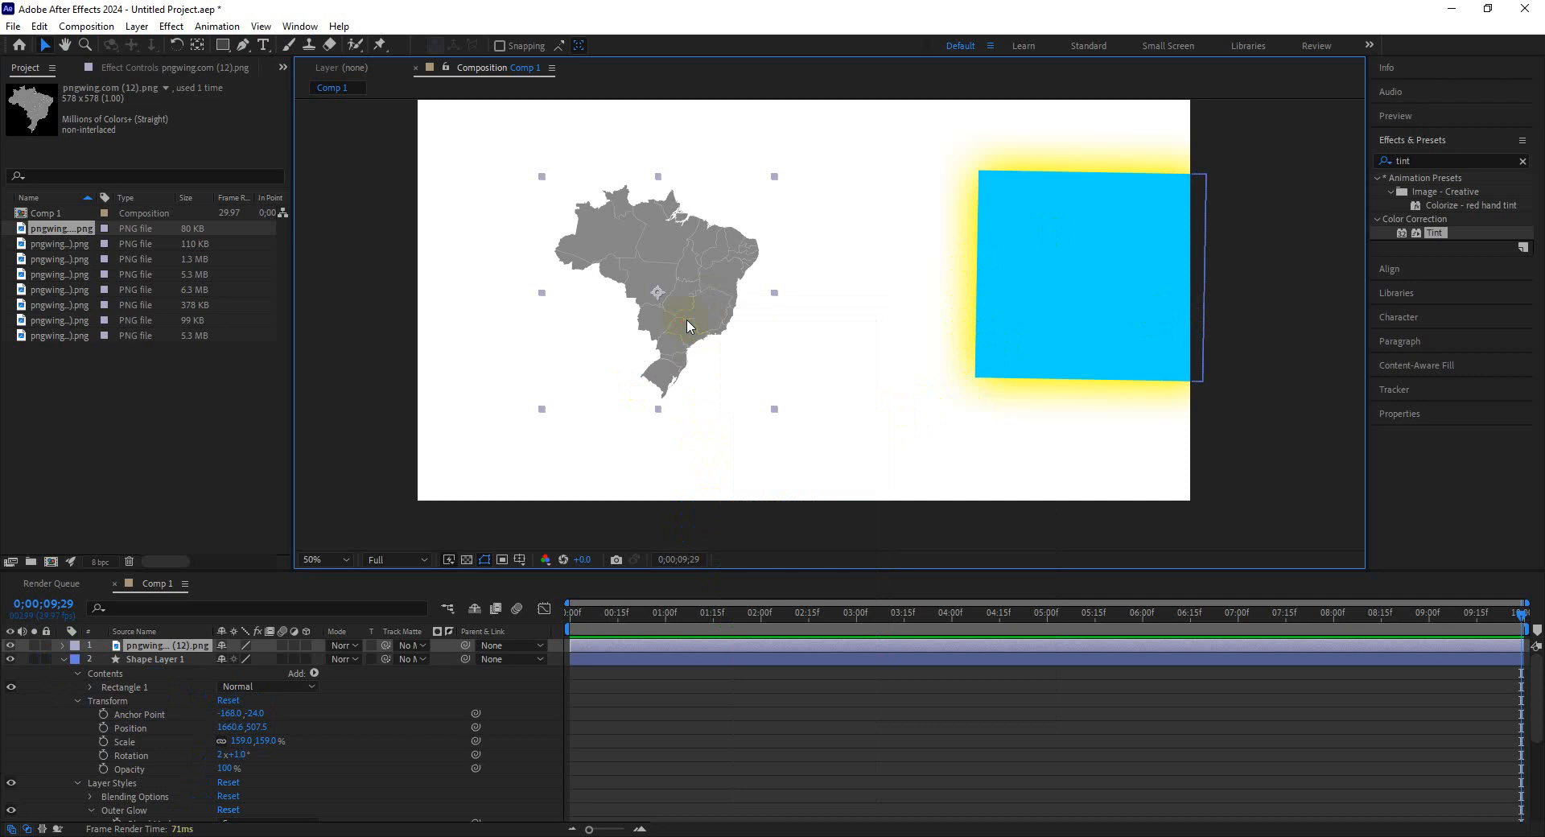
Add a Drop Shadow layer style to the Brazil map layer.
right_click(677, 340)
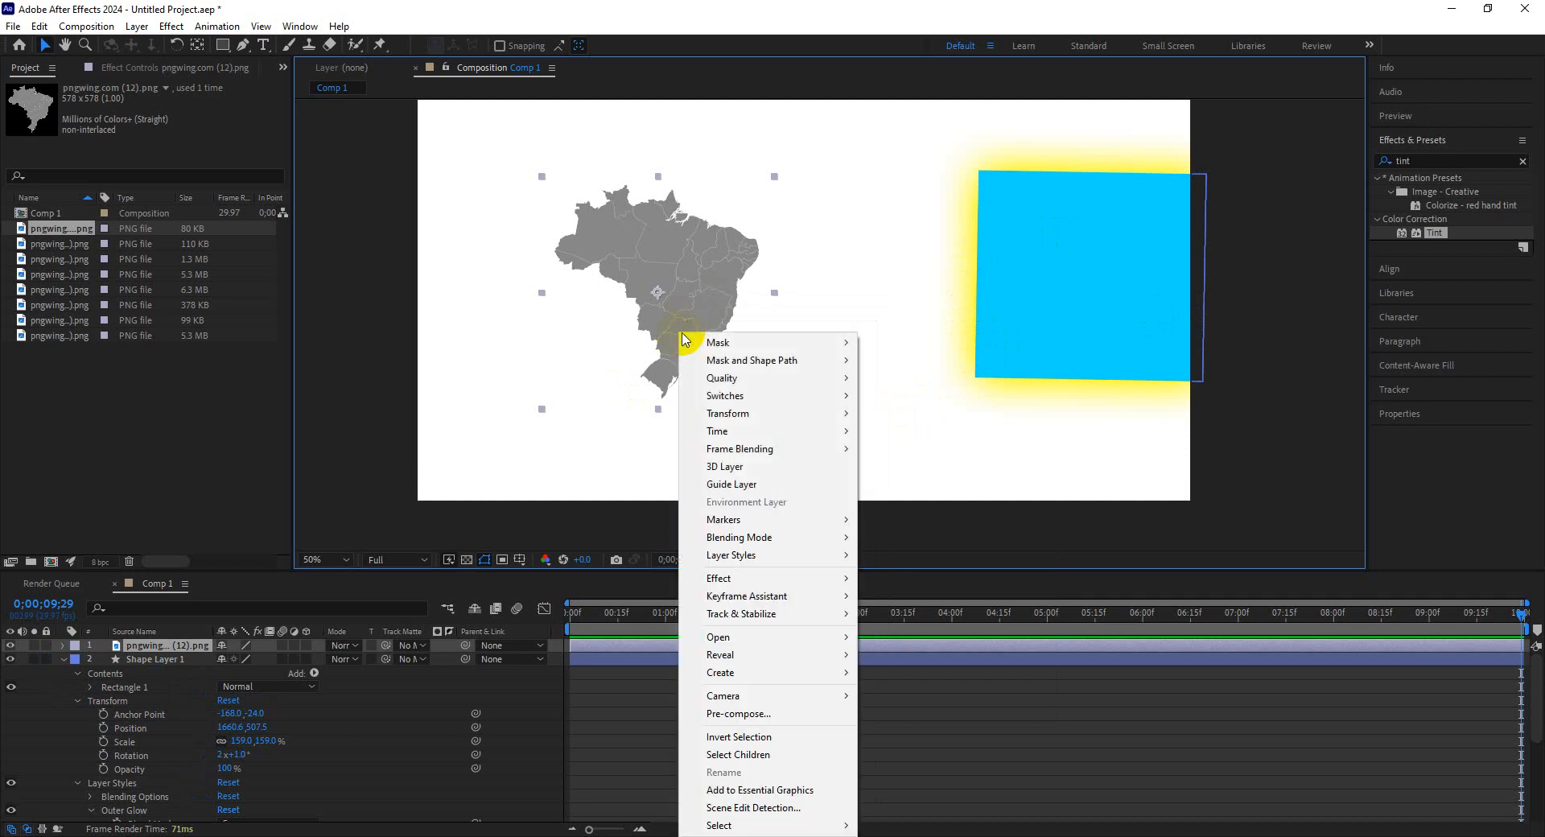
mouse_move(773, 561)
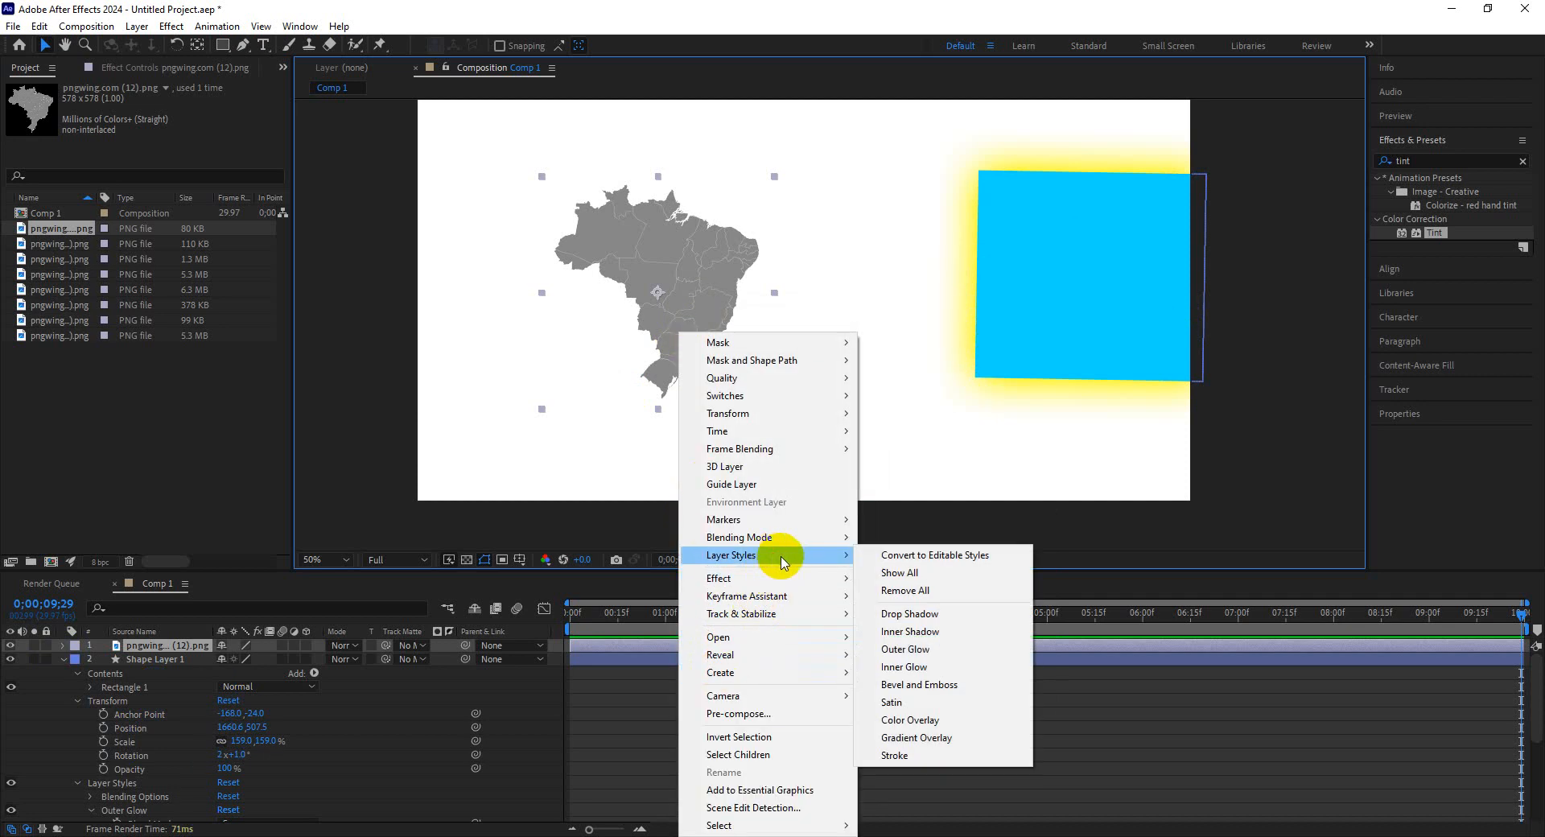
click(911, 615)
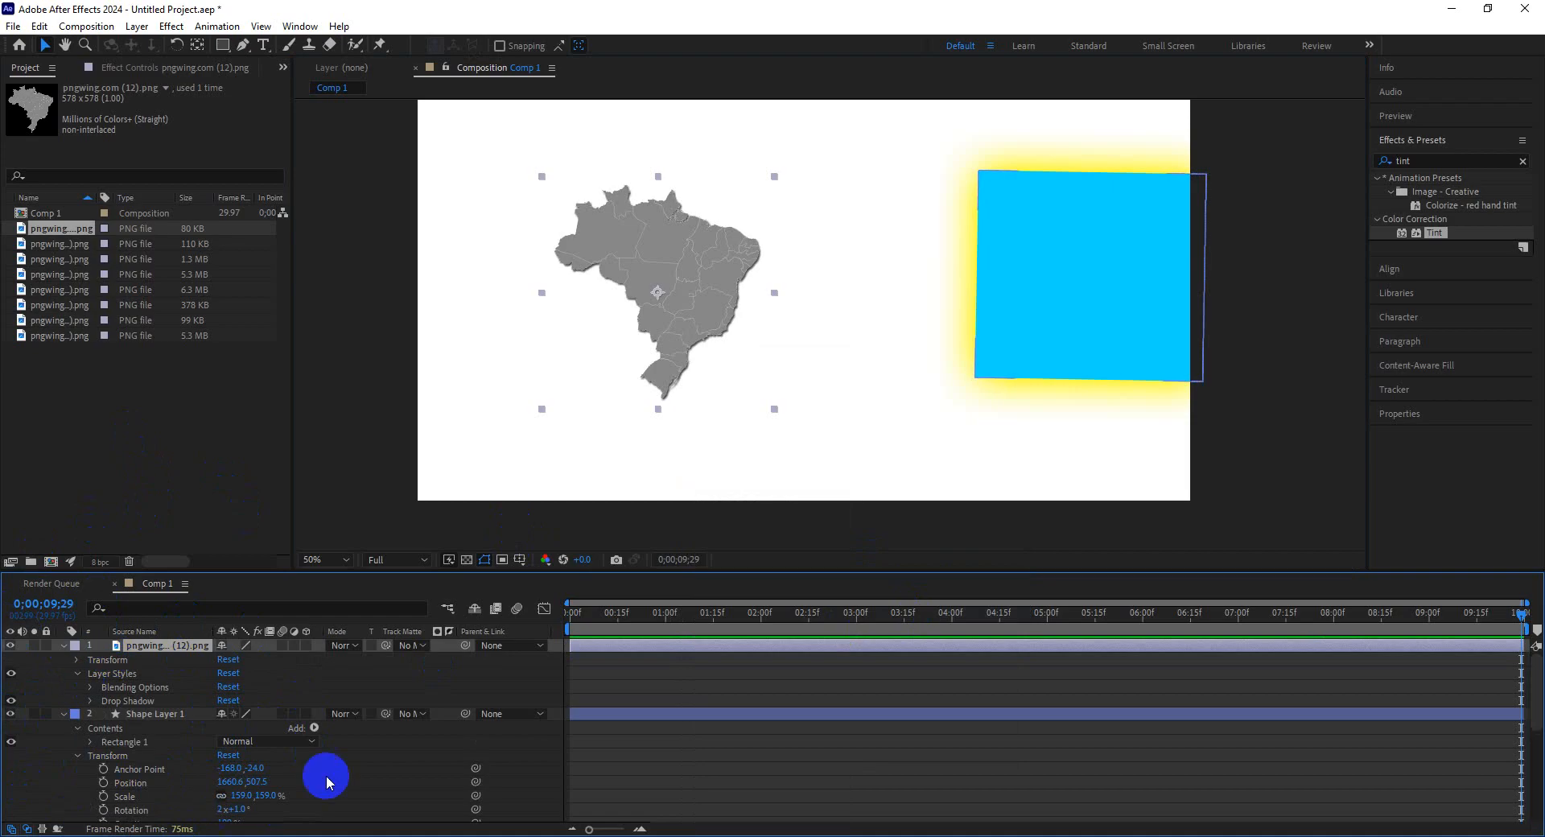
Search the effects for drop and apply the Perspective Drop Shadow effect to the Brazil map.
click(154, 66)
click(375, 203)
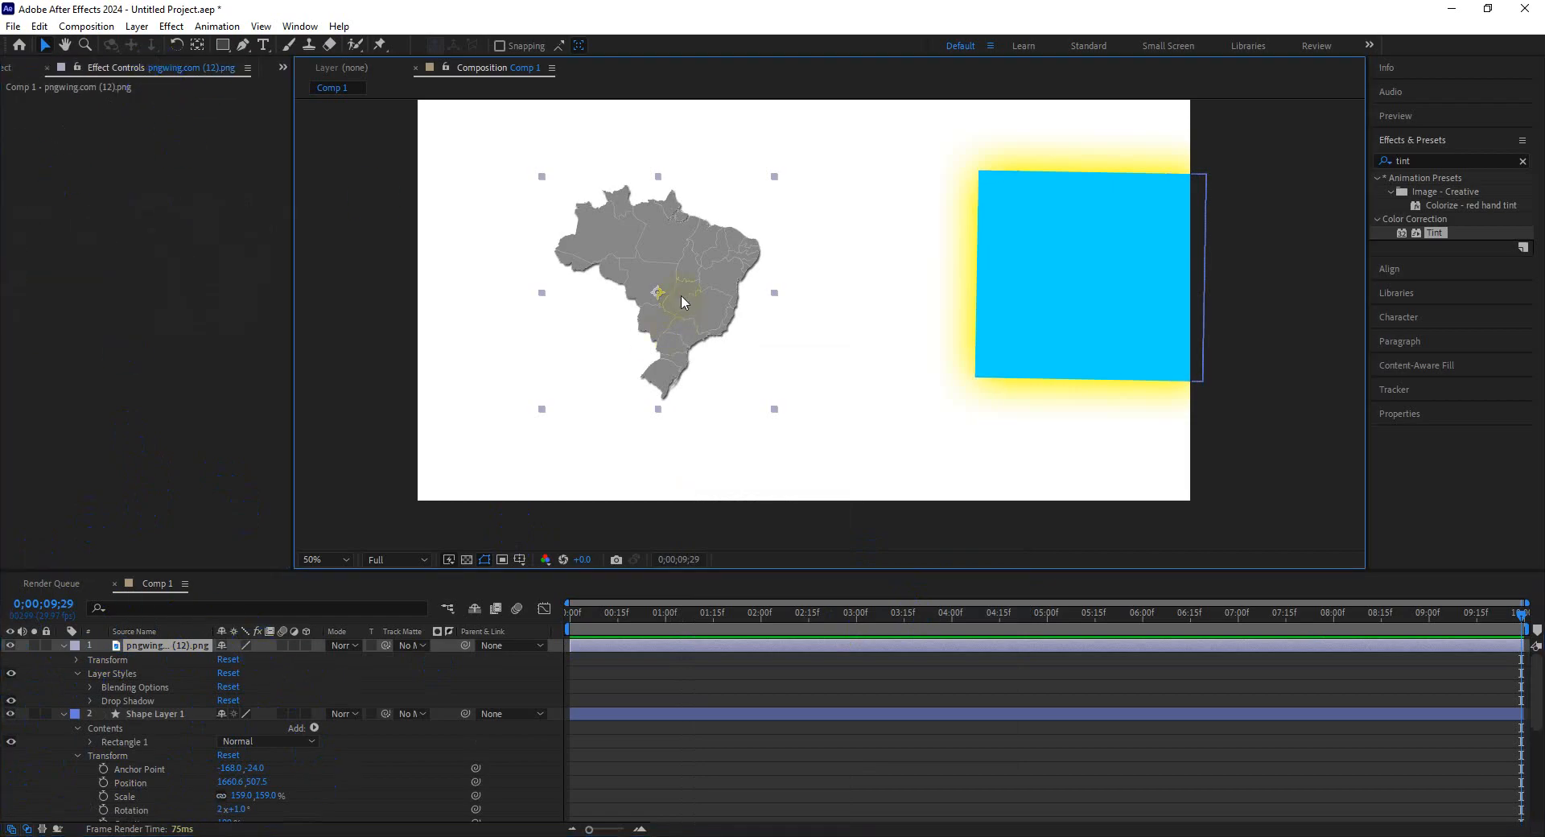
click(75, 103)
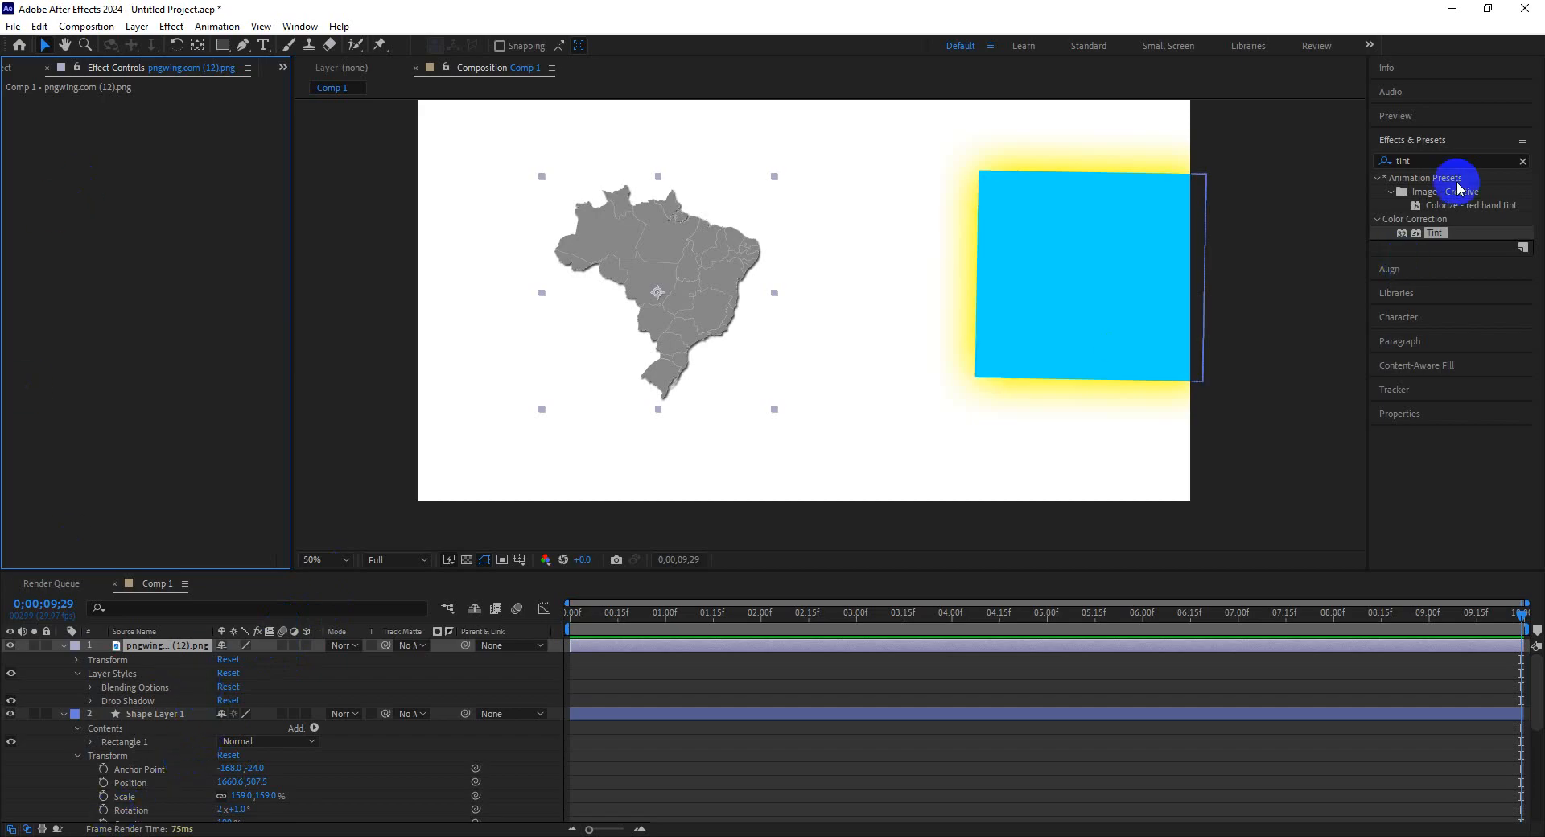
click(1522, 160)
click(1482, 163)
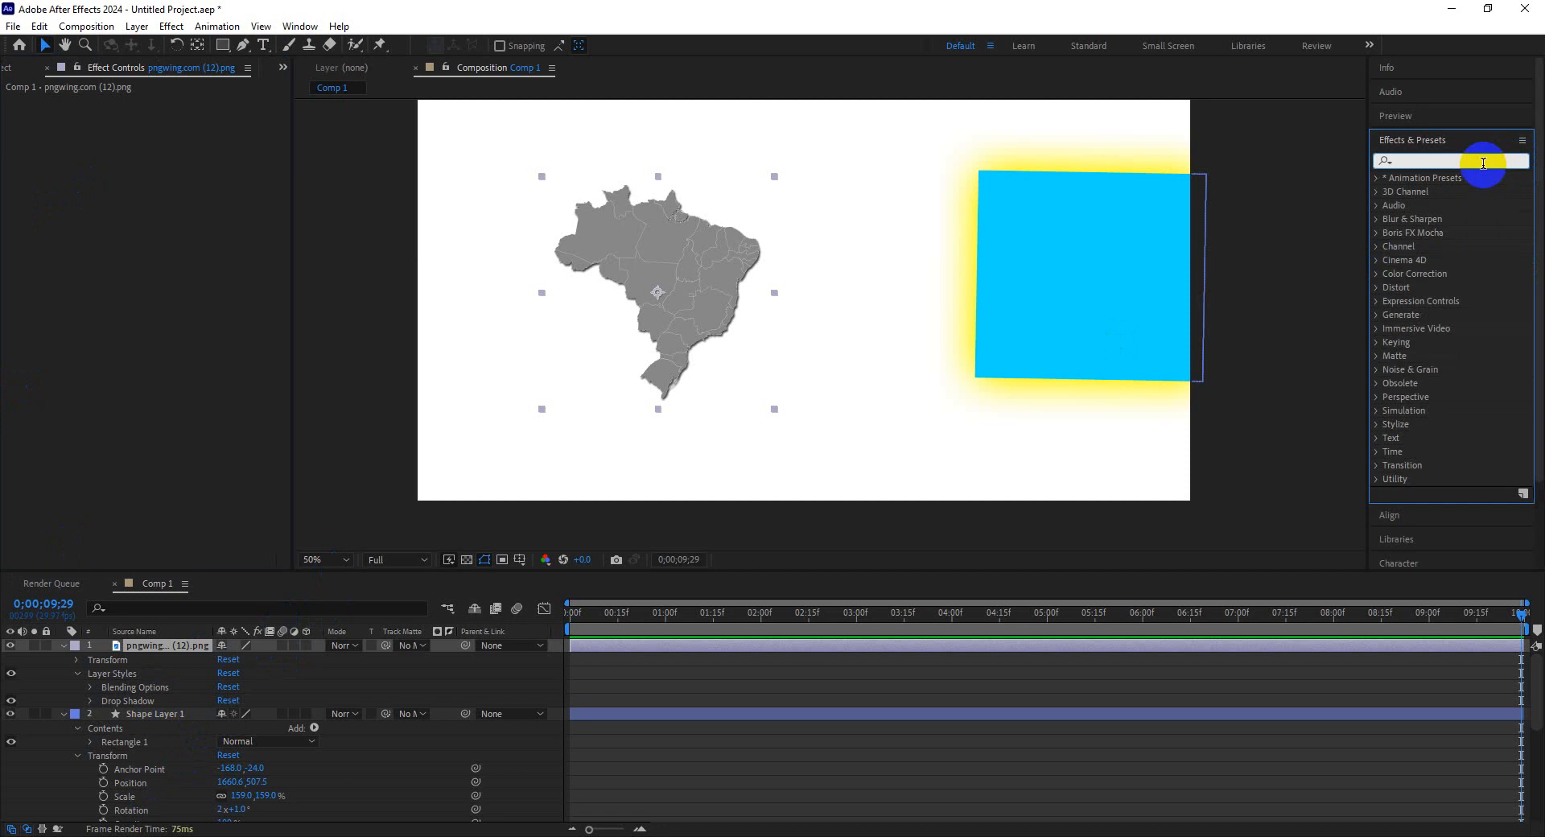
text(drop)
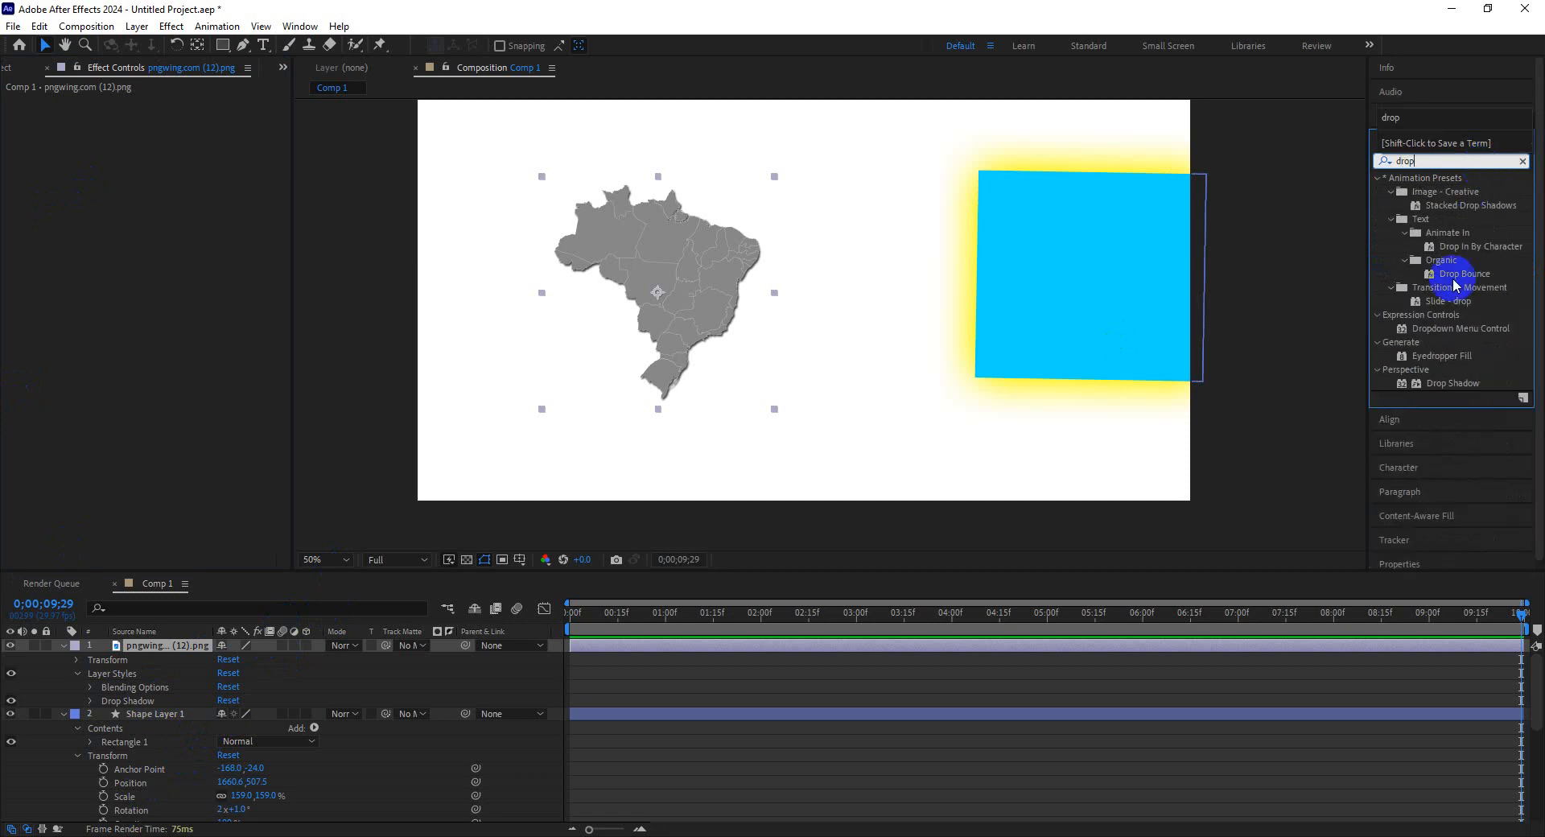
scroll(1494, 298, down, 1)
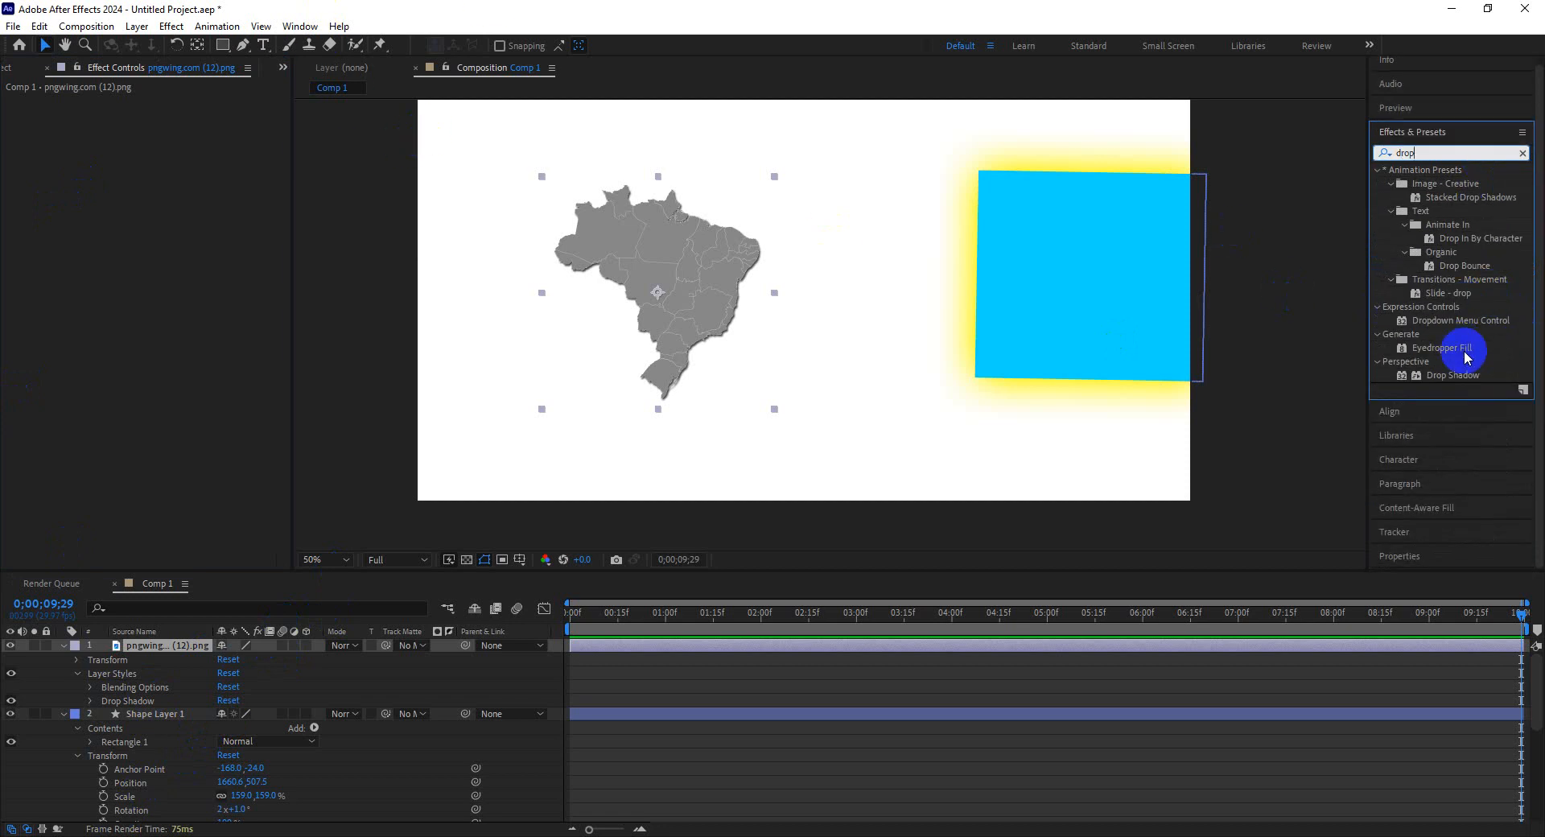
drag(1473, 375, 710, 250)
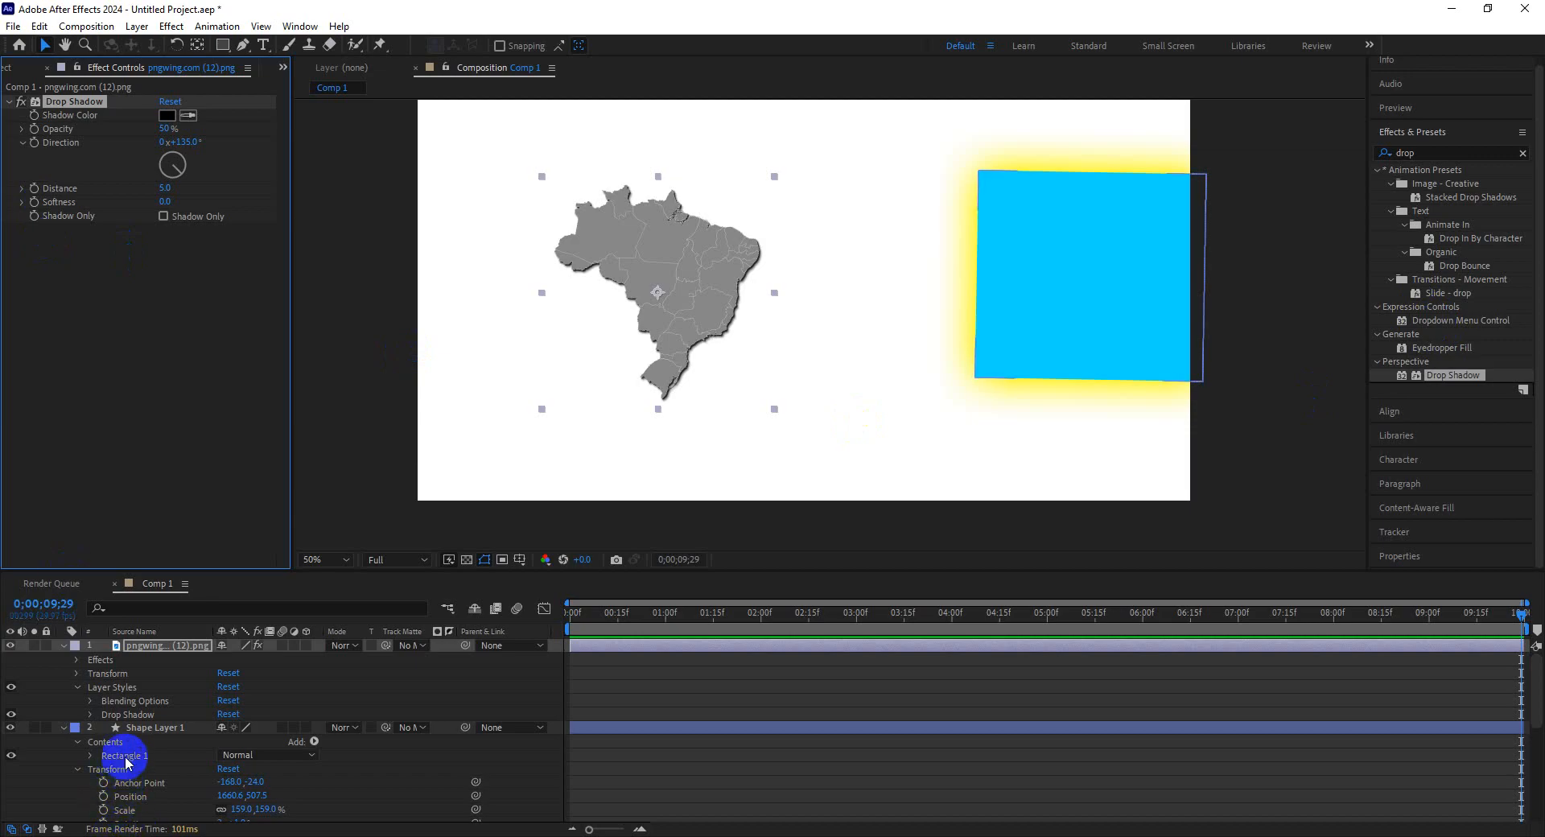
Delete the Drop Shadow layer style from the Brazil map layer.
scroll(168, 796, down, 2)
scroll(167, 795, up, 2)
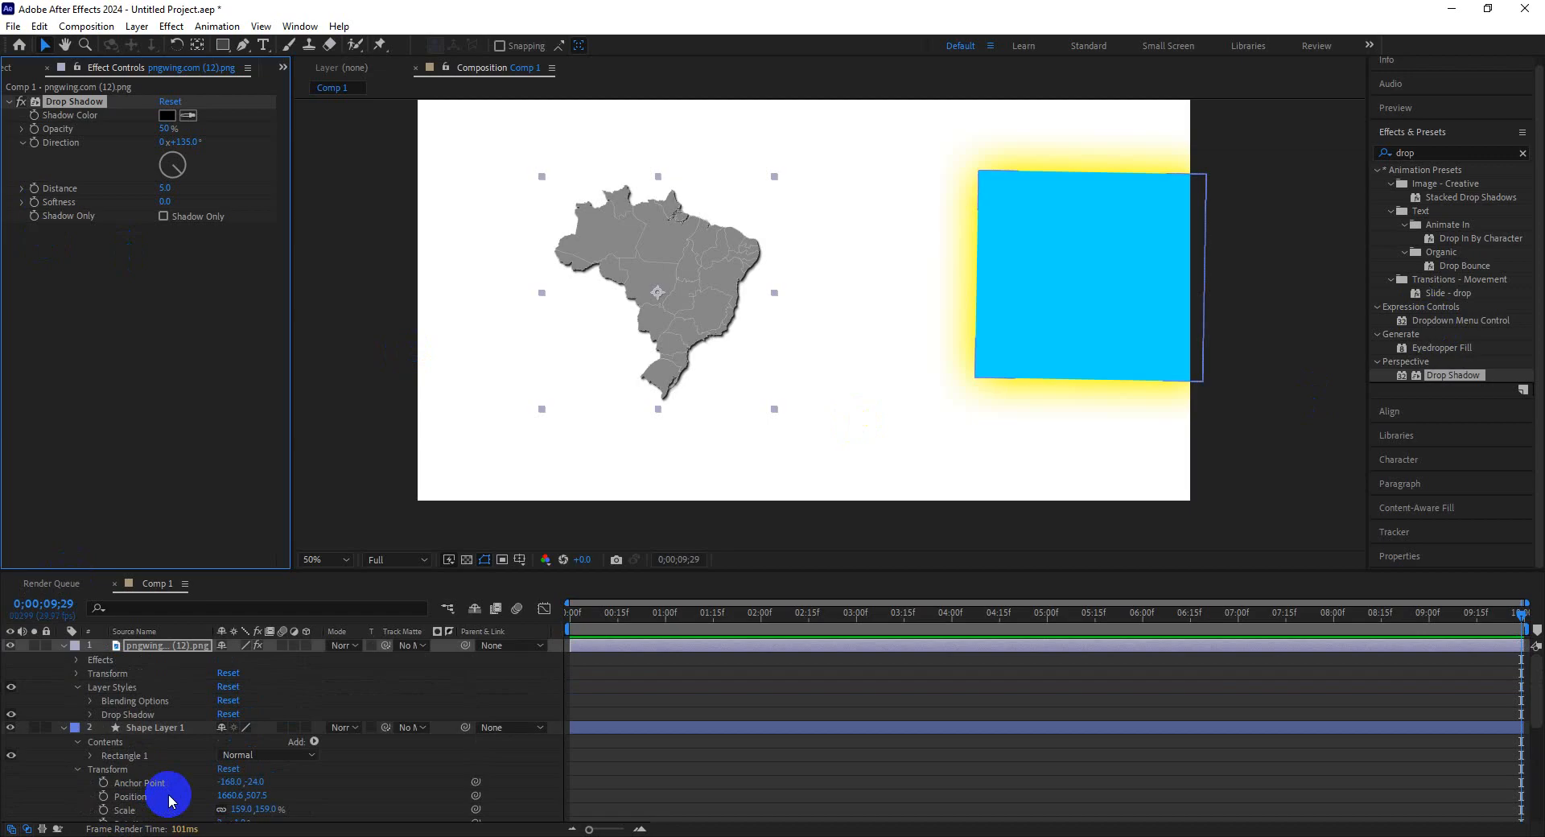
click(63, 646)
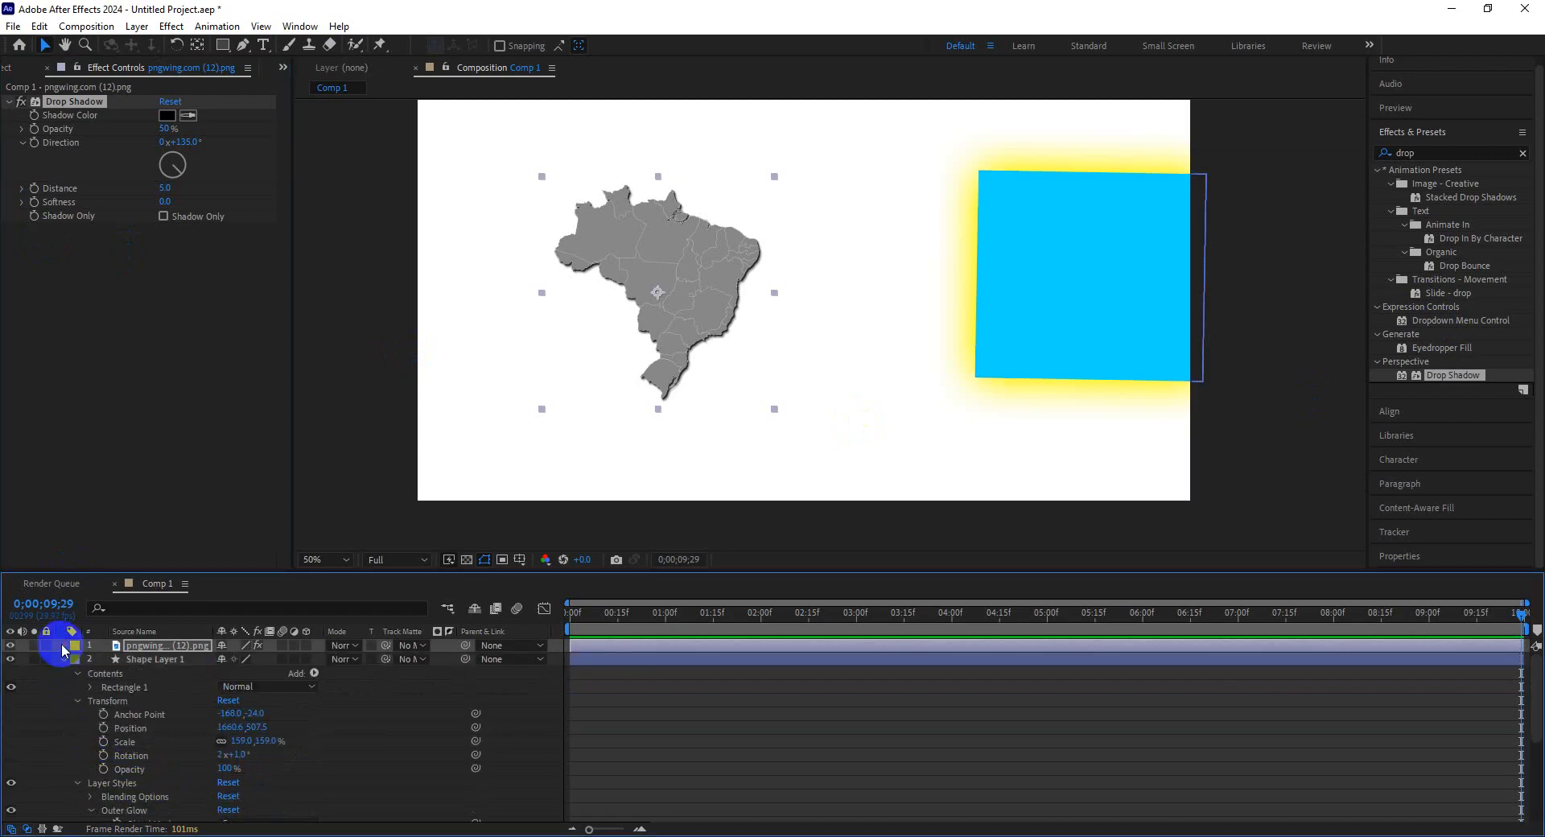
click(84, 732)
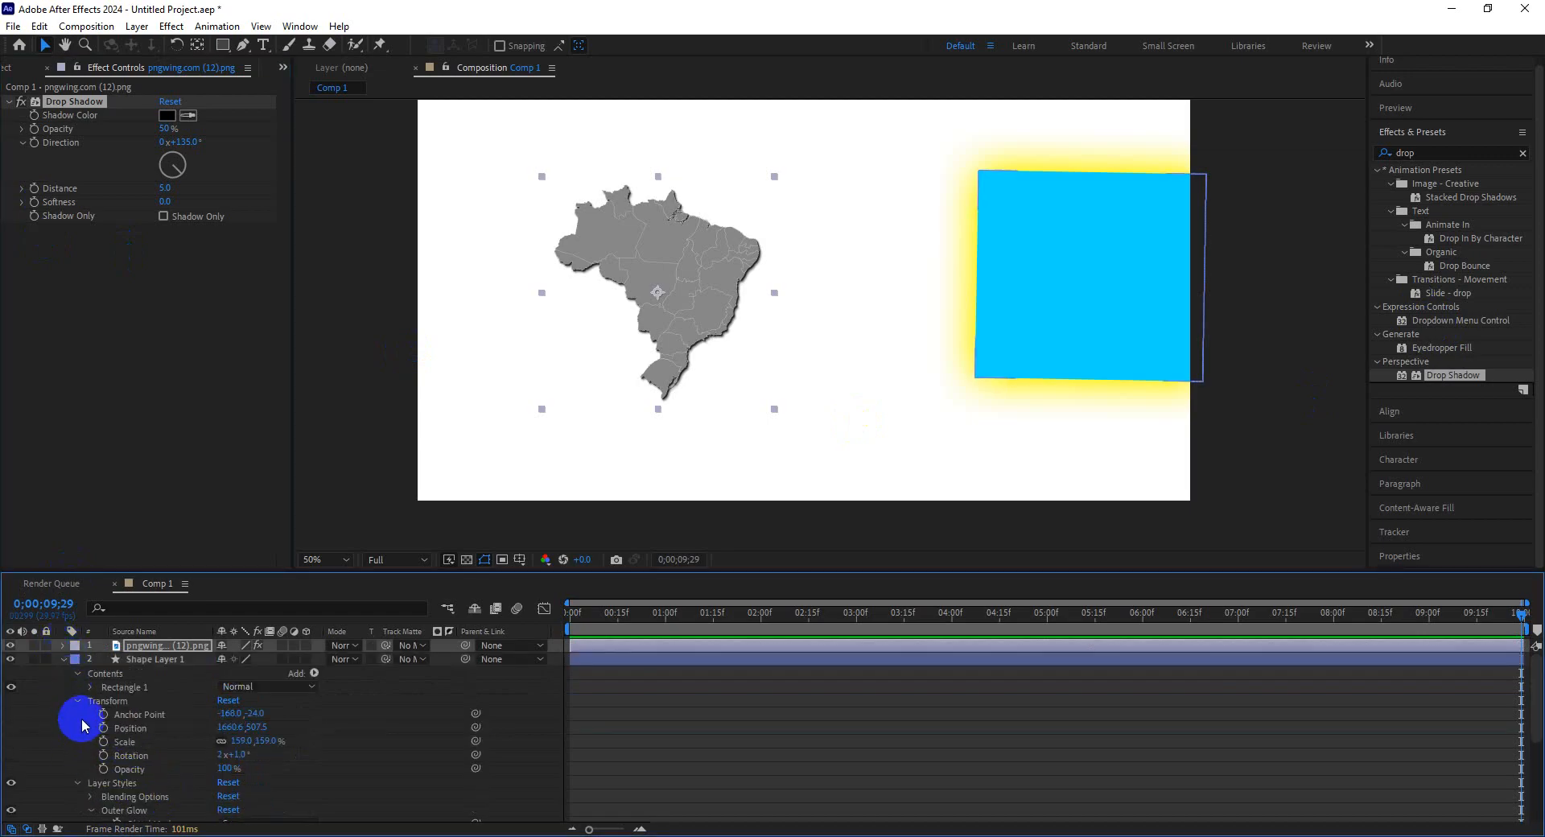
scroll(157, 804, down, 3)
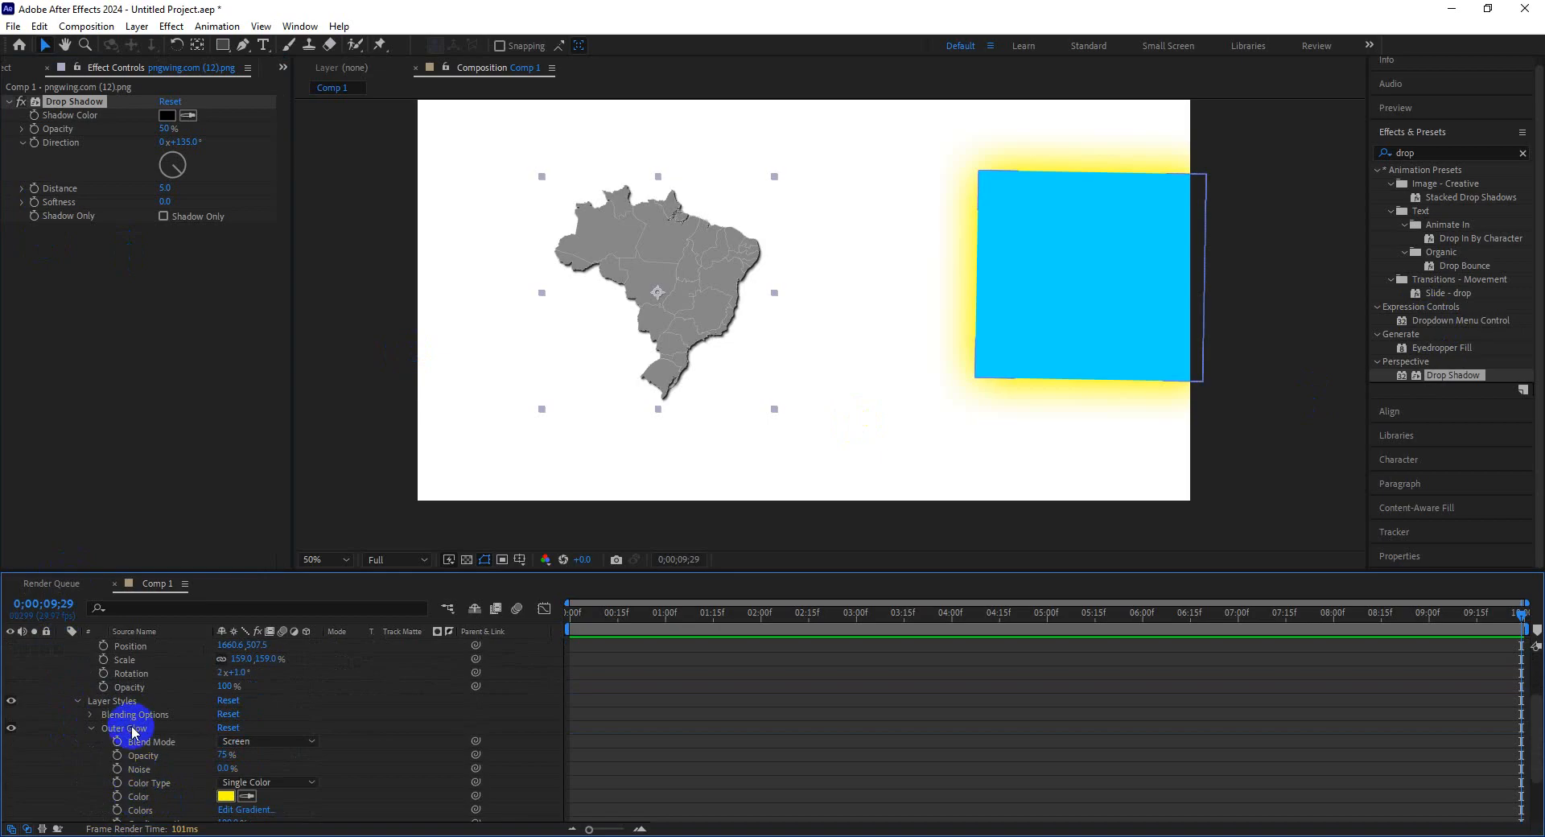
scroll(89, 740, up, 3)
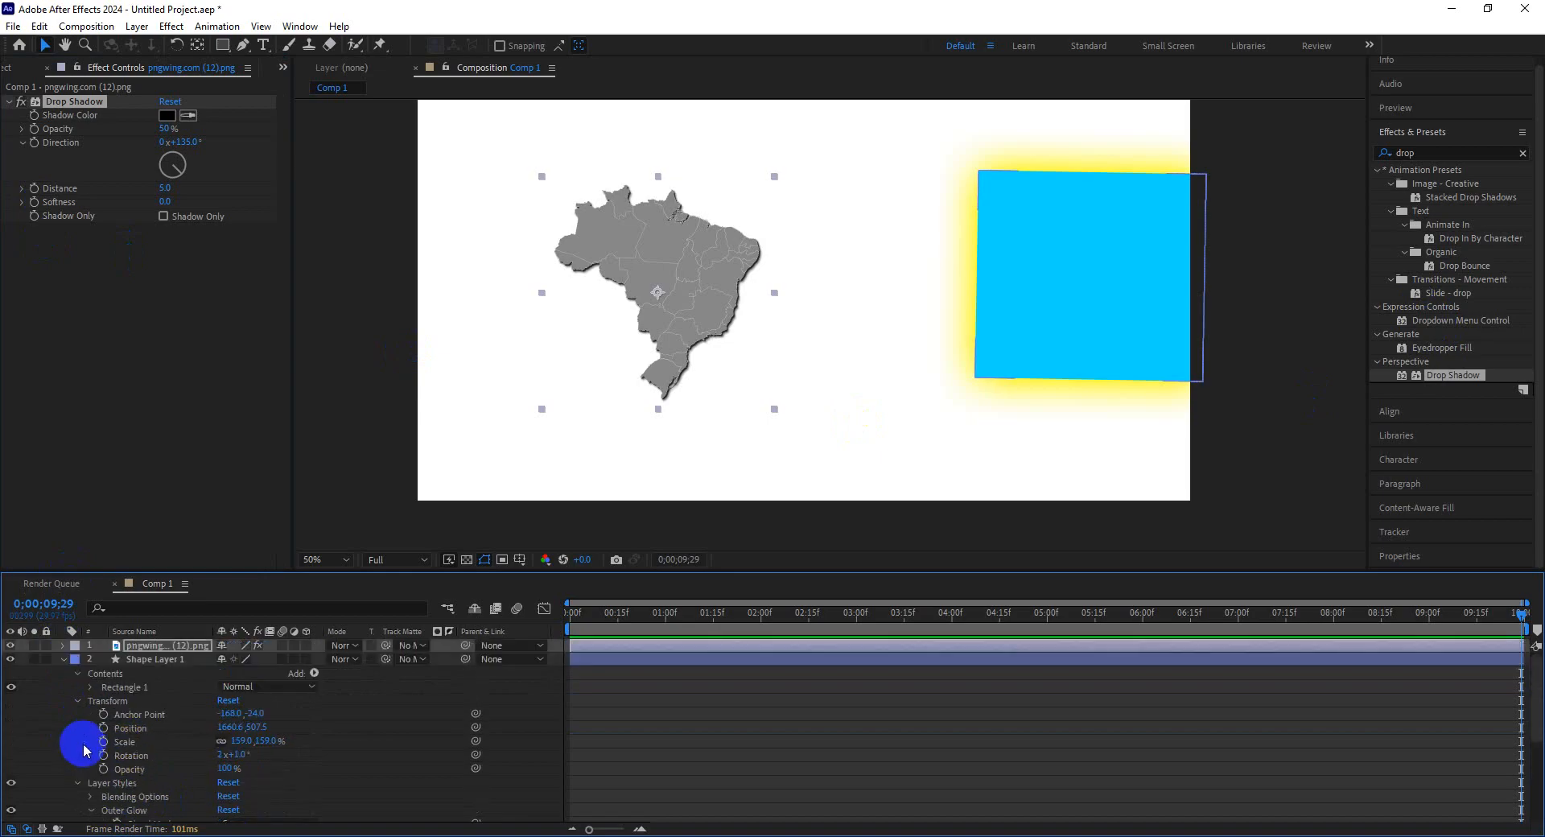
click(63, 646)
click(119, 716)
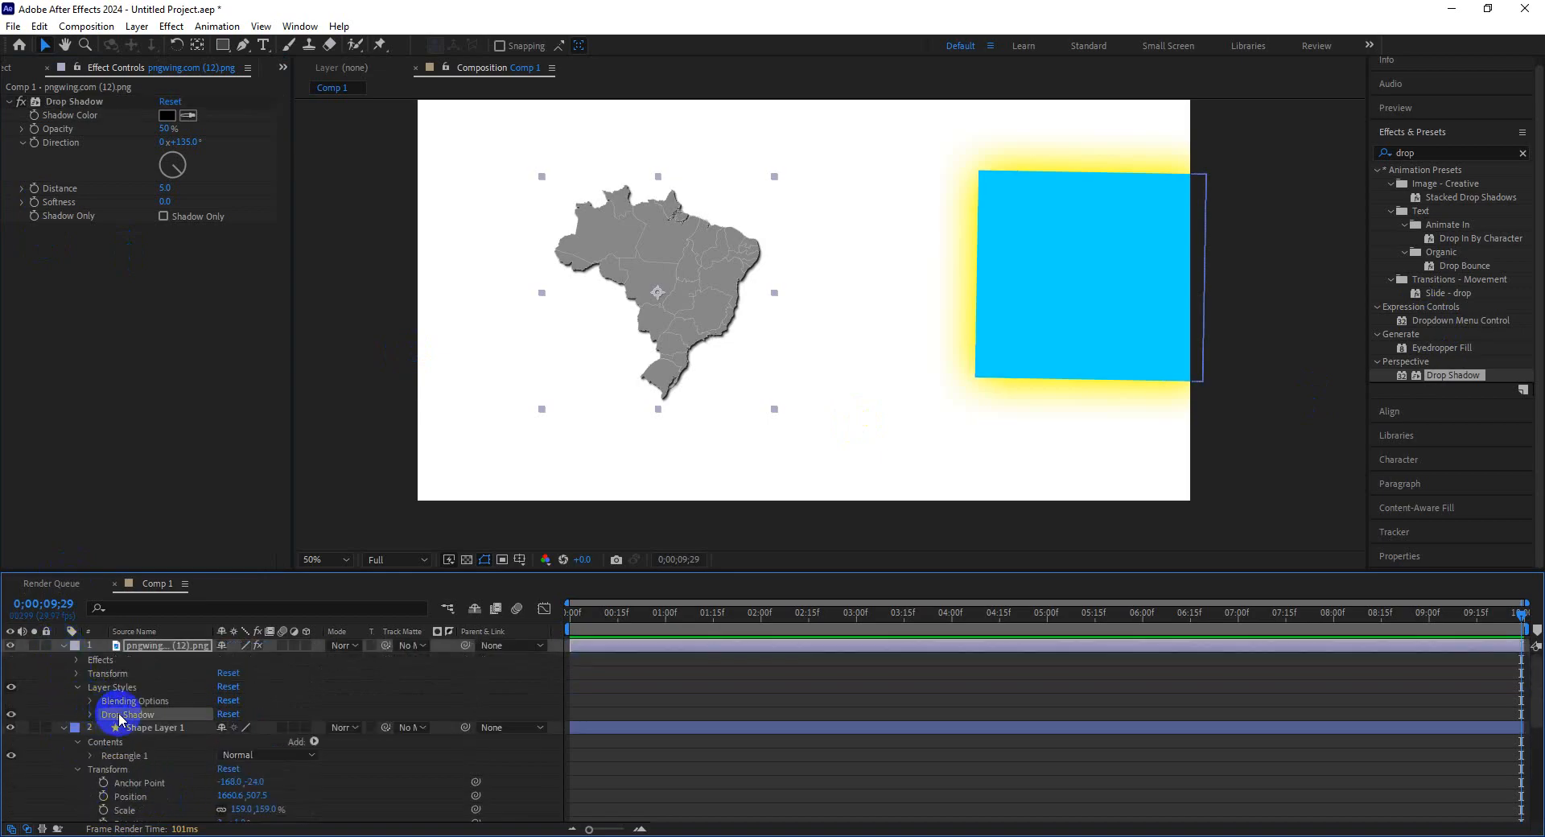
key(Delete)
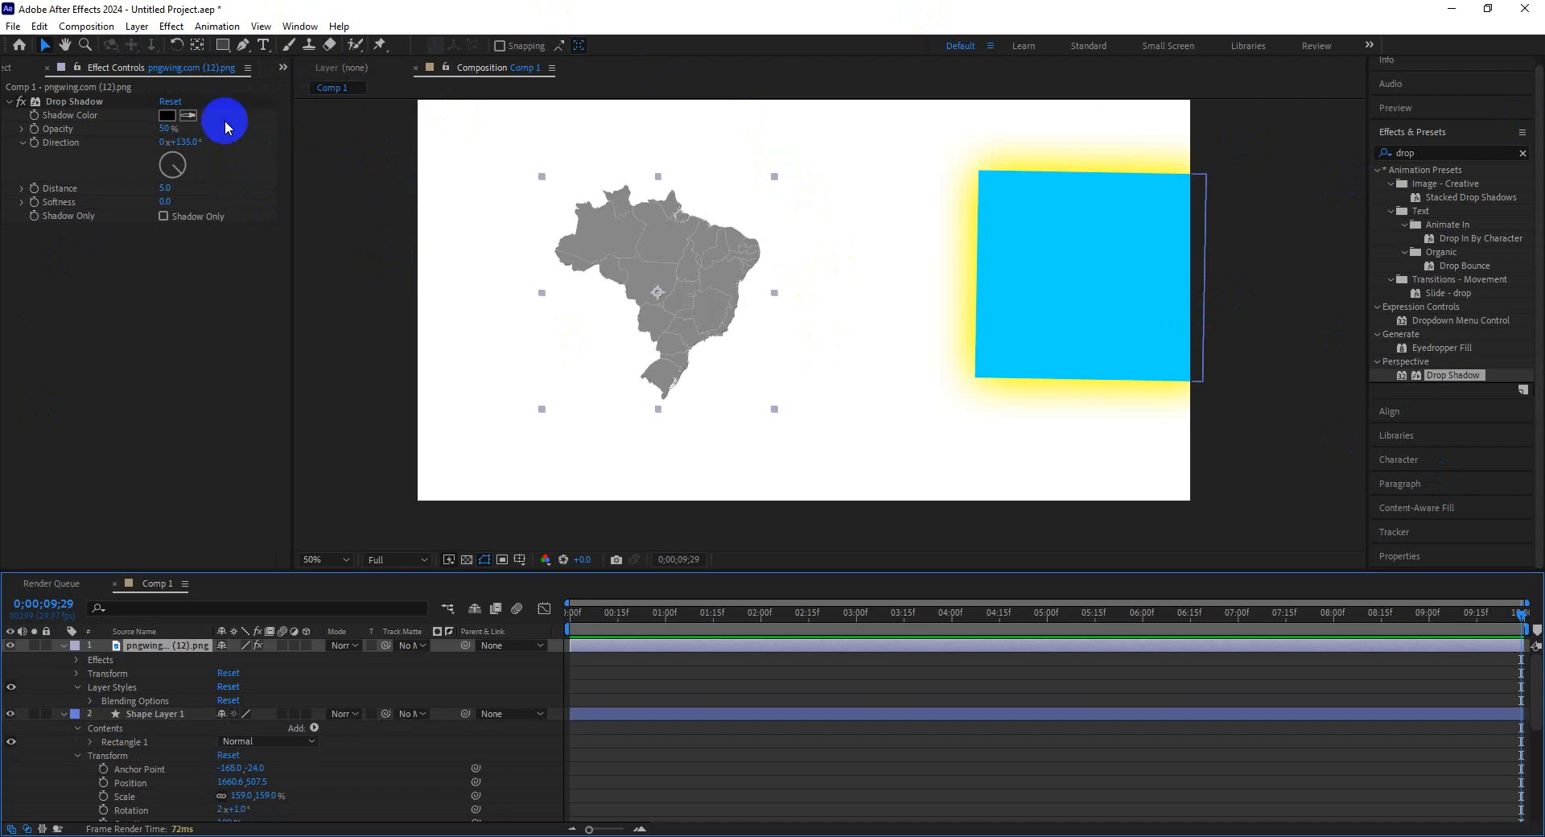
click(171, 26)
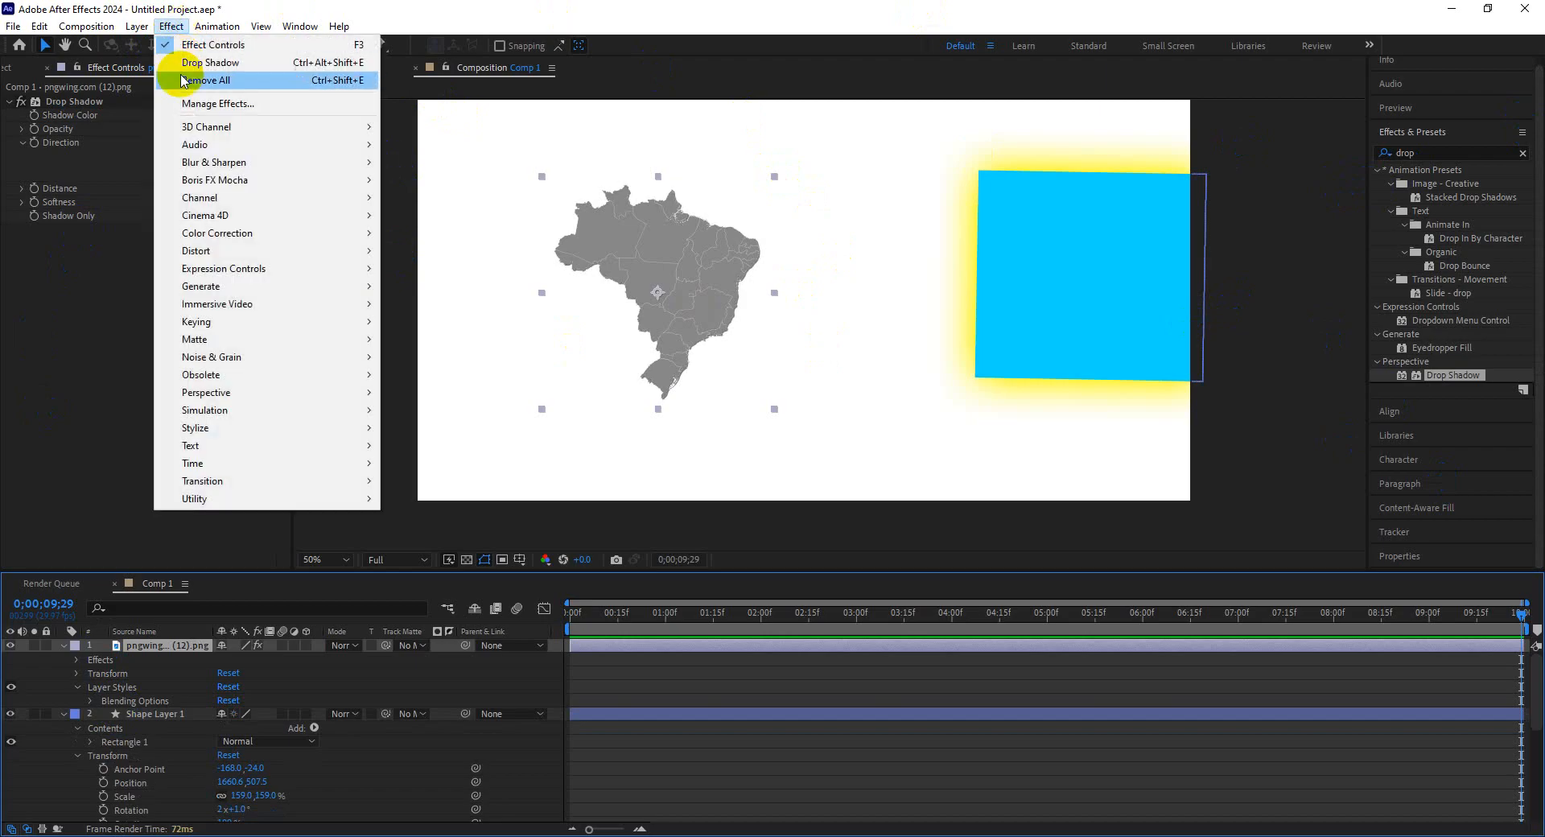
mouse_move(299, 216)
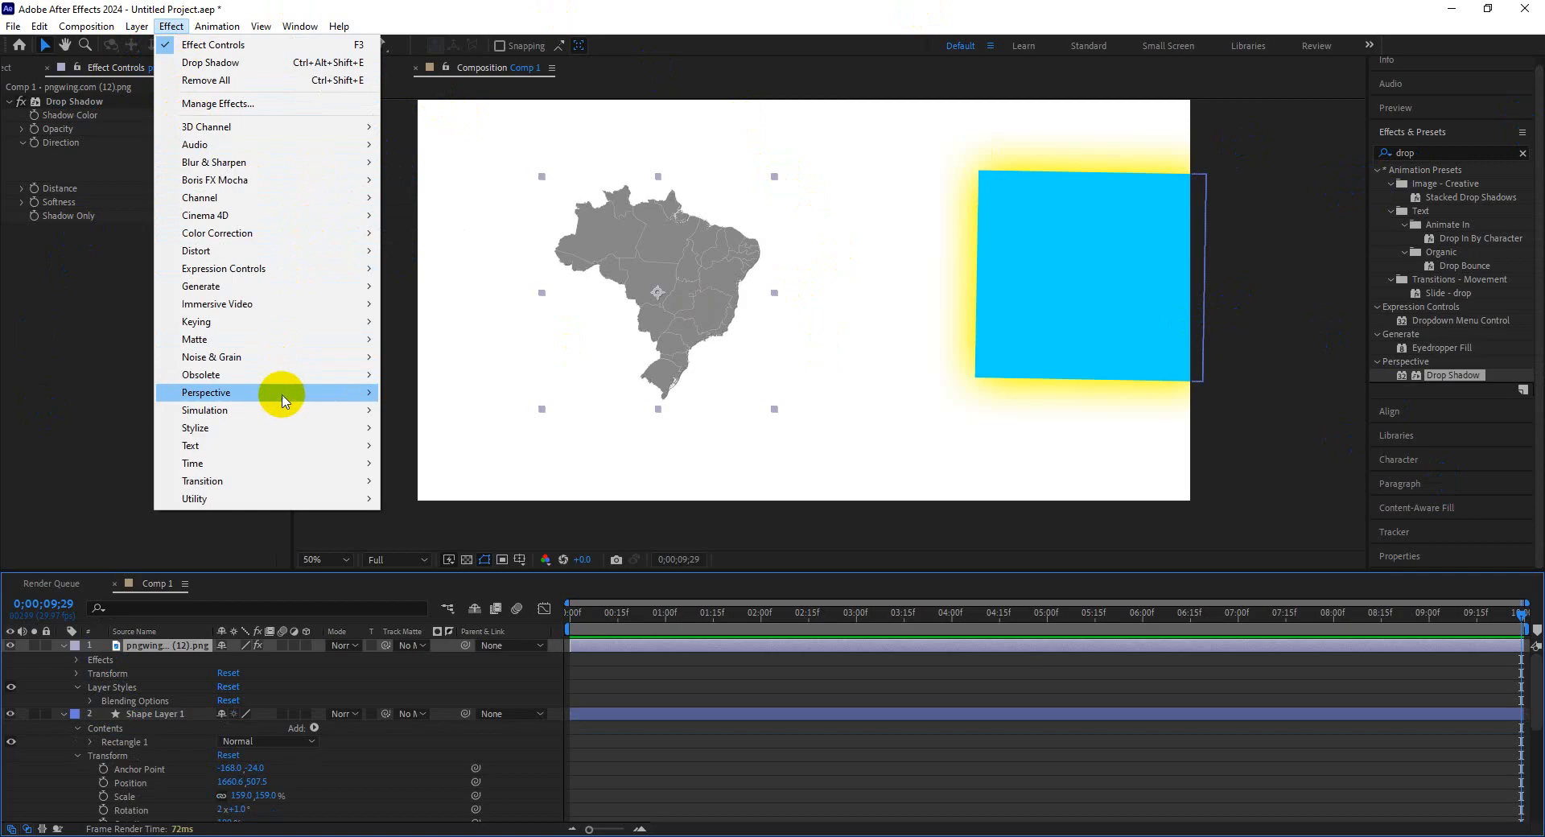
mouse_move(324, 383)
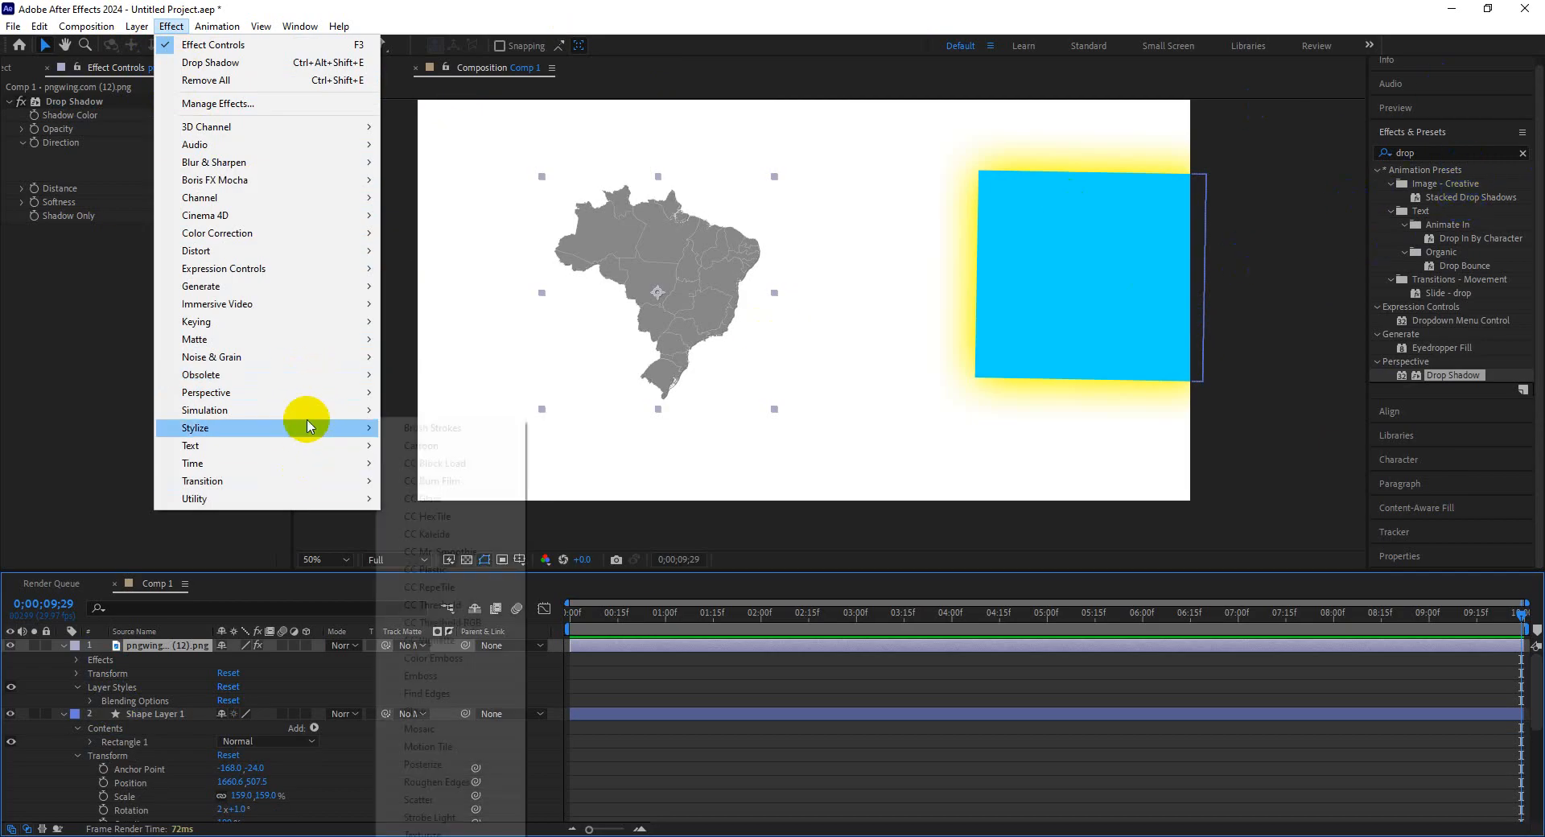
mouse_move(311, 427)
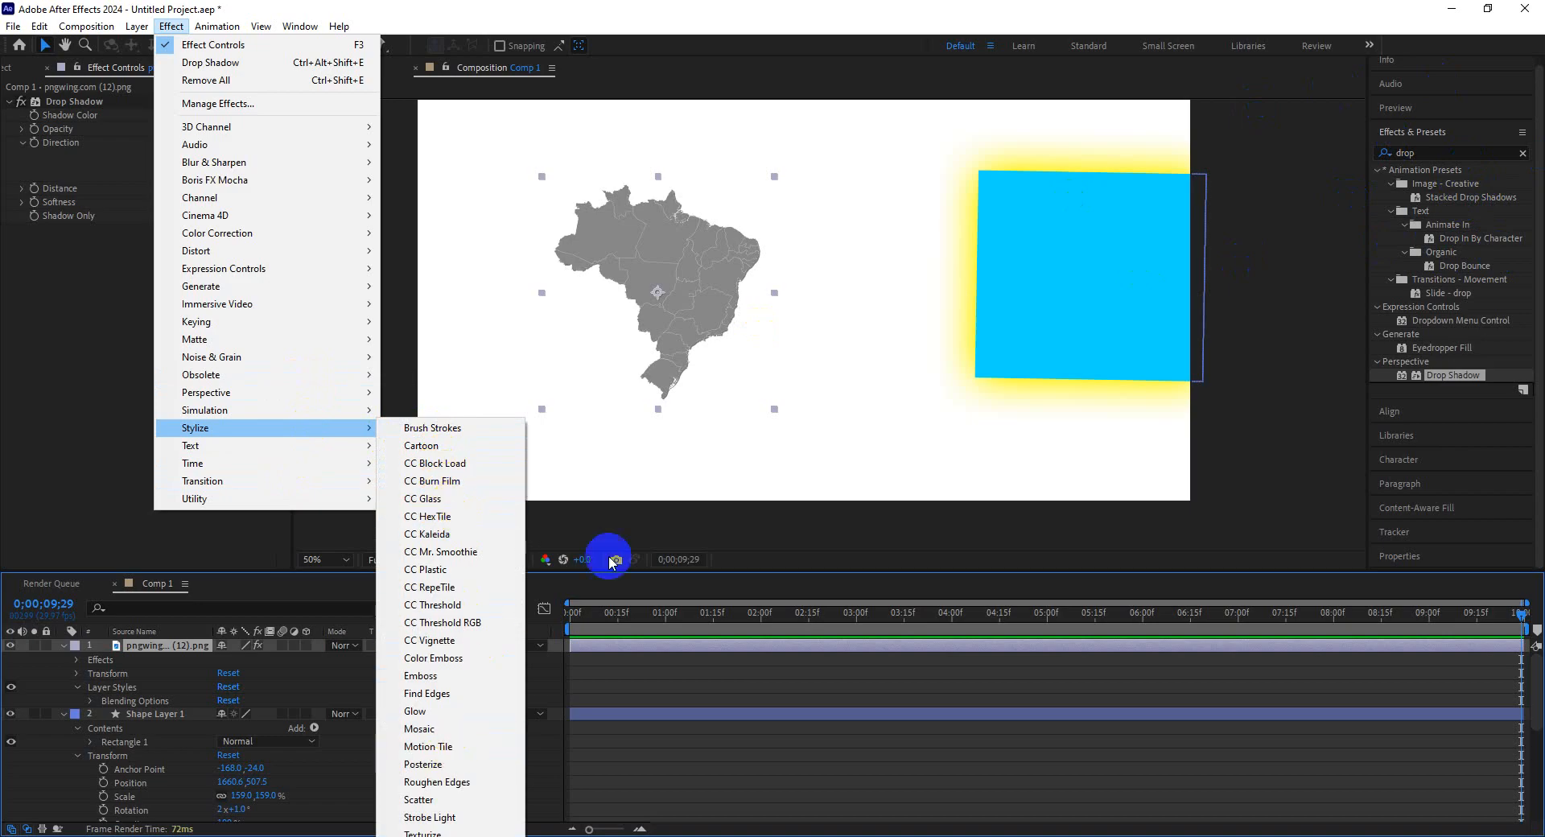
click(604, 432)
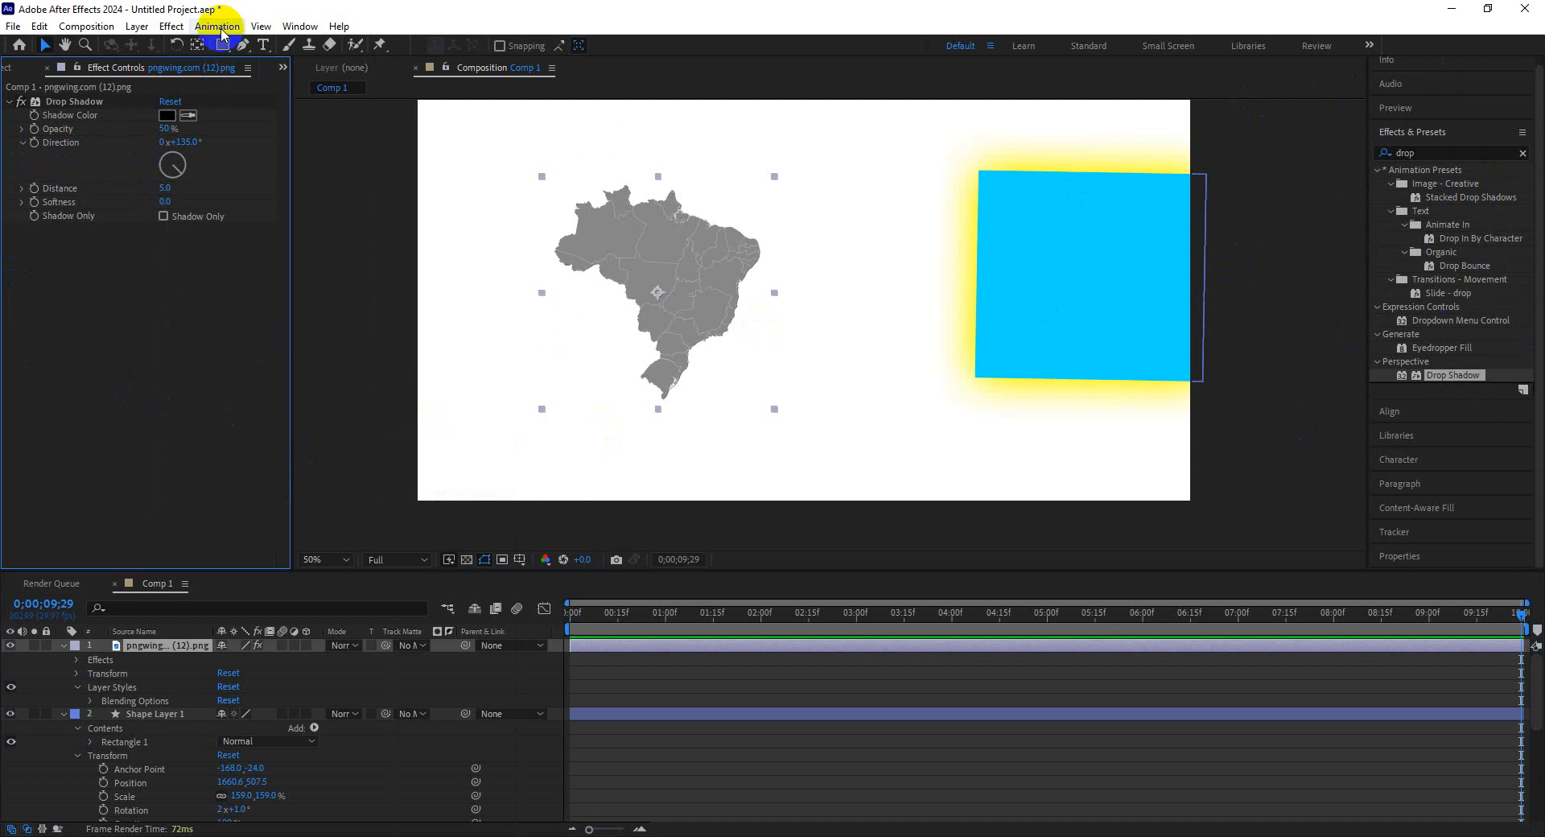
click(375, 836)
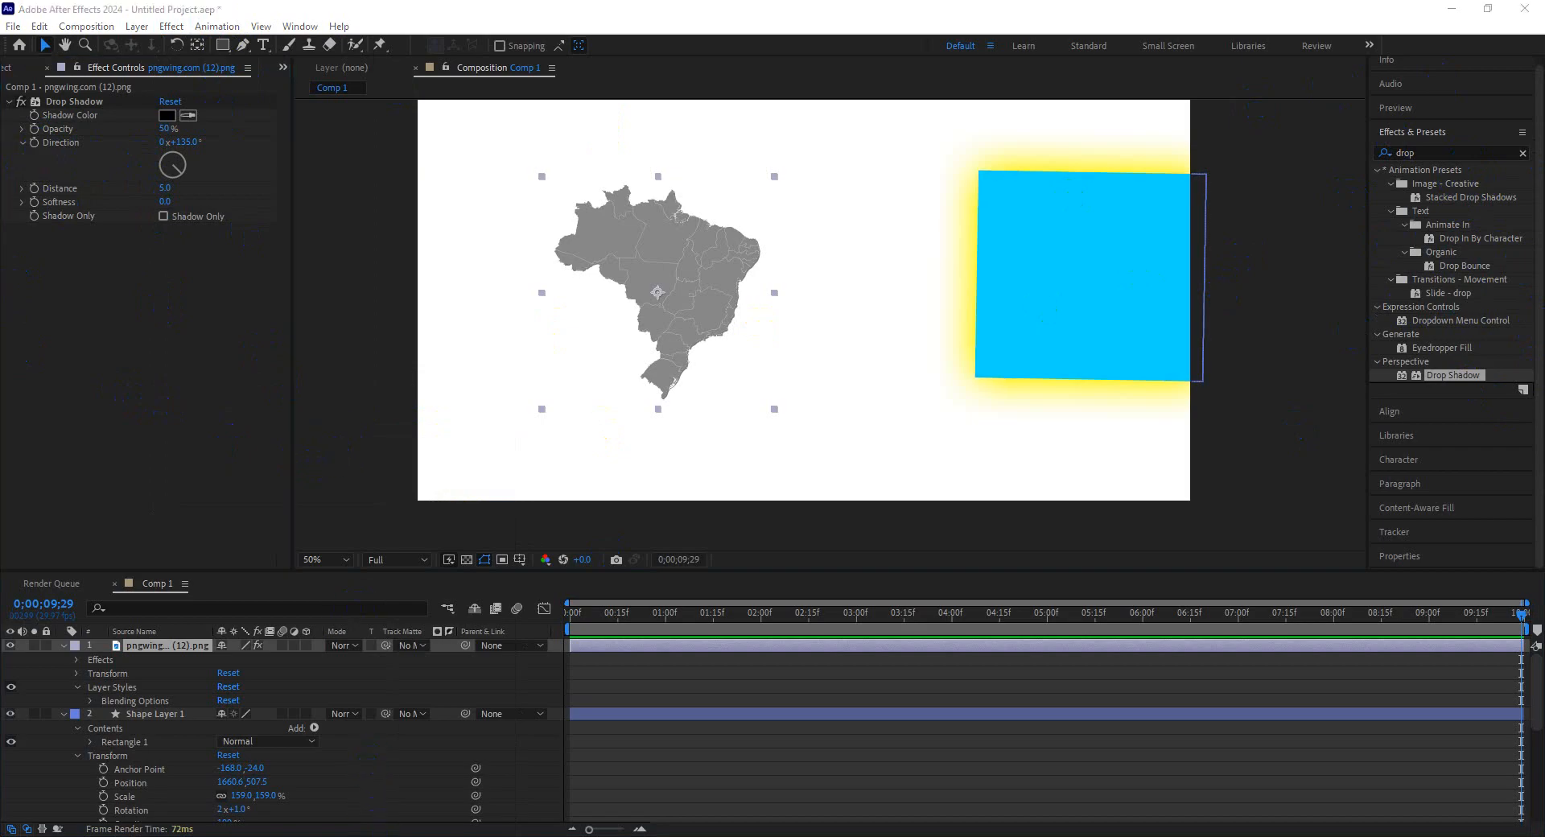
click(349, 807)
click(233, 16)
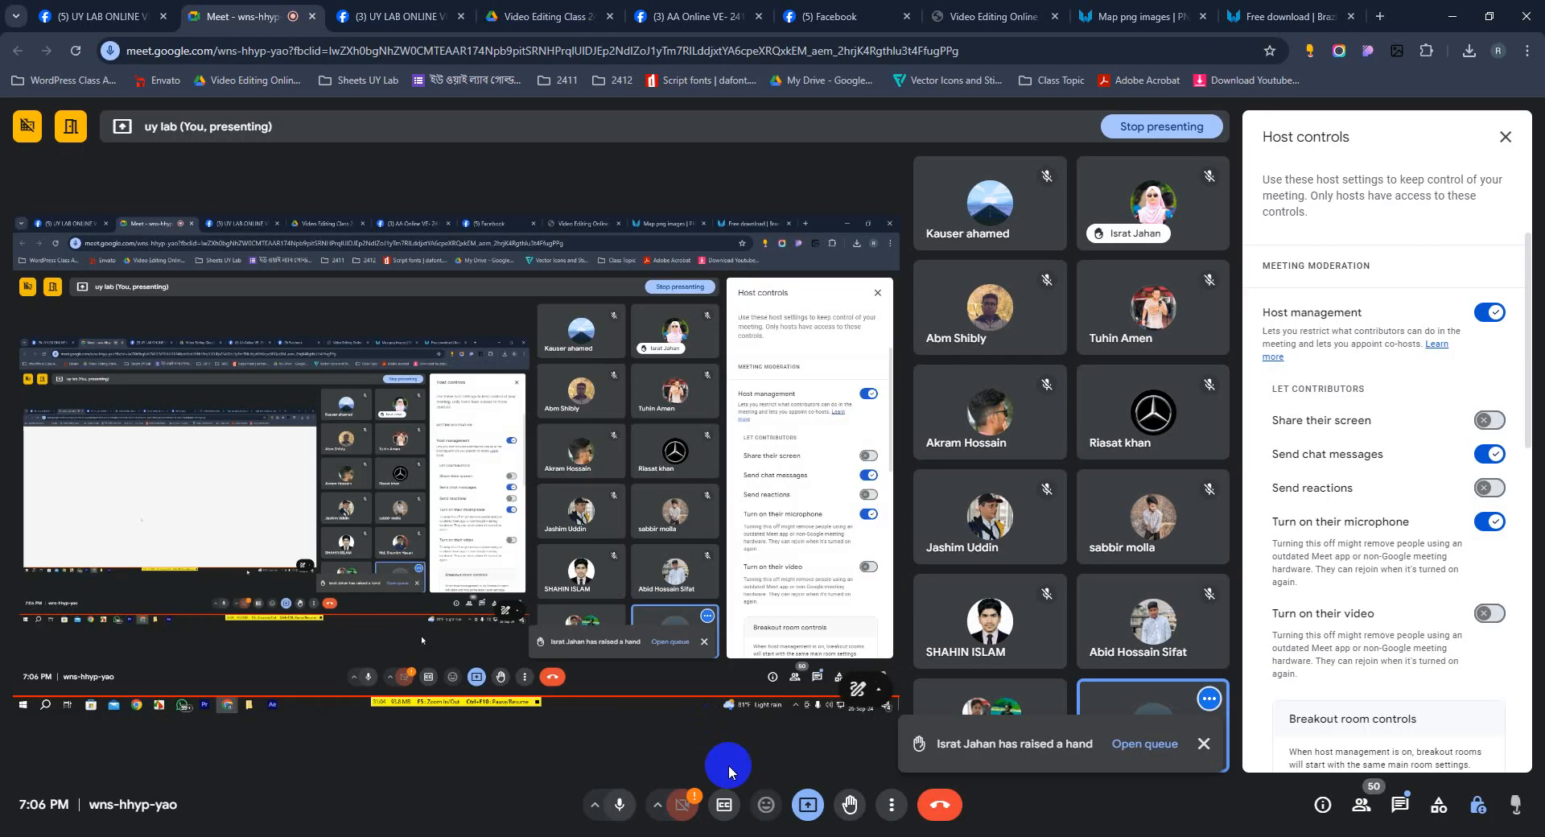
click(613, 805)
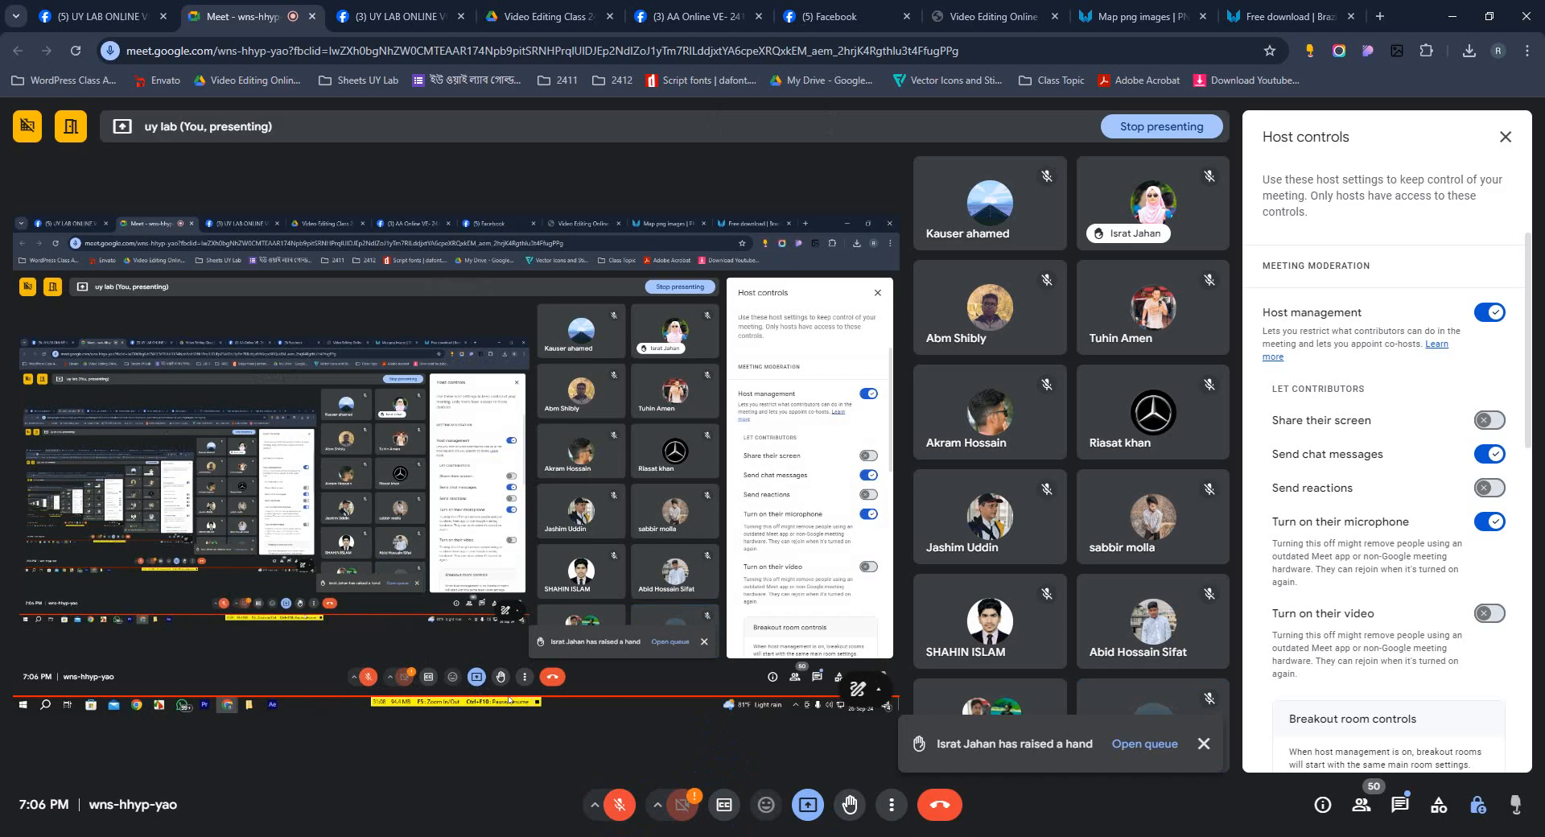
click(619, 804)
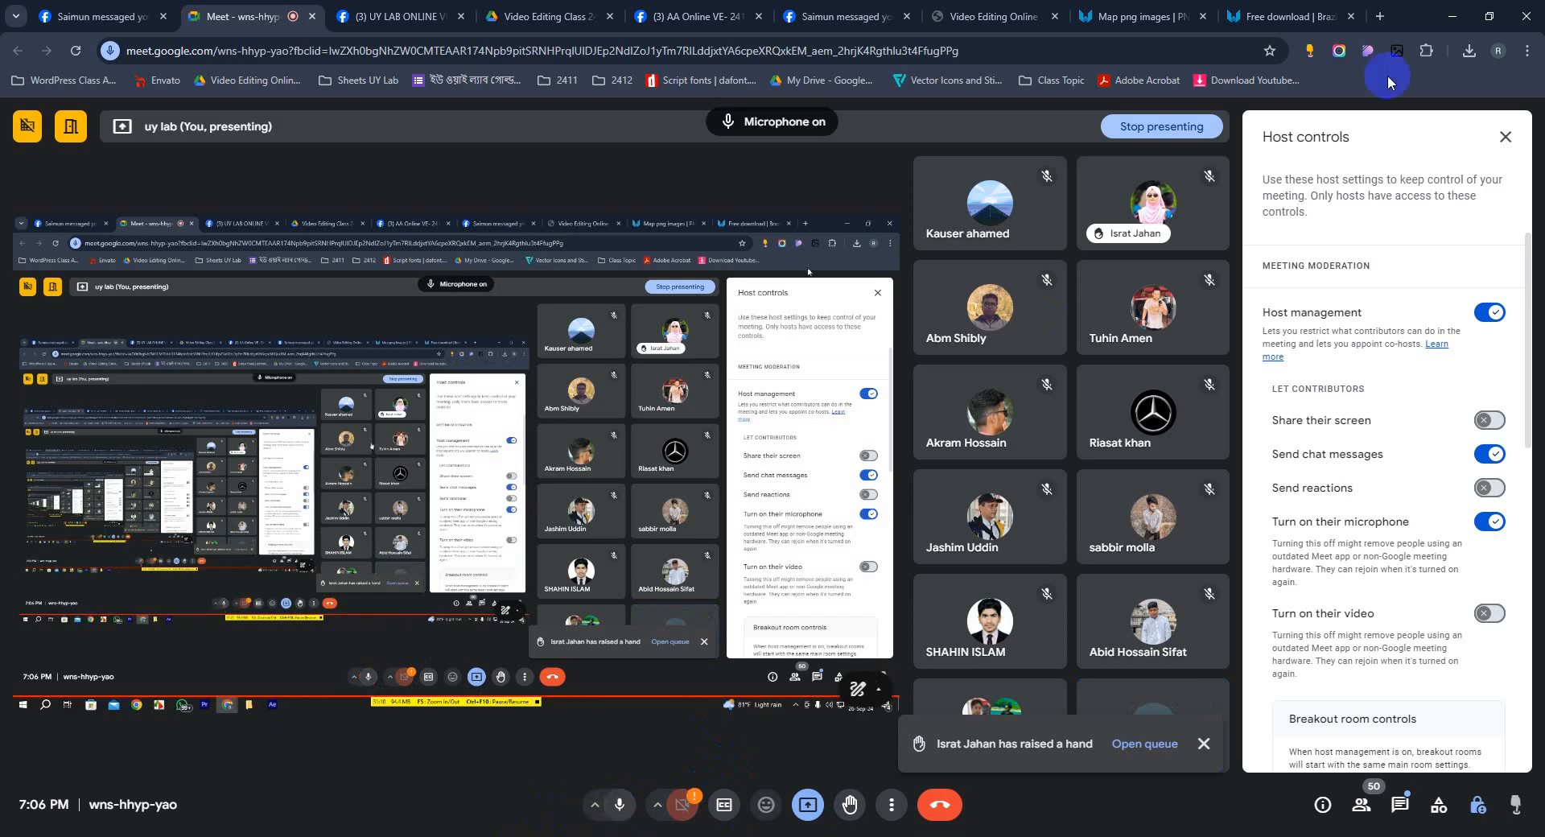
click(1452, 16)
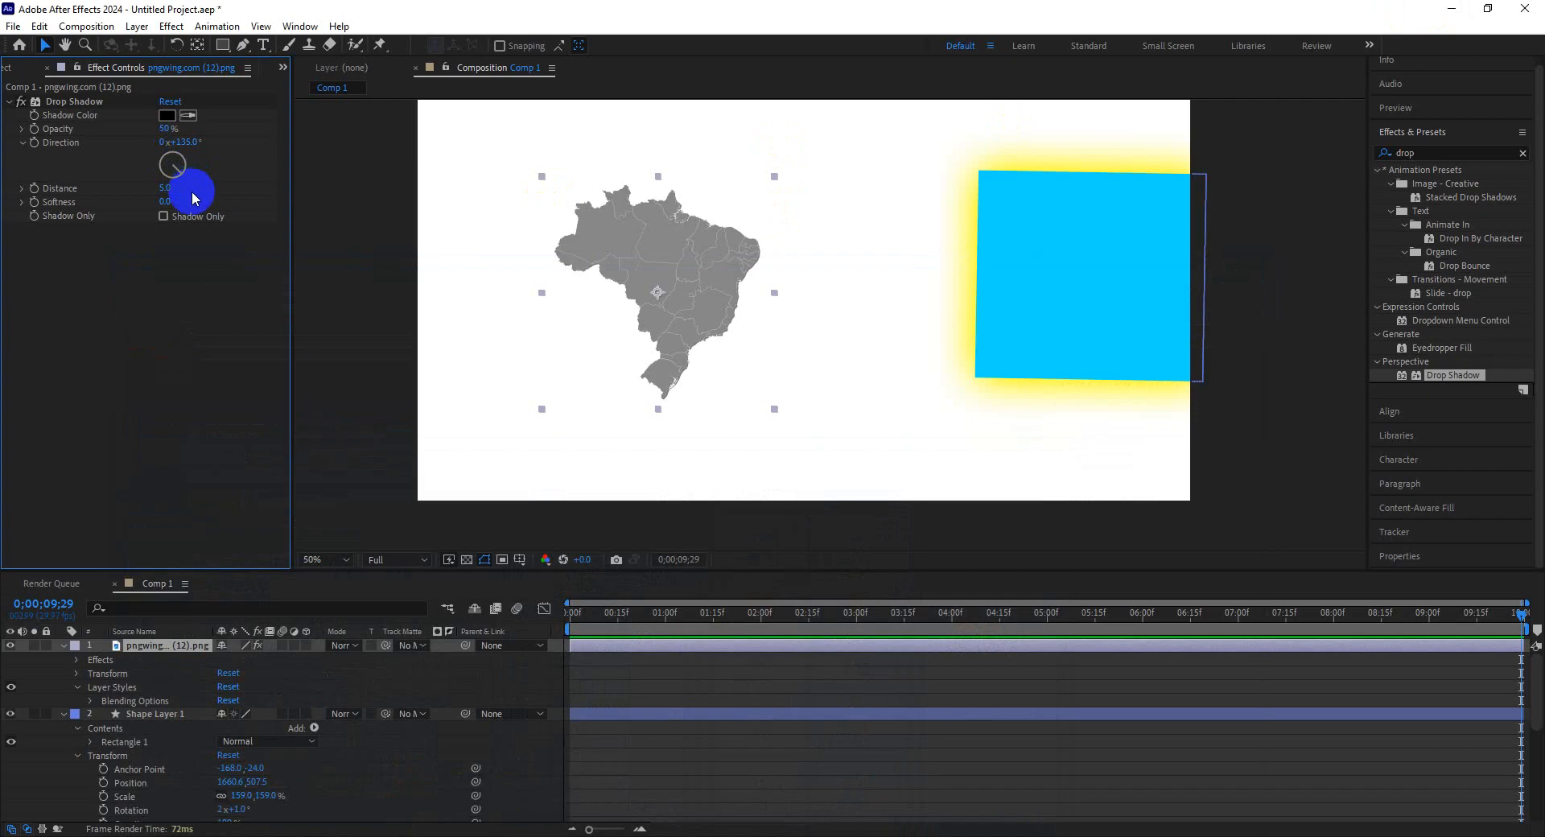
Set the Drop Shadow effect's distance on the Brazil map to 13.9, keeping the shadow colour black.
click(165, 202)
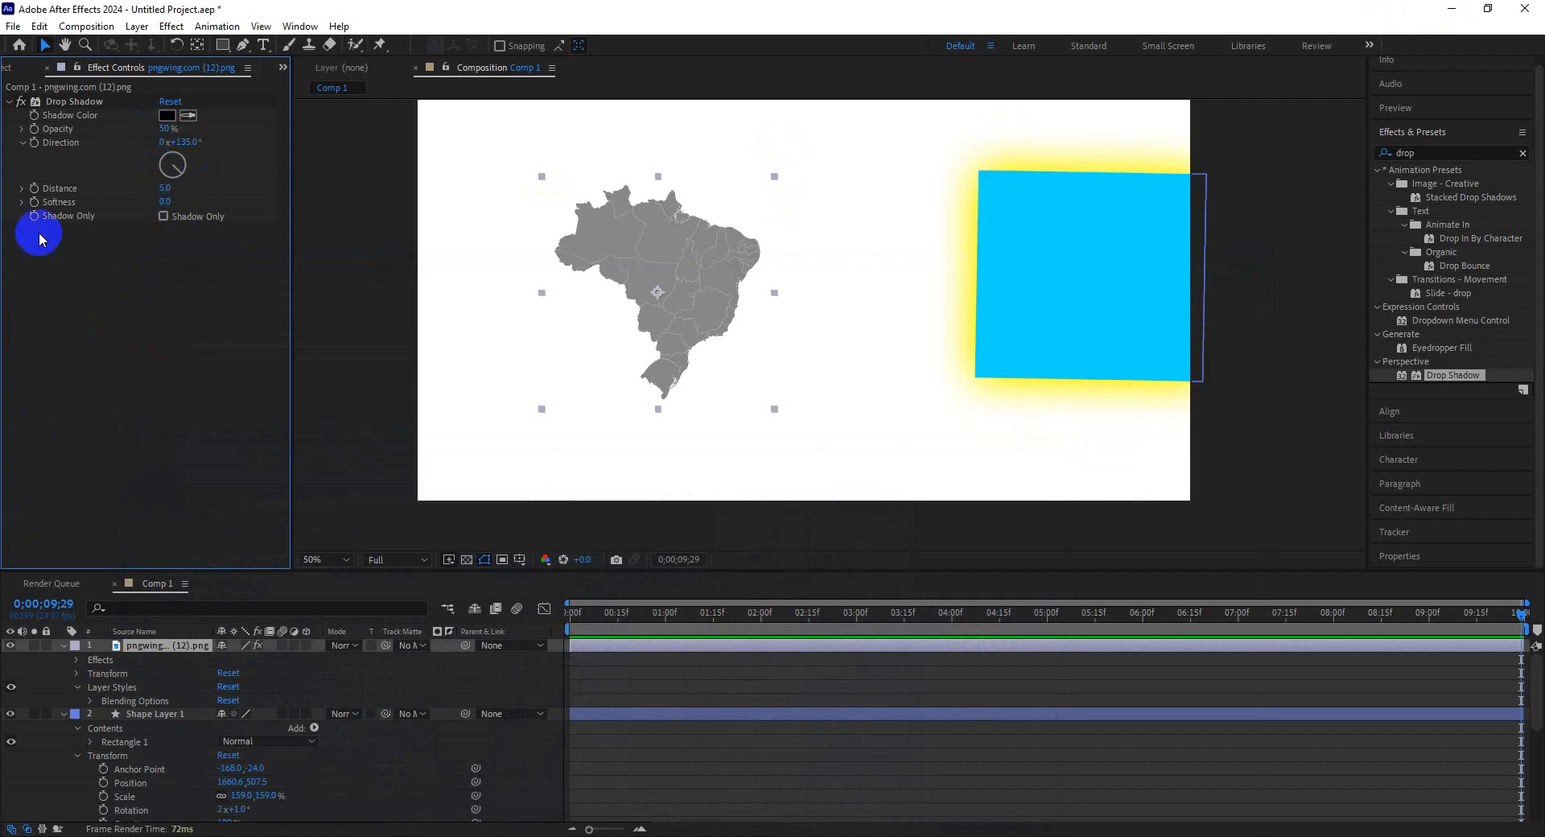
click(23, 187)
drag(54, 211, 125, 225)
click(166, 115)
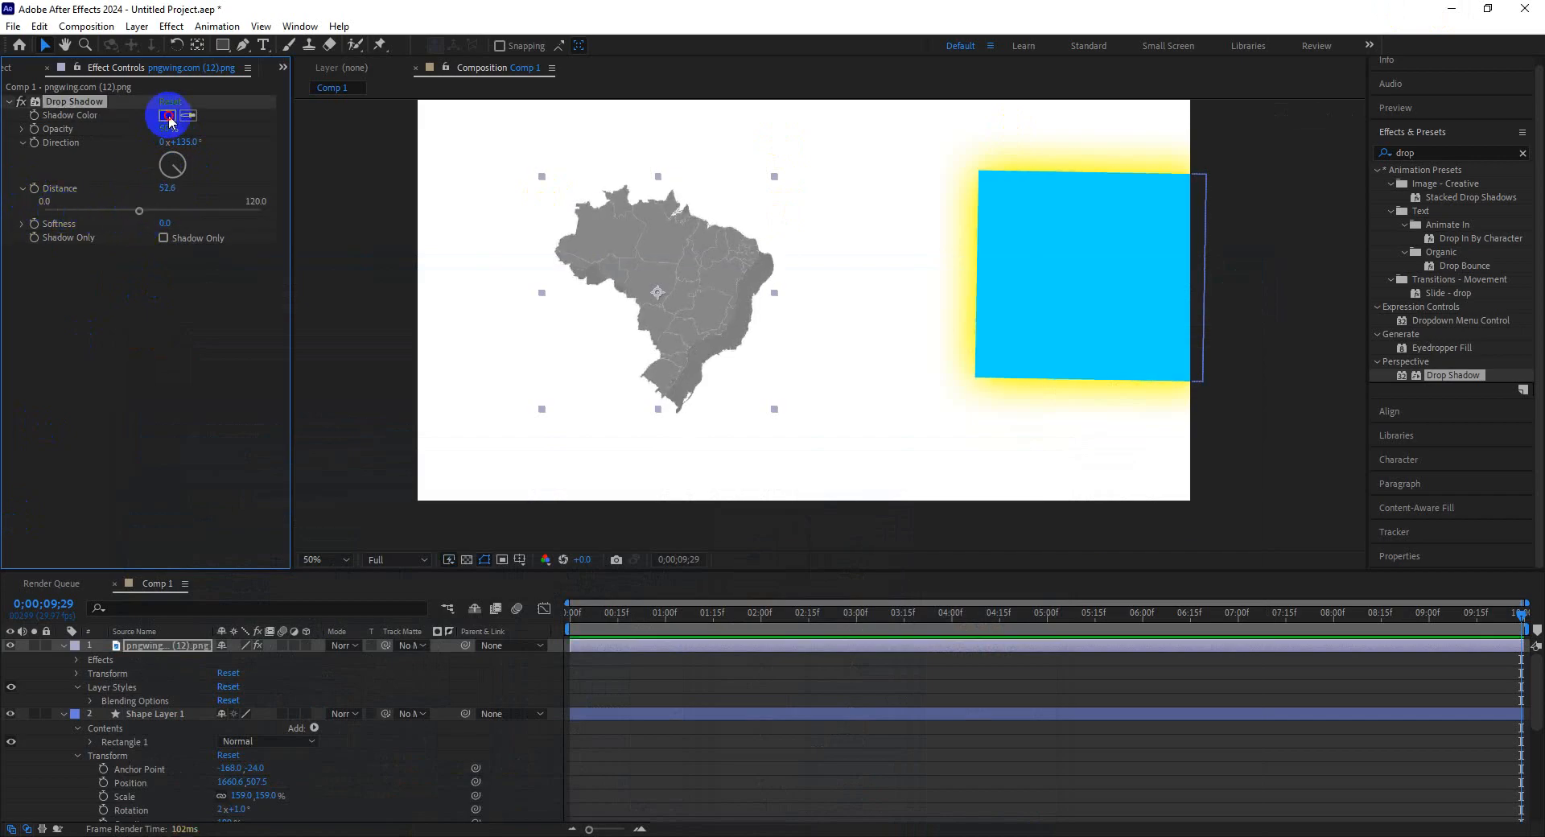
mouse_move(215, 202)
mouse_down()
mouse_move(145, 231)
mouse_move(35, 413)
mouse_up()
click(398, 170)
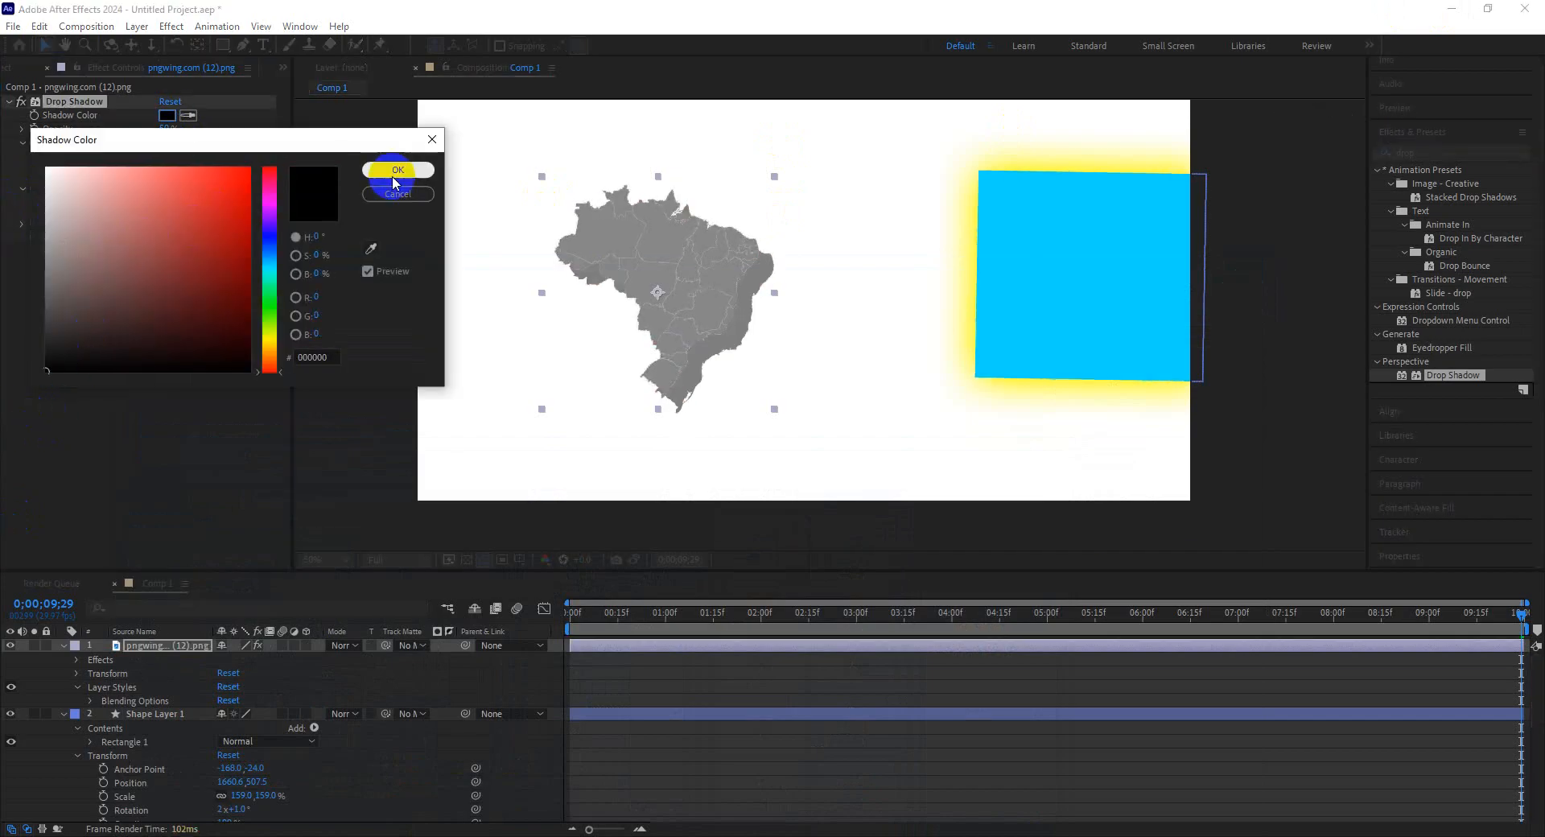
drag(133, 211, 70, 219)
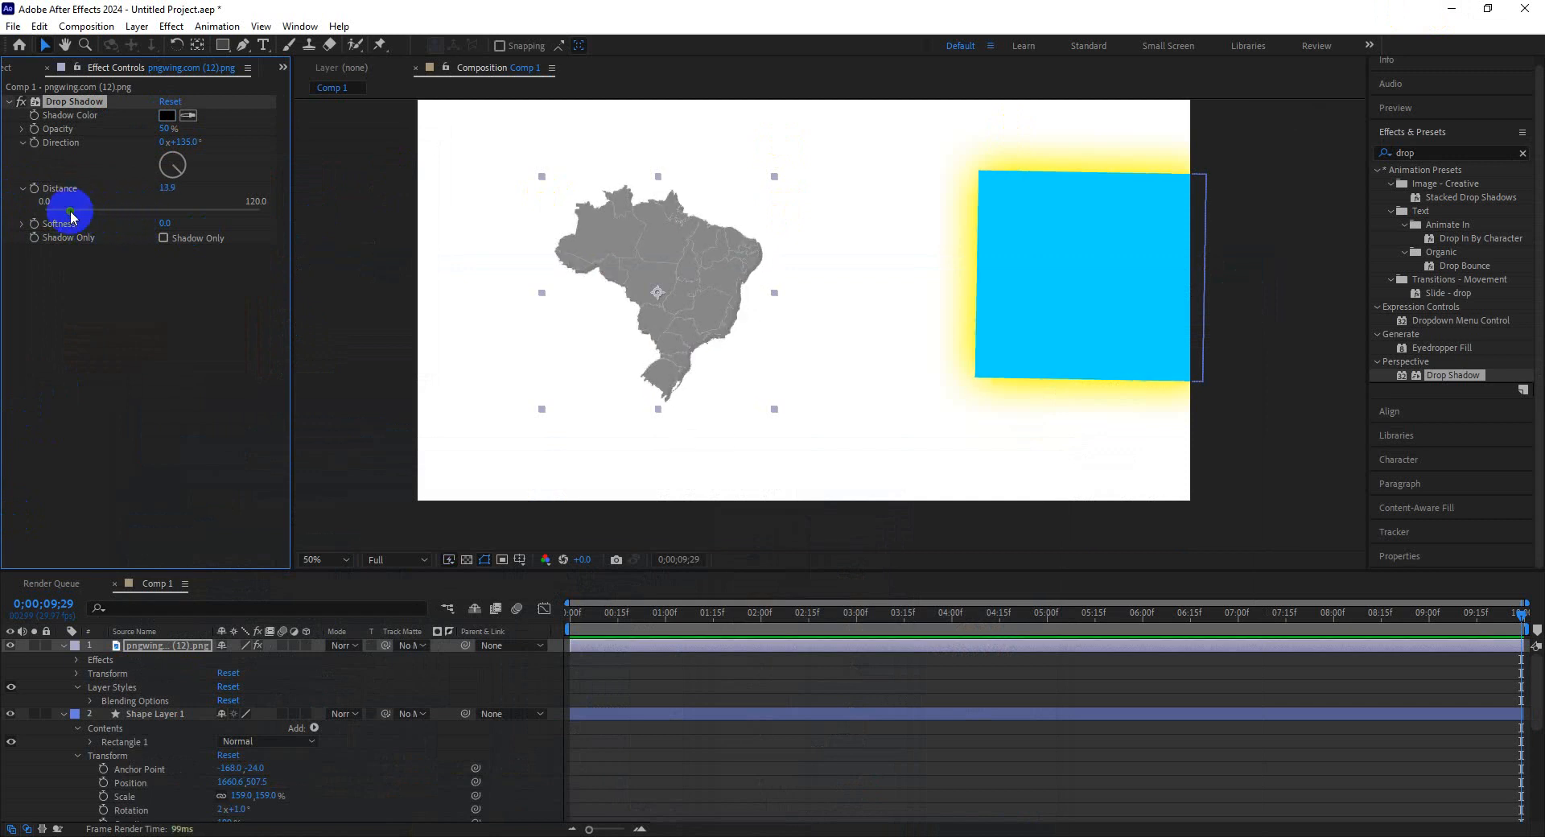
Set the Drop Shadow softness to 49 and its direction to about 133°.
click(65, 202)
mouse_move(166, 223)
mouse_down()
mouse_move(138, 227)
mouse_move(190, 227)
mouse_up()
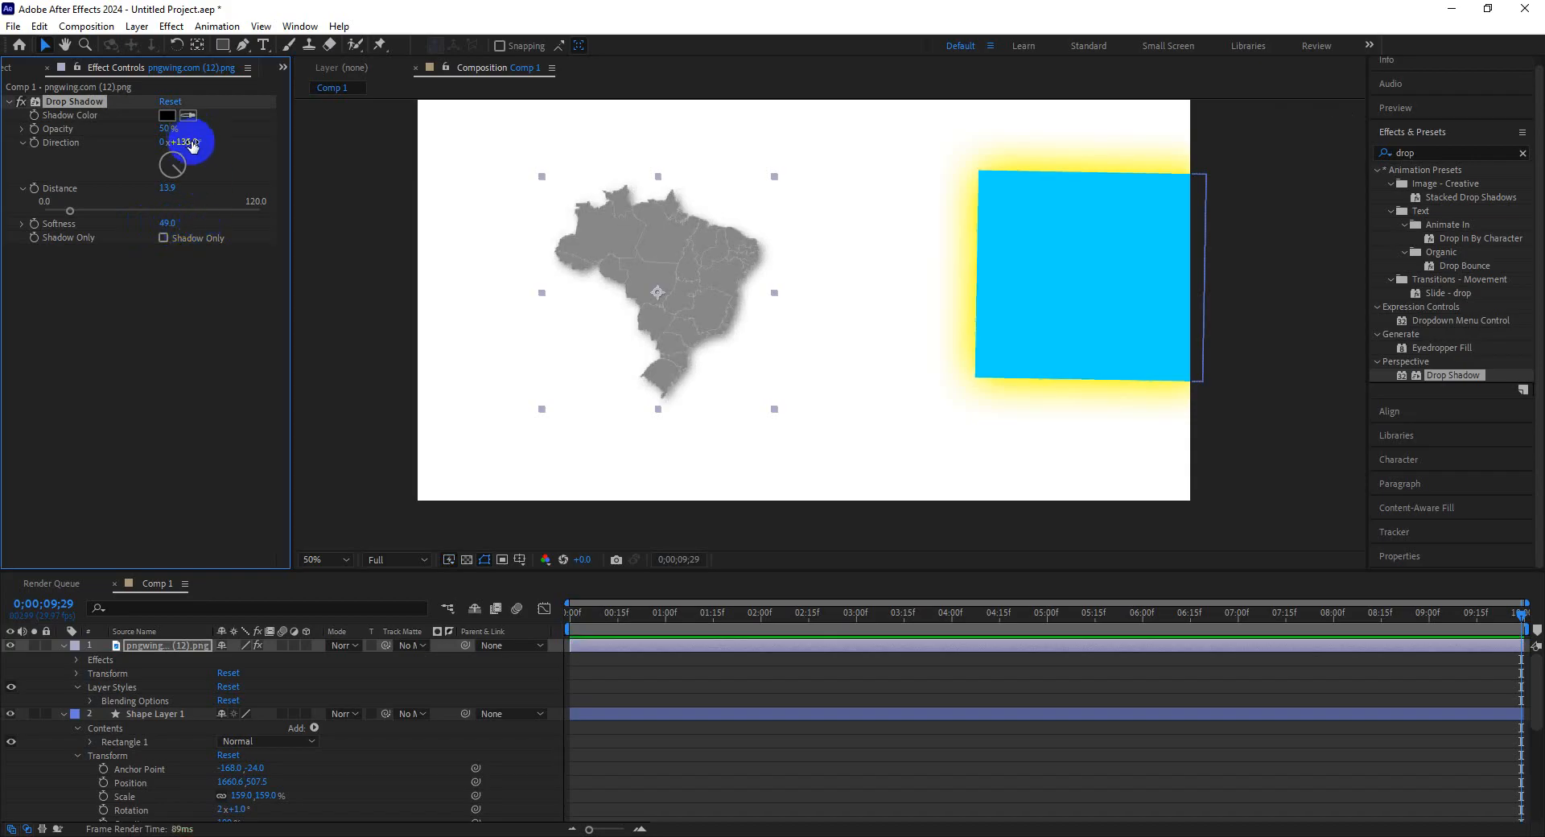
drag(191, 142, 195, 175)
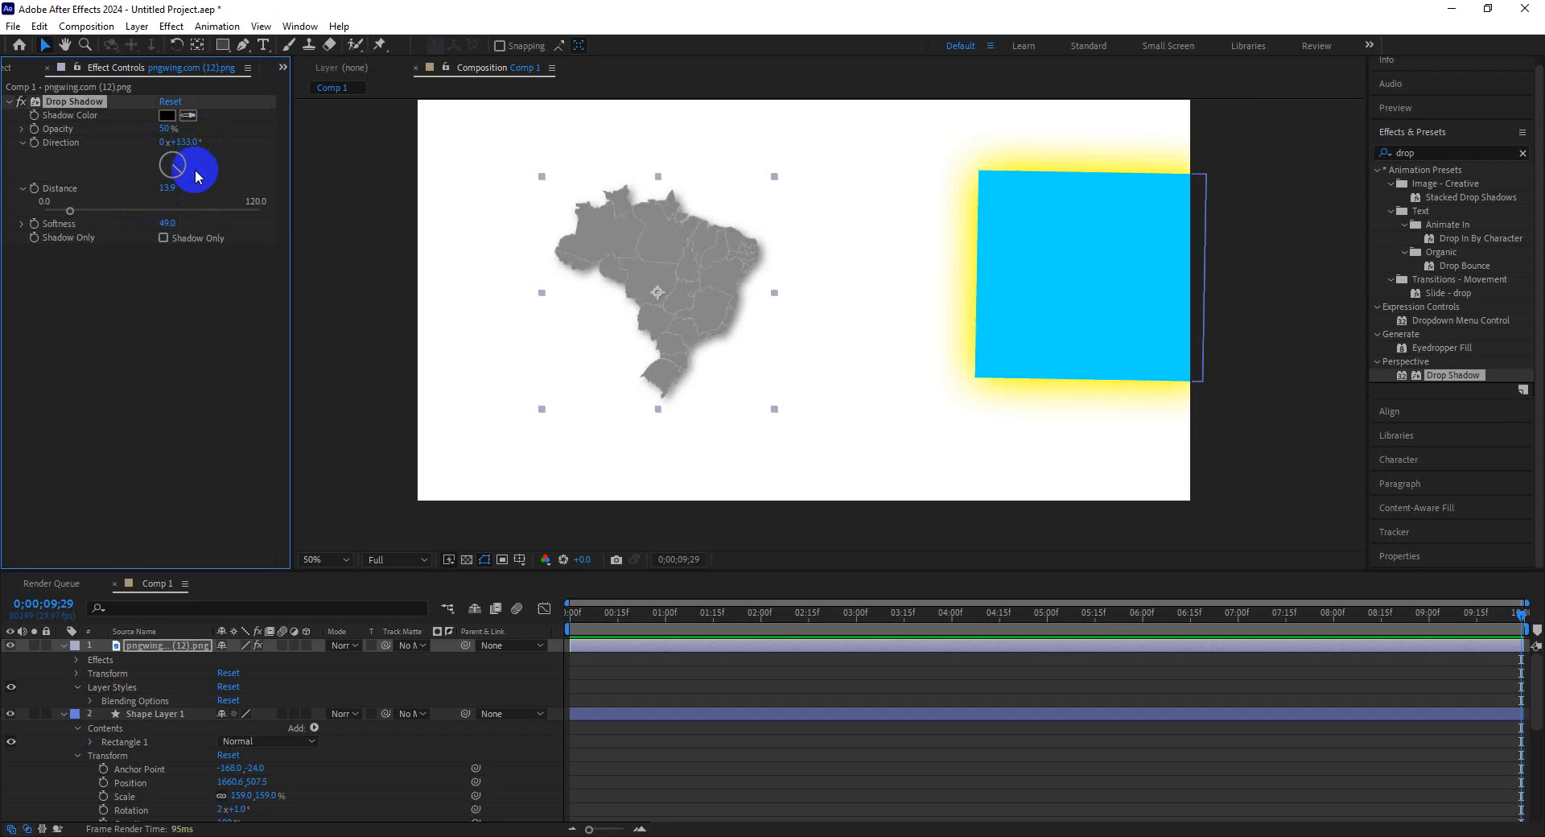
click(21, 130)
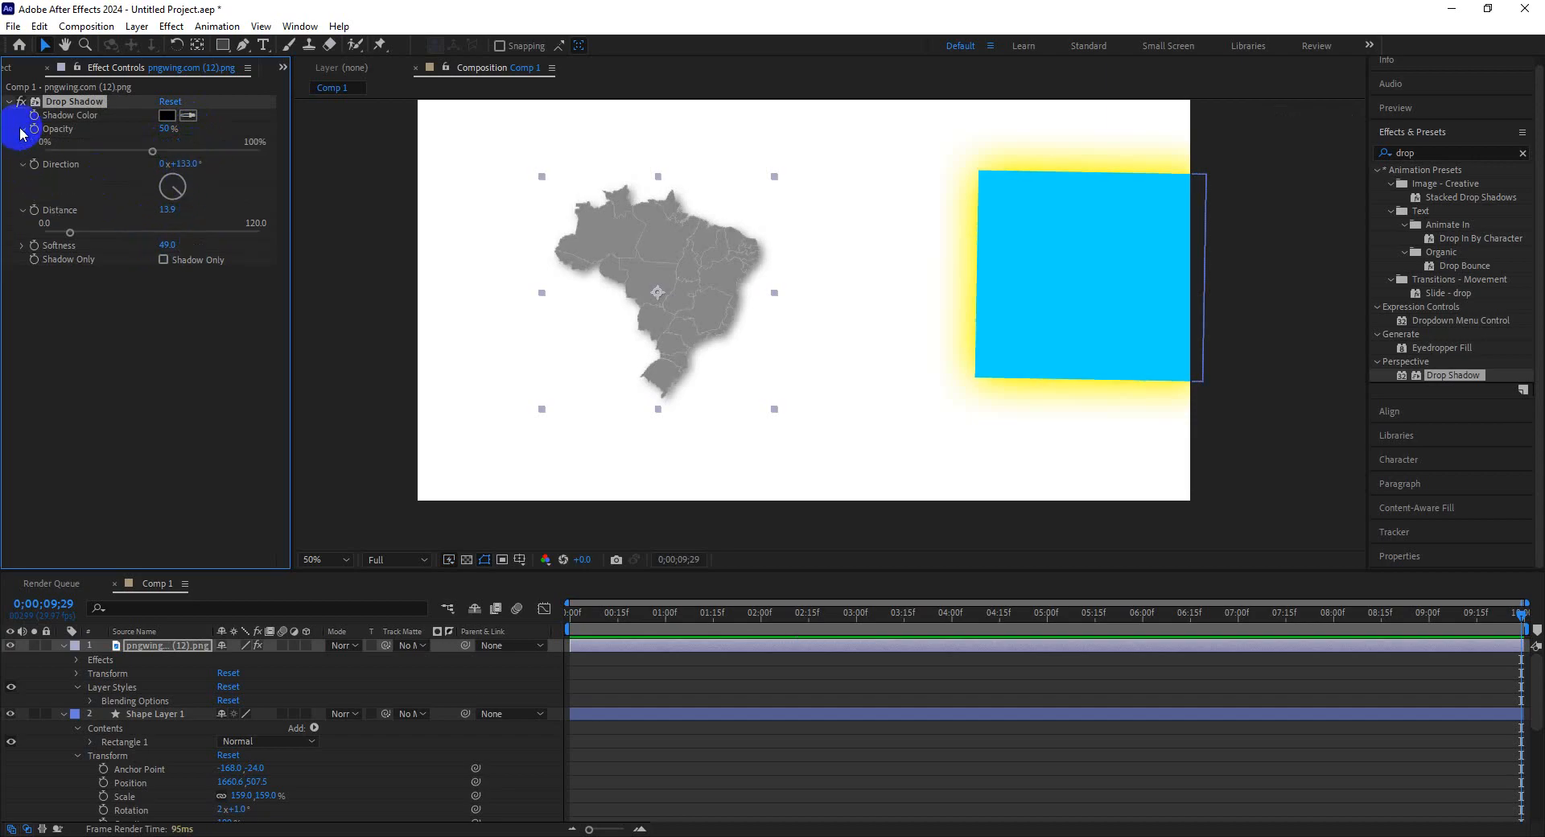
click(21, 131)
click(21, 188)
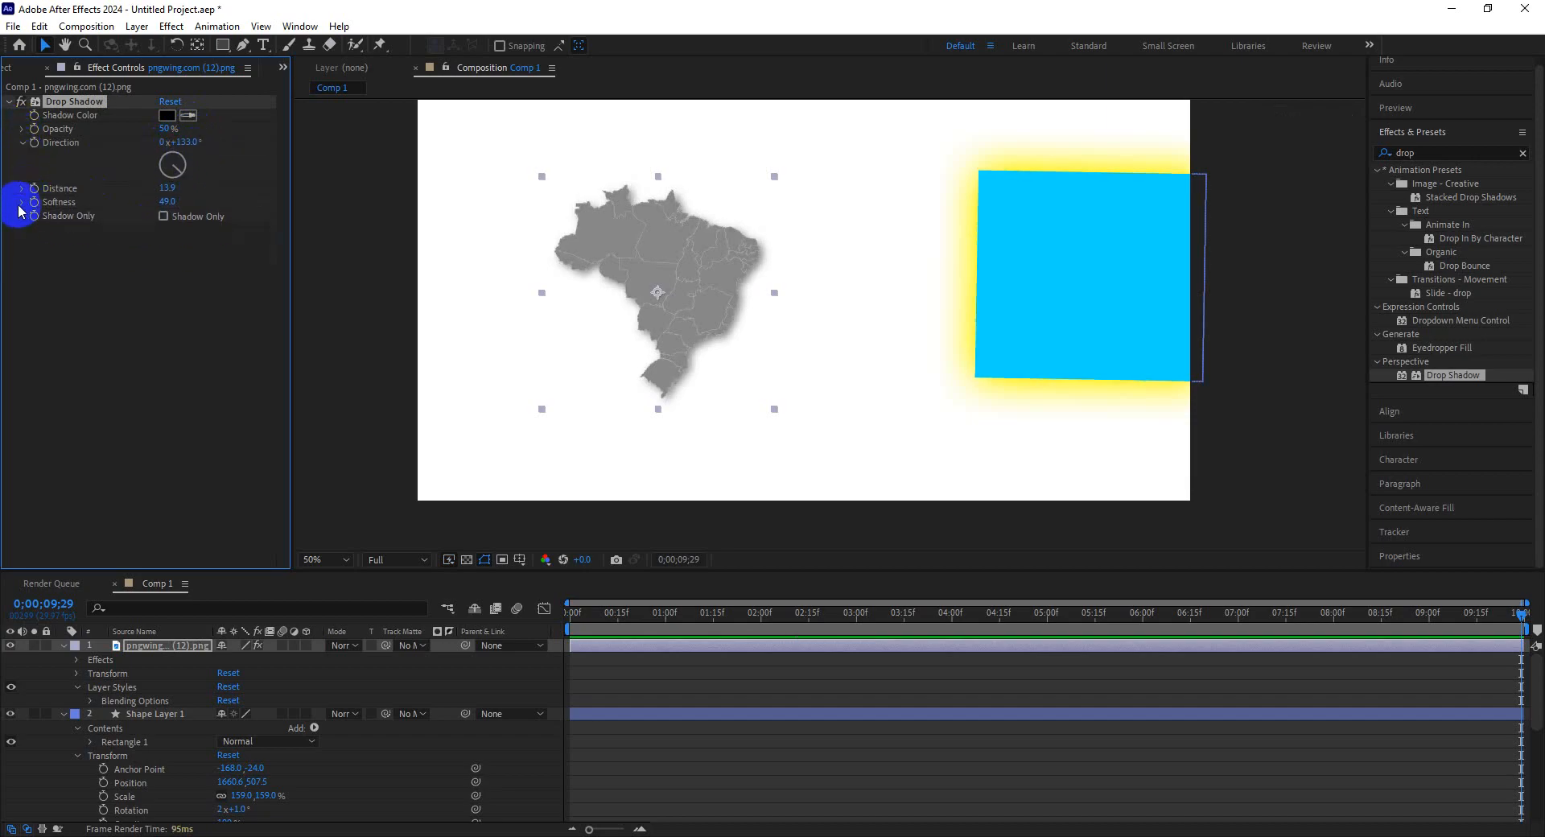
click(22, 202)
click(22, 202)
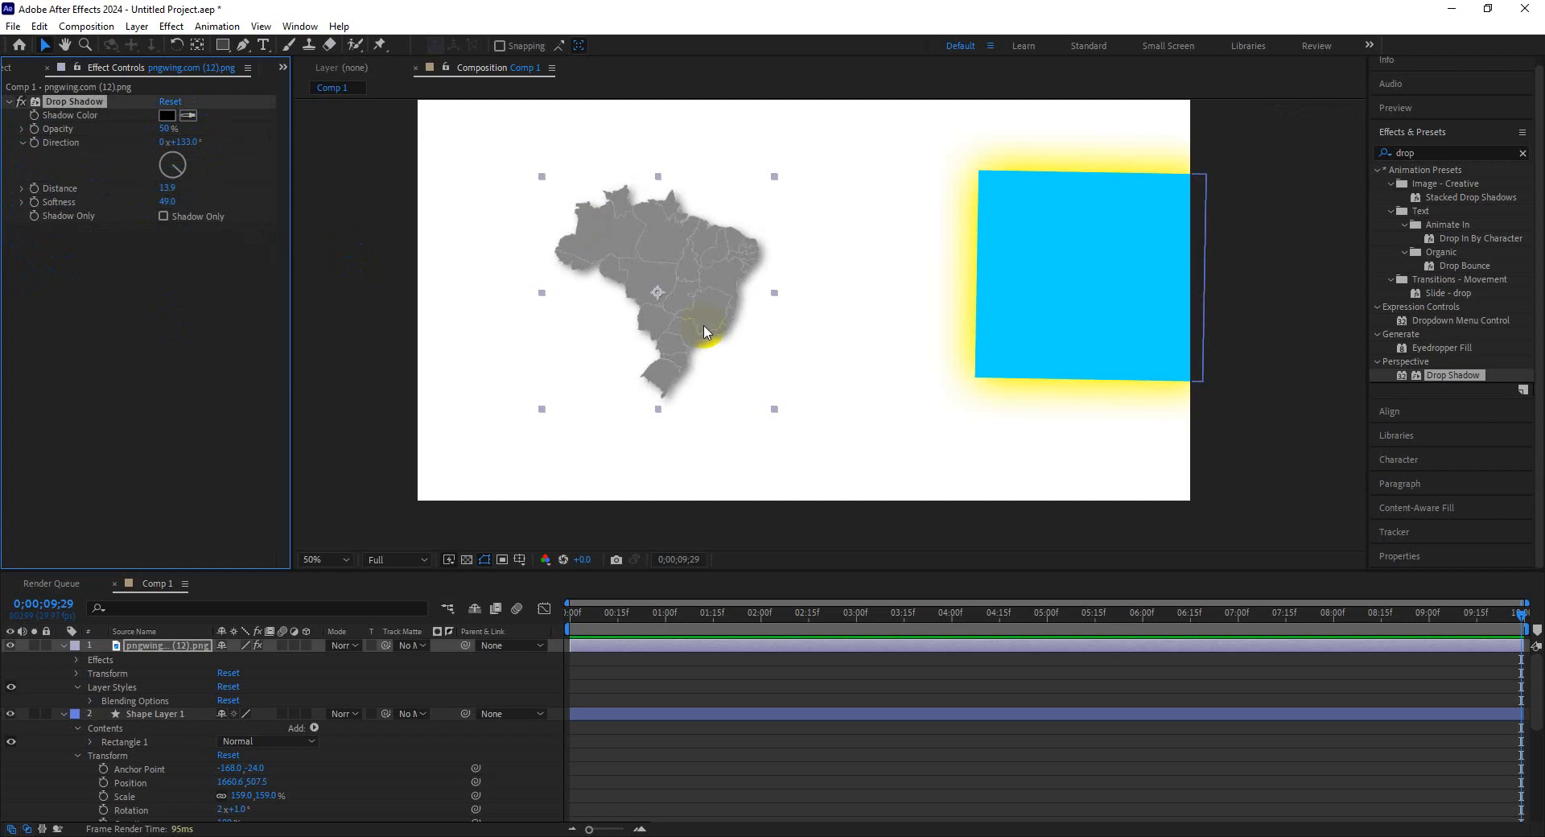
Add an Outer Glow layer style to the Brazil map layer.
right_click(706, 330)
mouse_move(835, 510)
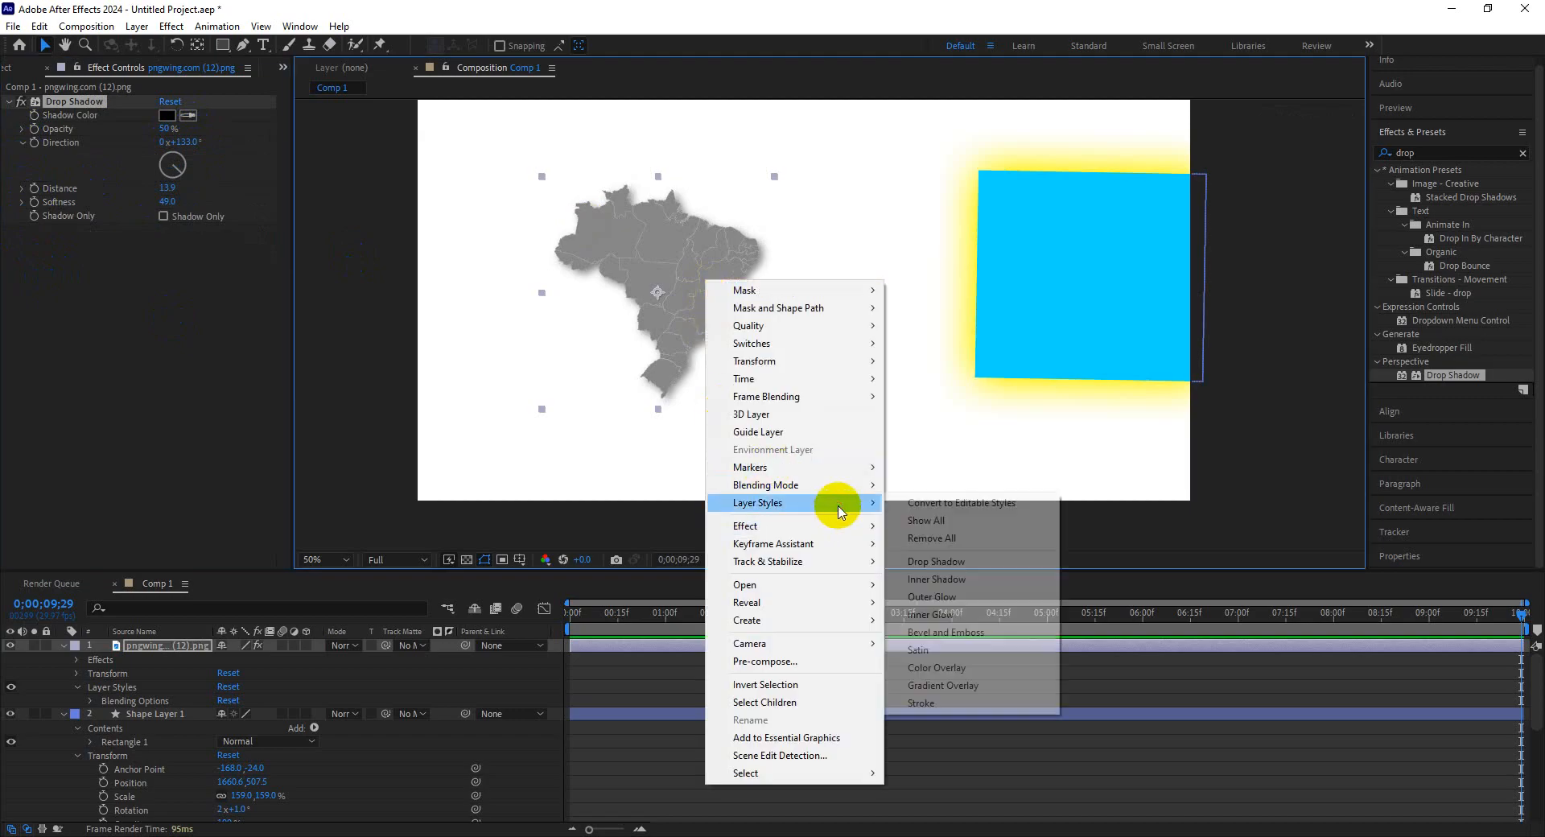
click(965, 605)
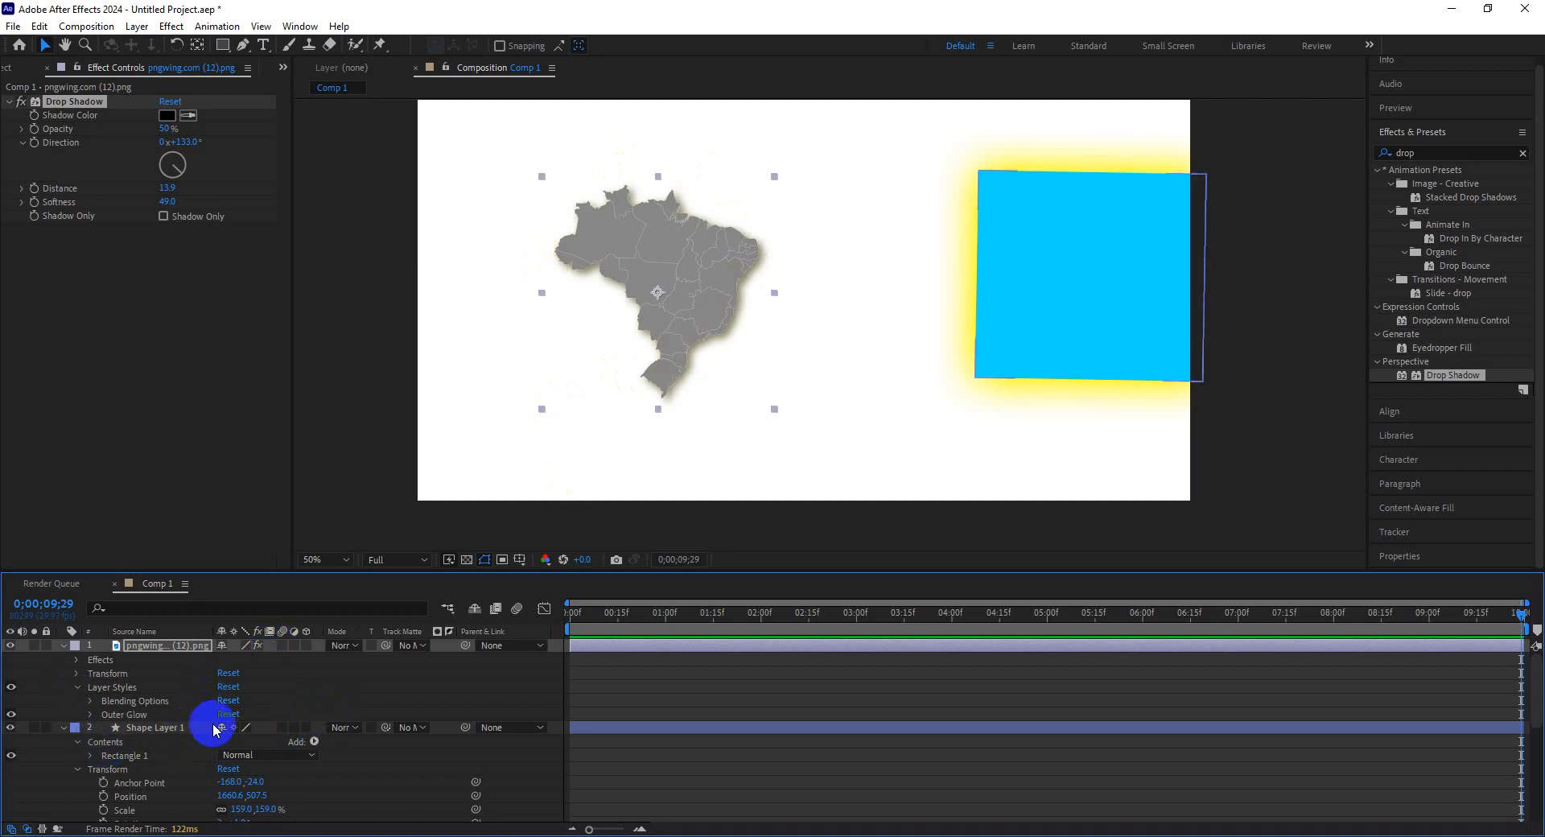
Move the blue rectangle slightly right and down, then lock the shape layer.
click(162, 734)
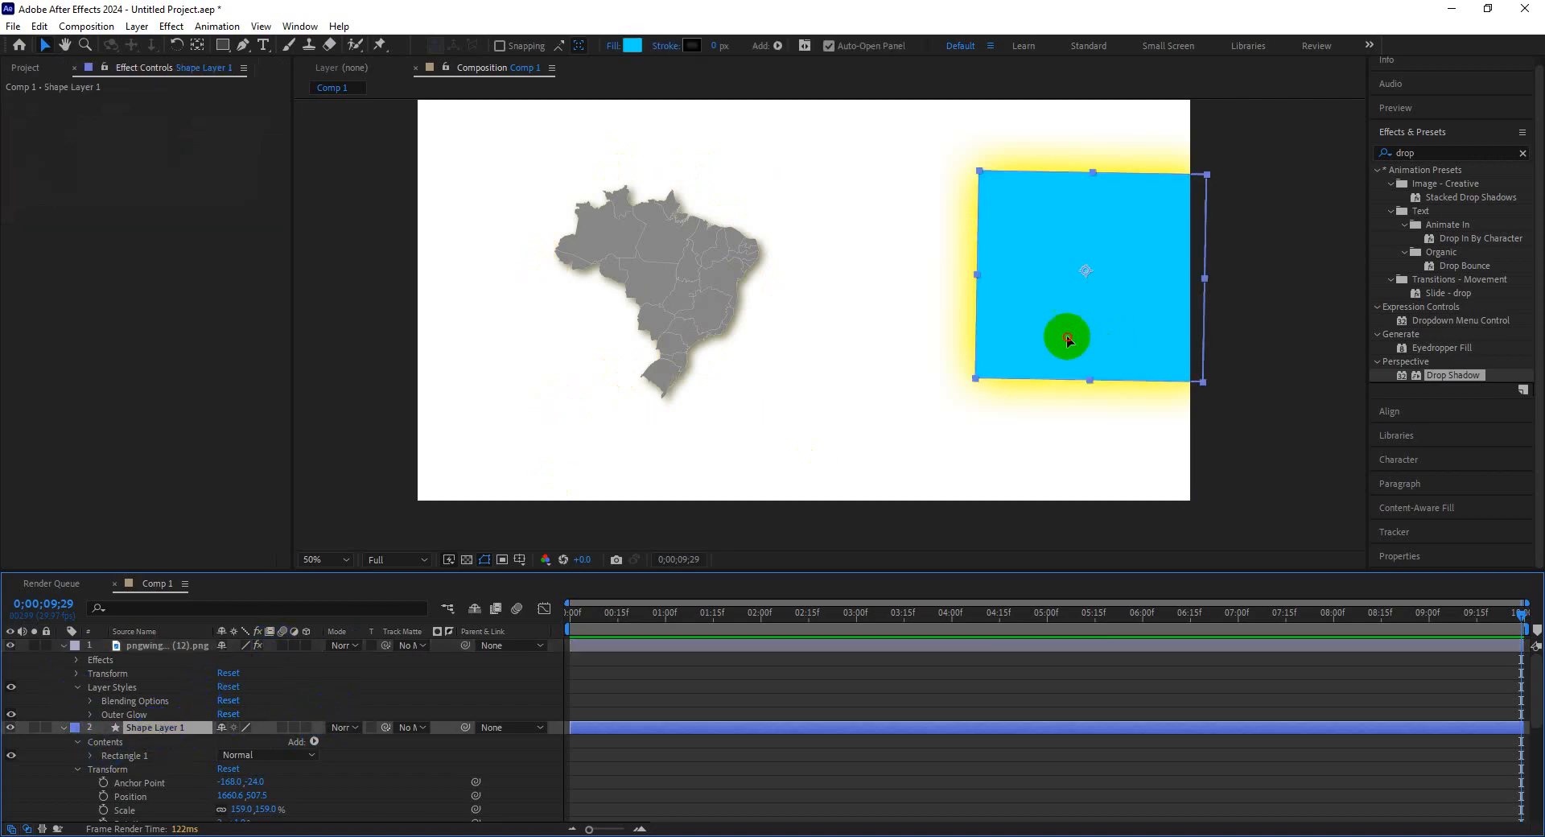
mouse_move(1068, 339)
mouse_down()
mouse_move(1260, 367)
mouse_move(1091, 357)
mouse_up()
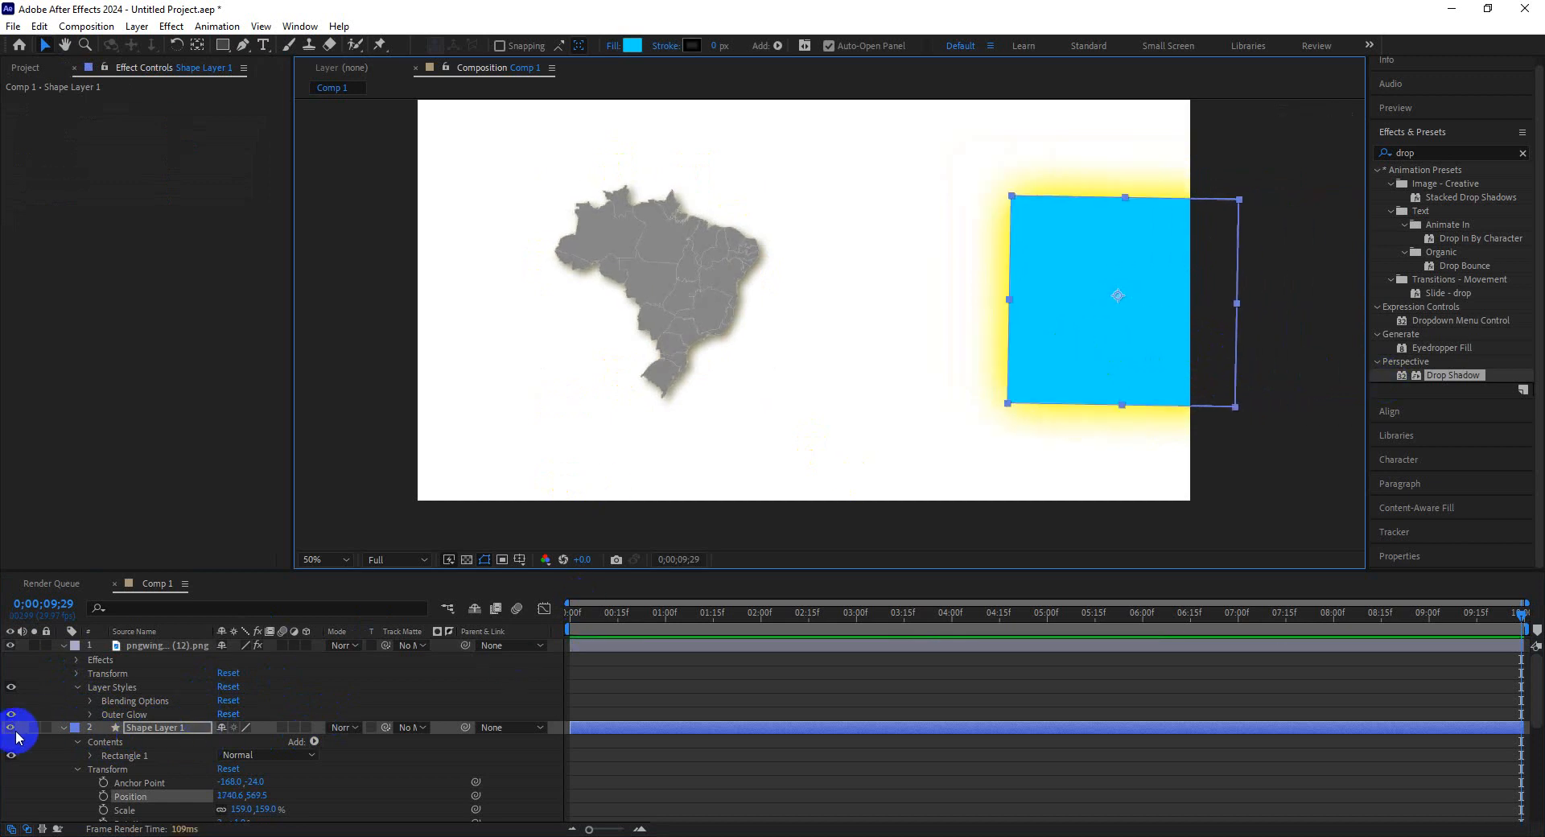
click(46, 728)
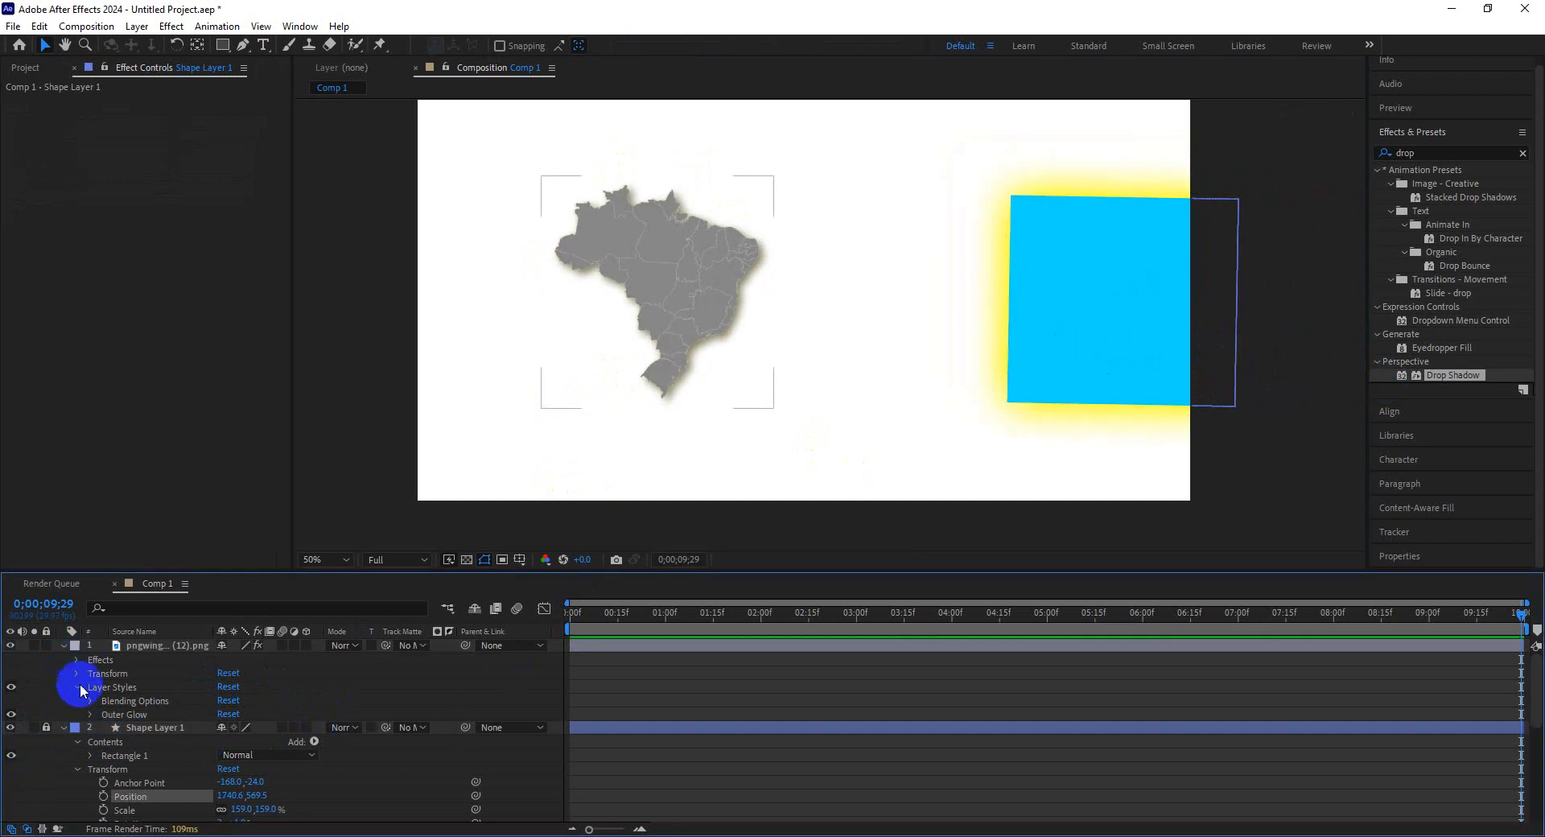
Set the map's Outer Glow colour to bright green and its size to 67.
click(91, 715)
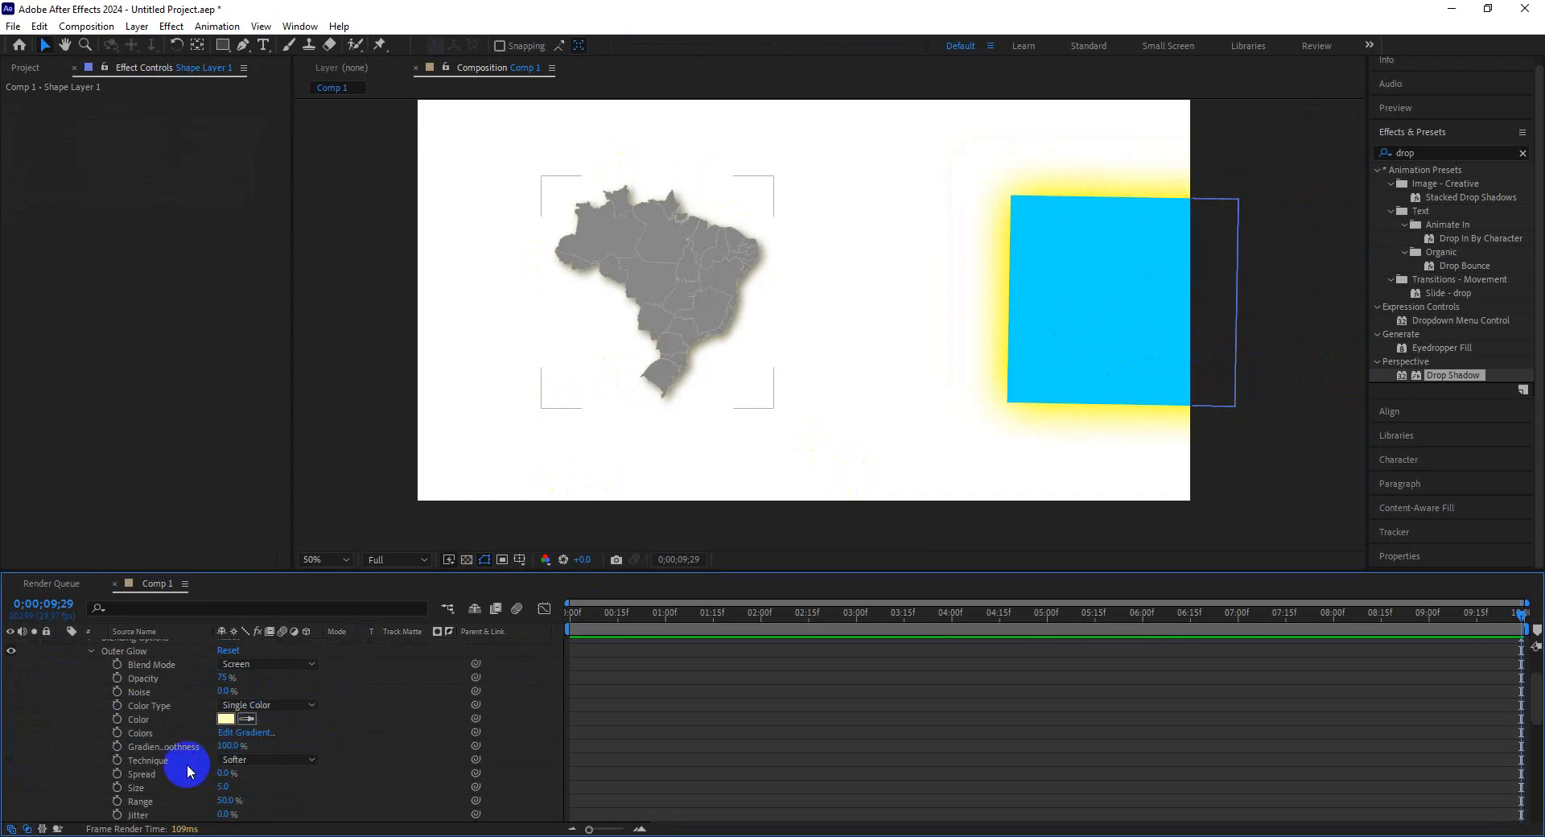
scroll(211, 797, down, 3)
click(226, 678)
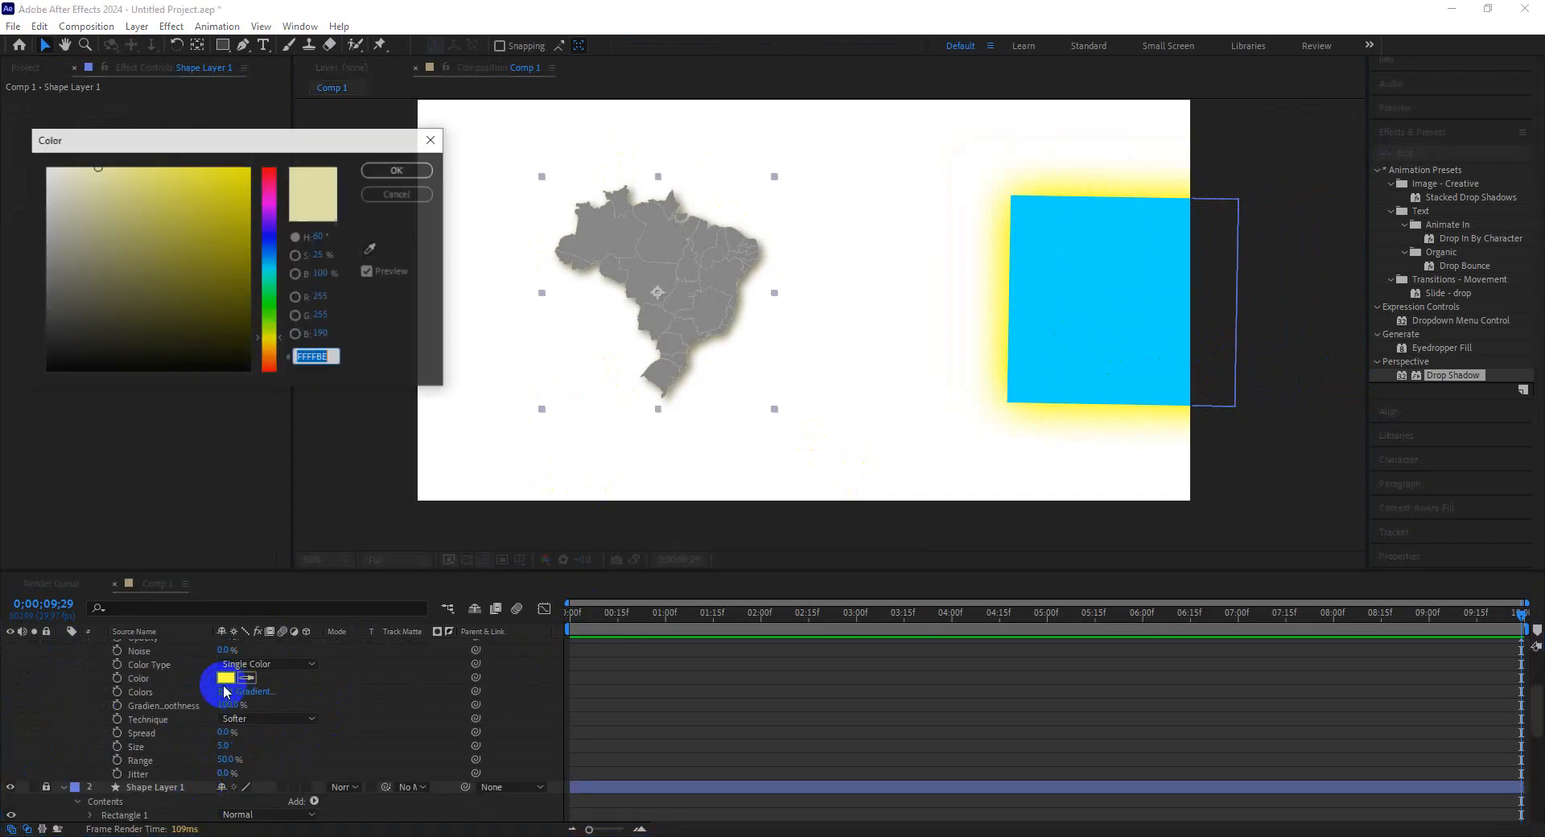
drag(225, 251, 269, 306)
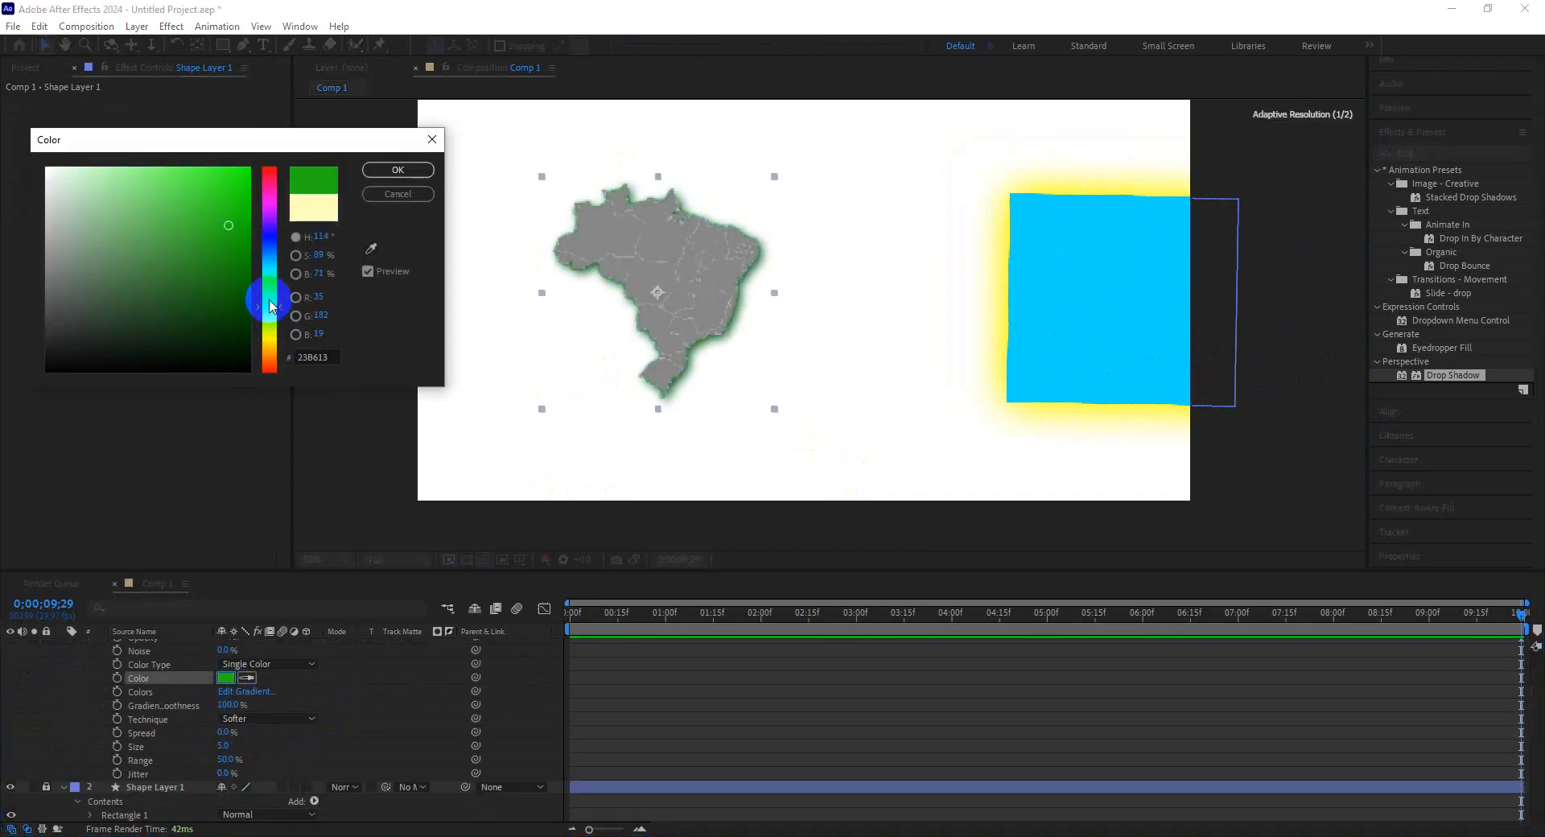
drag(242, 206, 239, 185)
click(398, 169)
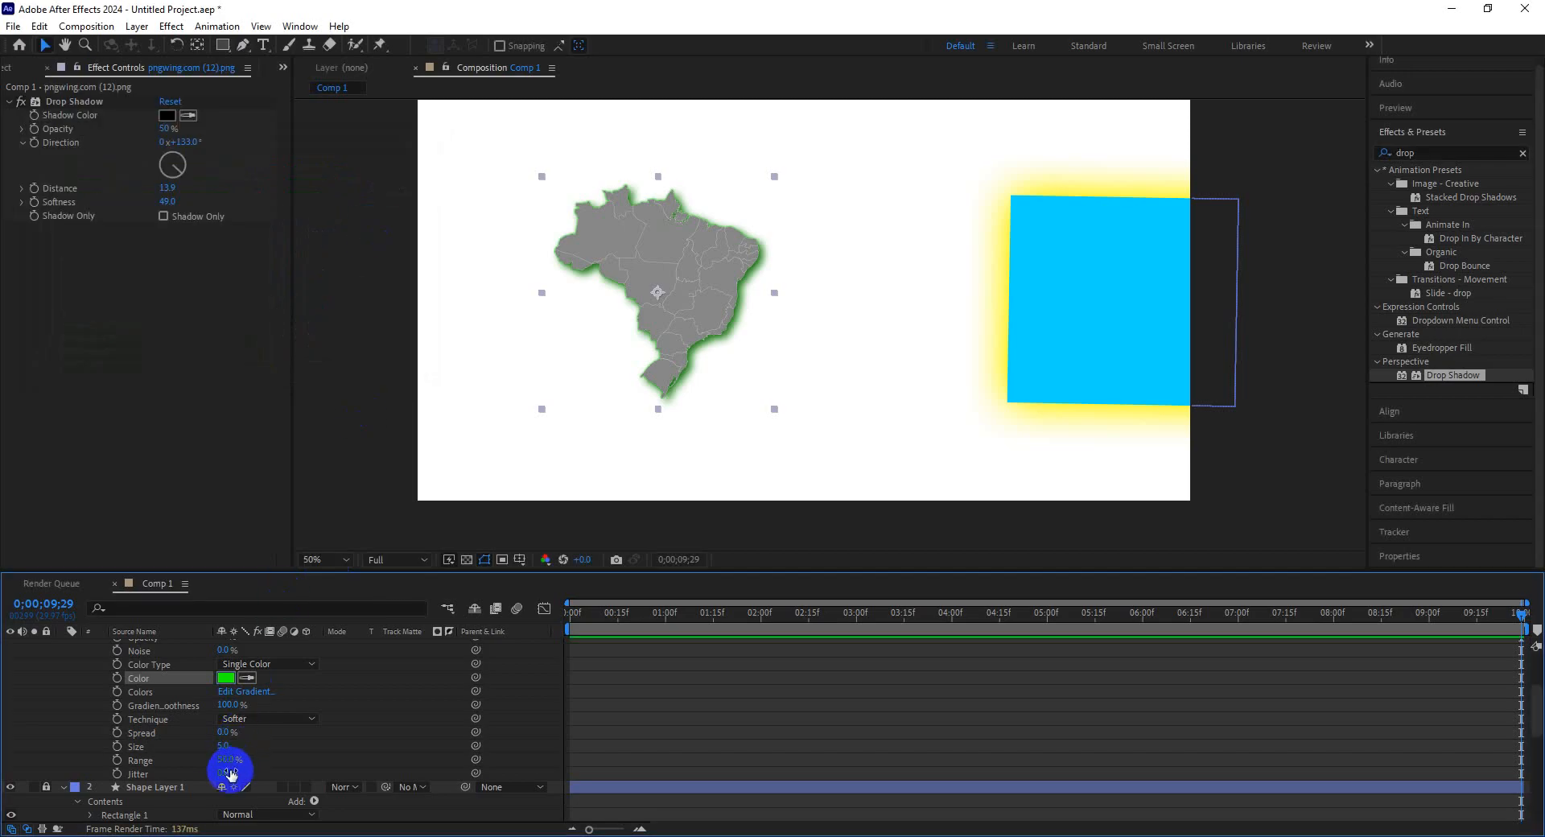
drag(223, 746, 110, 753)
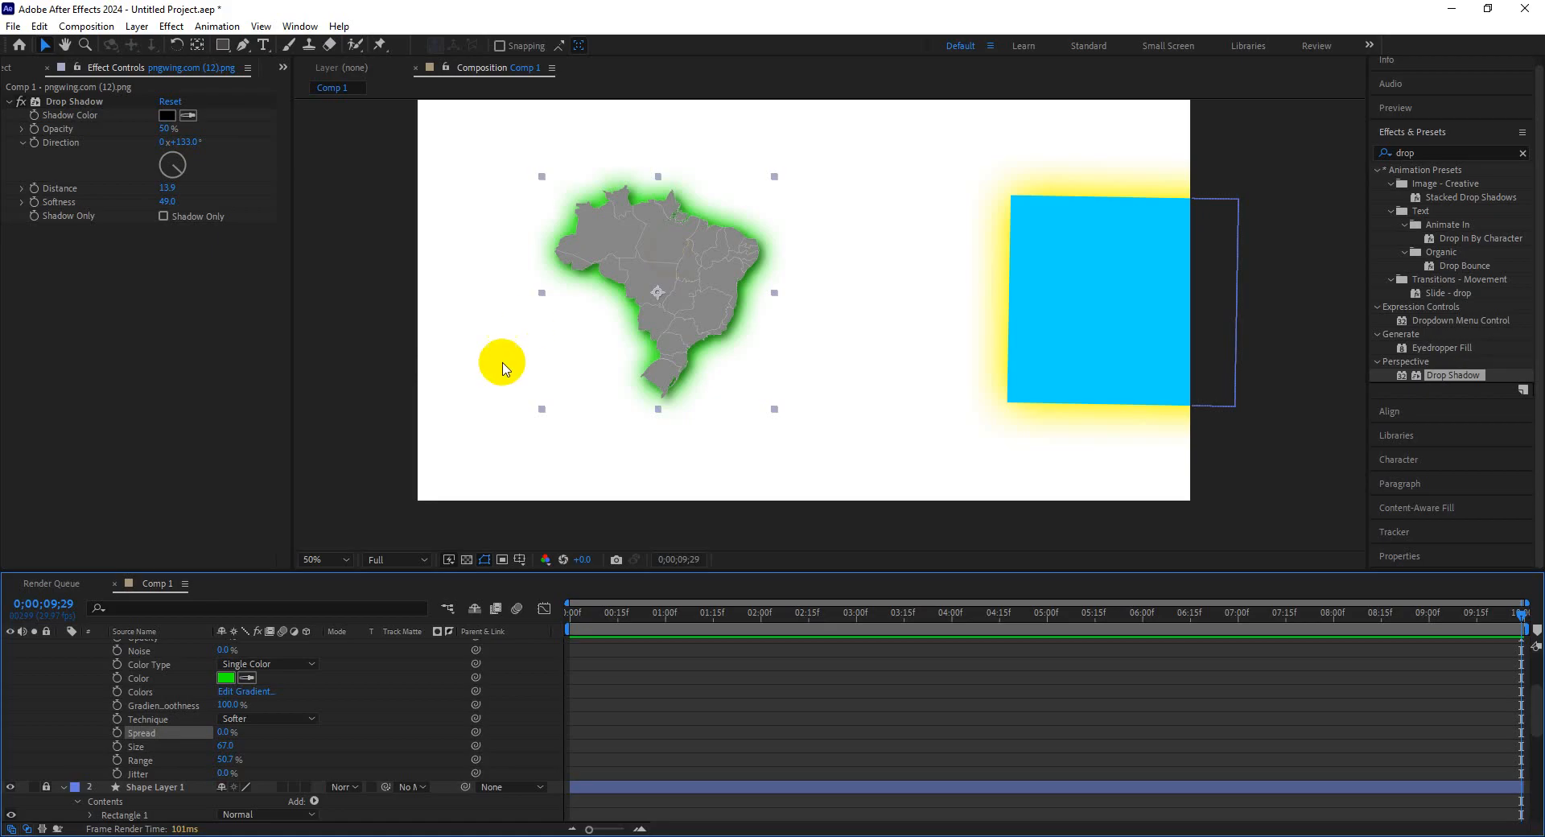
Change the Outer Glow colour to cyan 00FFFC and set its size to 26.
click(283, 662)
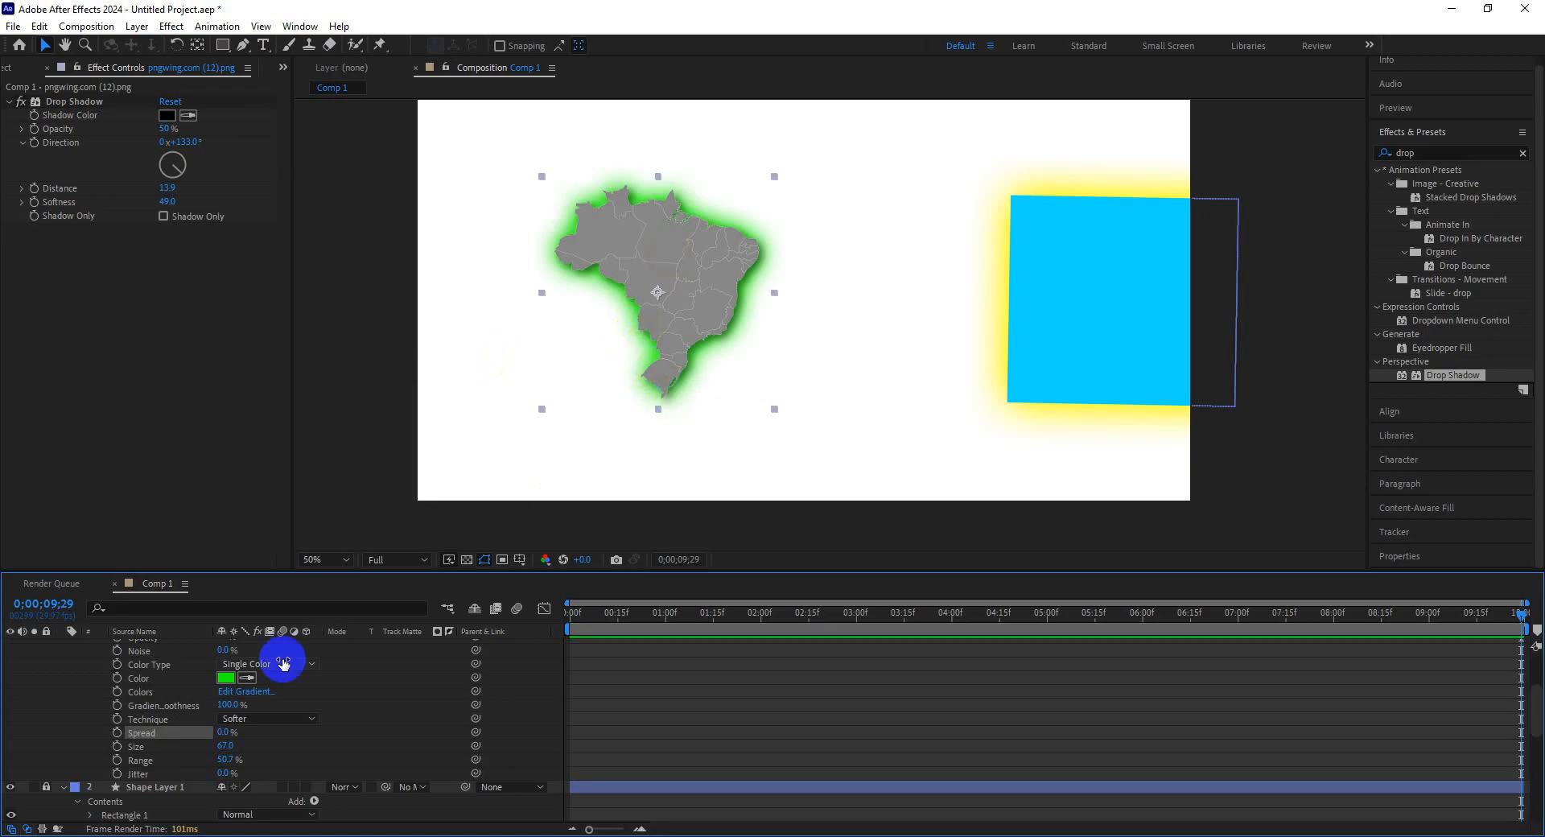
click(226, 677)
mouse_move(269, 273)
mouse_down()
mouse_move(269, 237)
mouse_move(268, 278)
mouse_up()
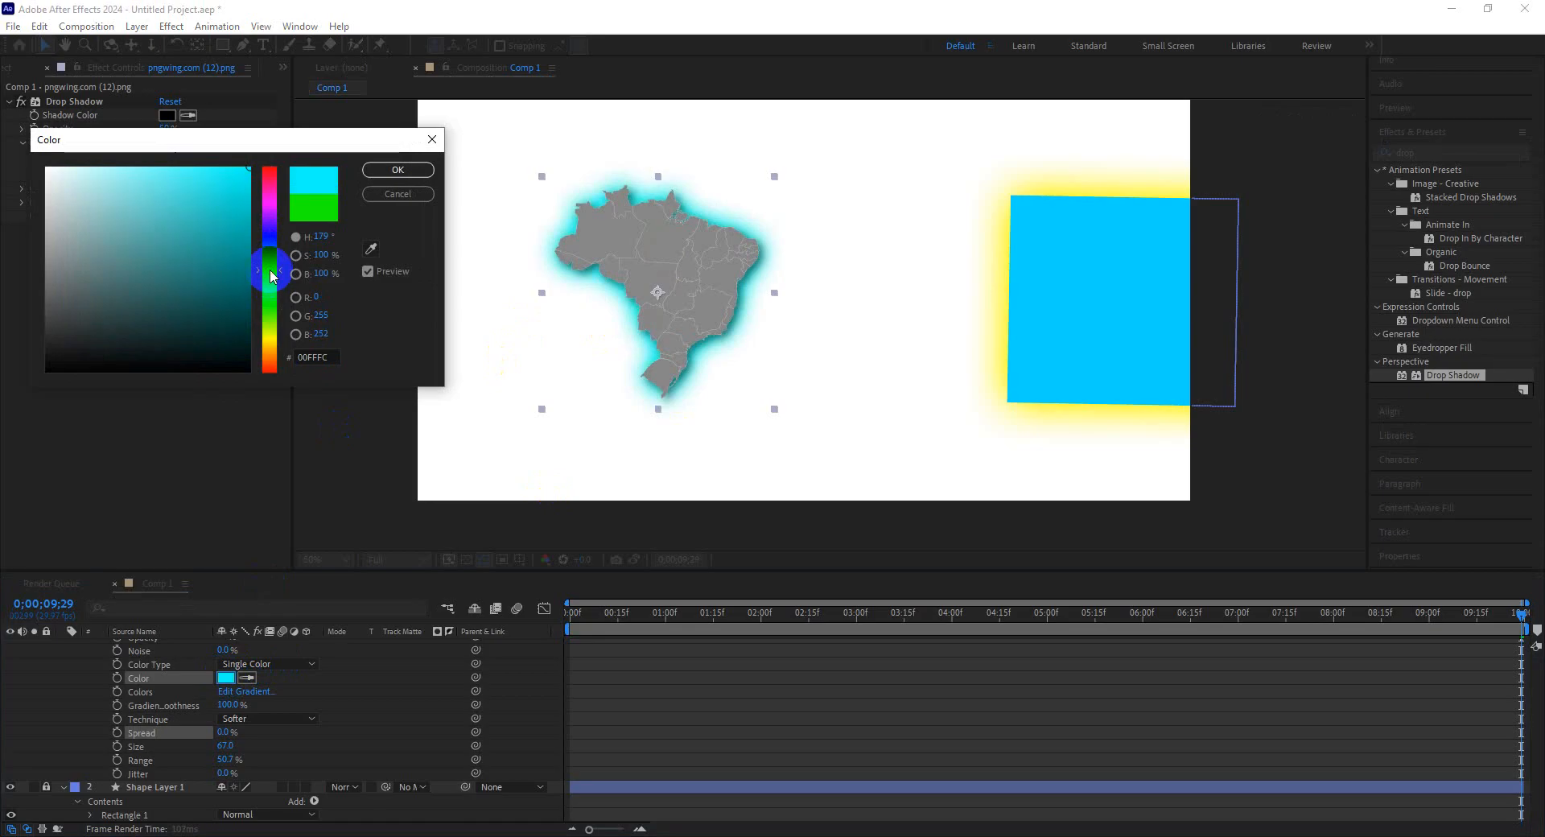
click(390, 168)
click(216, 744)
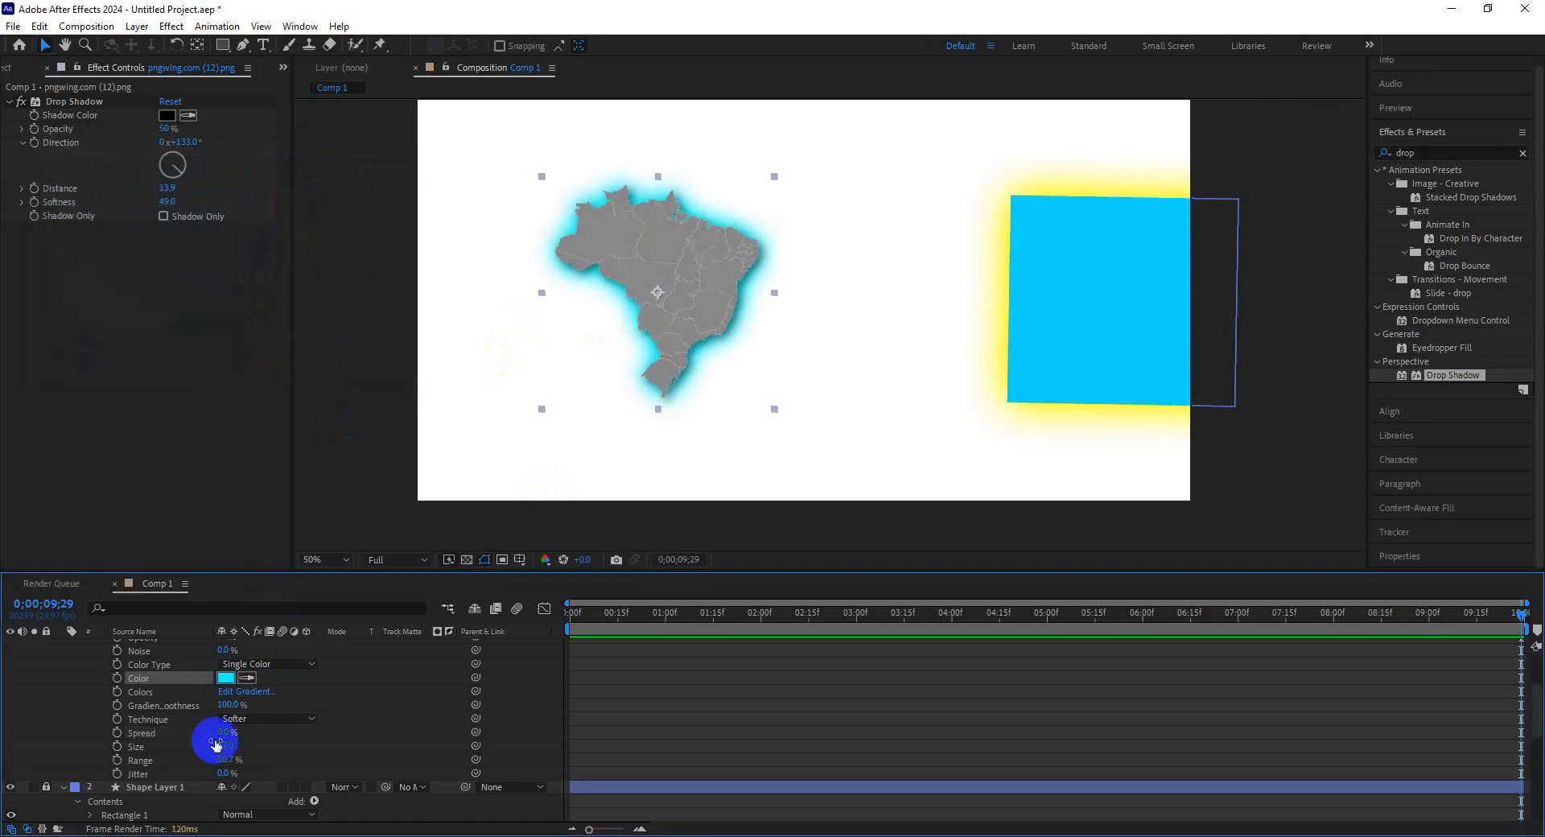
mouse_move(216, 744)
mouse_down()
mouse_move(250, 770)
mouse_move(196, 748)
mouse_up()
Lower the Outer Glow opacity on the Brazil map layer.
scroll(267, 756, down, 3)
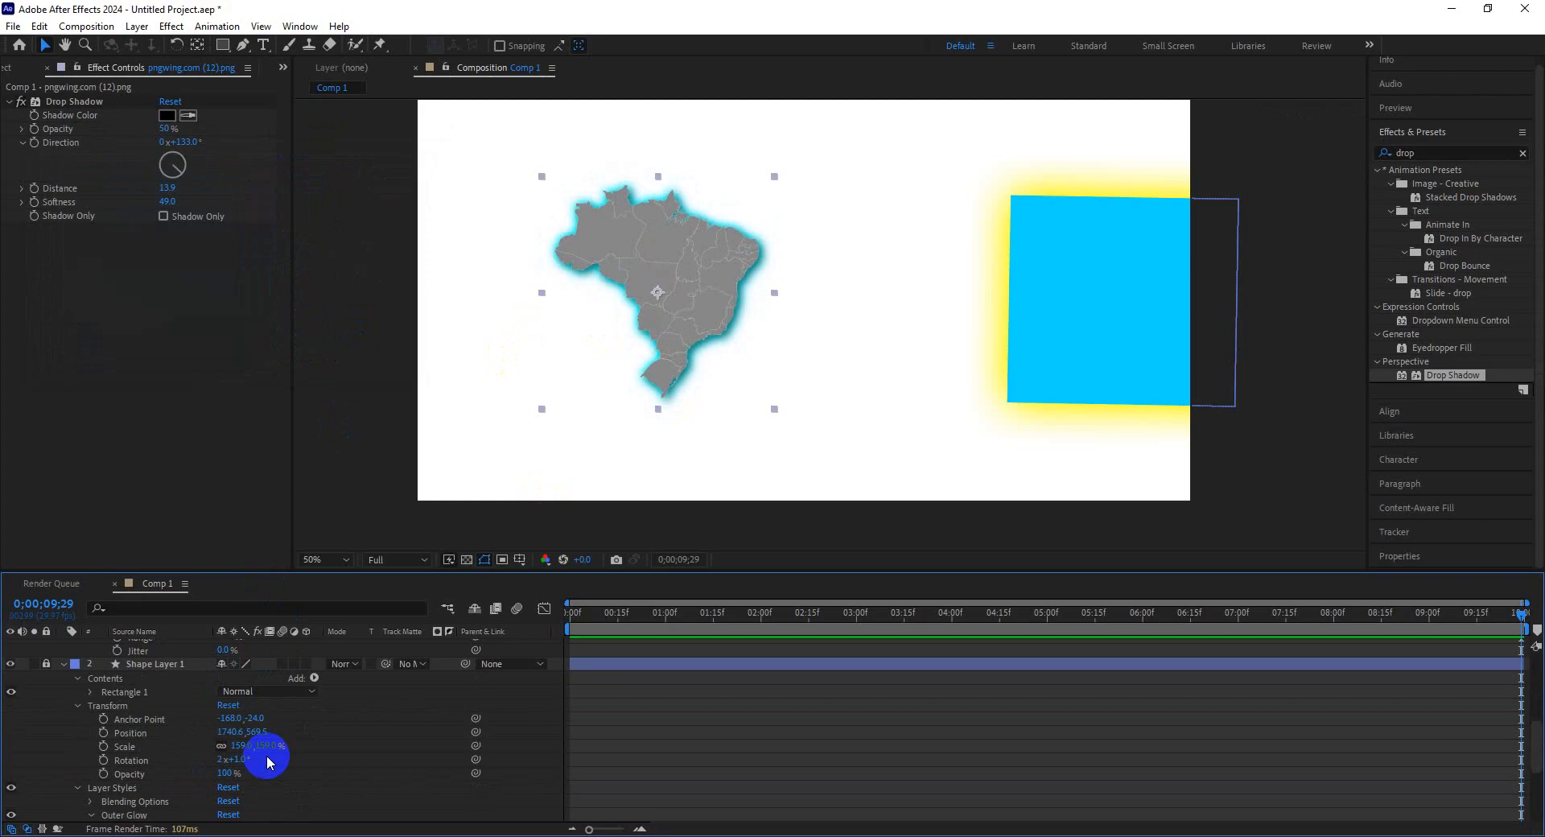
scroll(269, 757, up, 2)
scroll(276, 784, up, 3)
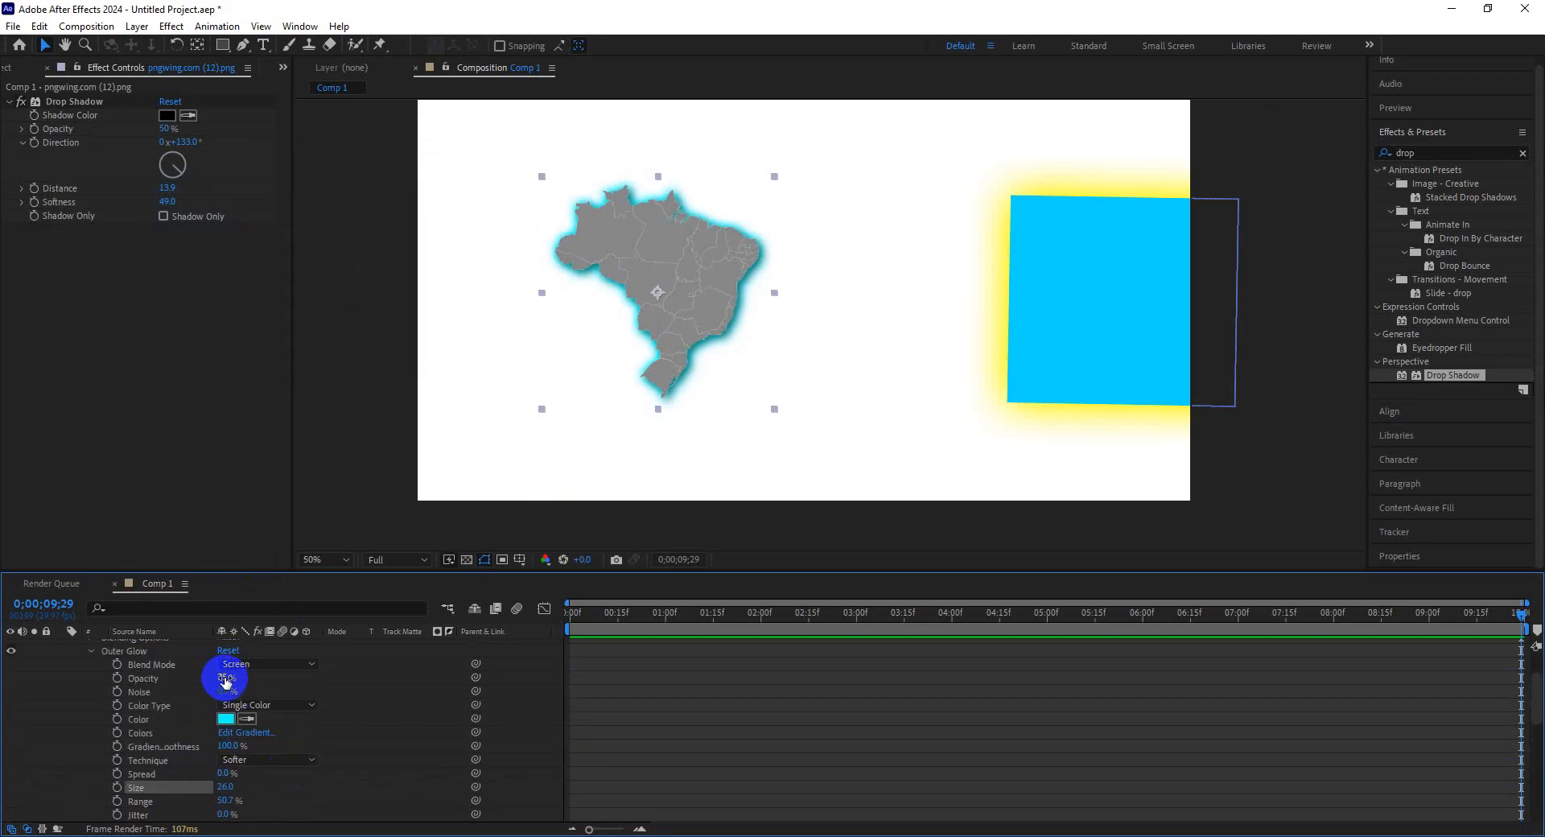
mouse_move(226, 679)
mouse_down()
mouse_move(171, 680)
mouse_move(291, 677)
mouse_move(214, 679)
mouse_up()
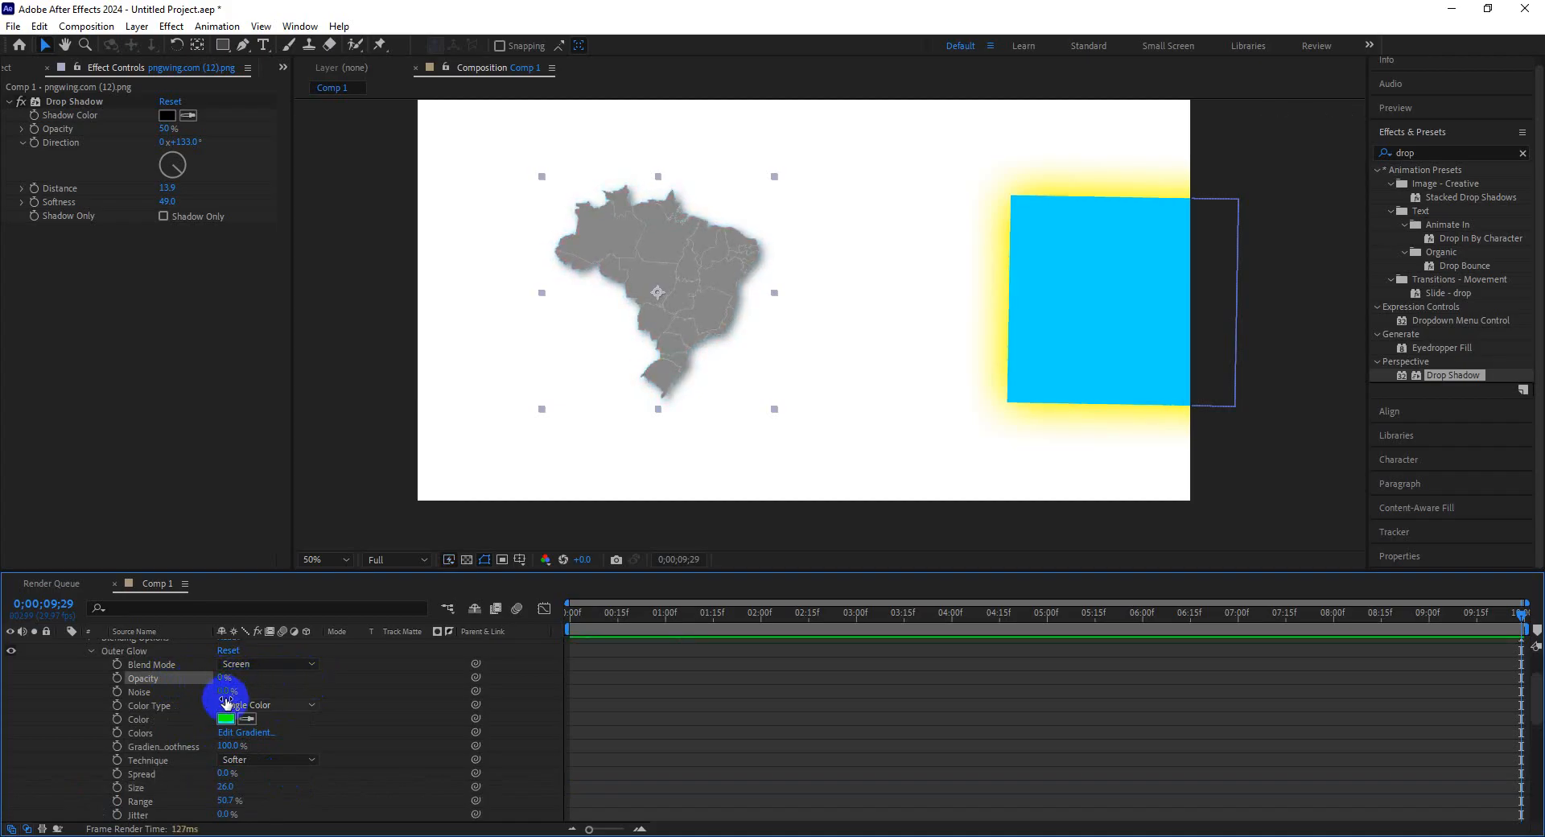
Set the map's Outer Glow colour to red FF0000.
click(224, 716)
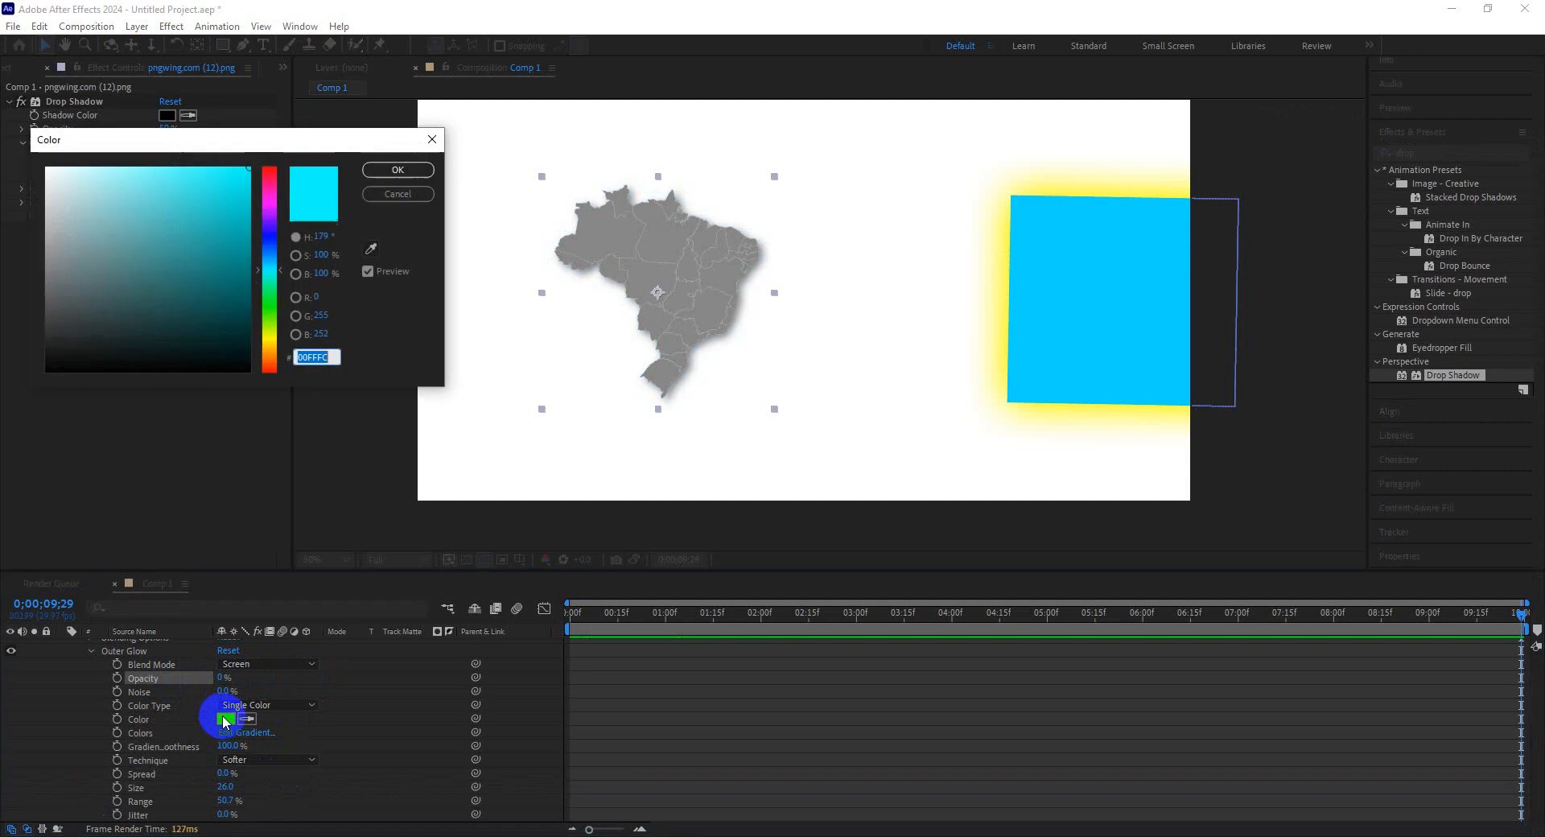
drag(263, 266, 269, 145)
click(236, 191)
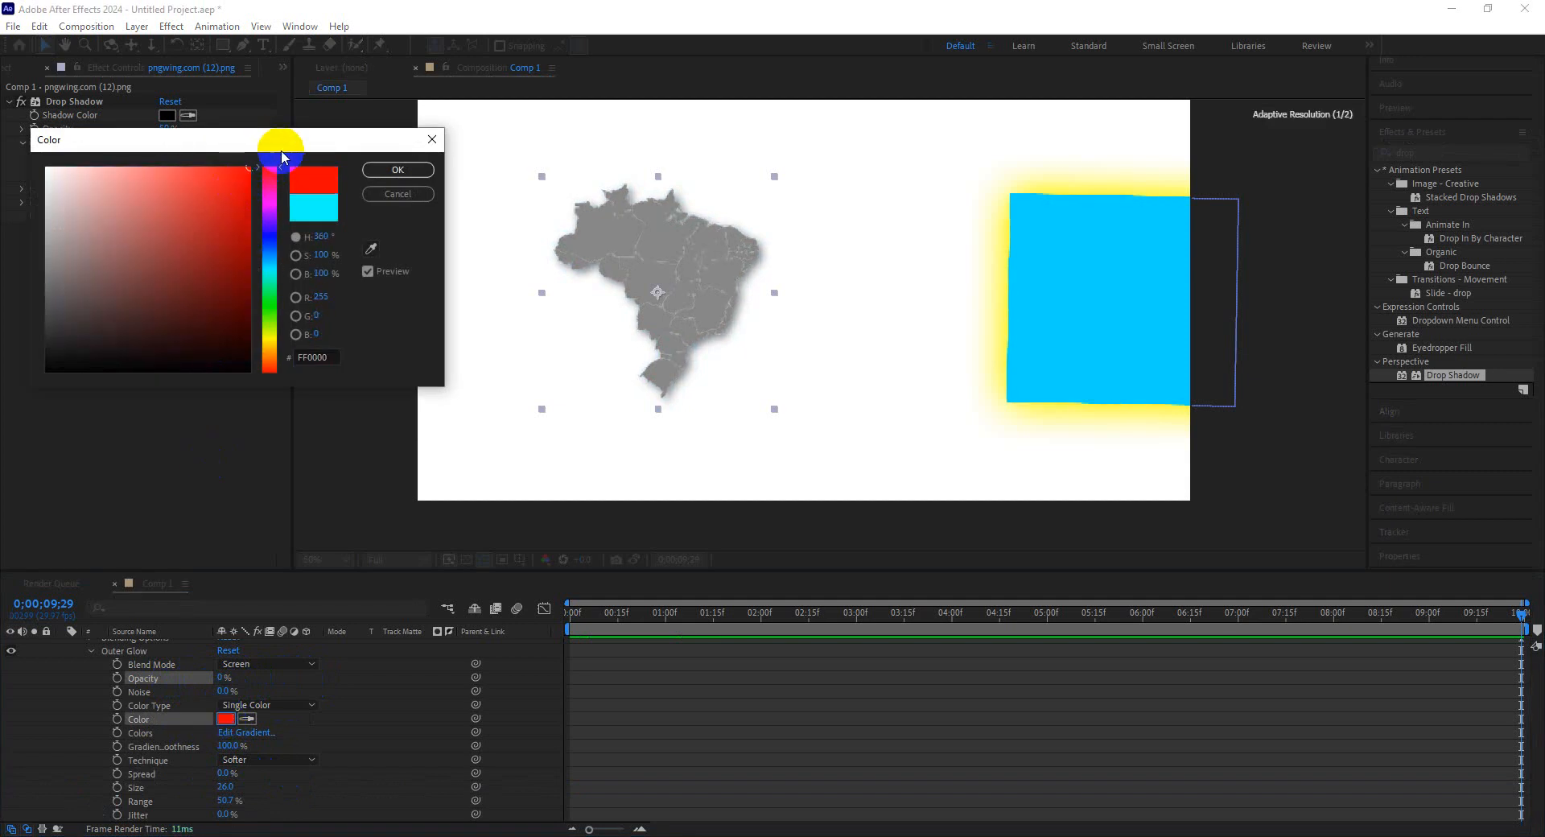
click(398, 169)
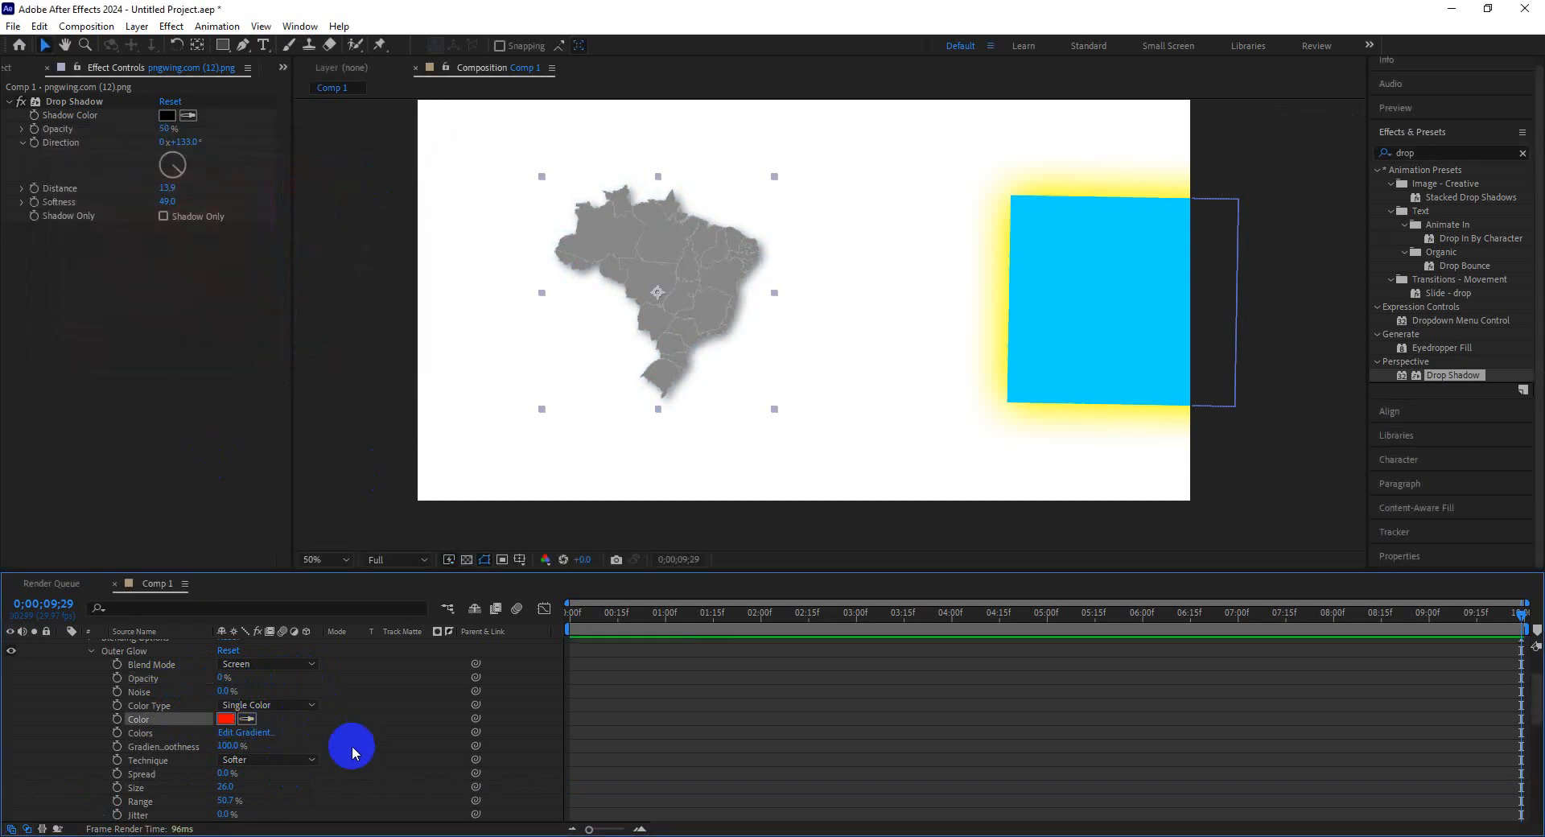
Keyframe the Outer Glow opacity from 0% at the start to 62% at 4;05.
drag(591, 613, 517, 620)
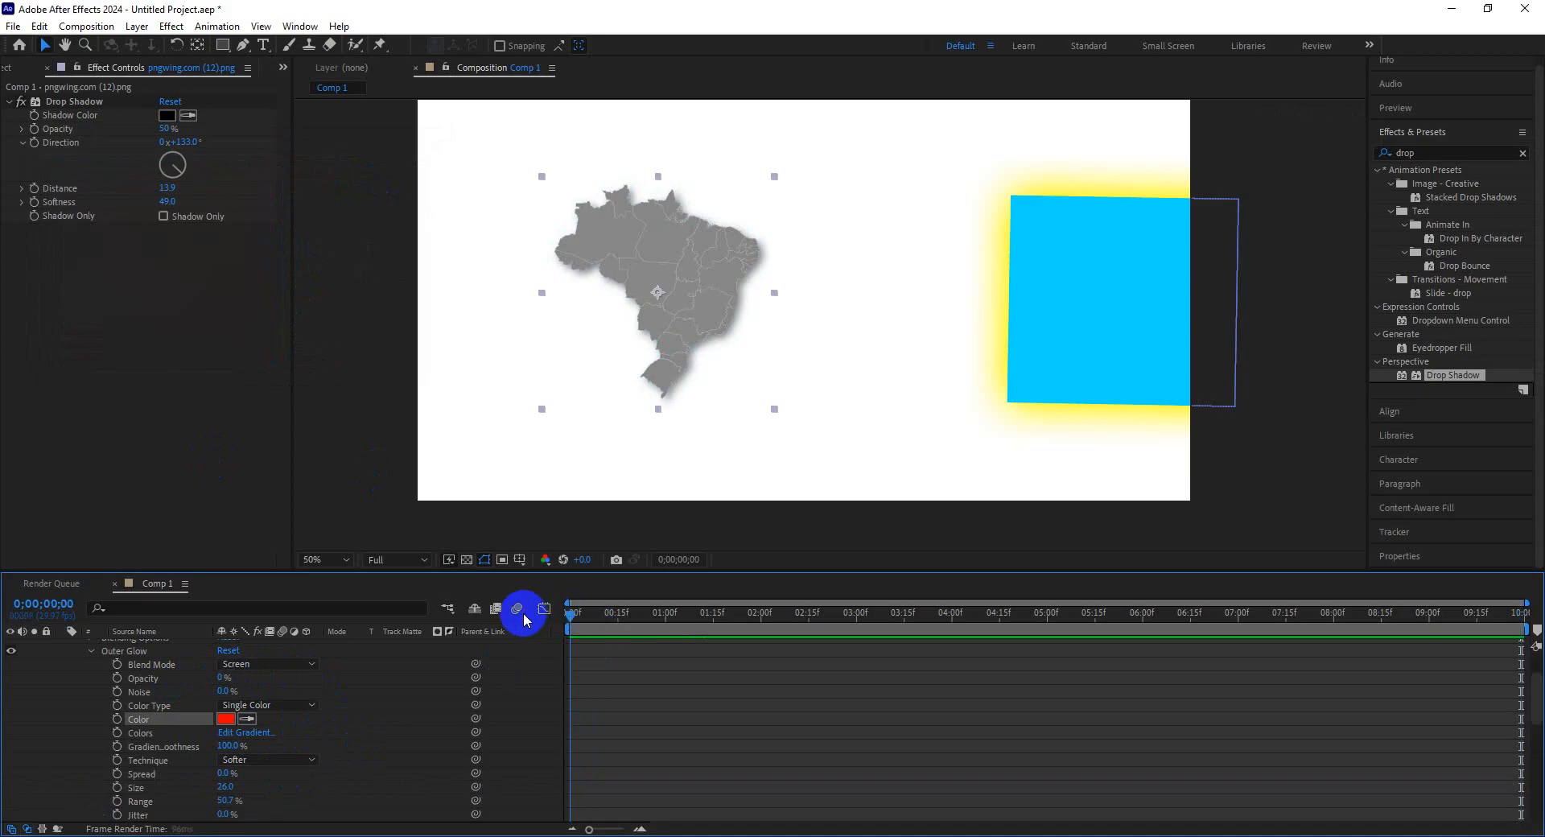
scroll(281, 752, down, 3)
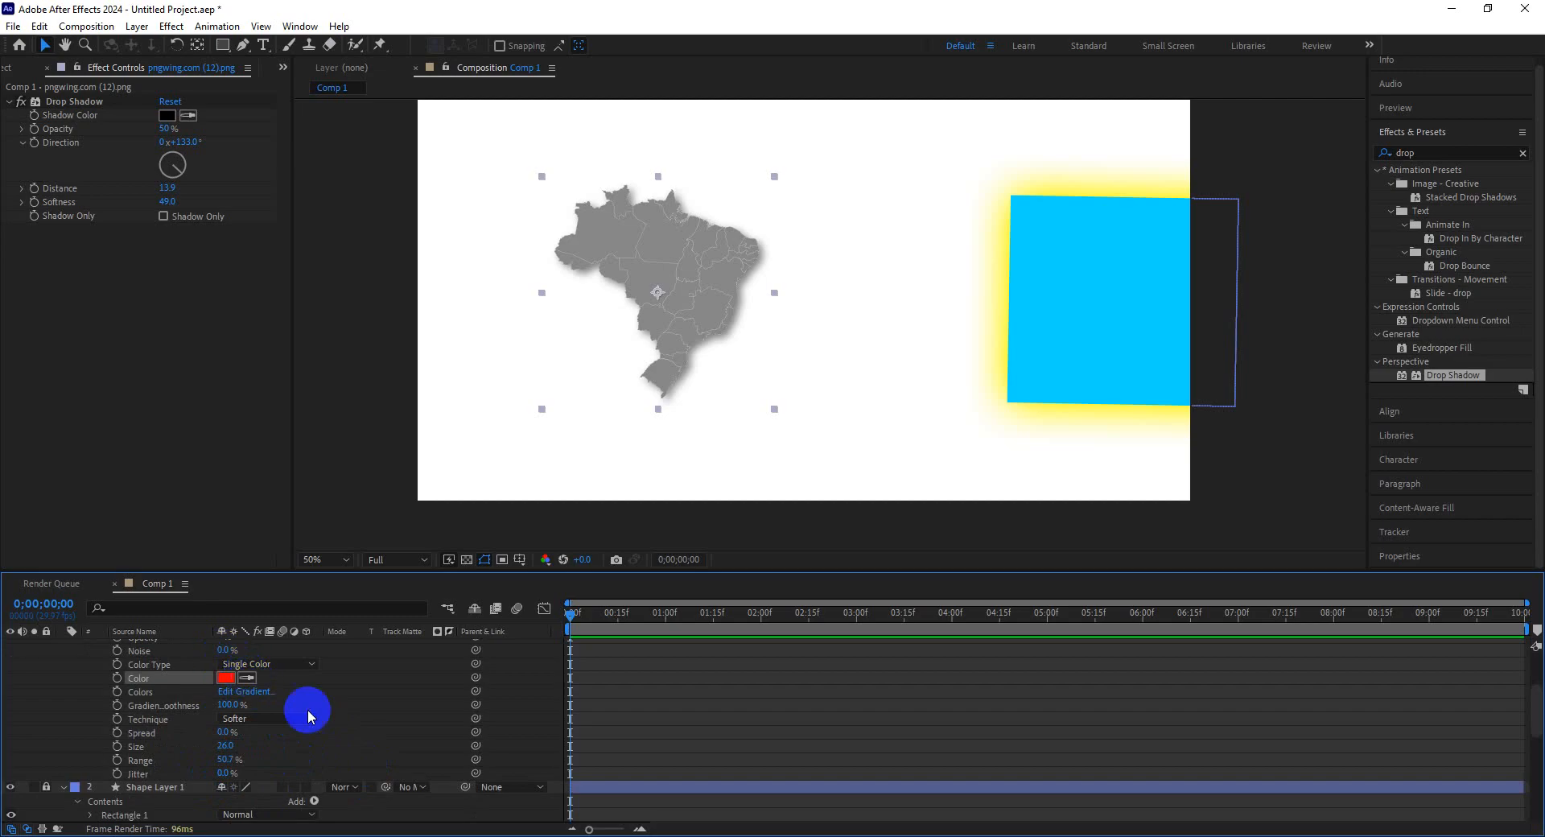
scroll(326, 728, up, 3)
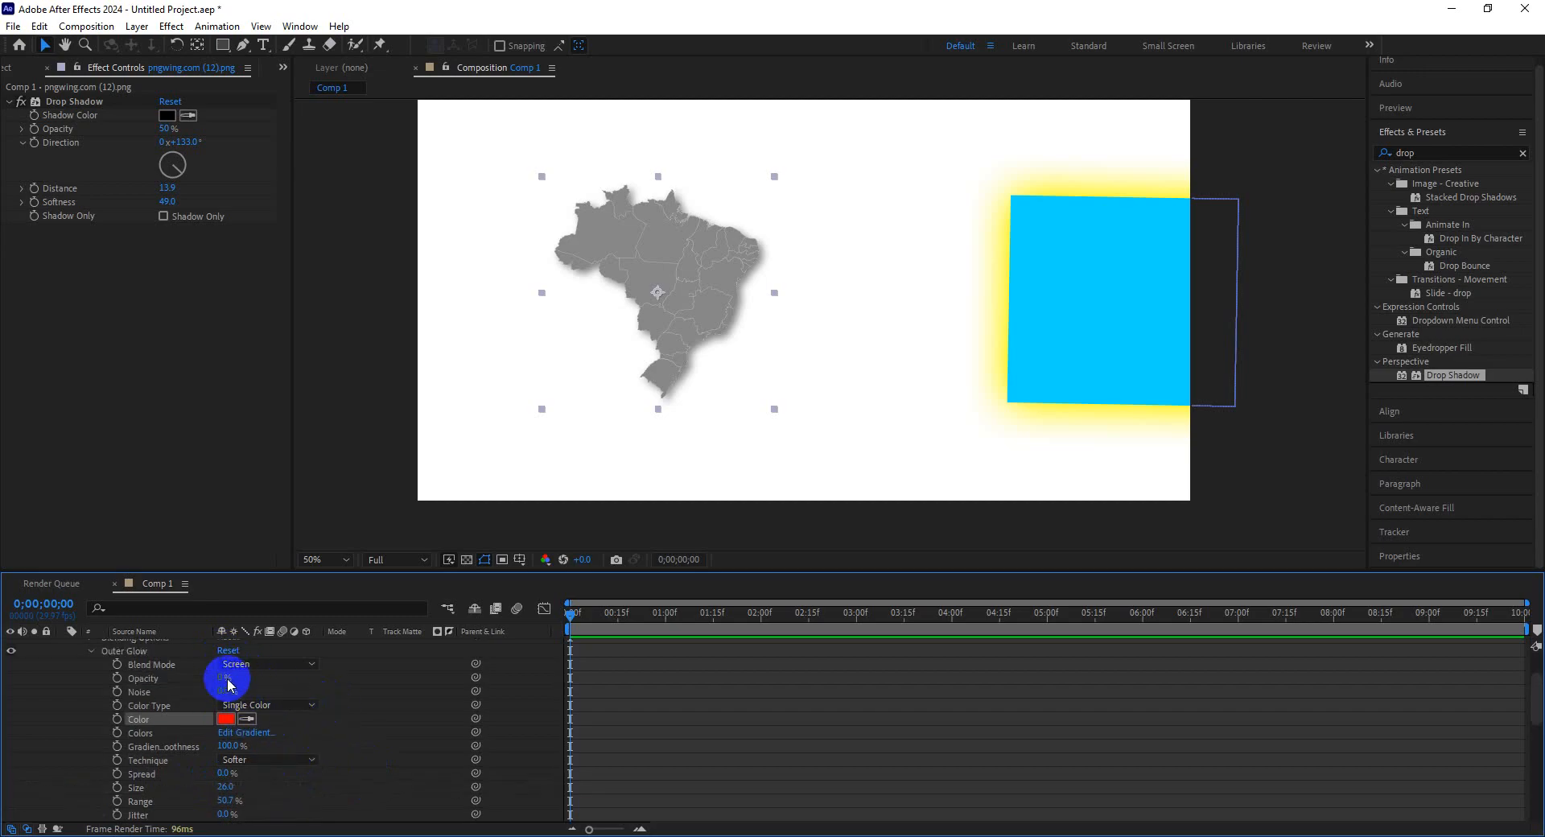
click(119, 680)
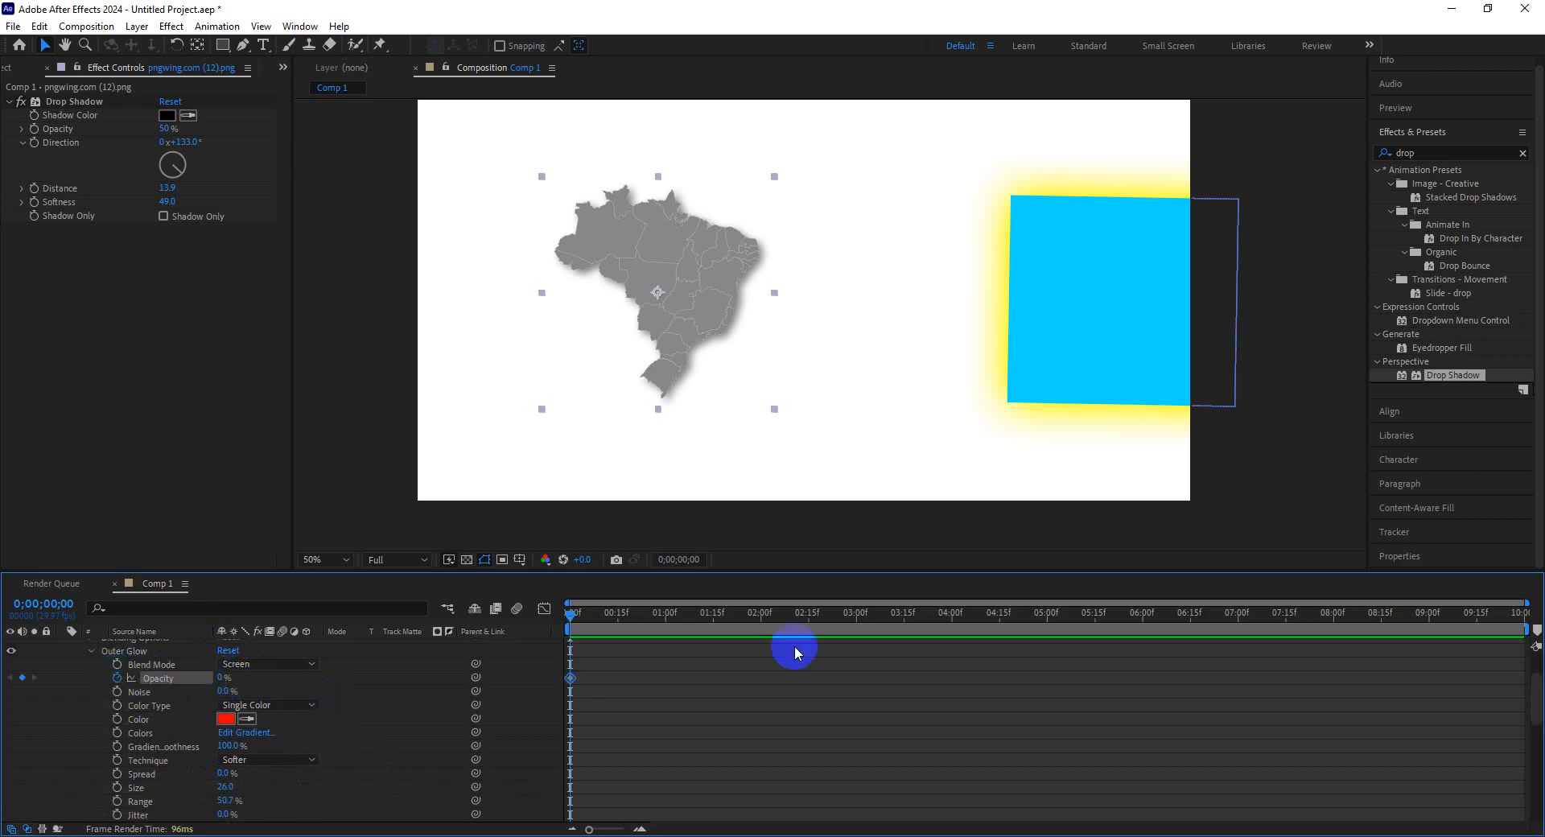
click(968, 628)
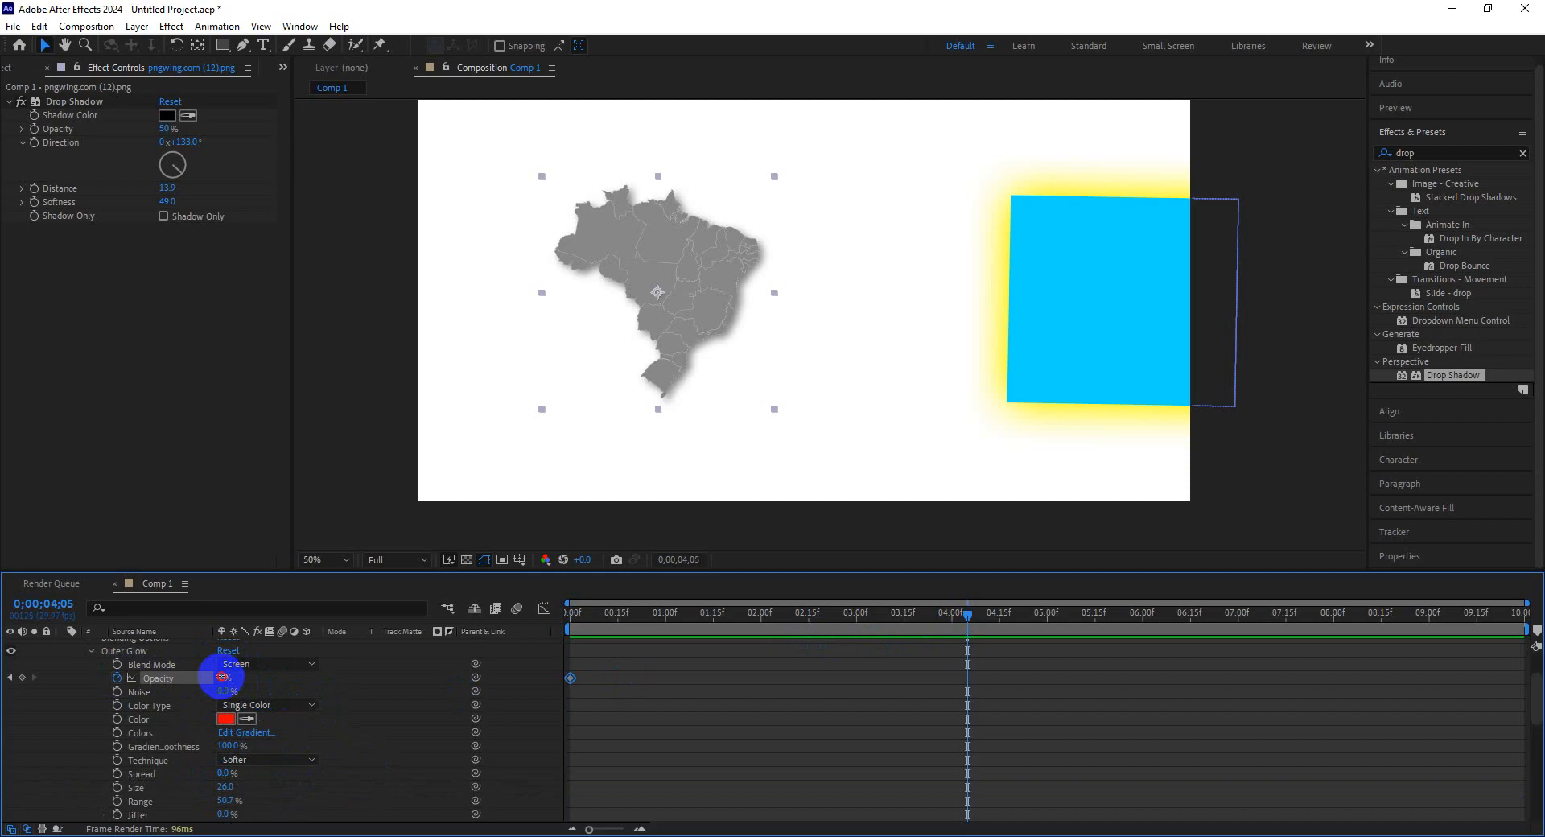
drag(222, 677, 1022, 668)
drag(955, 612, 528, 619)
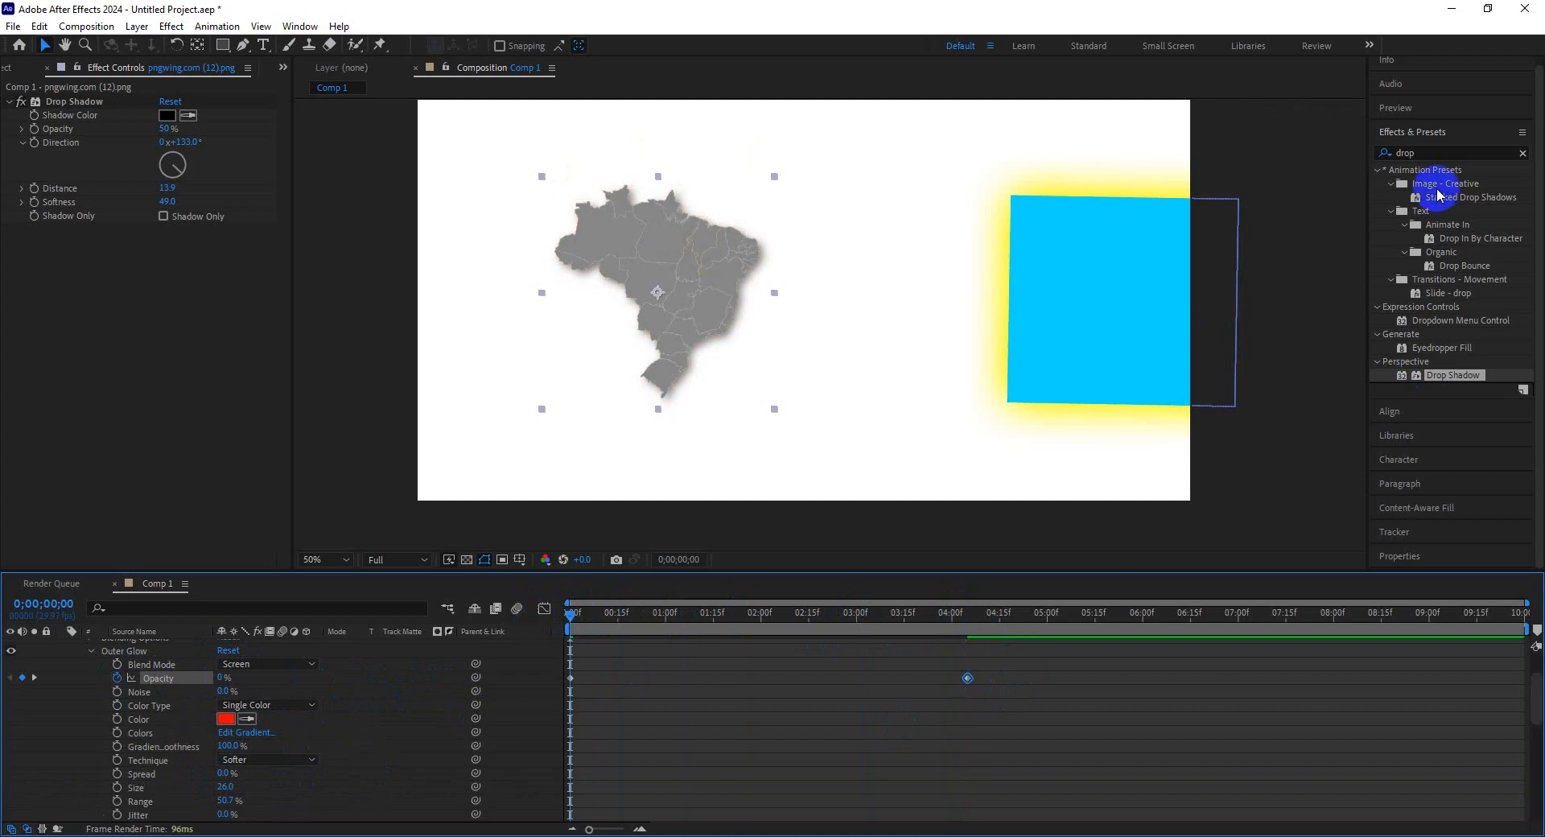
Search for the Tint effect and apply it to the Brazil map layer.
click(1521, 153)
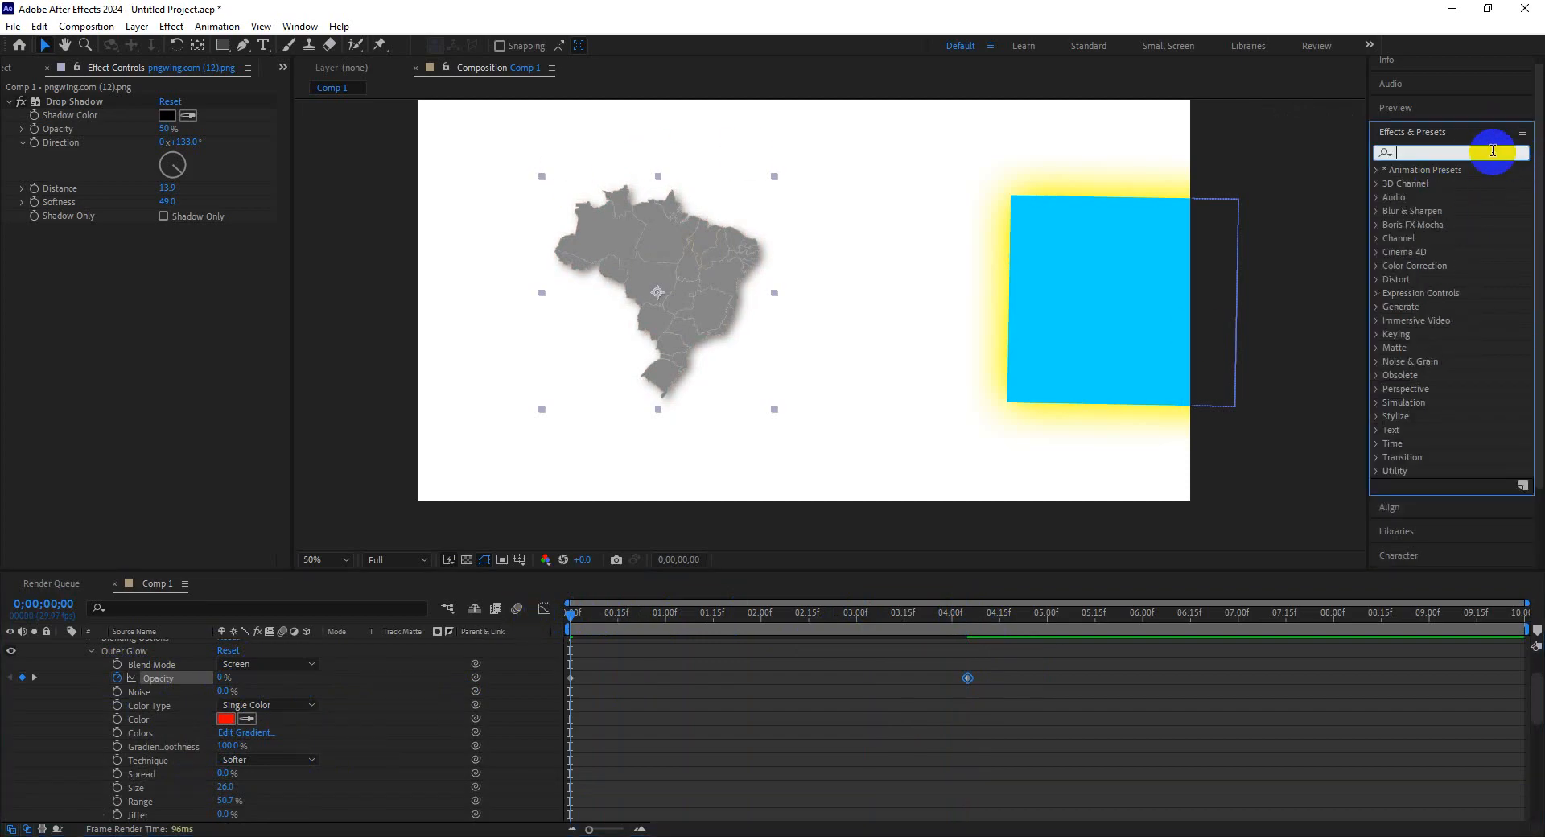
text(tint)
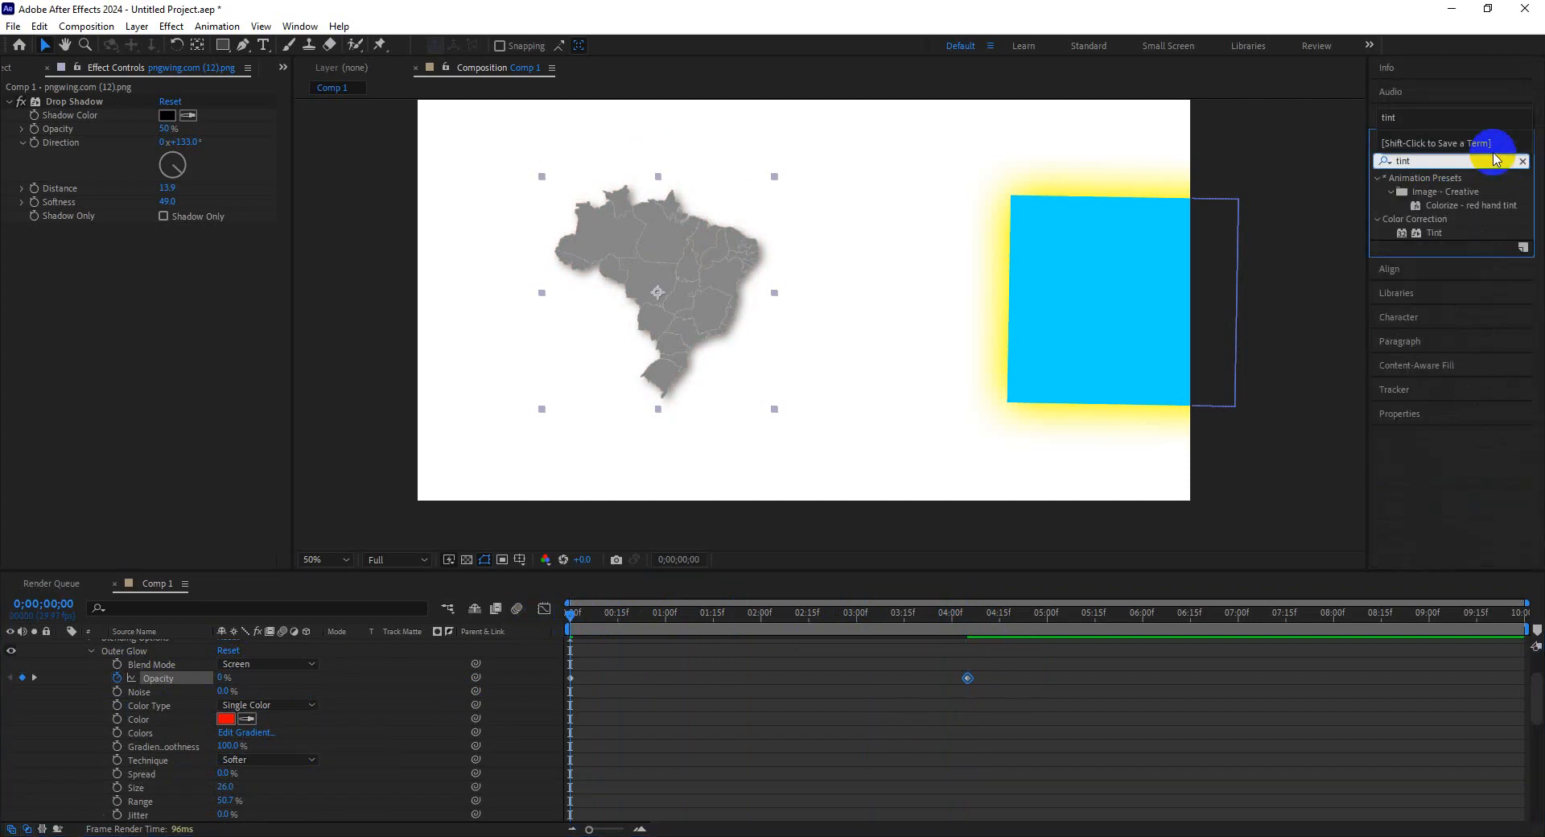
drag(1440, 234, 532, 261)
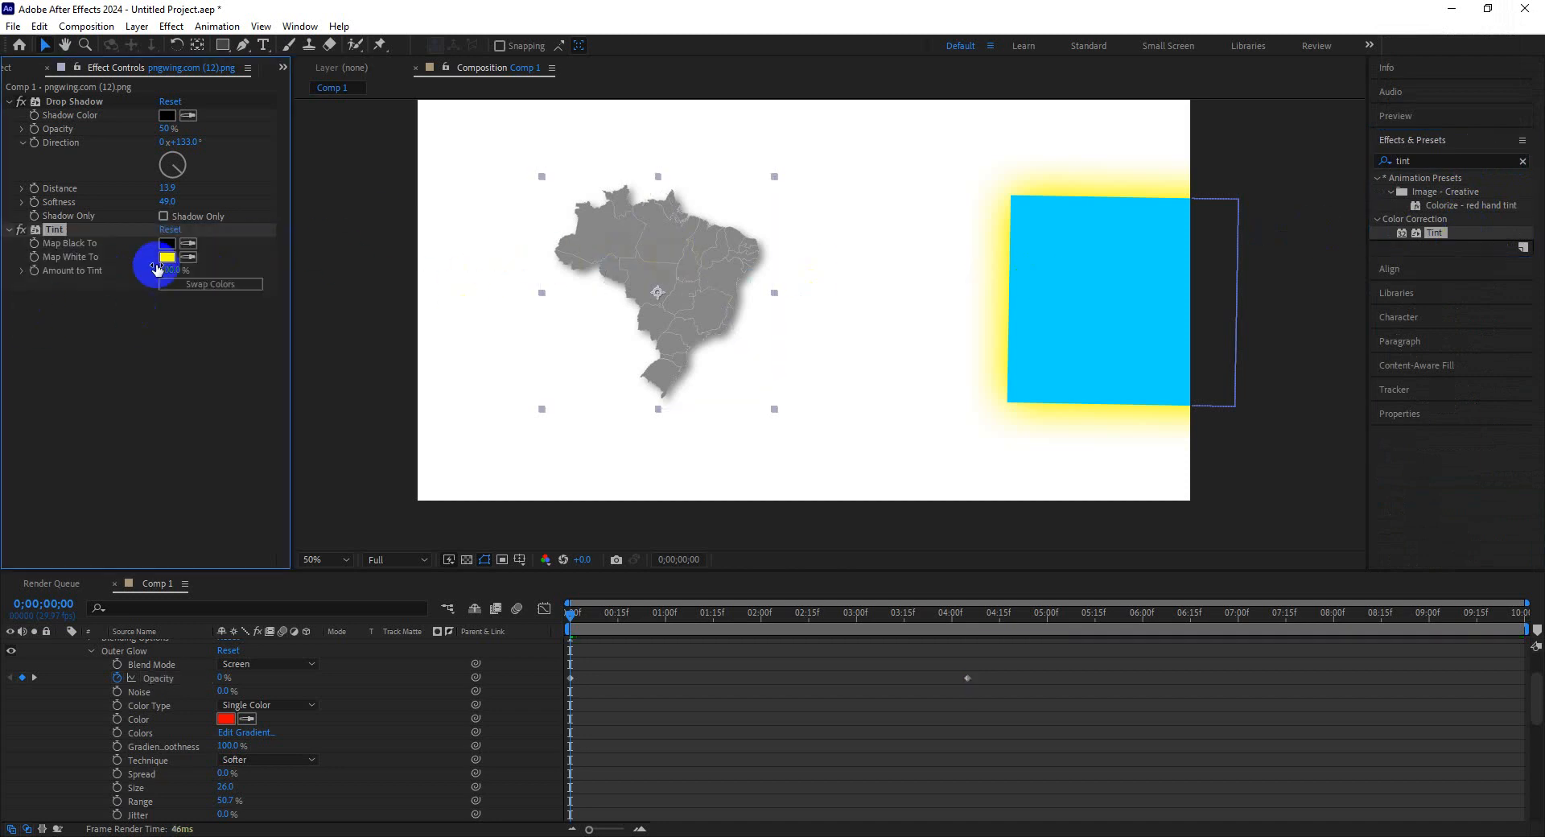
Set Tint's Map White To colour to green 17E612.
click(166, 257)
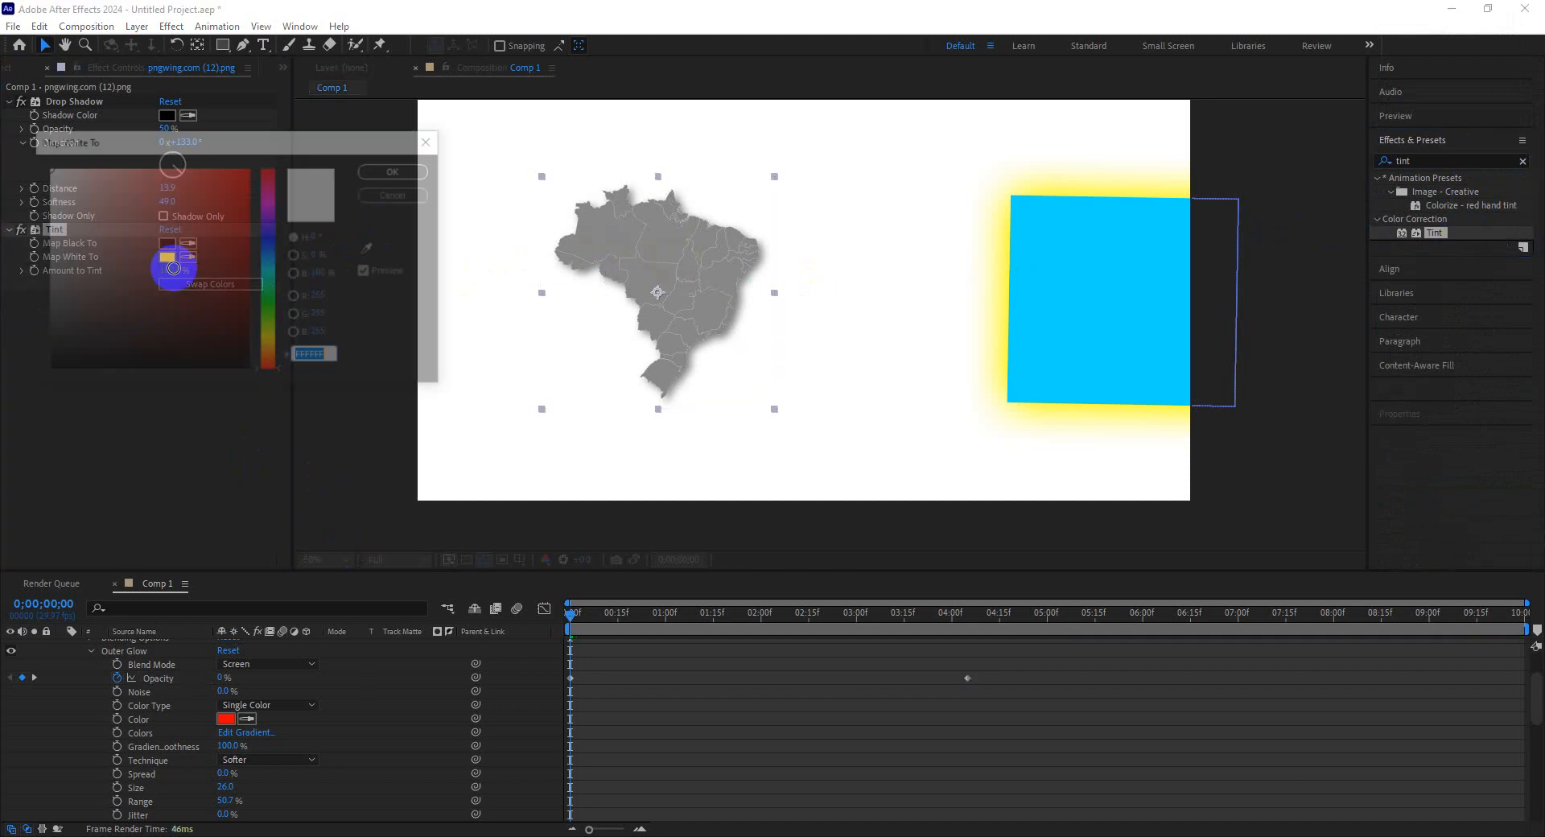
click(269, 304)
click(247, 170)
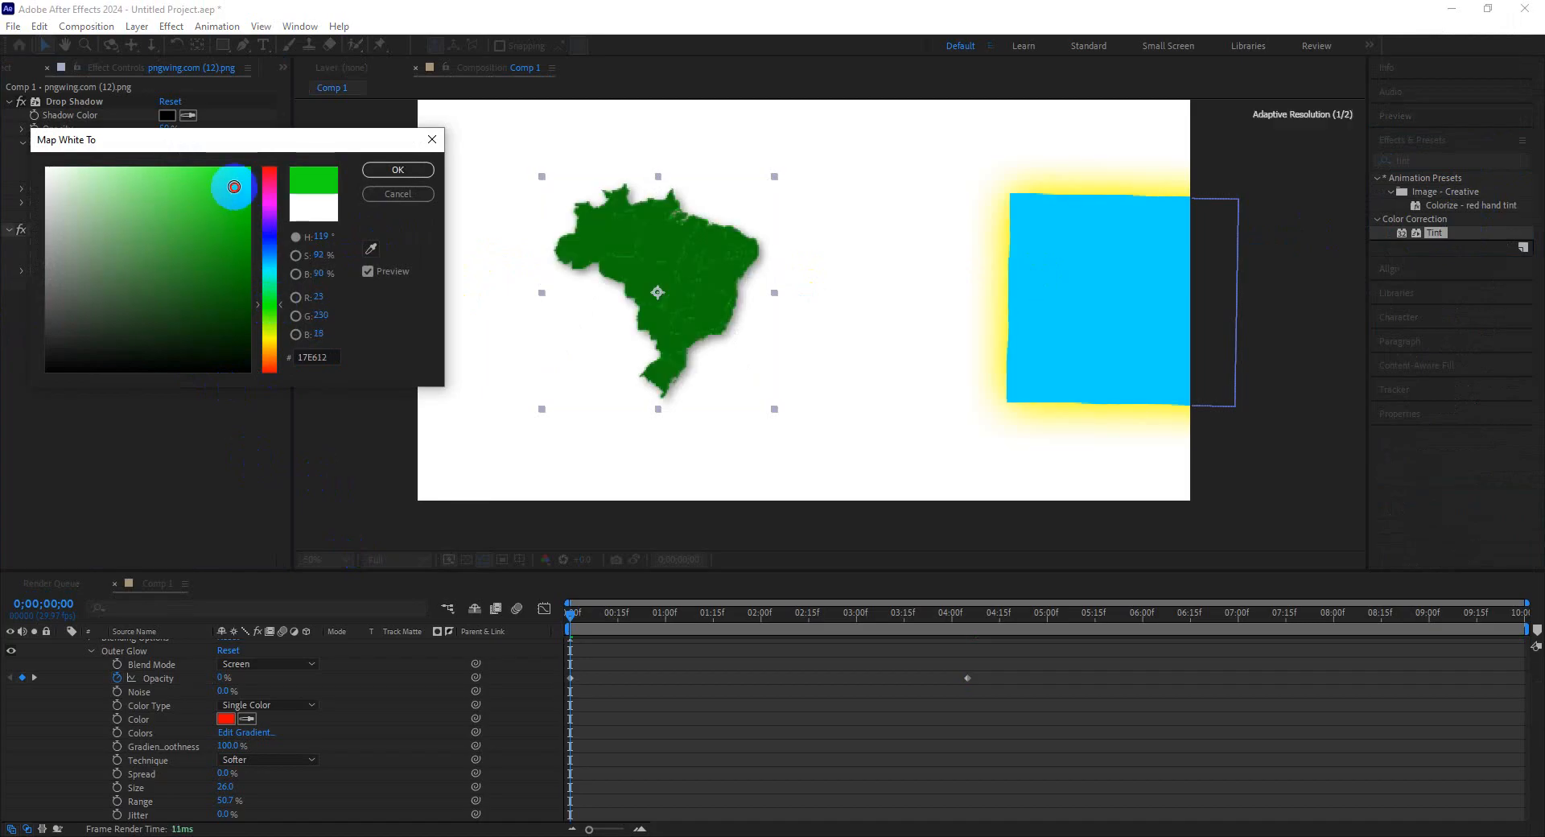
click(398, 169)
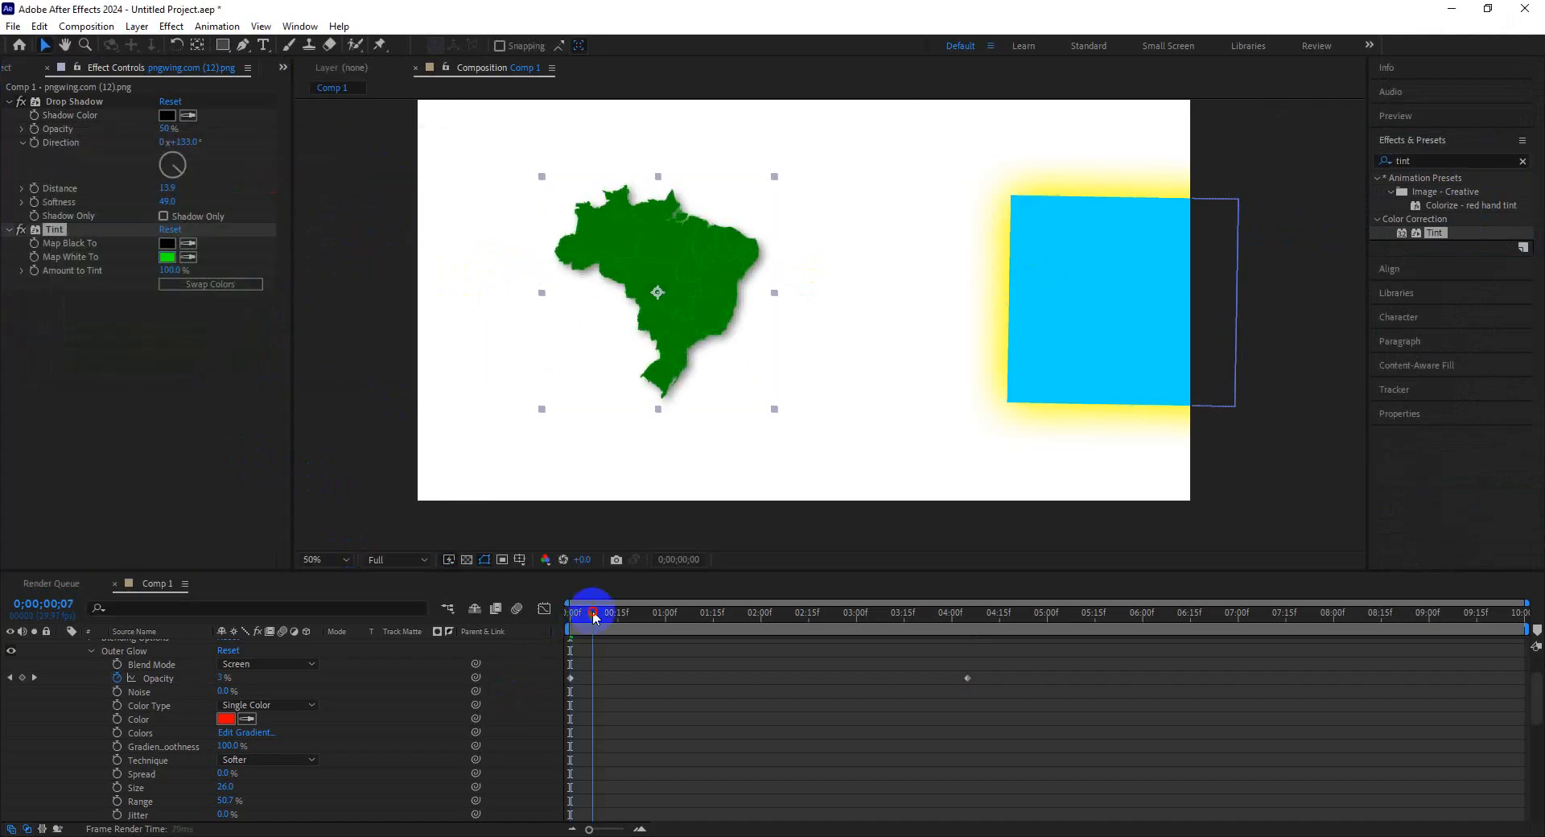
Try a dark grey 1B1F1B for Tint's Map White To colour at 4;05.
drag(593, 613, 983, 653)
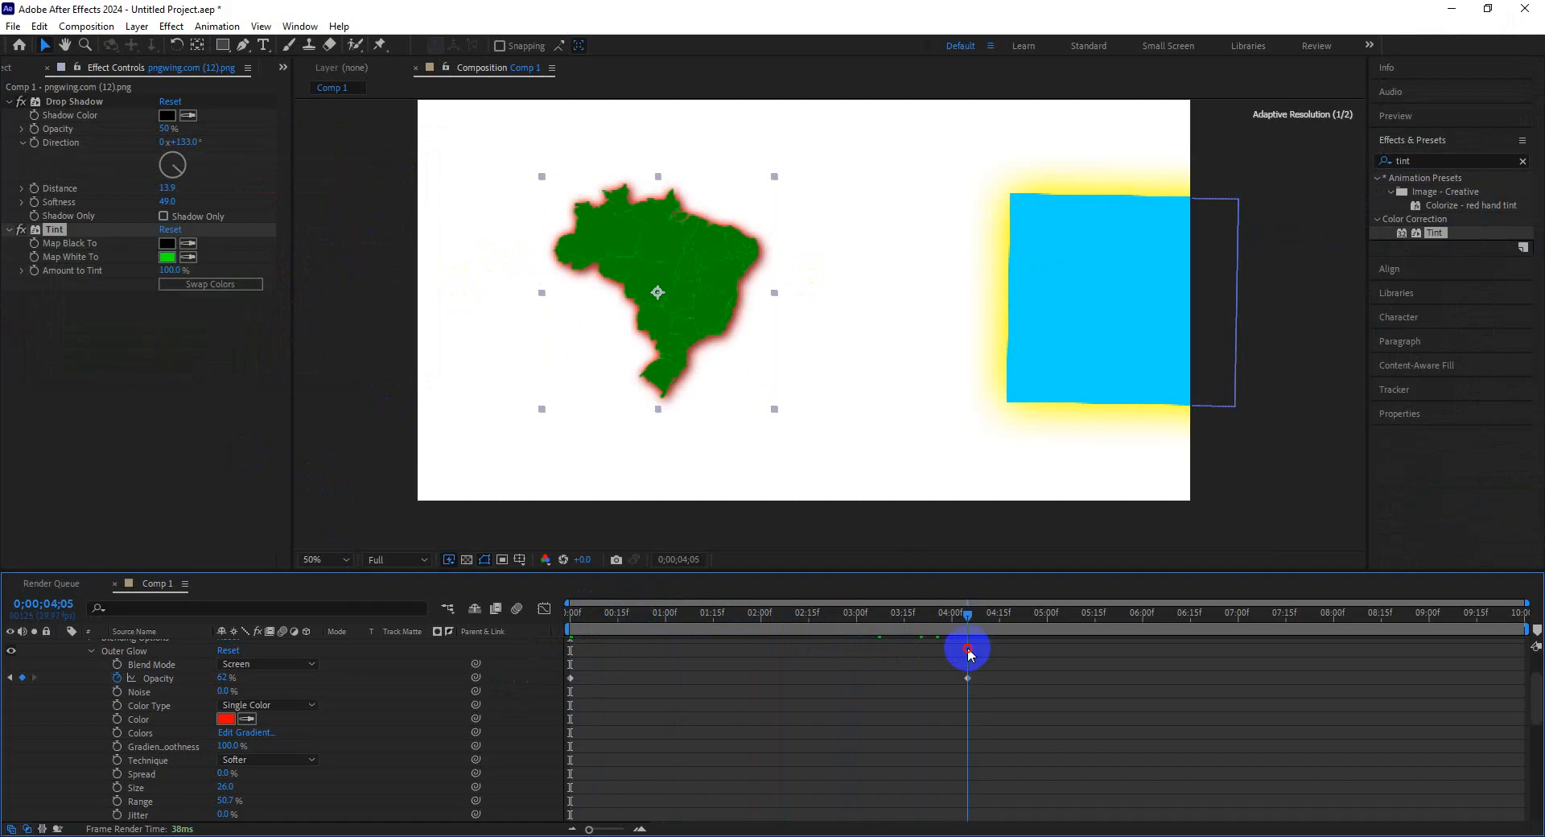
click(166, 256)
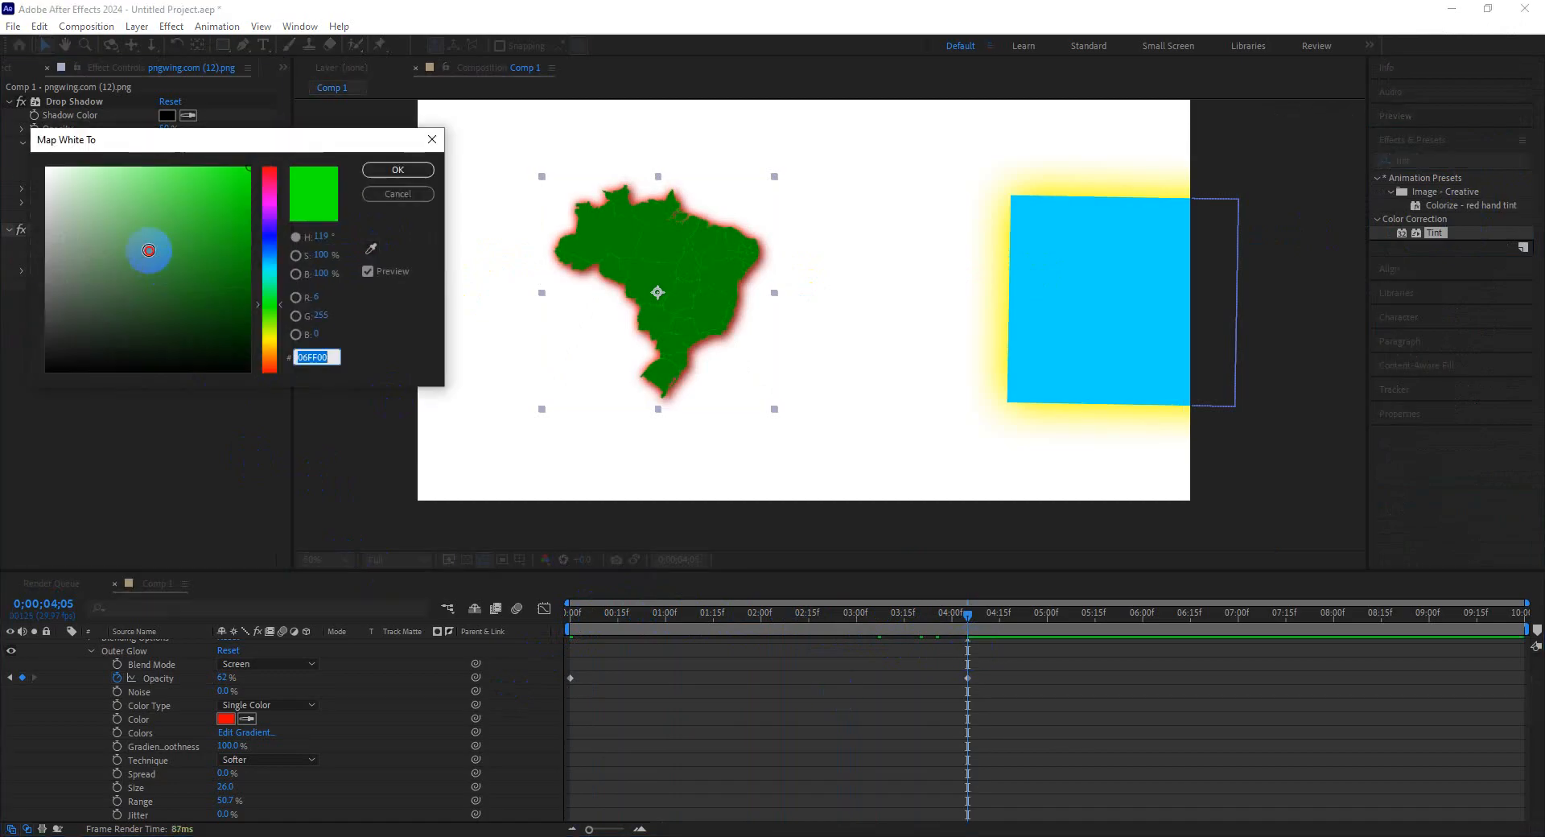
drag(149, 250, 73, 347)
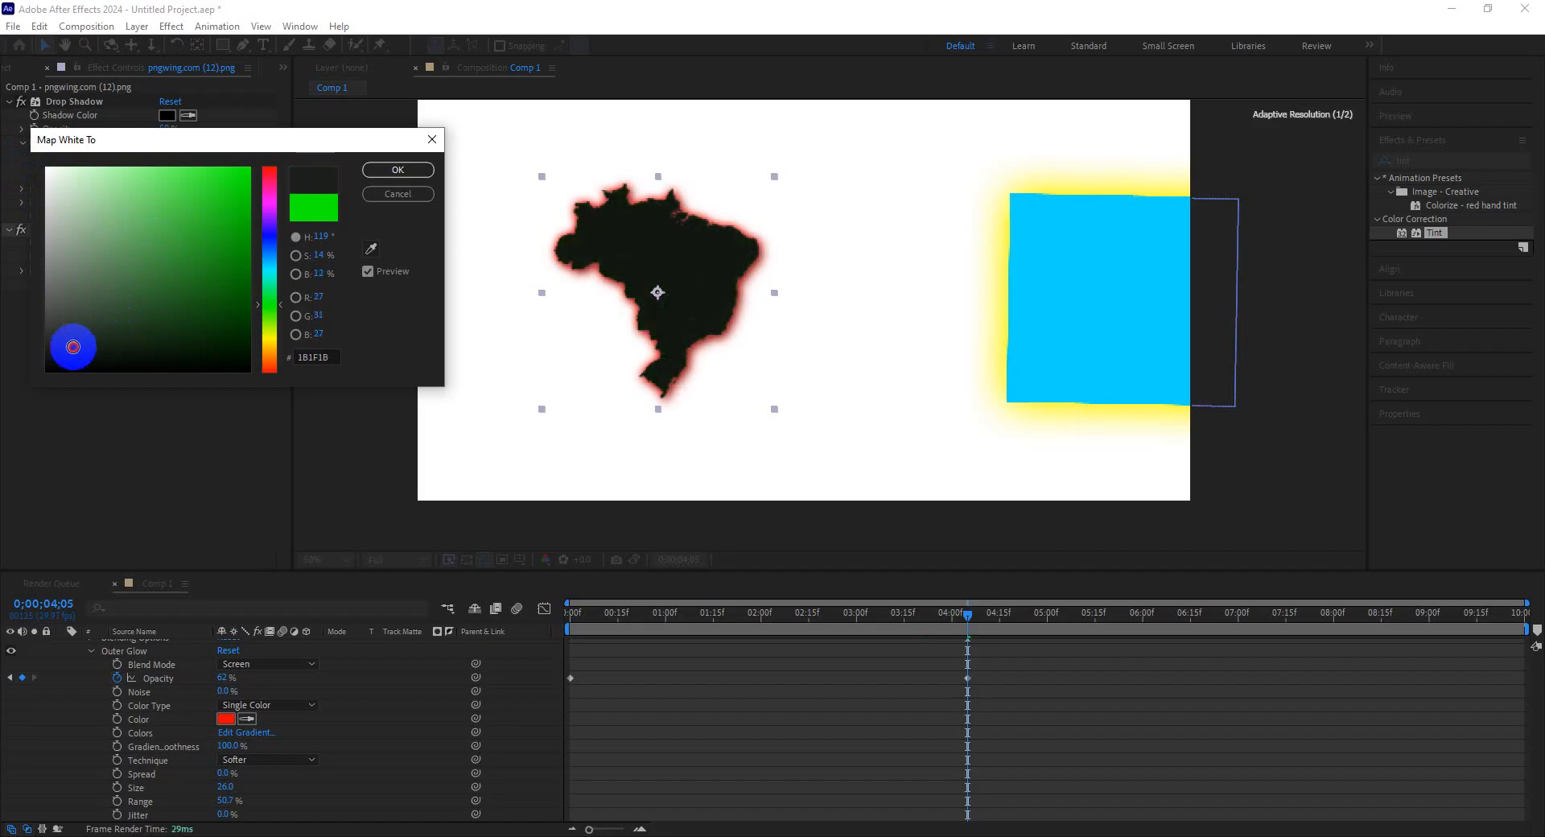
click(397, 169)
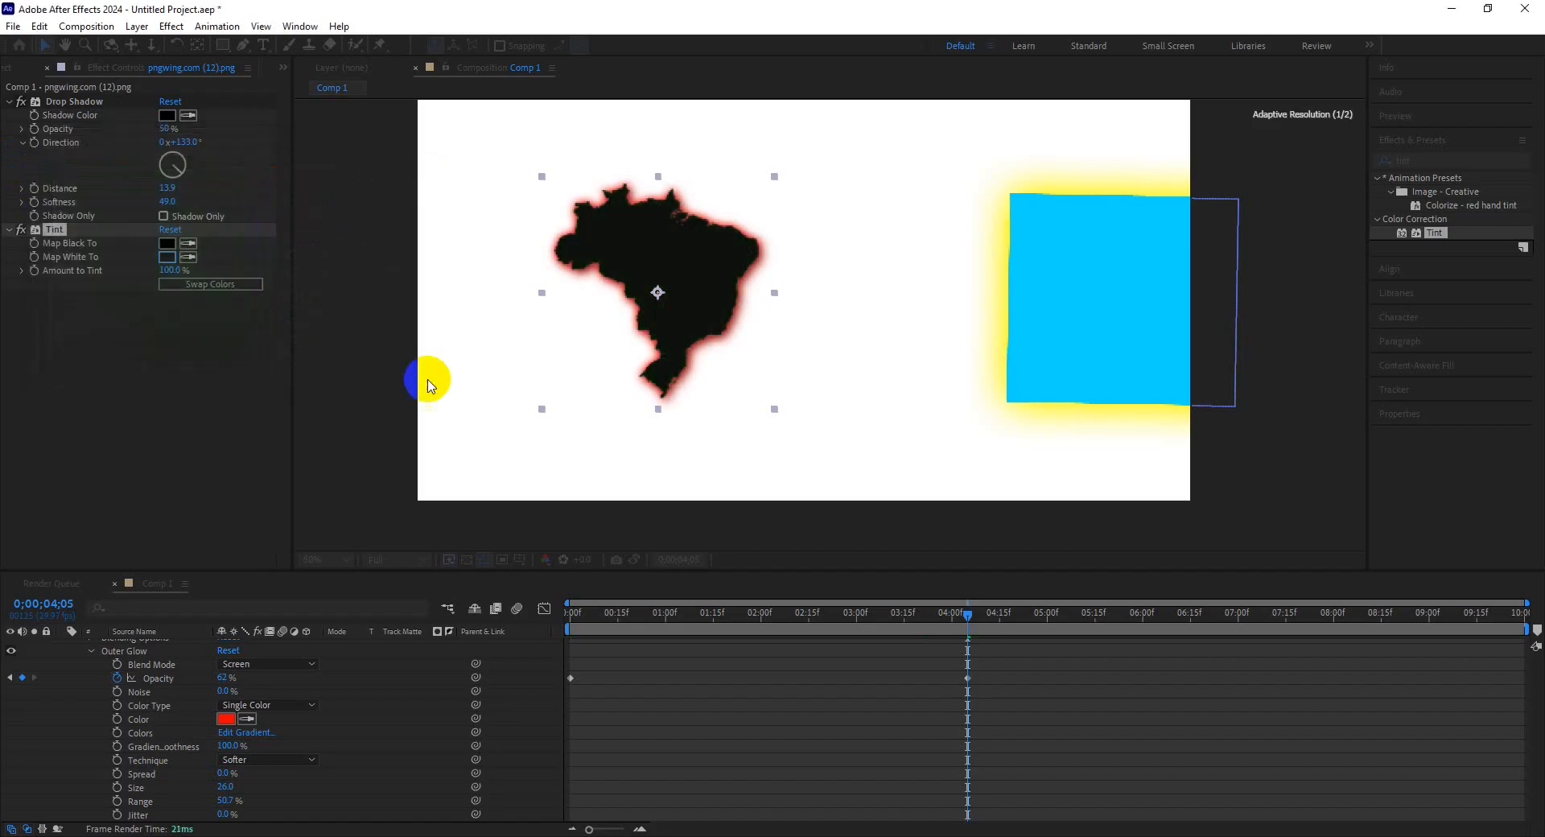
Set Tint's Map White To colour to bright green 06FF00.
drag(630, 617, 713, 635)
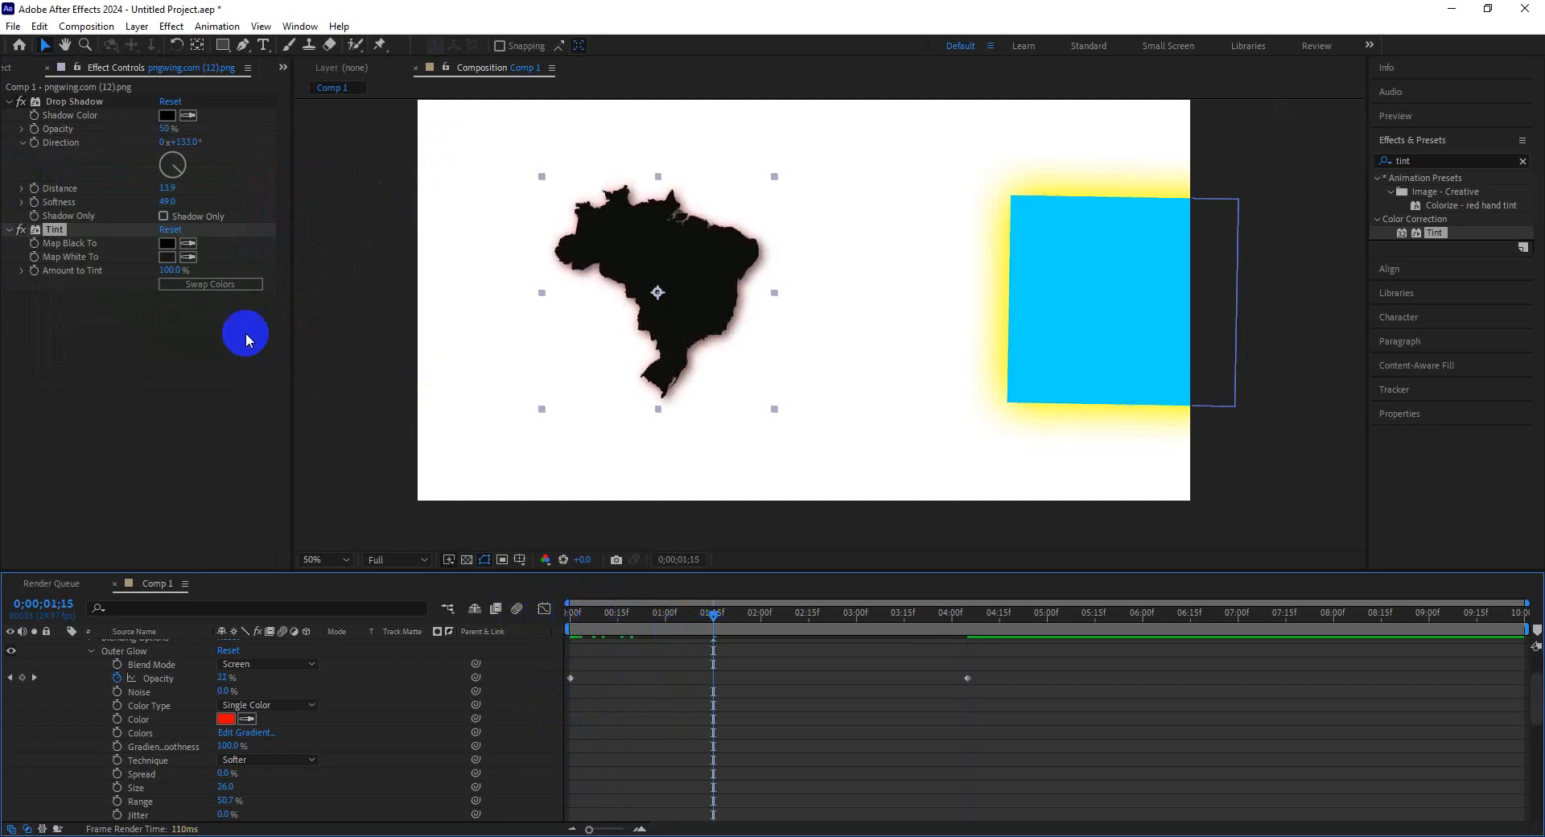
click(166, 257)
drag(166, 299, 251, 181)
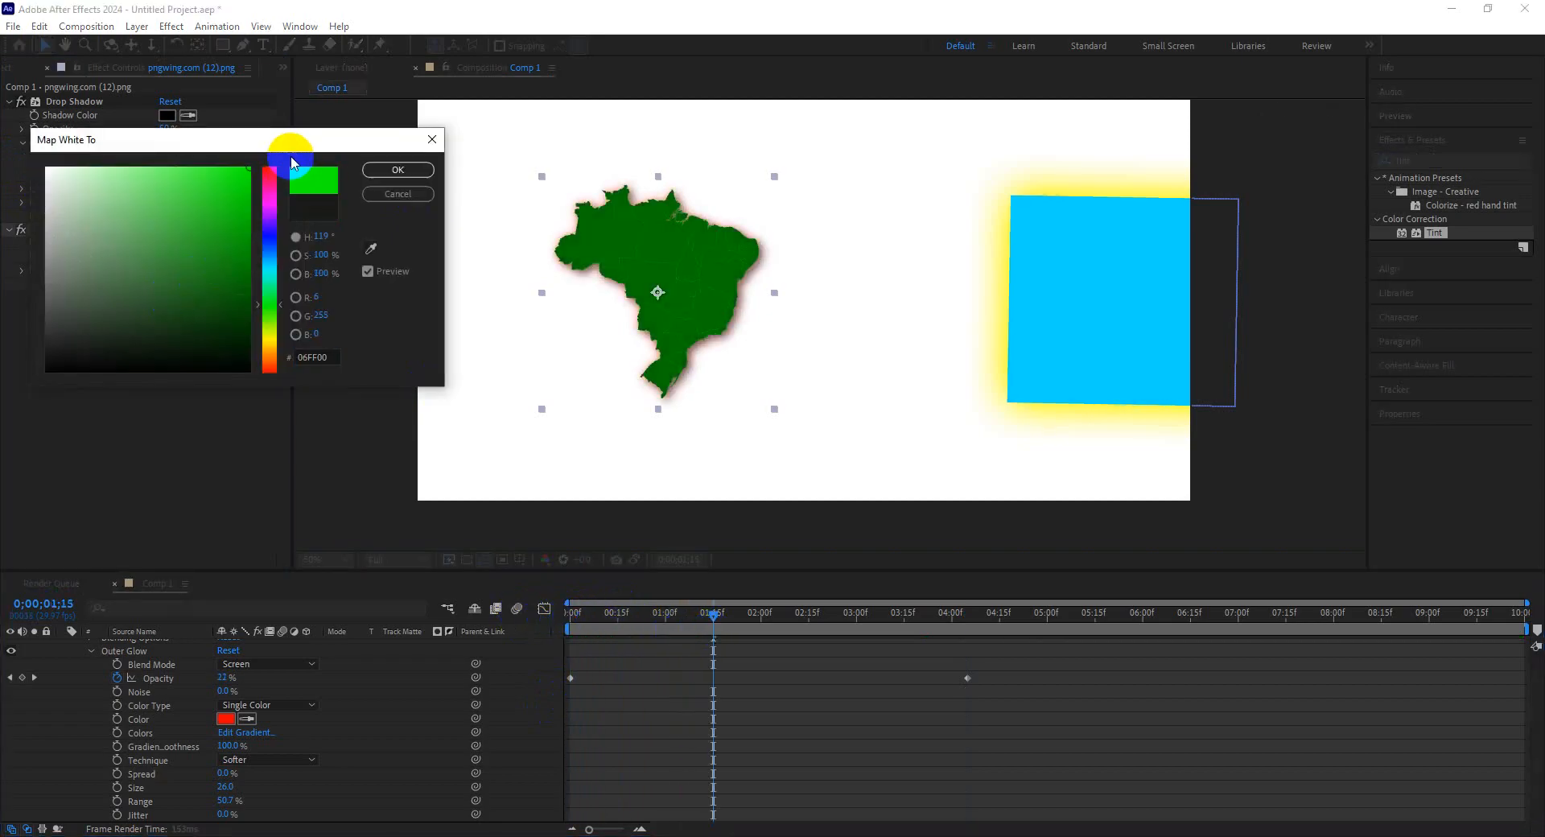
click(398, 170)
Enable keyframing on Tint's Map White To at 1;13 and scrub the timeline to check the glow.
drag(717, 610, 709, 658)
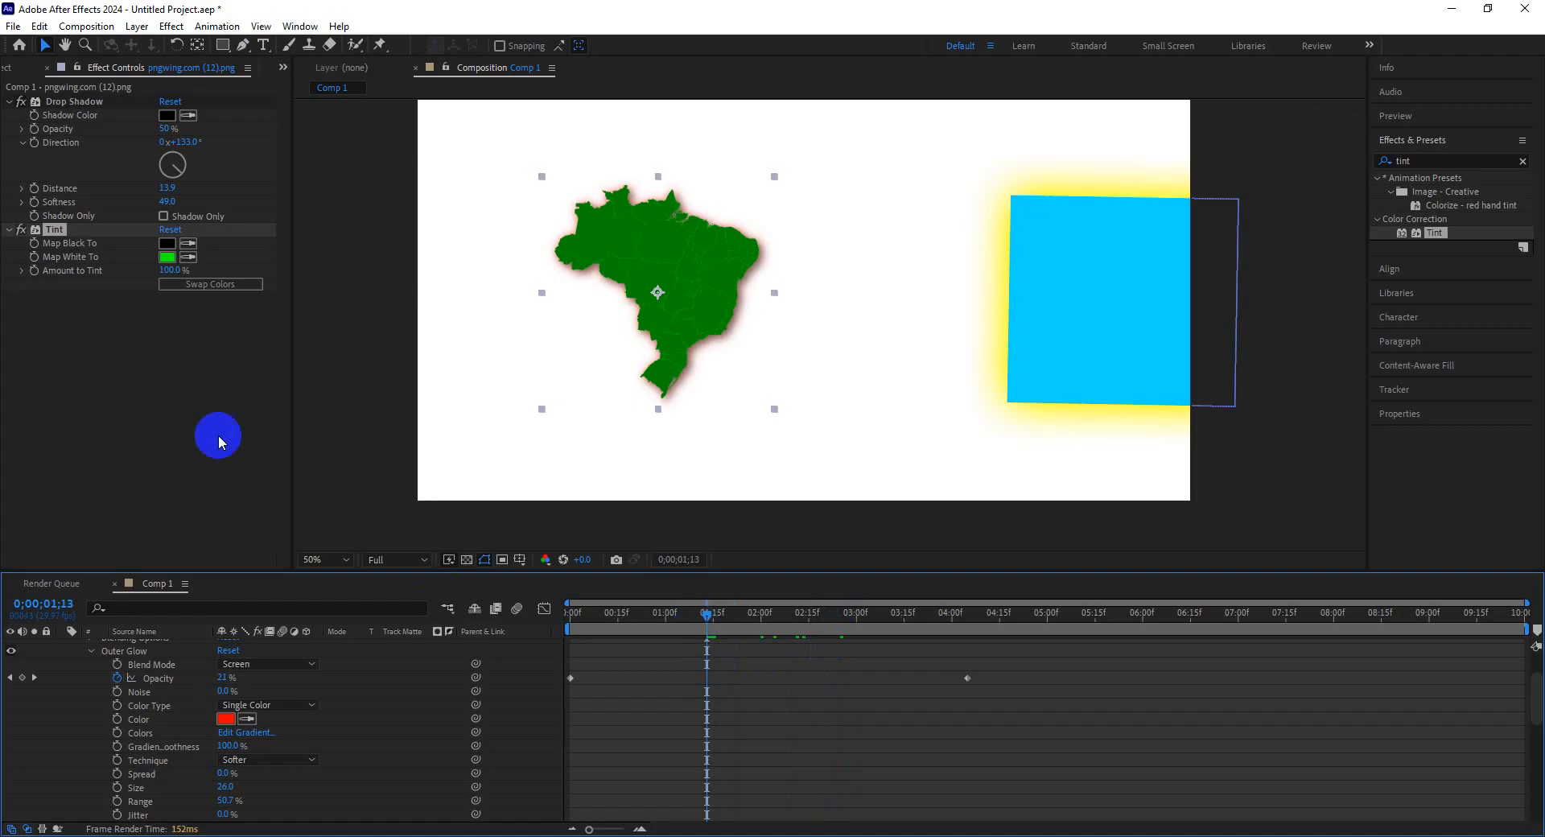
click(36, 258)
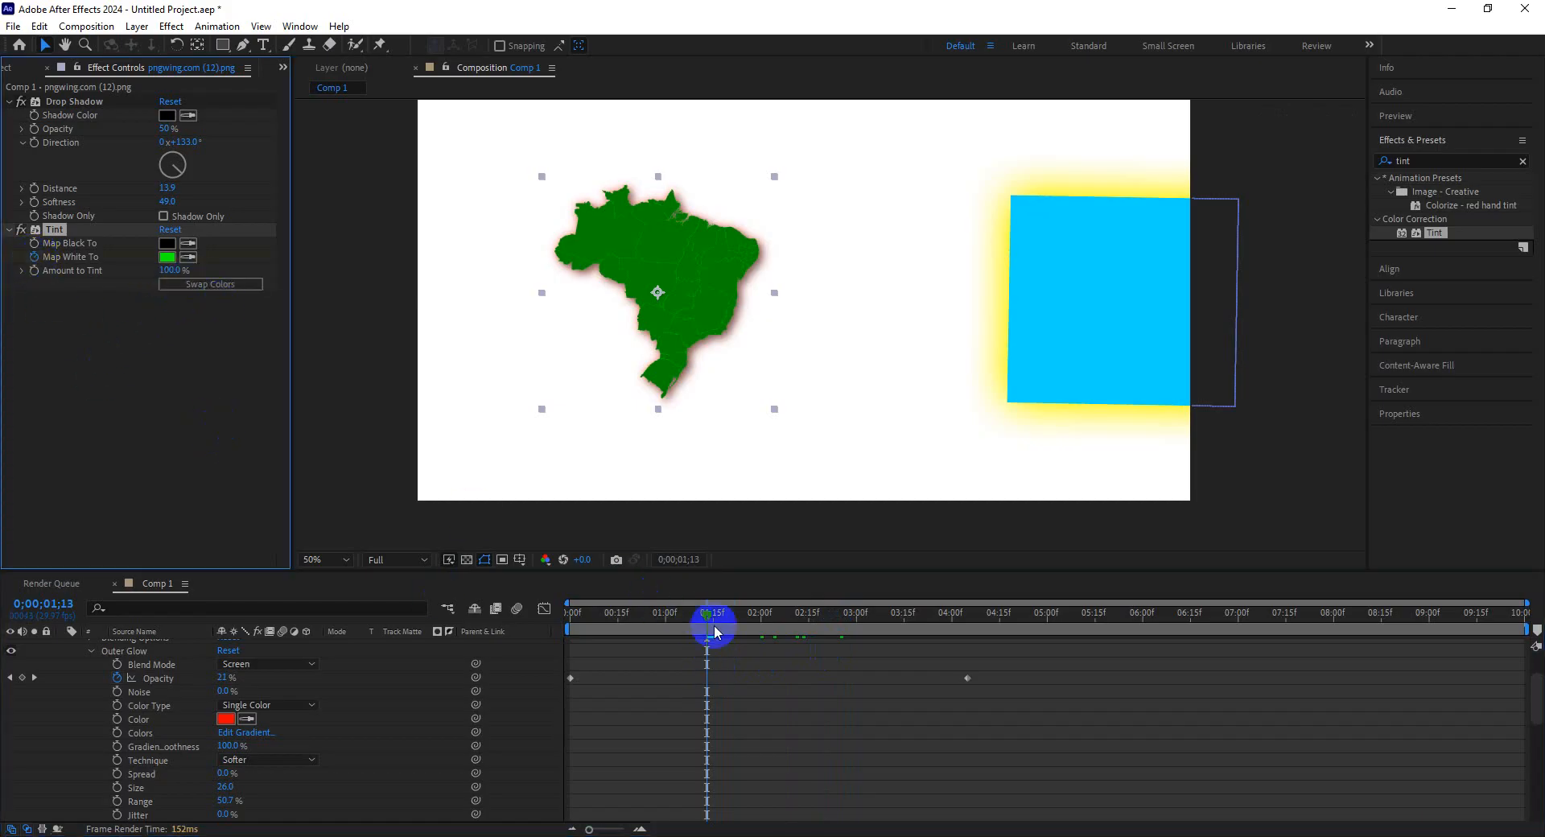
drag(715, 632, 881, 640)
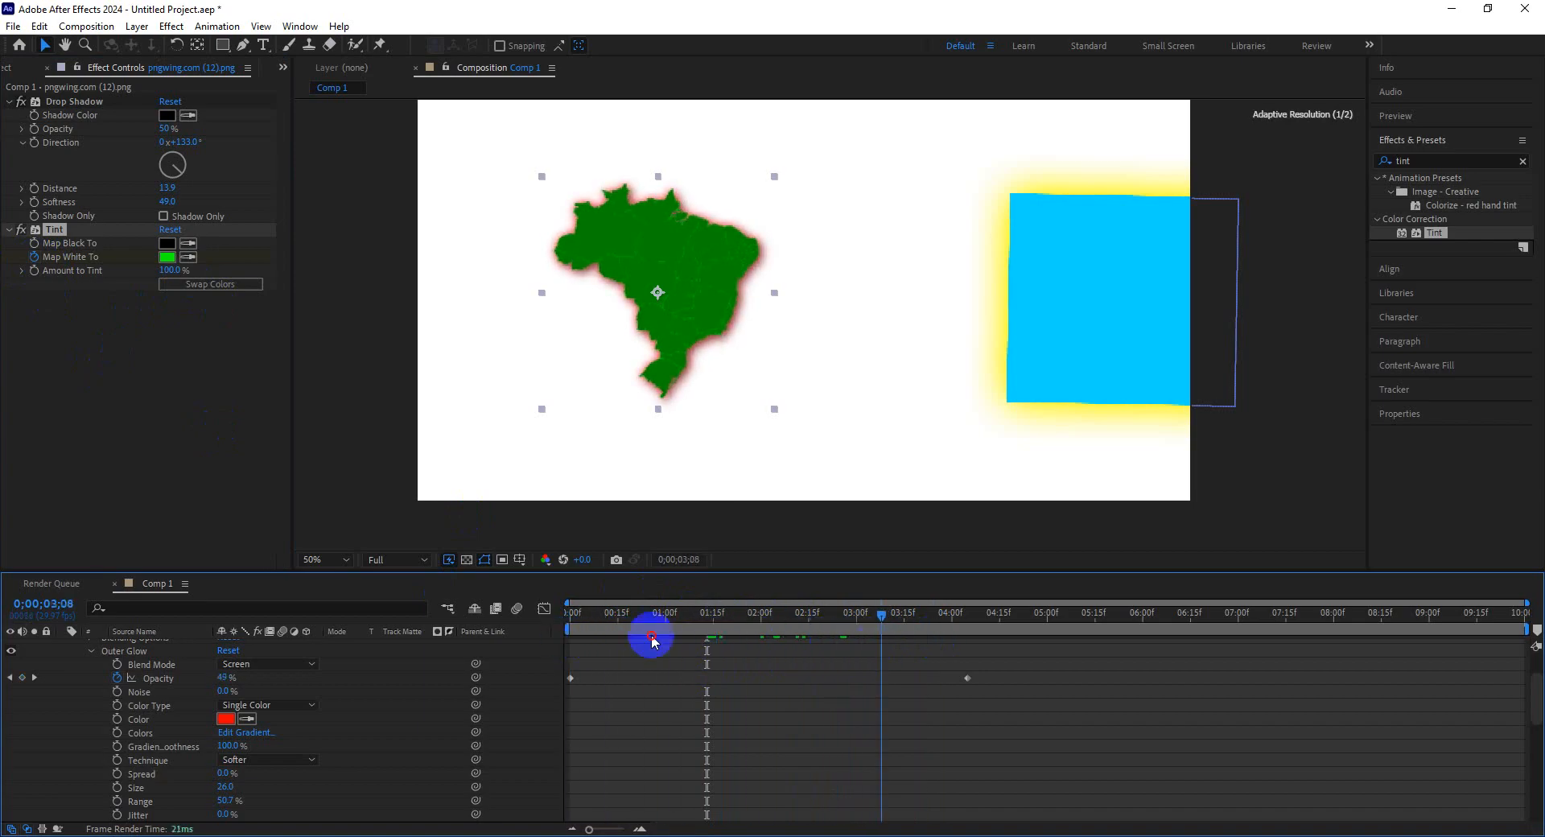
drag(652, 639, 590, 654)
Collapse the map layer's Outer Glow and Layer Styles groups in the timeline.
scroll(392, 686, up, 3)
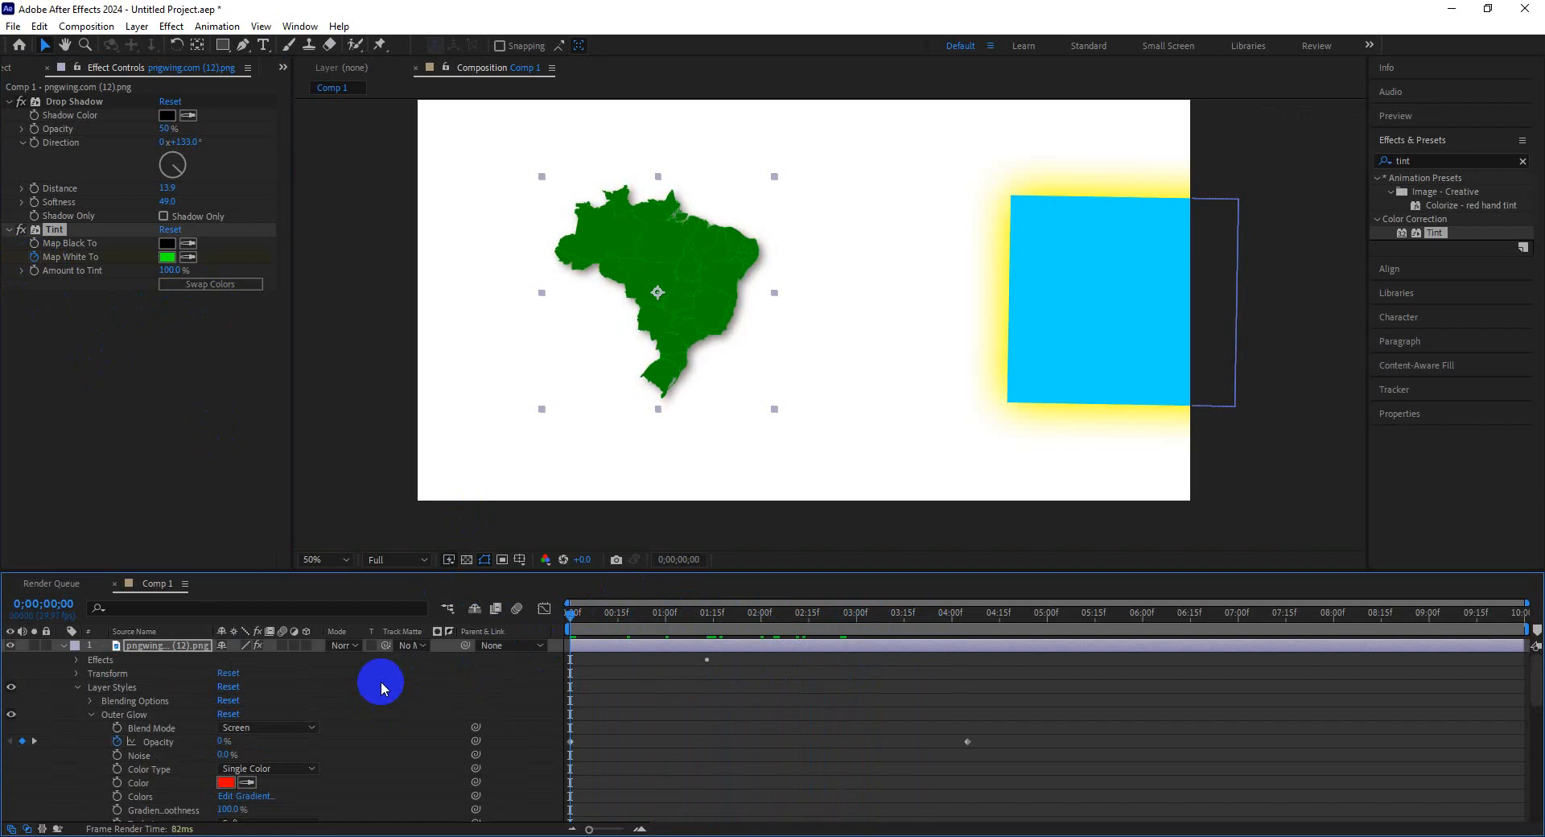
click(83, 693)
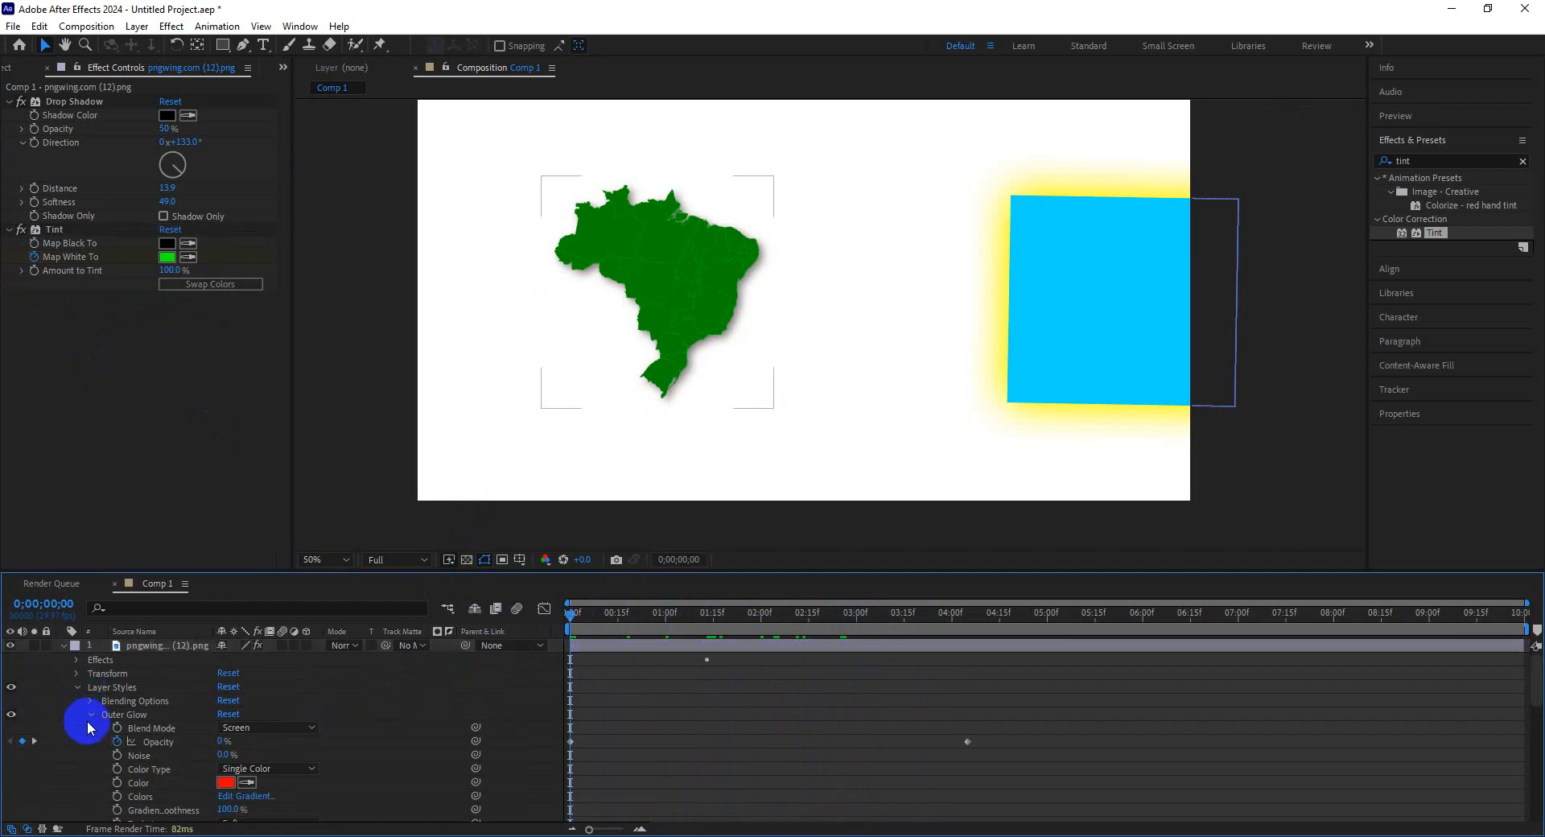
click(84, 715)
click(76, 689)
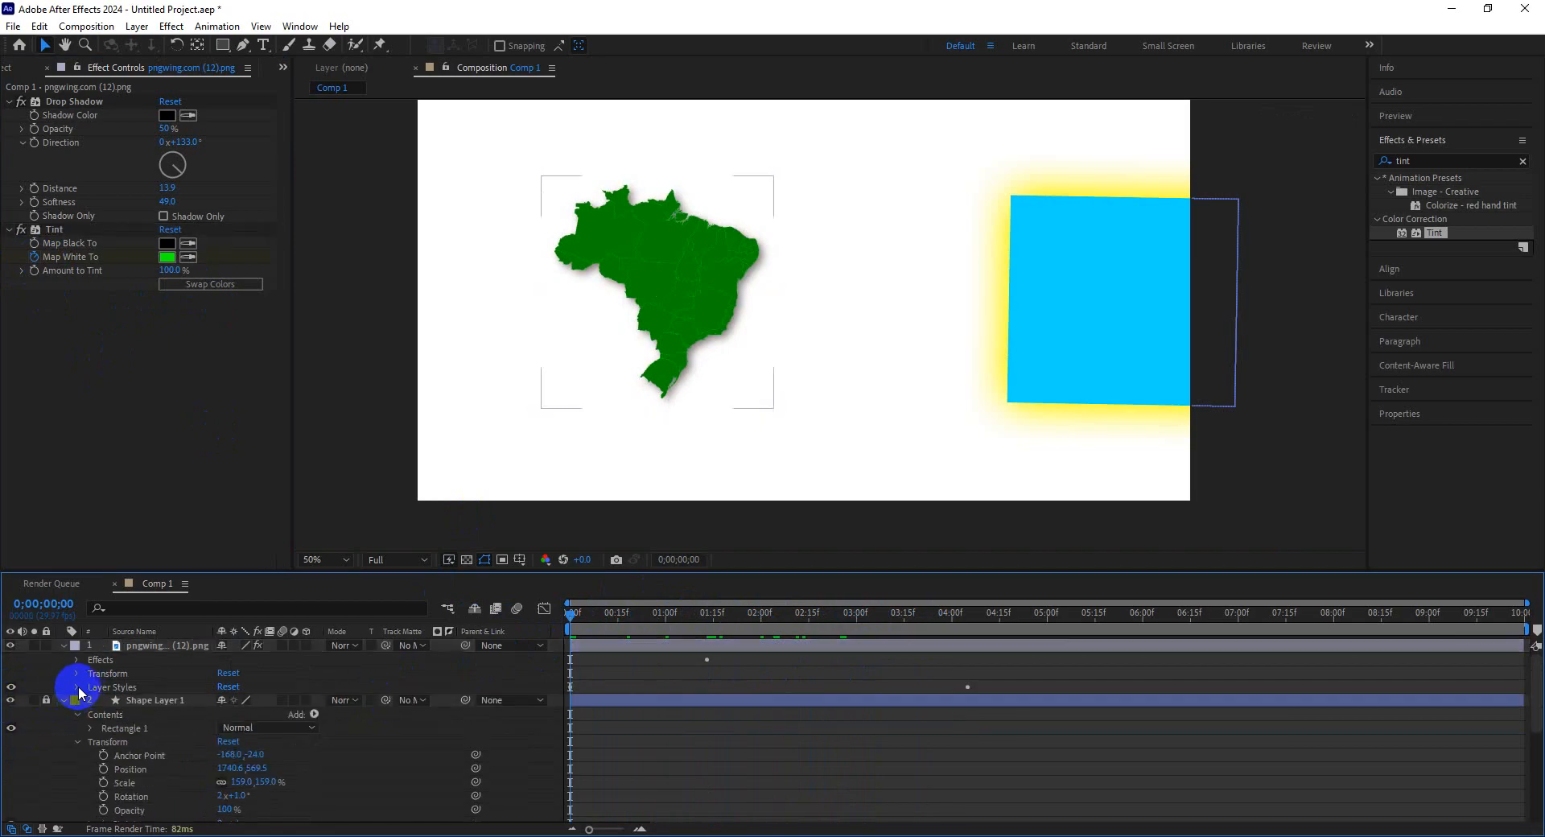
click(150, 701)
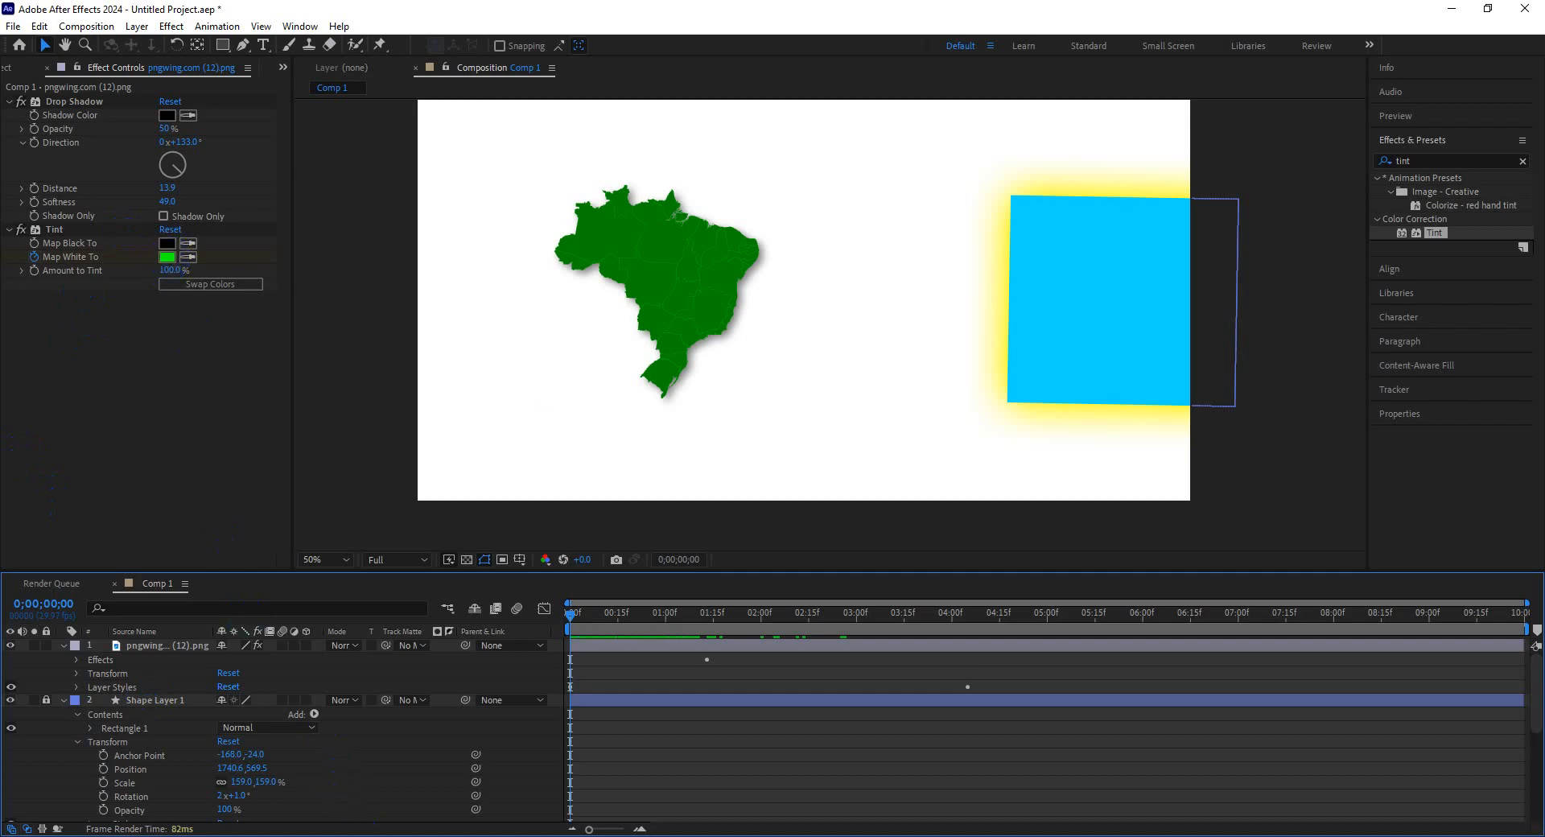
Play the composition preview and return to the start.
mouse_move(374, 836)
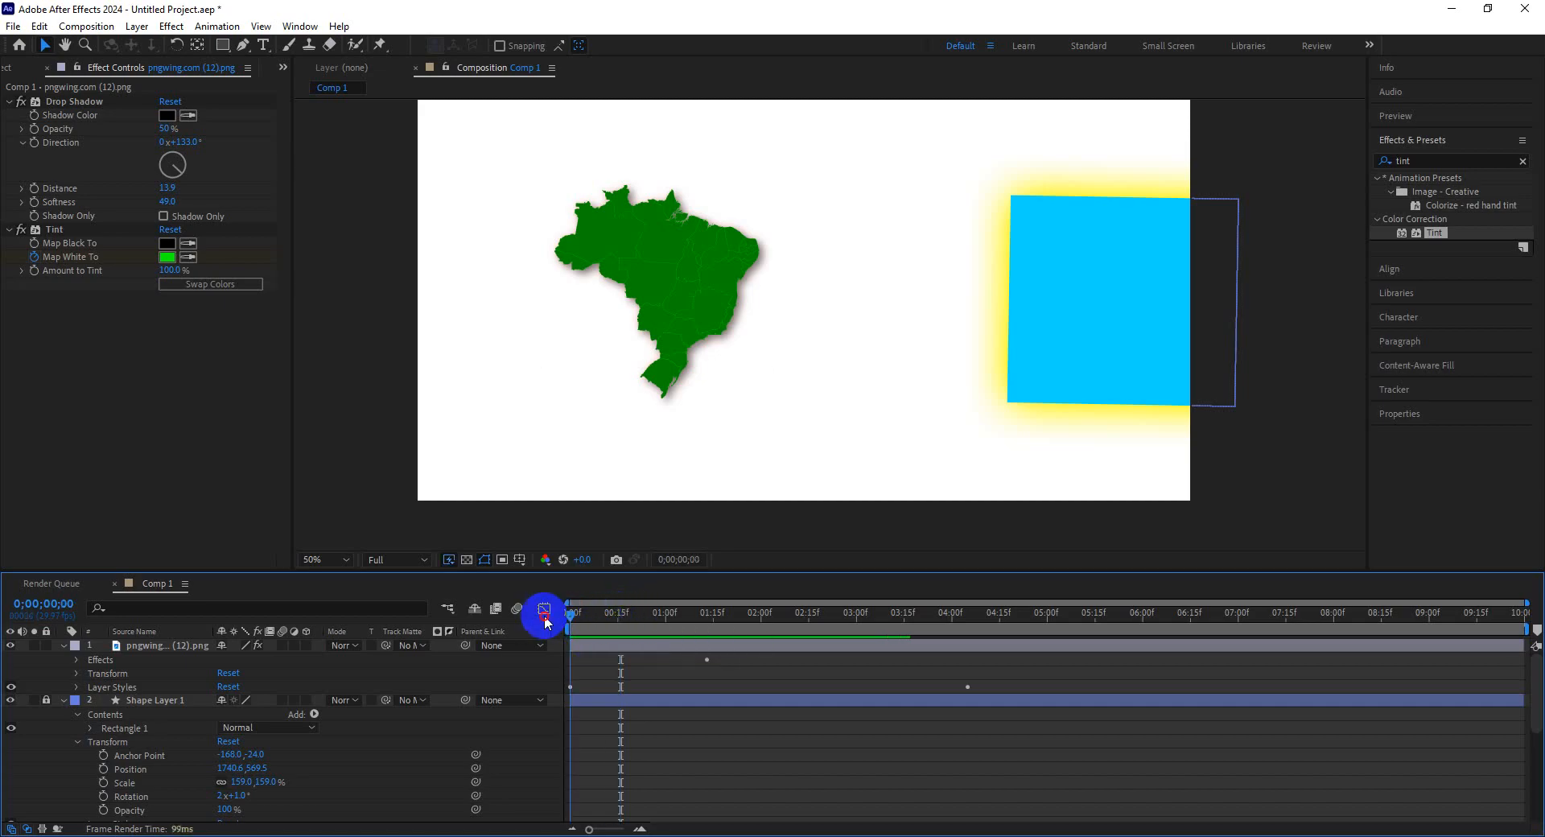
key(space)
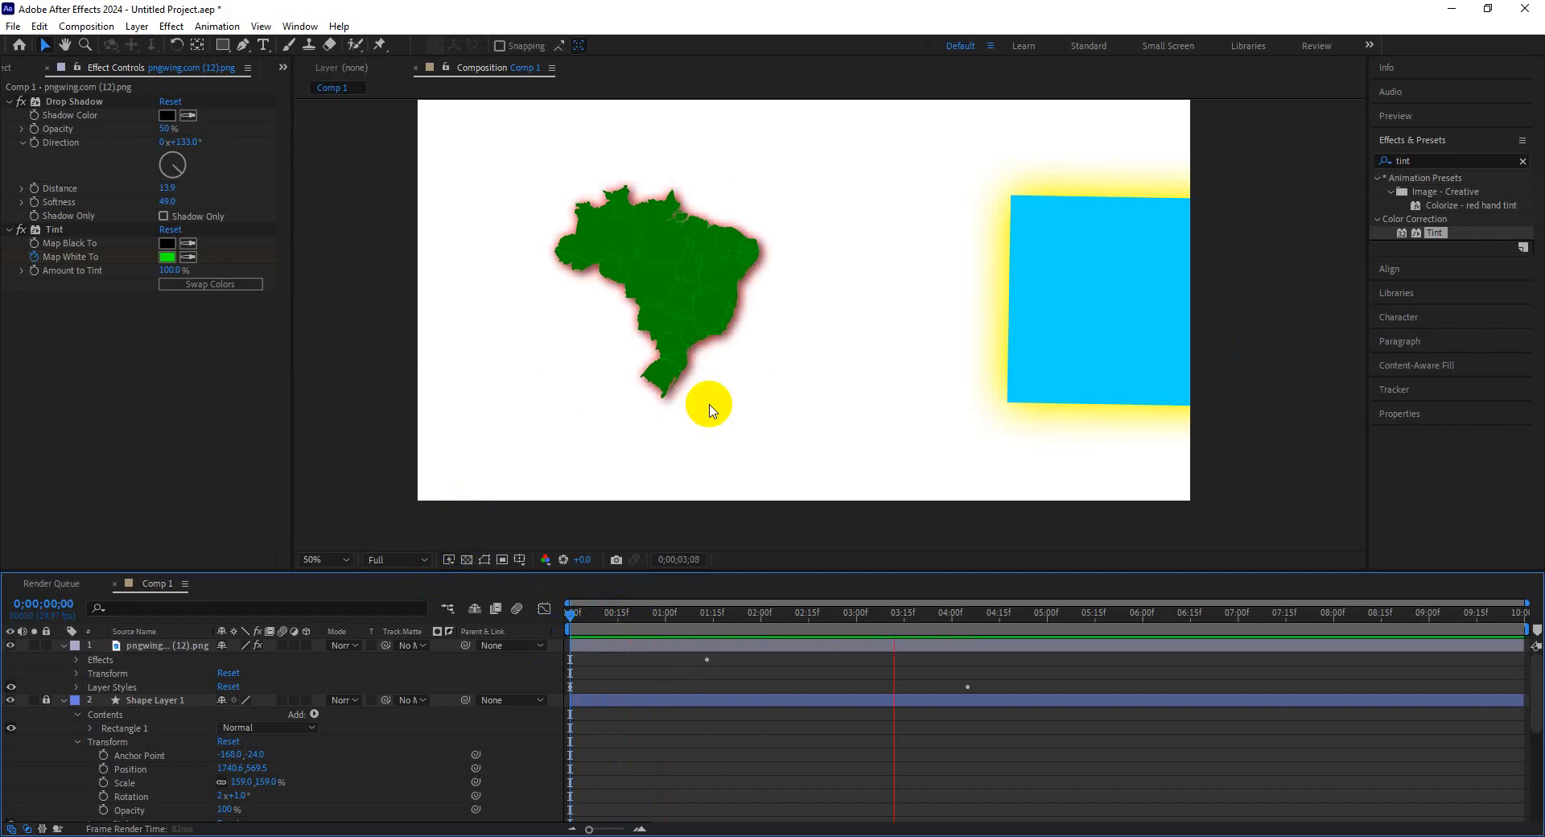
click(978, 661)
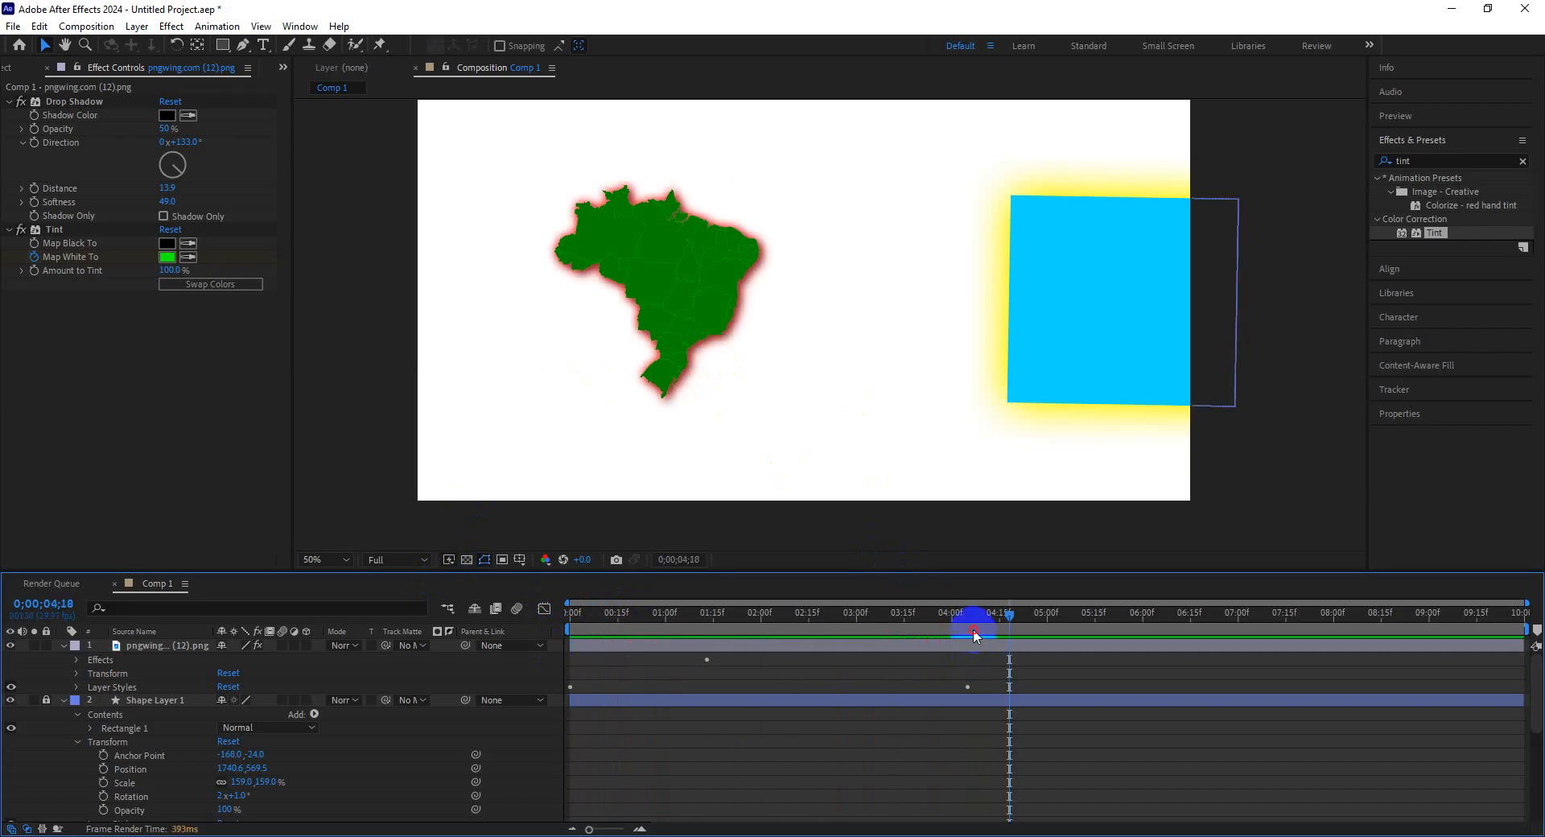
drag(974, 636, 541, 636)
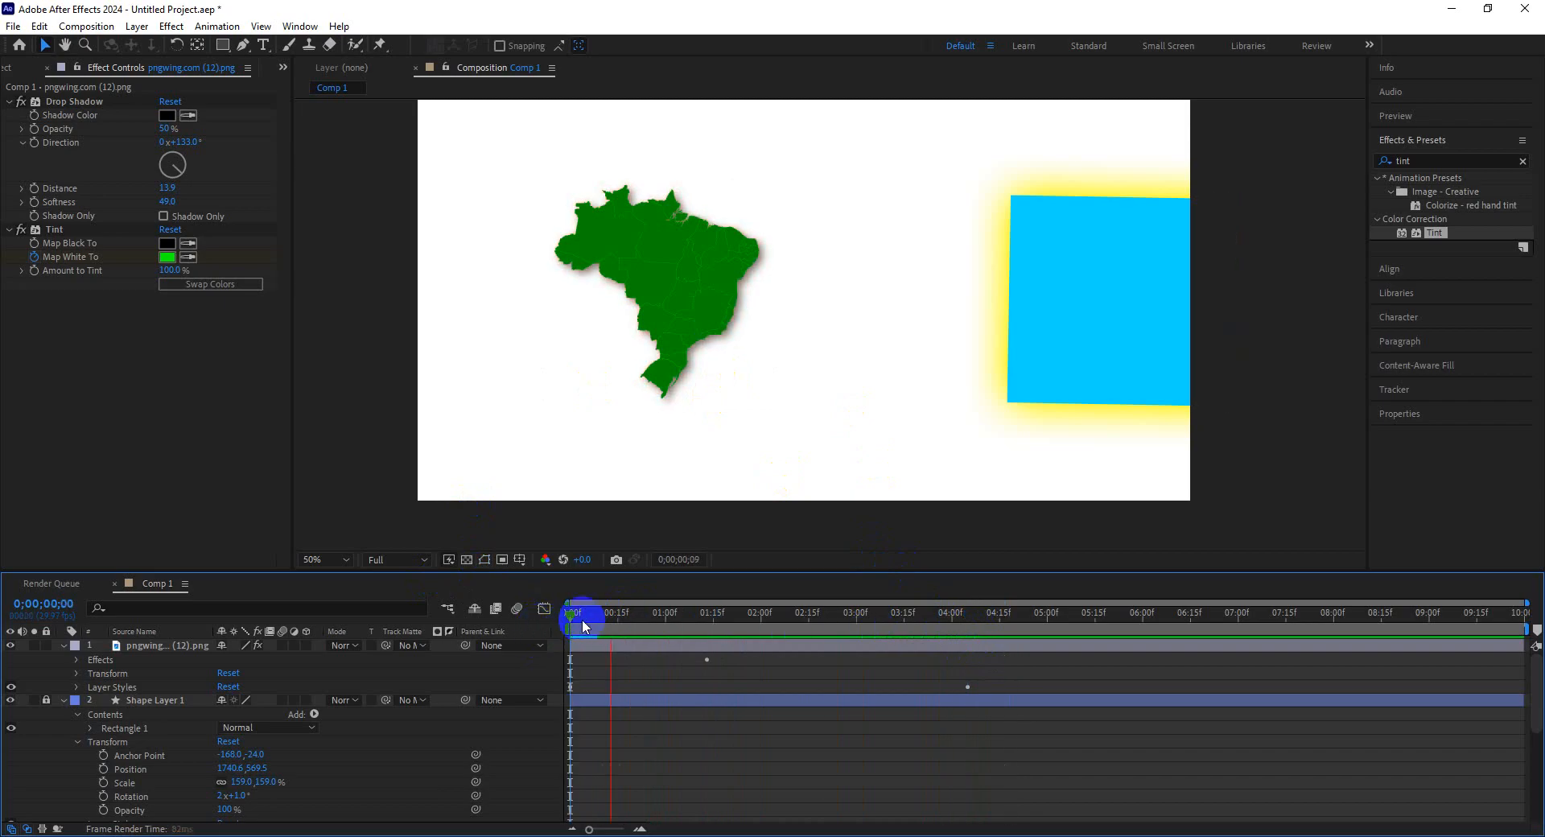
key(space)
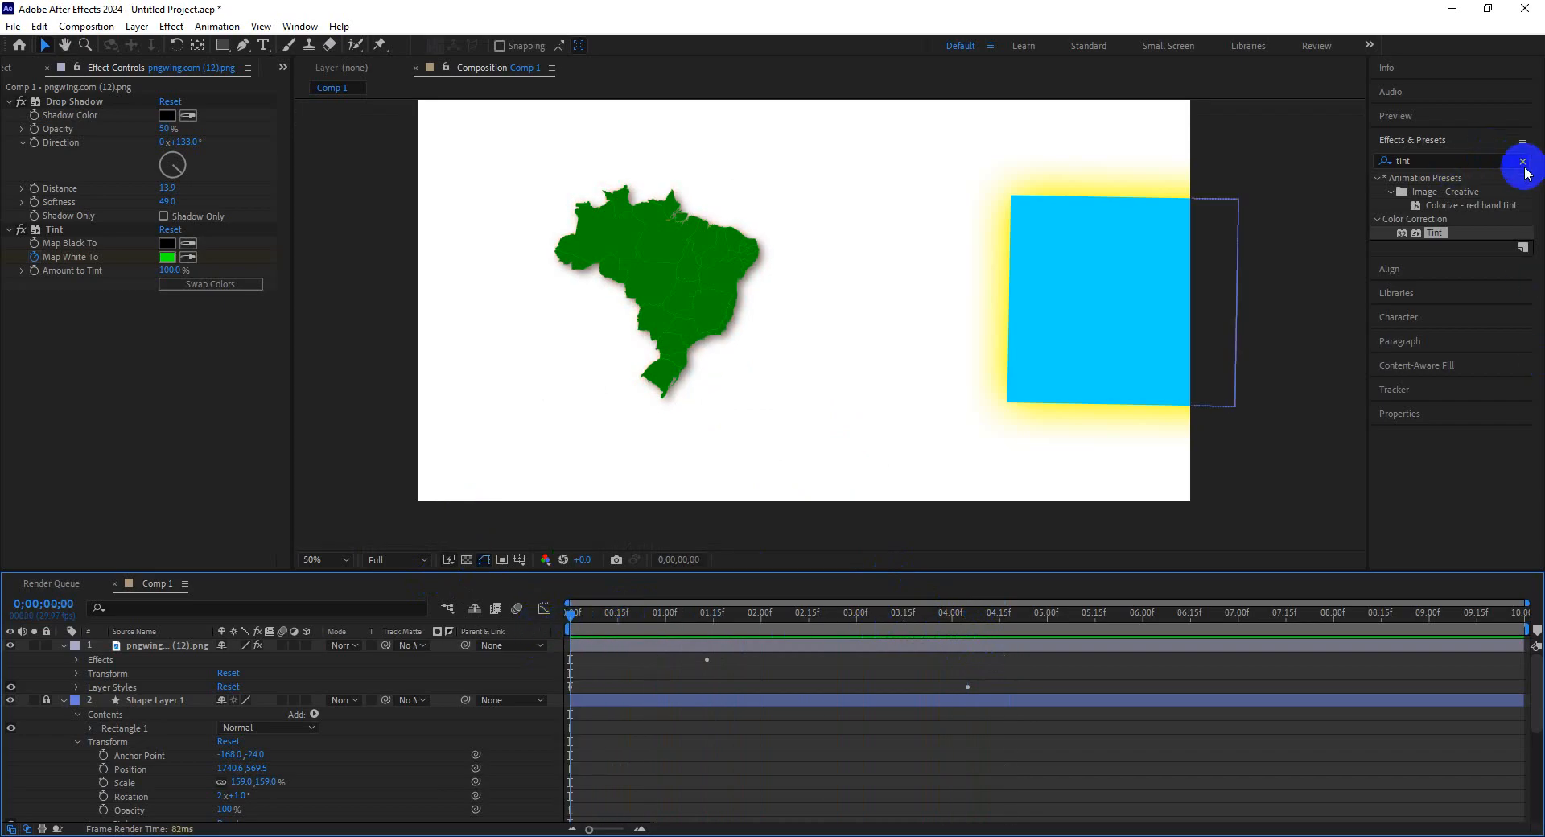
Search for Basic 3D and apply it to the Brazil map layer.
click(1522, 161)
click(1485, 162)
text(basic)
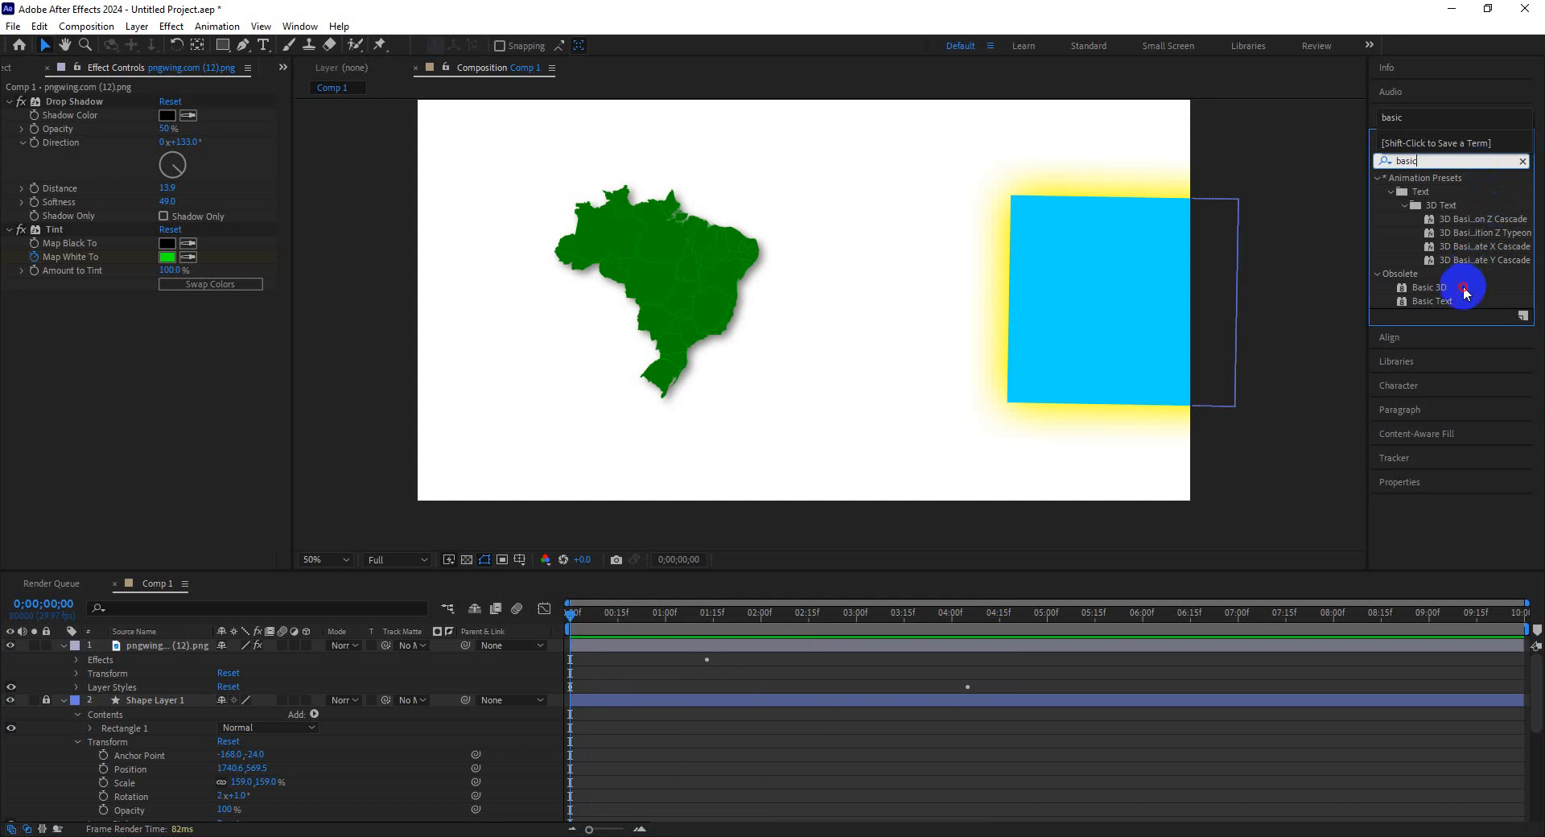
drag(1440, 287, 718, 246)
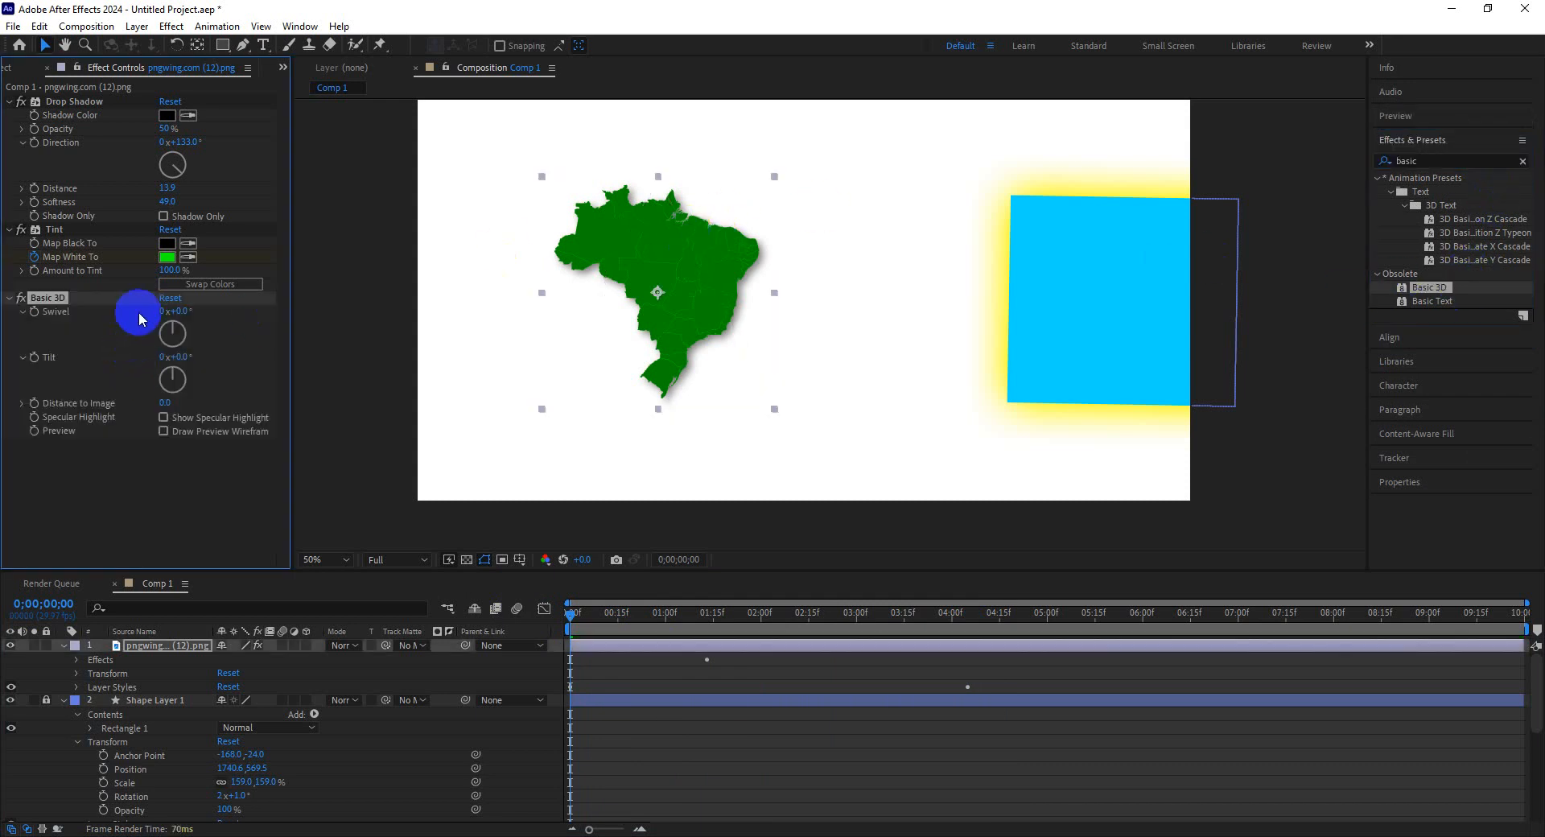
Animate the map's Basic 3D Swivel from -28° at the start to 28° at 0;00;04;05.
drag(183, 311, 166, 313)
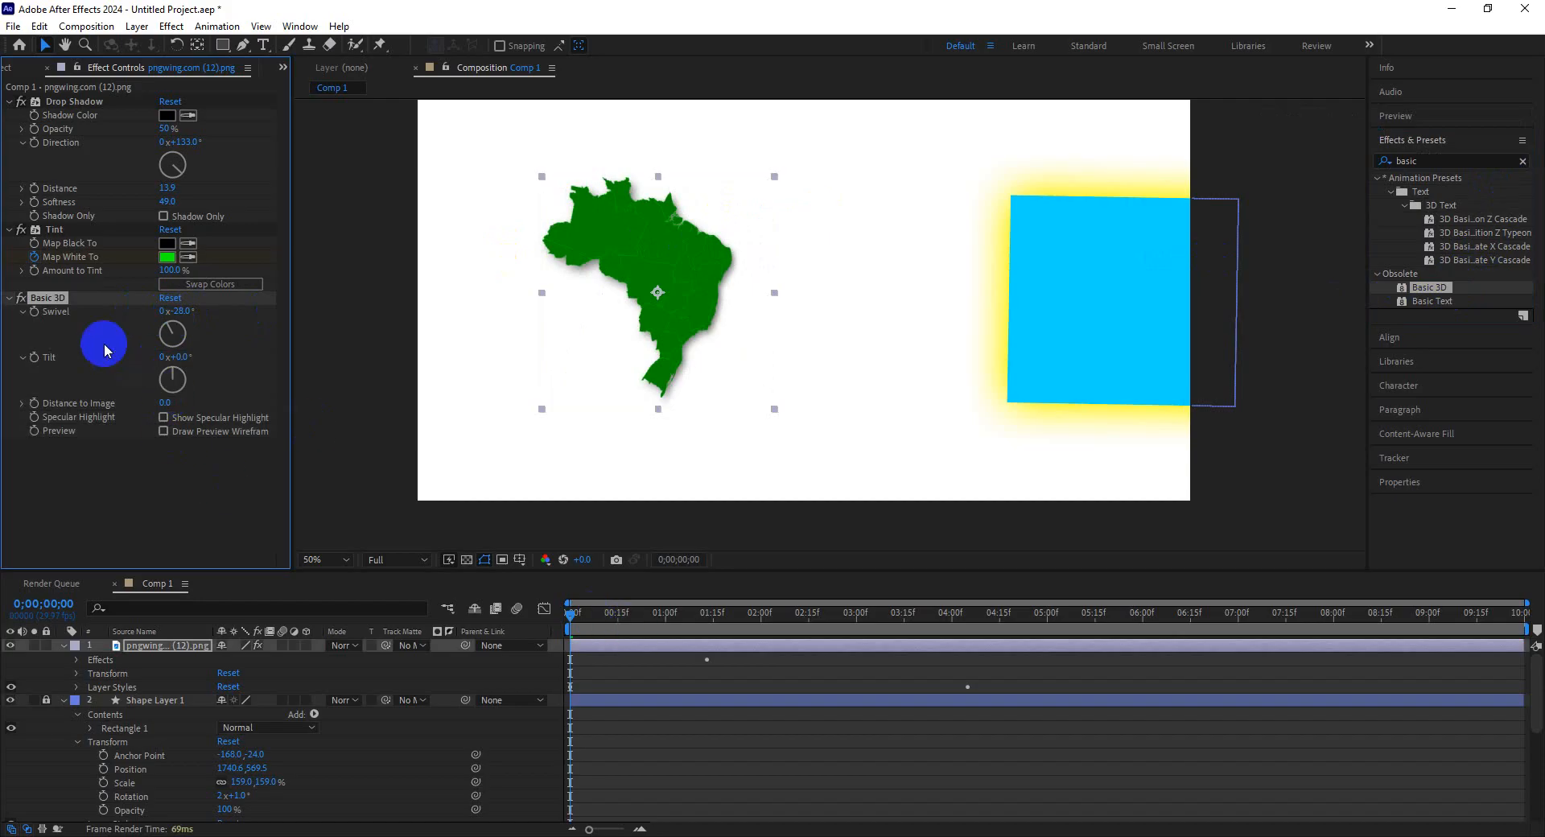
drag(896, 616, 969, 620)
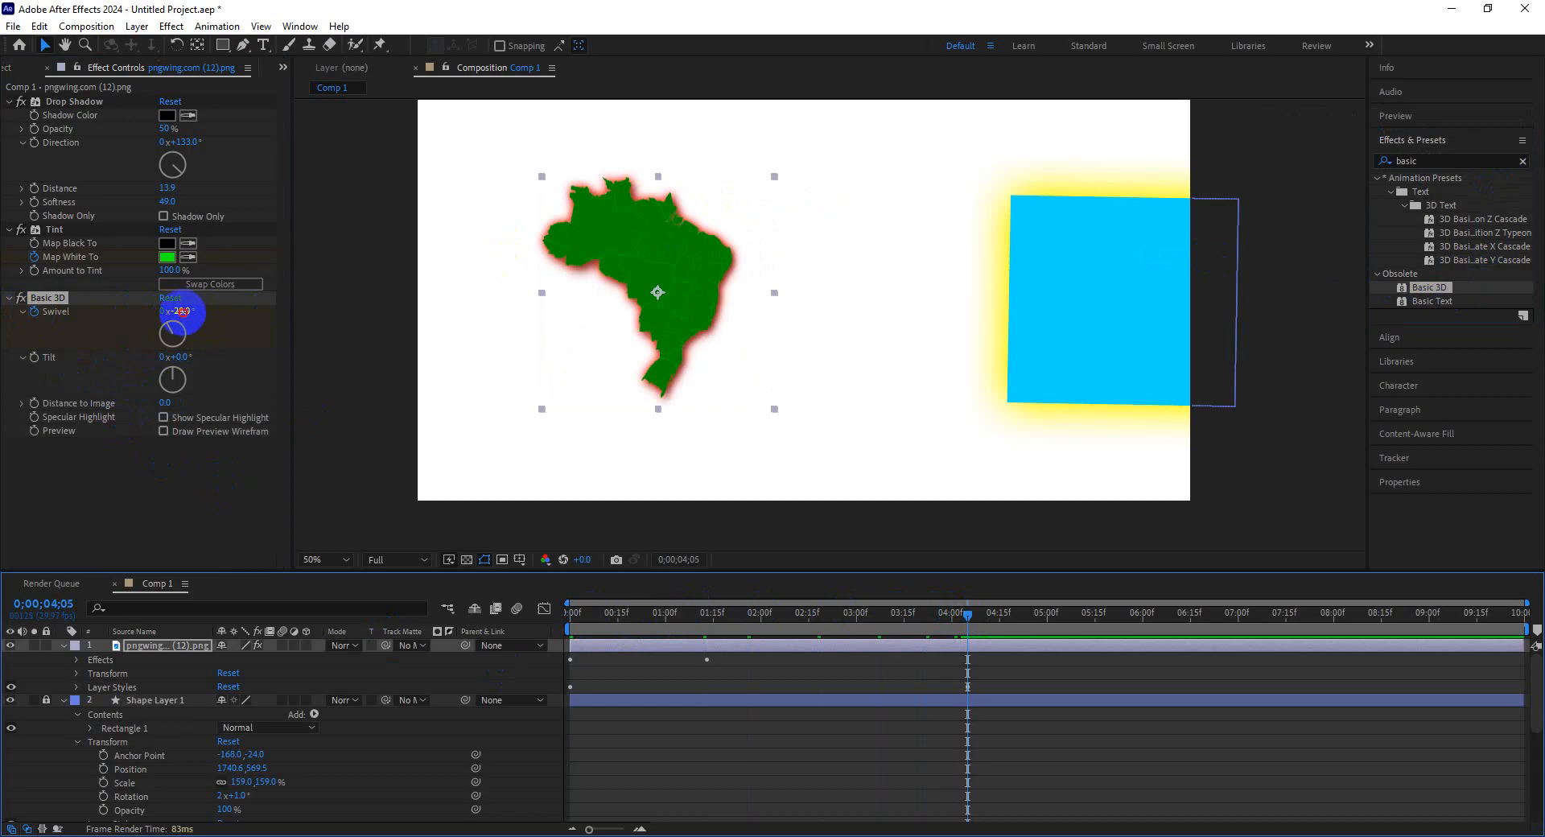
click(181, 311)
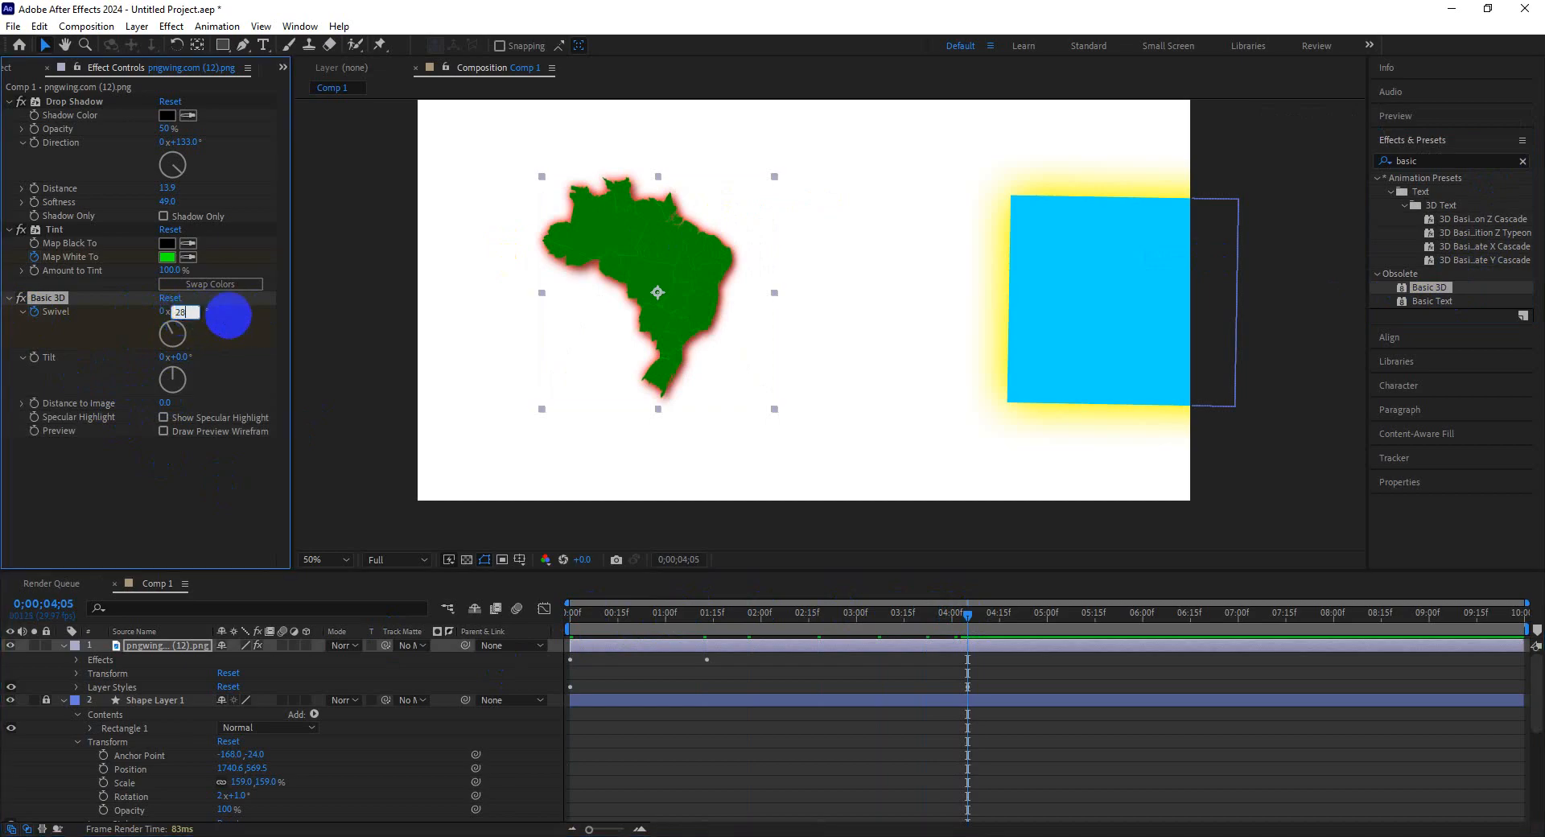
text(28)
key(Return)
Play and scrub the timeline to preview the map's swivel animation.
drag(841, 615, 496, 622)
key(space)
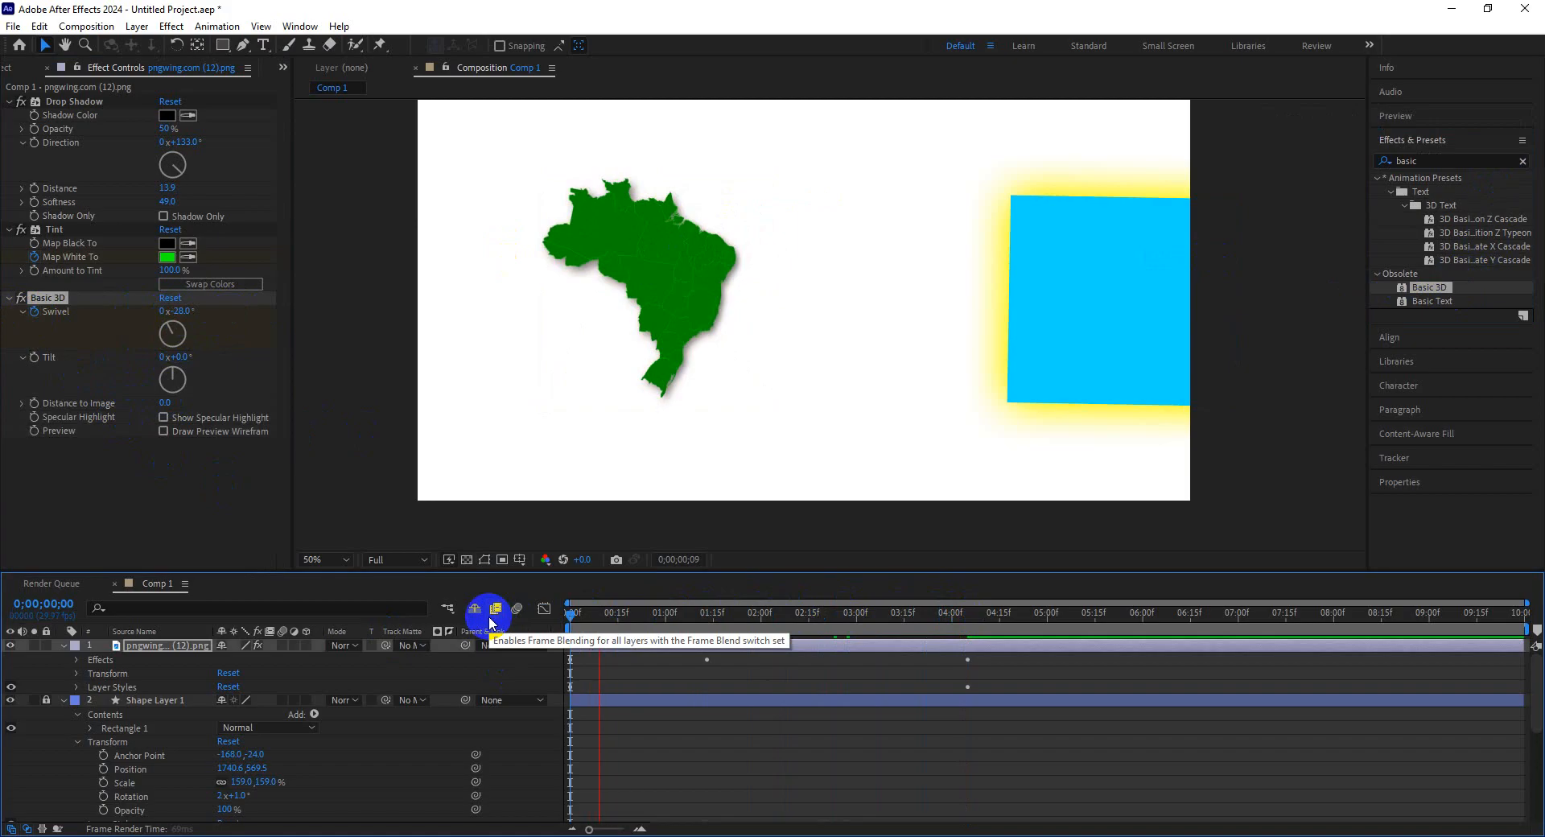
drag(597, 628, 936, 632)
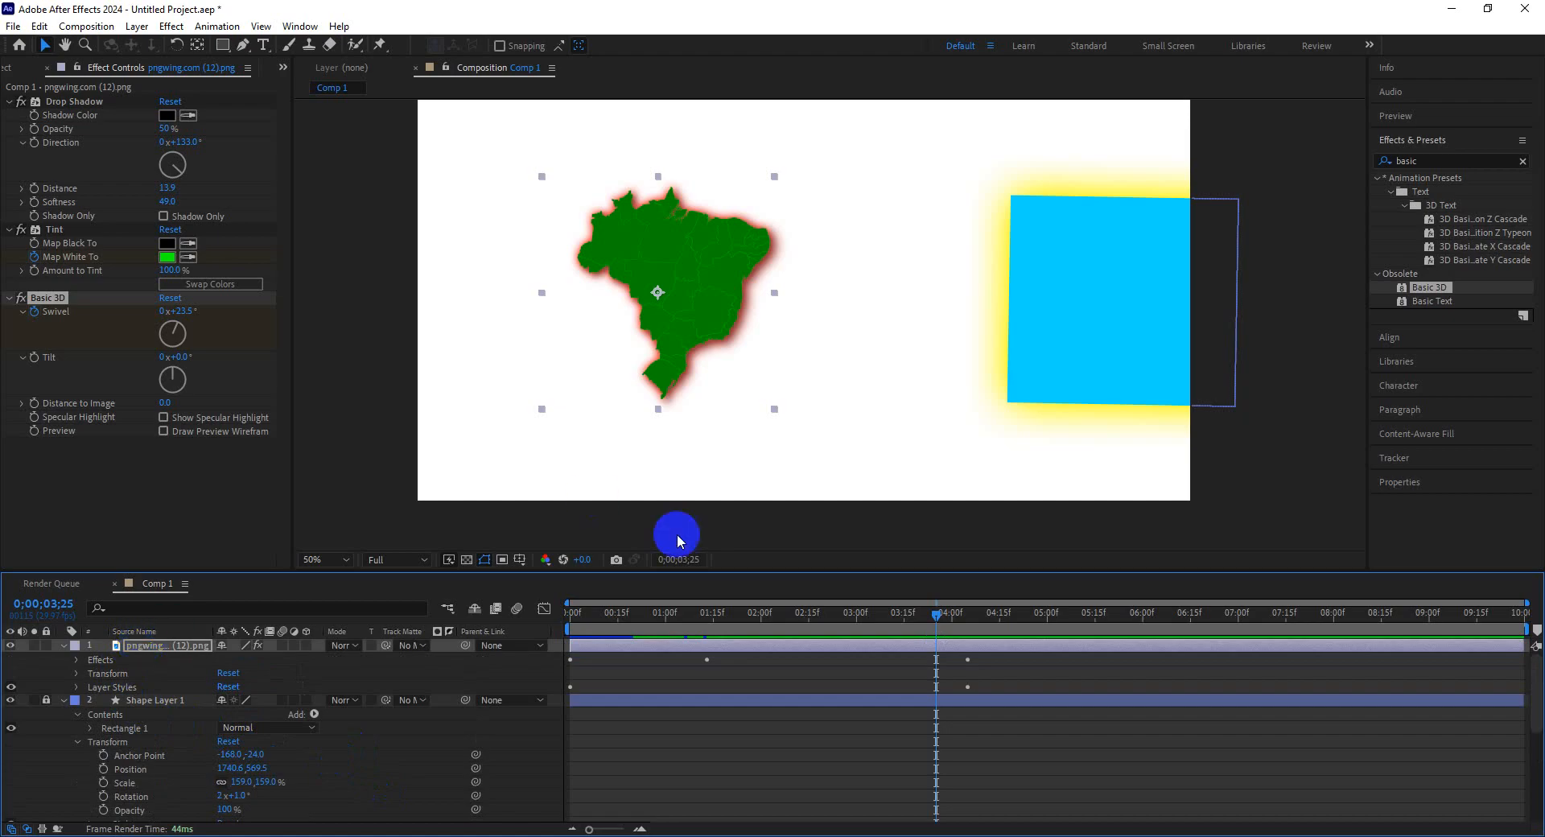
click(705, 310)
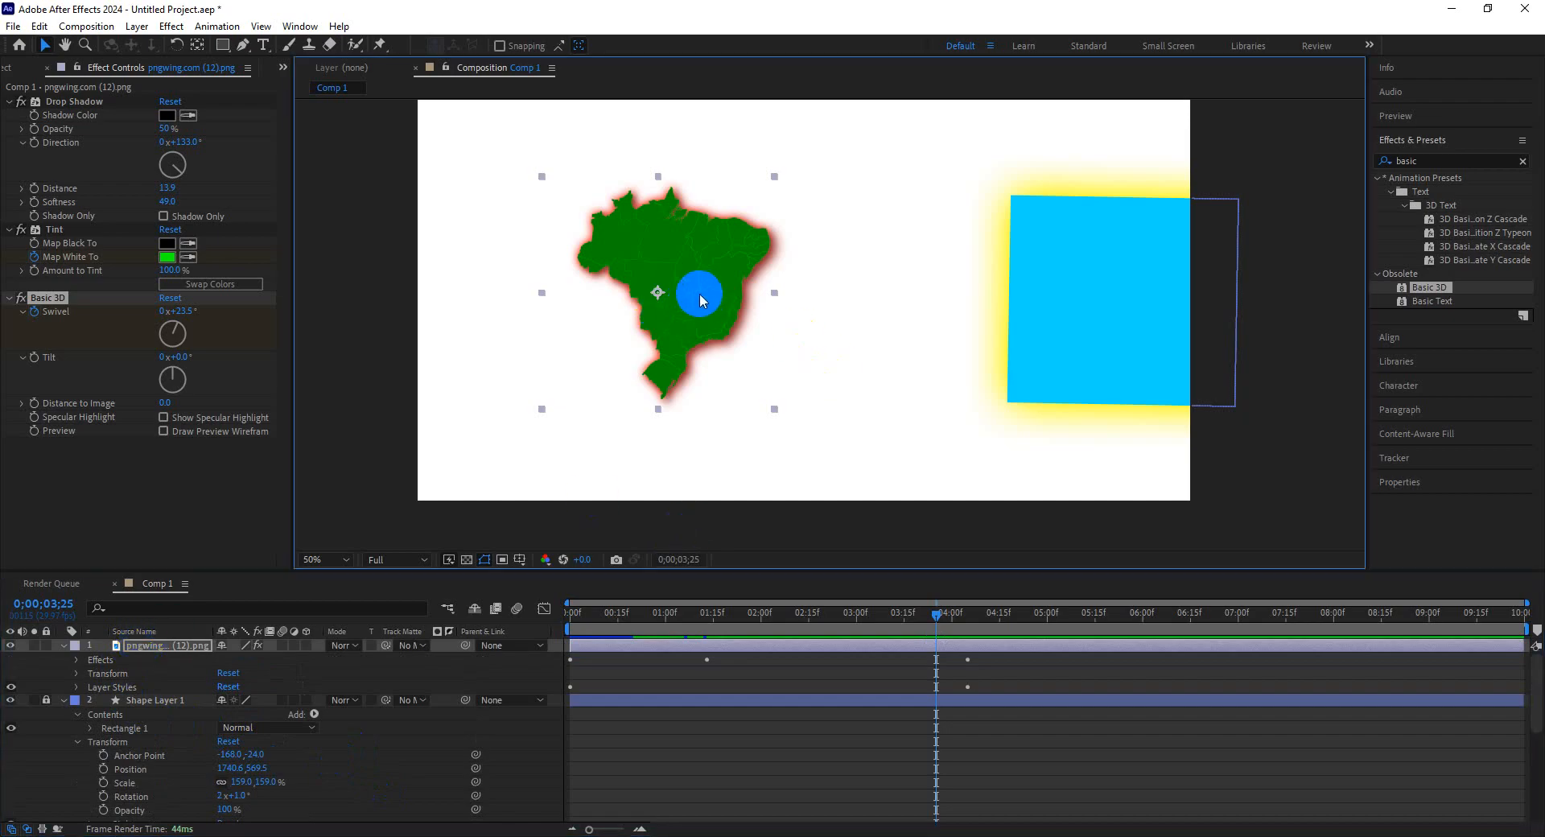
click(1083, 325)
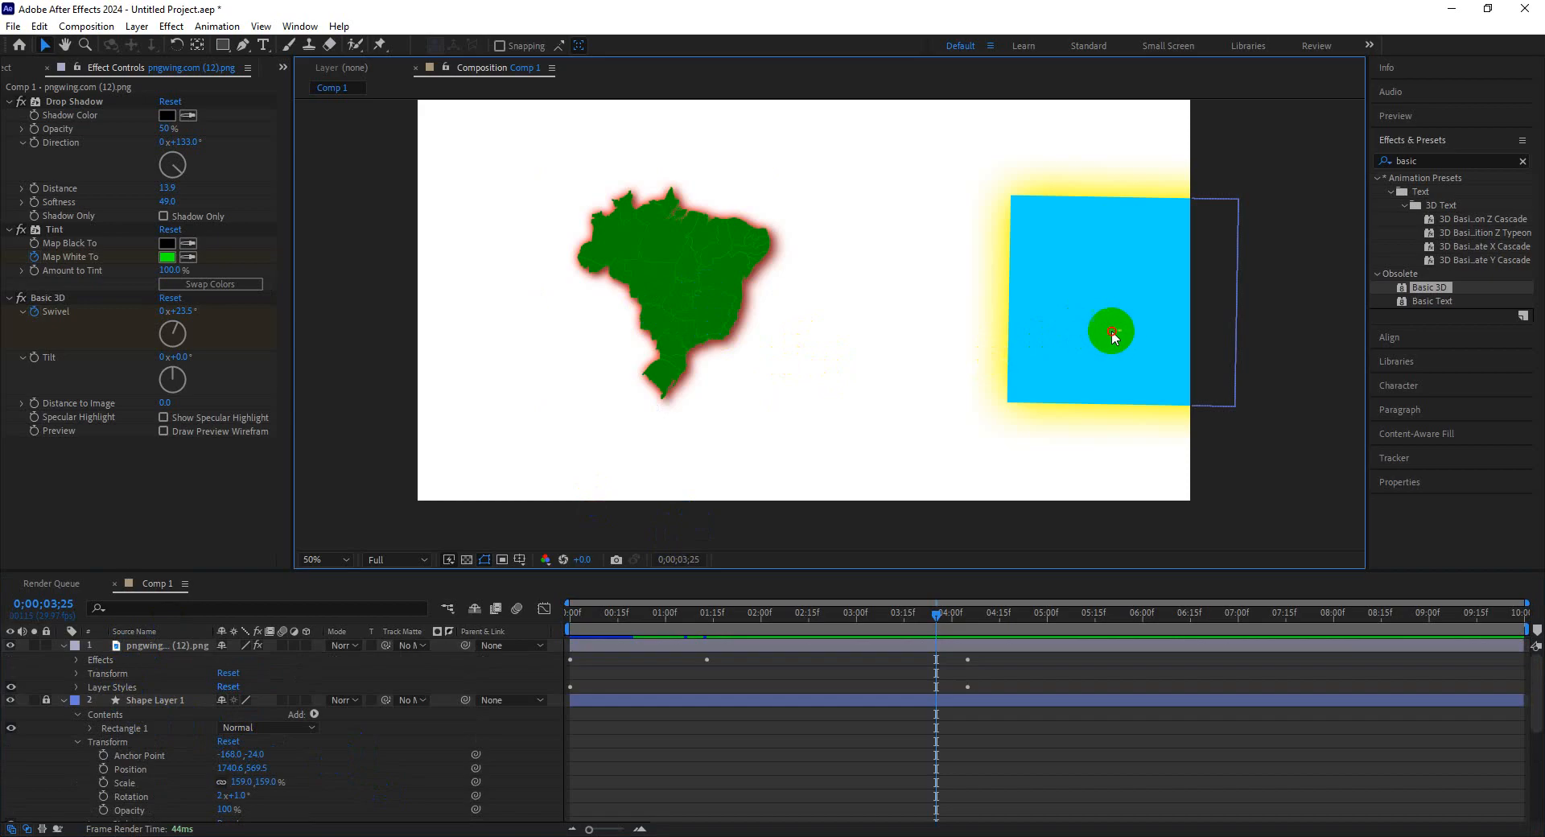
Create a new 1920x1080, 29.97 fps, 10-second composition with a white background.
click(12, 68)
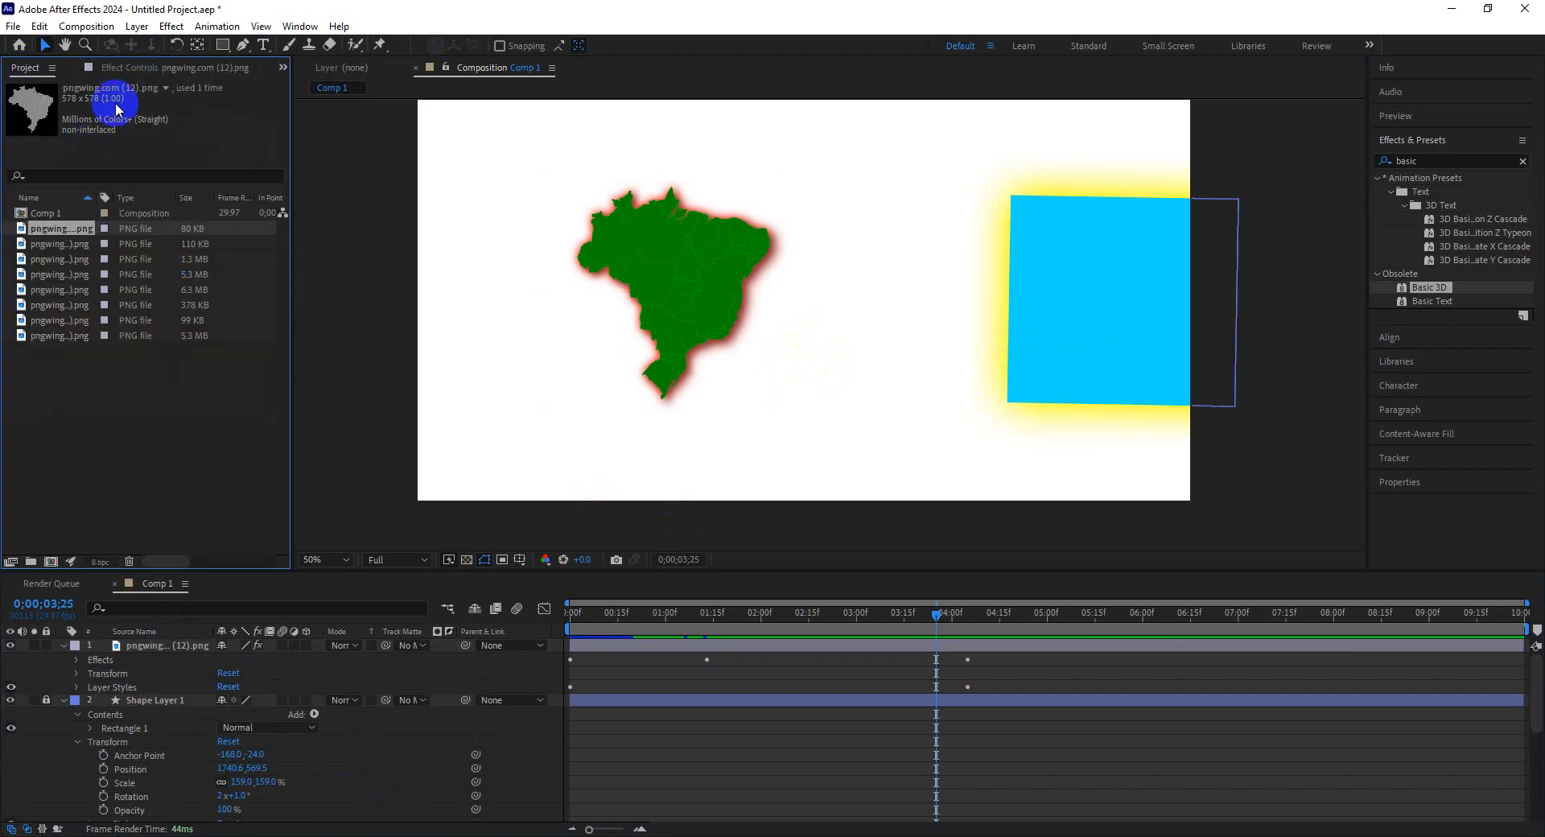
click(84, 26)
click(113, 57)
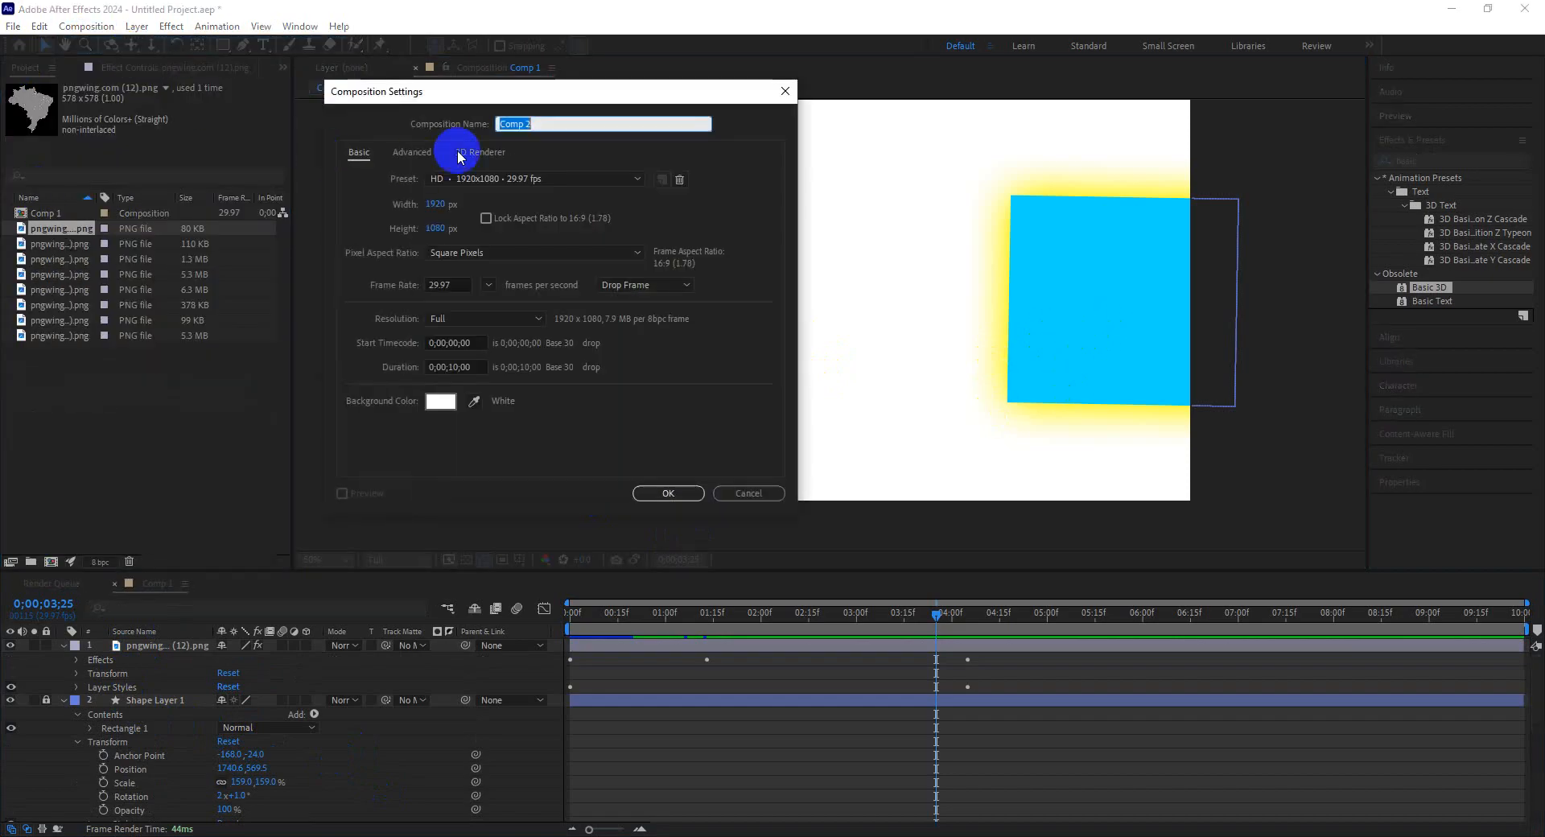
click(665, 494)
click(214, 432)
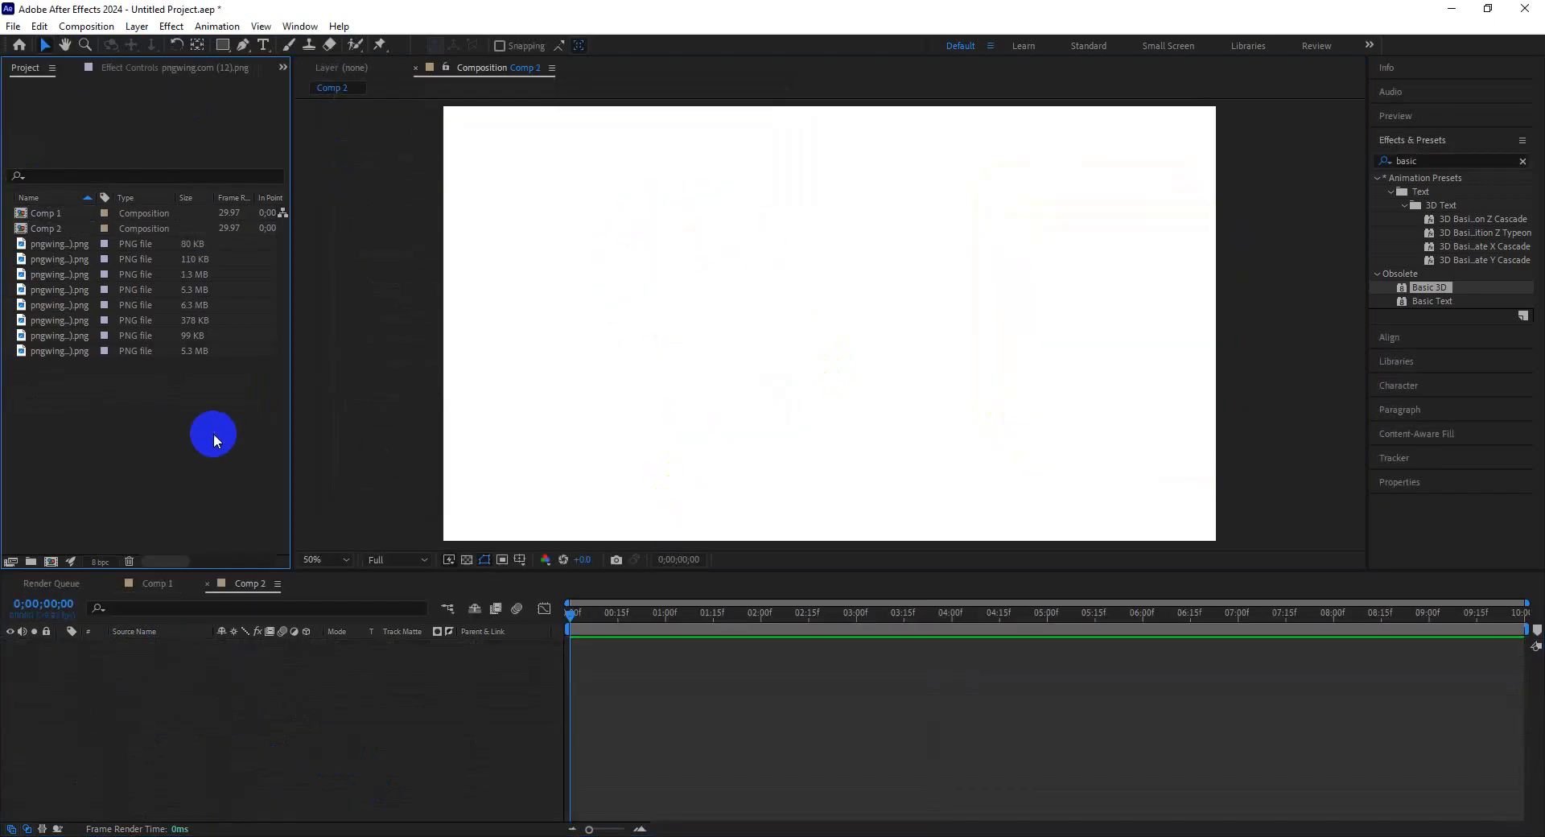
Draw an ellipse with the Ellipse Tool and delete its shape layer.
click(223, 46)
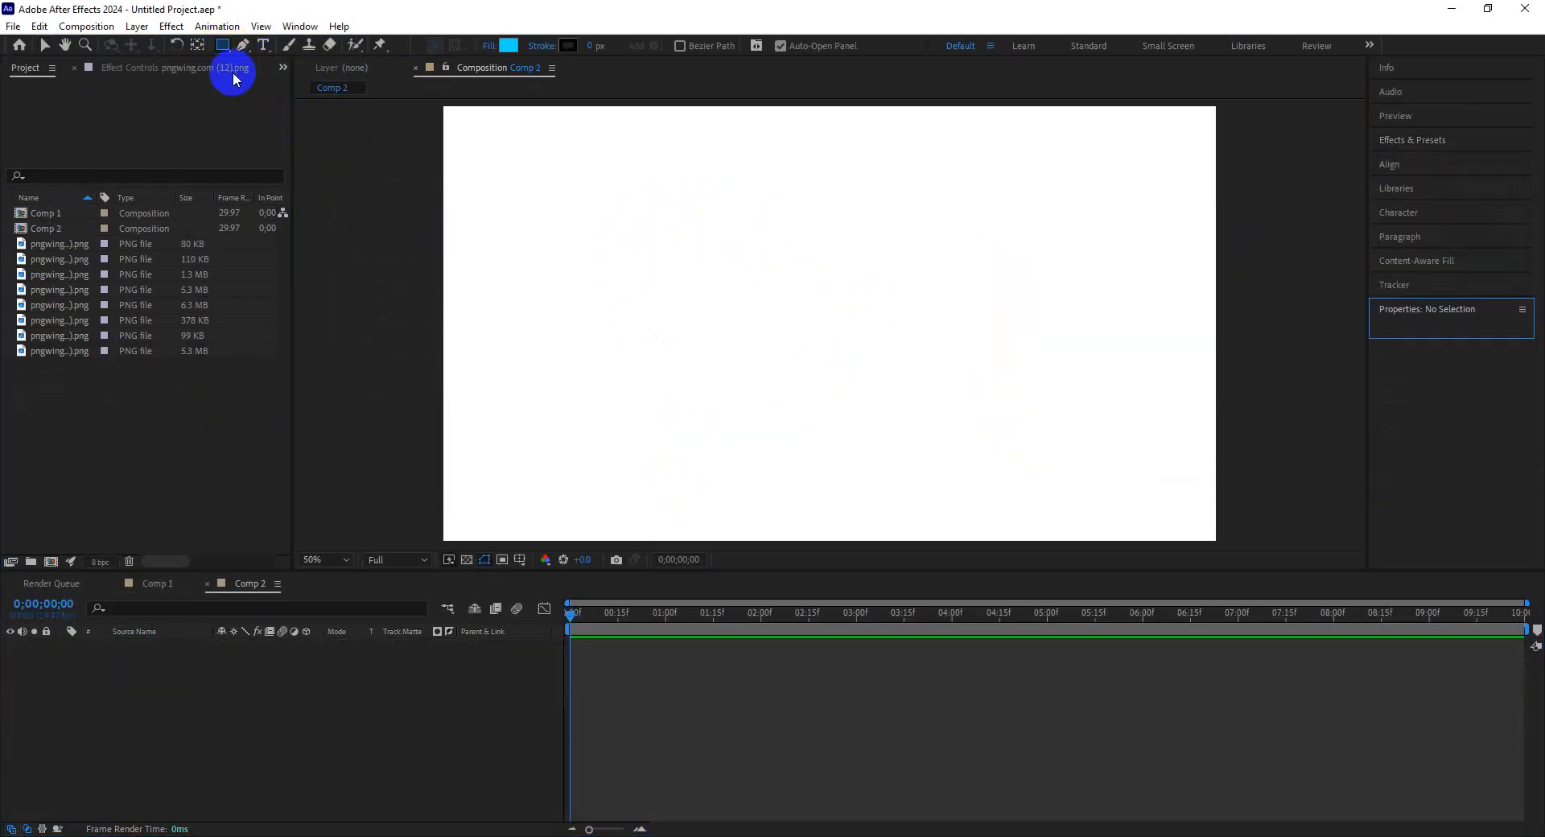
click(223, 45)
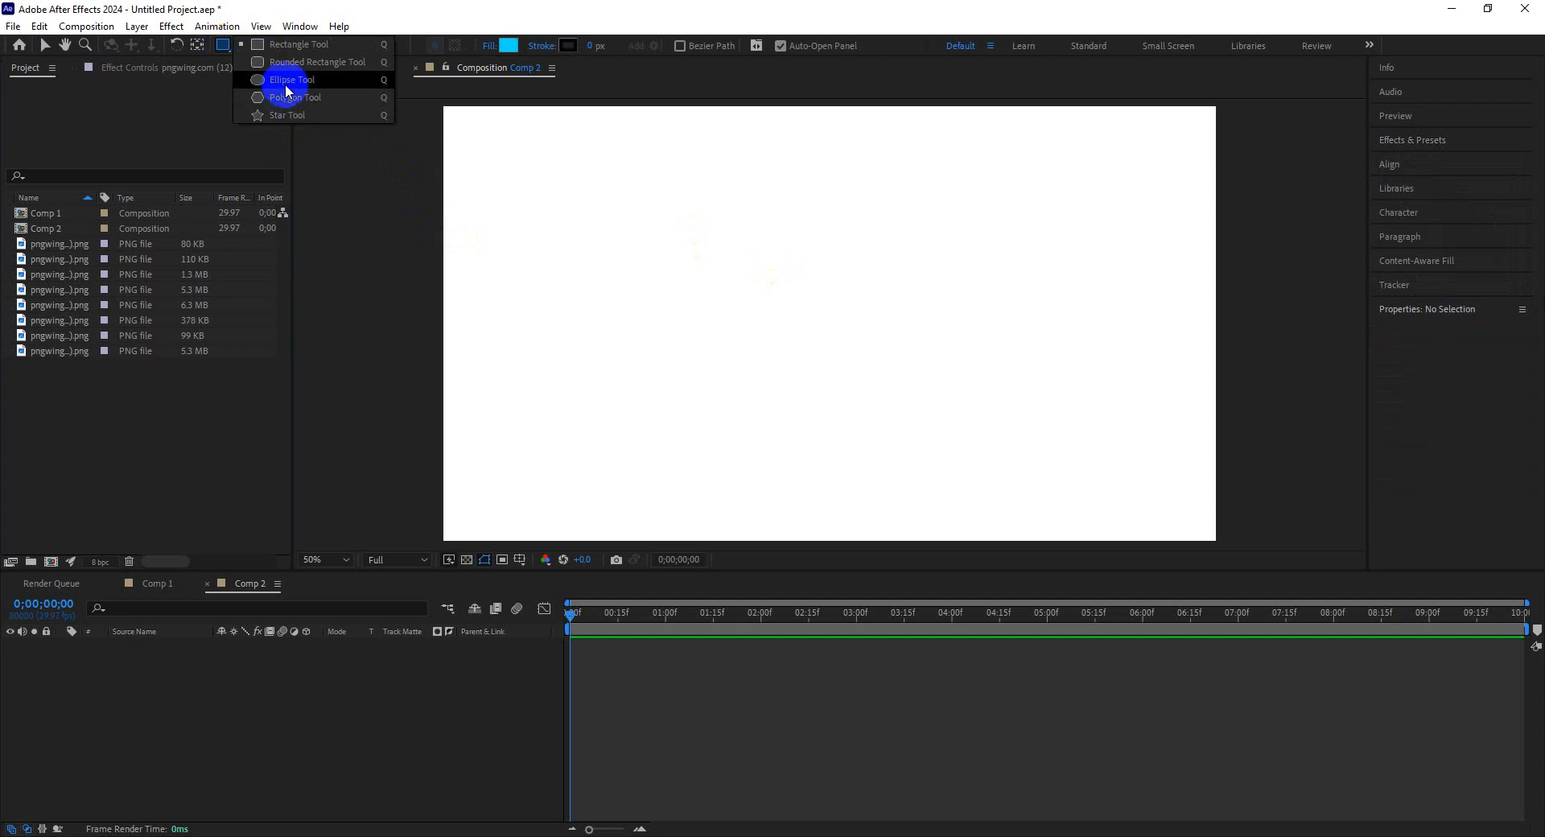
click(287, 80)
mouse_move(690, 263)
mouse_down()
mouse_move(852, 345)
mouse_move(936, 426)
mouse_up()
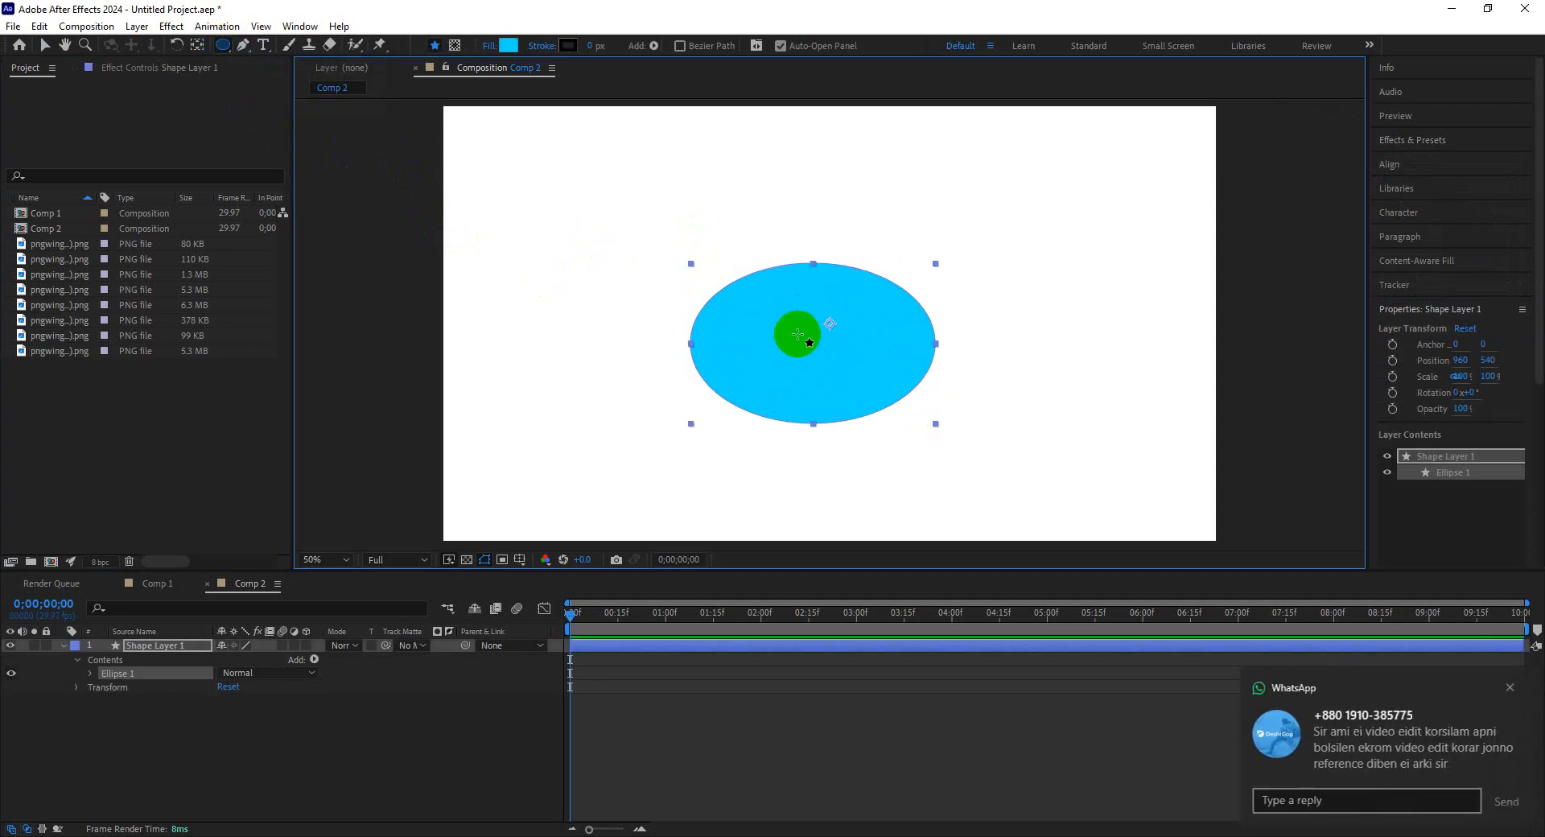
click(1509, 687)
click(928, 506)
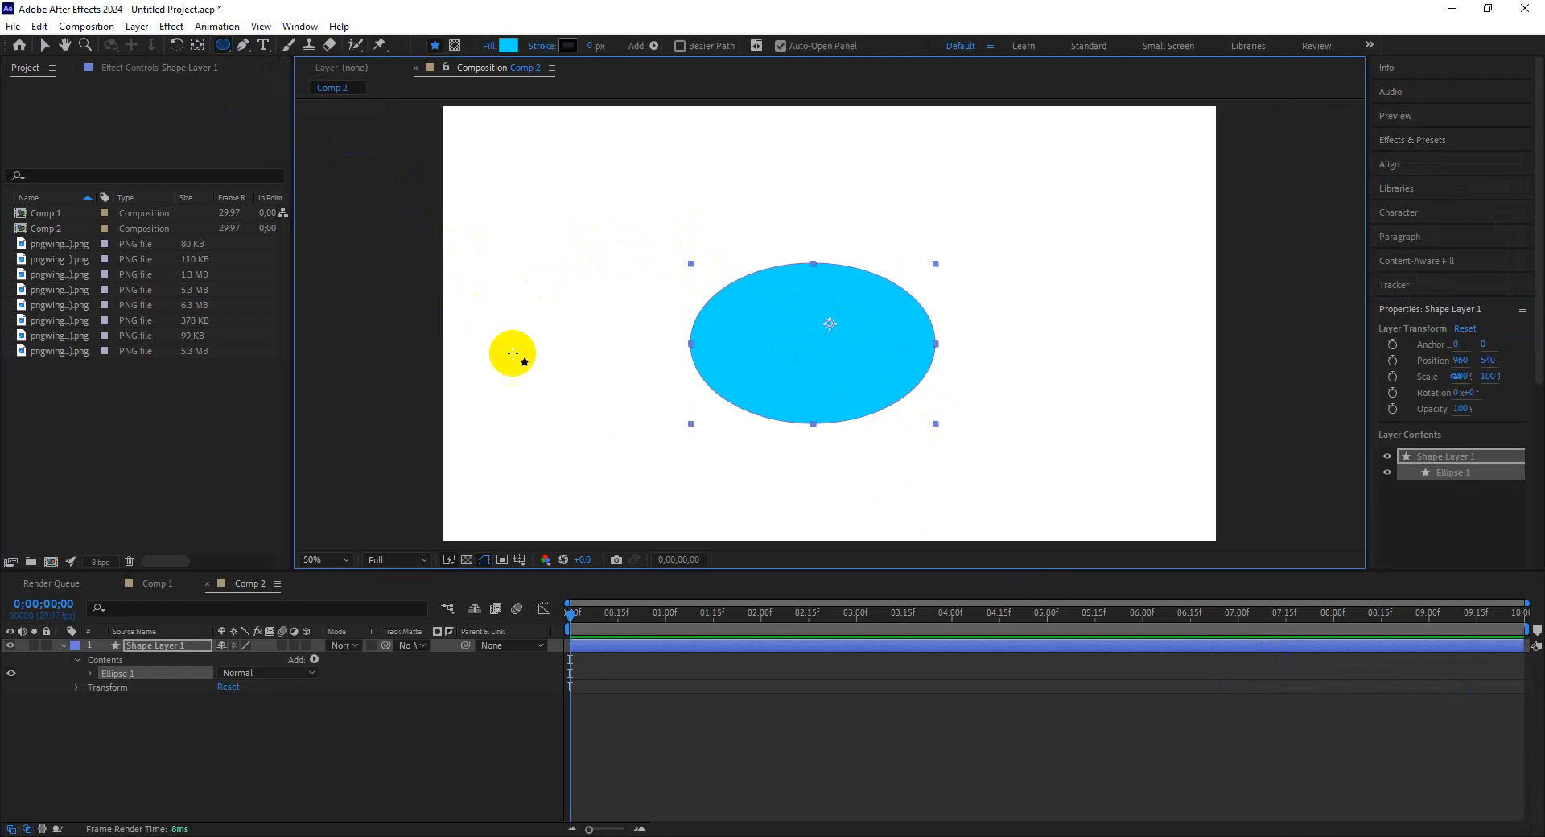
click(149, 648)
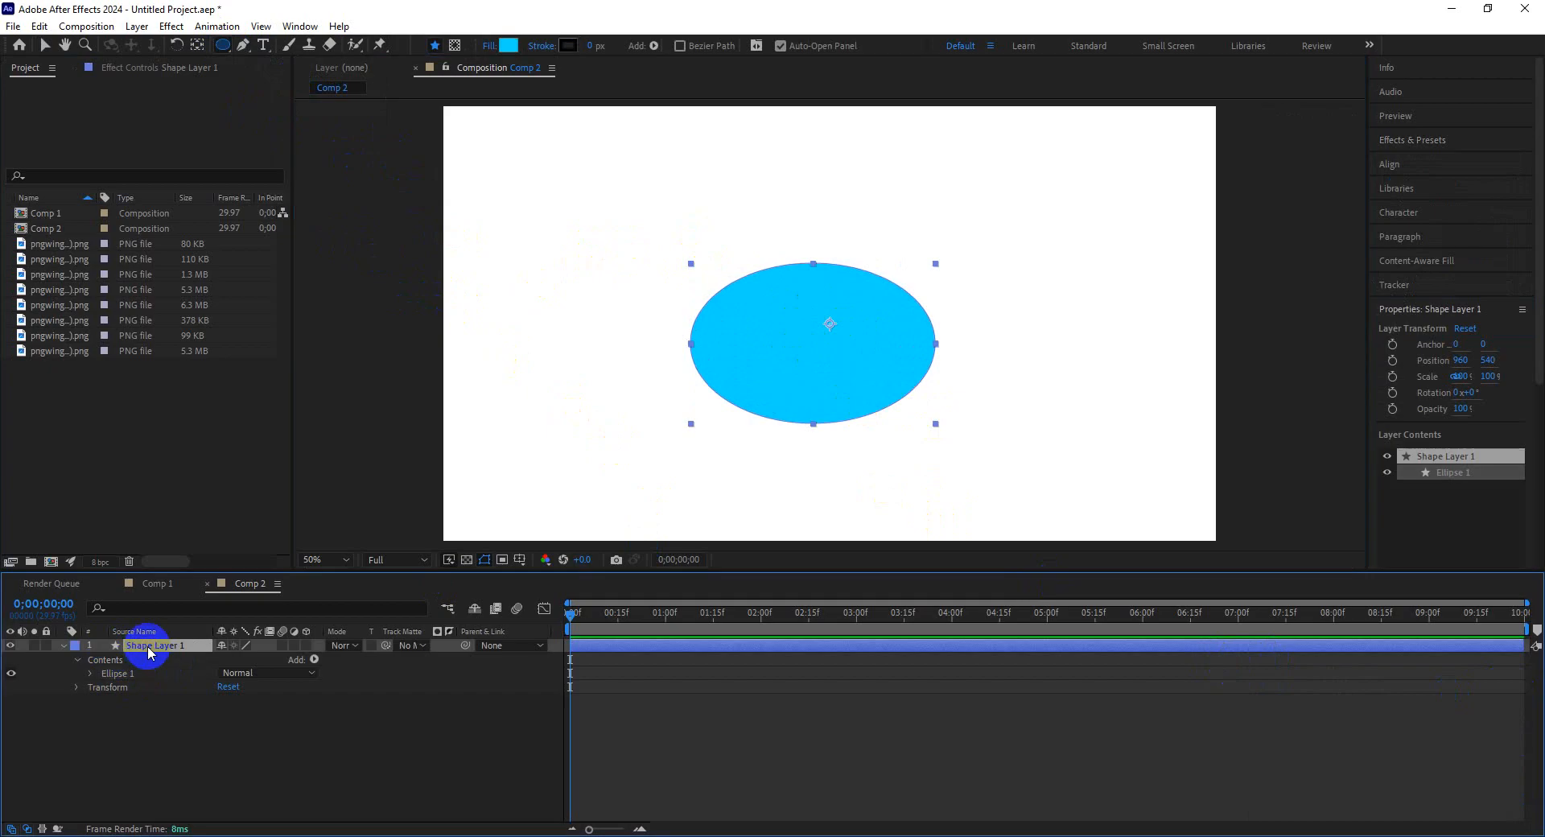
key(Delete)
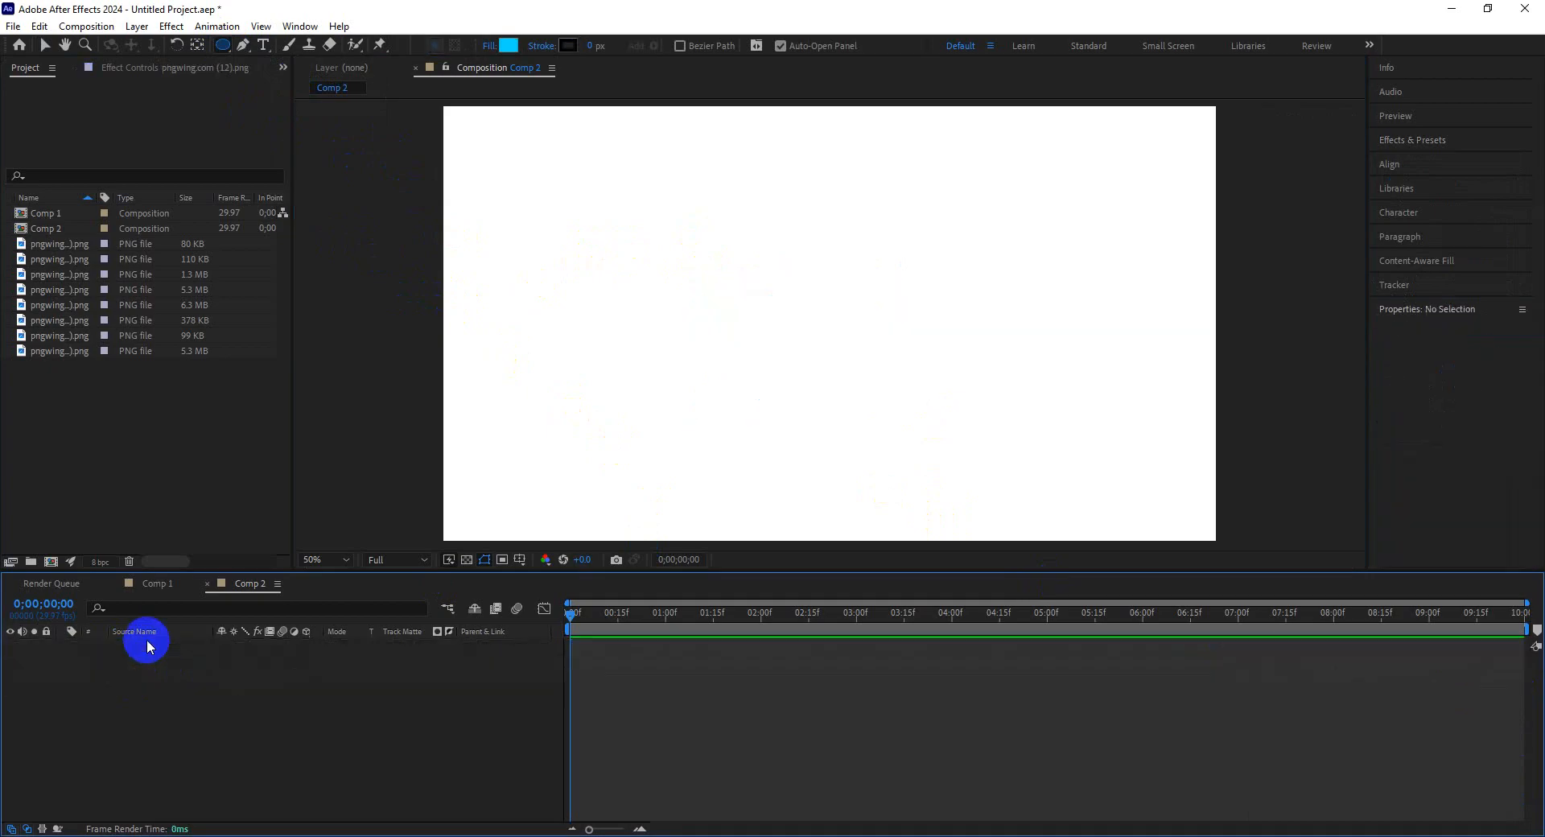
click(219, 46)
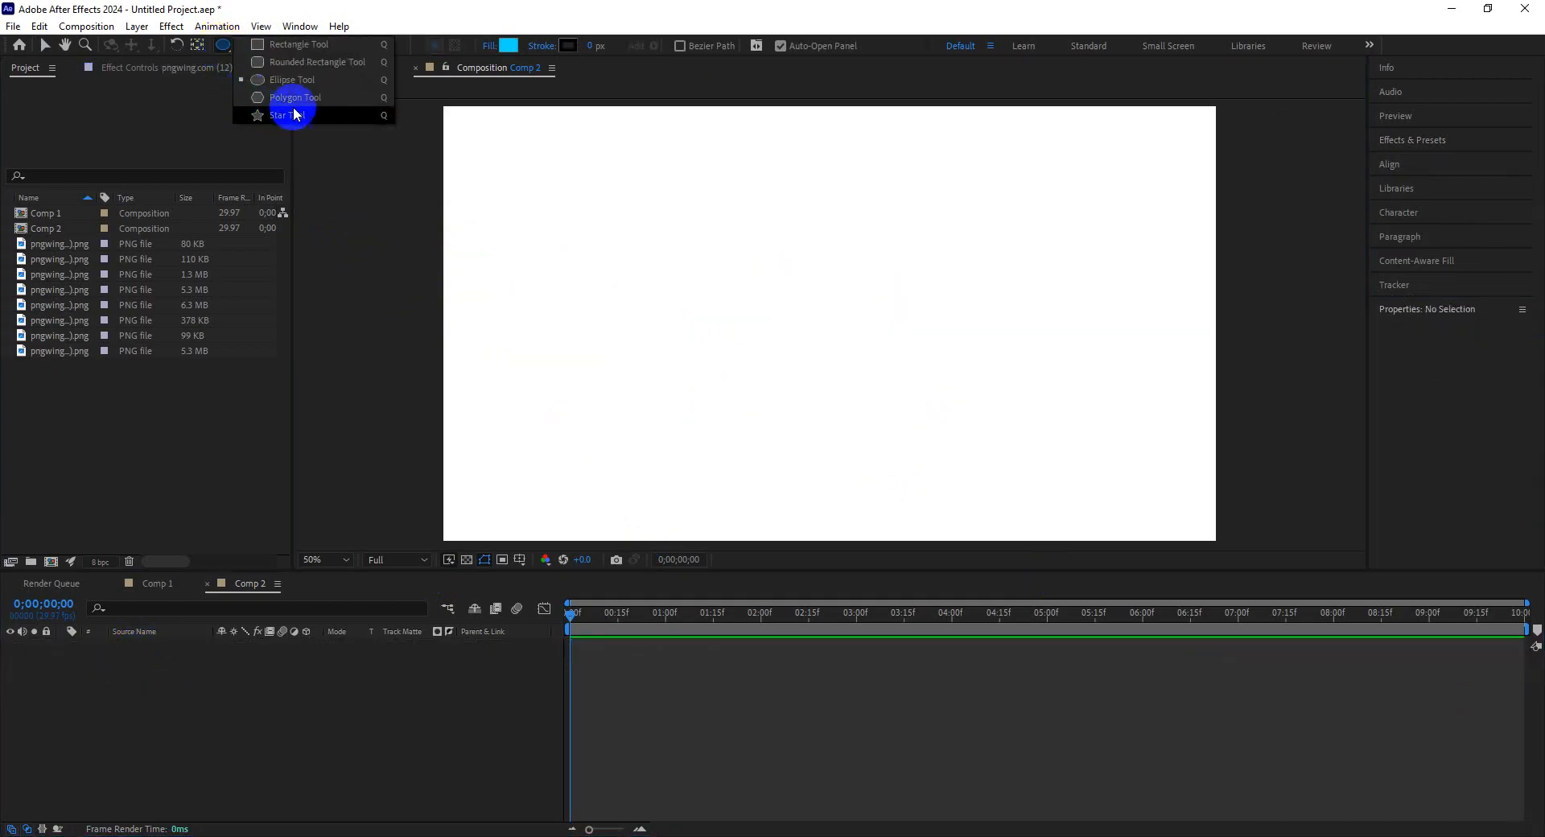
drag(704, 259, 810, 338)
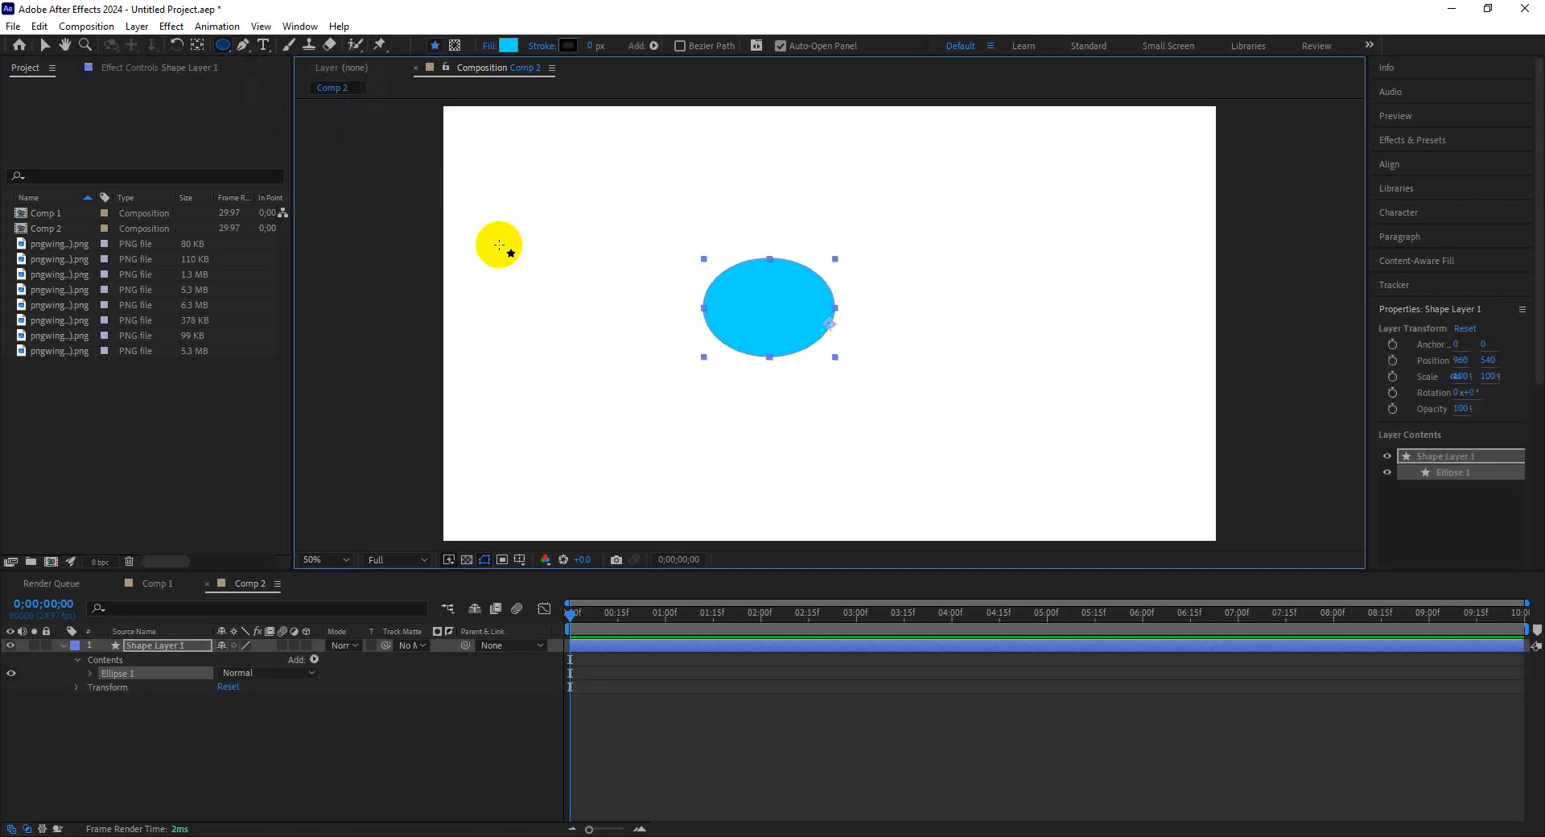
key(Delete)
Draw a seven-sided polygon with the Polygon Tool, adjusting its number of sides while drawing.
click(224, 46)
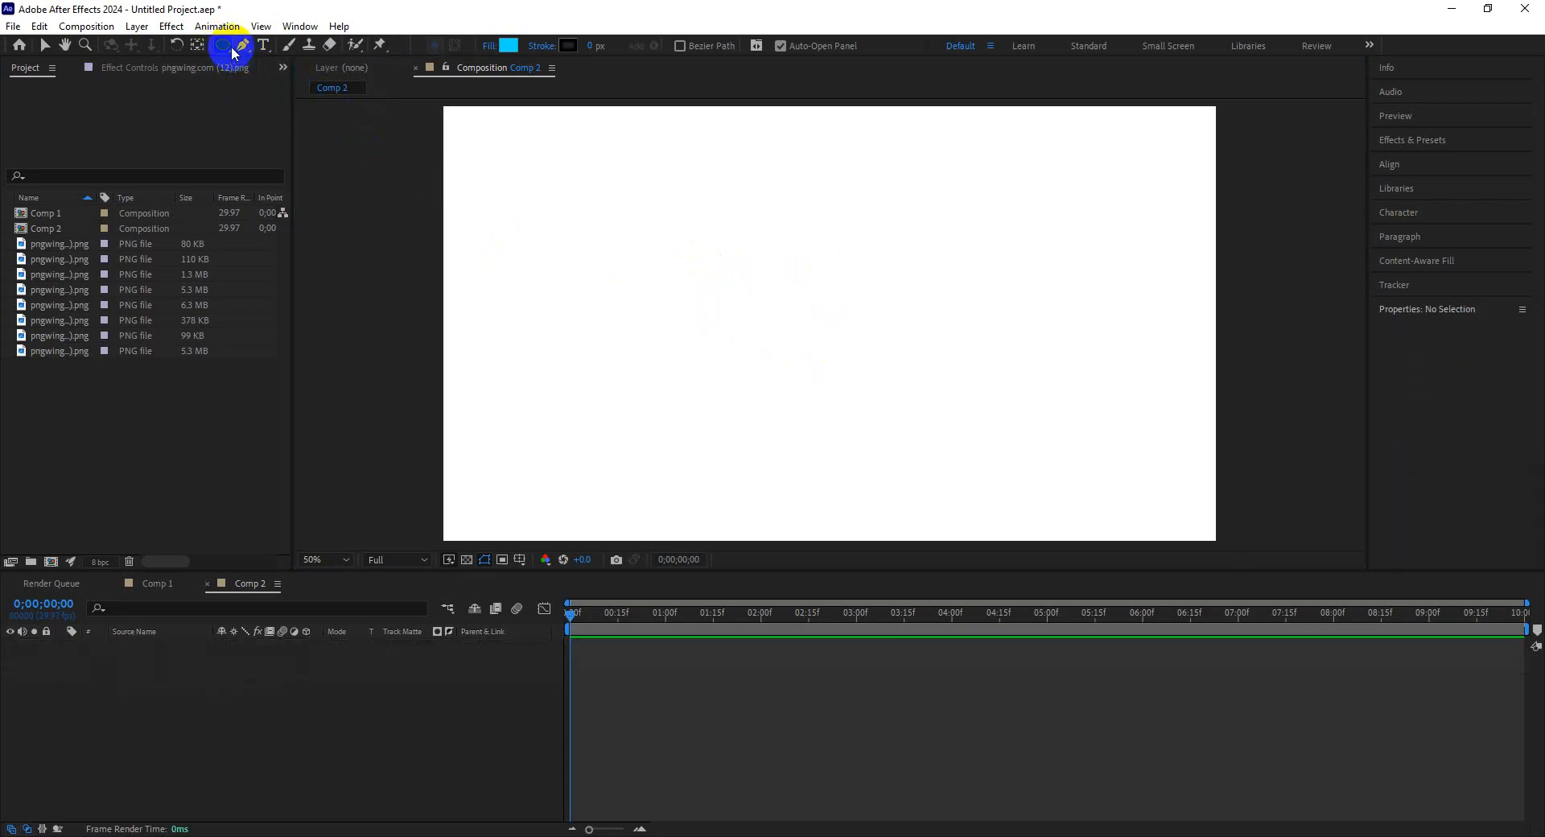
drag(233, 52, 269, 100)
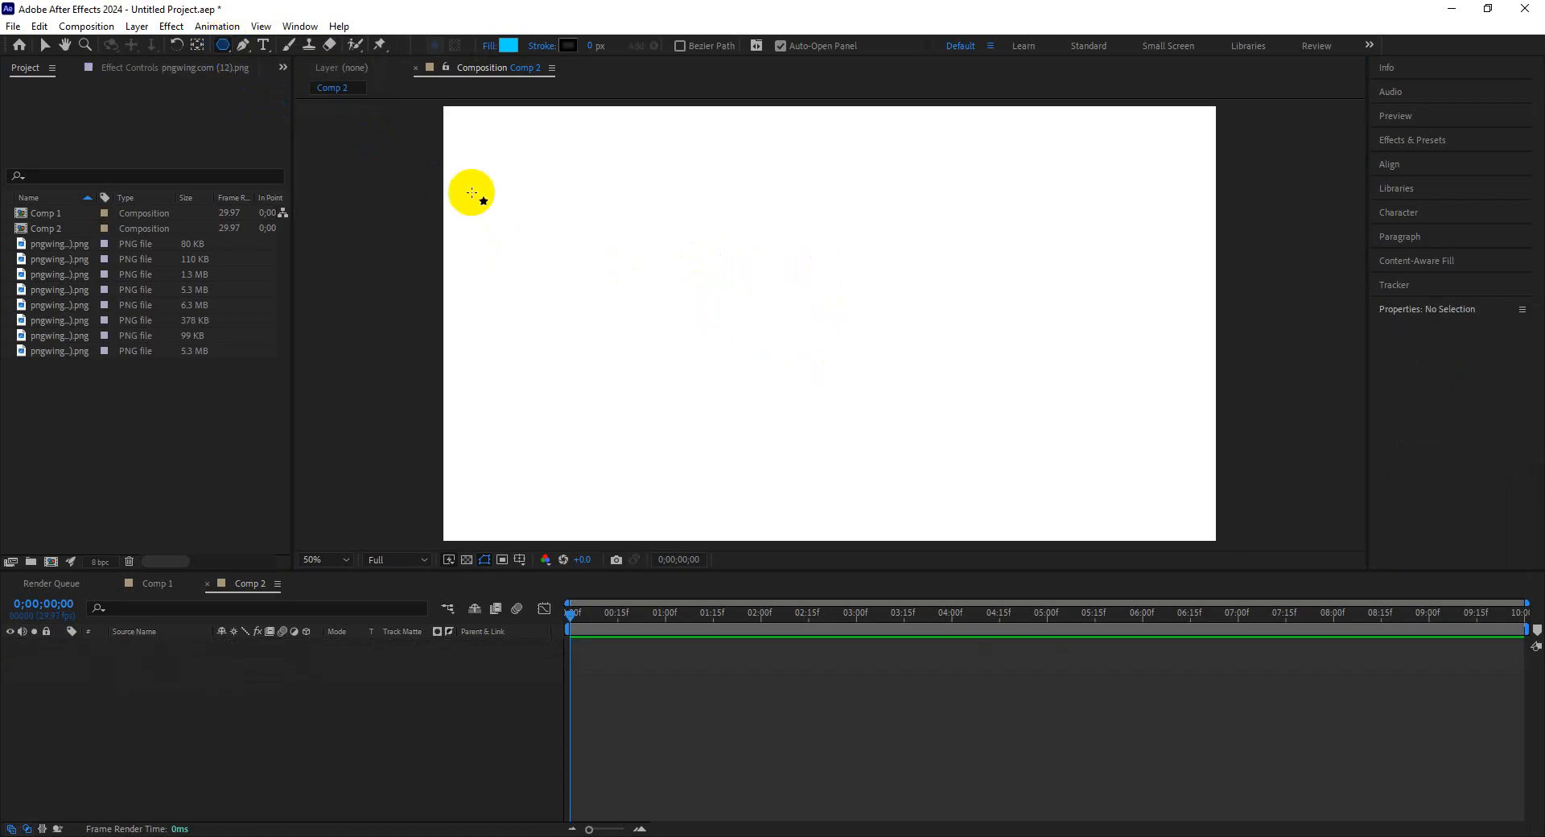
drag(713, 255, 794, 326)
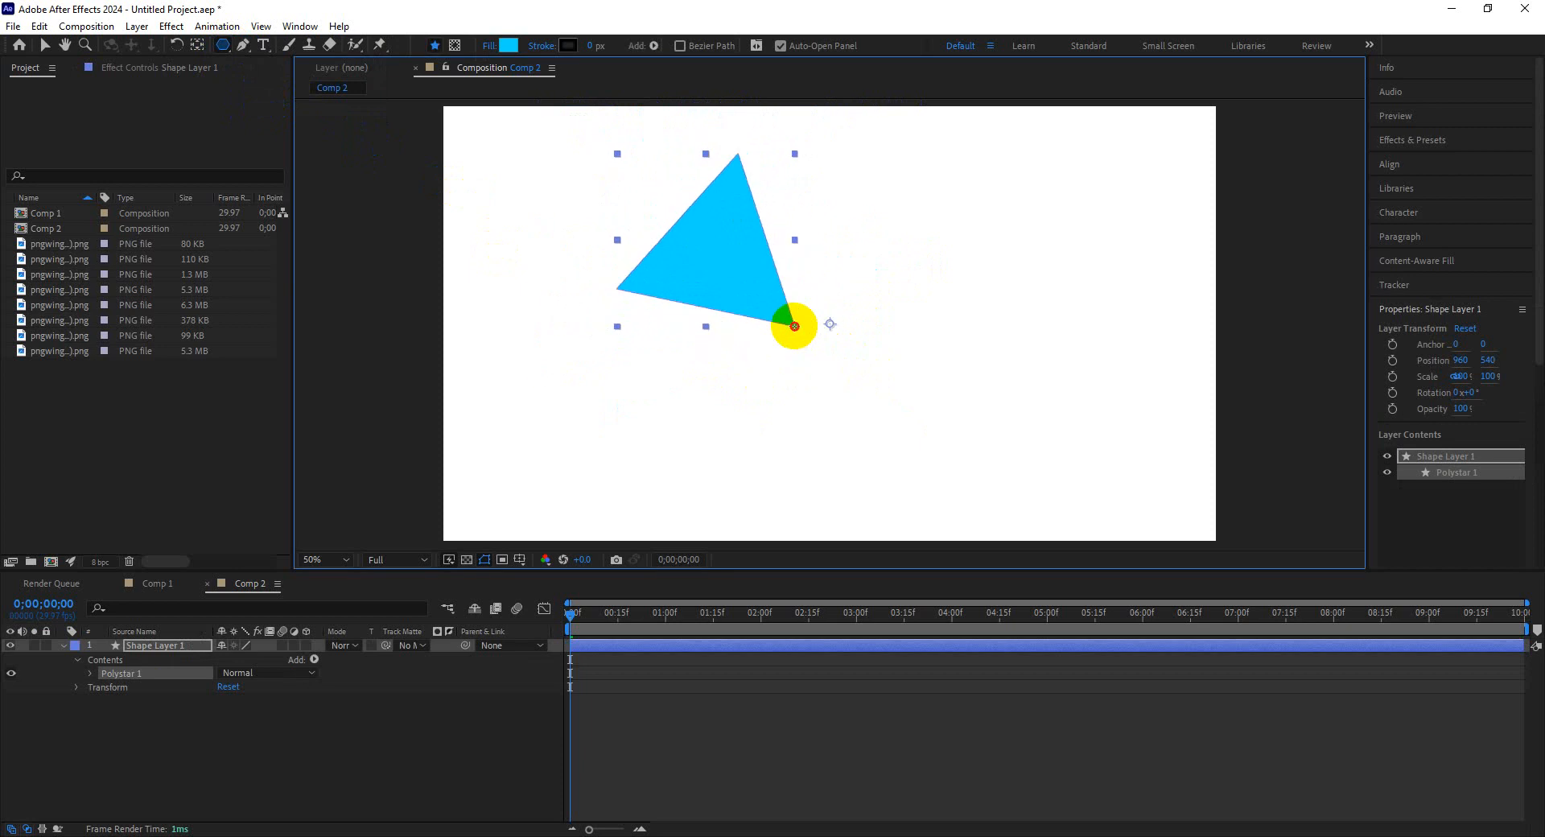
drag(794, 326, 805, 315)
drag(793, 334, 794, 336)
key(Up)
key(Up)
key(Up)
key(Up)
key(Up)
key(Up)
key(Up)
key(Up)
key(Down)
key(Down)
key(Down)
key(Down)
key(Down)
key(Down)
key(Down)
key(Down)
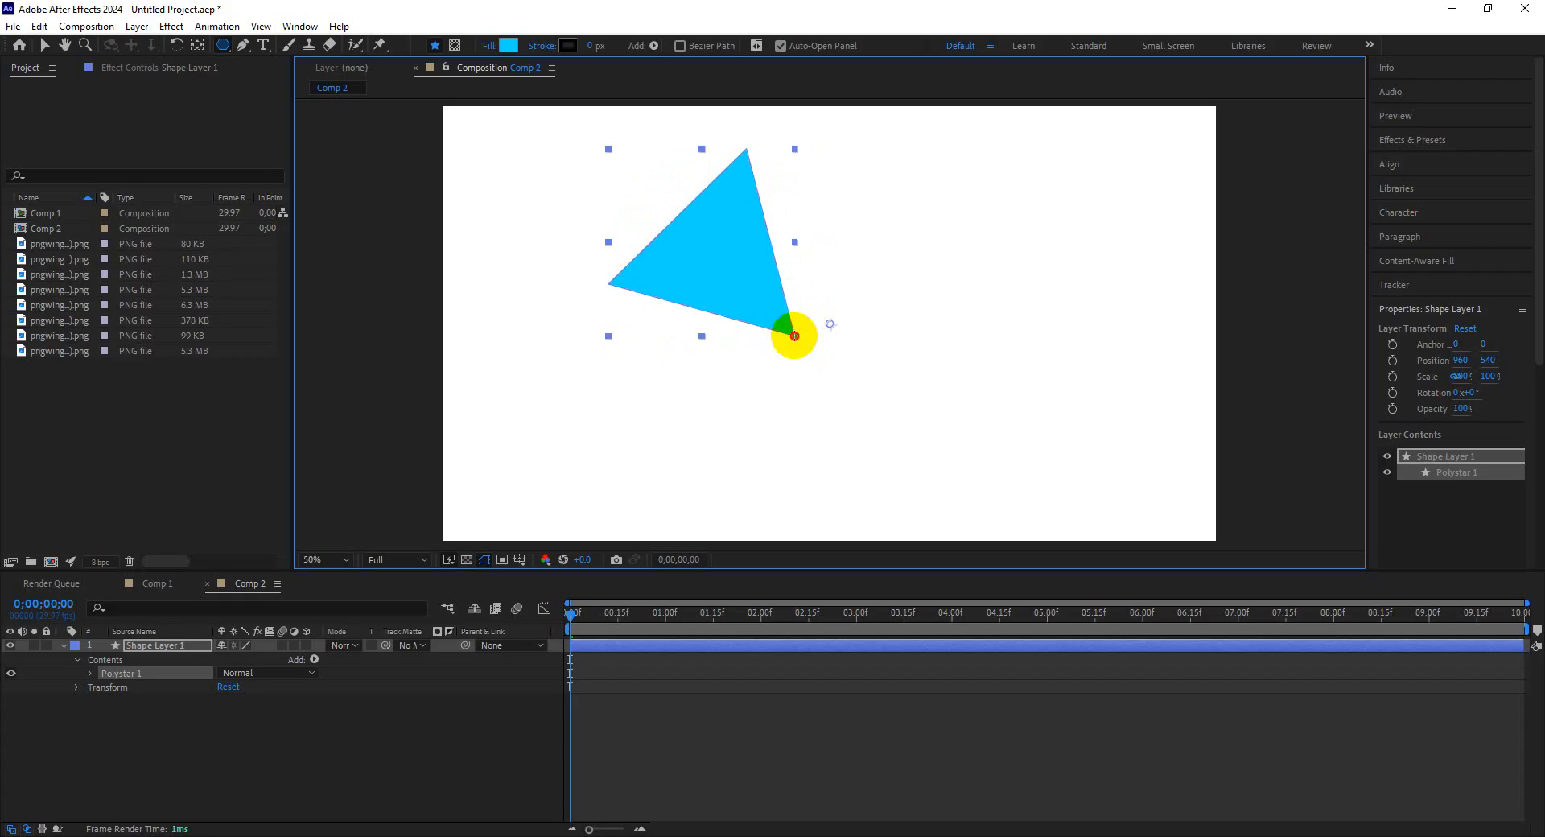
key(Up)
key(Up)
key(Up)
key(Up)
drag(794, 335, 799, 334)
key(Up)
key(Down)
key(Down)
key(Up)
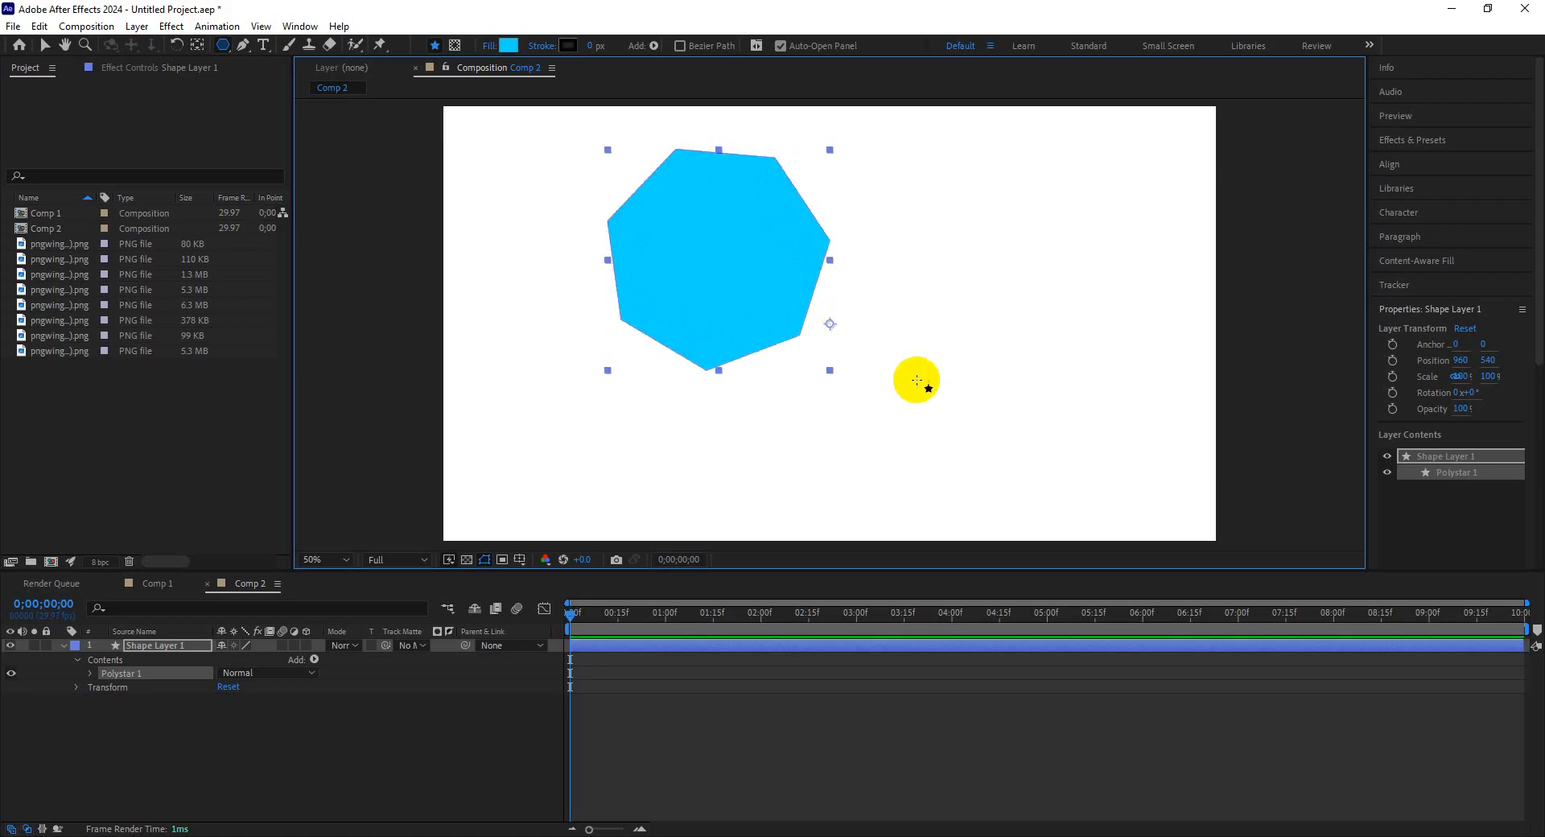
Move the polygon with the Selection Tool and delete it.
click(46, 45)
drag(674, 279, 789, 303)
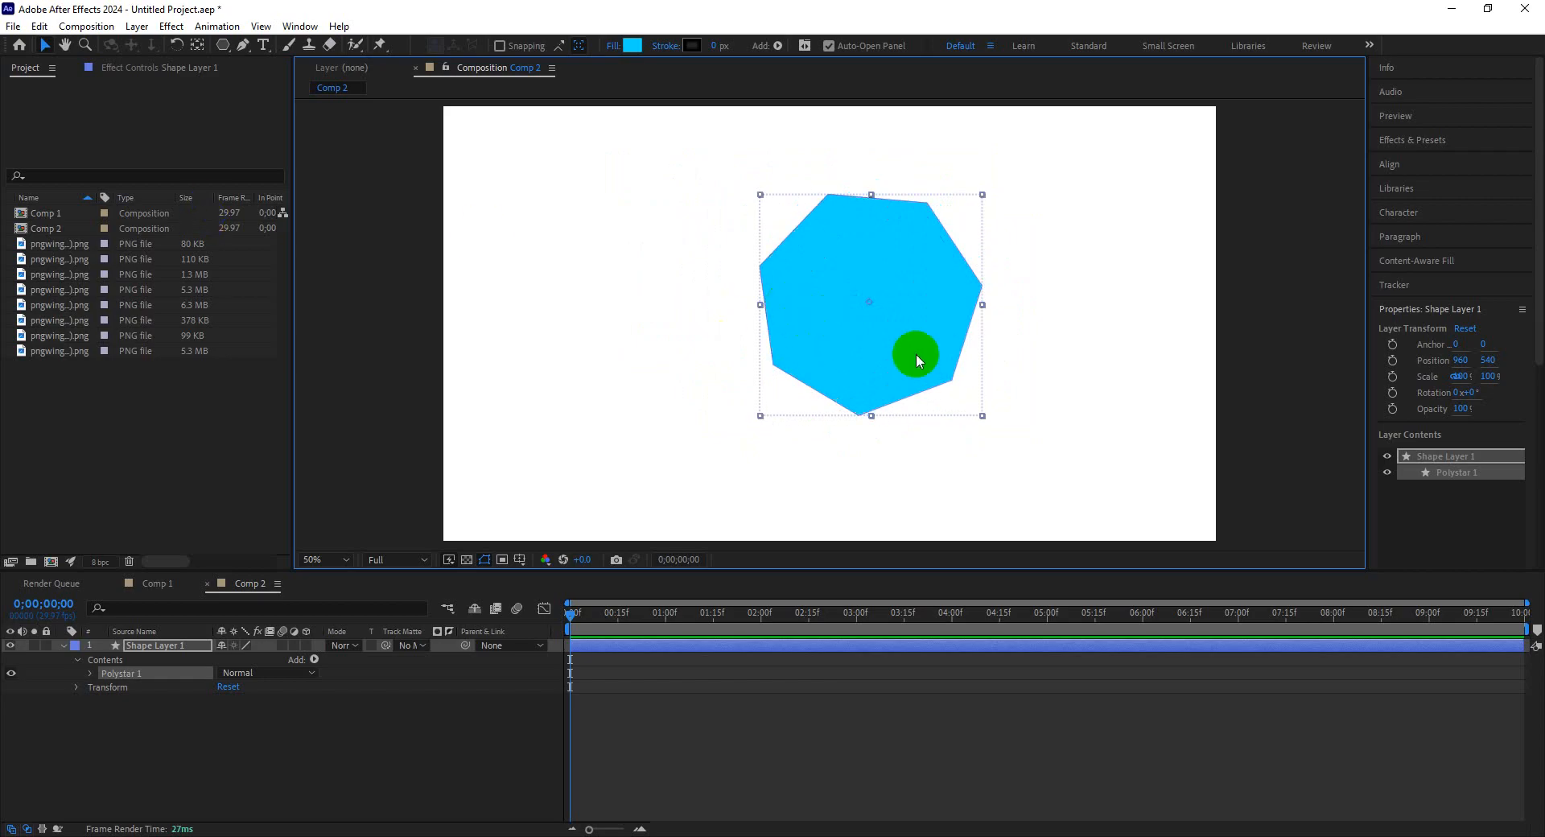
key(Delete)
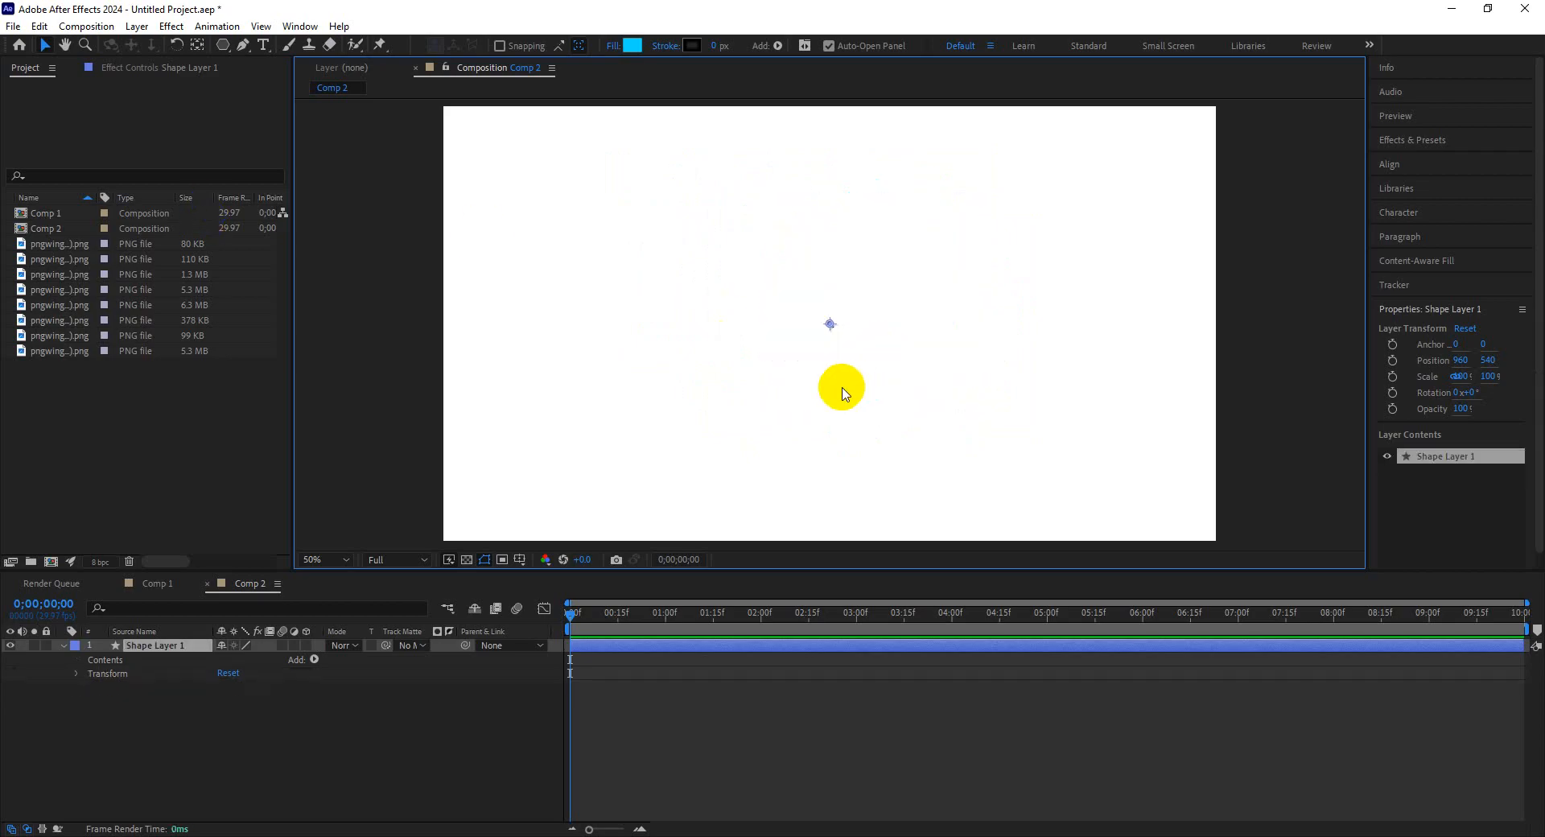
Draw a five-pointed star with the Star Tool, adjusting its points while drawing.
drag(222, 46, 269, 107)
drag(537, 271, 627, 330)
key(Up)
key(Up)
key(Up)
key(Up)
key(Up)
key(Down)
key(Down)
key(Down)
key(Down)
key(Down)
key(Down)
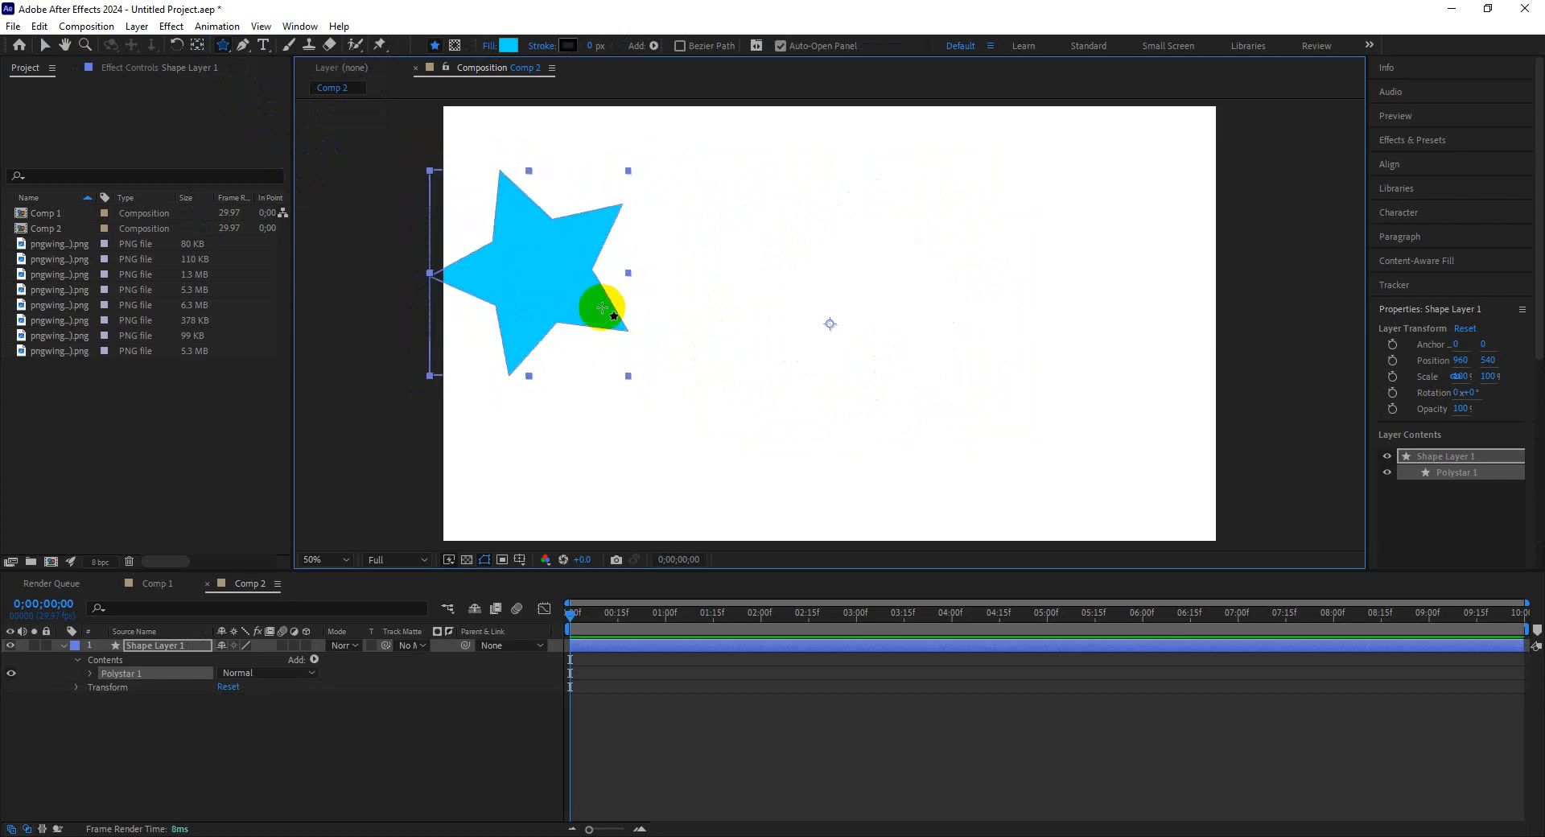
Reposition the star with the Selection Tool and delete it.
click(44, 50)
drag(521, 305, 603, 338)
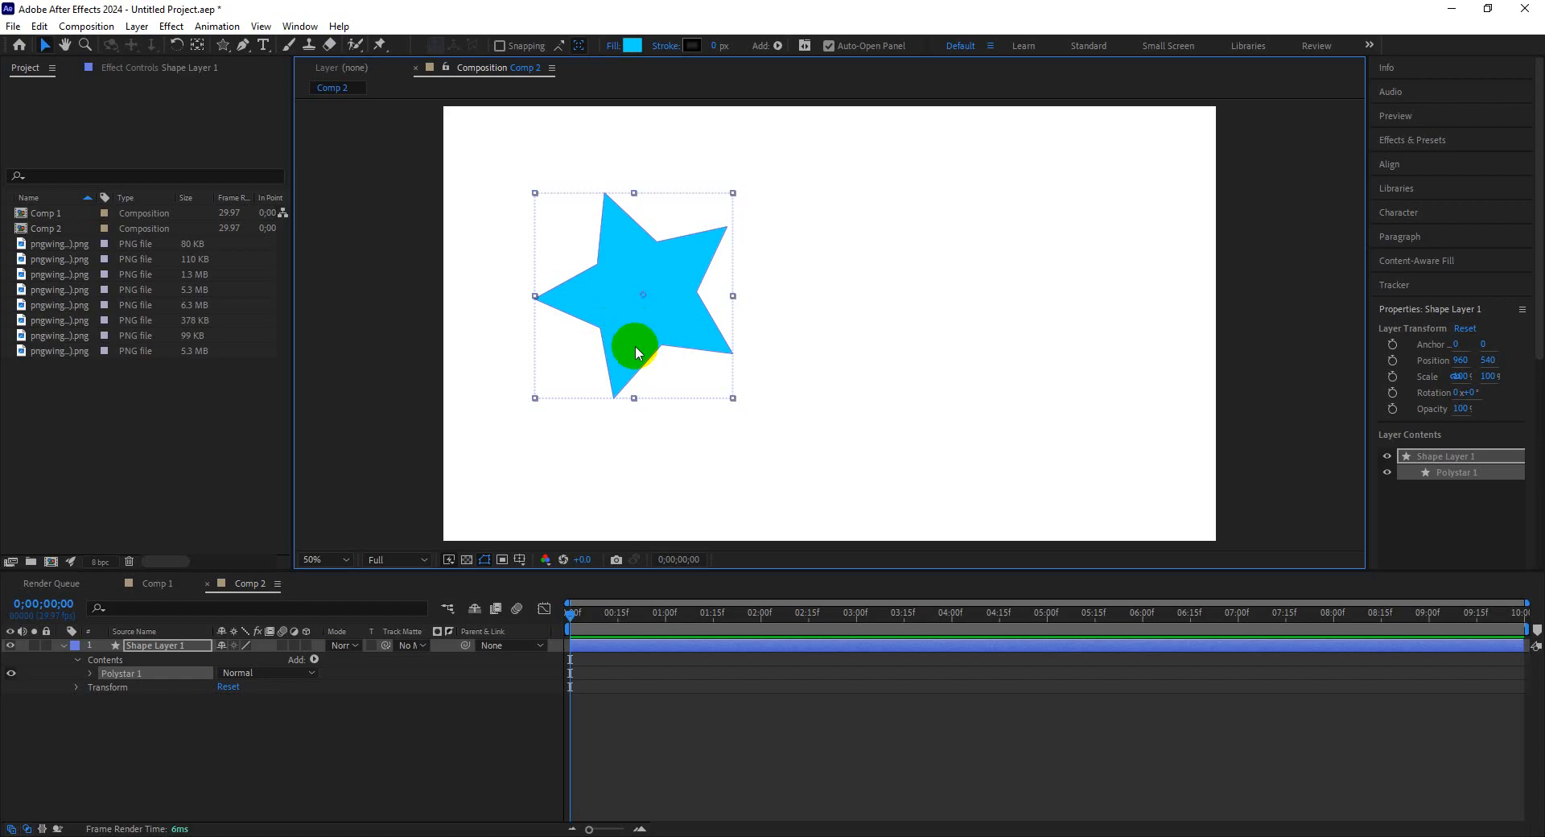
key(Delete)
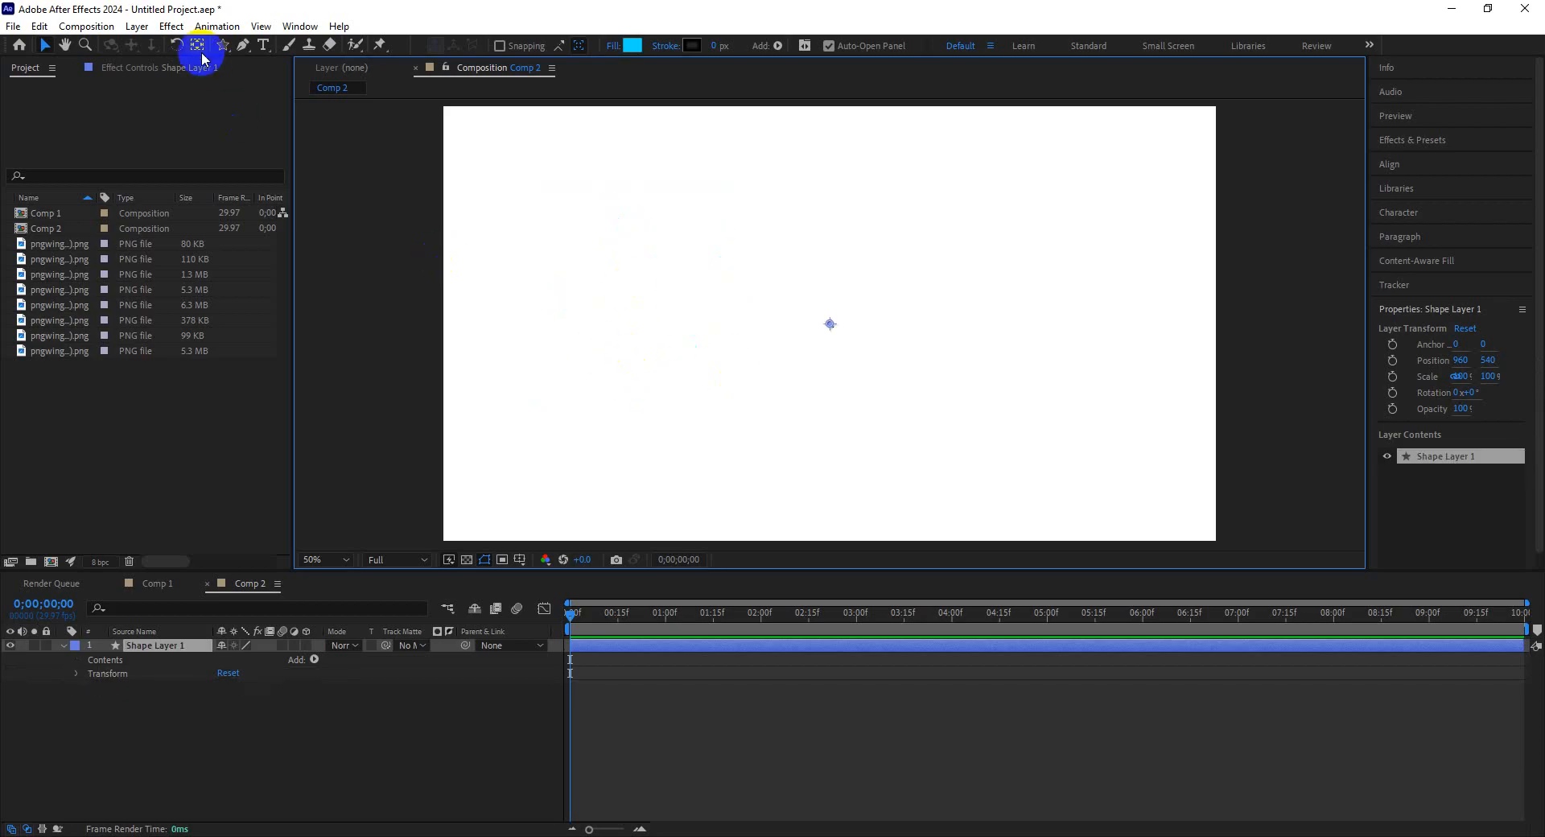
Draw a rectangle with the Rectangle Tool near the centre of the composition.
drag(221, 53, 273, 61)
drag(750, 271, 934, 423)
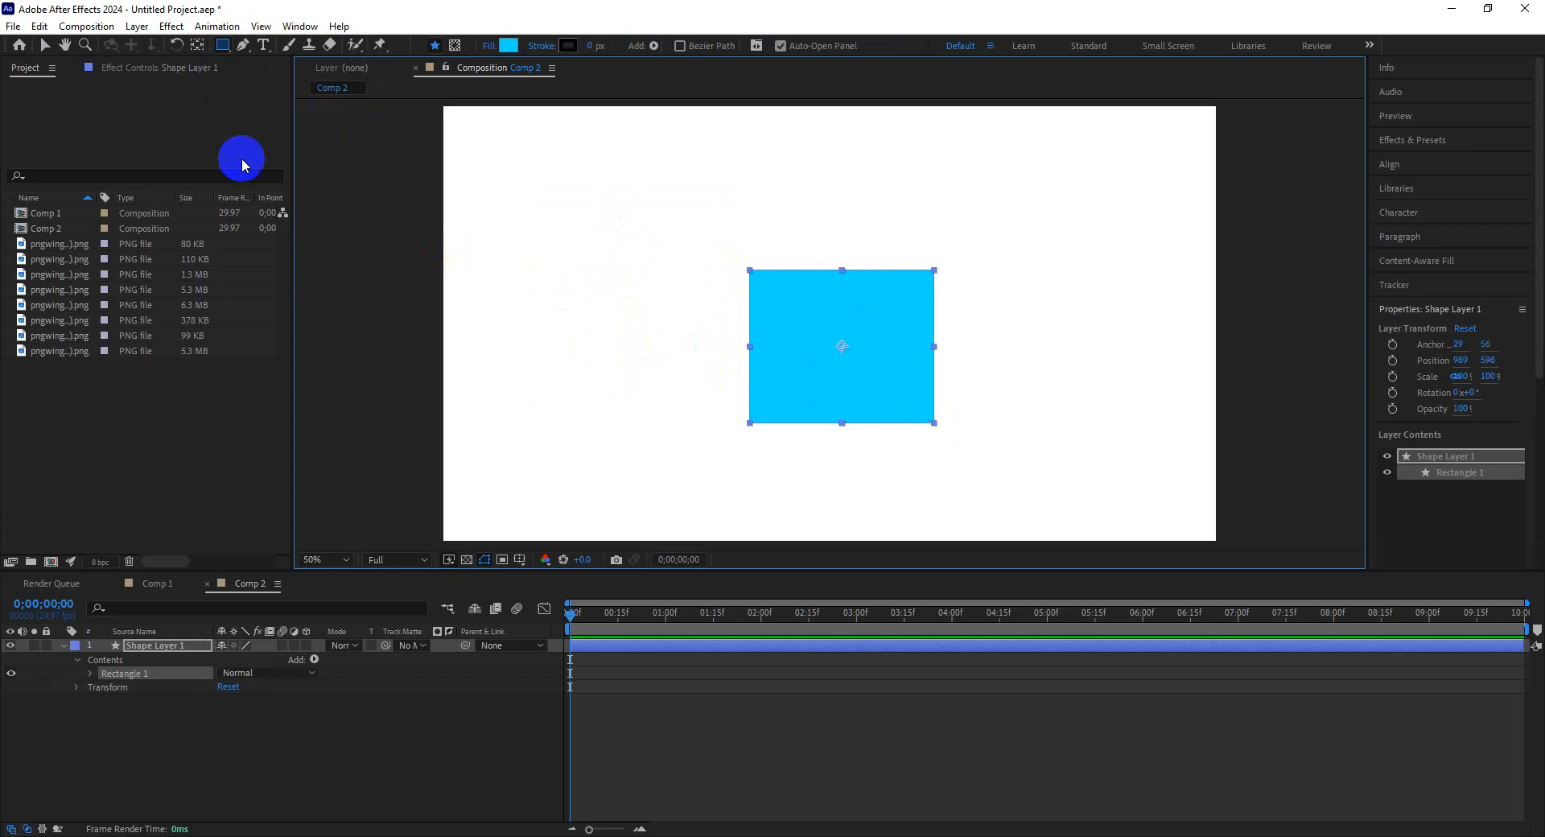
Add a Bevel and Emboss layer style to the rectangle's shape layer.
click(48, 46)
right_click(864, 371)
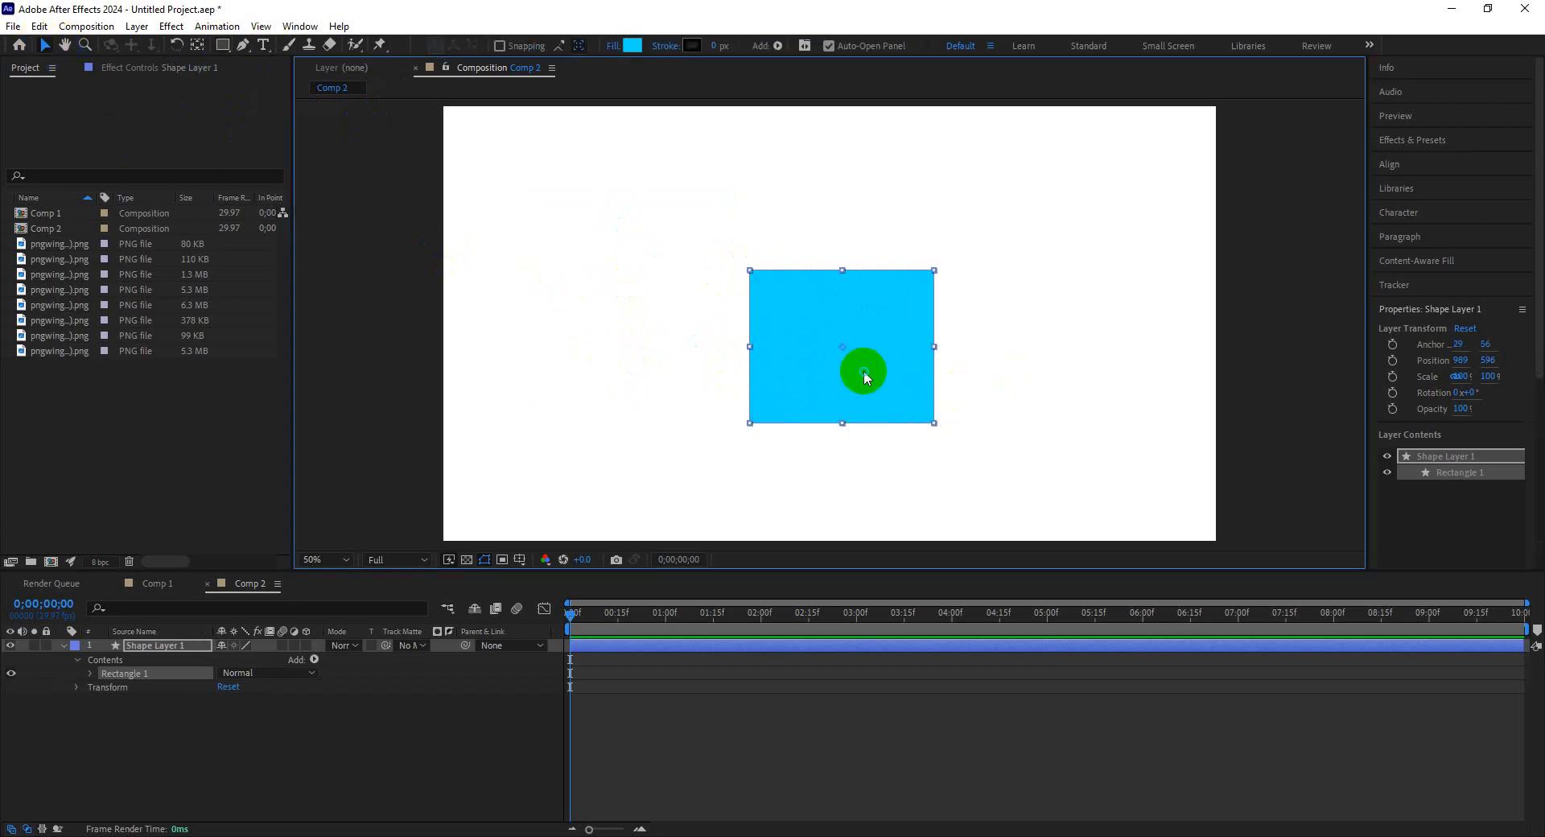
mouse_move(982, 555)
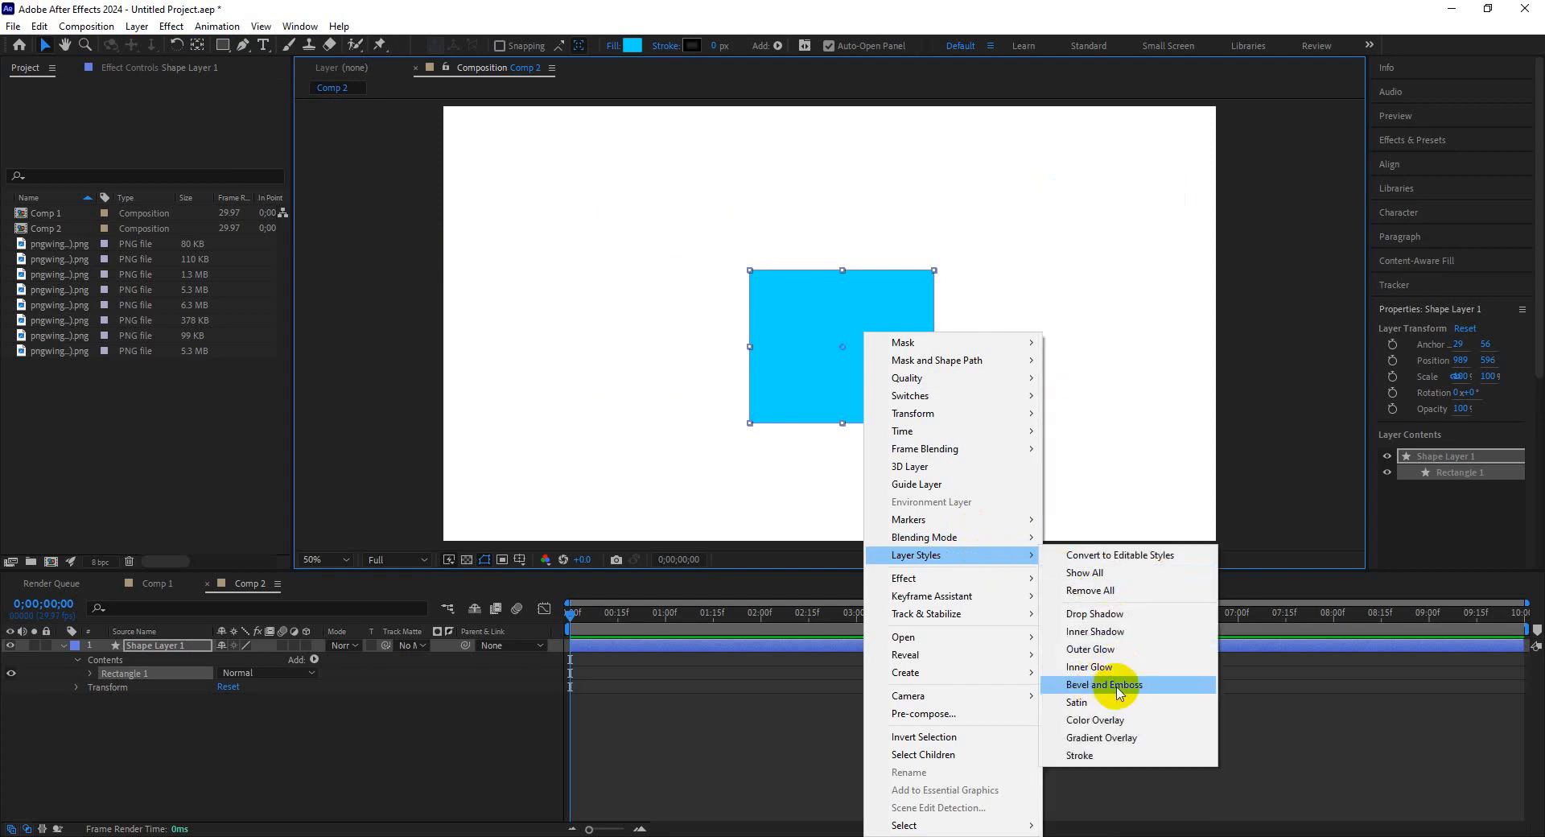
click(1156, 686)
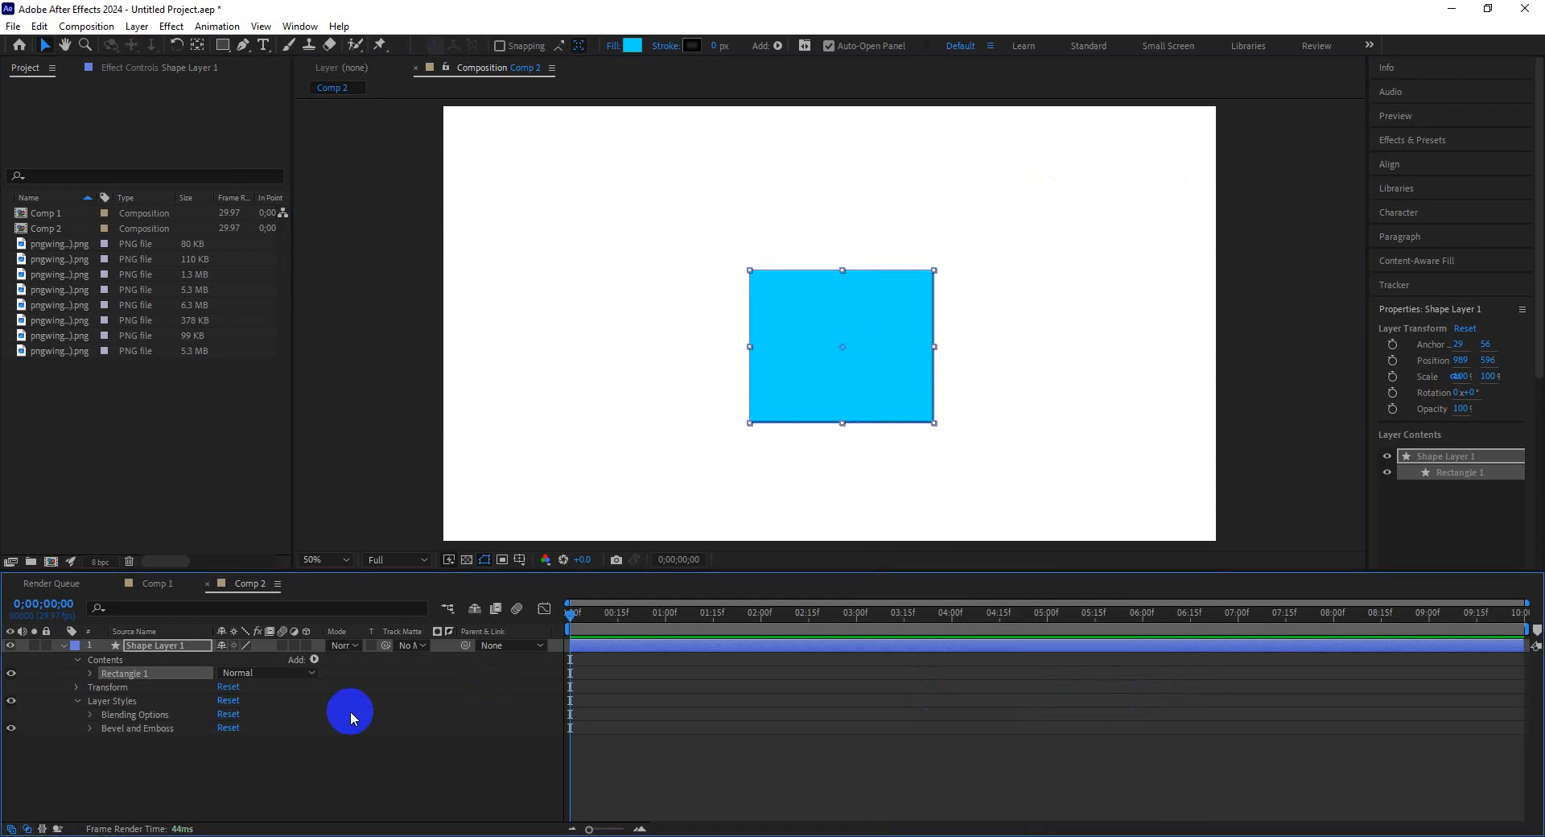
Set the Bevel and Emboss Size to 212 and delete the rectangle layer.
click(90, 728)
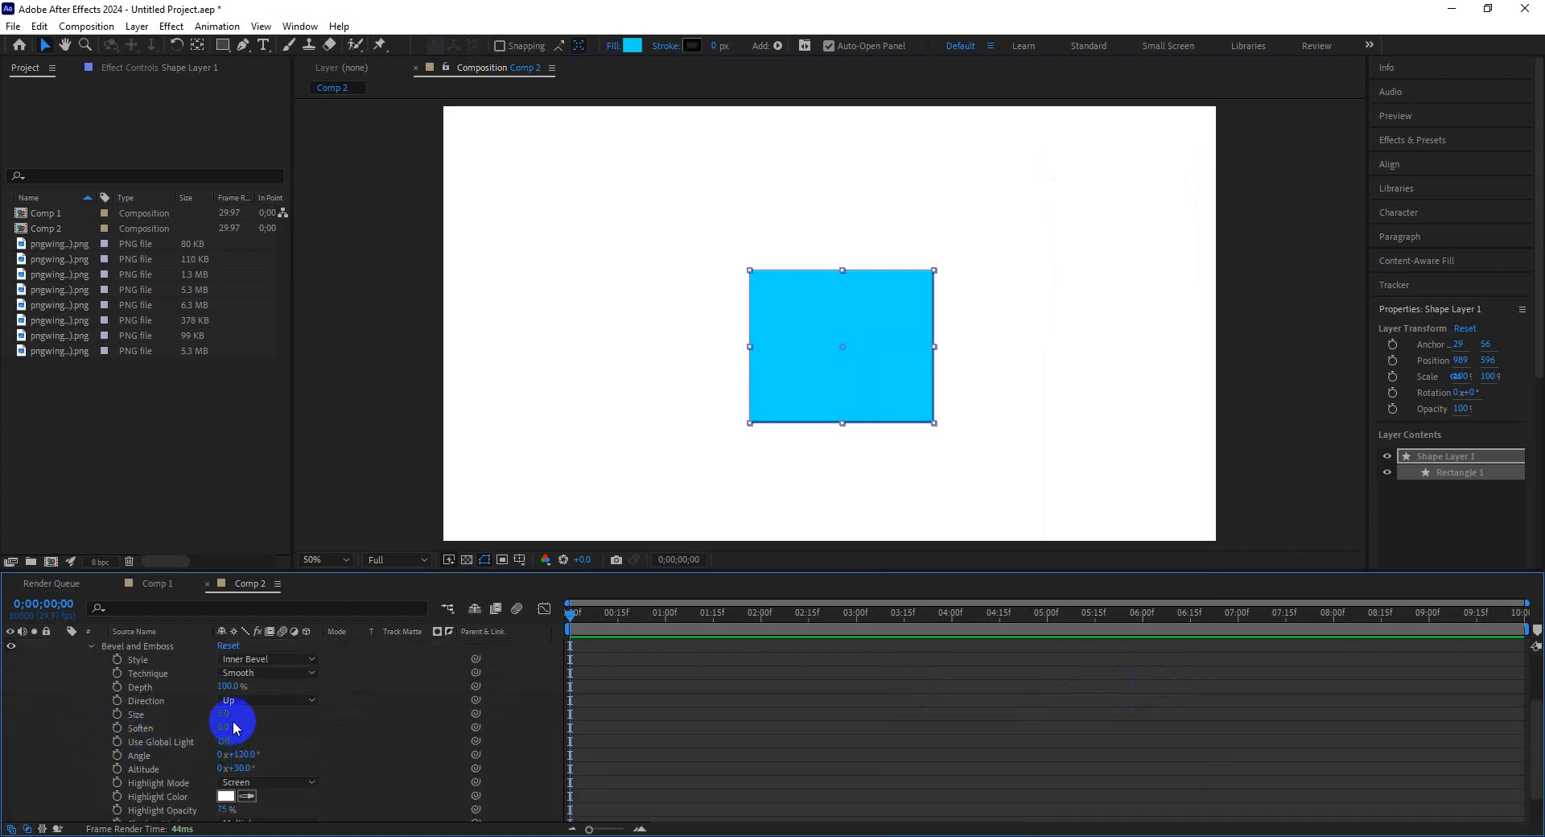
drag(228, 716, 391, 712)
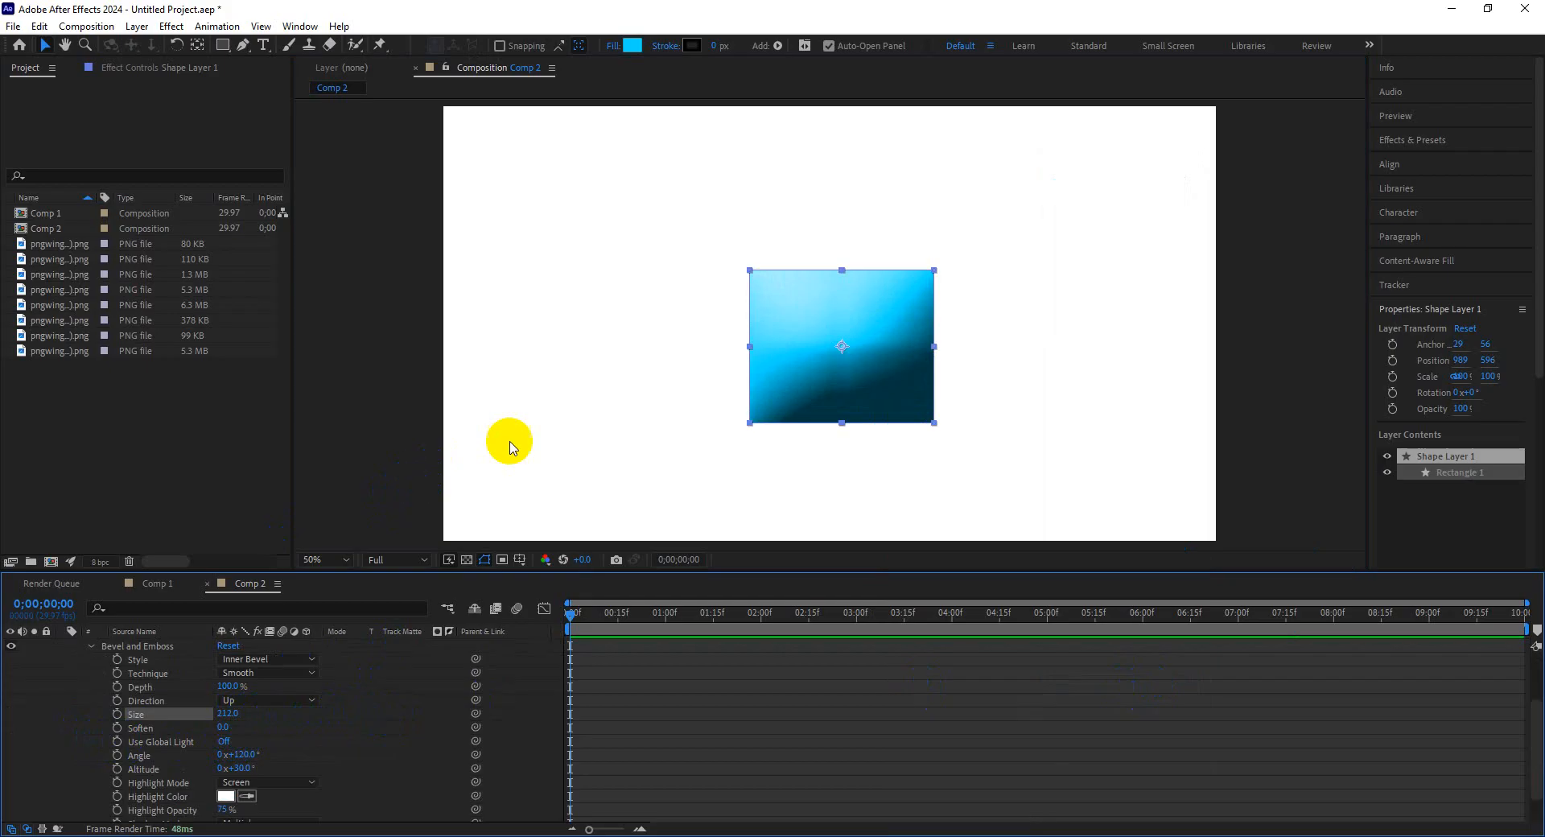
click(797, 383)
key(Delete)
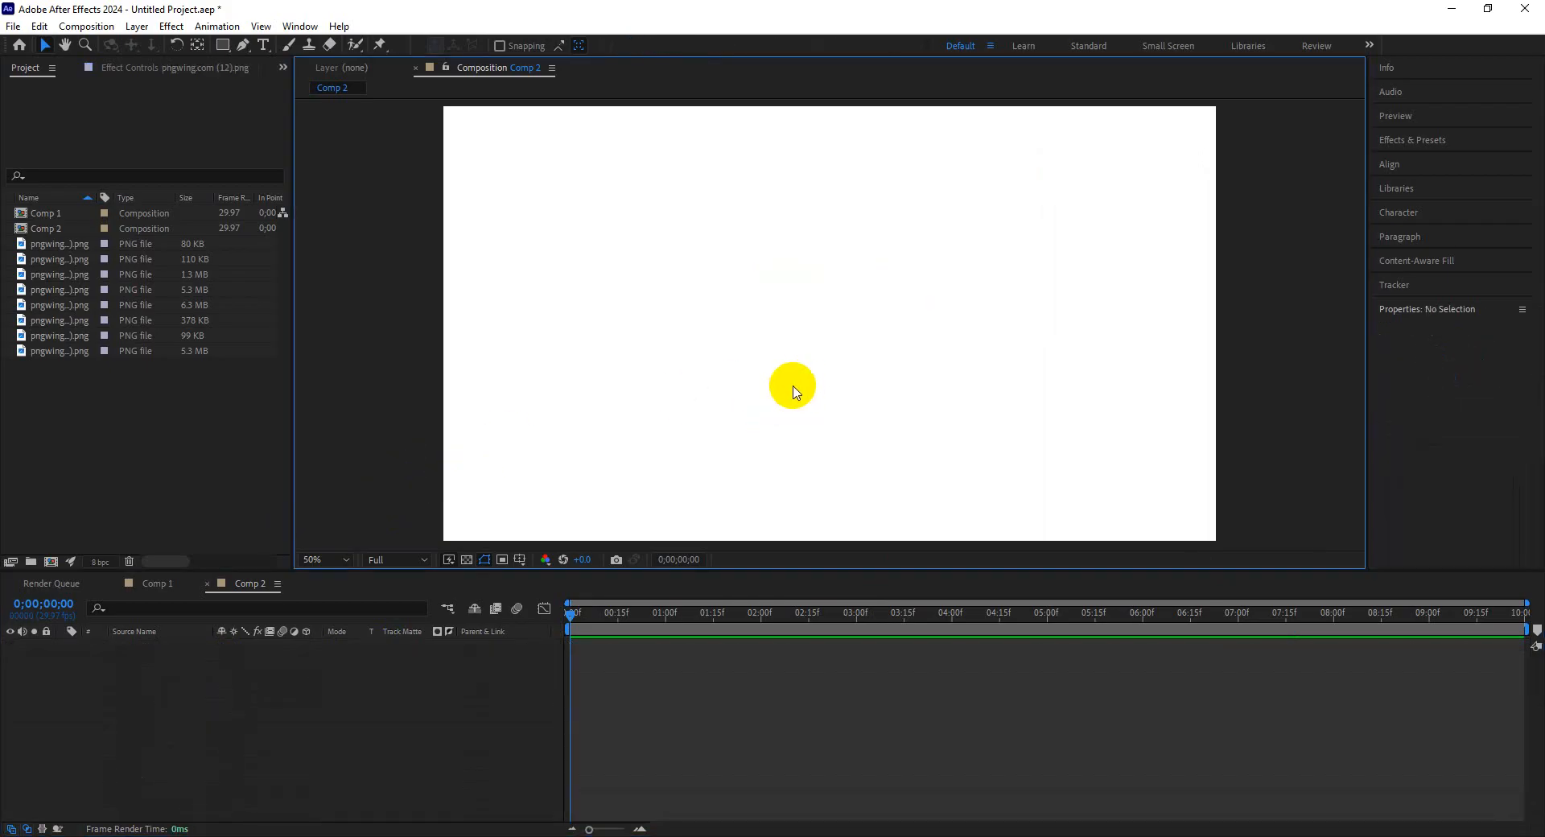
Draw a circle with the Ellipse Tool near the composition centre and nudge it up and left with the Selection Tool.
drag(225, 46, 289, 84)
drag(765, 248, 944, 423)
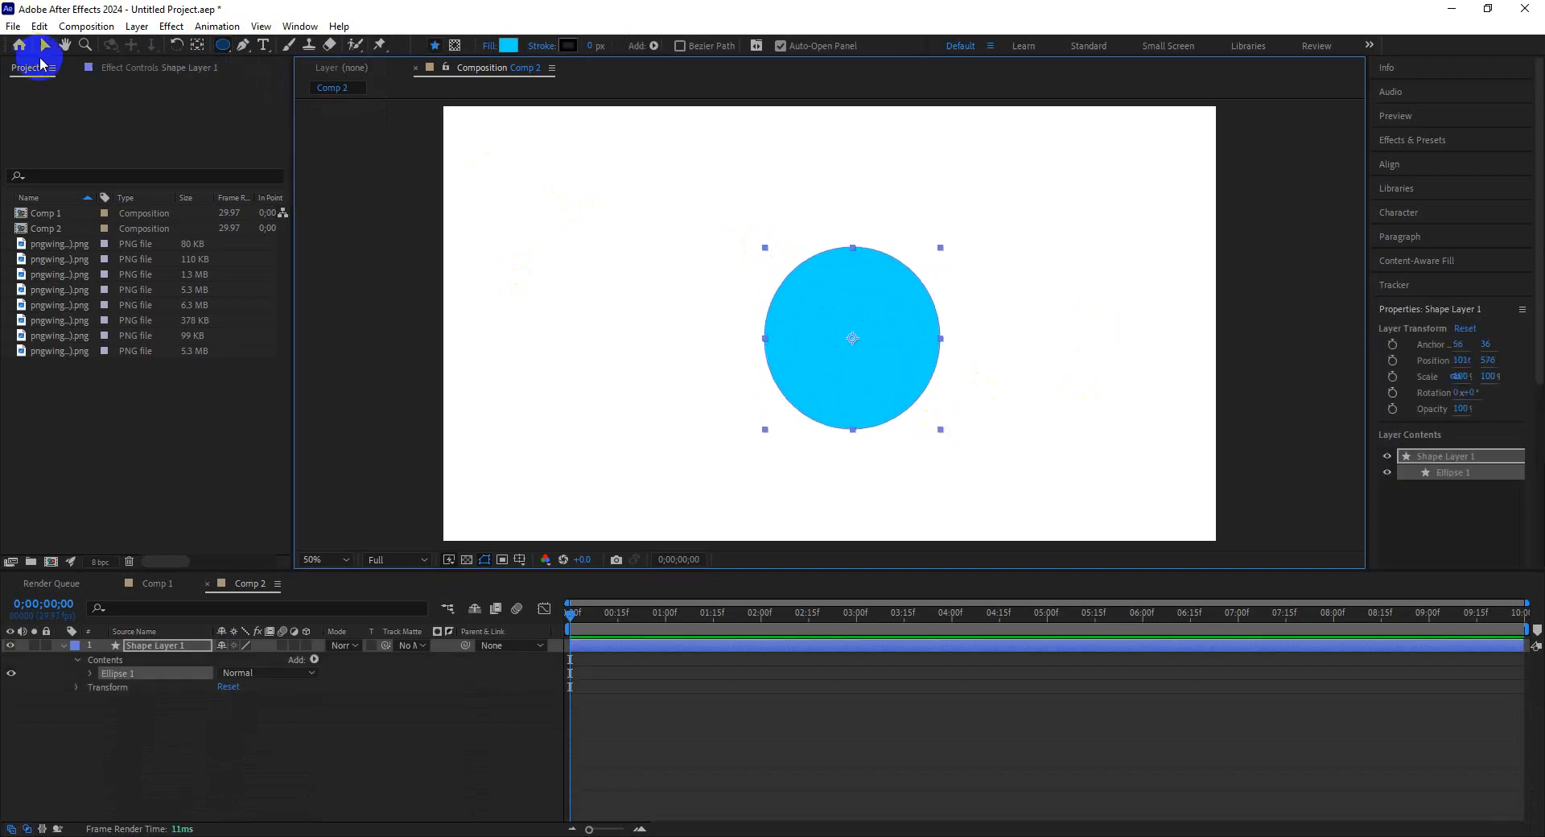
click(44, 46)
drag(852, 388, 829, 359)
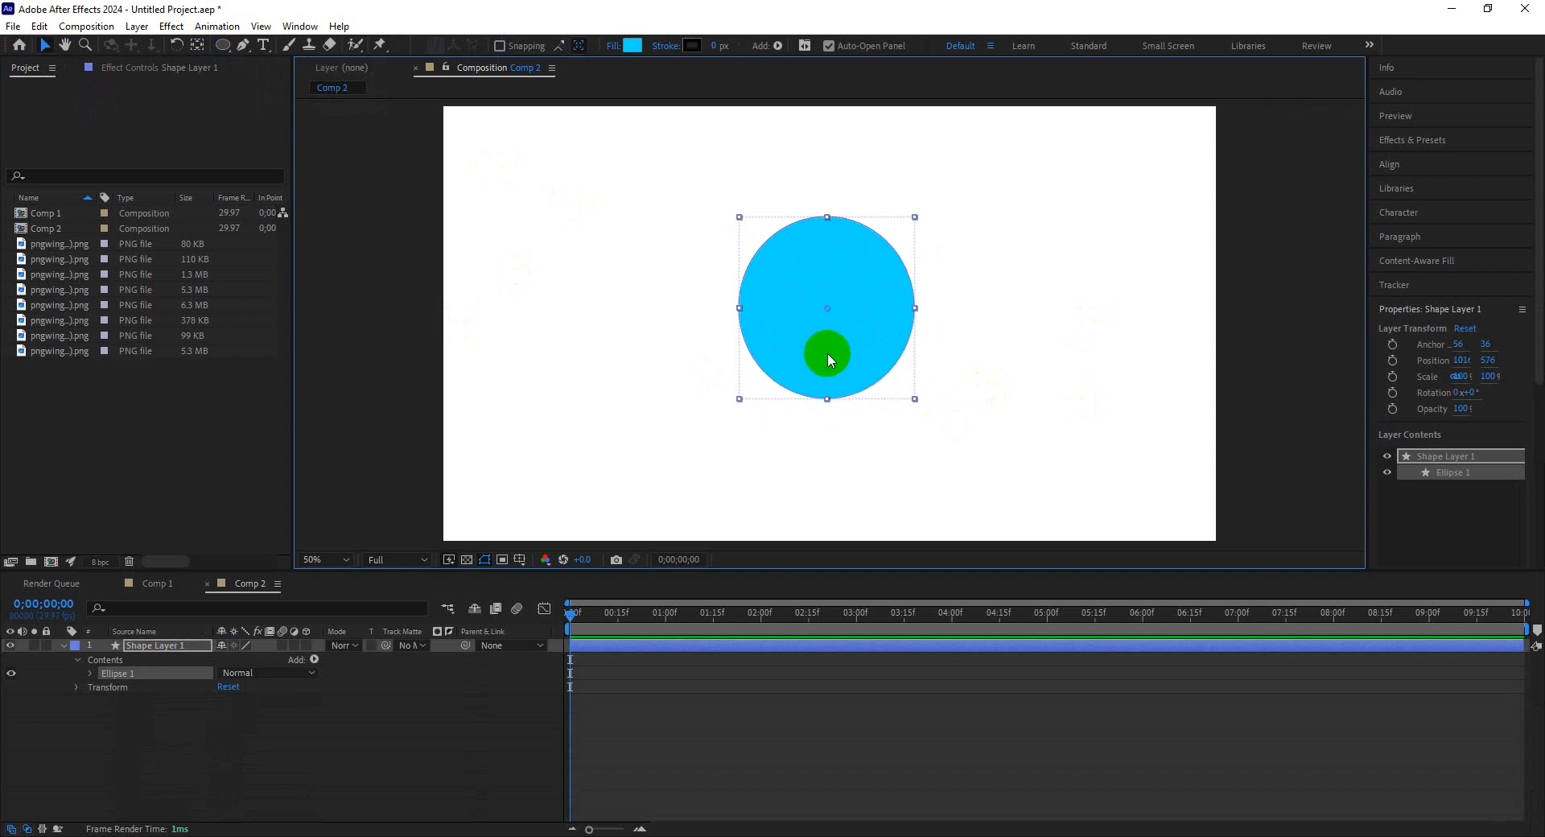
Add a Bevel and Emboss layer style to the circle's shape layer.
right_click(828, 359)
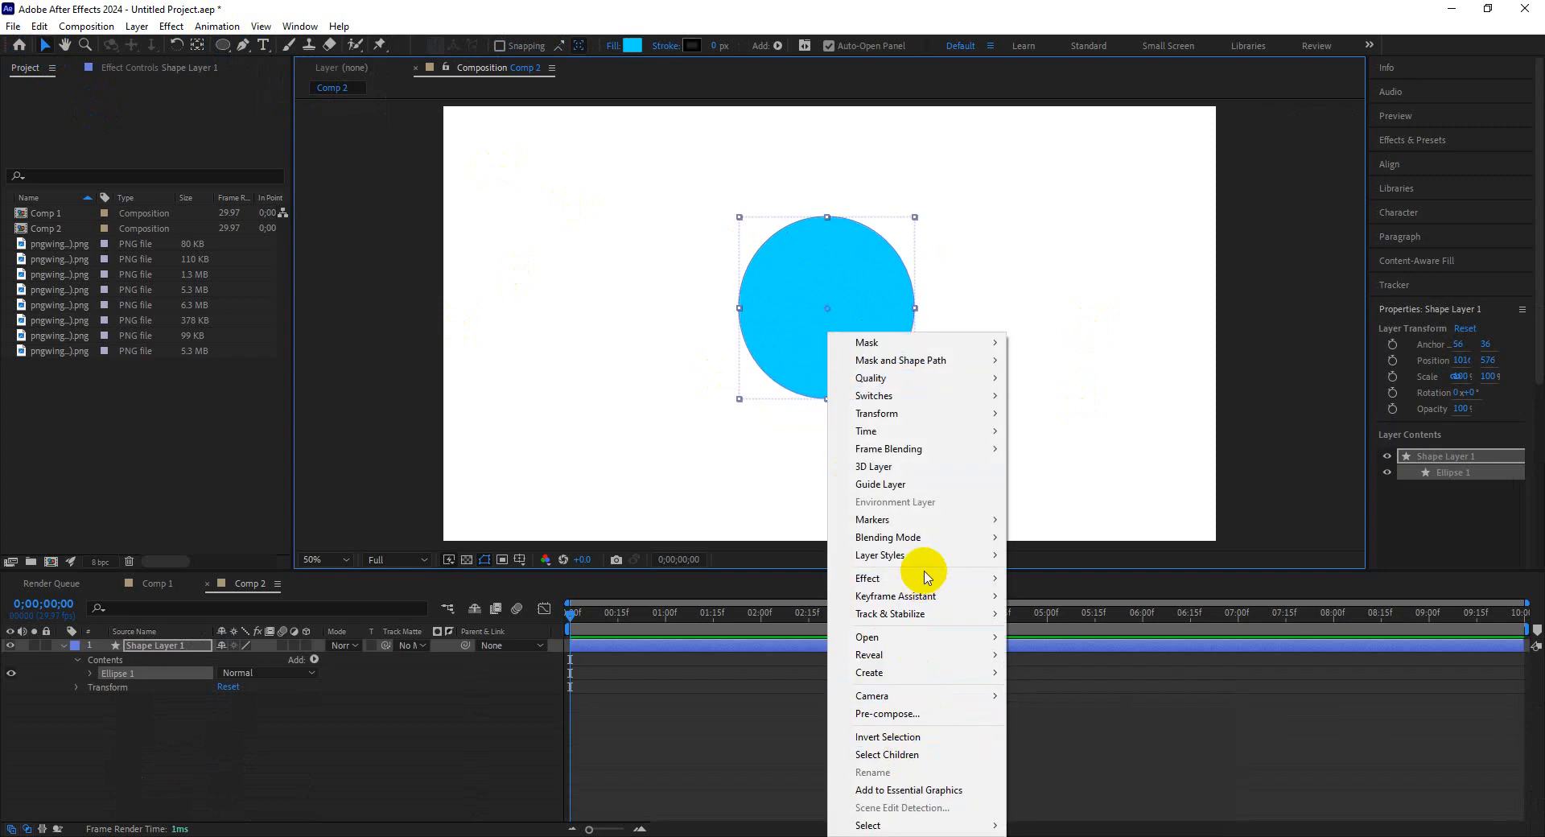
mouse_move(925, 557)
click(1058, 679)
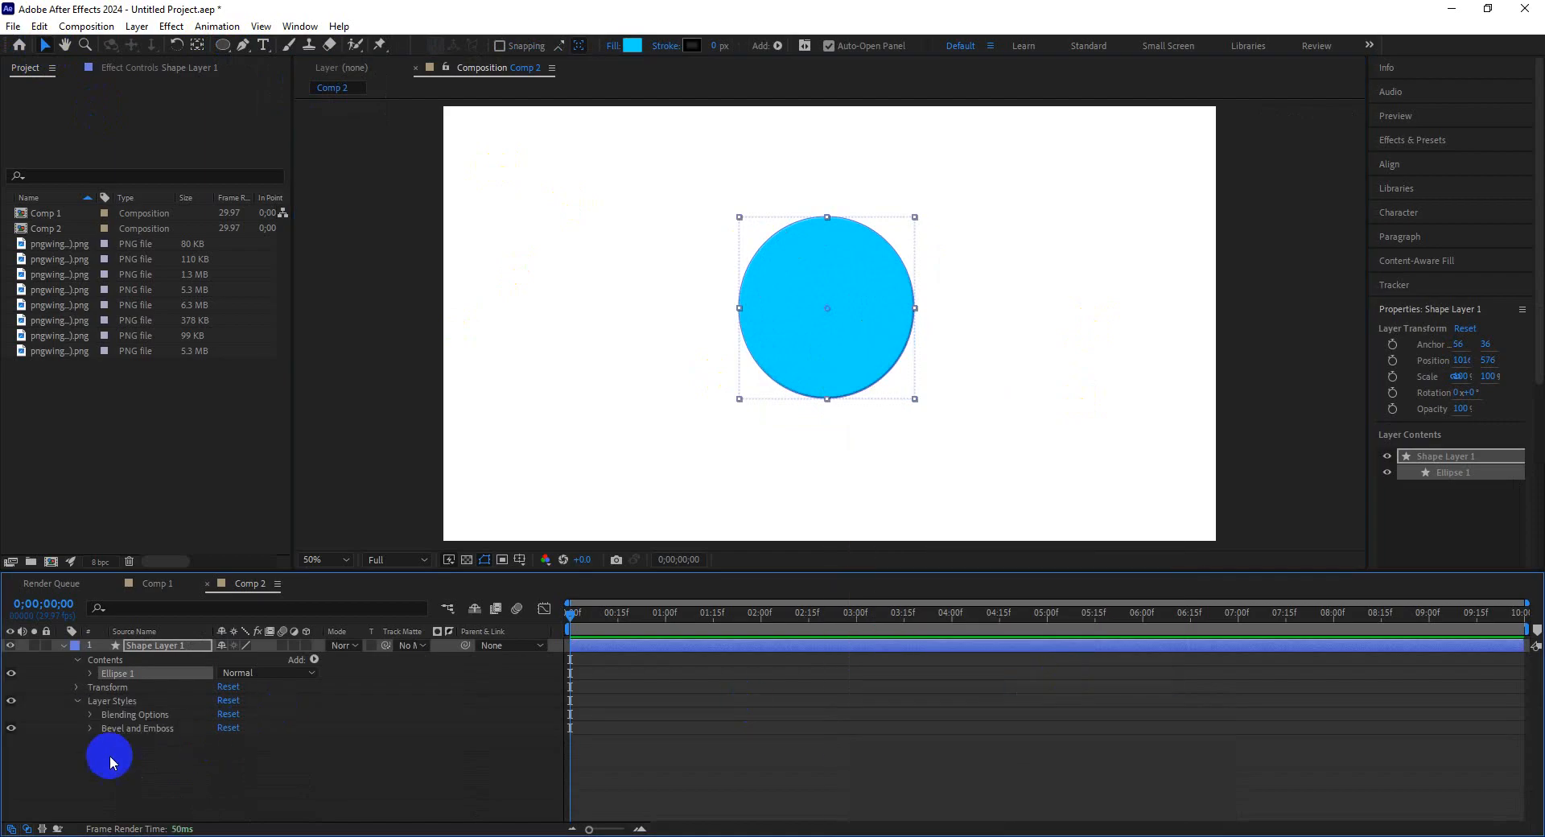
Expand Bevel and Emboss and keyframe its Size at 0 at the start of the timeline.
click(90, 728)
scroll(242, 784, down, 2)
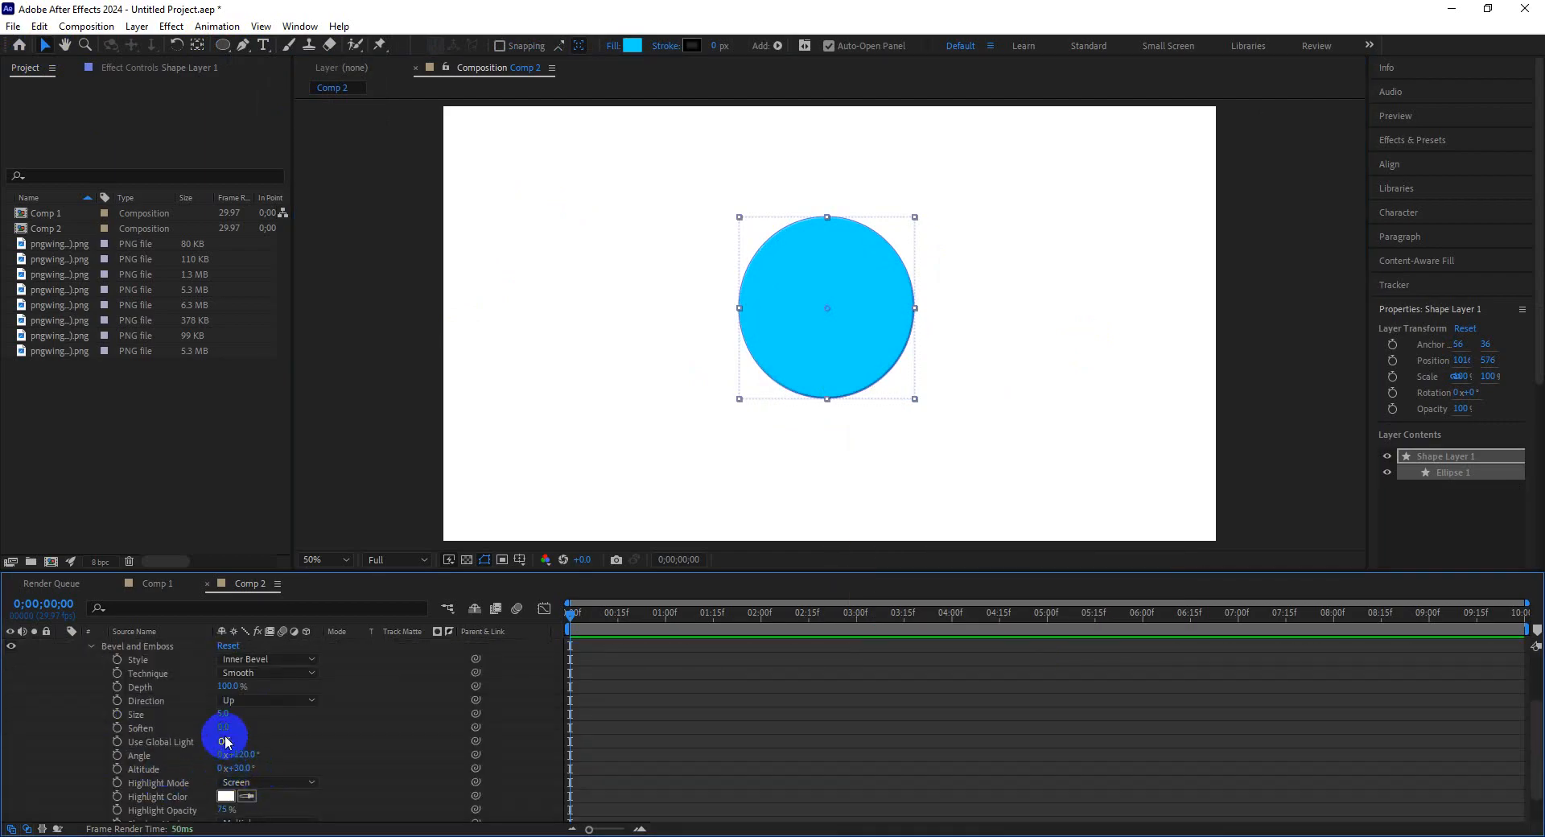
drag(231, 716, 387, 720)
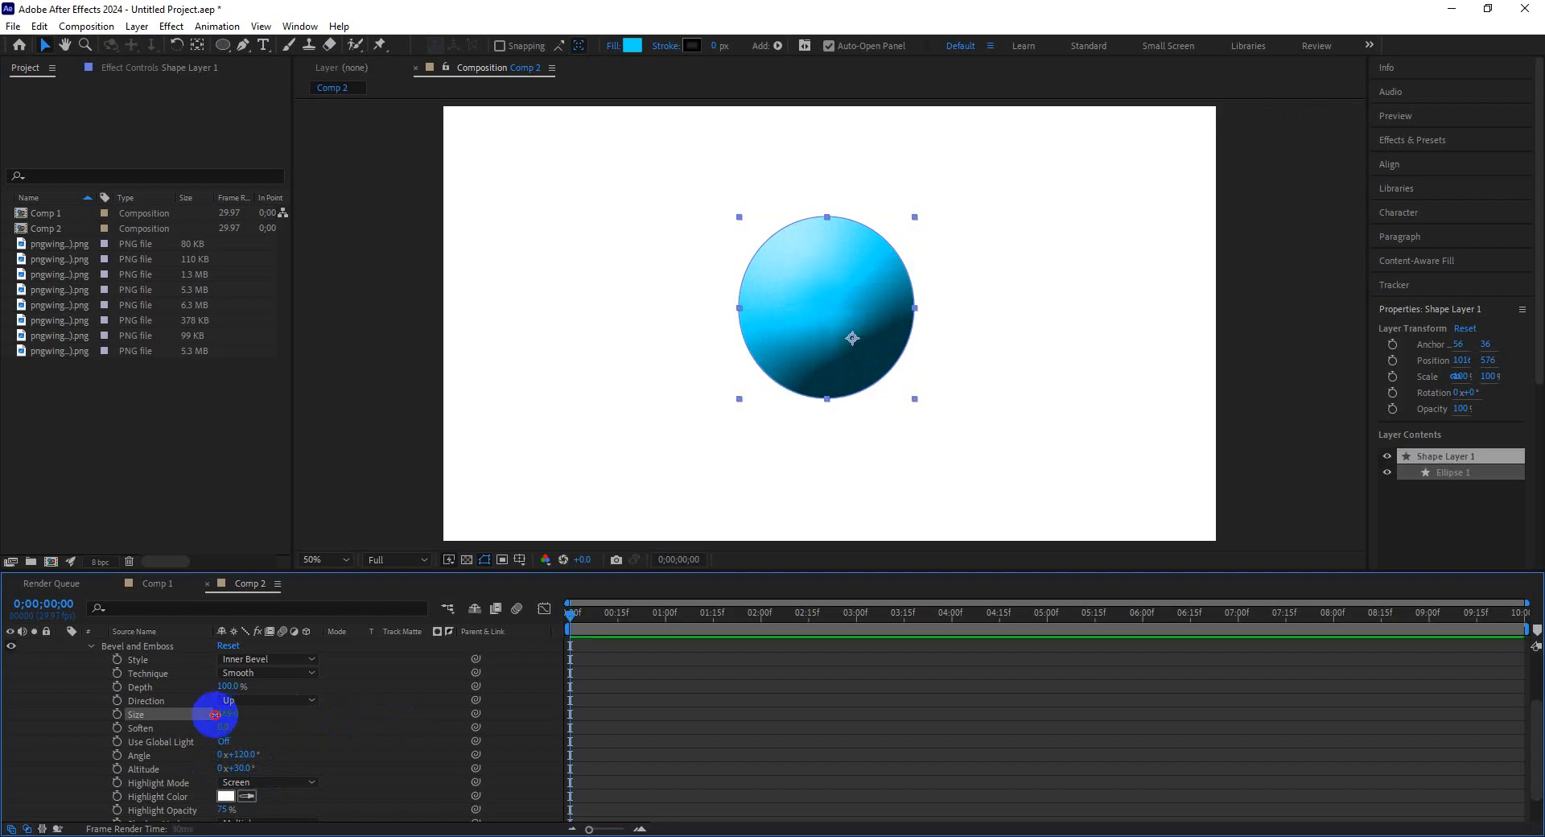
drag(215, 715, 55, 717)
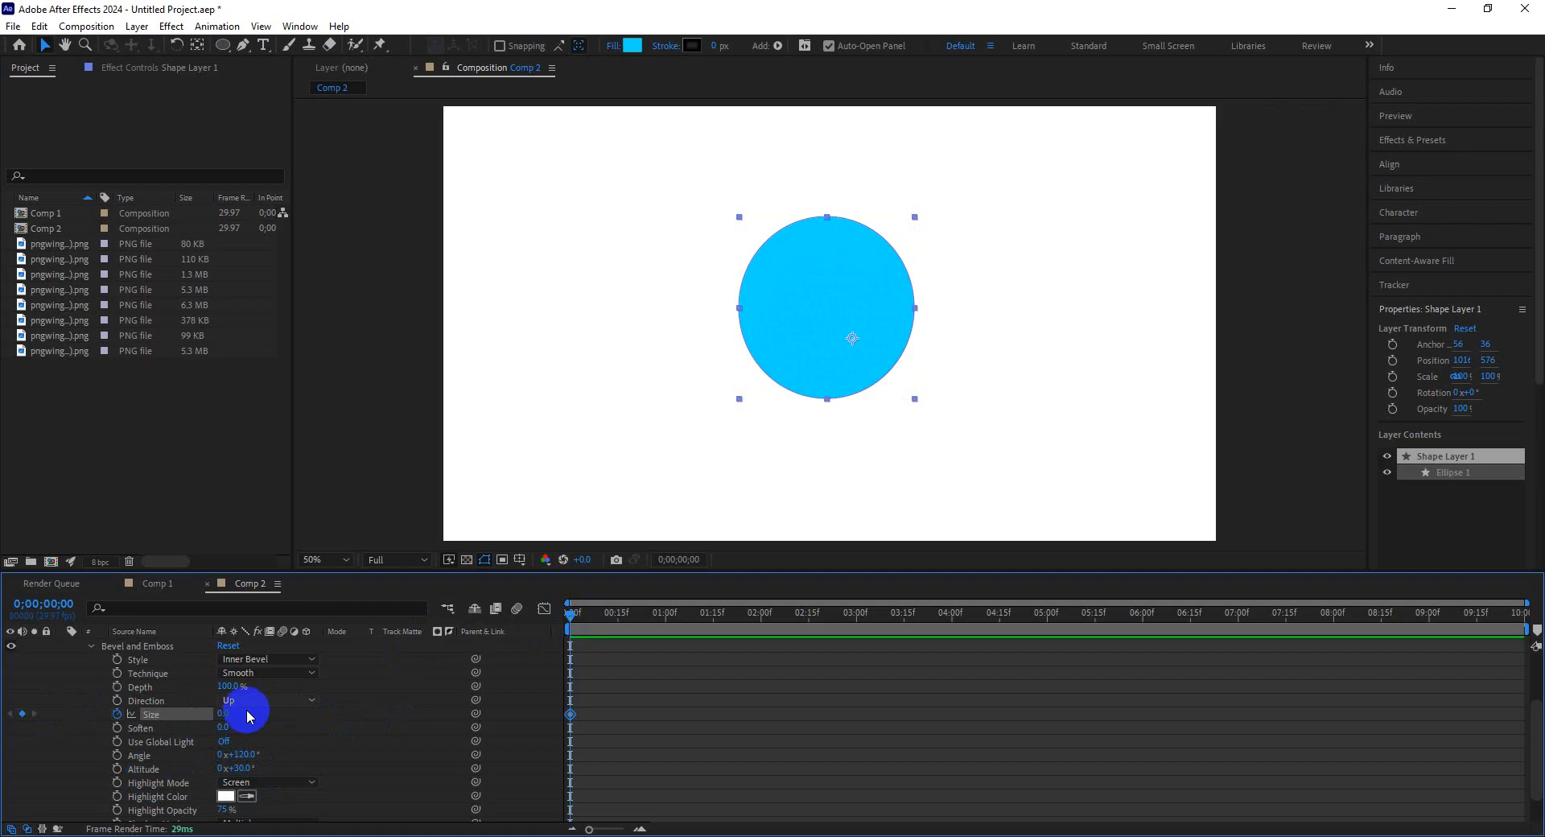
Move to 1 second 1 frame and set the bevel Size to 242 to add a second keyframe.
click(665, 634)
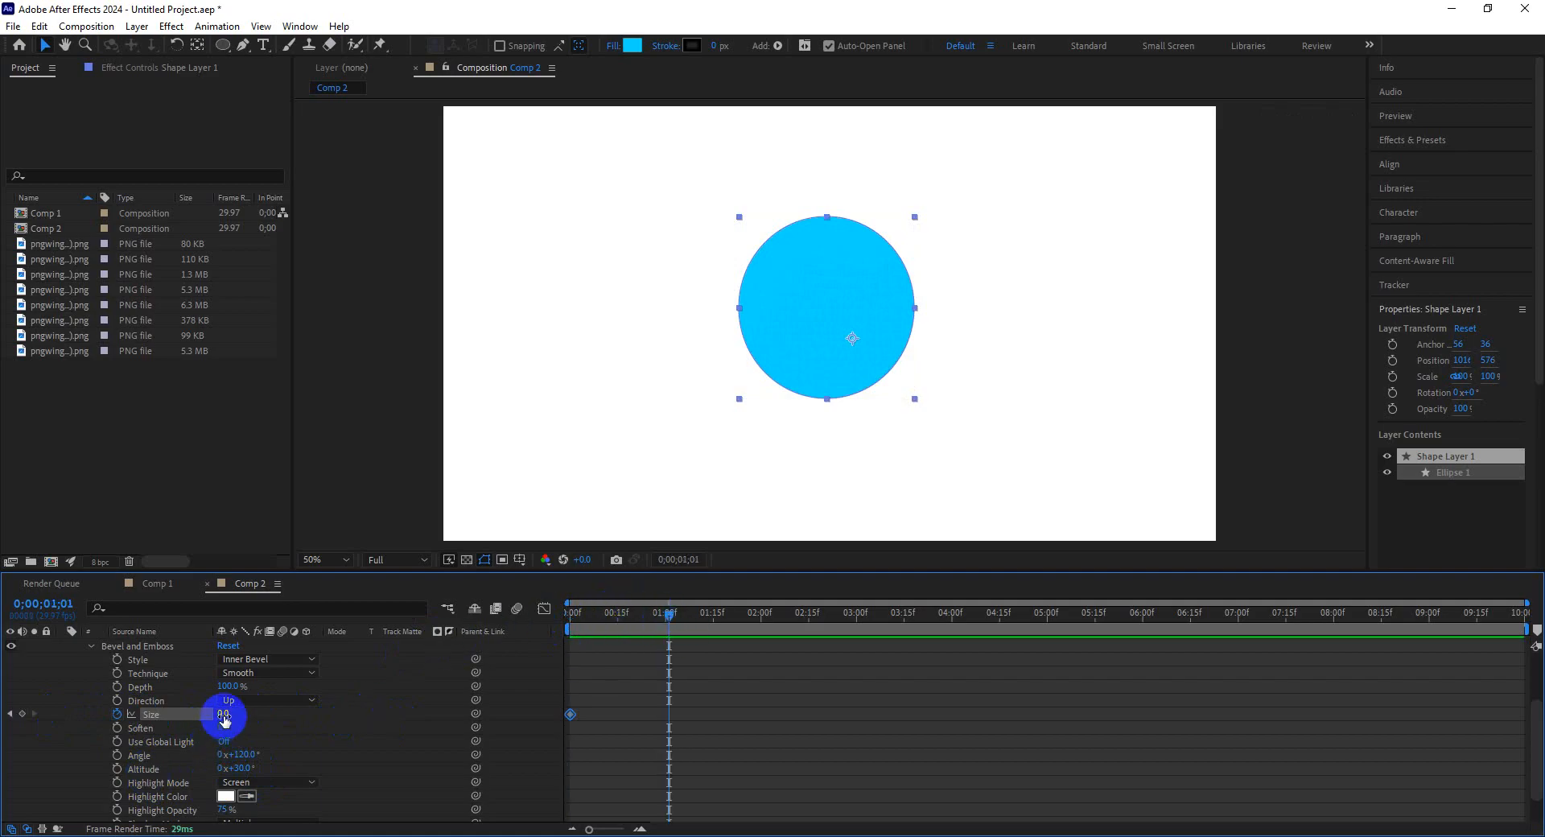
mouse_move(223, 714)
mouse_down()
mouse_move(416, 720)
mouse_move(830, 653)
mouse_up()
Set the bevel Soften value to 15.7.
click(244, 756)
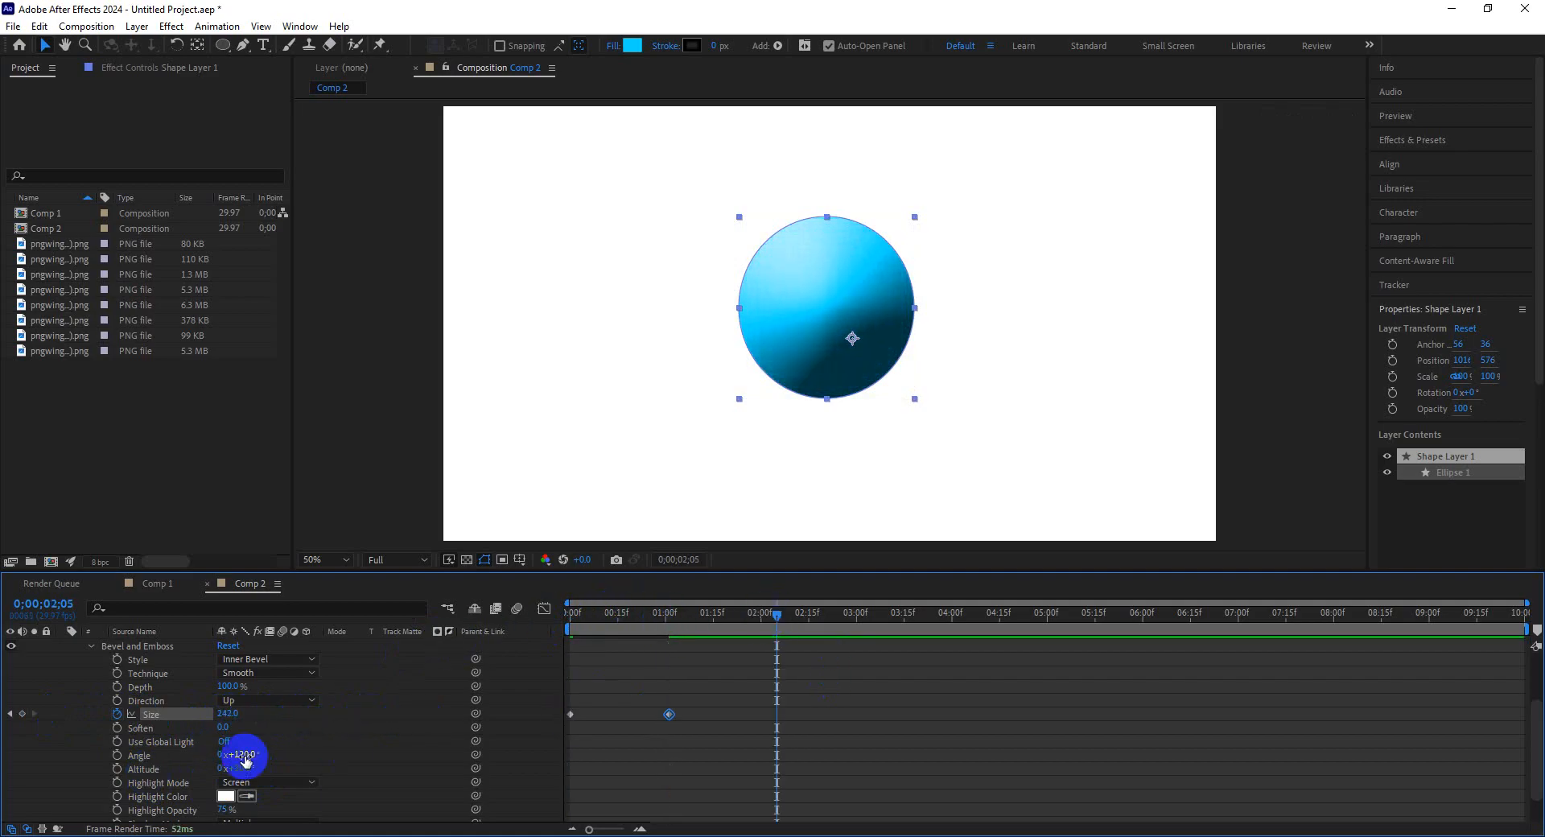
click(197, 731)
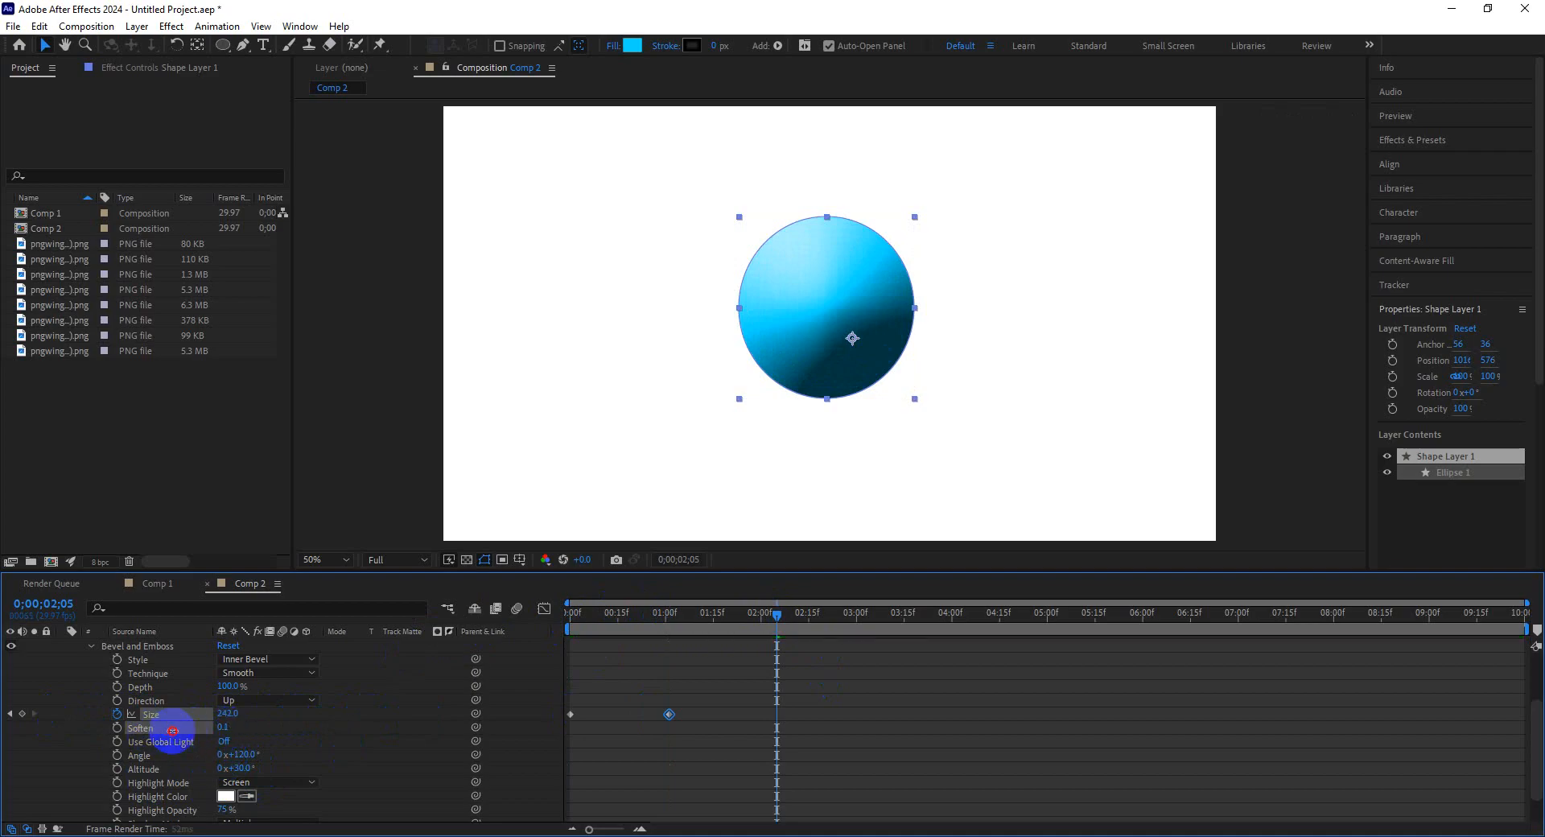
drag(172, 731, 393, 734)
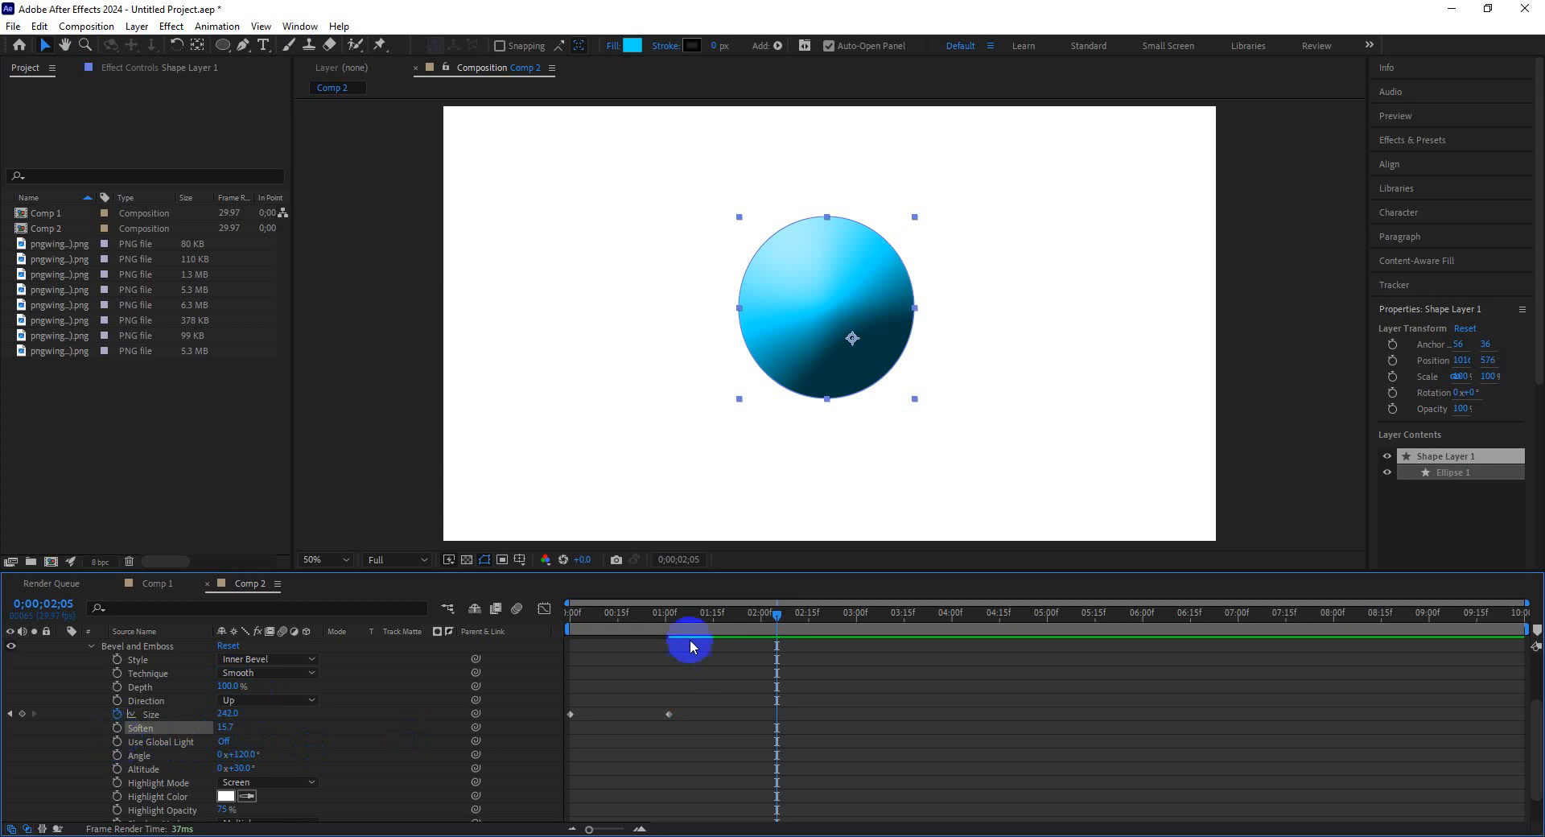
Try keyframing Depth from 100% to 140% at 1 second 3 frames, then delete those Depth keyframes.
drag(676, 626, 509, 634)
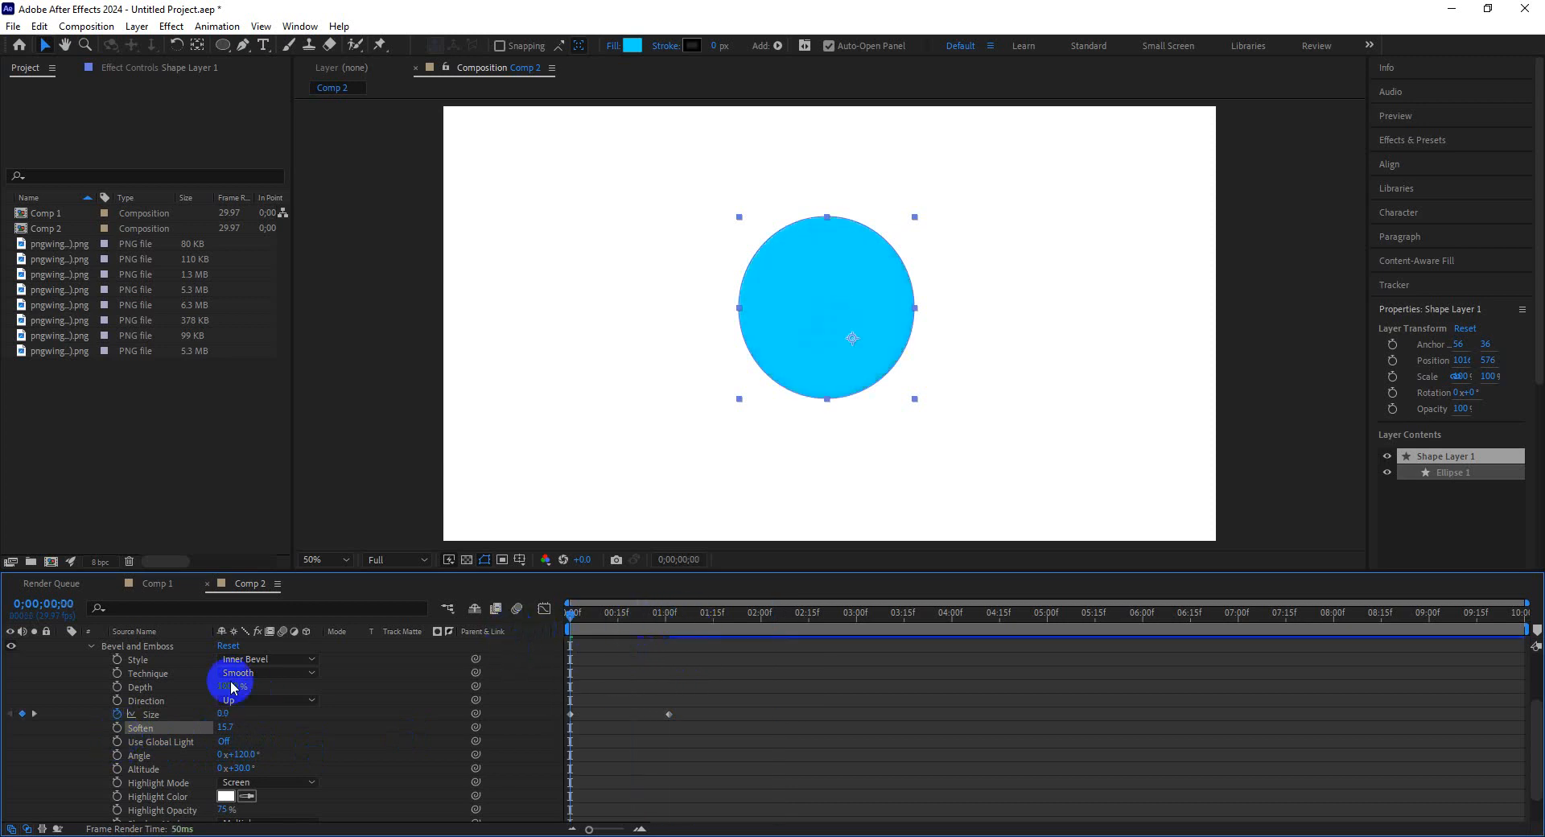
click(117, 686)
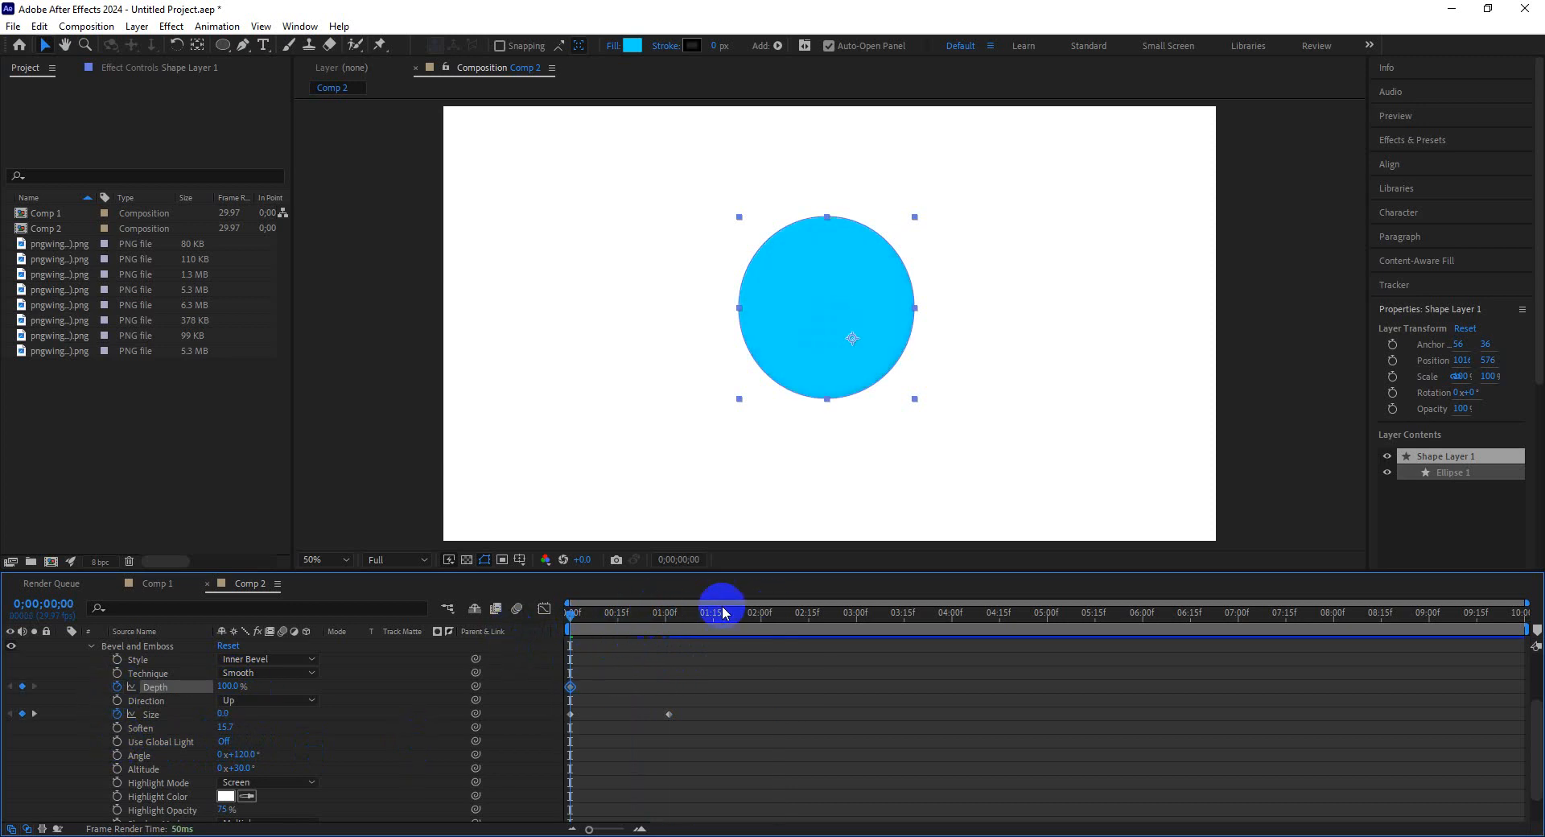
click(674, 613)
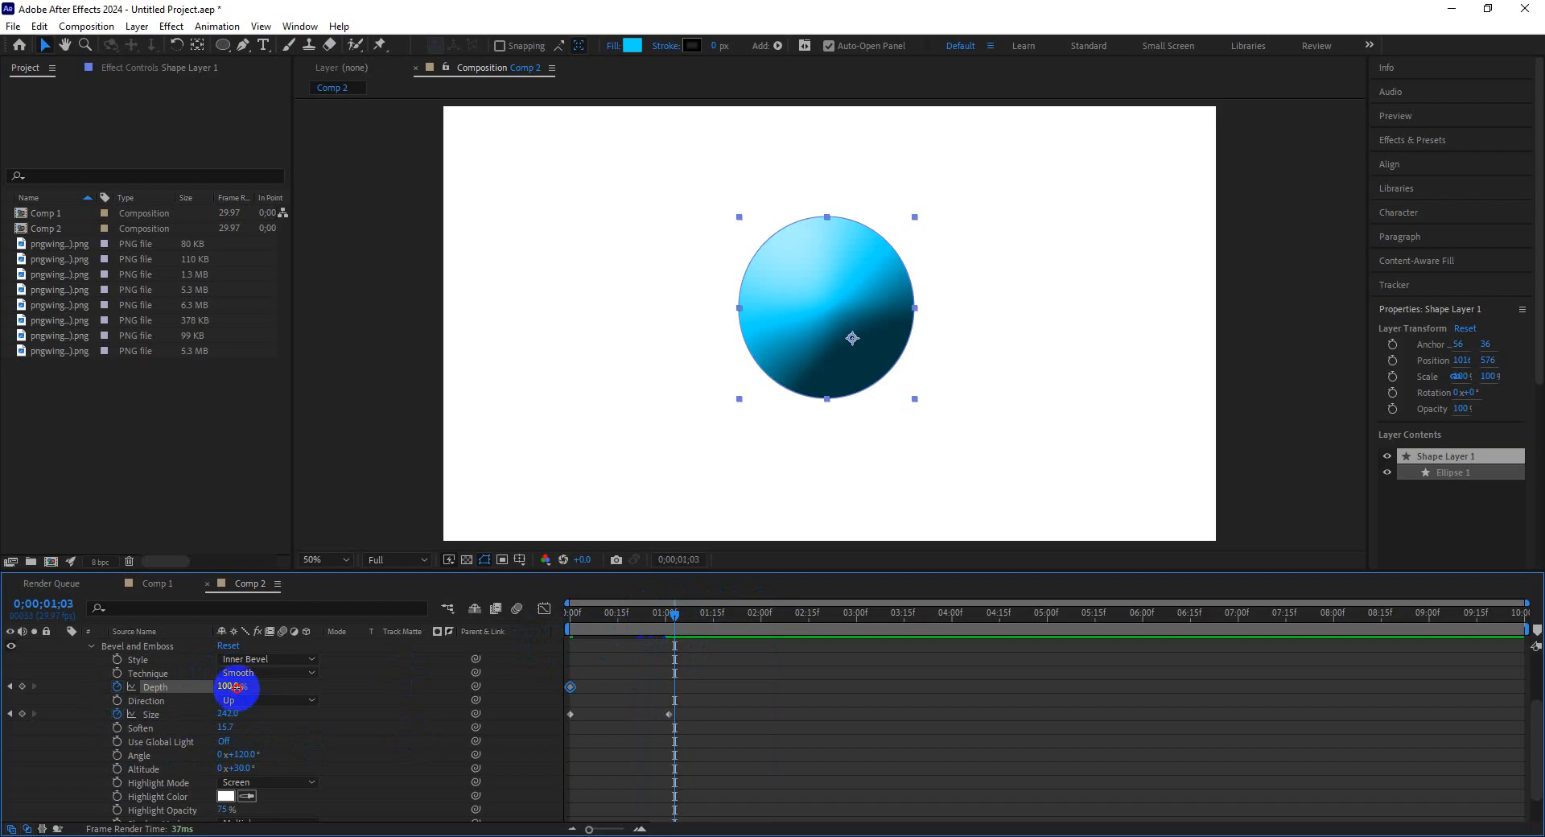
mouse_move(235, 687)
mouse_down()
mouse_move(115, 688)
mouse_move(228, 693)
mouse_up()
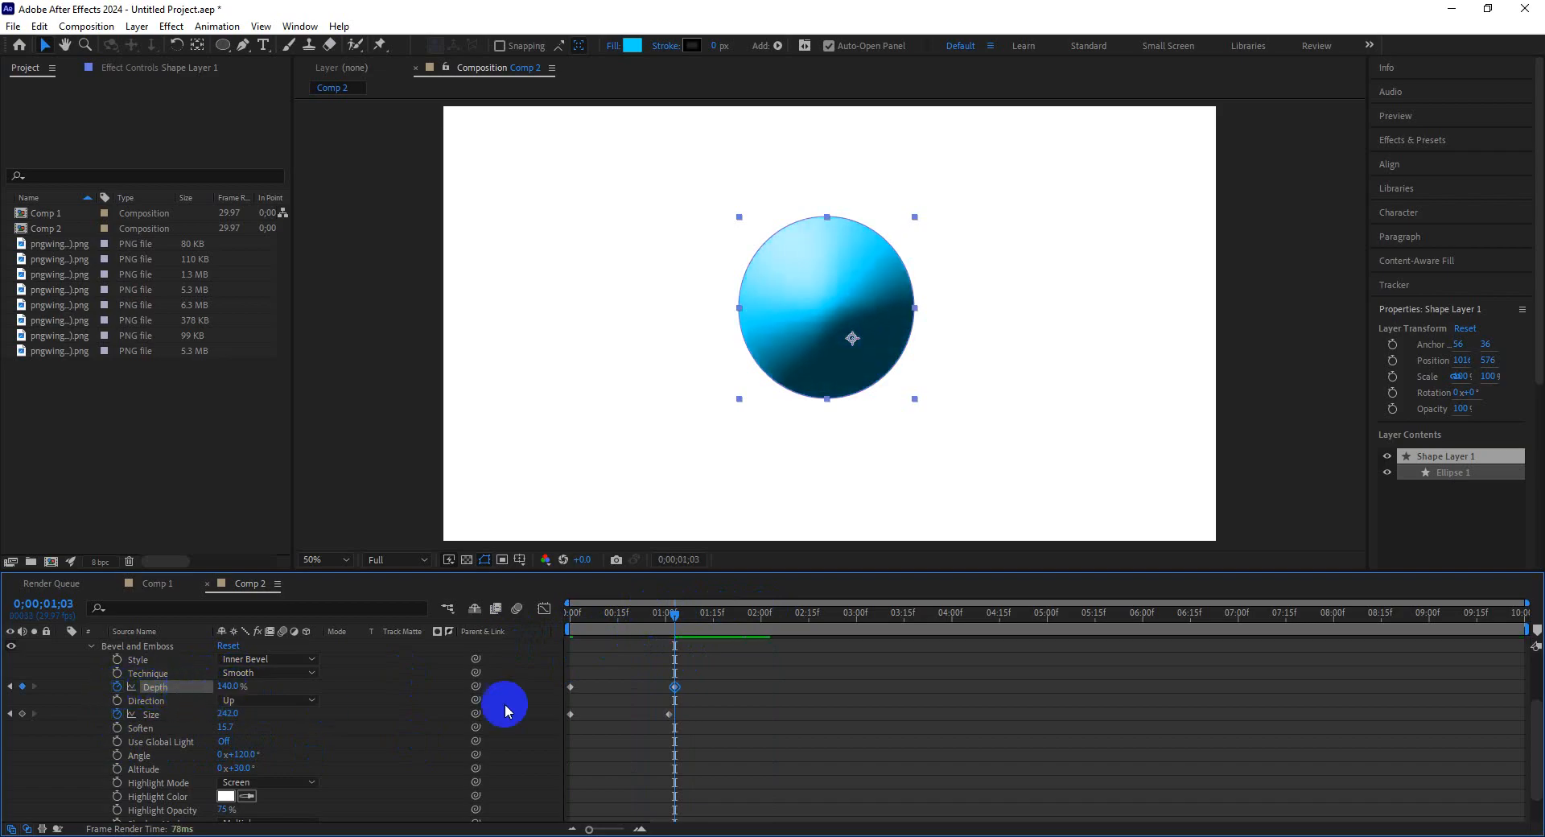
drag(704, 673, 557, 695)
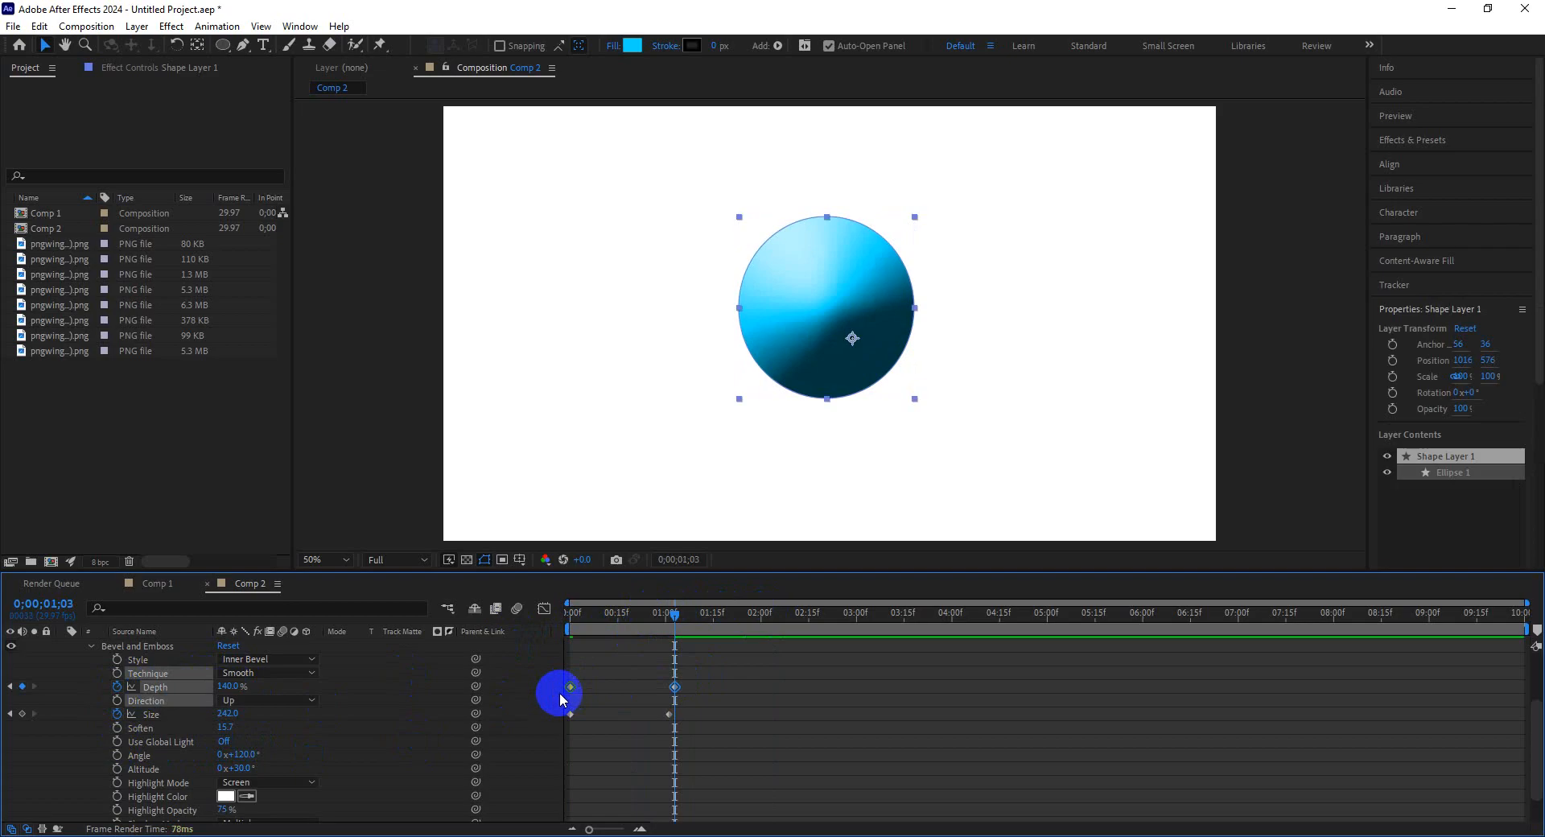
key(Delete)
Keyframe Depth at 1% at the start and 1000% at 1 second 1 frame.
drag(613, 613, 528, 624)
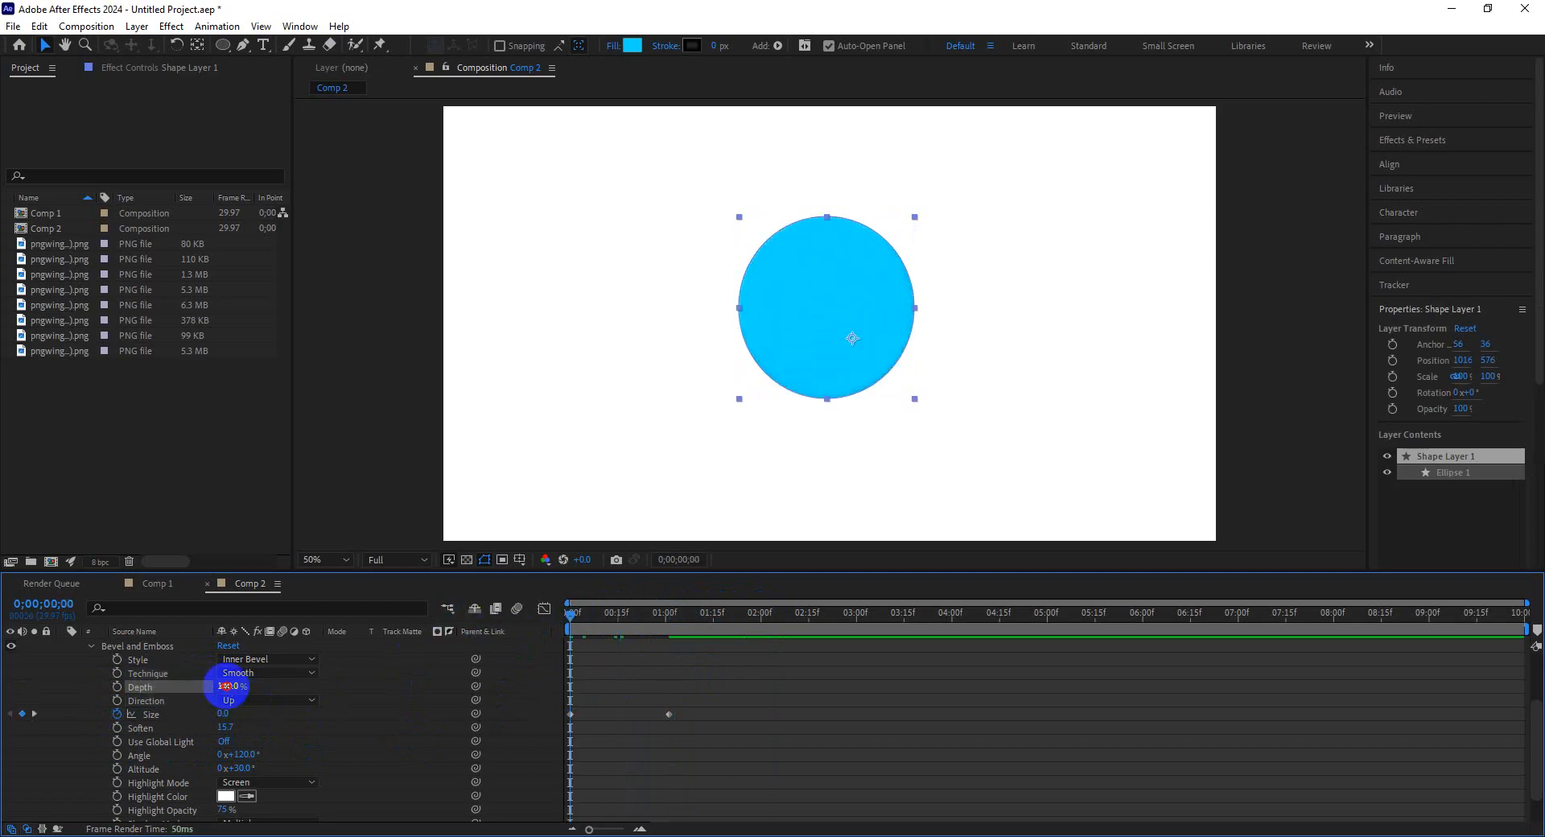
drag(228, 685, 66, 696)
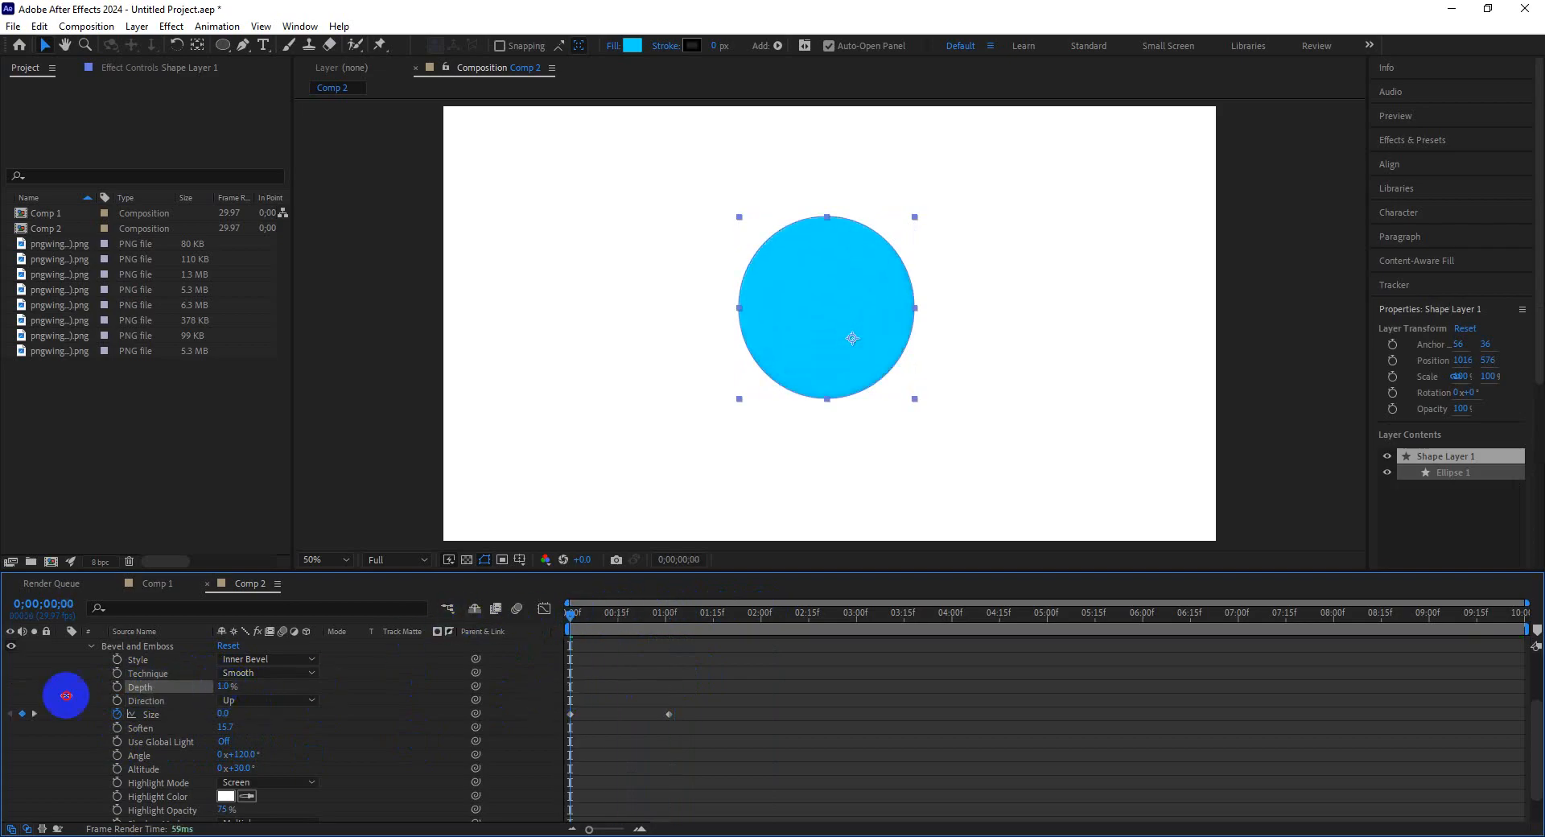
click(226, 686)
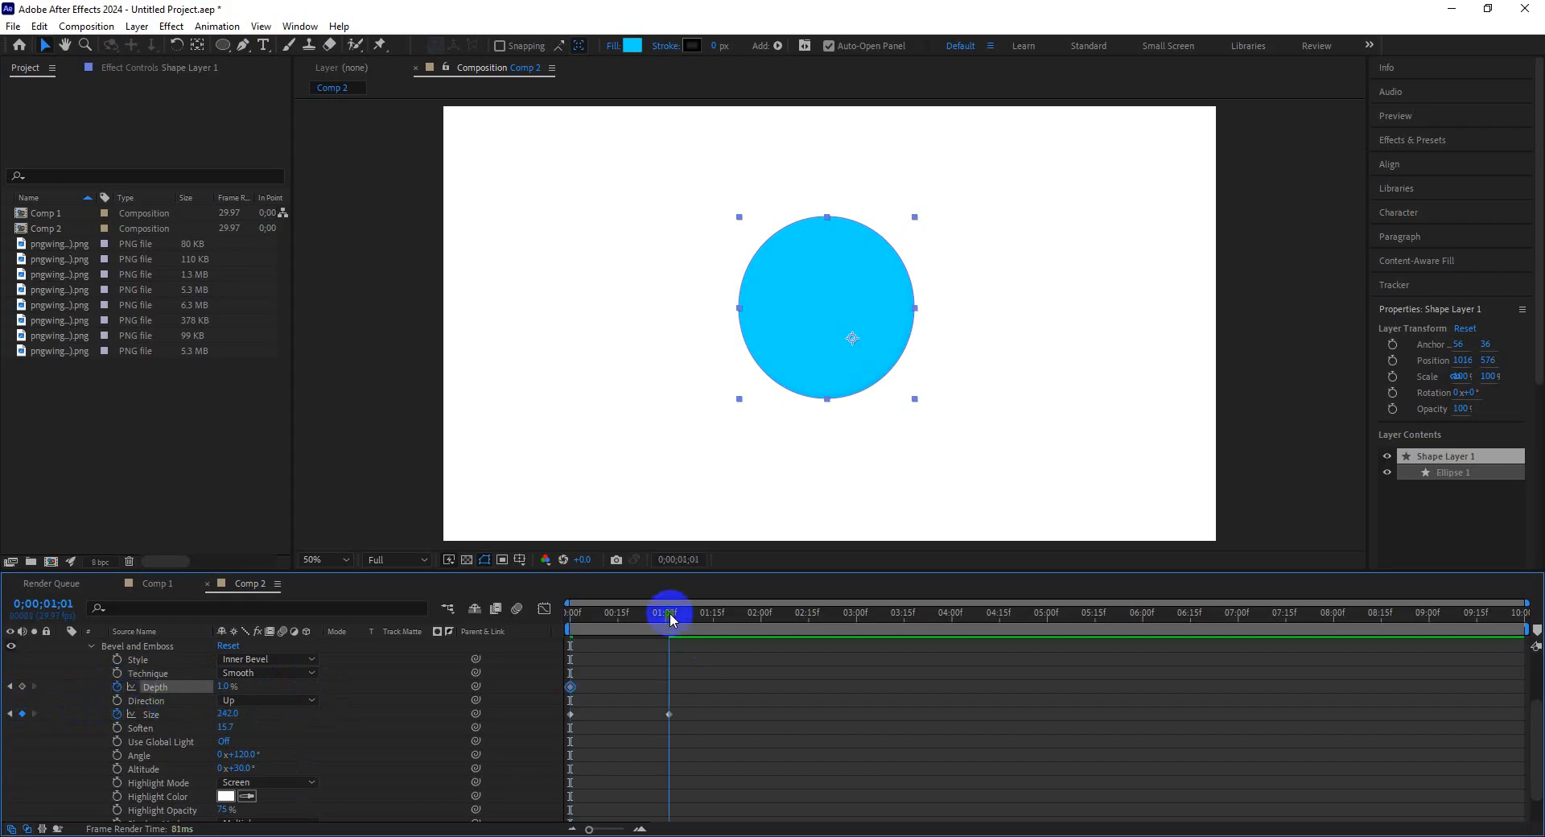
drag(231, 686, 1026, 681)
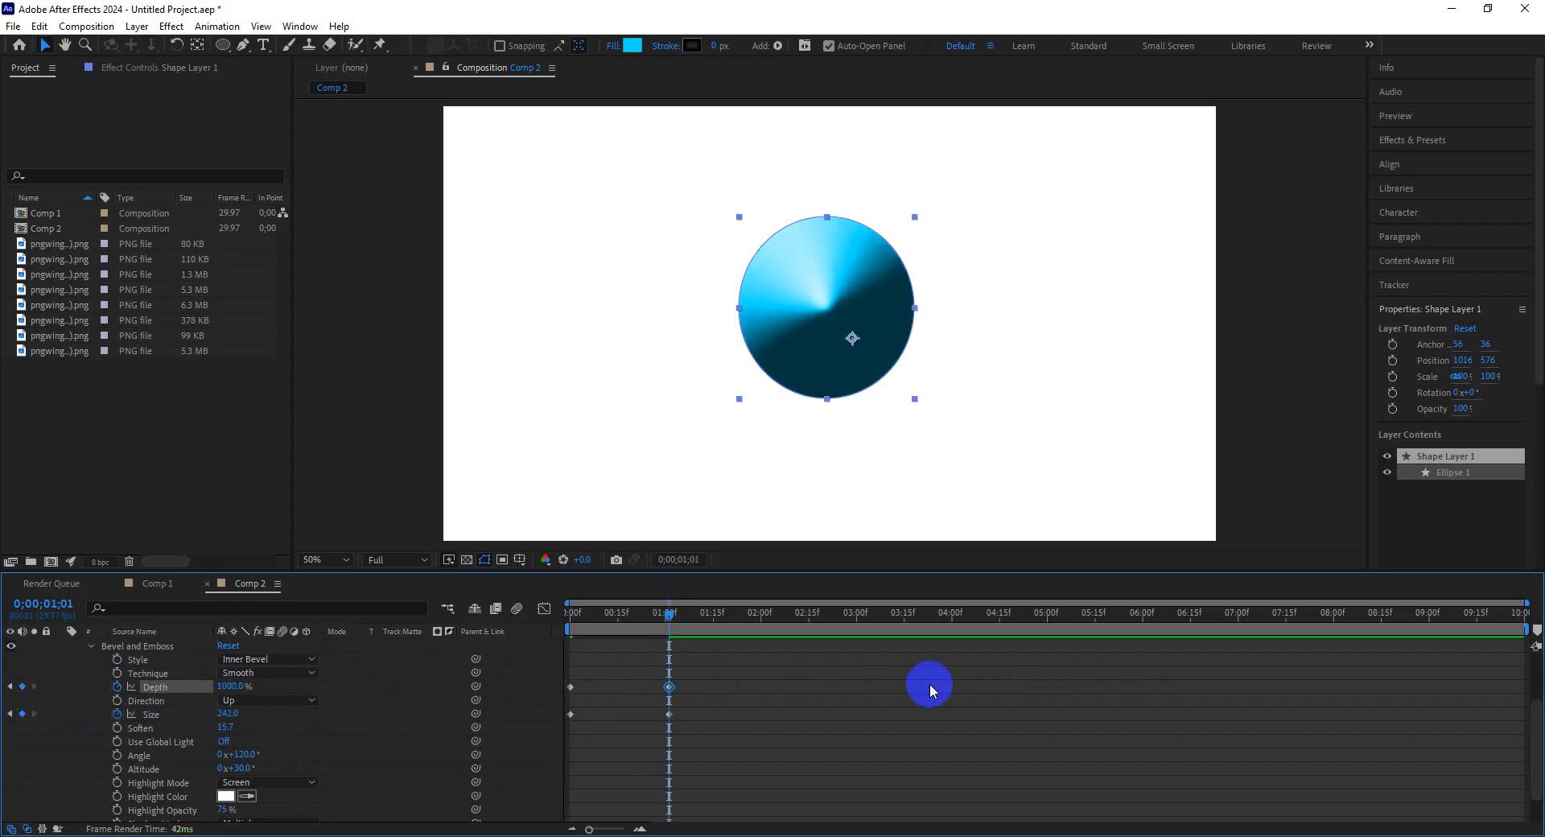
Preview the bevel animation from the start of the timeline.
drag(667, 614, 456, 622)
key(space)
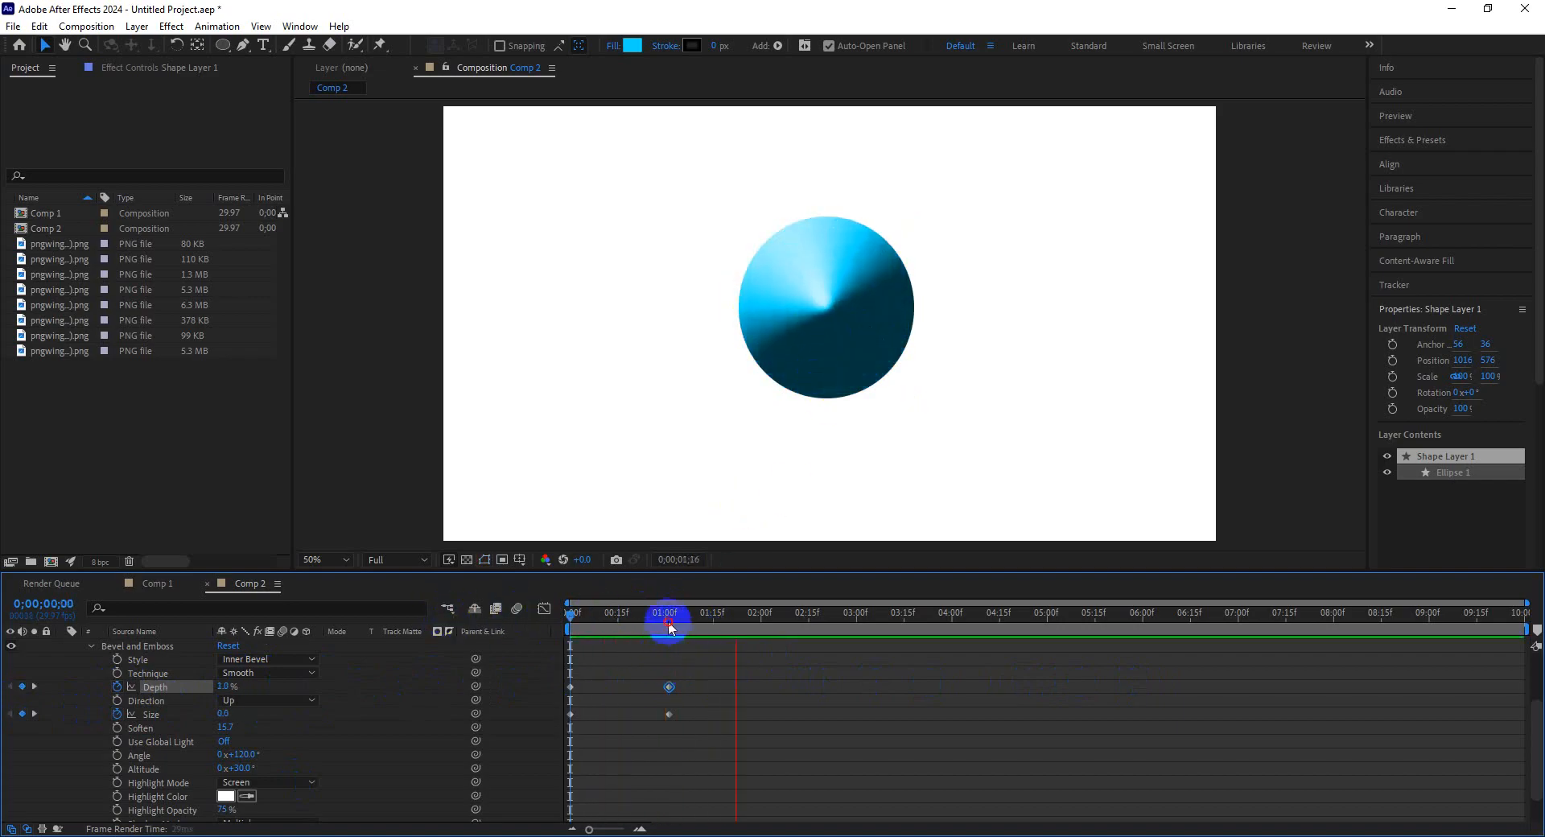
drag(668, 622, 476, 624)
key(space)
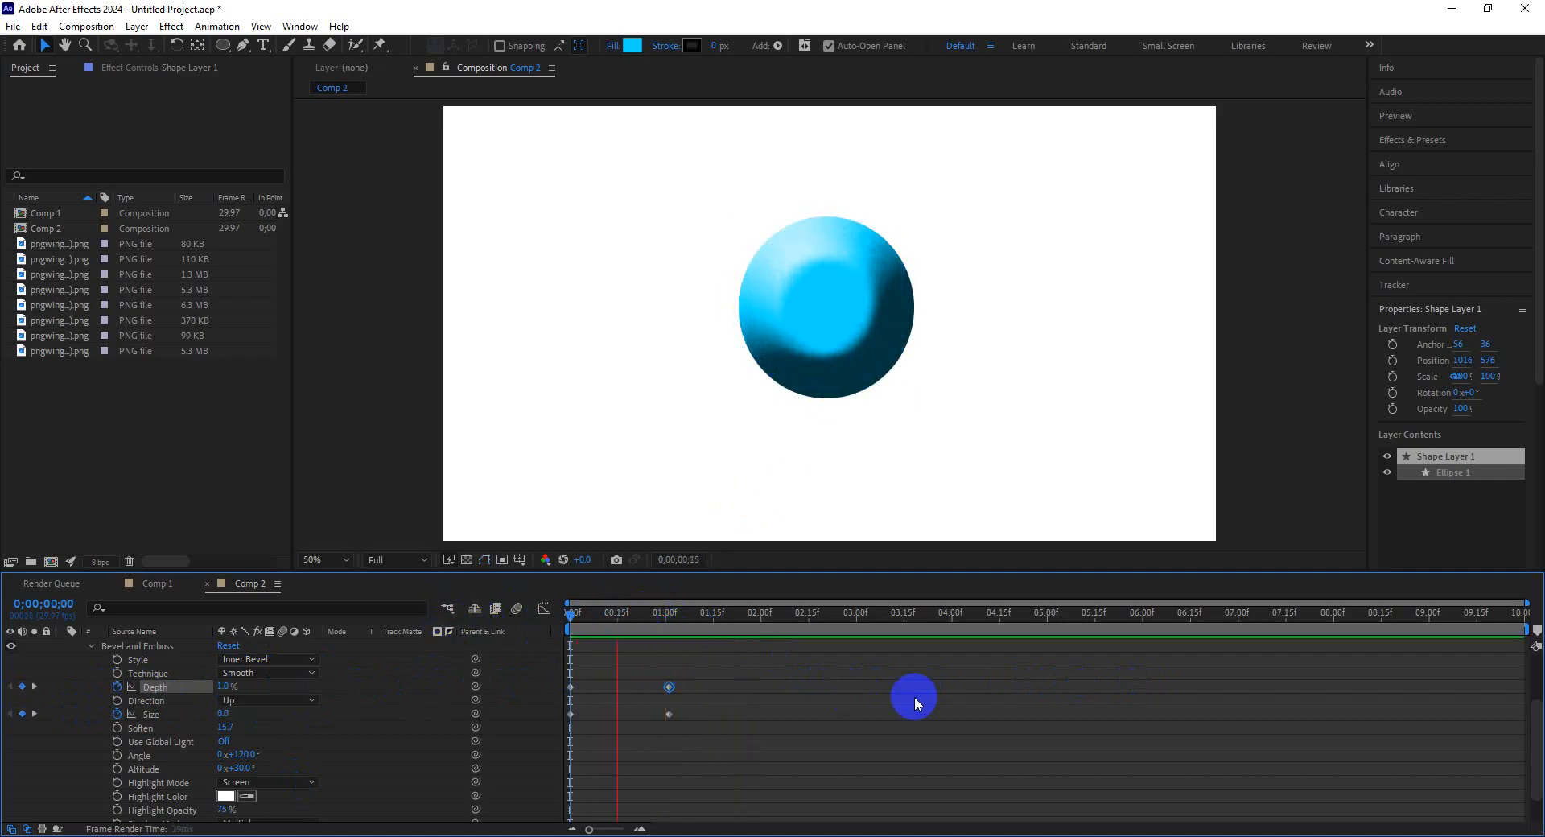
key(space)
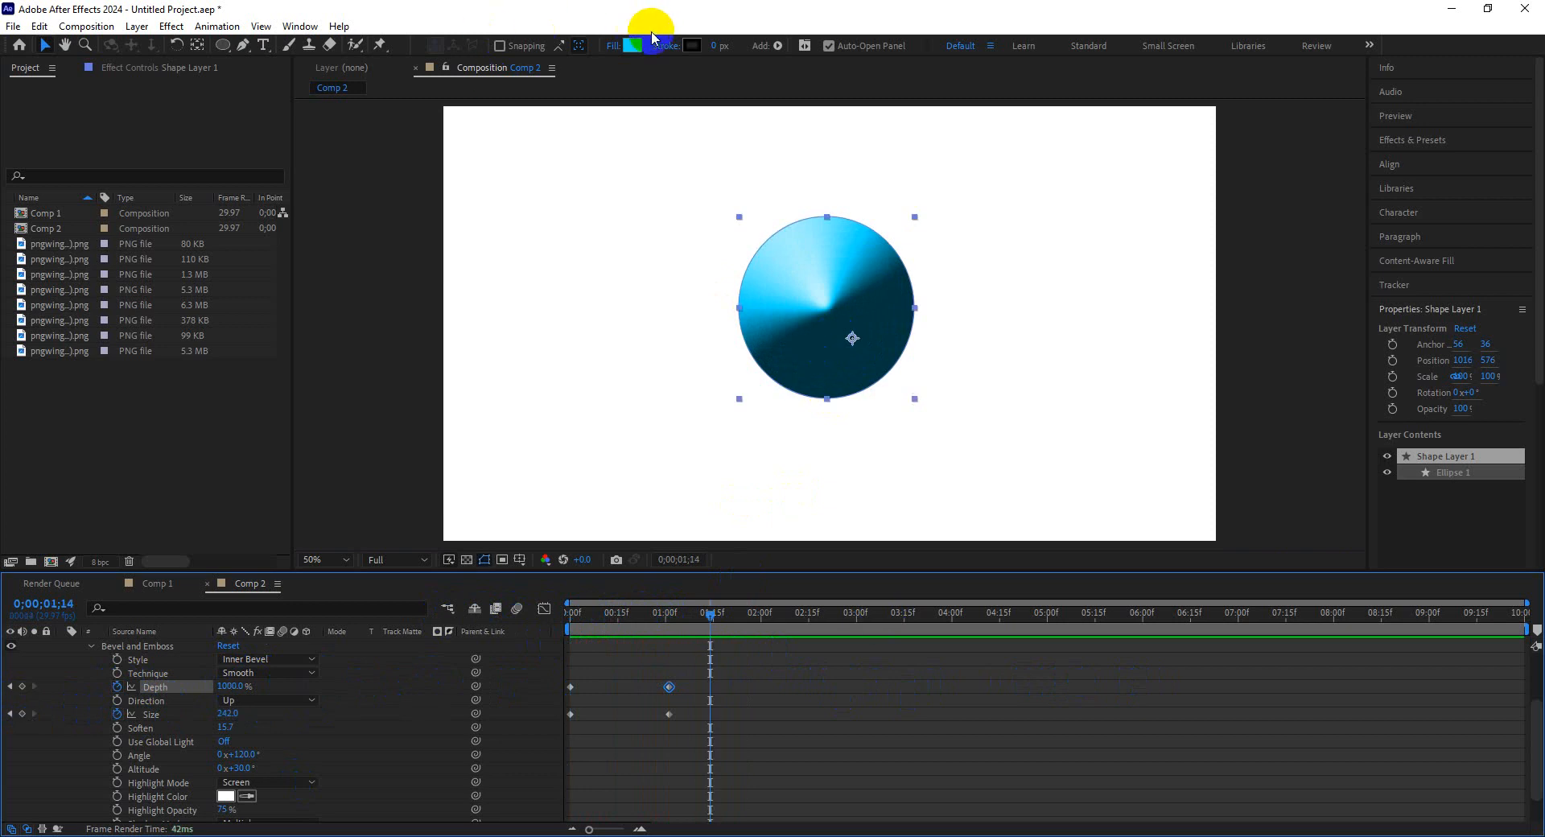
Change the circle's fill colour to yellow D8FF00.
click(648, 41)
drag(269, 262, 293, 338)
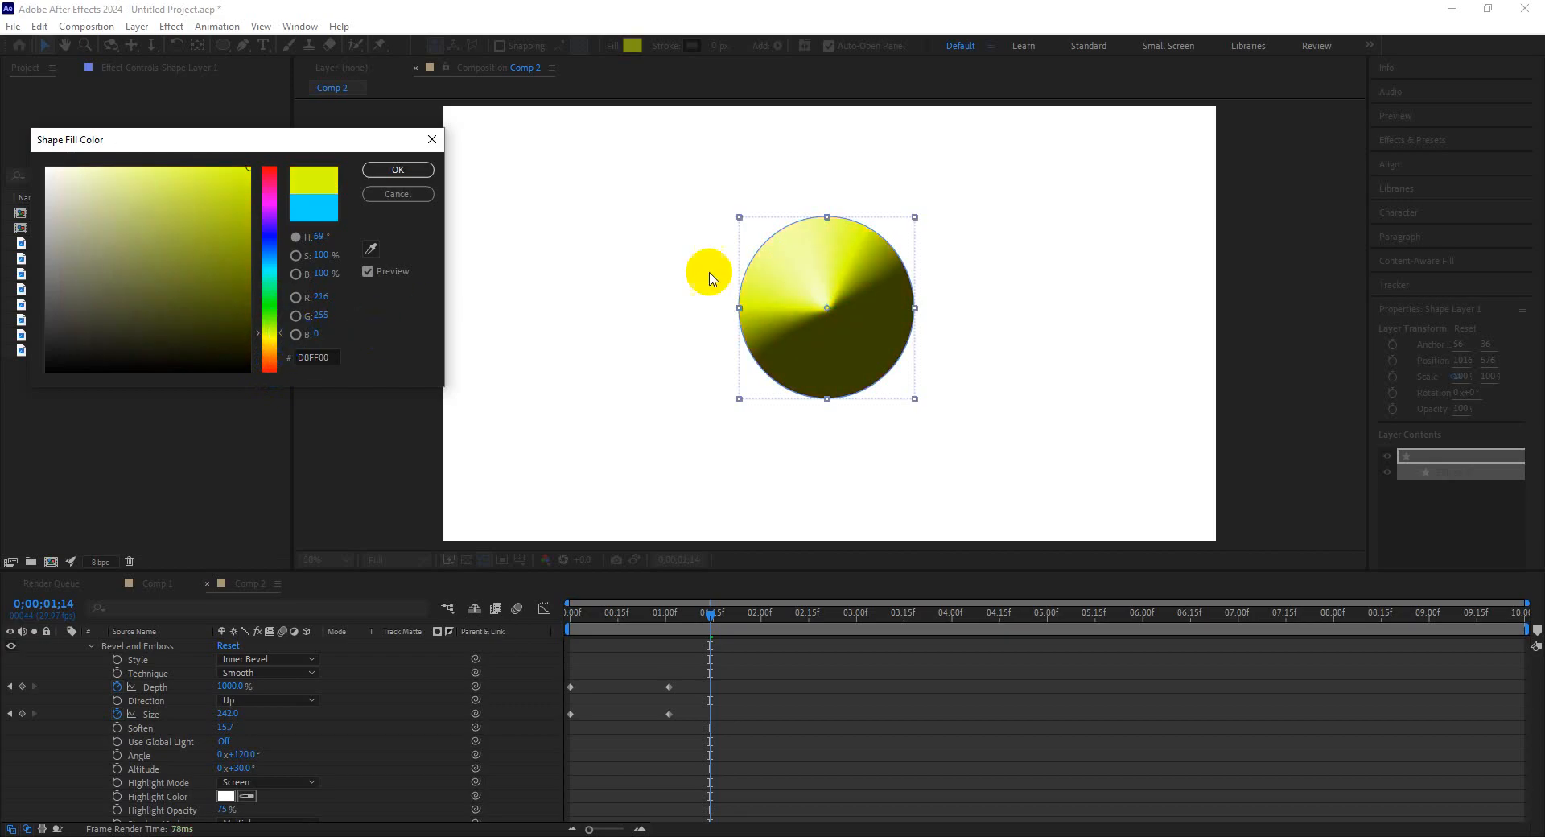
click(398, 169)
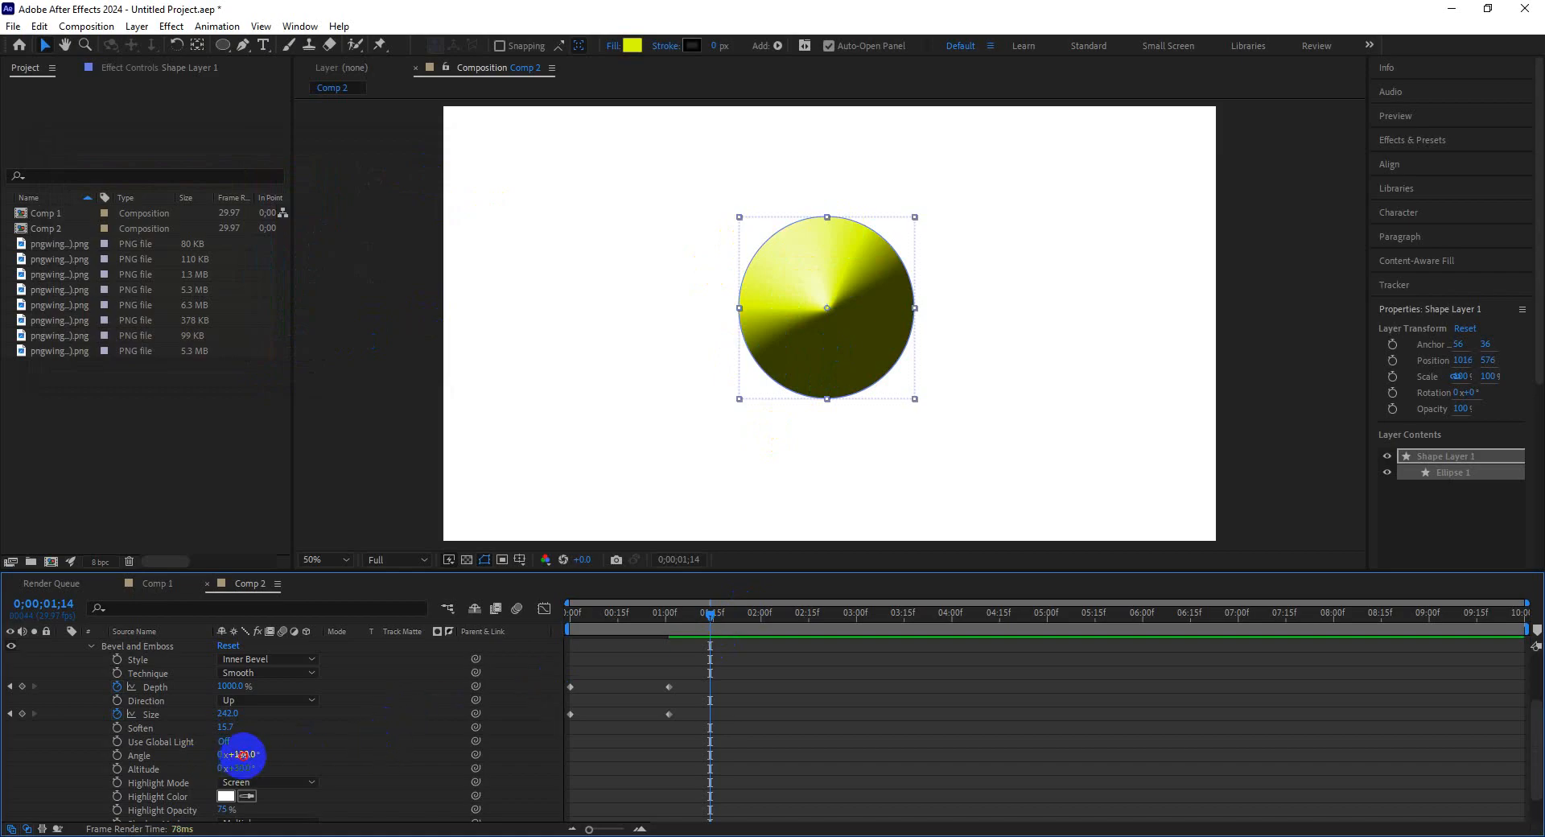
Set the bevel Angle to 316° and Altitude to 46°.
mouse_move(242, 754)
mouse_down()
mouse_move(472, 747)
mouse_move(106, 747)
mouse_move(287, 769)
mouse_move(253, 771)
mouse_up()
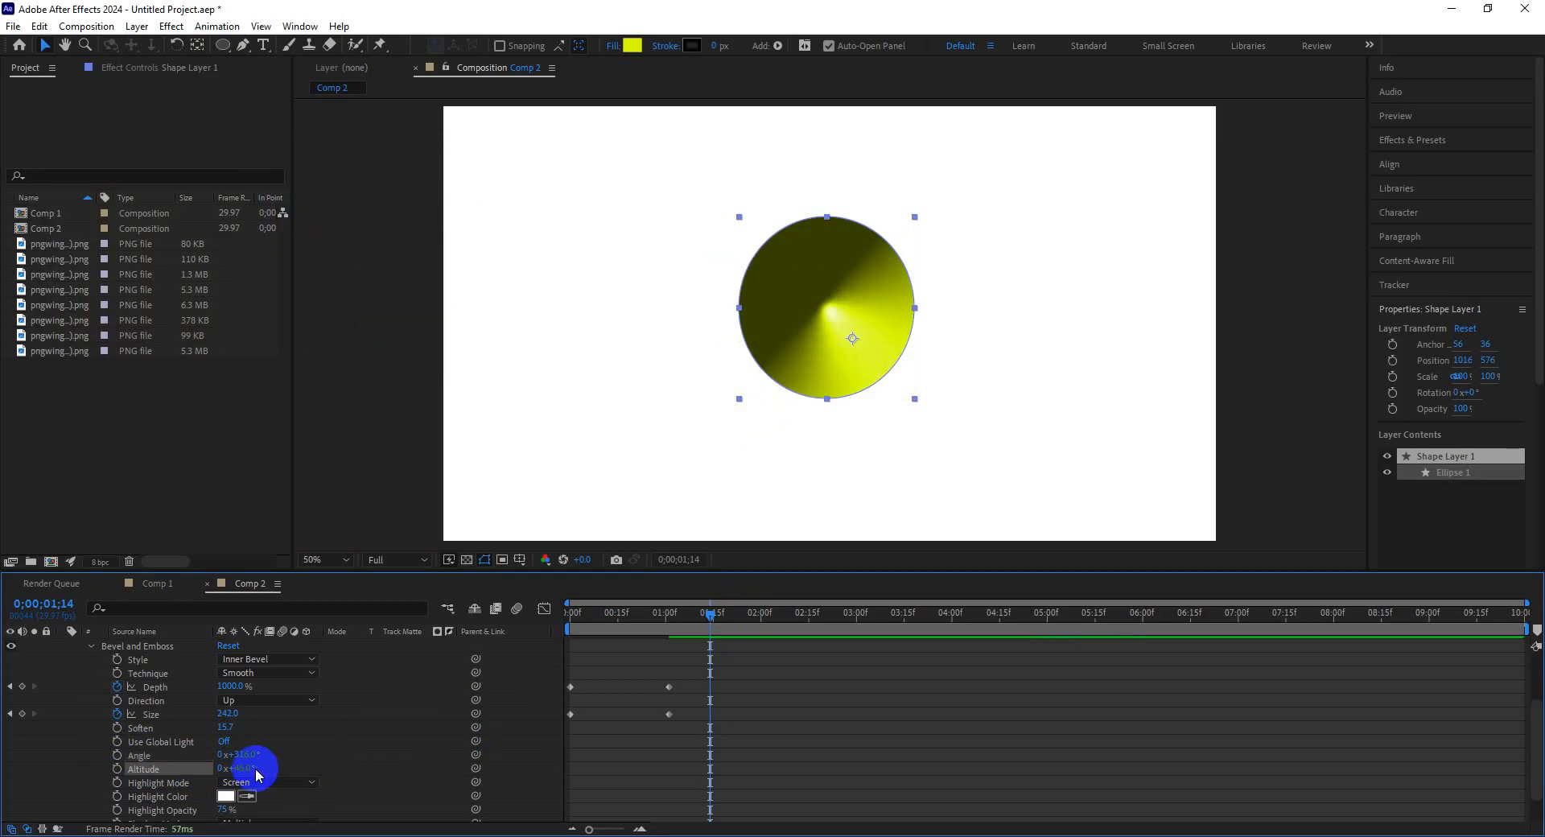
scroll(303, 765, down, 2)
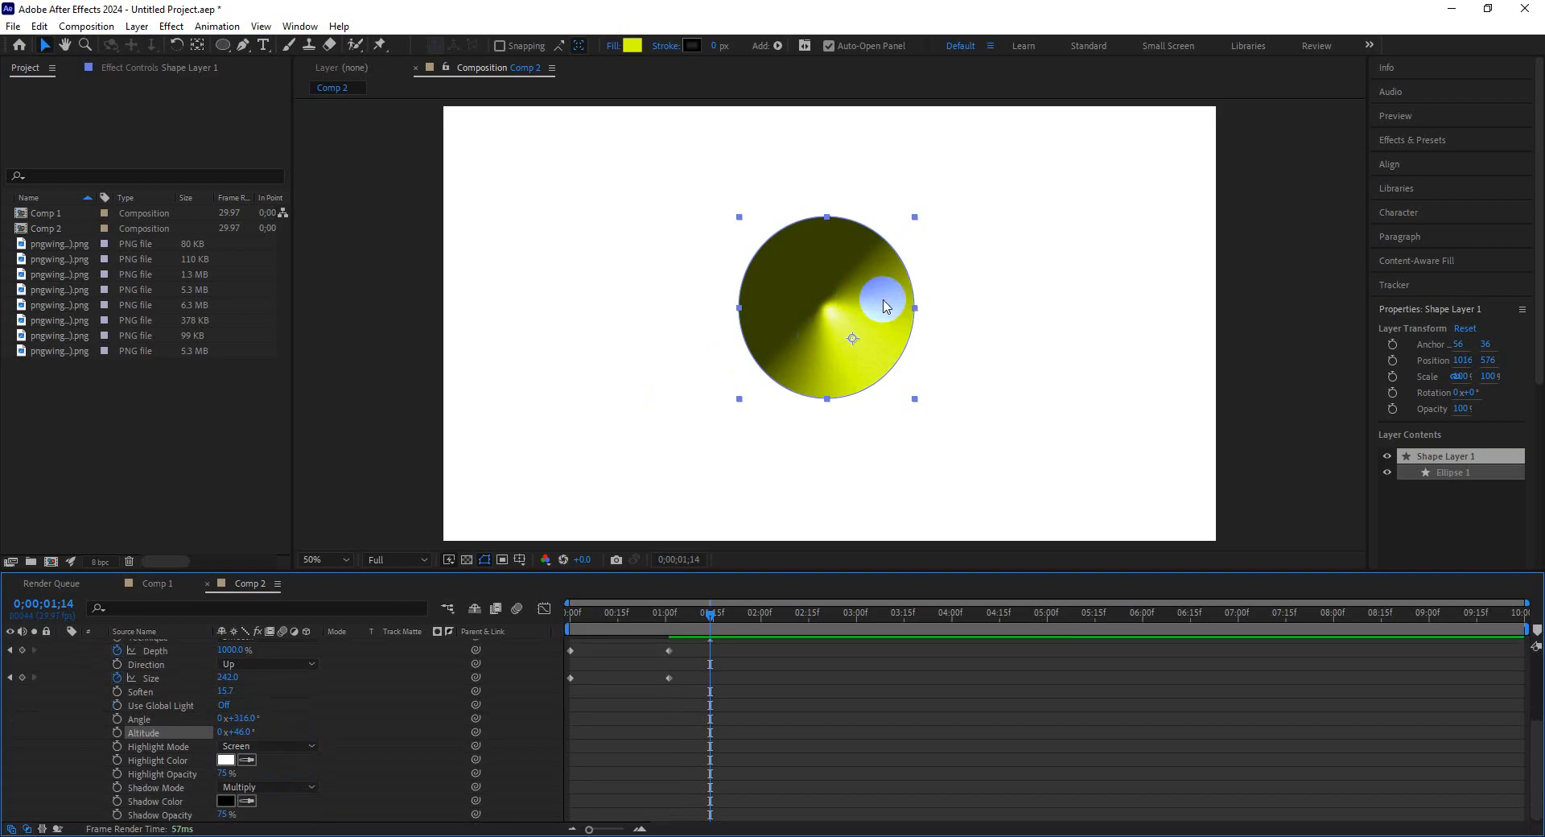
Set the bevel Highlight Color to red F03636.
click(226, 760)
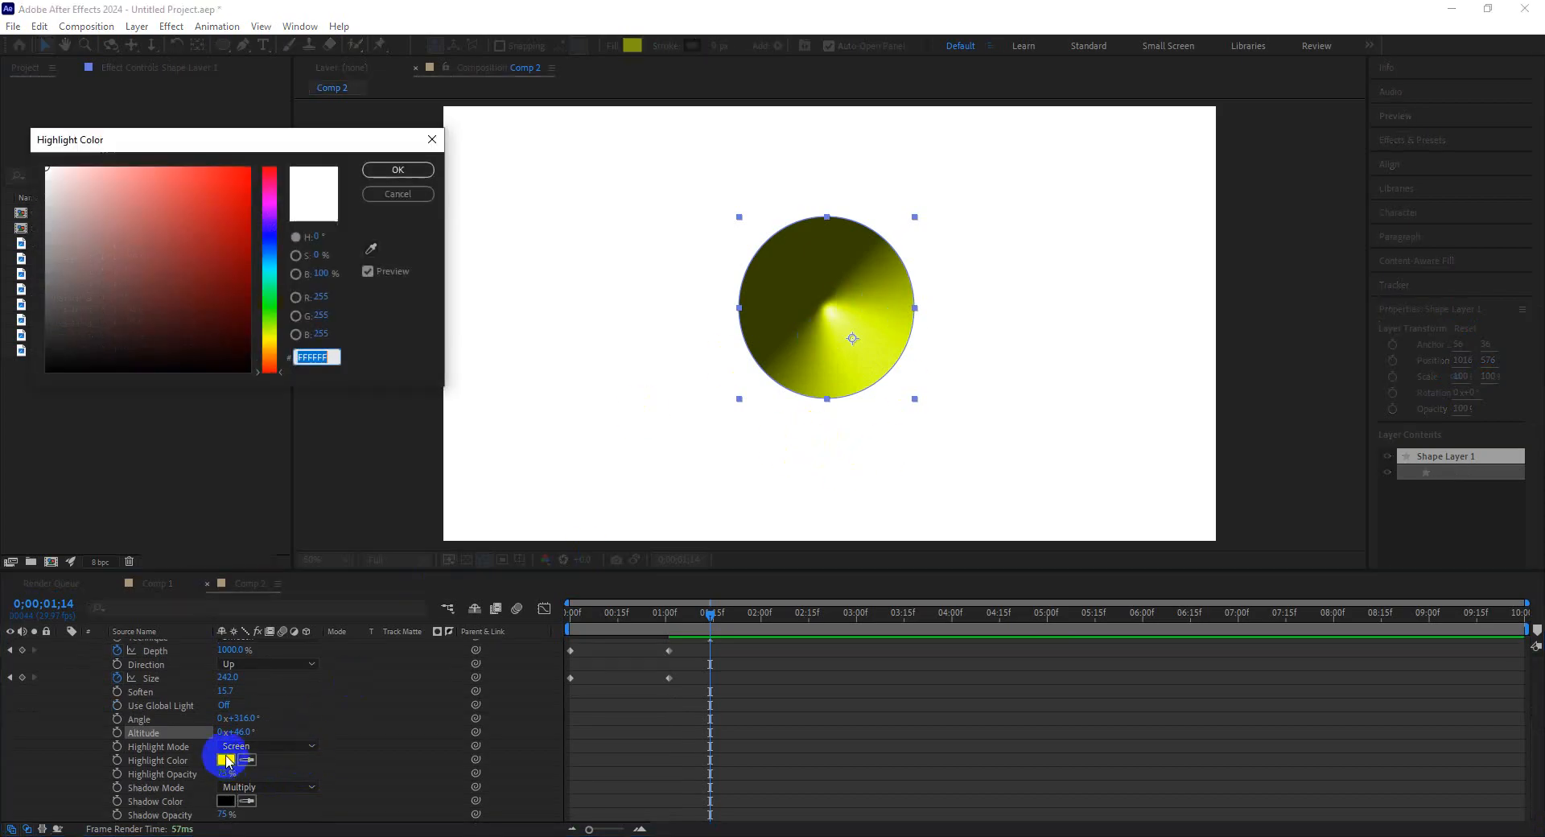
click(221, 253)
click(383, 192)
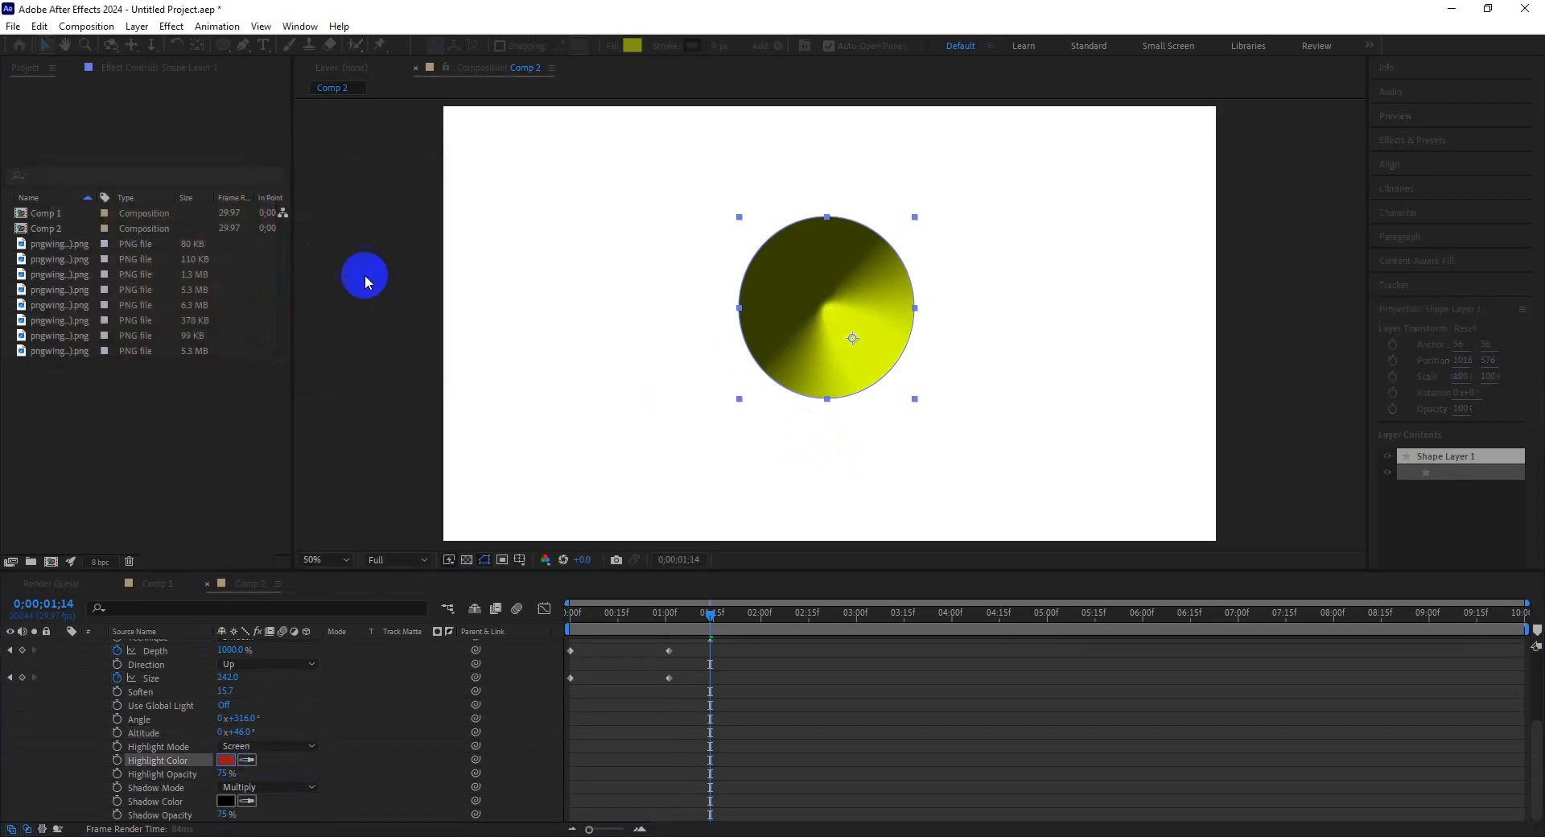
click(228, 759)
click(201, 181)
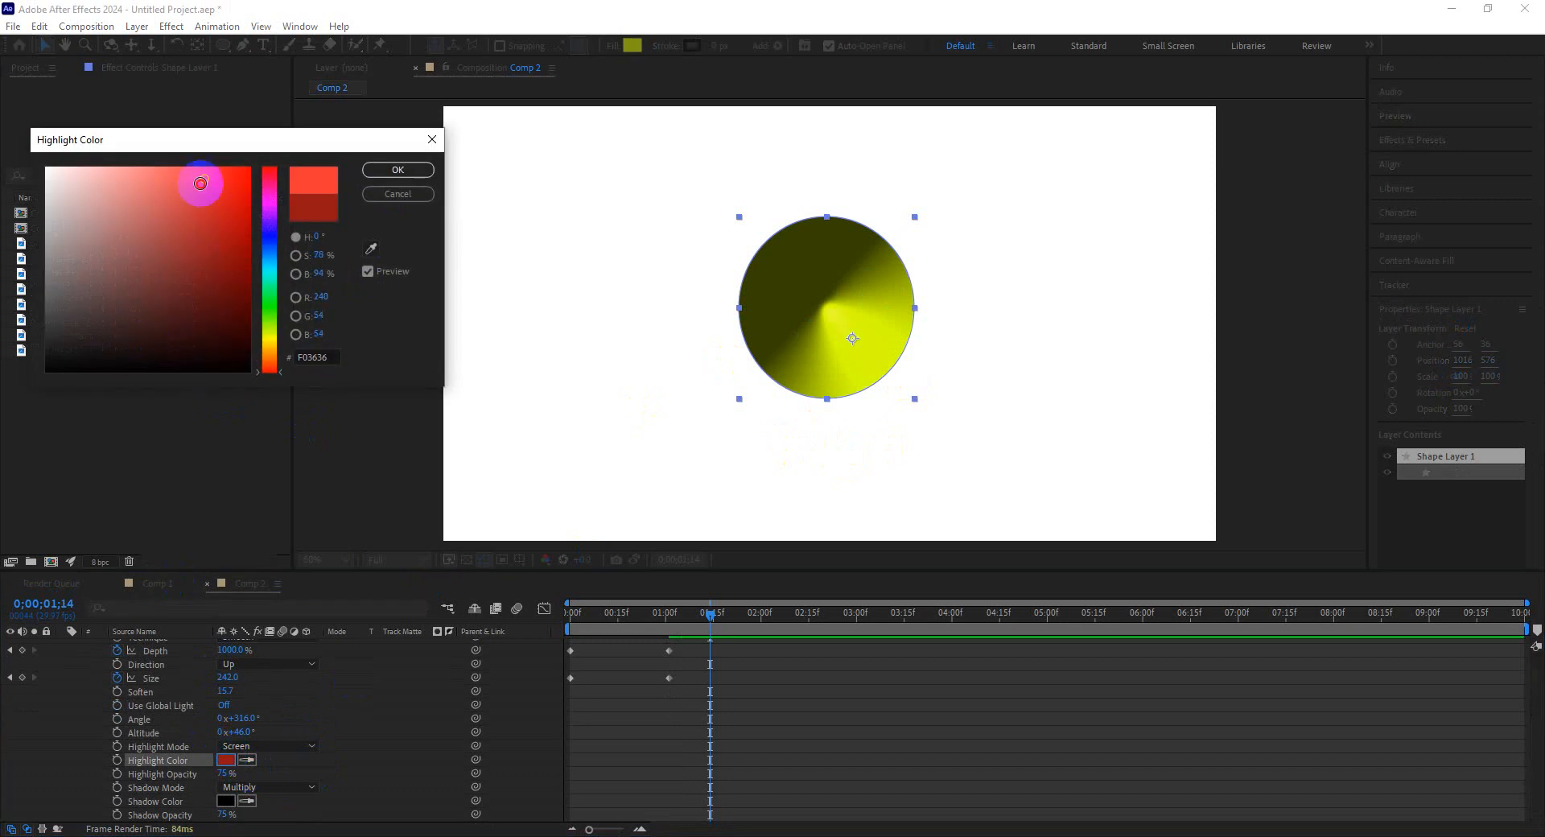
click(397, 170)
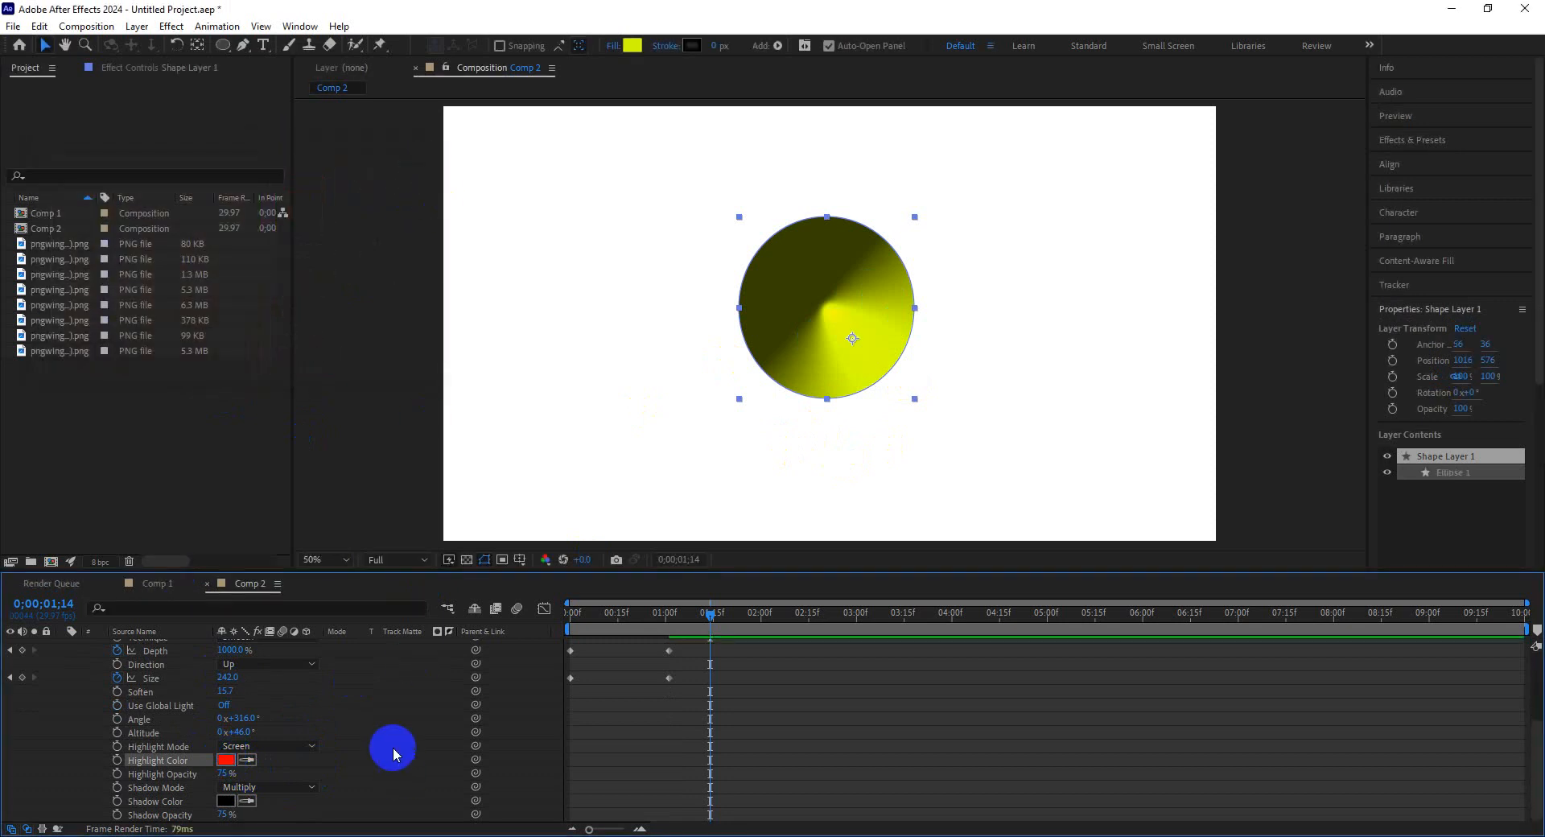
Set the bevel Shadow Color to a dark blue-grey tone.
click(226, 800)
mouse_move(212, 293)
mouse_down()
mouse_move(276, 137)
mouse_move(96, 335)
mouse_move(201, 234)
mouse_move(117, 308)
mouse_up()
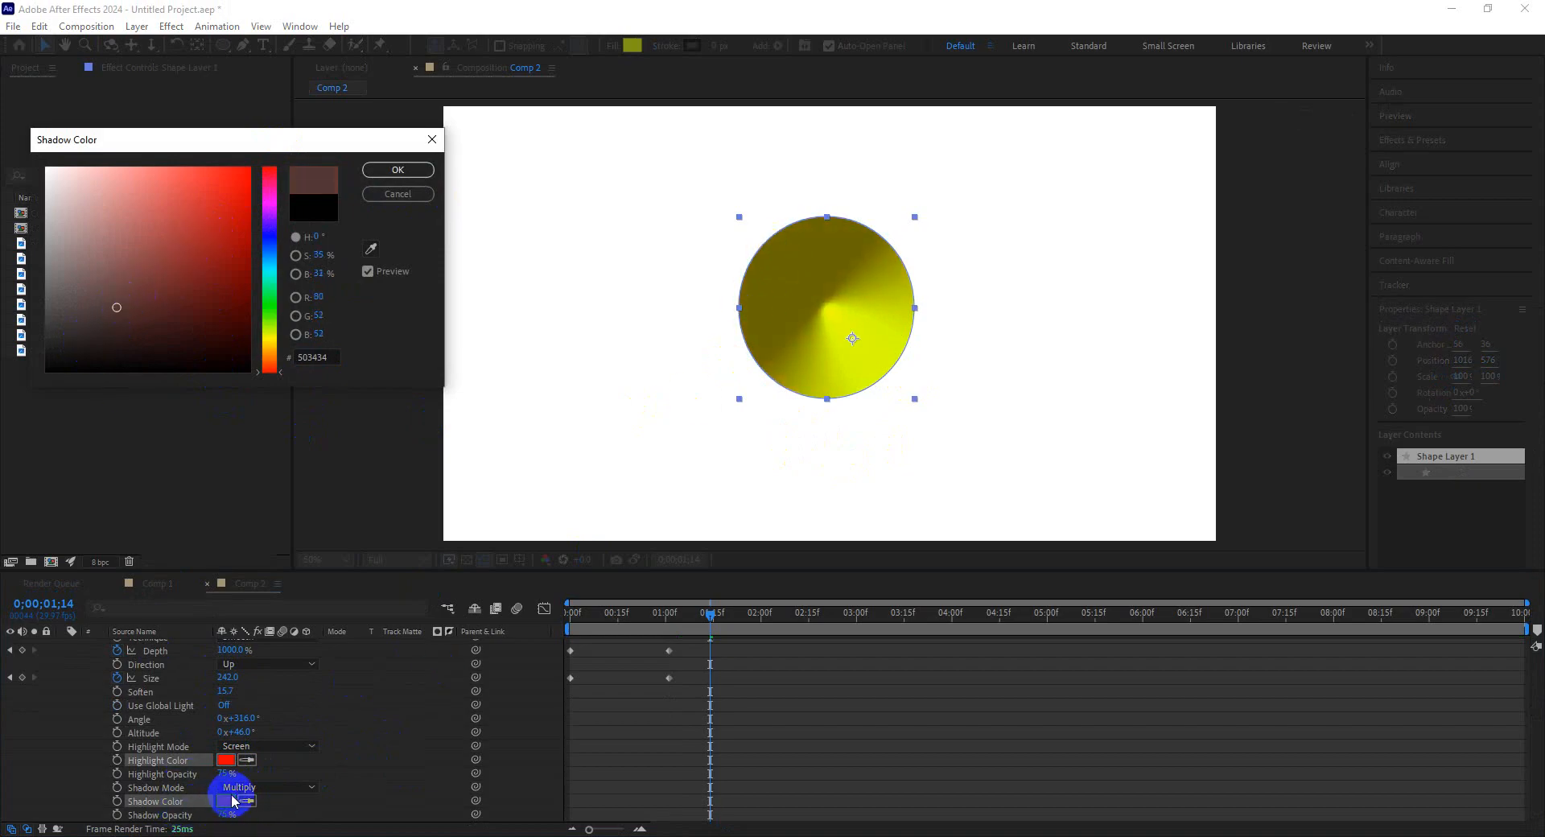
click(270, 266)
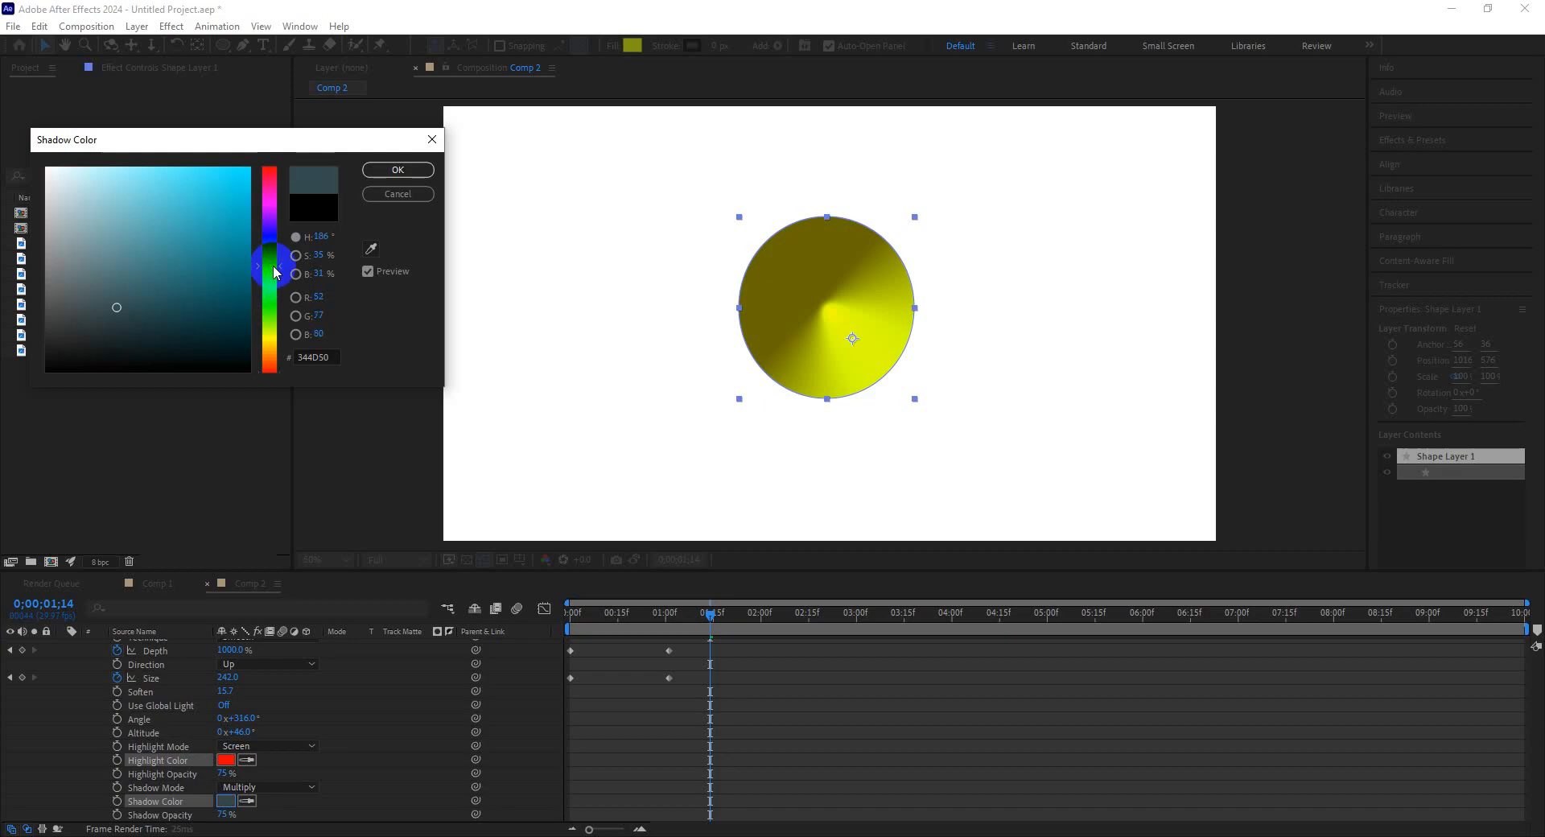
mouse_move(224, 262)
mouse_down()
mouse_move(267, 167)
mouse_move(190, 338)
mouse_move(193, 369)
mouse_move(204, 343)
mouse_move(284, 346)
mouse_move(217, 306)
mouse_move(236, 370)
mouse_move(104, 328)
mouse_move(104, 345)
mouse_up()
click(394, 170)
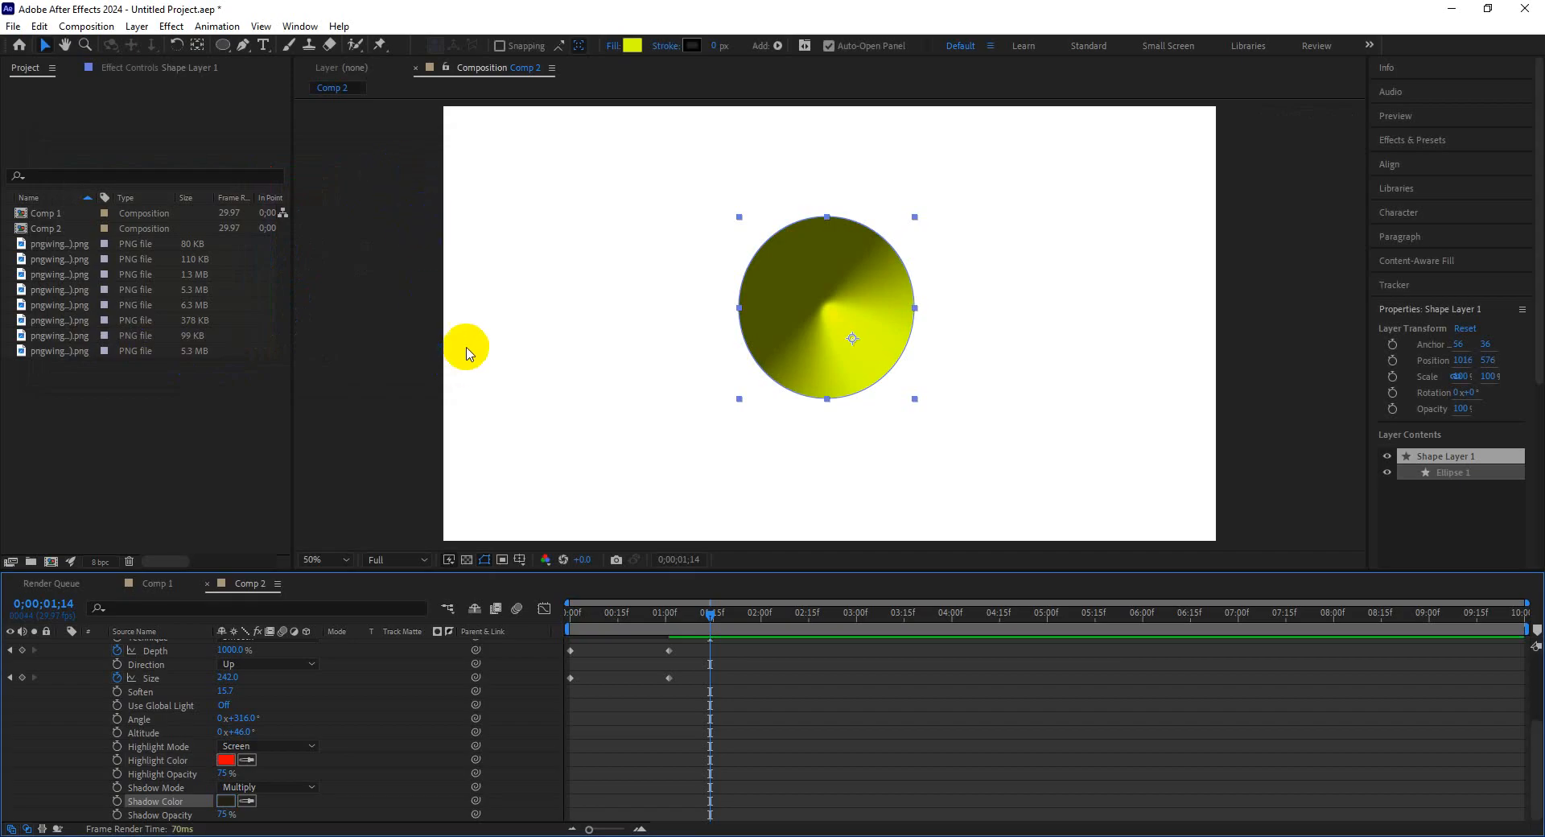
click(180, 68)
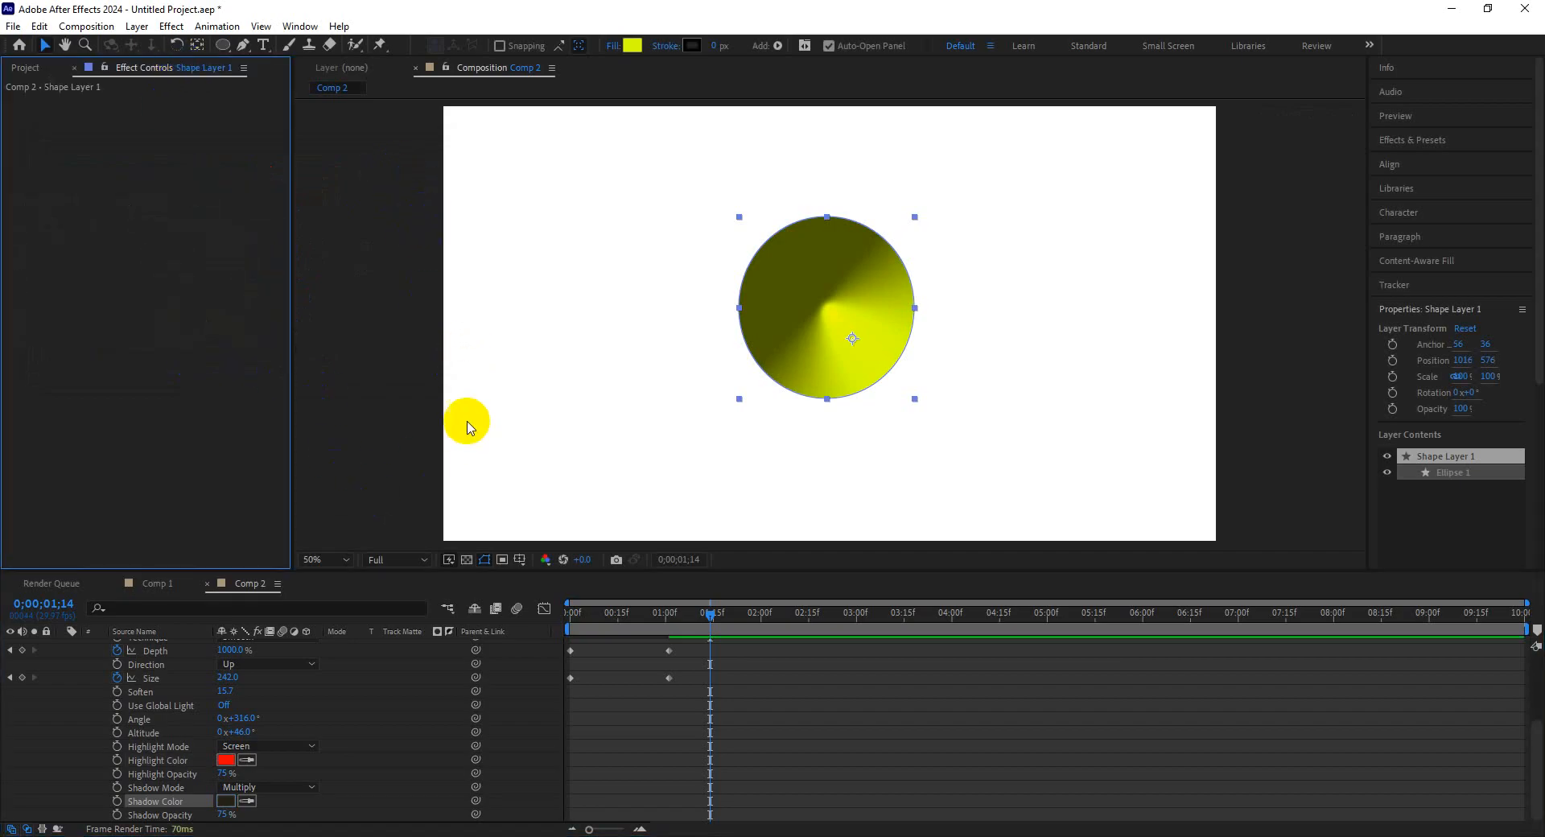
click(25, 68)
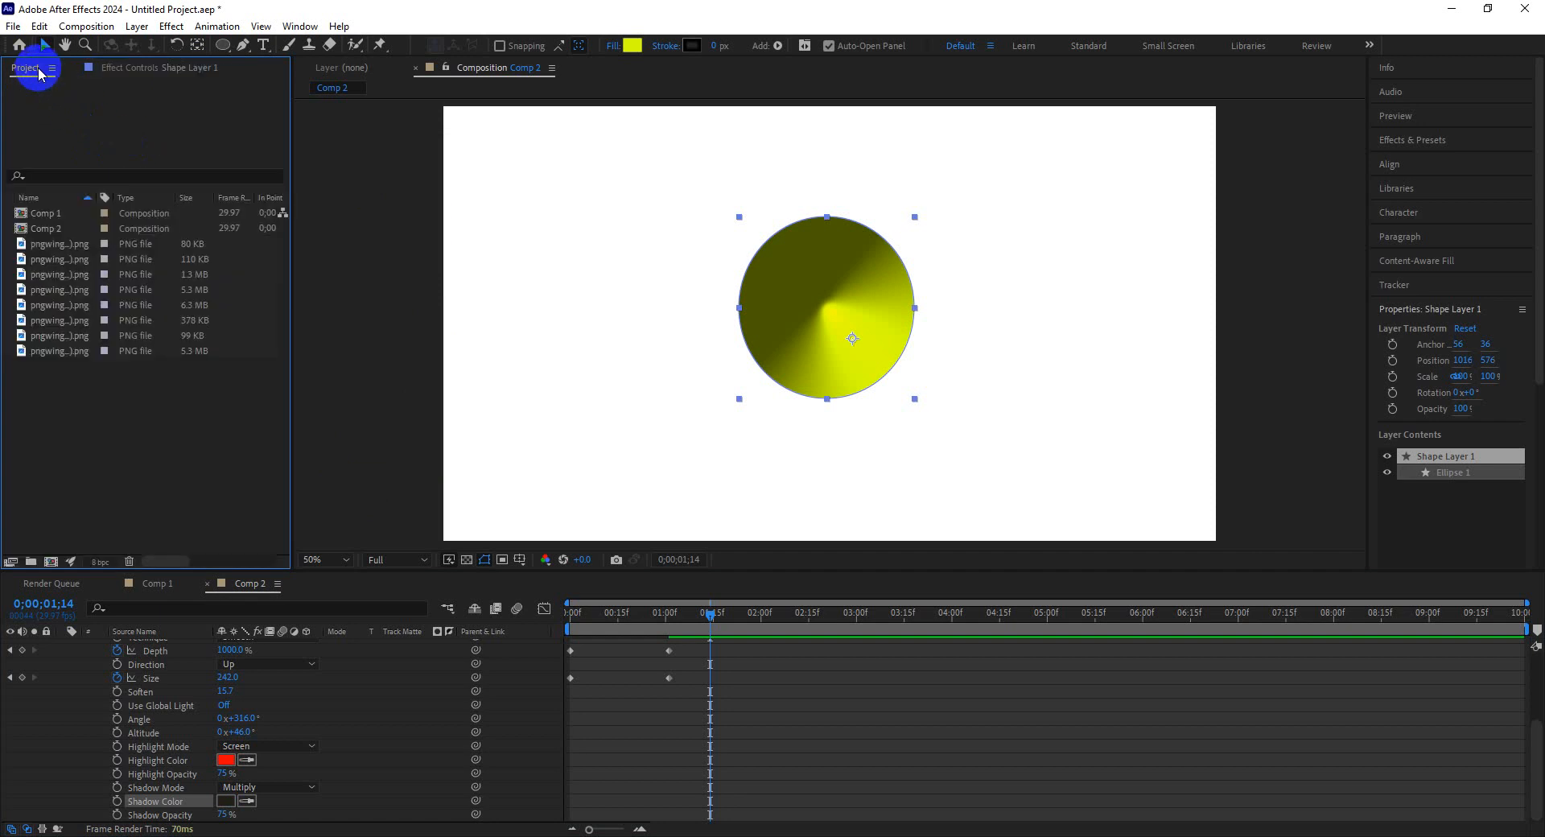
Open Comp 1 and add a Bevel and Emboss layer style to the Brazil map layer.
click(69, 230)
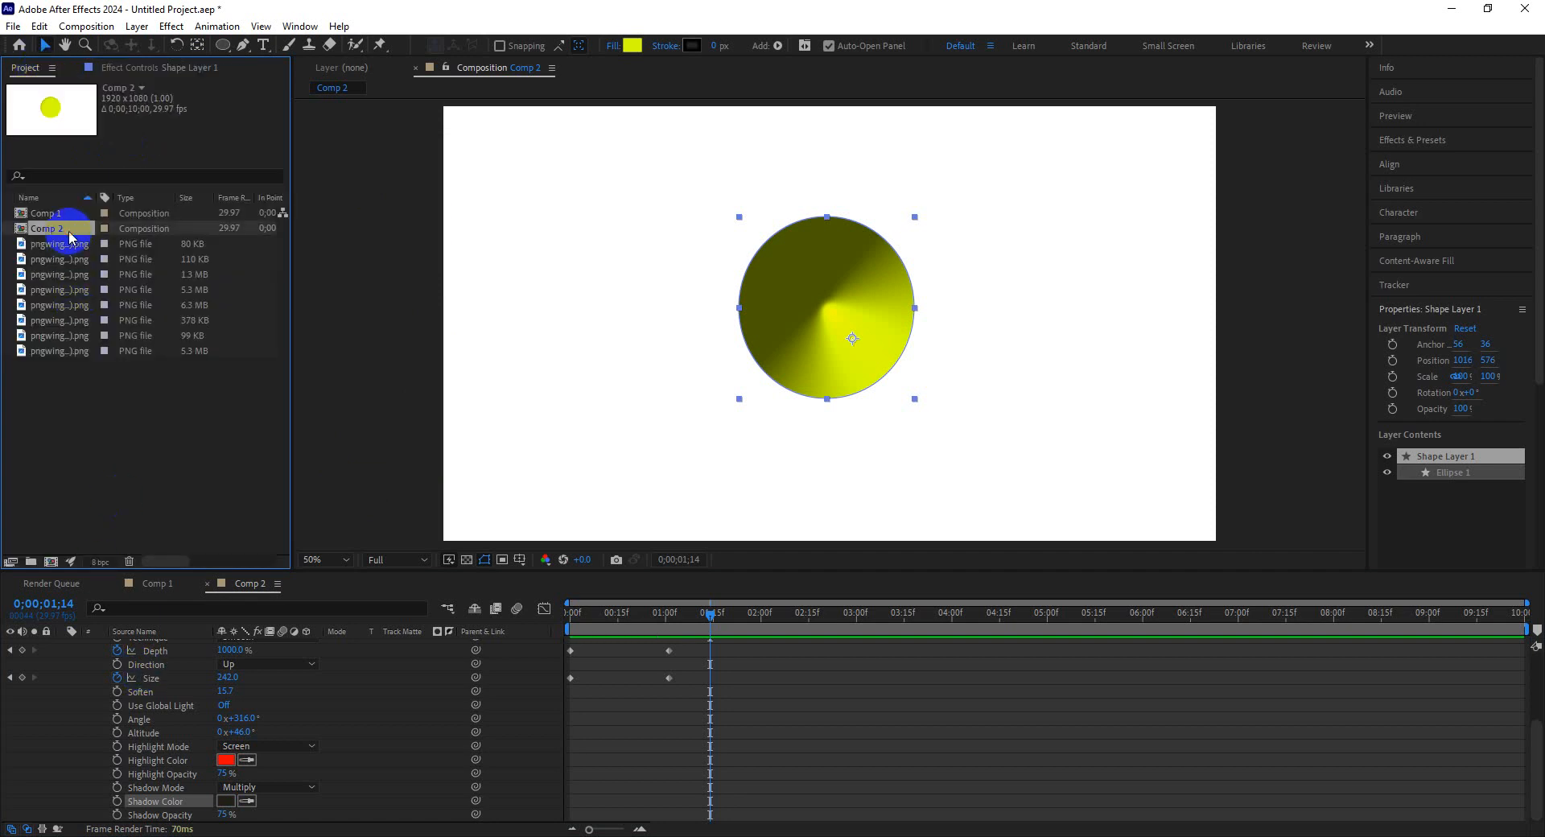
double_click(69, 230)
double_click(46, 212)
click(652, 245)
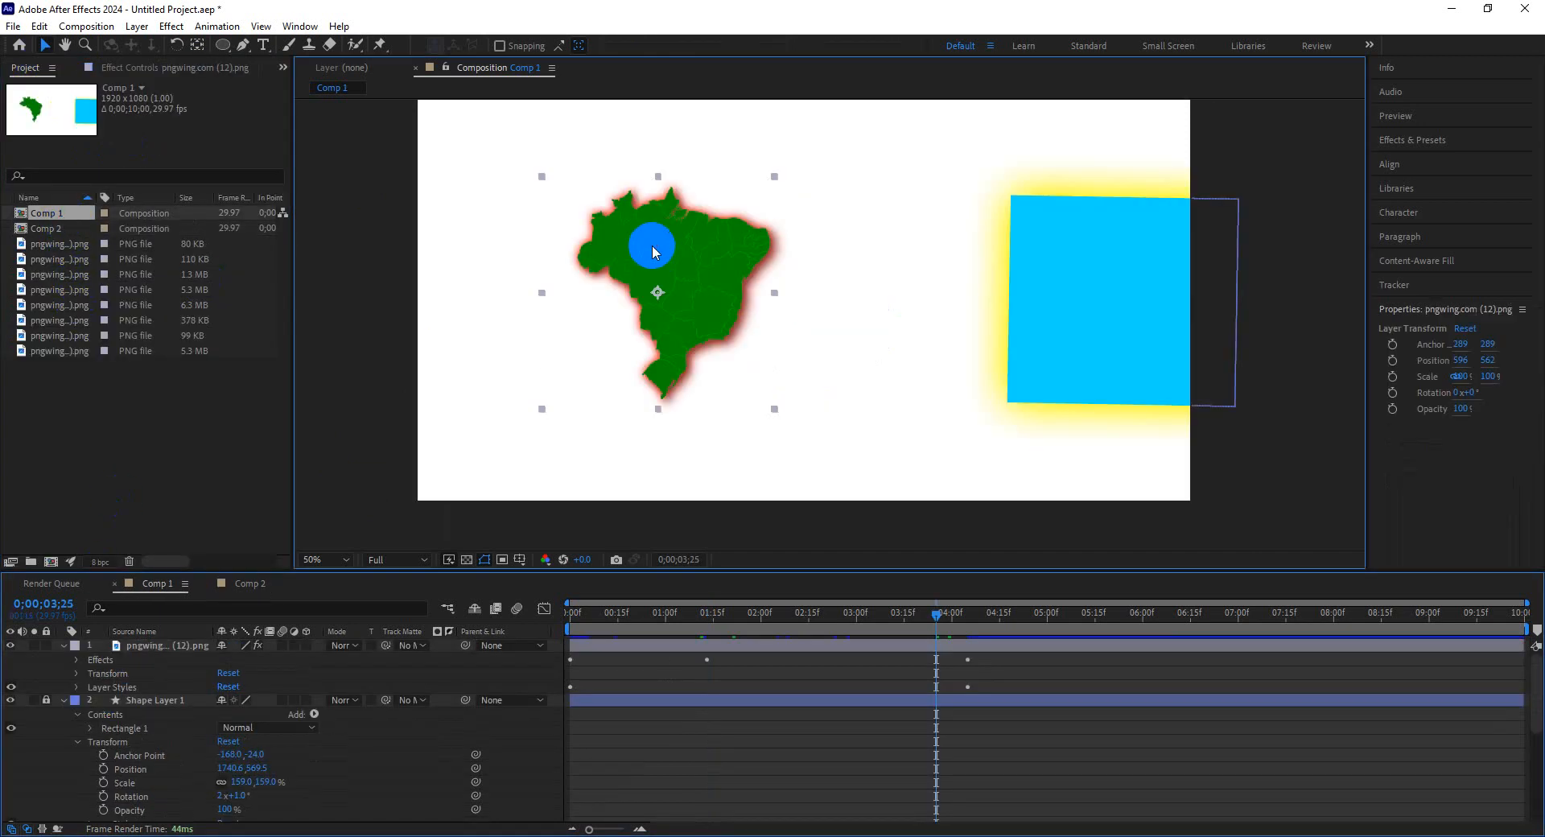
right_click(692, 386)
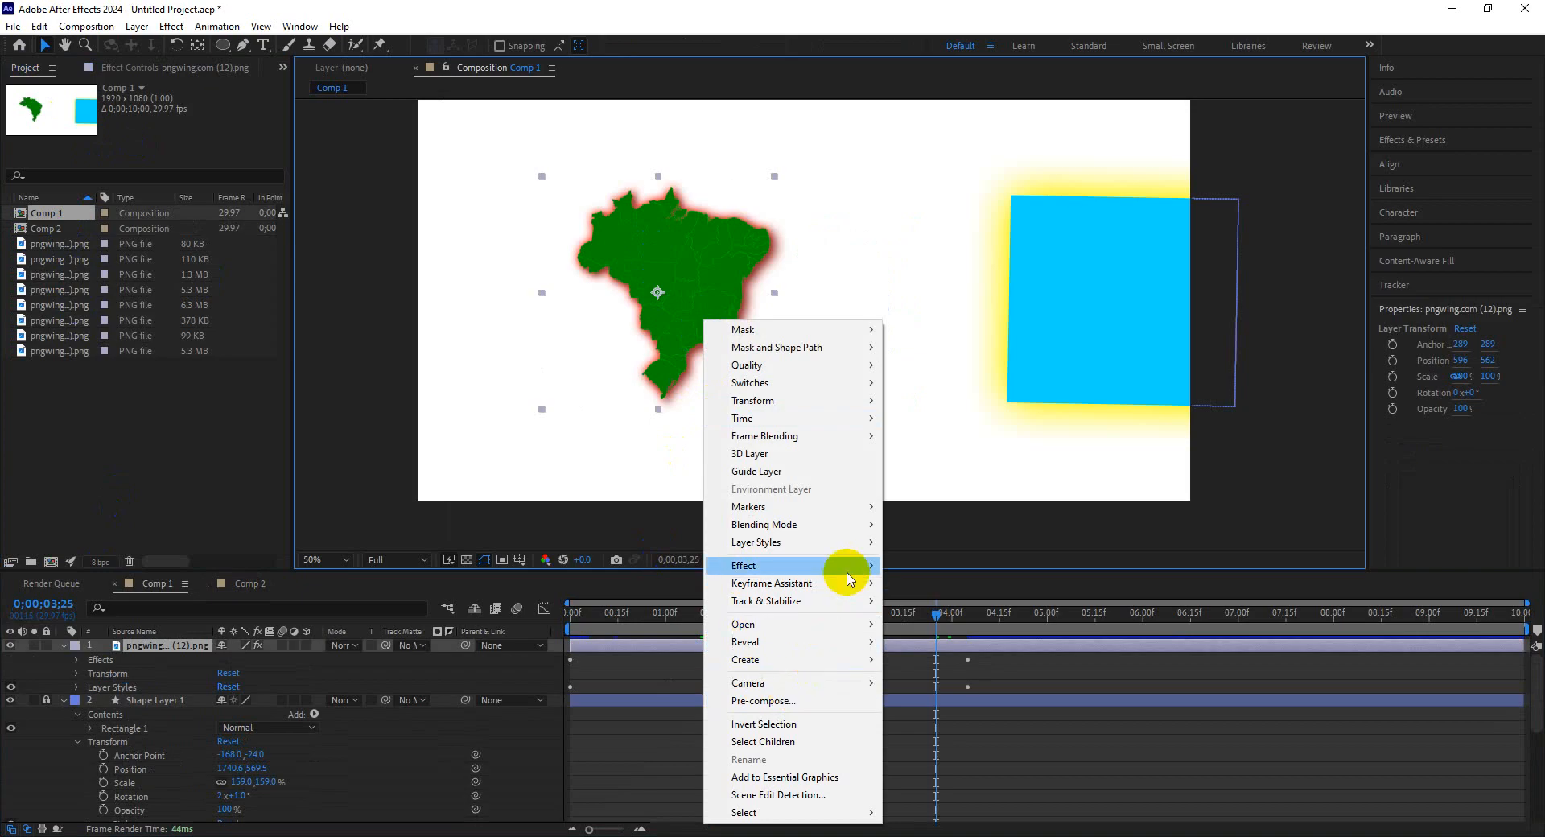
mouse_move(851, 551)
click(970, 681)
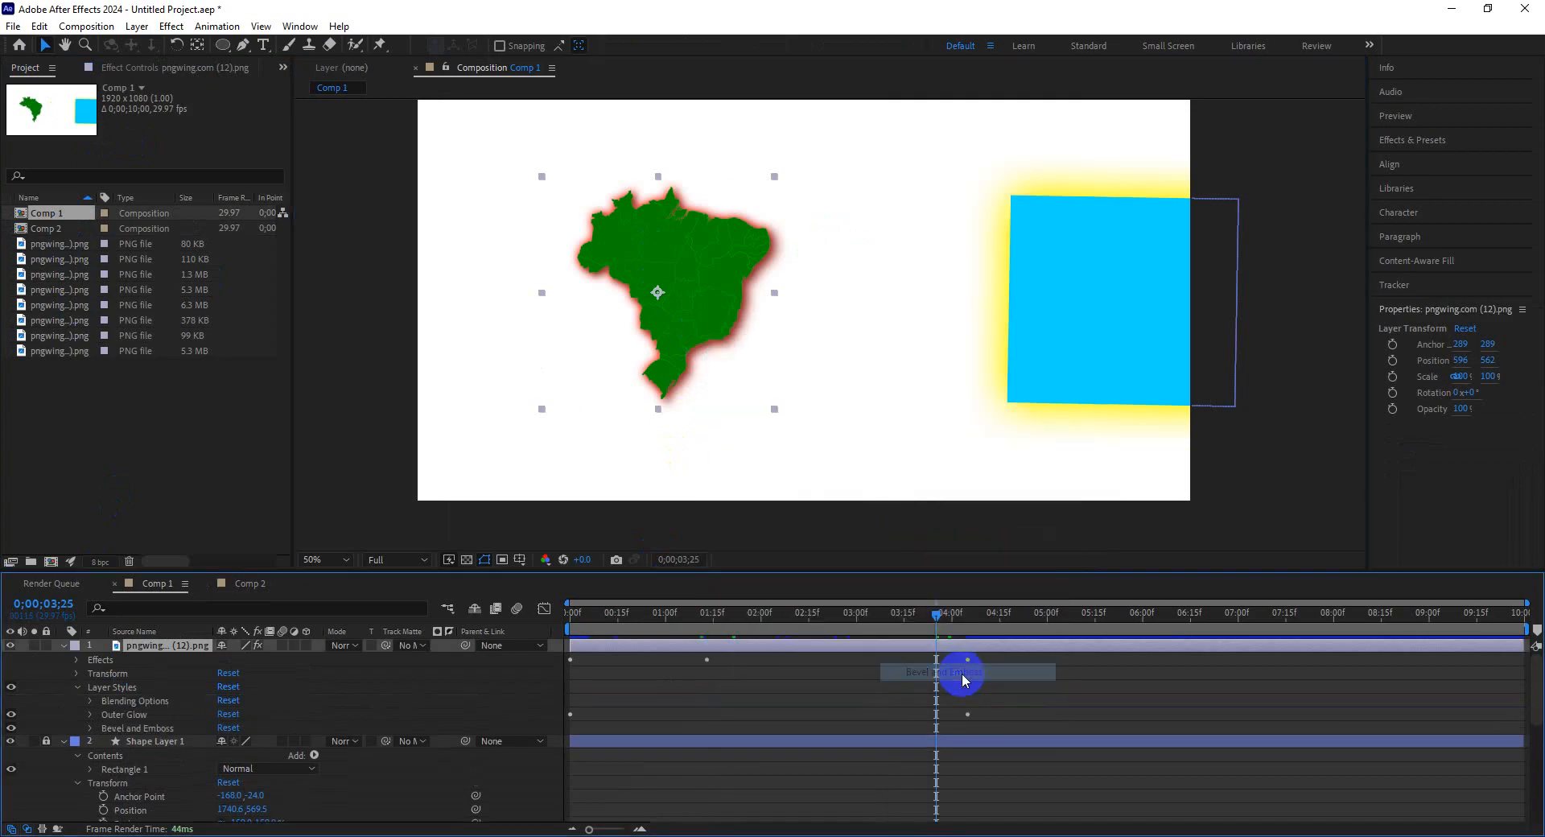
Expand the map's Bevel and Emboss properties and set its Size to 170.
click(89, 729)
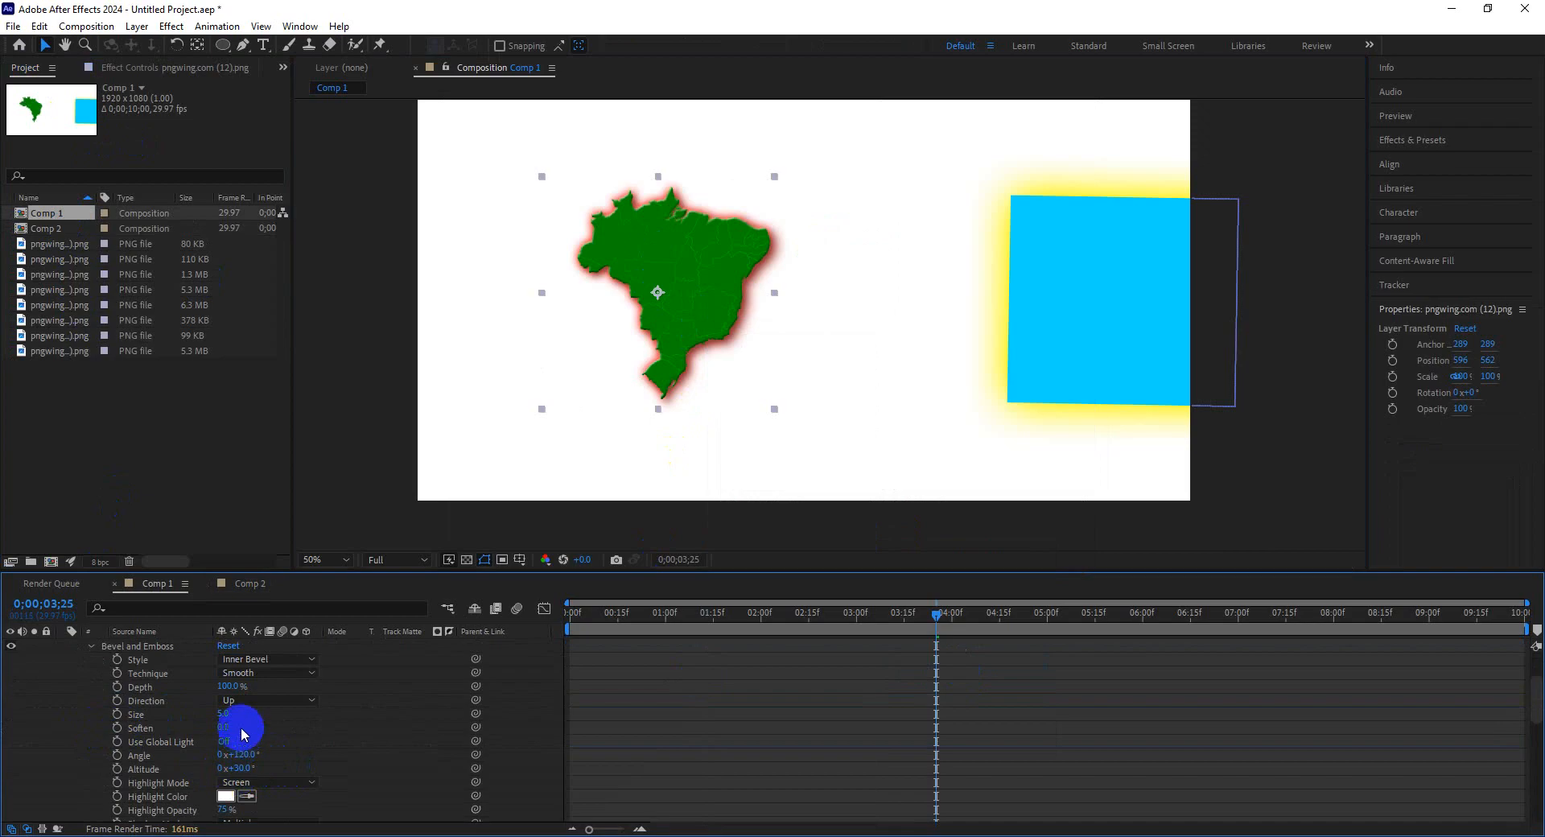
drag(226, 718, 376, 733)
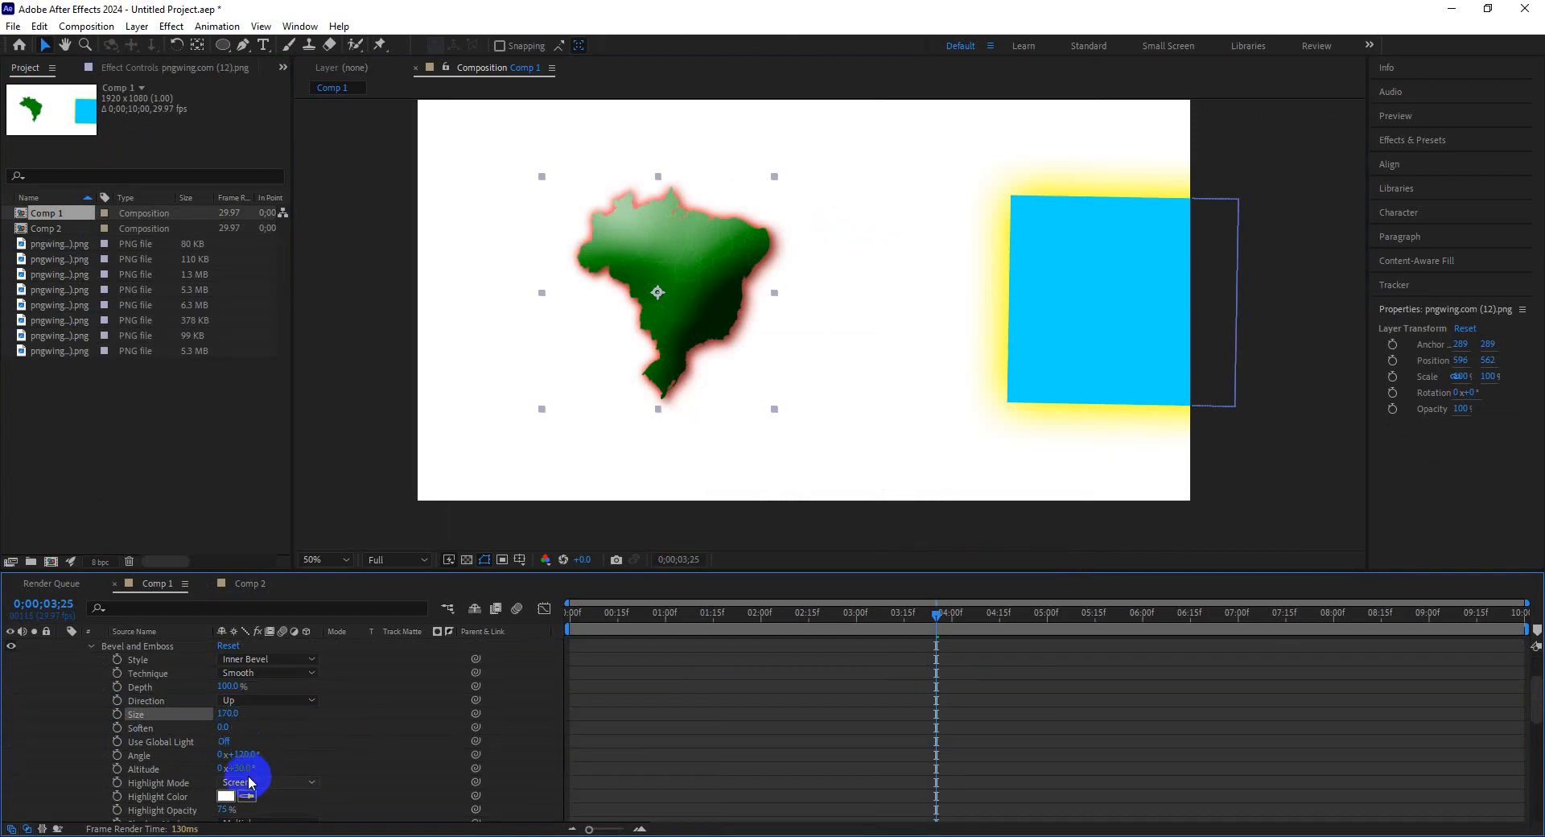
scroll(332, 751, down, 2)
scroll(351, 739, up, 2)
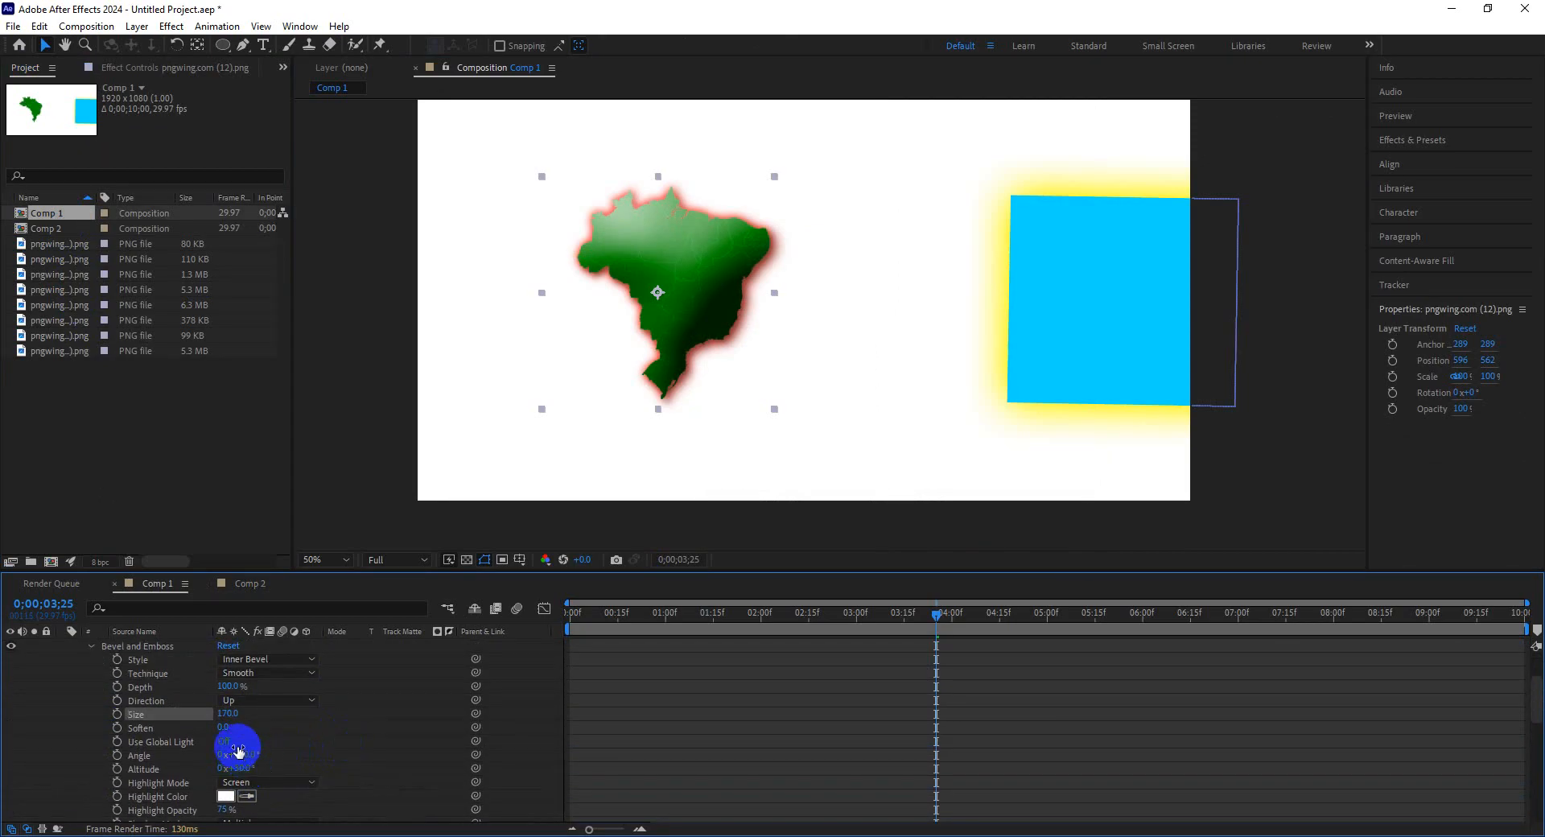
Animate the bevel Angle with keyframes from 177° at the start to 352° at about 4 seconds.
drag(246, 752, 334, 757)
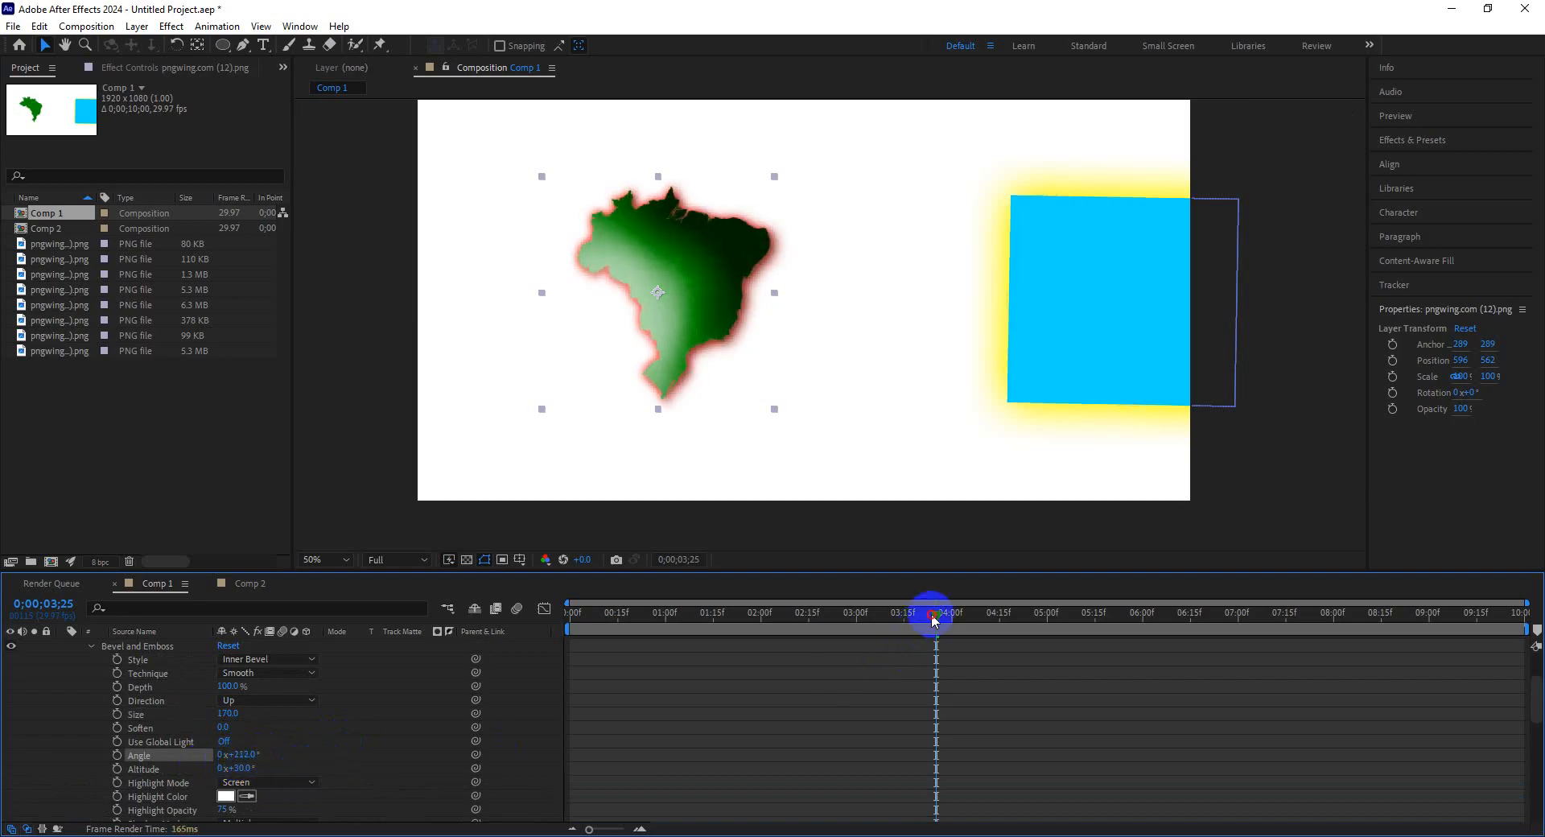
drag(931, 614, 483, 616)
mouse_move(249, 755)
mouse_down()
mouse_move(206, 764)
mouse_move(232, 766)
mouse_up()
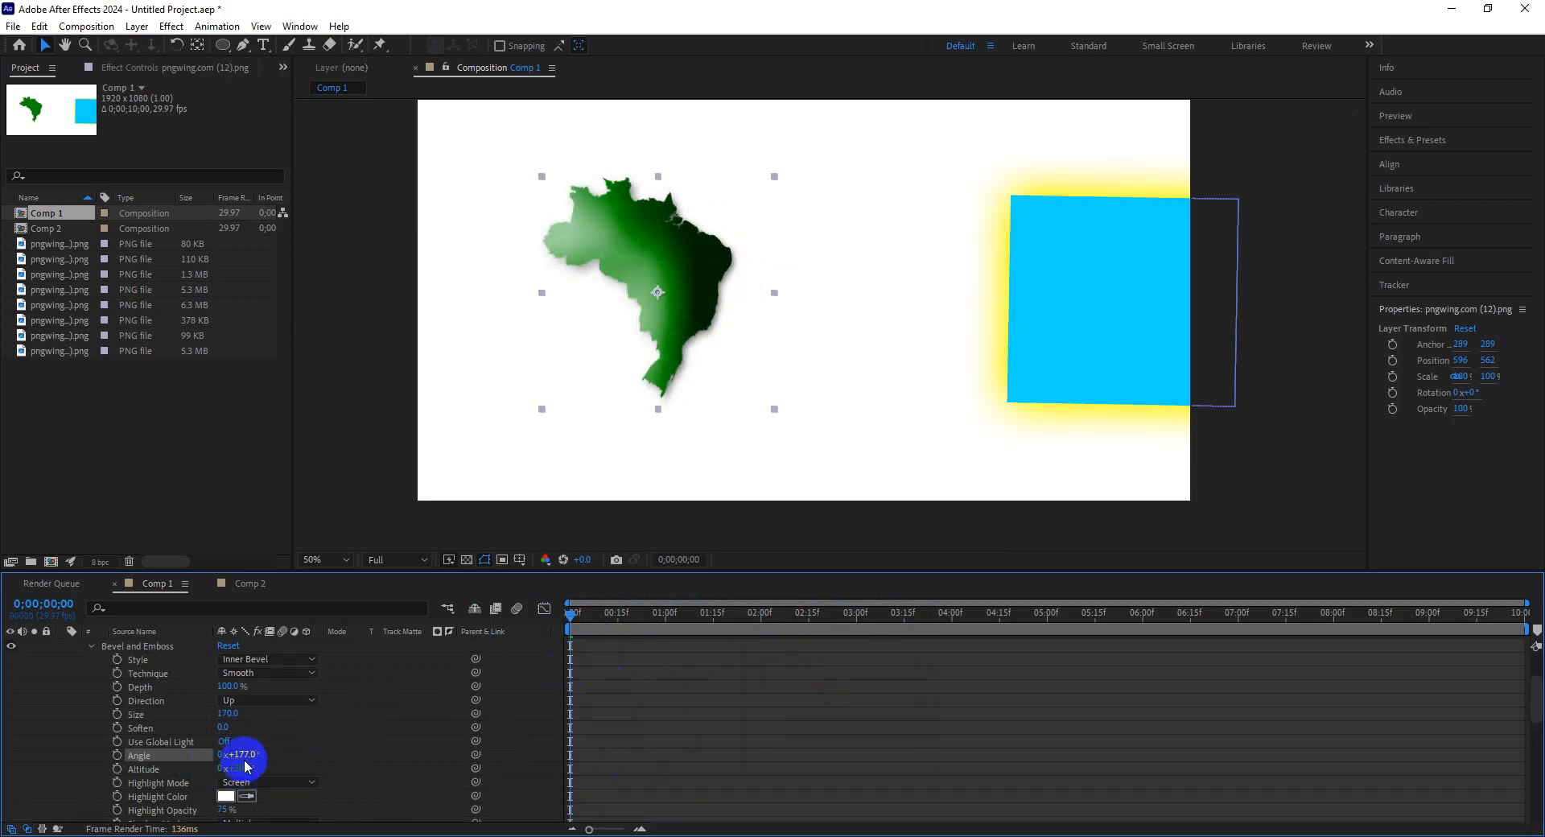
drag(573, 616, 973, 652)
drag(235, 756, 388, 765)
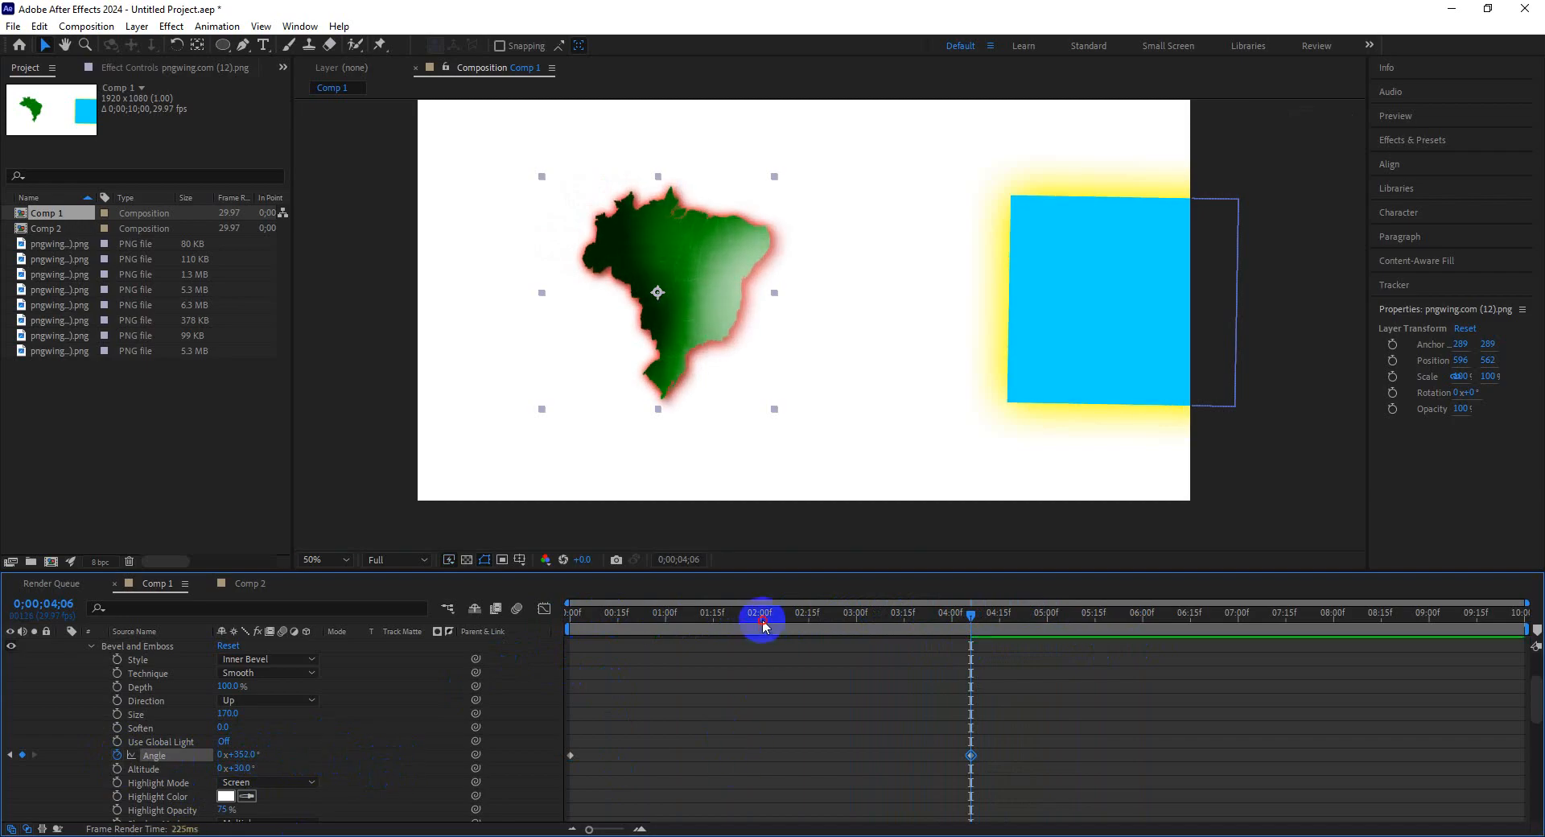
Preview the map's bevel angle animation from the beginning of the timeline.
drag(765, 624, 424, 630)
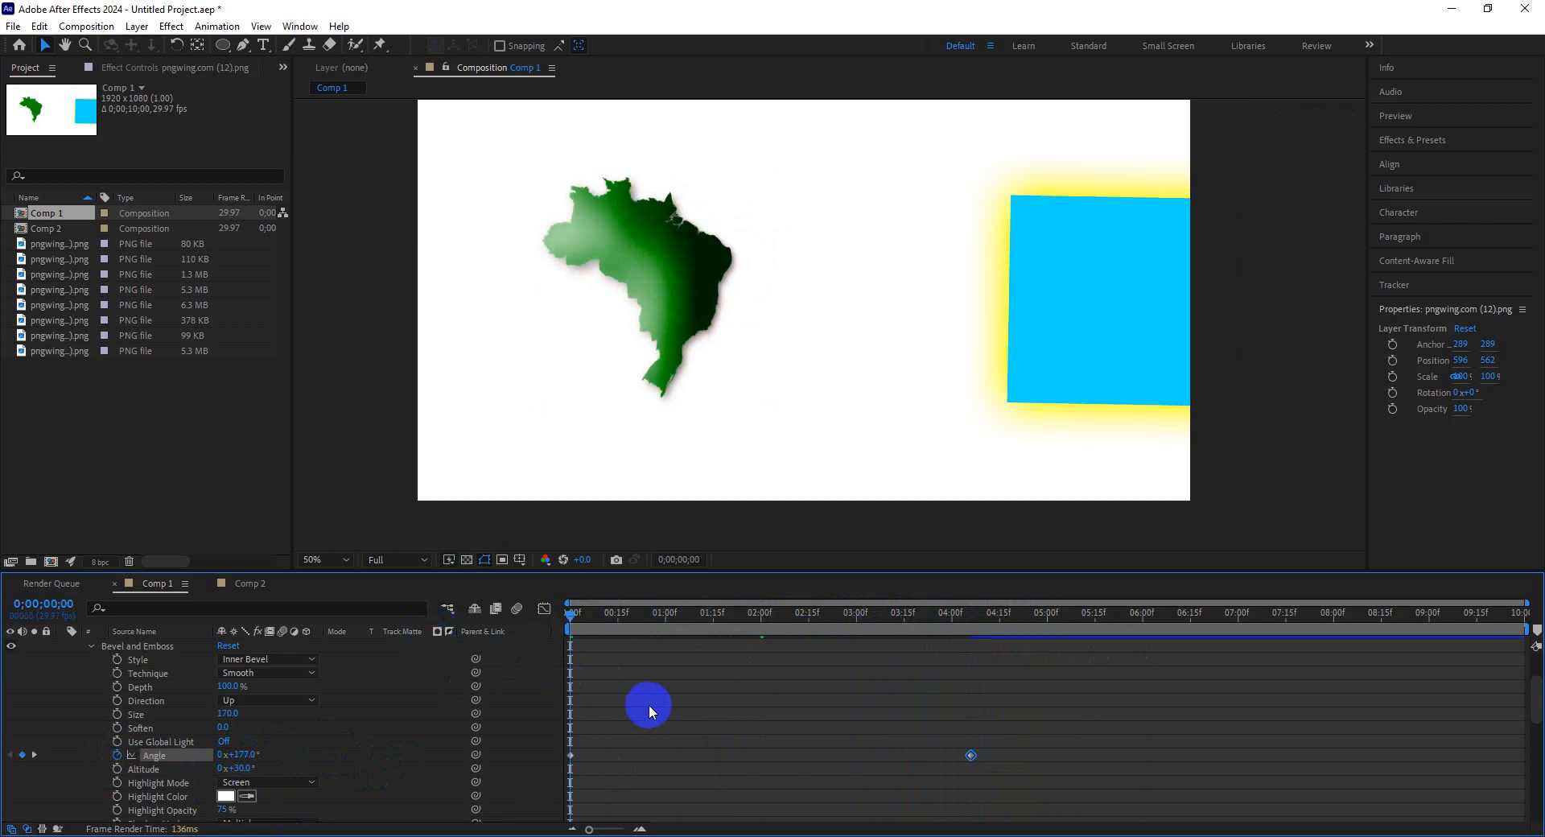
key(space)
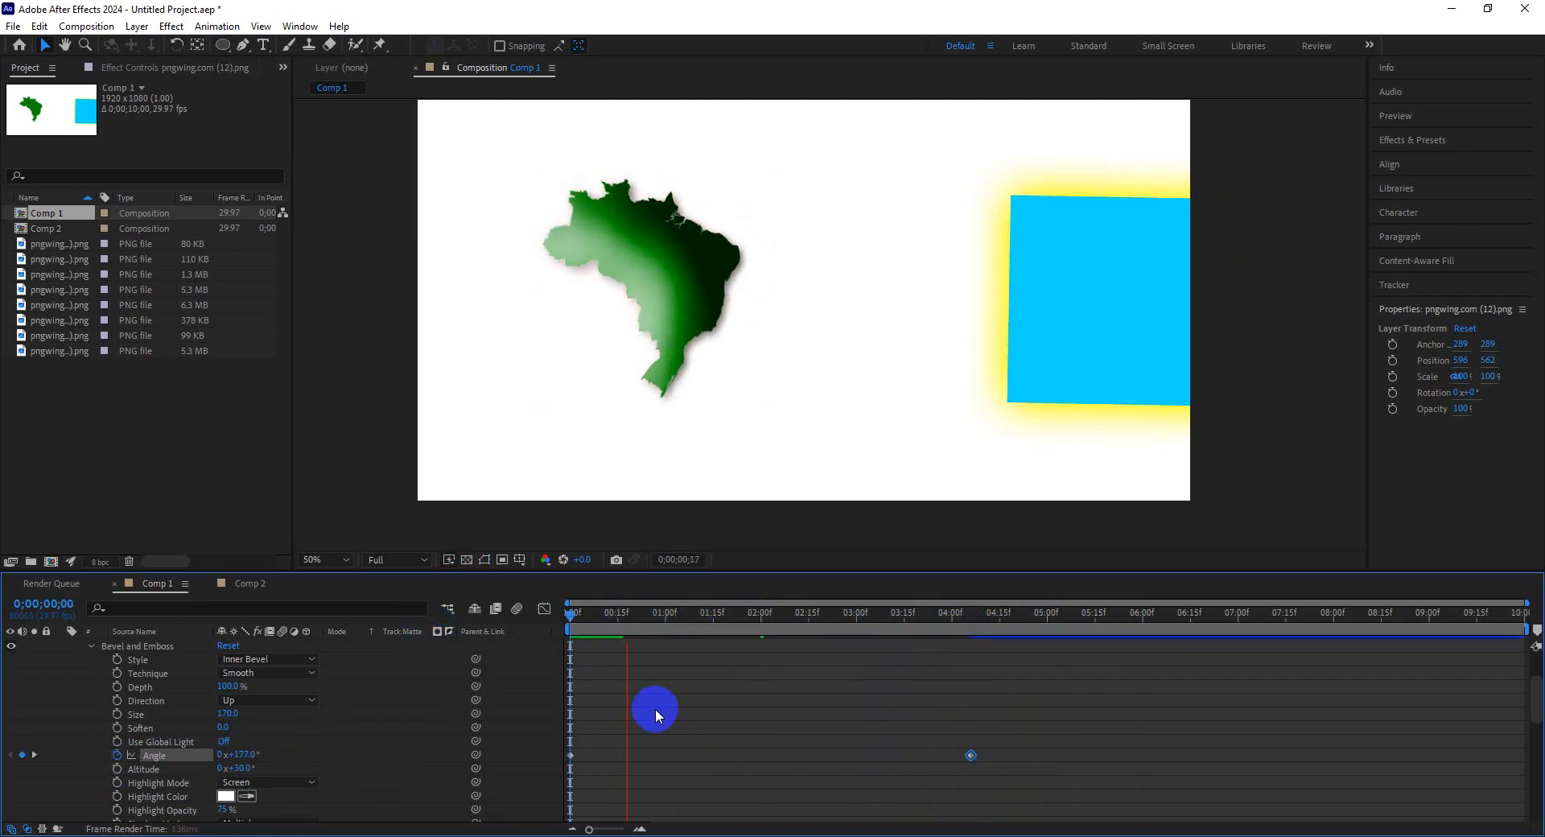
key(space)
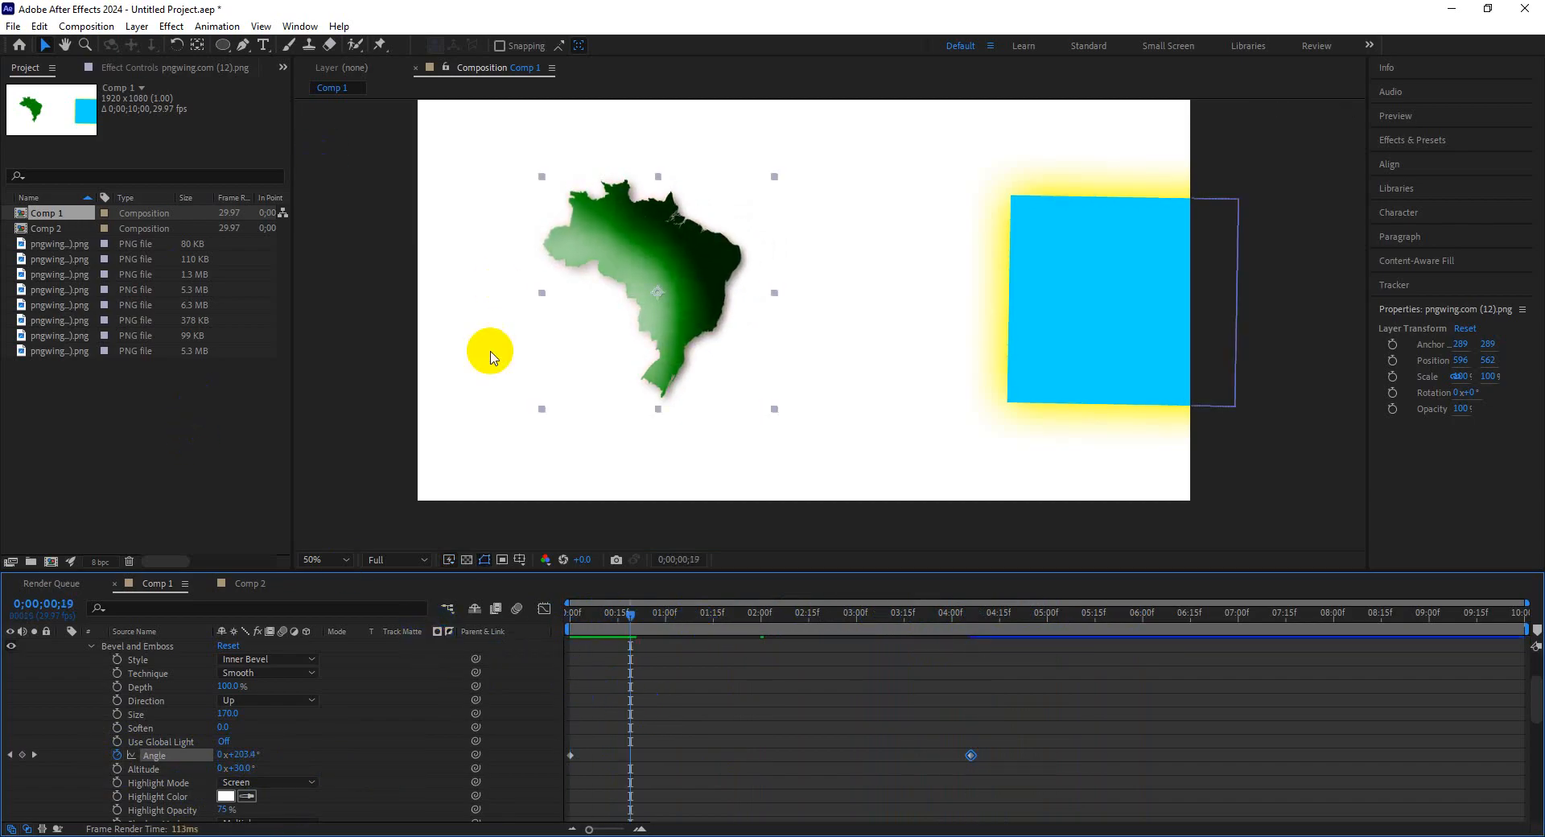
click(493, 357)
Change the Comp 1 background colour to black 000000 in the composition settings.
click(86, 26)
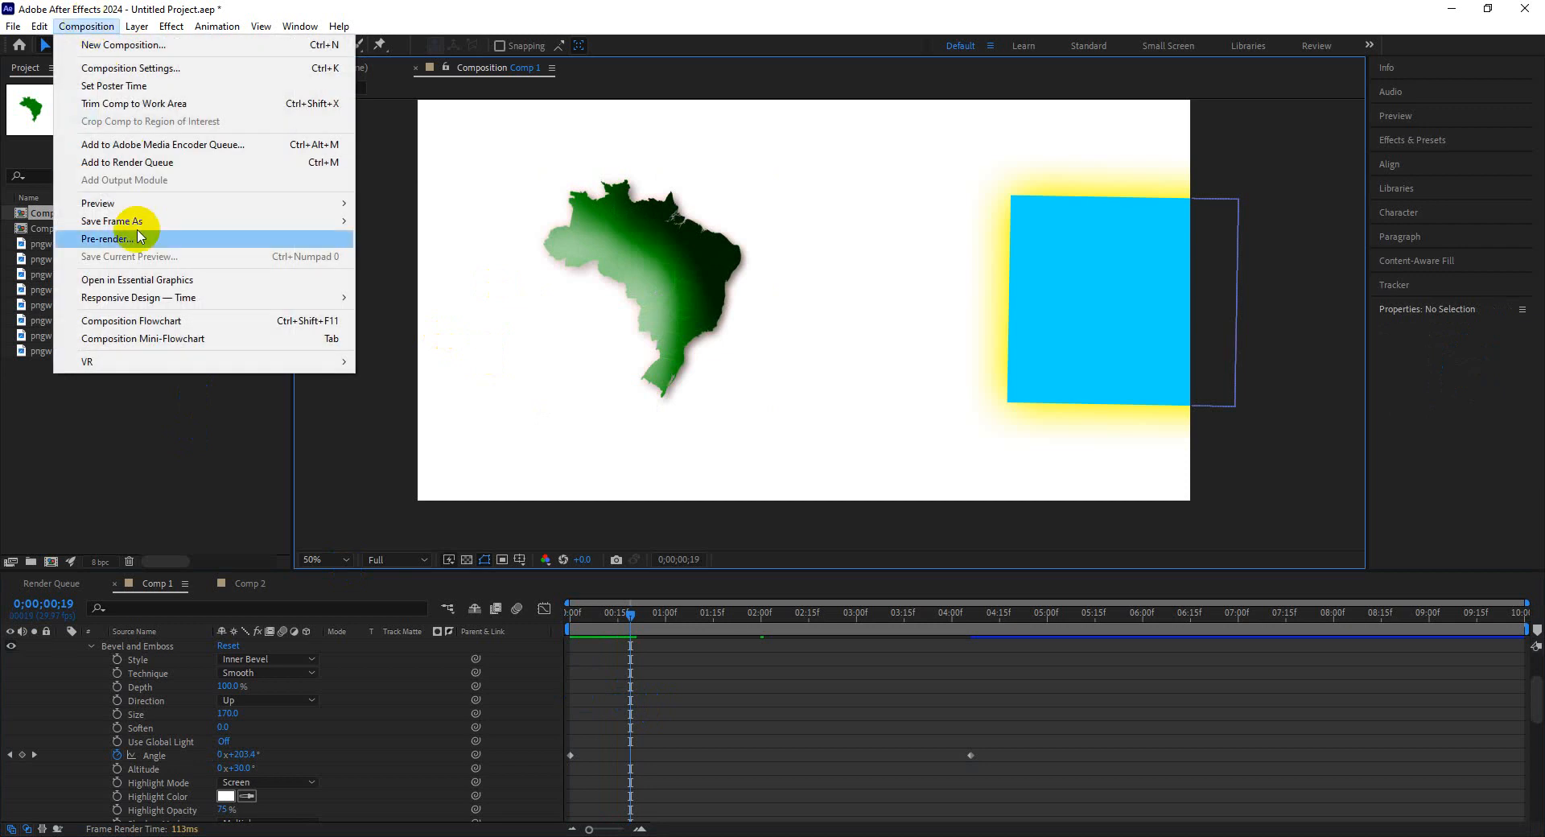
click(129, 68)
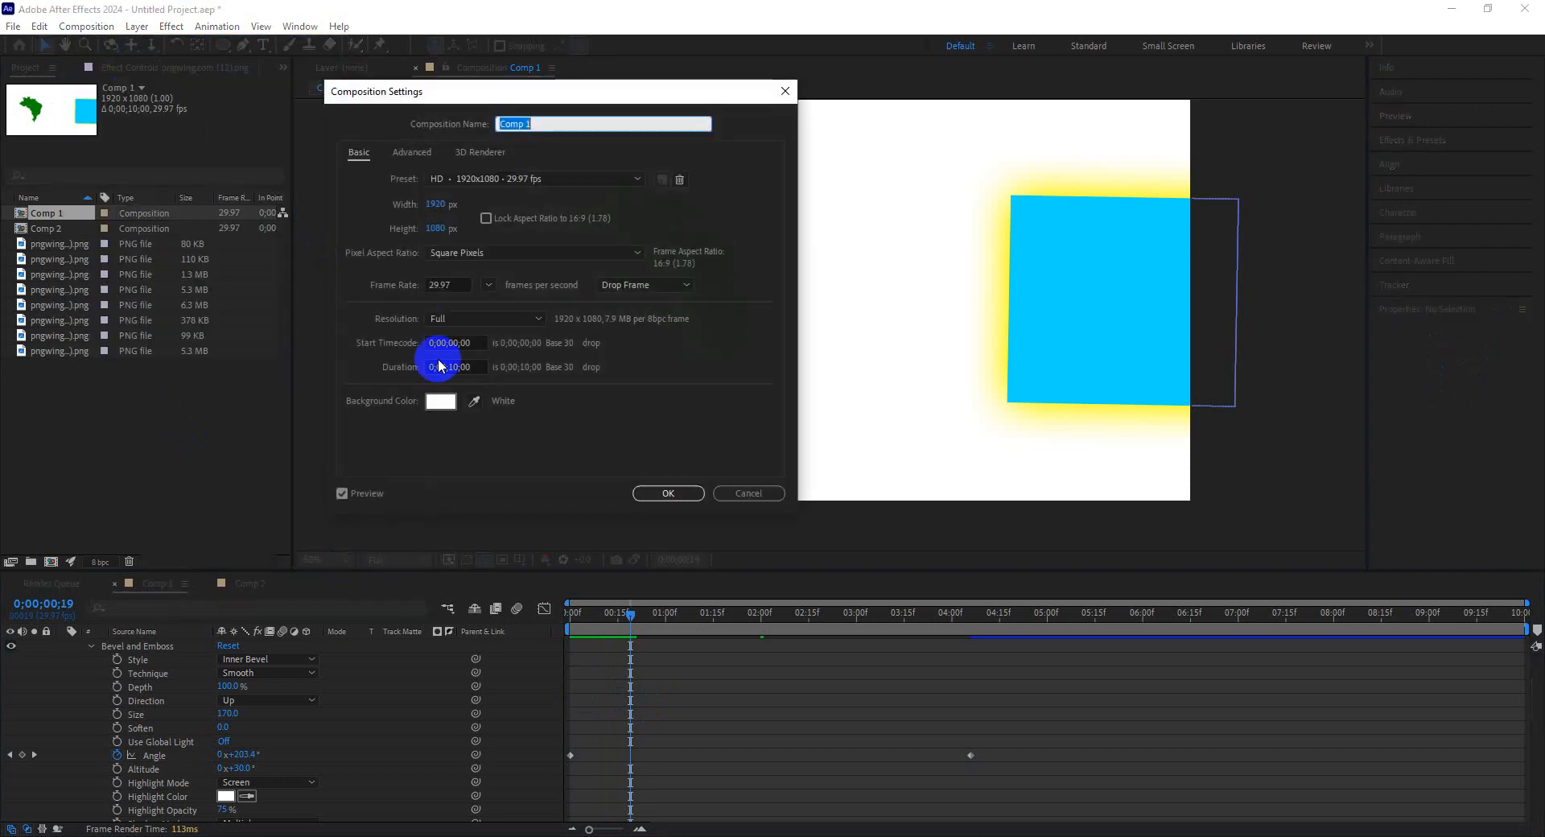
click(440, 400)
drag(241, 258, 12, 430)
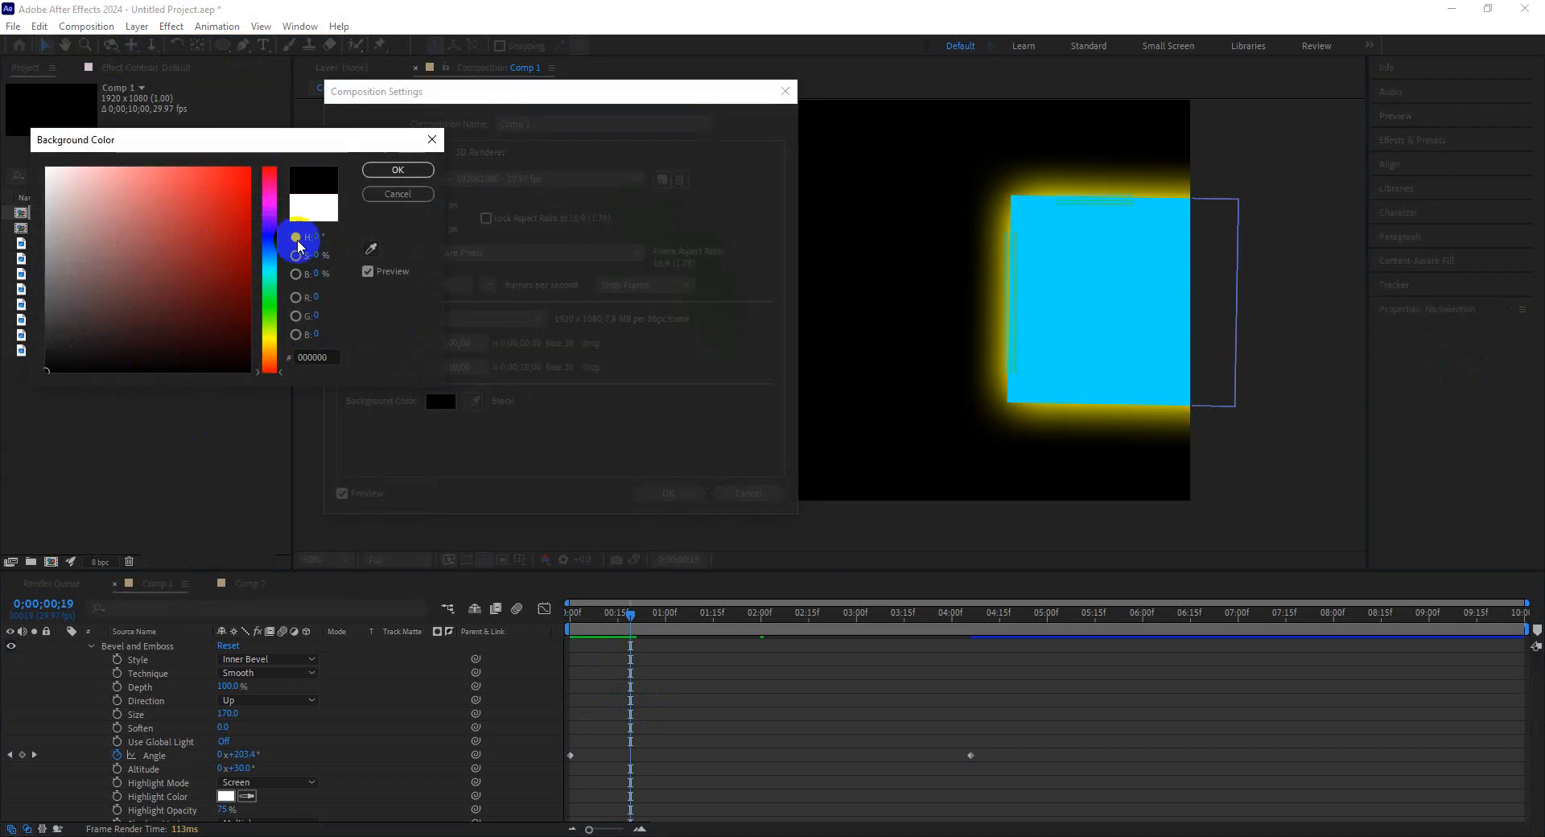
click(398, 169)
click(658, 493)
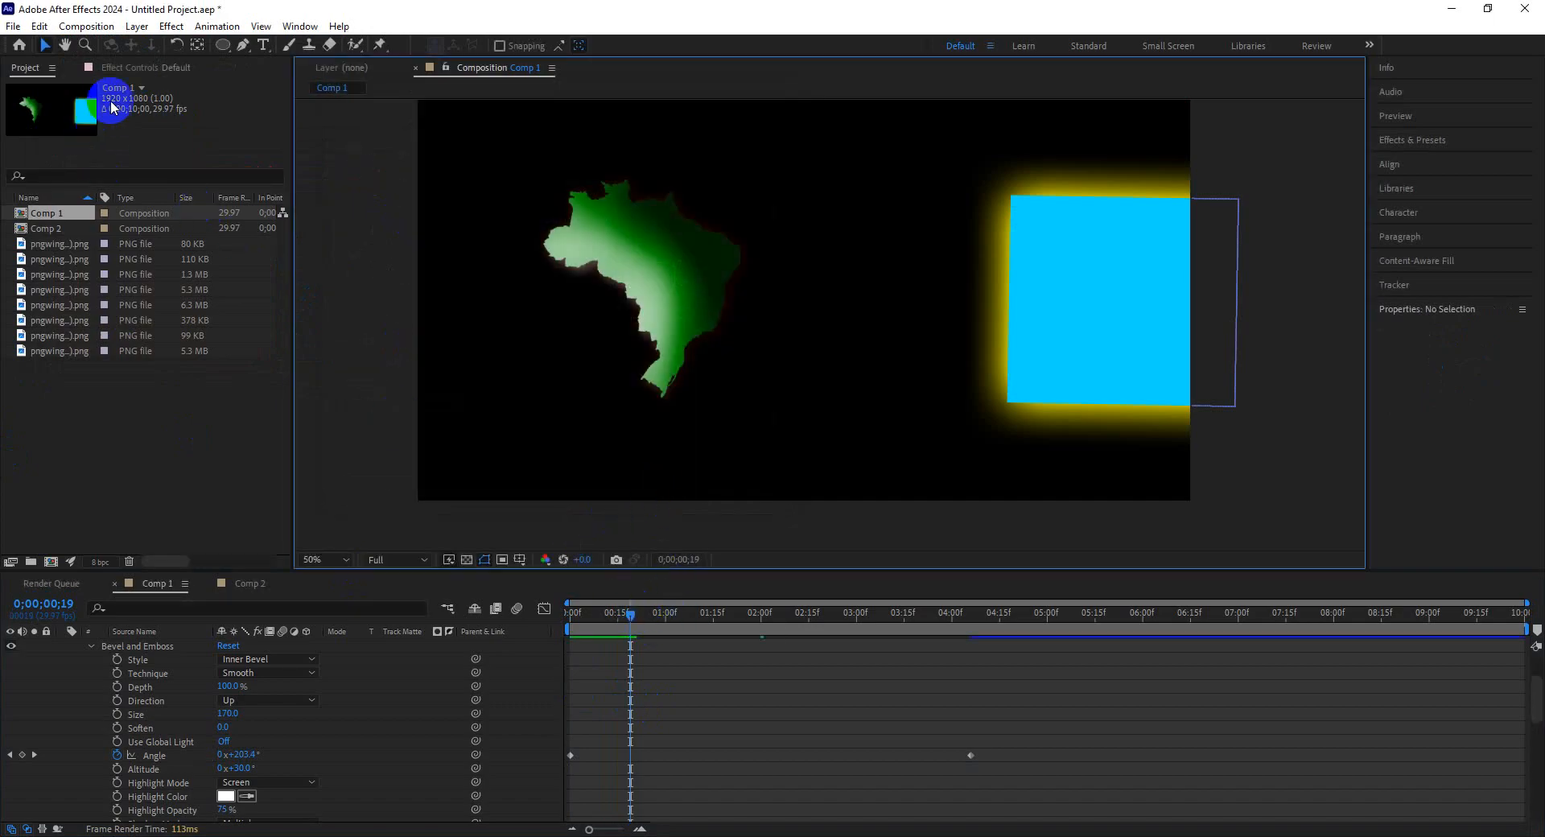
Scrub and preview the bevel lighting animation against the dark background.
click(714, 364)
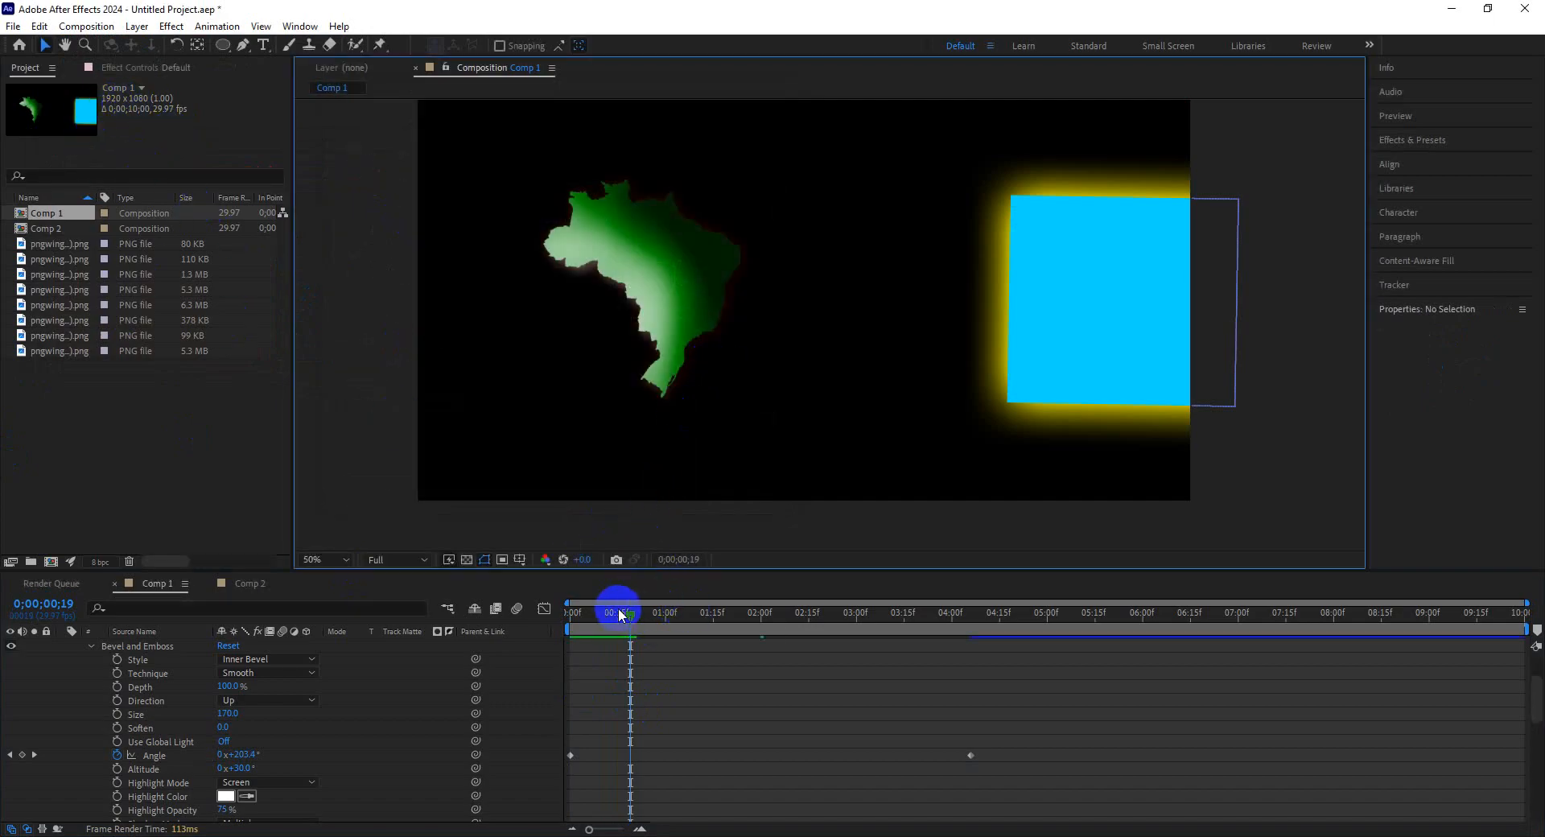
drag(619, 614, 570, 613)
key(space)
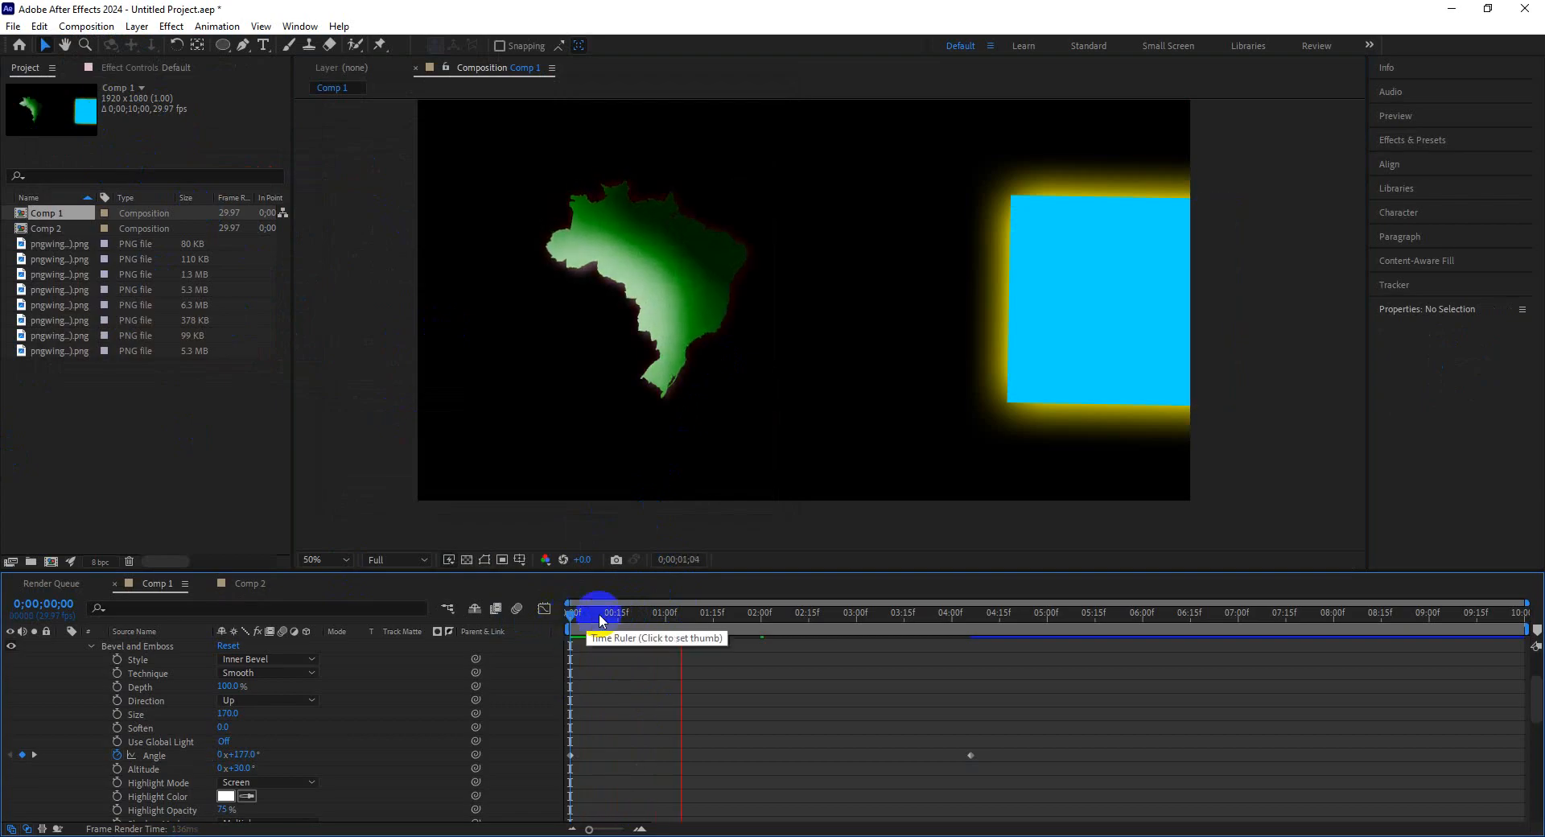
drag(567, 619, 824, 626)
key(space)
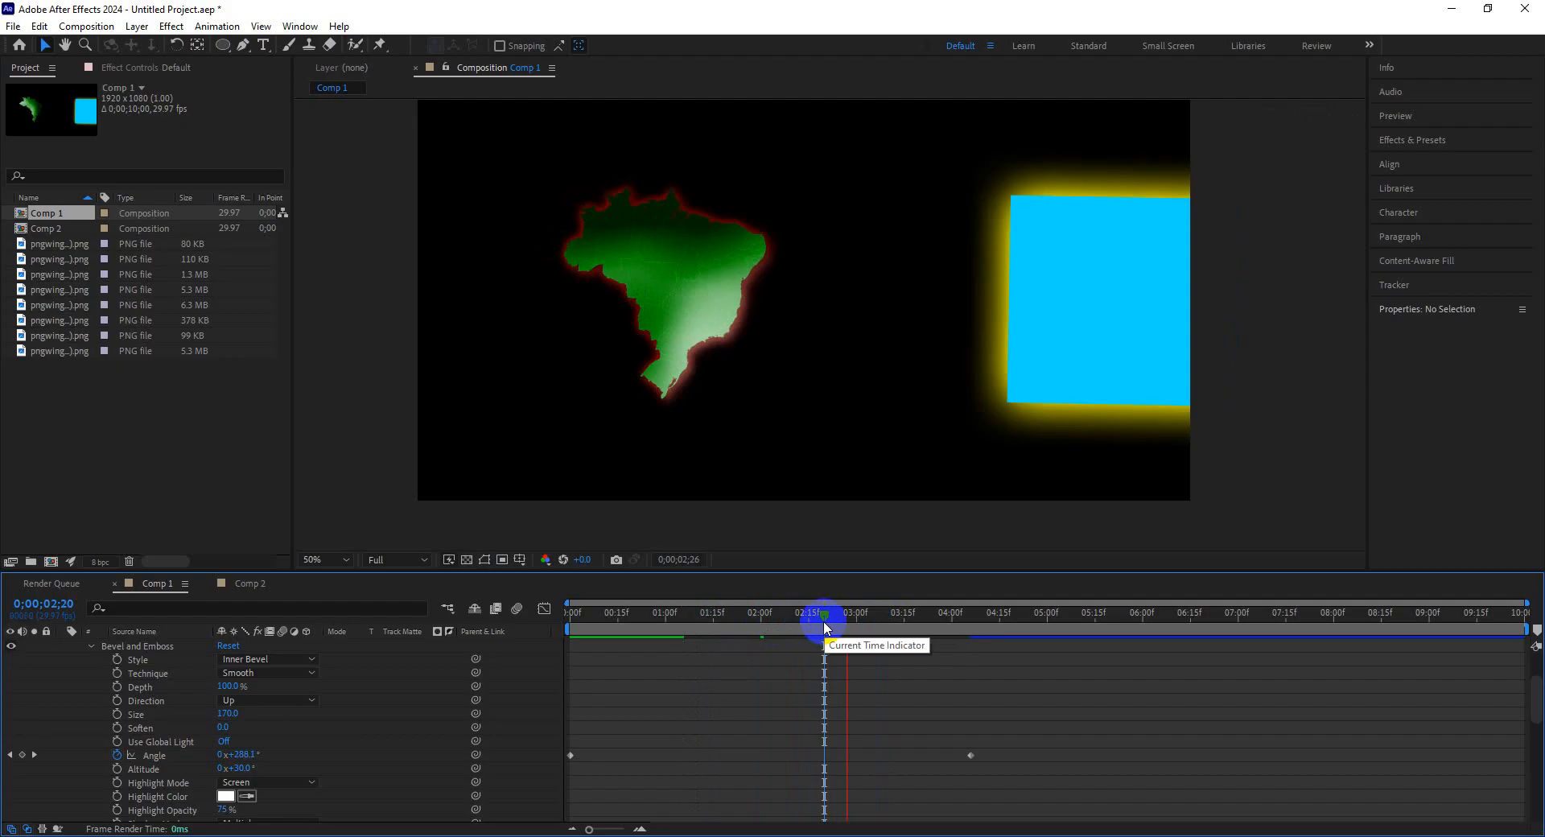
click(627, 379)
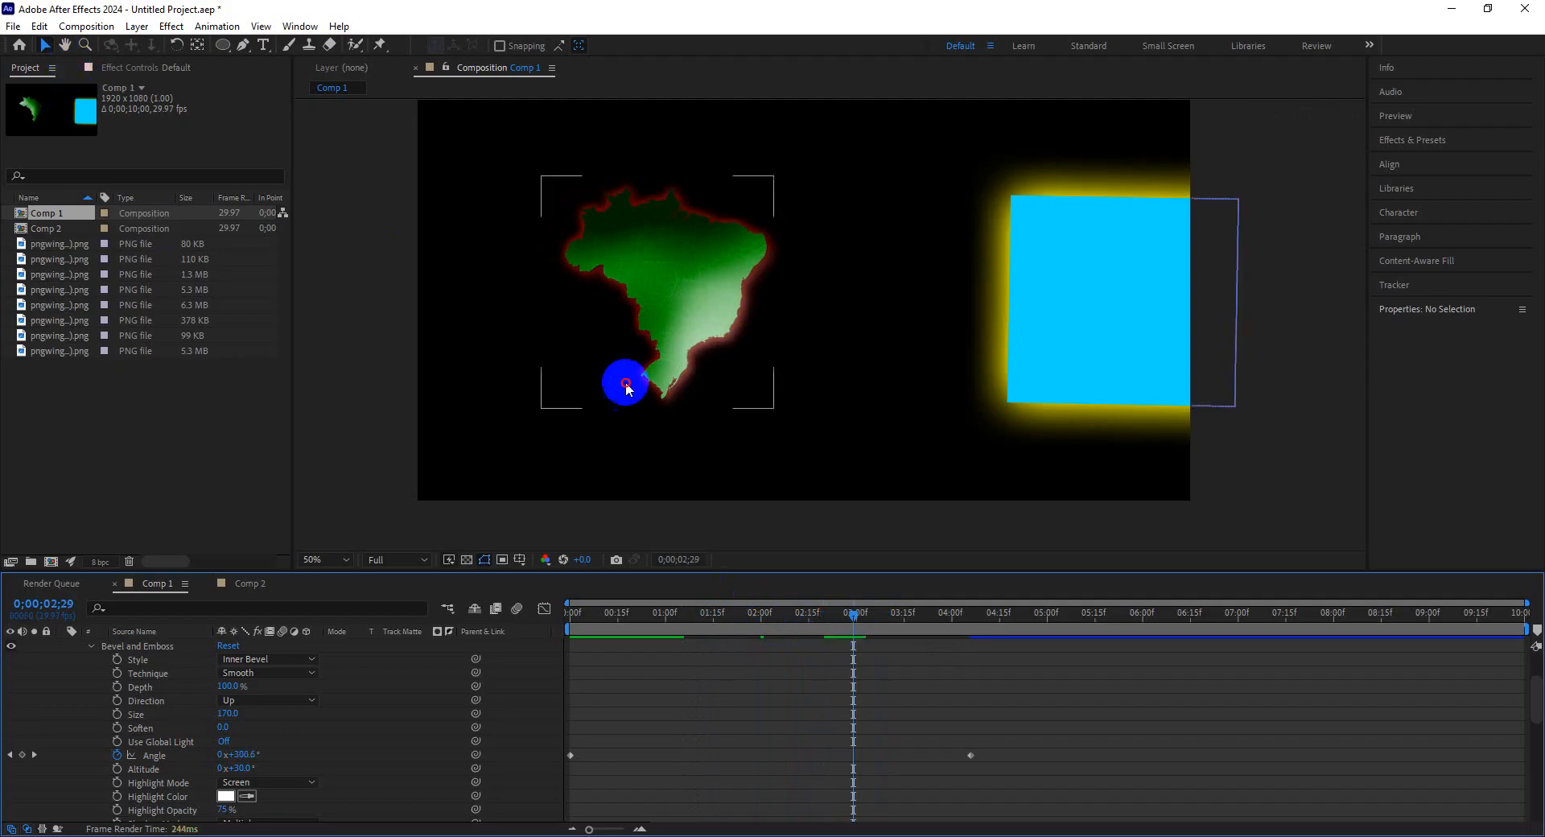
click(434, 265)
Set the Comp 1 background colour back to white FFFFFF in the composition settings.
click(86, 26)
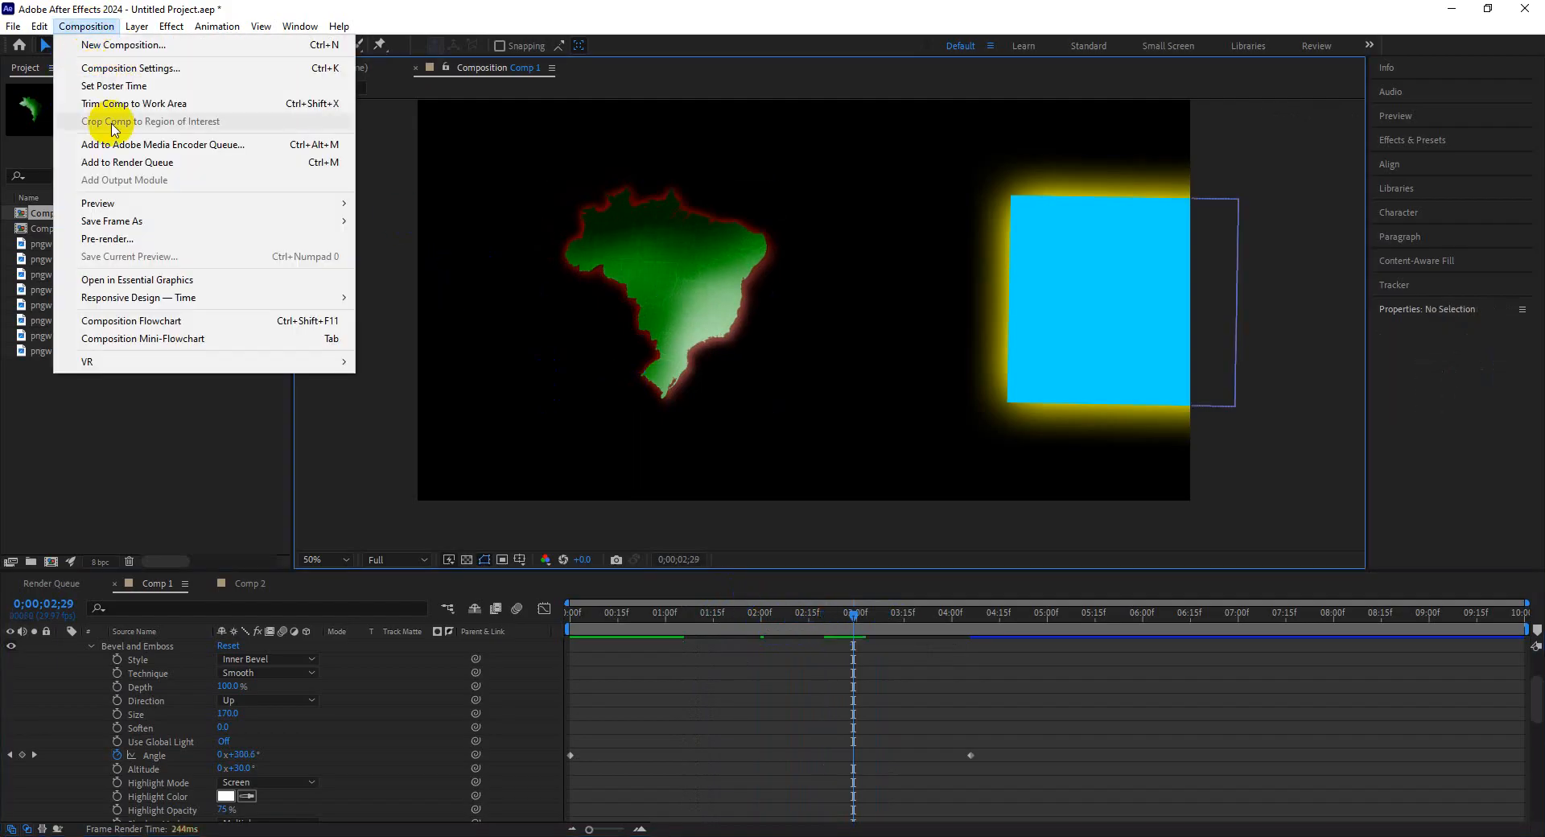
click(129, 67)
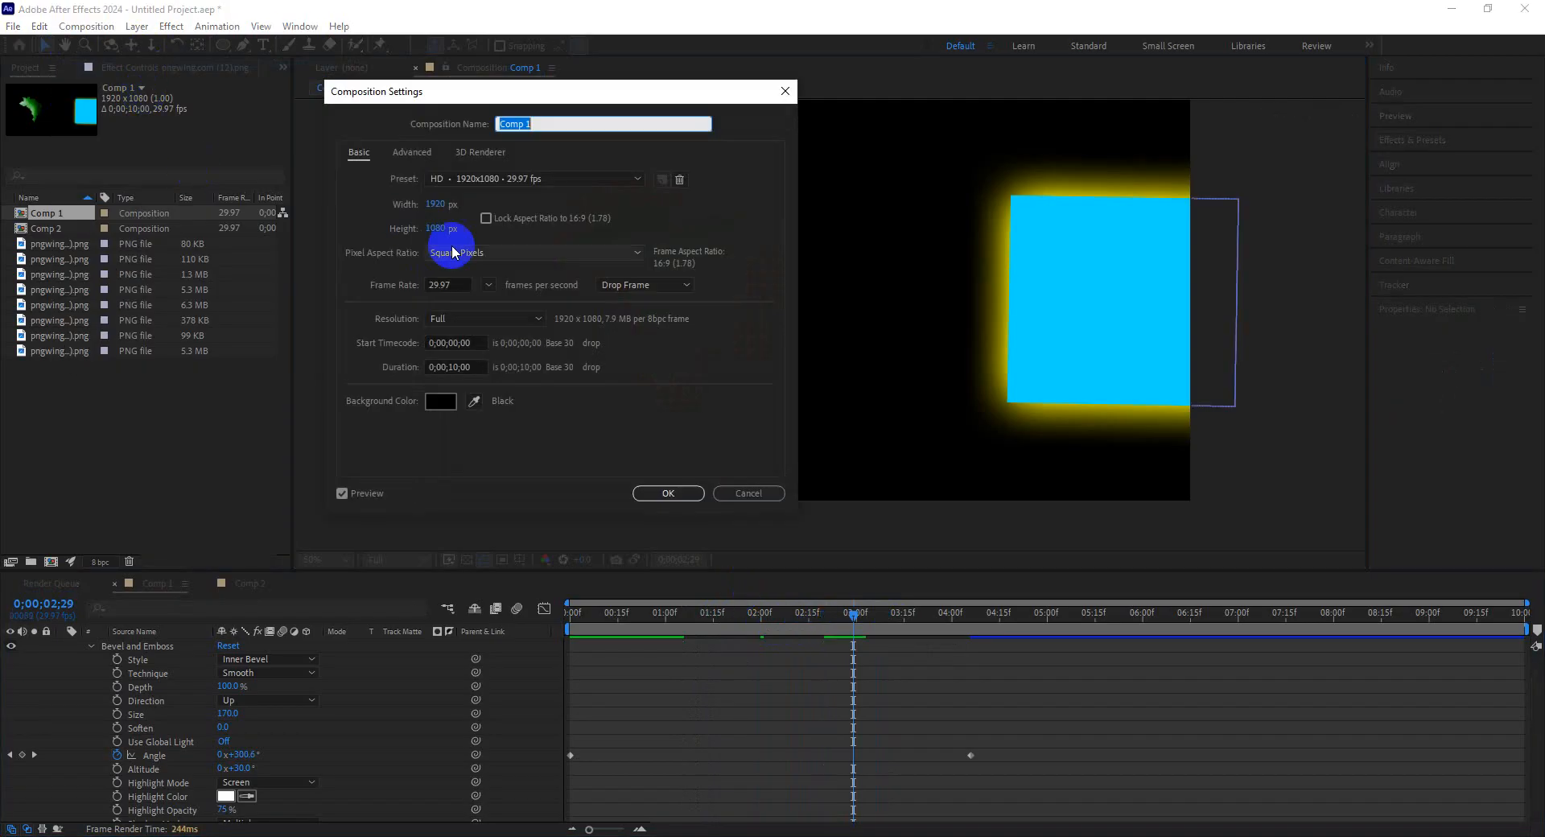
click(441, 401)
drag(225, 248, 0, 132)
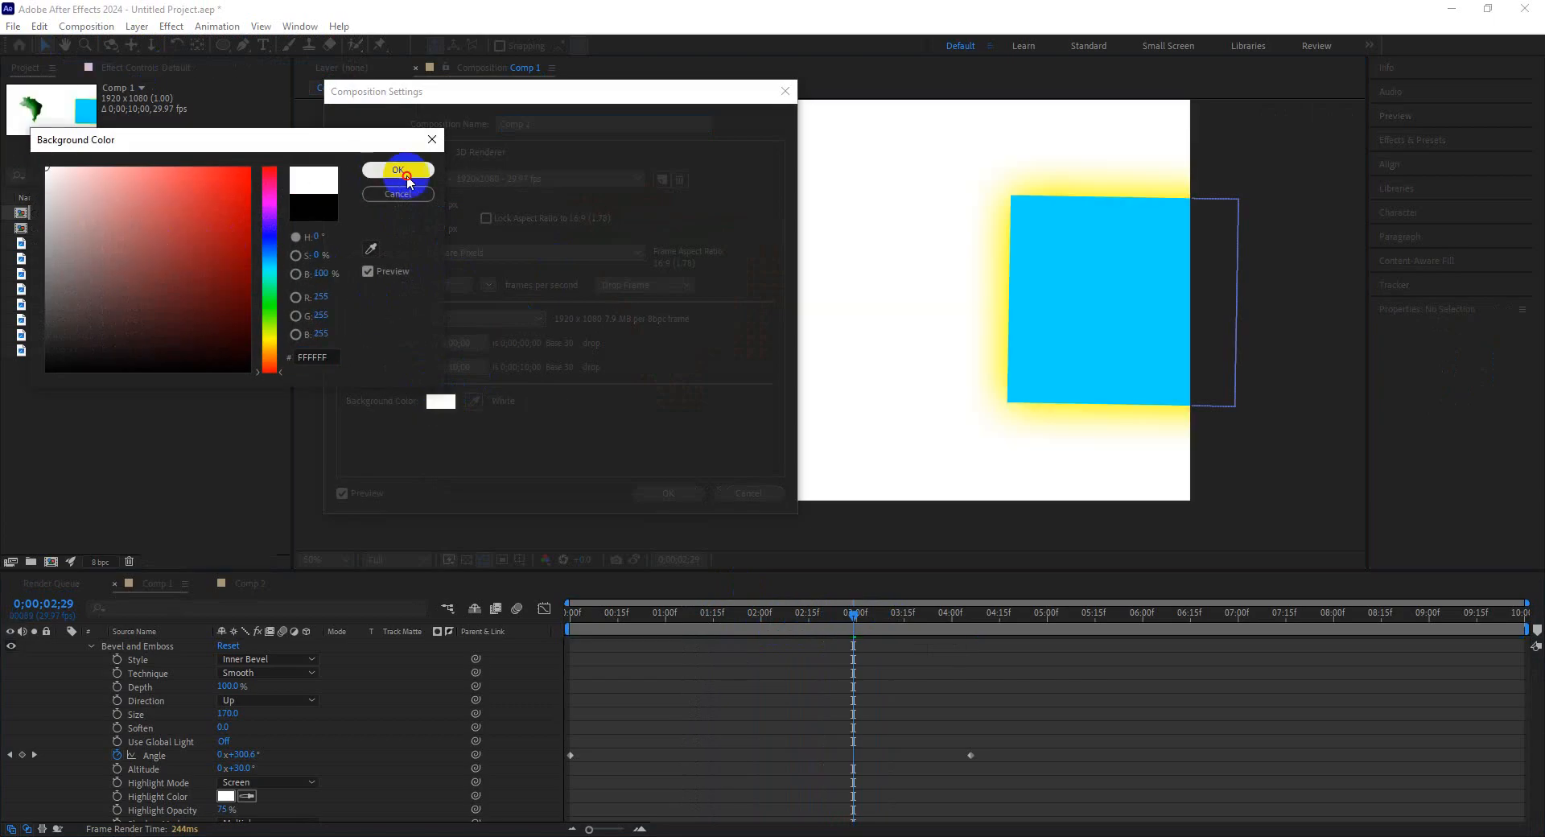
click(398, 168)
click(668, 492)
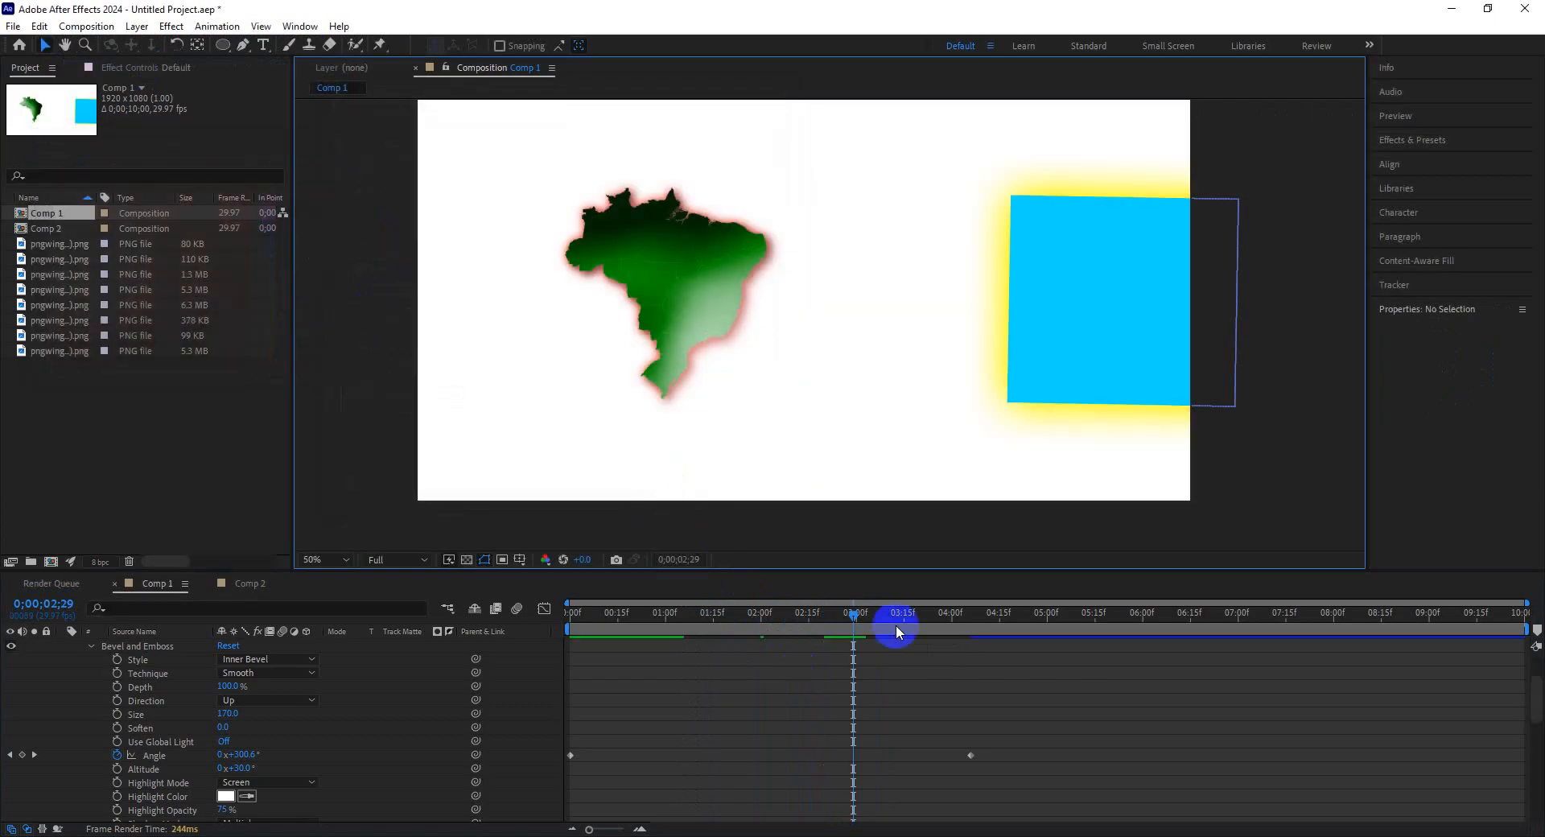
Scrub and play the timeline to review the bevel animation on the white background.
mouse_move(883, 614)
mouse_down()
mouse_move(597, 615)
mouse_move(751, 629)
mouse_up()
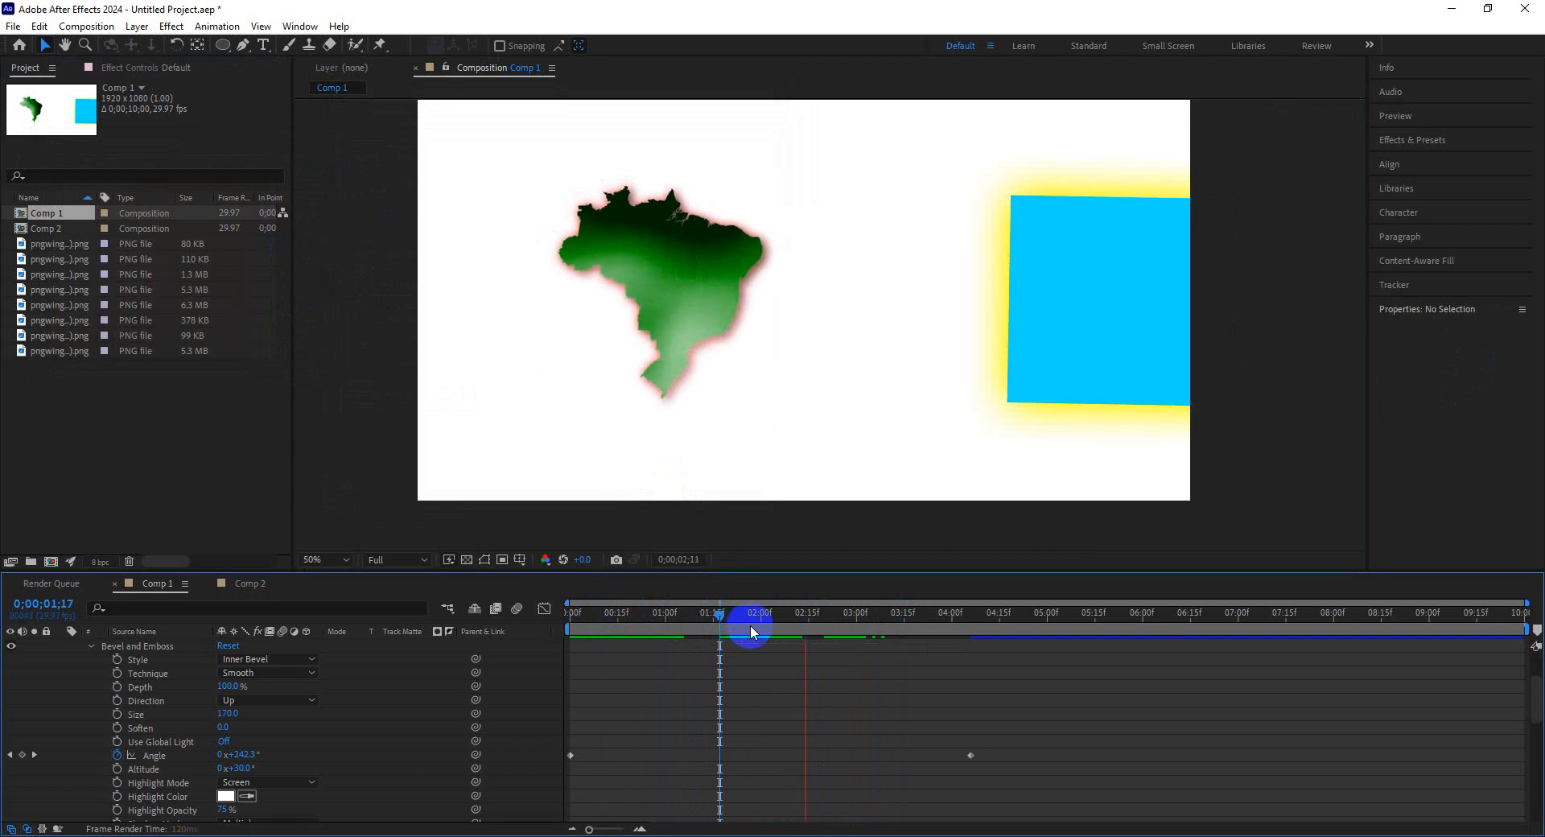
key(space)
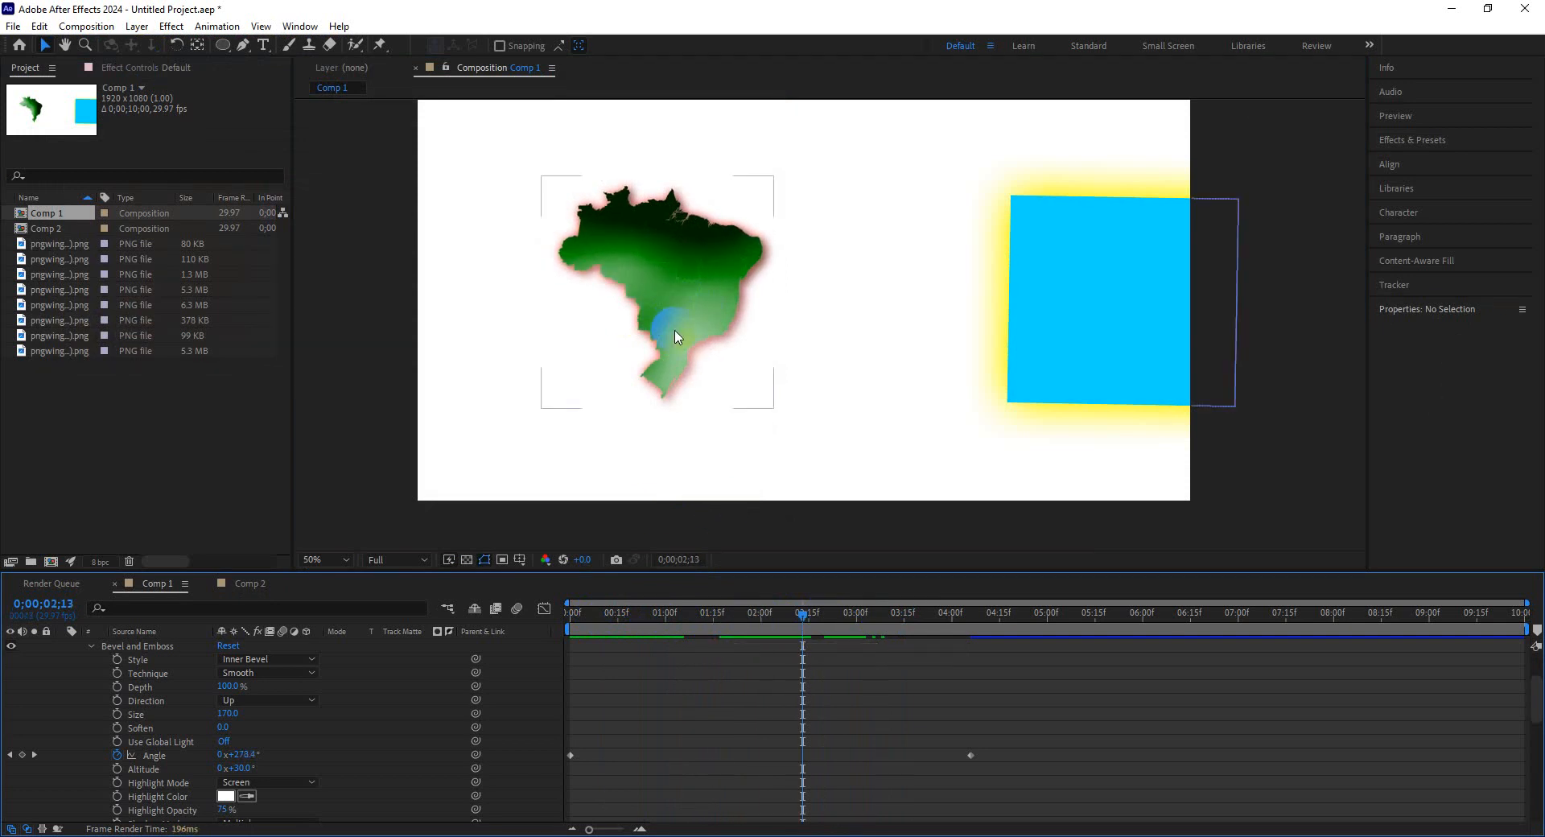
drag(836, 629, 963, 614)
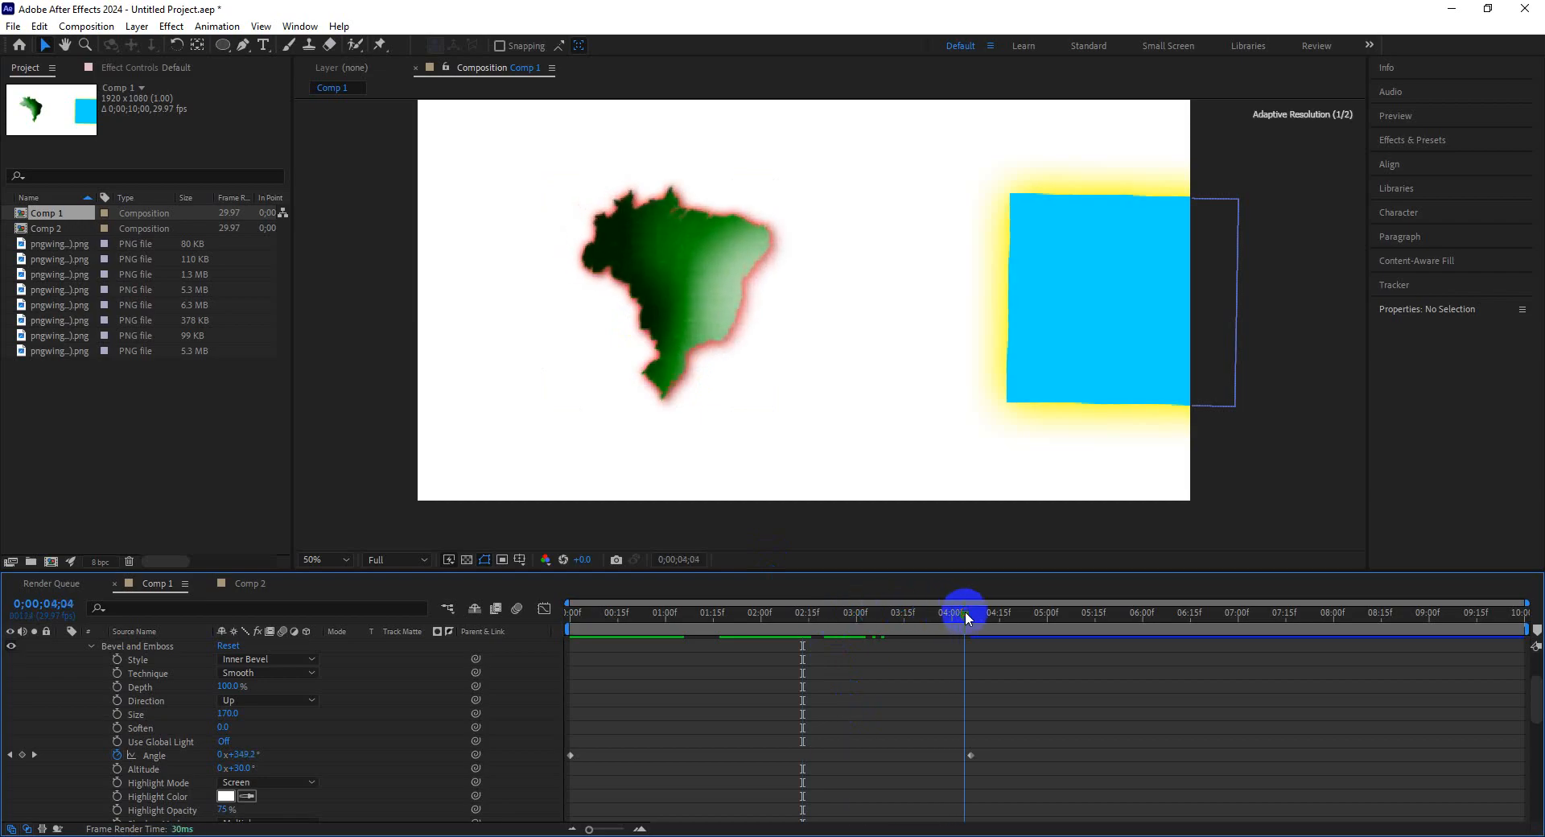
Switch to Comp 2 and delete the Bevel and Emboss layer style from the circle shape layer.
double_click(59, 228)
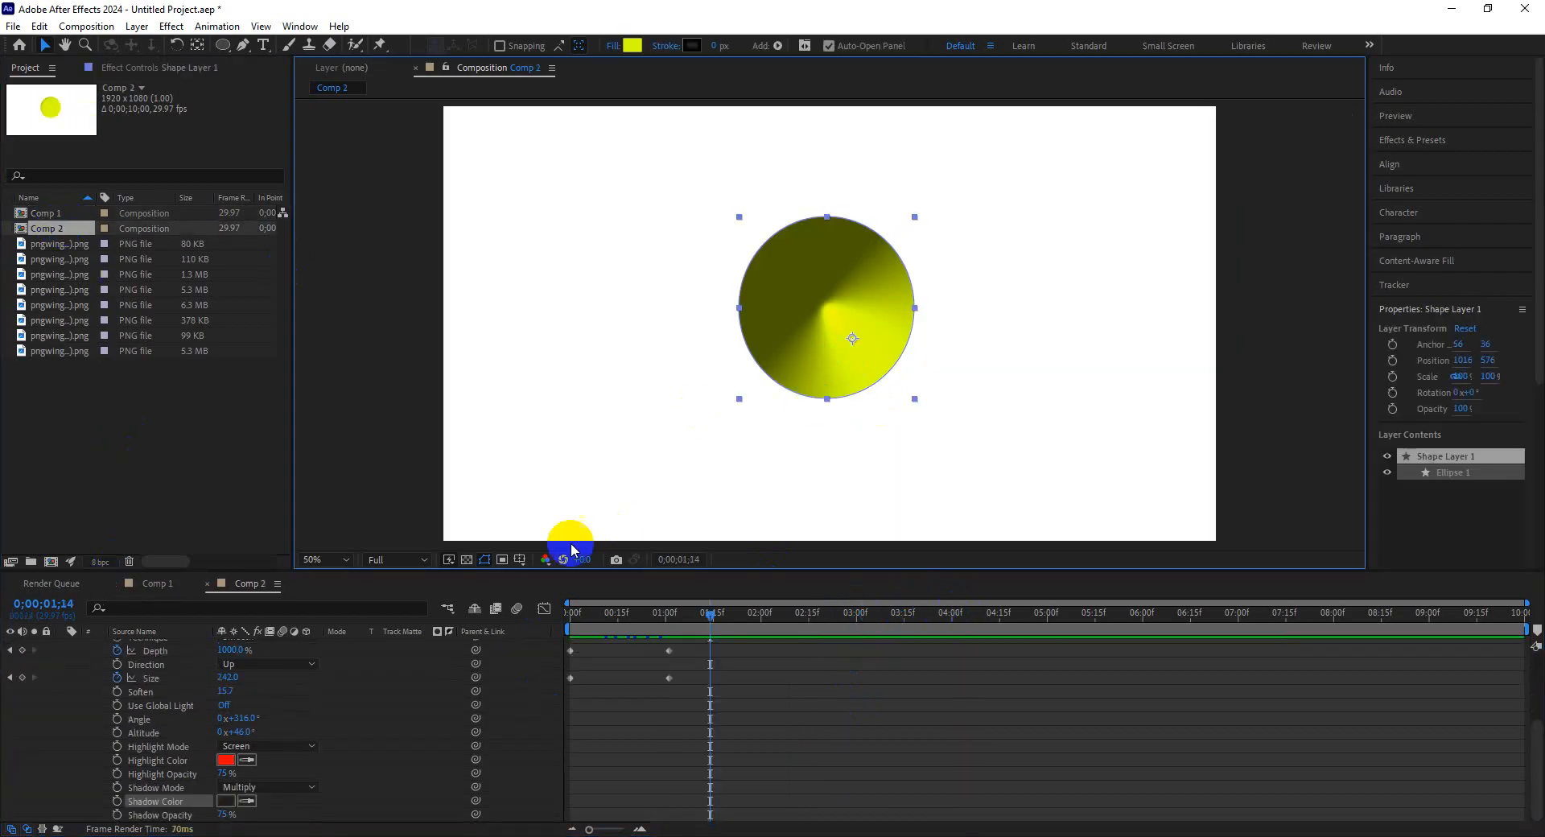
scroll(167, 725, up, 3)
click(158, 728)
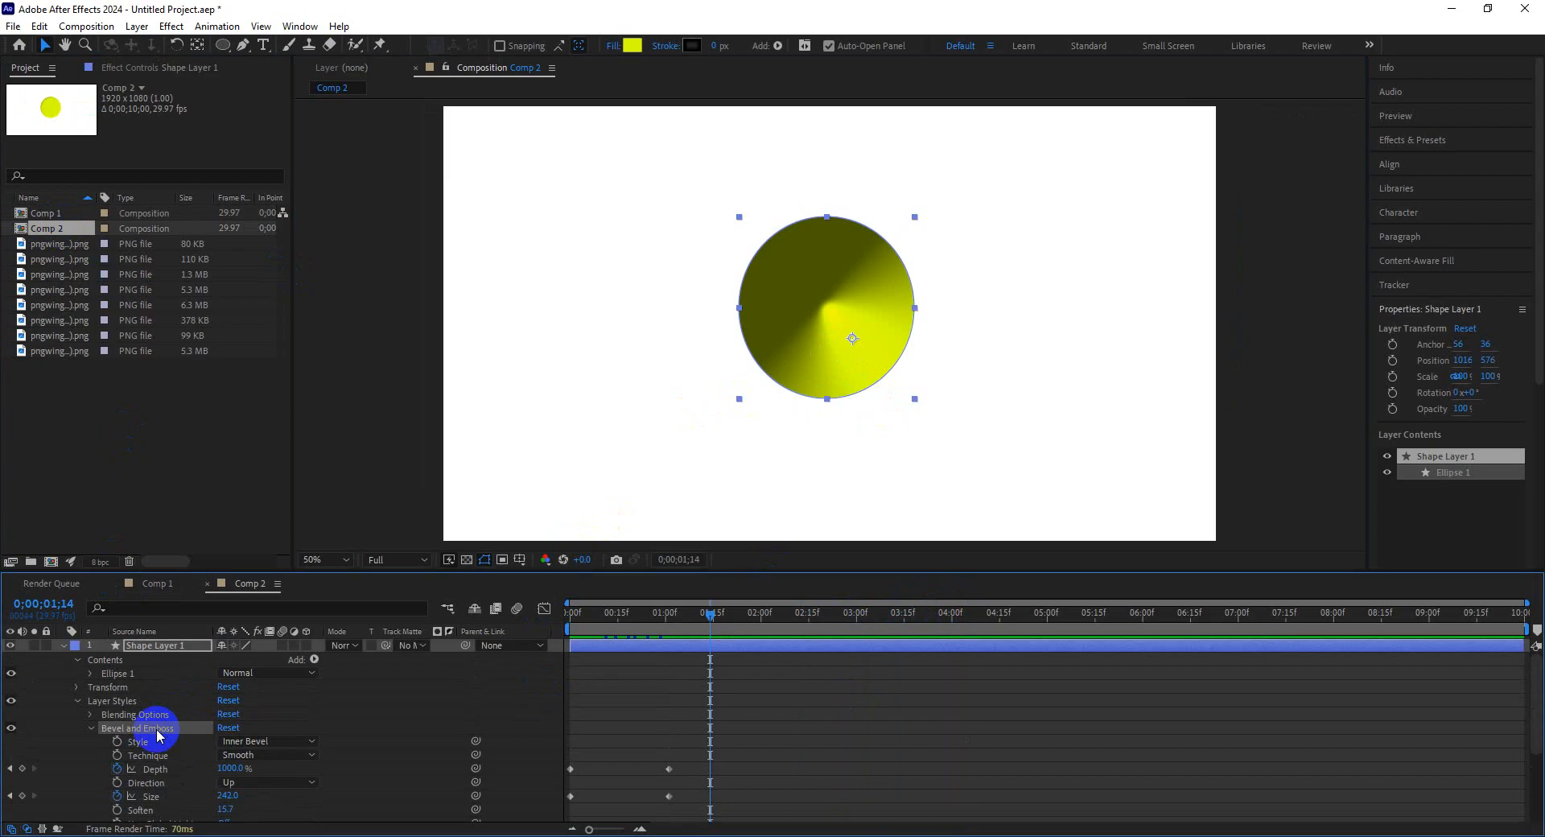
key(Delete)
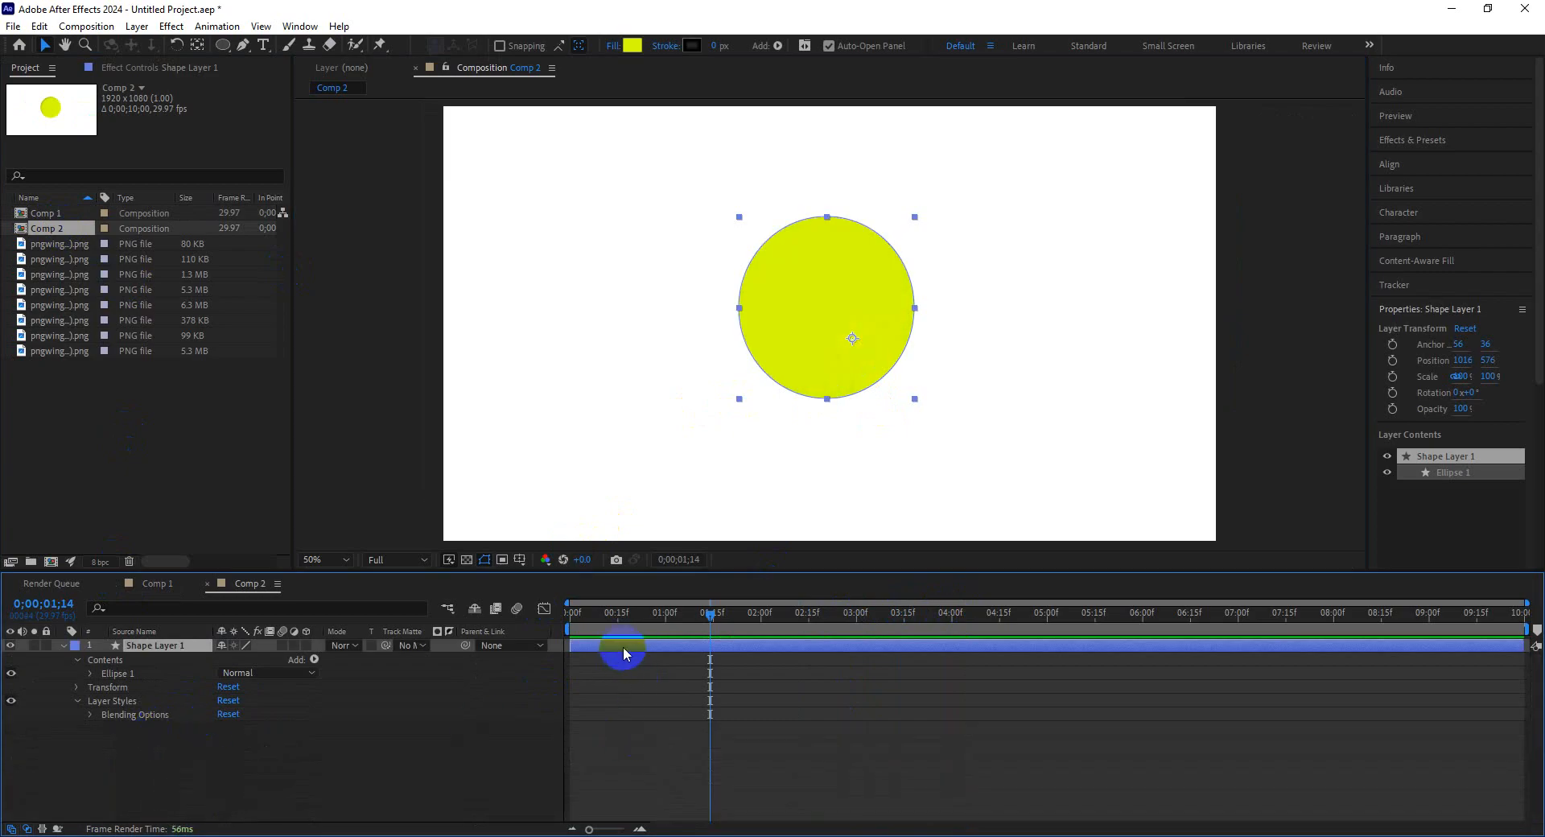
Add a Satin layer style to the circle shape layer and expand its properties.
right_click(834, 374)
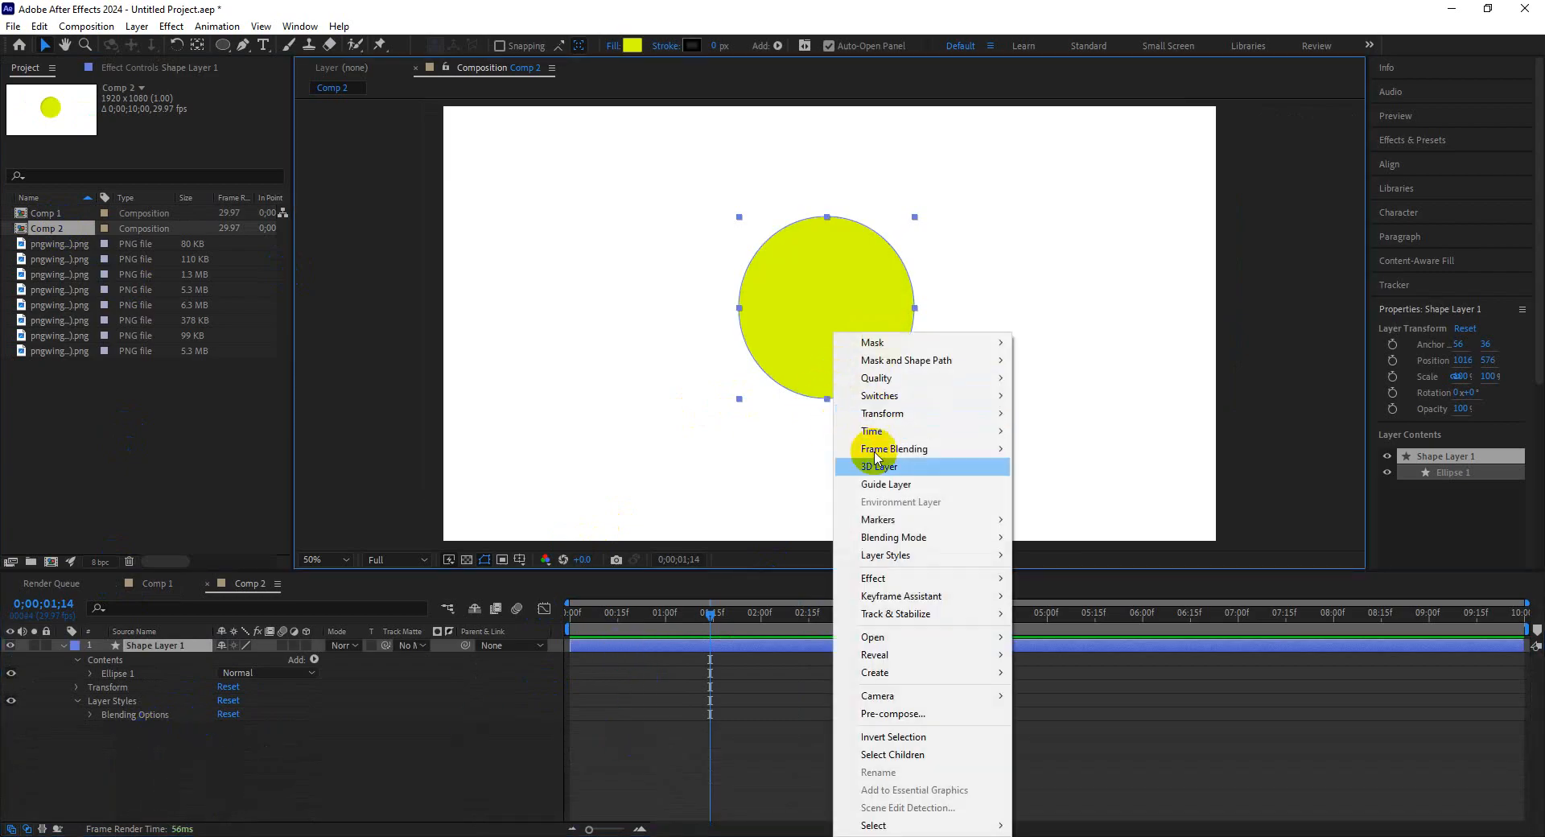
mouse_move(917, 556)
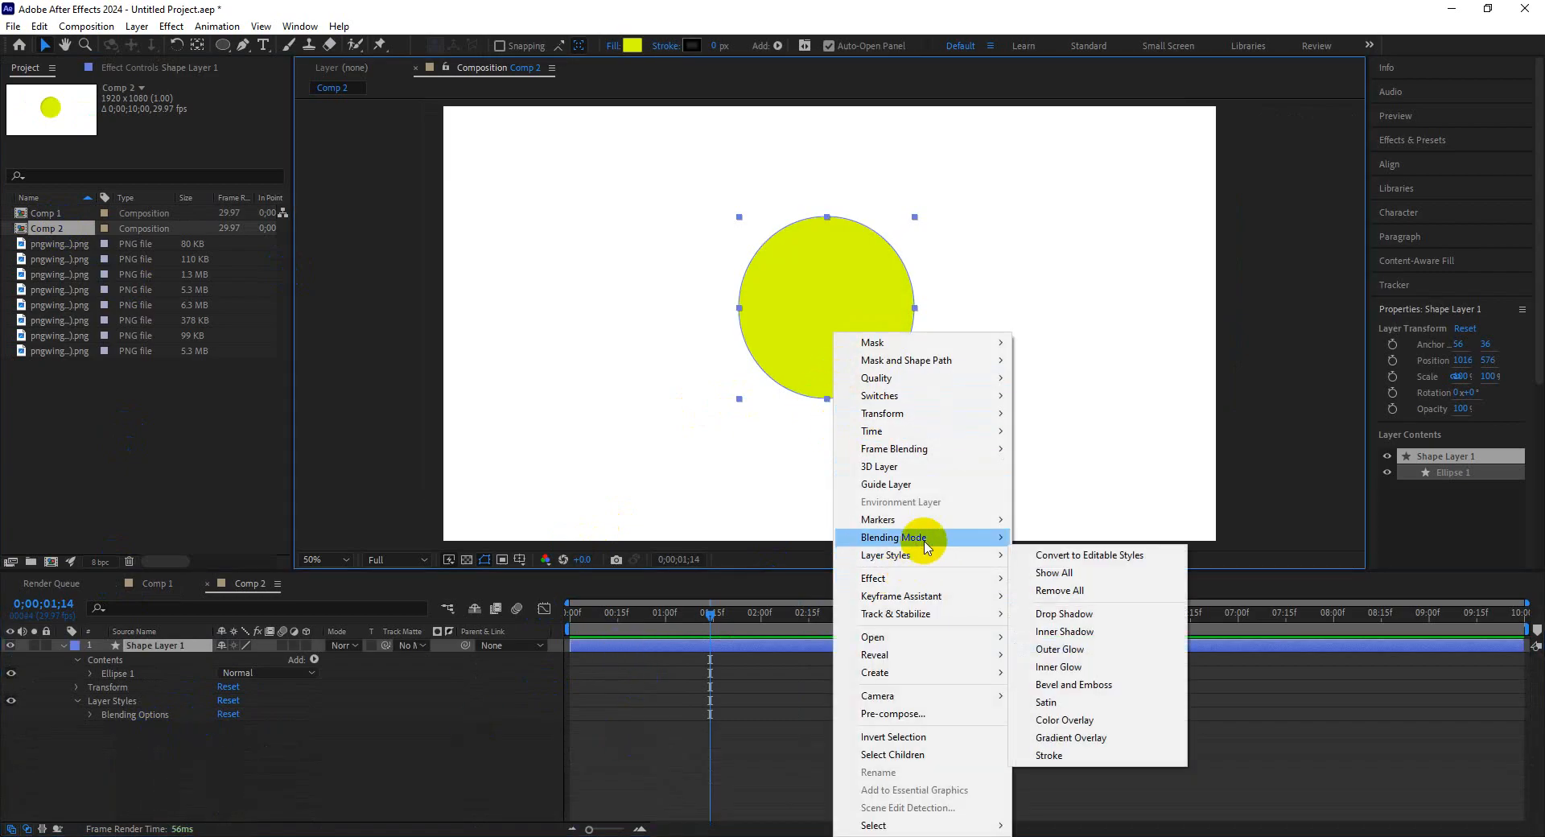
click(1083, 705)
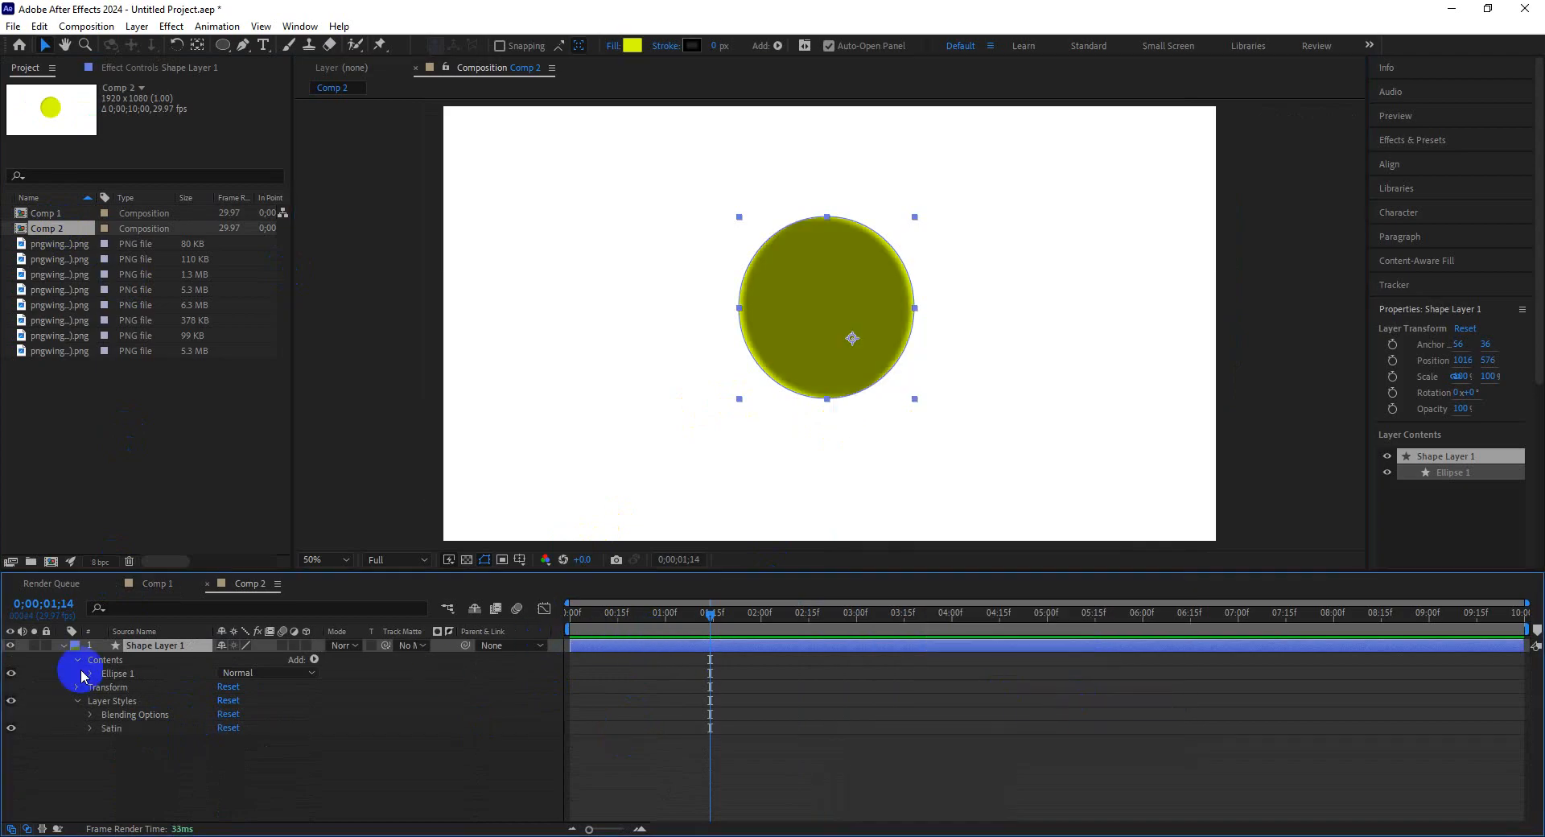
click(90, 728)
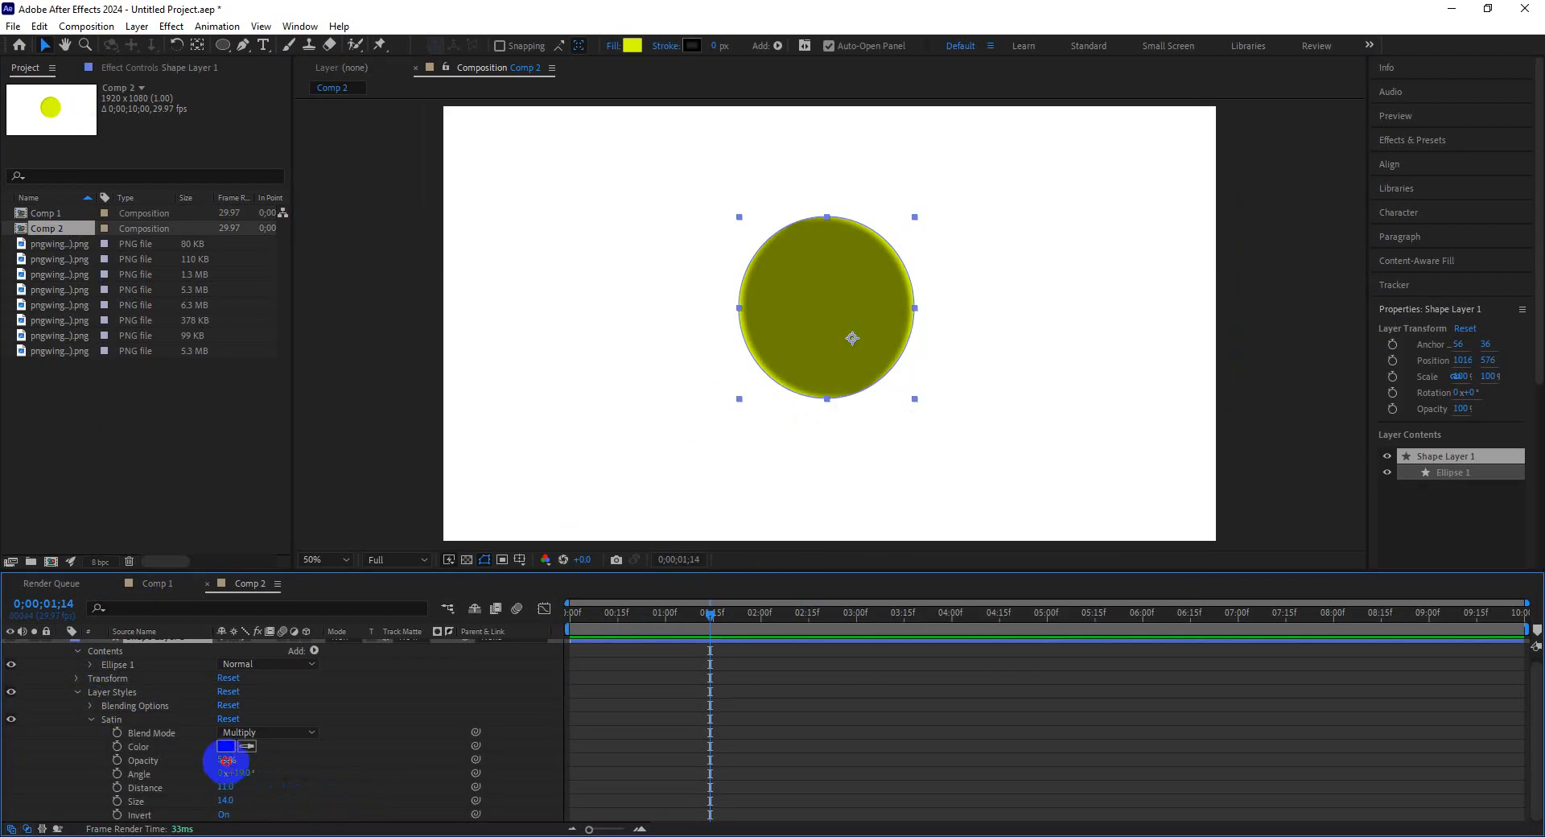
Set the Satin opacity to 40%, size to 25 and angle to 46°.
mouse_move(226, 761)
mouse_down()
mouse_move(190, 758)
mouse_move(219, 763)
mouse_up()
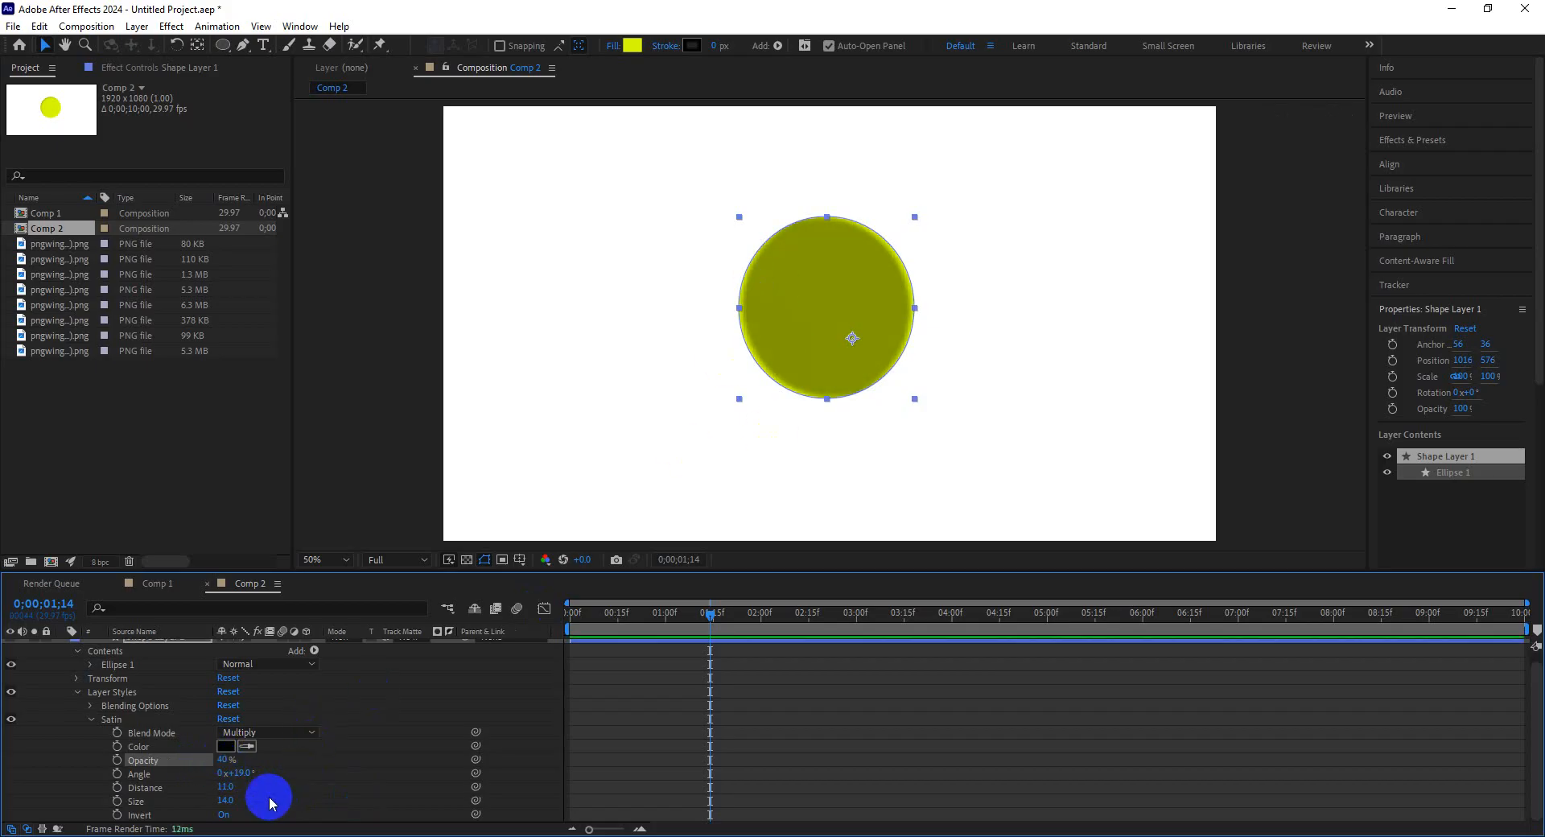
drag(226, 800, 346, 800)
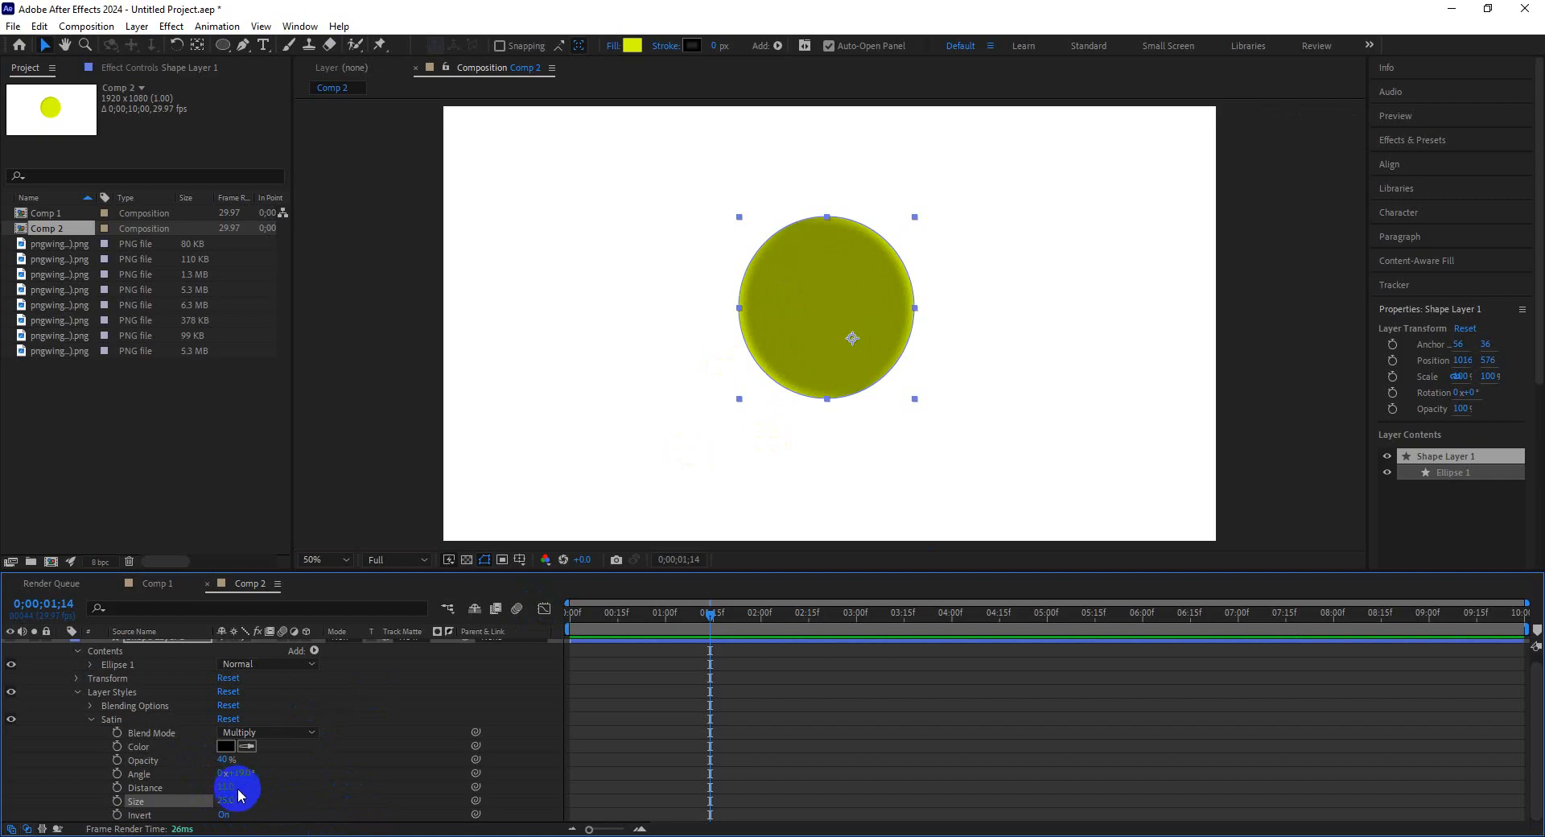
mouse_move(241, 775)
mouse_down()
mouse_move(230, 767)
mouse_move(271, 787)
mouse_up()
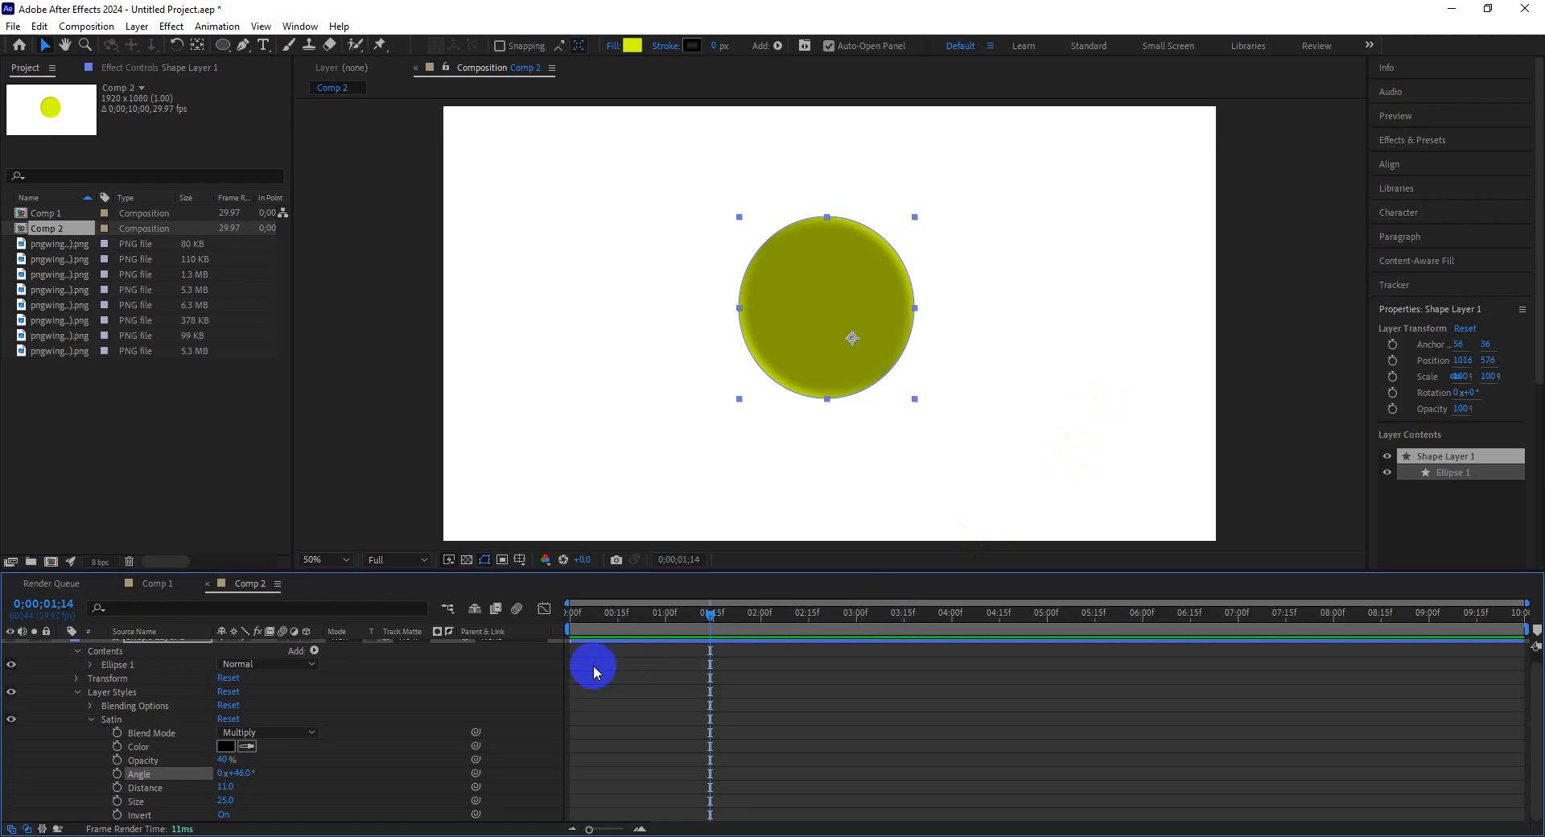
Delete the Satin layer style from the circle shape layer.
click(113, 719)
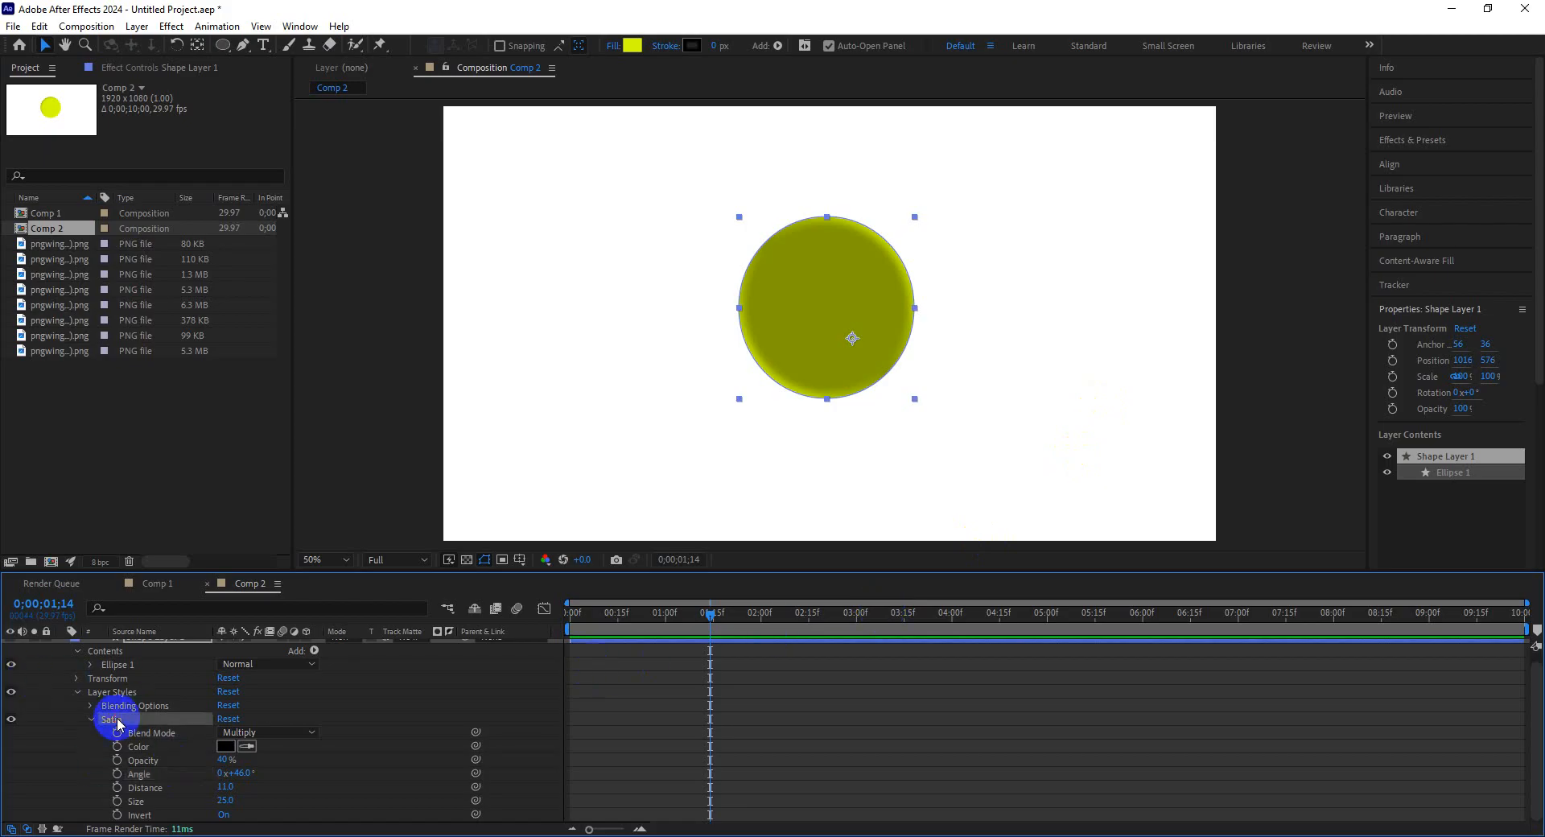
key(Delete)
Add a Gradient Overlay layer style to the circle shape layer and expand its properties.
right_click(800, 370)
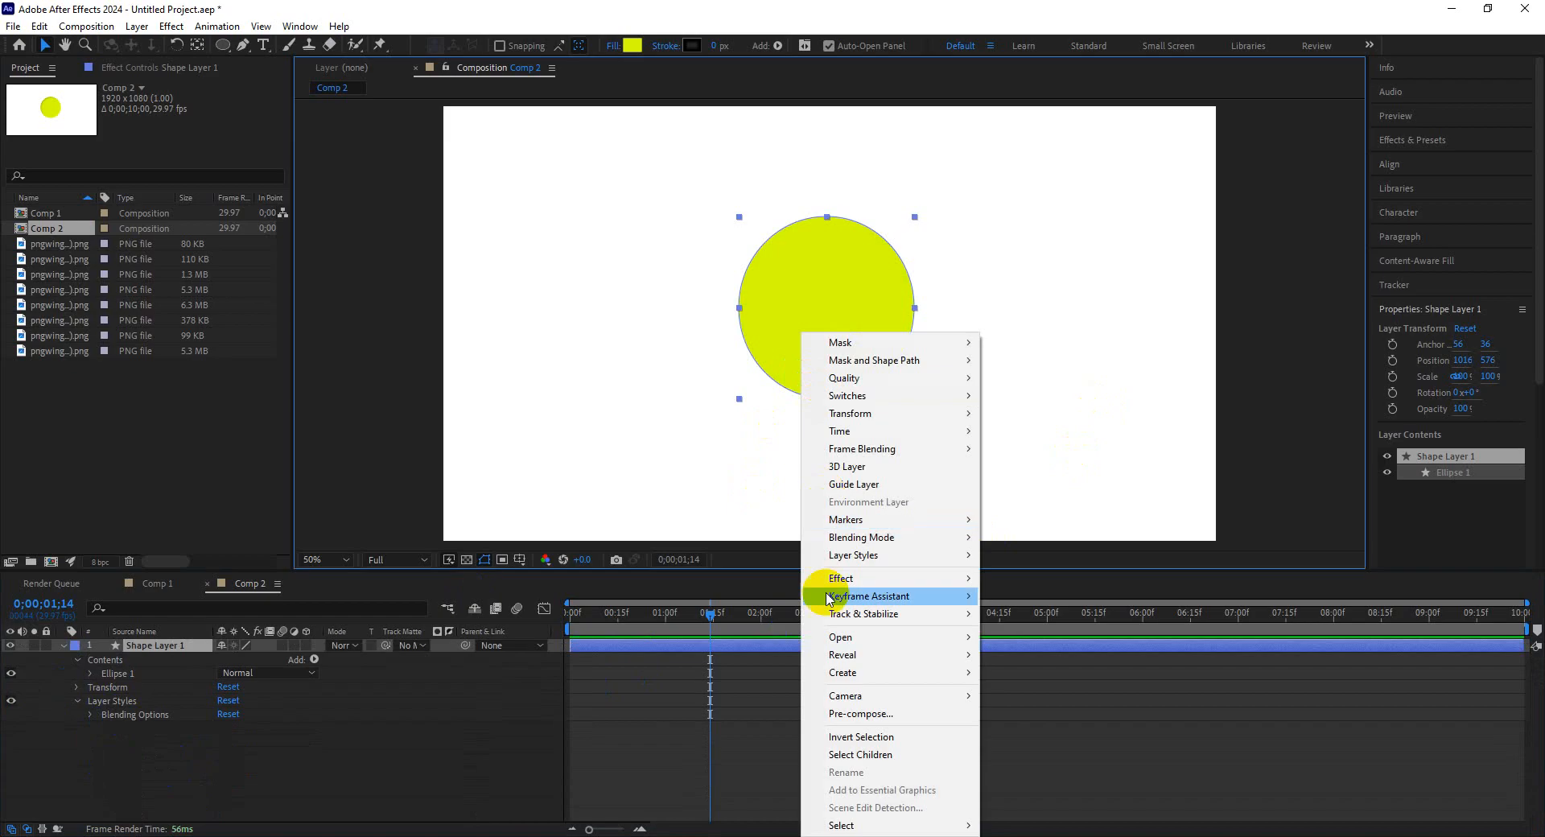
click(916, 555)
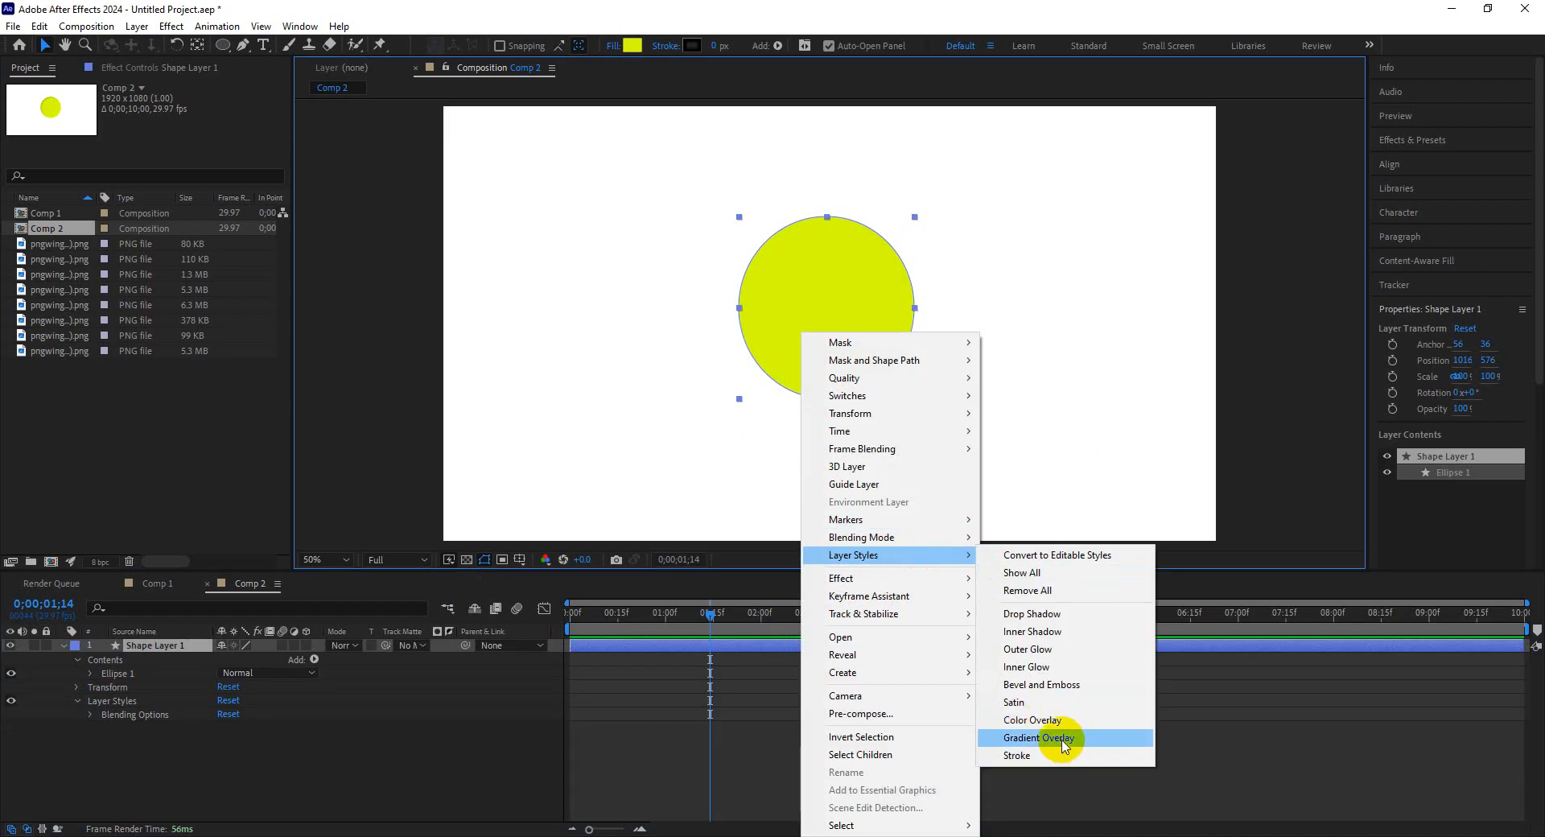
click(1060, 737)
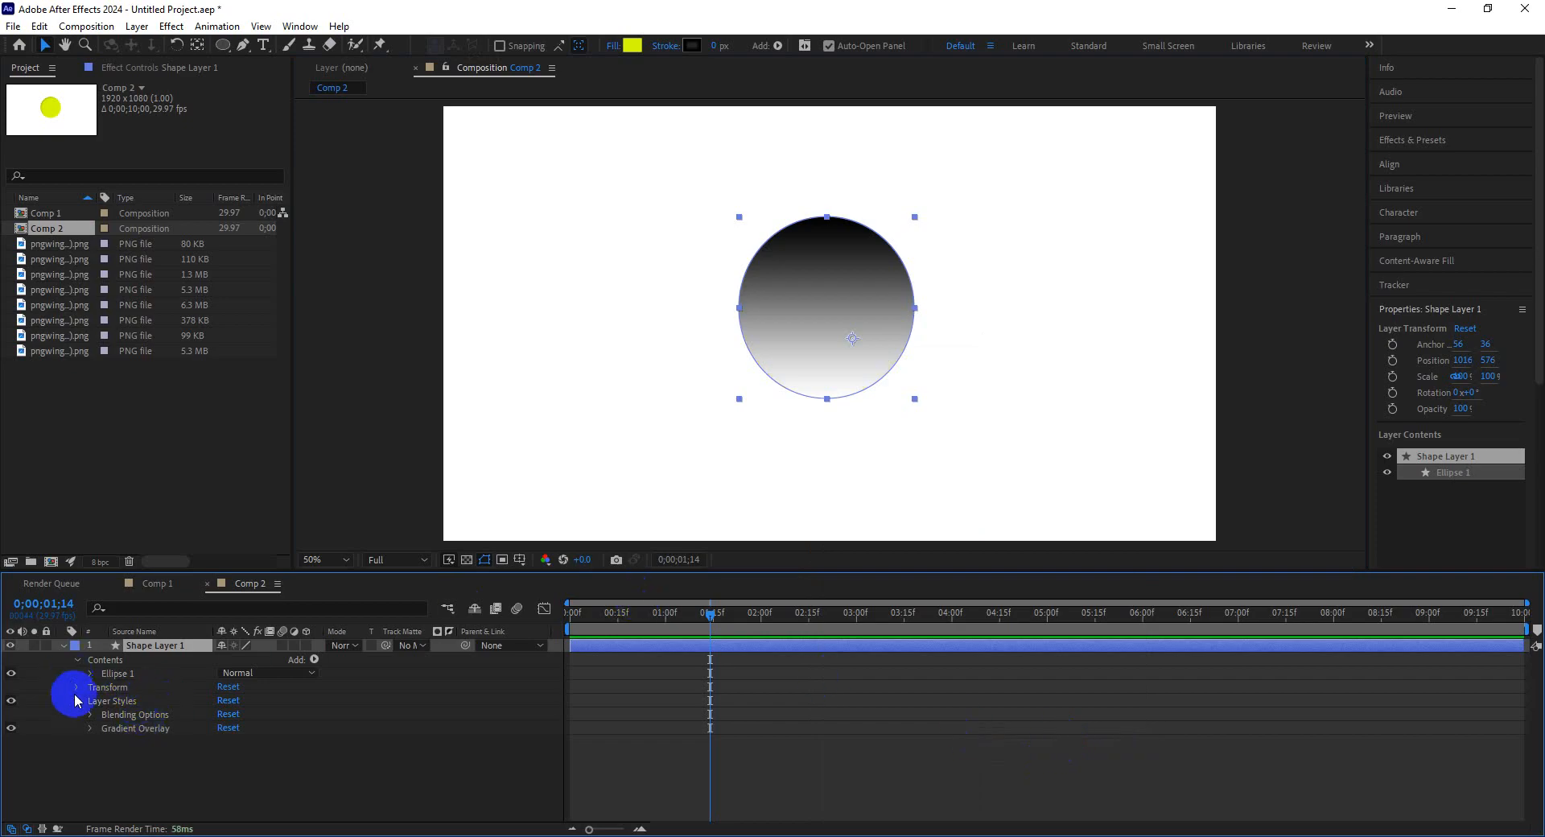
click(91, 731)
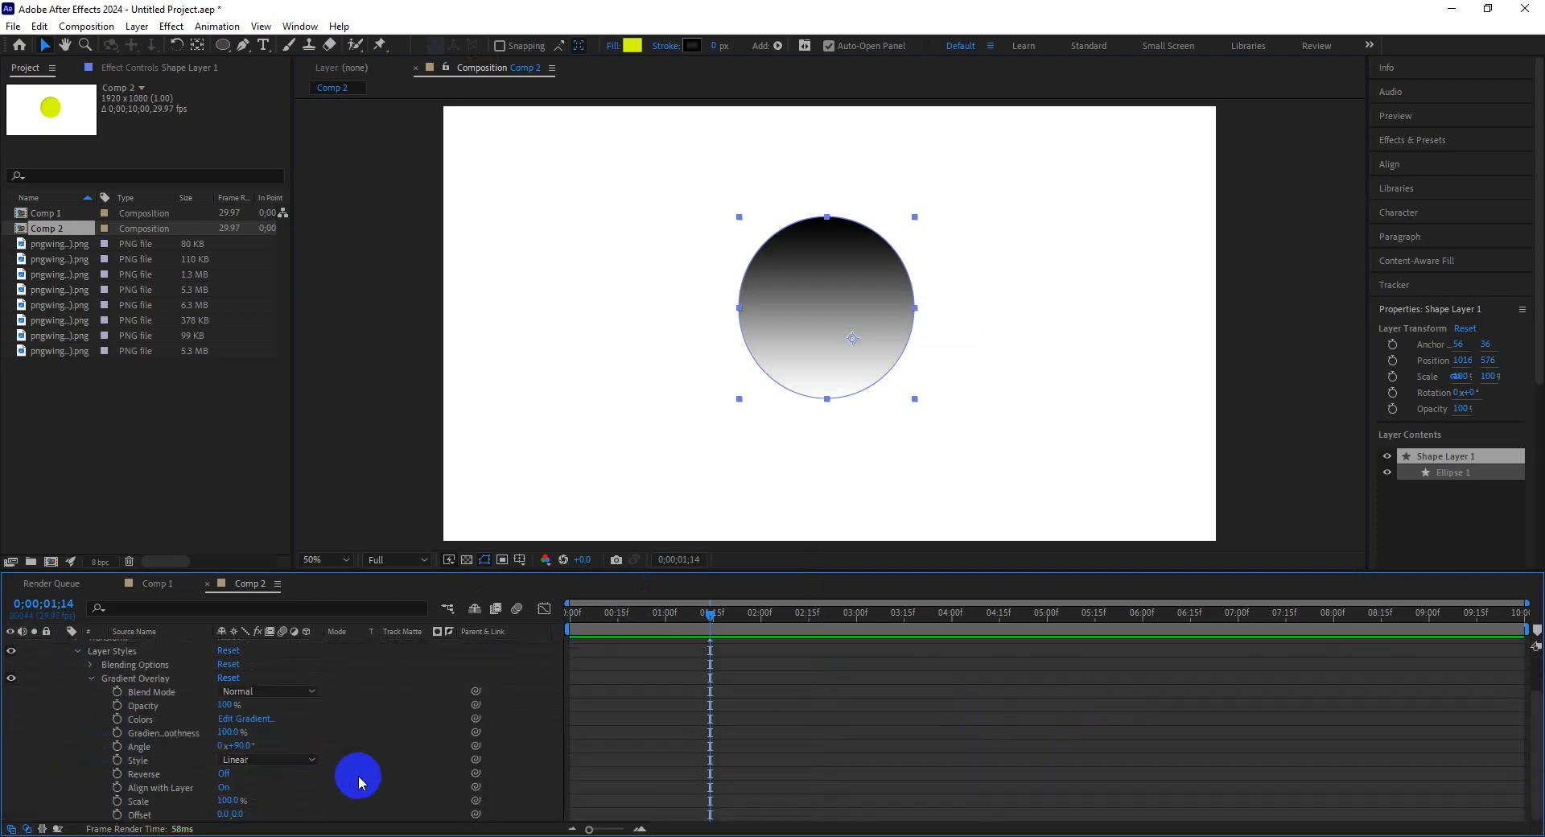
drag(236, 731, 281, 747)
click(259, 720)
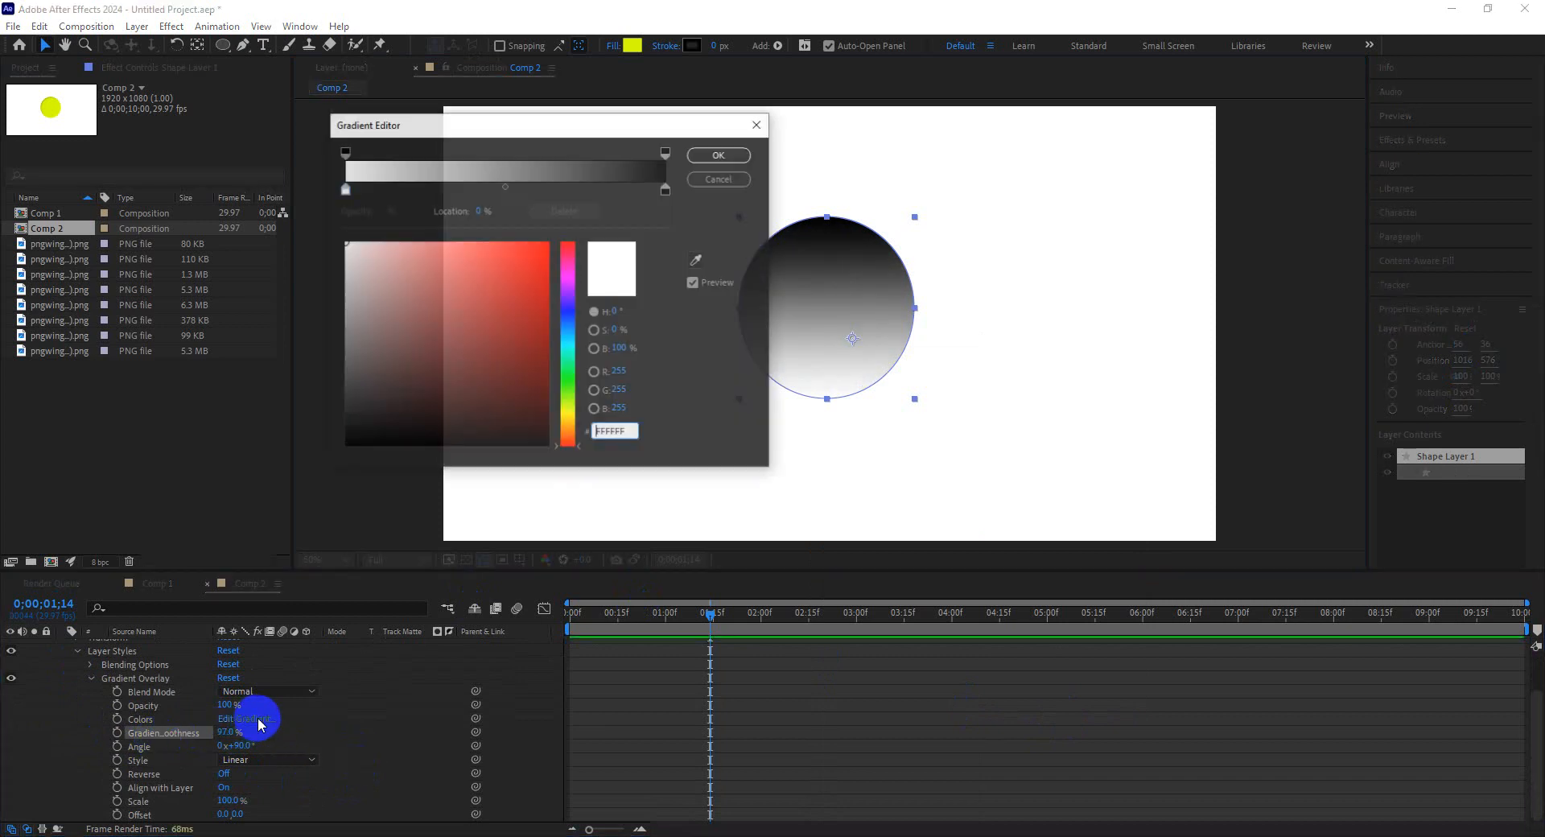
drag(524, 121, 353, 127)
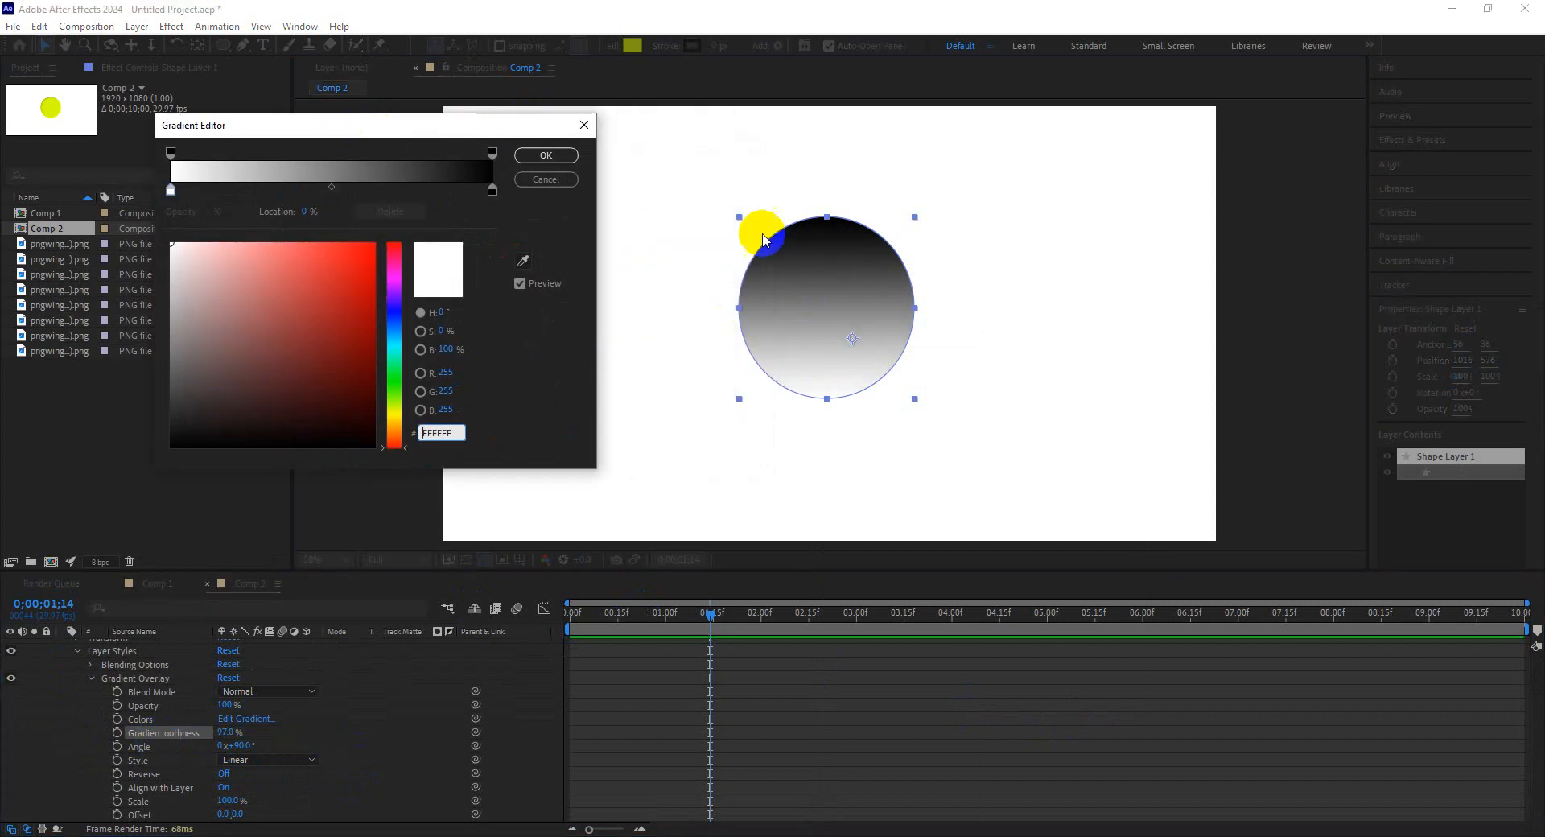
click(563, 147)
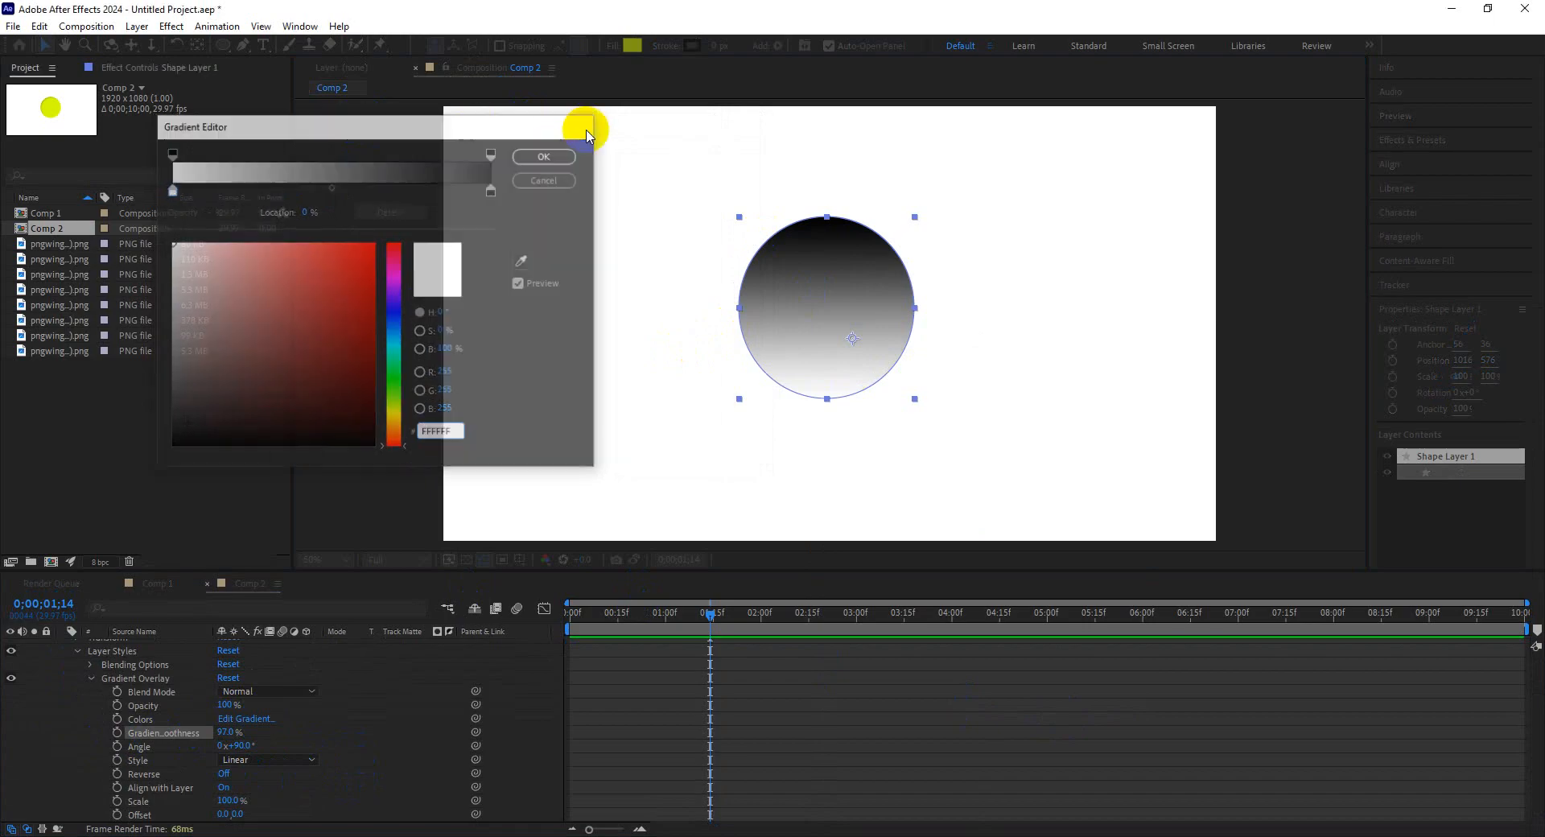
click(189, 735)
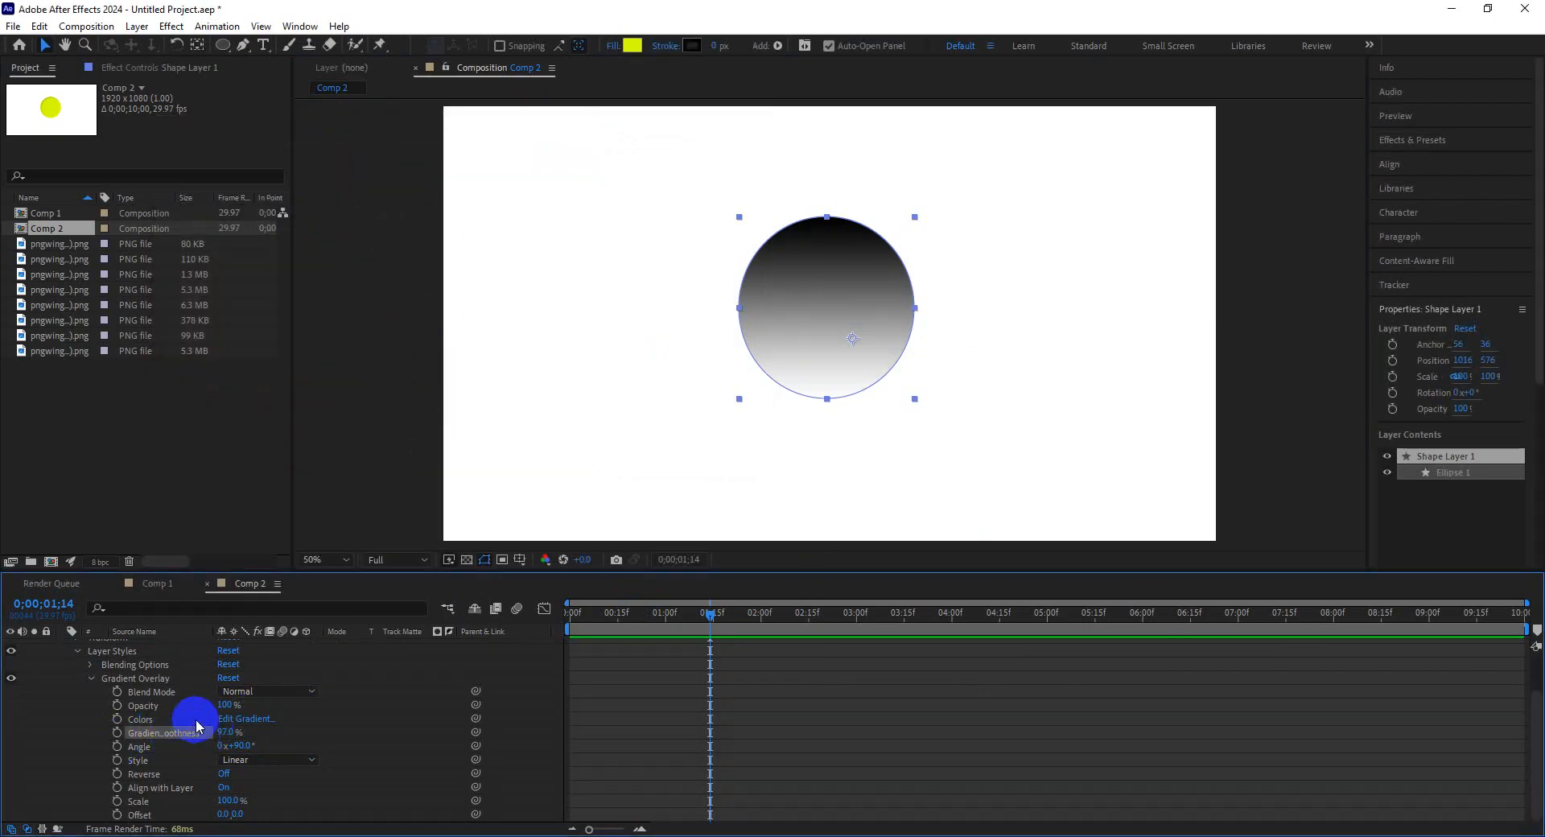
drag(235, 731, 241, 729)
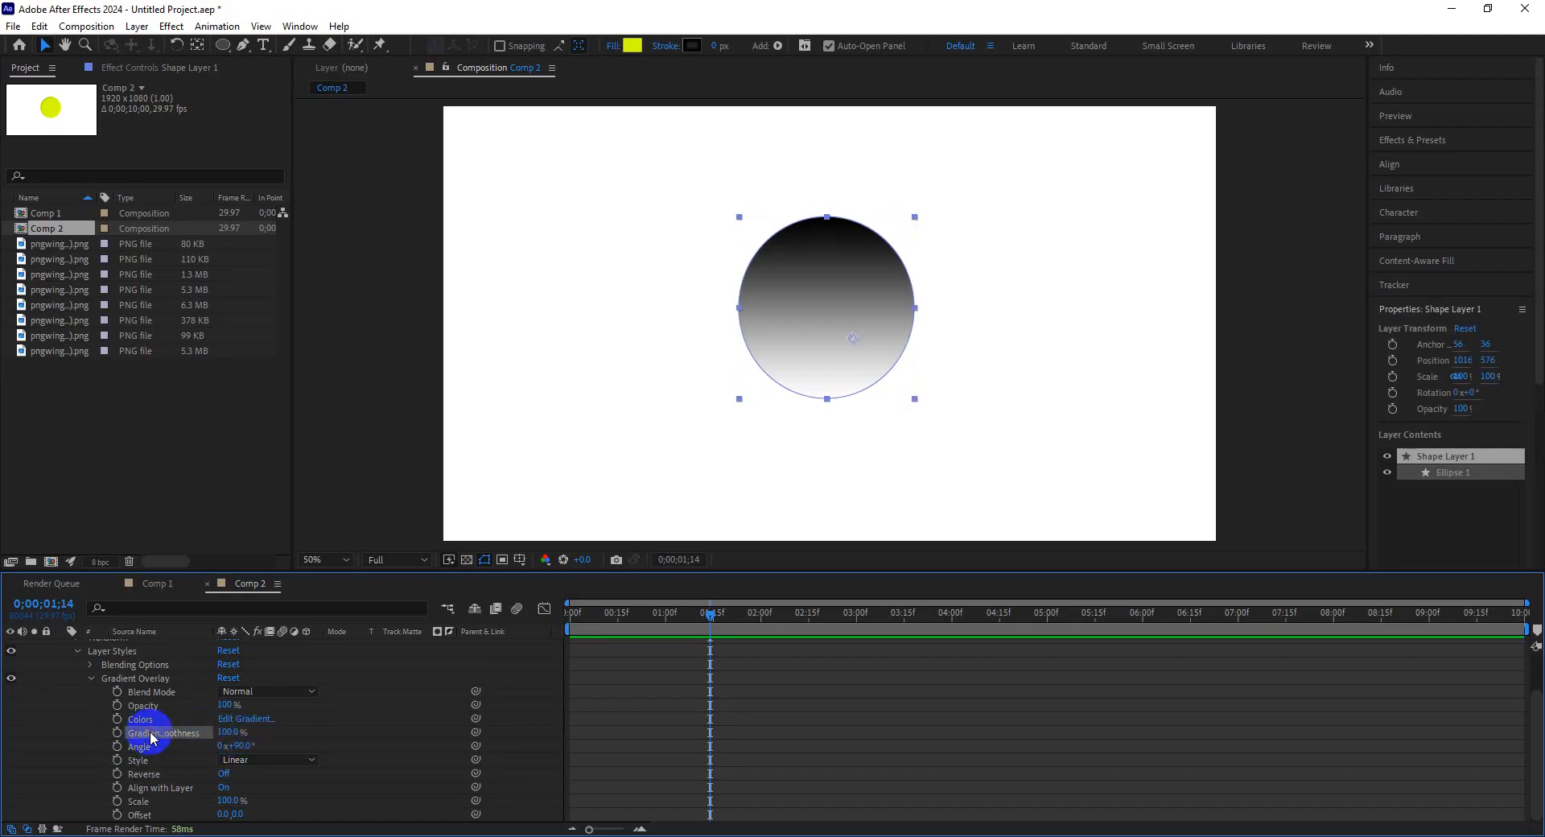
Edit the gradient overlay colours to red F70000 at the start and green 72FF00 at the end.
click(256, 717)
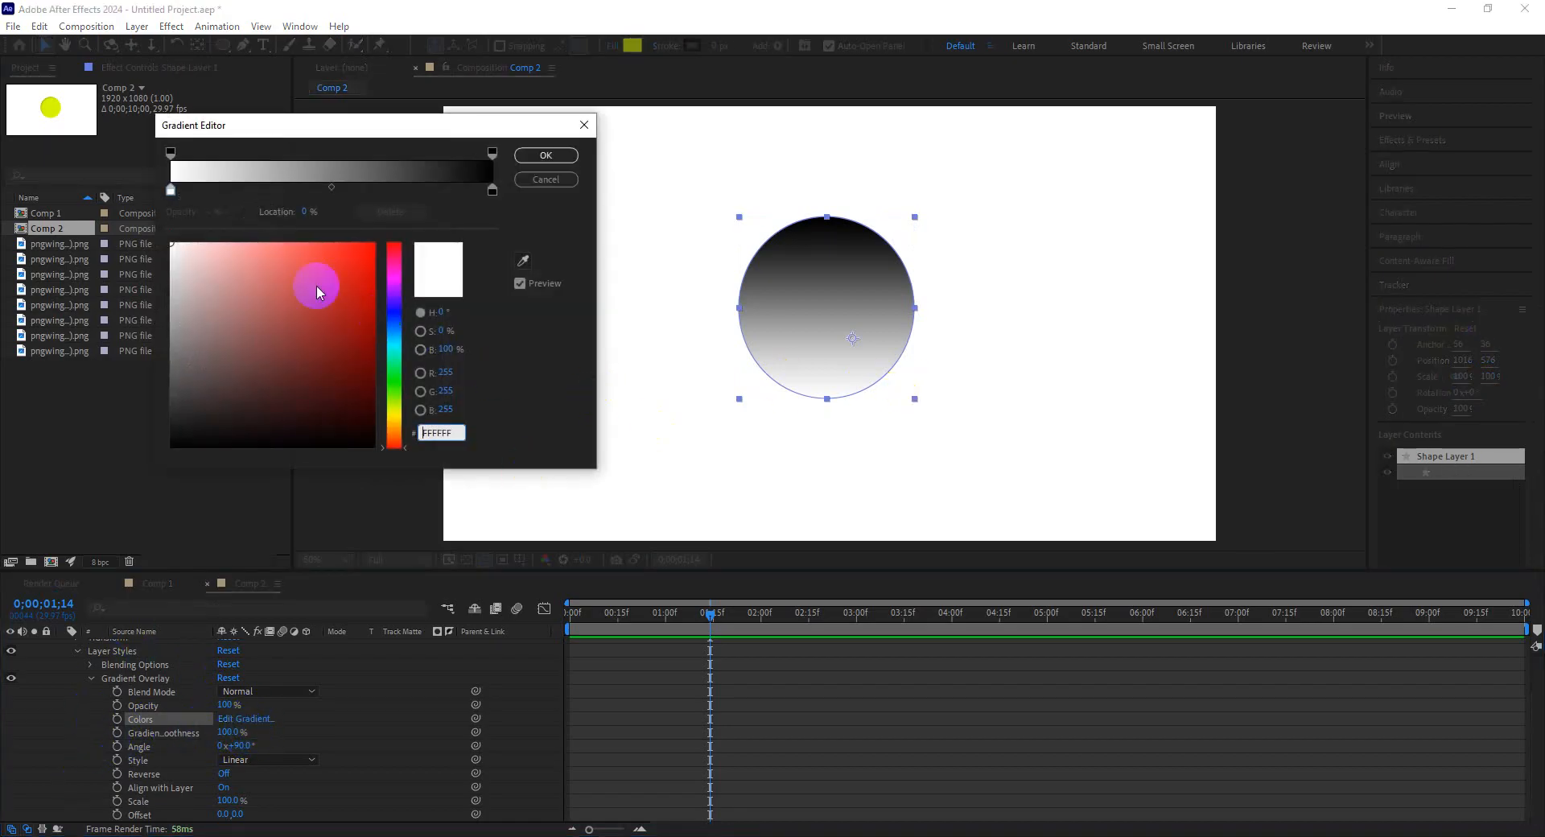
click(169, 192)
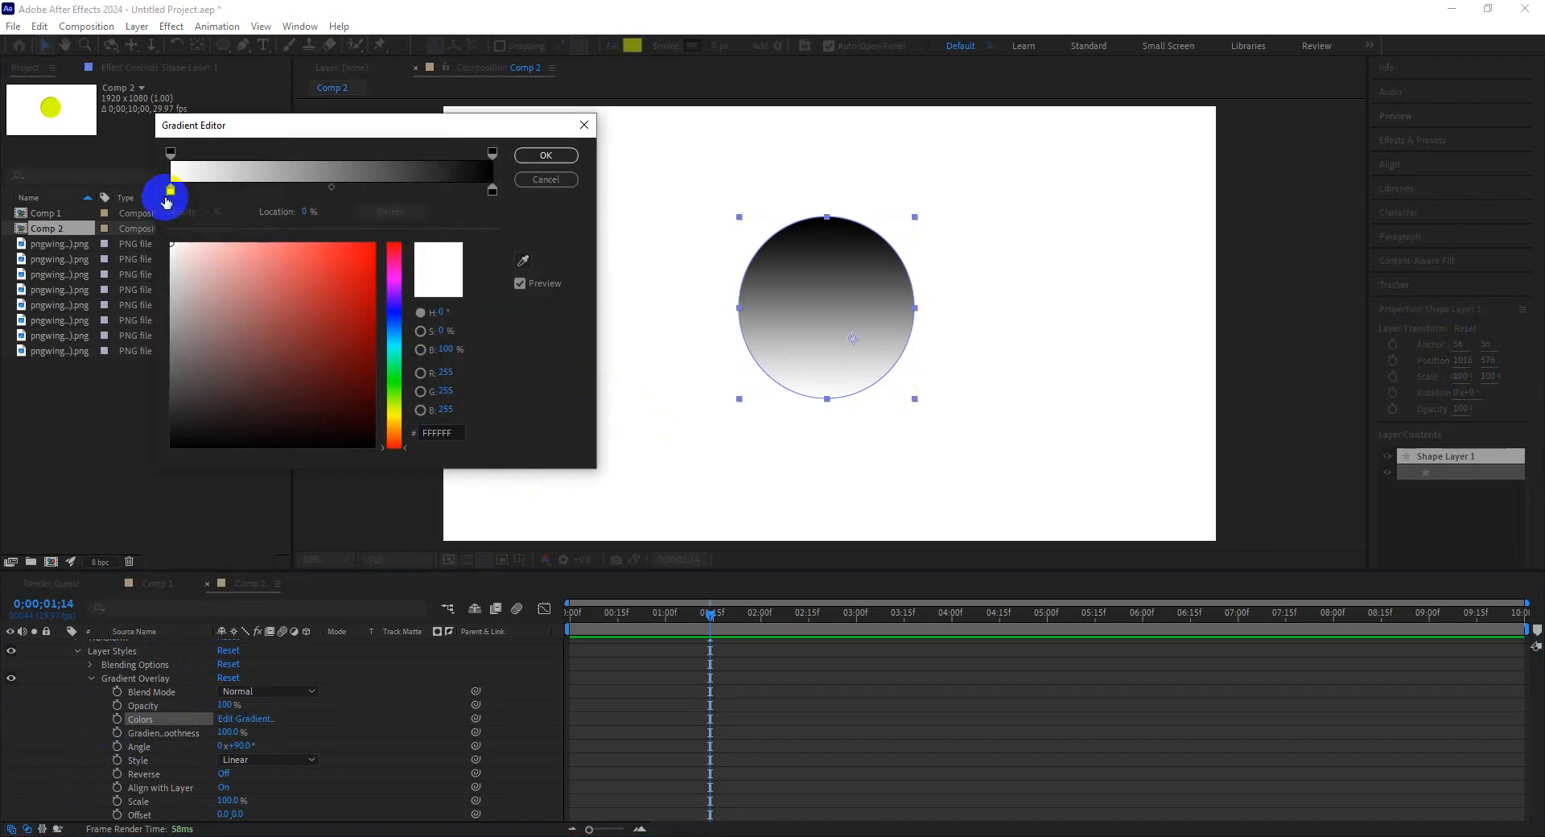
drag(233, 270, 389, 243)
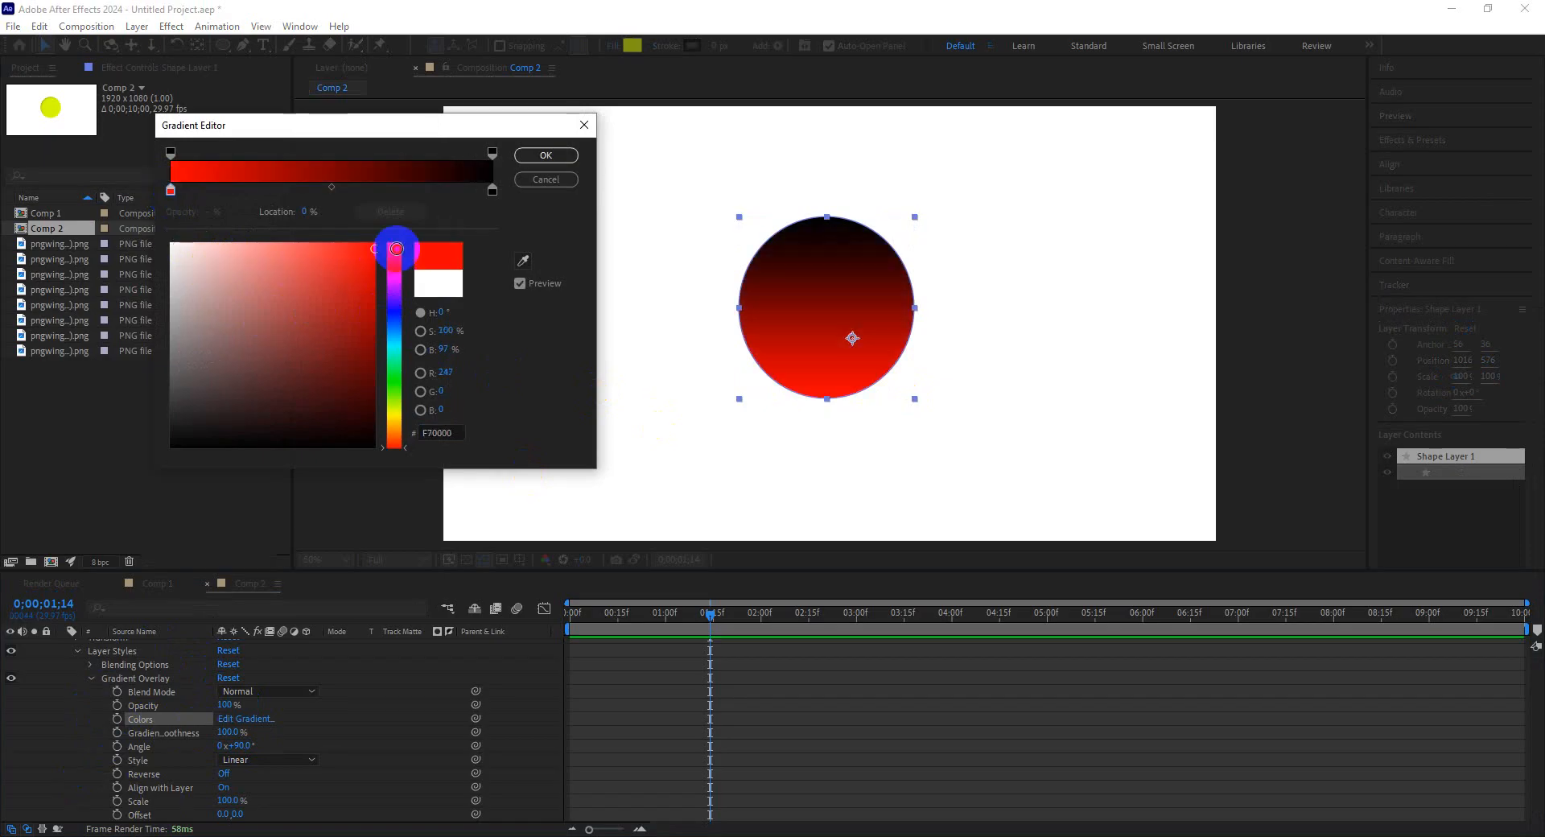
click(494, 193)
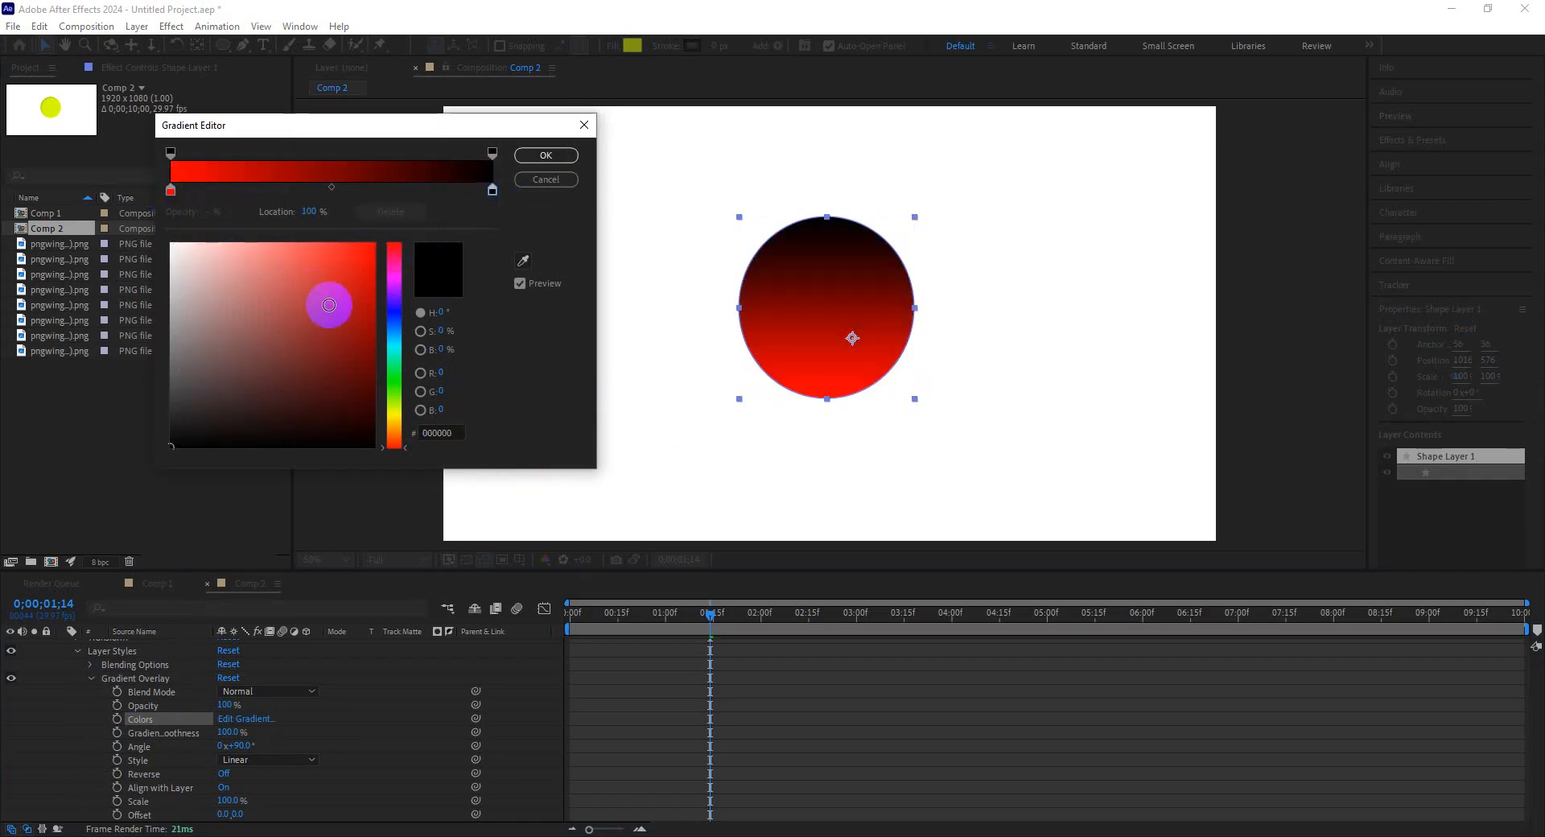
click(394, 394)
drag(362, 287, 411, 234)
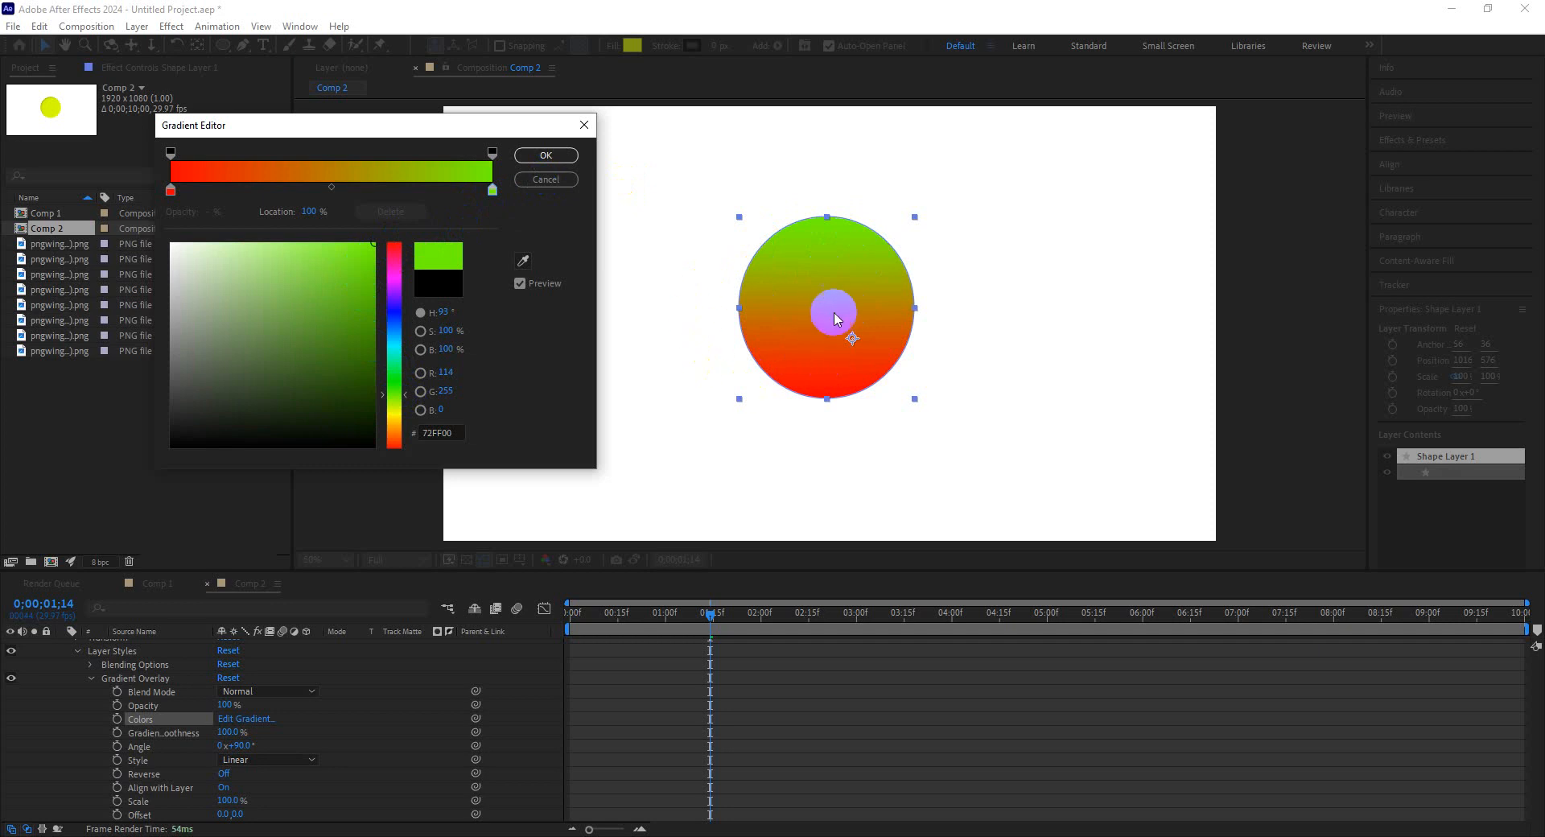
click(548, 156)
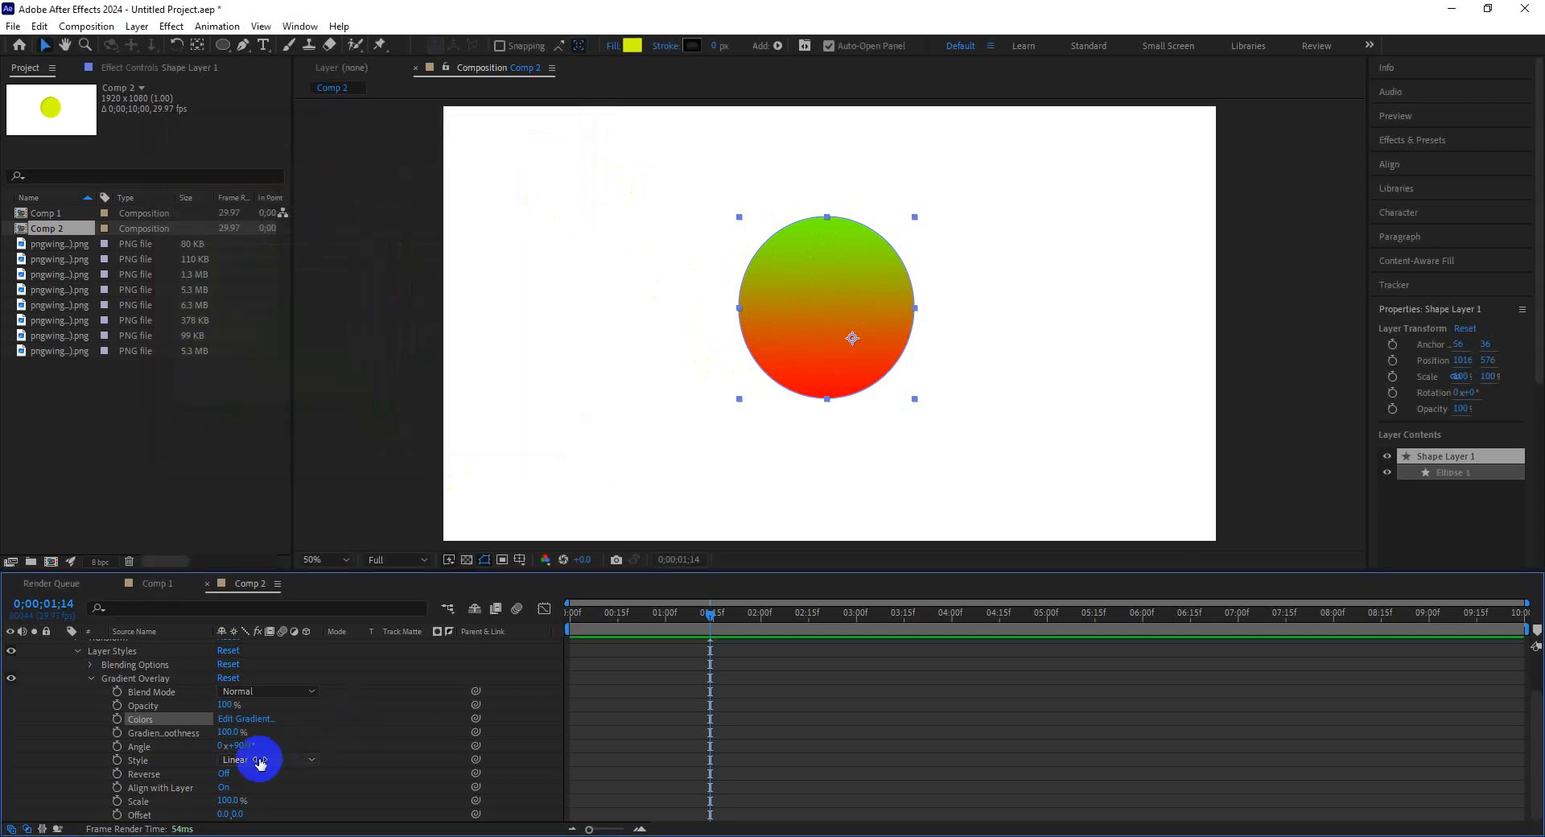
Animate the Gradient Overlay angle from 1x+103° at the start to 3x+170° at 0;00;04;07.
drag(244, 742, 550, 754)
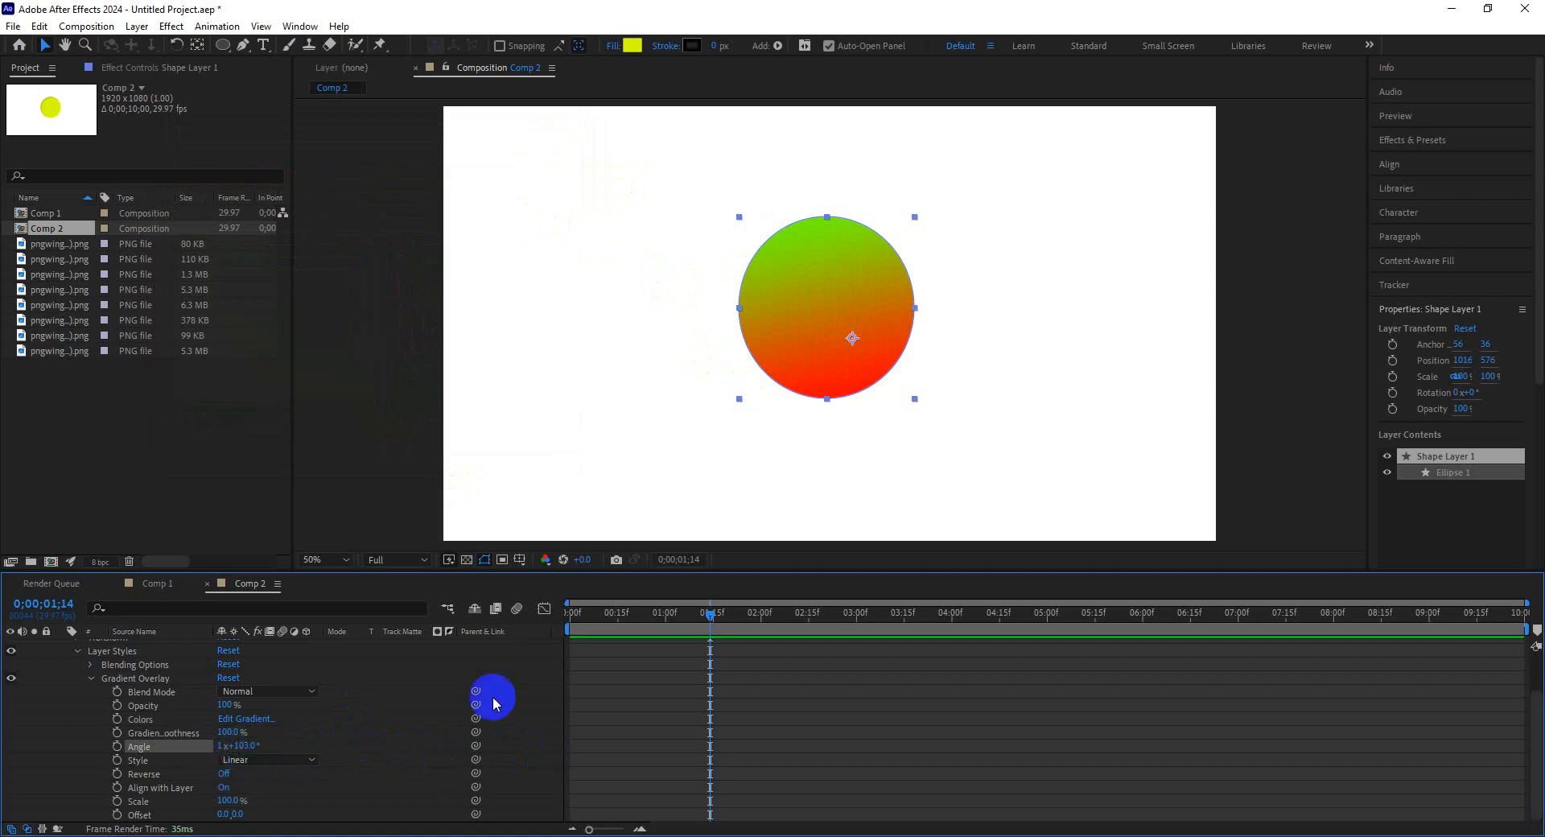
drag(604, 618, 519, 620)
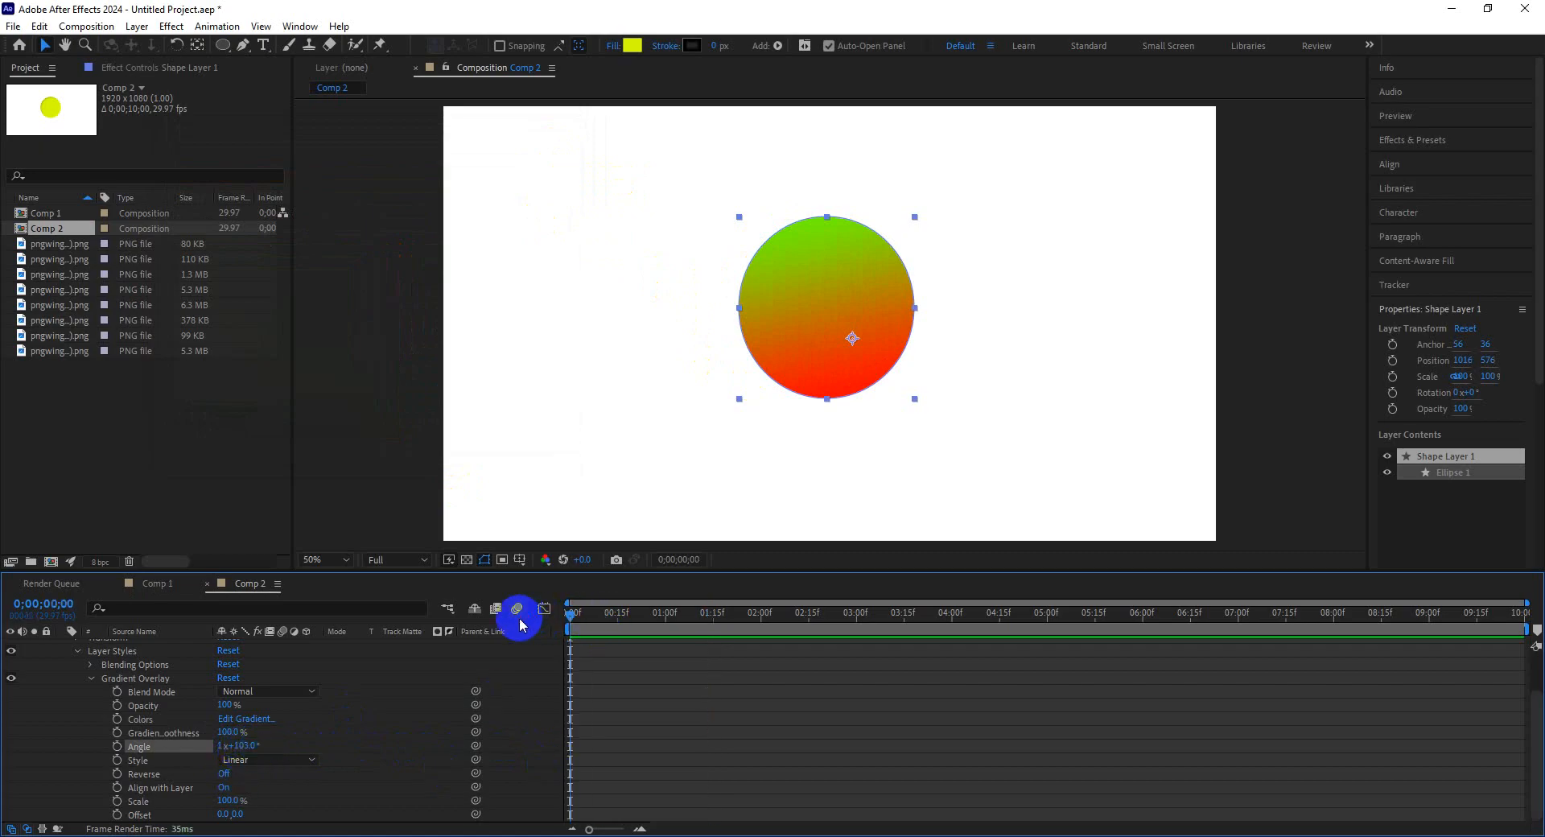
click(117, 746)
click(783, 615)
click(972, 615)
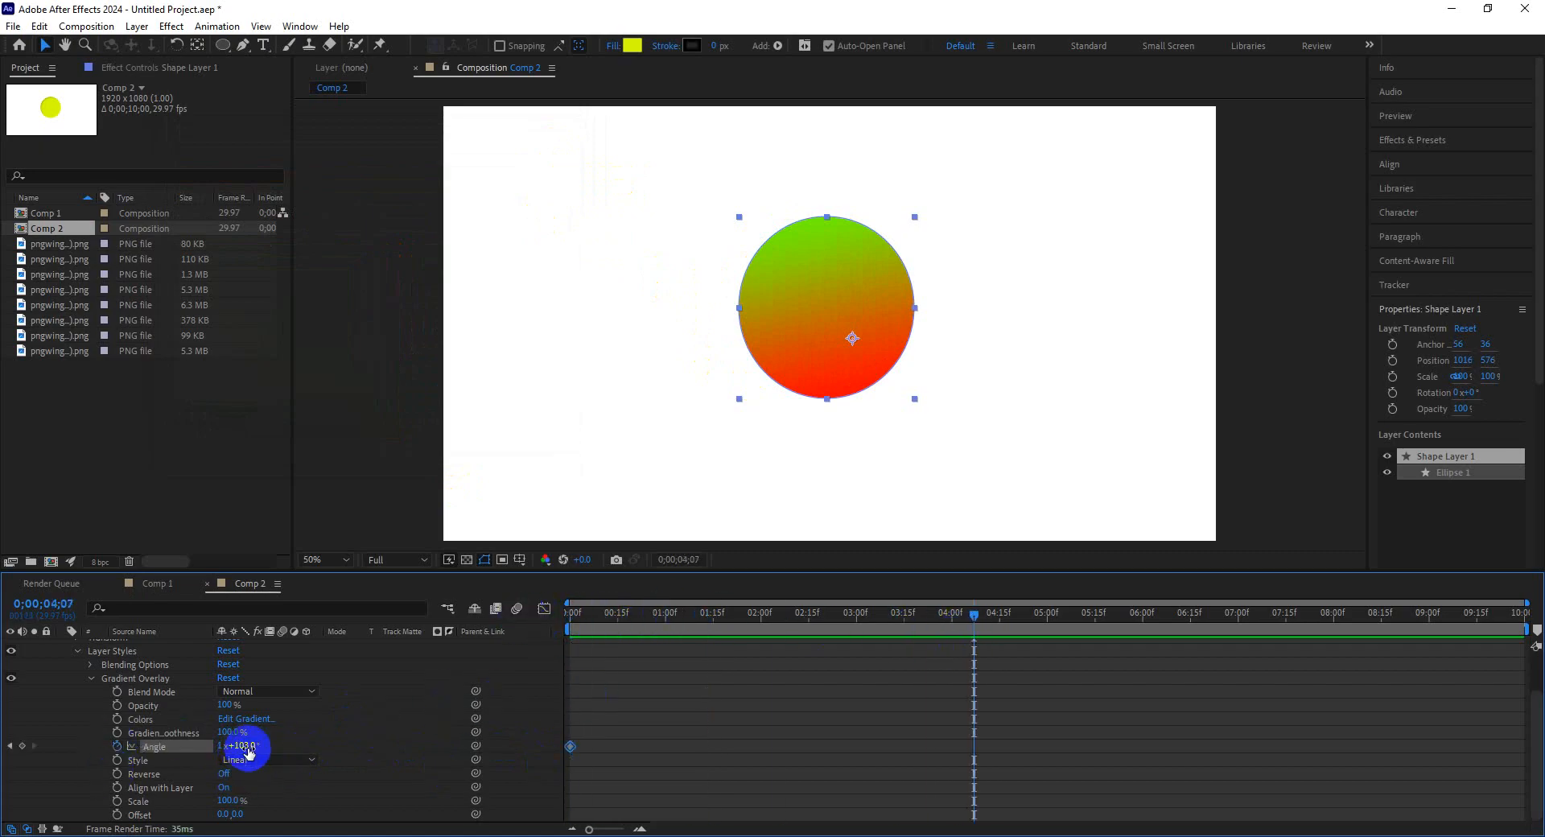
drag(253, 747, 985, 782)
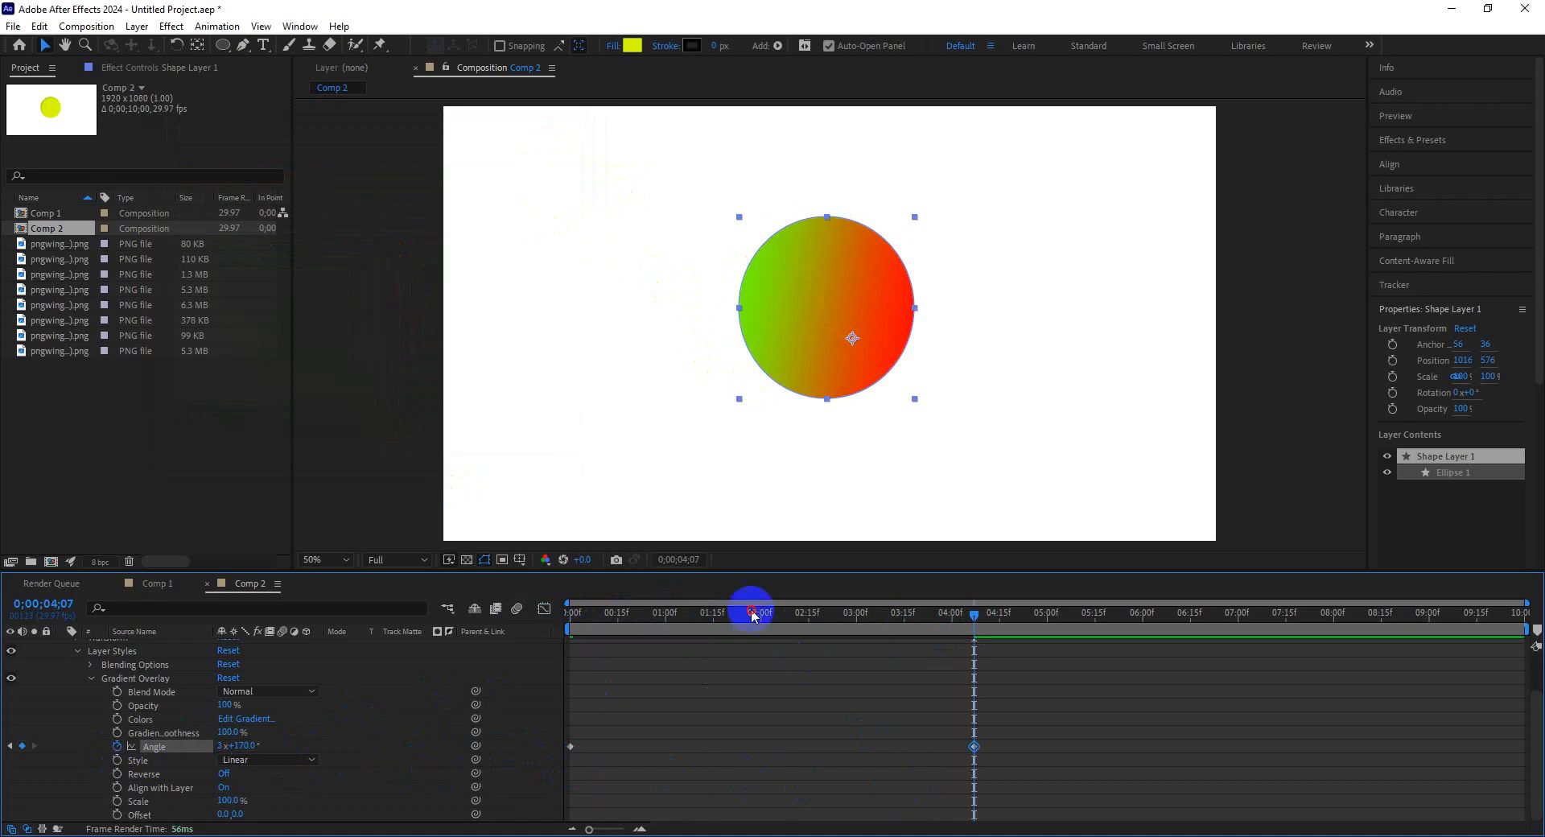
Play back the gradient angle animation from the start of the timeline.
drag(752, 611, 440, 610)
key(space)
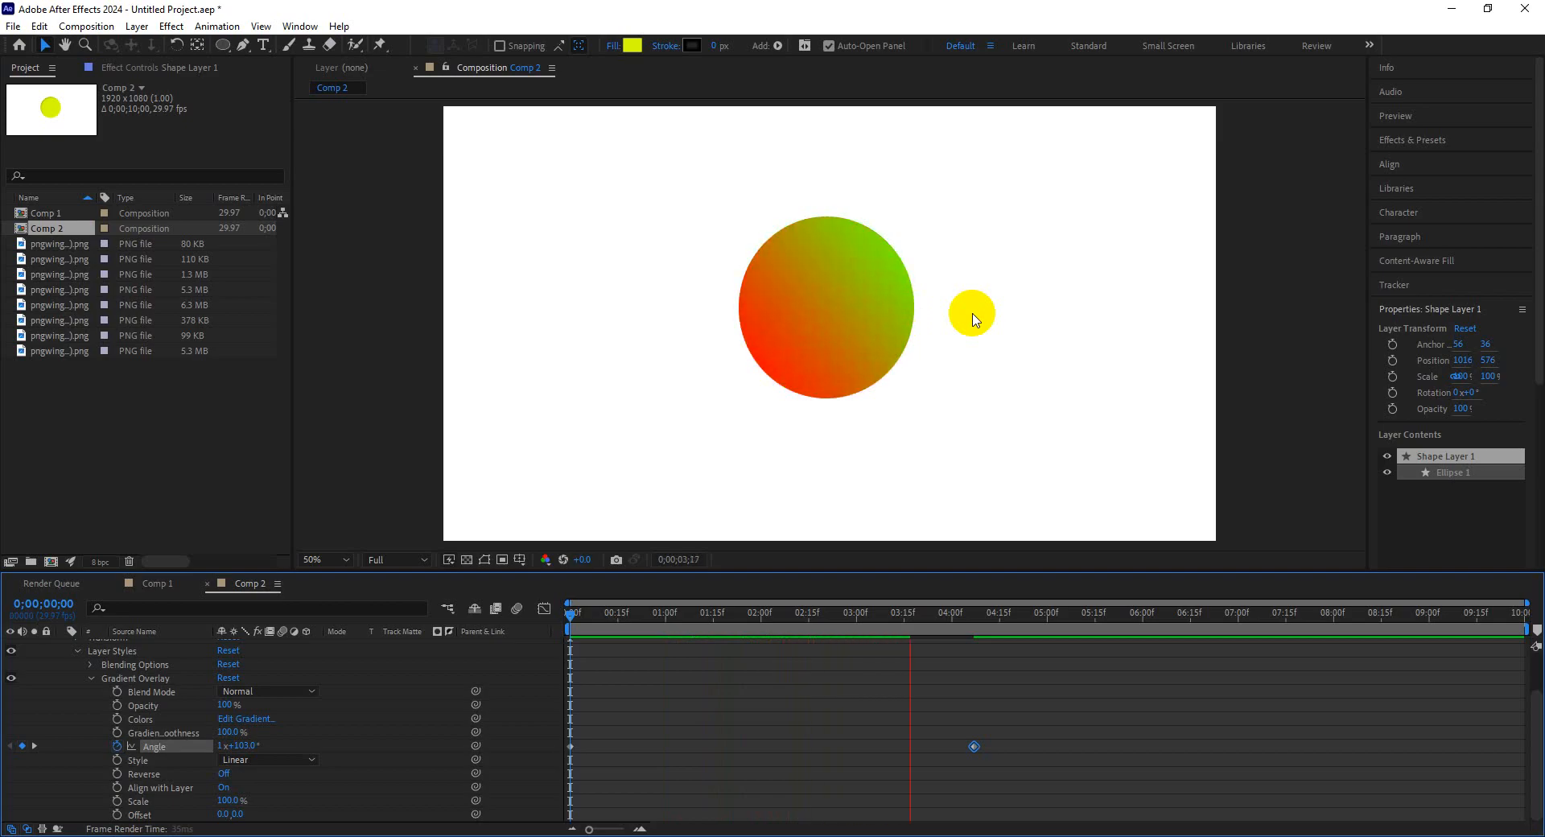
click(741, 713)
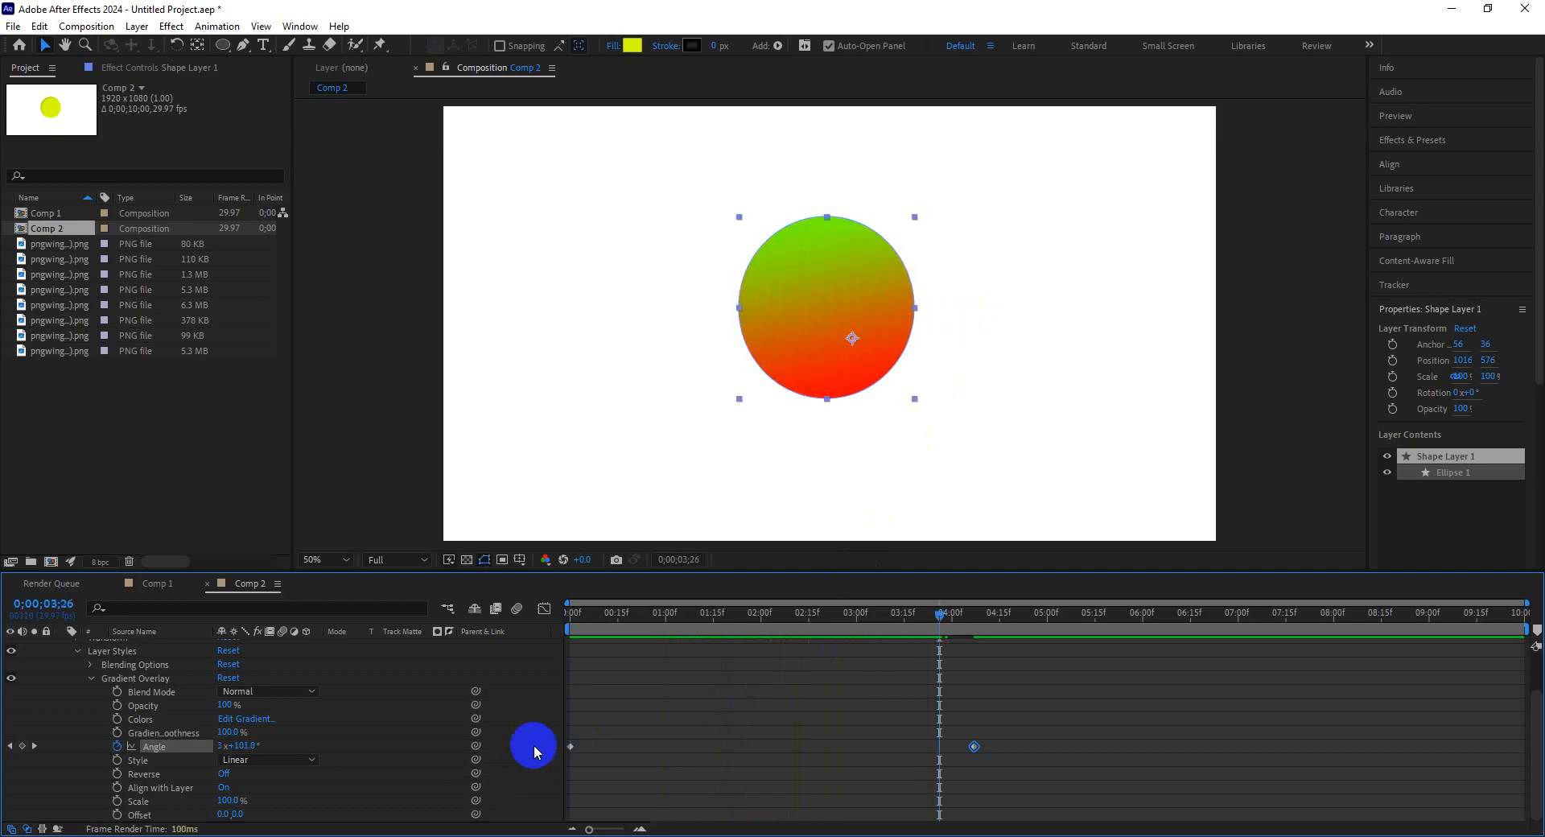
Remove the angle keyframes from the Gradient Overlay and return to the start of the timeline.
click(117, 746)
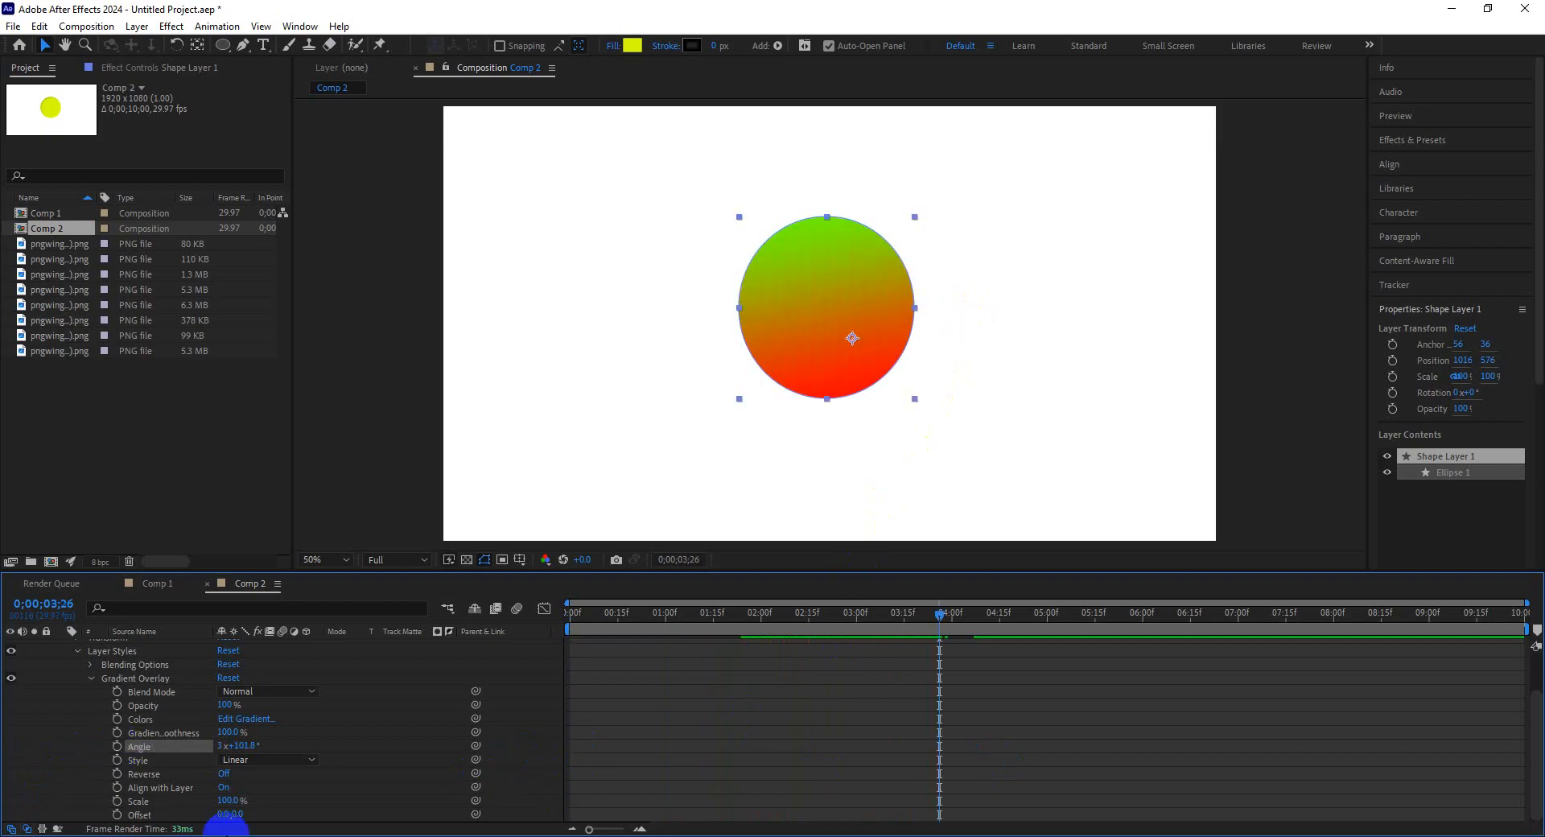
drag(629, 633, 524, 619)
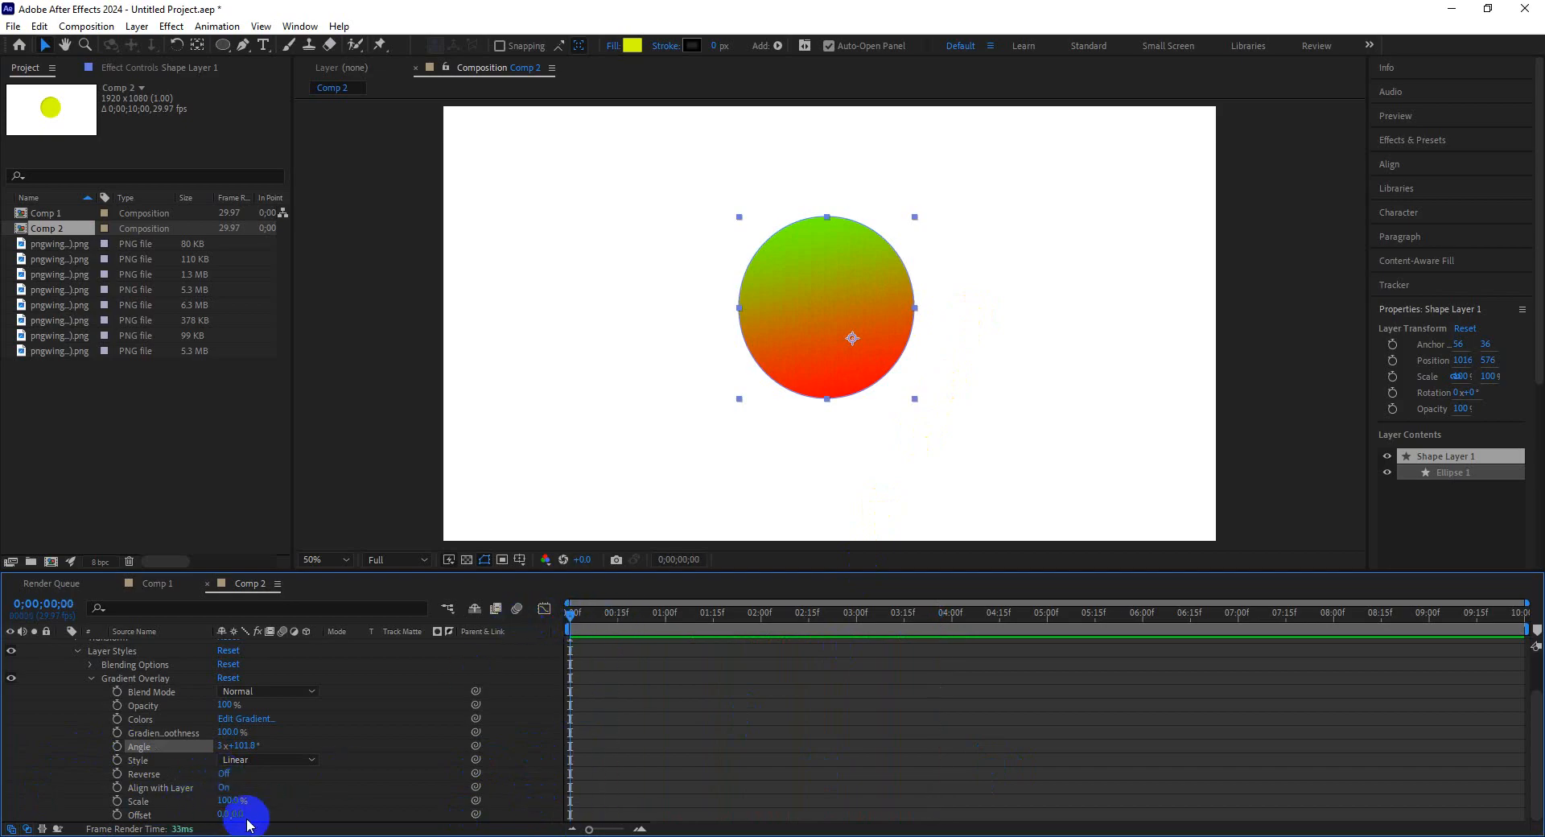
Set the Gradient Overlay scale to 10% and its opacity to 65%.
mouse_move(236, 809)
mouse_down()
mouse_move(72, 807)
mouse_move(821, 313)
mouse_move(196, 817)
mouse_move(231, 801)
mouse_move(214, 804)
mouse_up()
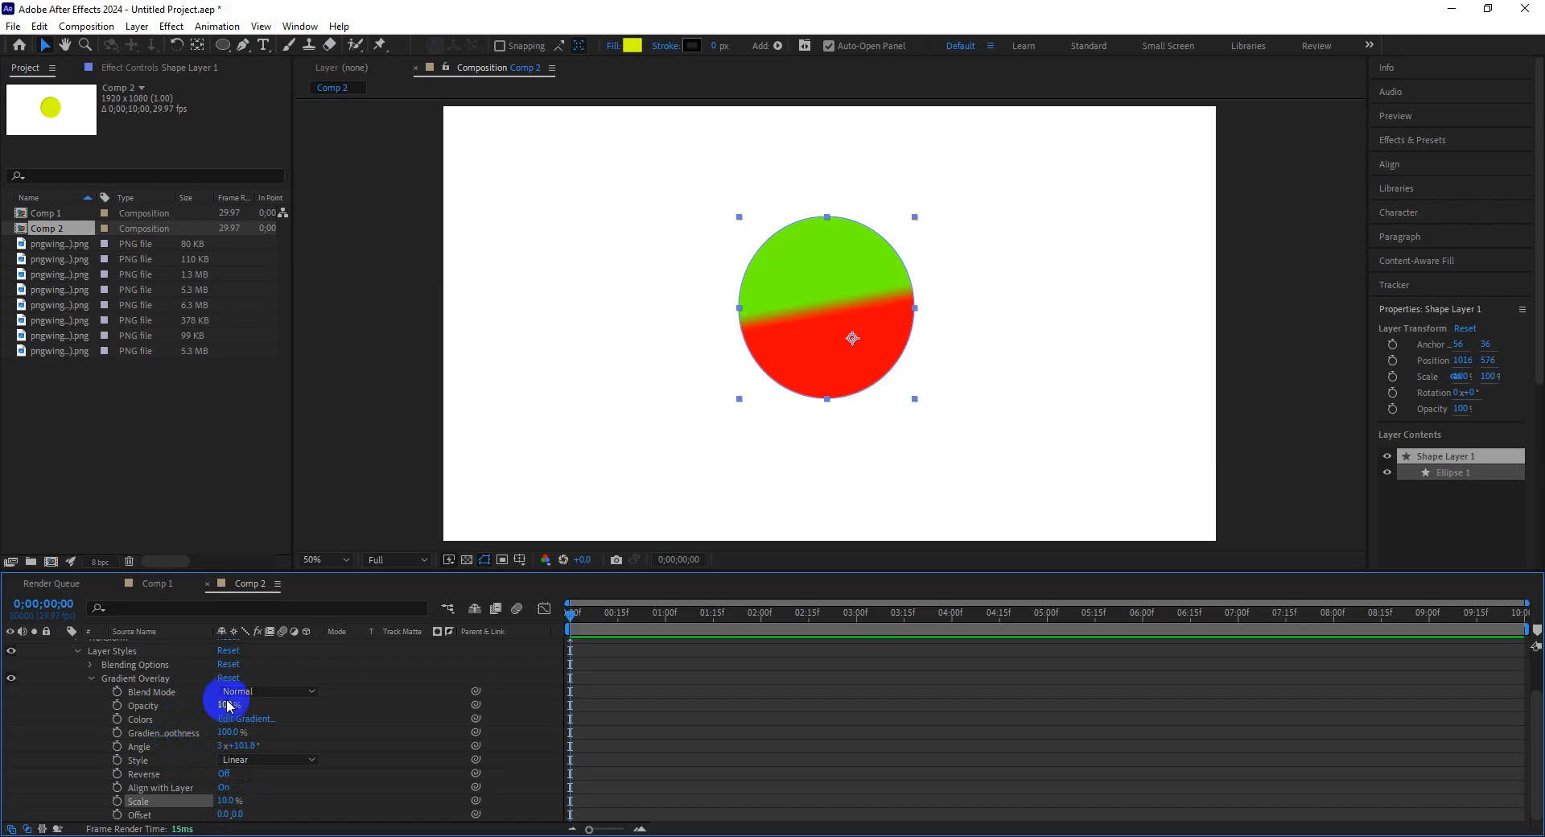
mouse_move(225, 703)
mouse_down()
mouse_move(162, 716)
mouse_move(245, 718)
mouse_move(220, 721)
mouse_up()
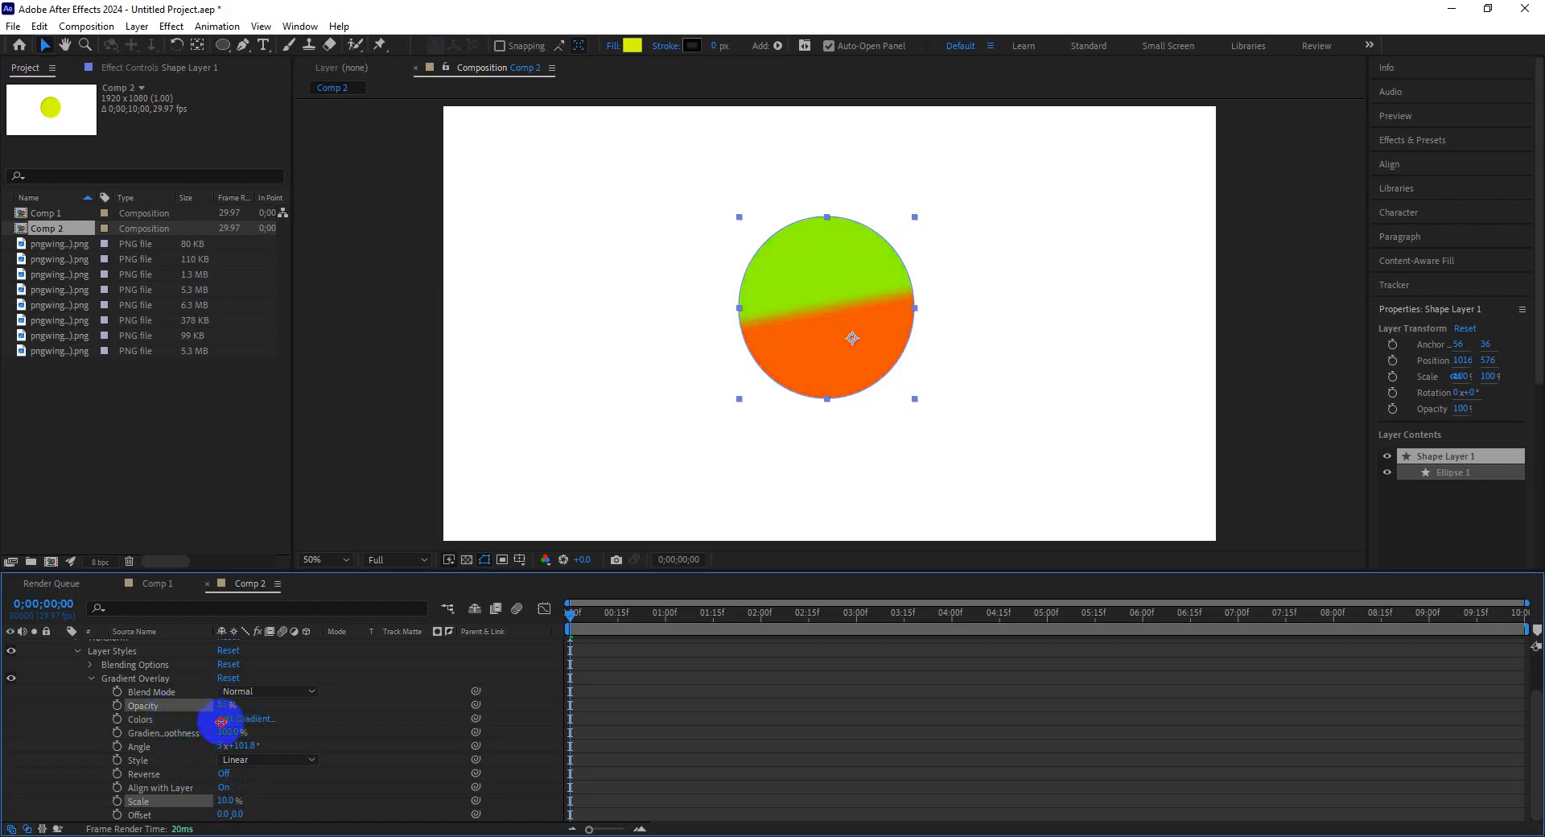
Set the Gradient Overlay offset to -60.0, 41.0.
click(223, 814)
mouse_move(223, 816)
mouse_down()
mouse_move(190, 817)
mouse_move(224, 821)
mouse_up()
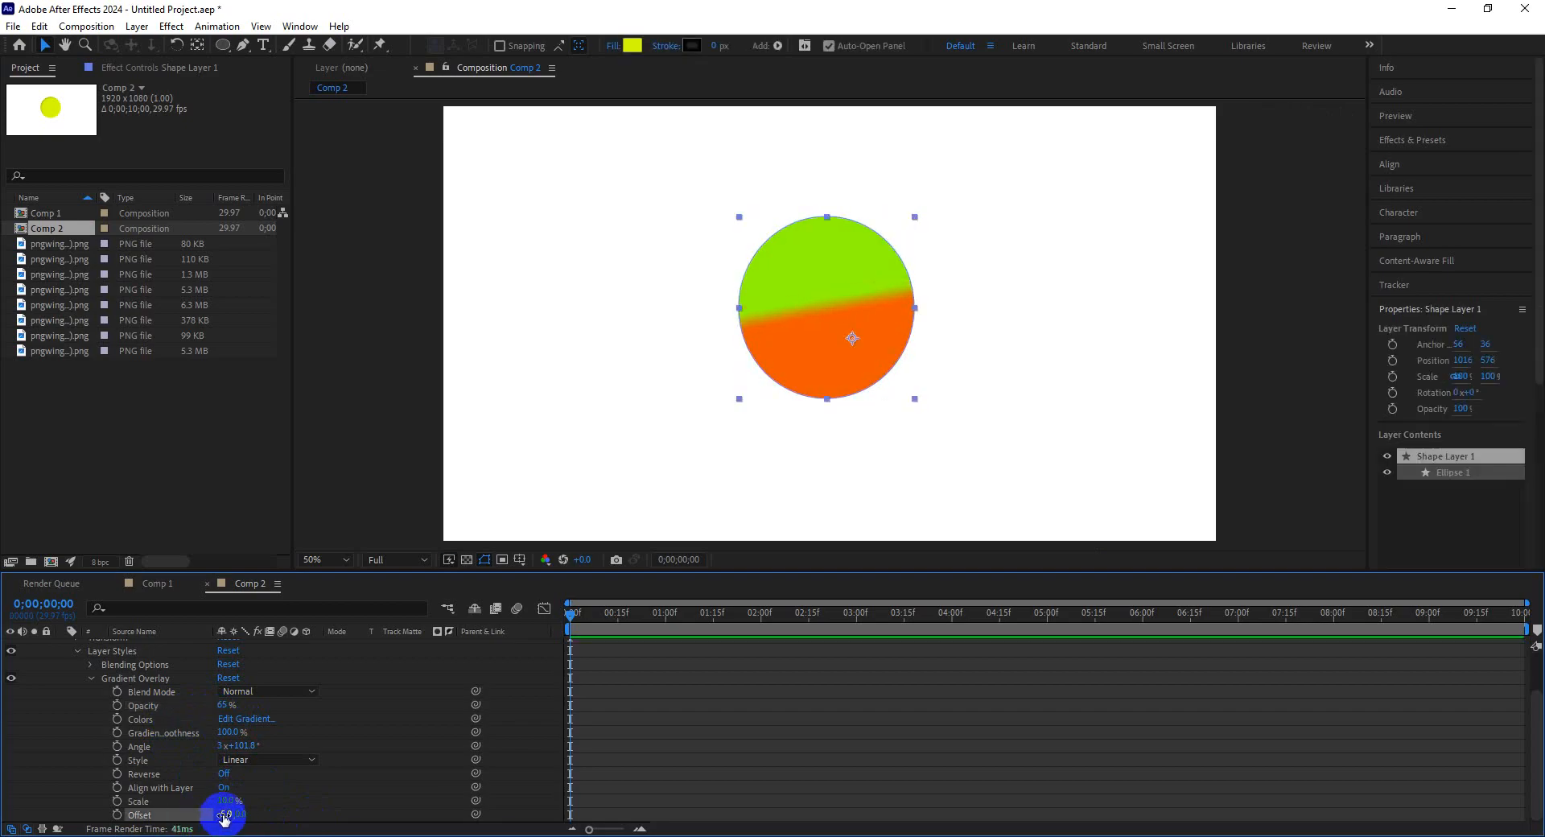
drag(226, 817, 193, 830)
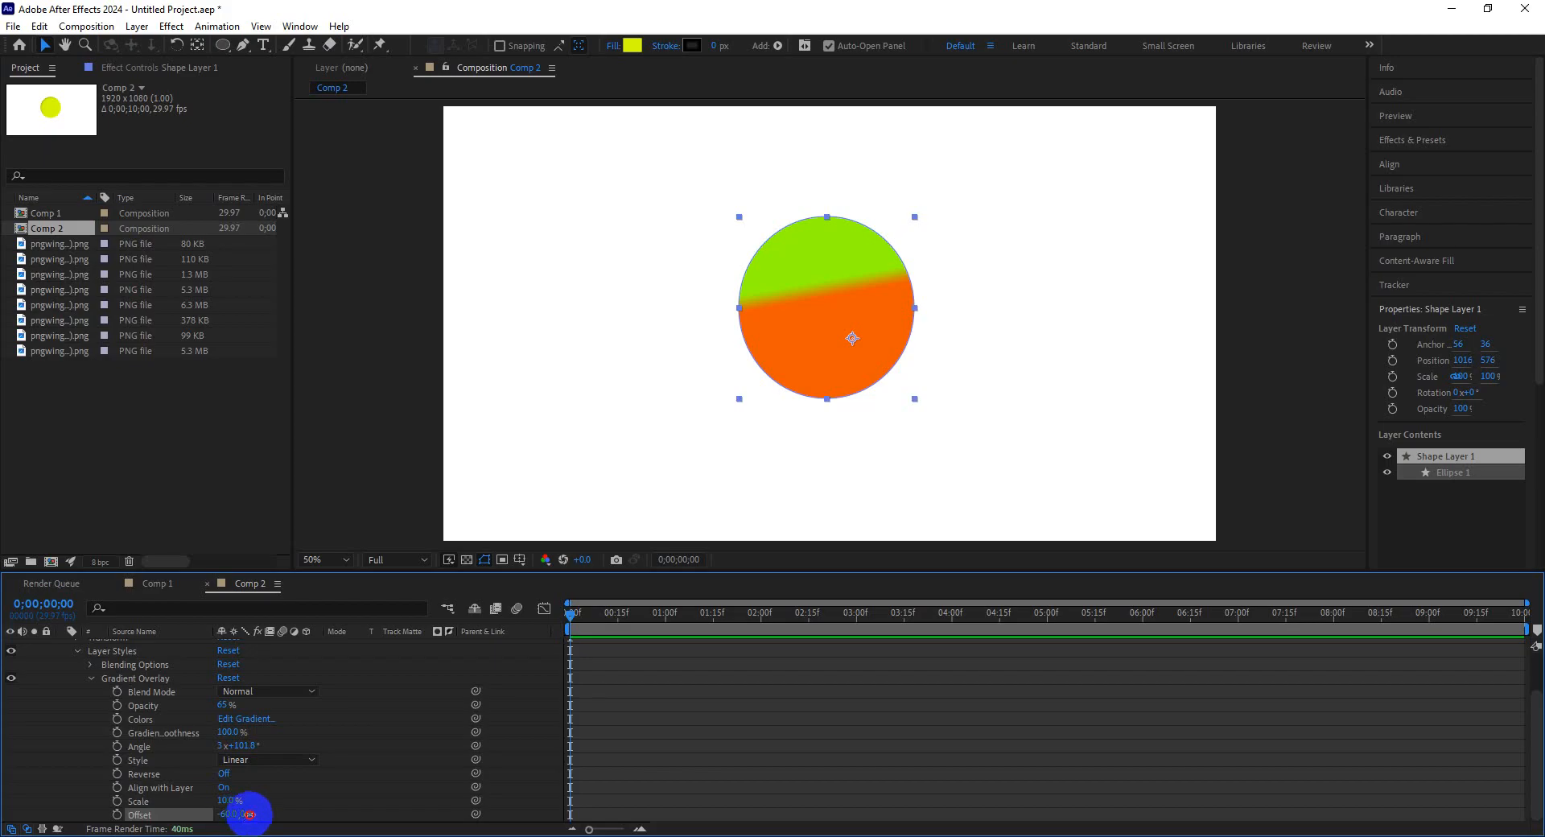
mouse_move(249, 814)
mouse_down()
mouse_move(276, 816)
mouse_move(231, 816)
mouse_move(311, 828)
mouse_move(210, 819)
mouse_move(271, 825)
mouse_up()
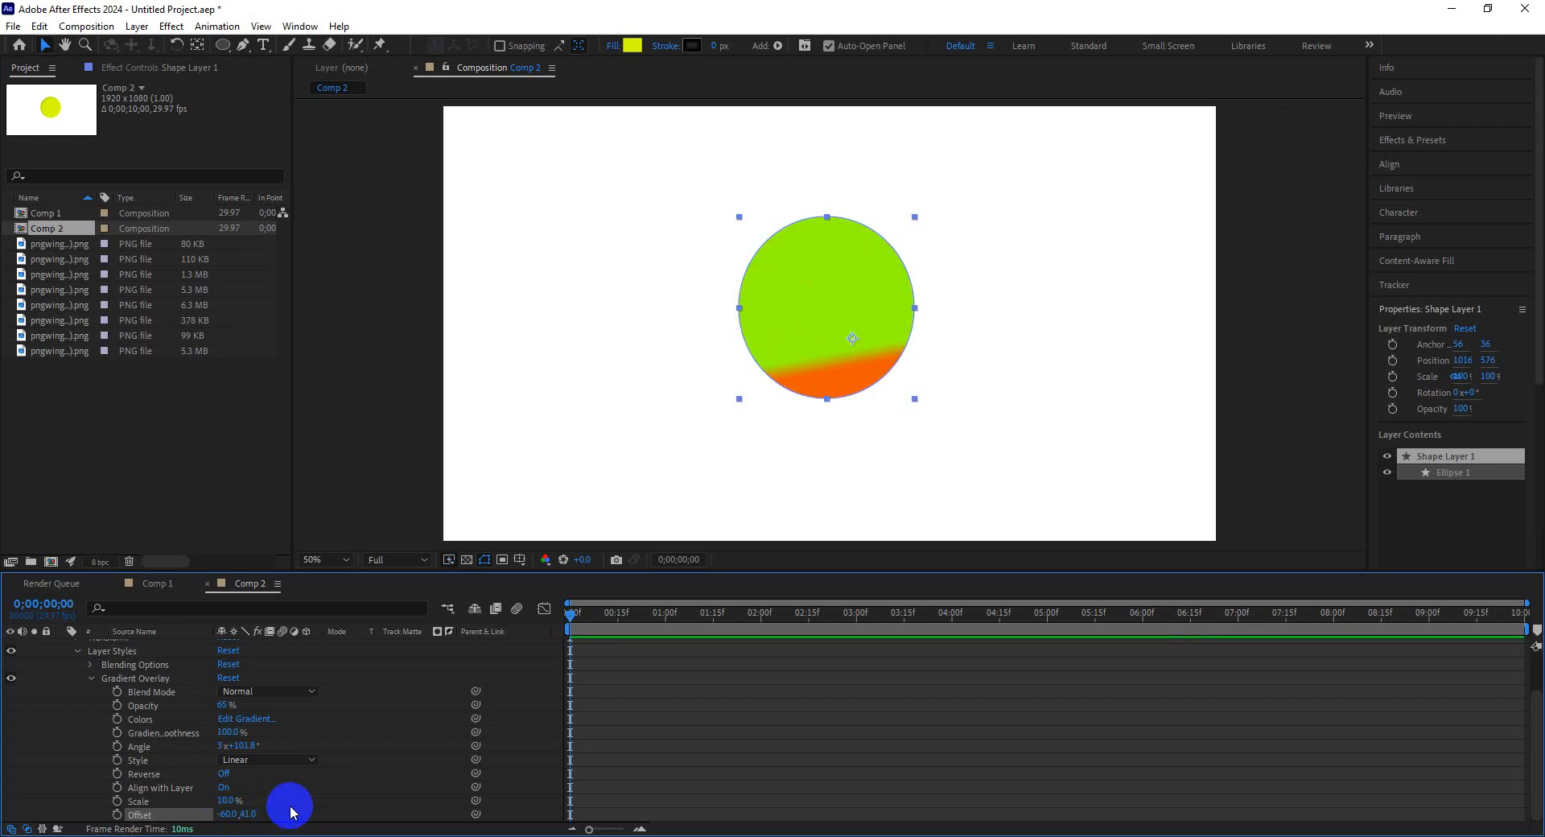
click(372, 836)
click(303, 808)
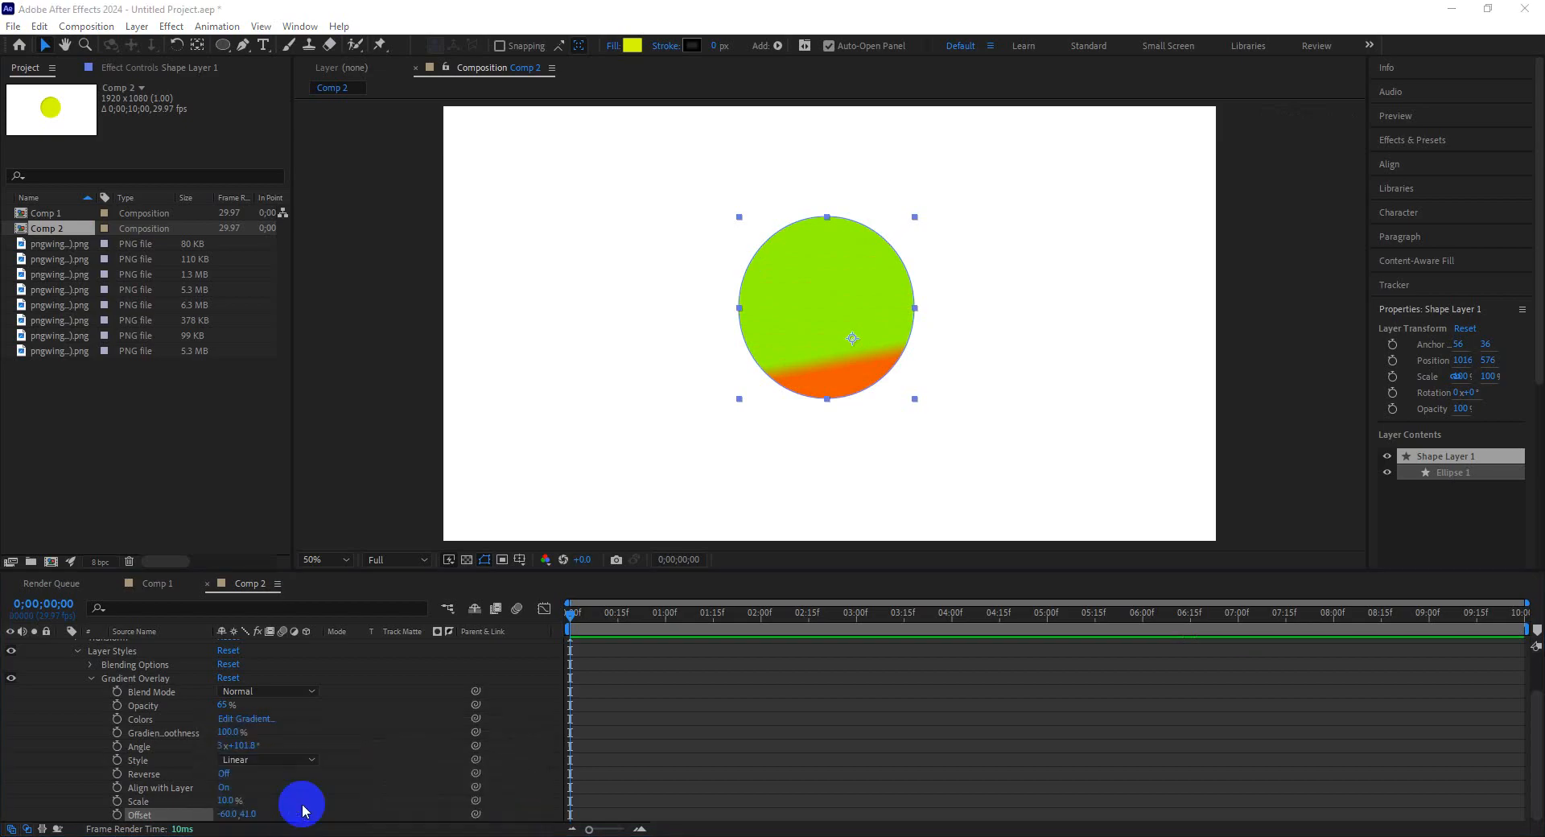
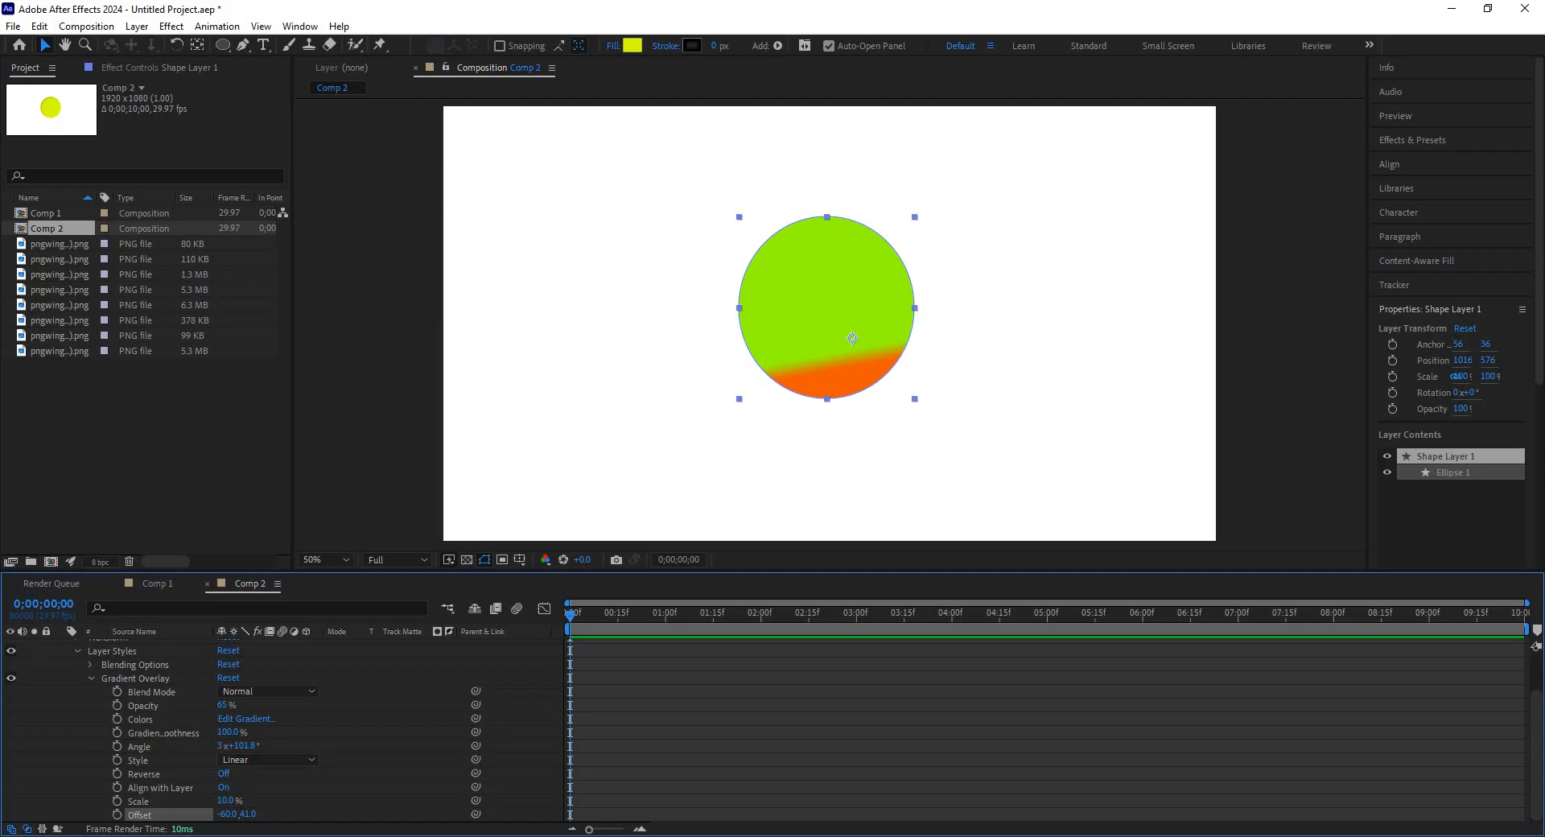
Open Comp 1 from the project panel.
click(813, 334)
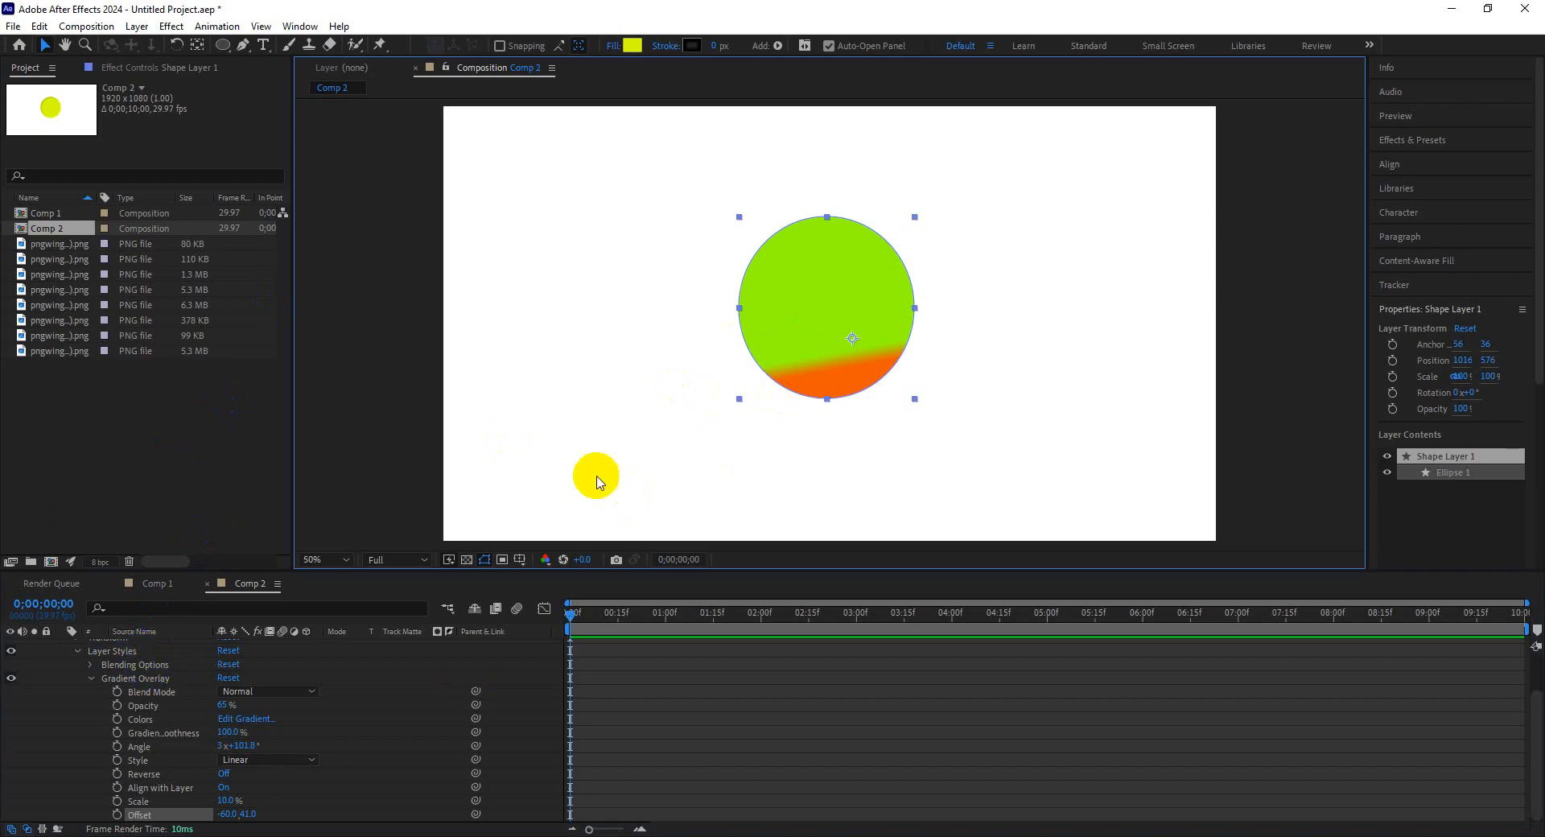
double_click(78, 212)
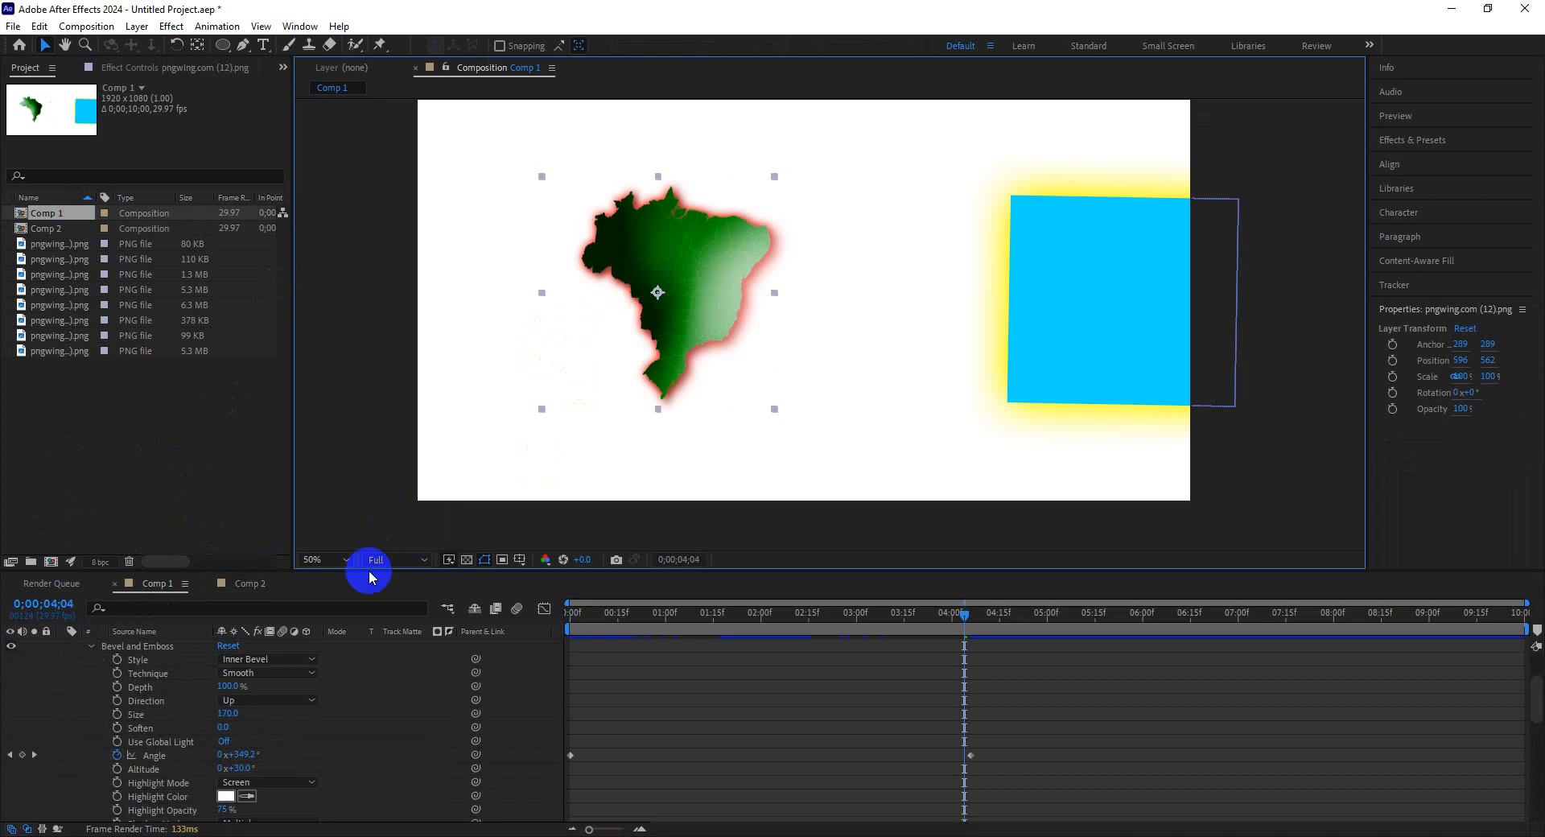
Add a Gradient Overlay layer style to the Brazil map layer.
right_click(657, 331)
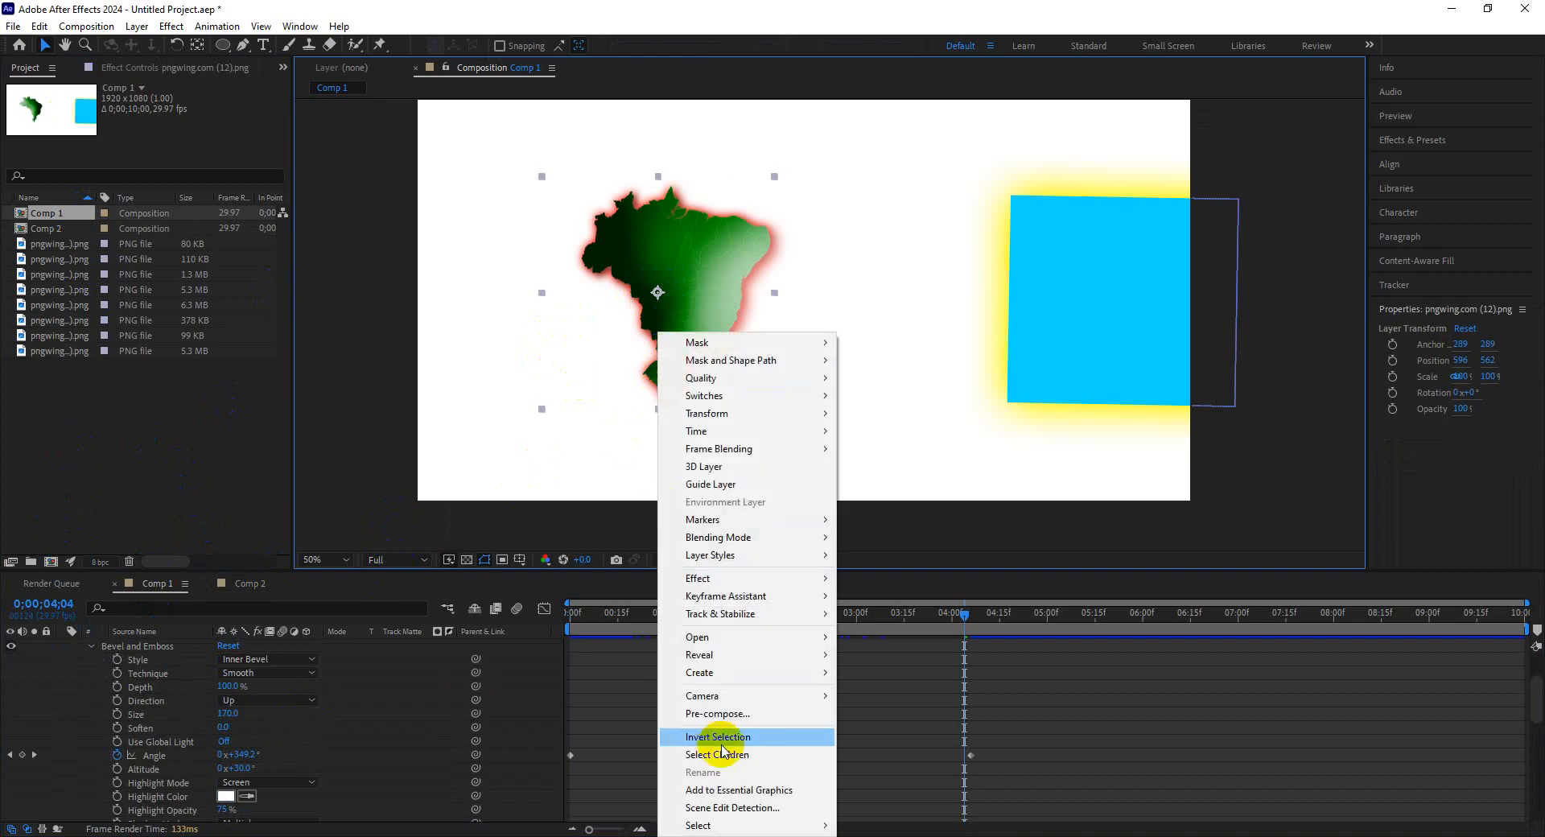
mouse_move(773, 555)
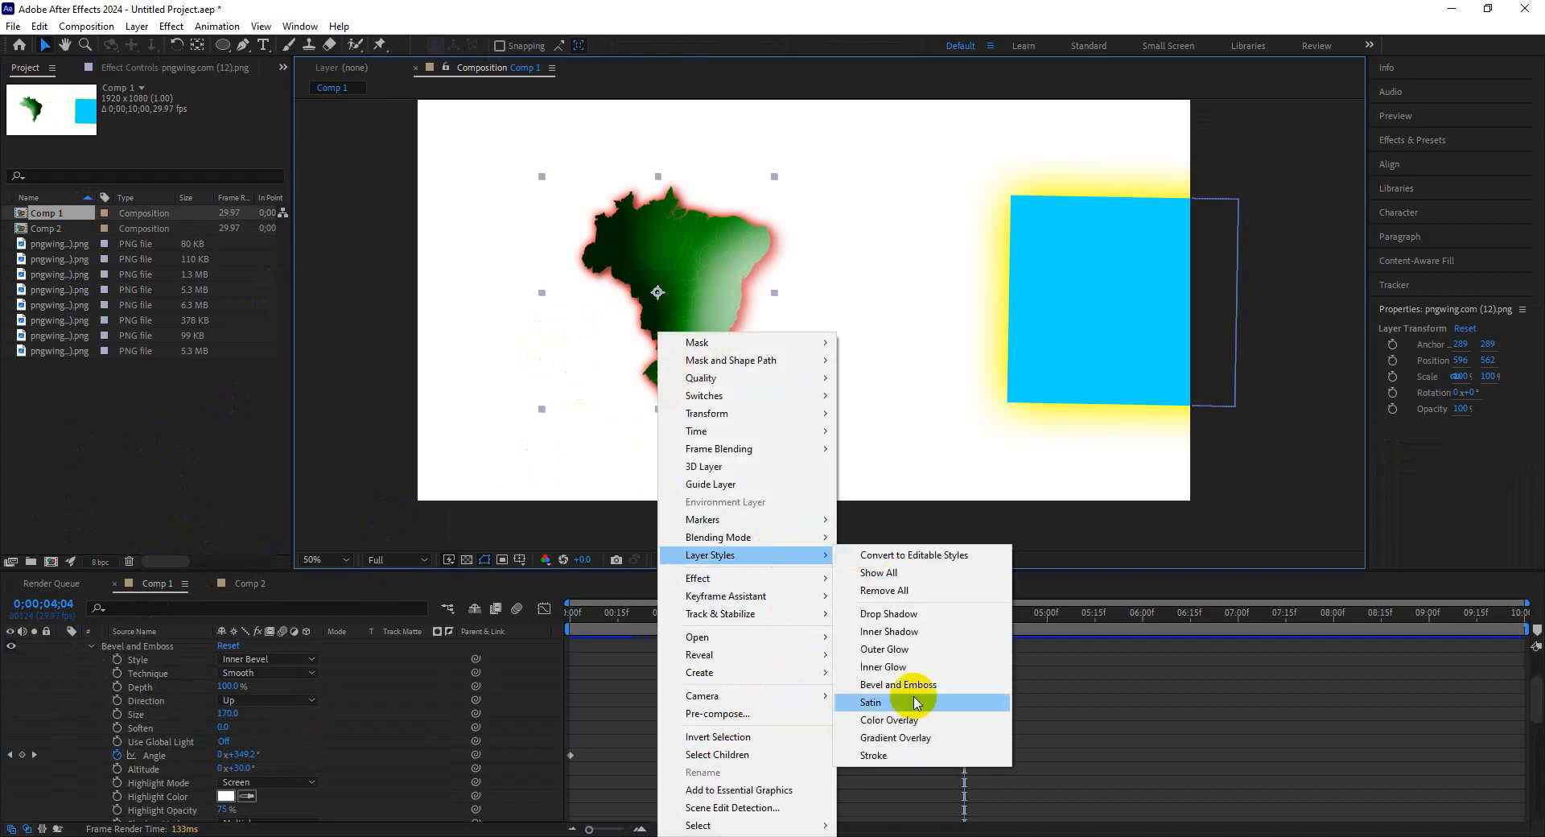
click(895, 738)
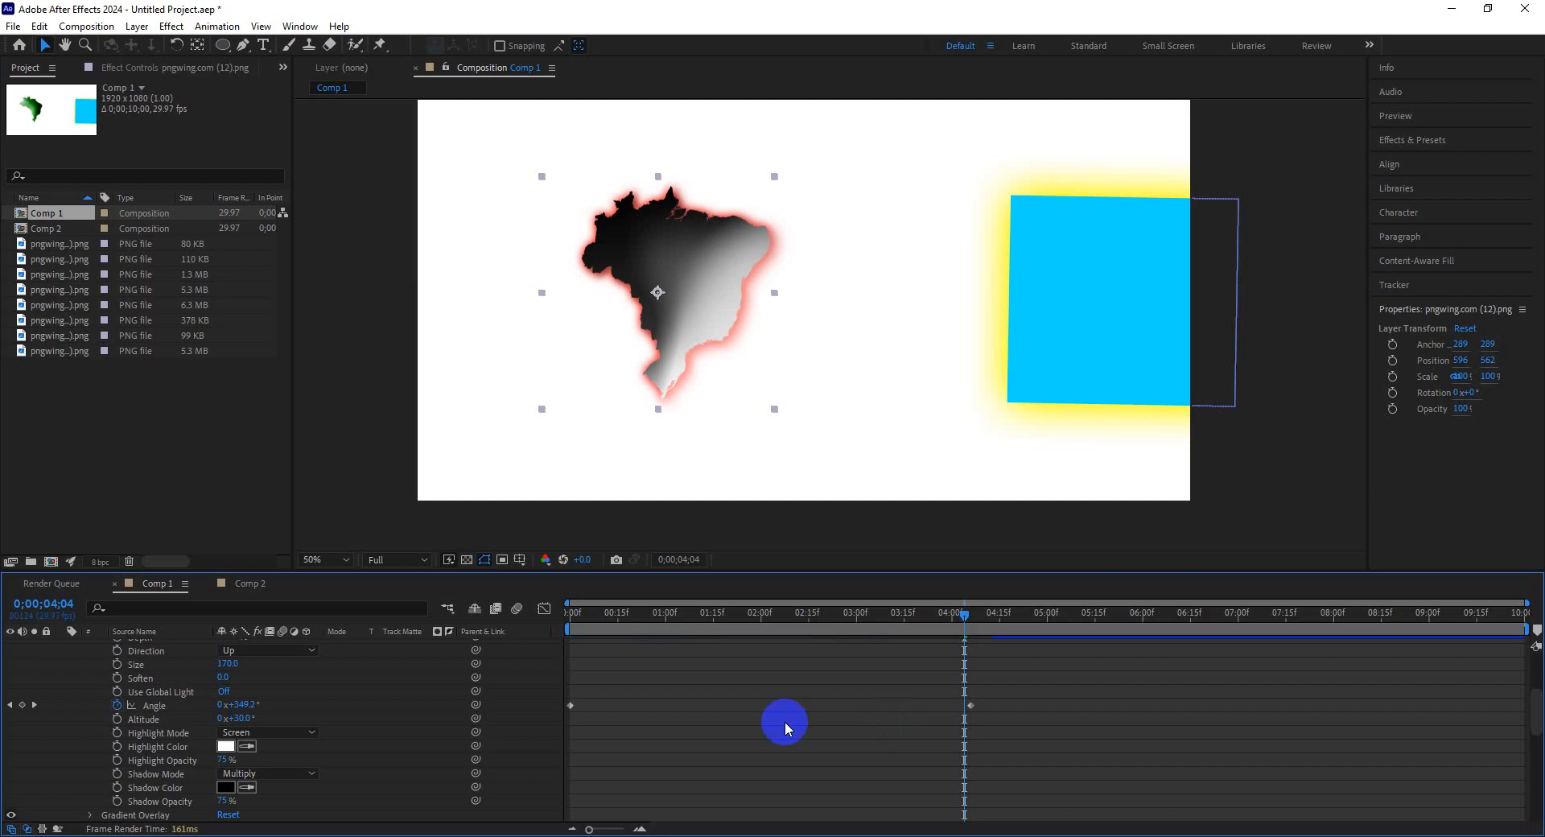
Set the Gradient Overlay's starting colour stop to green 53FC00.
scroll(387, 736, down, 5)
scroll(387, 780, up, 5)
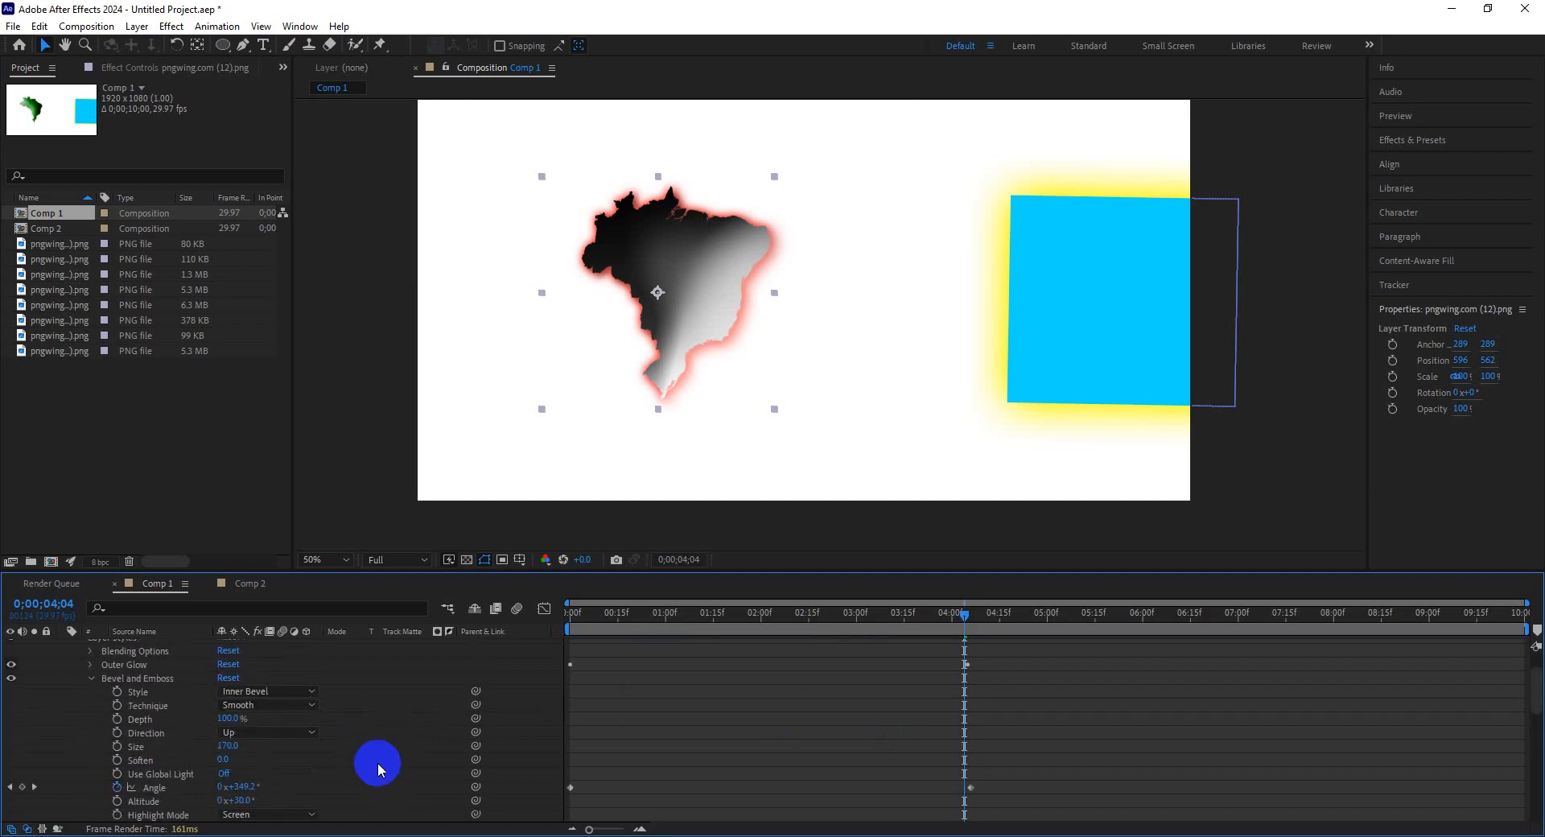
click(91, 678)
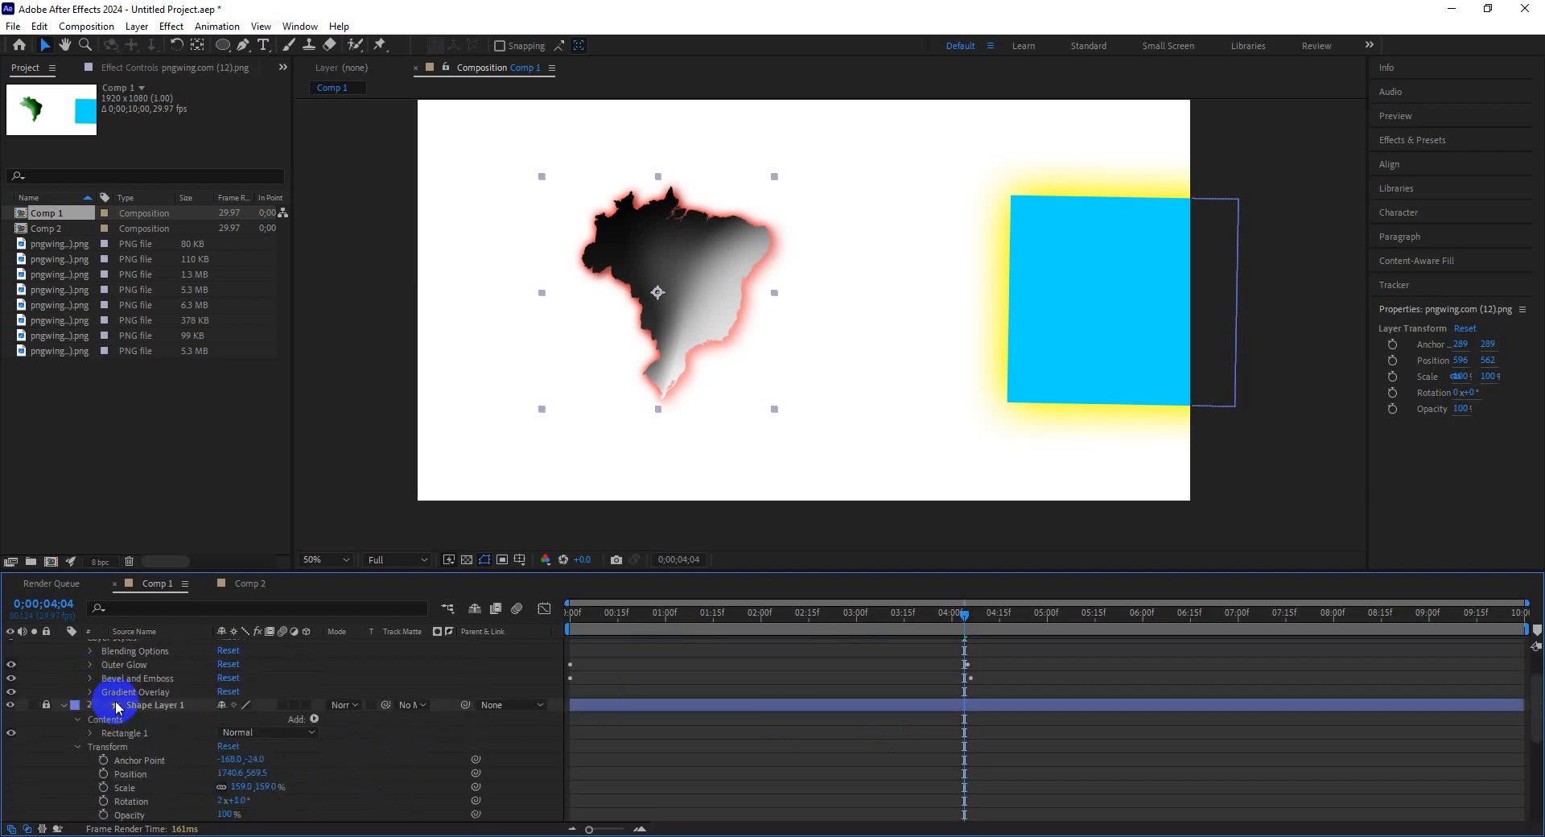
click(90, 692)
scroll(374, 724, down, 3)
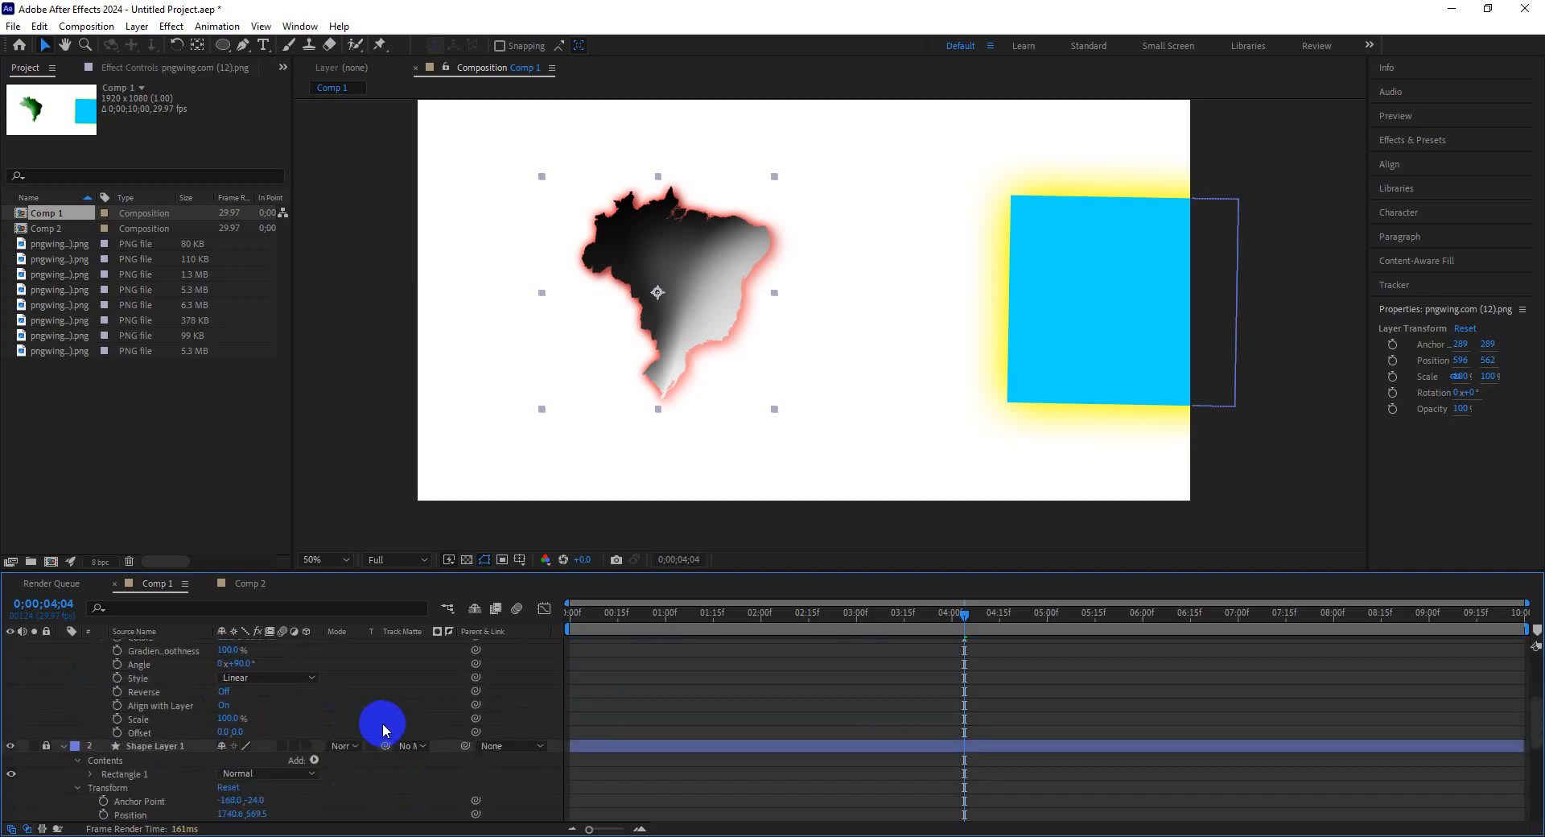
scroll(319, 718, up, 1)
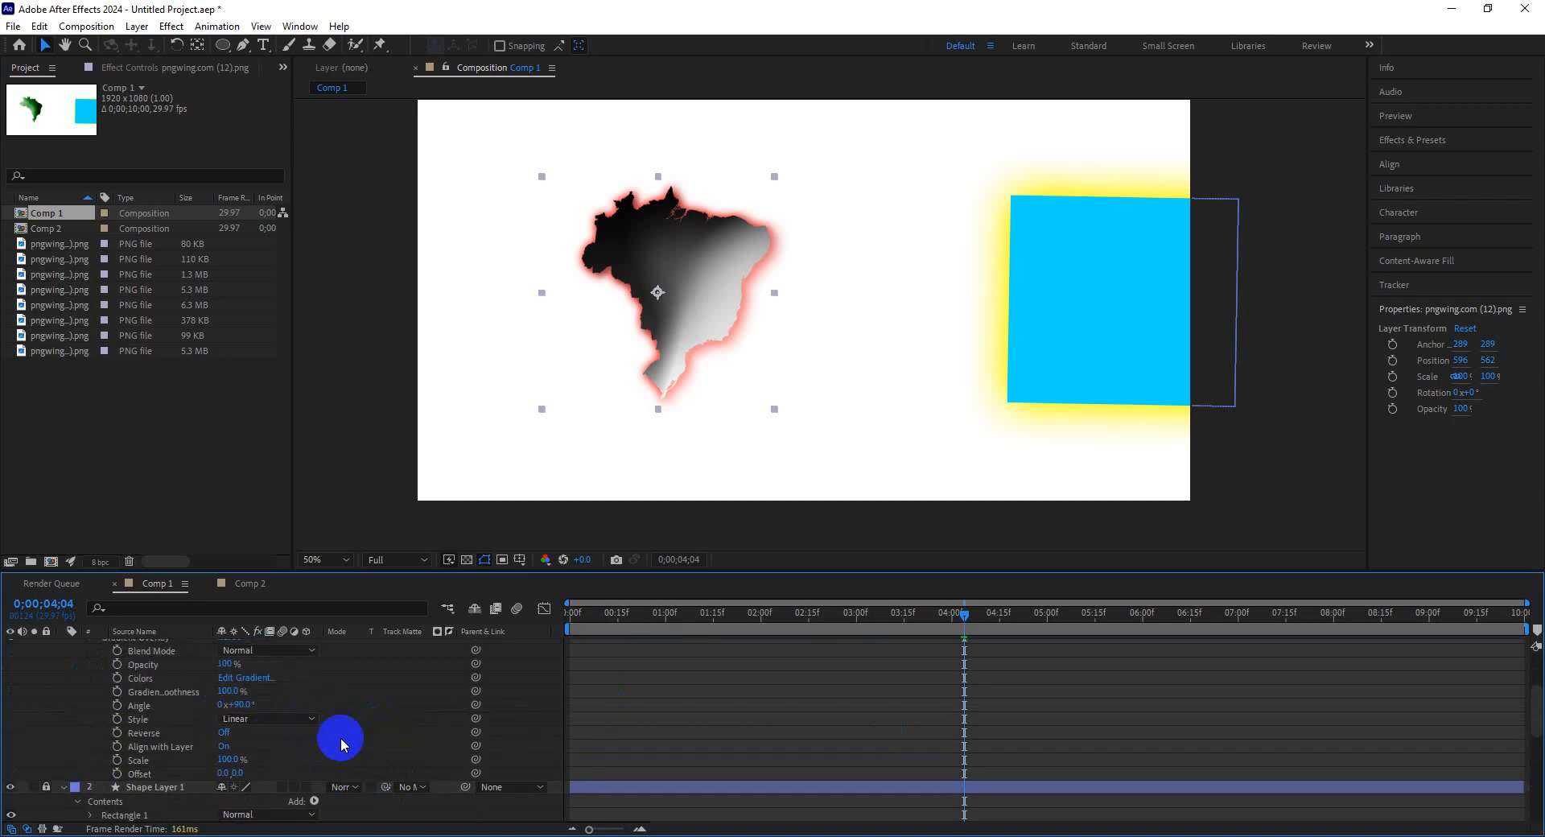
click(252, 679)
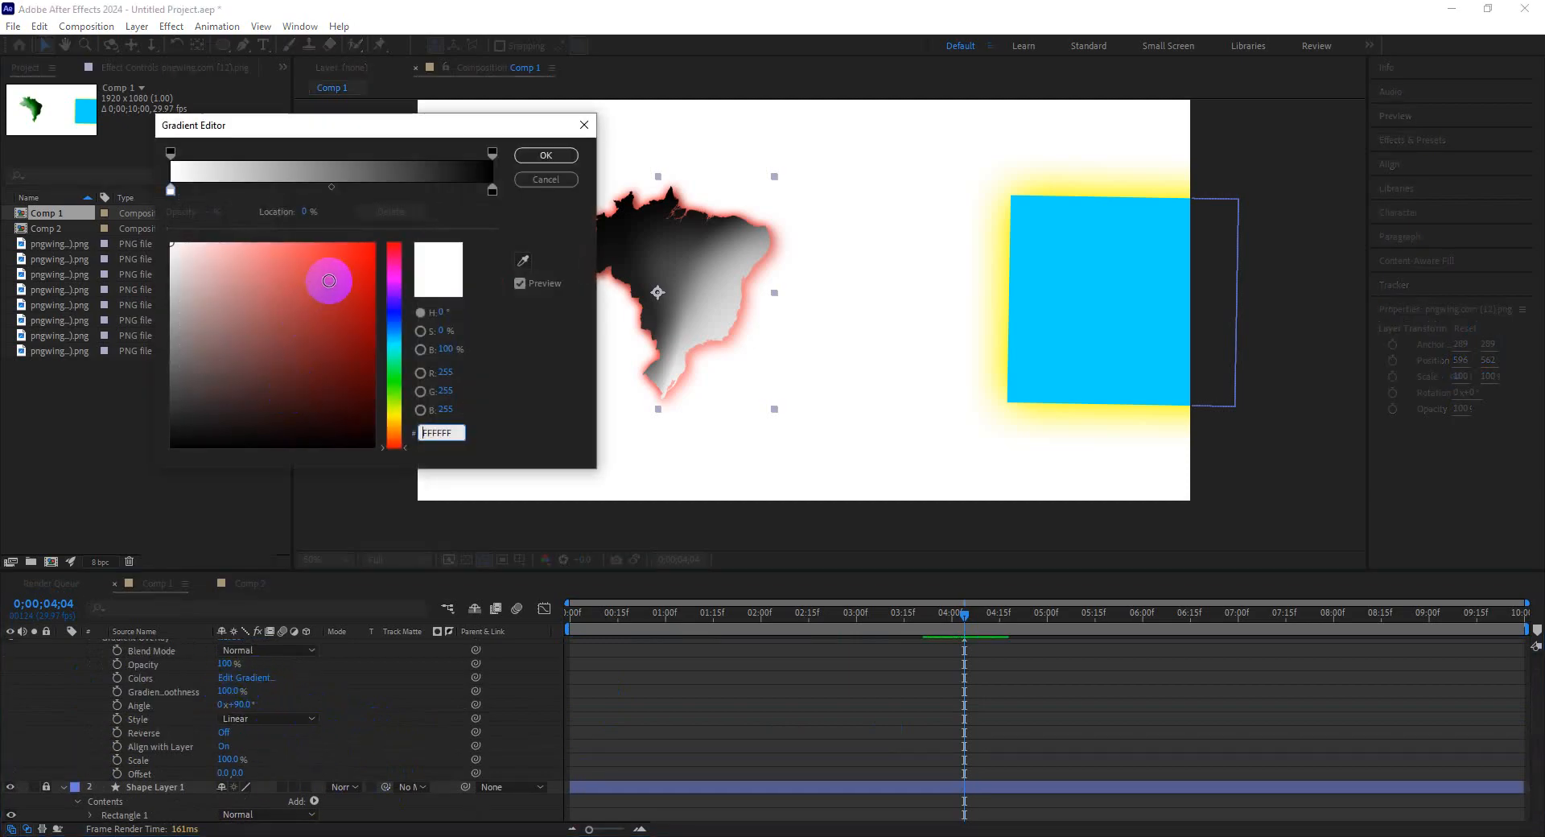
click(171, 191)
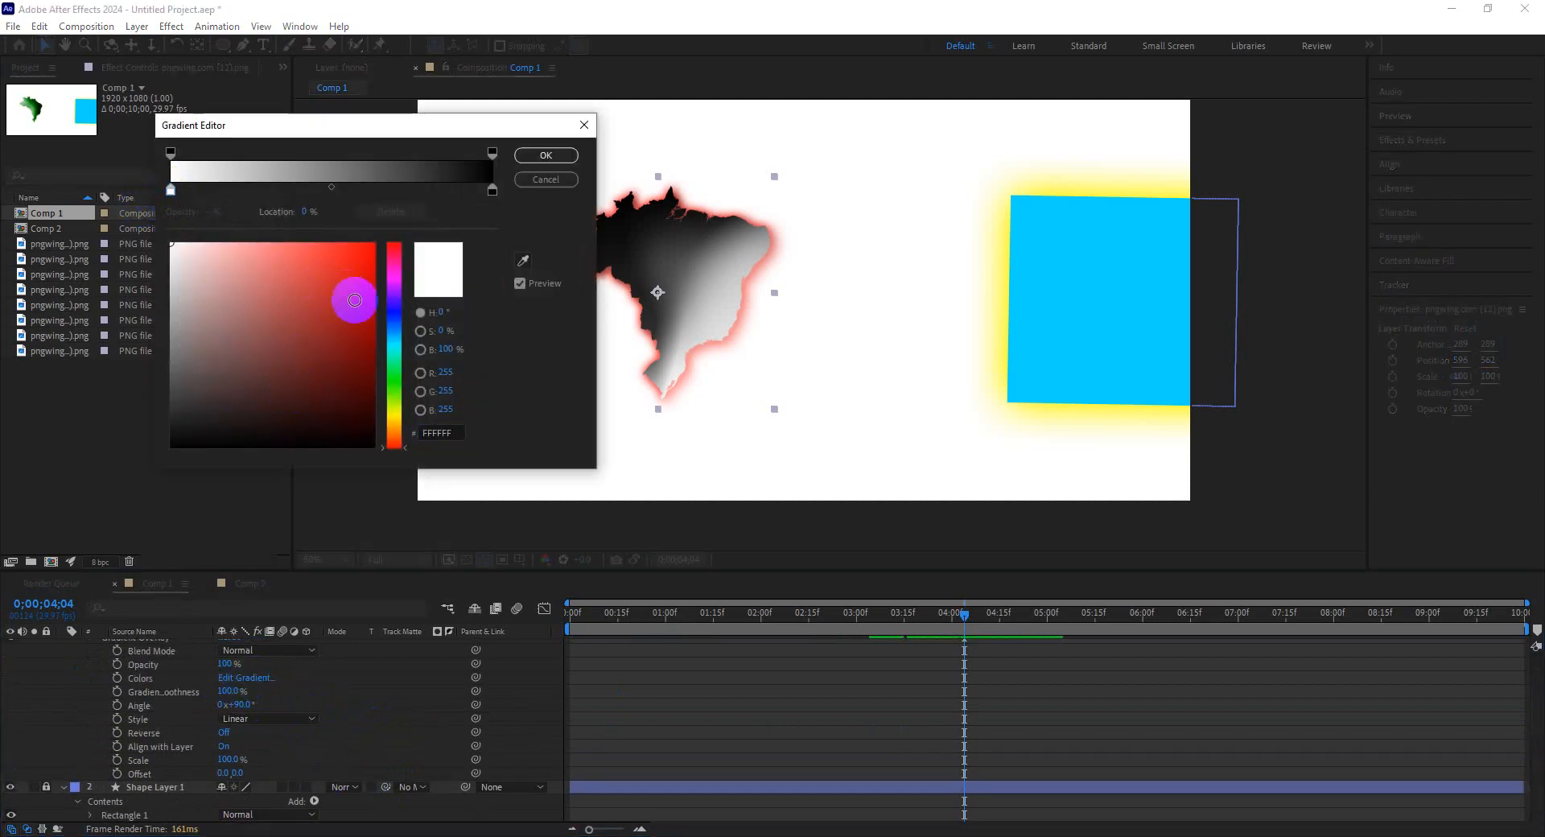
drag(395, 368, 396, 391)
drag(367, 270, 431, 245)
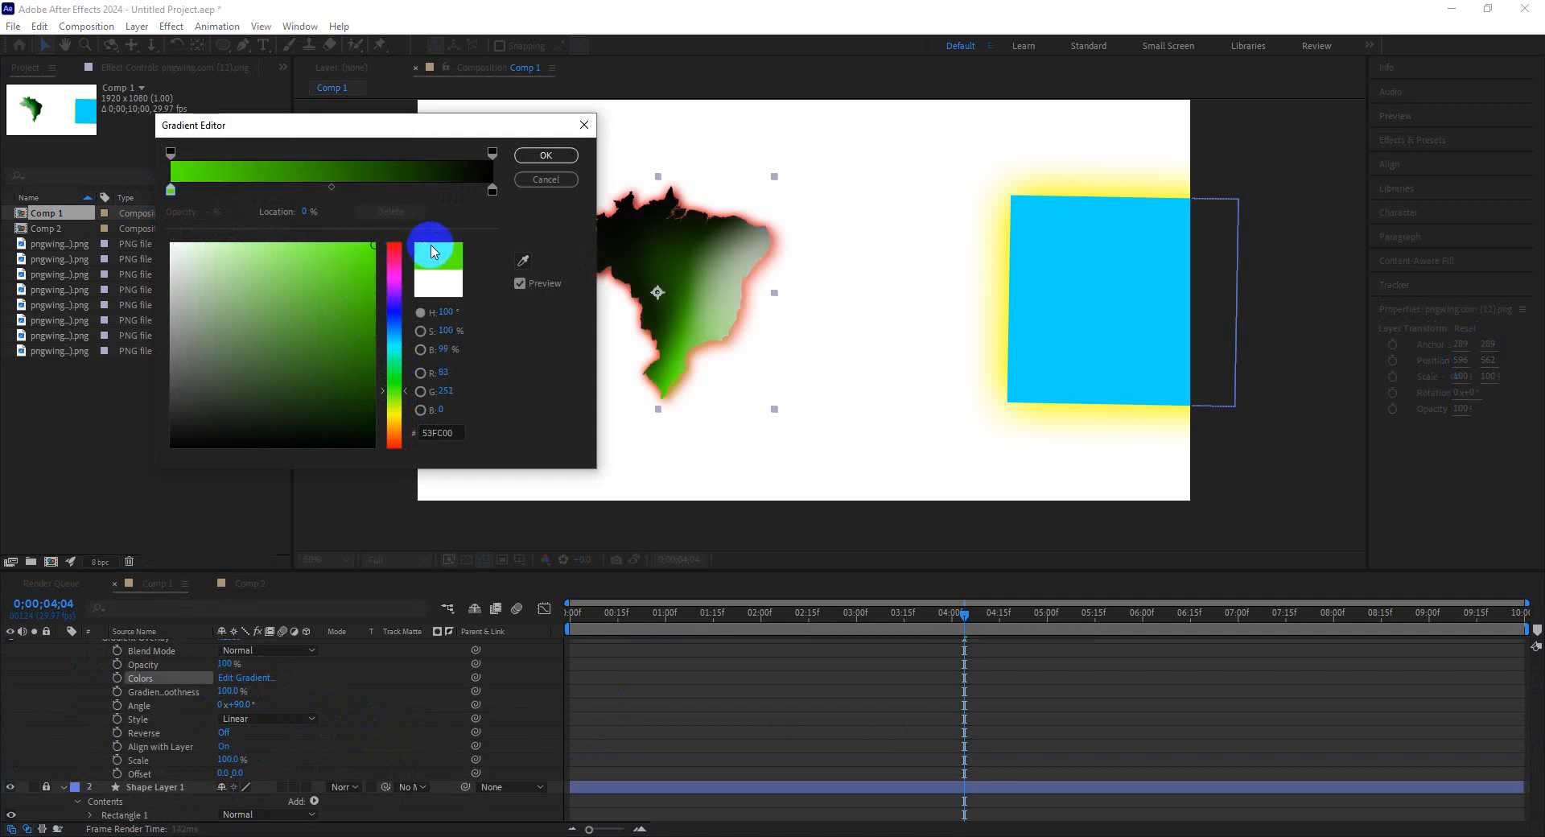
click(546, 155)
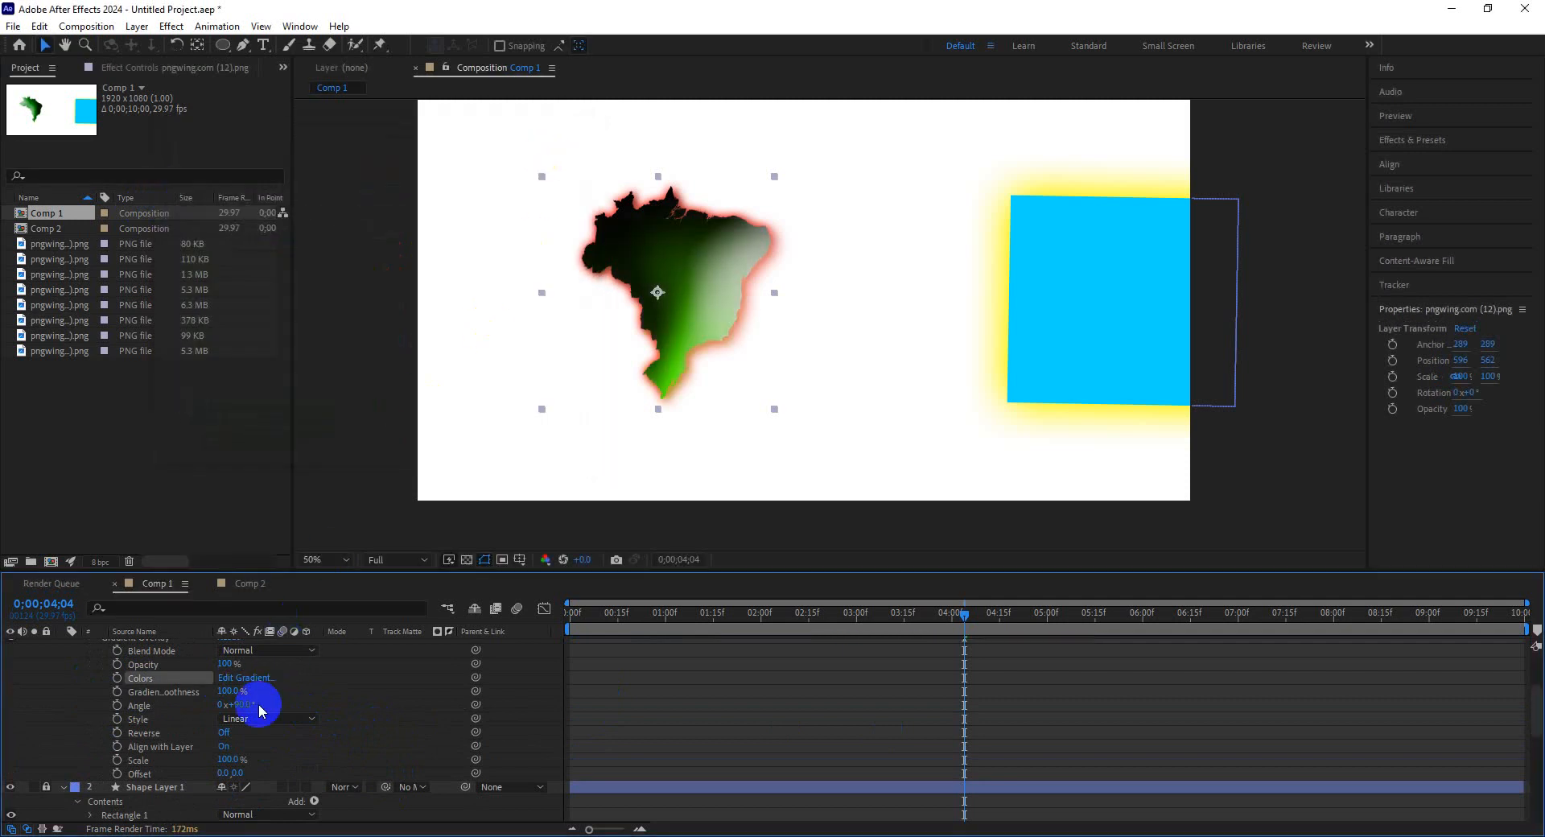
Set the Gradient Overlay's ending colour stop to red.
click(257, 682)
click(493, 190)
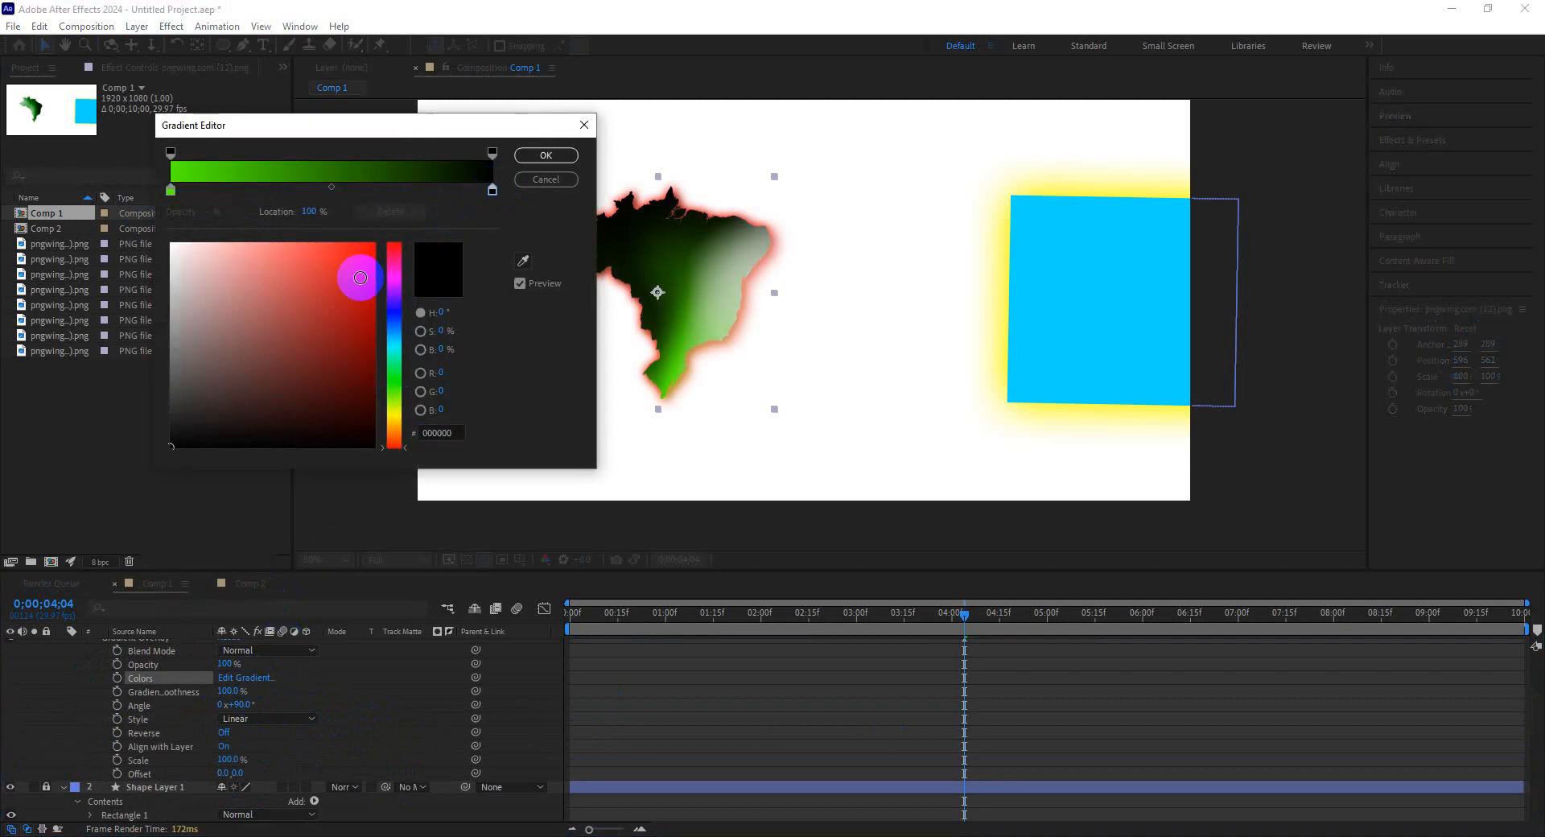
drag(355, 276, 373, 244)
click(543, 155)
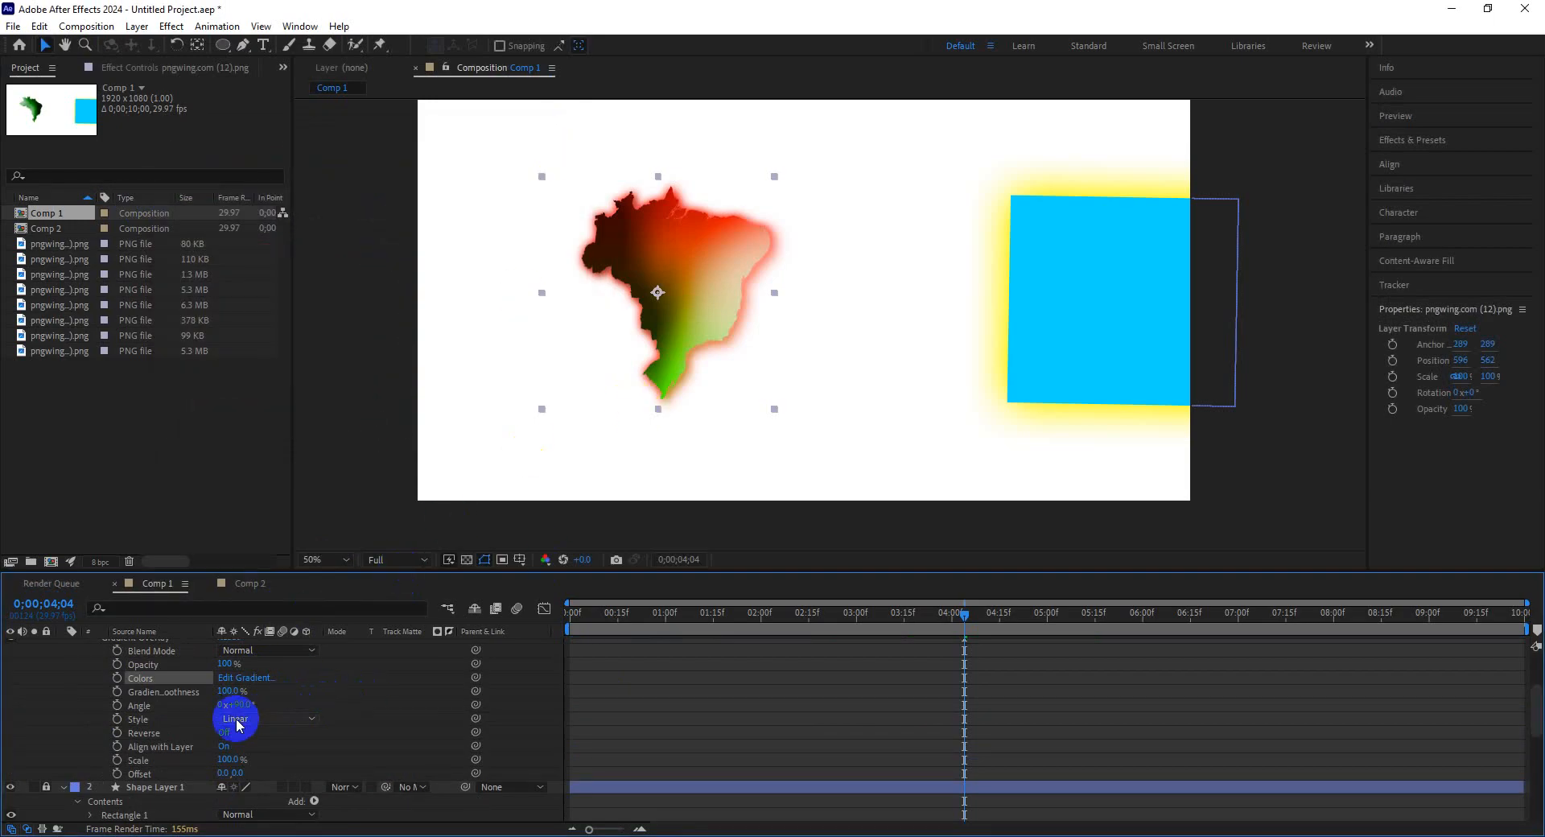
Set the Gradient Overlay offset to 0.0, -113.0 and keyframe it at the start of the timeline.
scroll(394, 714, up, 3)
click(146, 707)
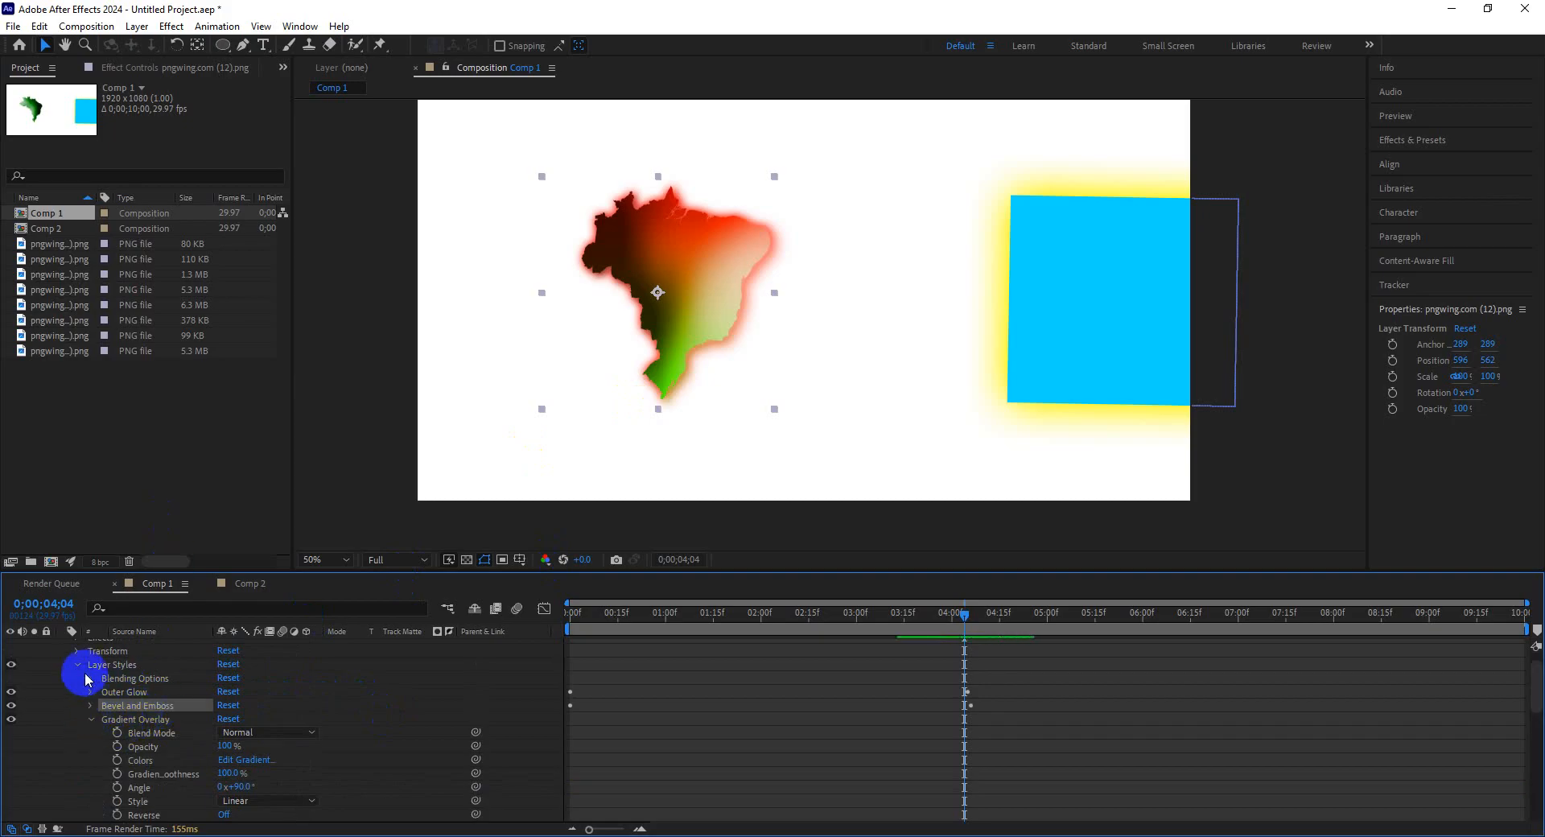
click(91, 720)
scroll(72, 716, up, 1)
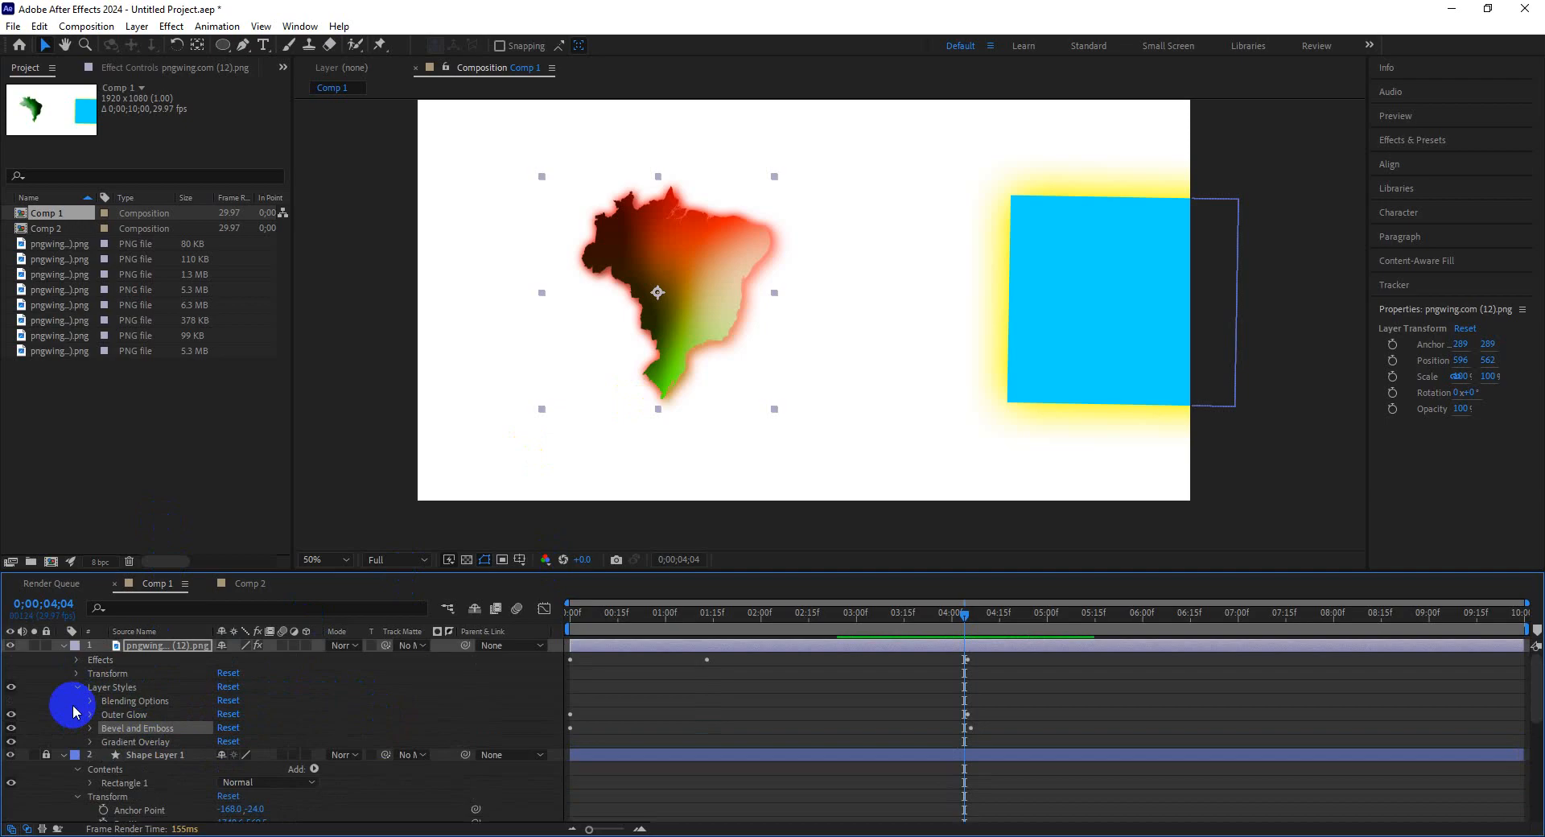
click(77, 660)
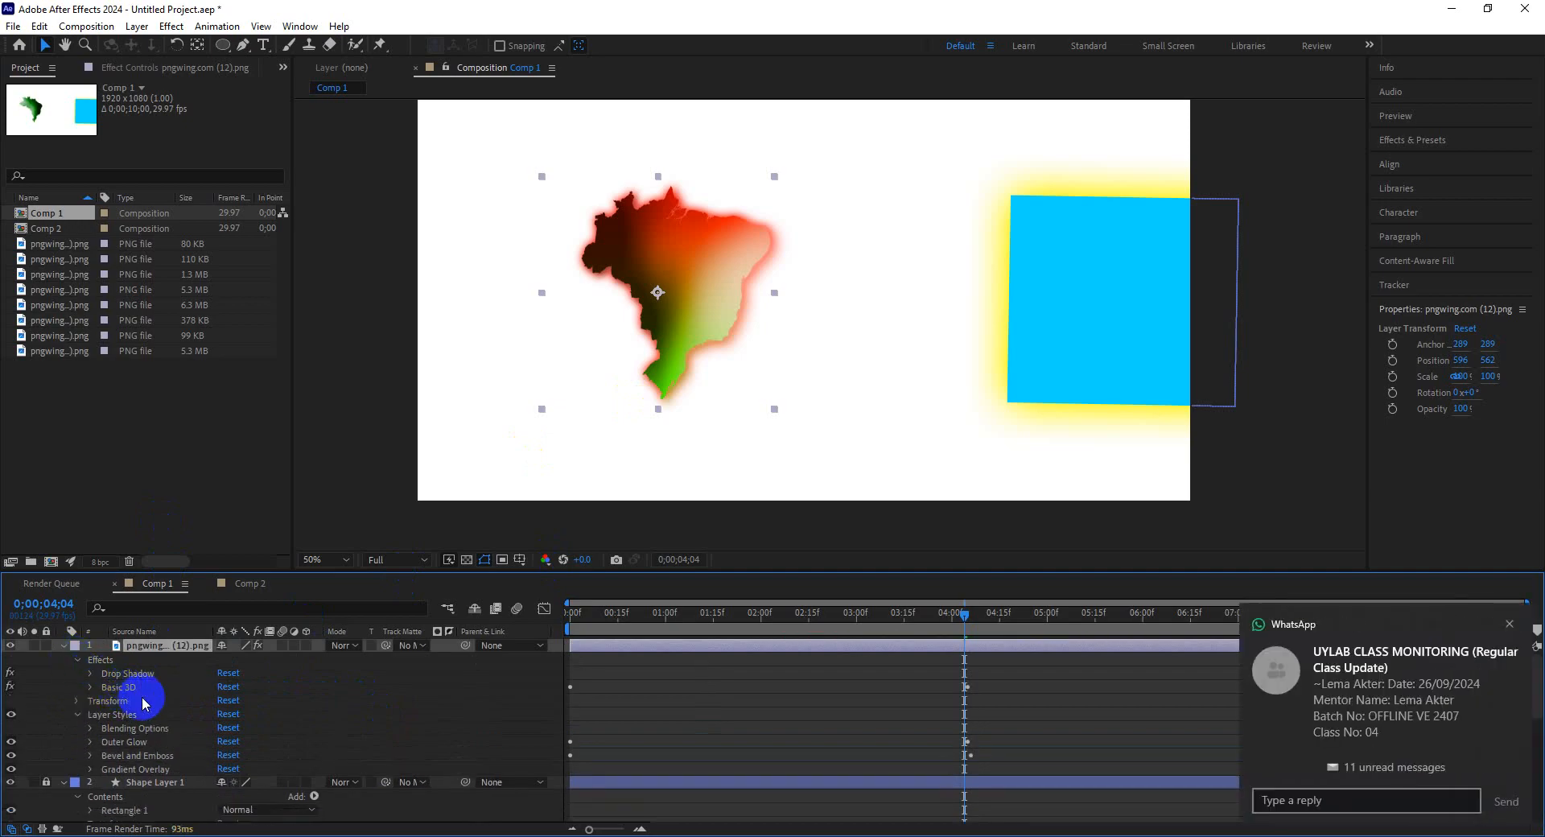
click(90, 769)
scroll(208, 760, down, 2)
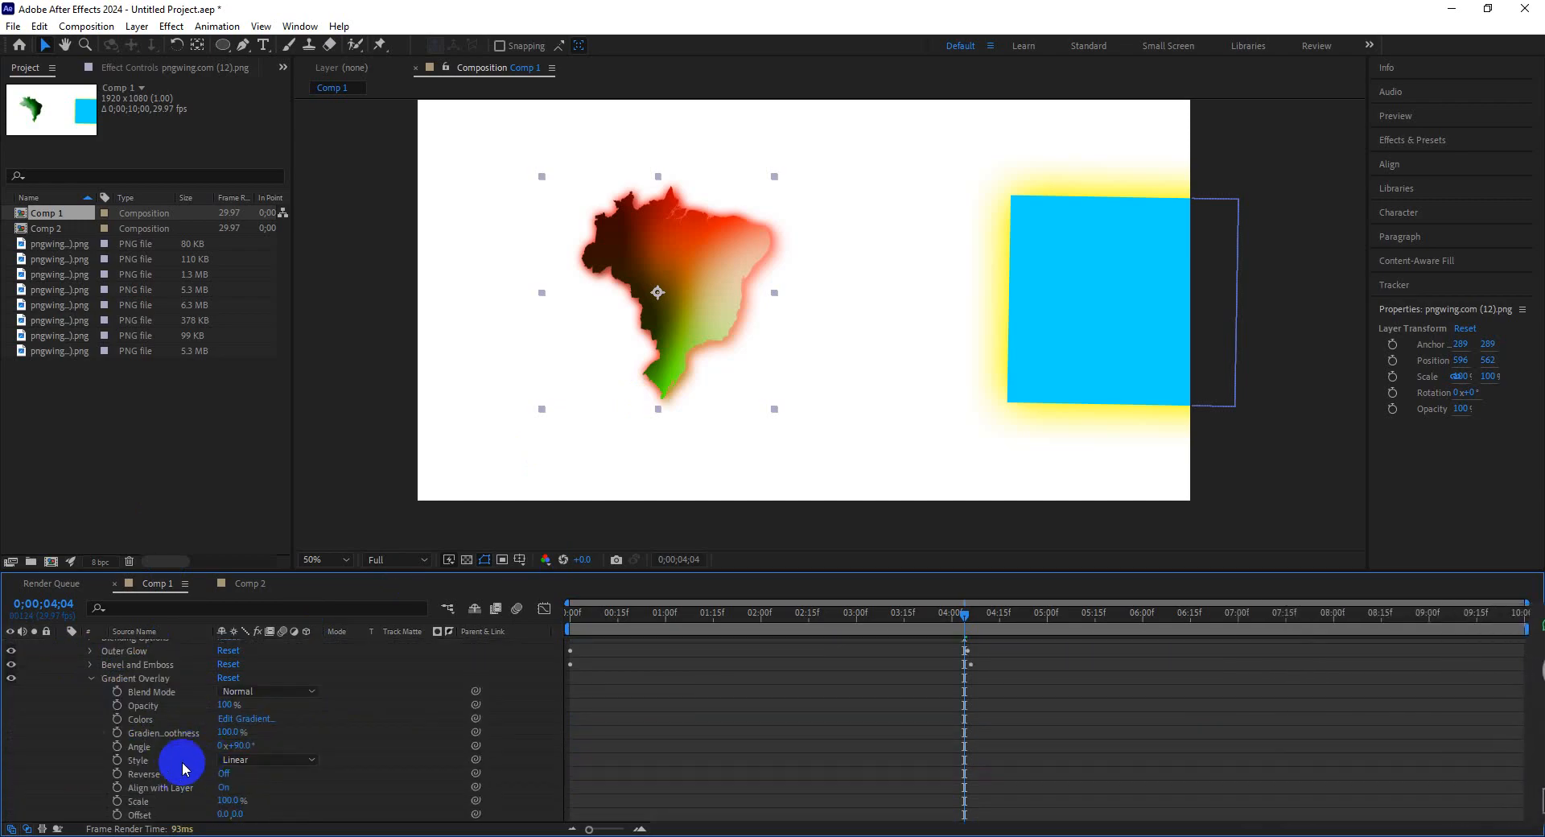
scroll(380, 767, down, 3)
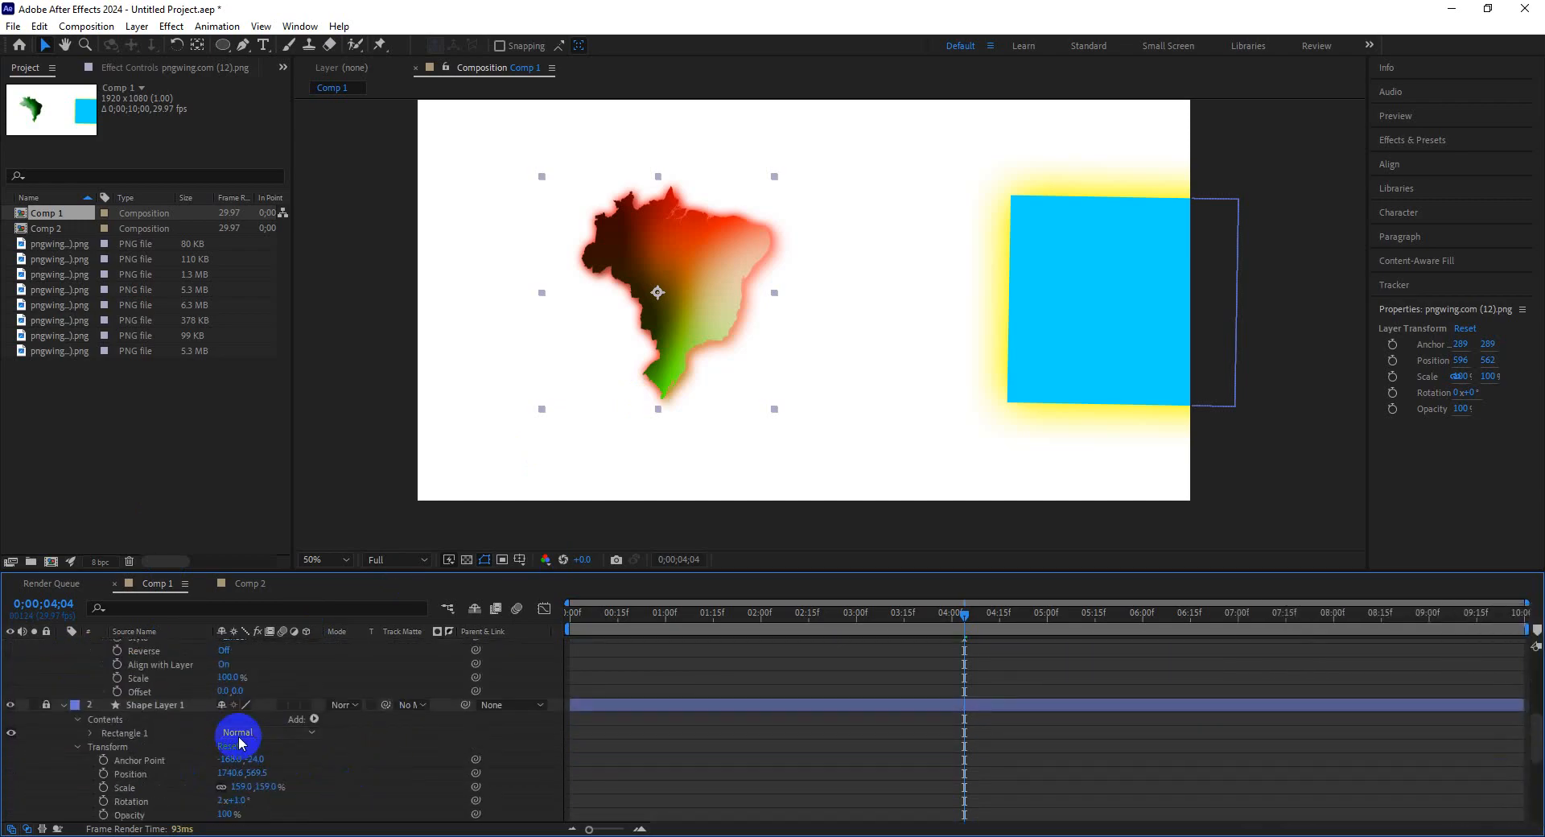
scroll(309, 674, up, 1)
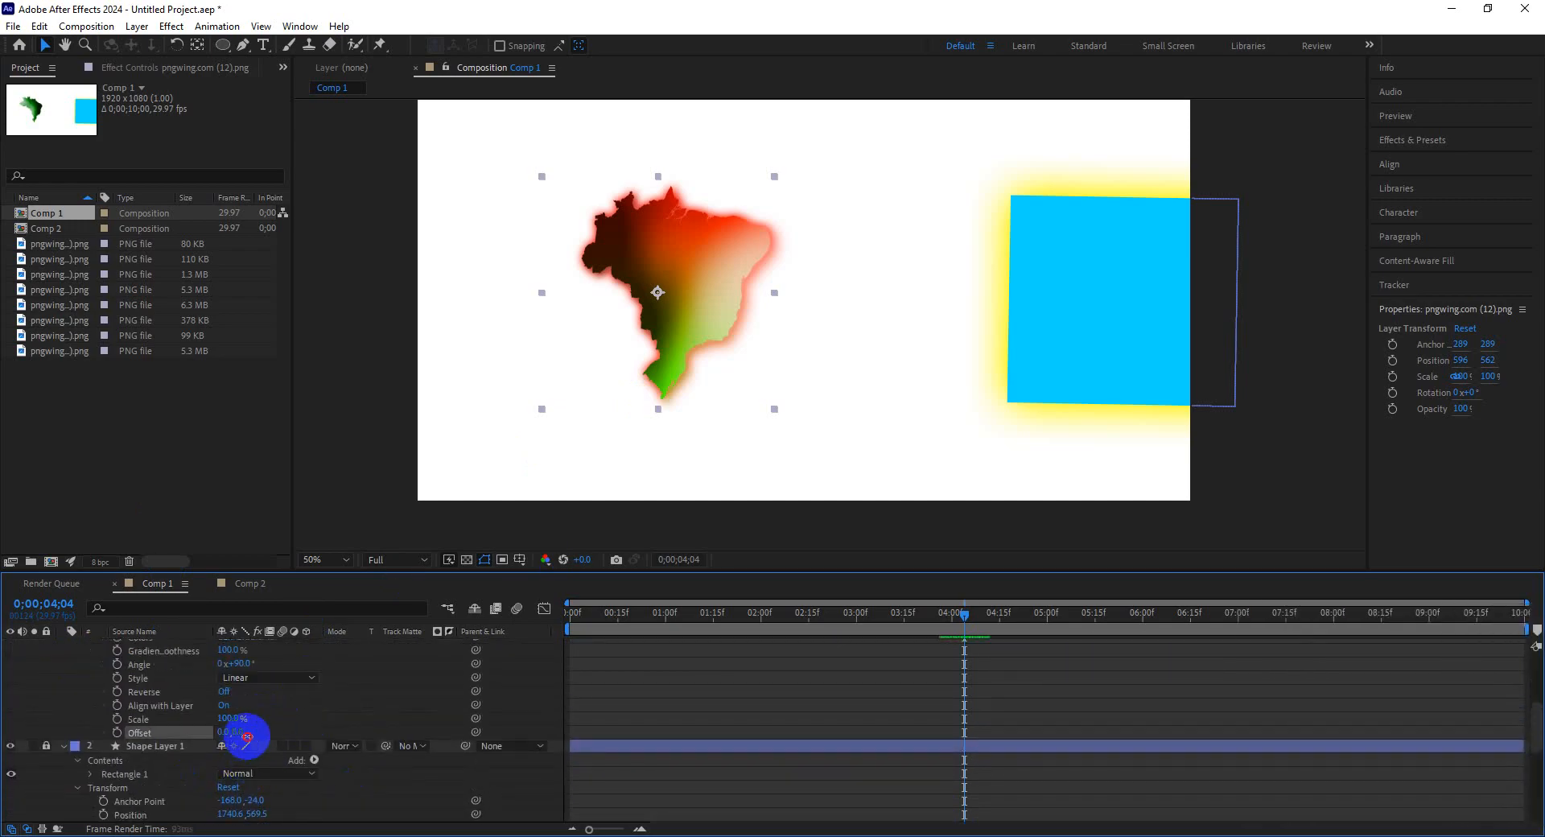
drag(247, 736, 138, 731)
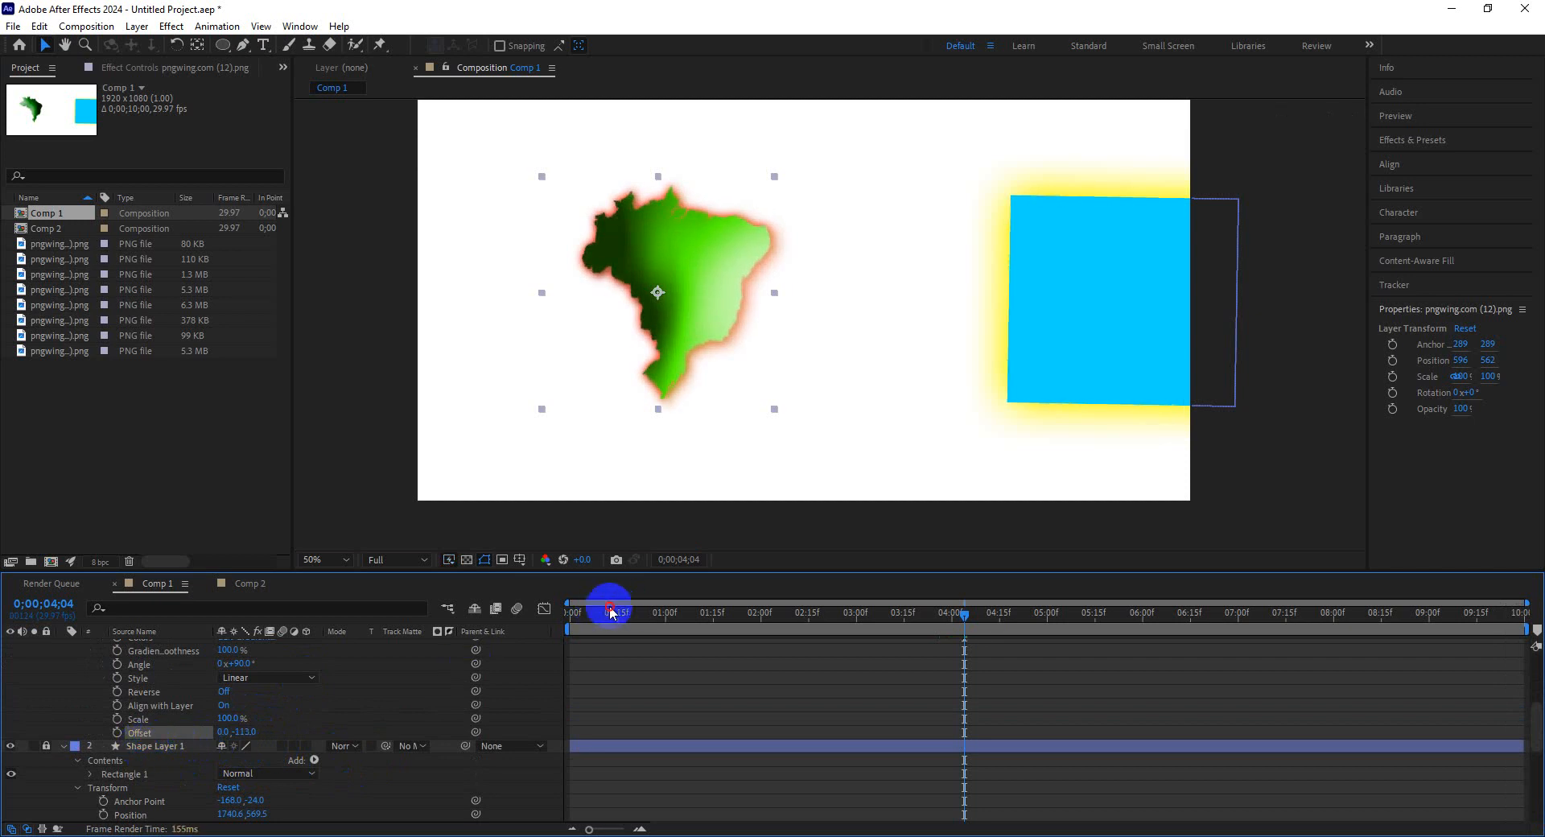
click(566, 618)
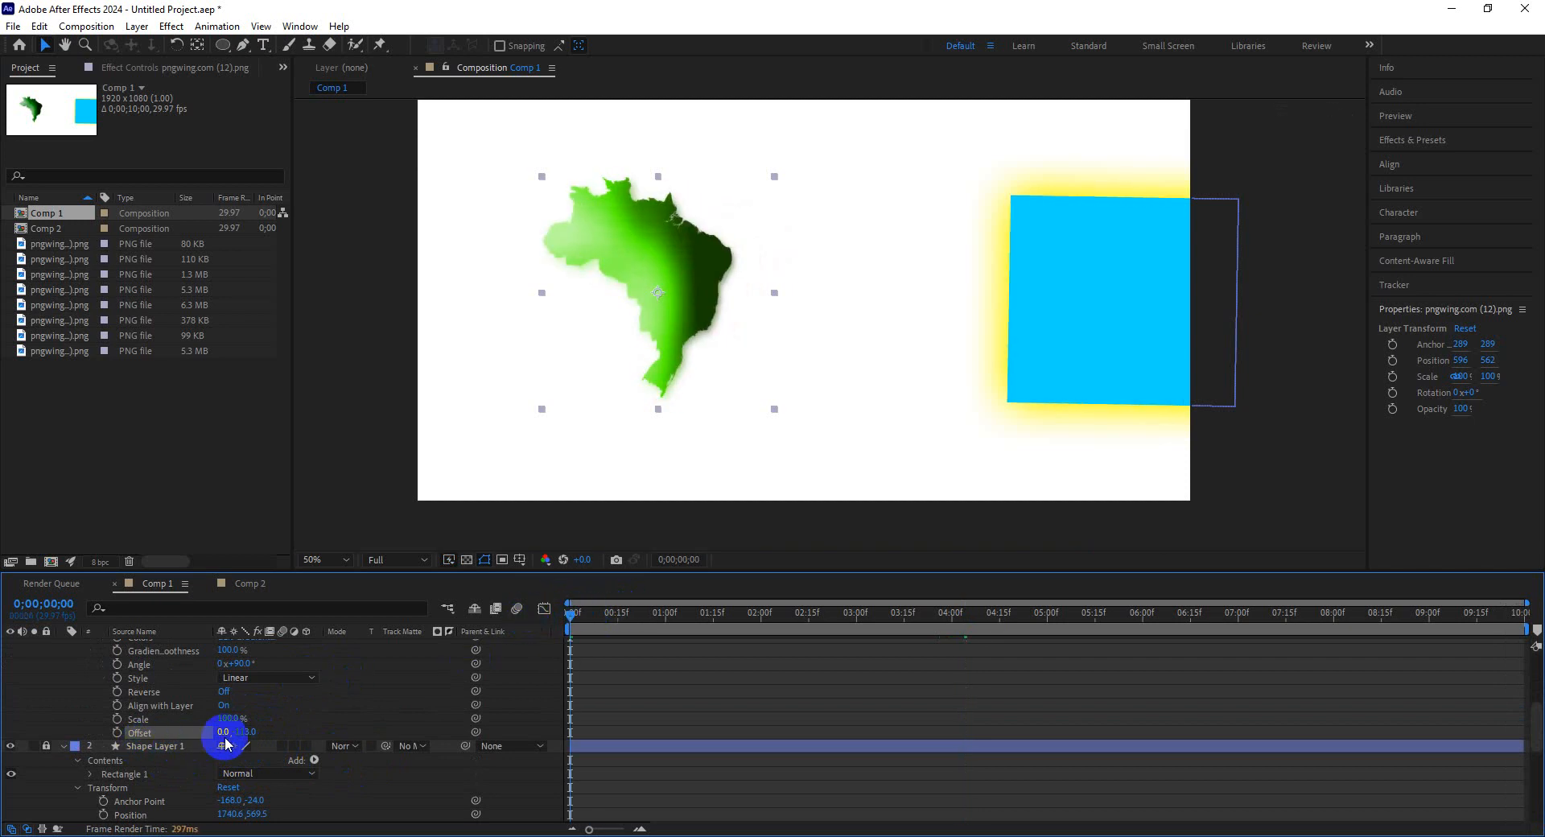
click(117, 732)
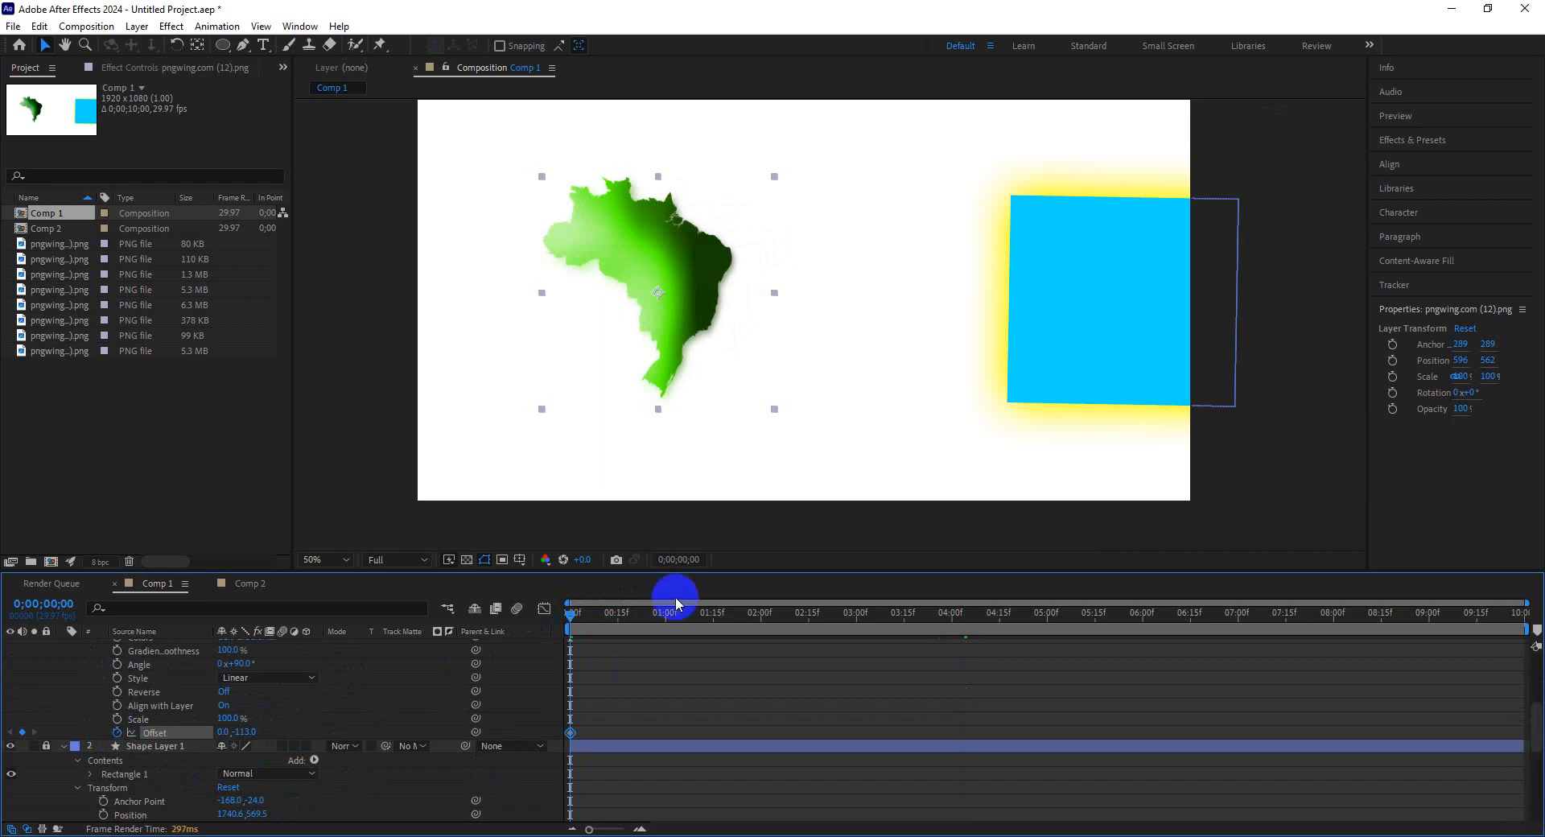
At 0;00;04;27, set the Gradient Overlay offset to 0.0, 250.0.
click(710, 616)
drag(726, 618, 1037, 617)
drag(248, 733, 242, 730)
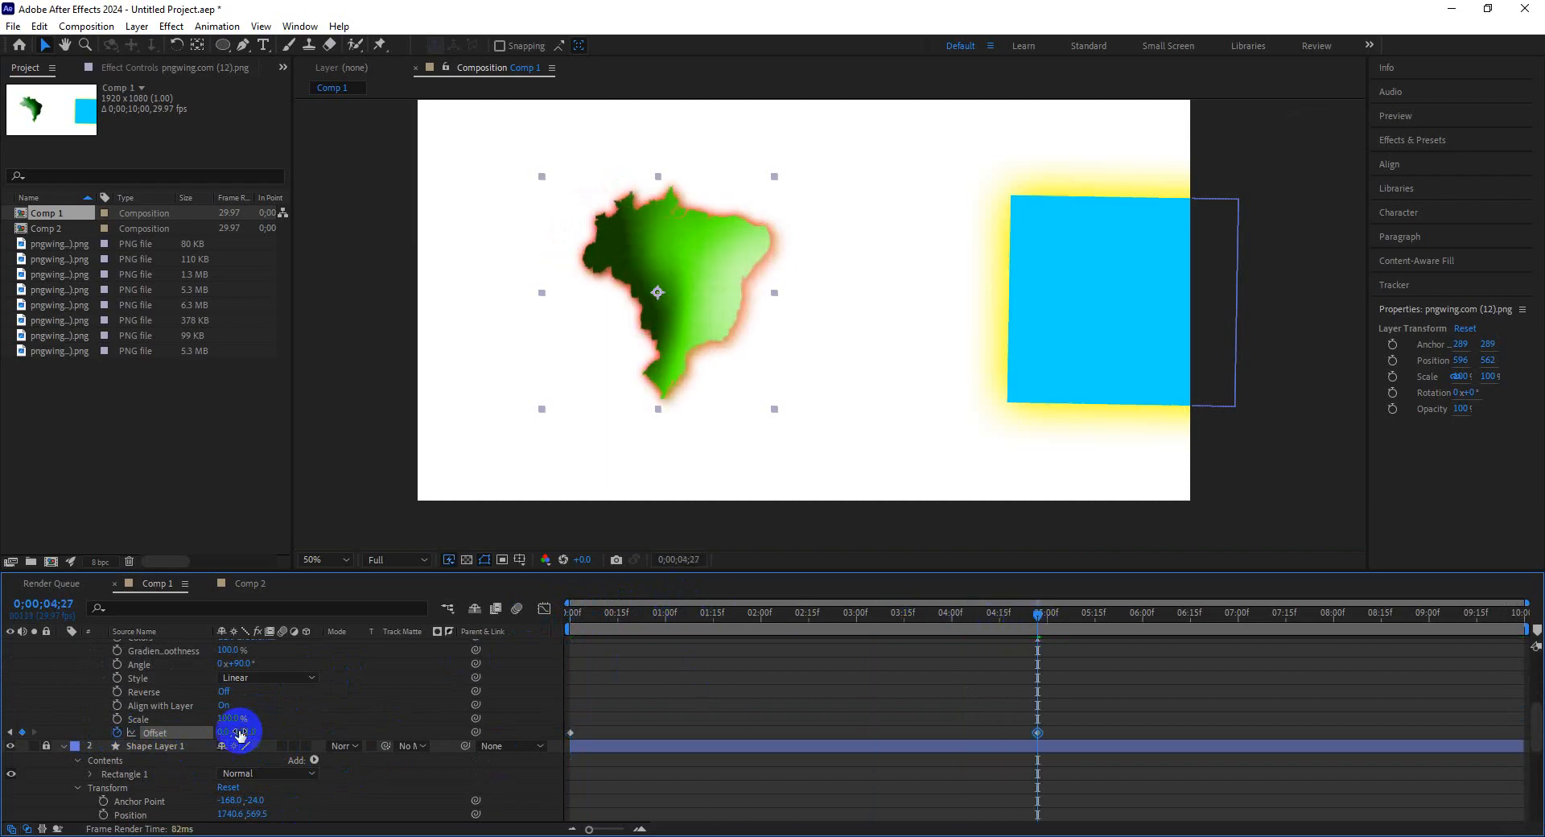
click(245, 732)
key(Return)
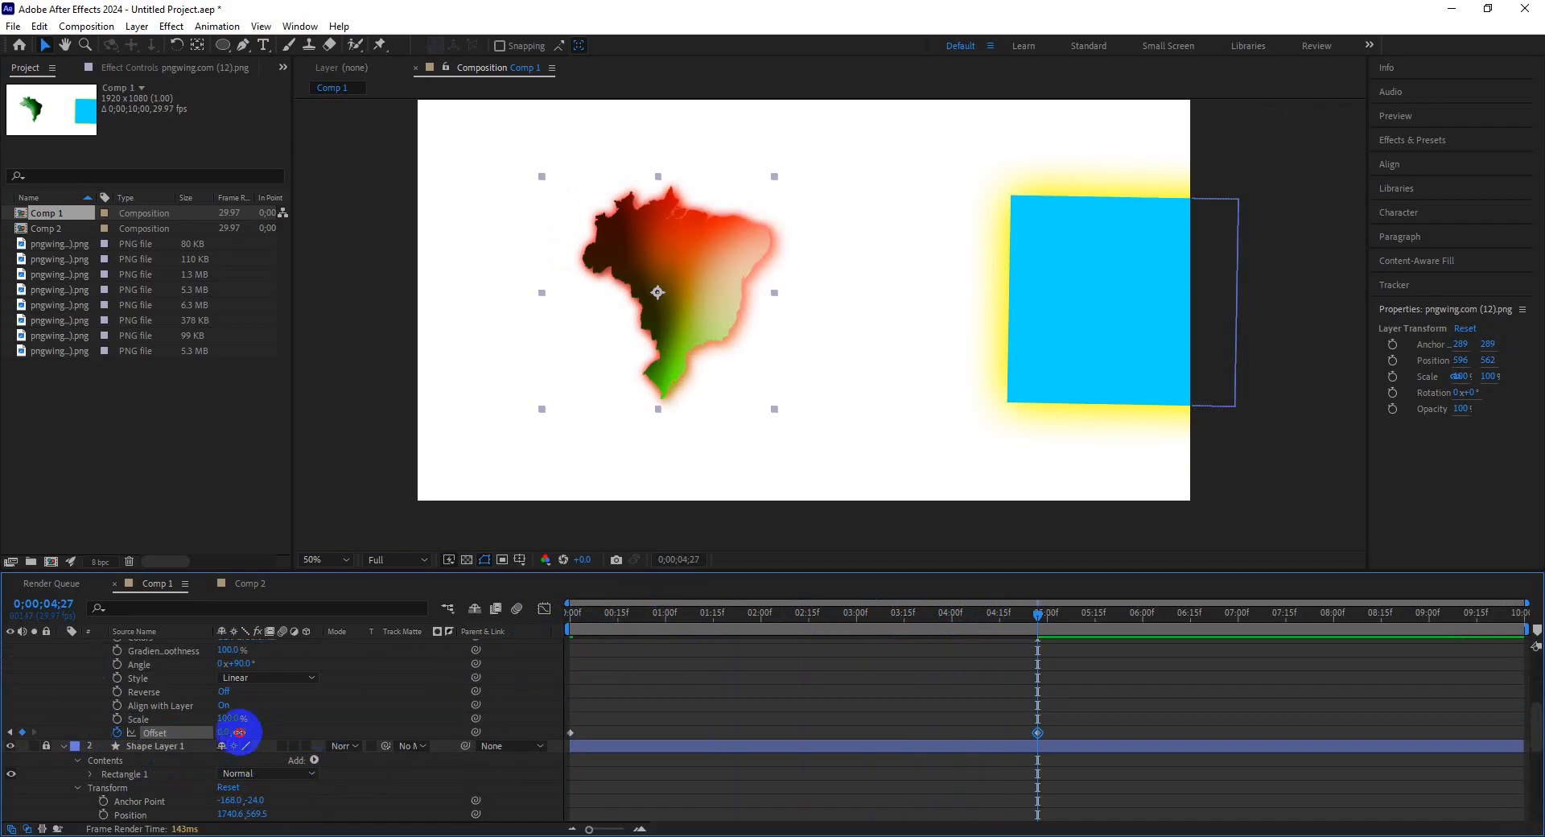
drag(240, 732, 368, 734)
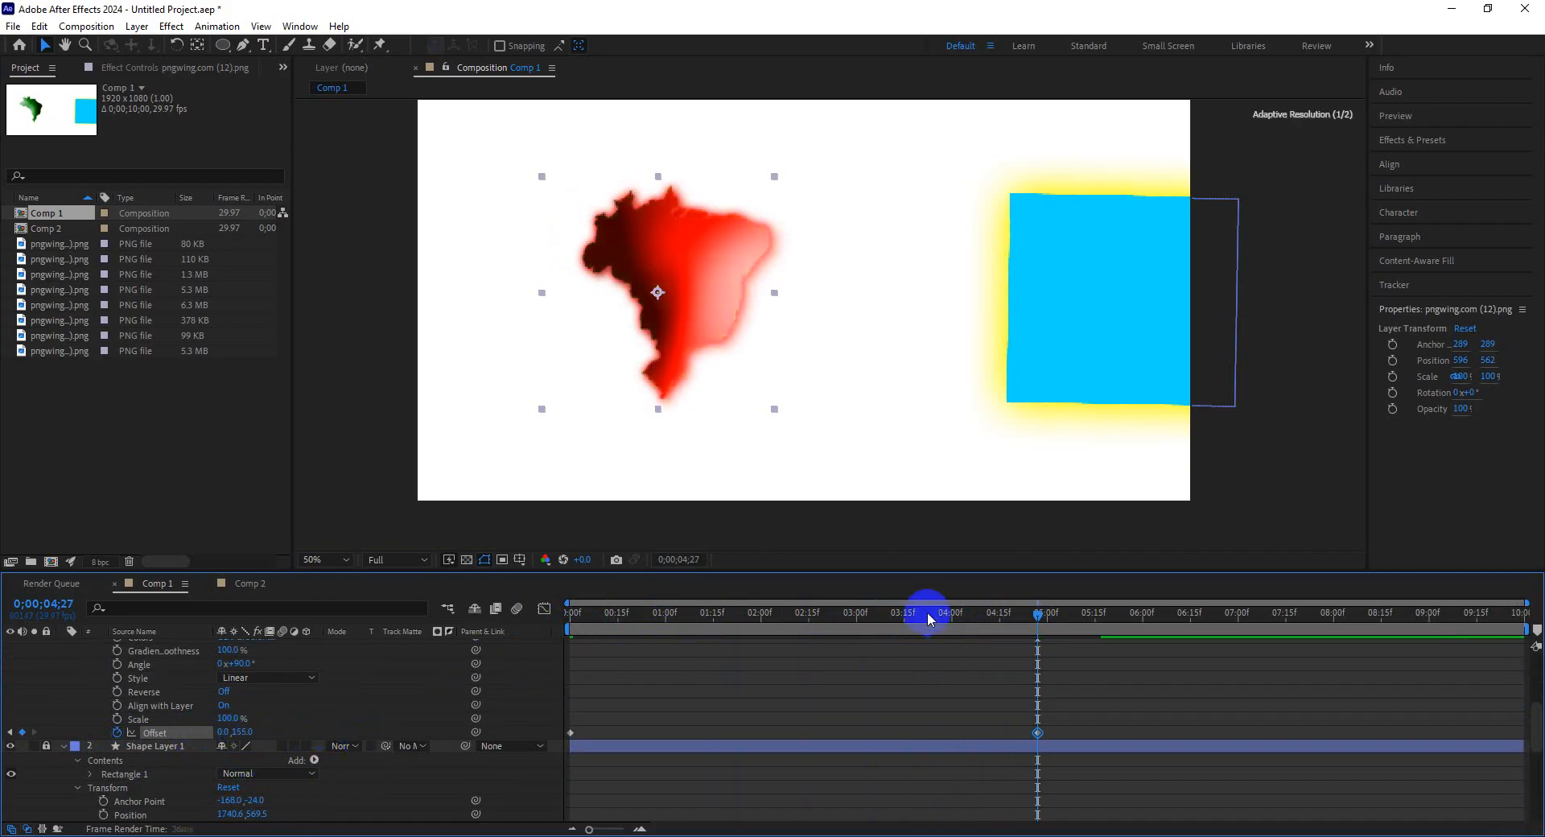
Play back the gradient offset animation from the start of the timeline.
drag(929, 618, 503, 625)
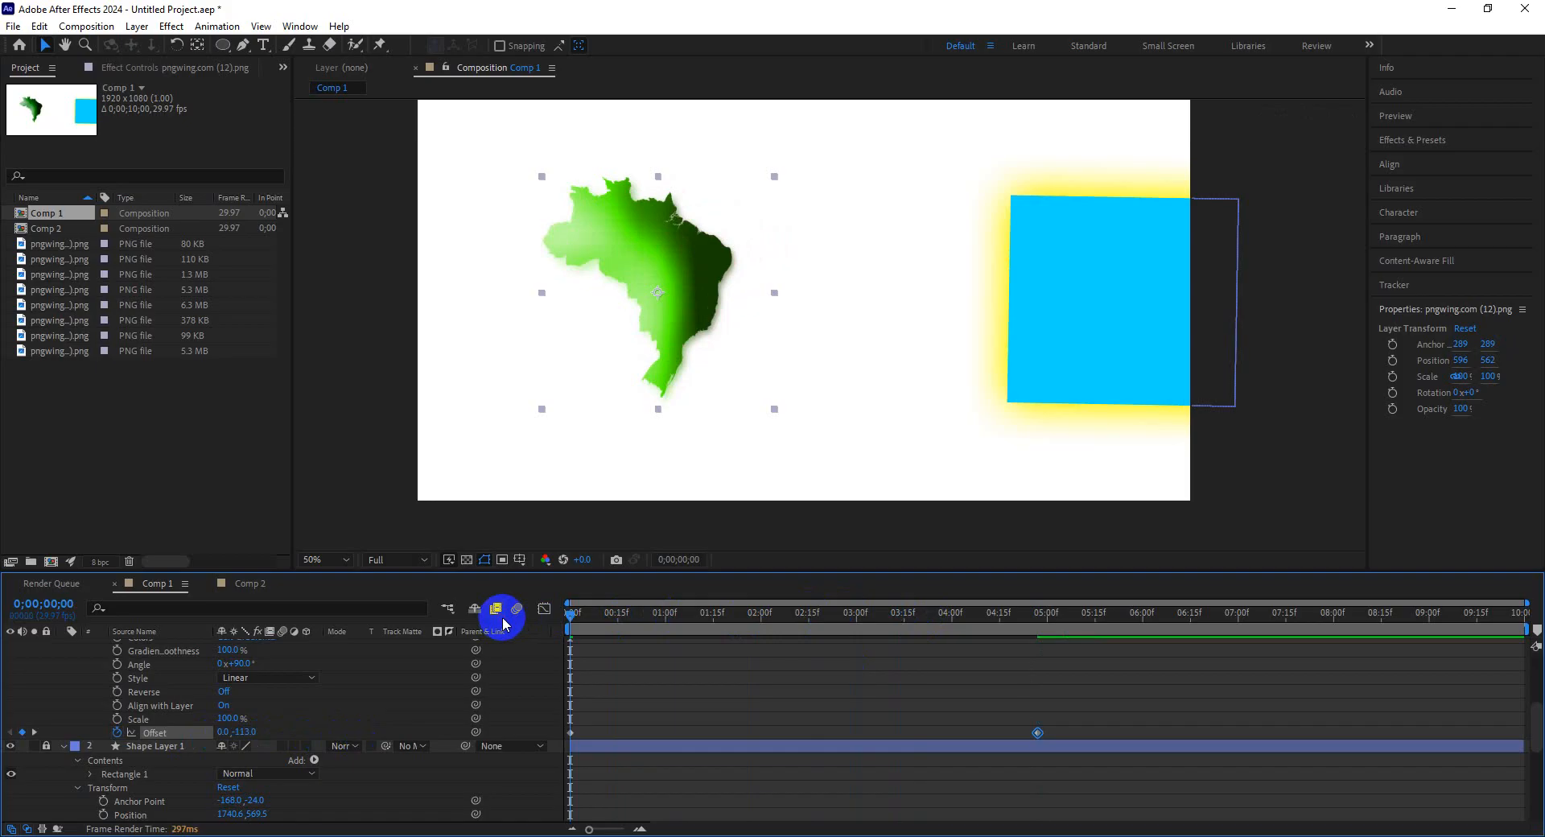
key(space)
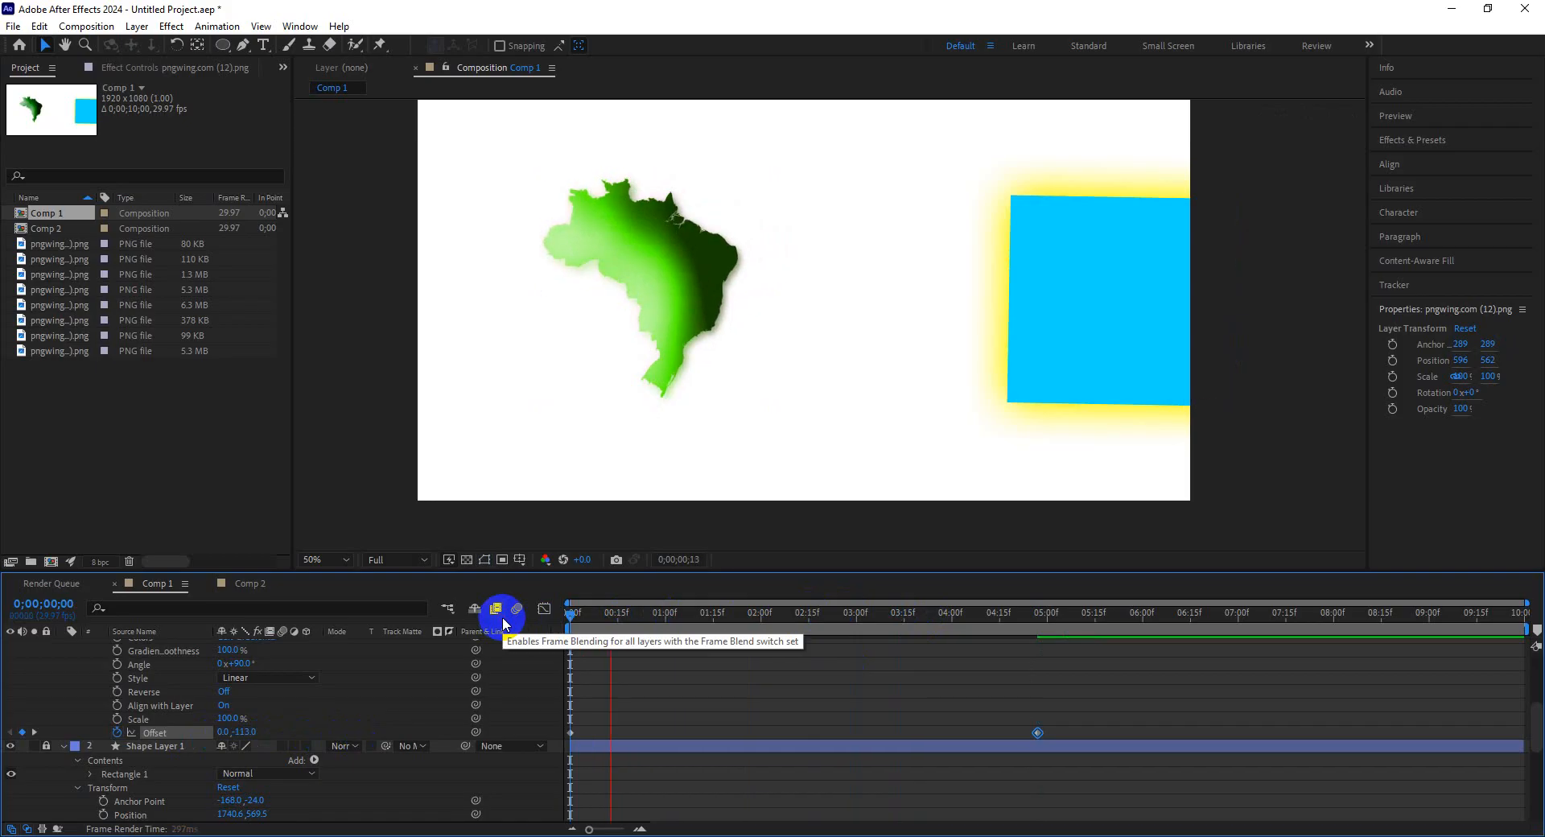
key(space)
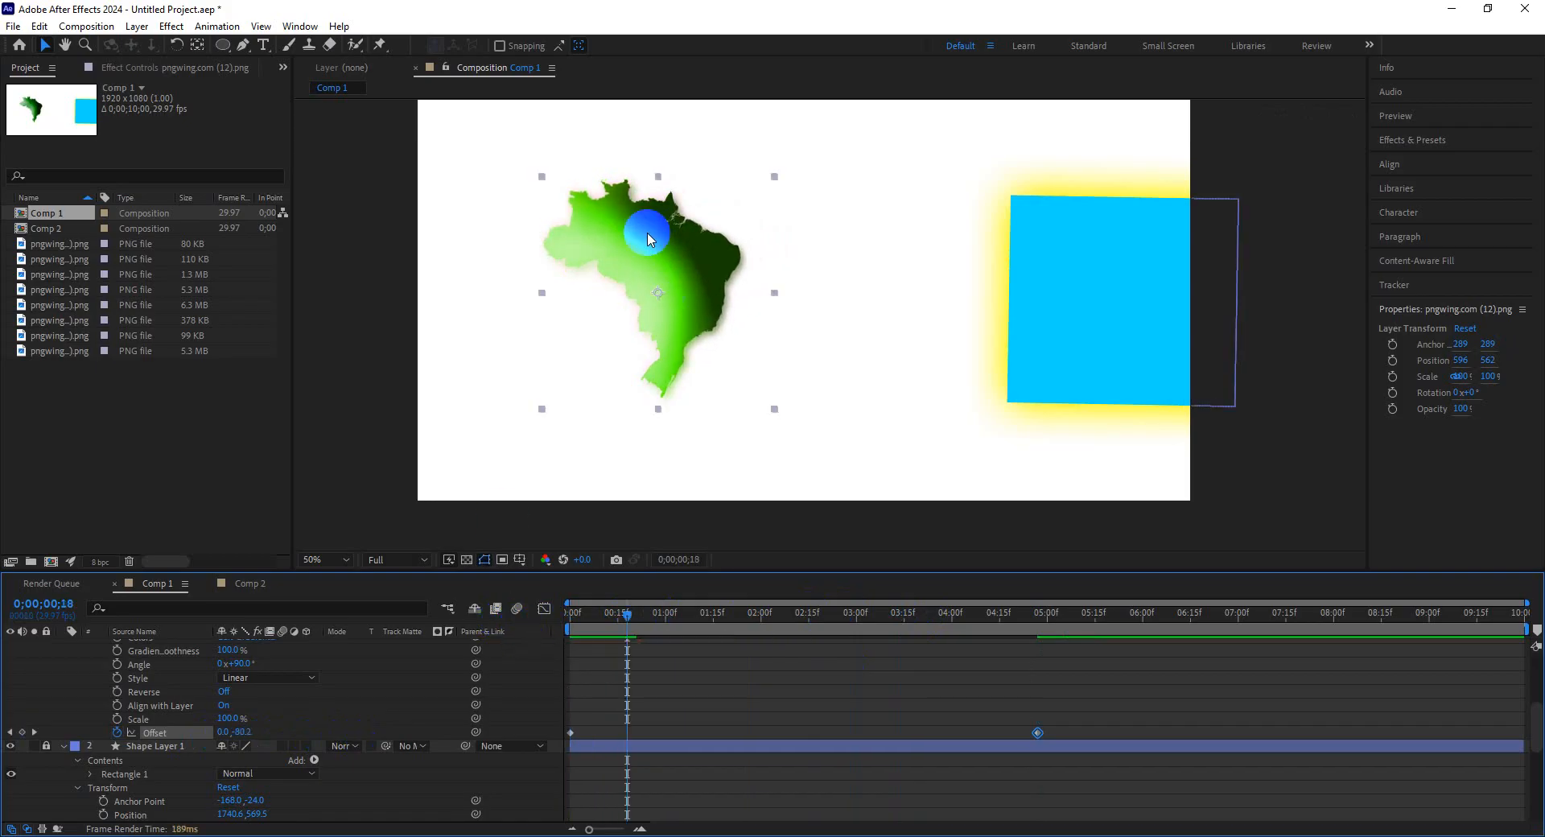
key(space)
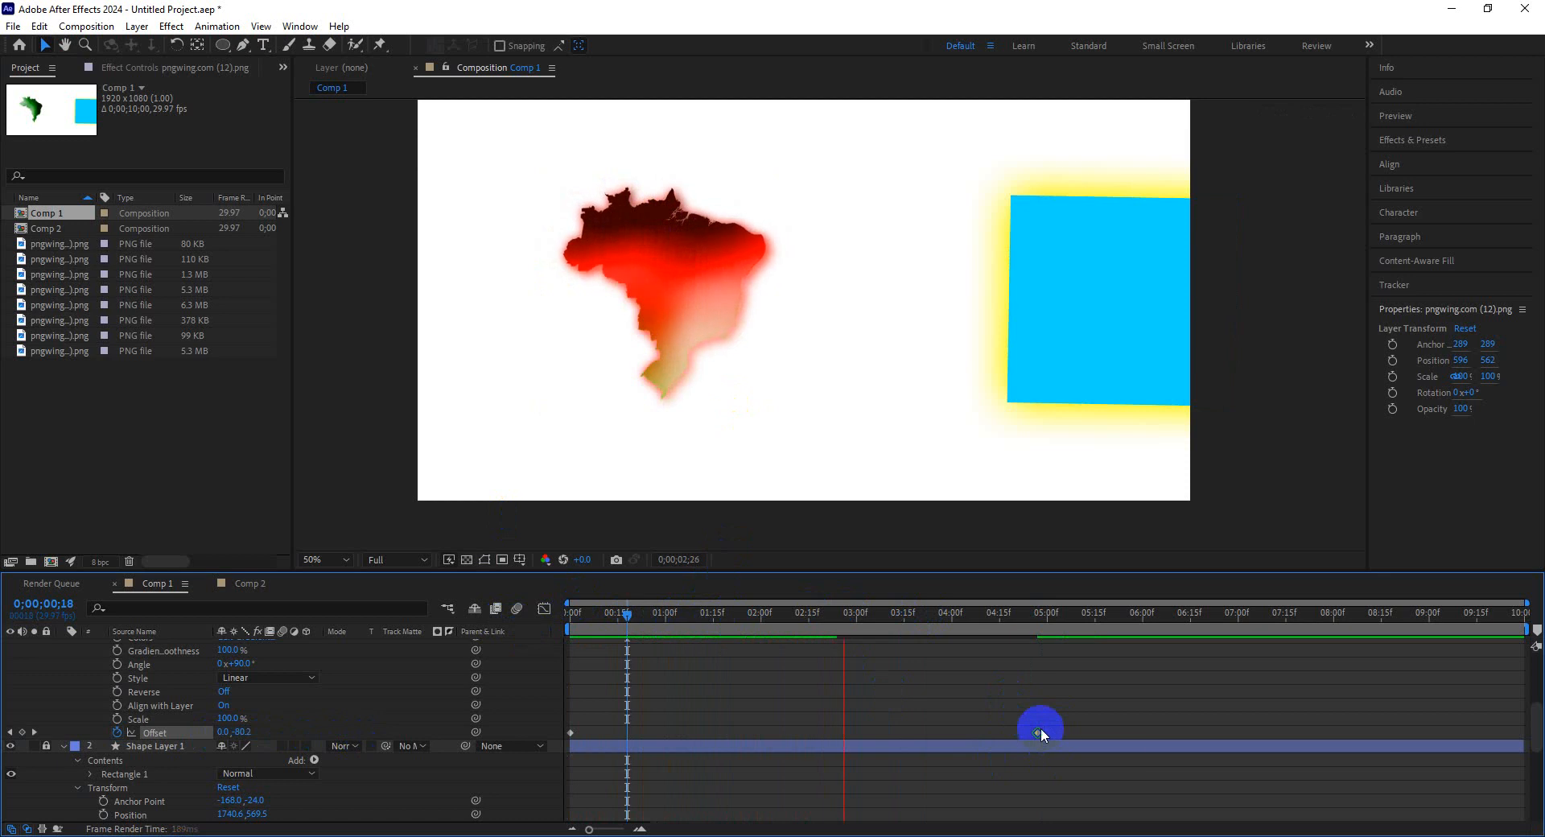
key(space)
Delete the Bevel and Emboss layer style from the map layer.
scroll(310, 700, up, 3)
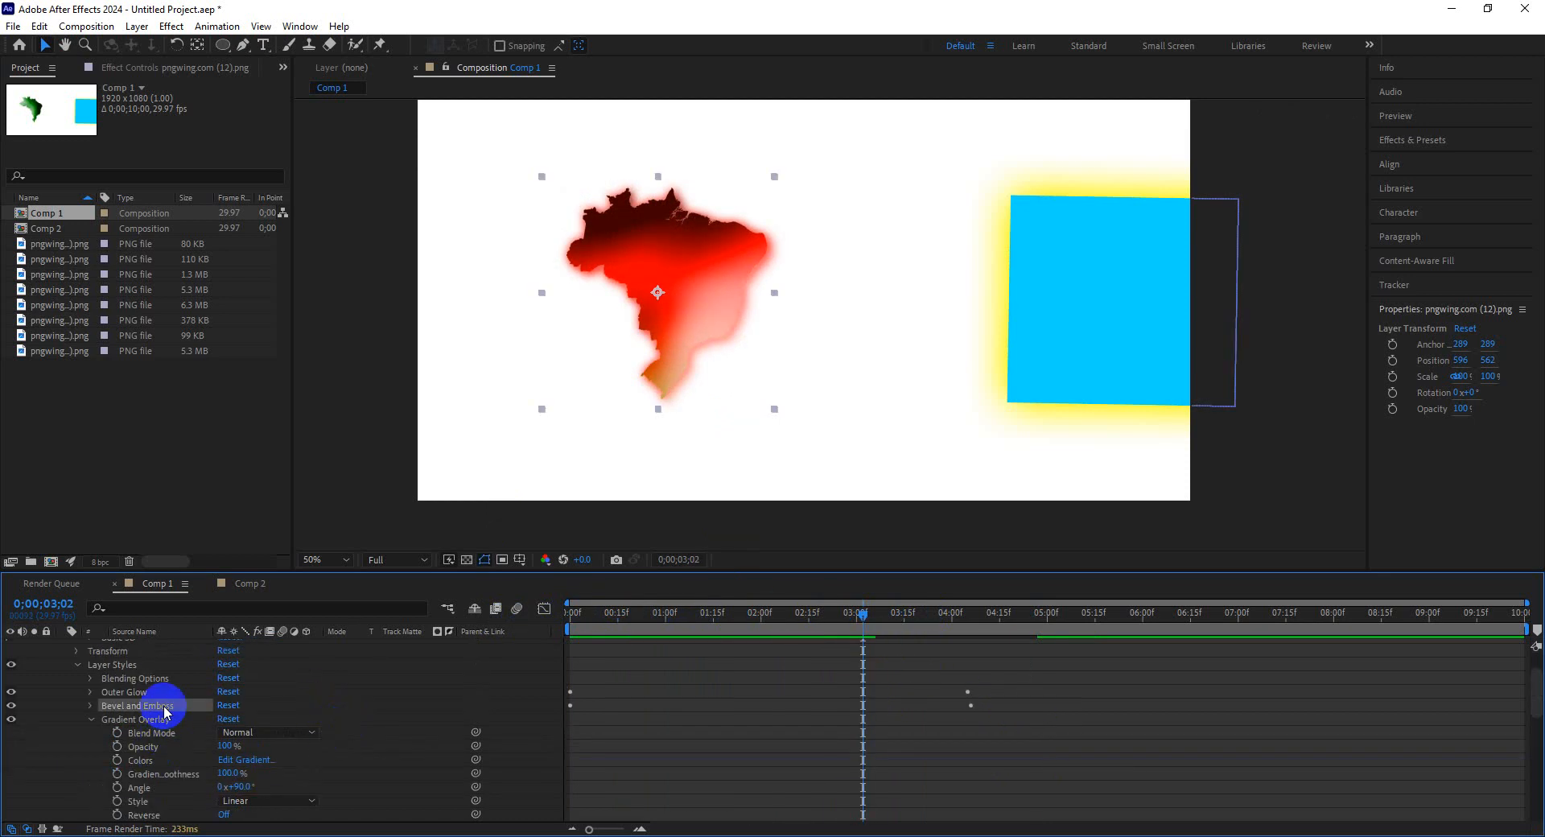
key(Delete)
drag(793, 620, 958, 676)
click(370, 797)
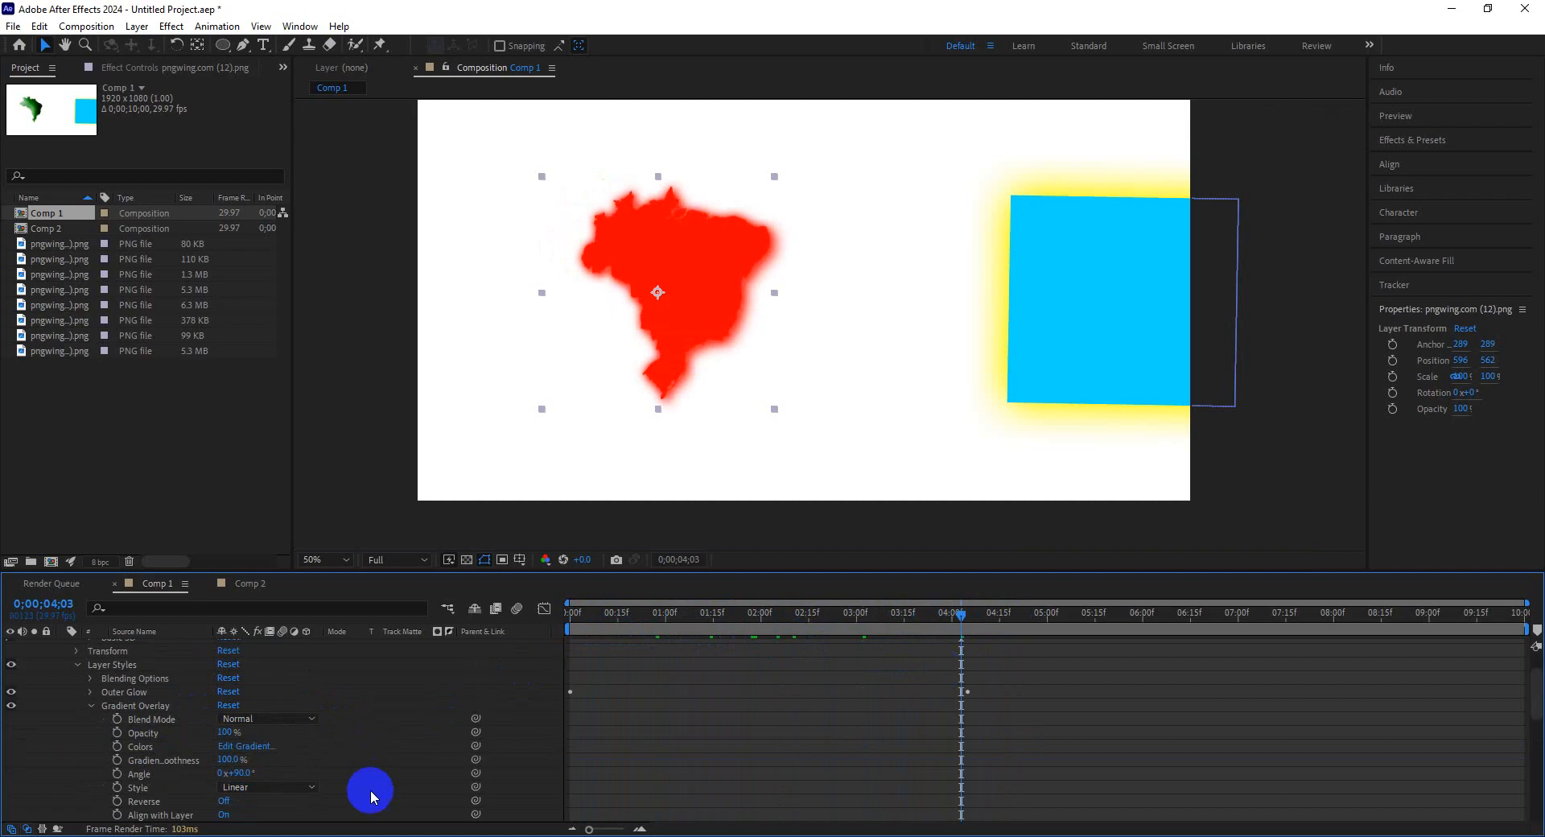
mouse_move(371, 827)
click(321, 792)
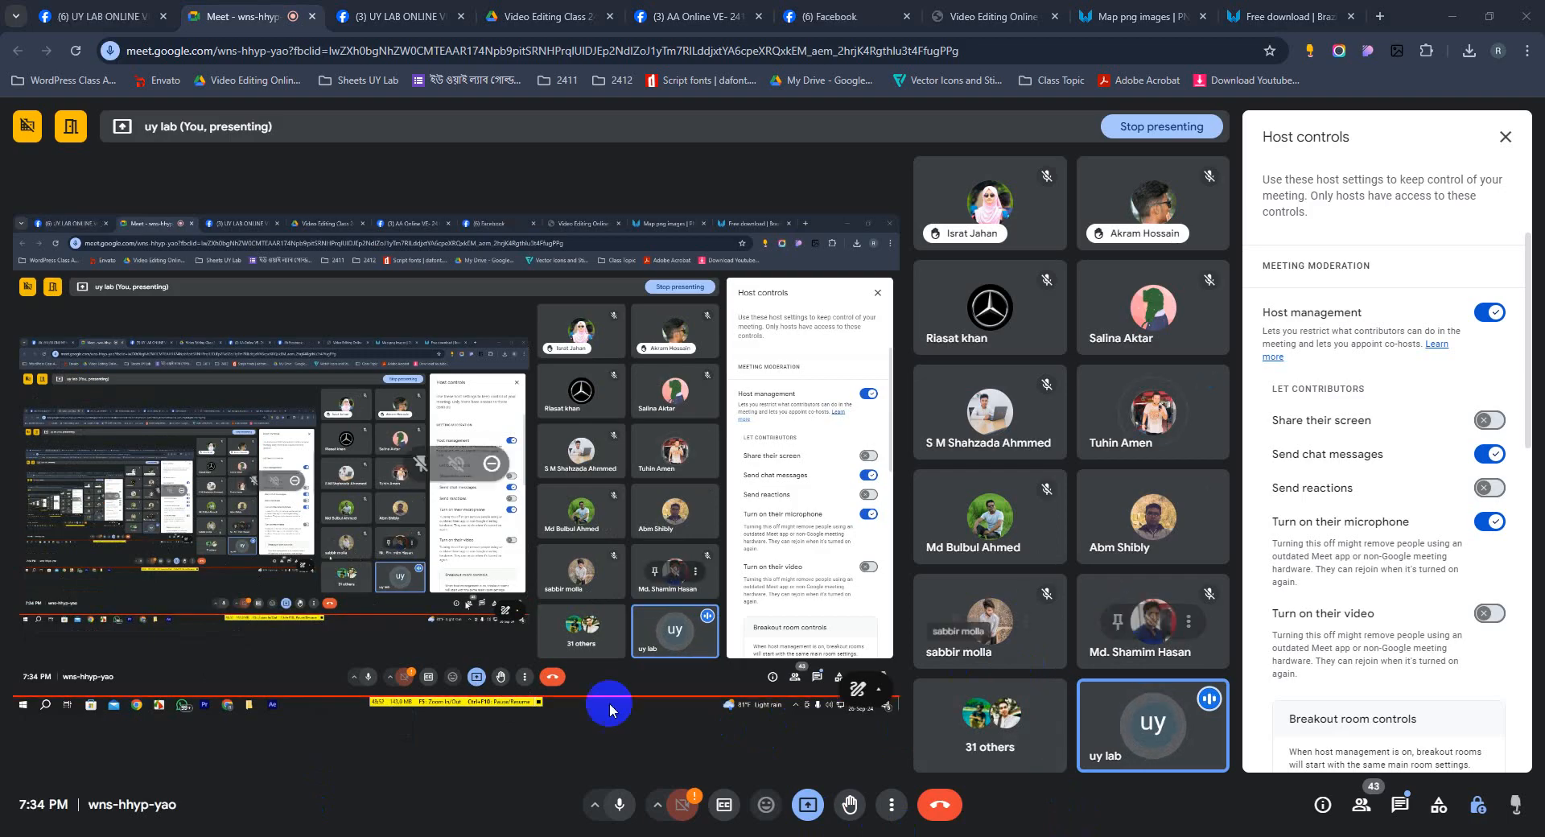
click(447, 829)
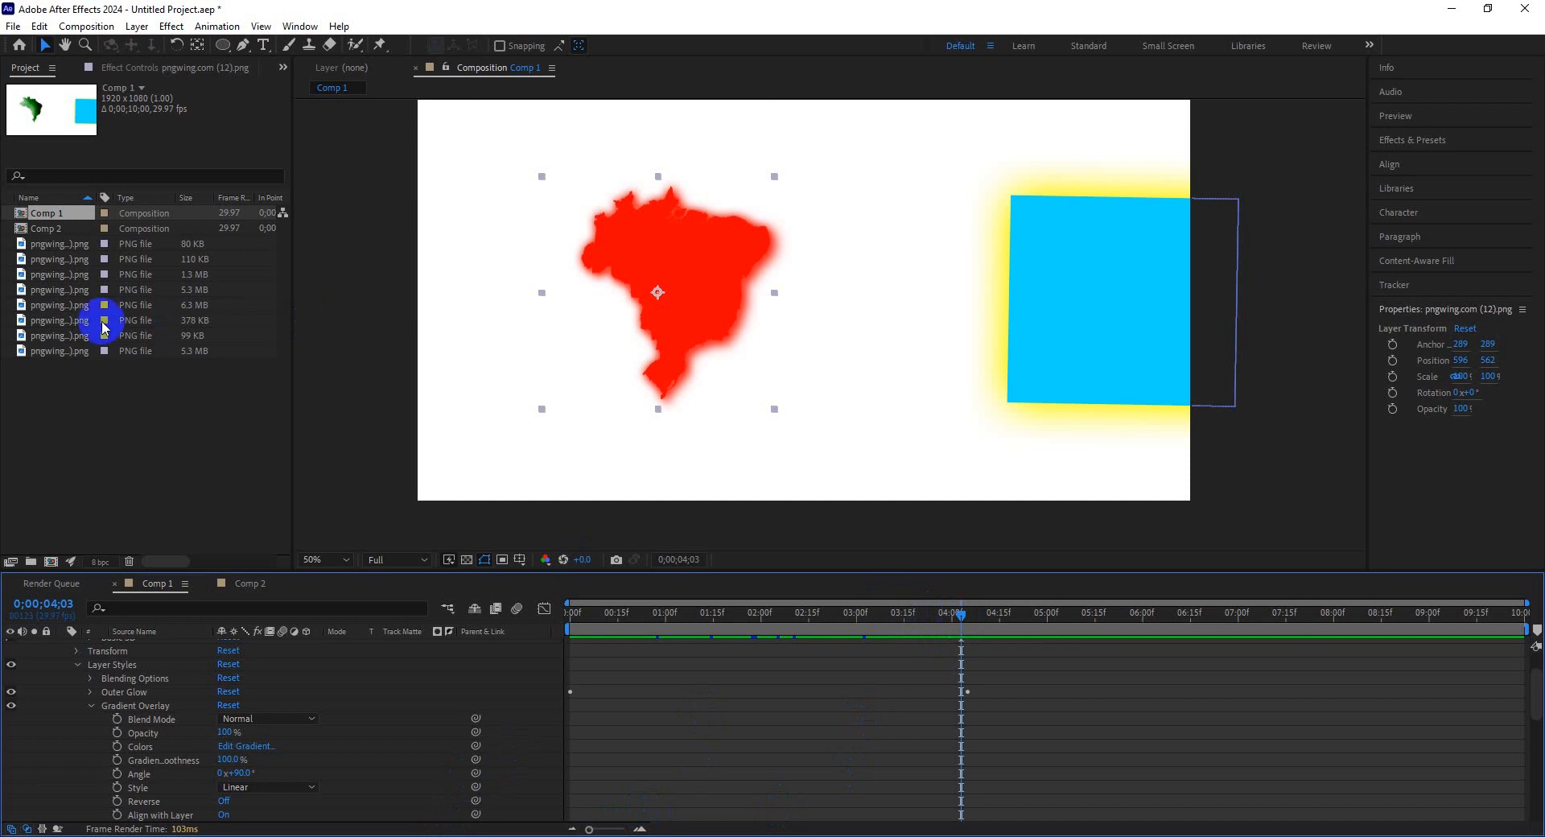
Open Comp 2 and delete its circle shape layer.
double_click(78, 230)
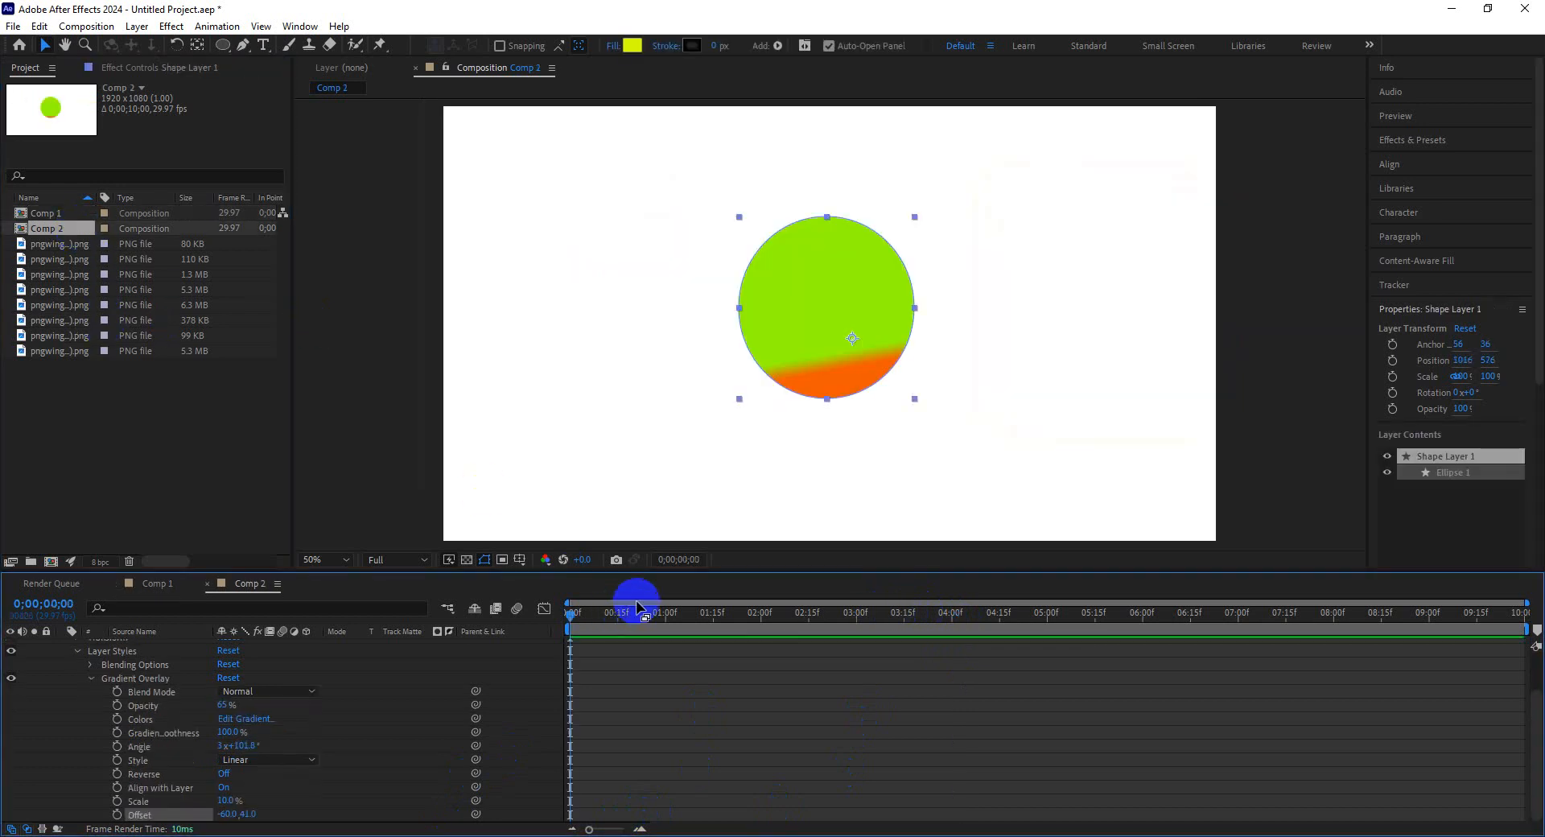
click(90, 683)
click(89, 680)
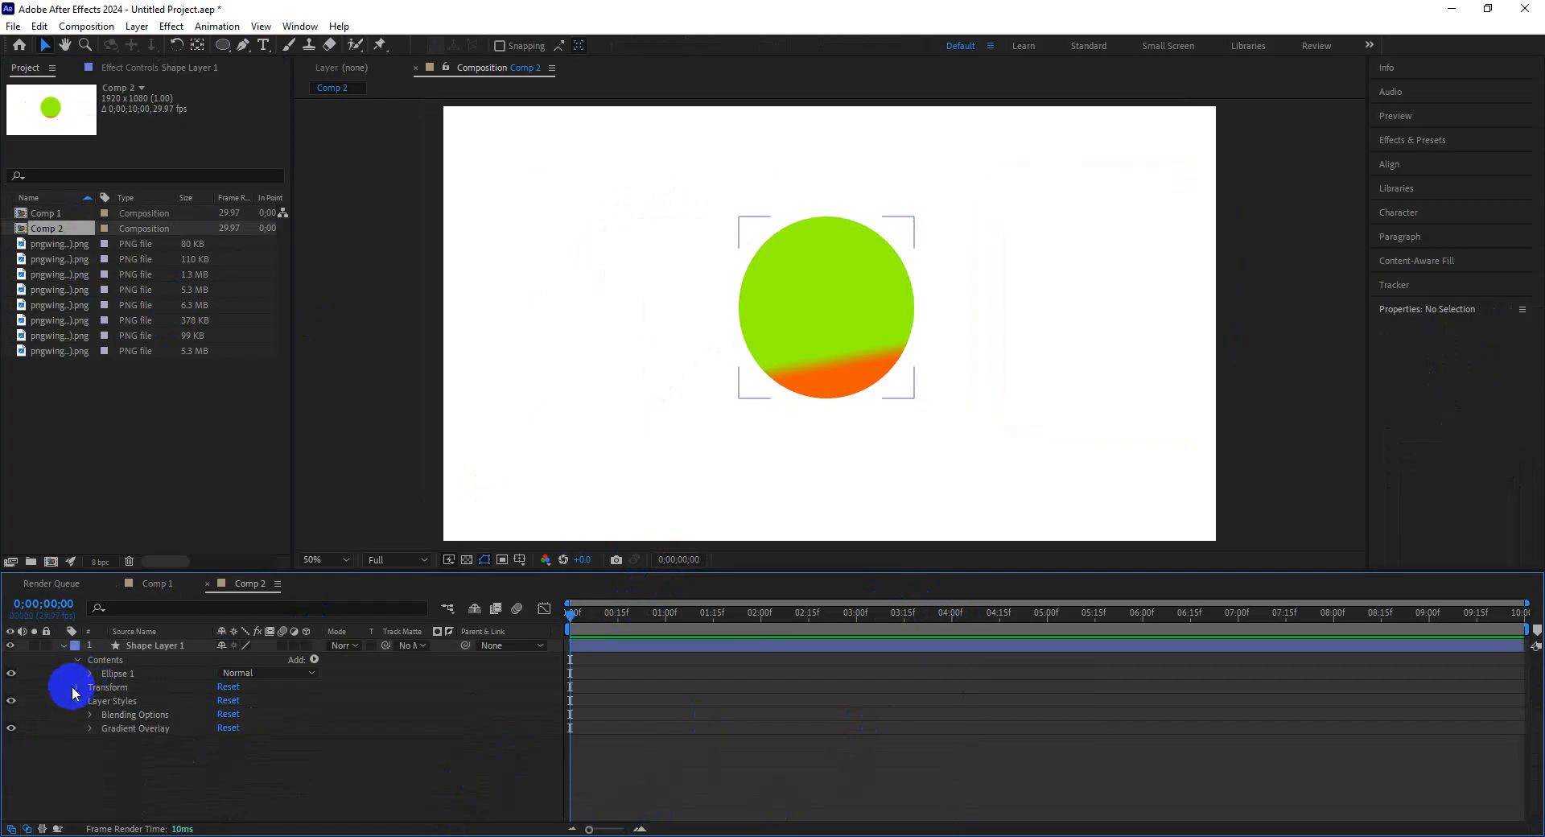
click(78, 688)
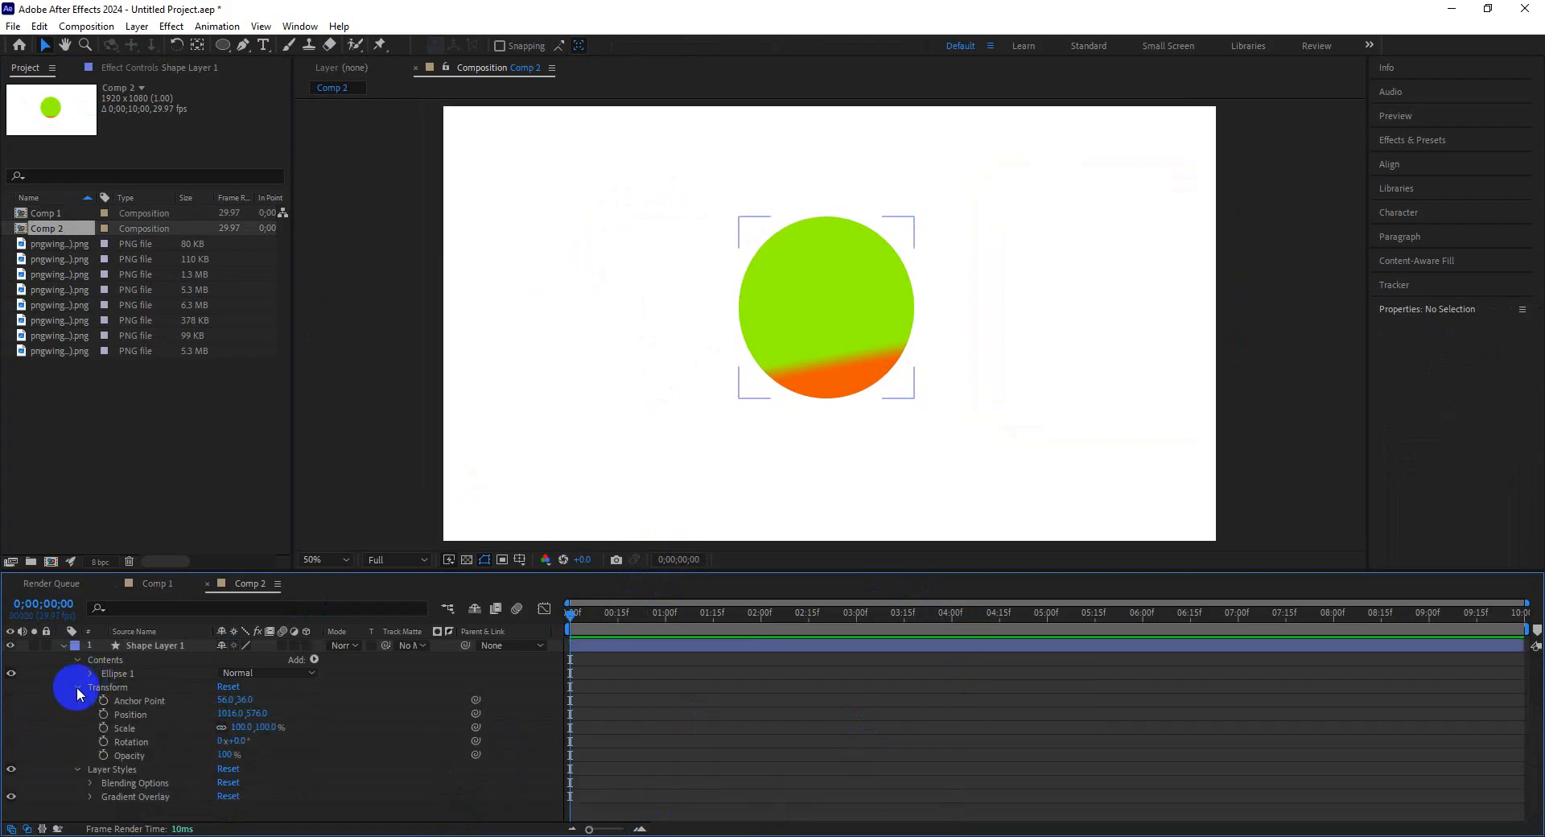
click(62, 646)
click(63, 643)
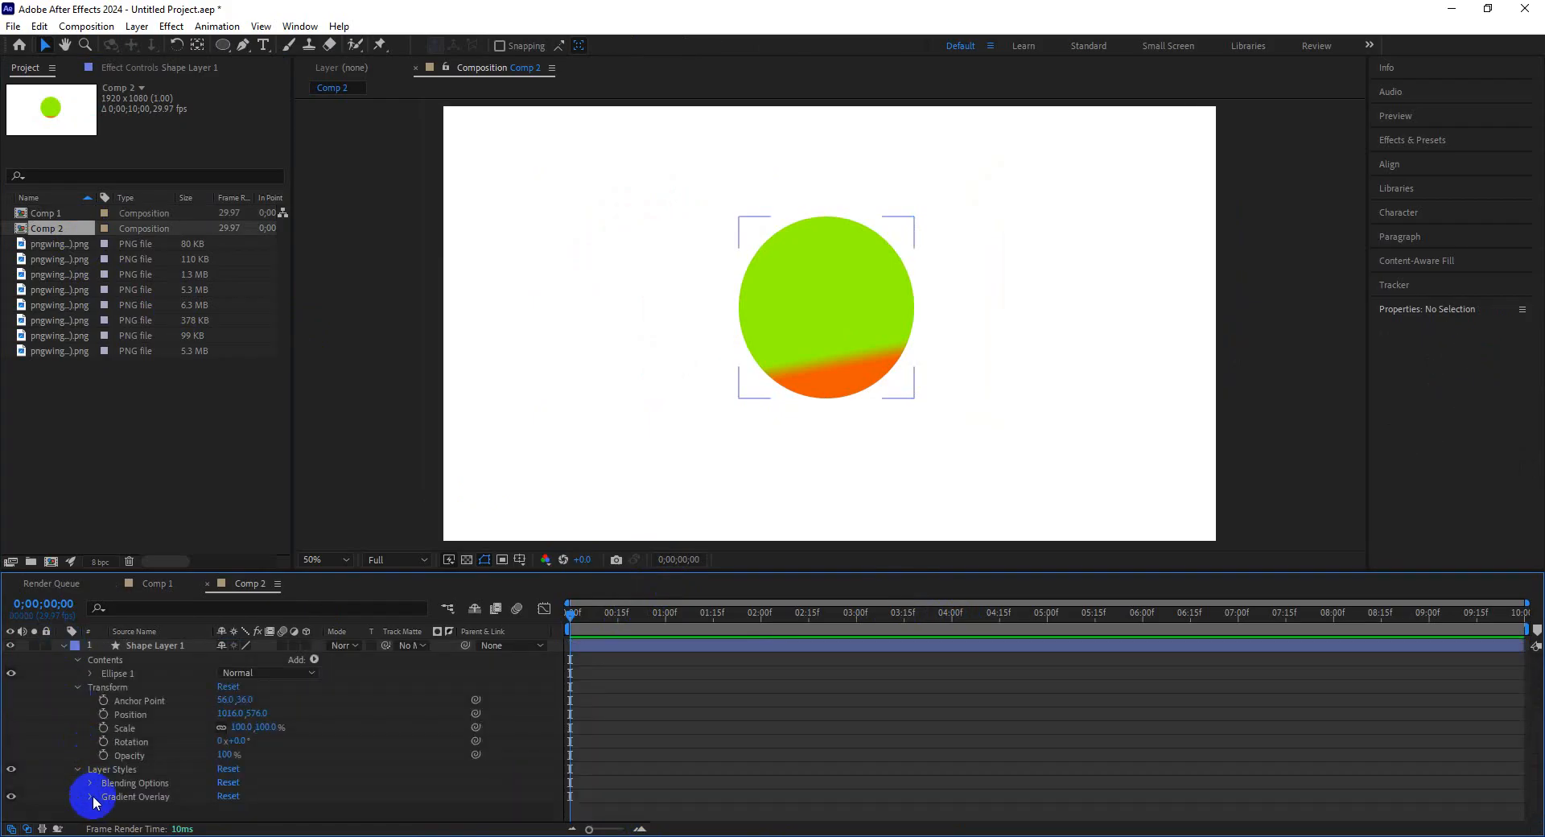
scroll(123, 805, down, 5)
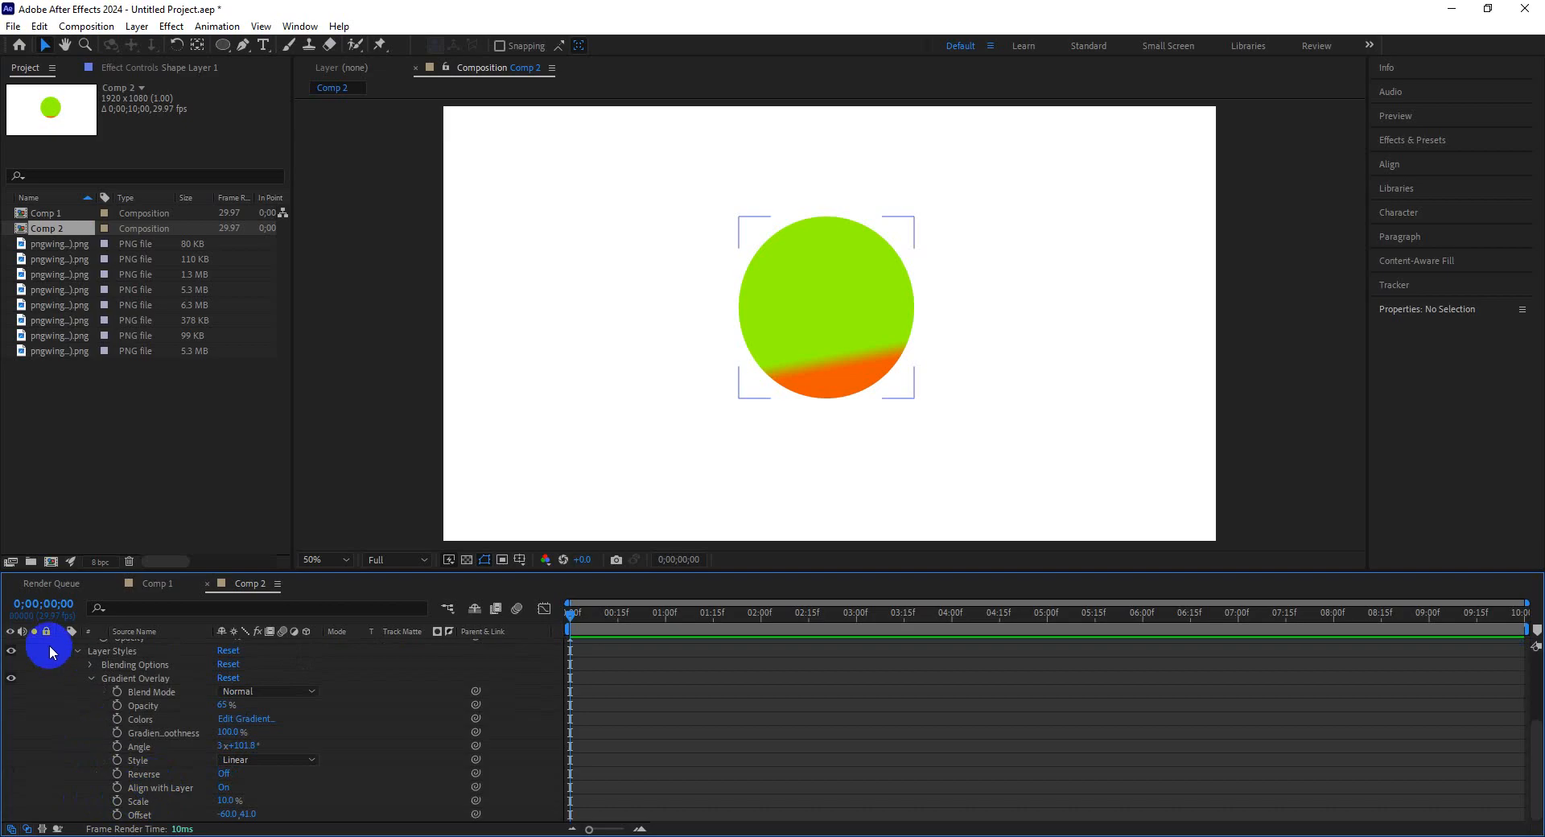
click(78, 653)
click(113, 648)
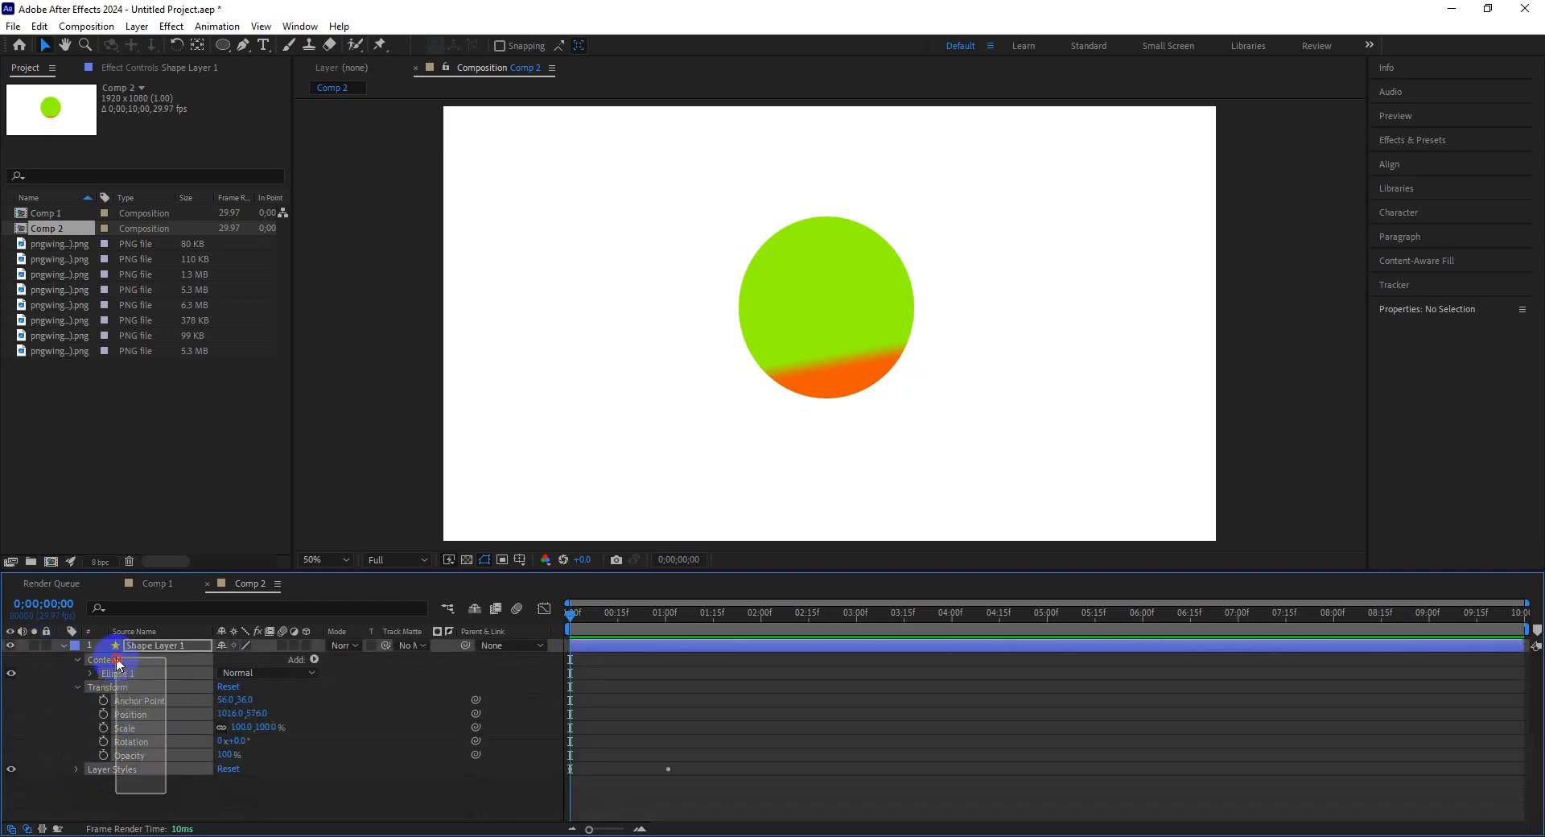
key(Delete)
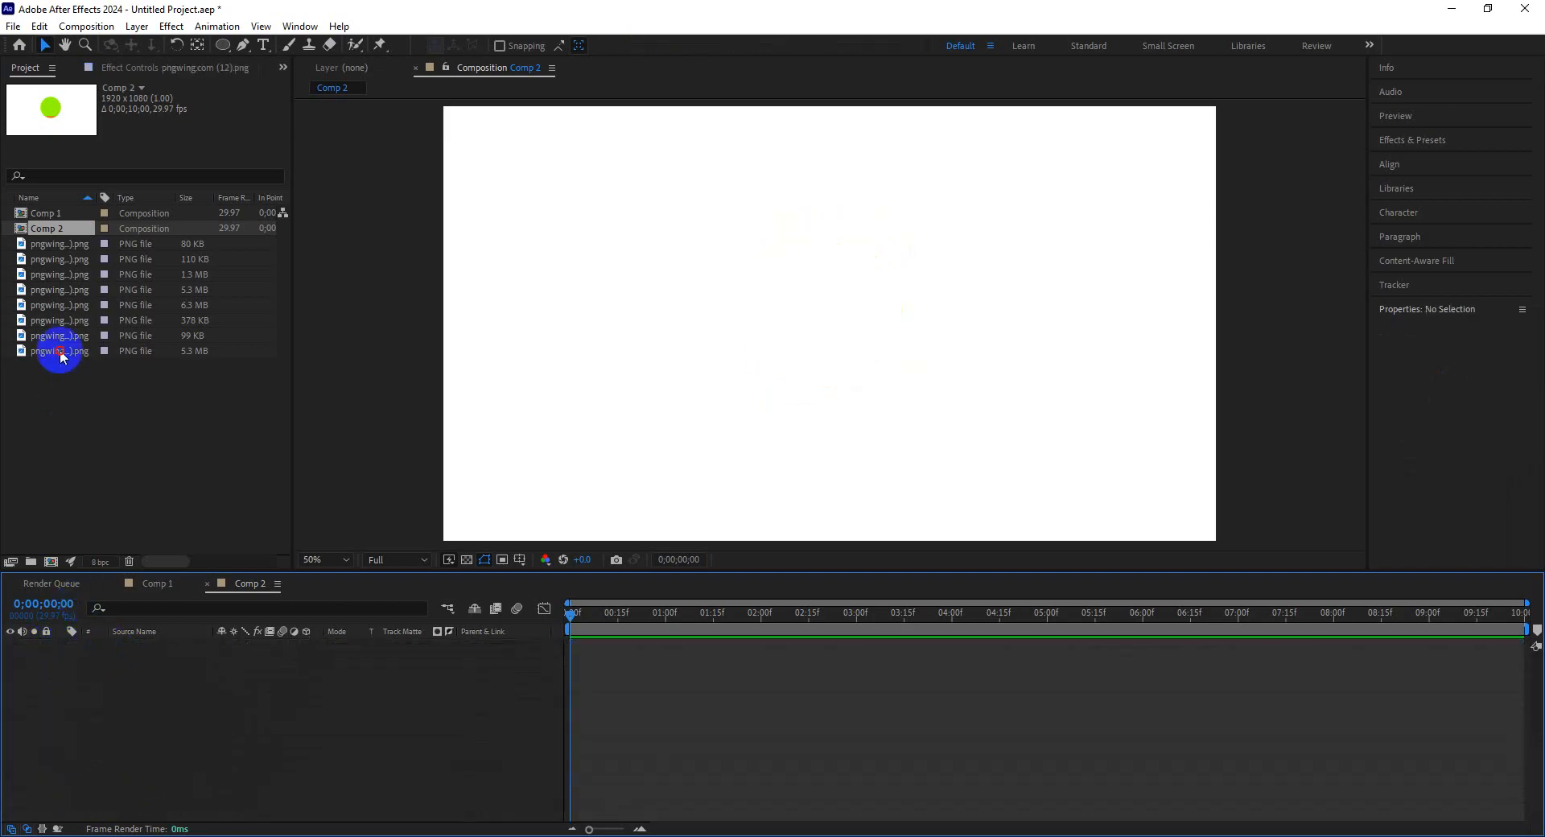
Add the jungle image pngwing.com (59).png to Comp 2 and scale it down to about 42.6%.
click(55, 354)
drag(54, 359, 727, 330)
scroll(731, 359, down, 3)
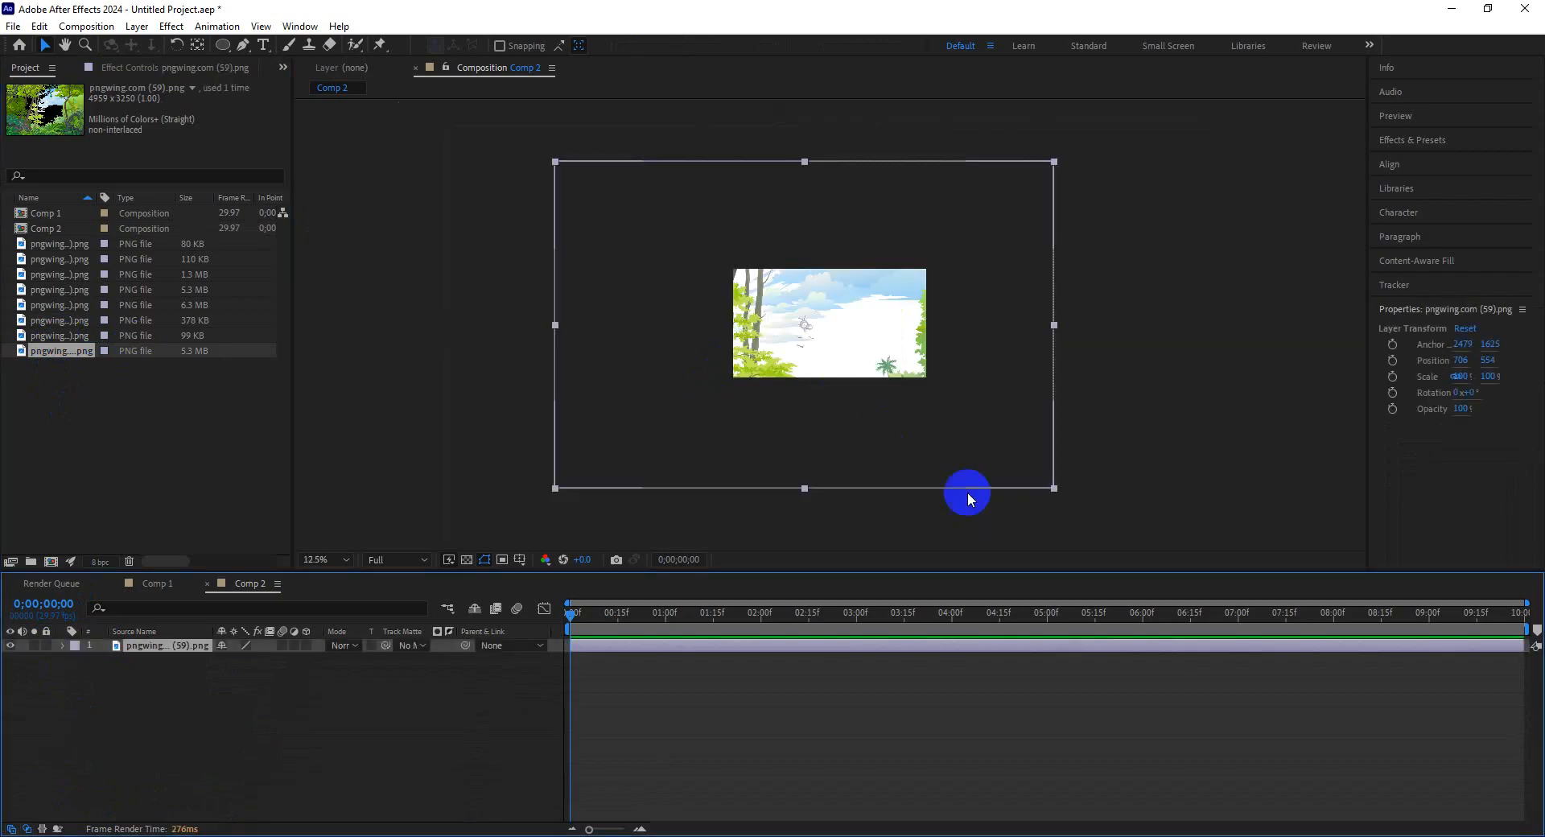
drag(1055, 486, 903, 389)
mouse_move(716, 381)
mouse_down()
mouse_move(746, 381)
mouse_move(728, 393)
mouse_up()
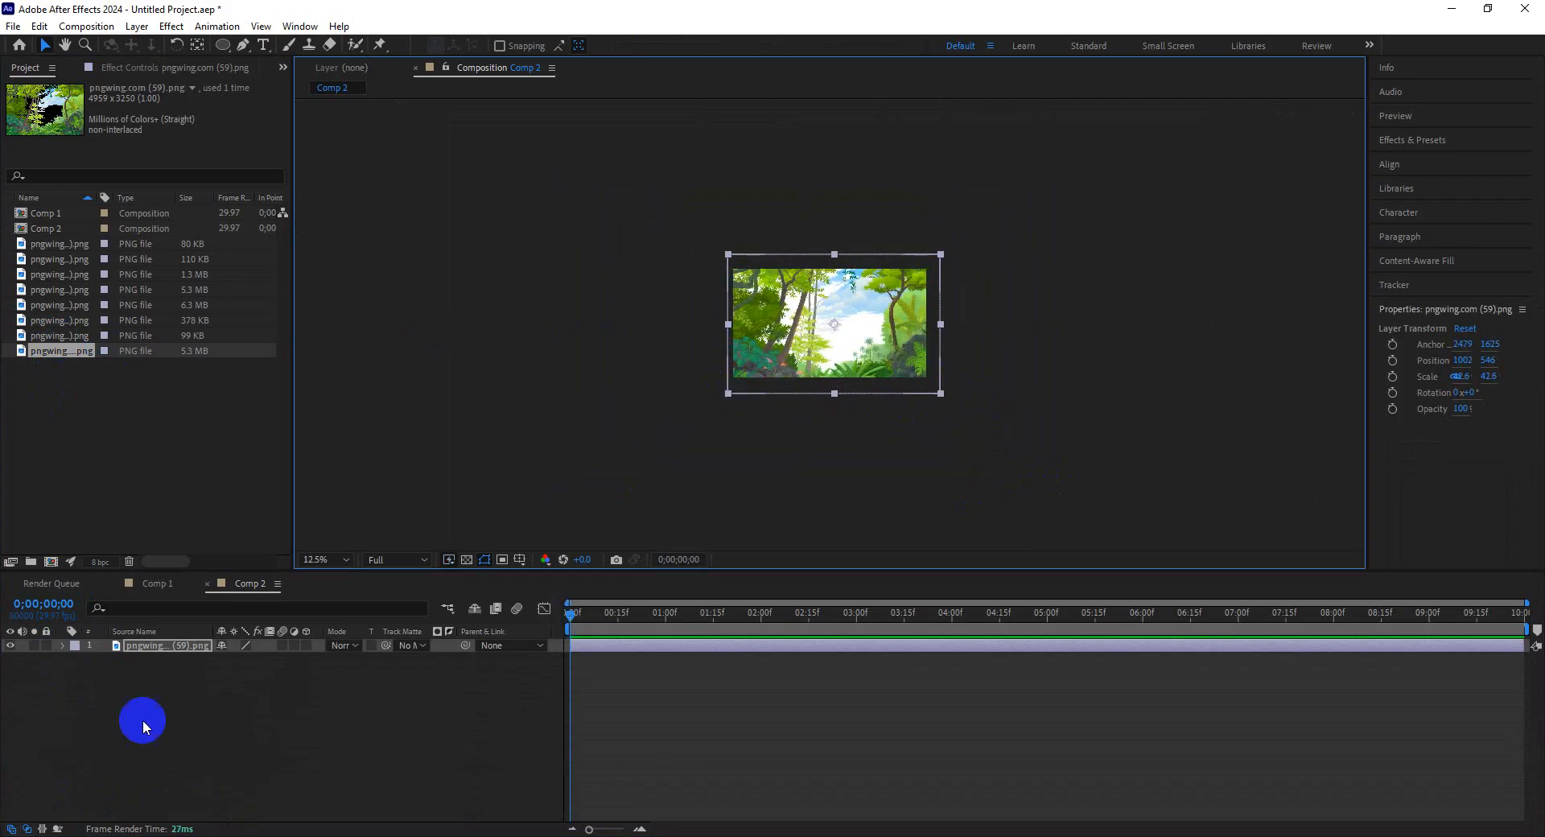
Keyframe the background's scale at the start and raise it to about 90.6% at 0;00;04;23.
click(62, 645)
click(77, 659)
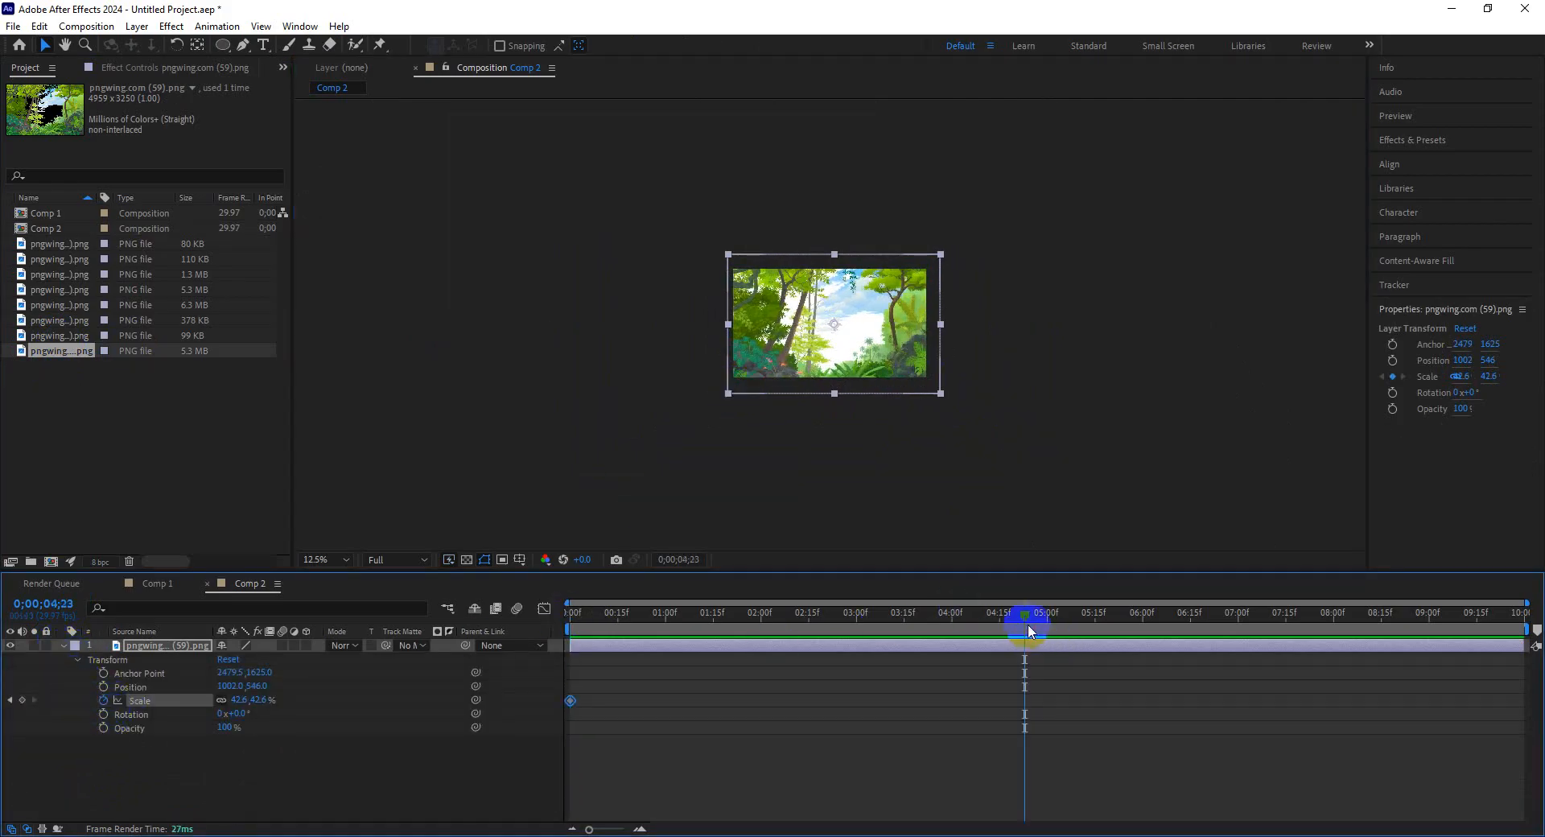
drag(269, 702, 708, 741)
Play back the background zoom animation from the start and collapse the layer's properties.
drag(711, 621, 573, 614)
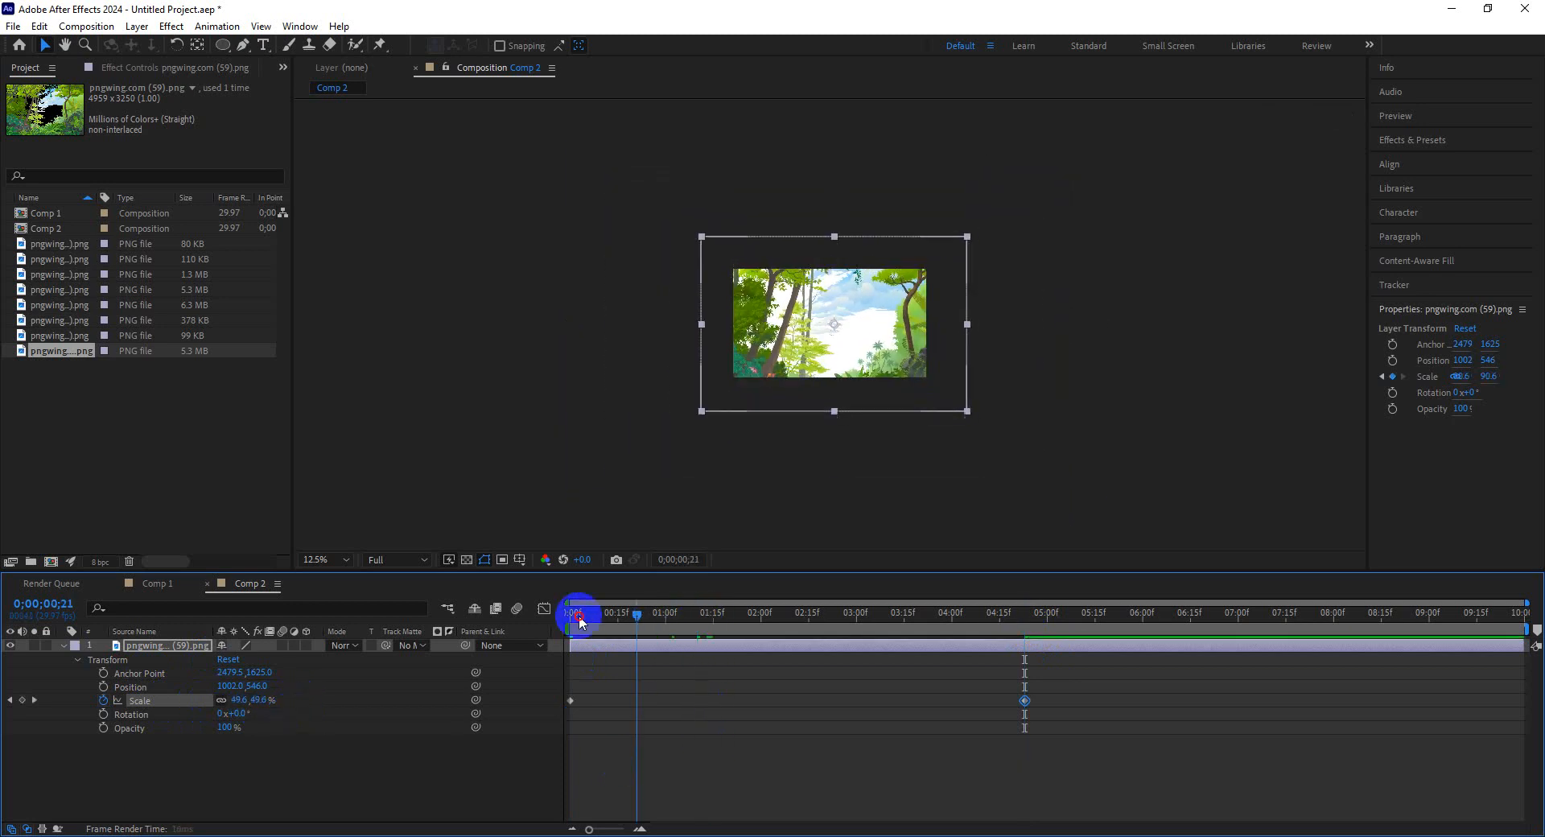
key(space)
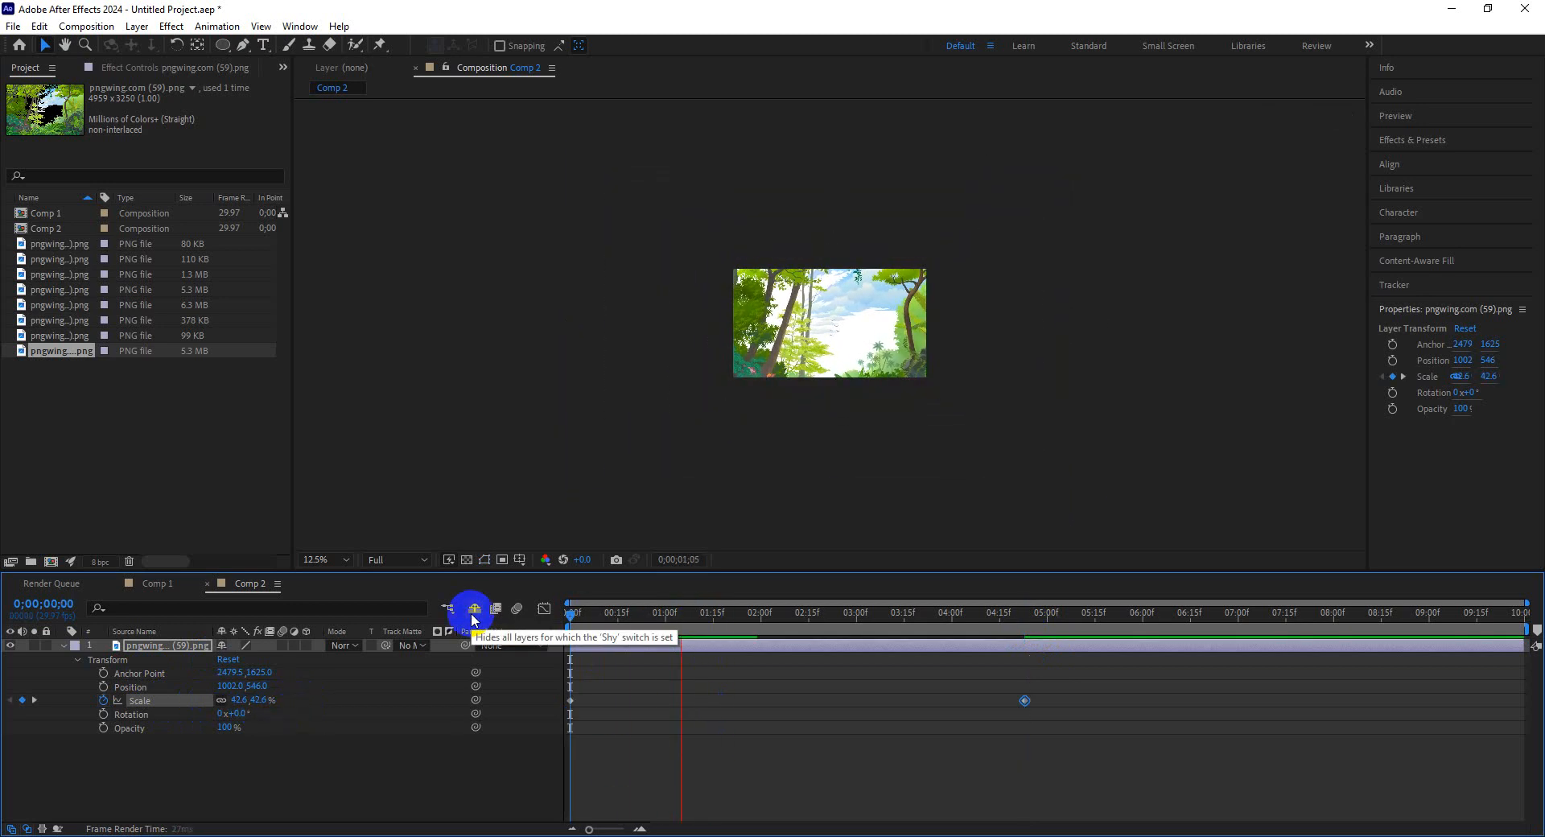
key(space)
click(63, 646)
click(190, 646)
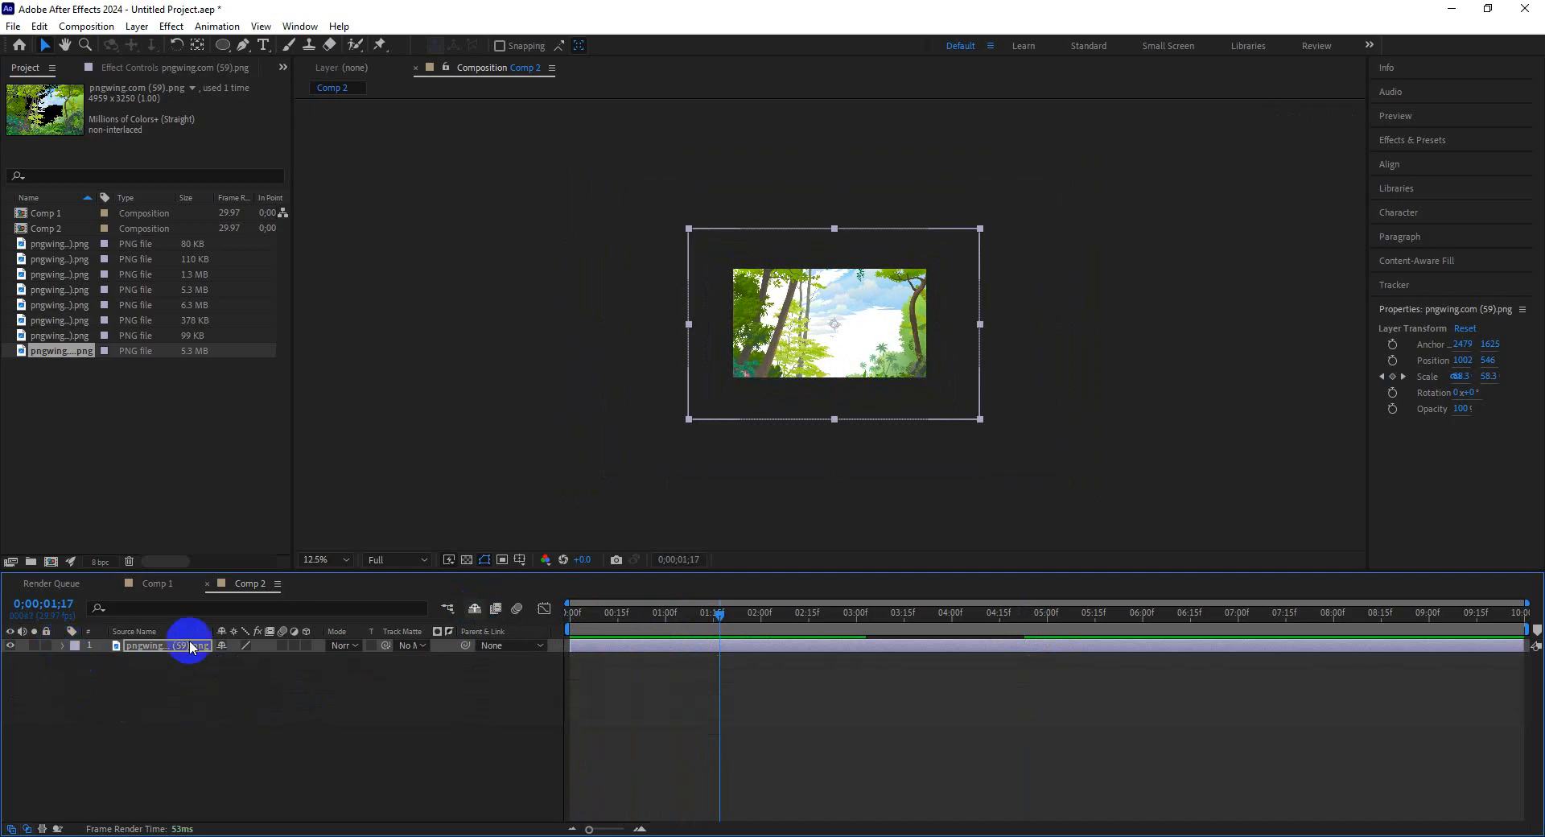
click(150, 692)
Add the leaf image pngwing.com (57).png to Comp 2 above the background.
click(63, 340)
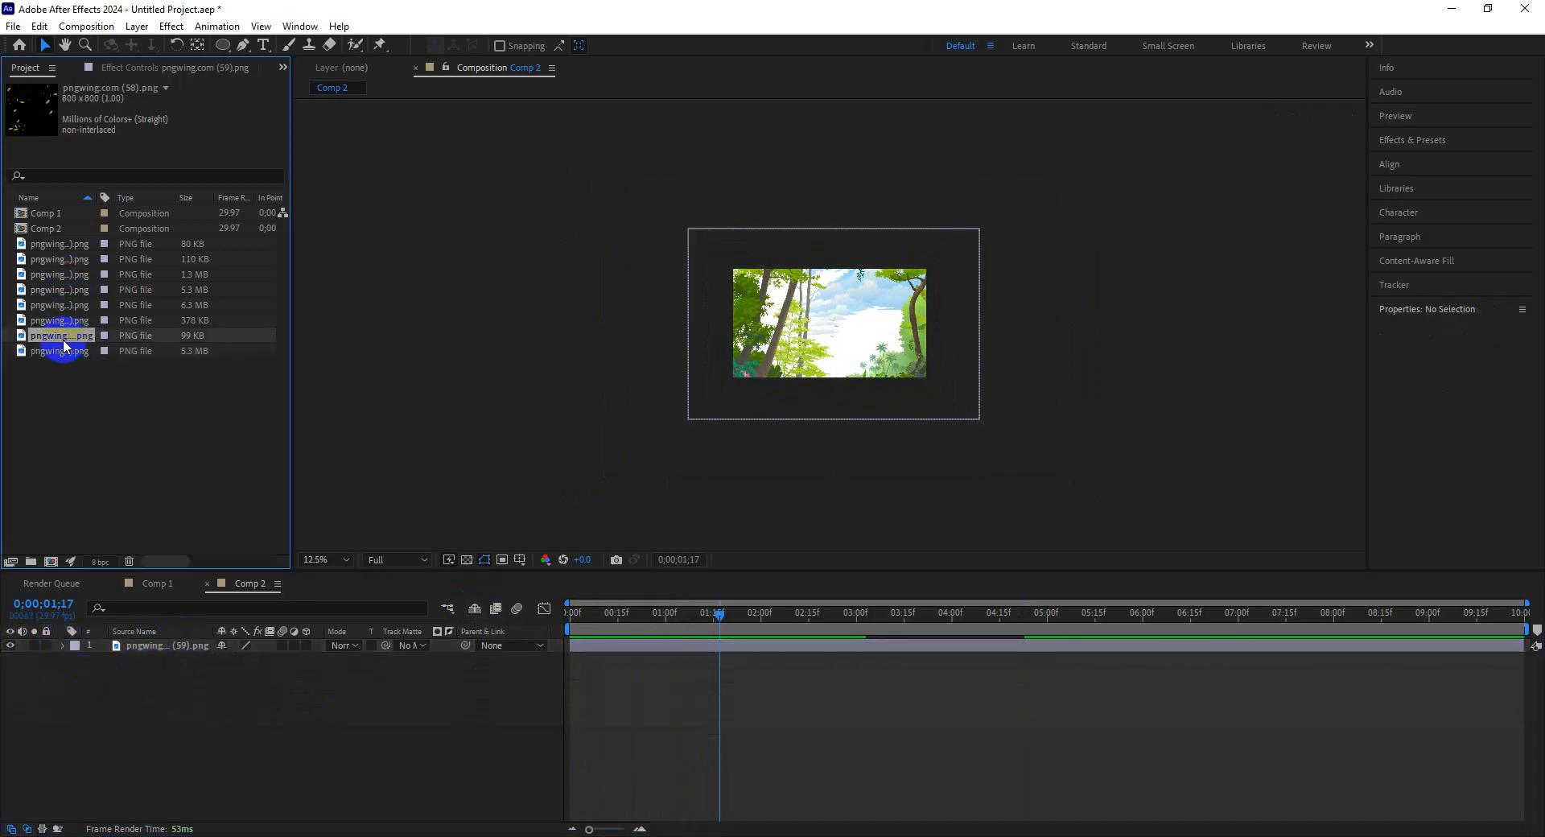
click(58, 324)
click(60, 337)
click(55, 317)
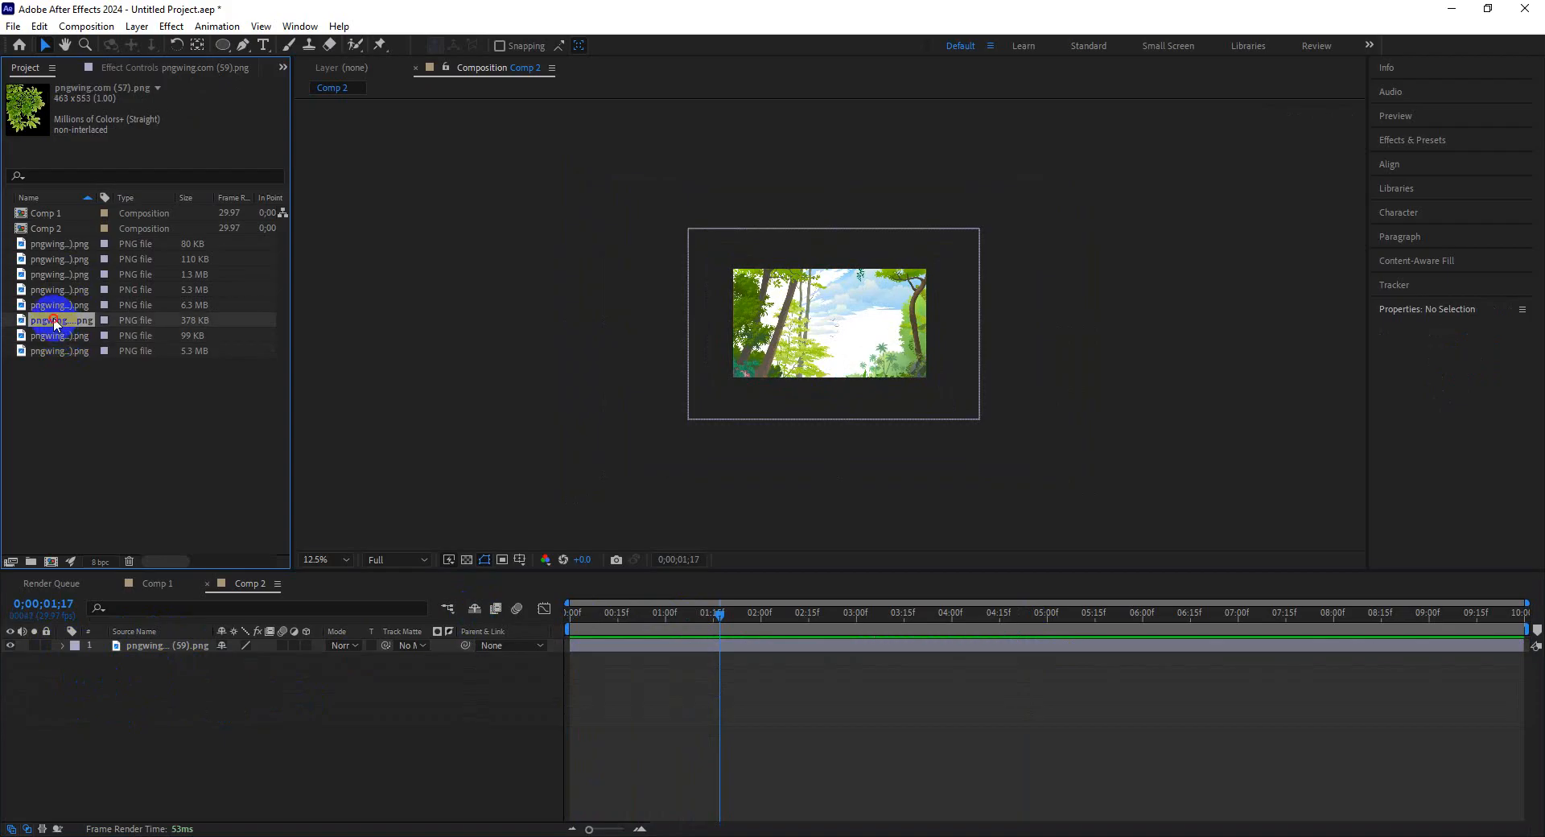
drag(54, 317, 149, 642)
drag(827, 336, 795, 338)
double_click(833, 350)
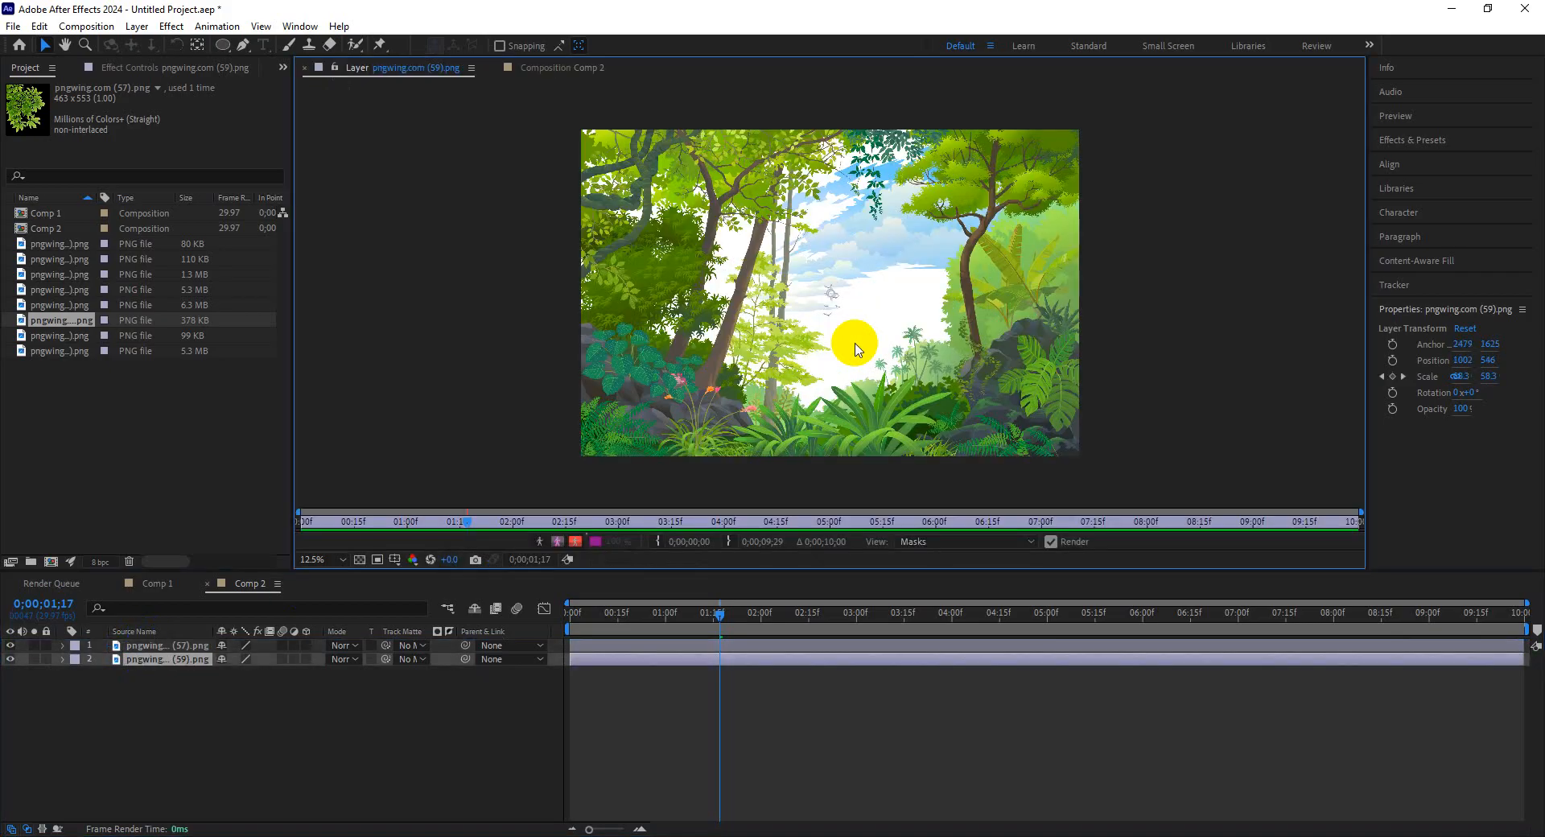
click(532, 71)
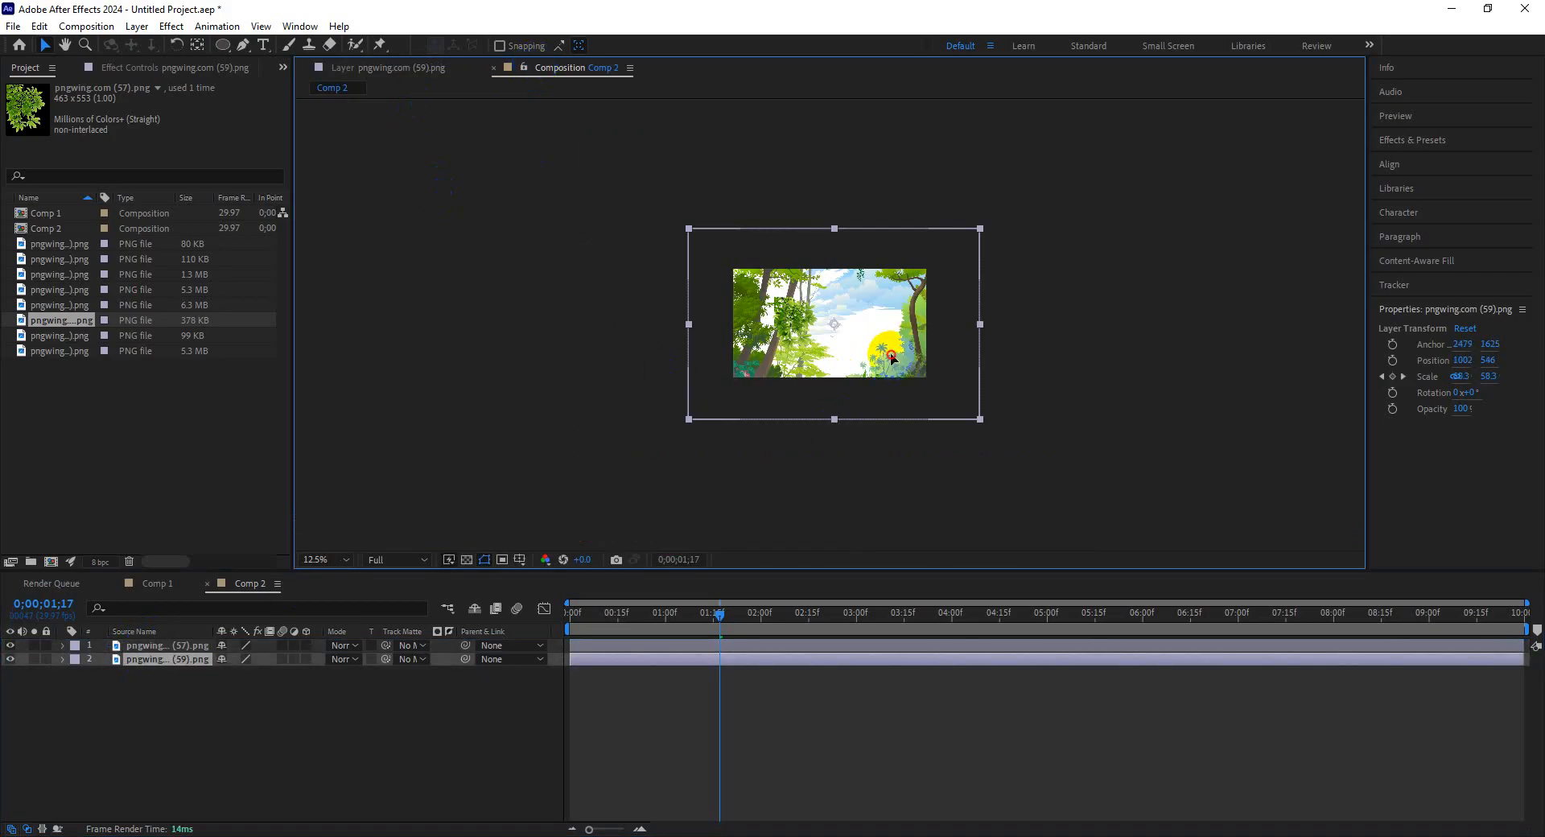
drag(883, 357, 878, 357)
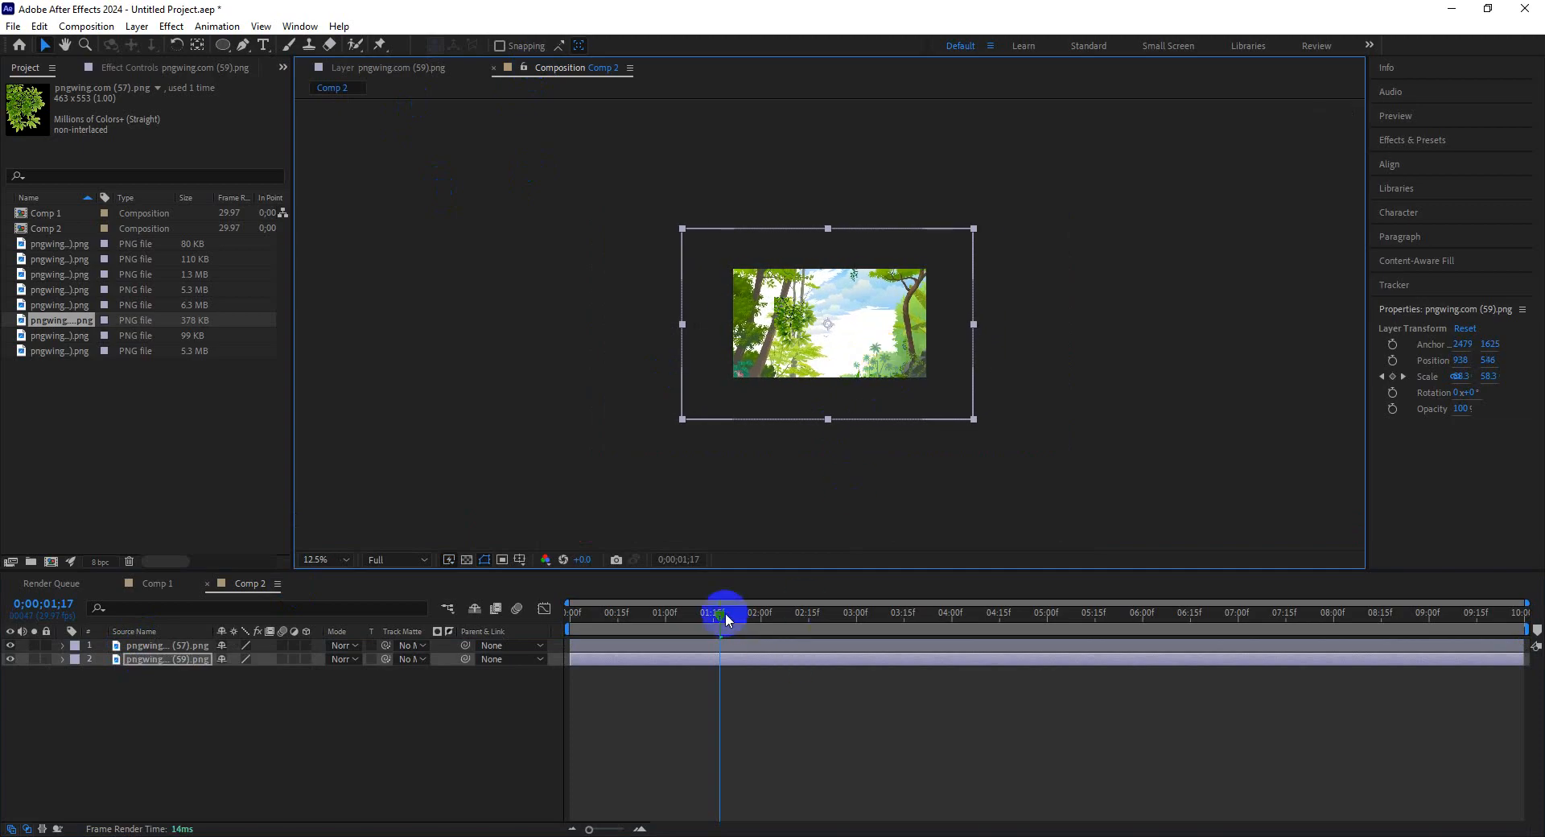
Preview the composition from near the start of the timeline.
drag(726, 617, 597, 621)
key(space)
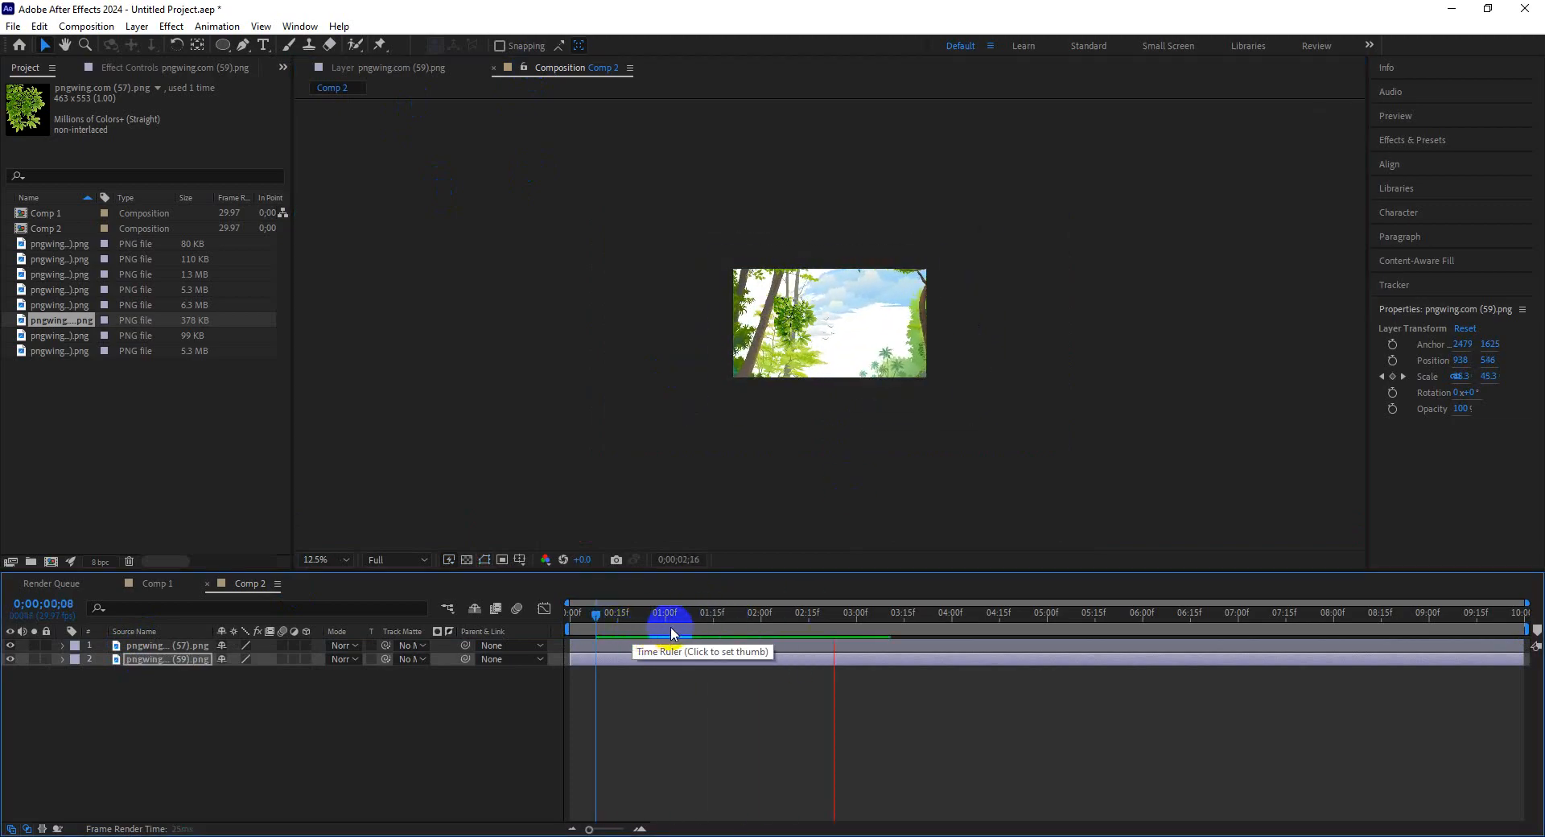
key(space)
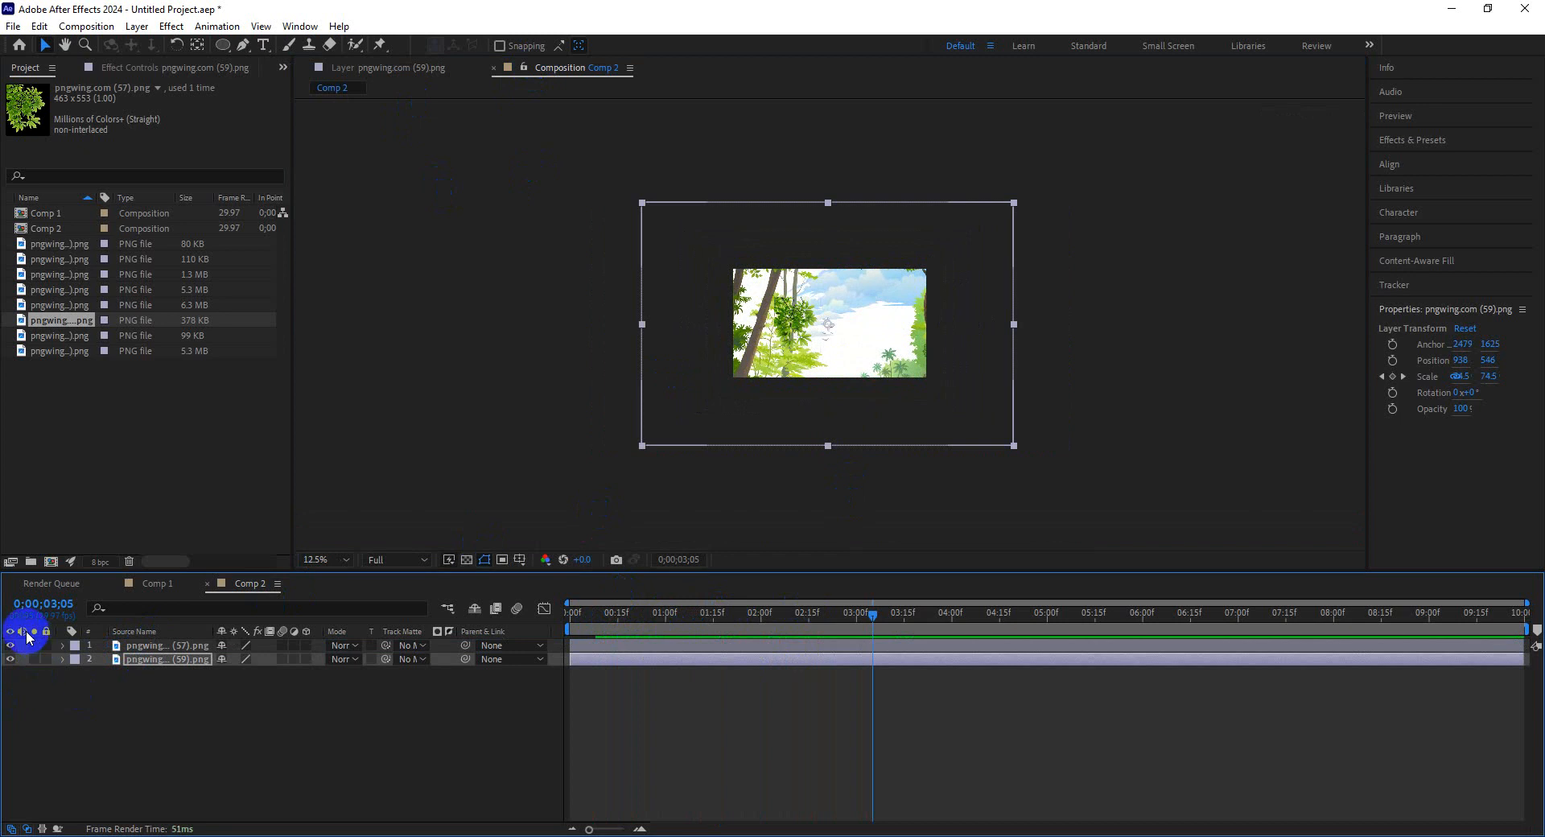
Add the leaf images pngwing.com (56).png and pngwing.com (54).png to the composition.
drag(56, 305, 137, 672)
drag(166, 554, 161, 684)
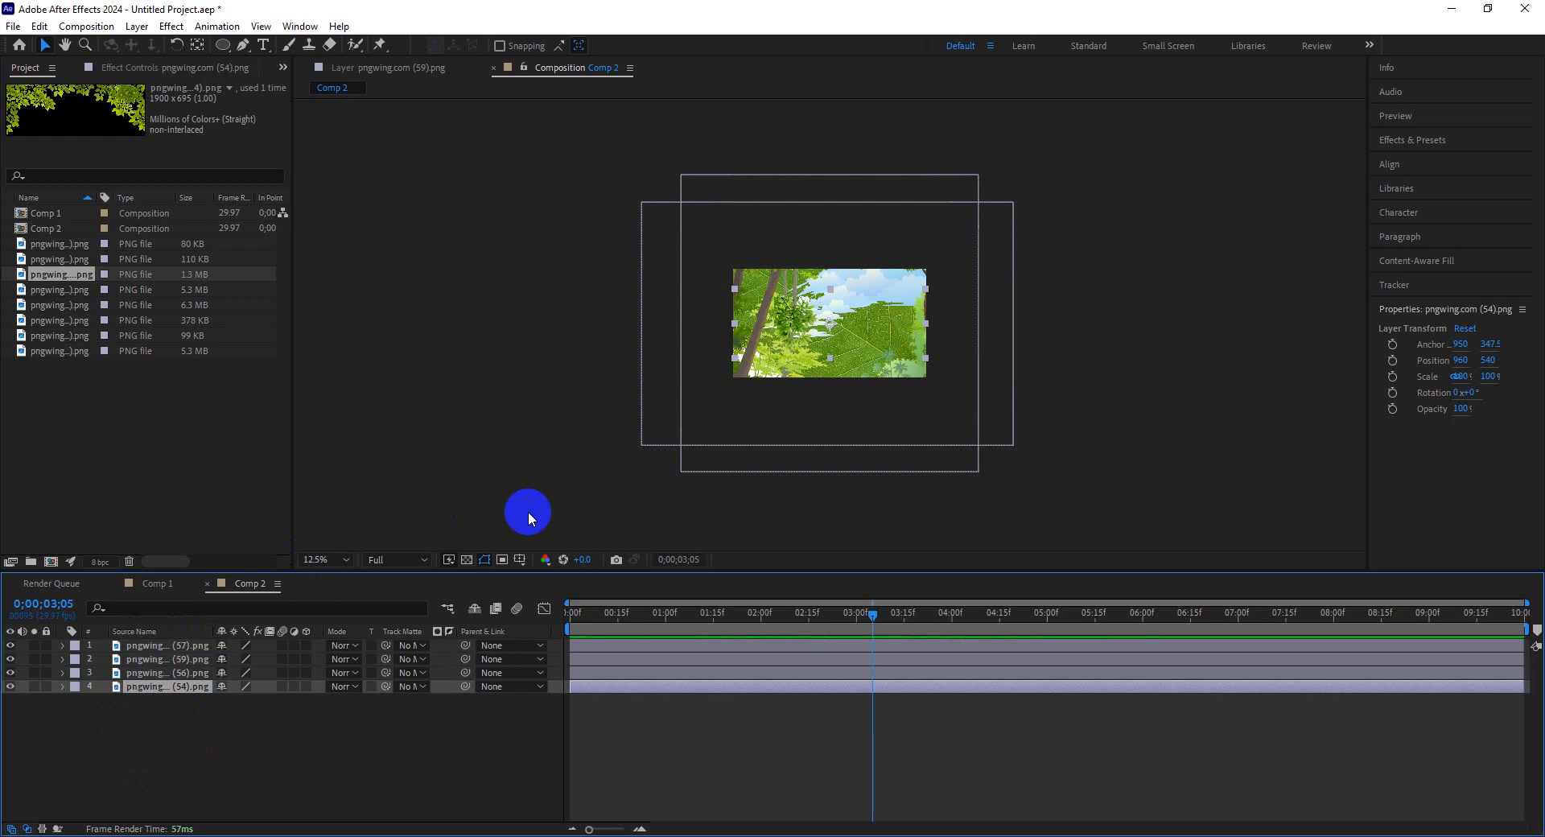
drag(878, 327, 899, 285)
Move the pngwing.com (54) layer to the top of the layer stack and reposition it in the frame.
click(162, 686)
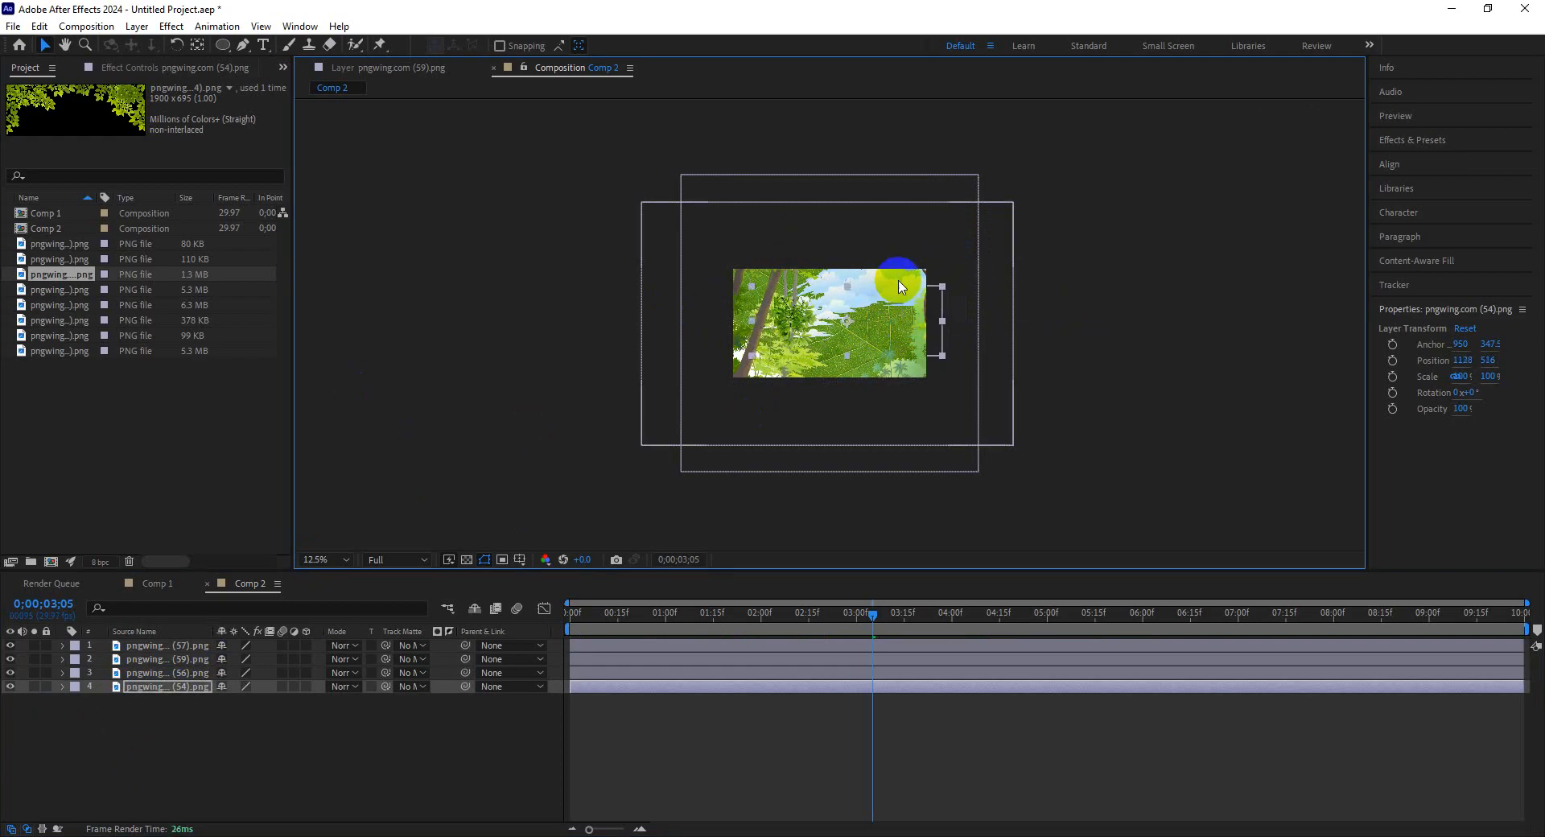
drag(143, 693, 166, 643)
drag(897, 317, 907, 306)
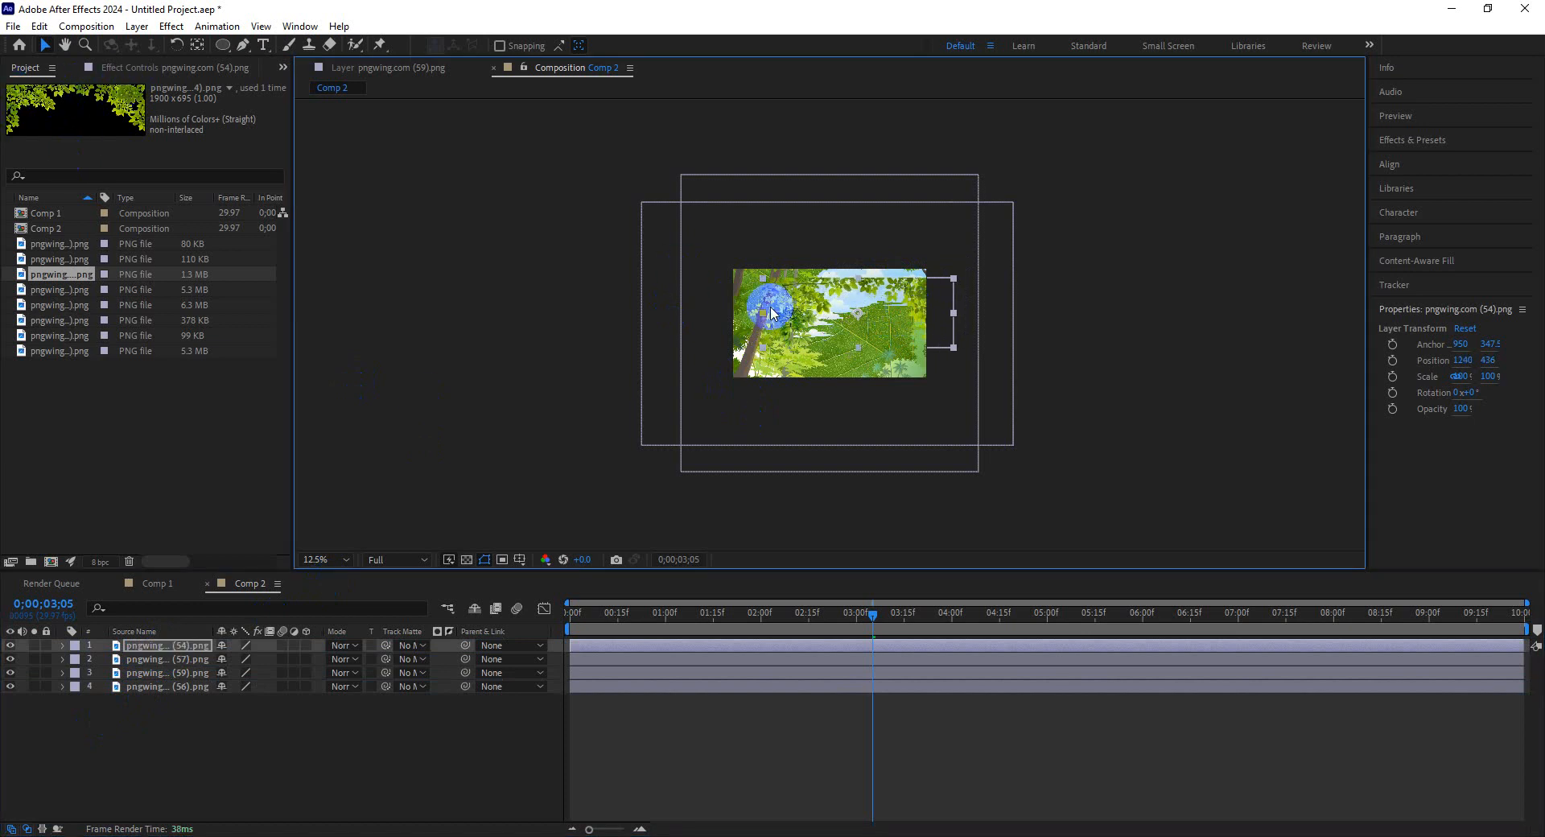
mouse_move(893, 332)
mouse_down()
mouse_move(871, 319)
mouse_move(877, 341)
mouse_up()
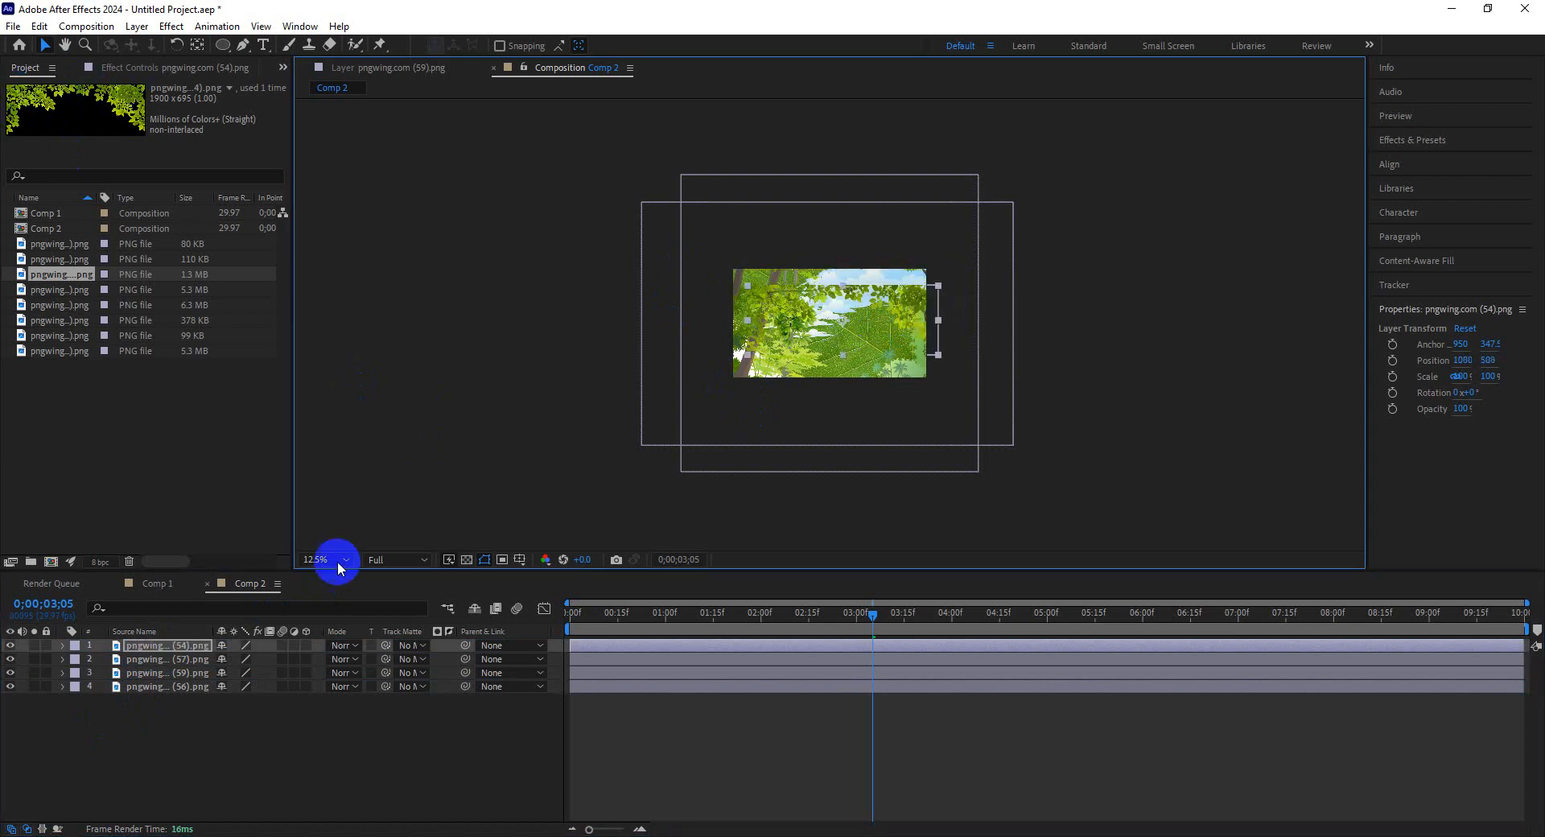
Rename the top layer "up leaf" and move it toward the frame's upper edge.
right_click(149, 647)
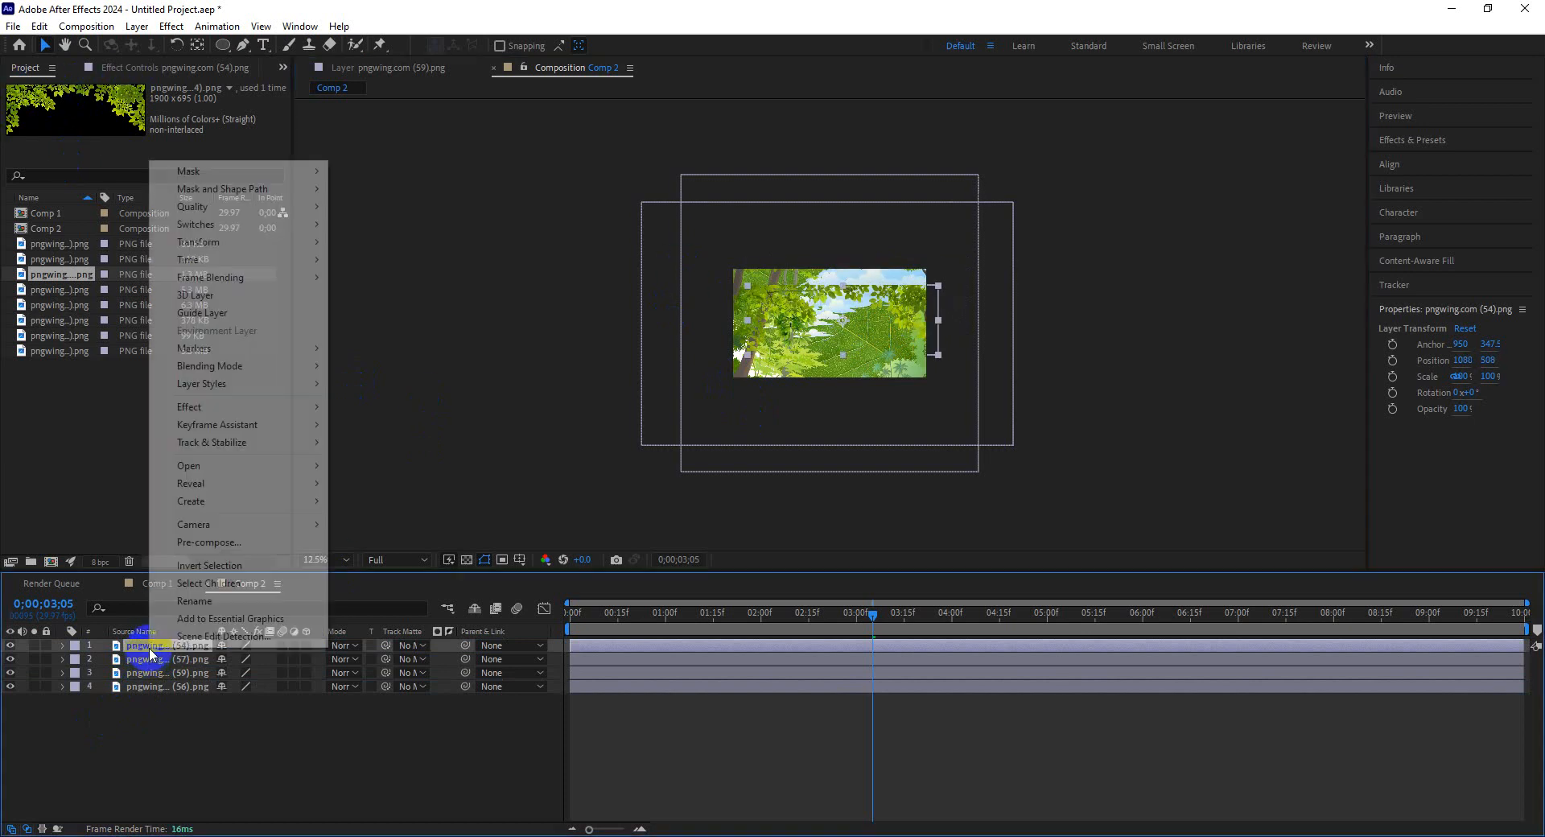
click(203, 610)
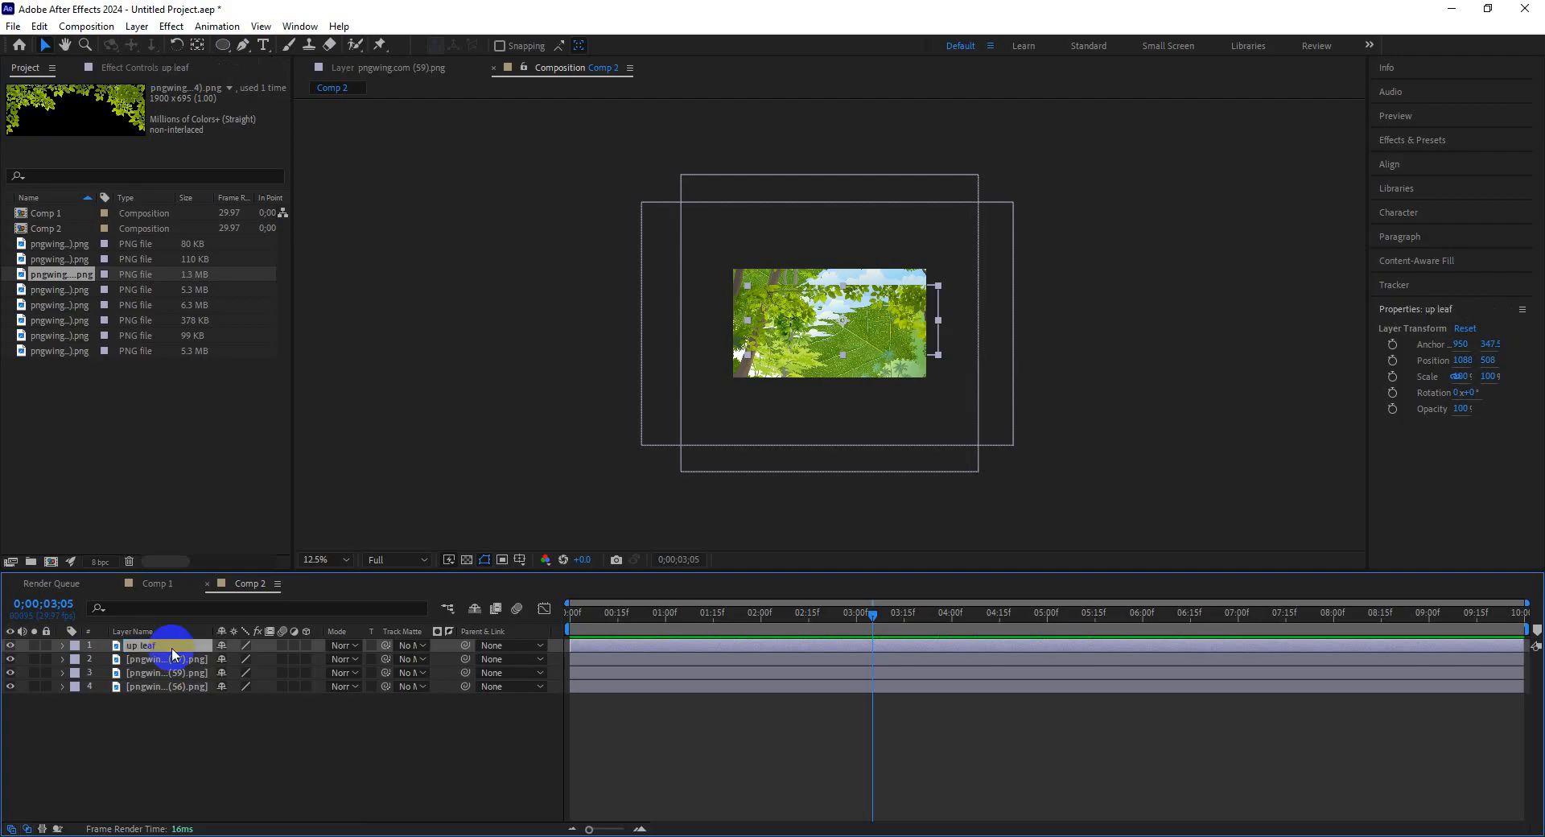
drag(883, 319, 886, 298)
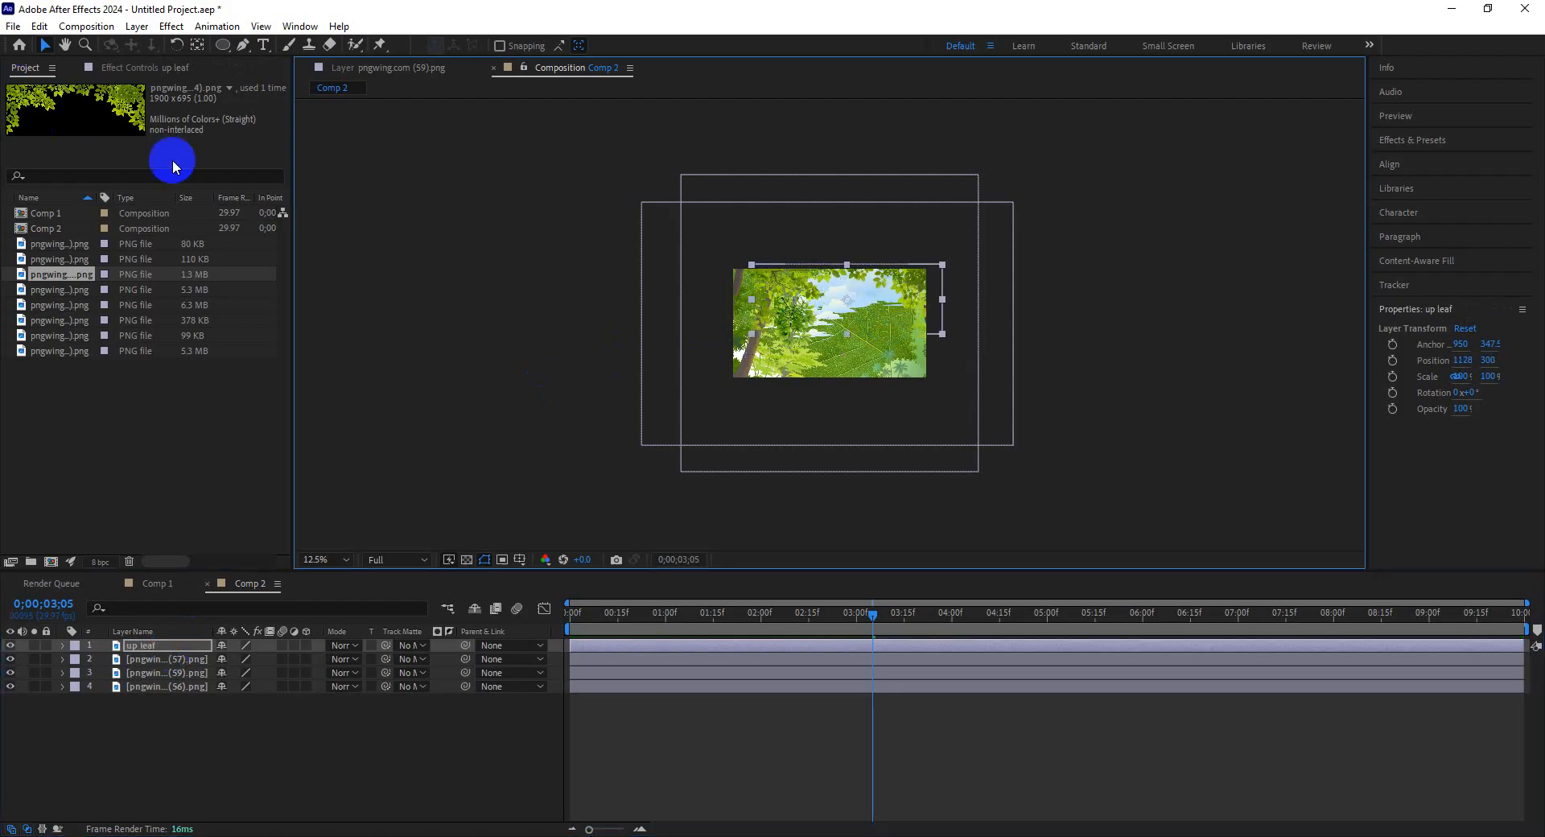
Rename the pngwing.com (57) layer to "left leaf".
click(157, 659)
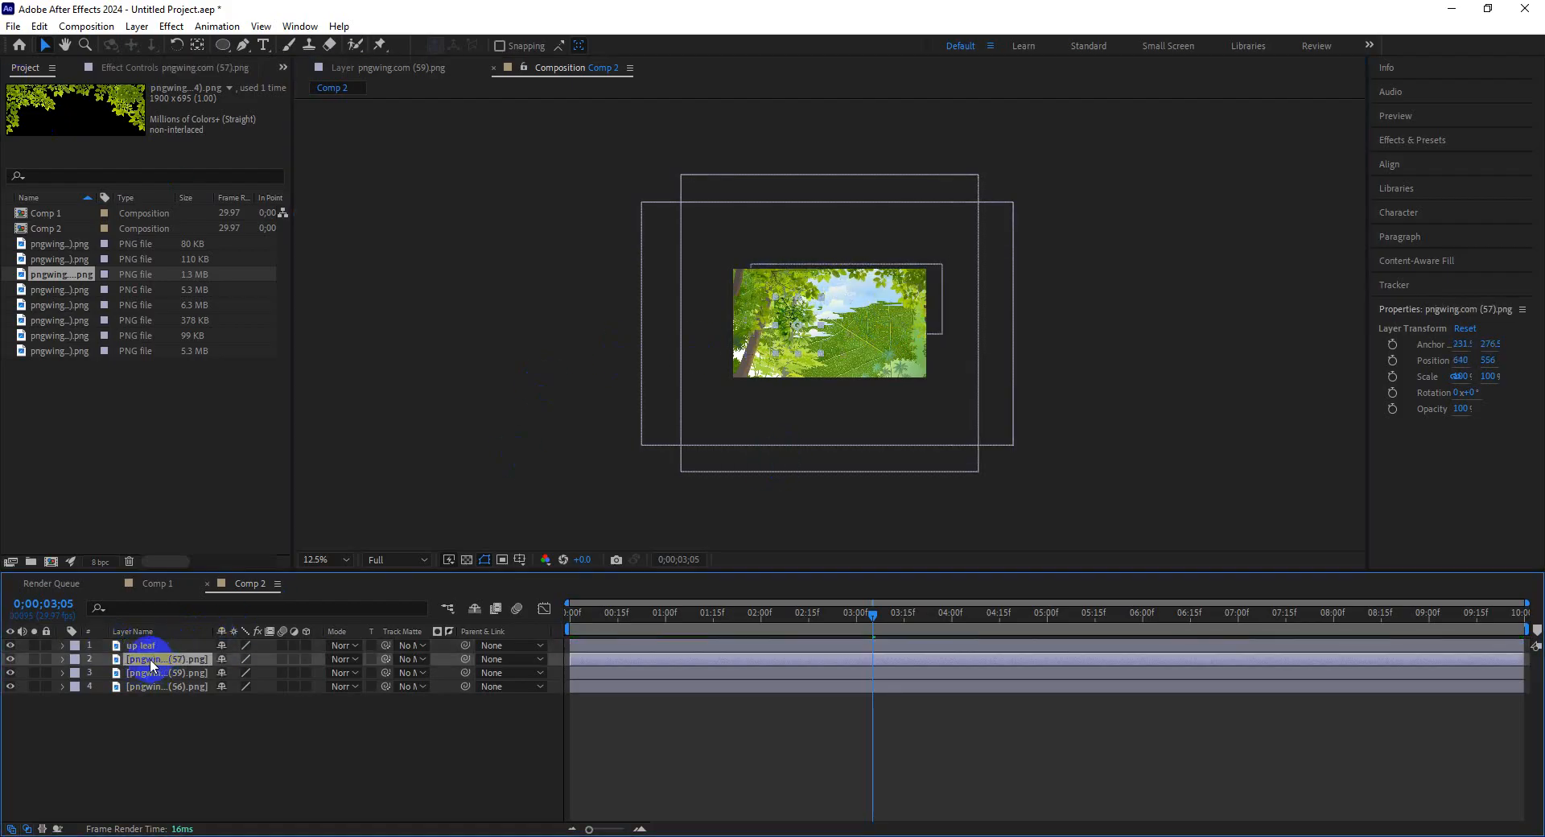
click(10, 662)
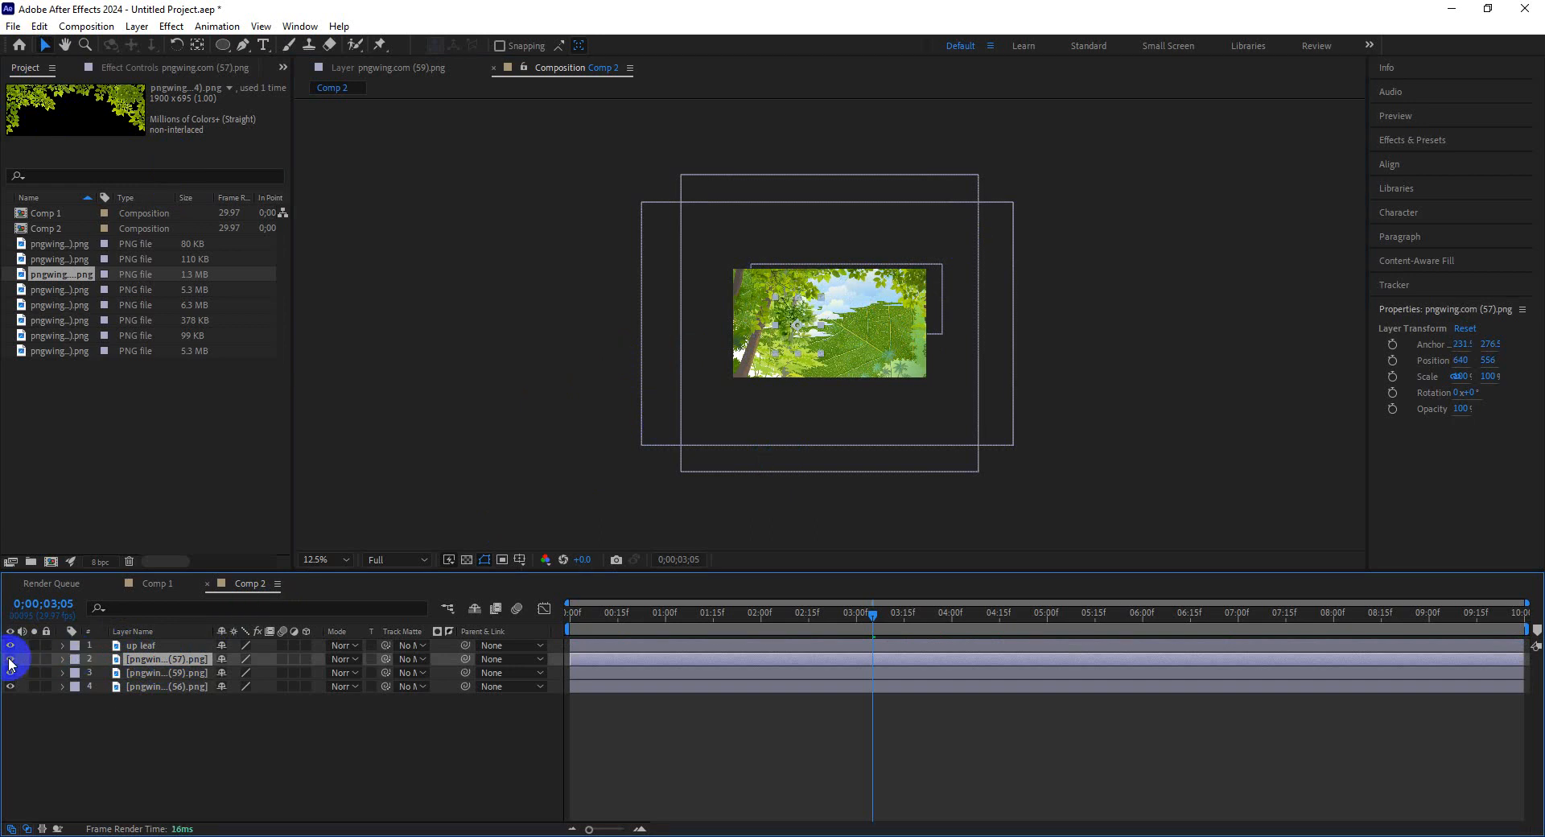
right_click(159, 657)
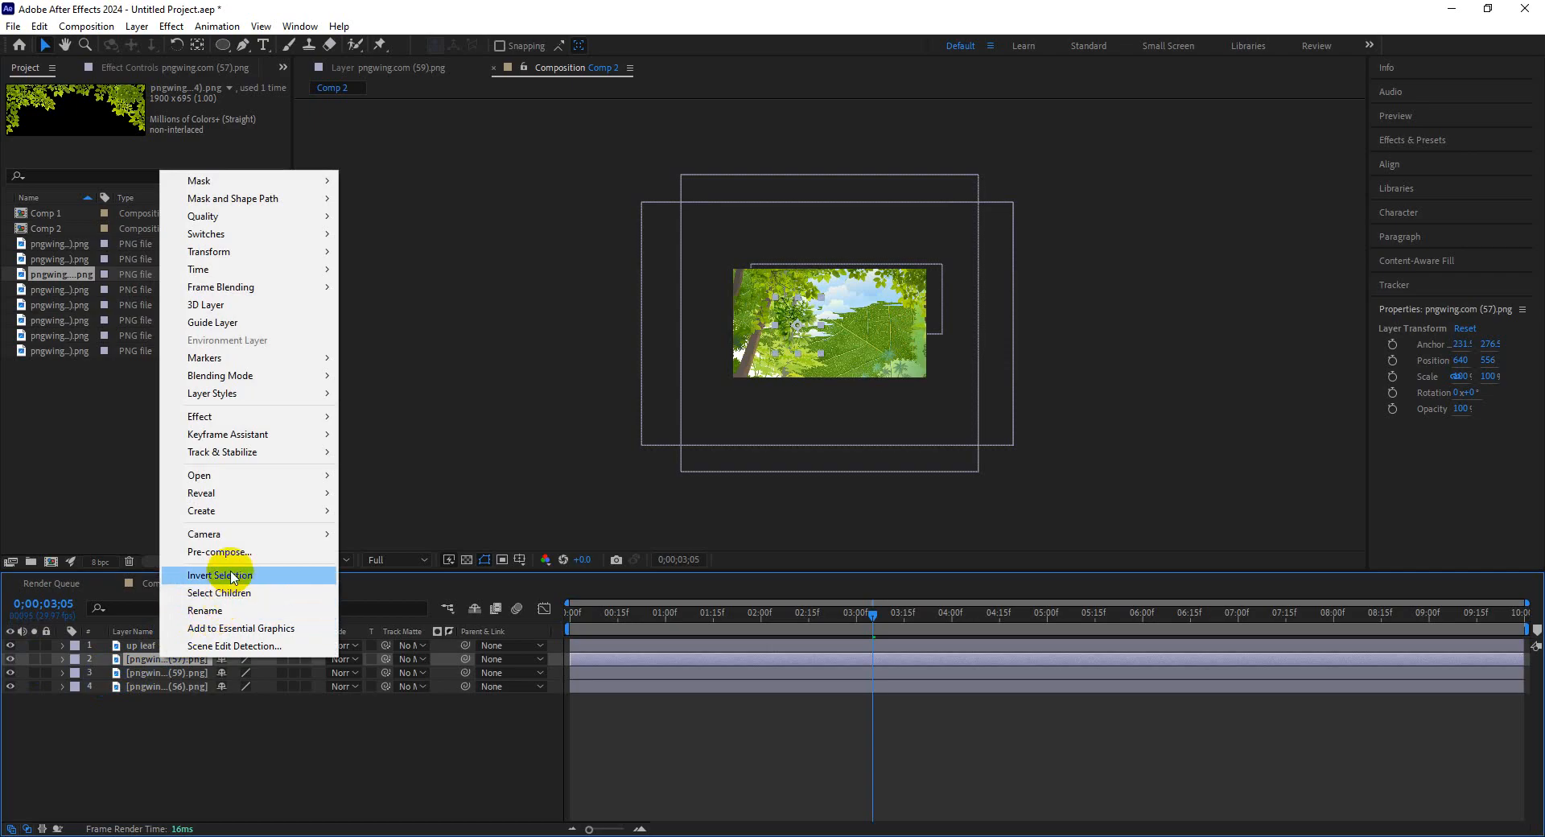
click(235, 609)
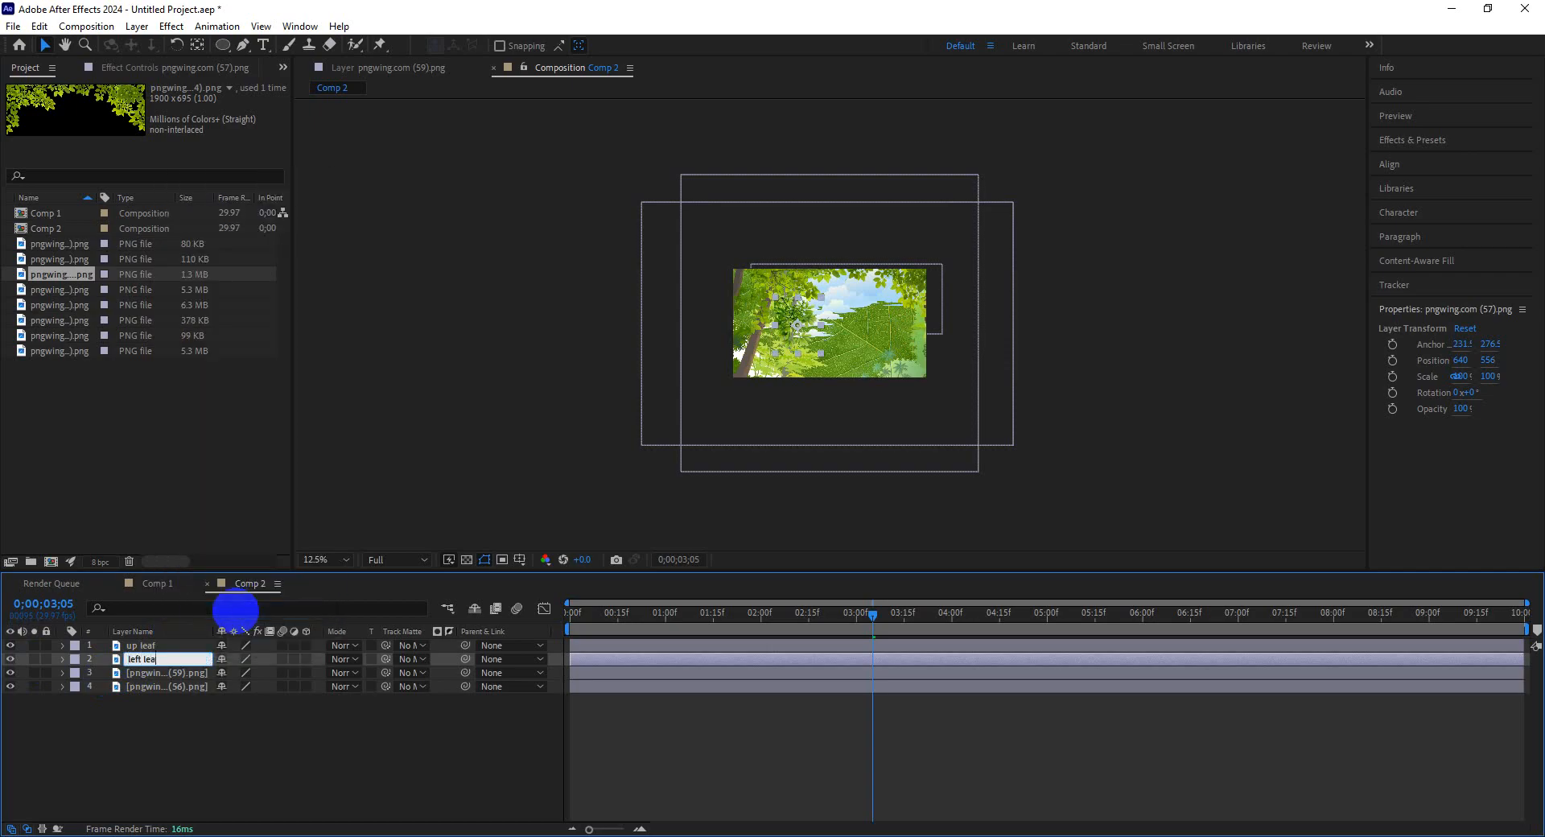
key(Return)
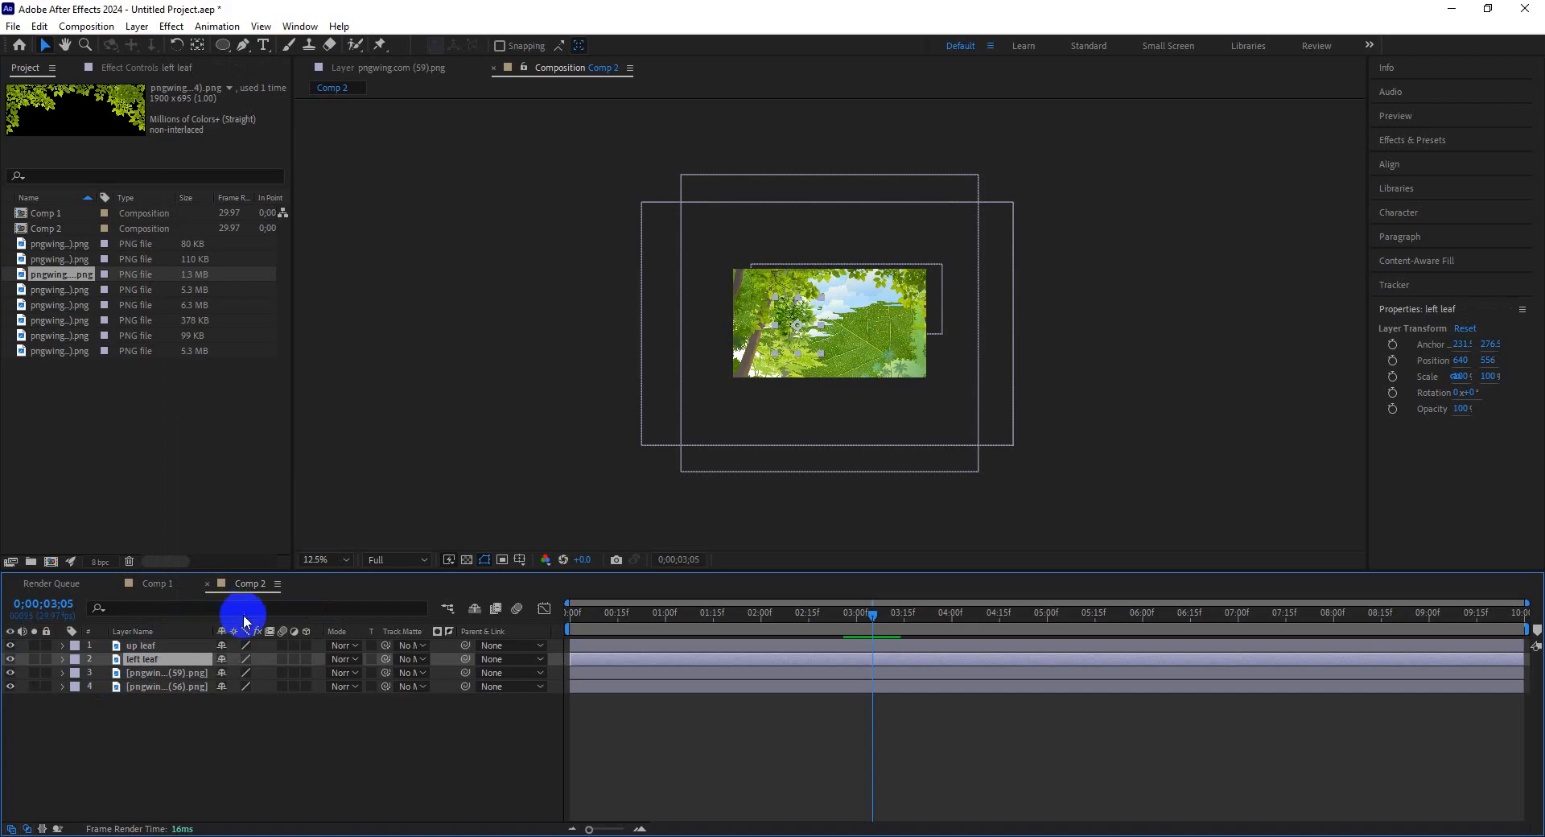
Toggle the background layer's visibility to check the leaf layers, and return to the start of the timeline.
click(155, 672)
right_click(155, 673)
click(155, 677)
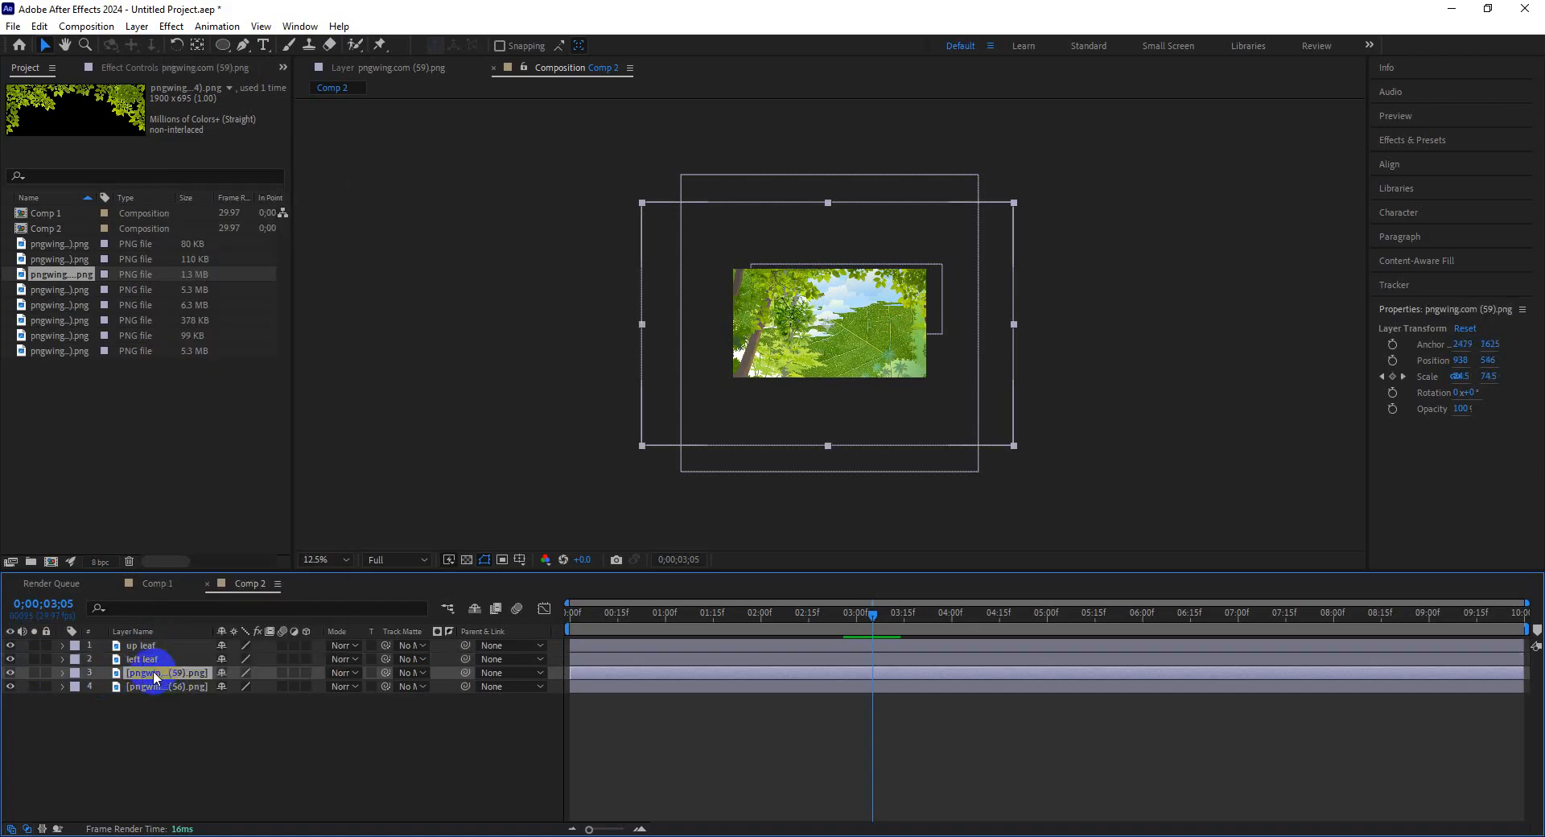
click(11, 673)
click(11, 673)
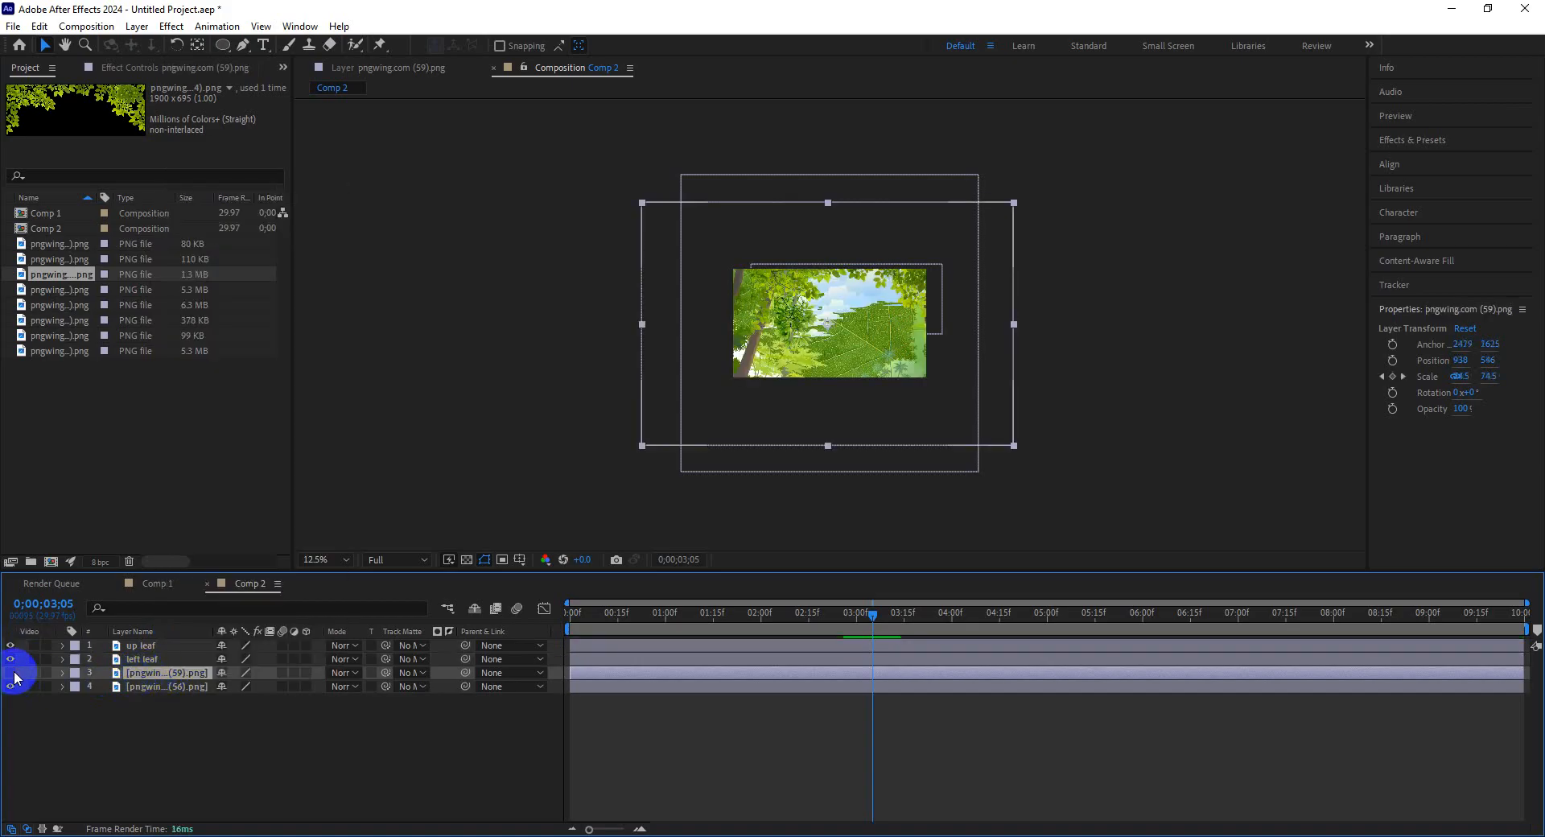
click(10, 673)
click(10, 672)
click(11, 672)
click(12, 672)
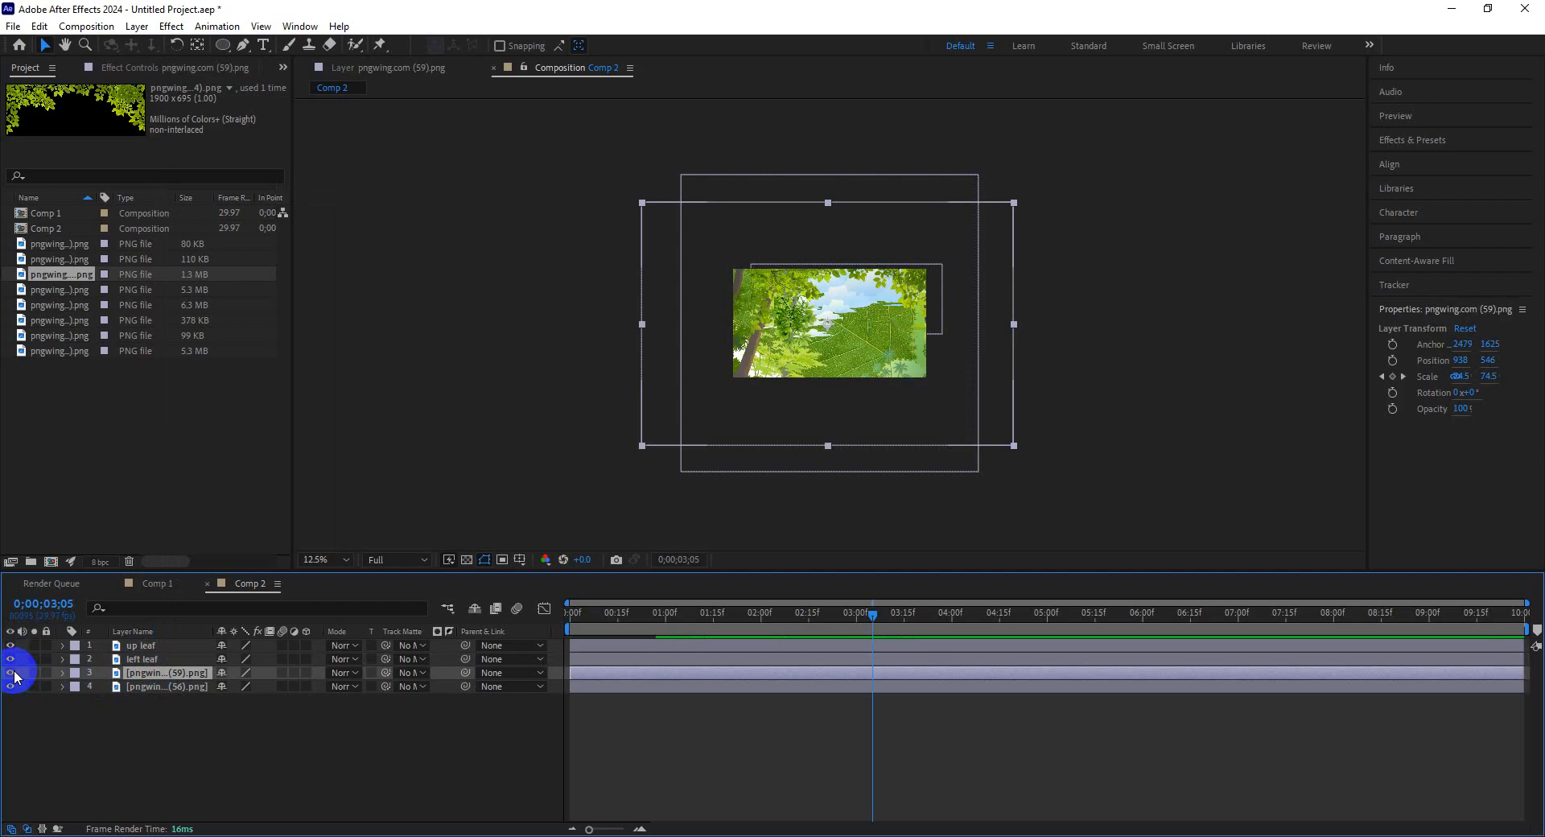
mouse_move(614, 609)
mouse_down()
mouse_move(914, 609)
mouse_move(601, 612)
mouse_up()
key(Home)
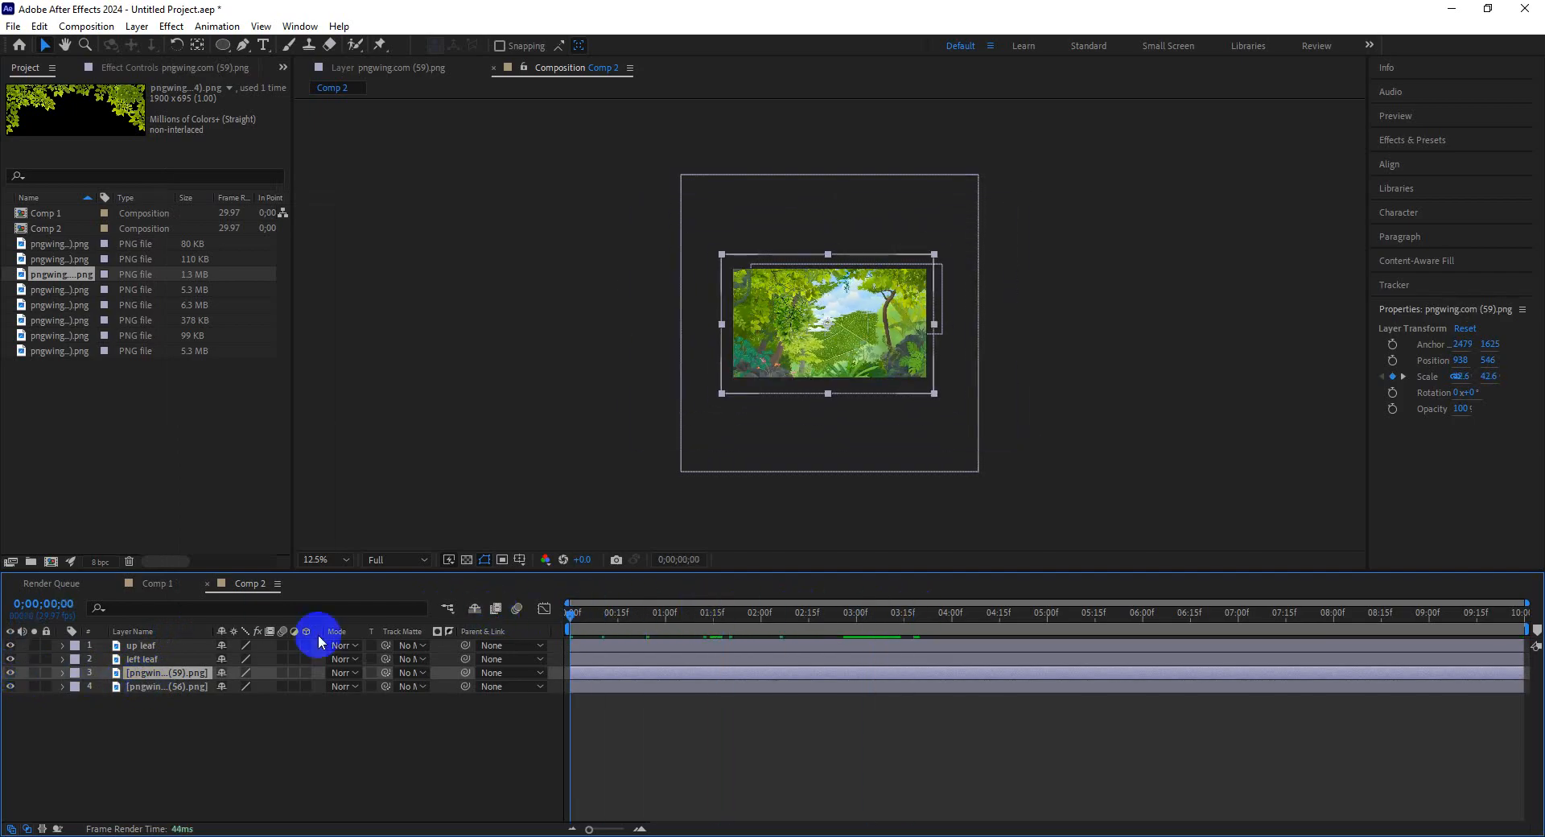
Rename the pngwing.com (59) layer to "Forest".
right_click(133, 676)
click(167, 628)
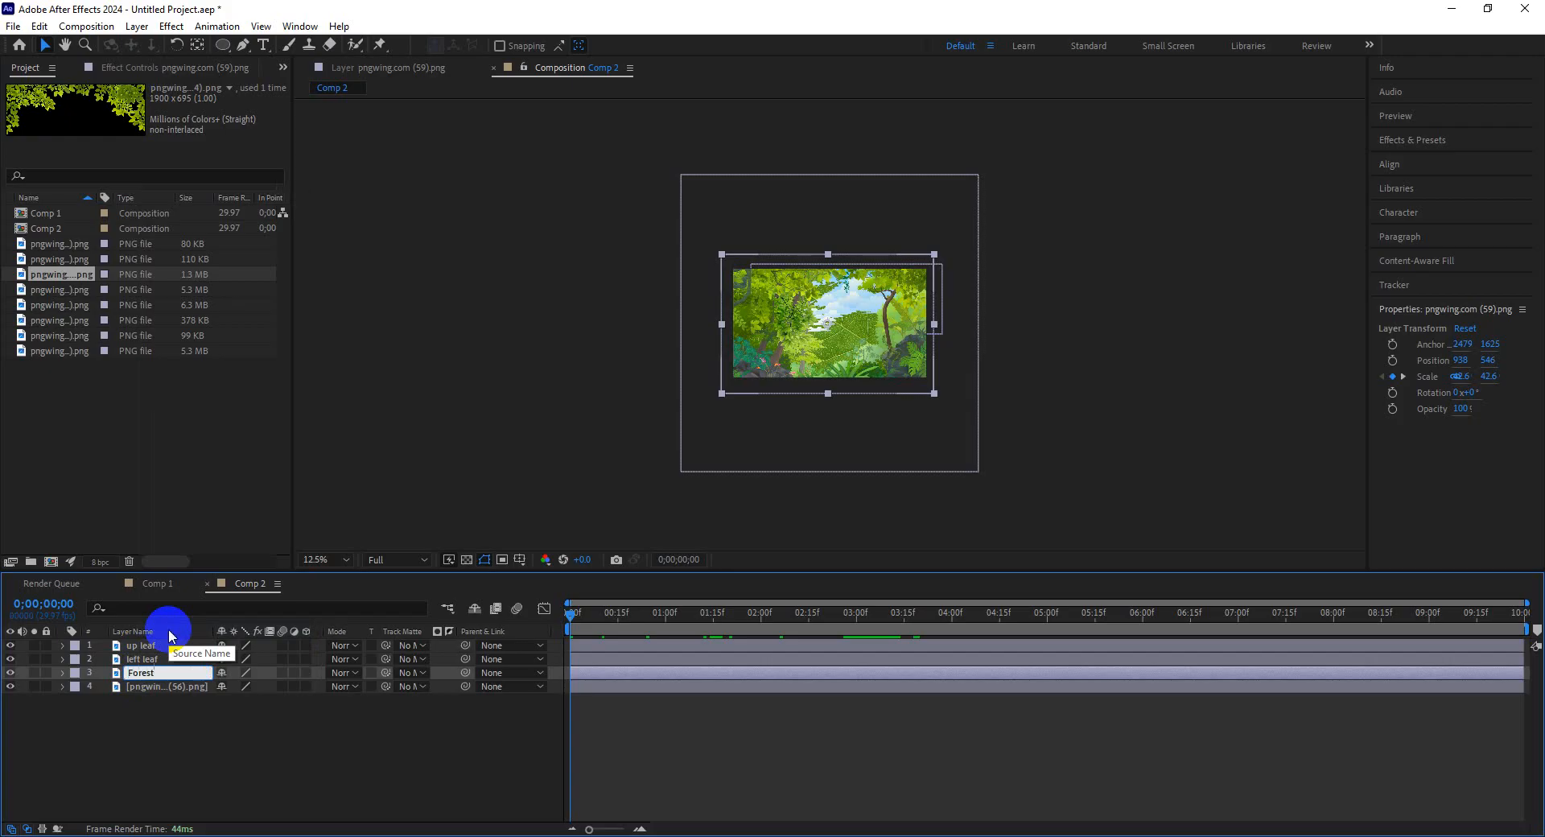
key(Return)
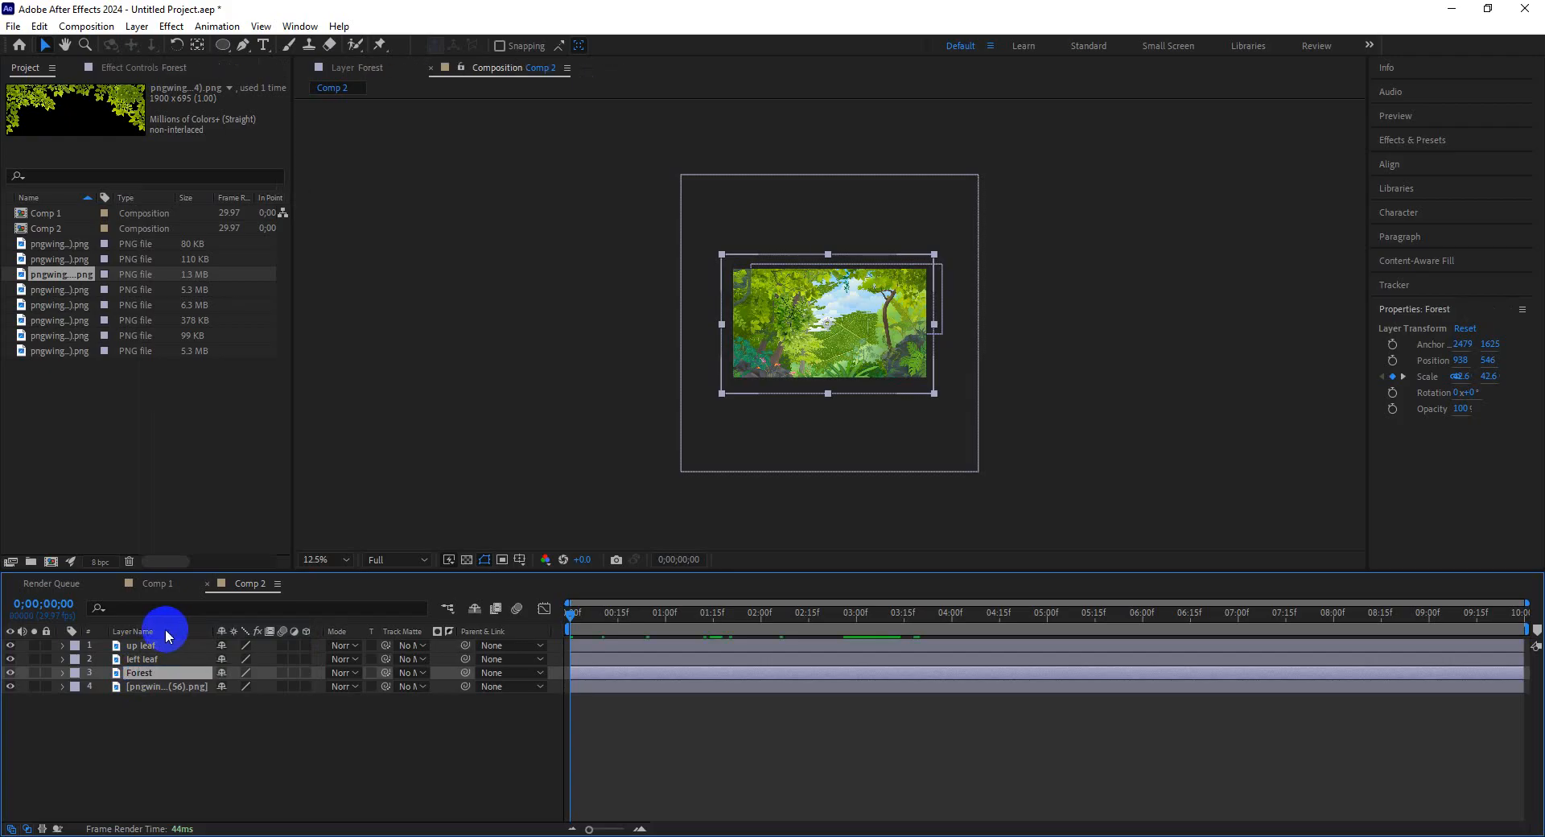
Select the pngwing.com (56) layer and shift it slightly left in the frame.
click(150, 688)
click(10, 688)
click(9, 688)
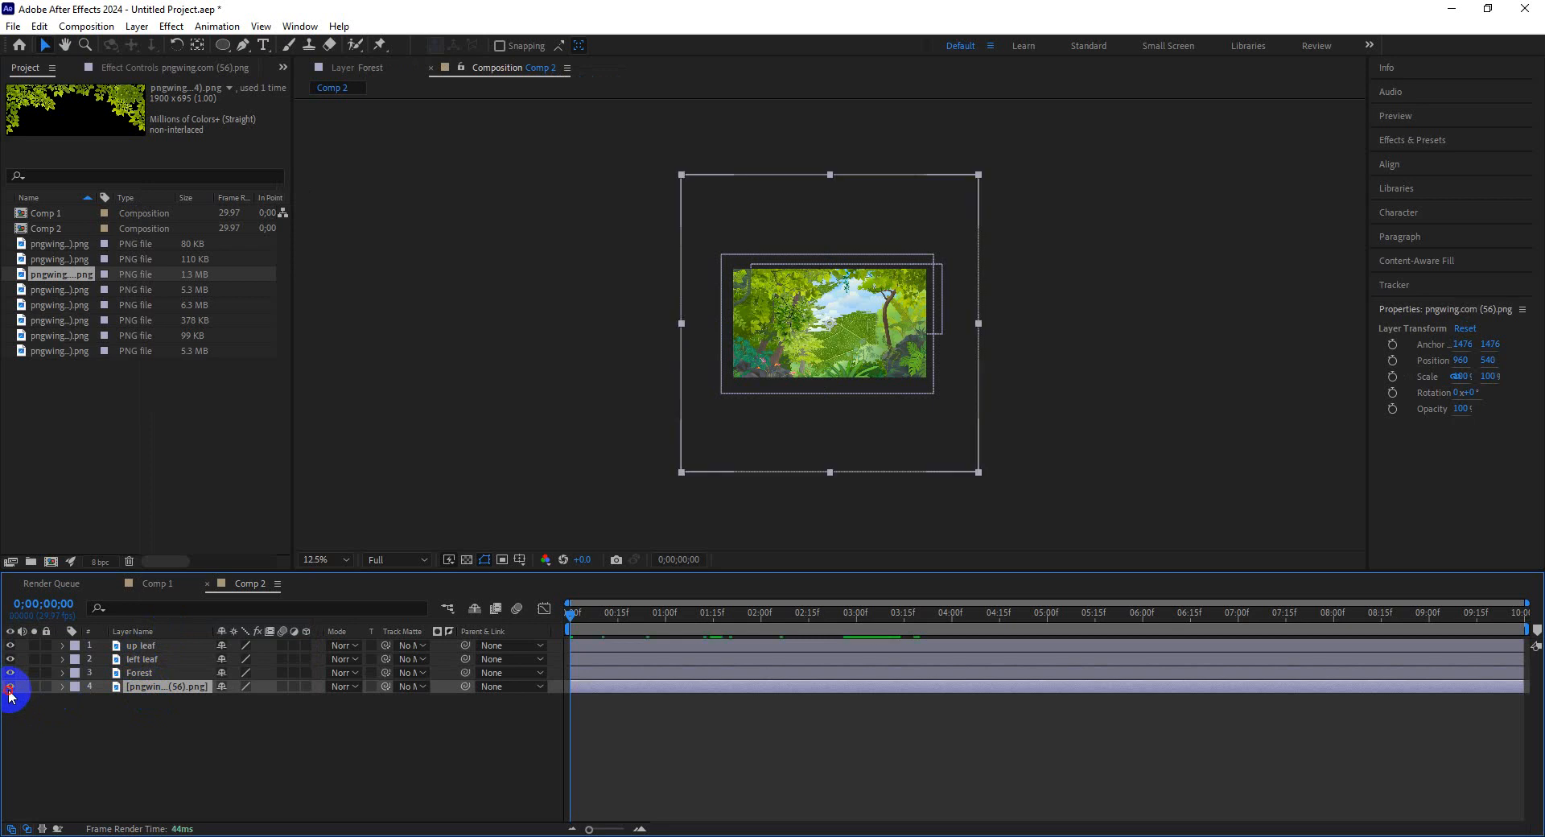
click(10, 688)
click(9, 688)
click(178, 688)
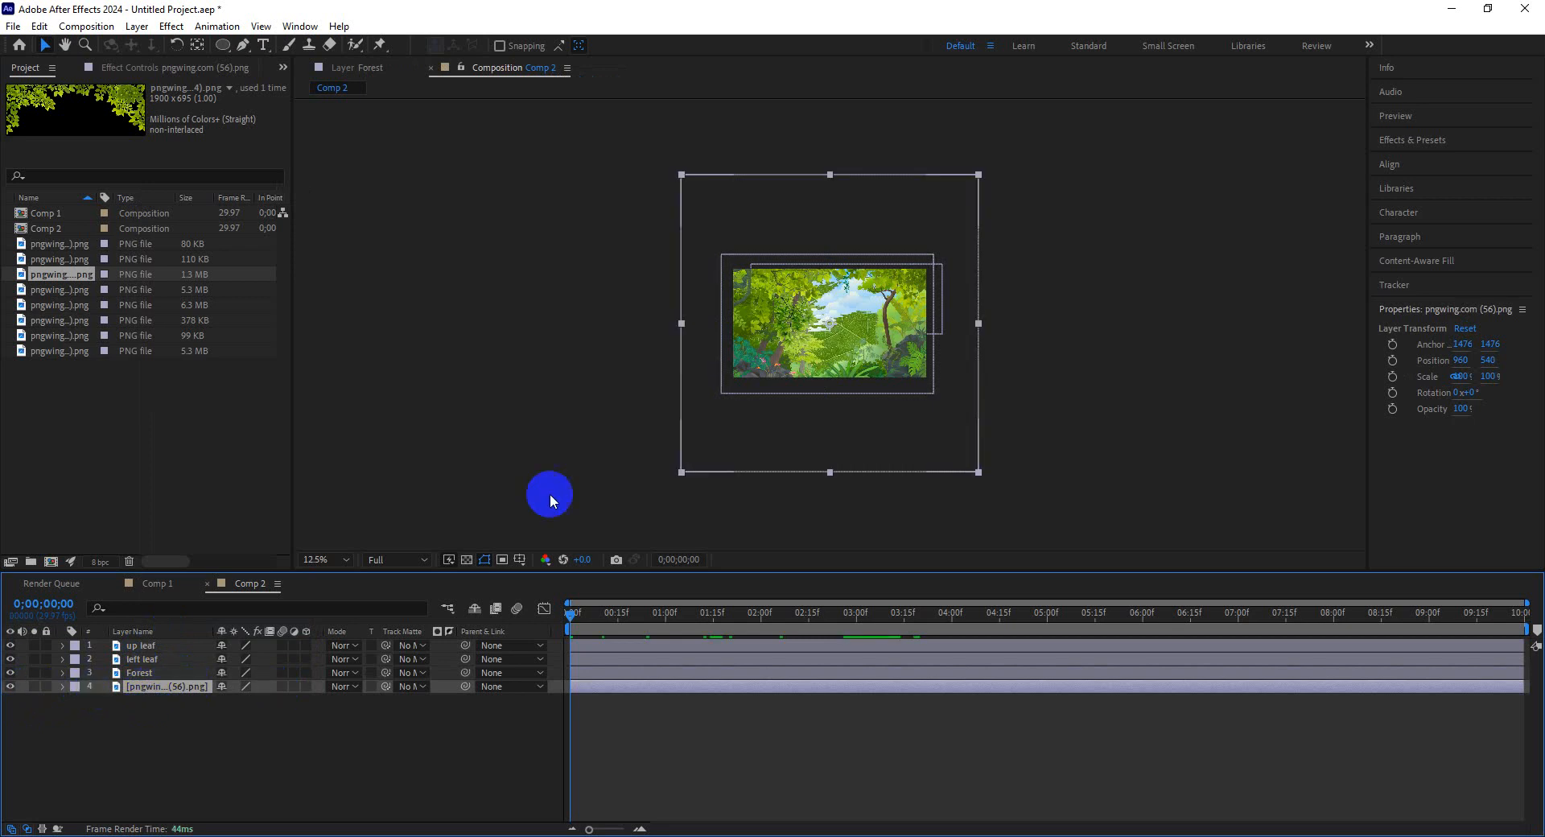
mouse_move(867, 330)
mouse_down()
mouse_move(961, 326)
mouse_move(848, 330)
mouse_up()
Rename the pngwing.com (56) layer to "Single leaf".
right_click(150, 685)
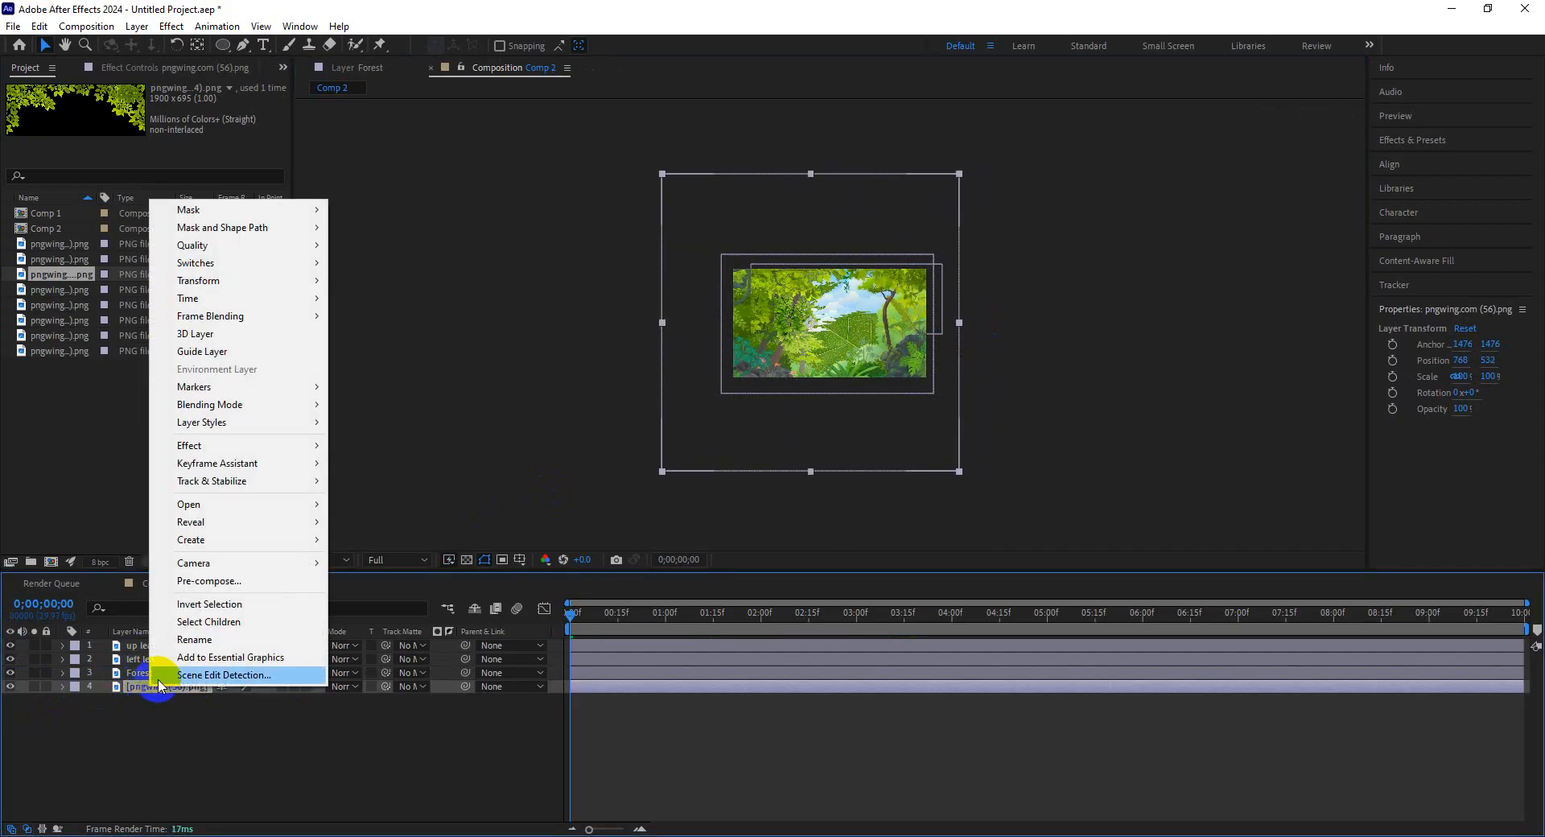
click(202, 640)
text(Single leaf)
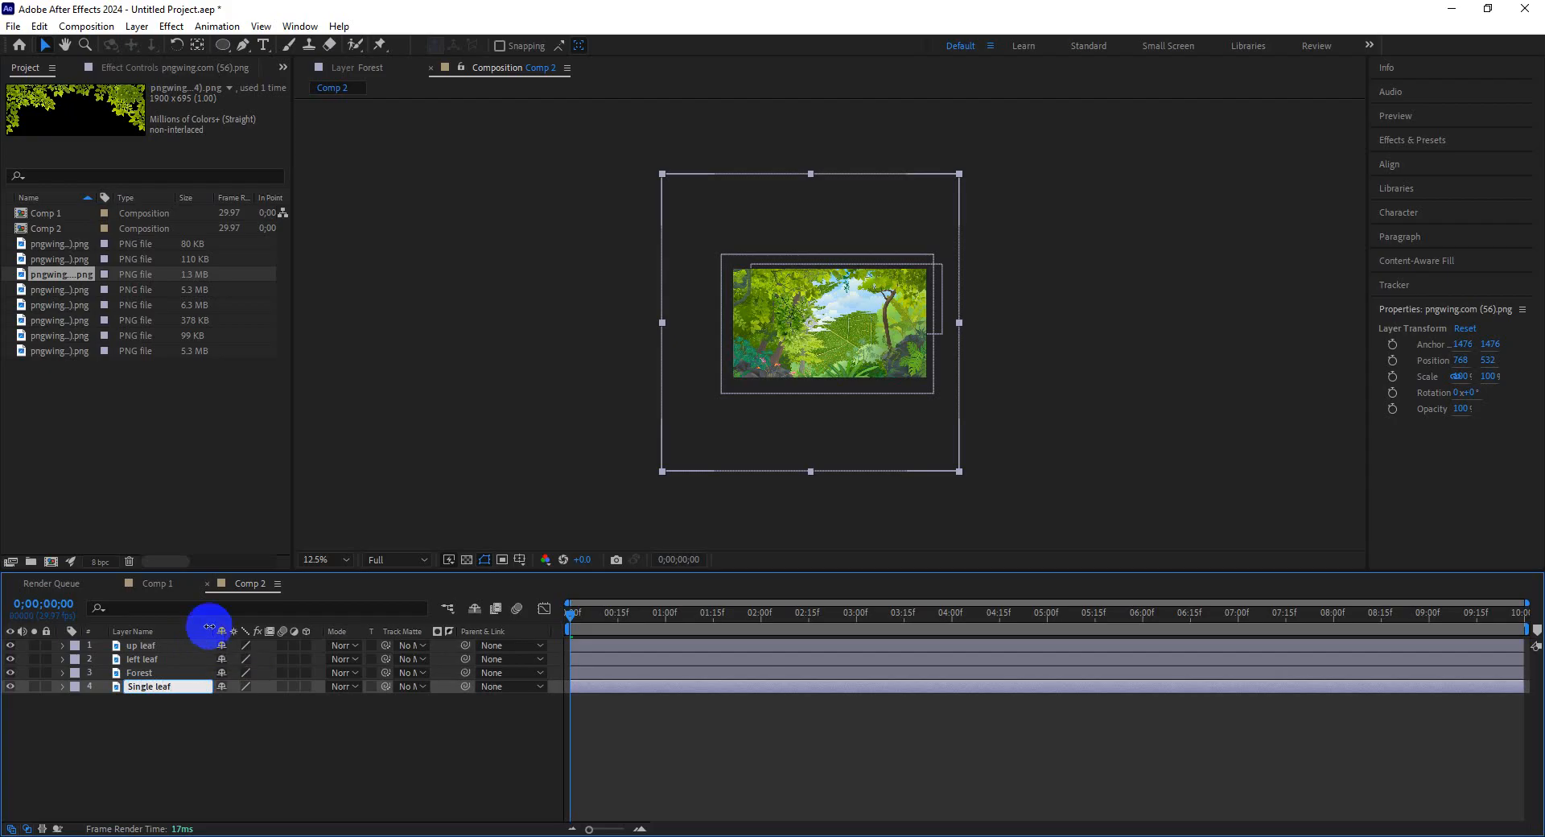
click(112, 732)
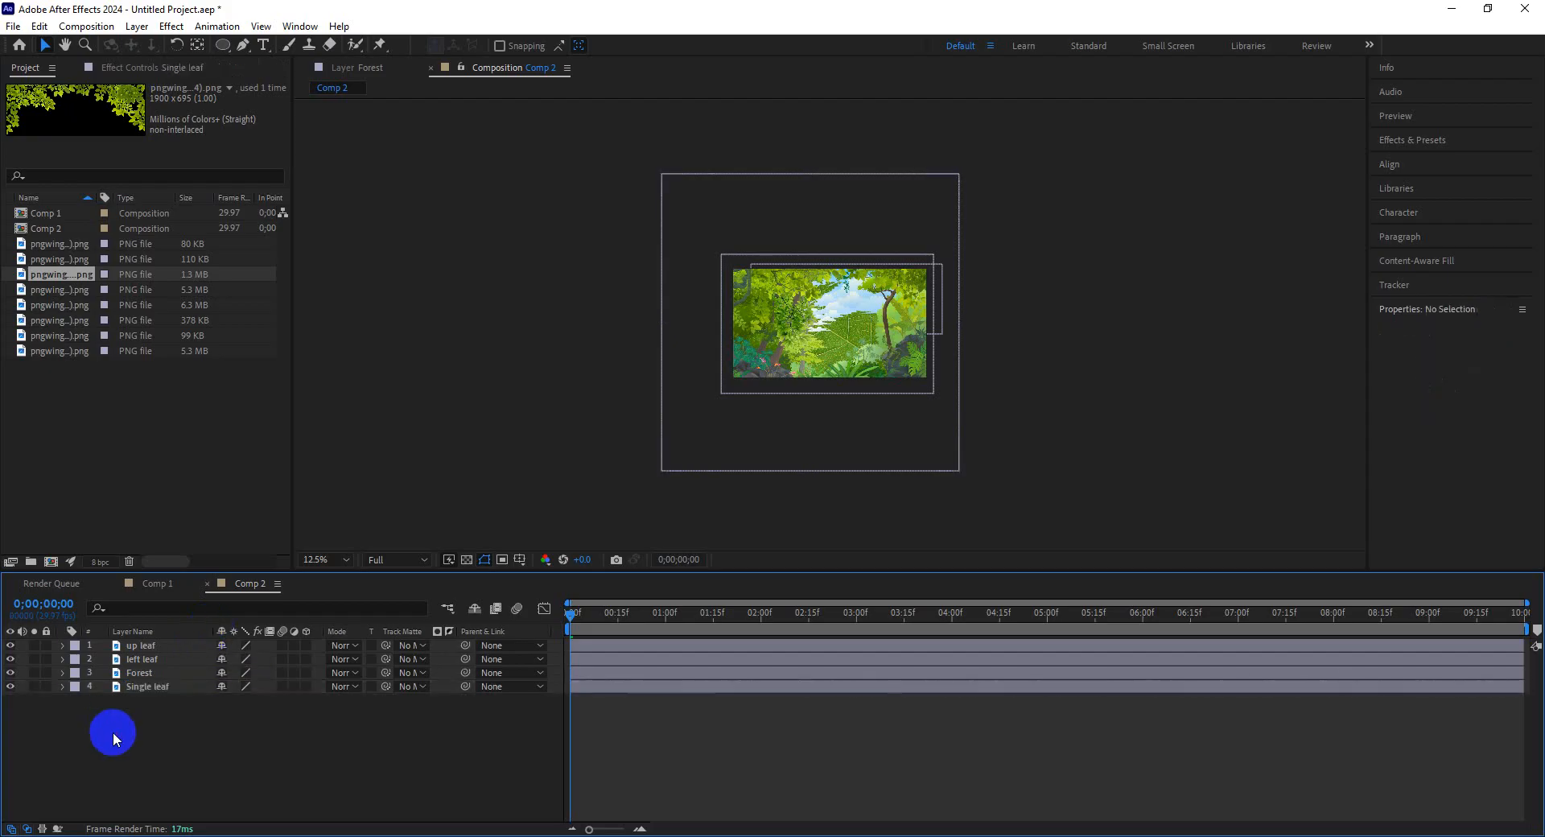
Assign label colours: Blue to Forest, Orange to left leaf, and Aqua to up leaf.
click(74, 673)
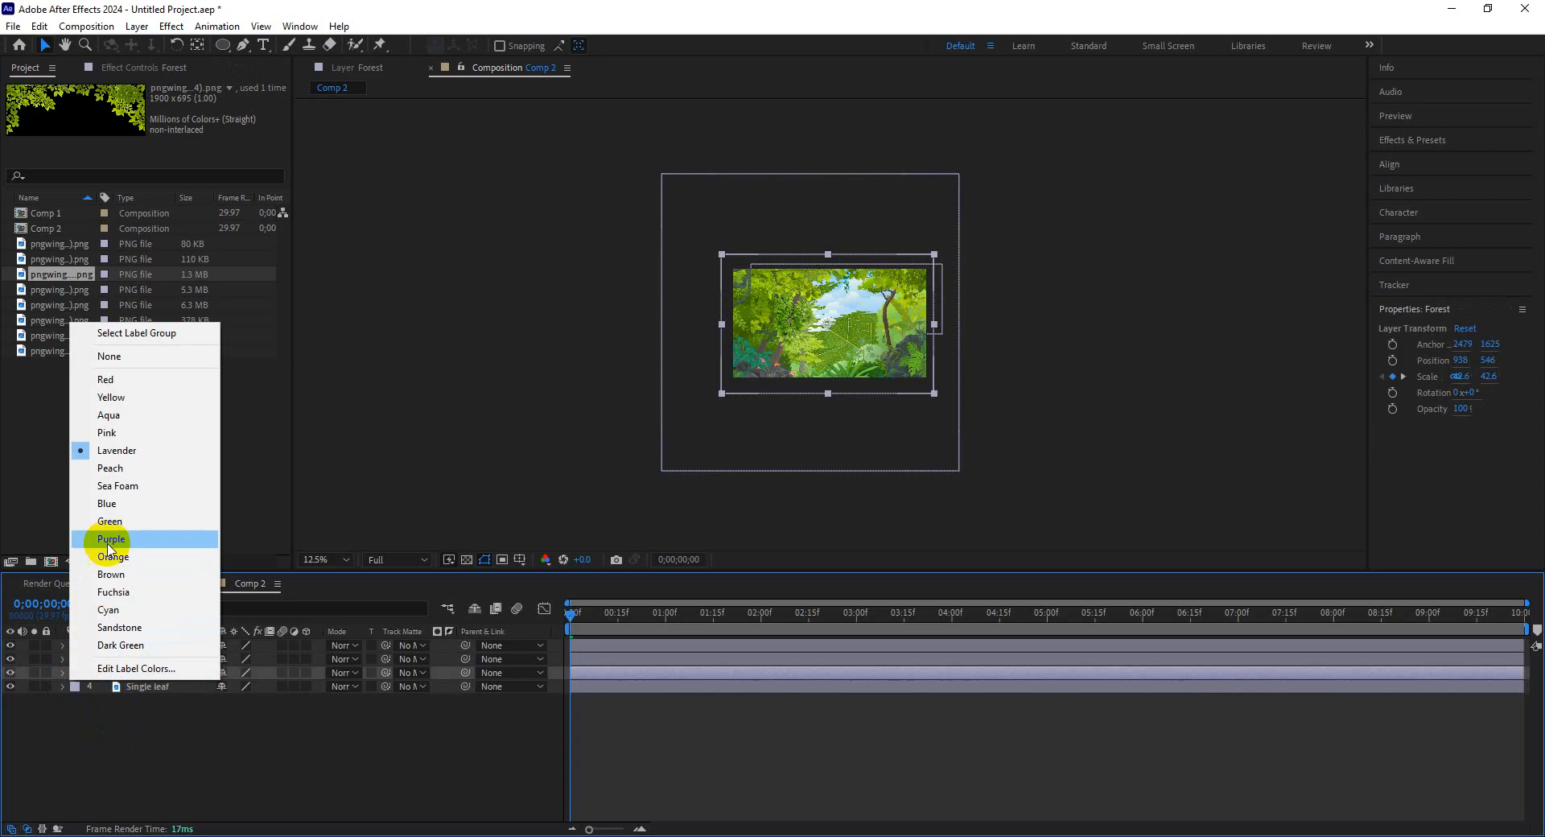
click(114, 505)
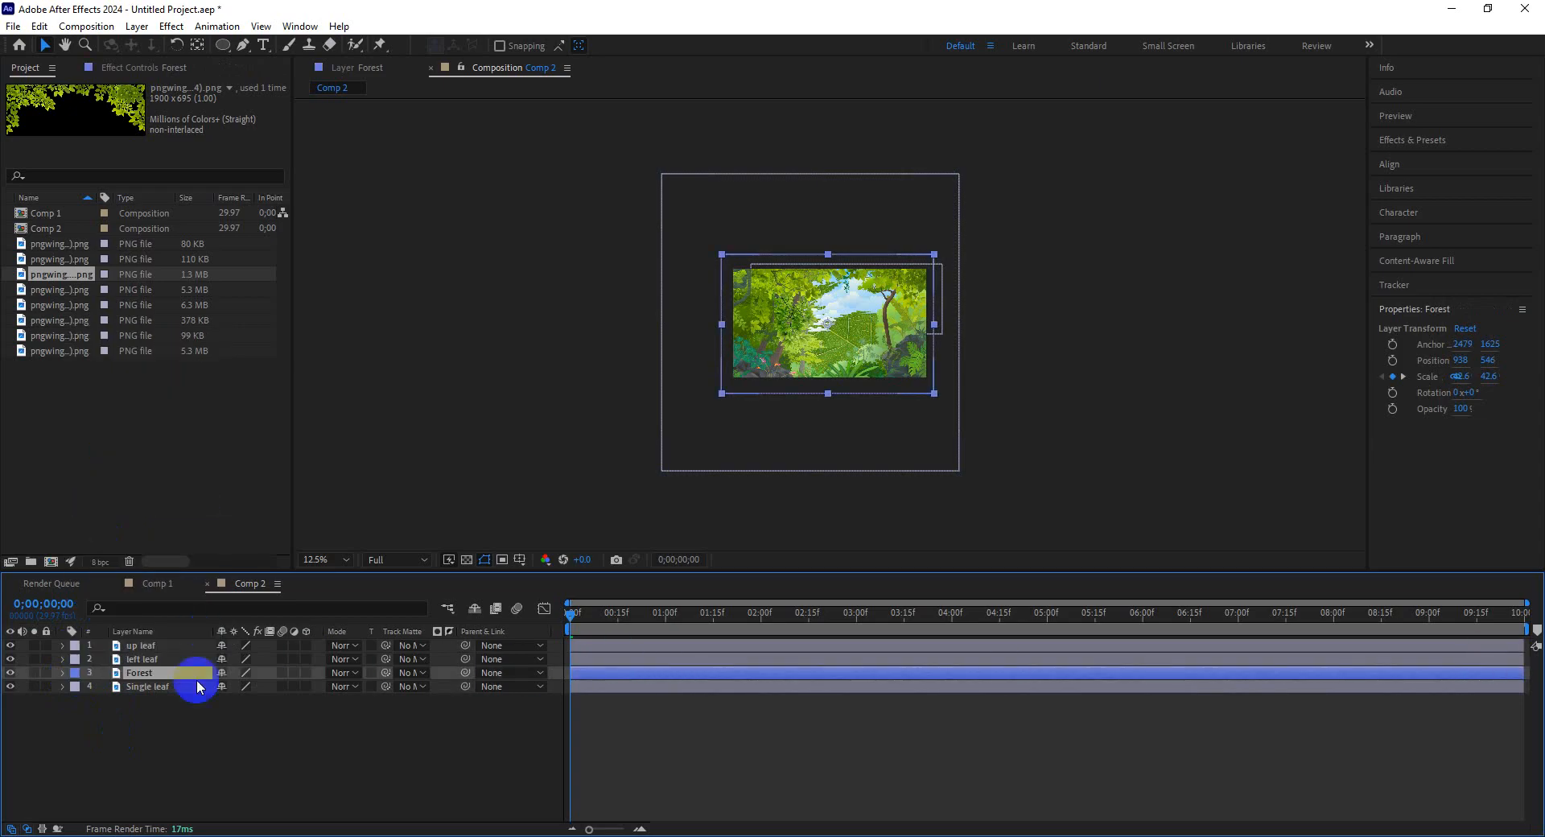
click(74, 659)
click(112, 543)
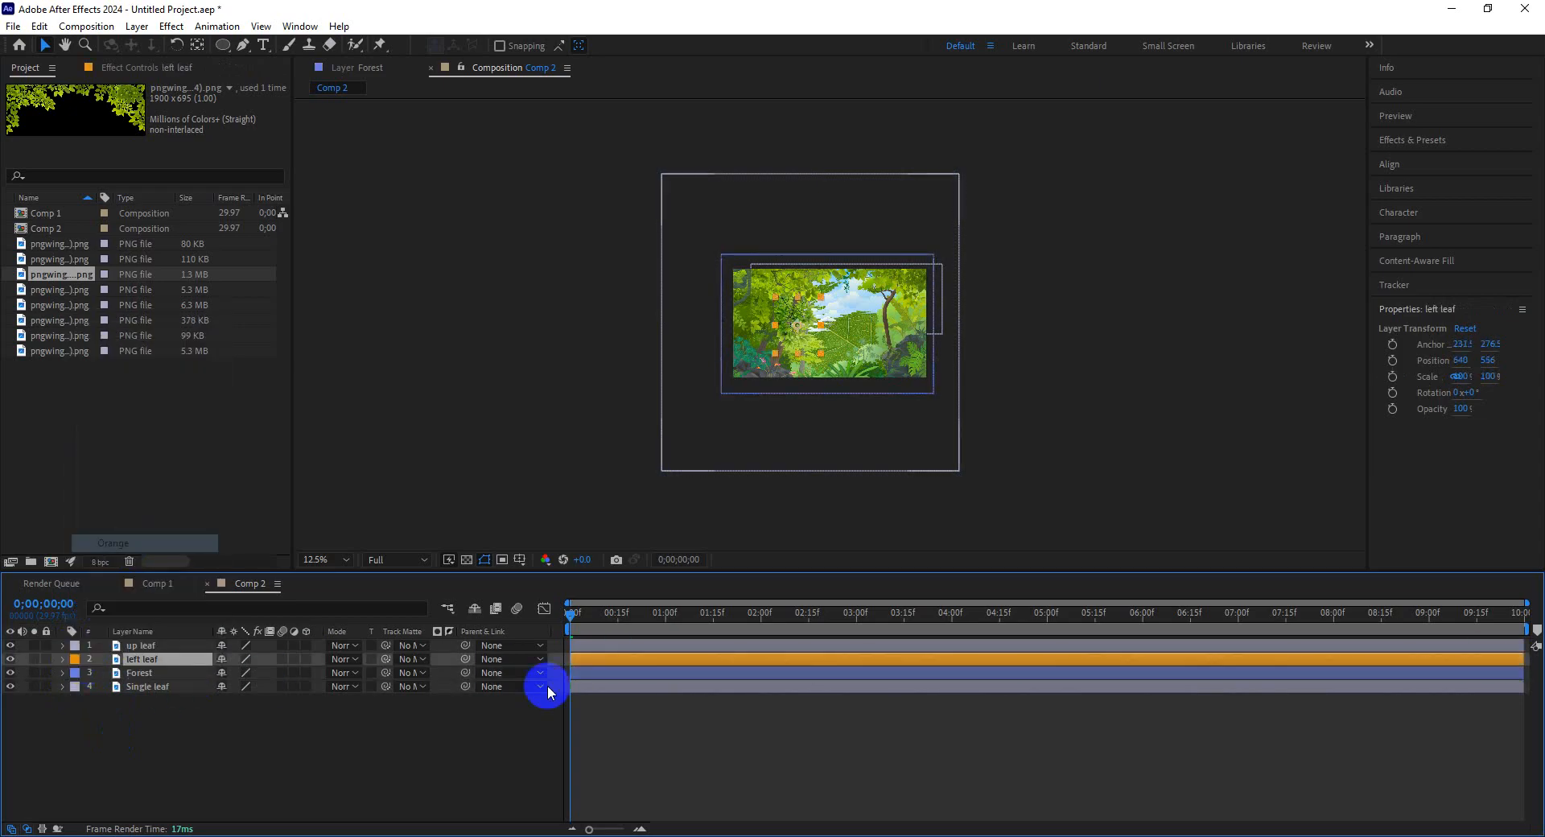
click(74, 645)
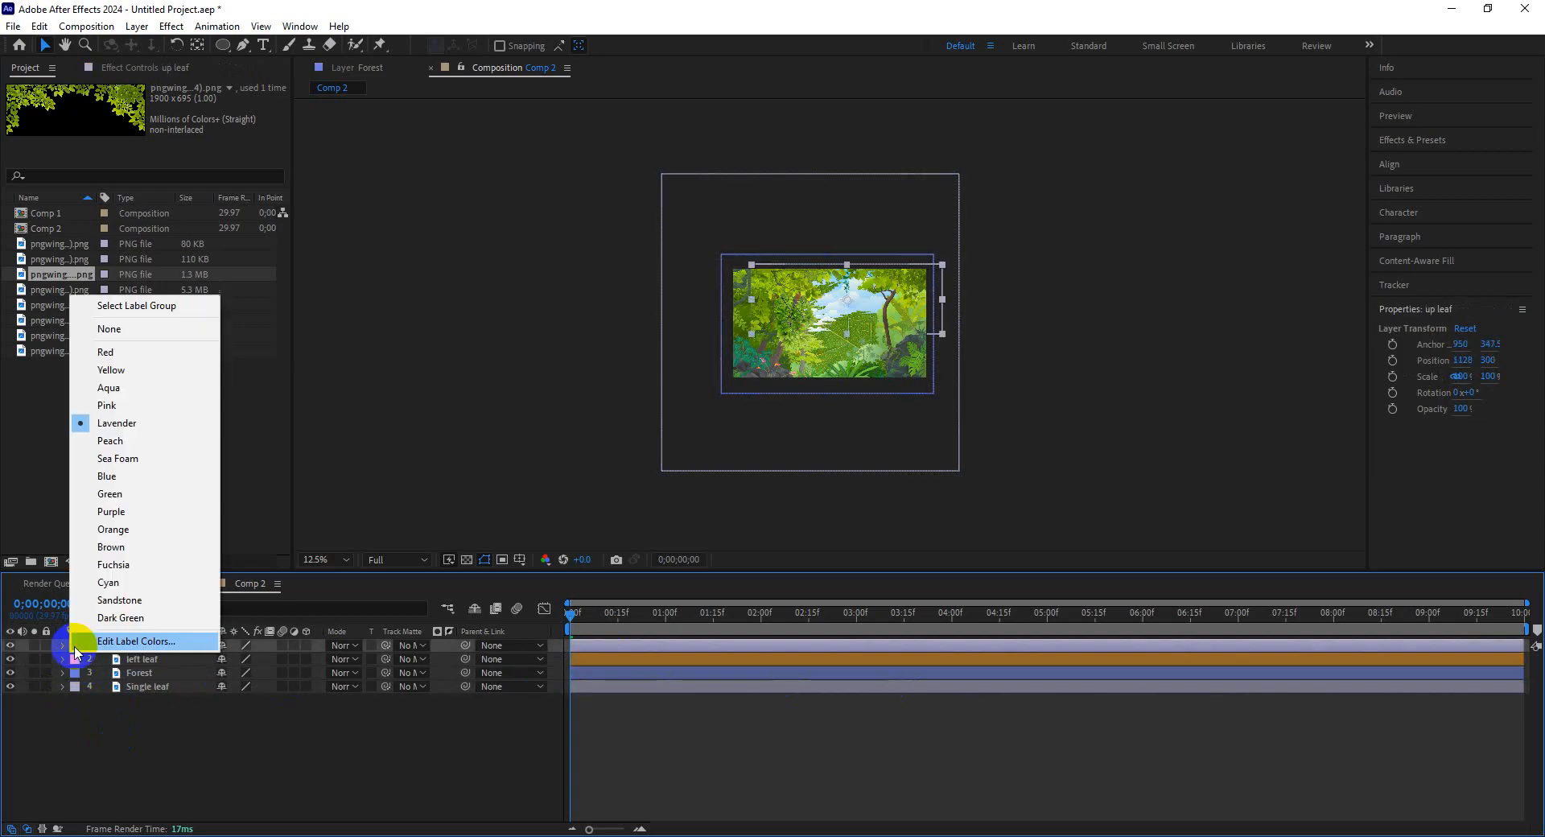
click(141, 388)
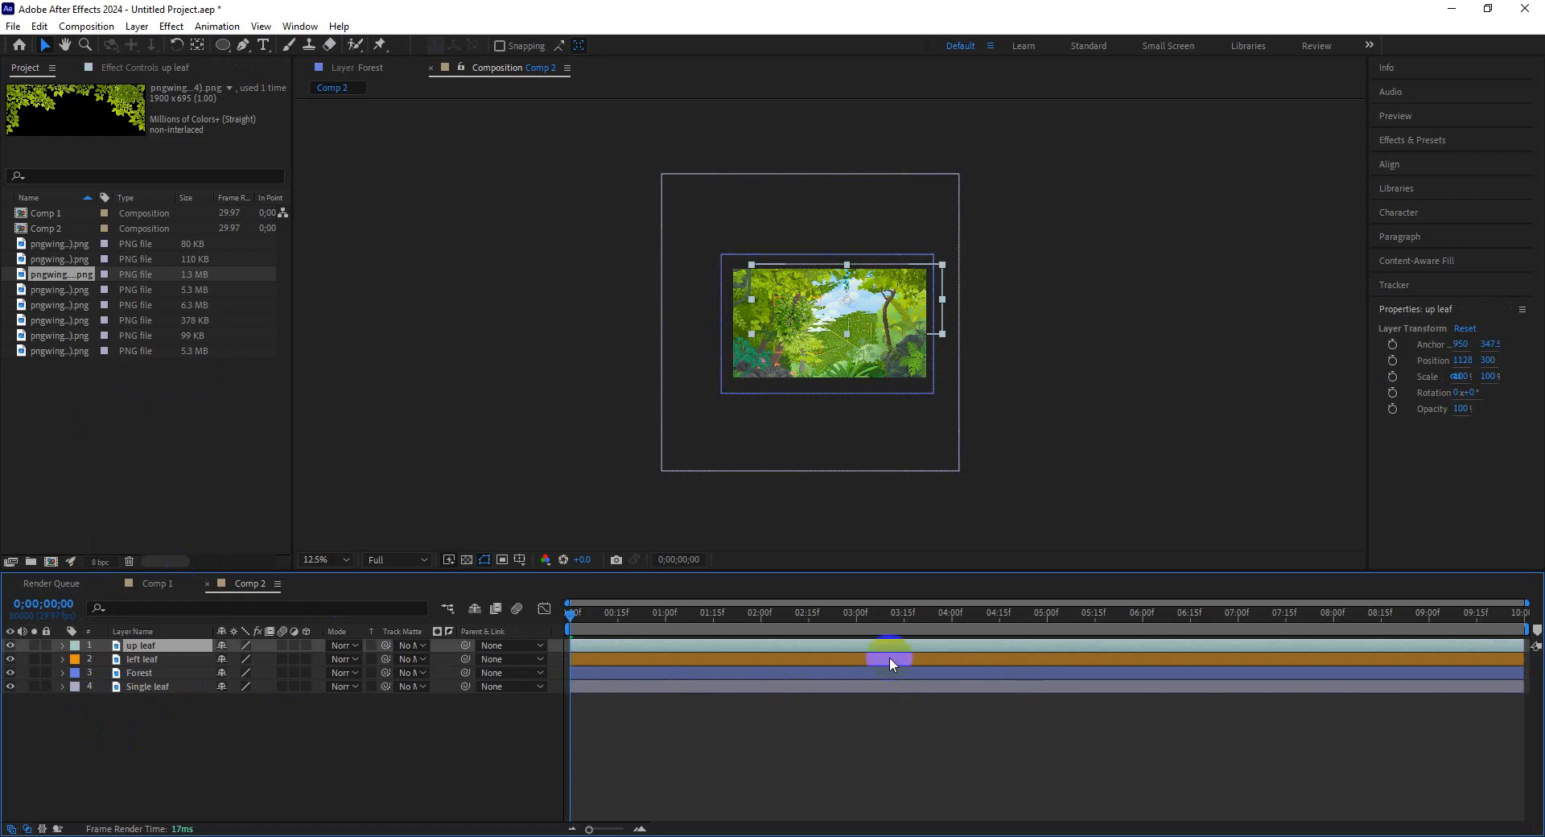
click(239, 722)
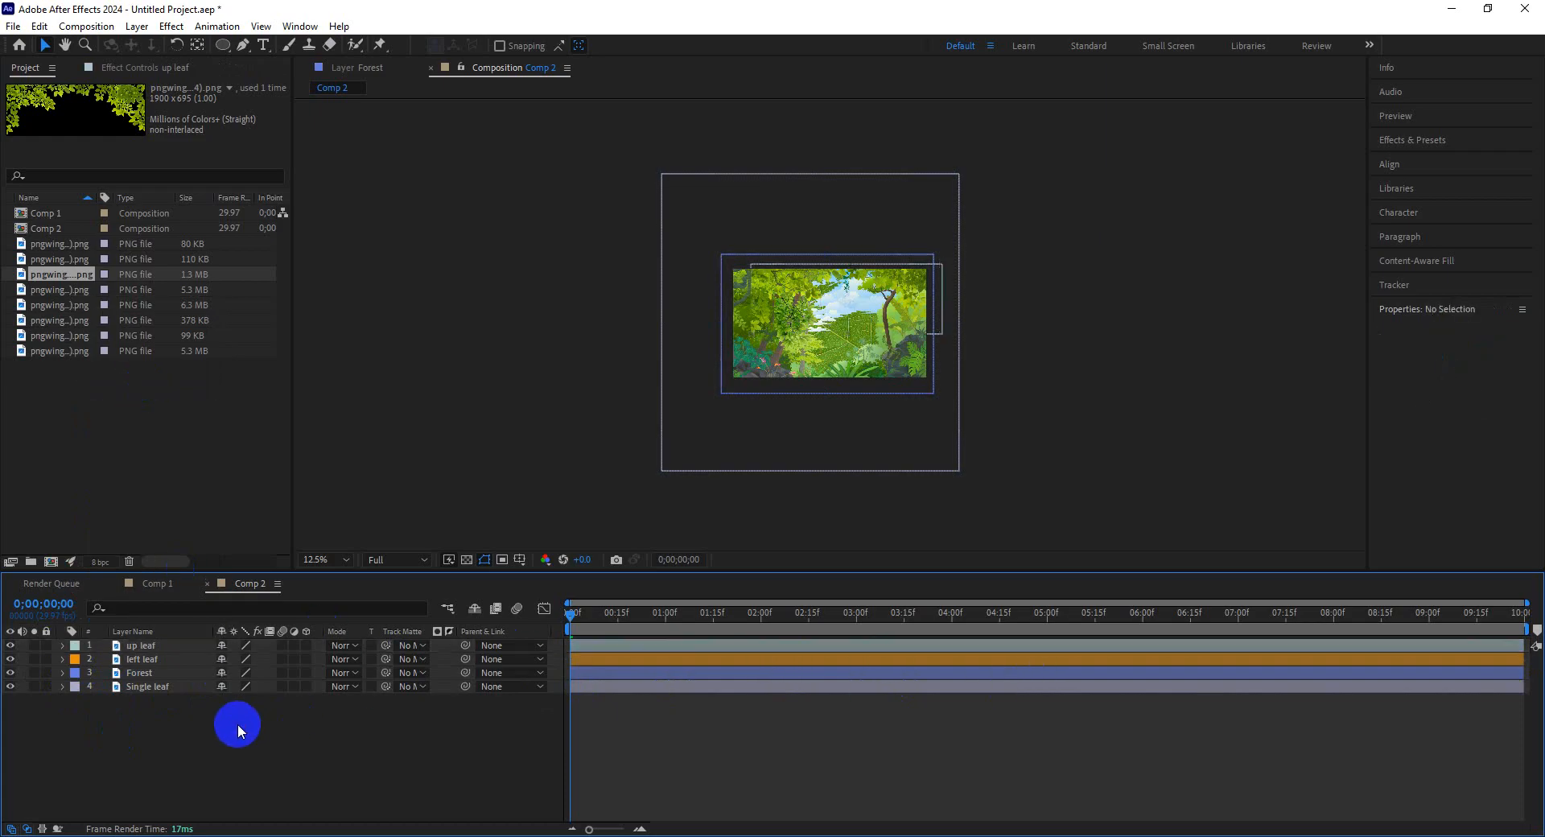
click(153, 649)
drag(801, 298, 828, 333)
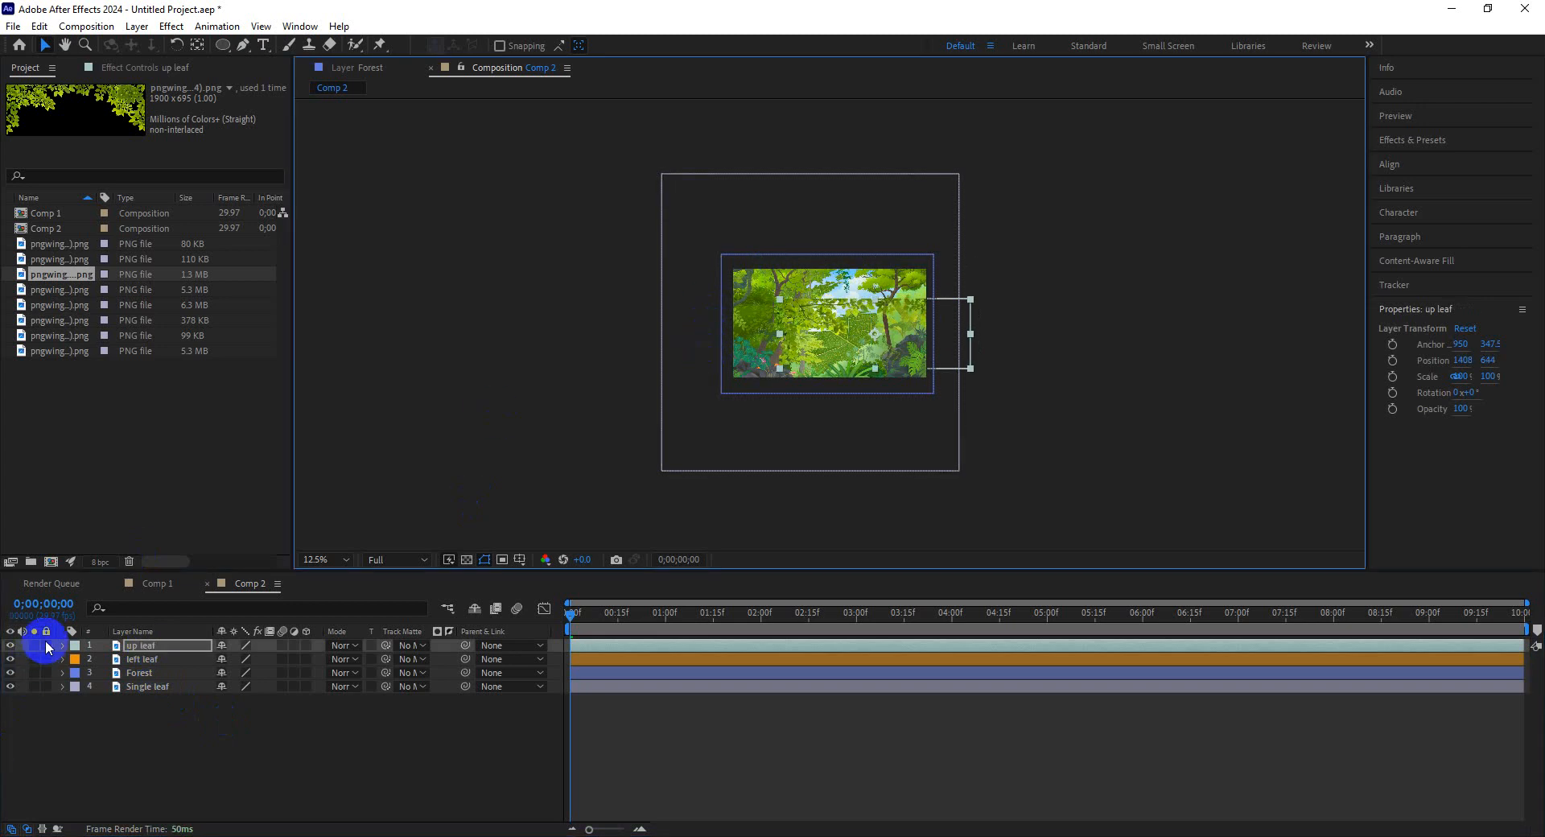
Lock the left leaf, Forest and Single leaf layers.
mouse_move(45, 658)
mouse_down()
mouse_move(45, 686)
mouse_move(51, 662)
mouse_up()
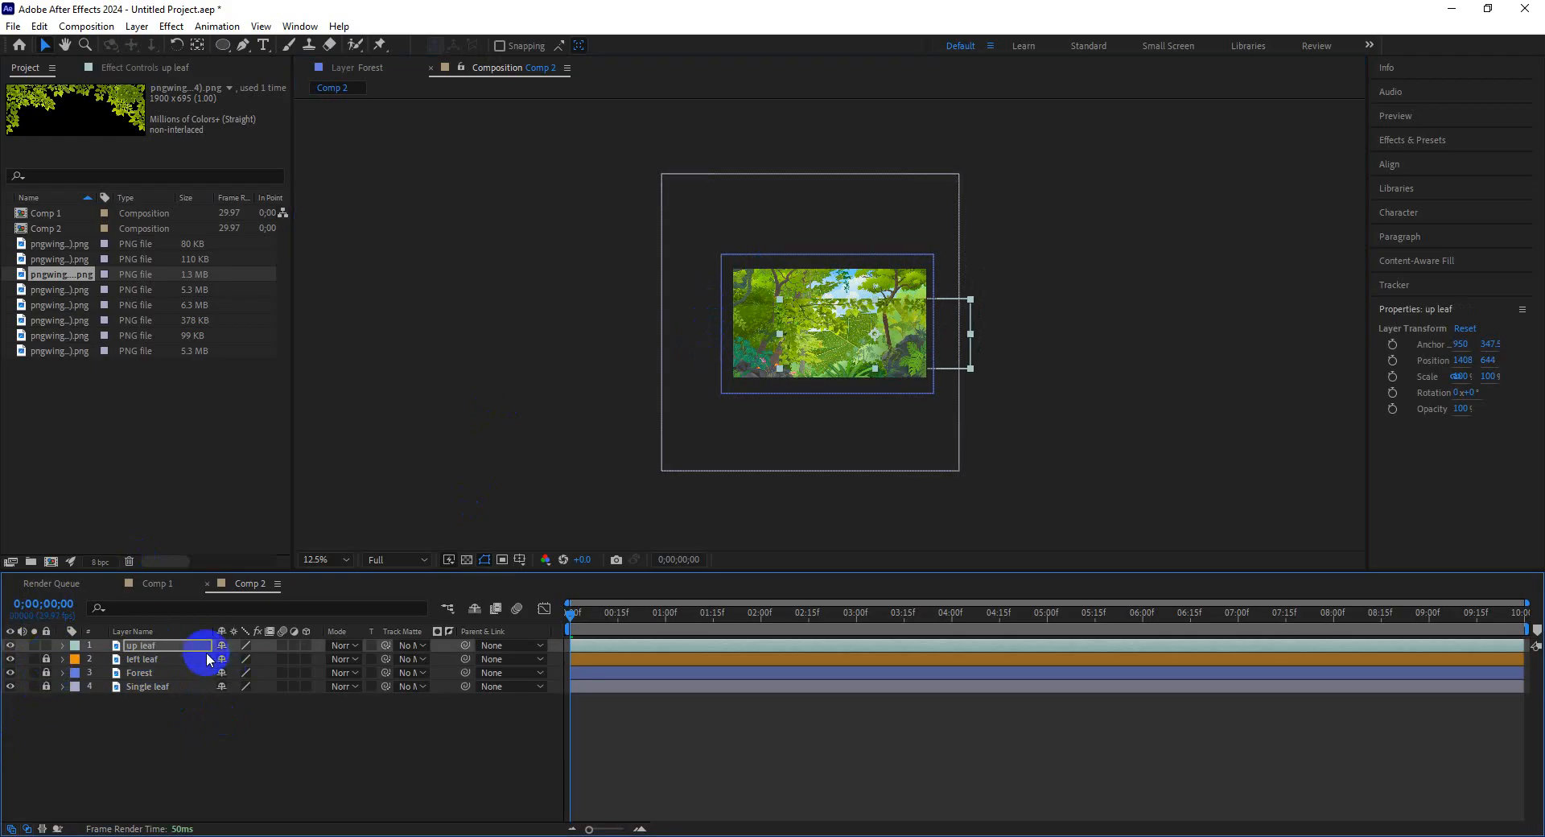
click(46, 659)
click(45, 686)
click(46, 675)
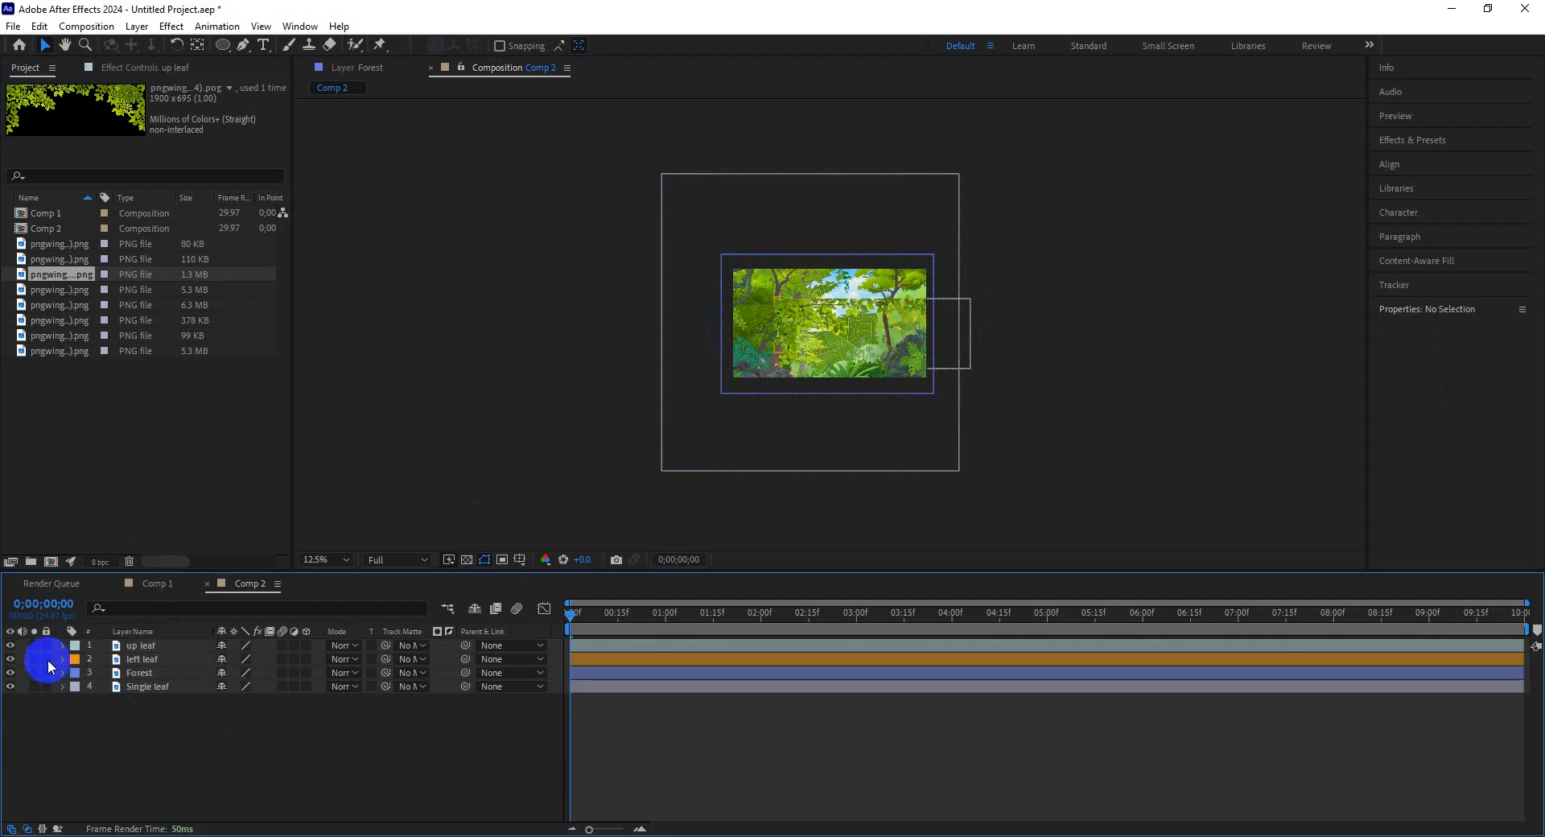
click(46, 659)
click(46, 686)
Move the up leaf layer so it sits above the frame's top edge.
click(148, 645)
drag(871, 332, 1030, 330)
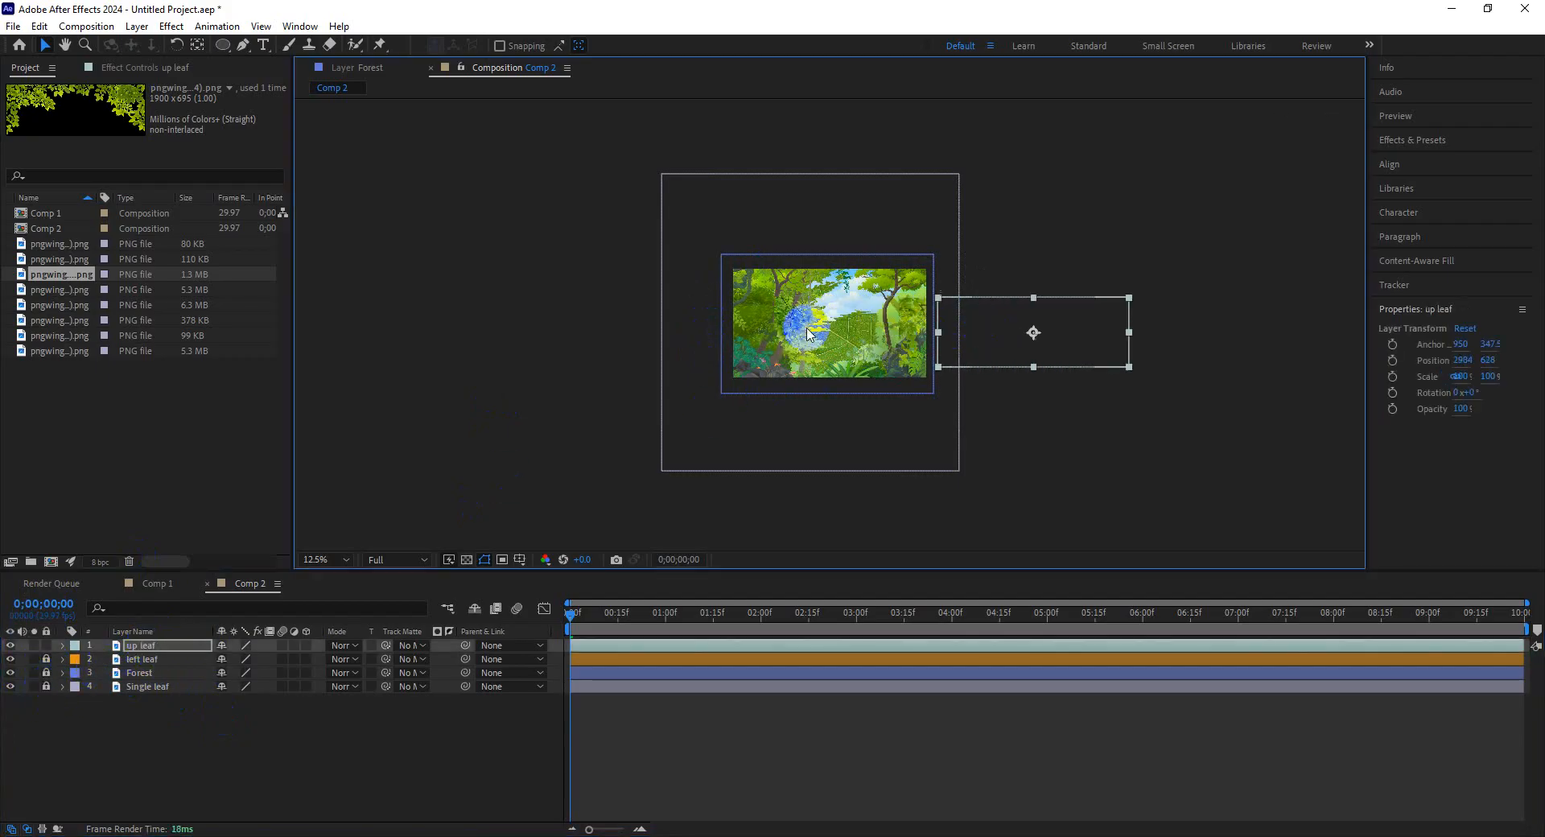
click(829, 338)
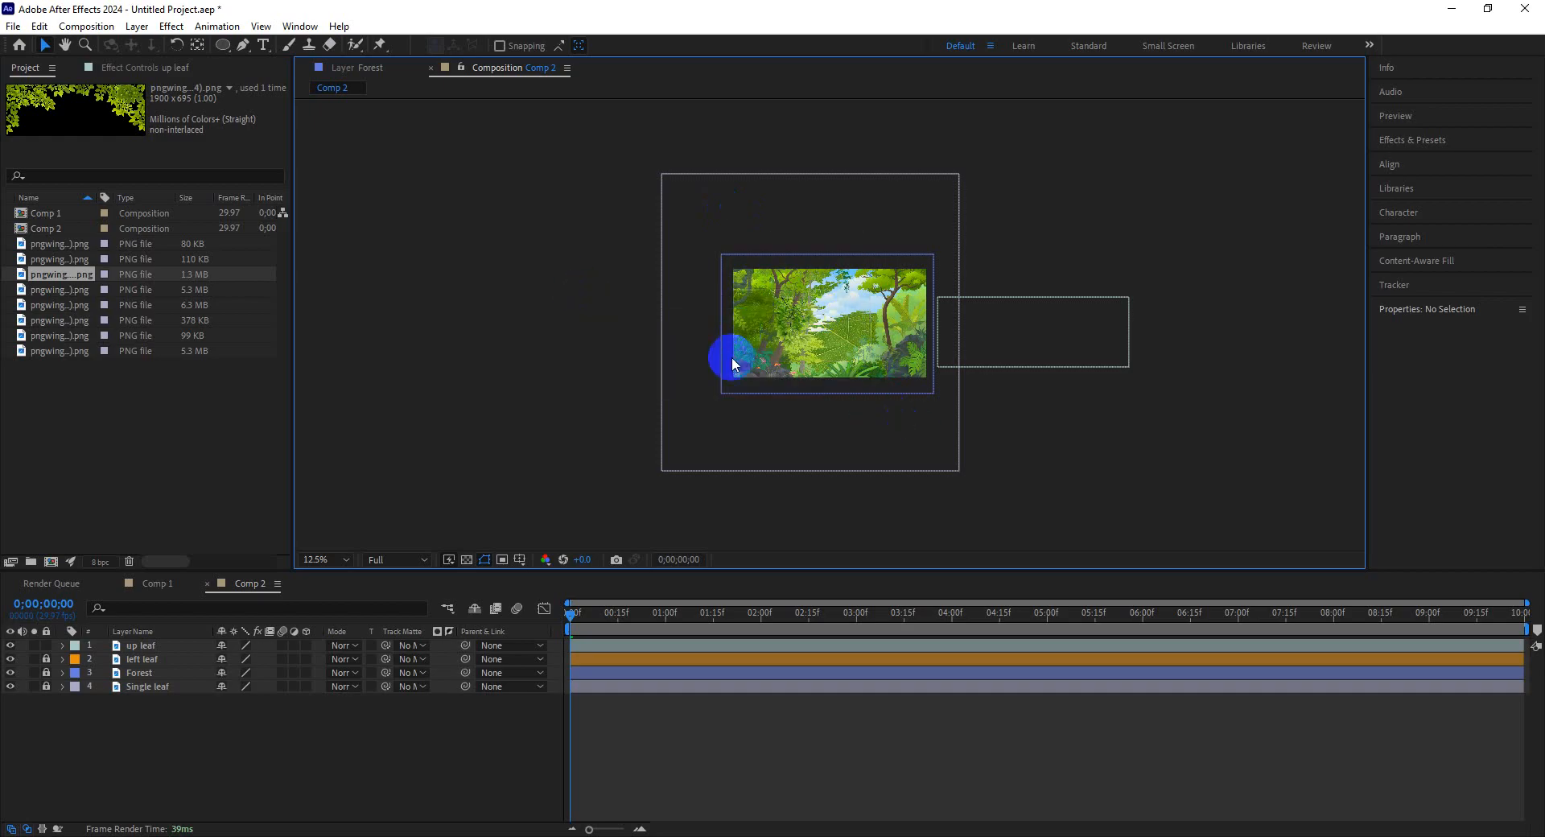
drag(1041, 334, 909, 315)
key(period)
key(period)
key(comma)
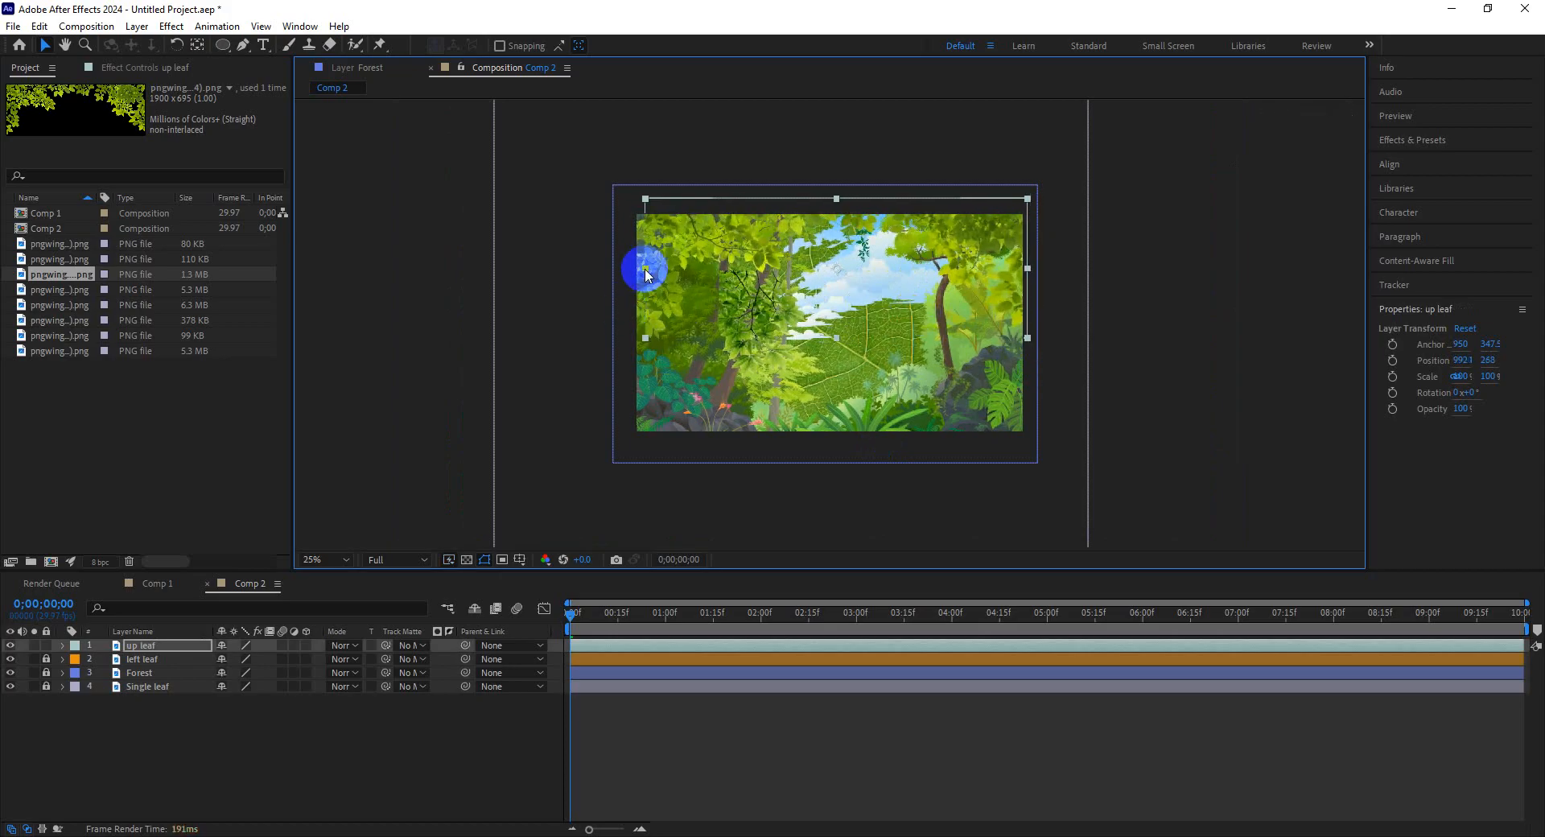
drag(645, 270, 627, 268)
drag(894, 271, 890, 200)
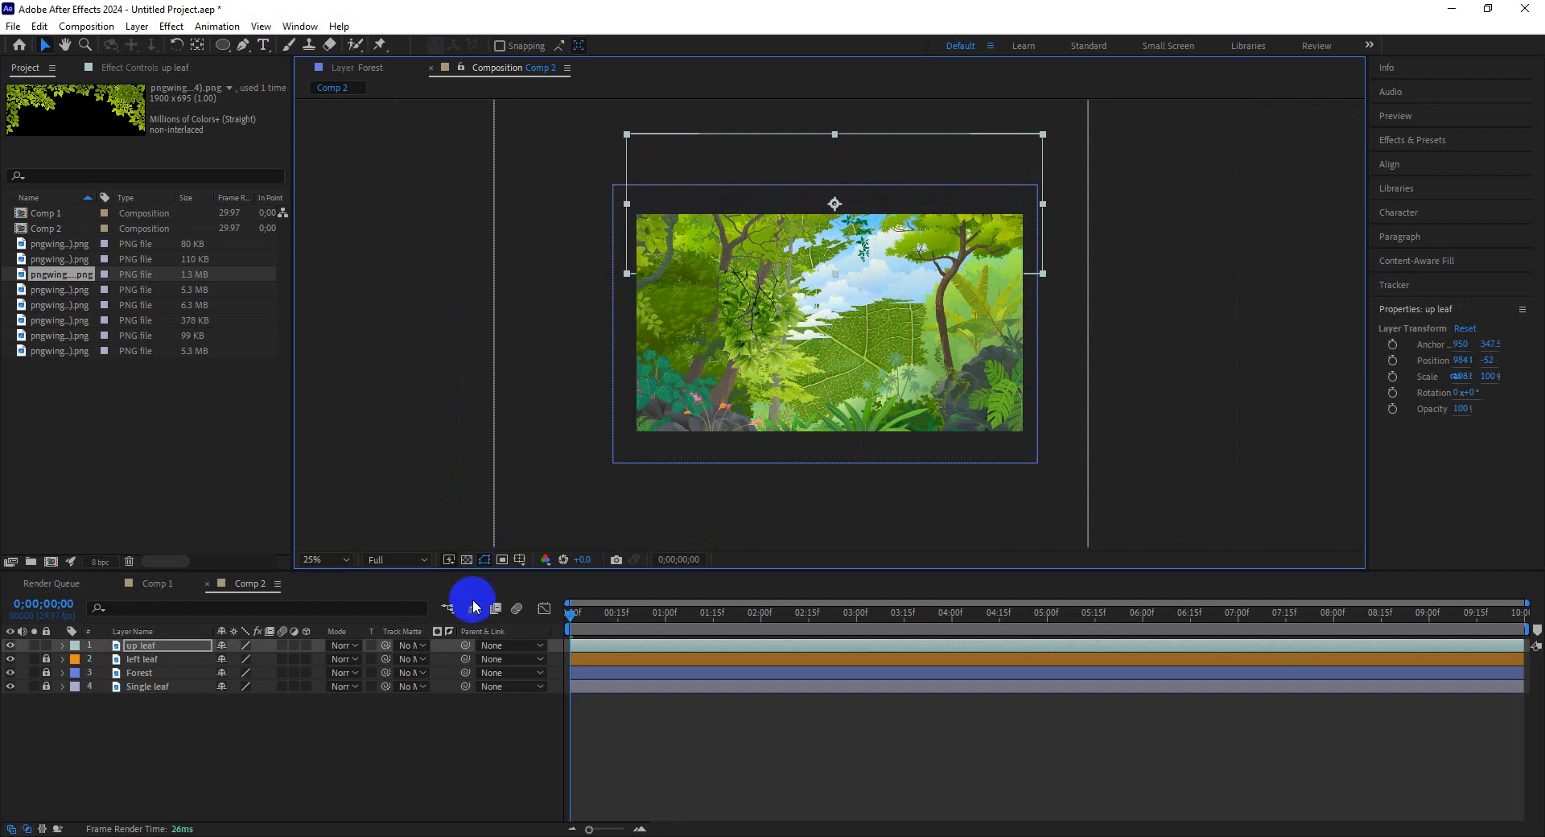
Keyframe the up leaf's Position at the start and move it down into the frame at about 4:12, then preview.
click(63, 645)
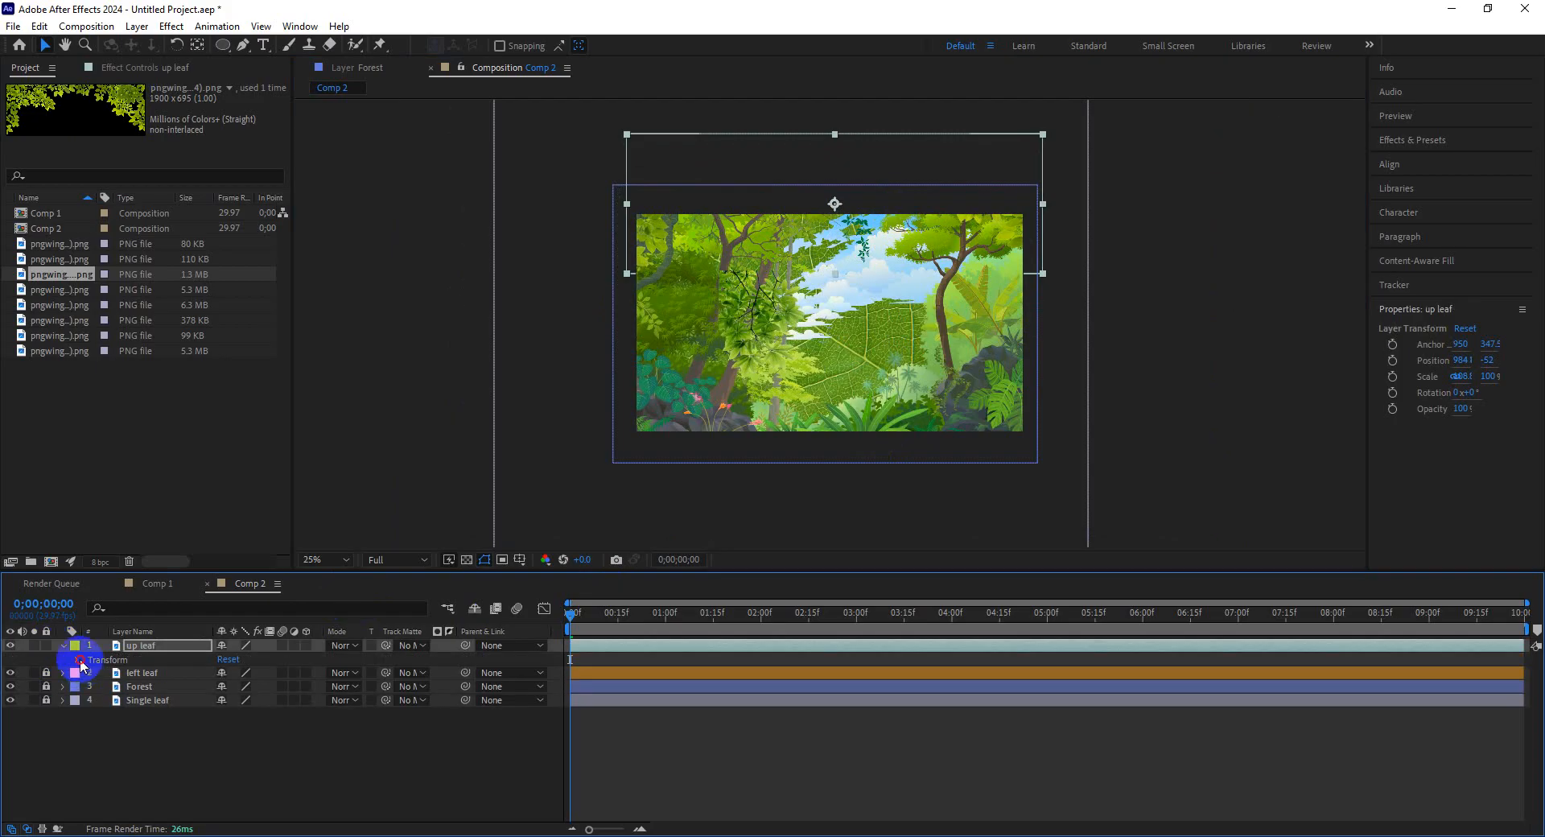
click(79, 660)
click(103, 686)
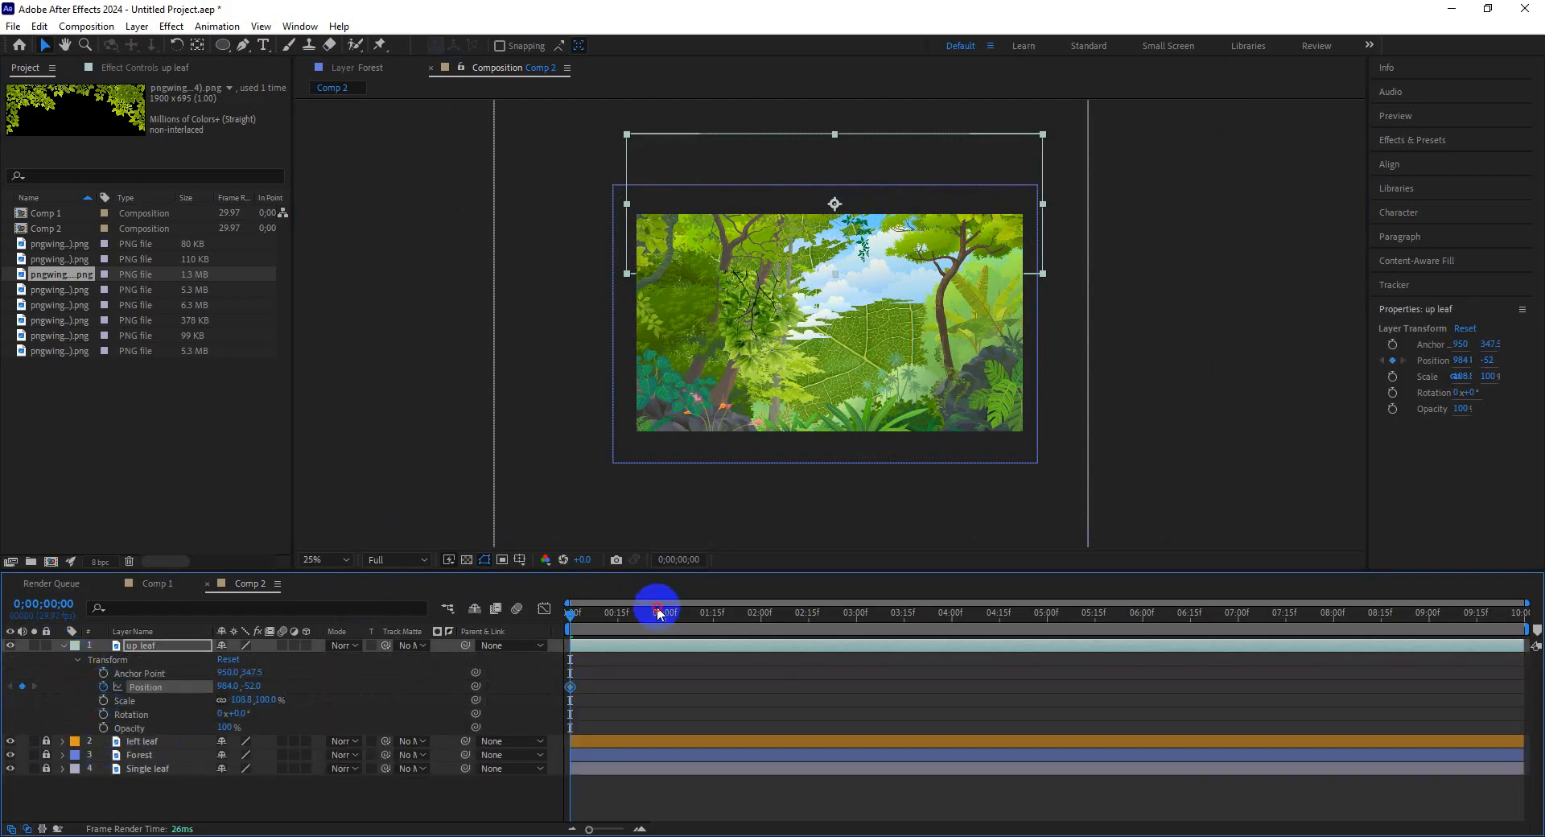
drag(657, 613, 990, 631)
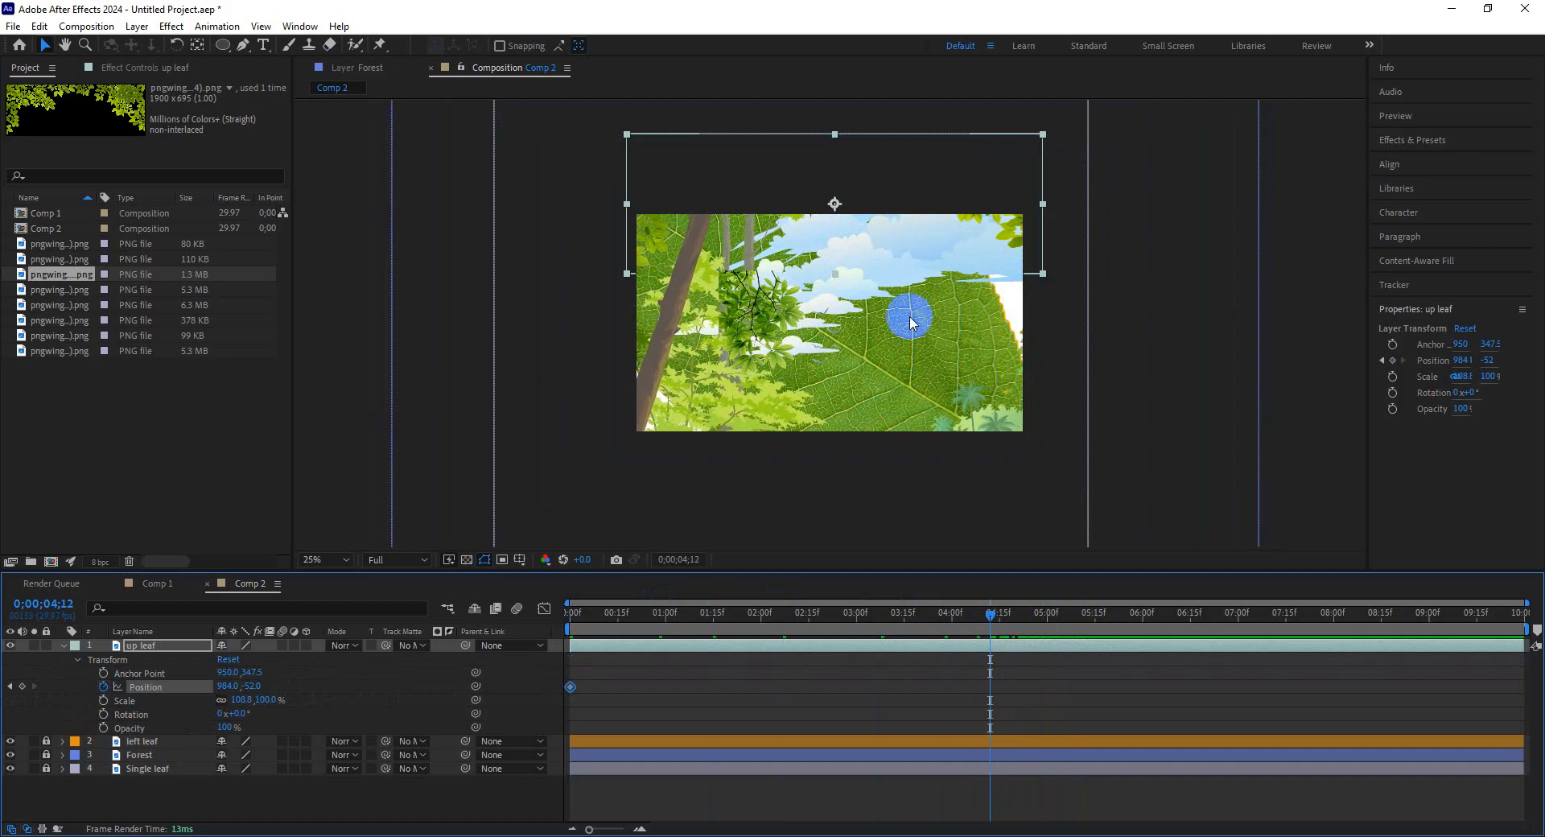
drag(918, 240, 924, 312)
drag(907, 613, 518, 631)
key(space)
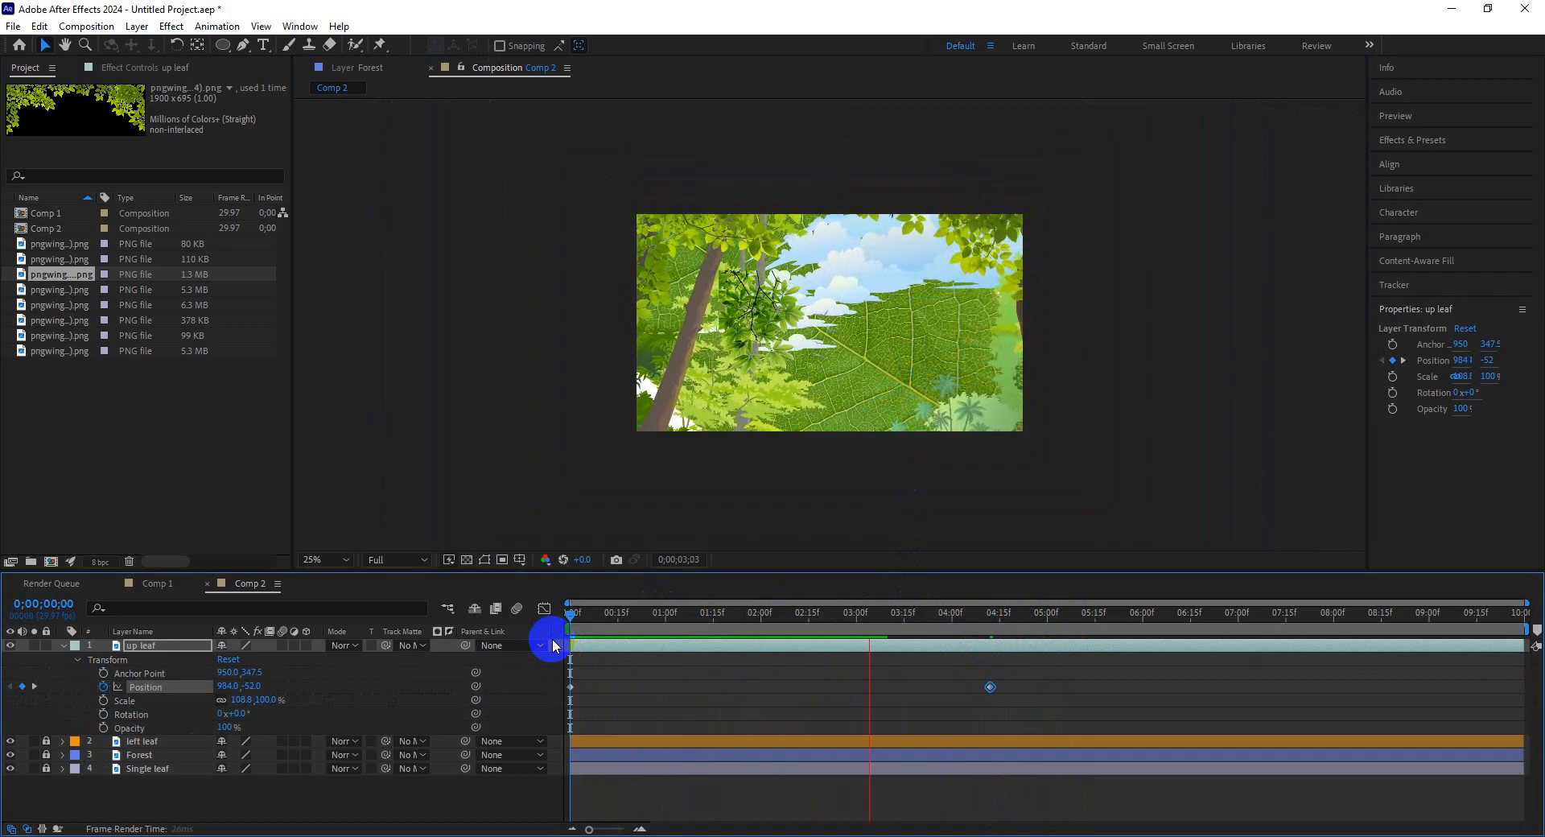
Unlock the layers and move the left leaf layer outside the frame's left edge.
click(752, 314)
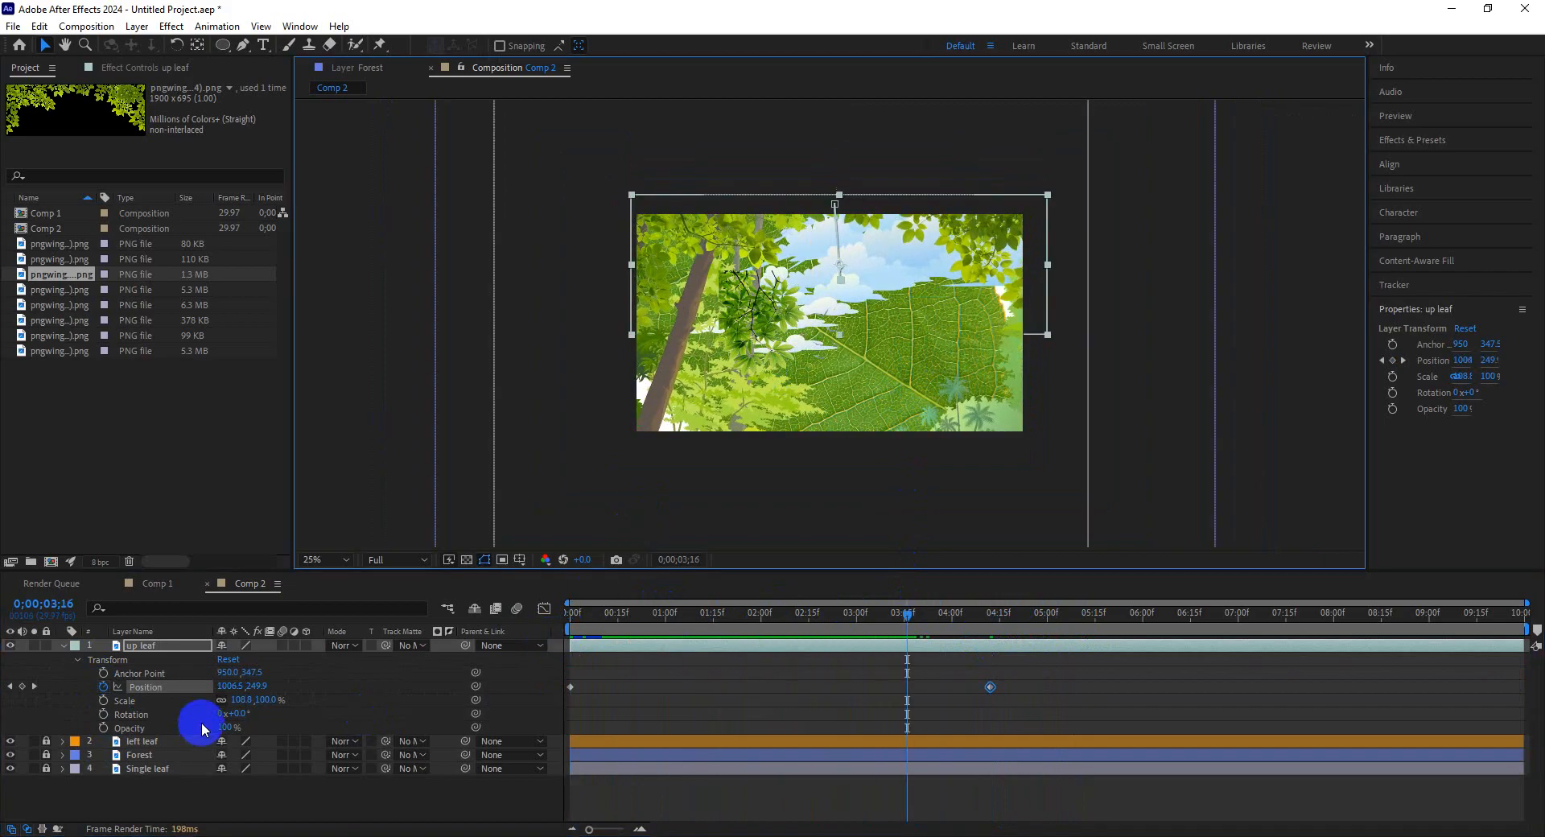
click(63, 645)
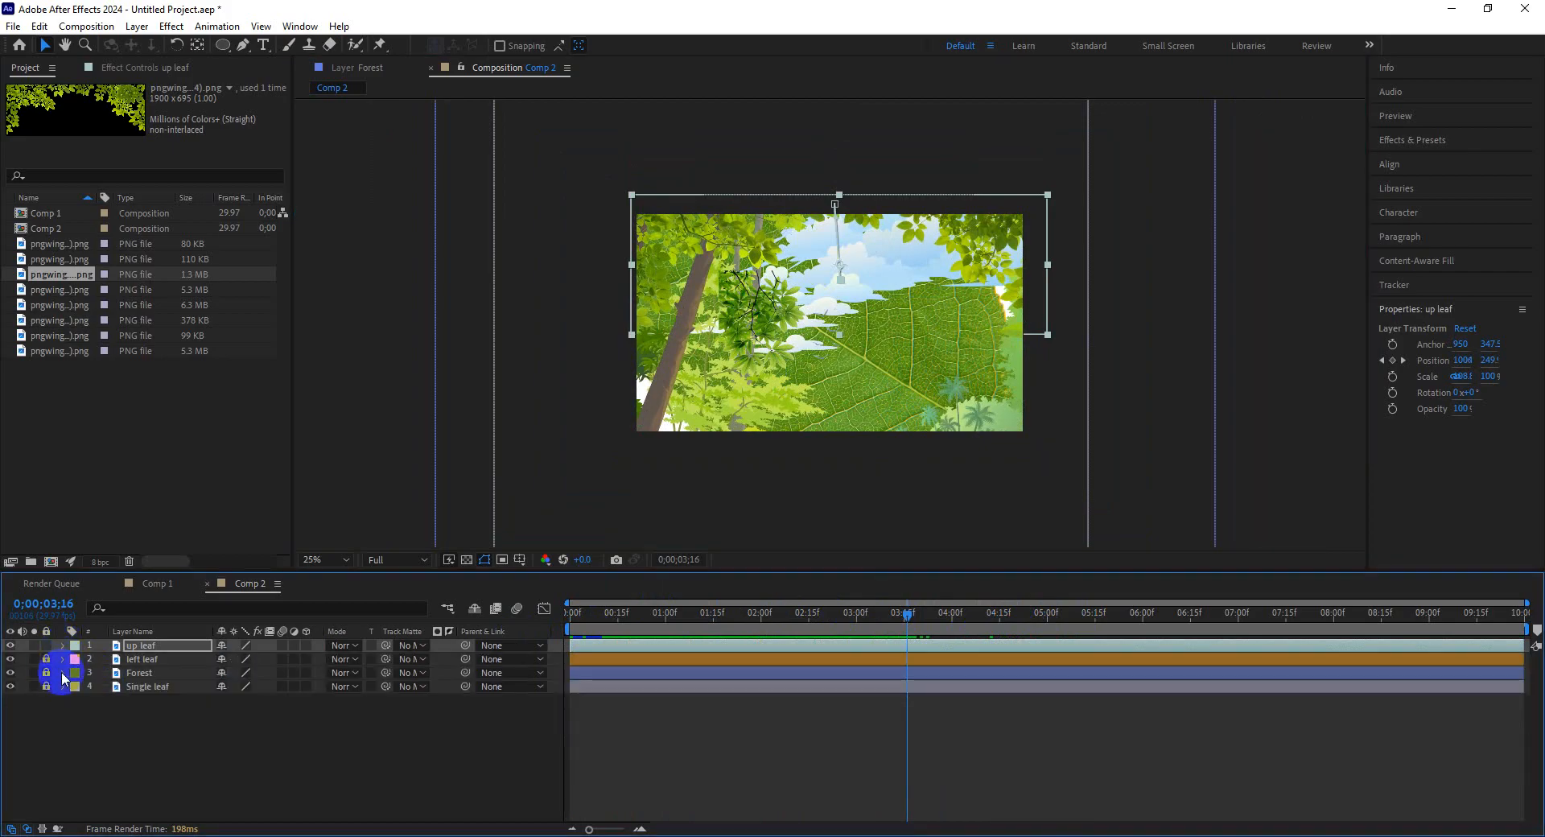
click(45, 673)
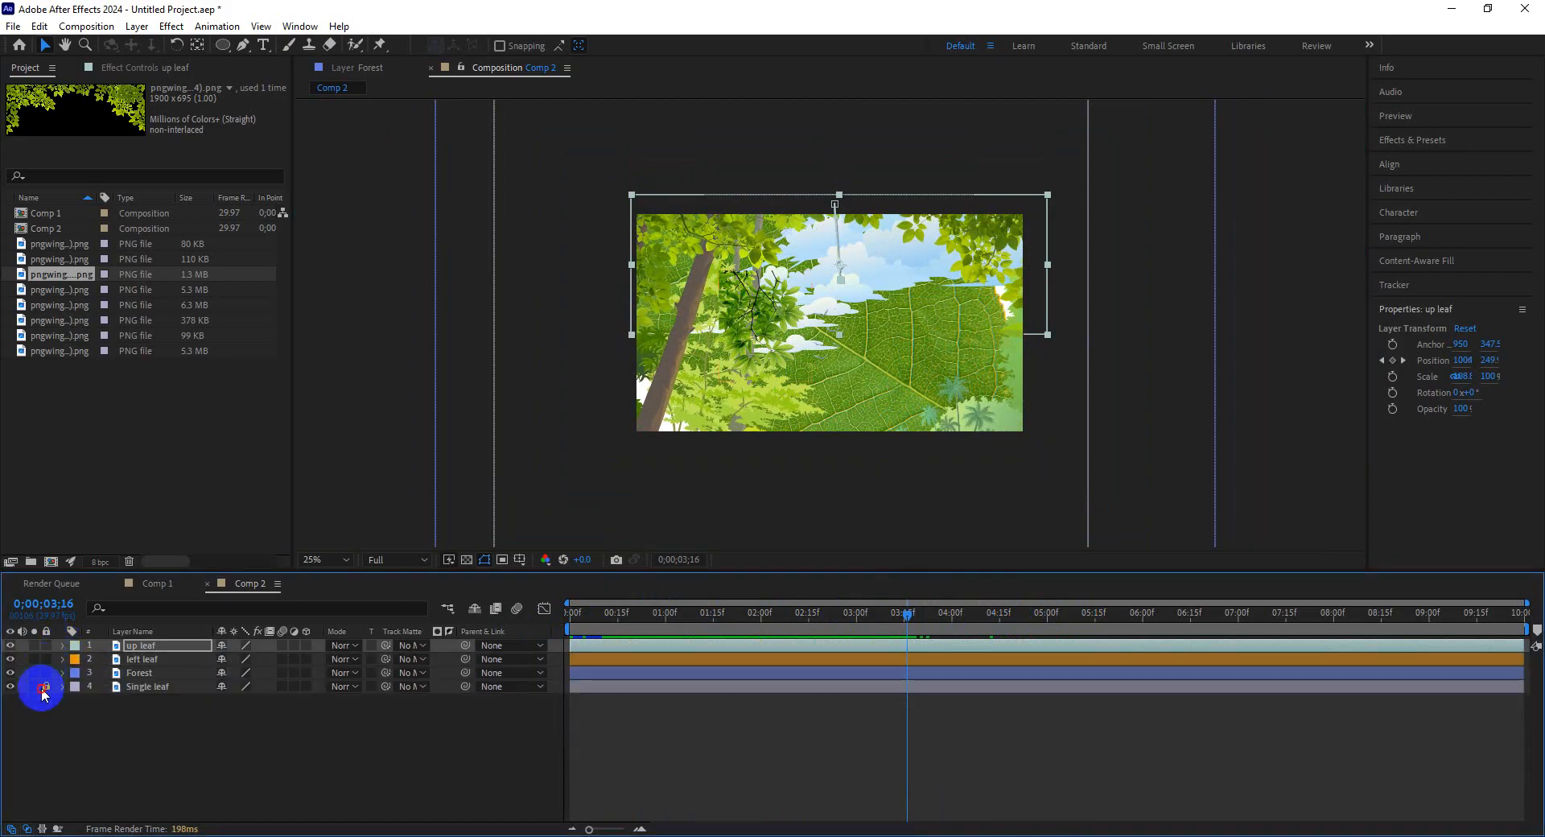
click(158, 659)
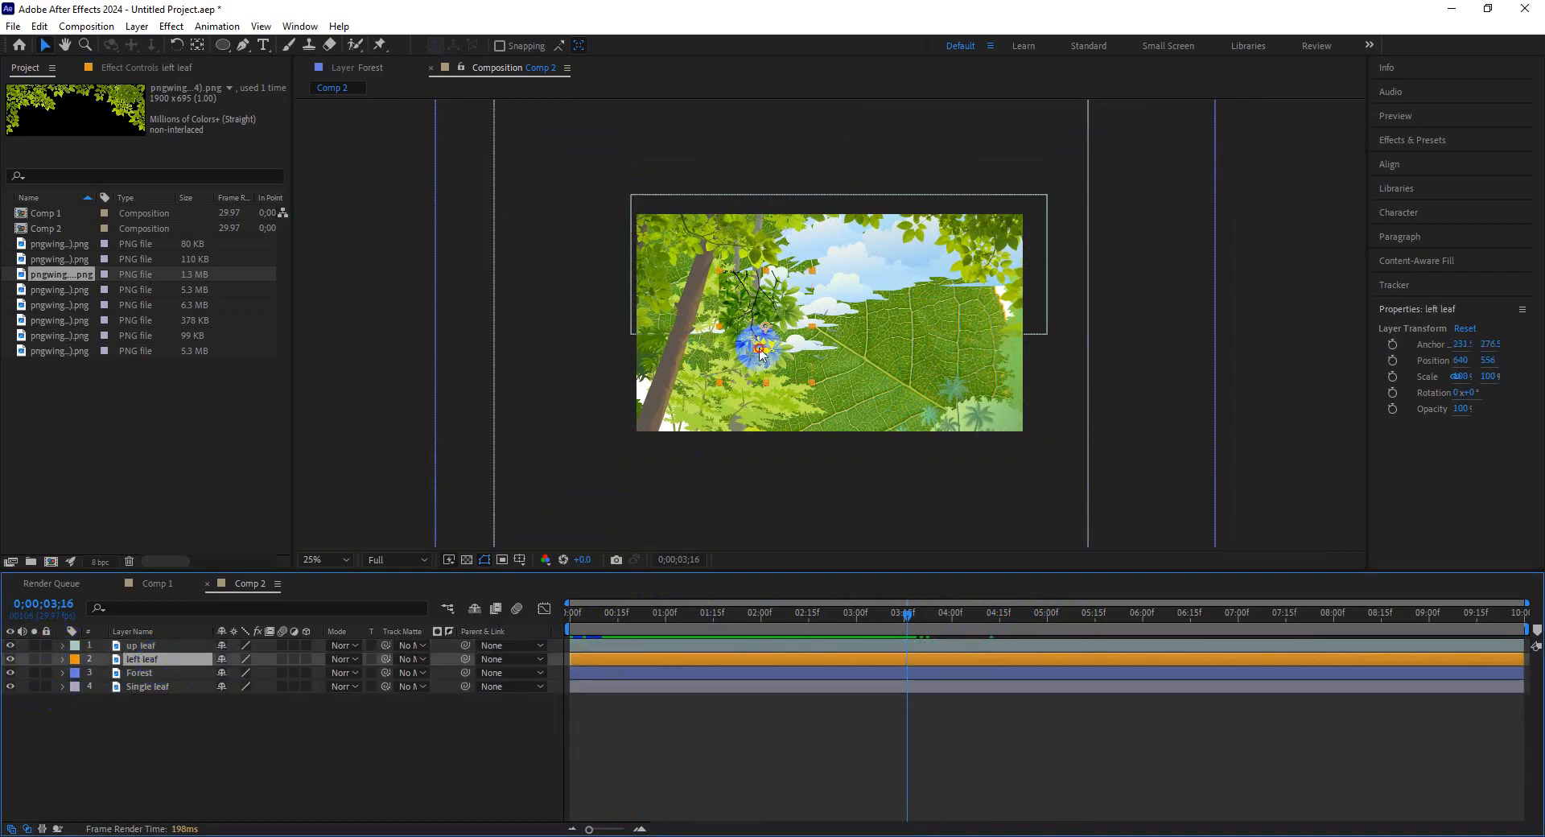
drag(747, 341, 606, 415)
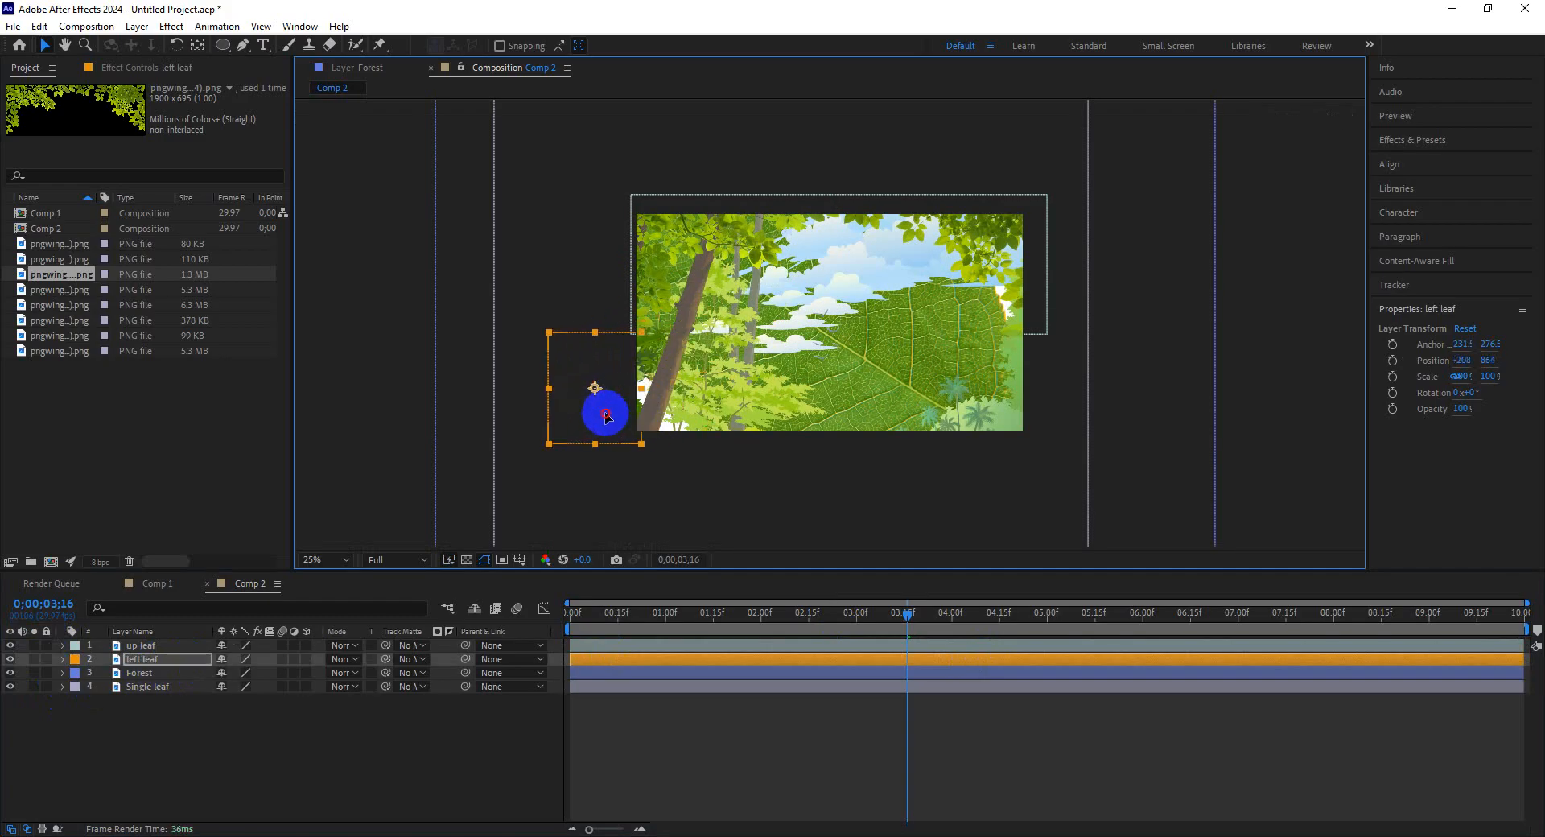
Keyframe the left leaf's Position at the start and slide it right into the frame at about 4:12.
drag(617, 626, 479, 613)
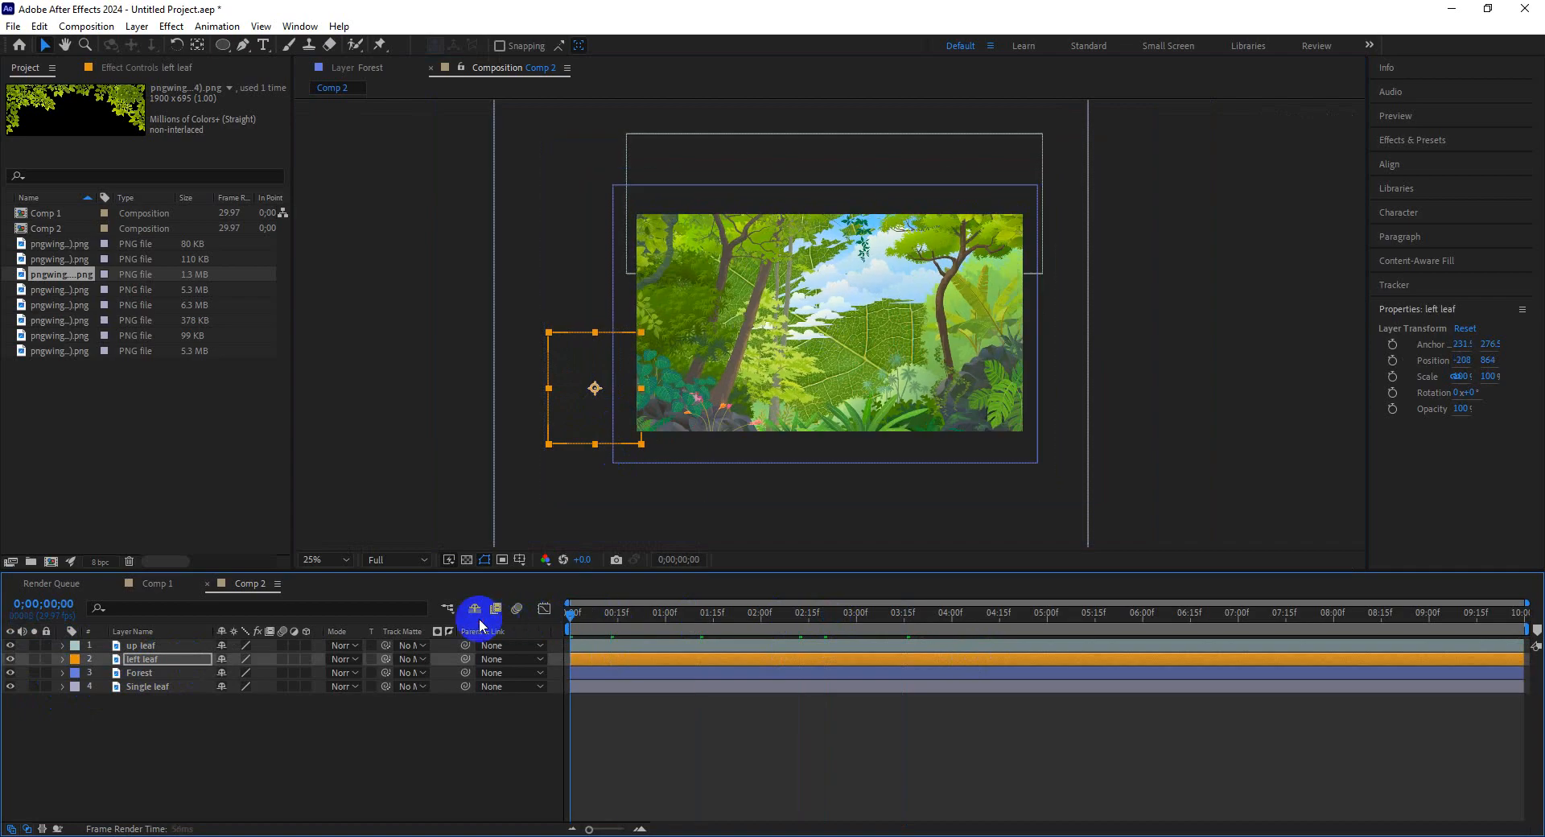
click(62, 660)
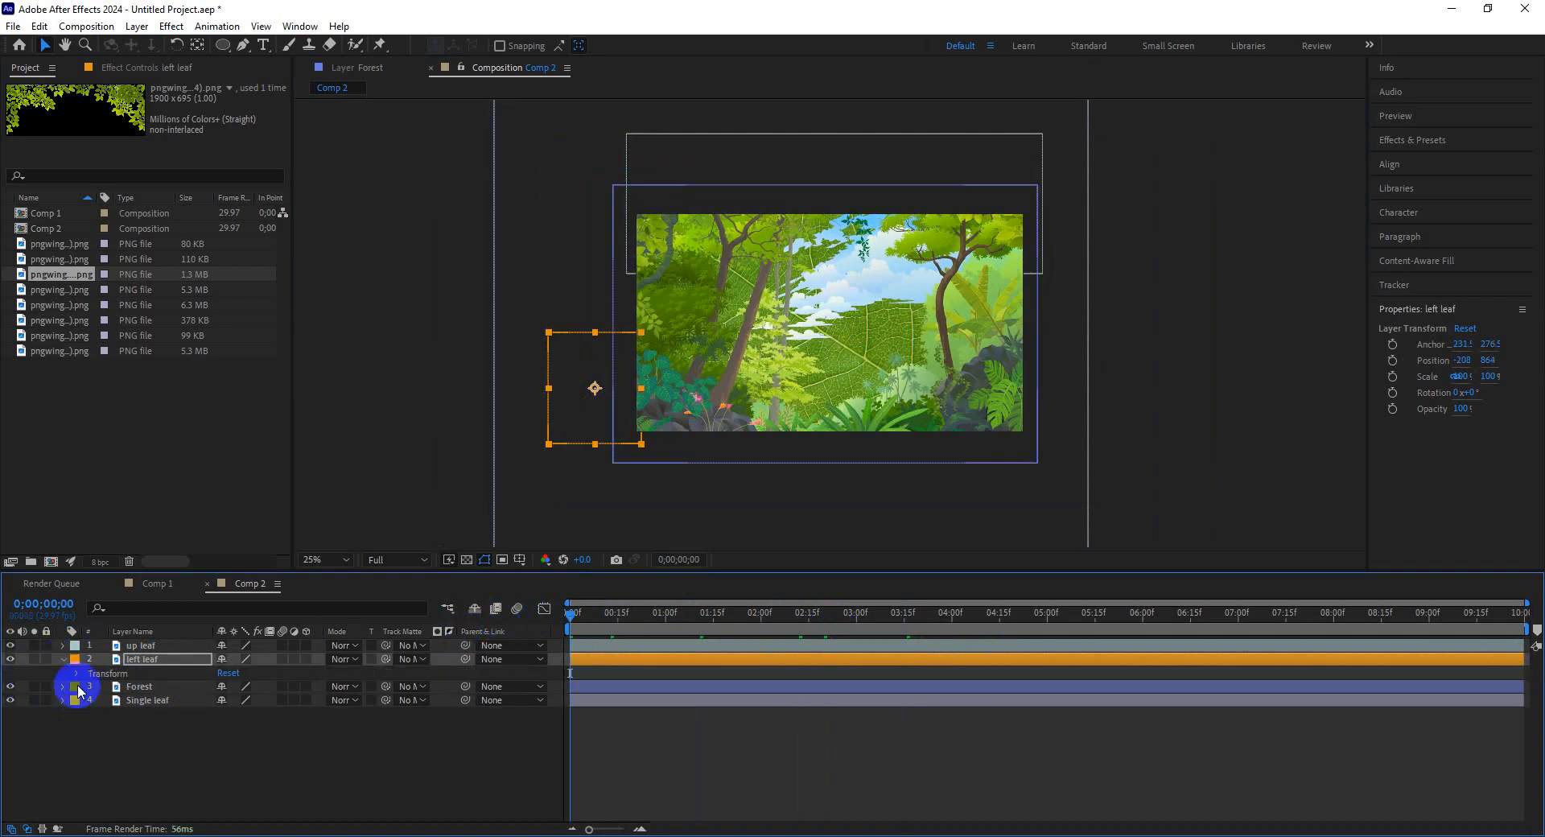
click(76, 673)
drag(614, 603, 980, 655)
drag(612, 424, 702, 420)
drag(766, 619, 431, 624)
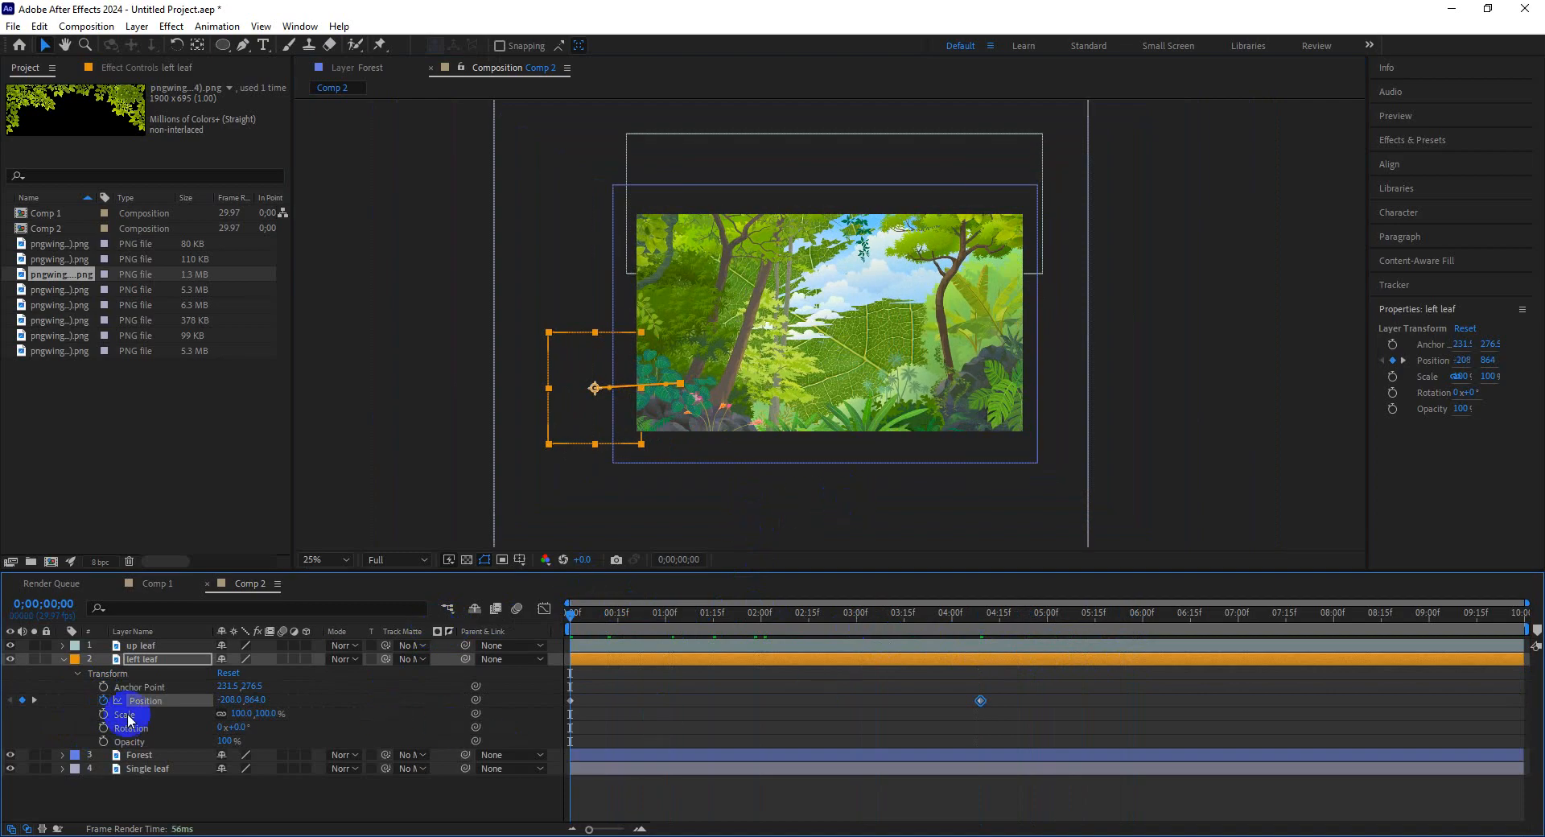
click(62, 659)
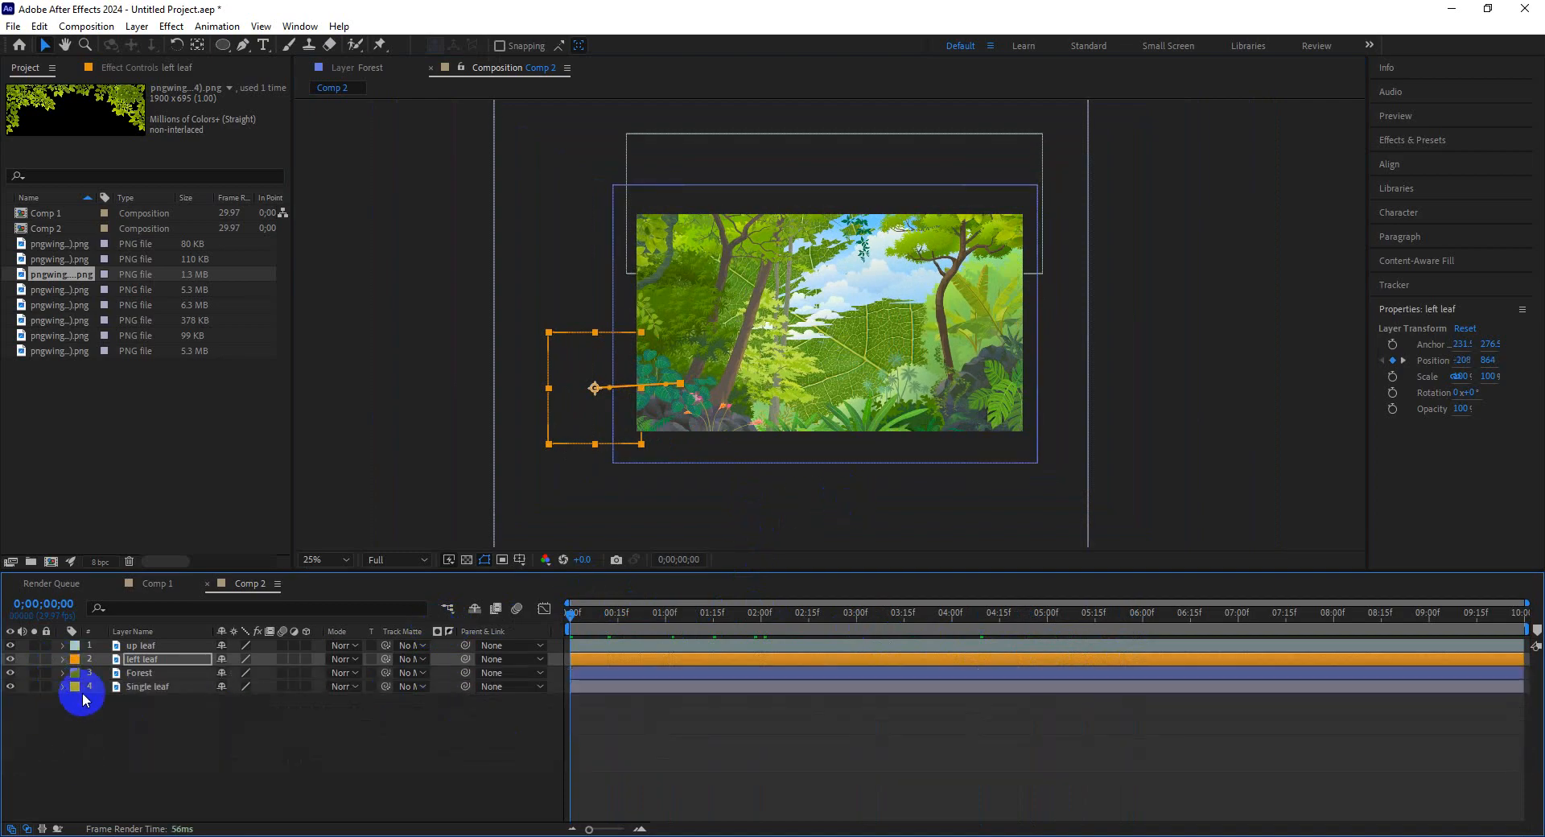
Select the Single leaf layer and scale it down to a small leaf in the composition.
click(12, 686)
click(12, 686)
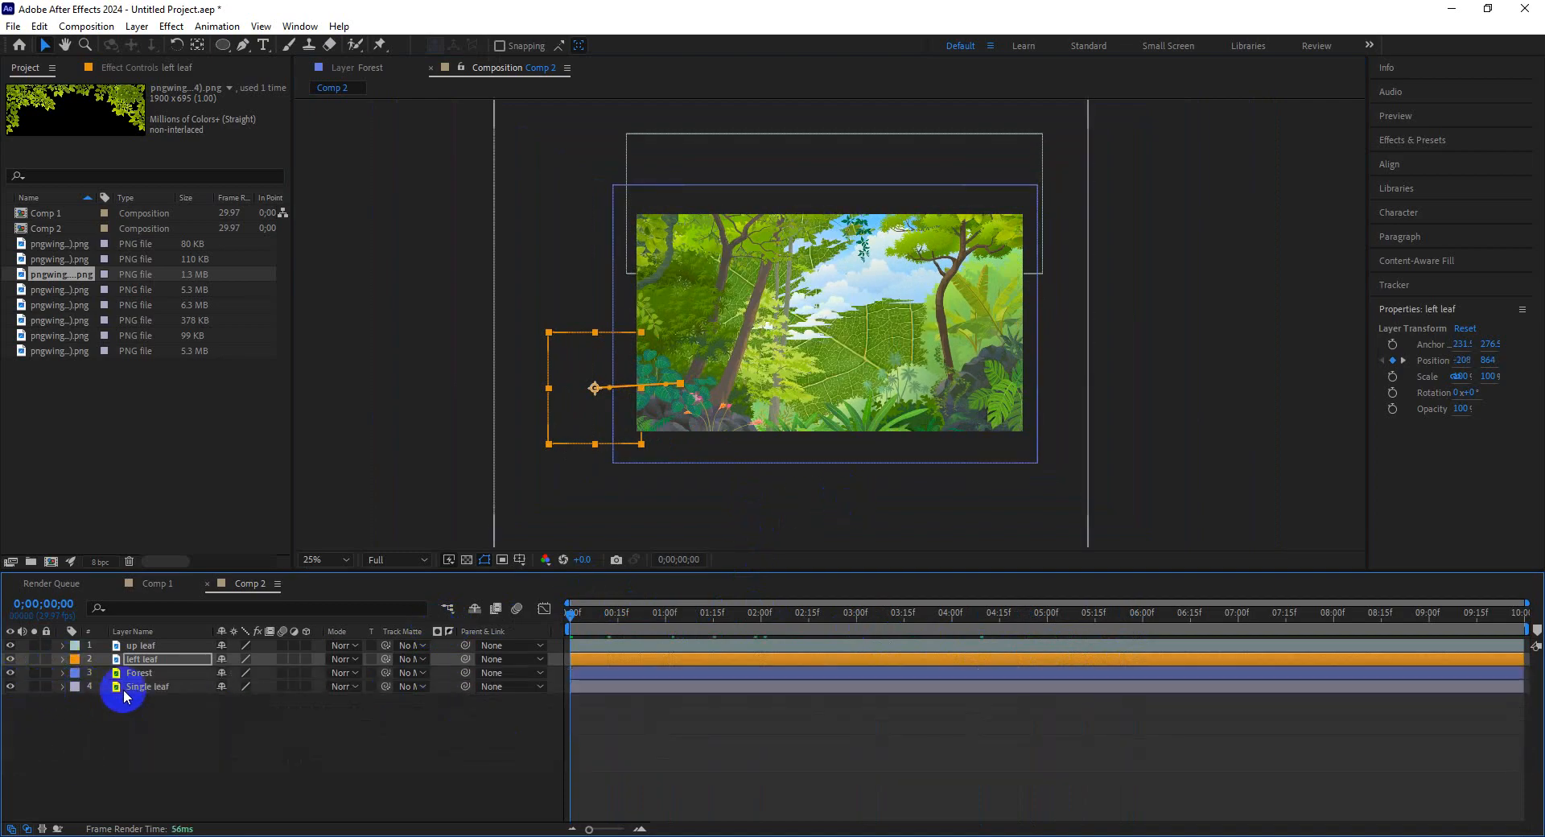
click(161, 686)
scroll(989, 473, down, 4)
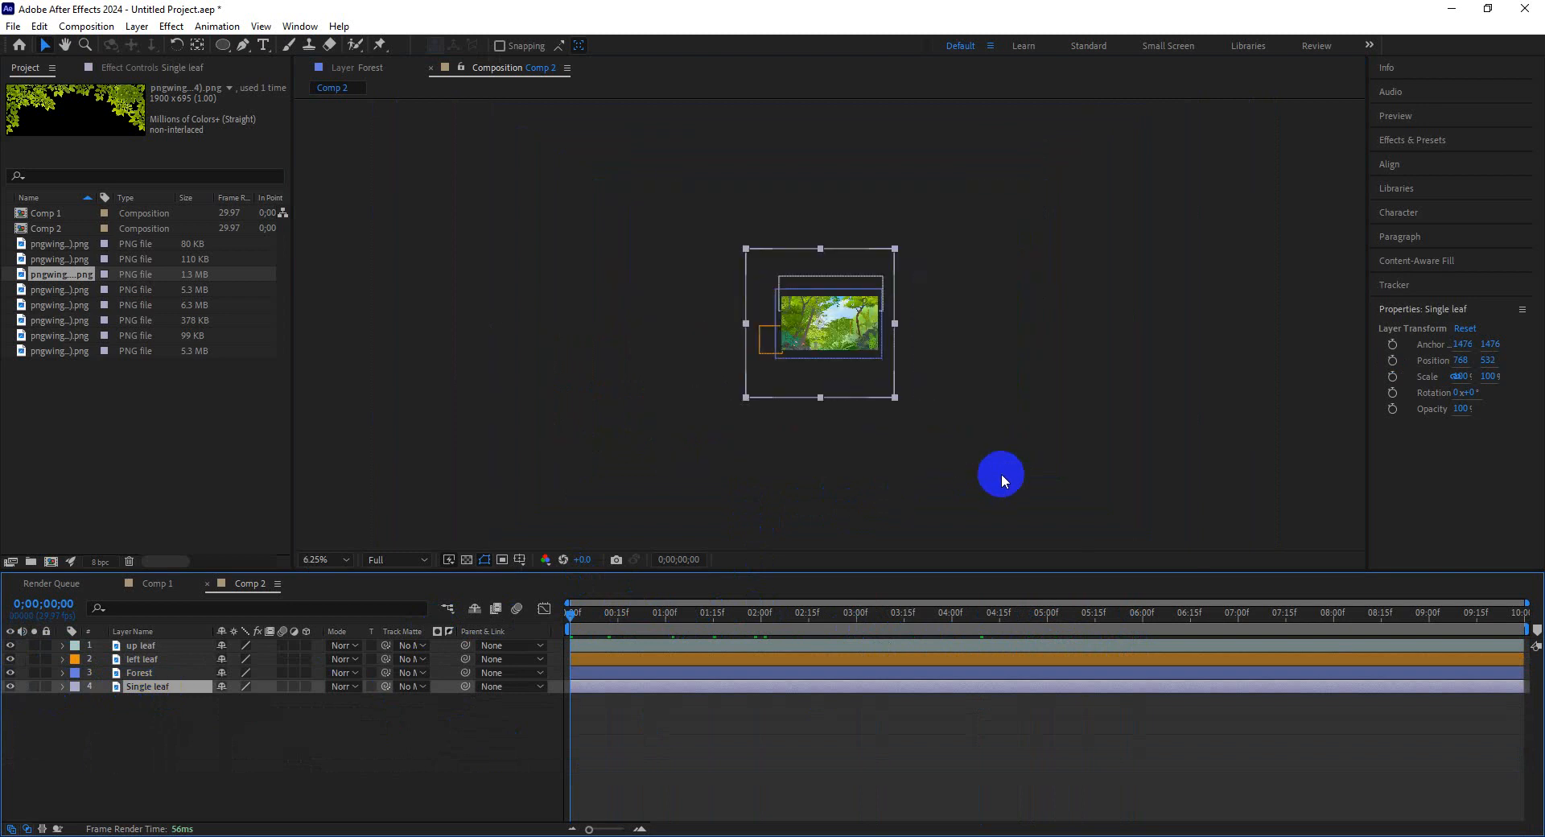
scroll(914, 475, up, 2)
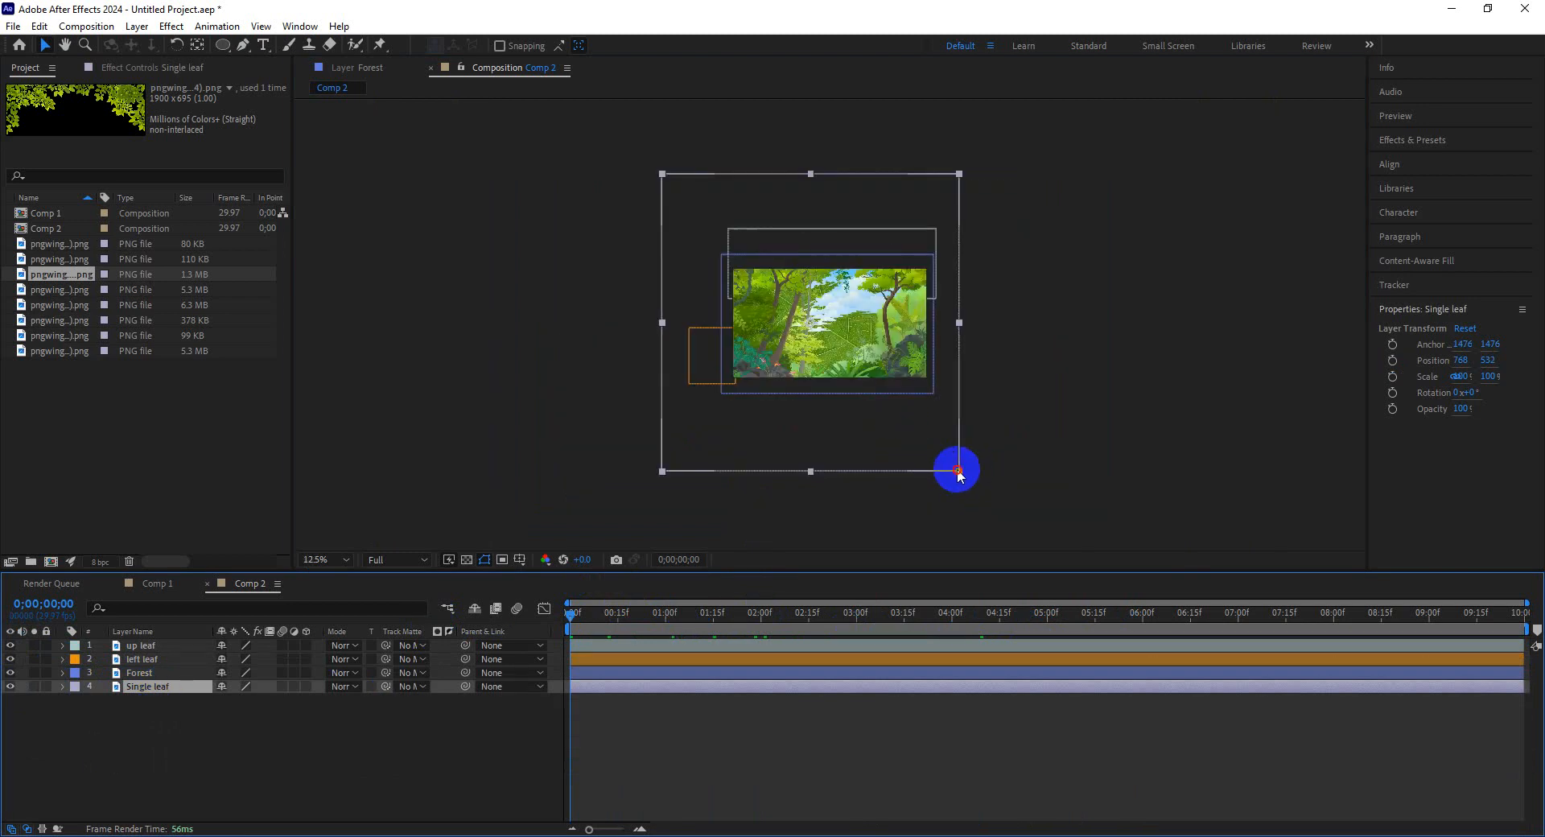
drag(955, 472, 824, 287)
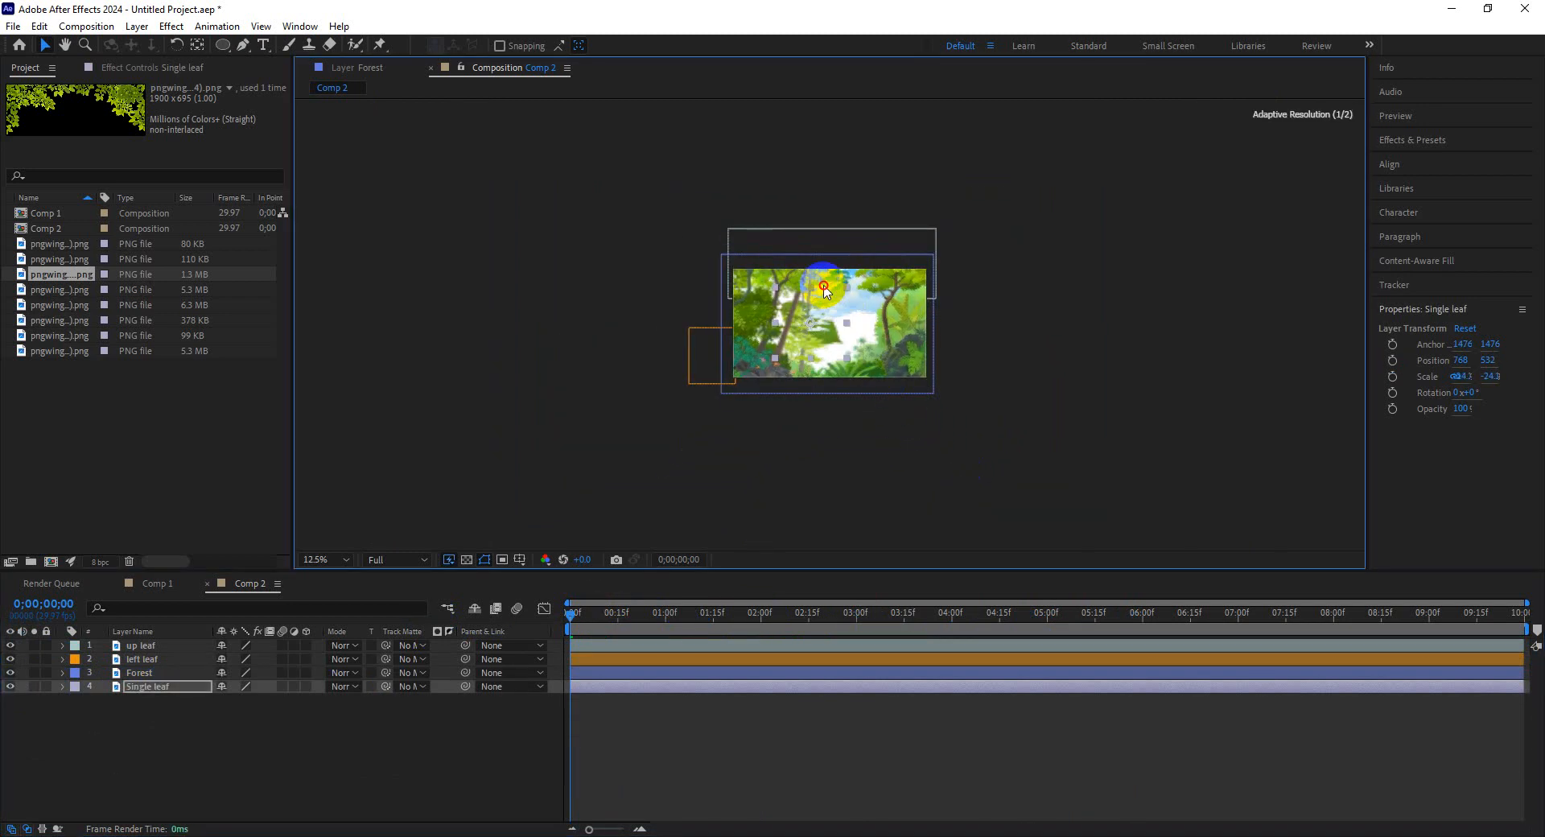
Move the small leaf into the middle of the frame.
scroll(875, 362, up, 2)
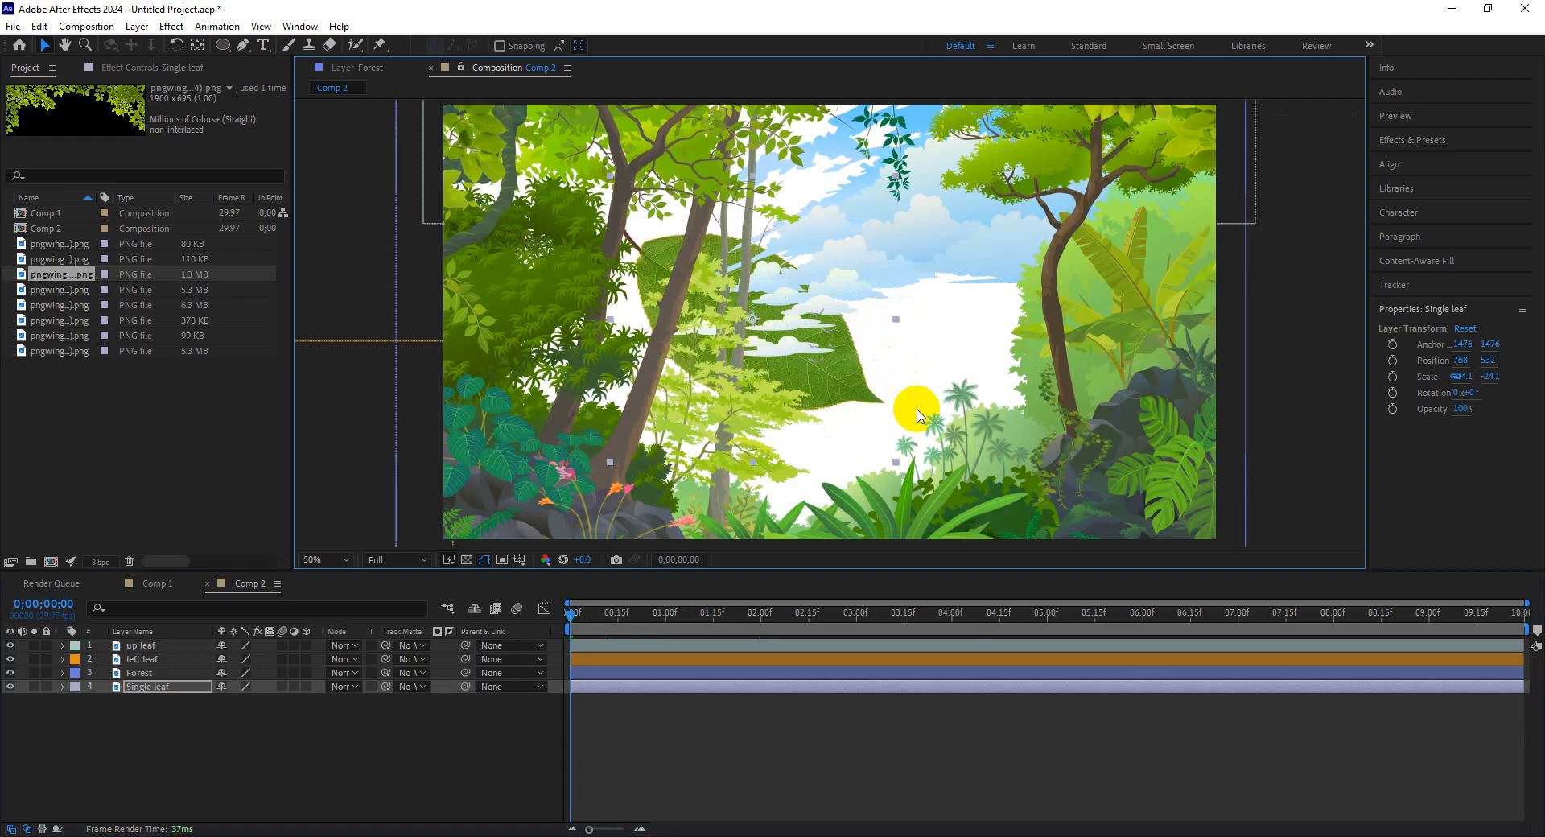
scroll(918, 410, down, 1)
drag(922, 416, 852, 344)
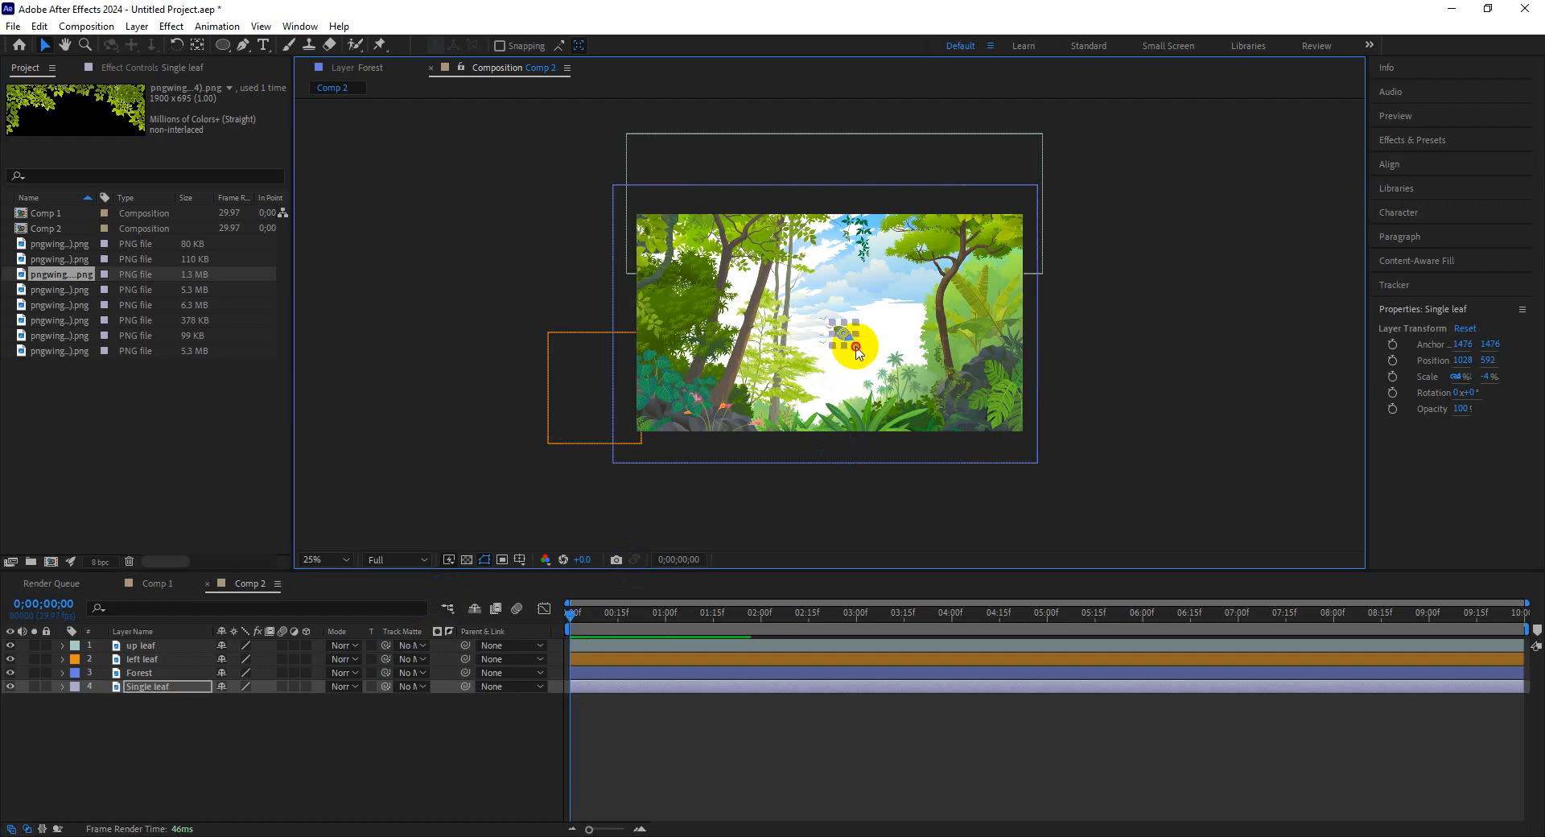
drag(857, 351, 861, 354)
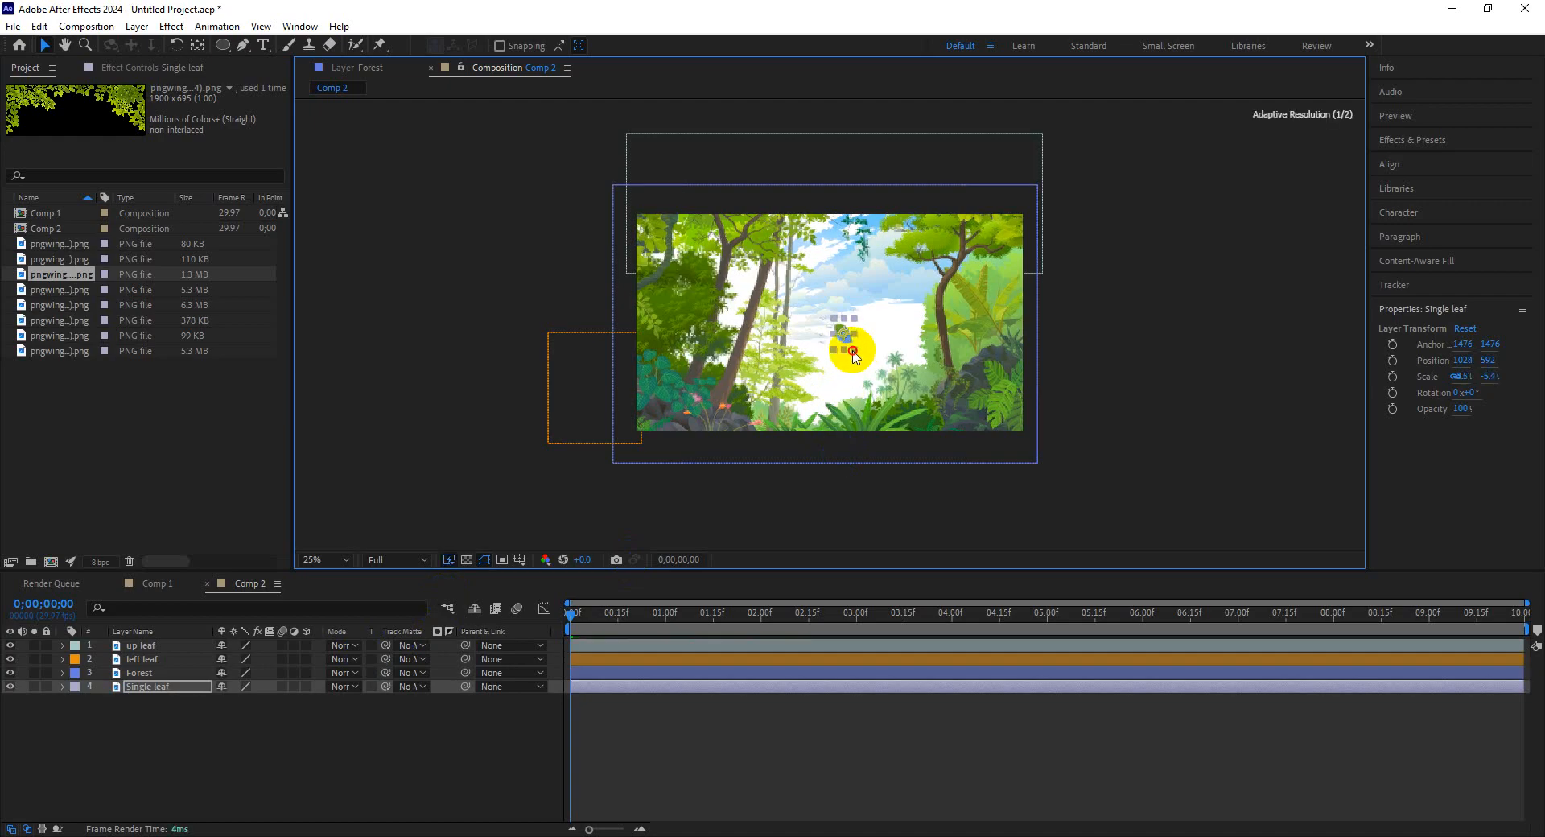
Duplicate the Single leaf layer three times, creating three copies.
click(149, 686)
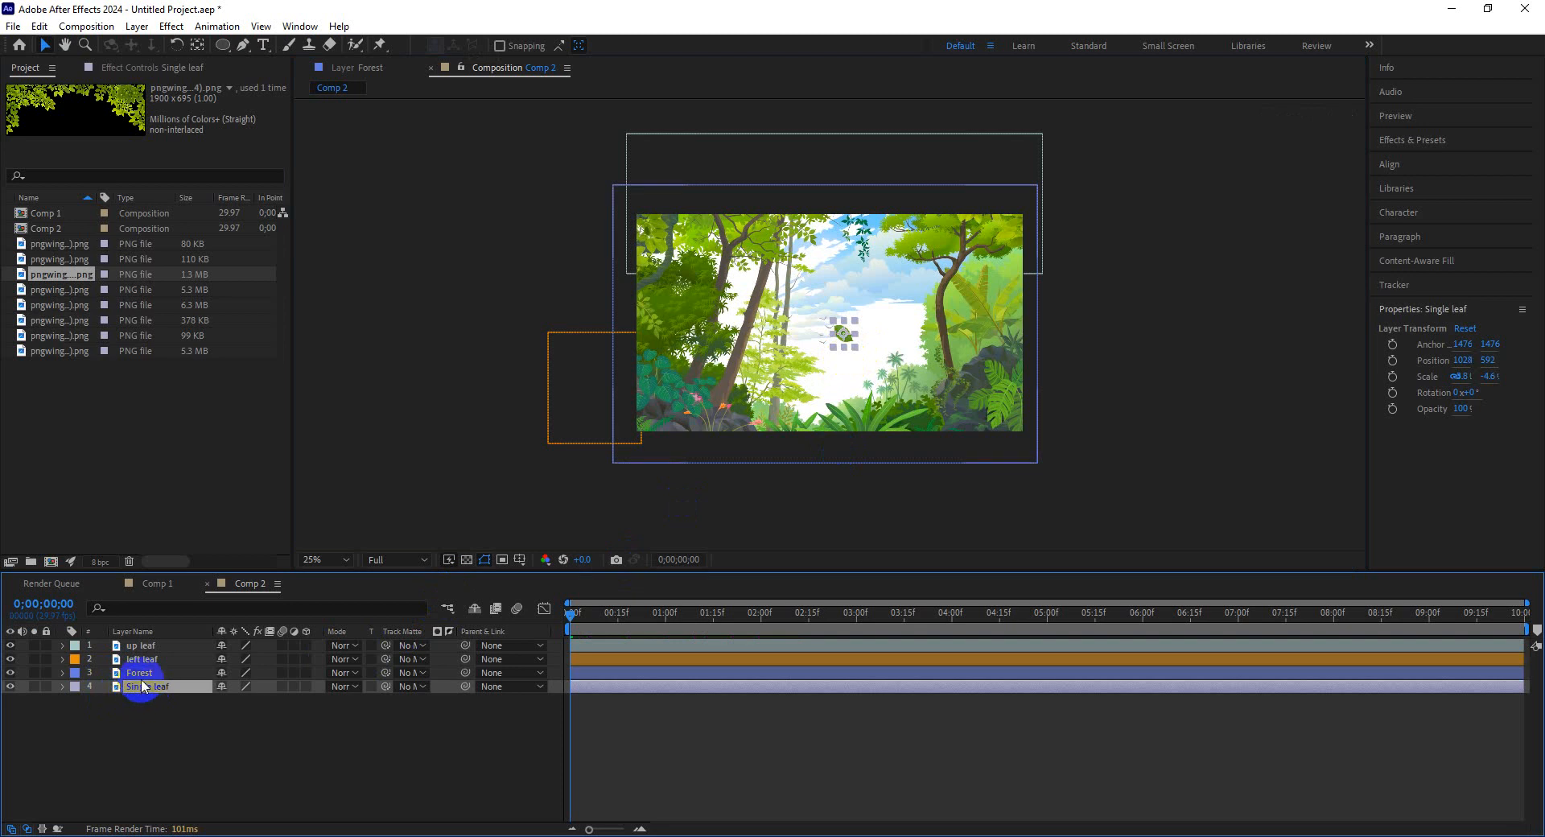
key(ctrl+d)
click(146, 703)
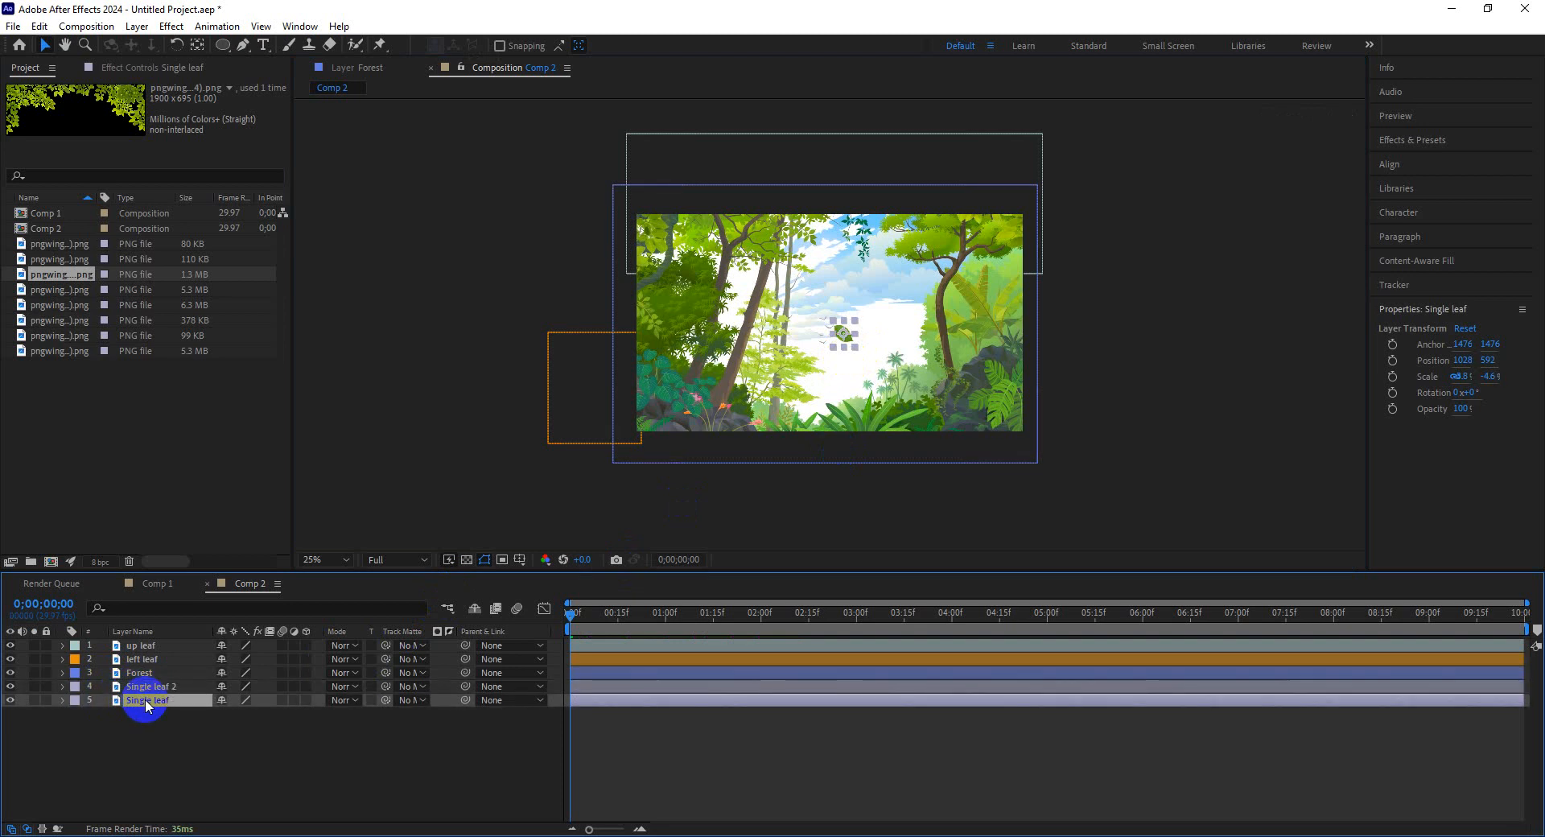
key(ctrl+d)
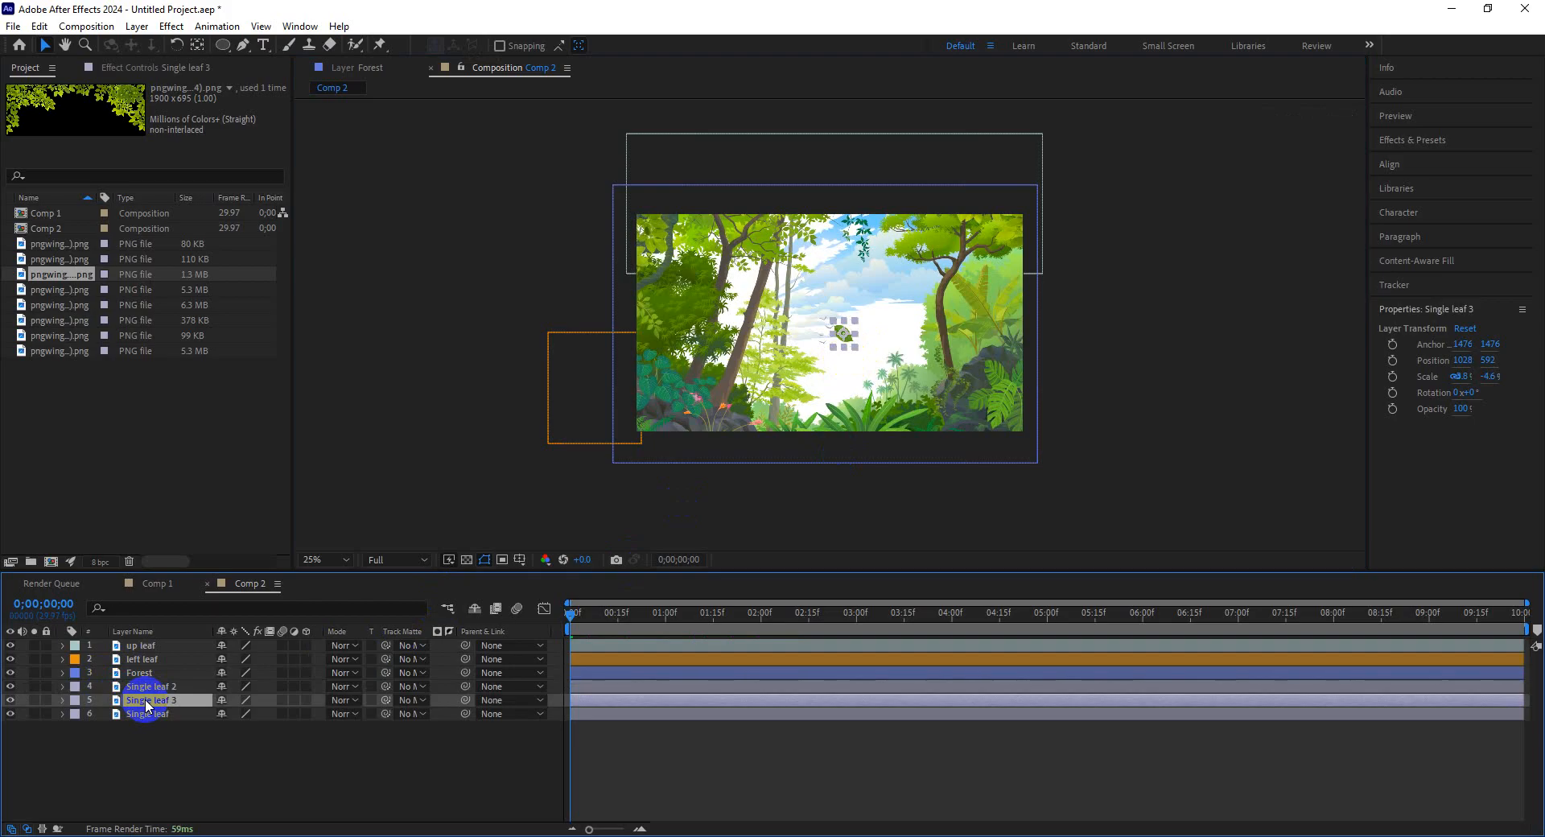
key(ctrl+d)
click(136, 727)
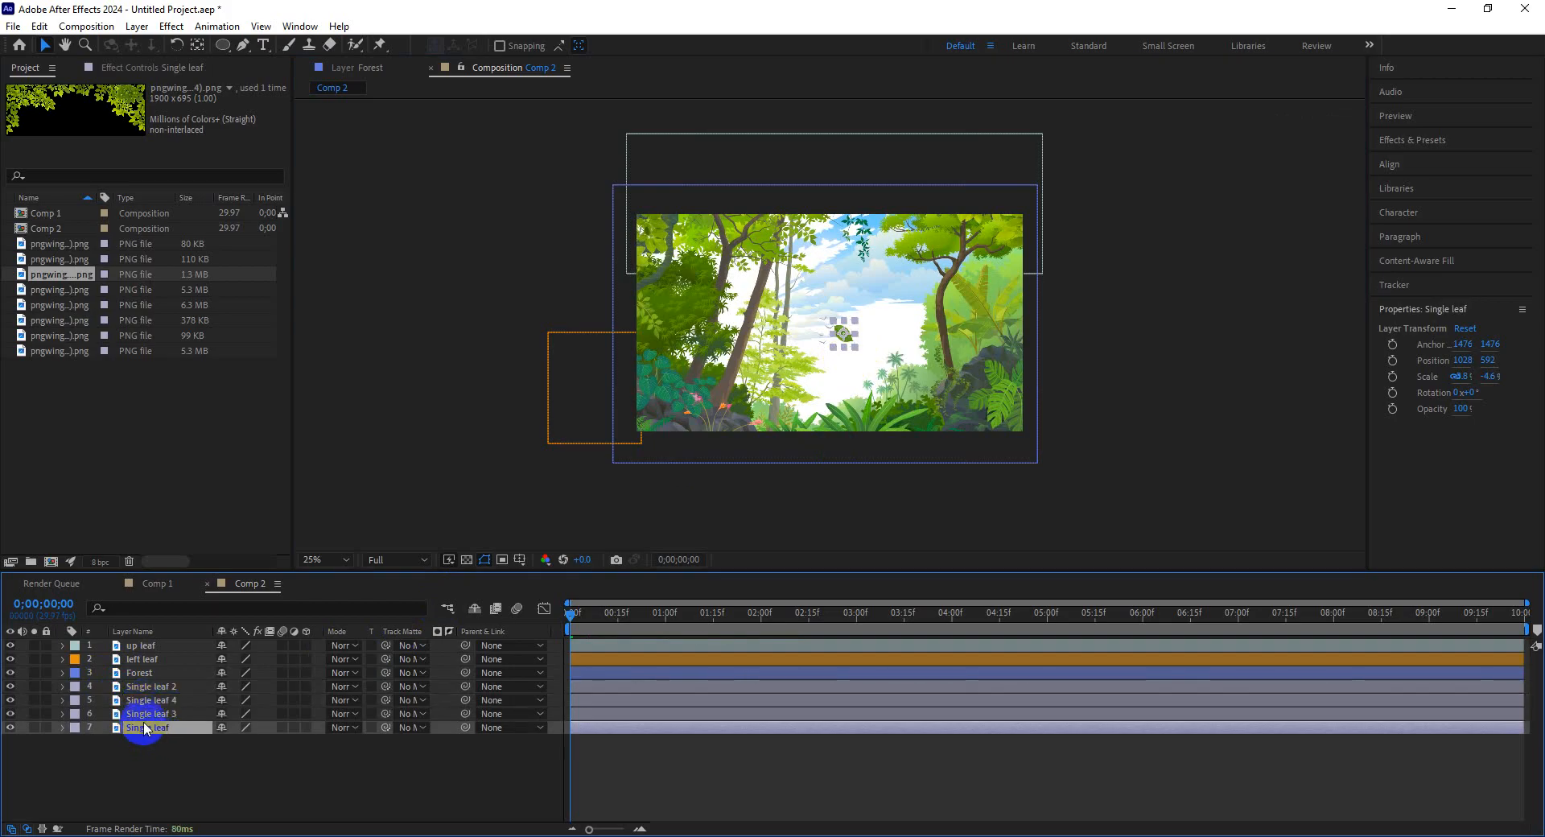
Spread the leaf copies across the frame, placing Single leaf 3, 2 and 4 at different spots.
click(167, 701)
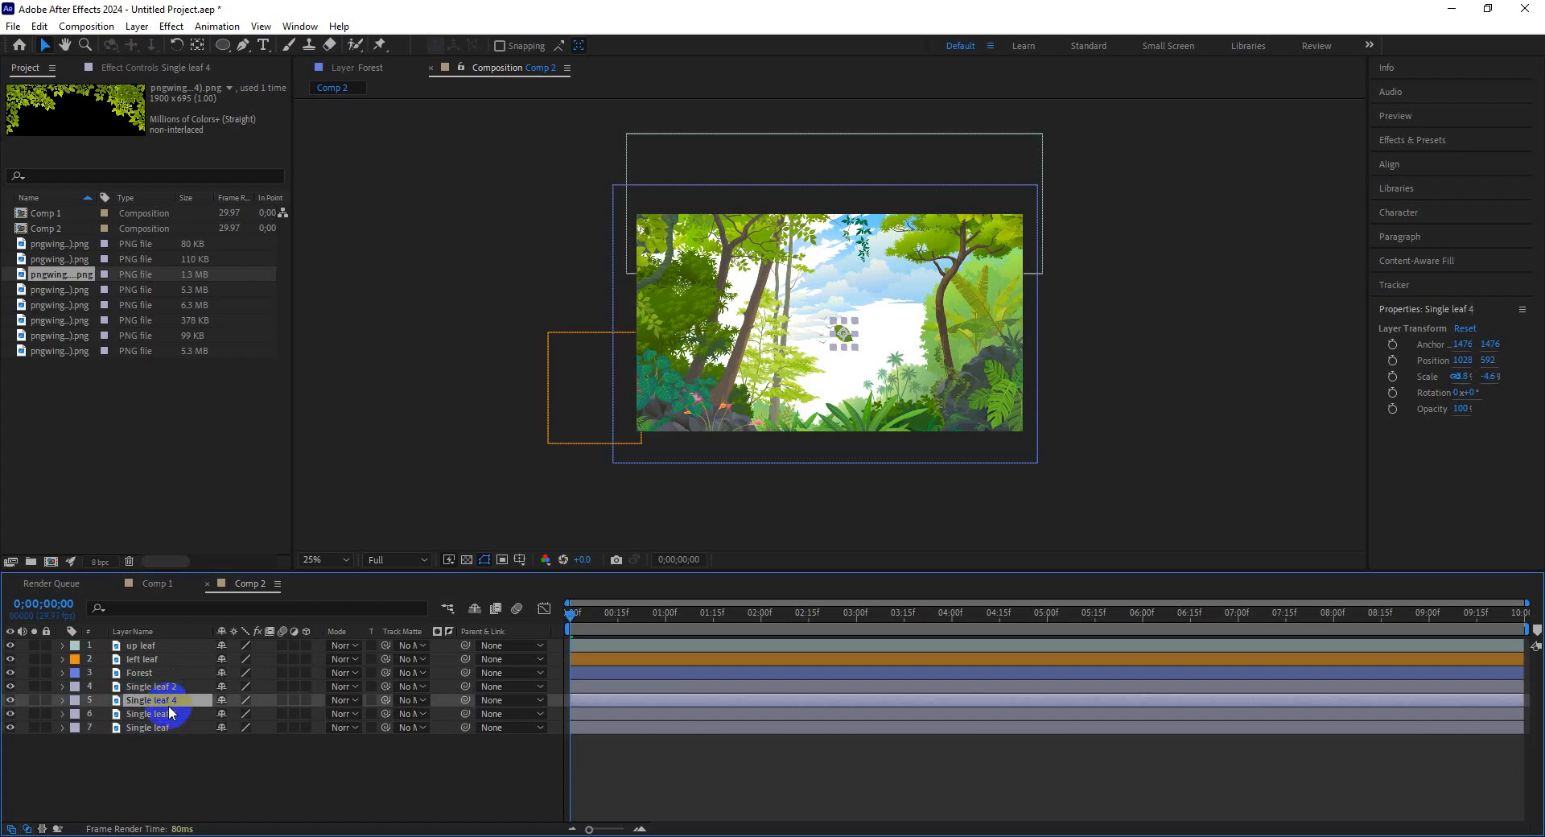
click(171, 713)
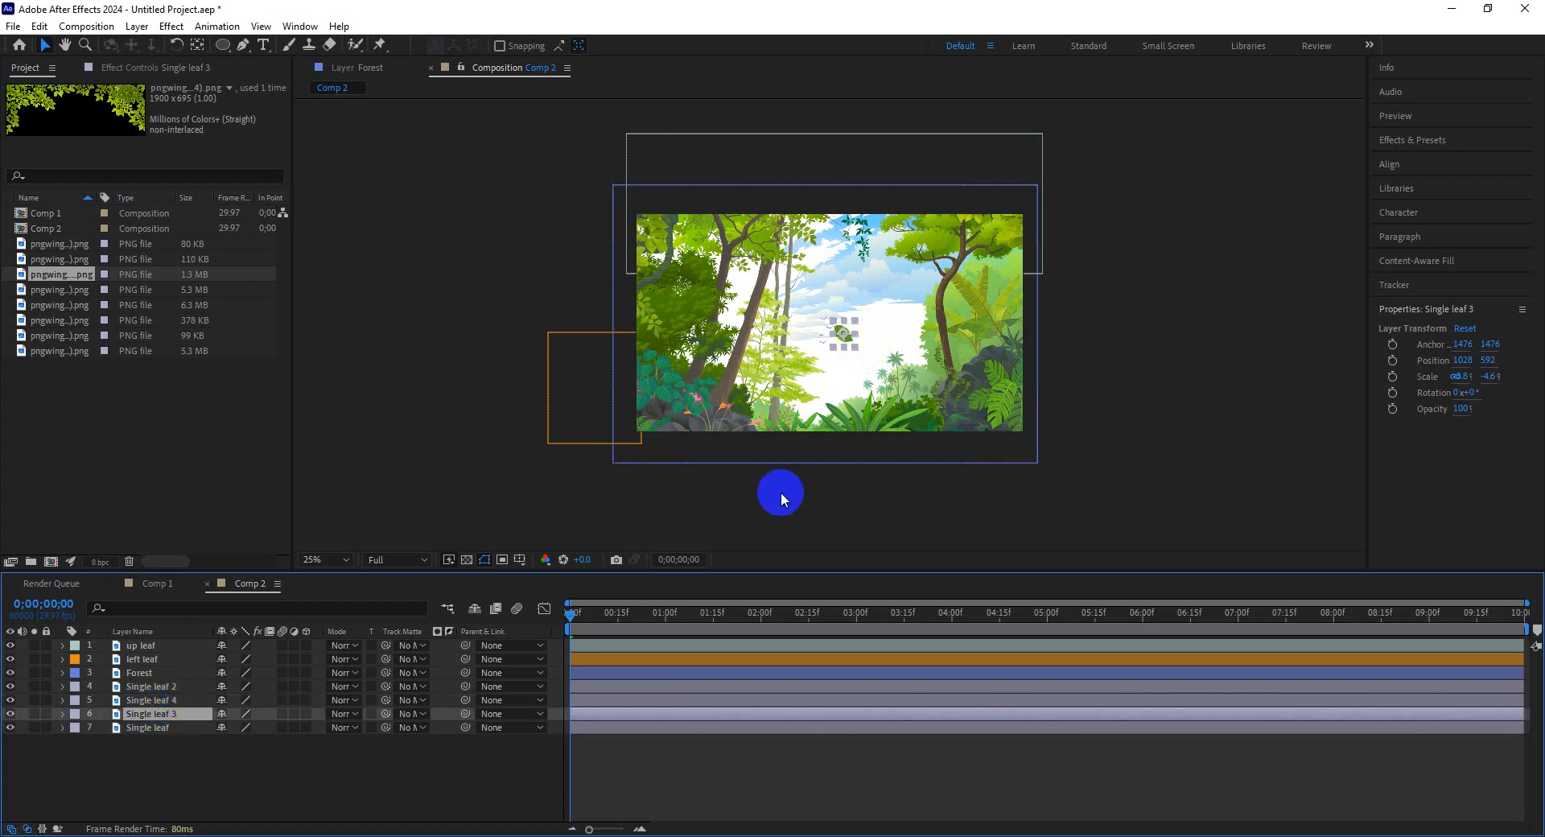
key(period)
drag(867, 358, 702, 389)
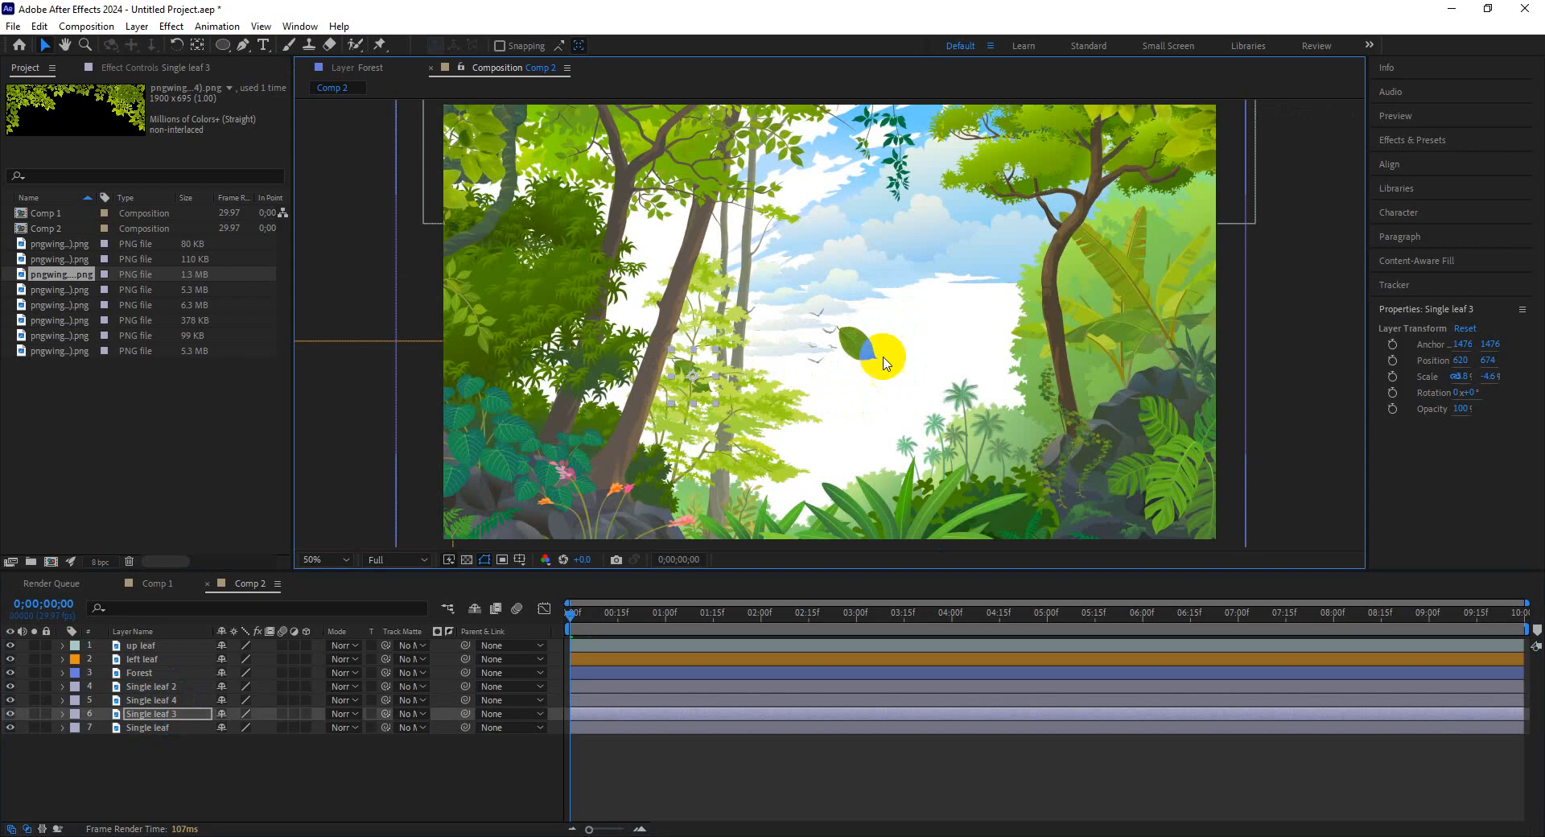
click(865, 358)
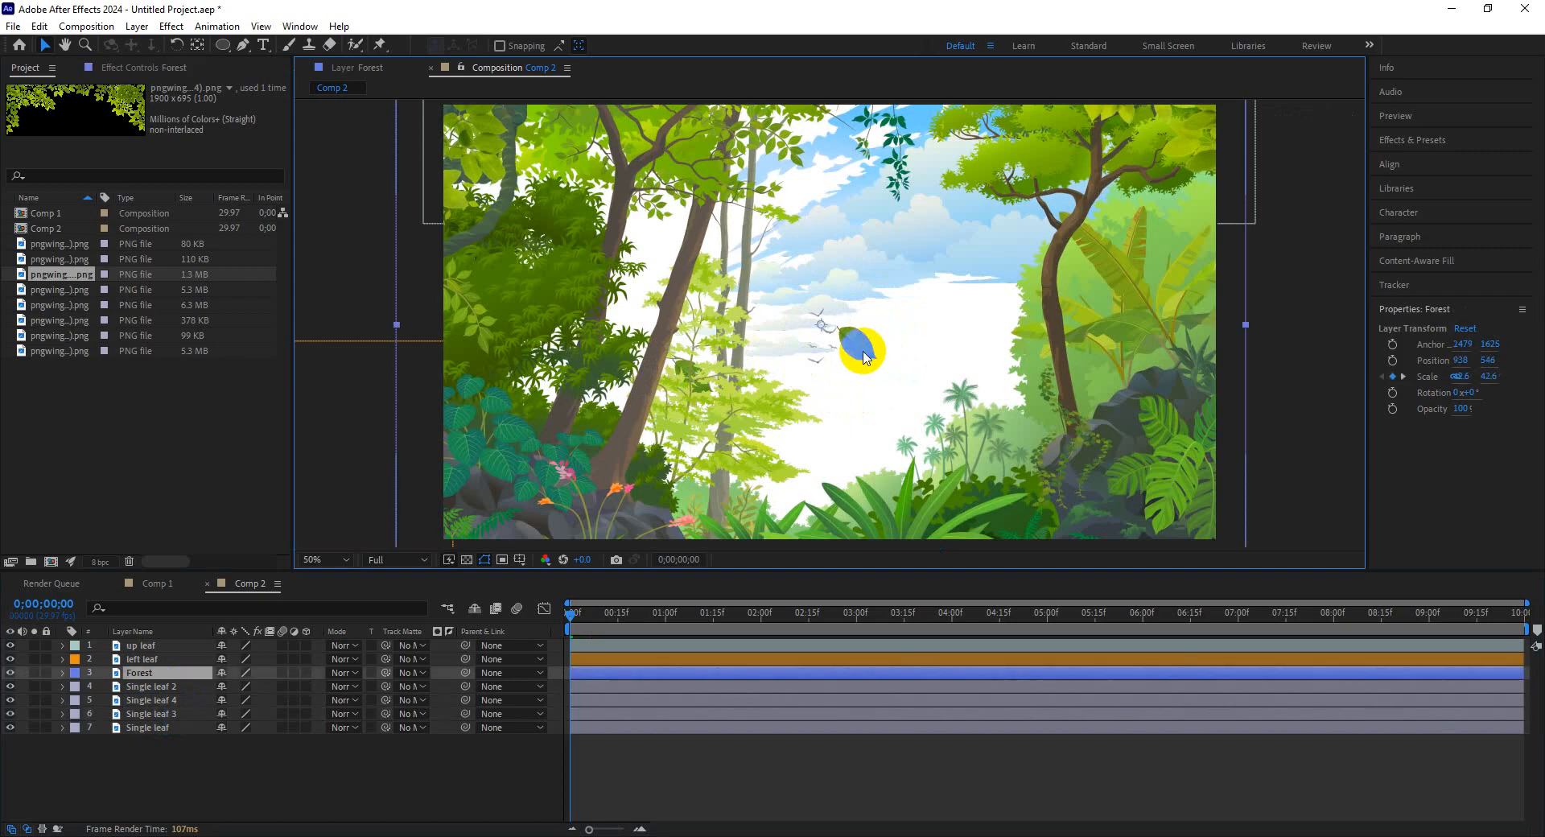
click(173, 688)
drag(859, 344, 995, 411)
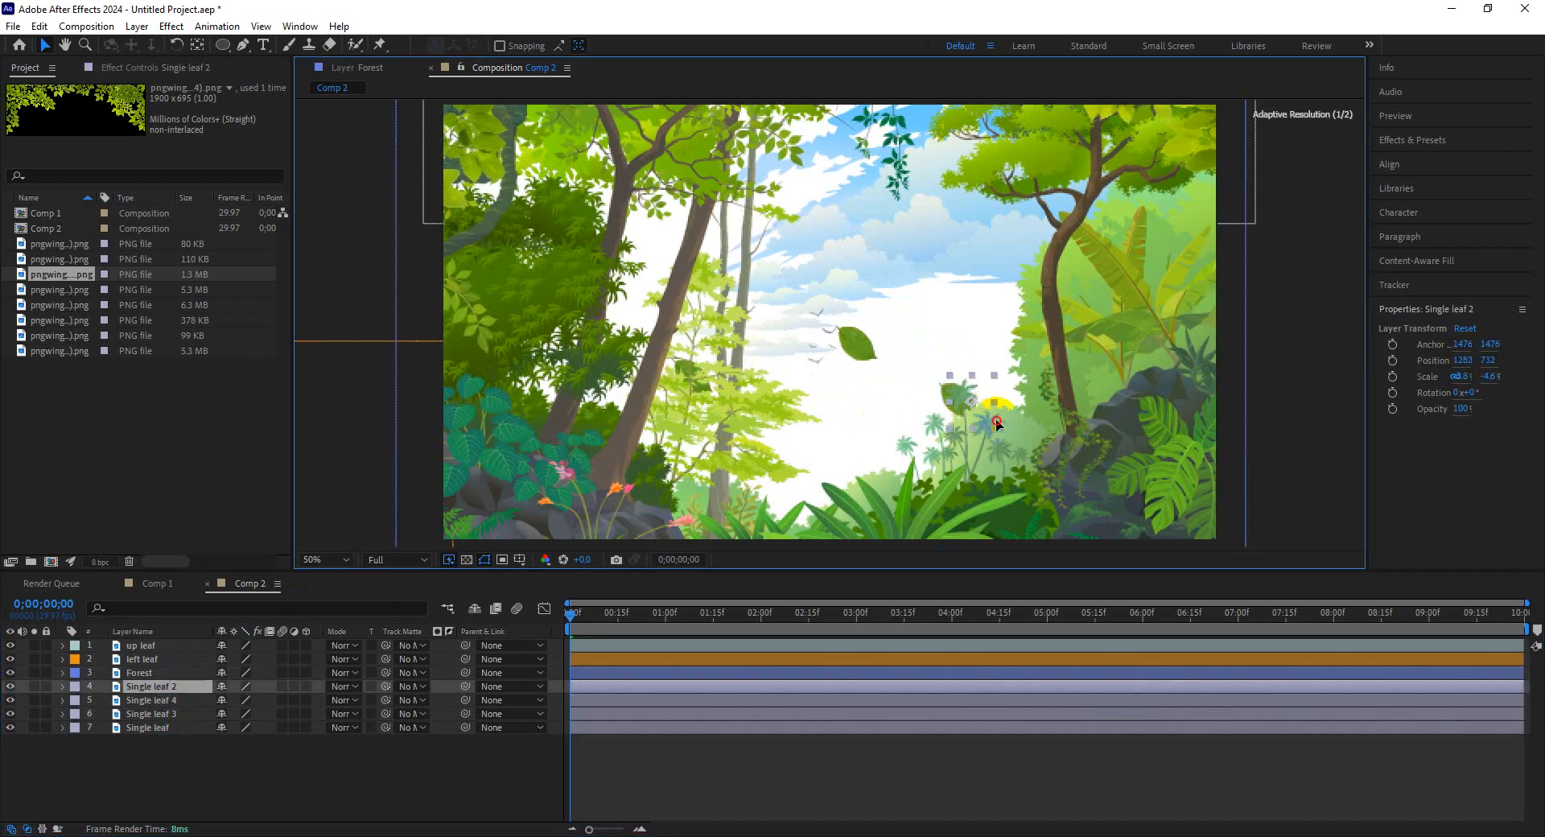
click(165, 700)
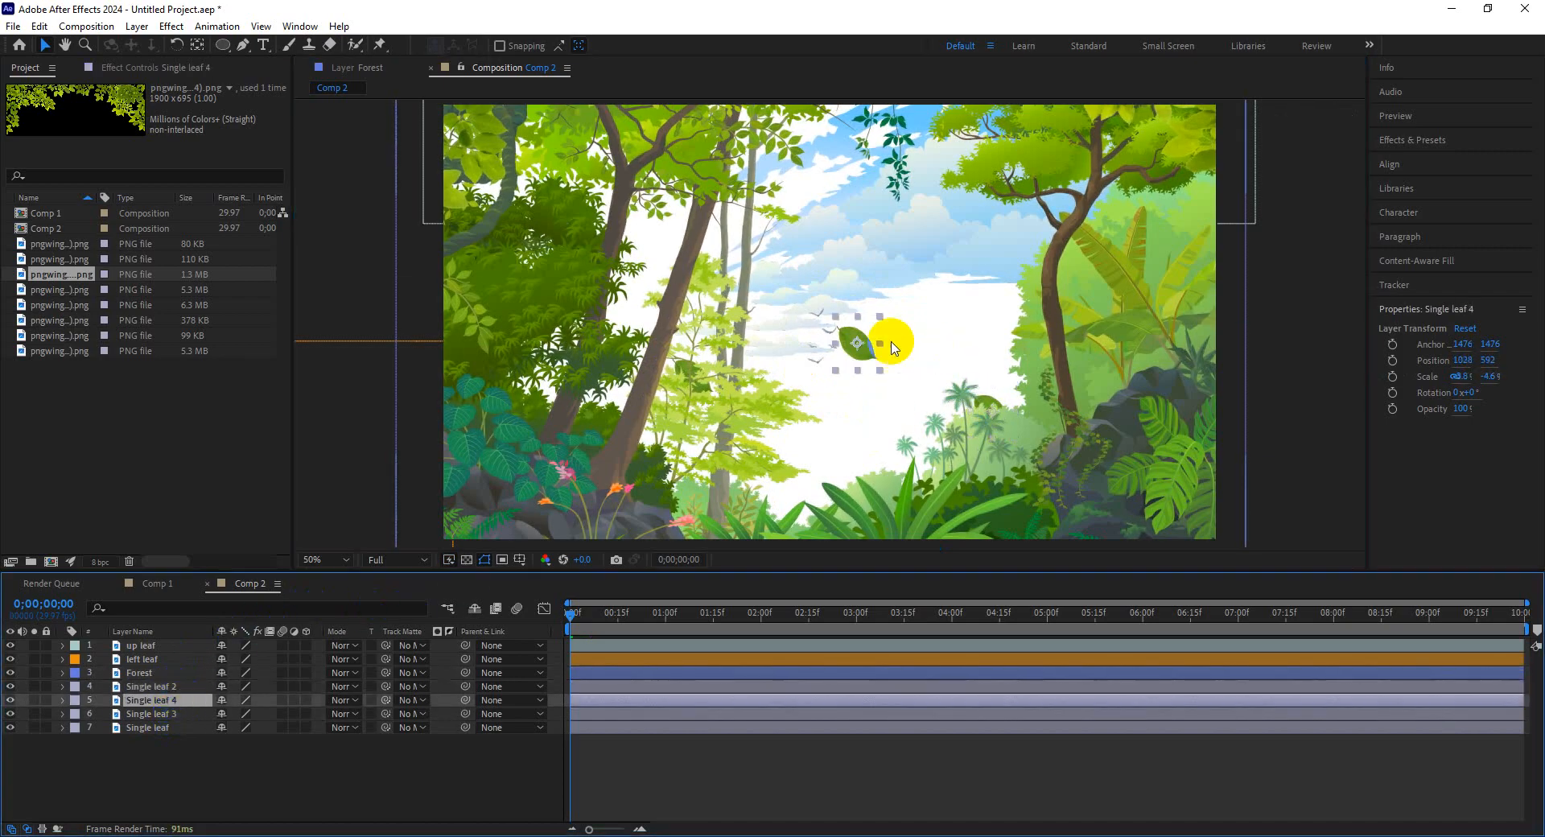
drag(859, 360, 816, 433)
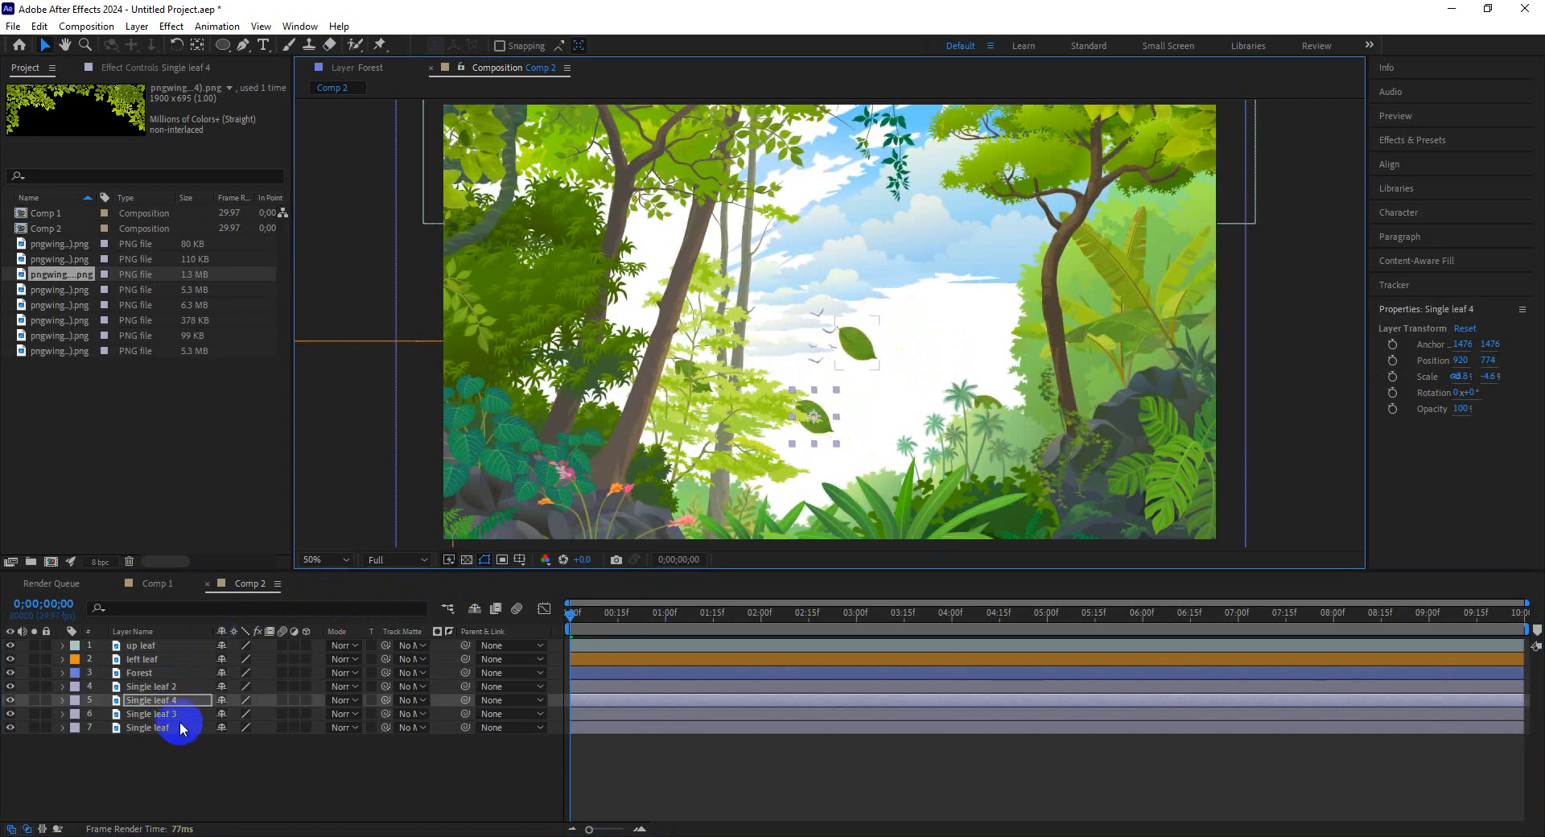
Reposition the Single leaf and move the four leaf layers above the up leaf, left leaf and Forest layers.
drag(576, 620, 933, 623)
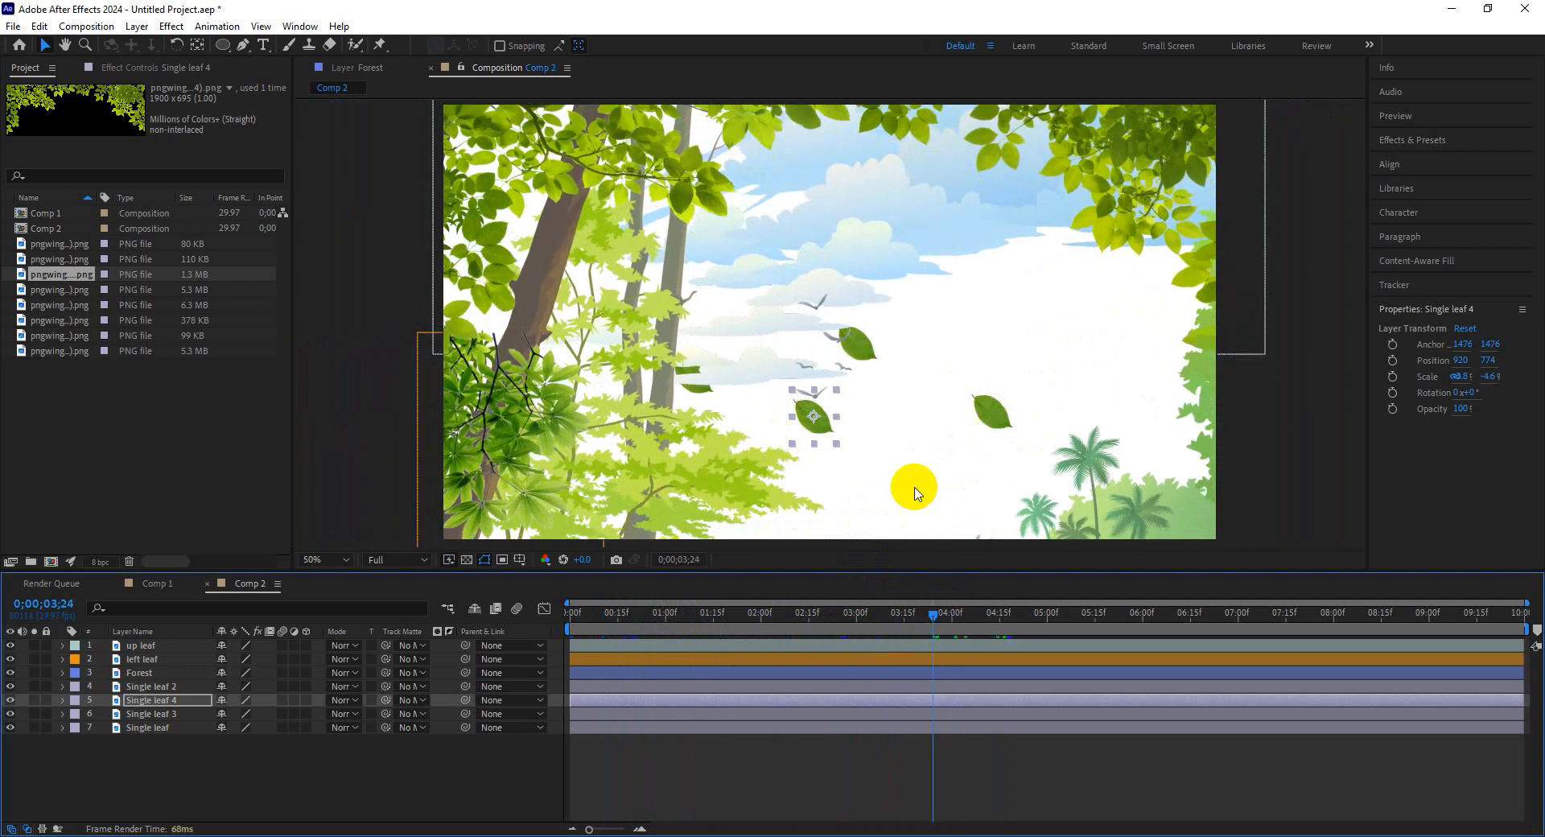
click(149, 727)
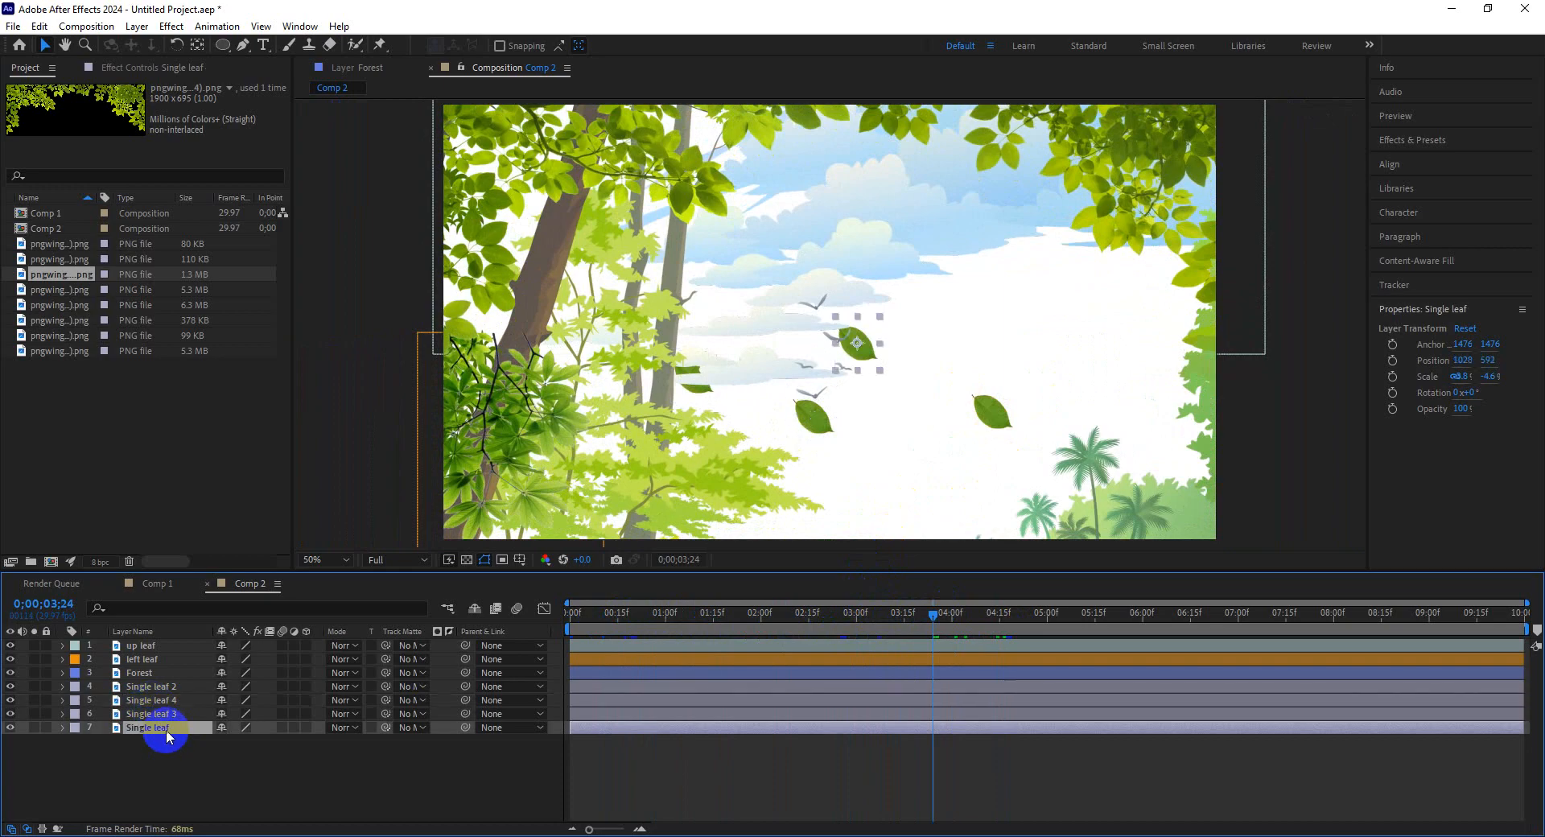
drag(860, 344, 899, 408)
drag(200, 735, 156, 648)
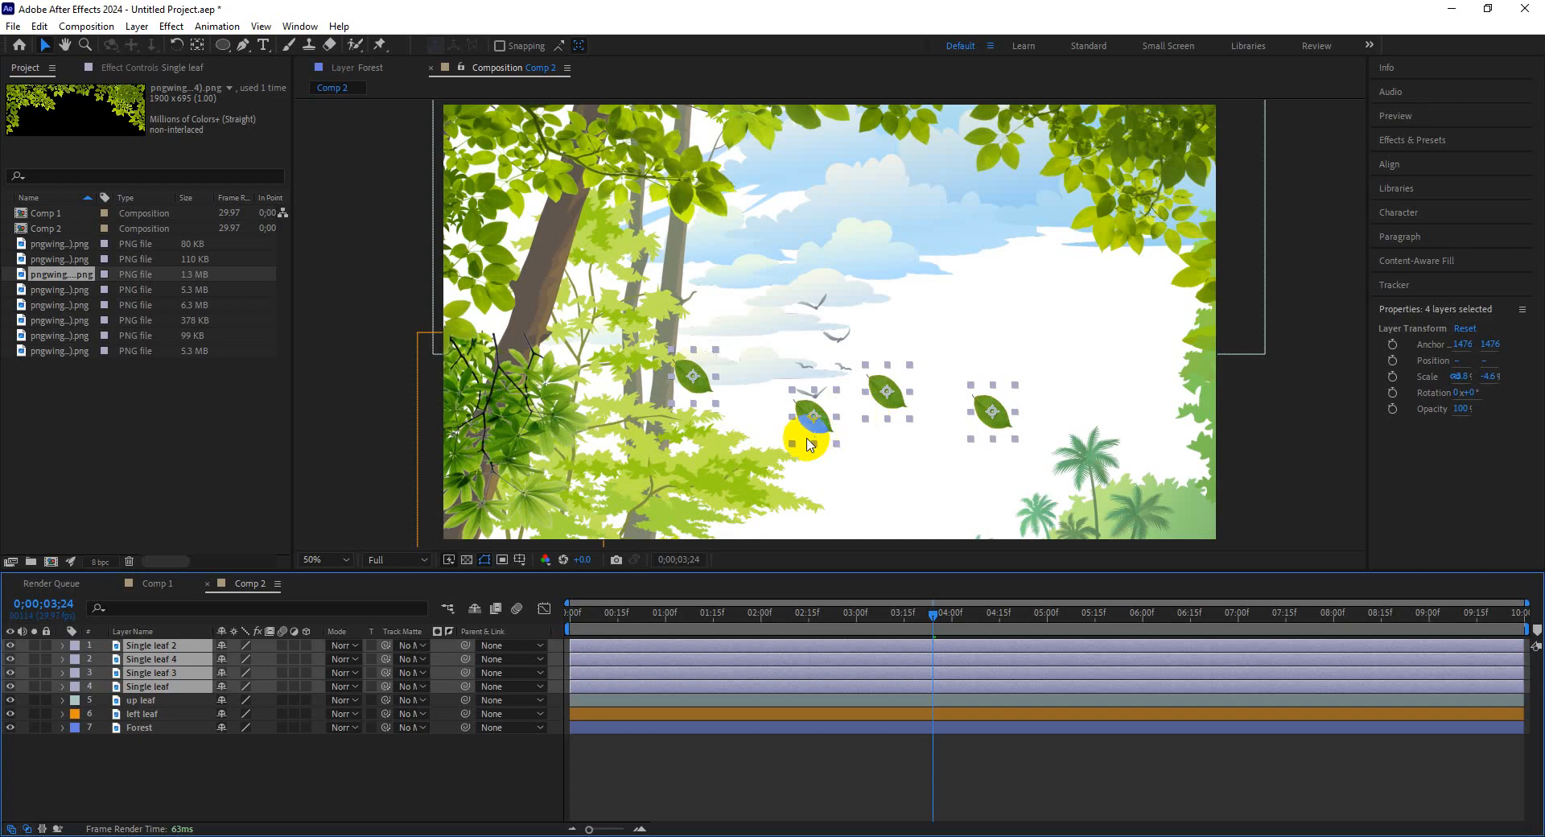
At the start of the timeline, move the four selected leaves higher in the frame.
drag(881, 602, 573, 620)
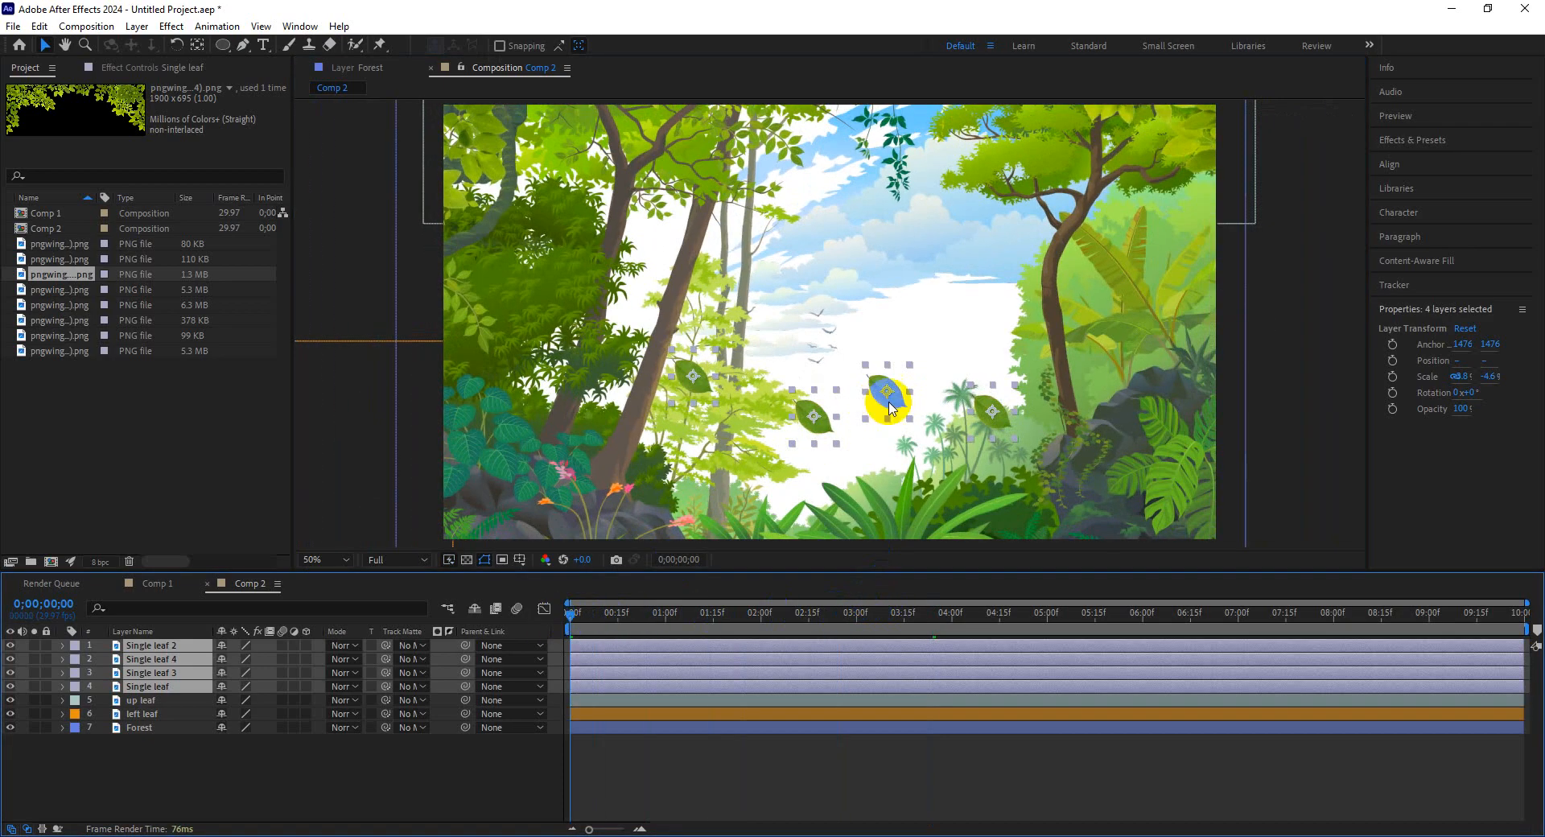
click(902, 356)
drag(901, 356, 884, 253)
click(891, 308)
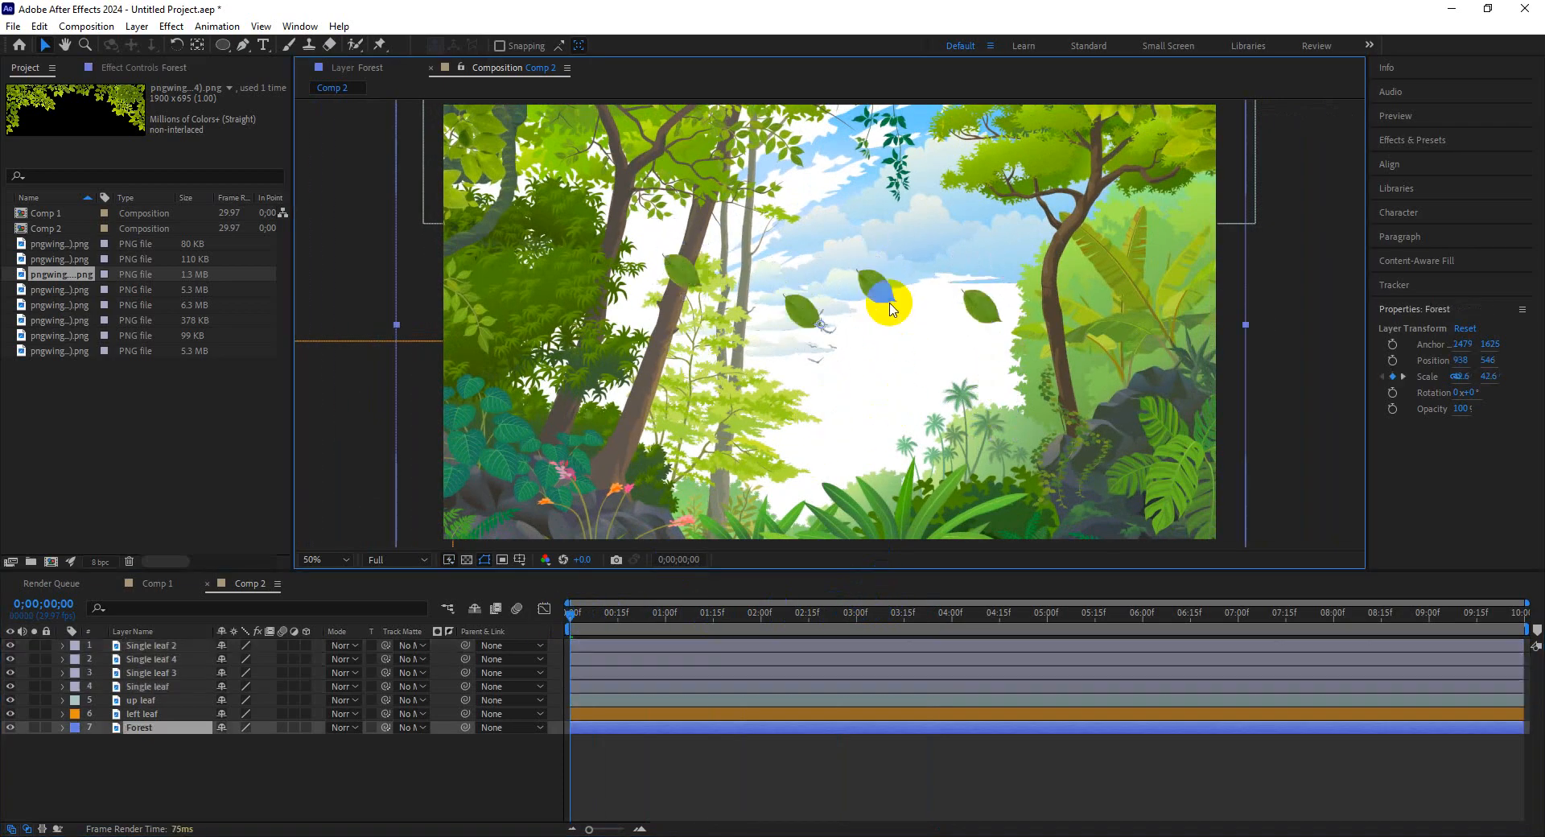
Hide and lock the up leaf, left leaf and Forest layers and position the Single leaf near the top.
click(152, 686)
drag(879, 303, 829, 205)
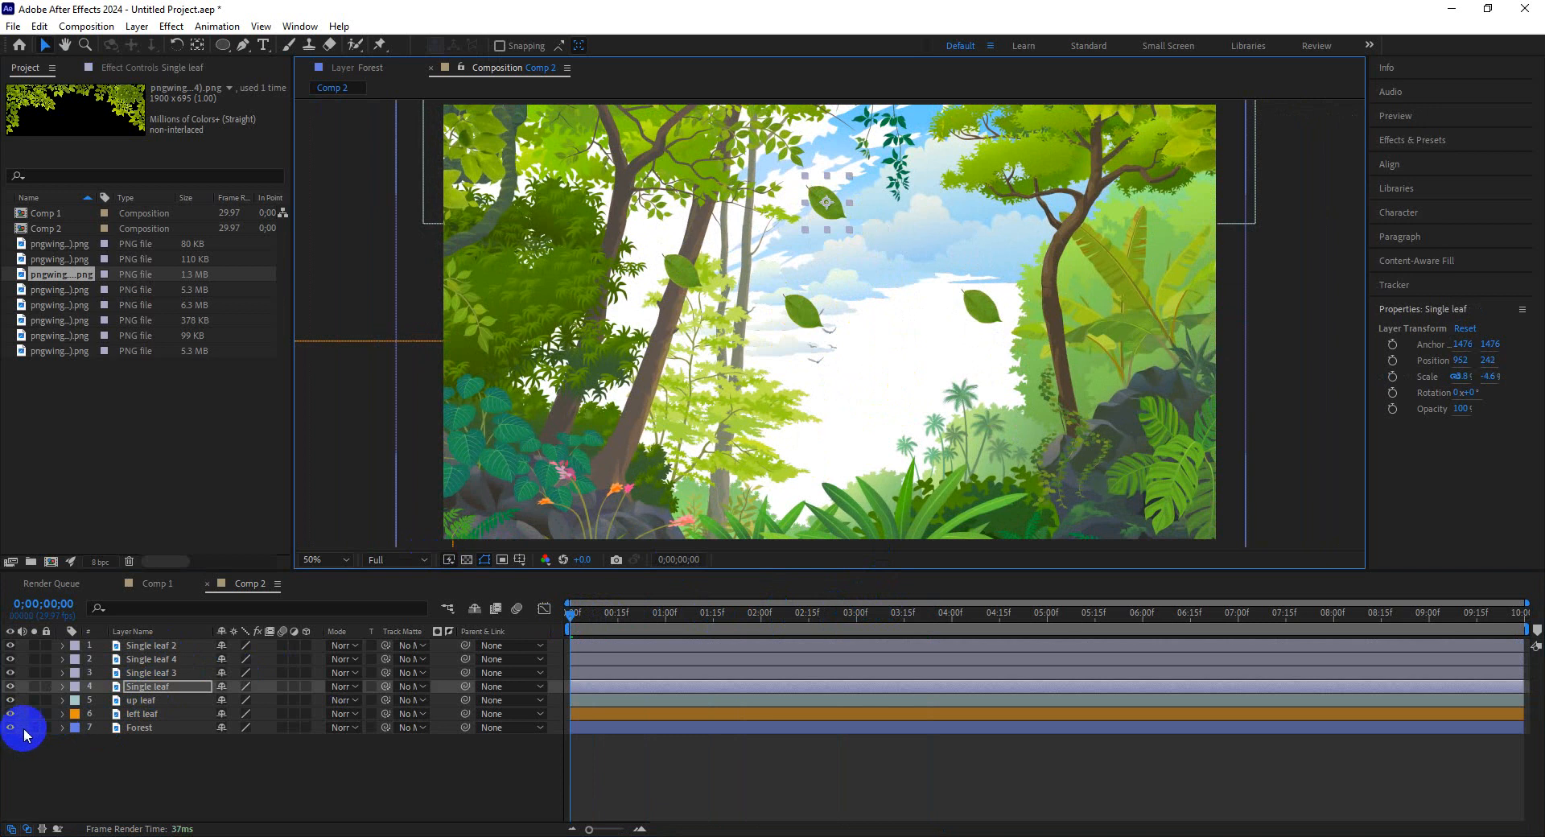
drag(41, 728, 9, 700)
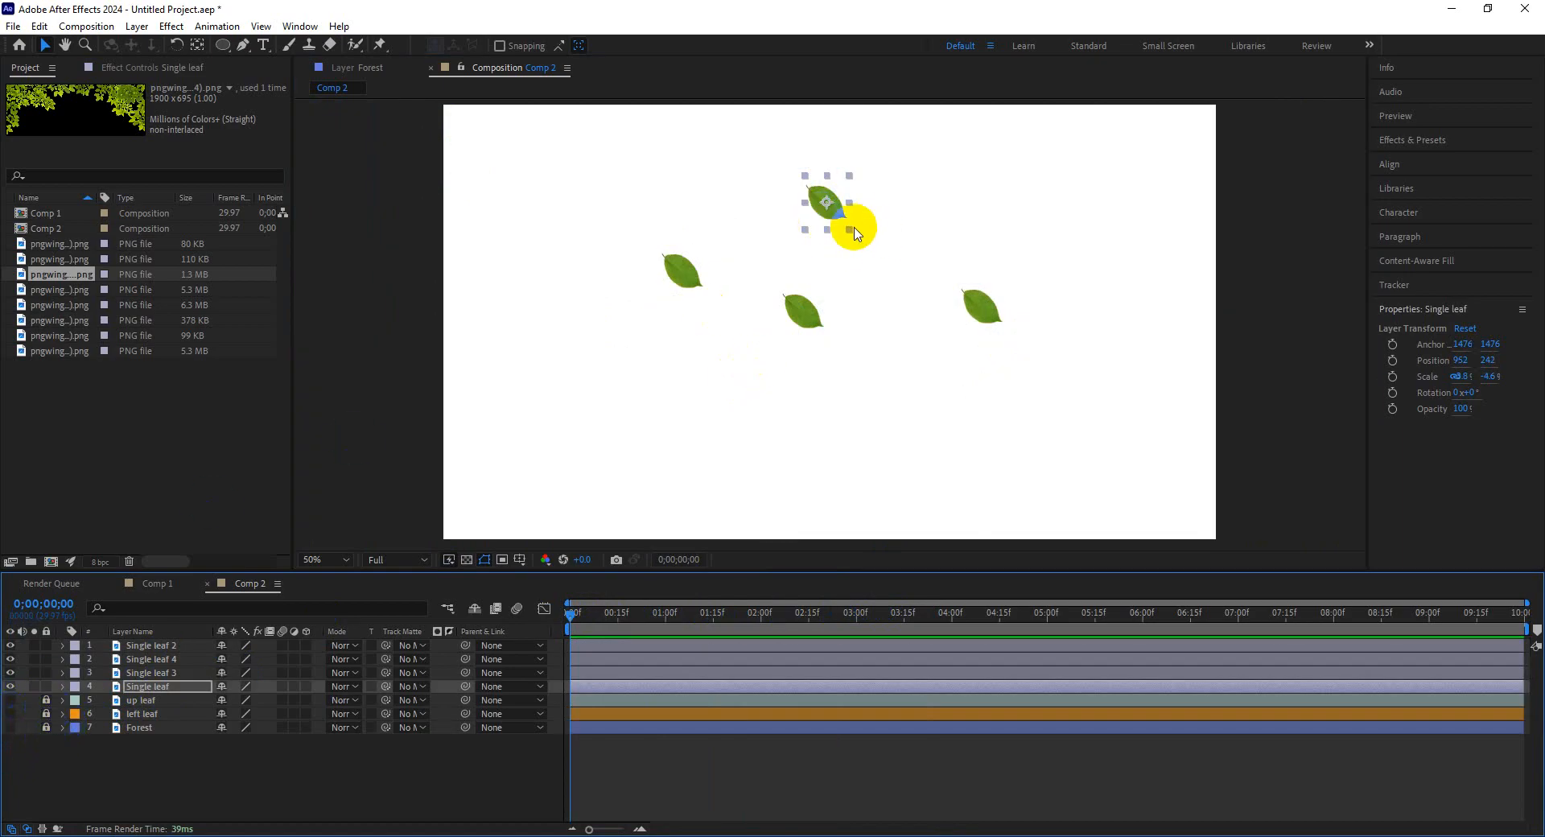
drag(837, 218, 852, 194)
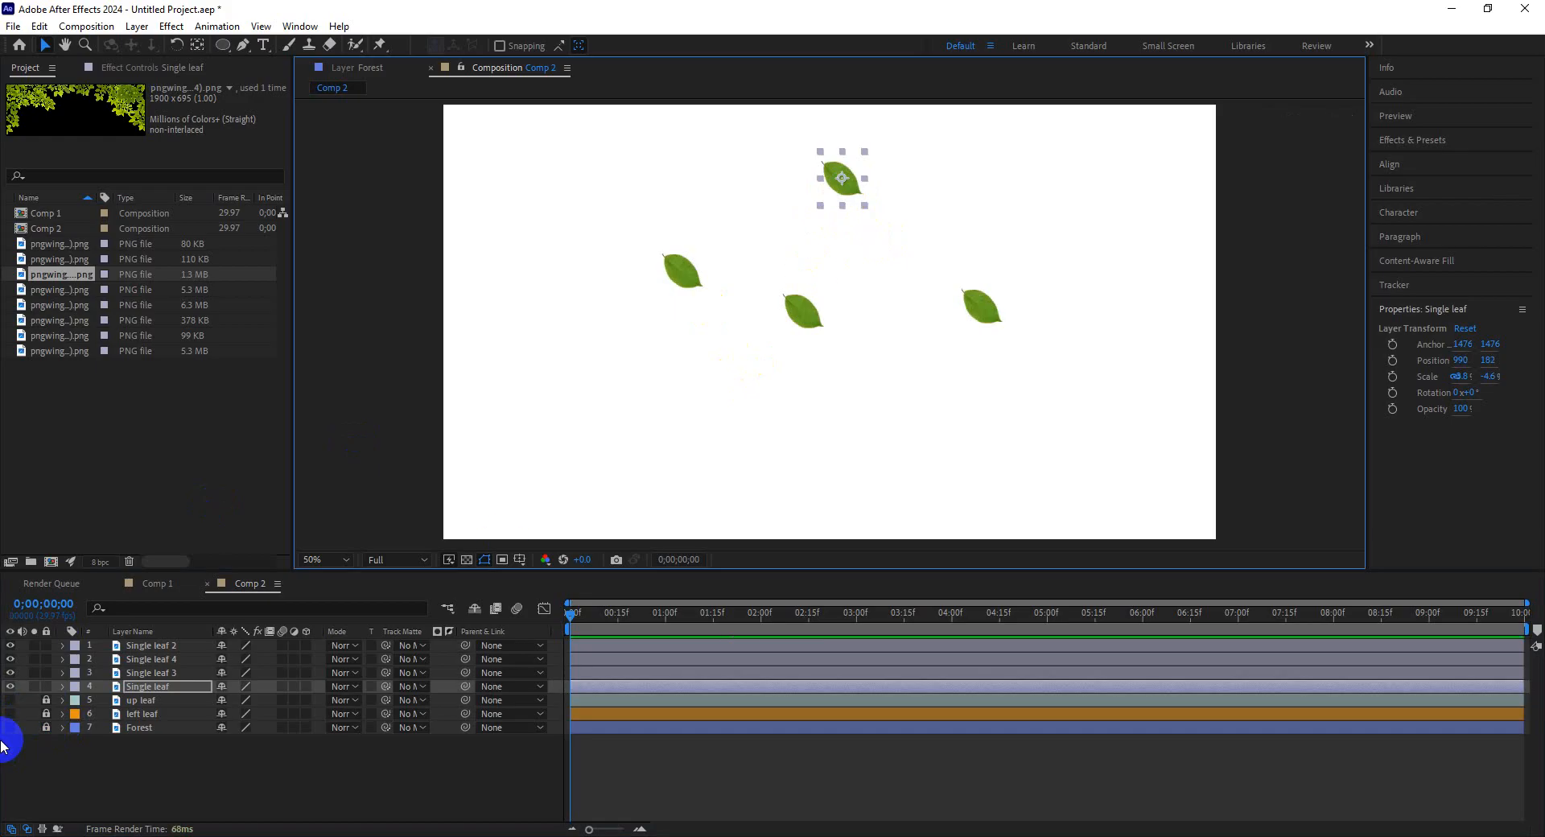
Keyframe the Single leaf's Position and Scale at the start and move it above the frame's top edge.
click(62, 686)
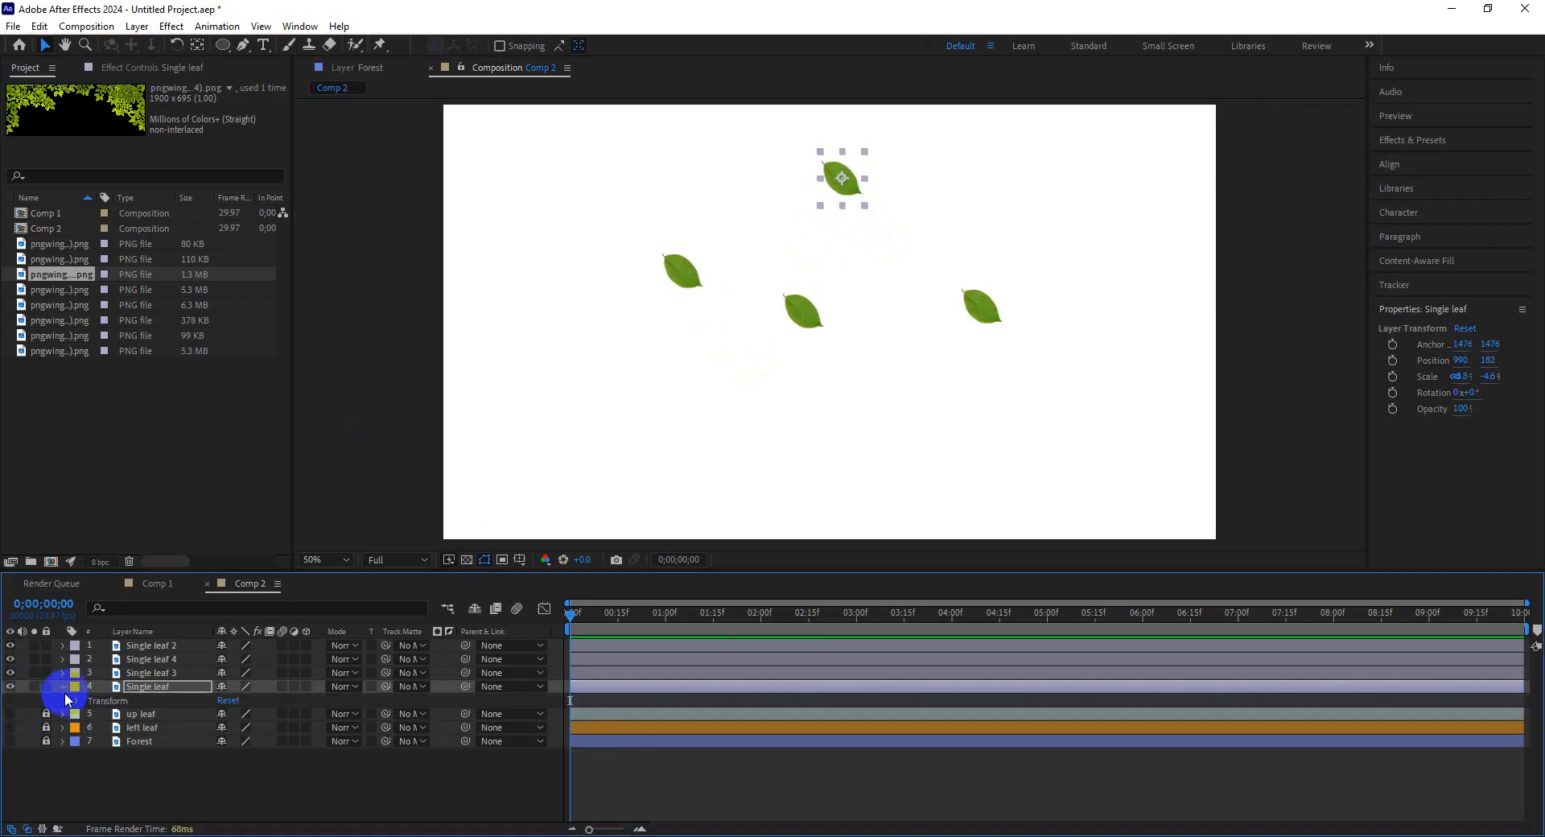
click(79, 701)
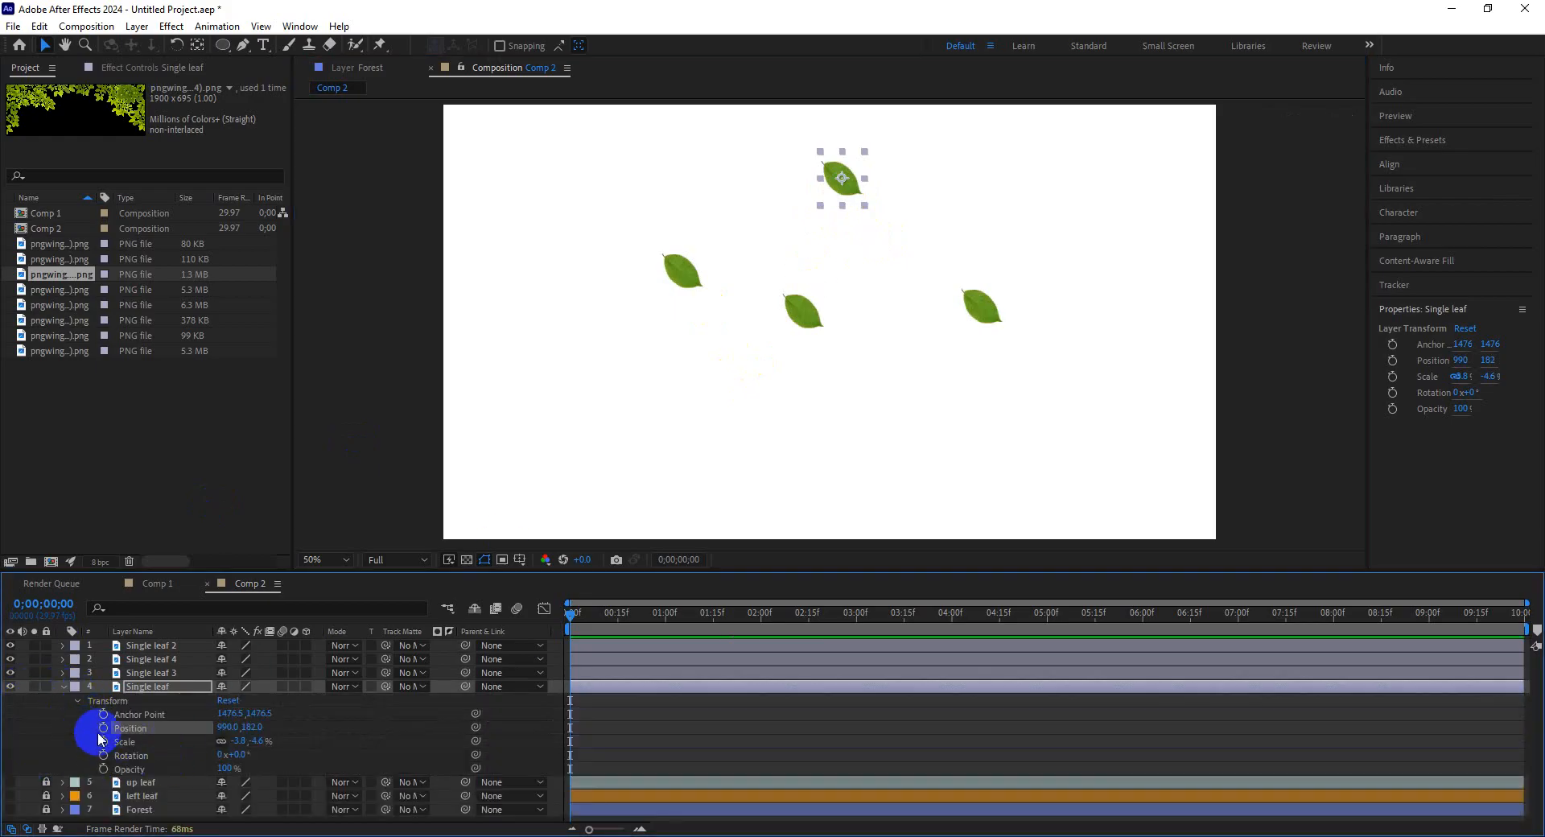
click(104, 742)
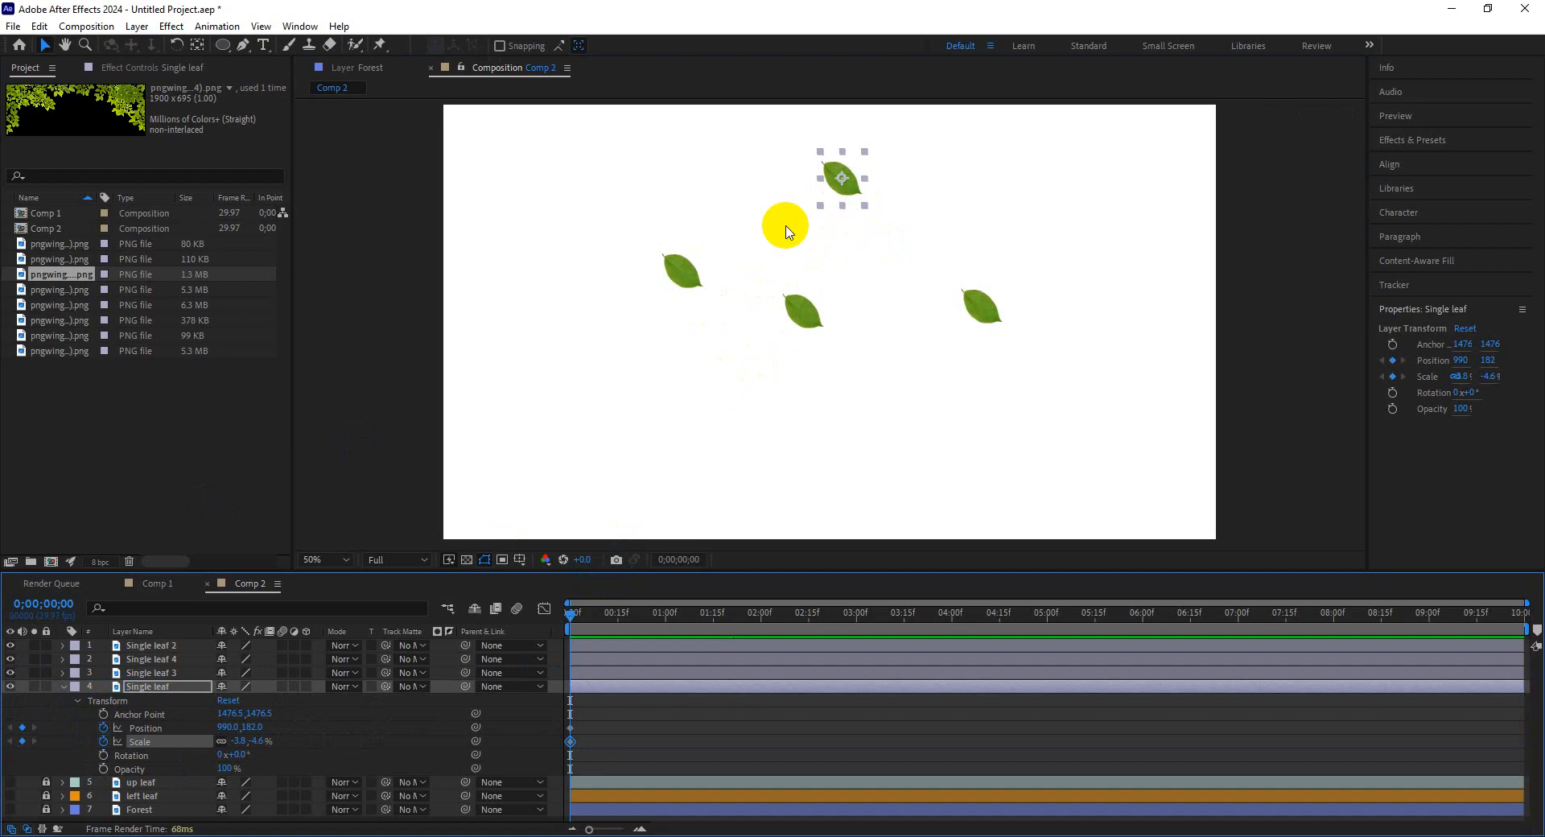
drag(851, 188, 788, 108)
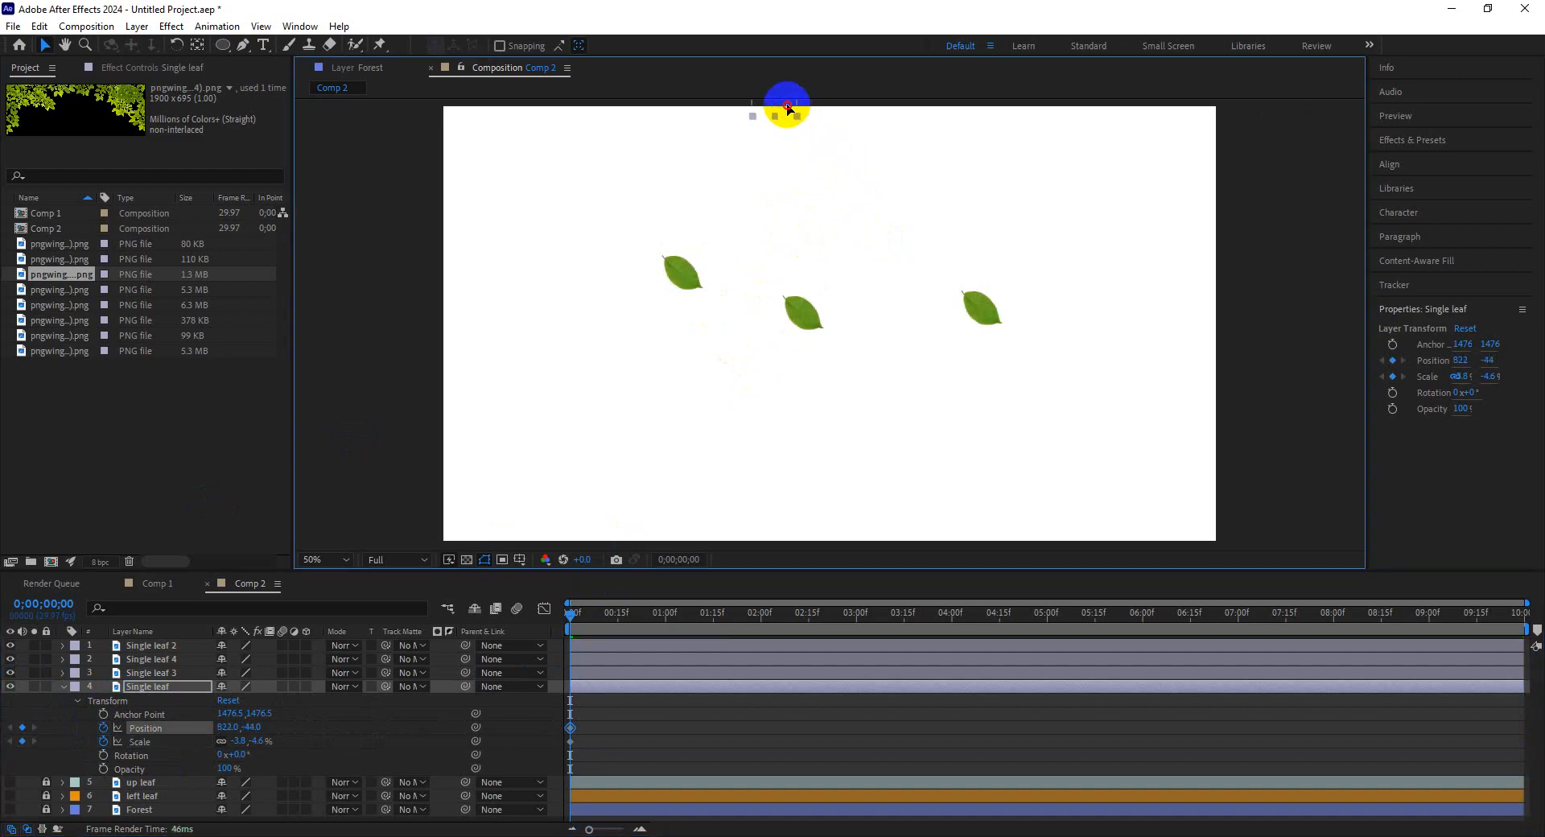
Add Position keyframes moving the Single leaf down in a zigzag until it exits below the frame at about 4:27.
click(688, 614)
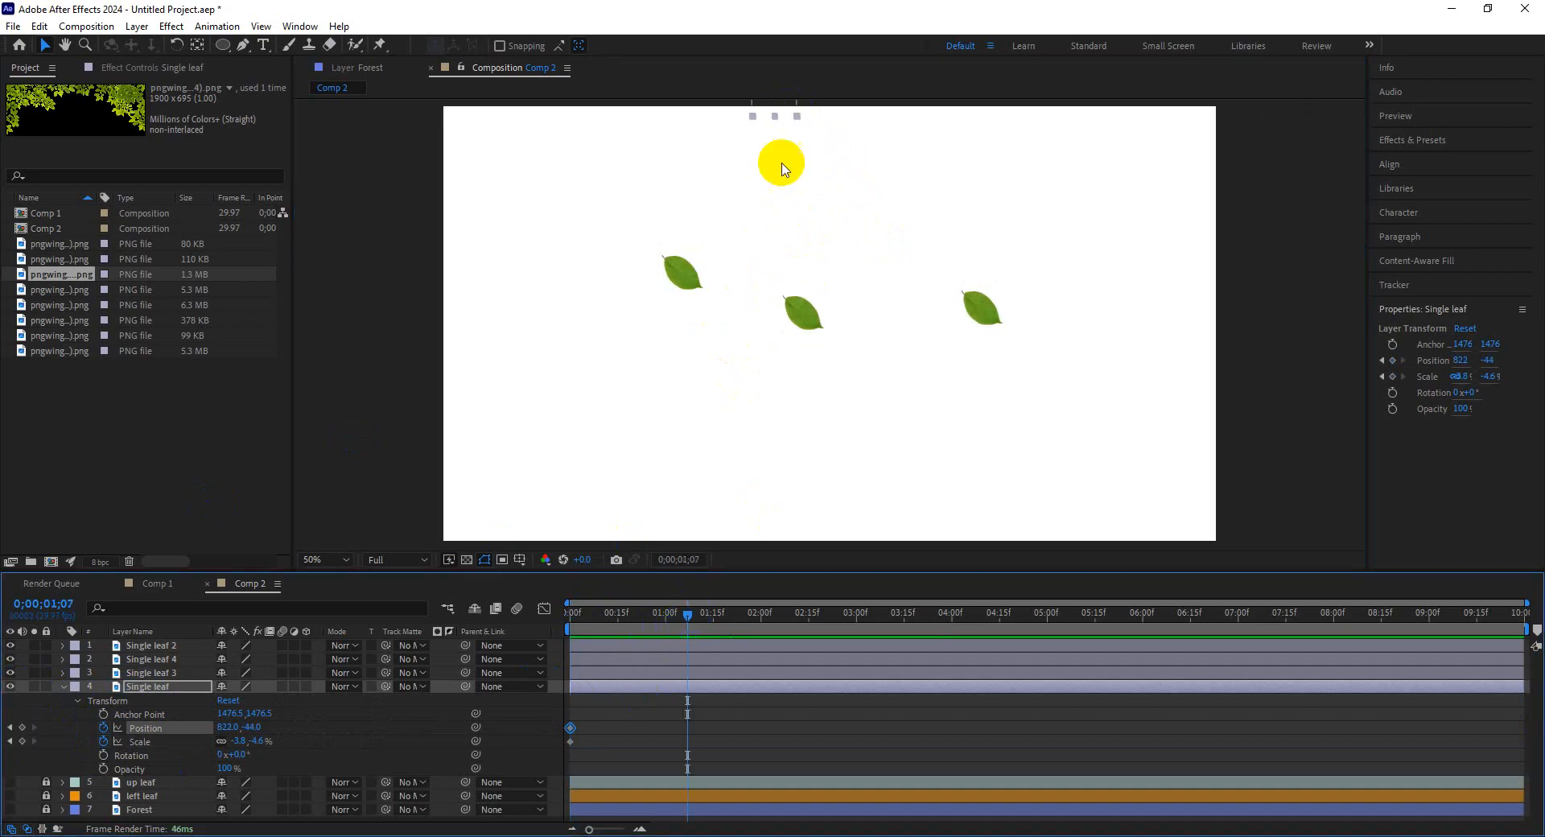
drag(785, 119, 785, 224)
drag(712, 610, 795, 611)
drag(783, 234, 885, 299)
drag(793, 616, 881, 629)
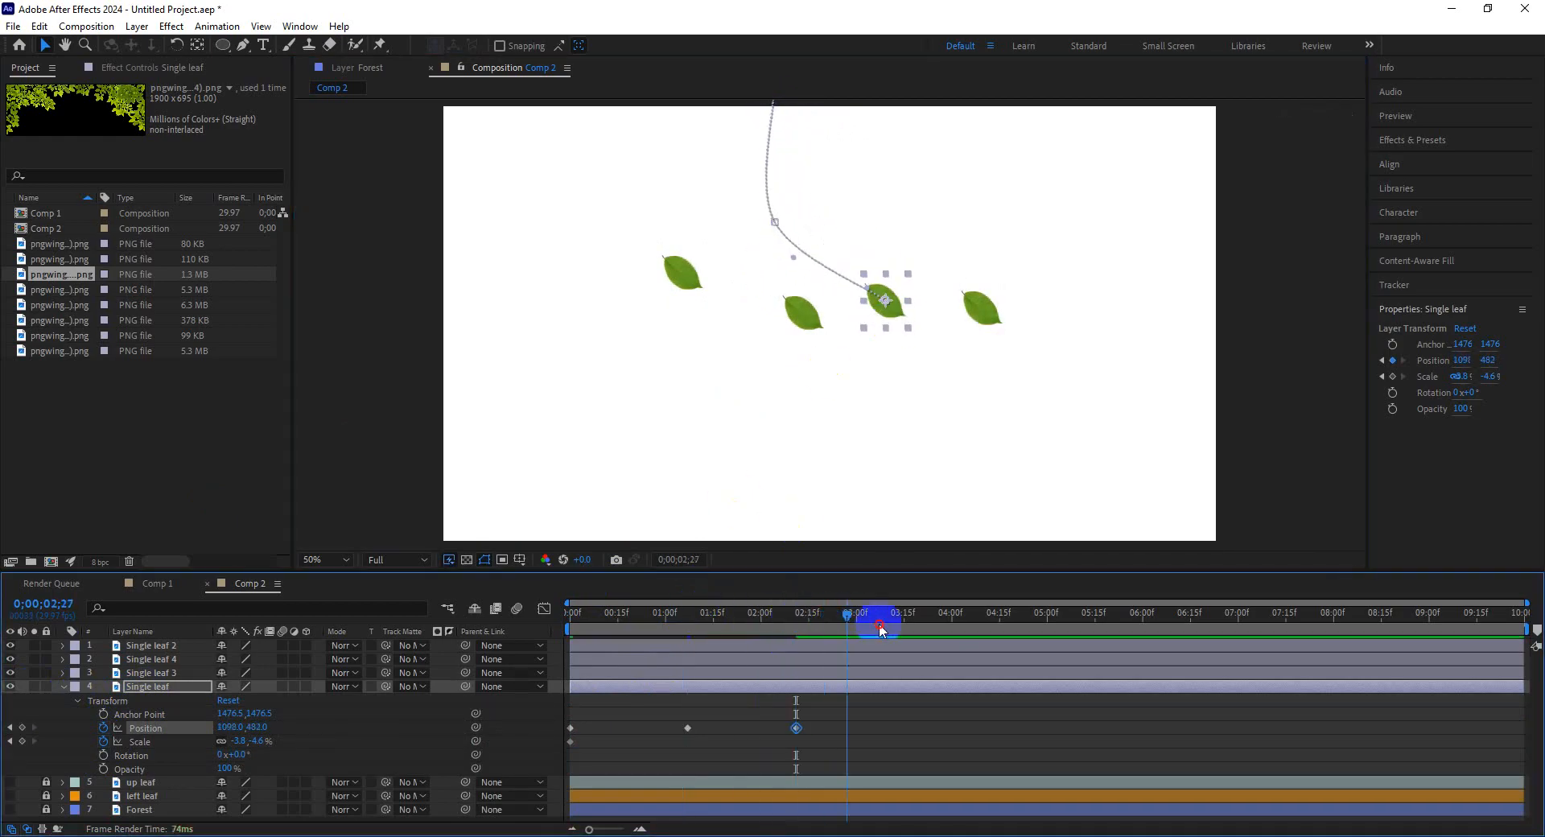
drag(893, 325, 780, 452)
drag(914, 614, 1038, 635)
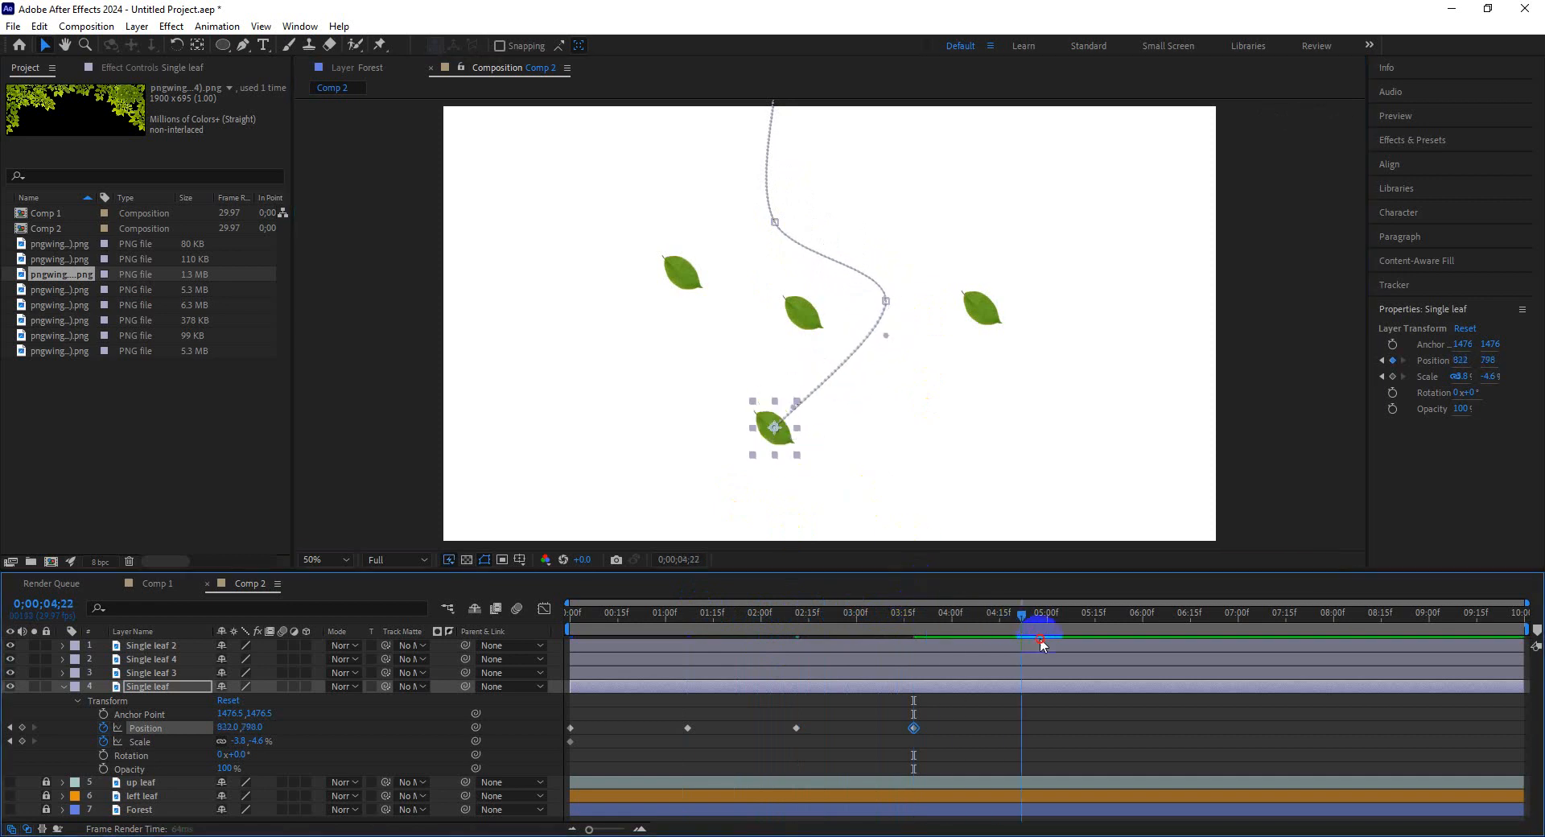
drag(783, 438, 920, 605)
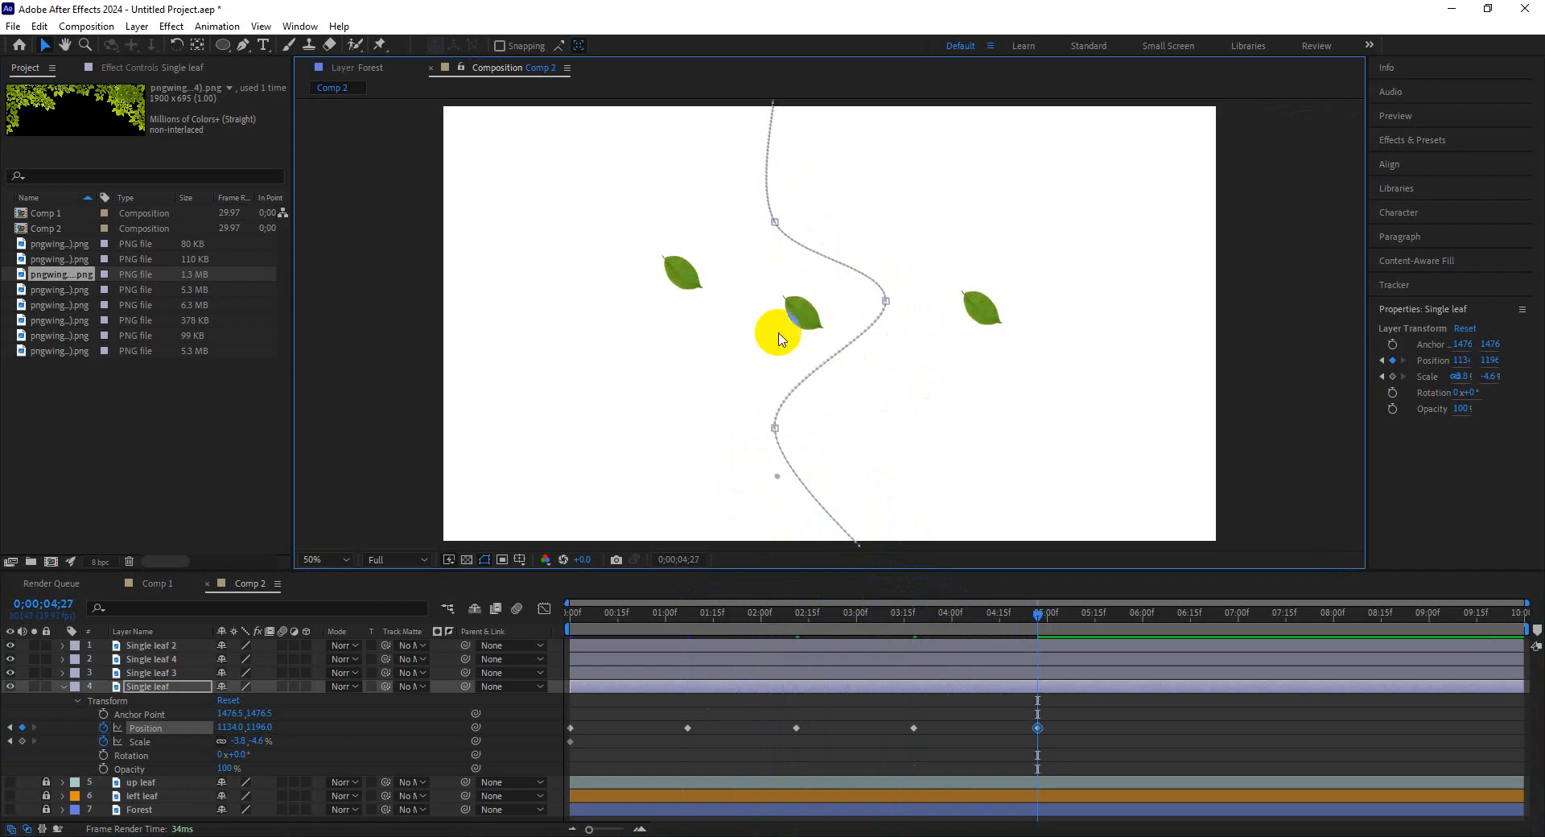
drag(1035, 625, 517, 620)
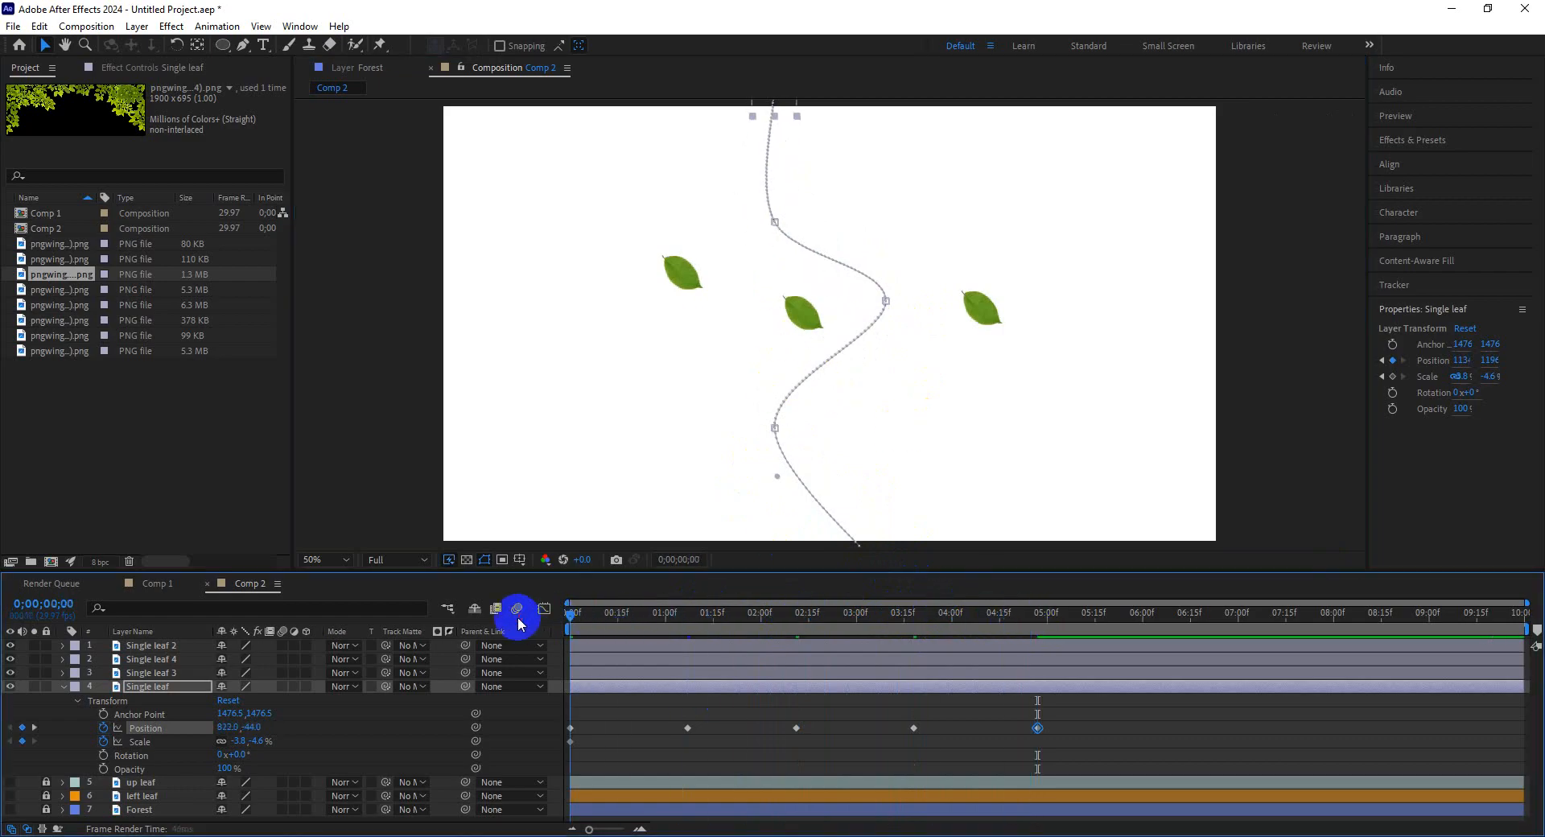
Move Single leaf 3 near the frame's top-left corner and set a Position keyframe for it at the start.
click(681, 292)
drag(691, 300, 568, 172)
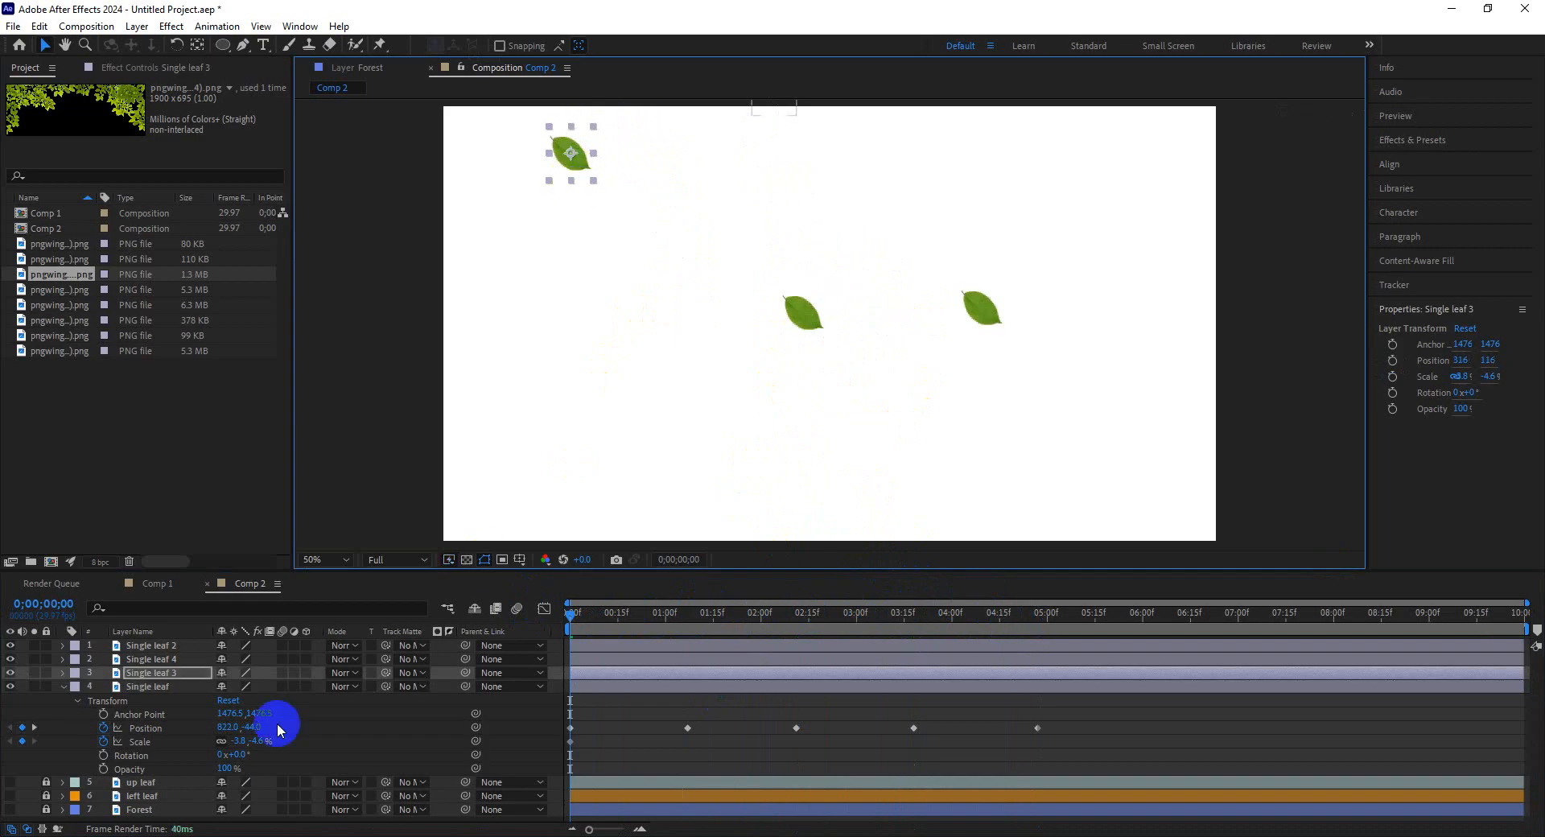
click(63, 672)
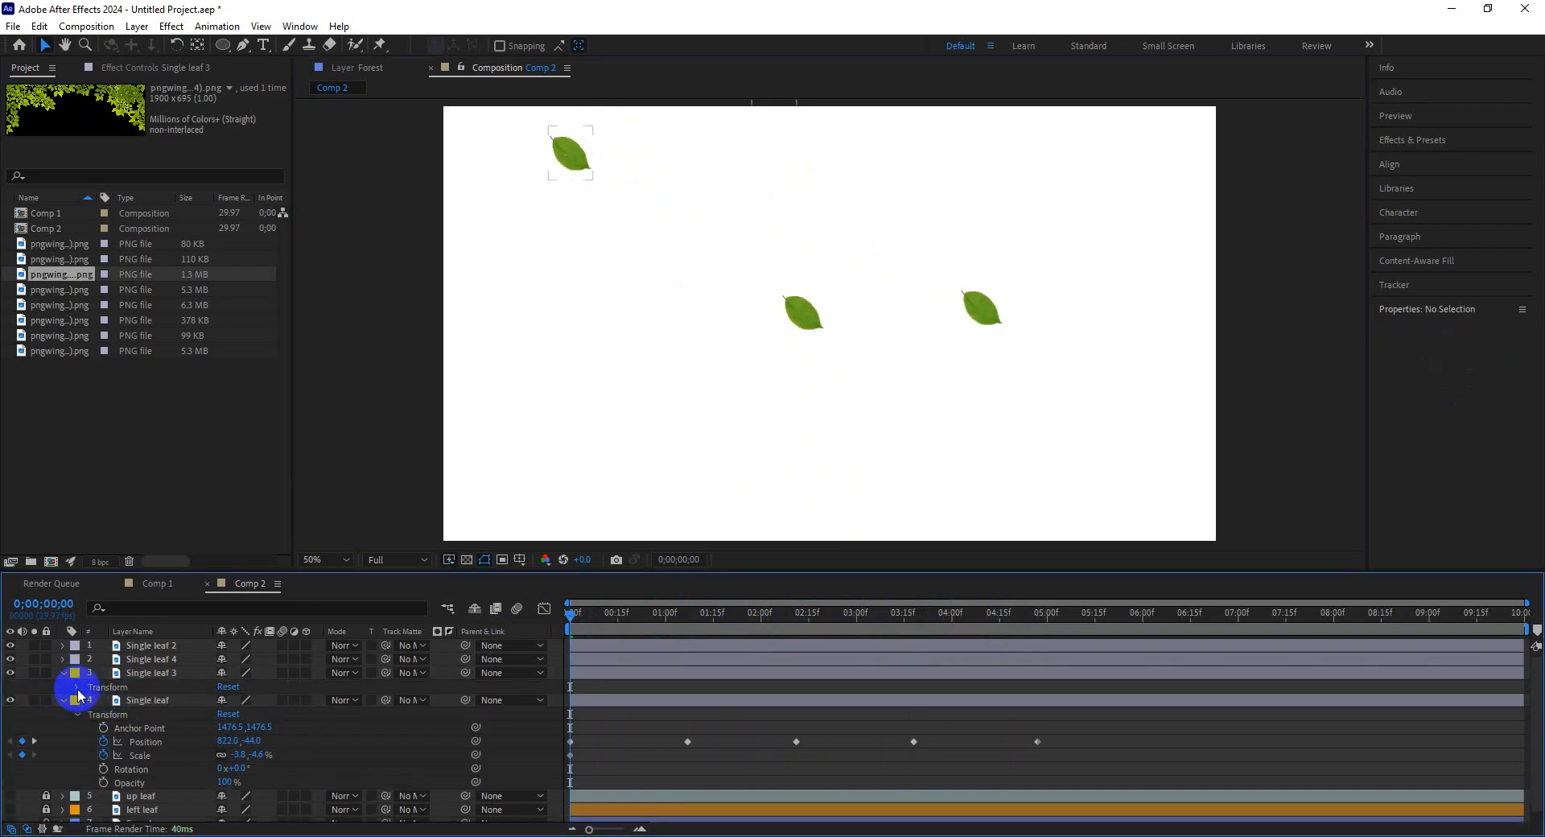
click(75, 687)
click(103, 714)
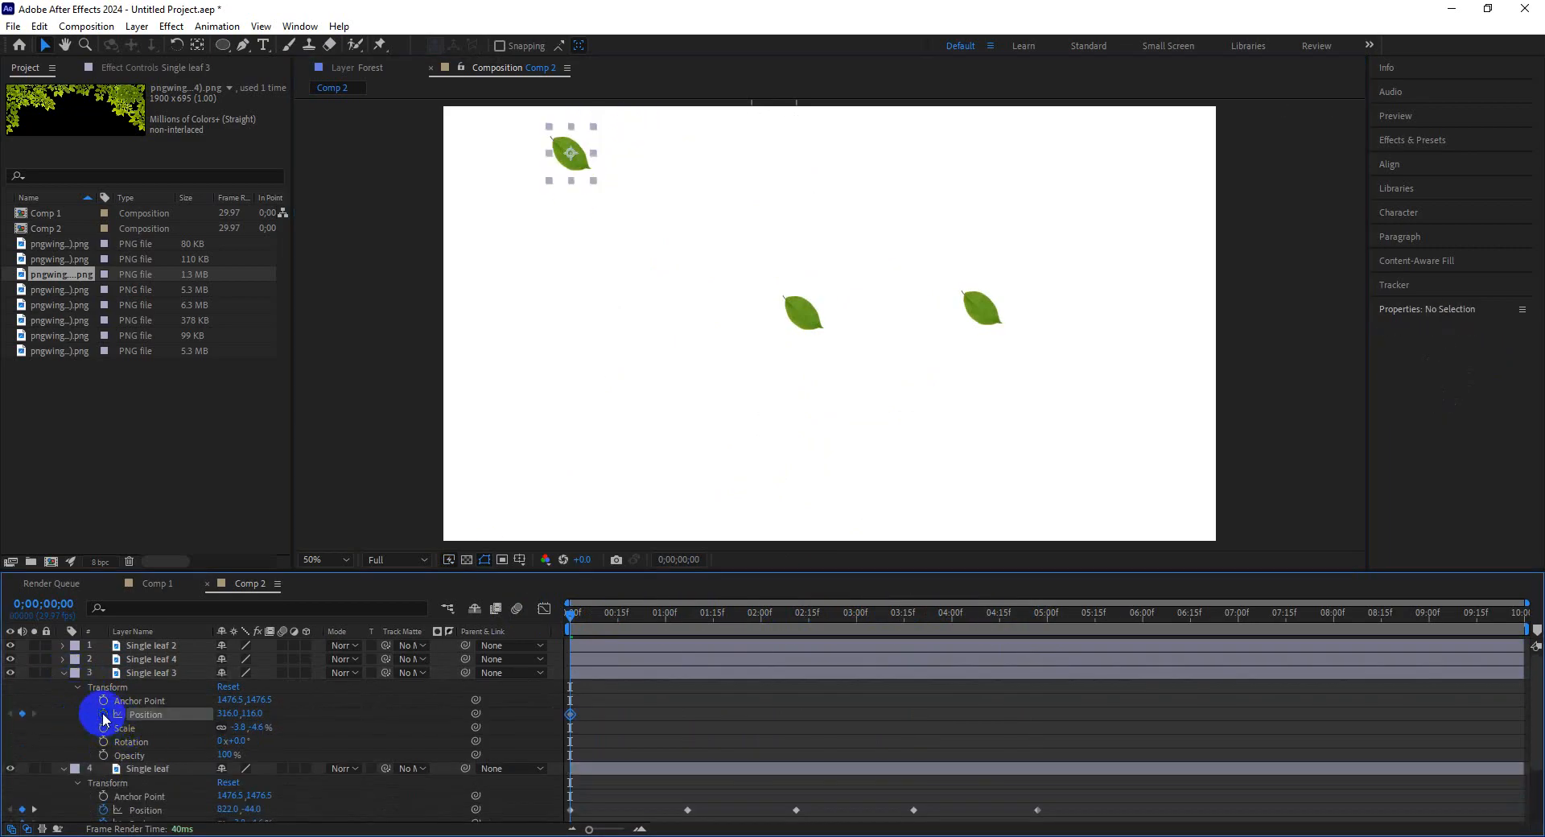
click(60, 771)
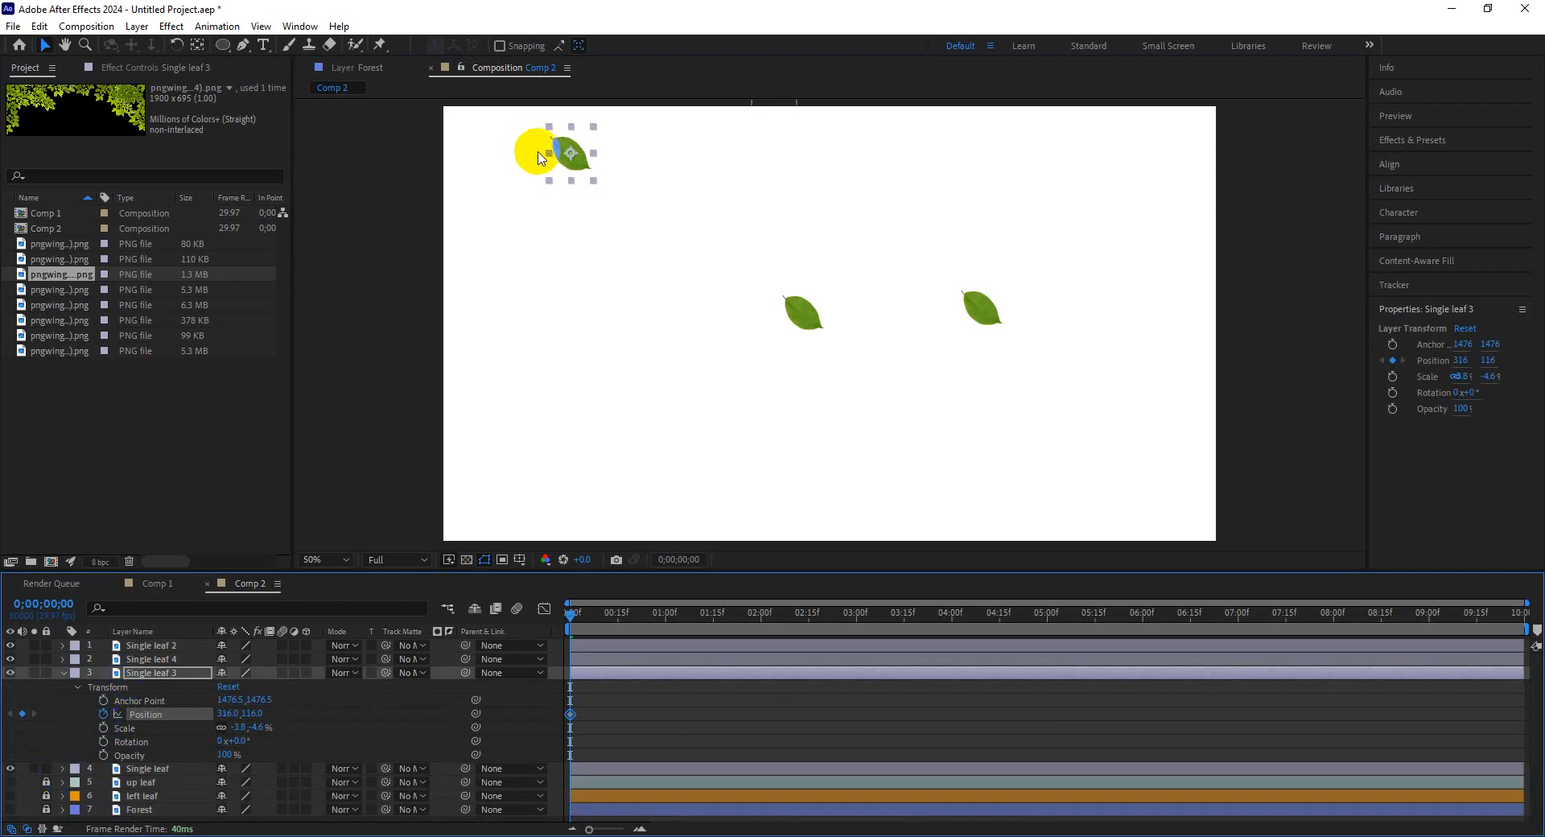
Set Single leaf 3's start position off the top-left and add Position keyframes drifting it right across the upper frame until about 2:09.
drag(577, 162, 555, 212)
click(477, 690)
click(653, 616)
click(678, 672)
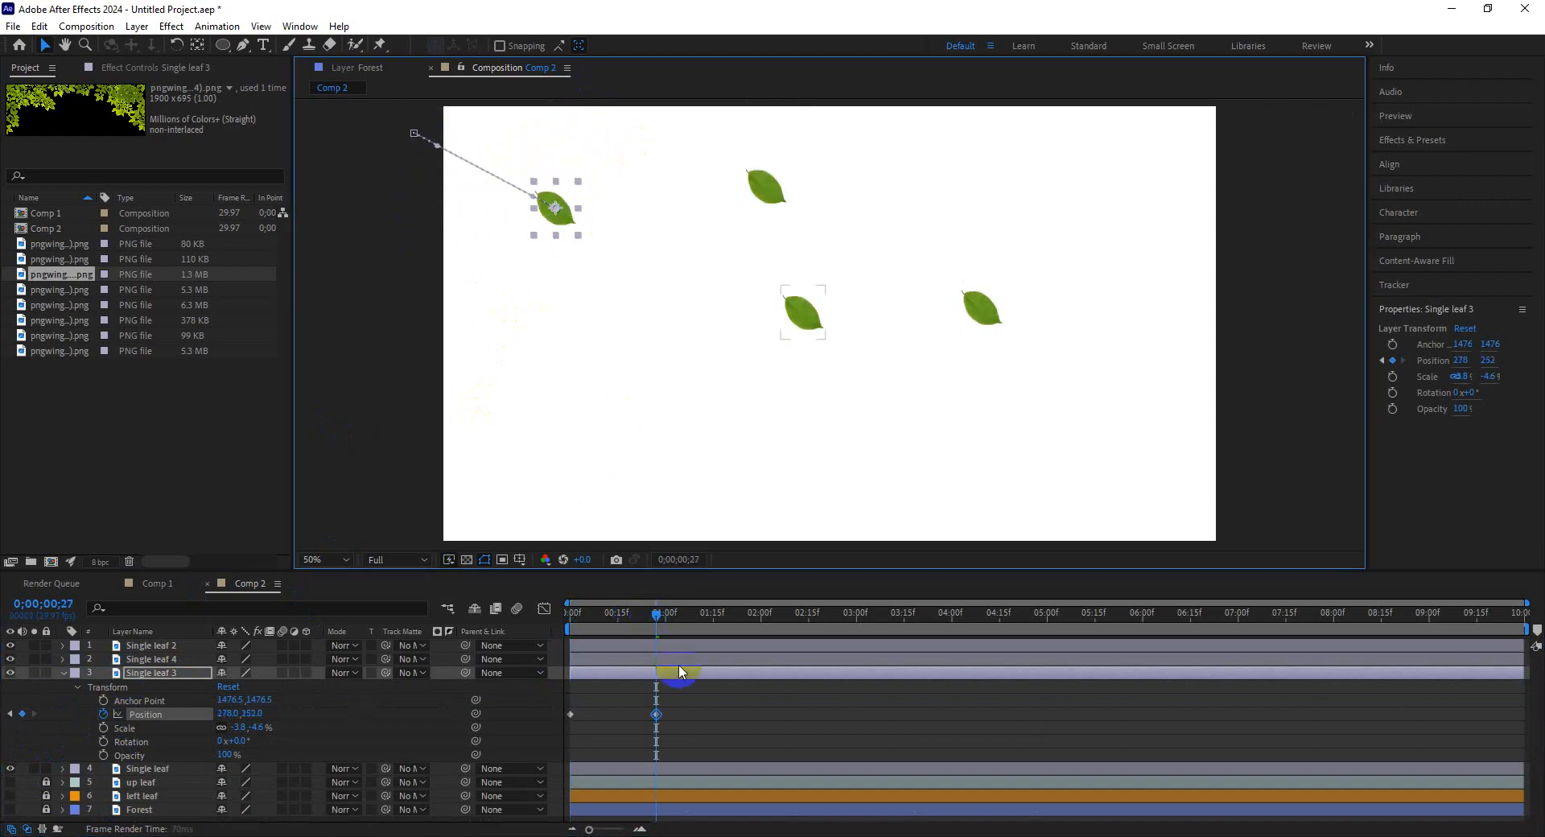
drag(692, 617, 789, 616)
click(572, 229)
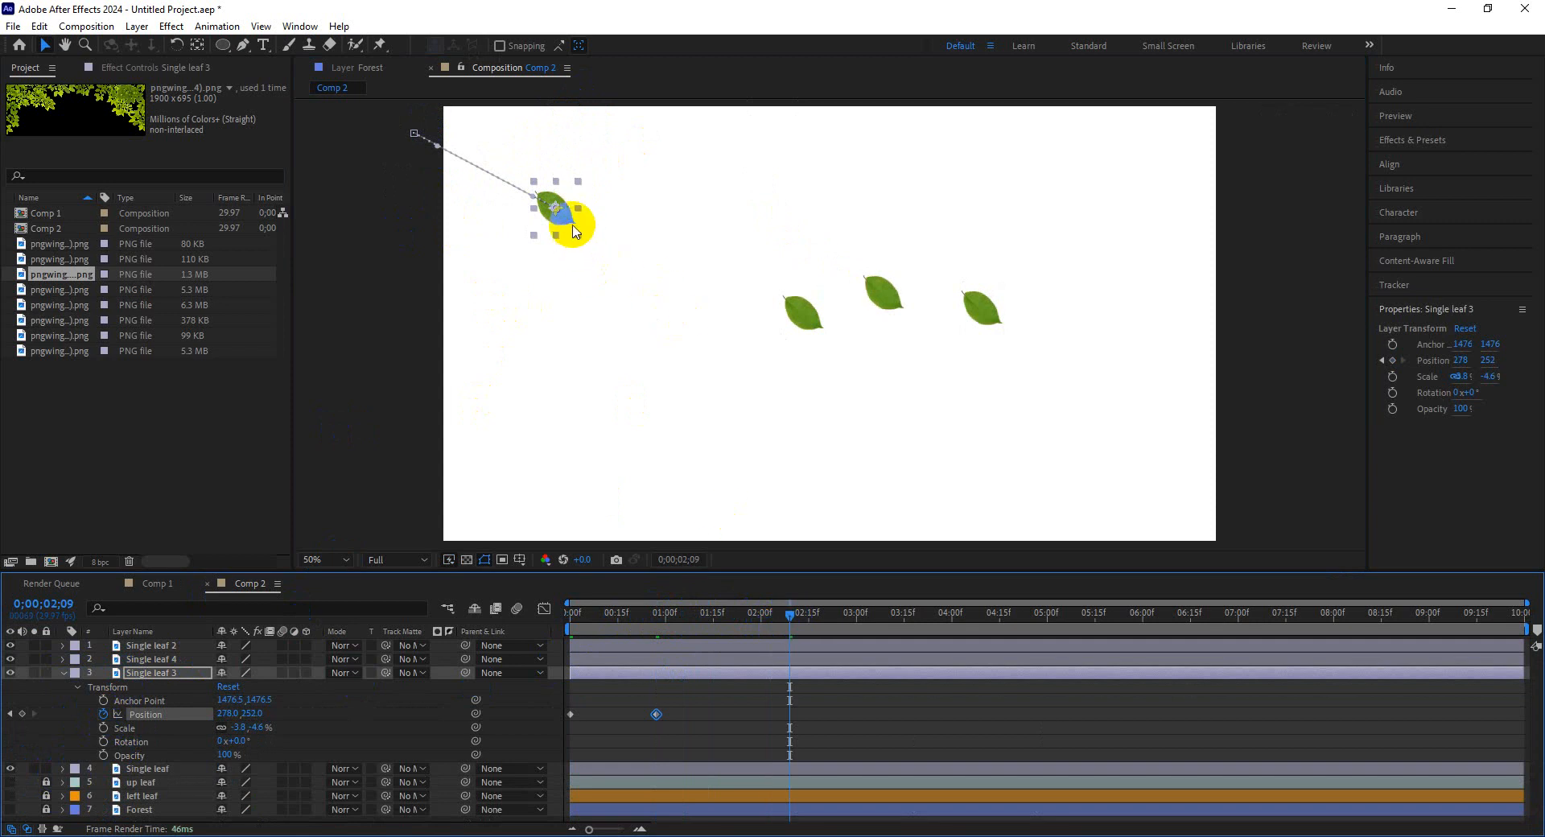
drag(572, 229, 745, 243)
Add Position keyframes curving Single leaf 3 downward until it exits below the frame at about 6:12.
drag(851, 634, 926, 620)
drag(747, 251, 881, 346)
drag(936, 619, 1046, 620)
drag(873, 328, 876, 451)
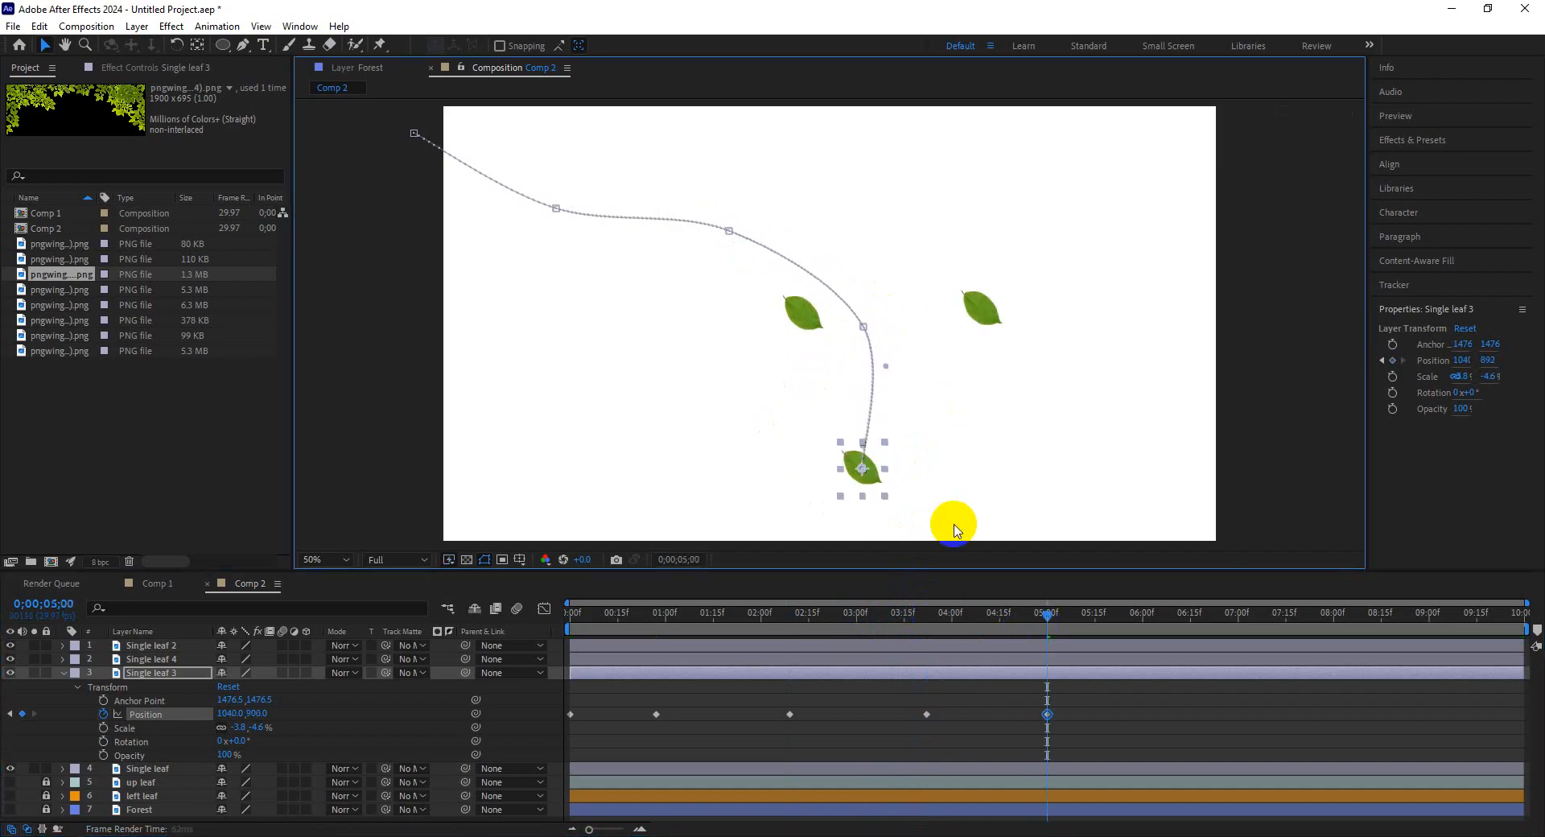
drag(1076, 620, 1160, 620)
drag(870, 417, 869, 591)
drag(1060, 632, 475, 614)
Move Single leaf 4 above the frame's top edge and set a Position keyframe for it at the start.
click(799, 314)
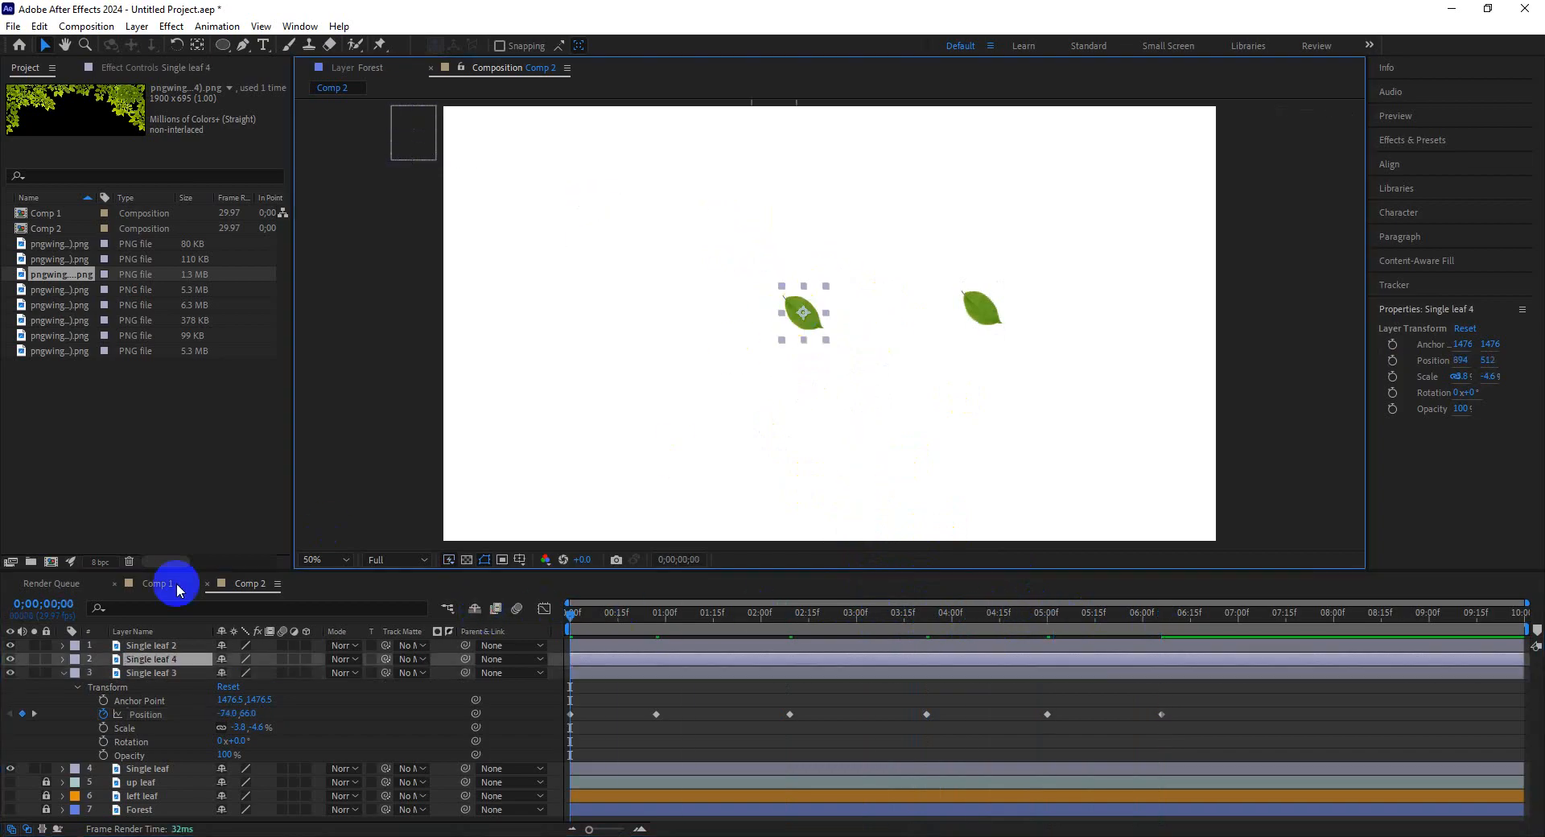
click(64, 673)
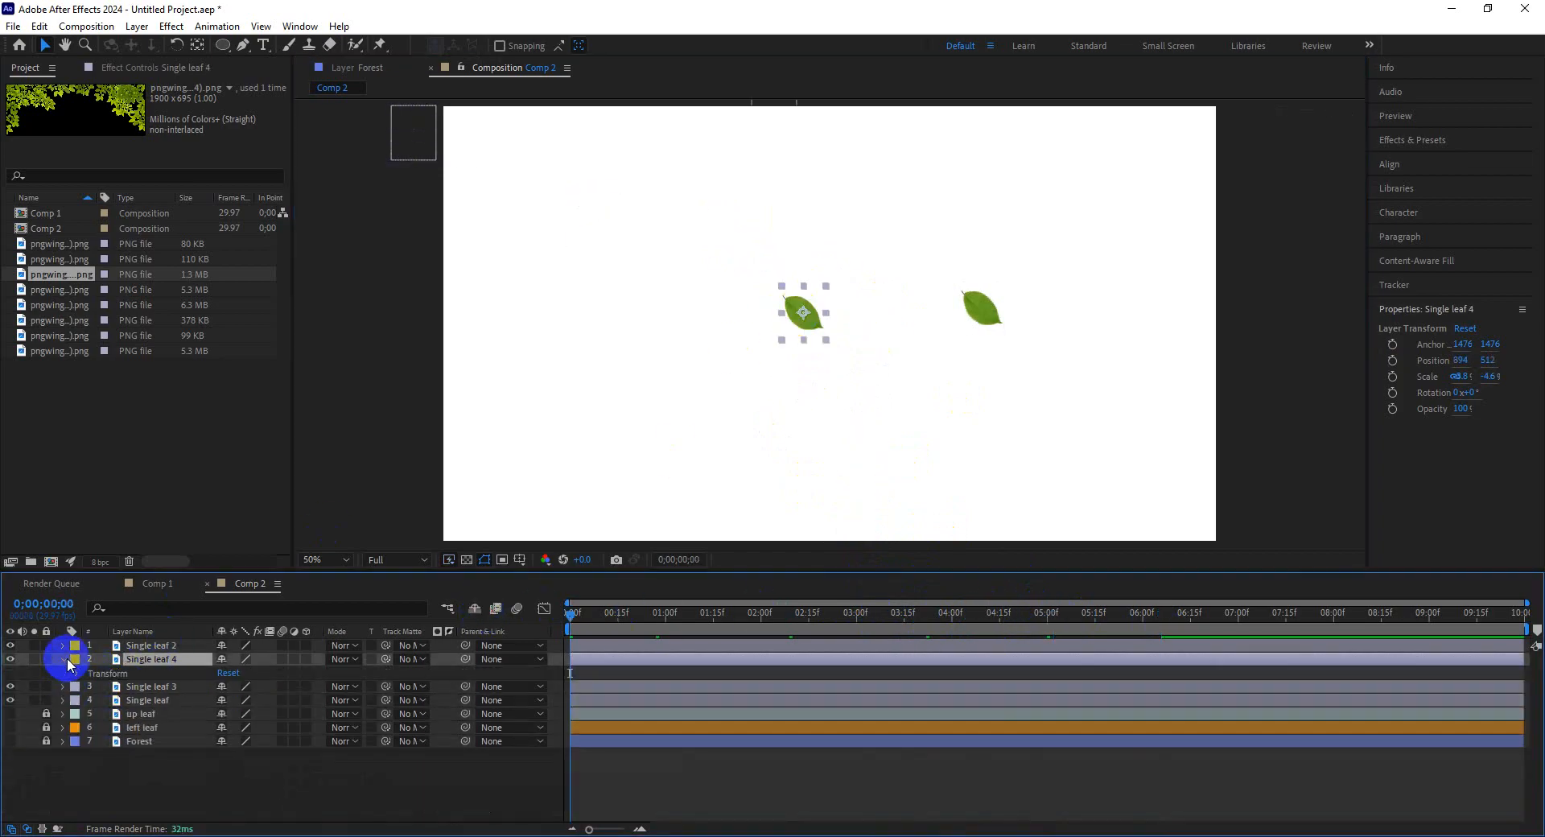
click(63, 659)
click(116, 706)
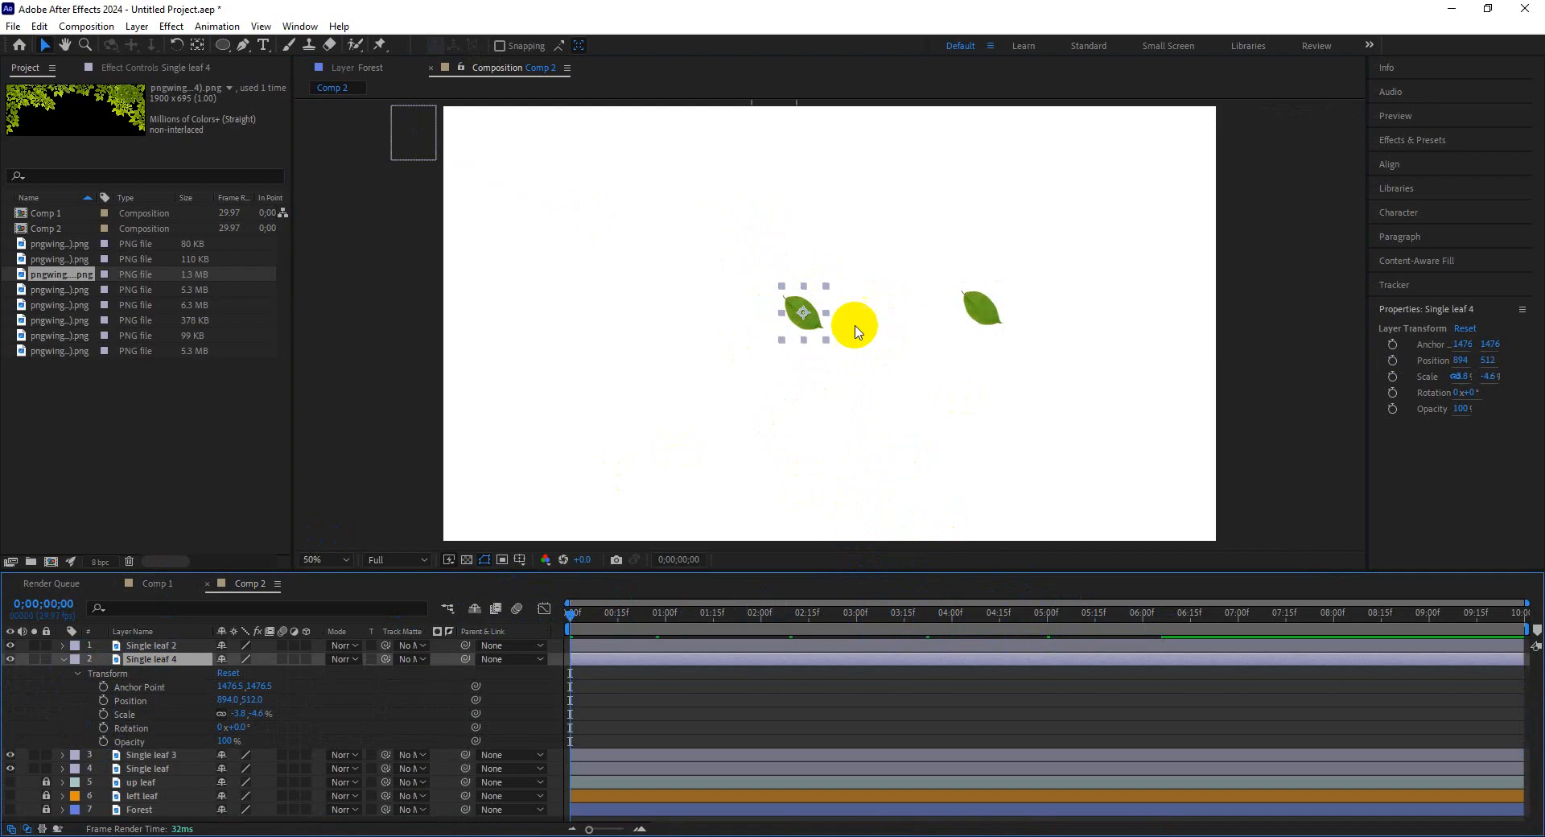
drag(813, 317, 815, 250)
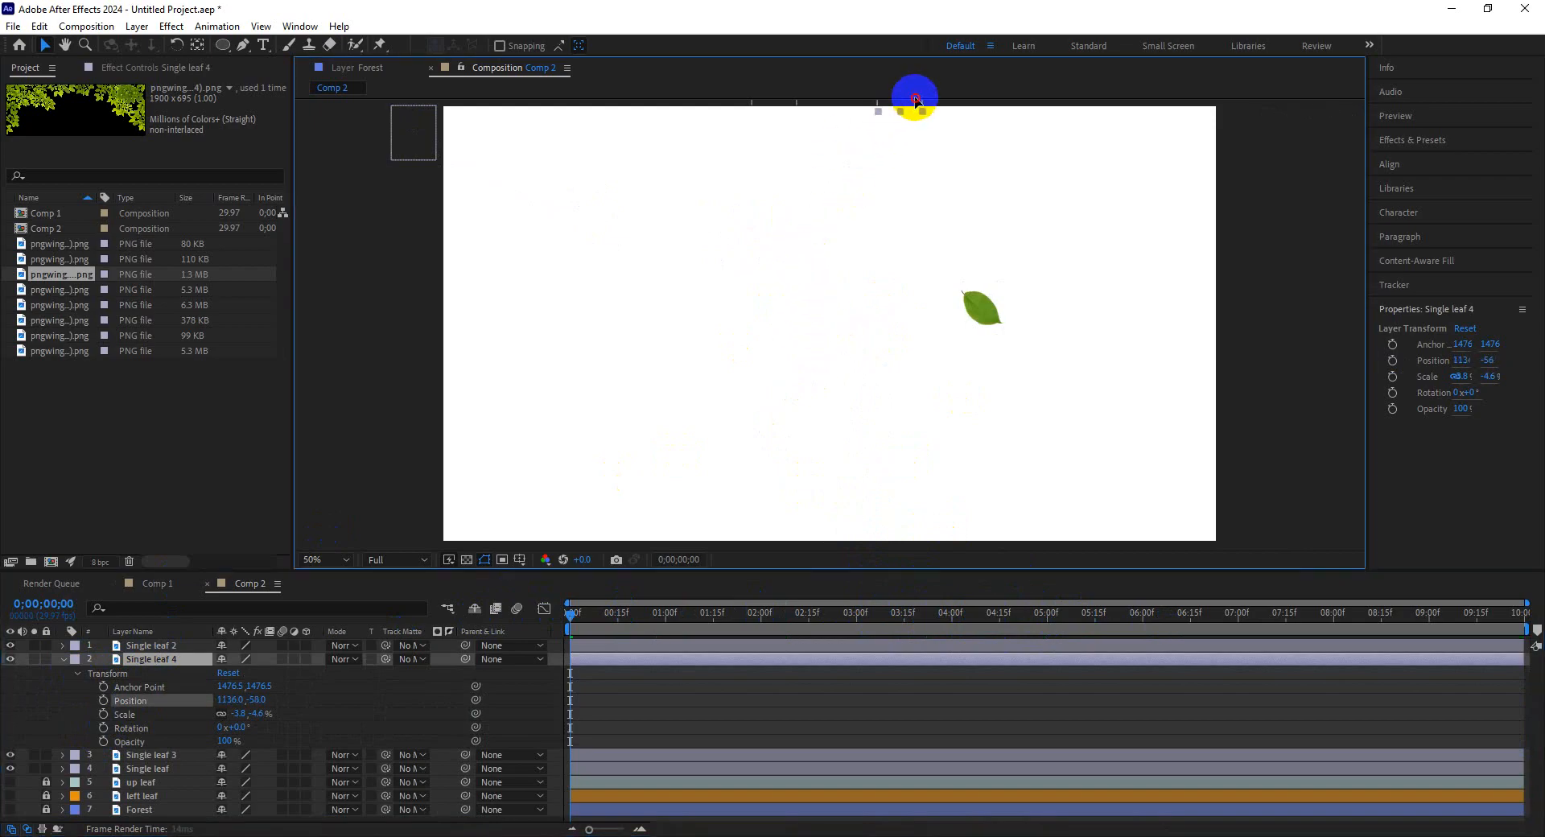
click(103, 700)
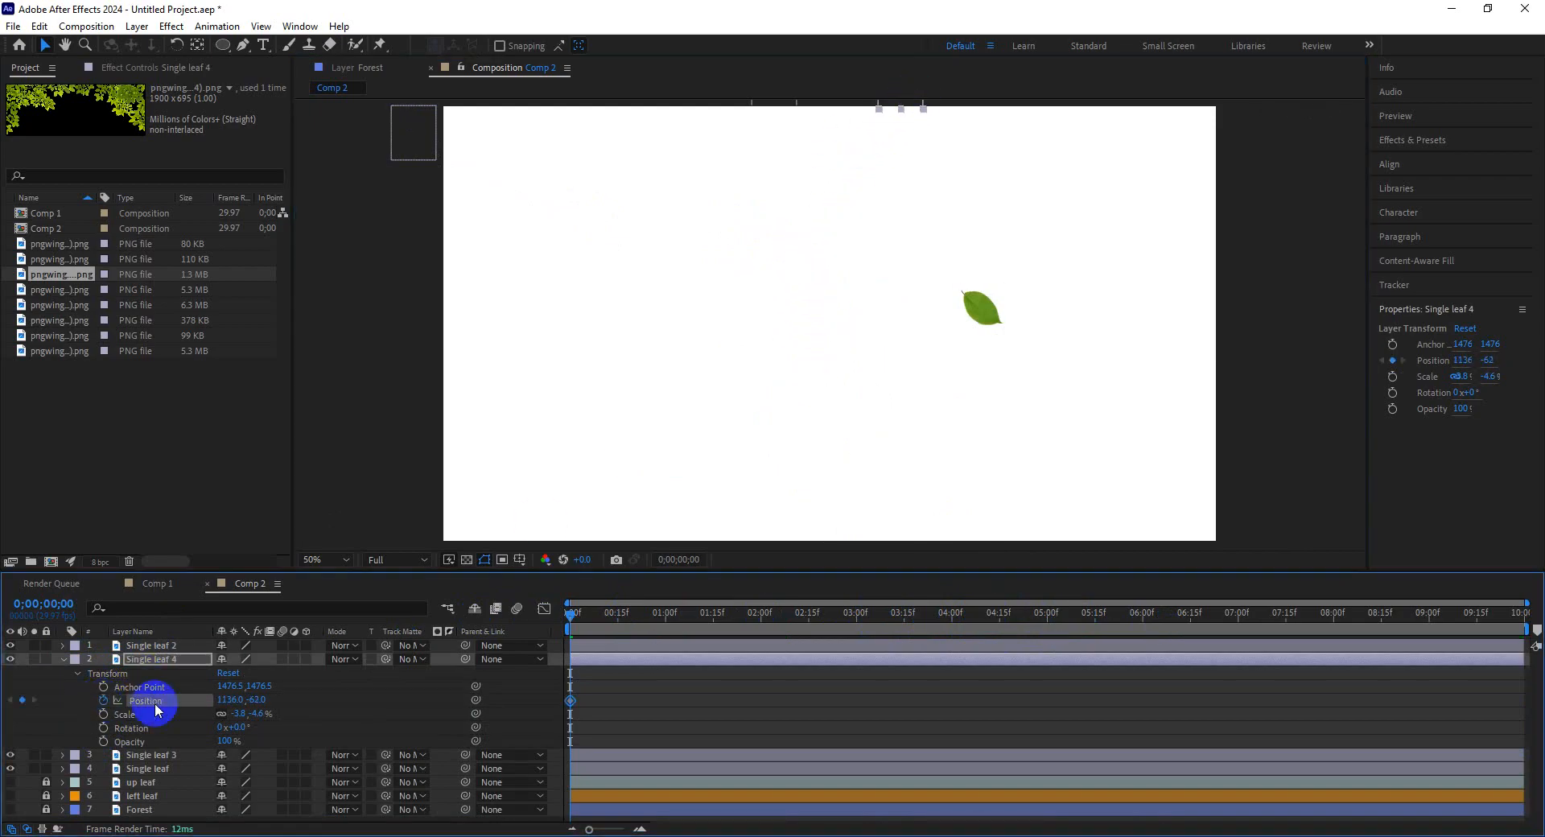
Add Position keyframes zigzagging Single leaf 4 down and out the bottom, moving its last keyframe to about 5:24.
drag(653, 619, 674, 620)
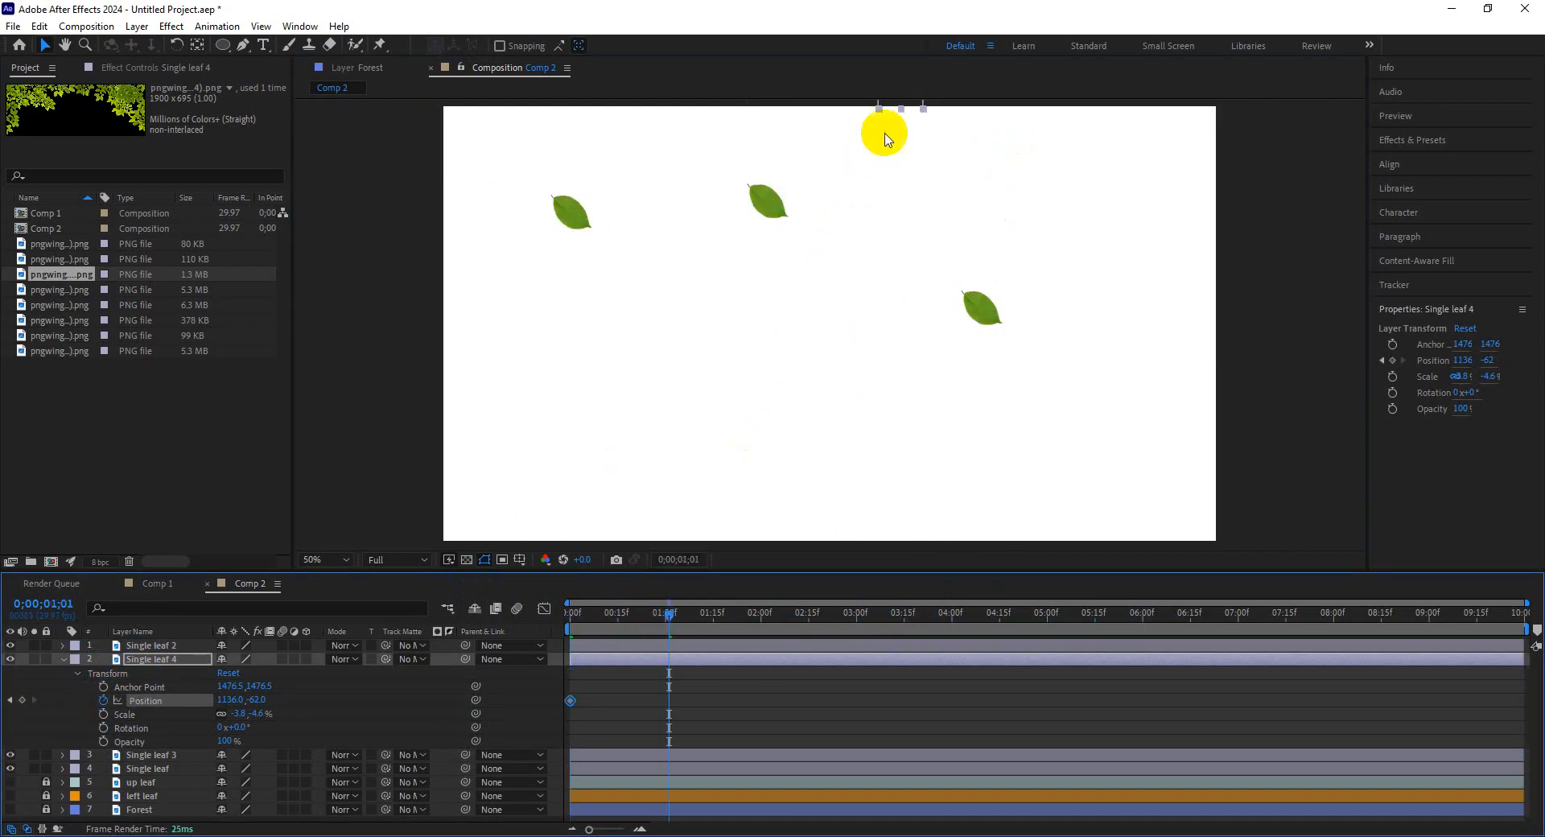
drag(916, 111, 741, 614)
click(862, 614)
click(1001, 614)
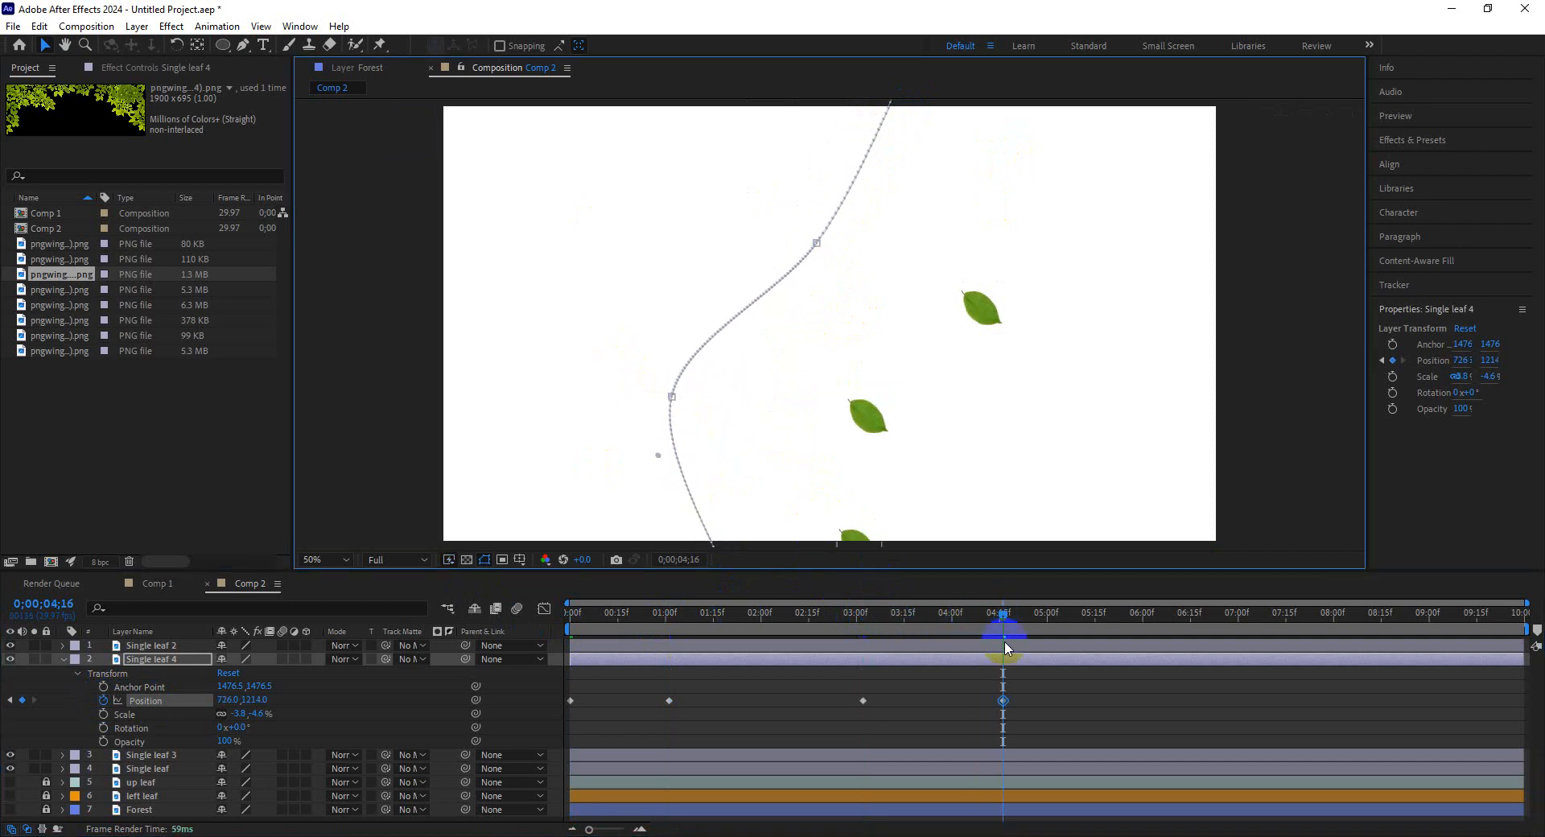
drag(1003, 700, 1114, 700)
drag(1037, 618, 604, 616)
Preview the leaf animation from the start of the timeline.
key(Home)
key(space)
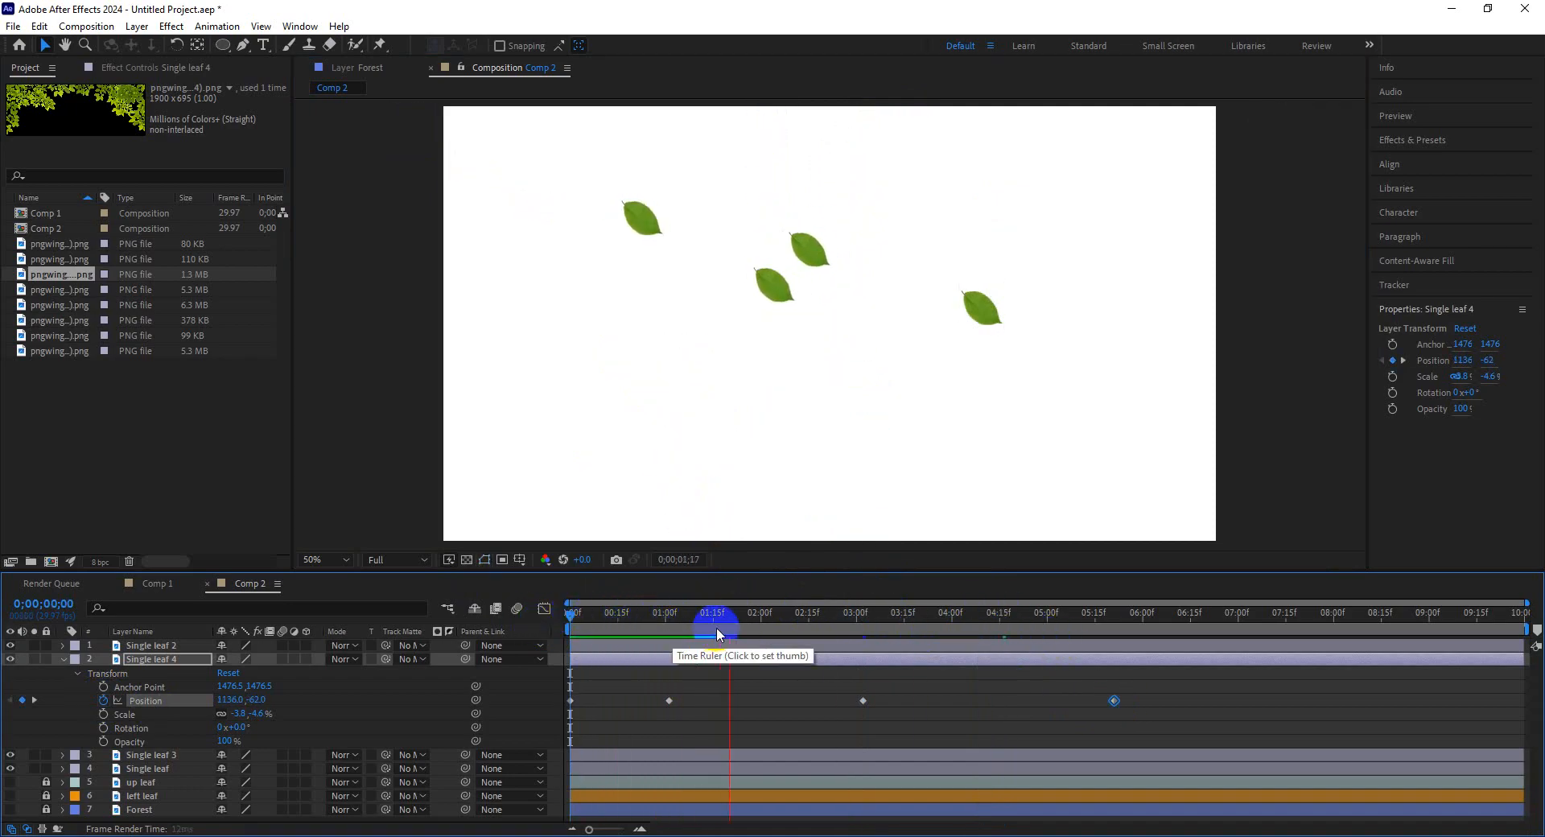
key(space)
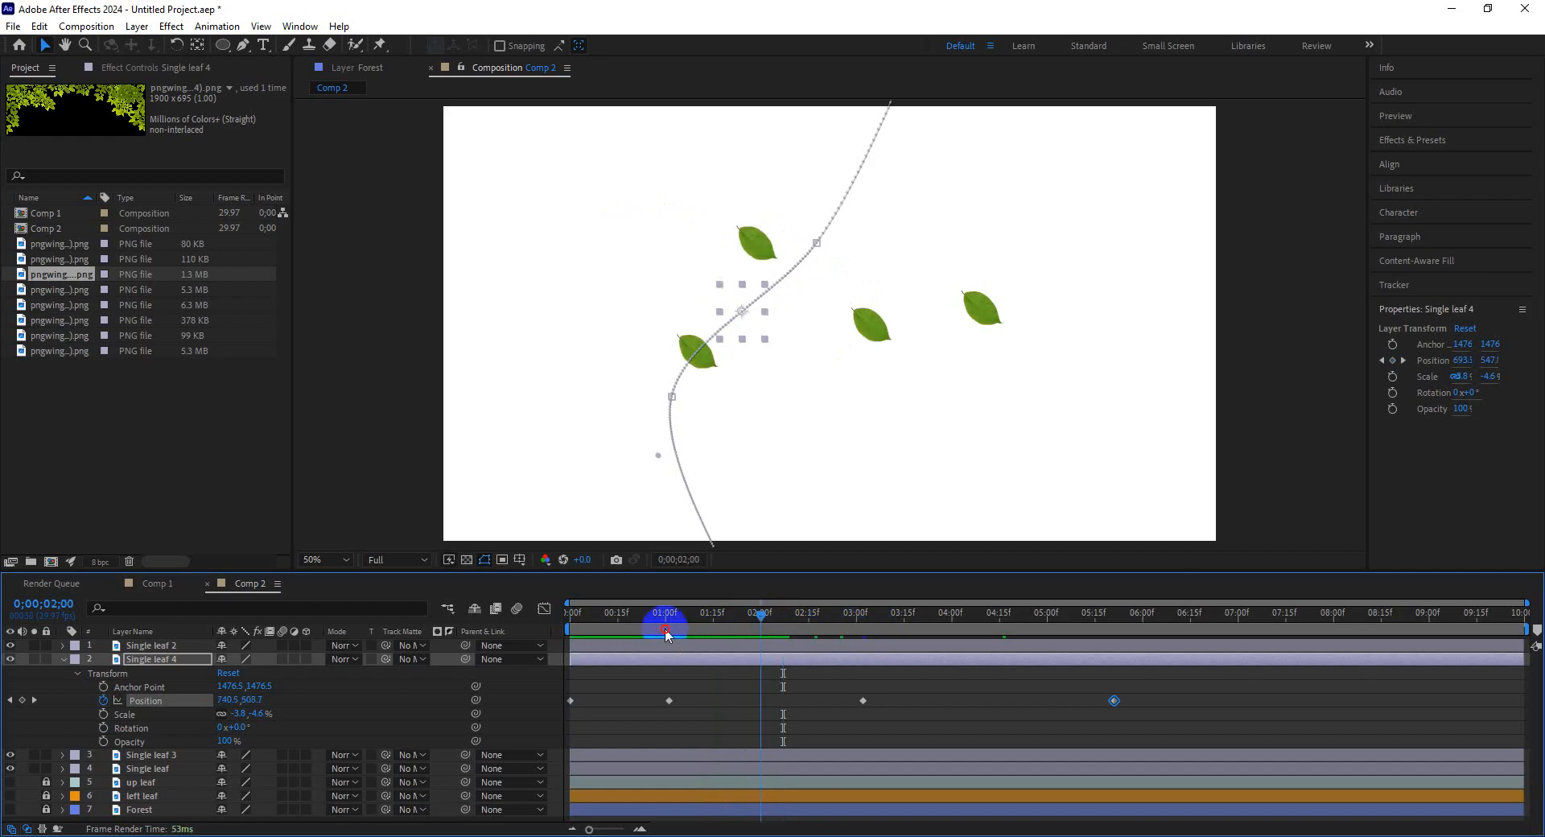
Place Single leaf 2 beyond the right edge, keyframe its Position, and bring it into the frame at about 1:20.
drag(985, 306, 1267, 200)
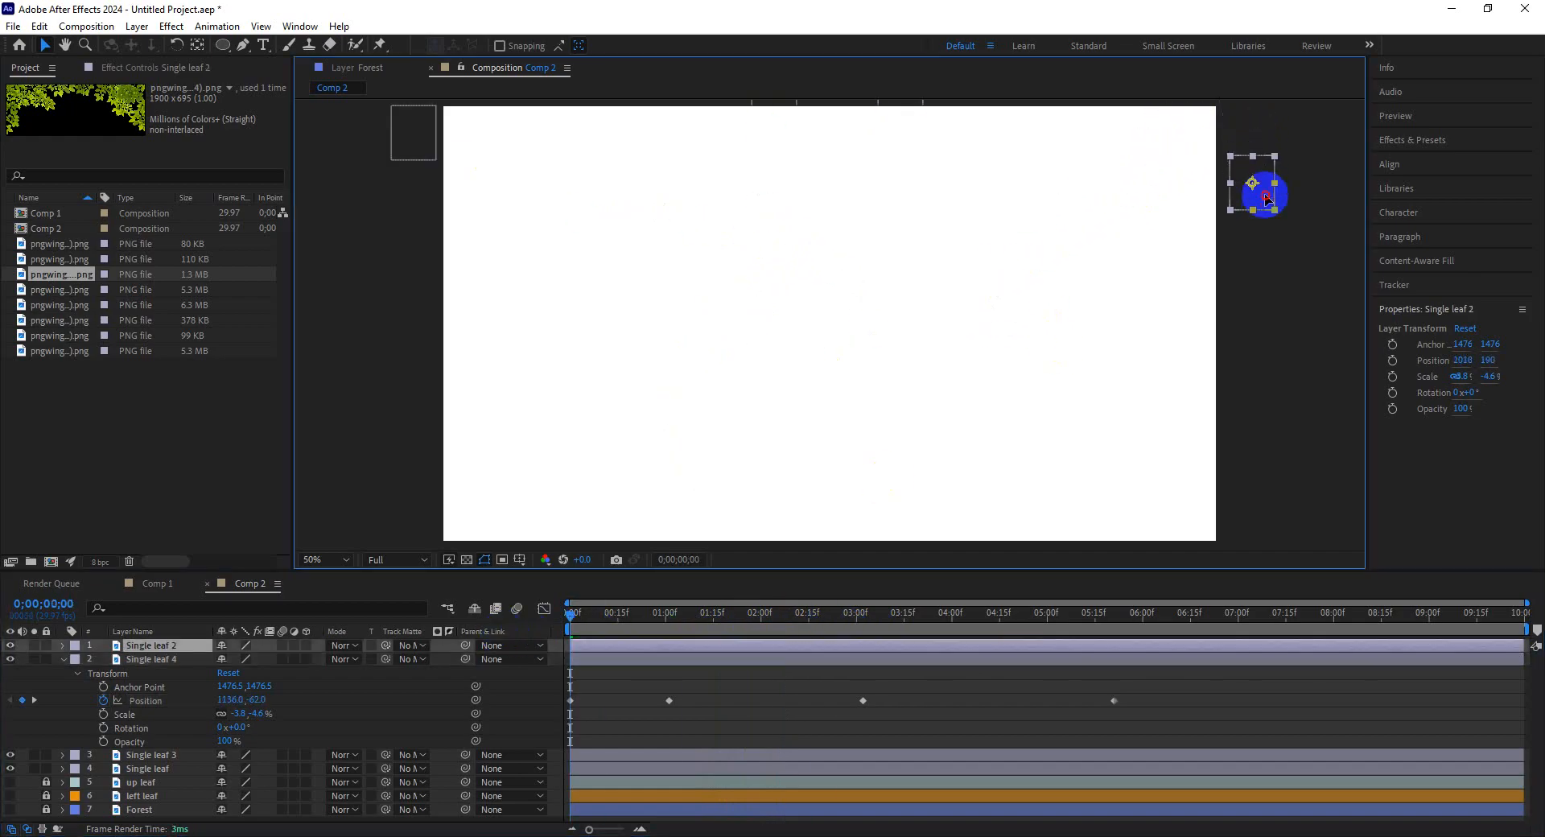
click(62, 659)
click(63, 645)
click(77, 659)
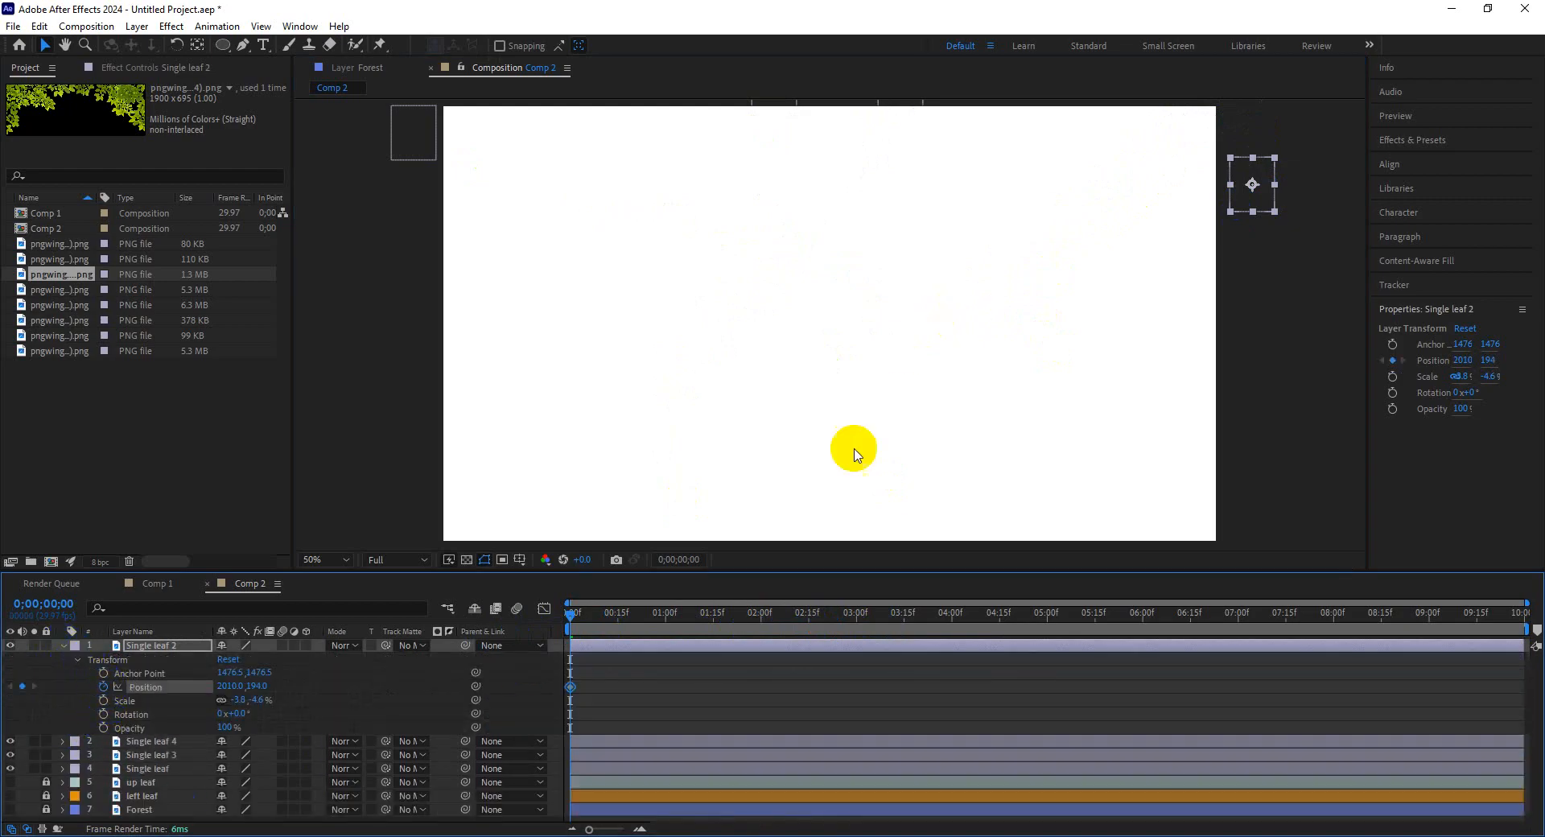
drag(751, 605, 729, 612)
drag(1243, 193, 1102, 204)
click(653, 681)
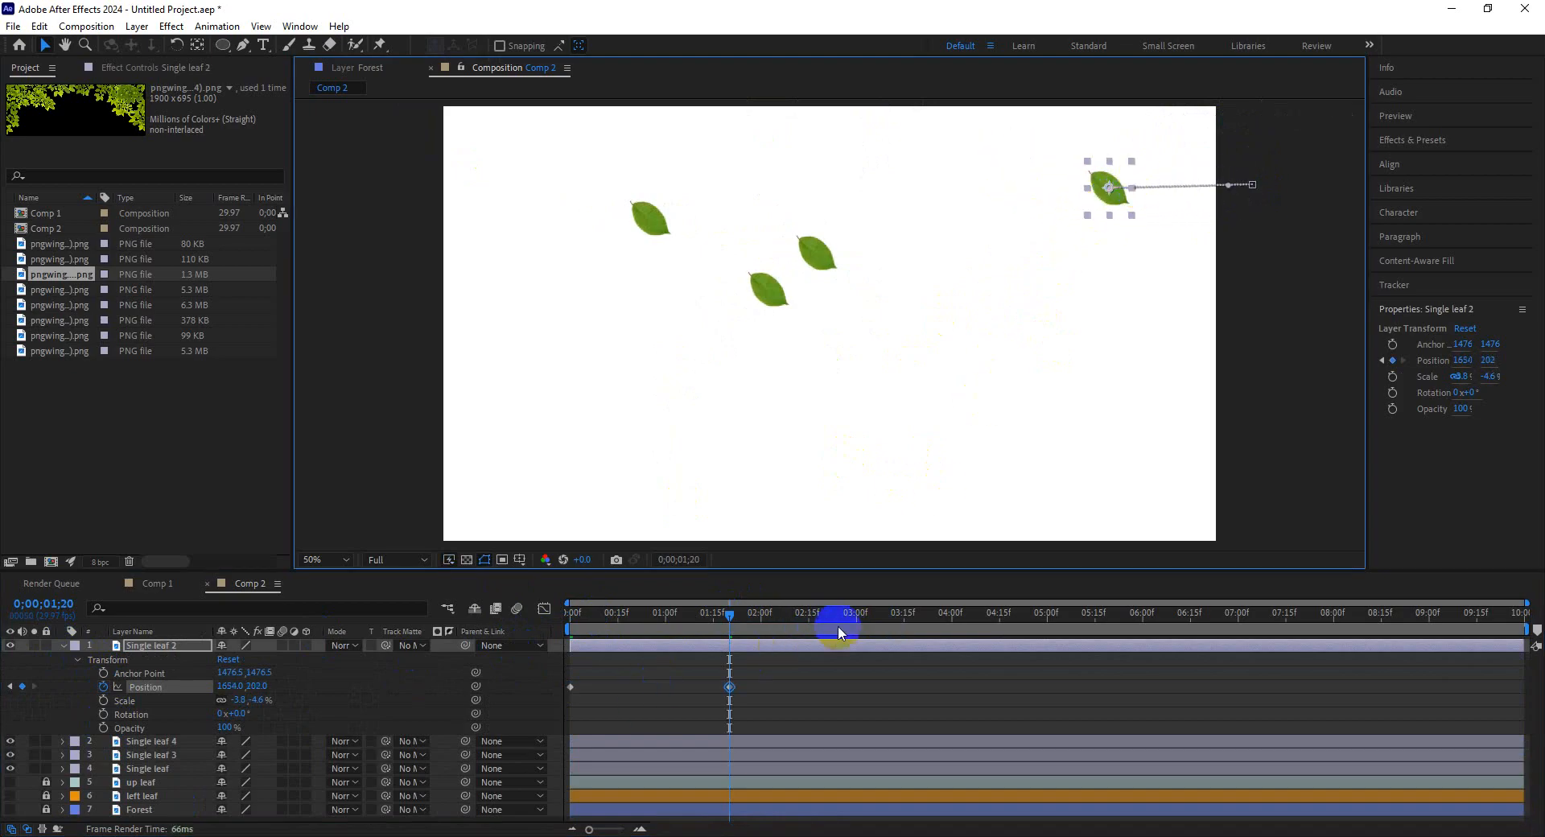
Add Position keyframes curving Single leaf 2 down until it leaves below the frame at about 7:15.
drag(837, 632, 856, 628)
drag(1103, 201, 847, 455)
click(1050, 615)
click(1165, 615)
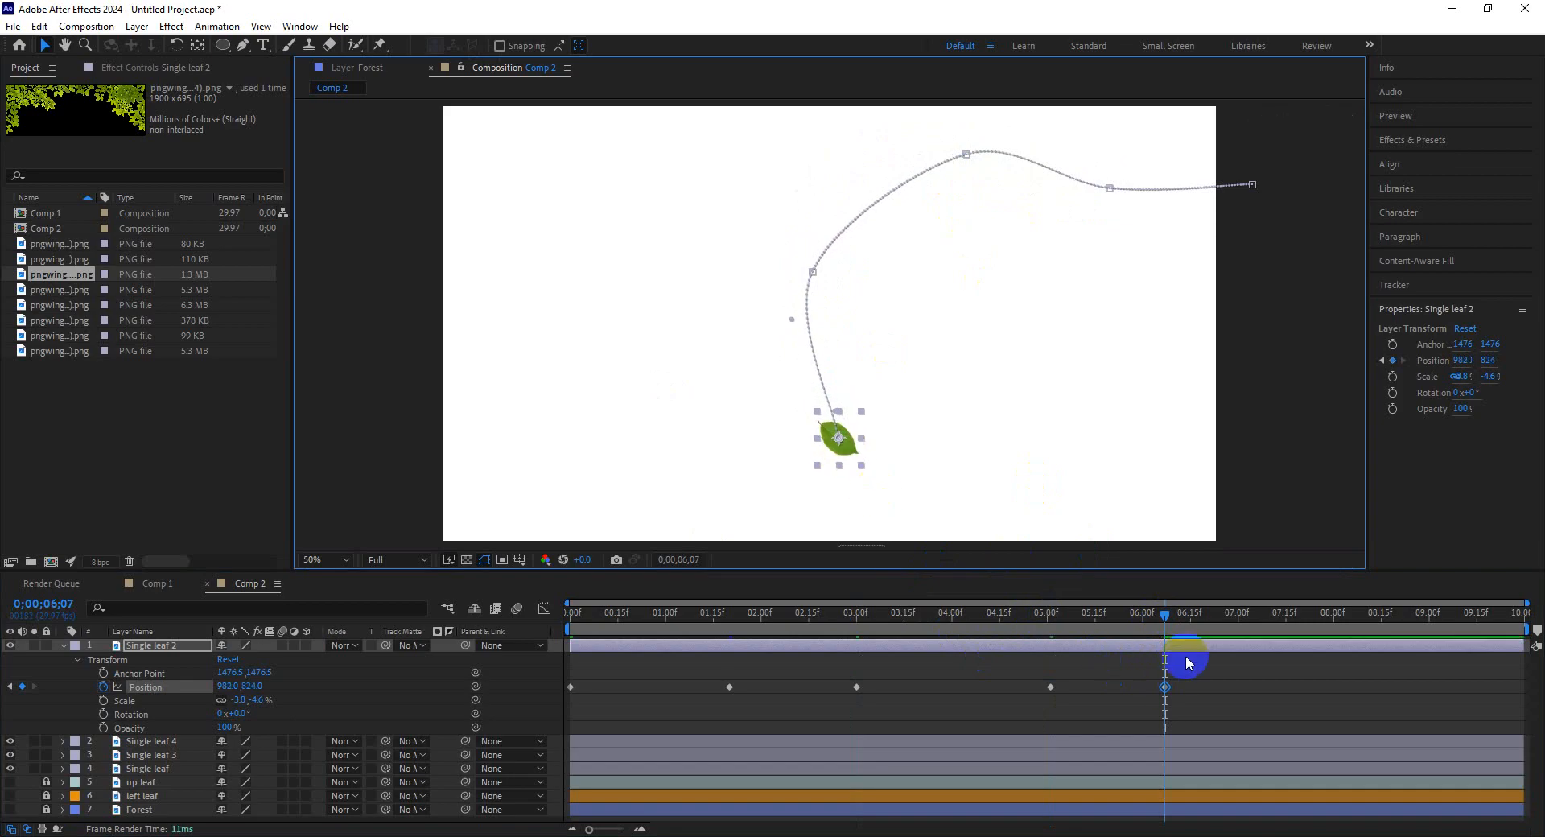
drag(1185, 615, 1266, 615)
drag(843, 443, 950, 602)
drag(1127, 615, 452, 642)
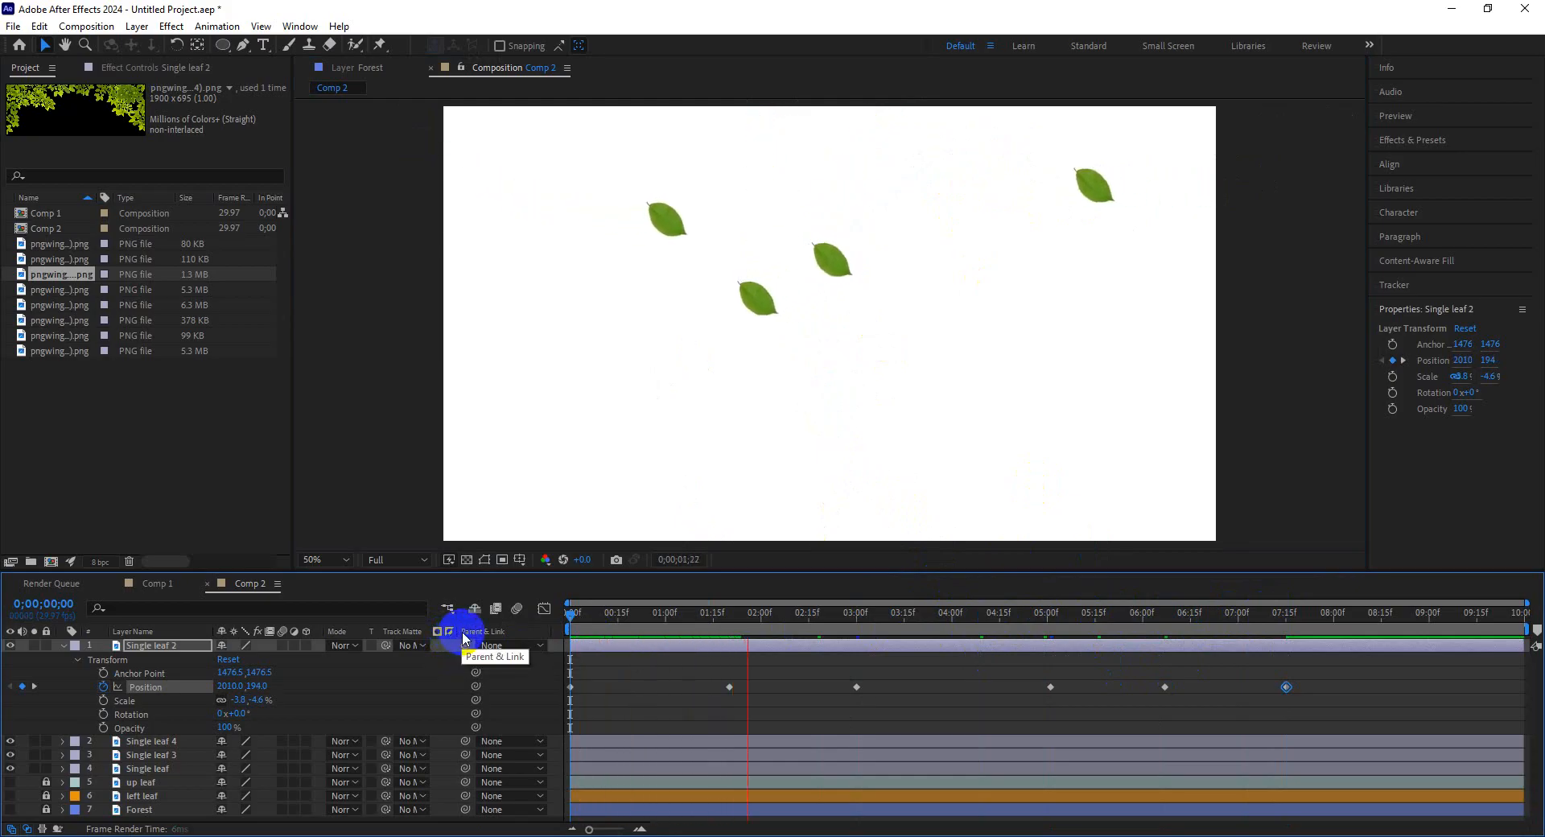
key(space)
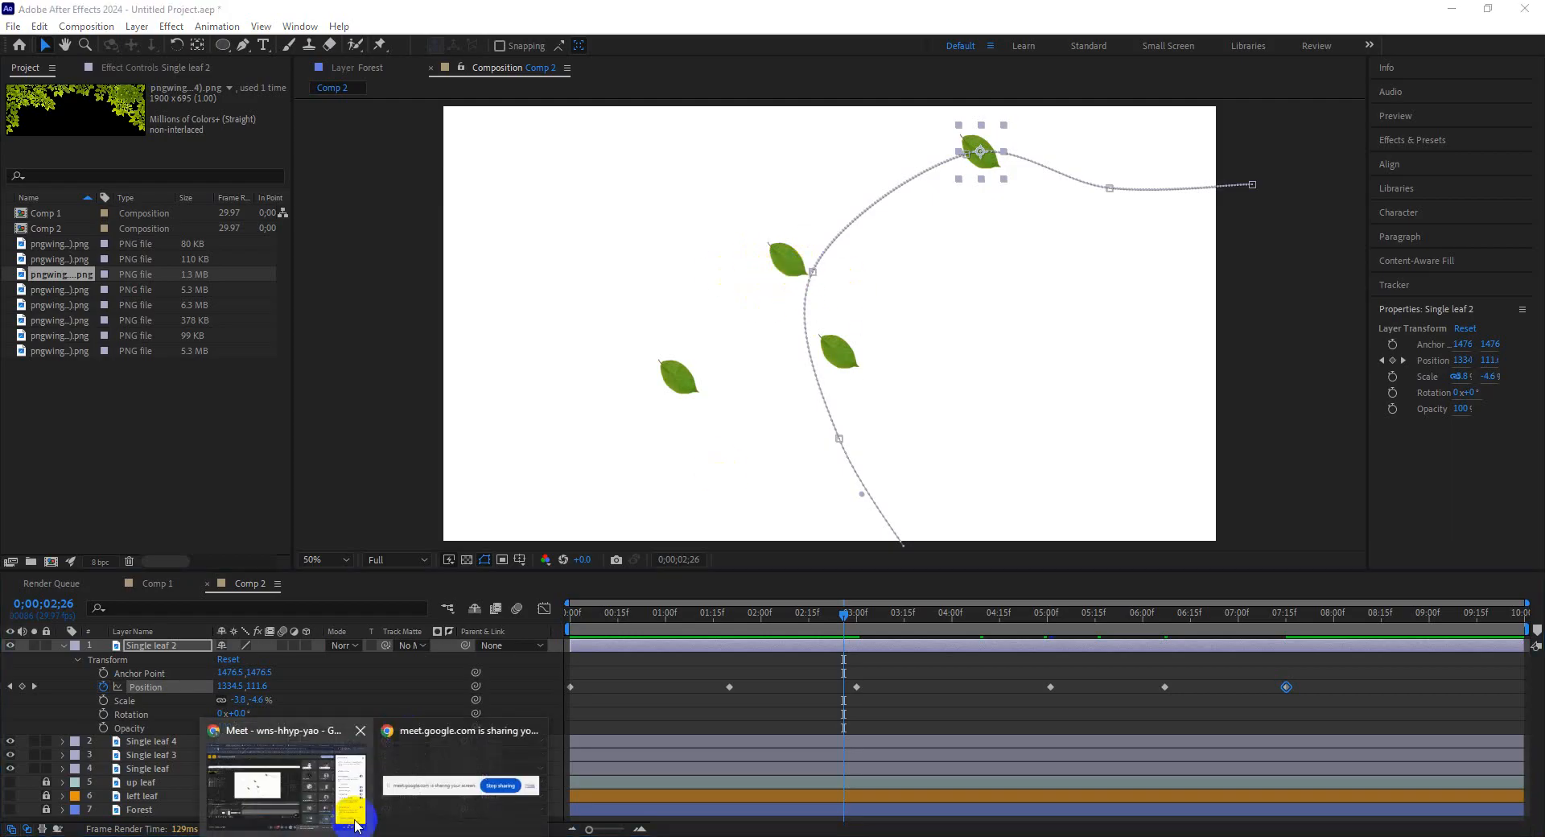
click(322, 804)
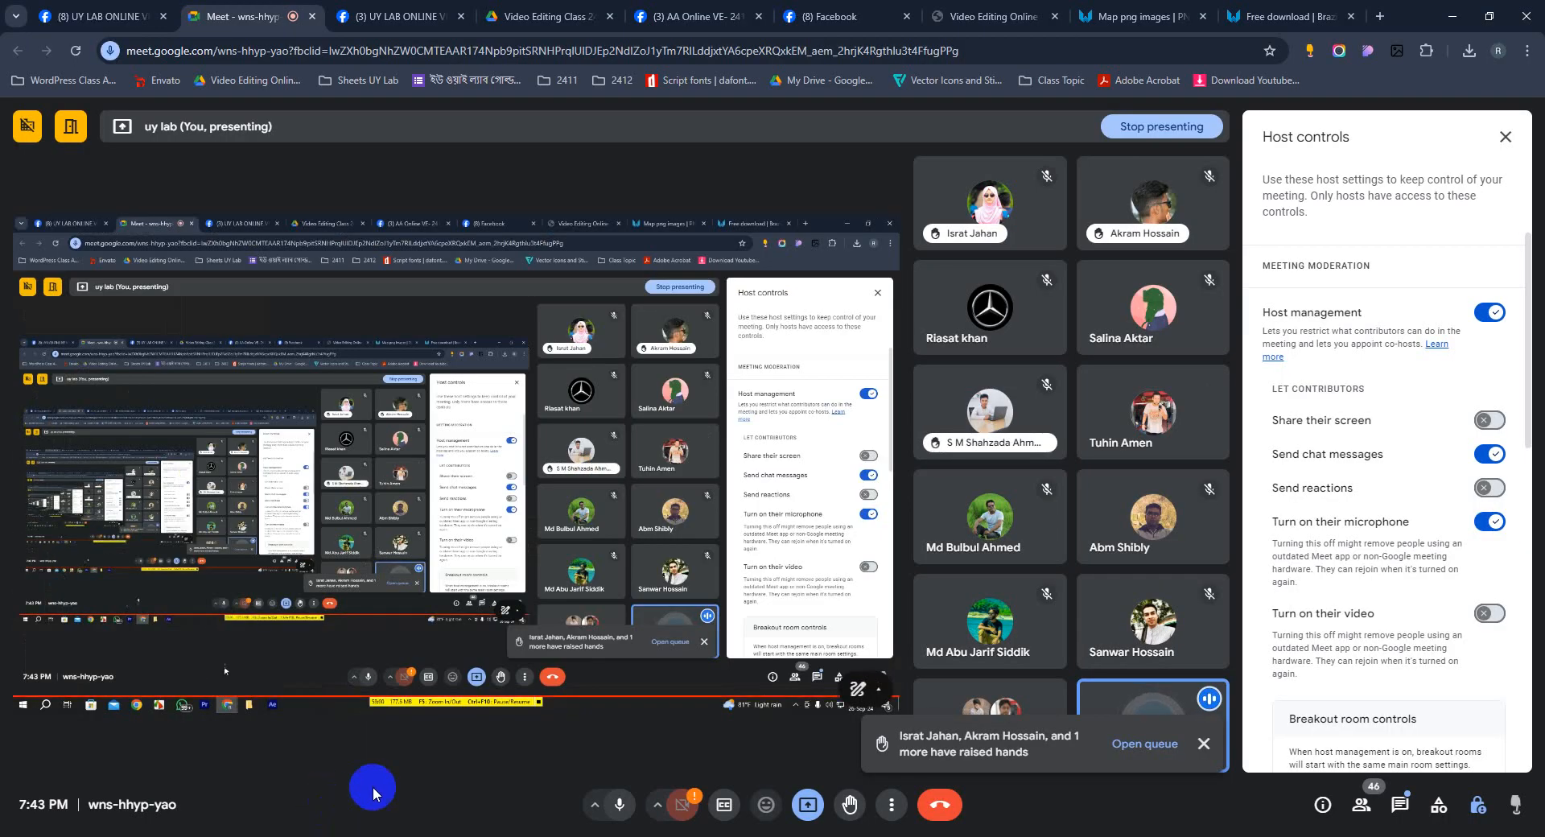
click(1203, 745)
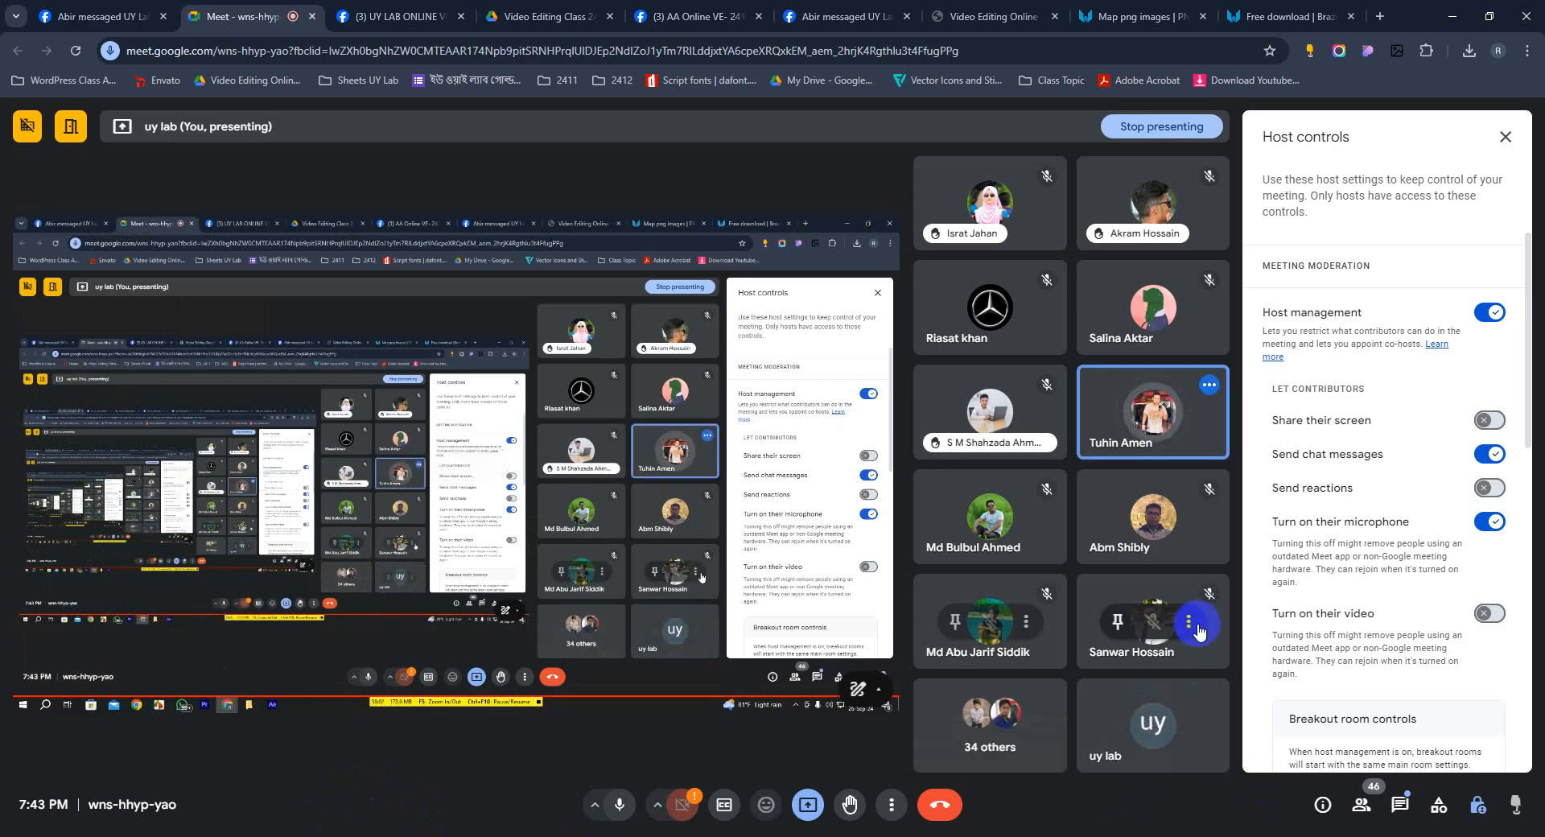
click(1442, 20)
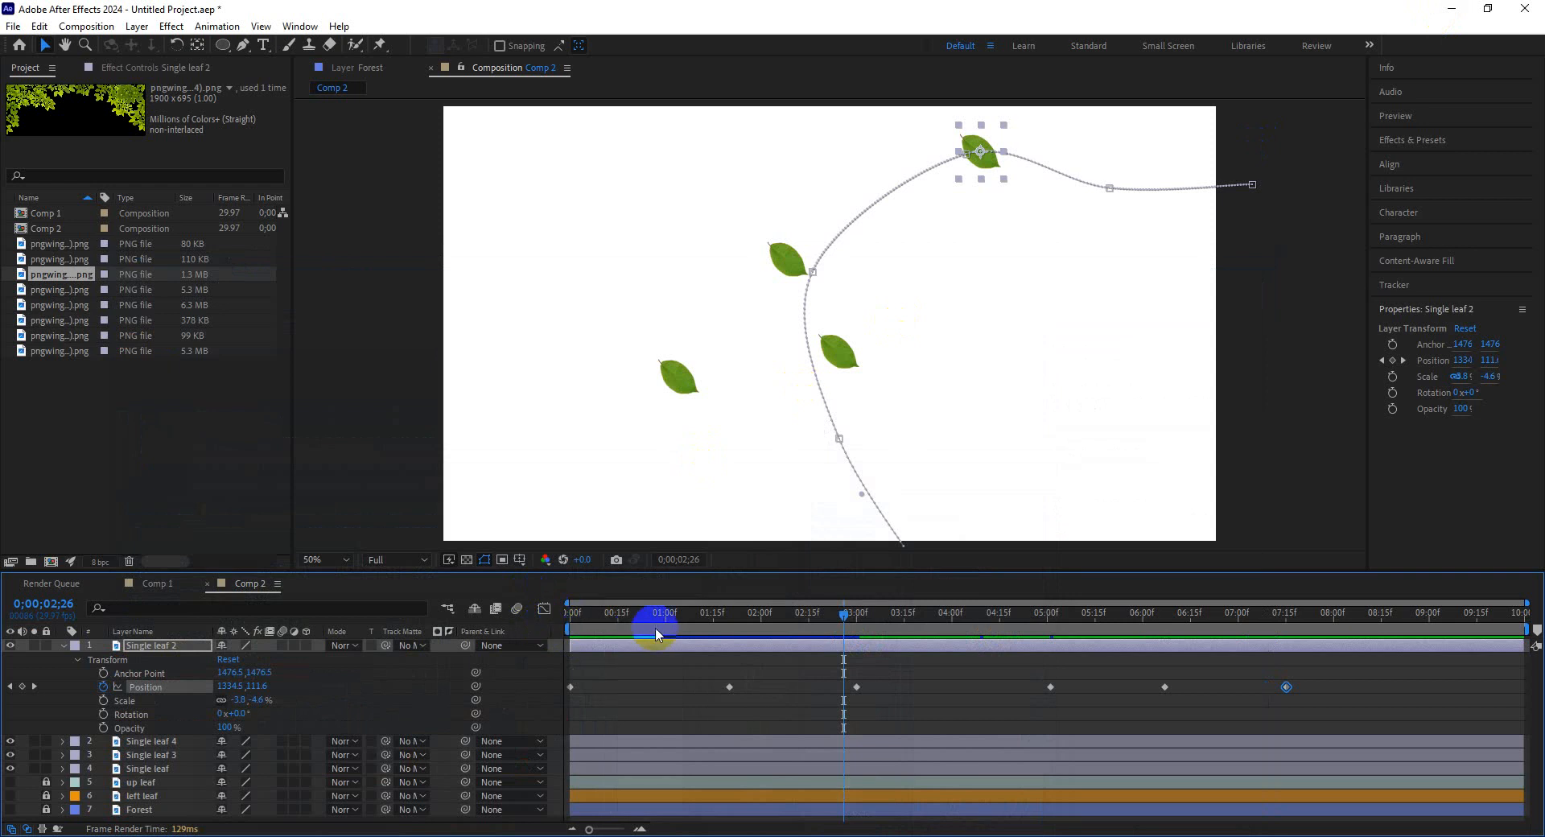
Zoom out the composition view, collapse the layers and preview the whole leaf animation with the forest background.
drag(656, 633, 518, 619)
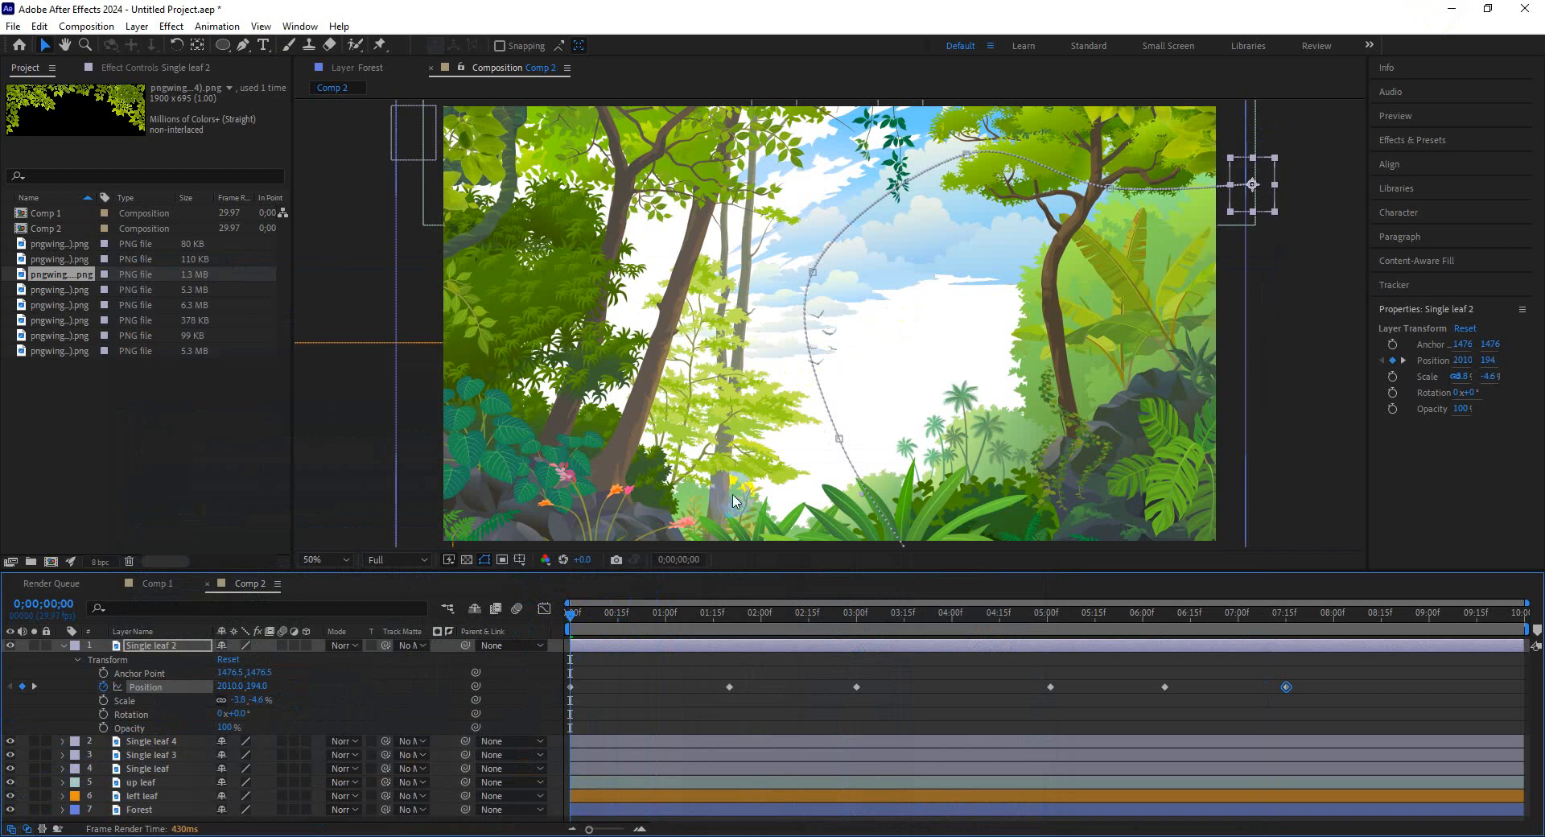
scroll(732, 490, down, 2)
click(614, 618)
click(823, 495)
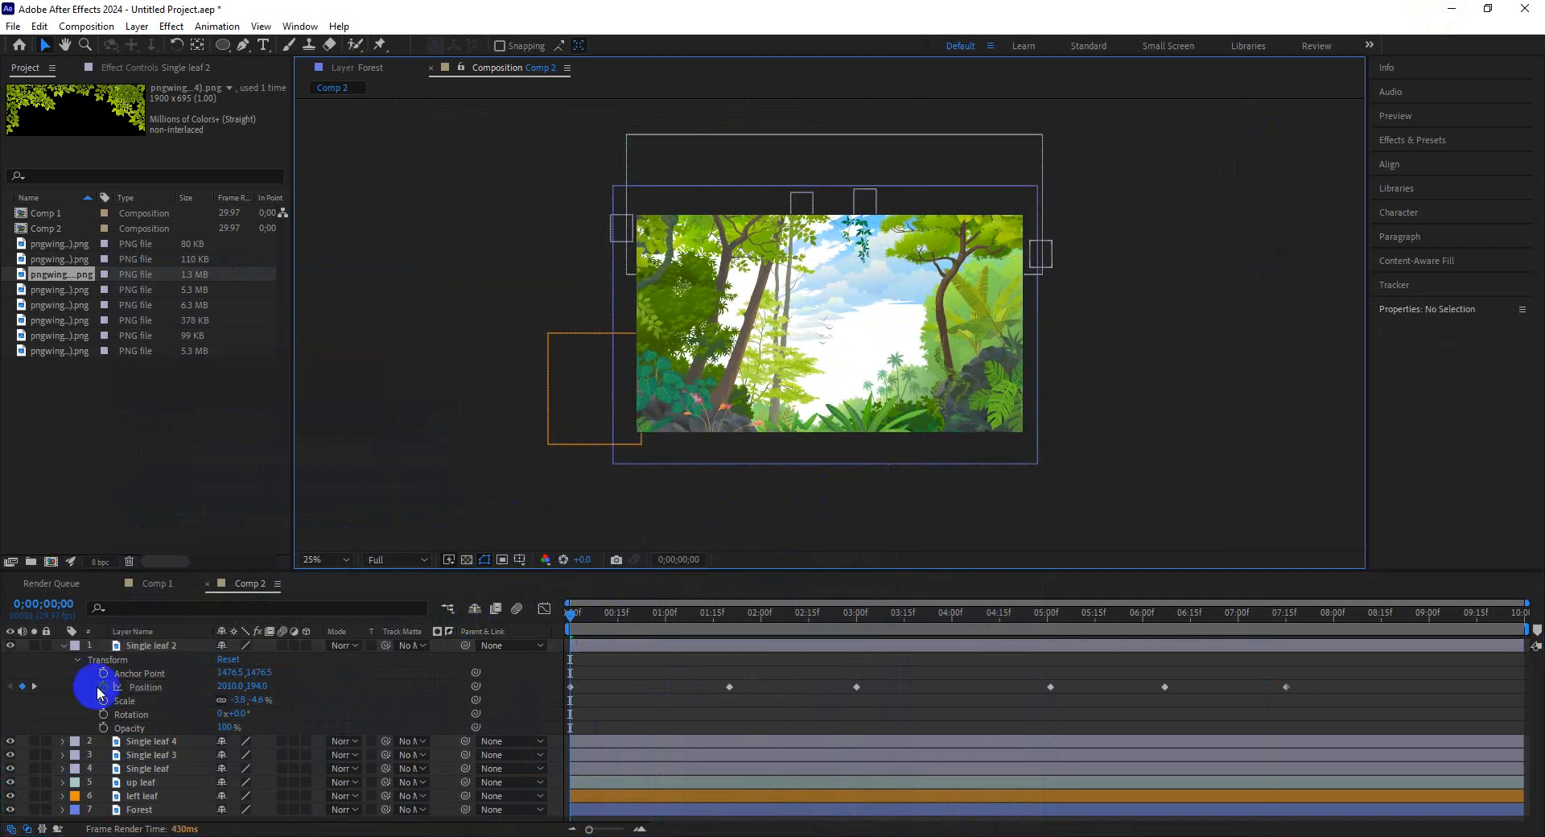
click(64, 646)
click(574, 614)
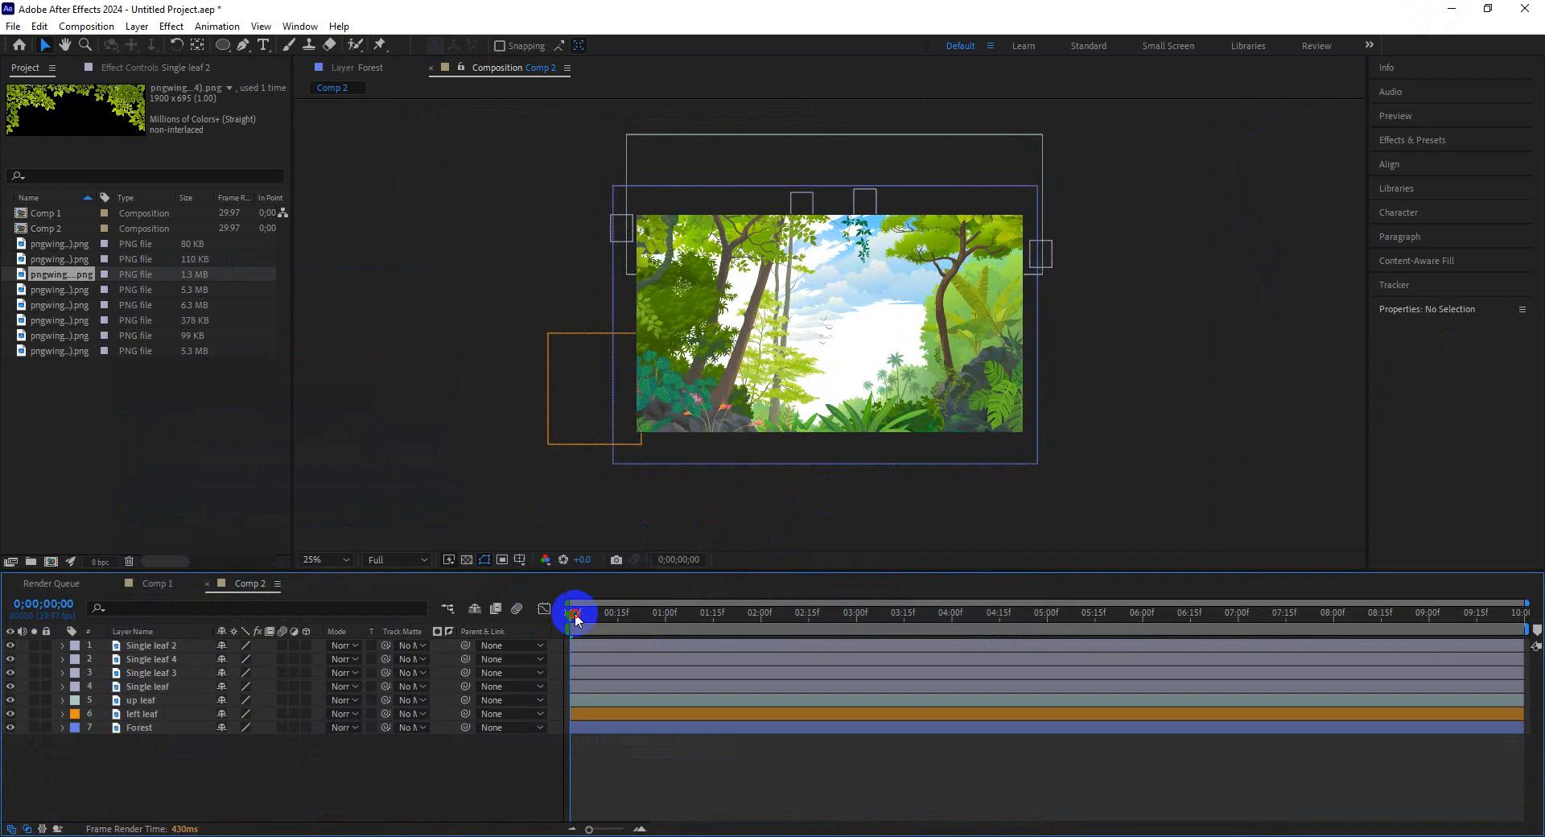
key(space)
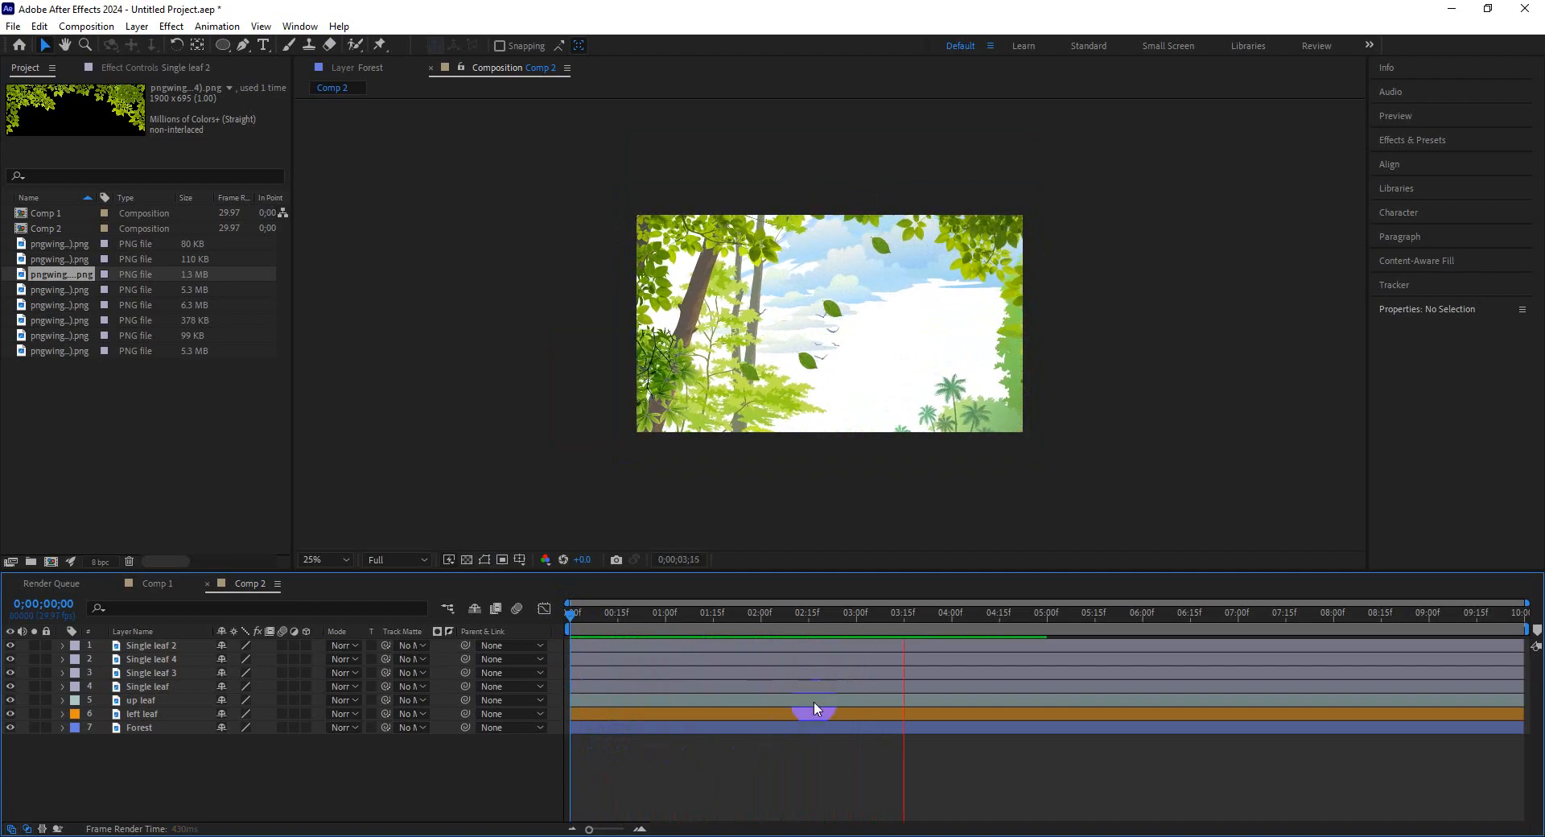
click(861, 613)
drag(861, 613, 524, 621)
click(228, 778)
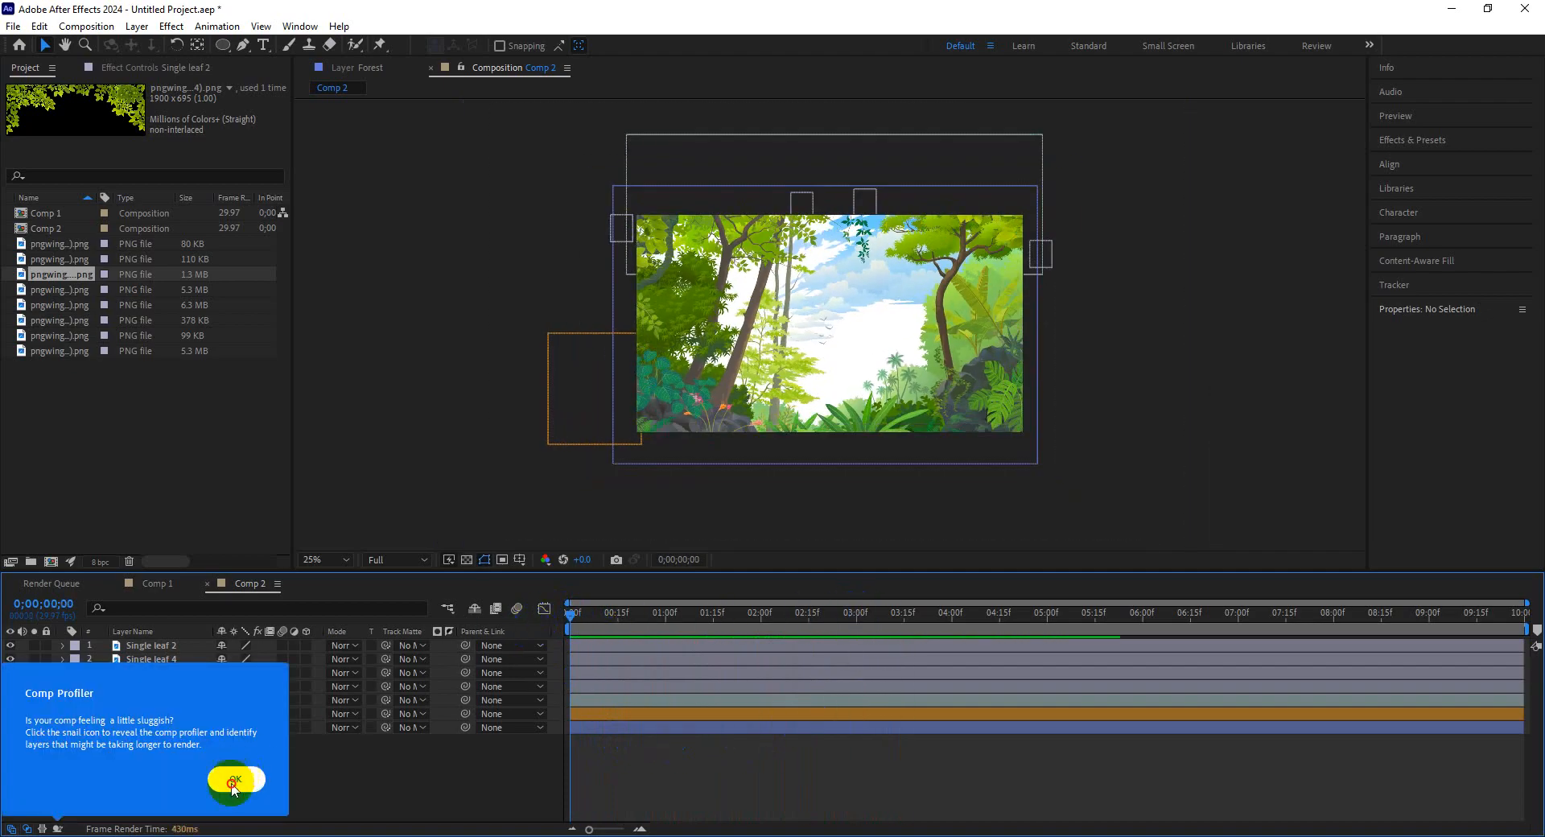
key(space)
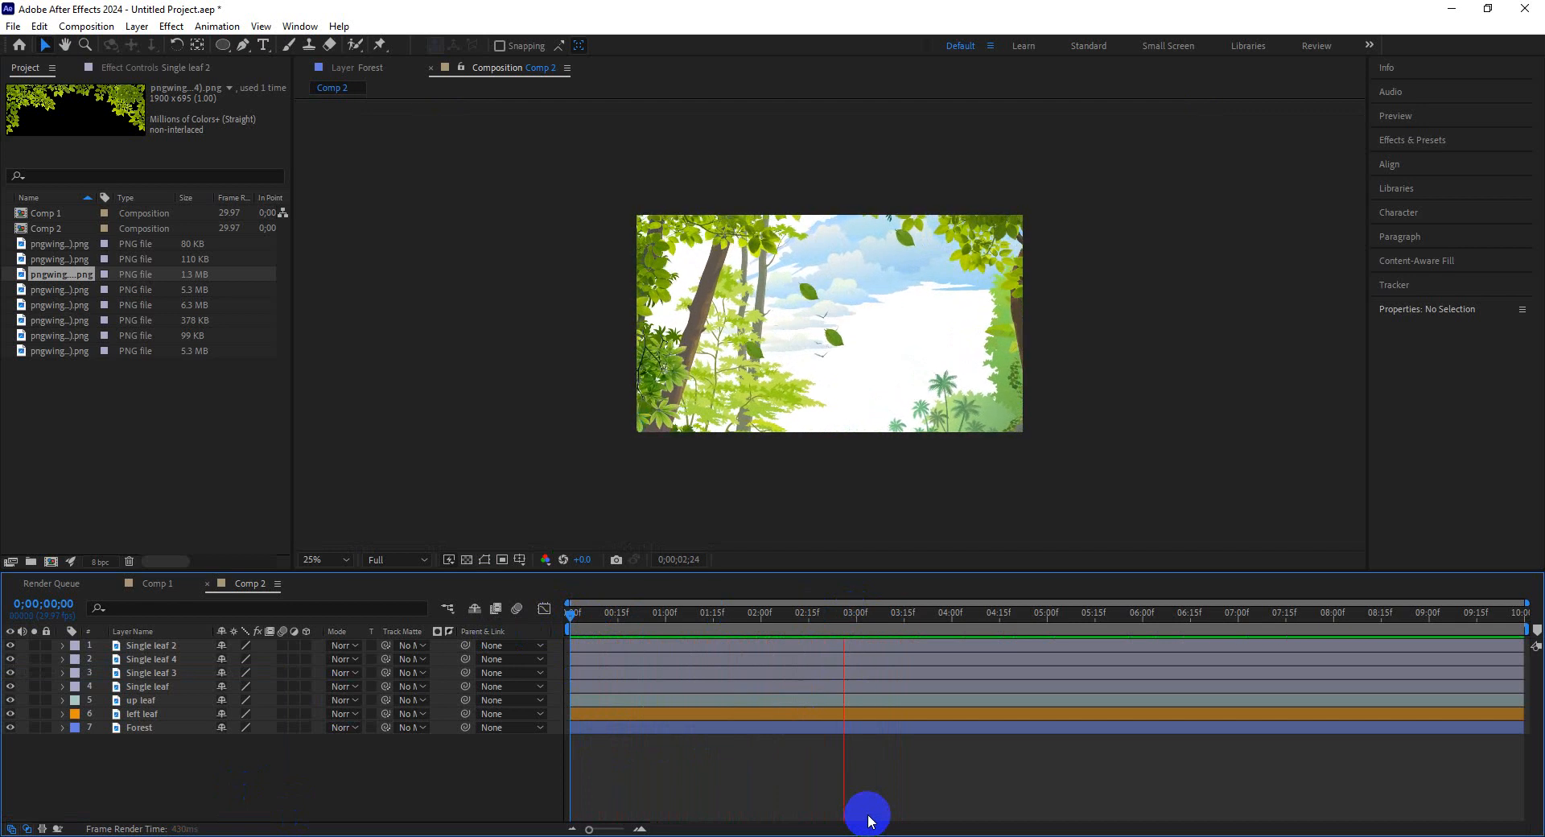
key(space)
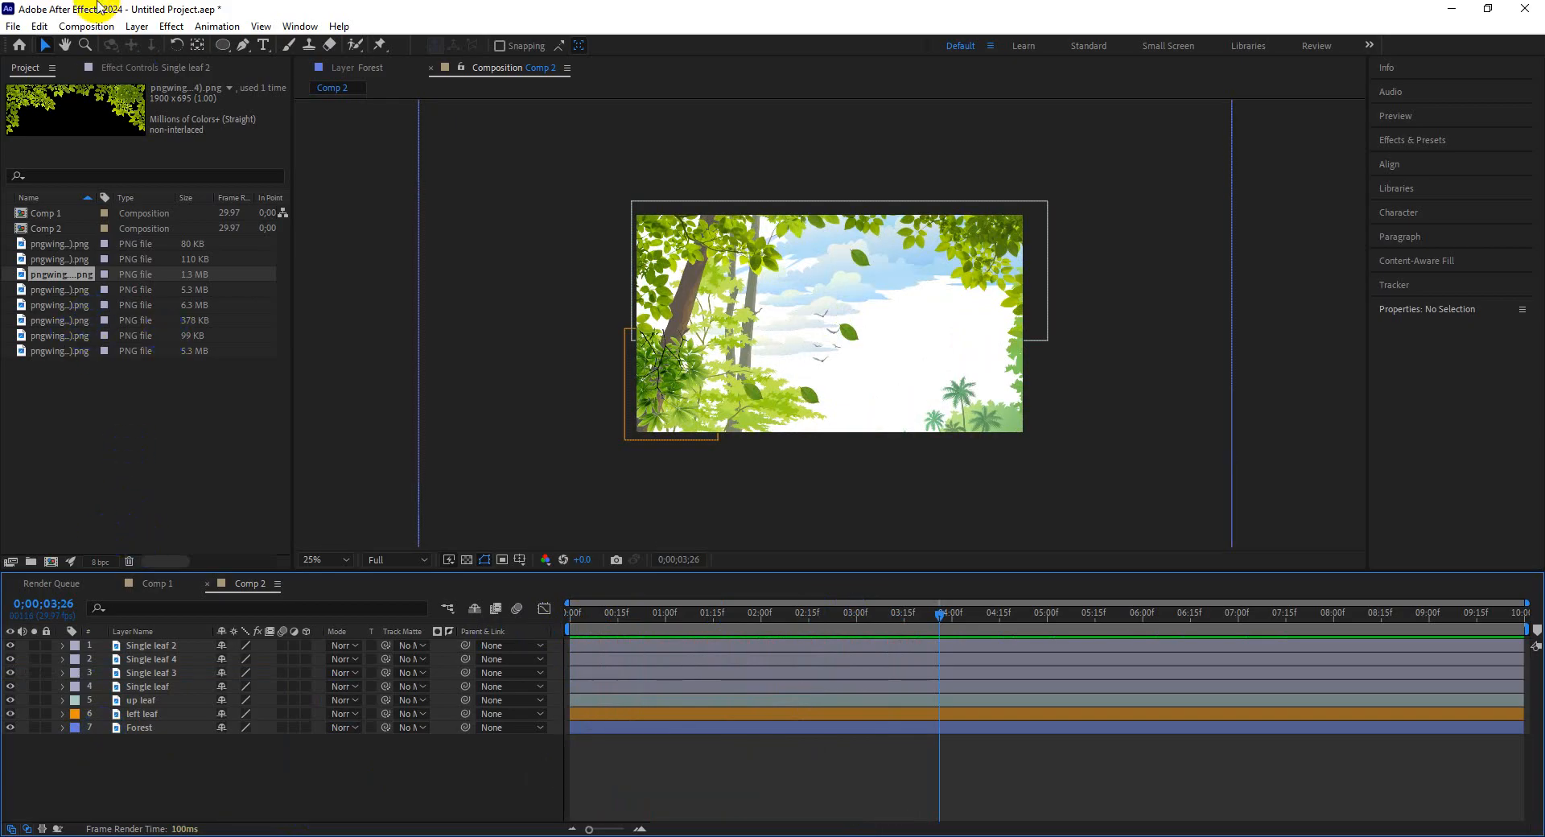
Create a new 1920×1080, 29.97 fps, 10-second composition with the default settings.
click(84, 29)
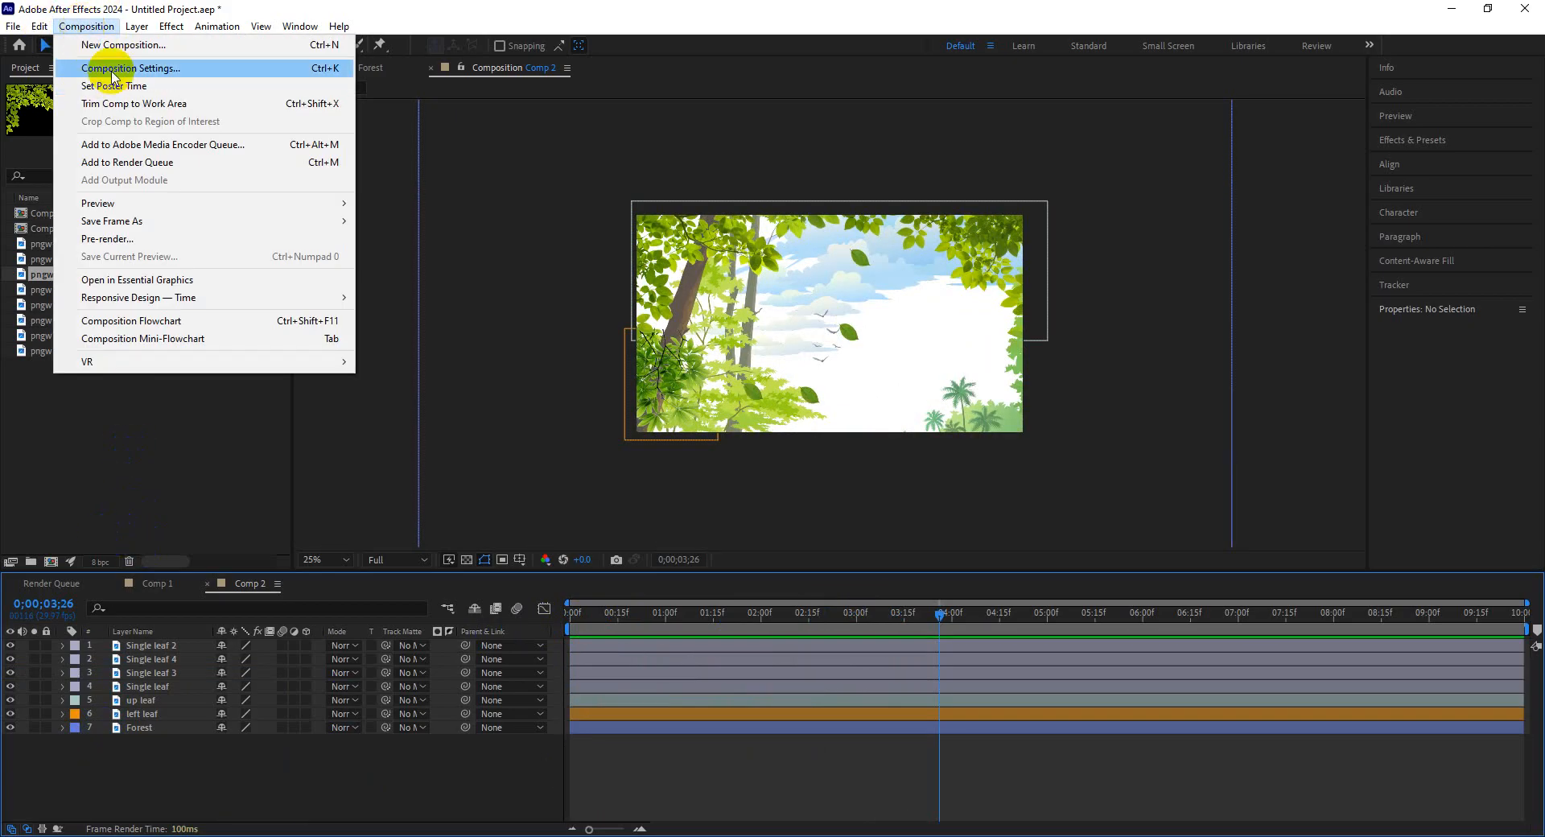
click(125, 48)
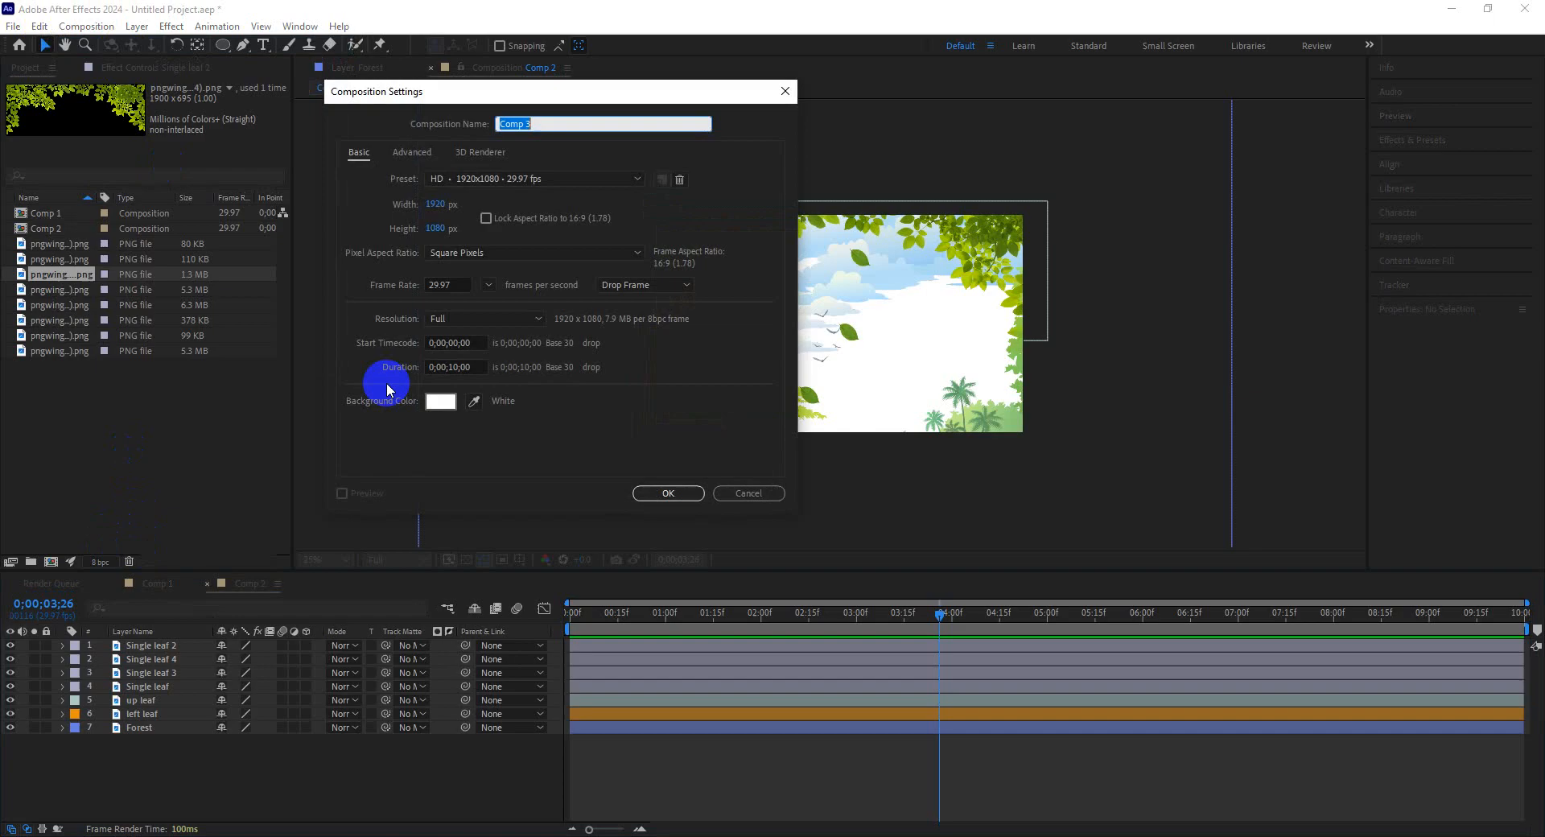
click(664, 485)
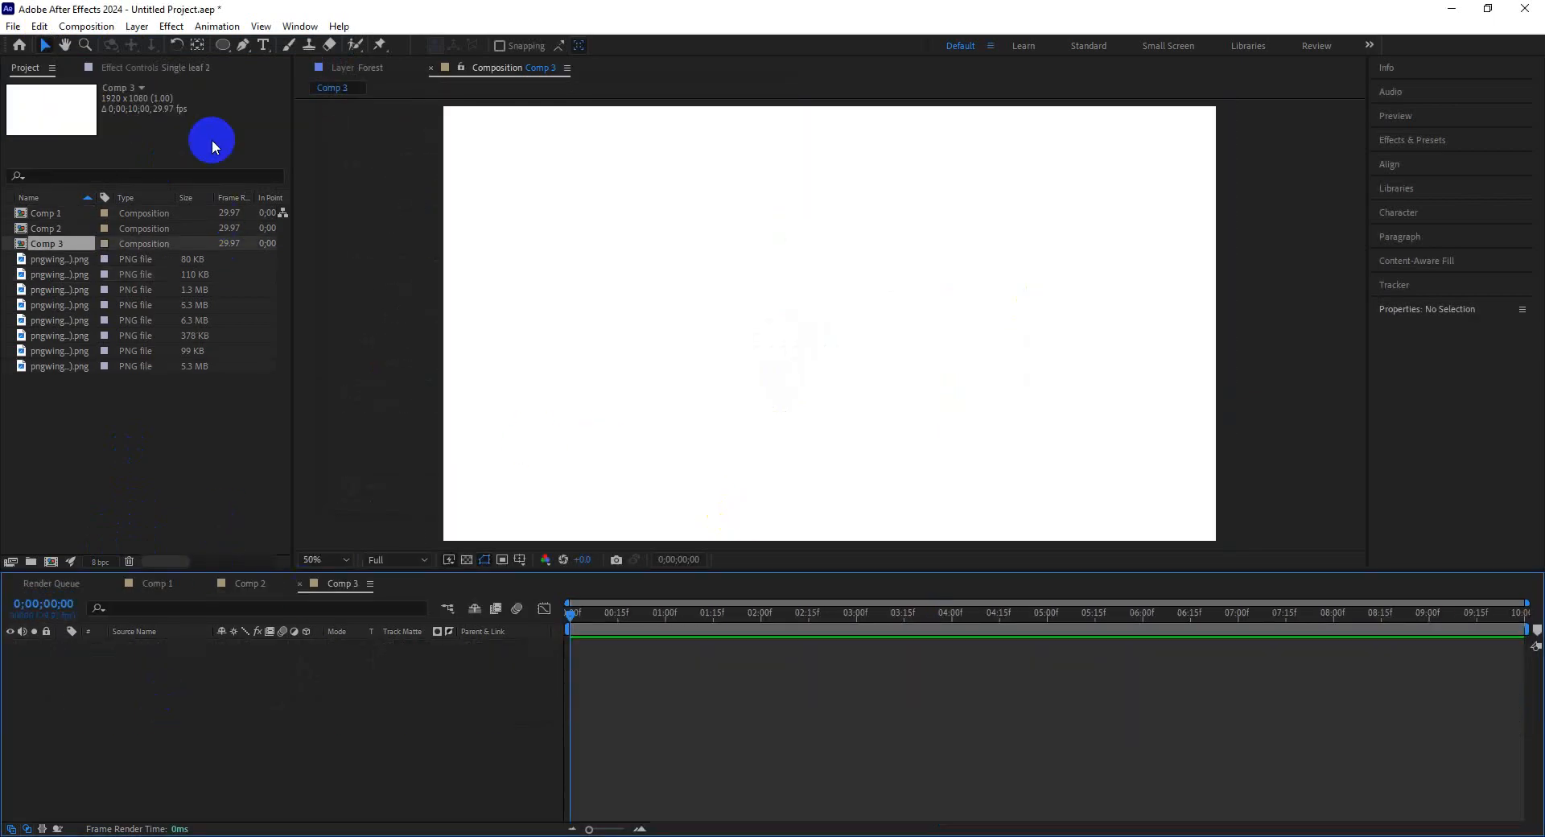
Draw a circle with the Ellipse tool in the upper left of Comp 3 and set its fill colour to BA0681.
click(222, 44)
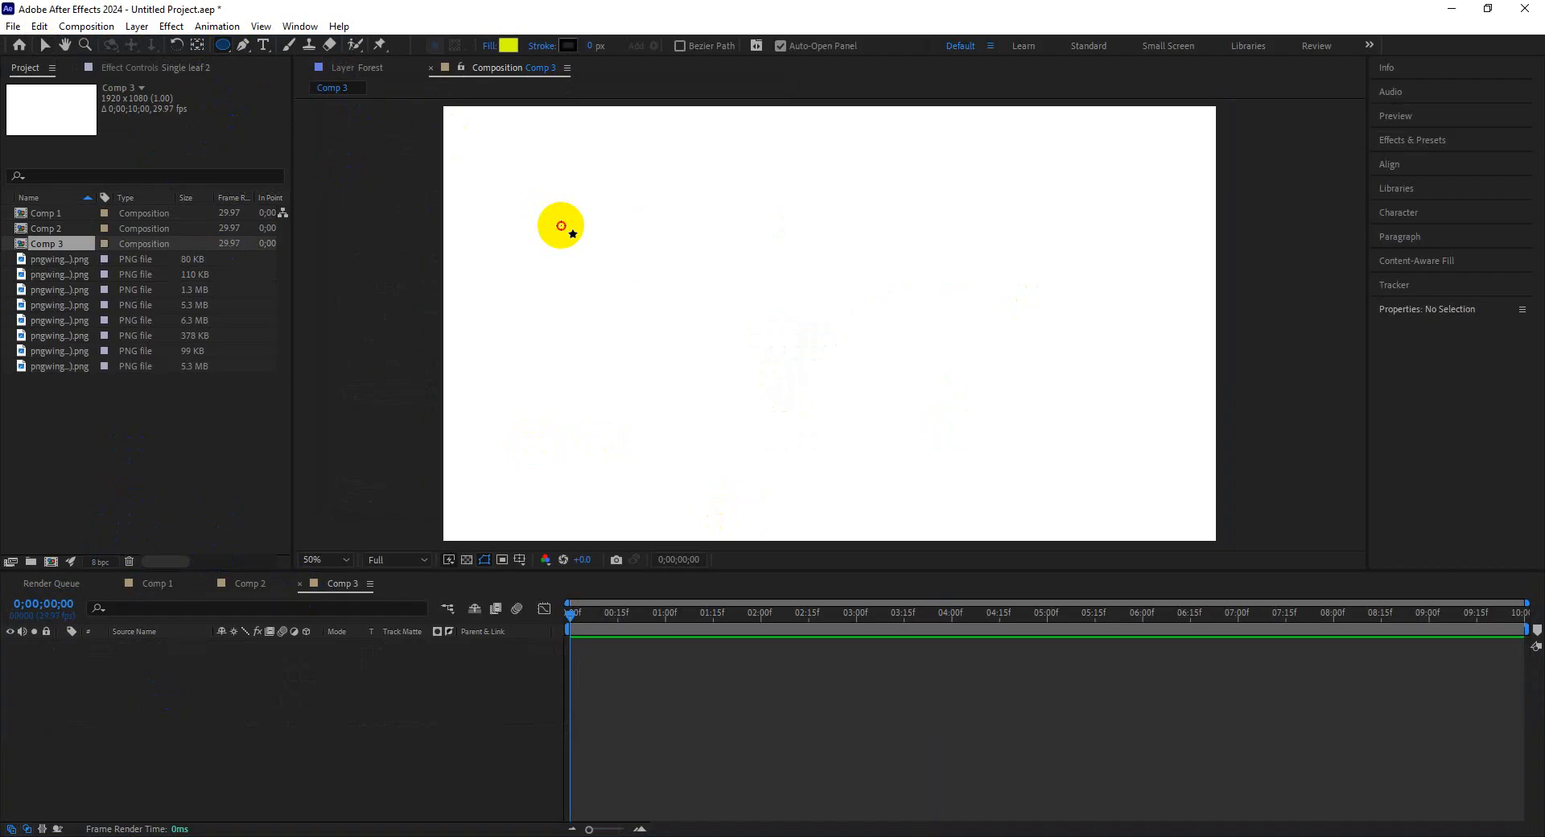
drag(561, 226, 636, 300)
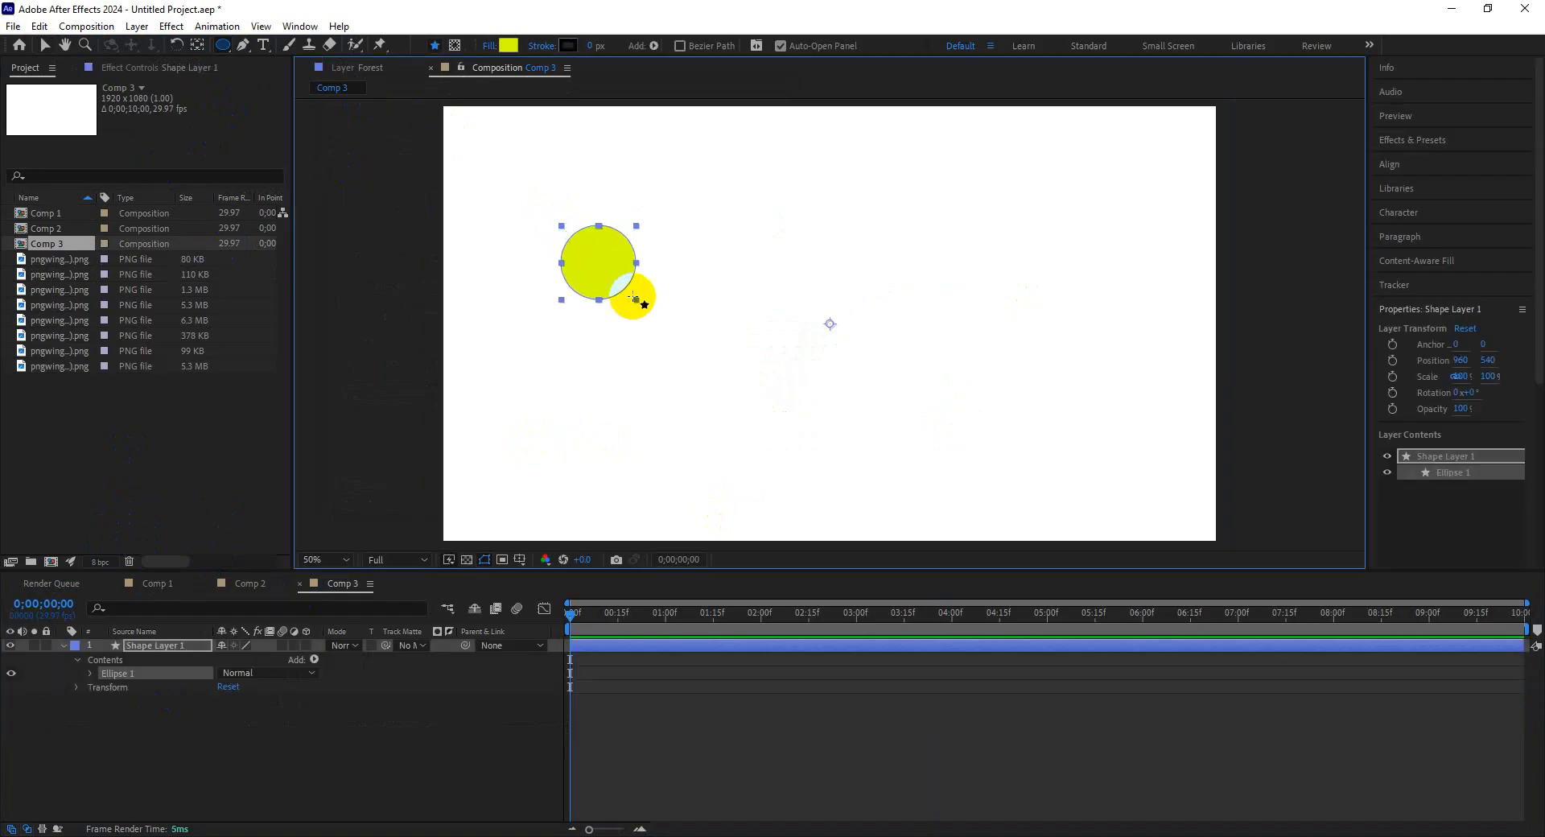
click(509, 45)
click(221, 239)
drag(269, 231, 277, 197)
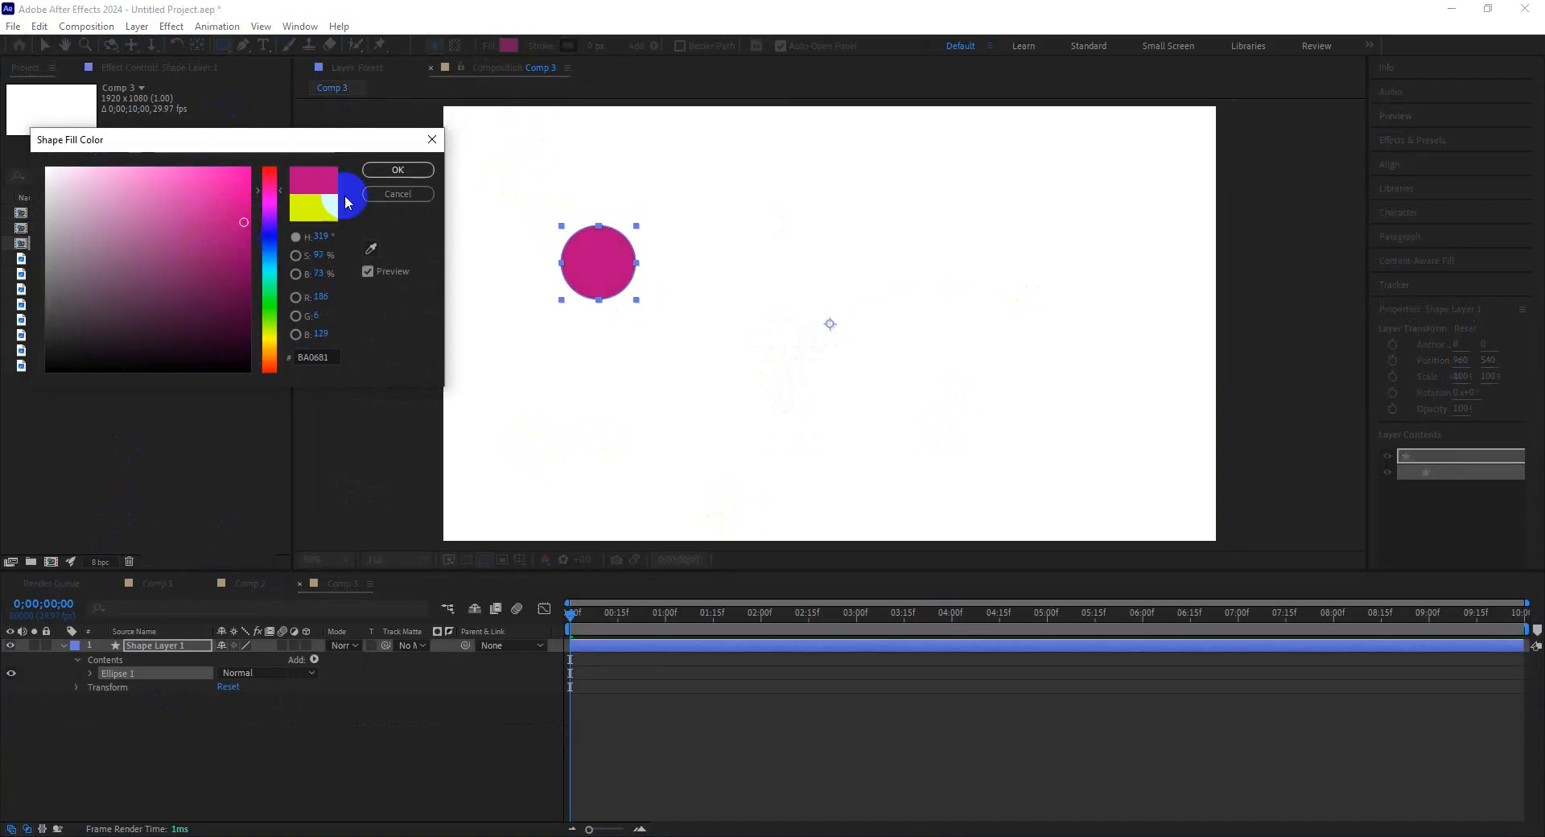
click(398, 169)
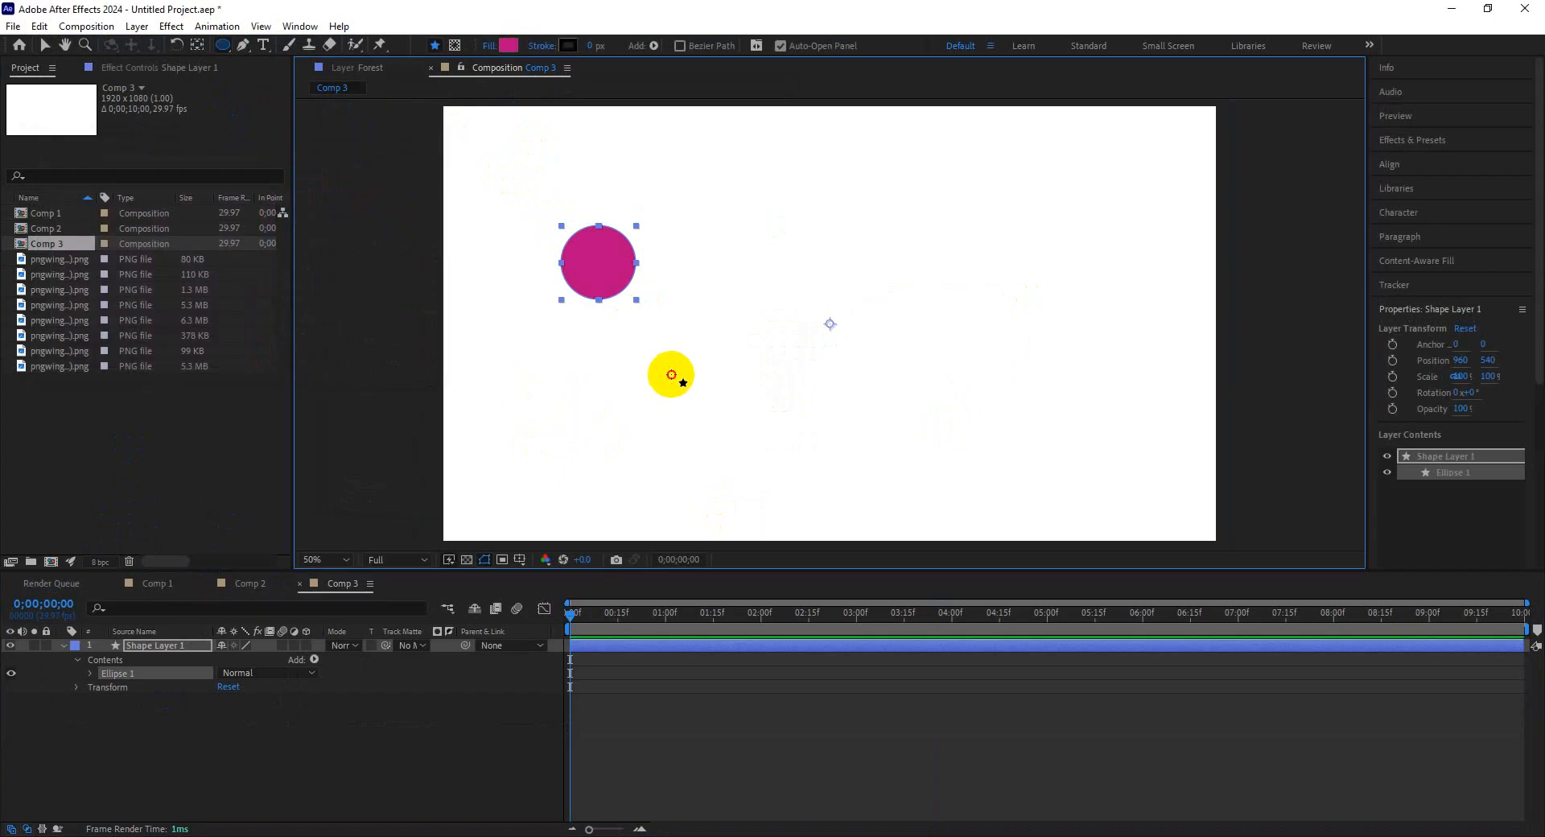
Draw a second circle of the same size as its own shape layer in the lower left of the frame.
drag(671, 375, 699, 406)
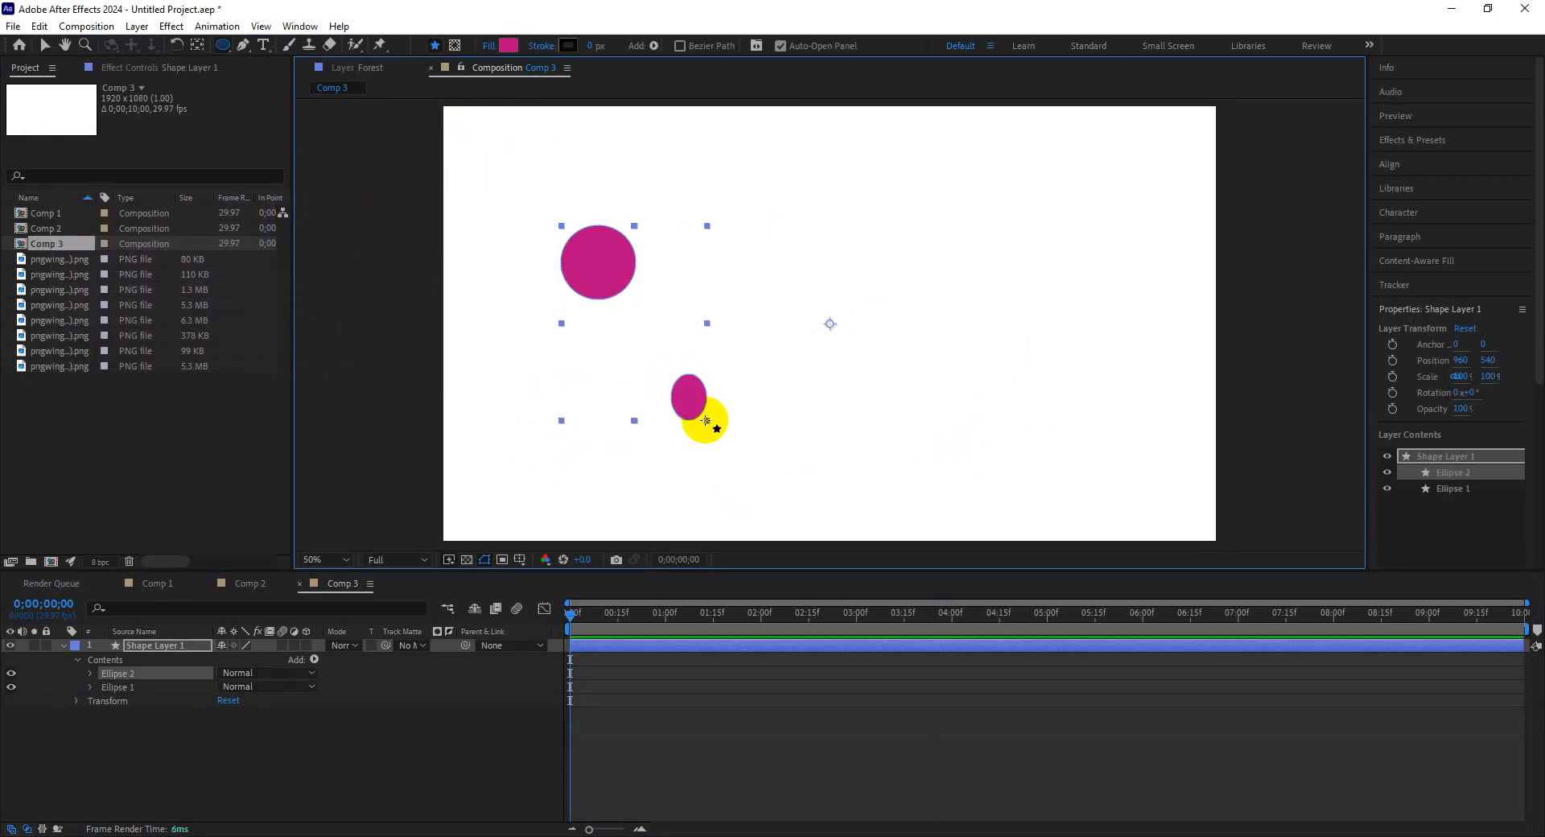
key(ctrl+z)
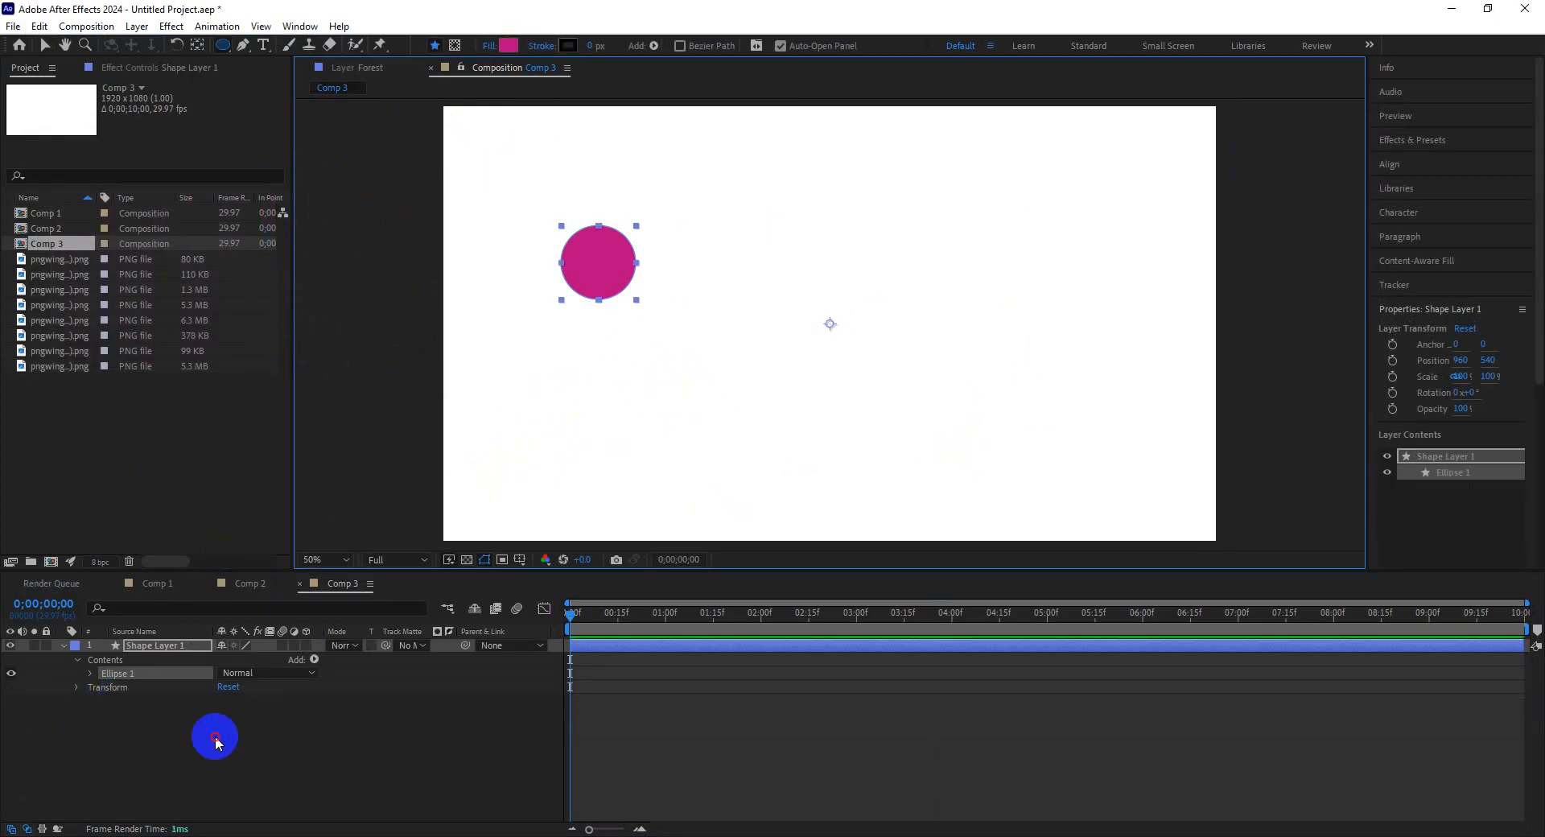
click(215, 741)
drag(587, 399, 660, 473)
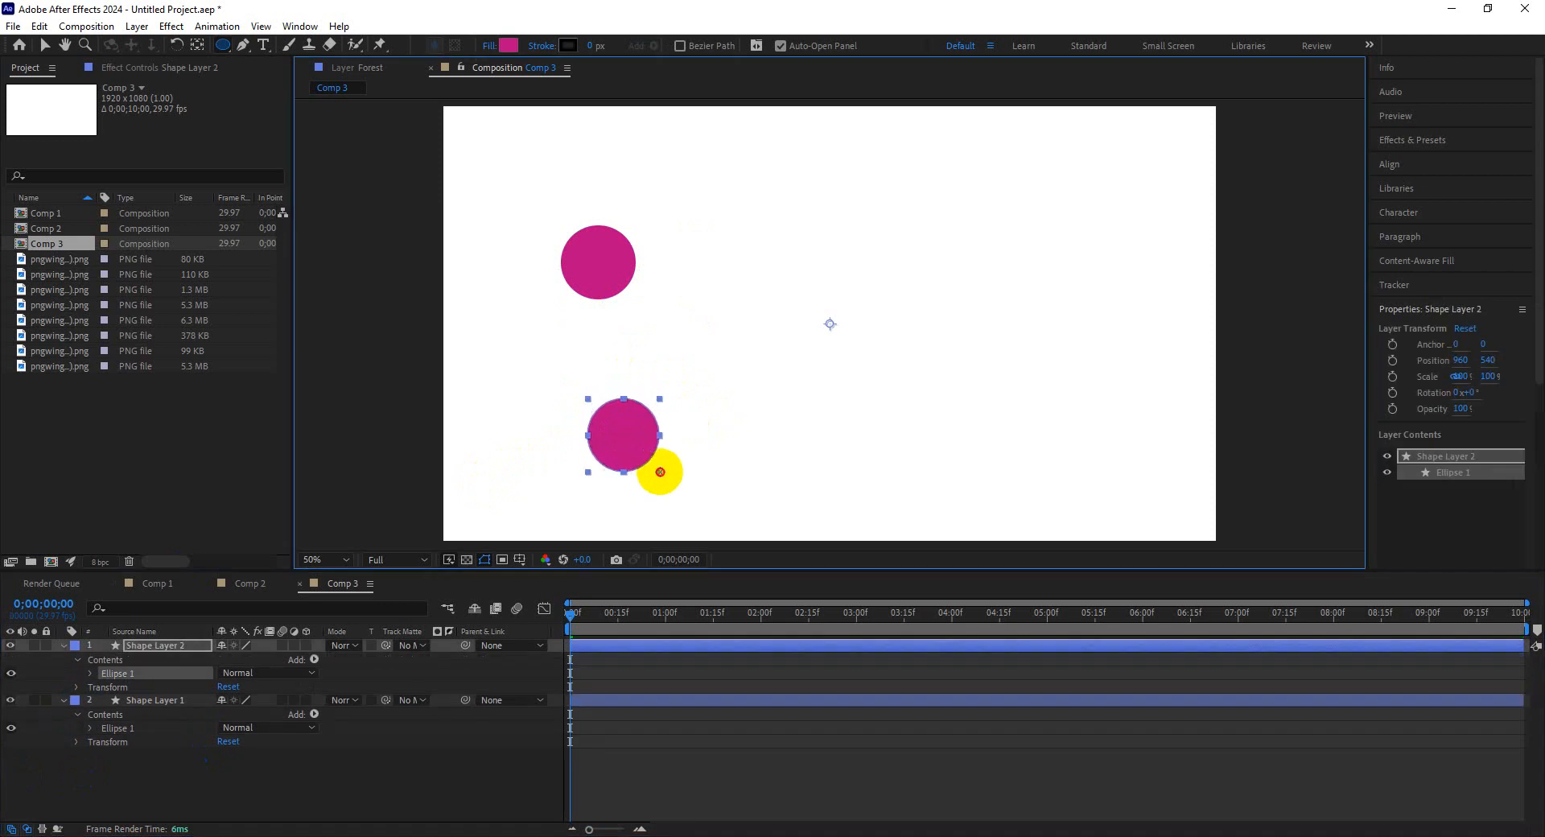
Draw a large oval, about 120 by 135 px on screen, in the upper middle of the frame.
click(180, 774)
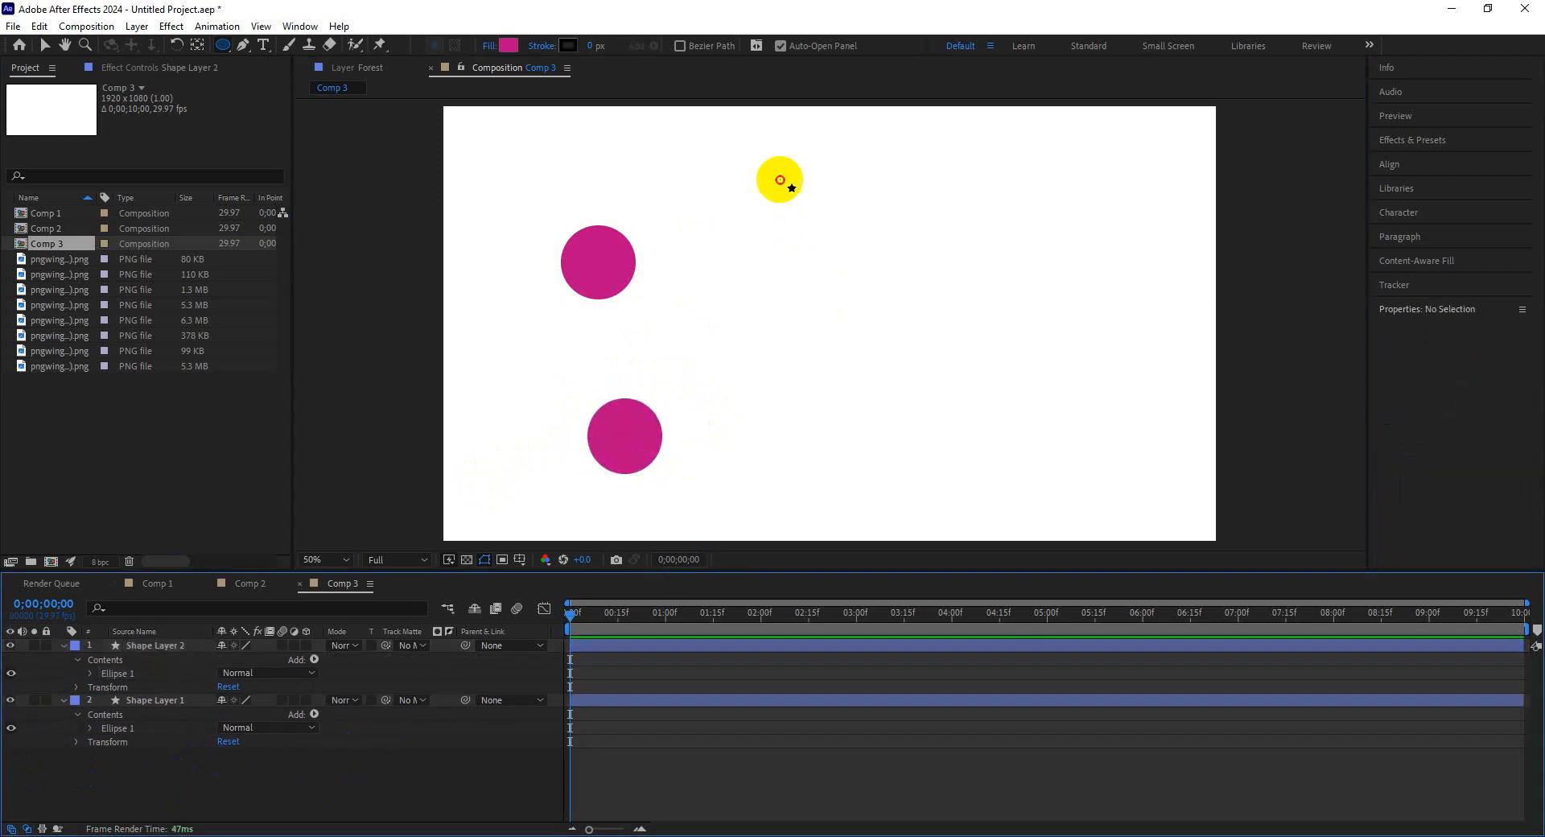
drag(779, 179, 924, 328)
drag(961, 381, 943, 387)
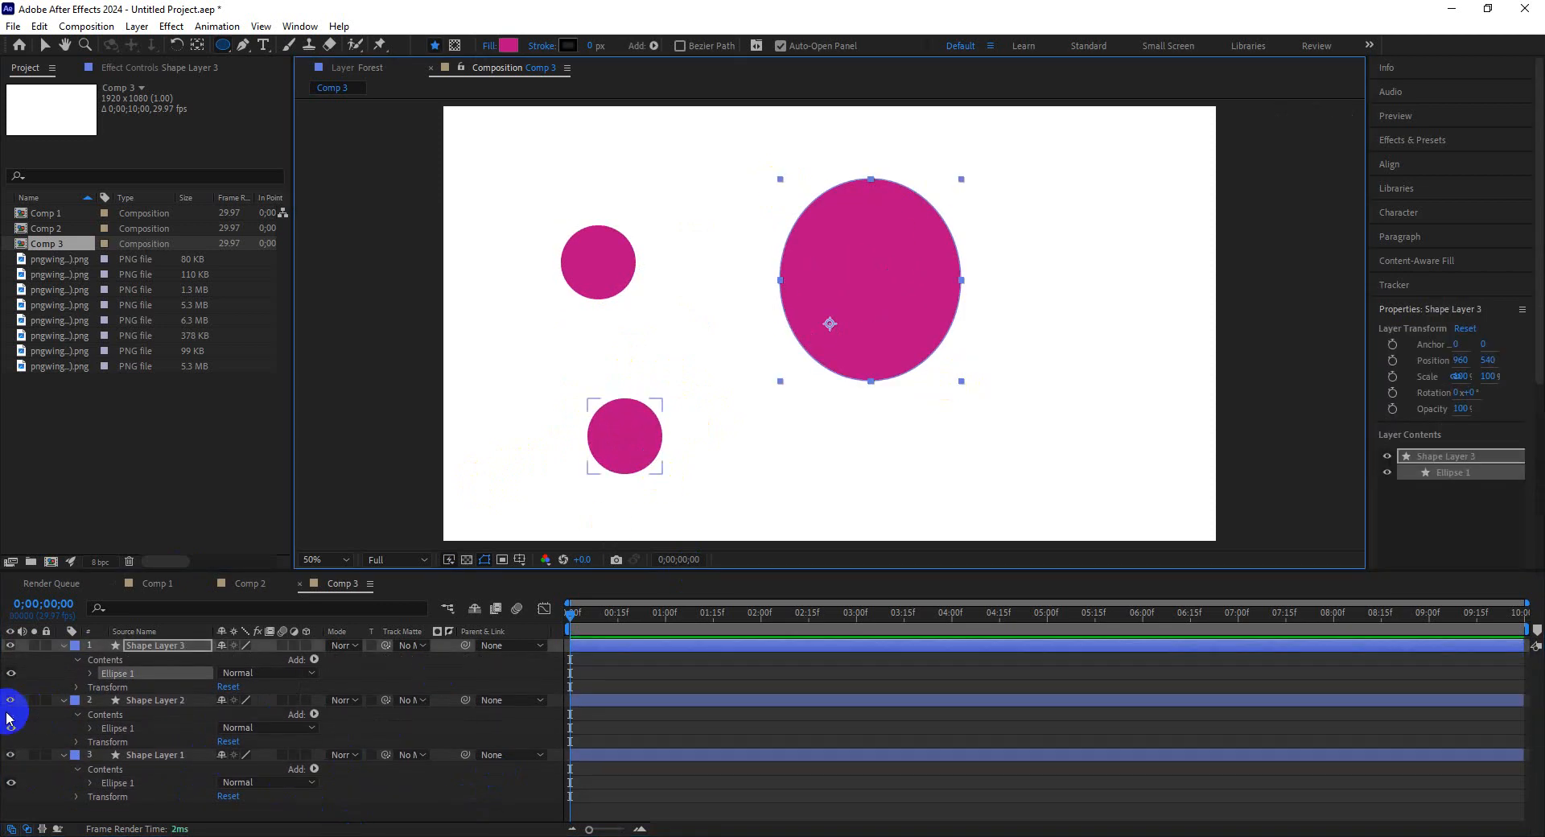
Collapse the shape layers and draw a fourth circle near the right side of the frame.
click(64, 700)
click(63, 645)
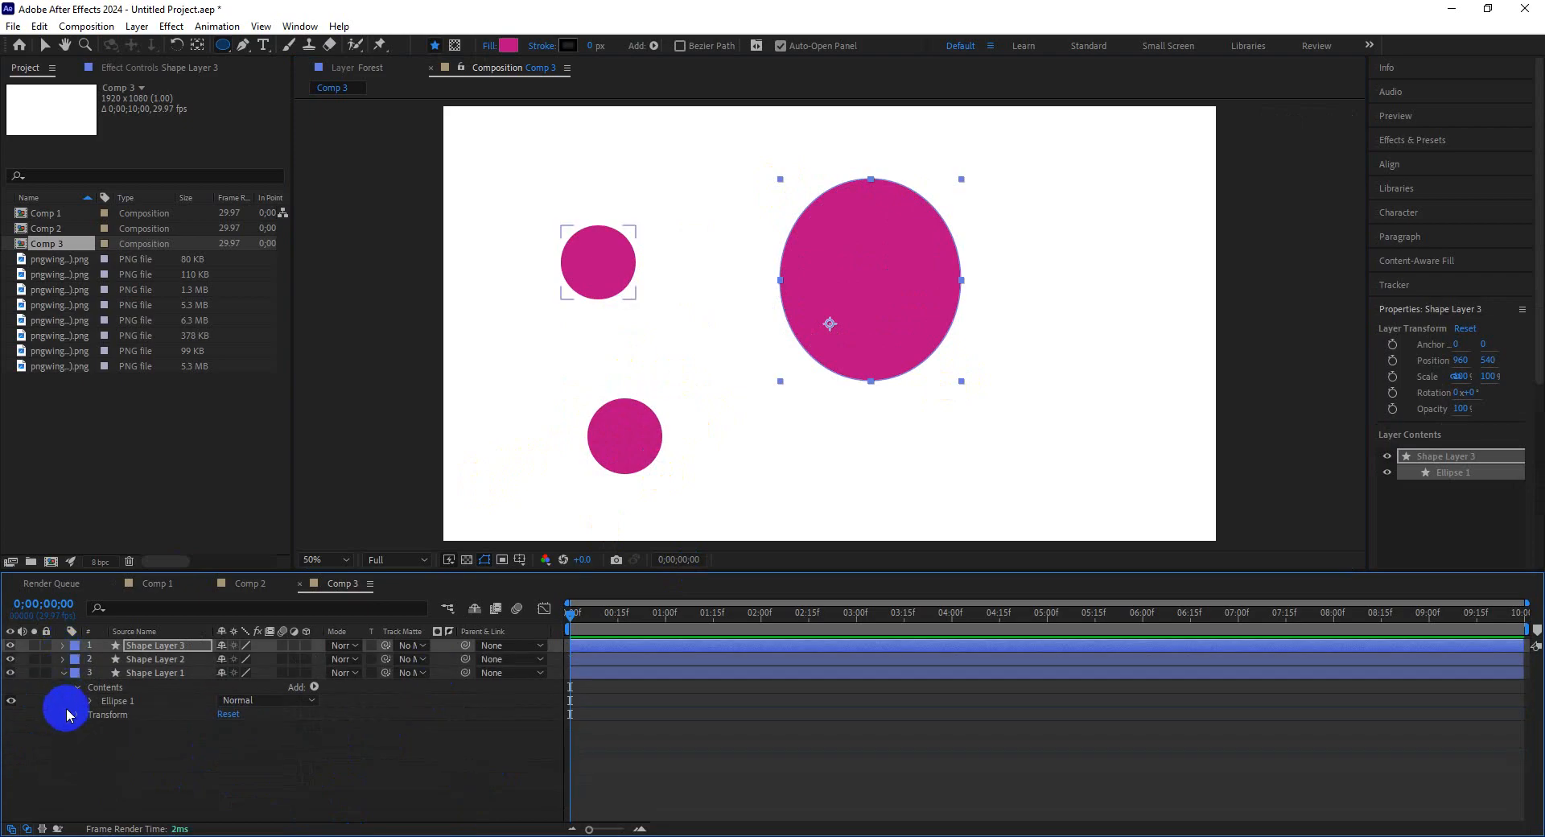
click(64, 676)
drag(1011, 408, 1082, 478)
click(277, 785)
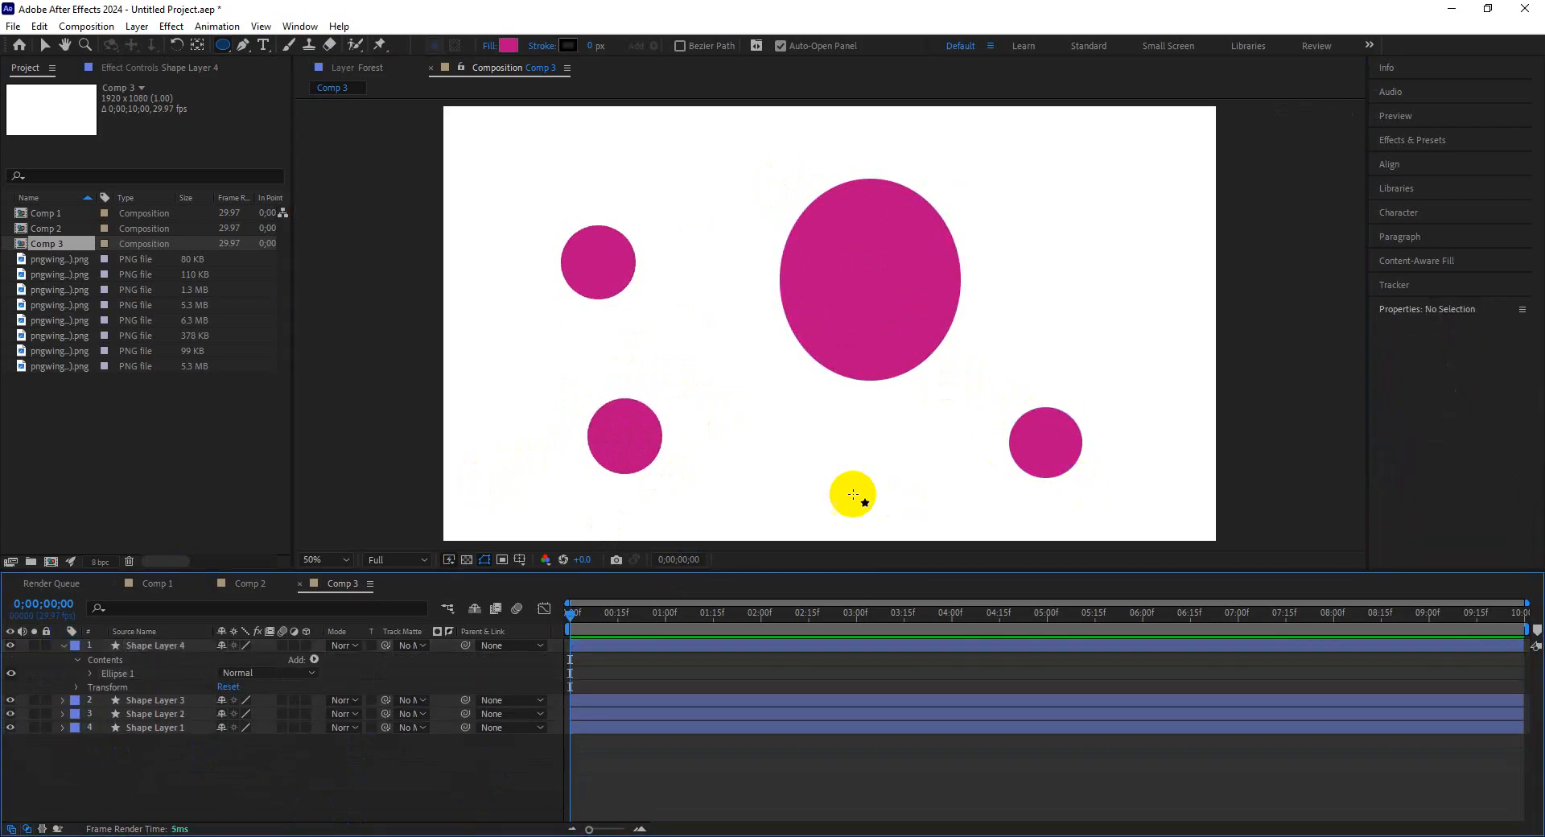
Rearrange the four circles with the Selection tool, moving the oval and right circle up and nudging the others.
click(44, 45)
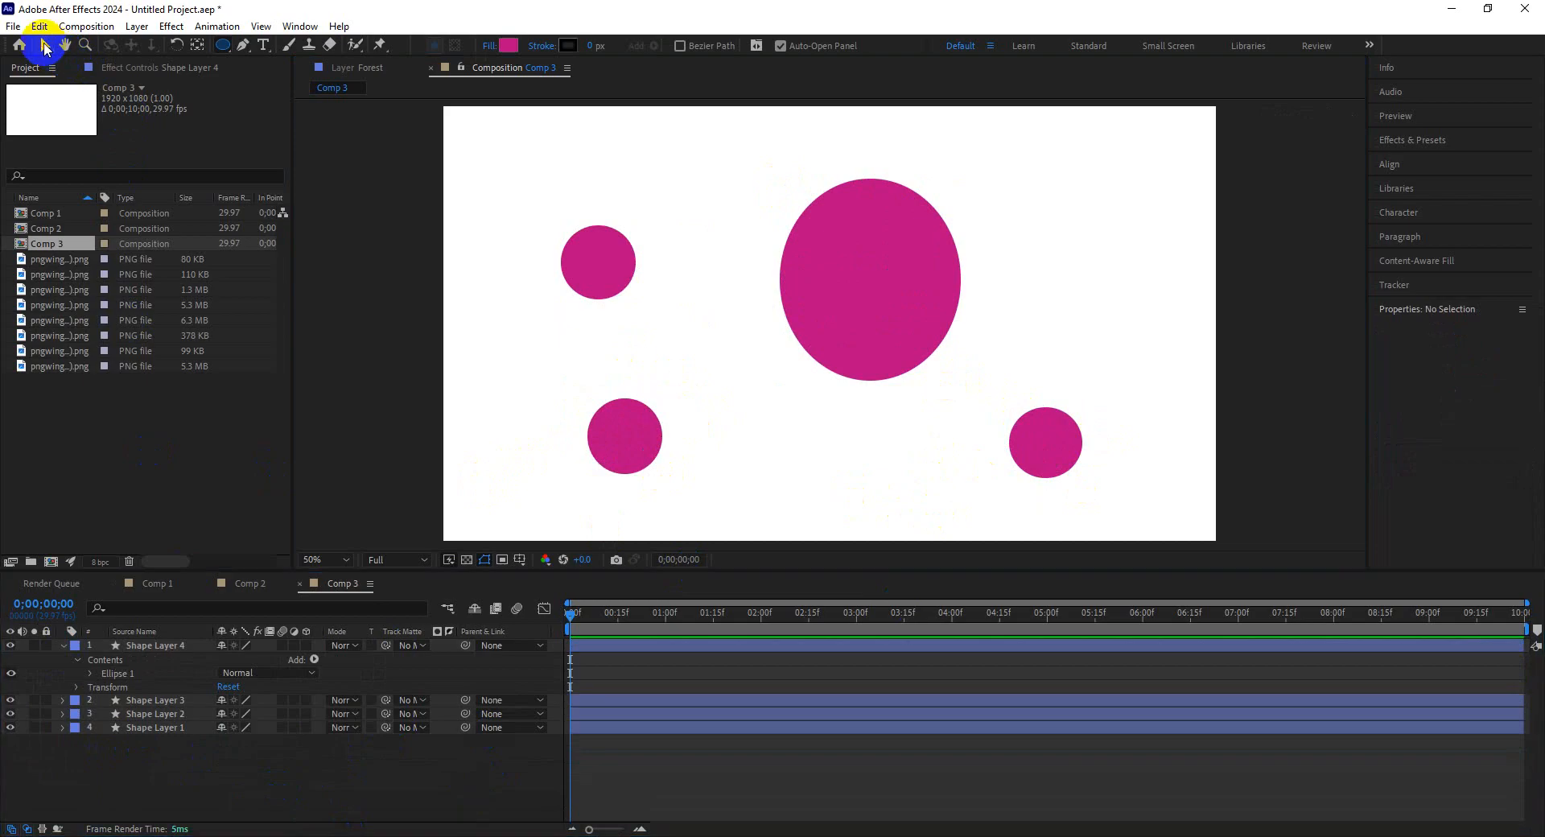
drag(840, 311, 817, 282)
drag(1033, 454, 1030, 354)
drag(659, 424, 674, 414)
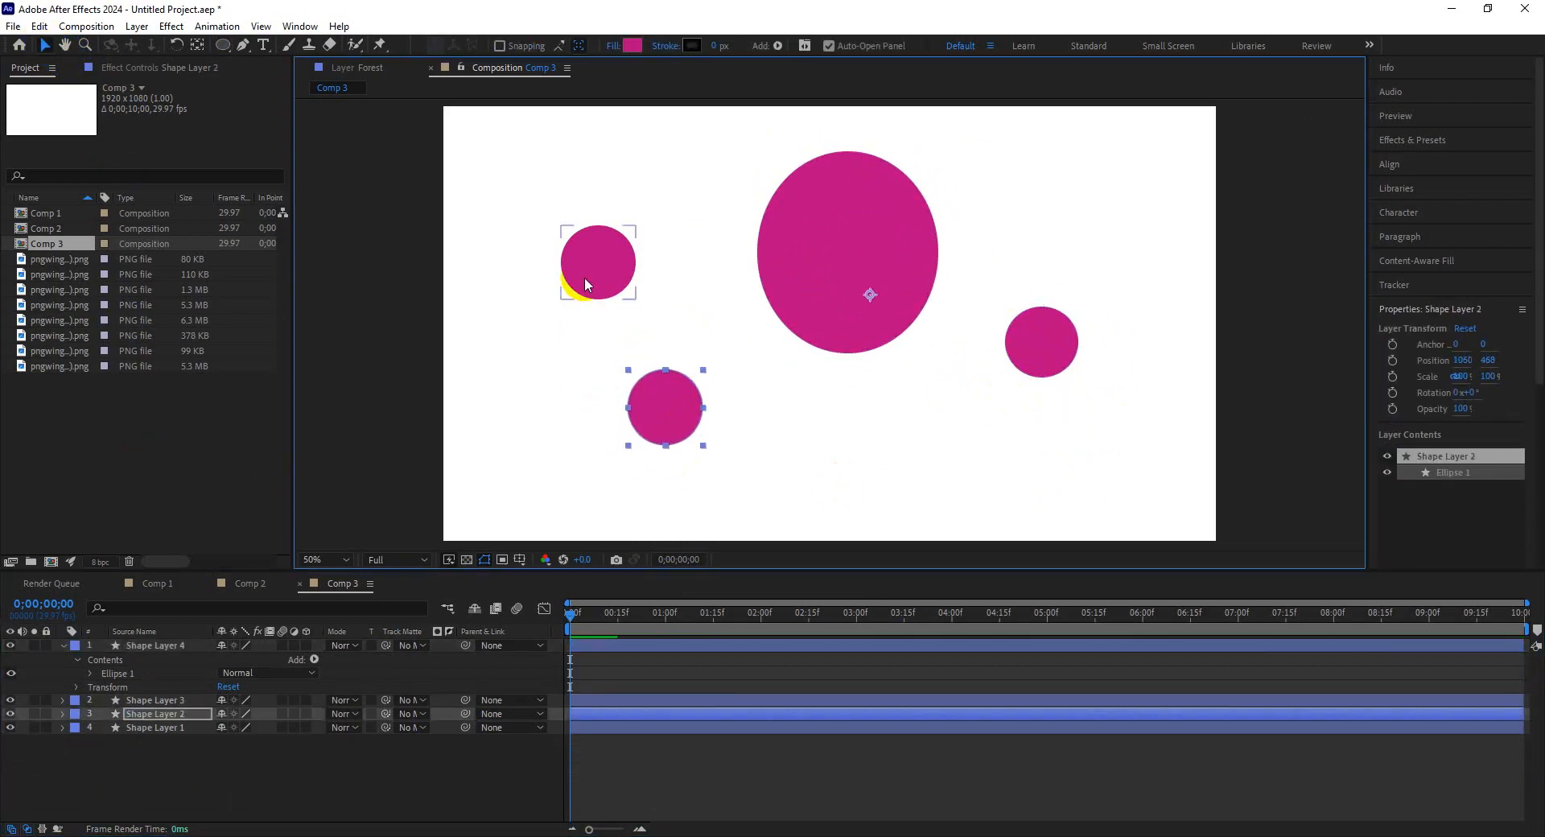
drag(585, 284, 611, 270)
Center the anchor point on each circle, layer by layer, then deselect and collapse the top layer.
click(899, 250)
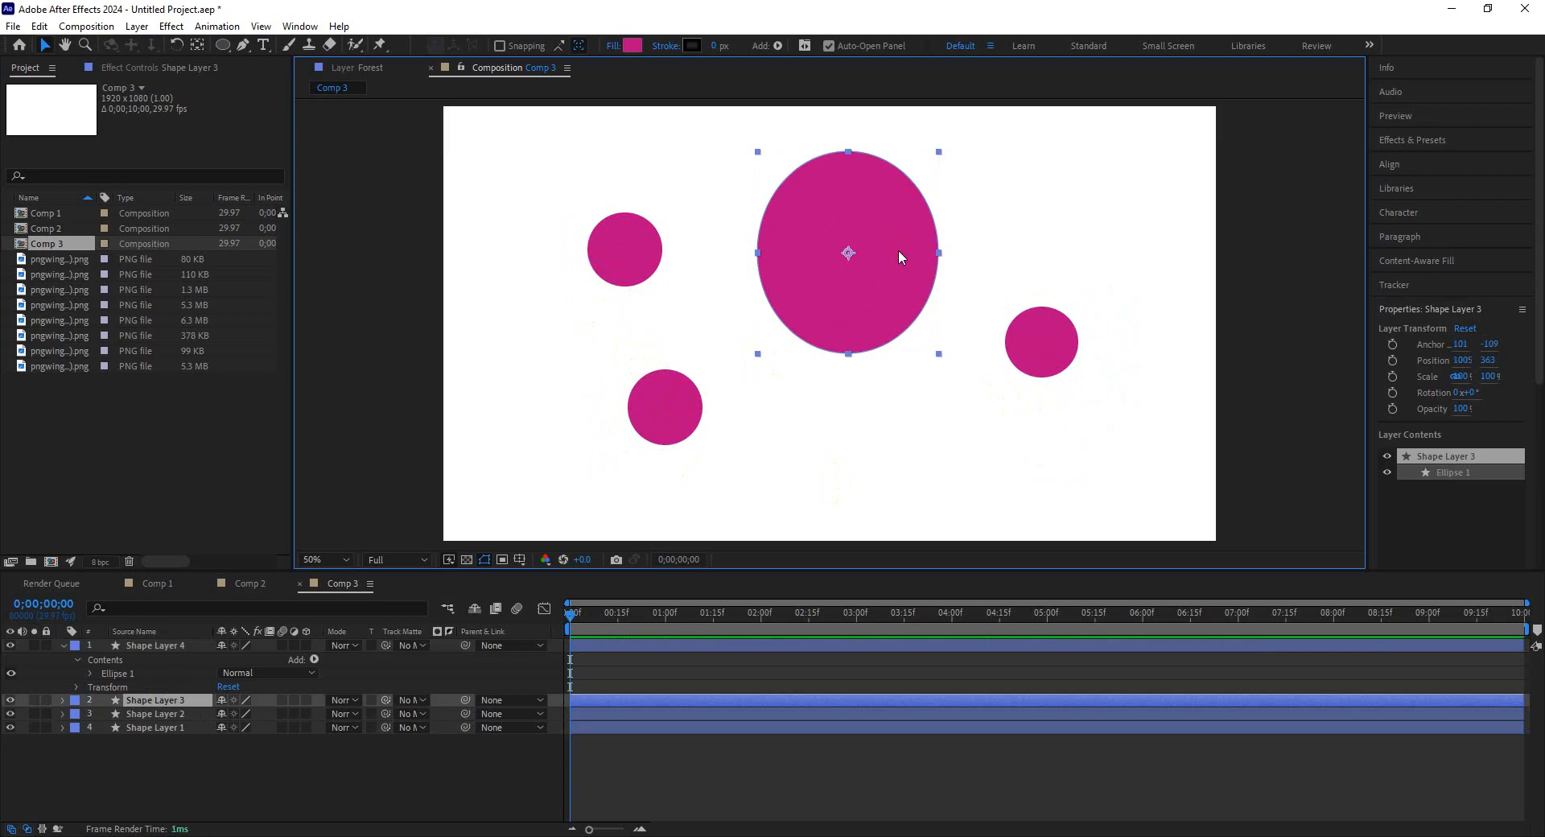
click(1040, 350)
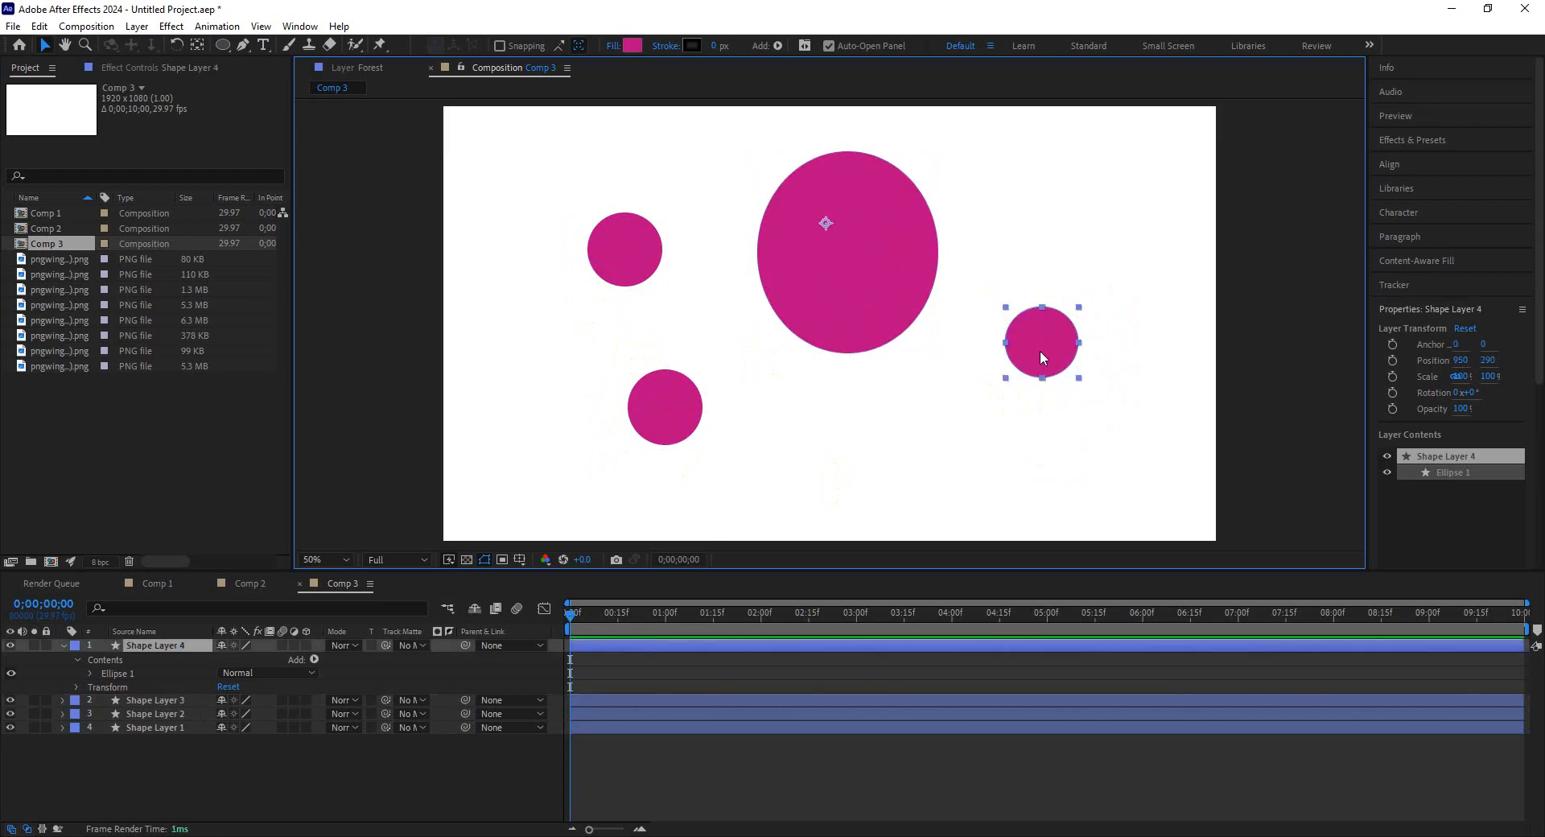
key(ctrl+alt+Home)
click(658, 395)
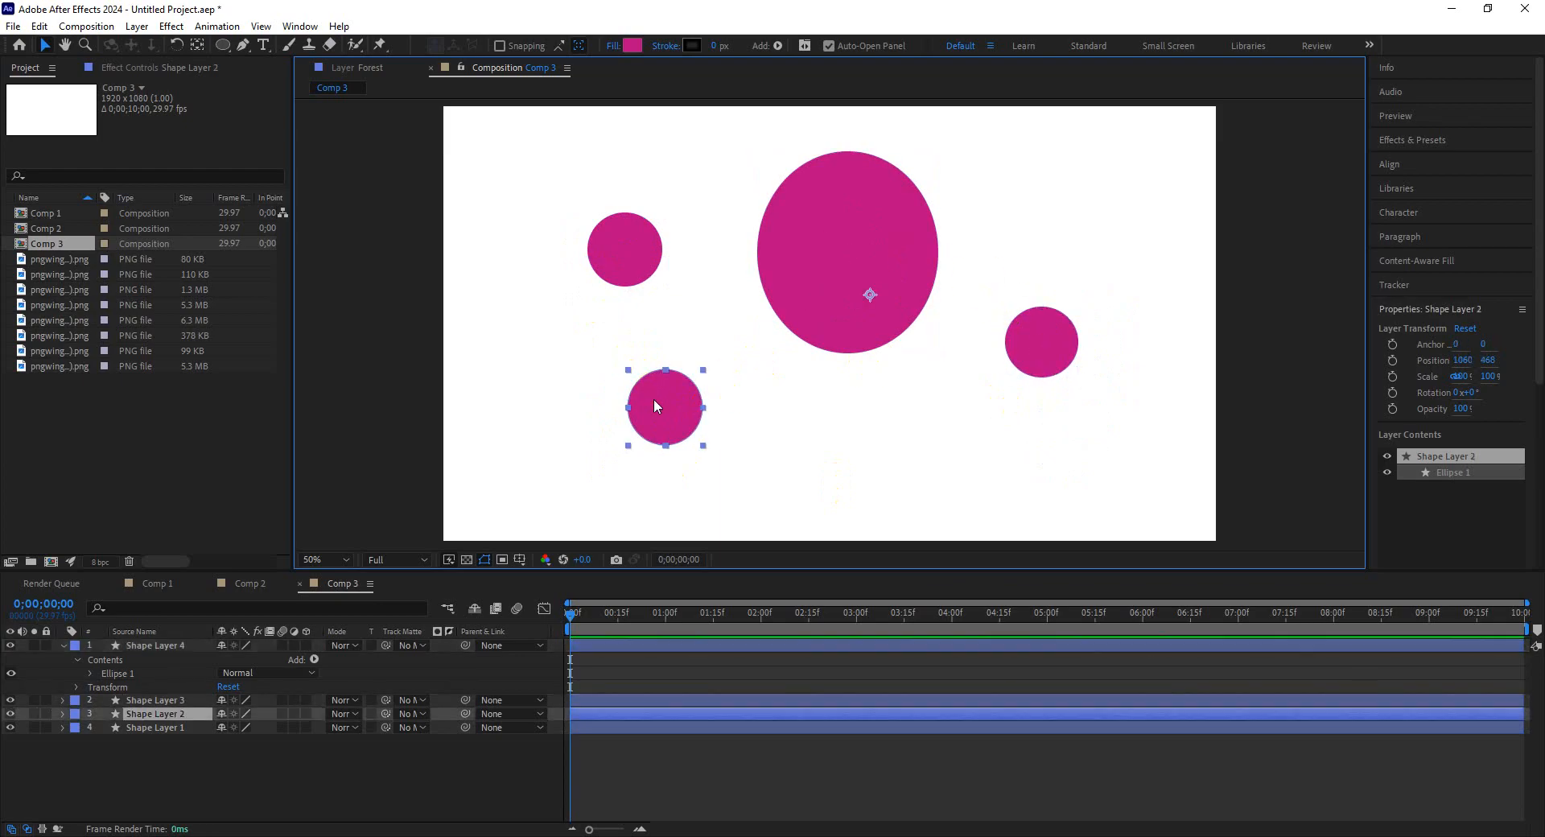
key(ctrl+alt+Home)
click(629, 272)
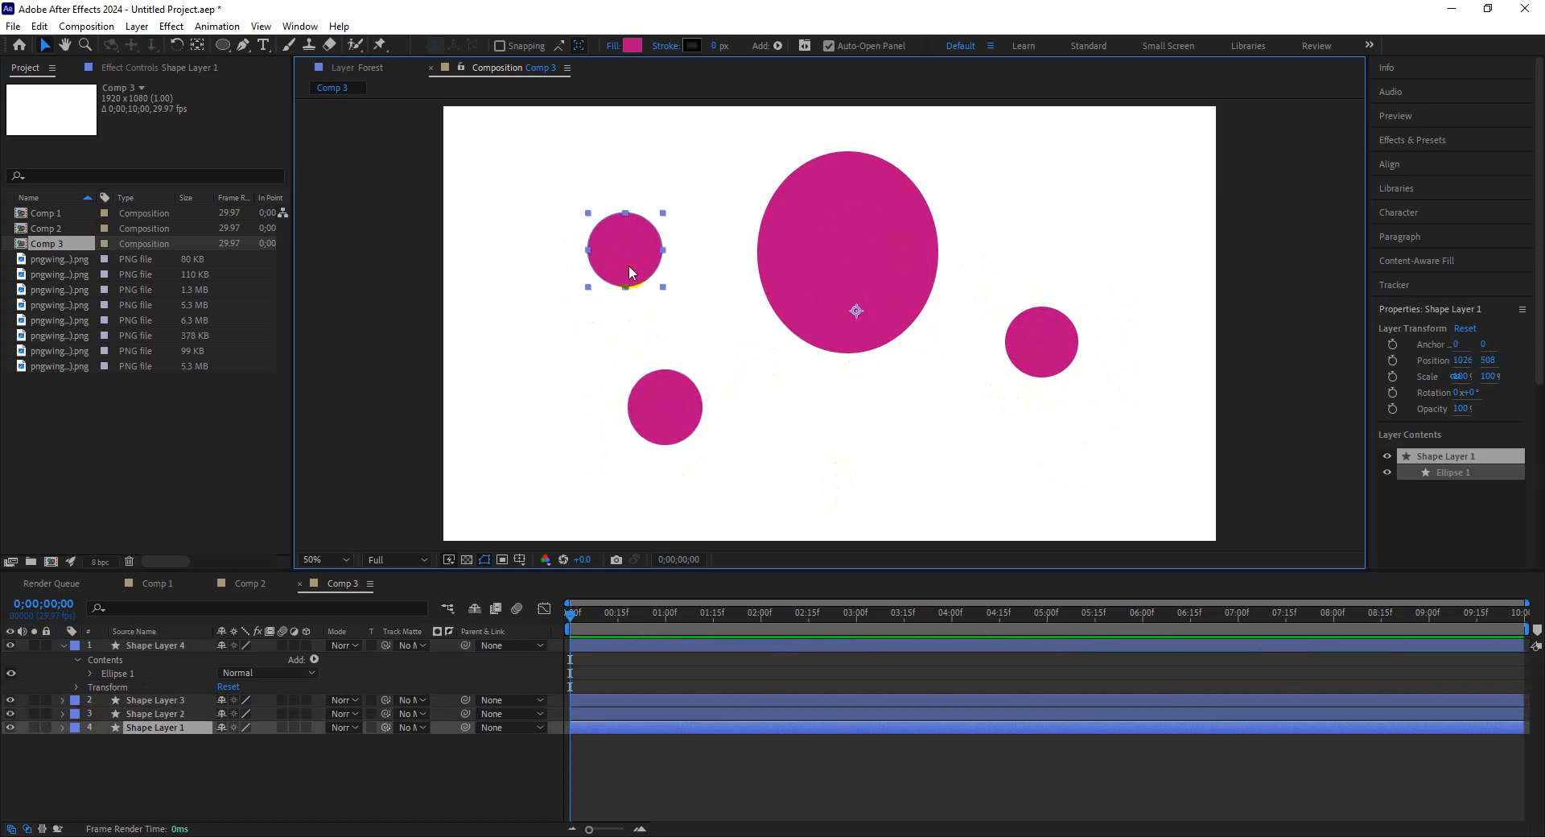
key(ctrl+alt+Home)
click(373, 610)
click(63, 645)
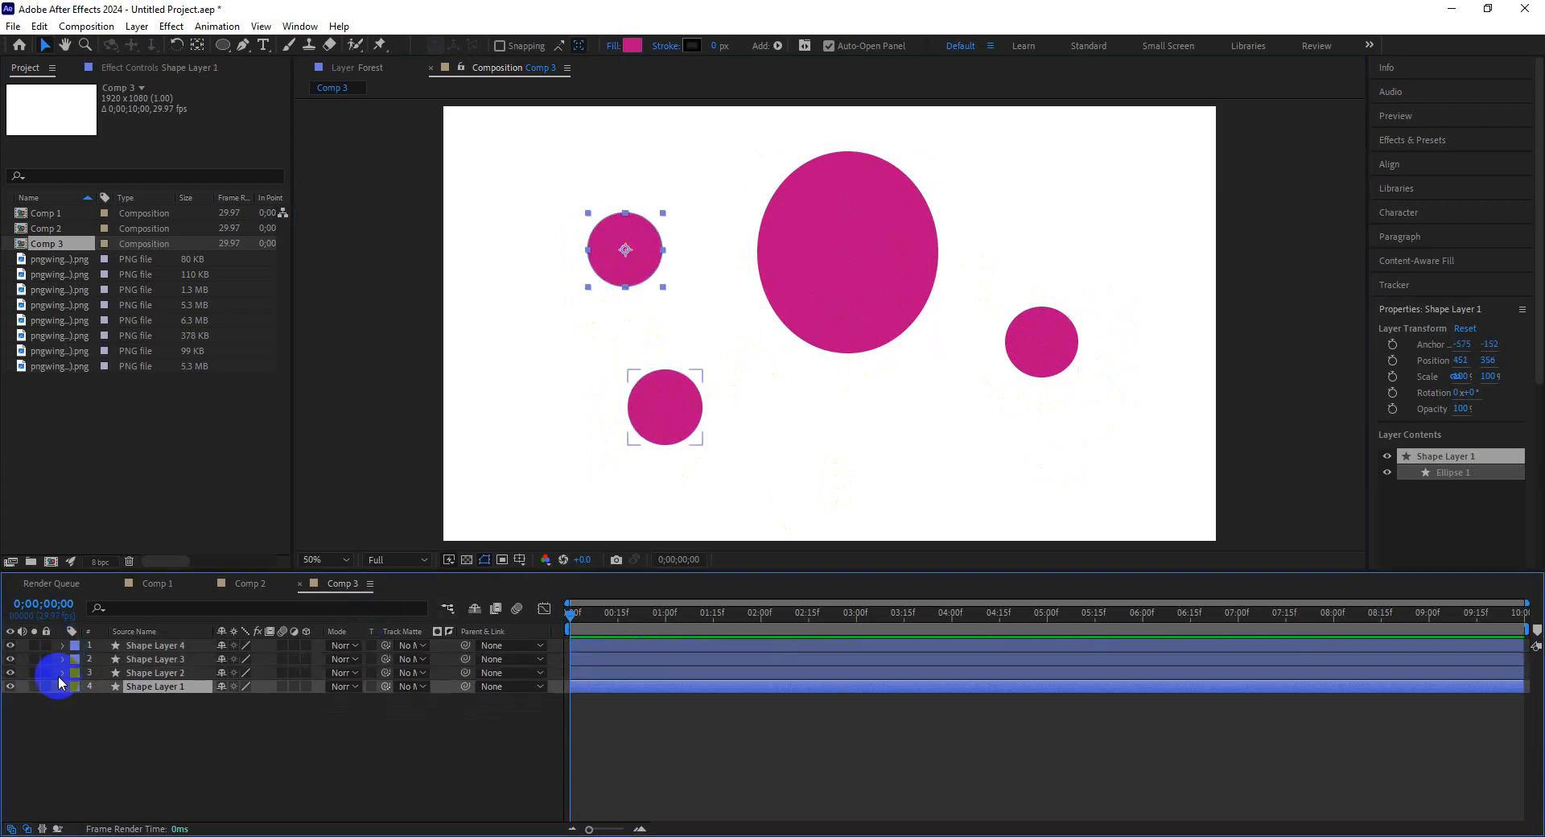
right_click(246, 756)
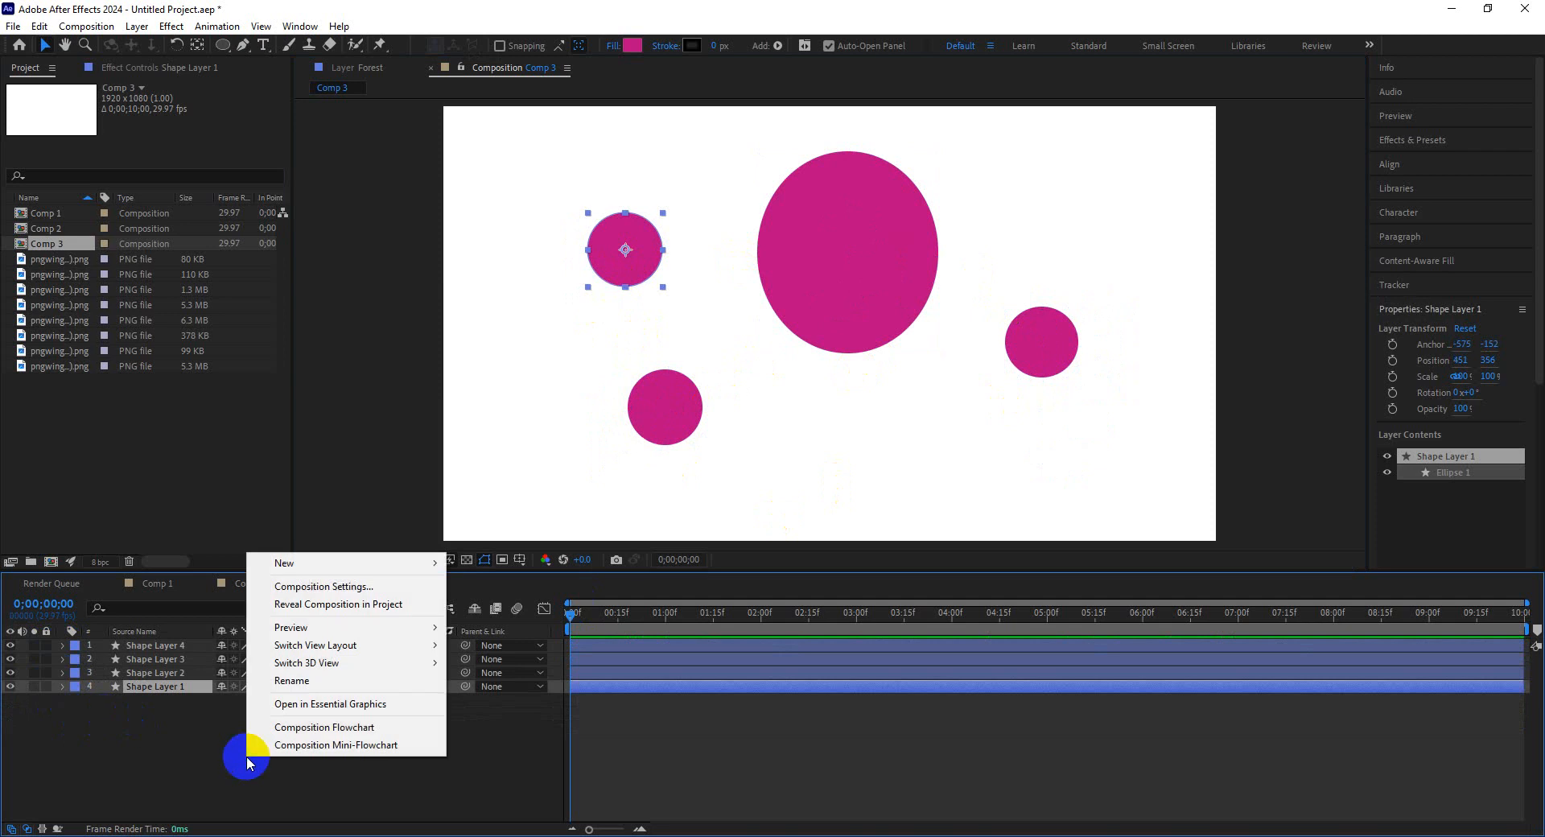
click(358, 567)
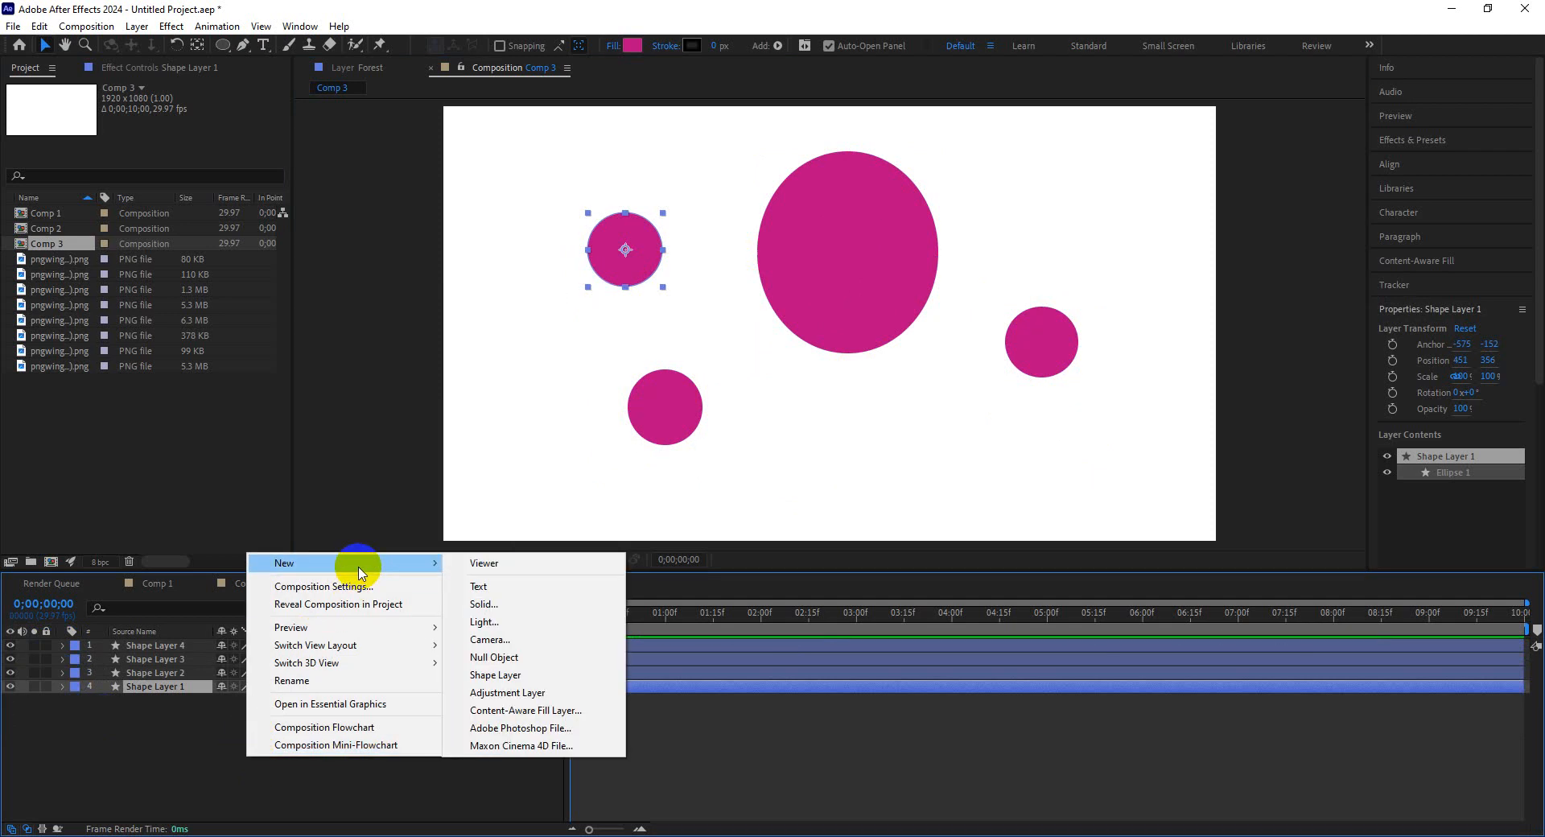
click(210, 740)
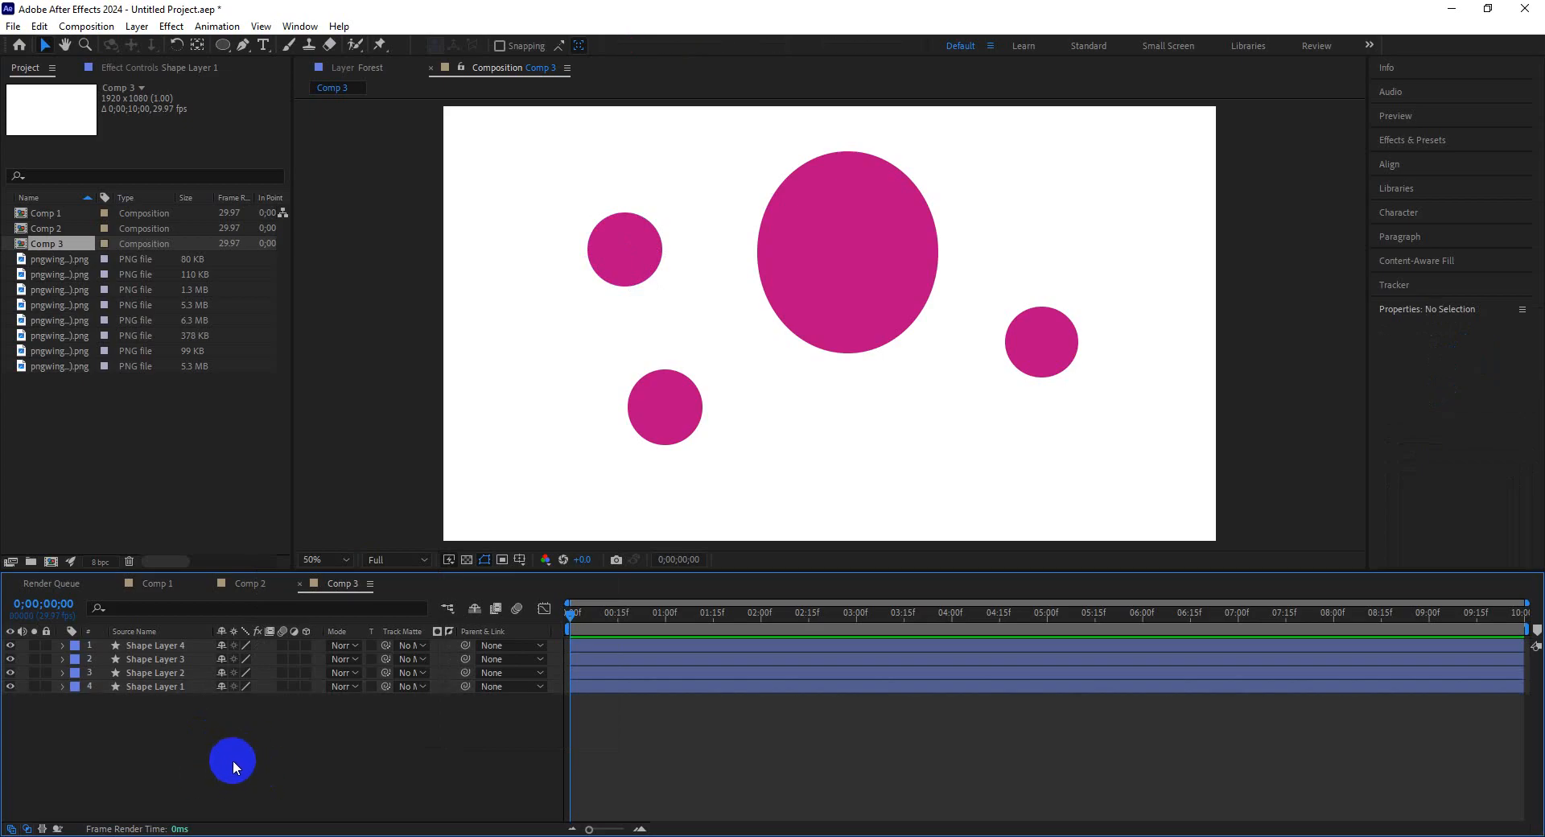
Add a new Null Object layer to the composition.
right_click(233, 760)
click(310, 554)
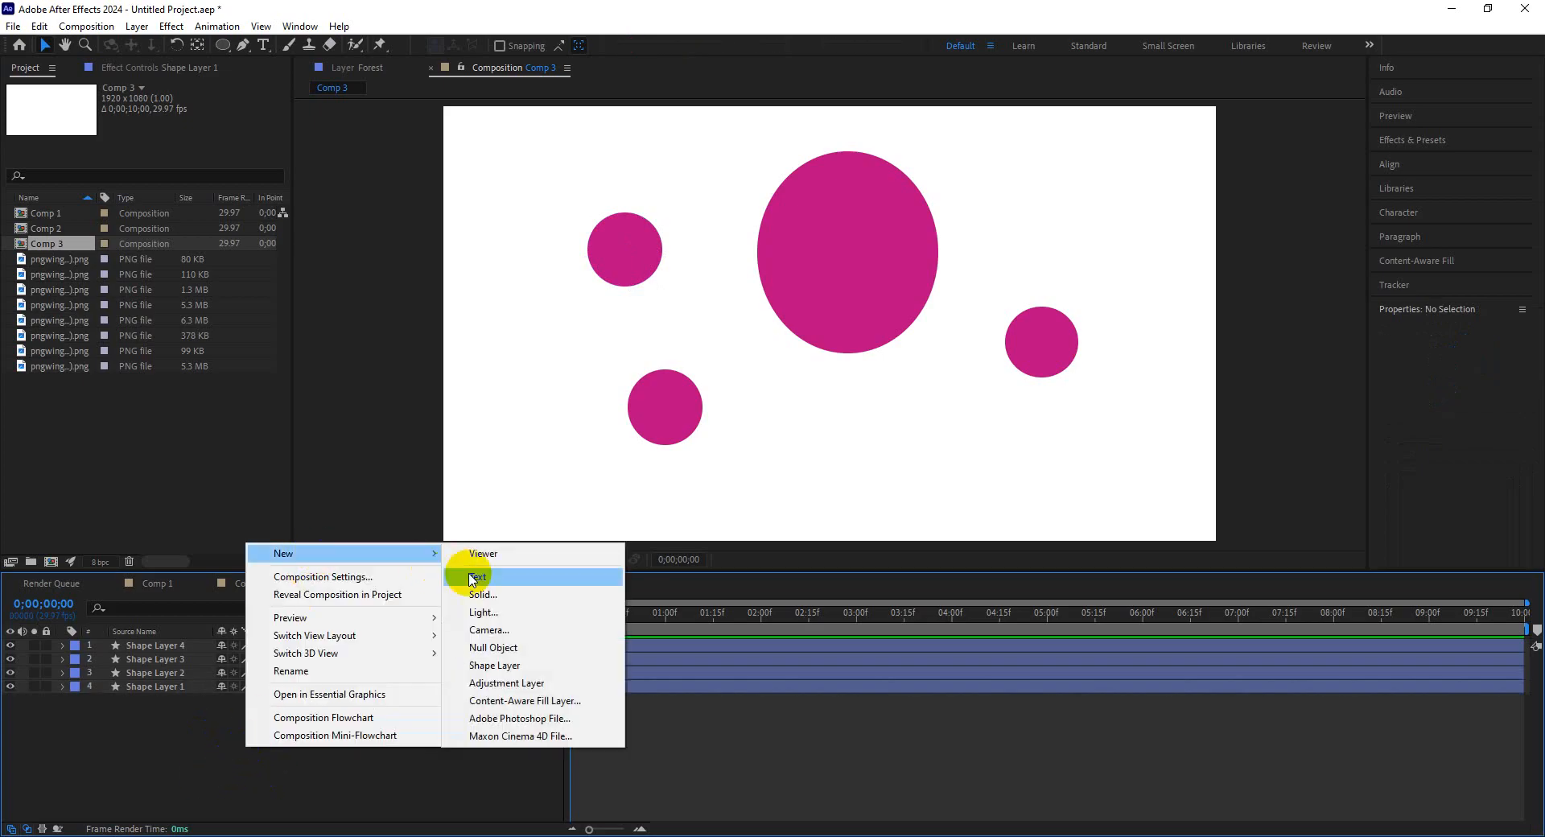
click(494, 648)
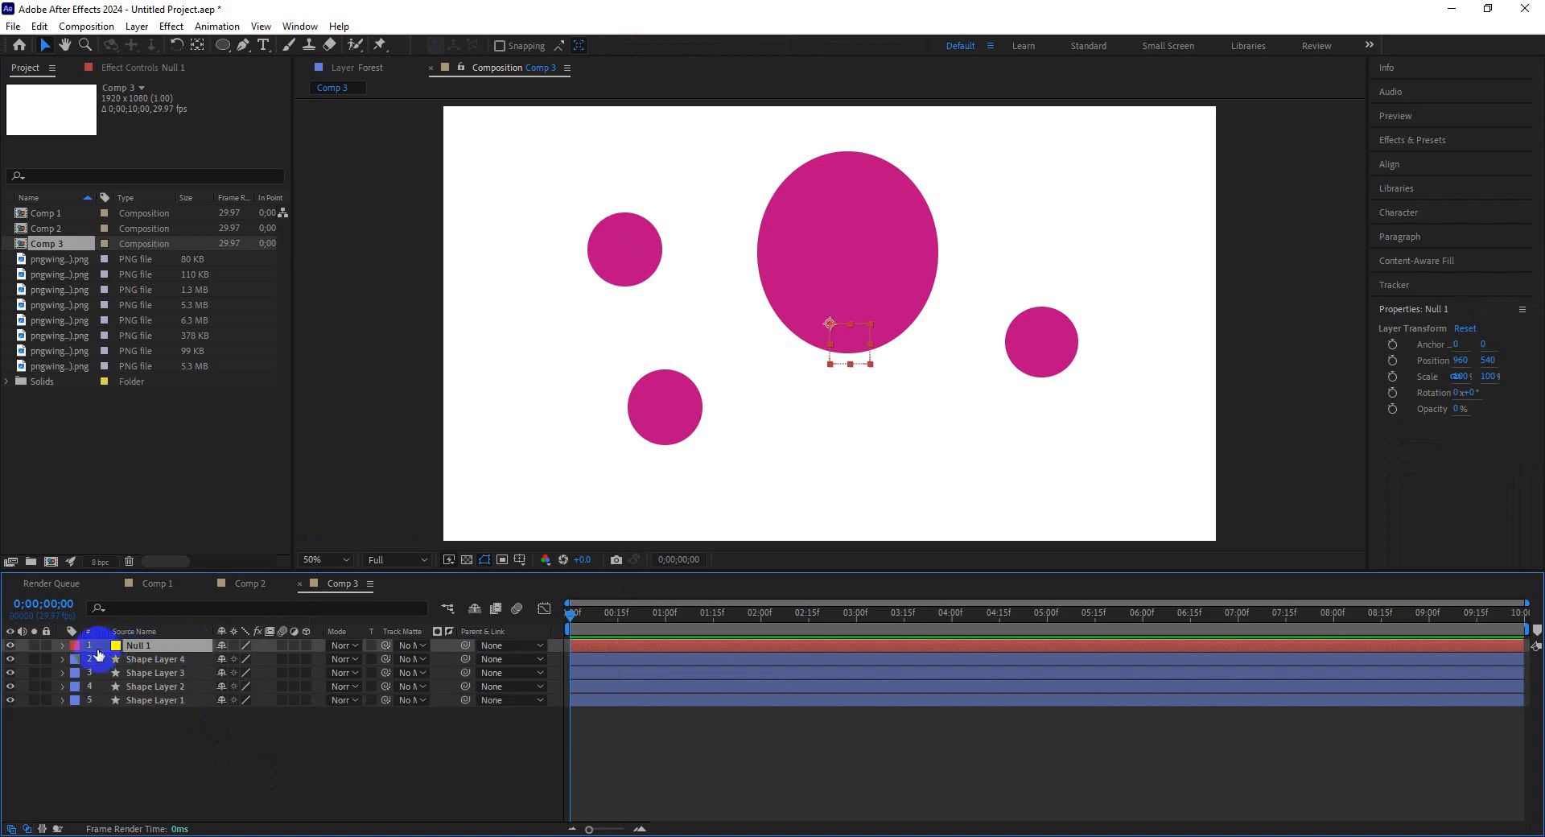
Parent Shape Layers 4, 3 and 2 to Null 1 with the parent pick whip.
click(63, 645)
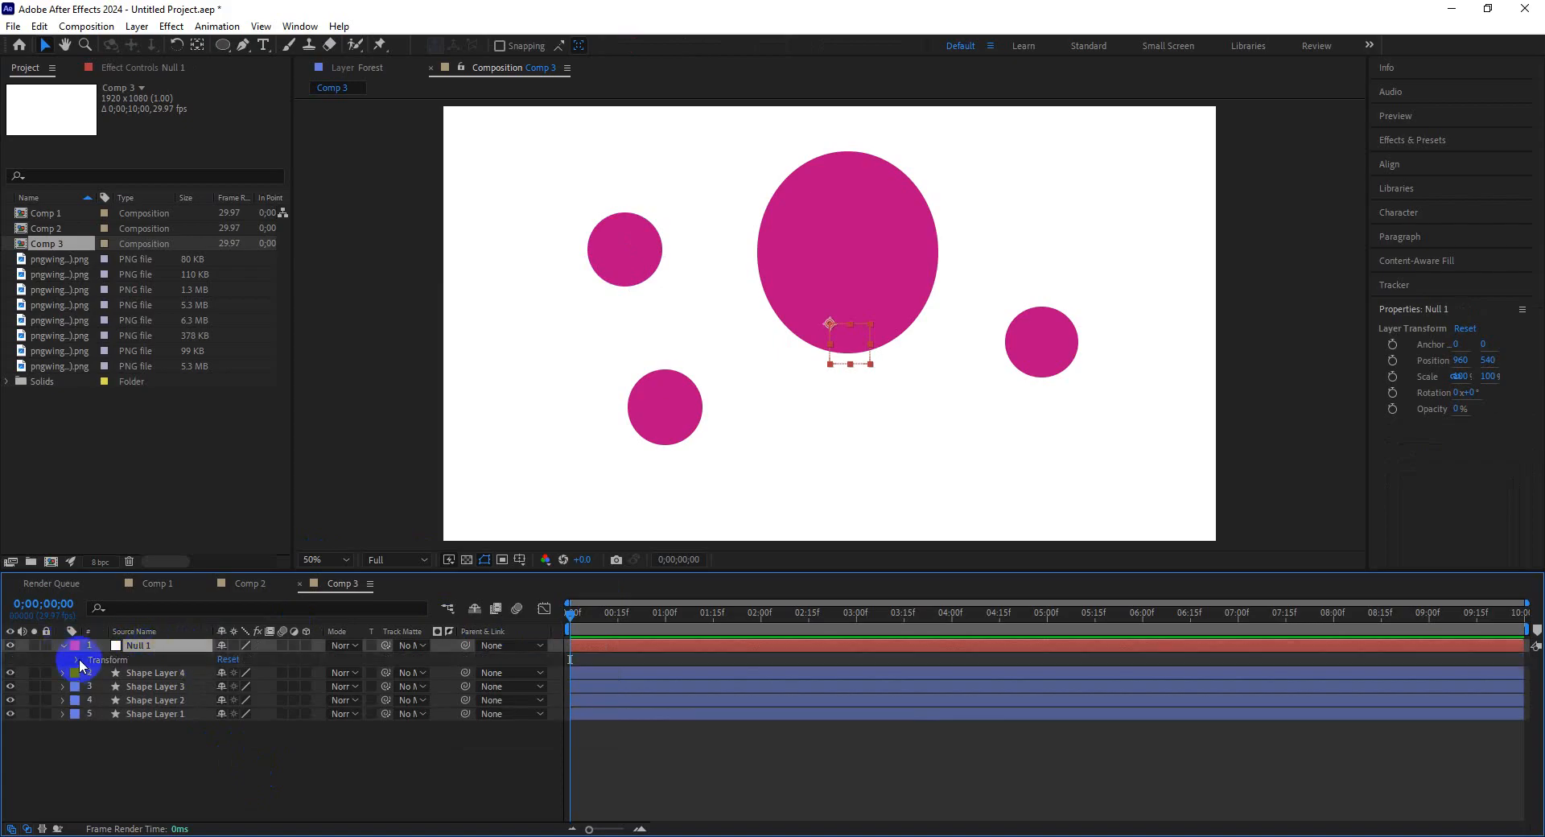
click(78, 659)
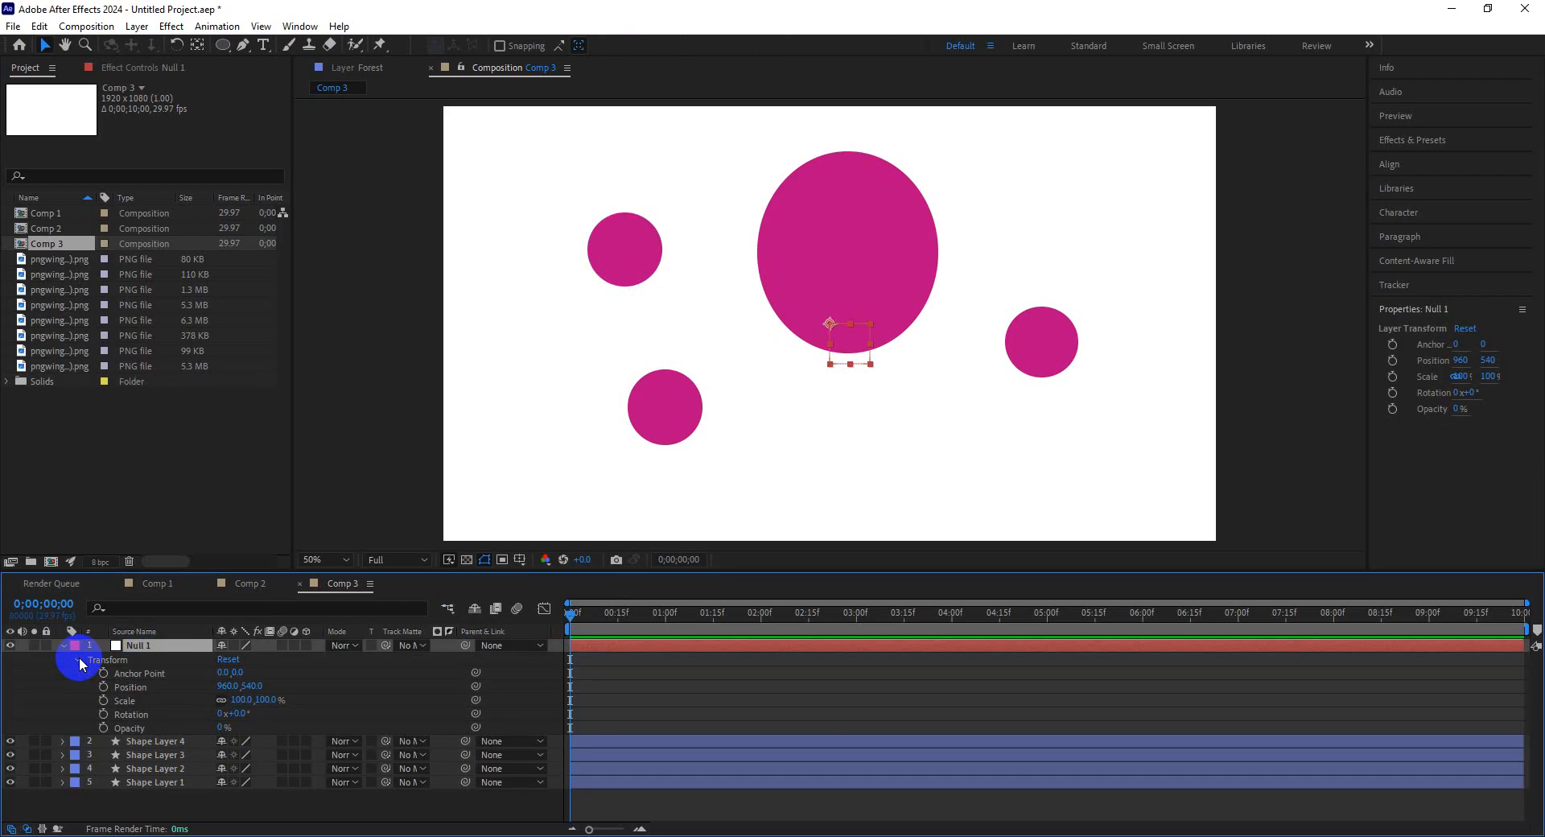
click(78, 661)
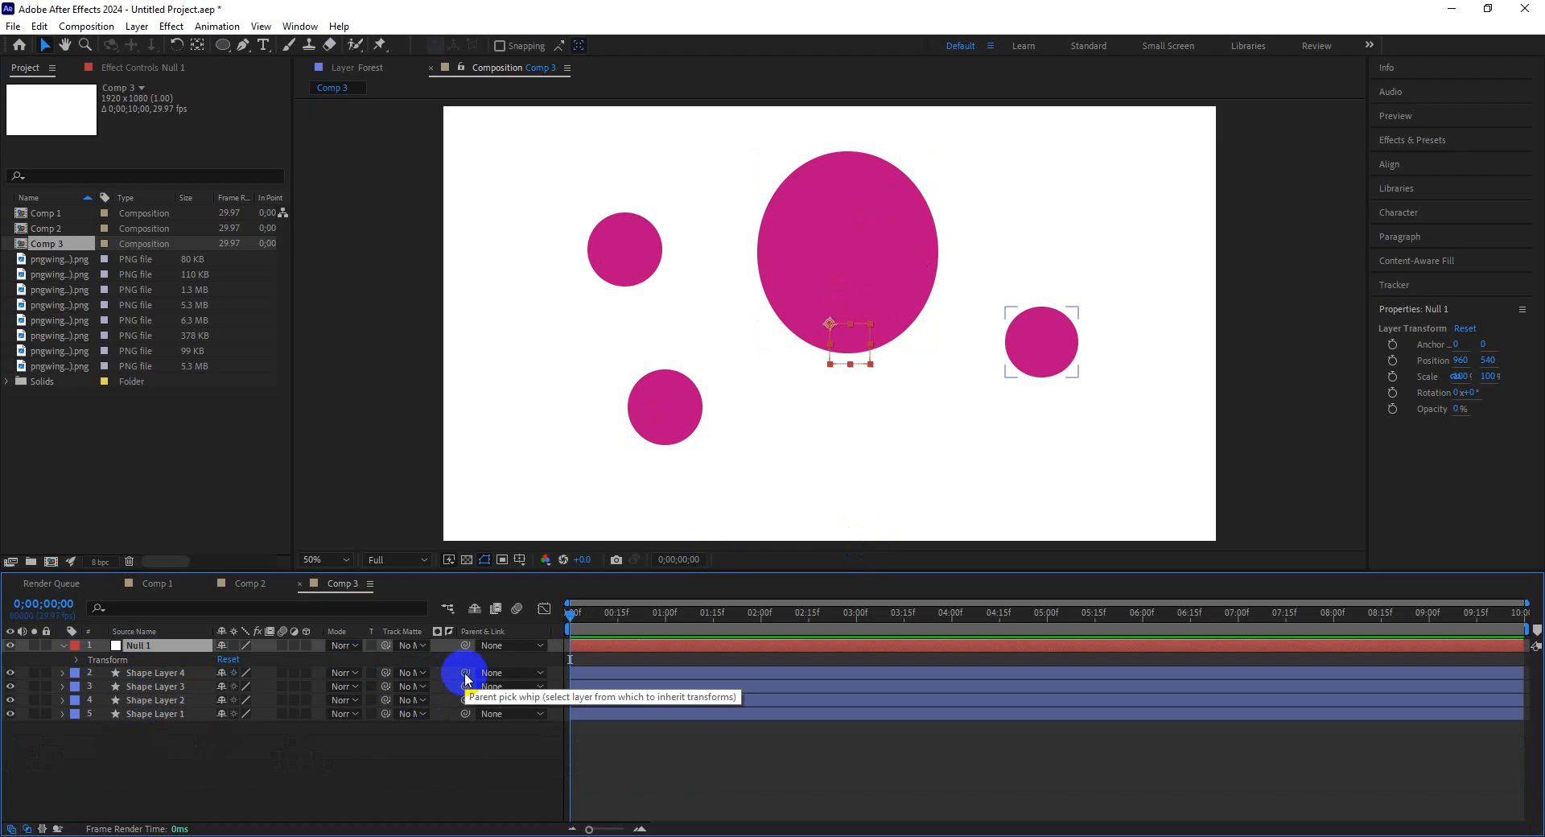
drag(464, 673, 196, 645)
drag(460, 699, 190, 648)
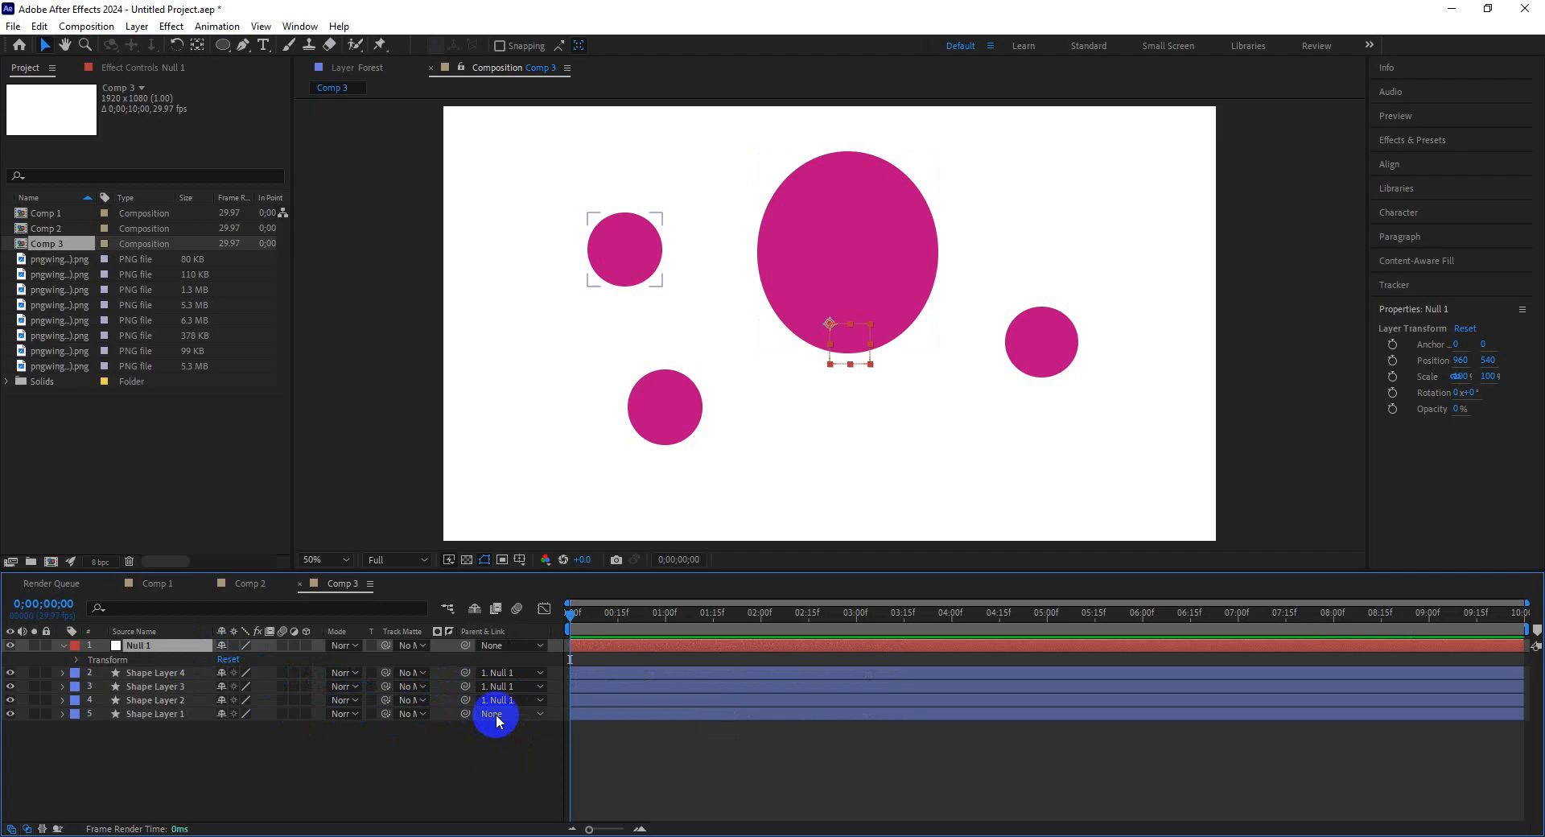
Rename the null layer as Controller.
right_click(138, 648)
click(184, 588)
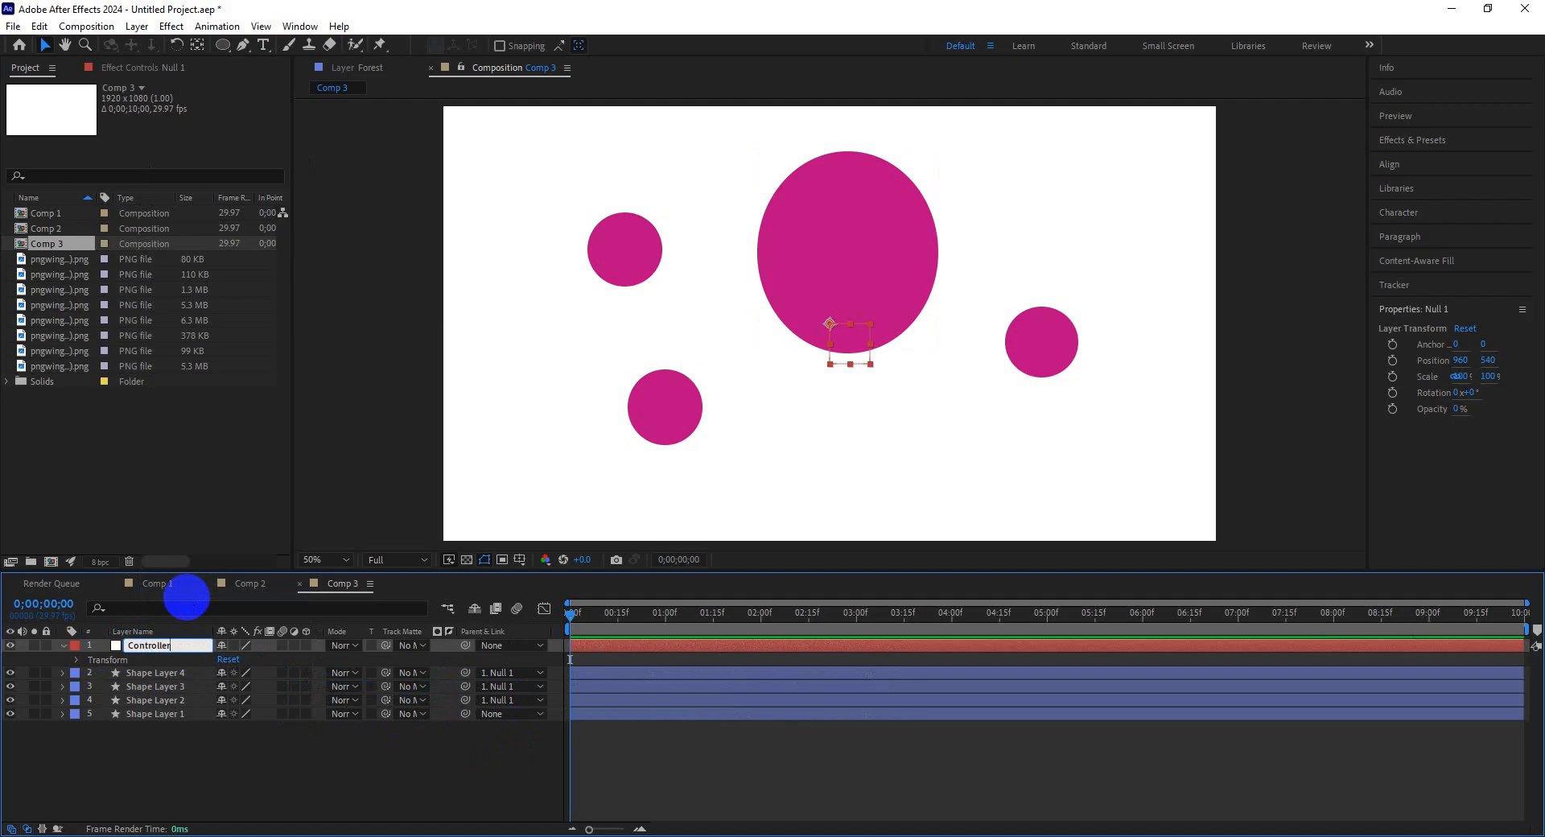
key(Return)
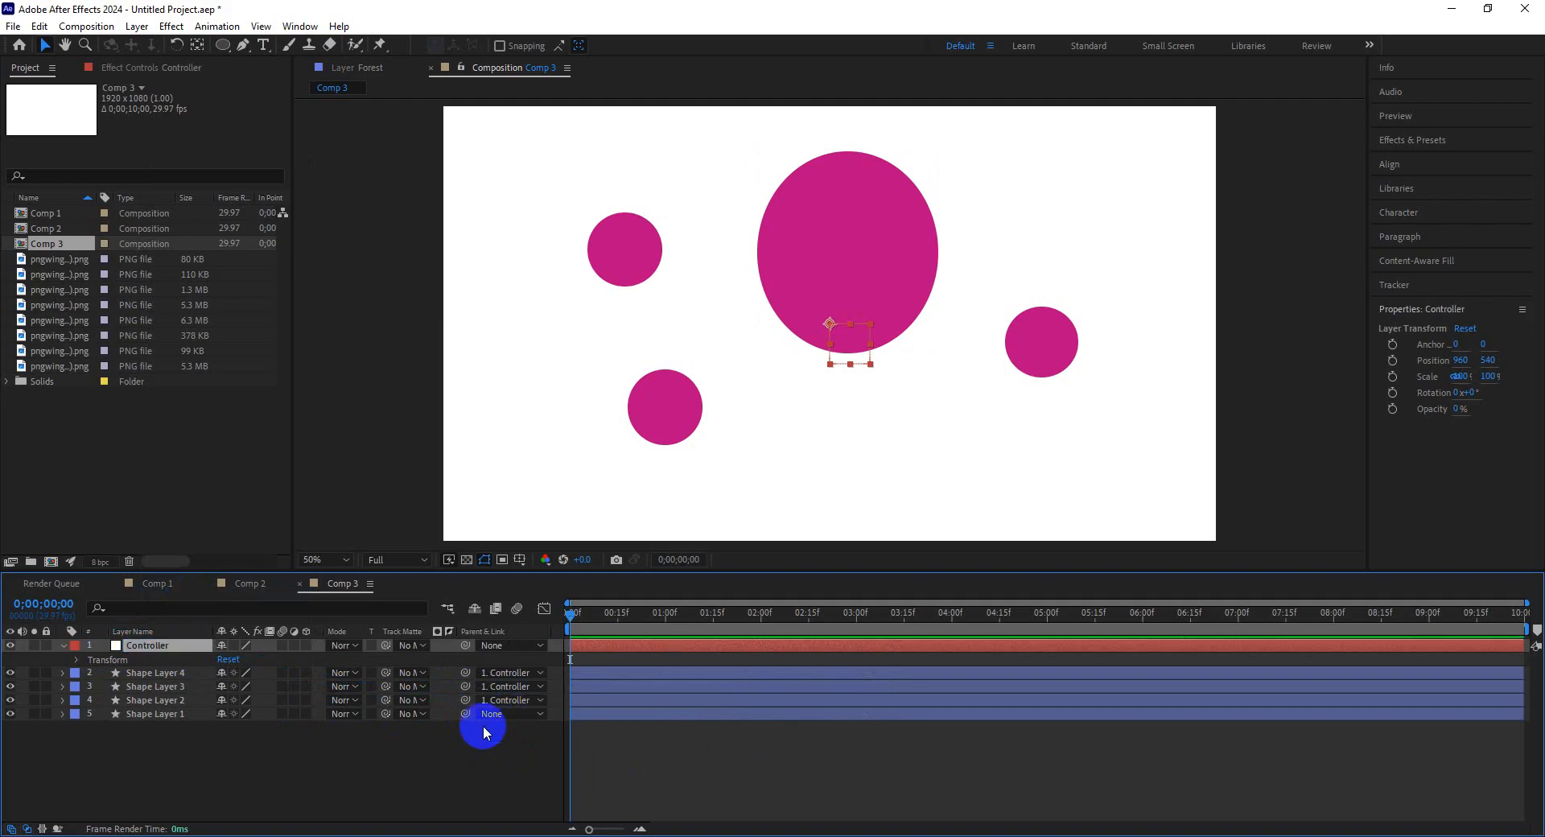
Select Shape Layer 1 and parent it to Controller with the pick whip.
click(188, 715)
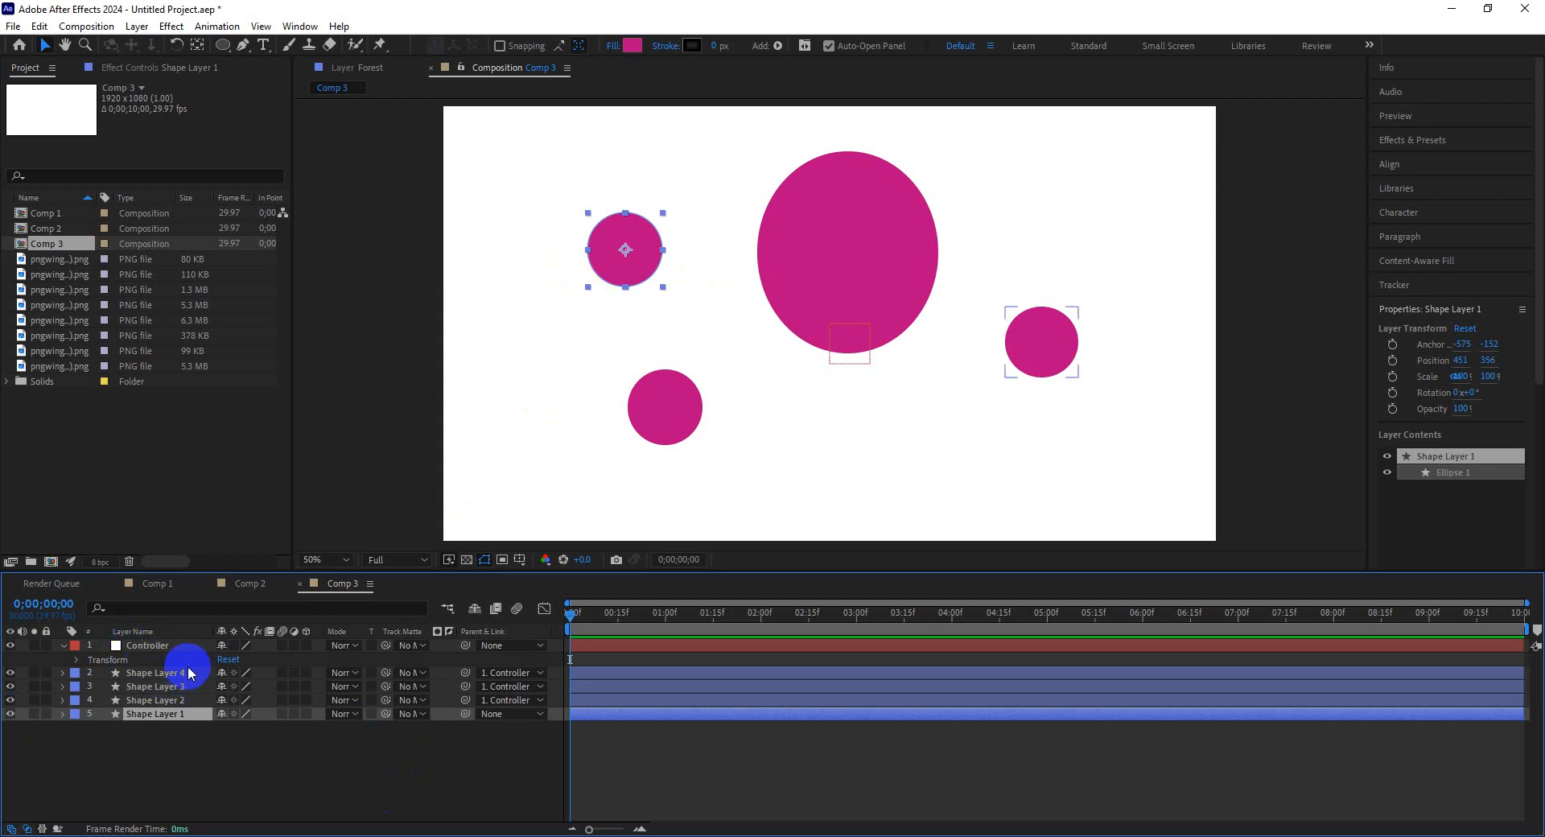
click(10, 713)
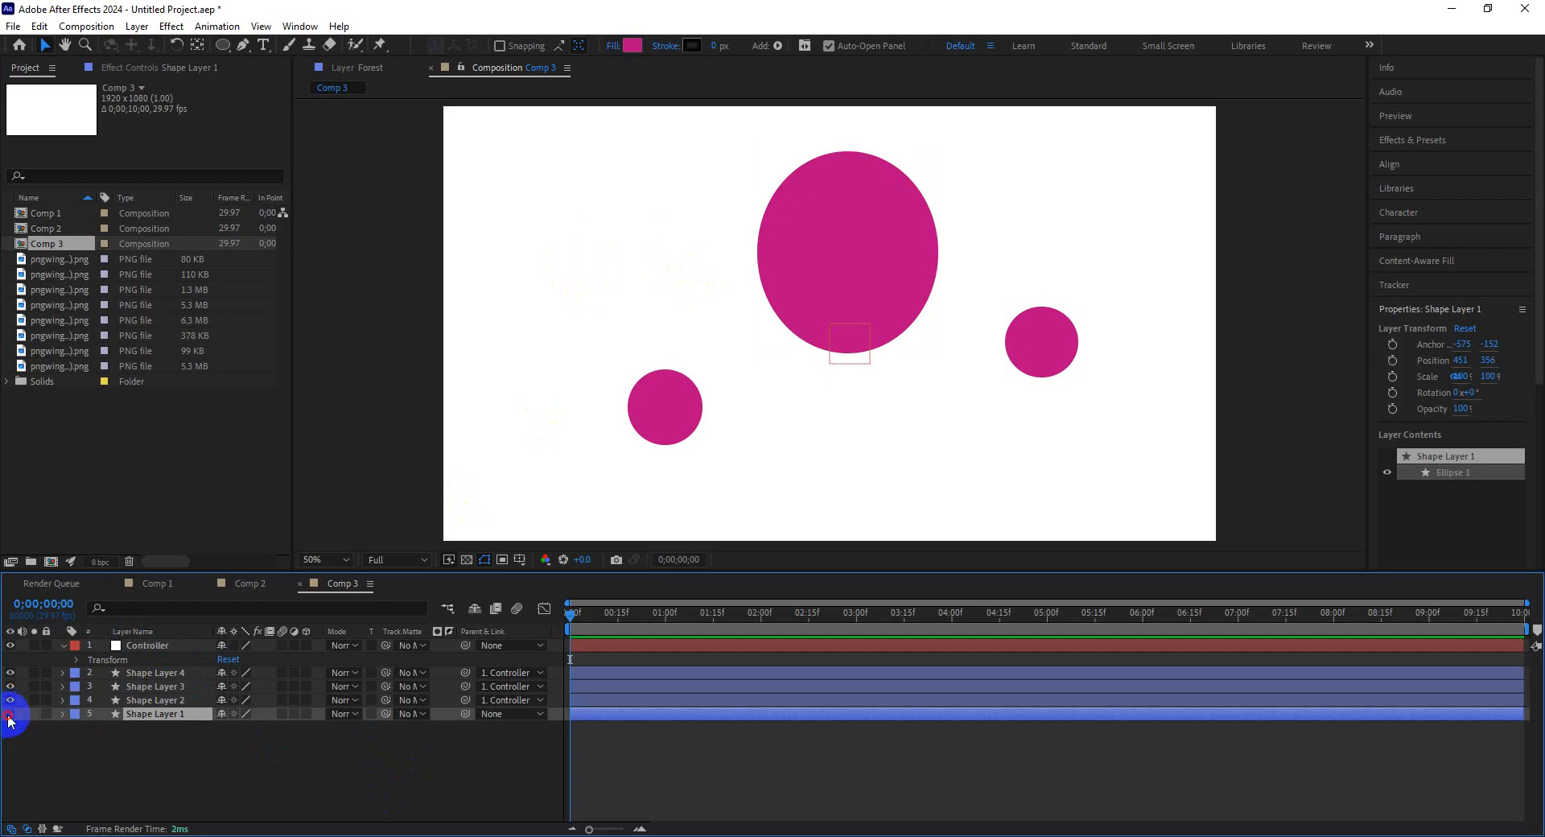
click(10, 713)
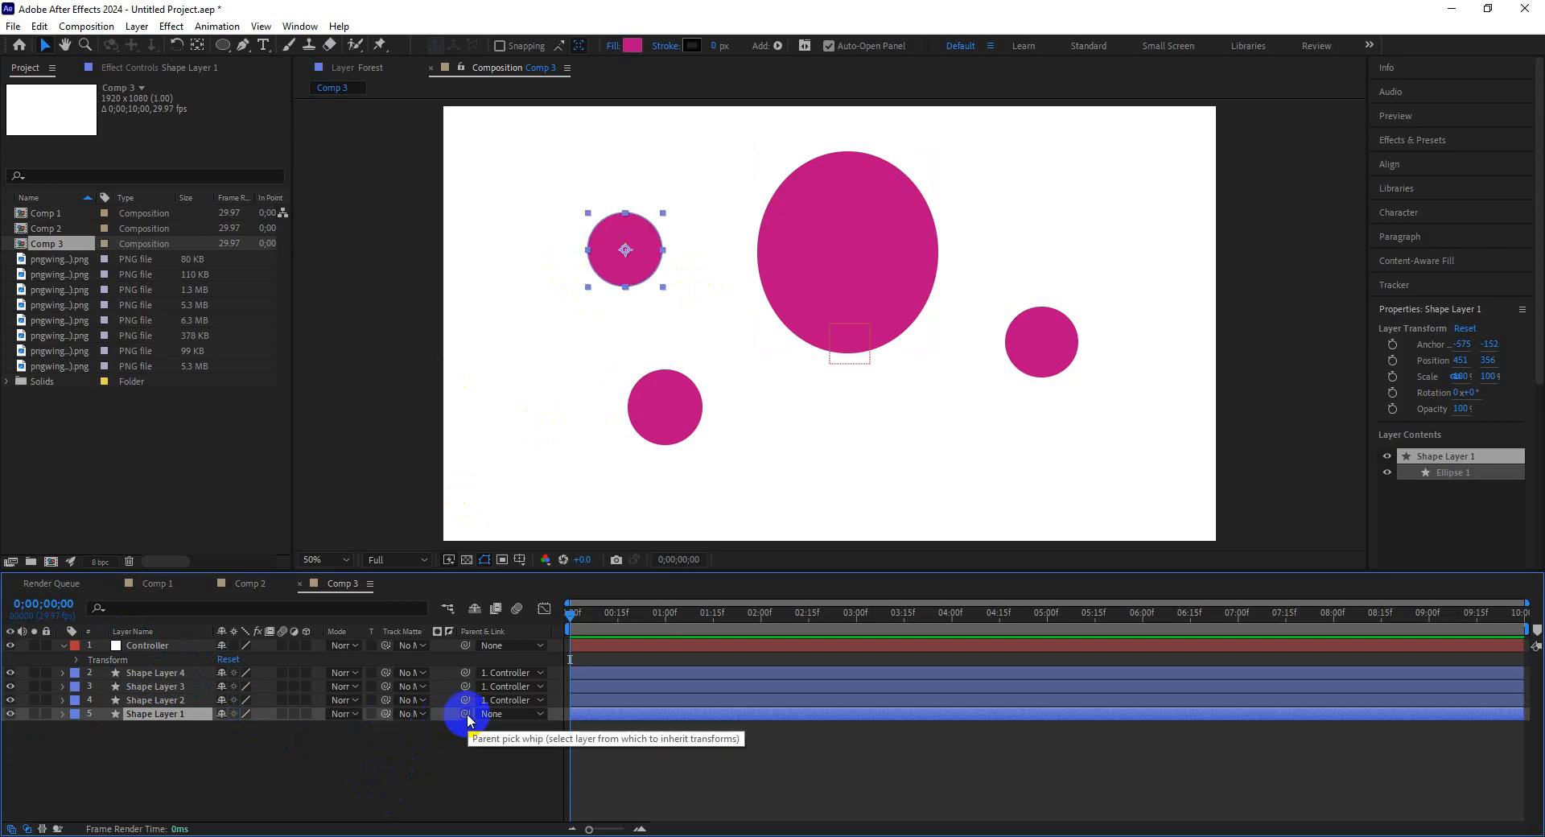
drag(467, 715, 168, 650)
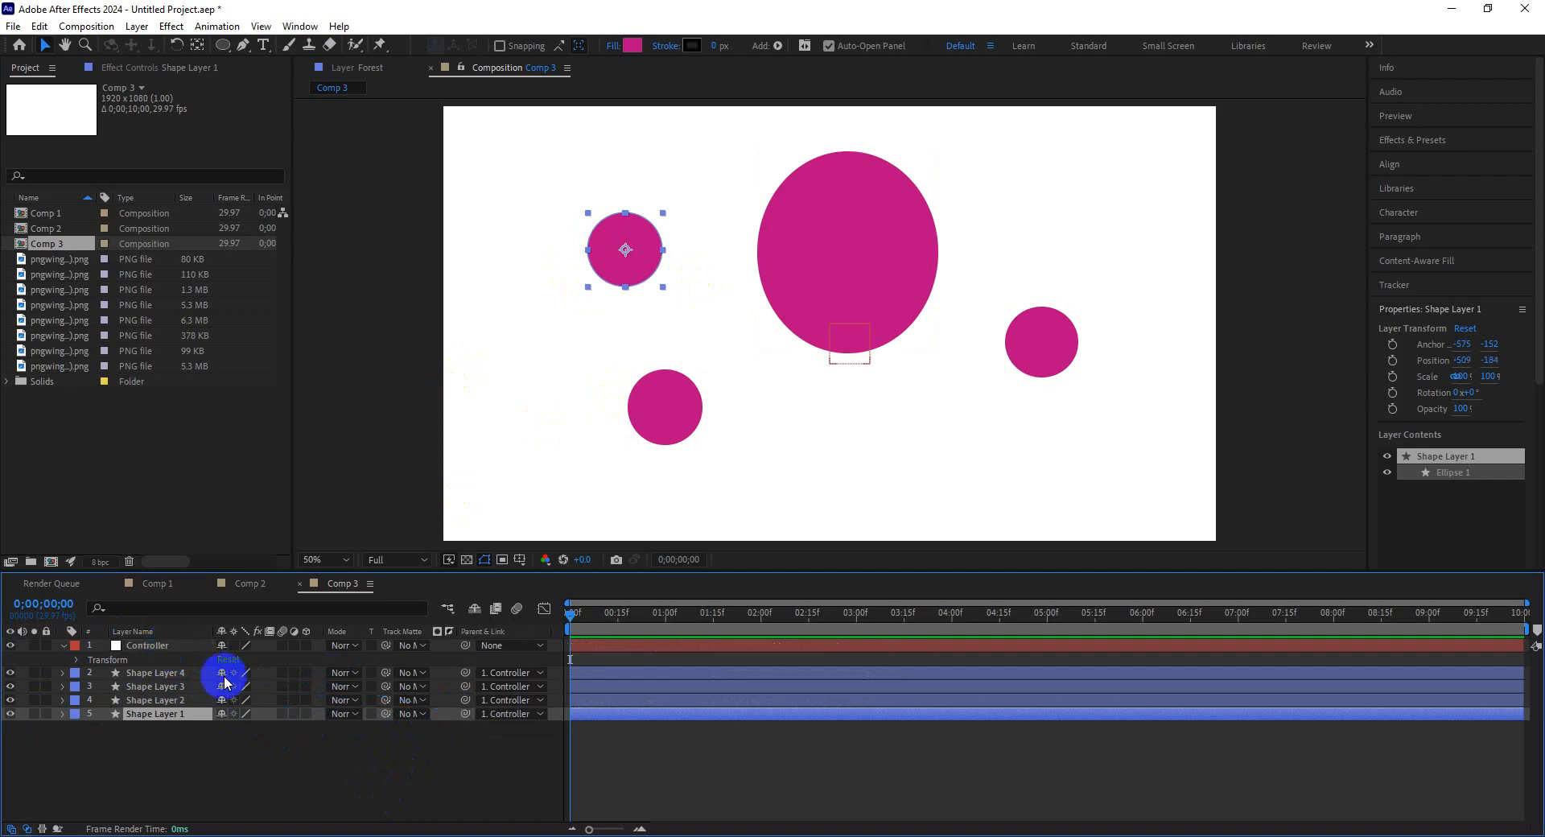
Set Shape Layer 1's parent to None and pick 1. Controller again from its parent list.
click(529, 719)
click(524, 732)
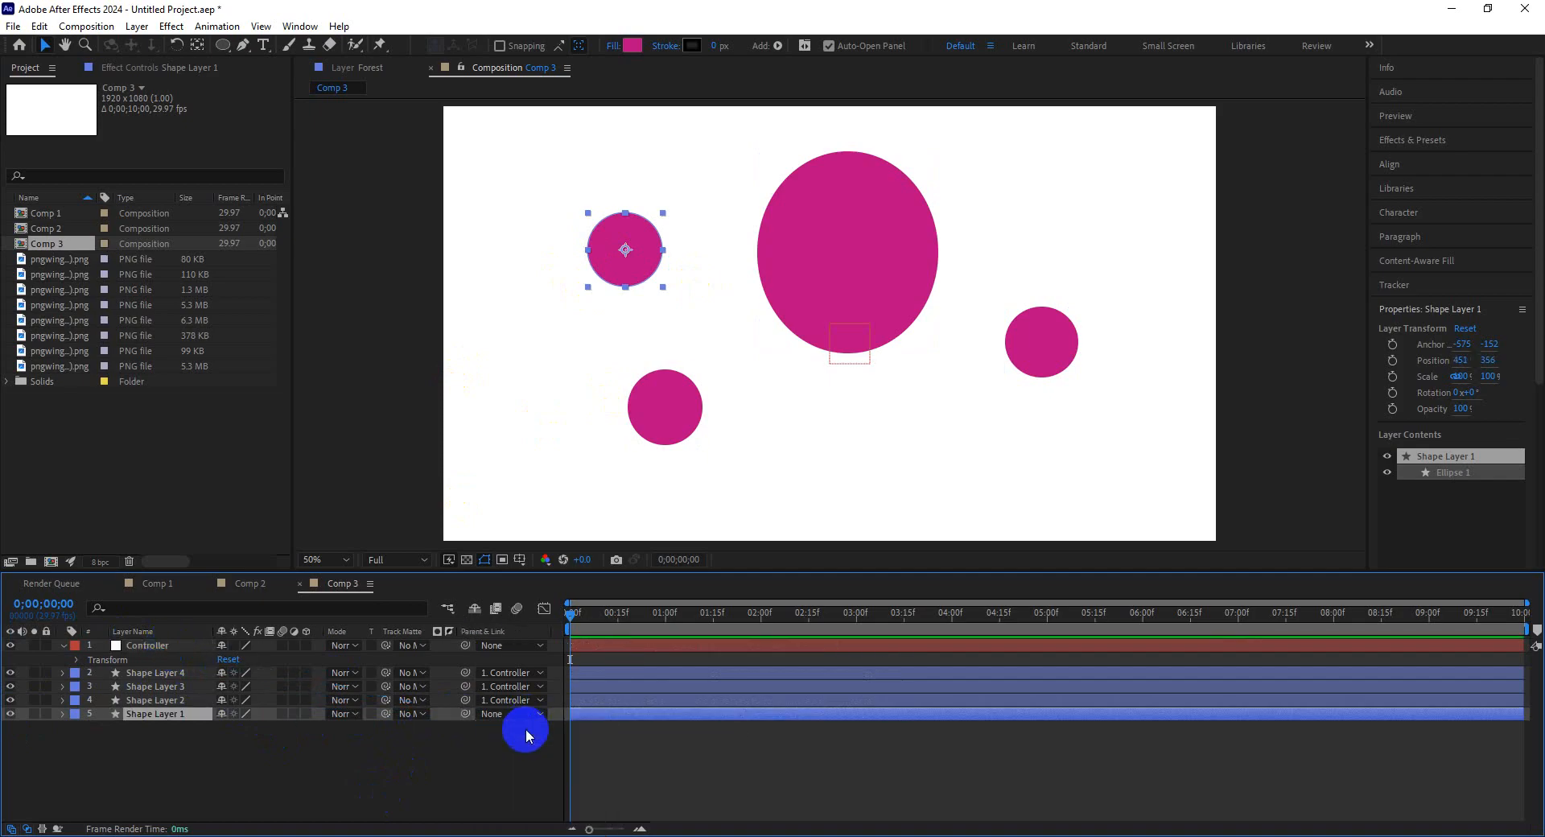
click(527, 716)
click(539, 753)
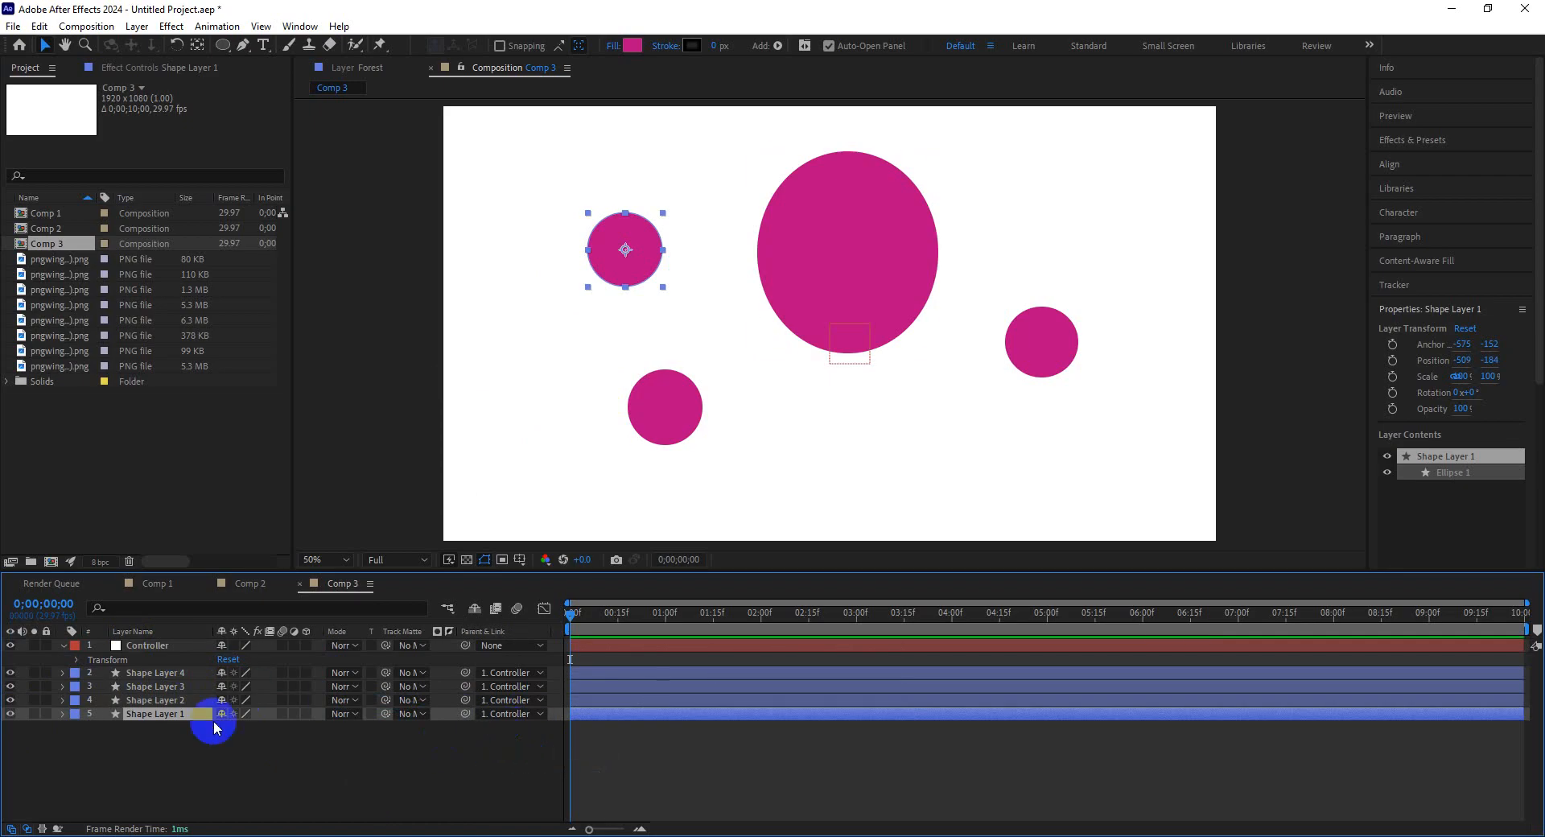
Expand the Controller's Transform properties and set its Position to 934, 543.
click(76, 659)
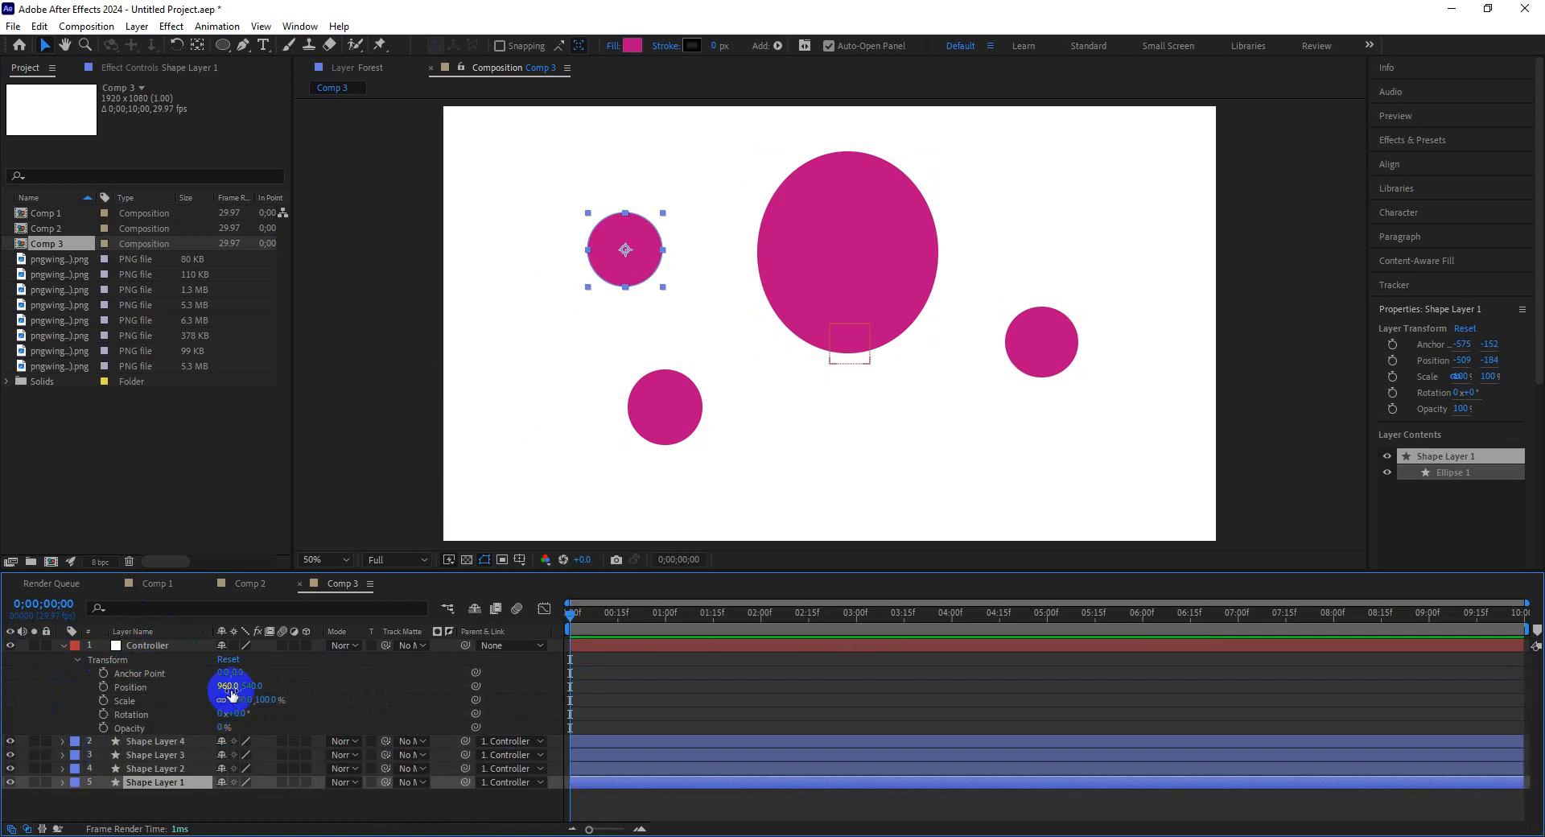
drag(229, 685, 349, 788)
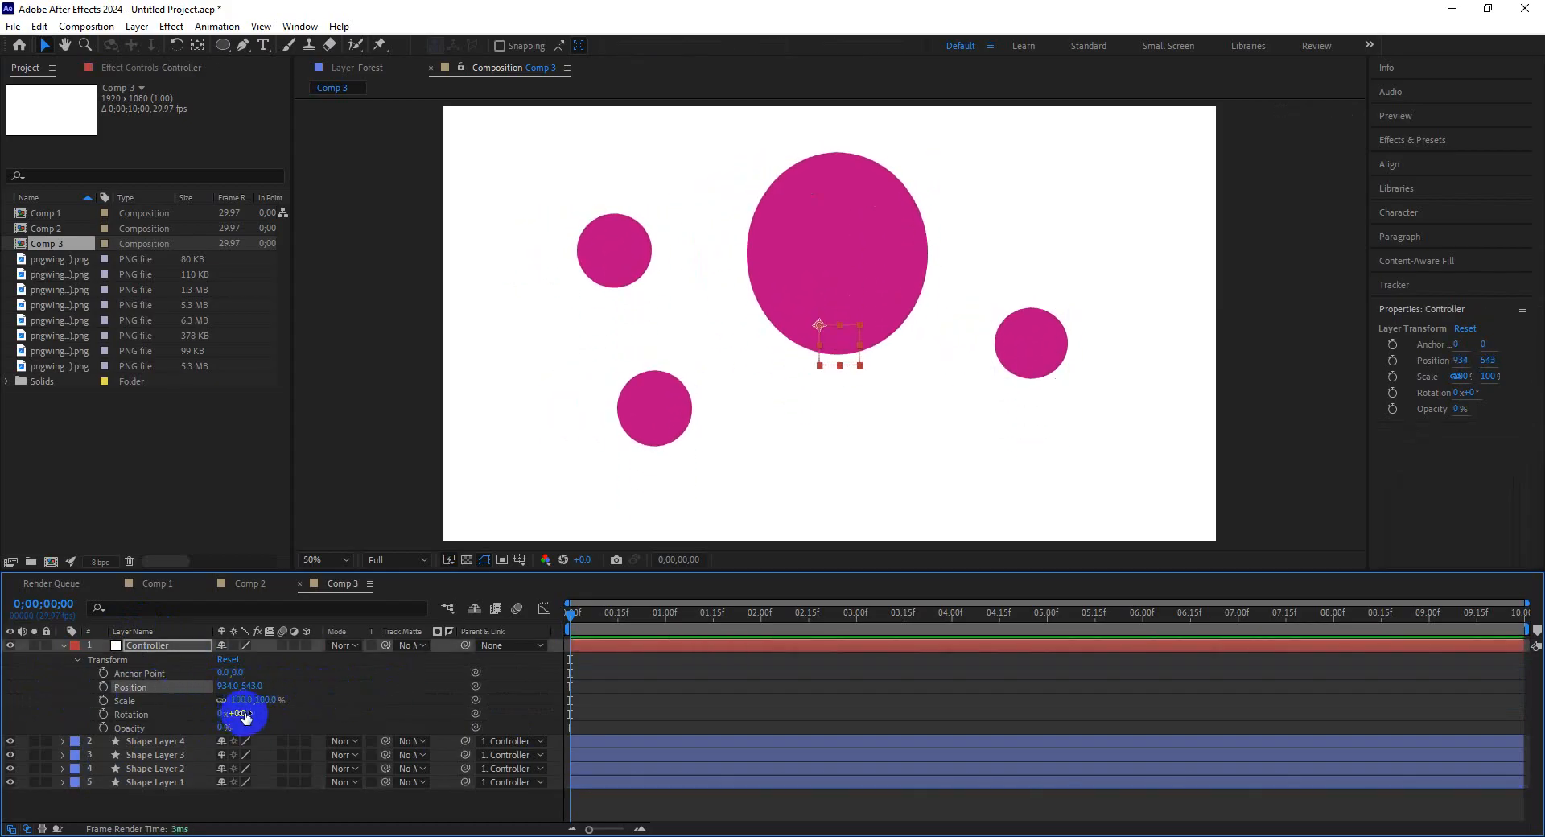
mouse_move(241, 713)
mouse_down()
mouse_move(311, 713)
mouse_move(217, 707)
mouse_move(241, 713)
mouse_up()
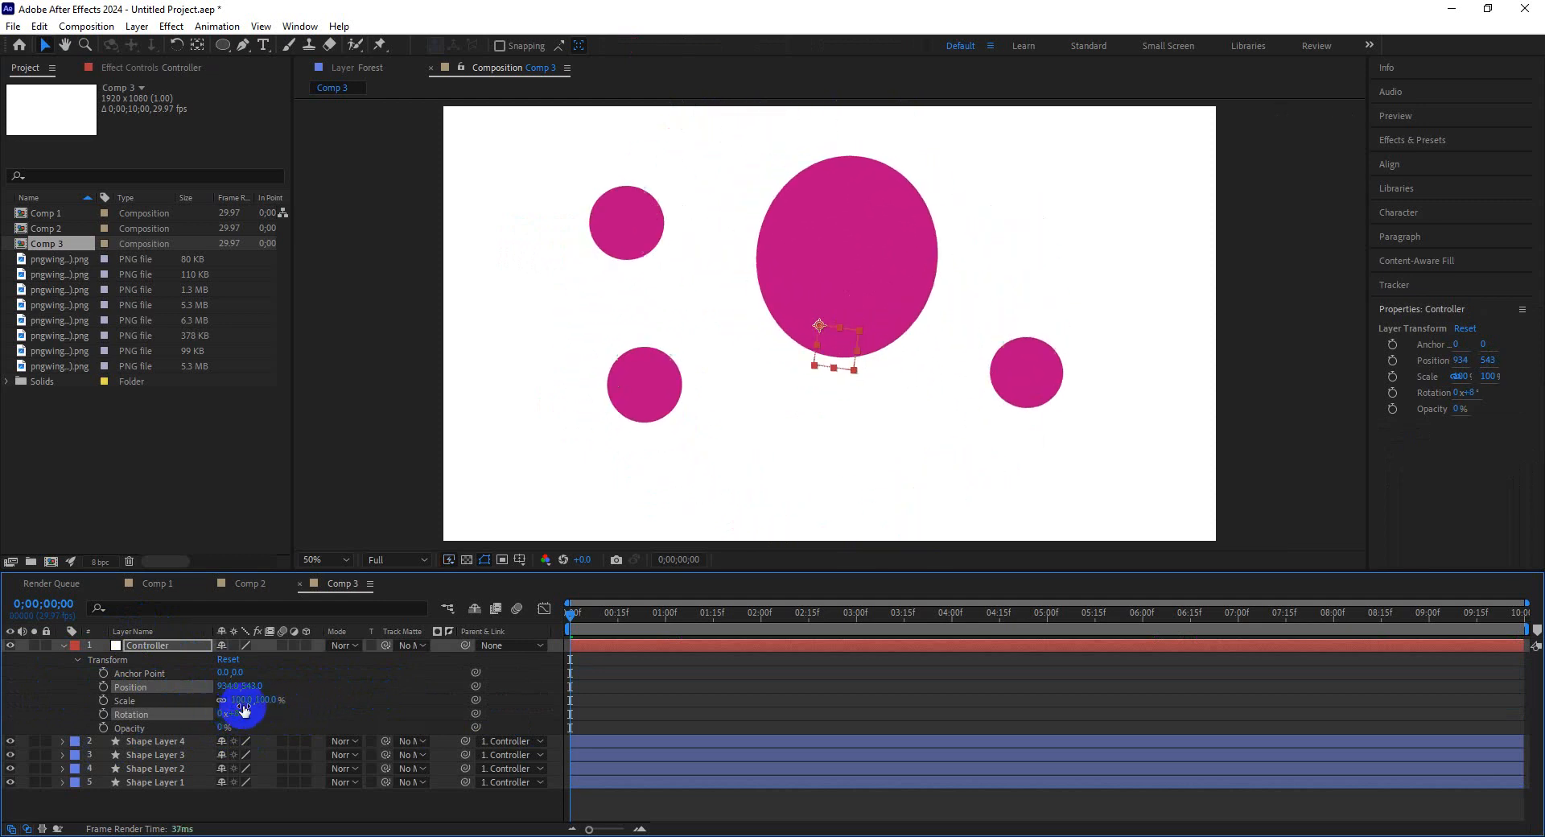
Enable keyframing on the Controller's Position near the start of the timeline.
click(585, 615)
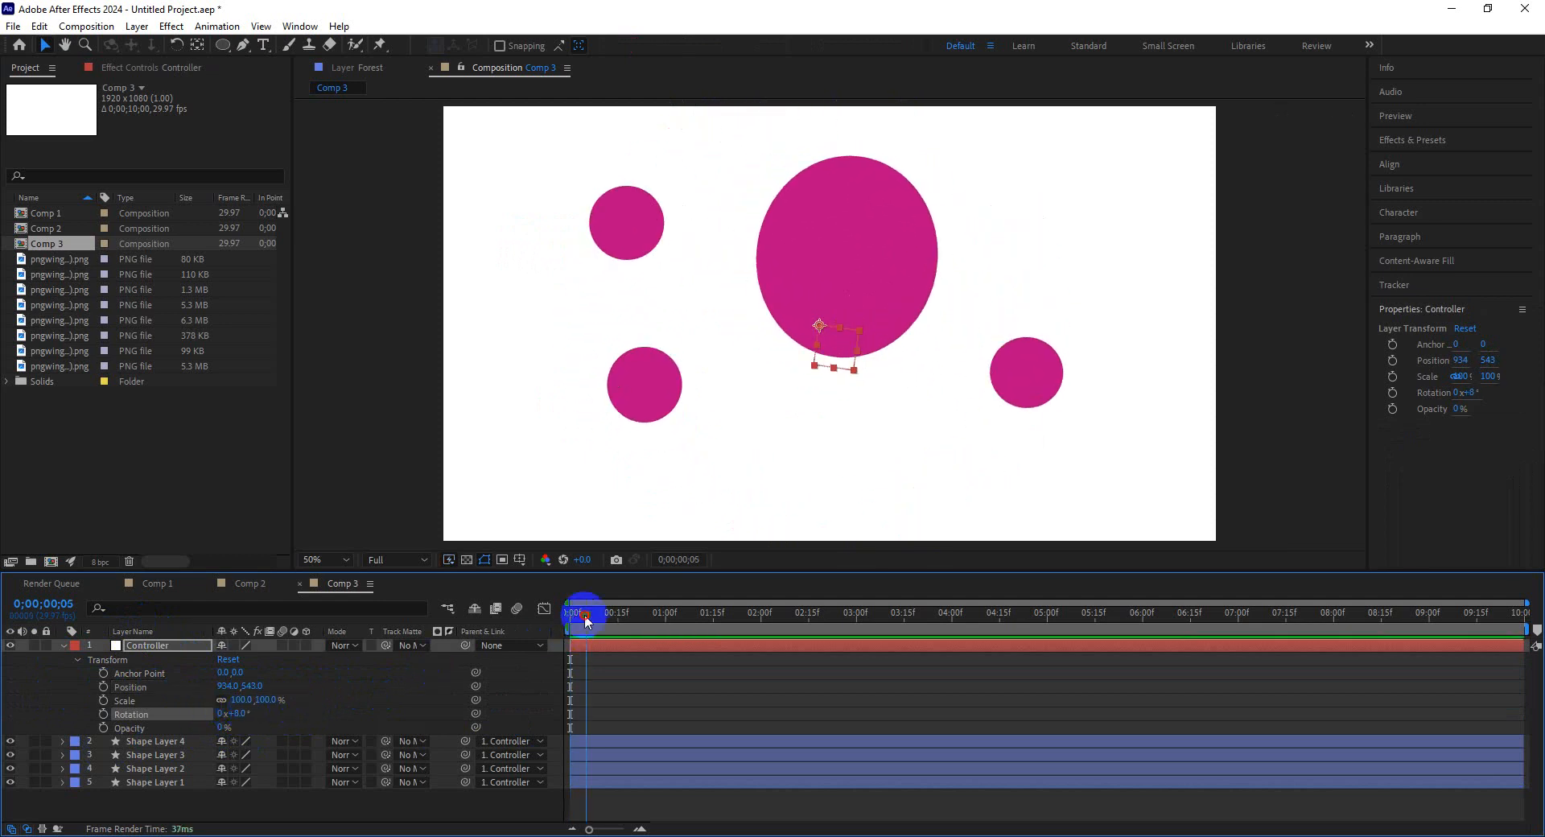
click(103, 686)
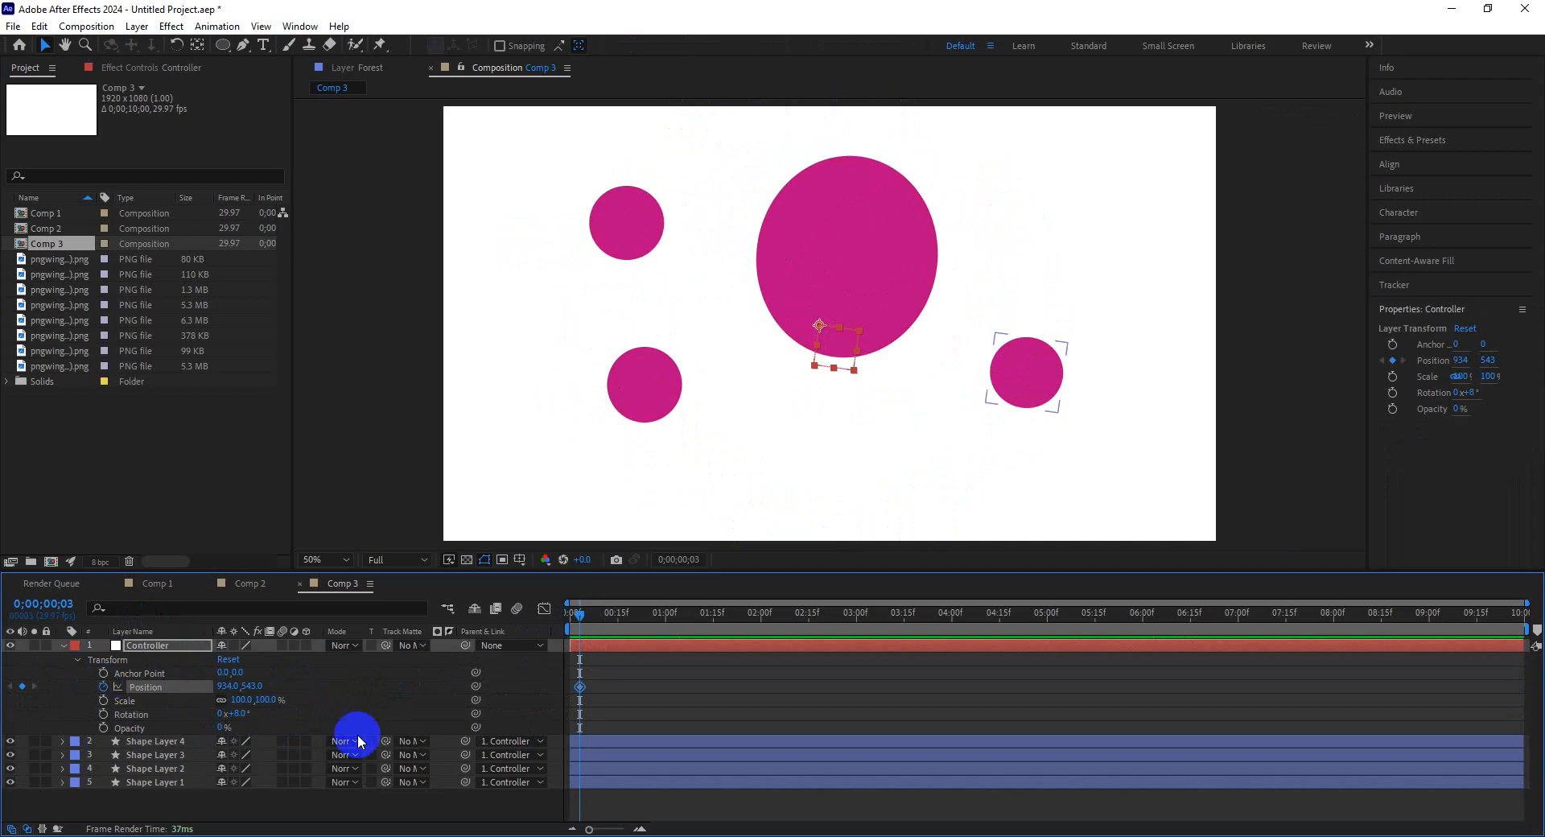
click(573, 687)
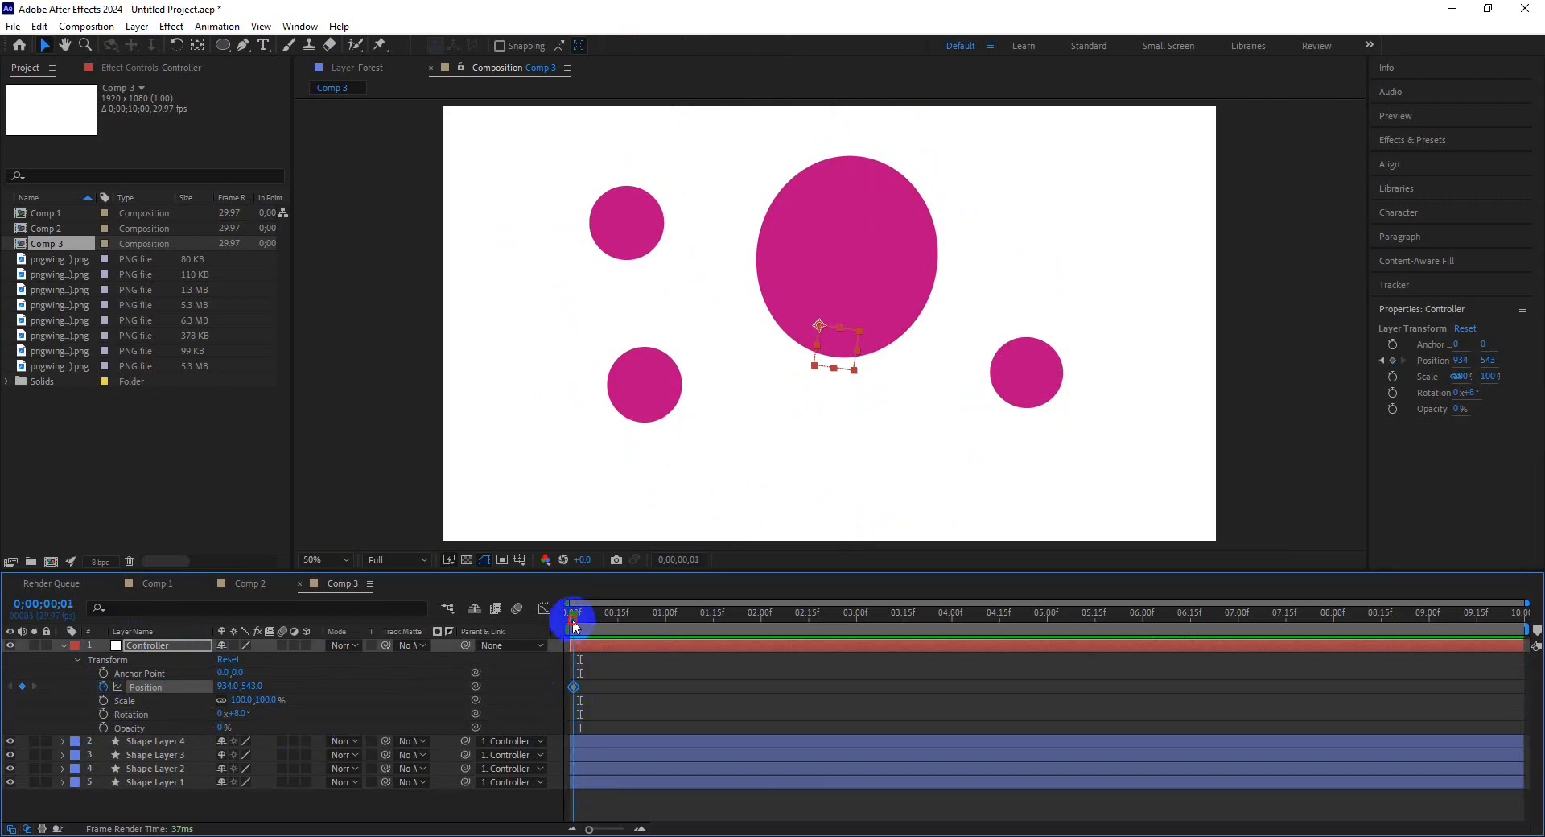
click(883, 270)
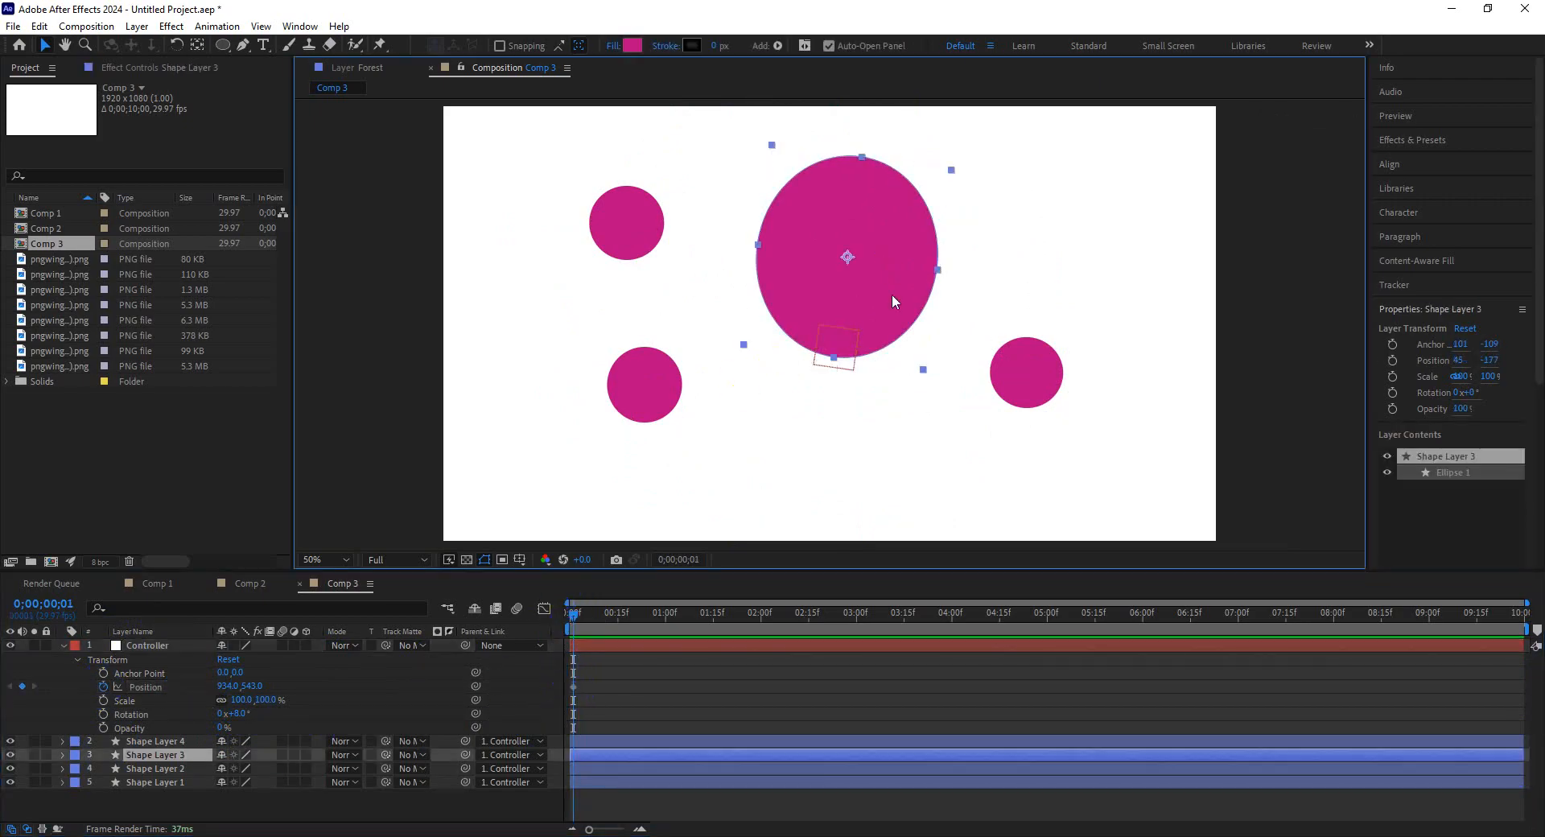
drag(865, 299, 865, 300)
key(ctrl+z)
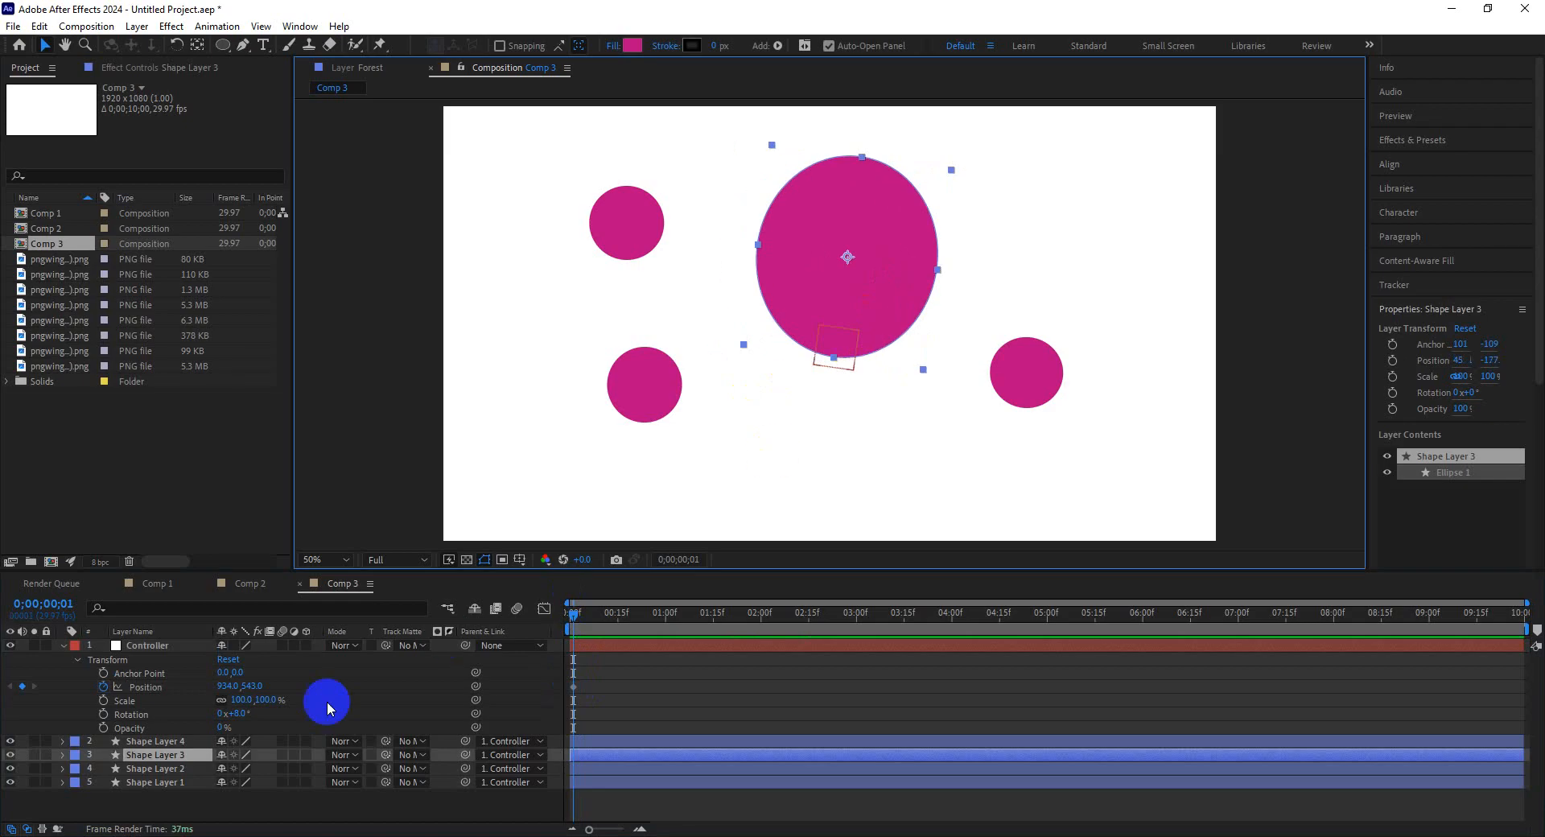
Animate the Controller's Position from 393, 543 at the start to a point further right at about 5 seconds 15 frames.
drag(225, 688, 361, 734)
drag(226, 687, 11, 696)
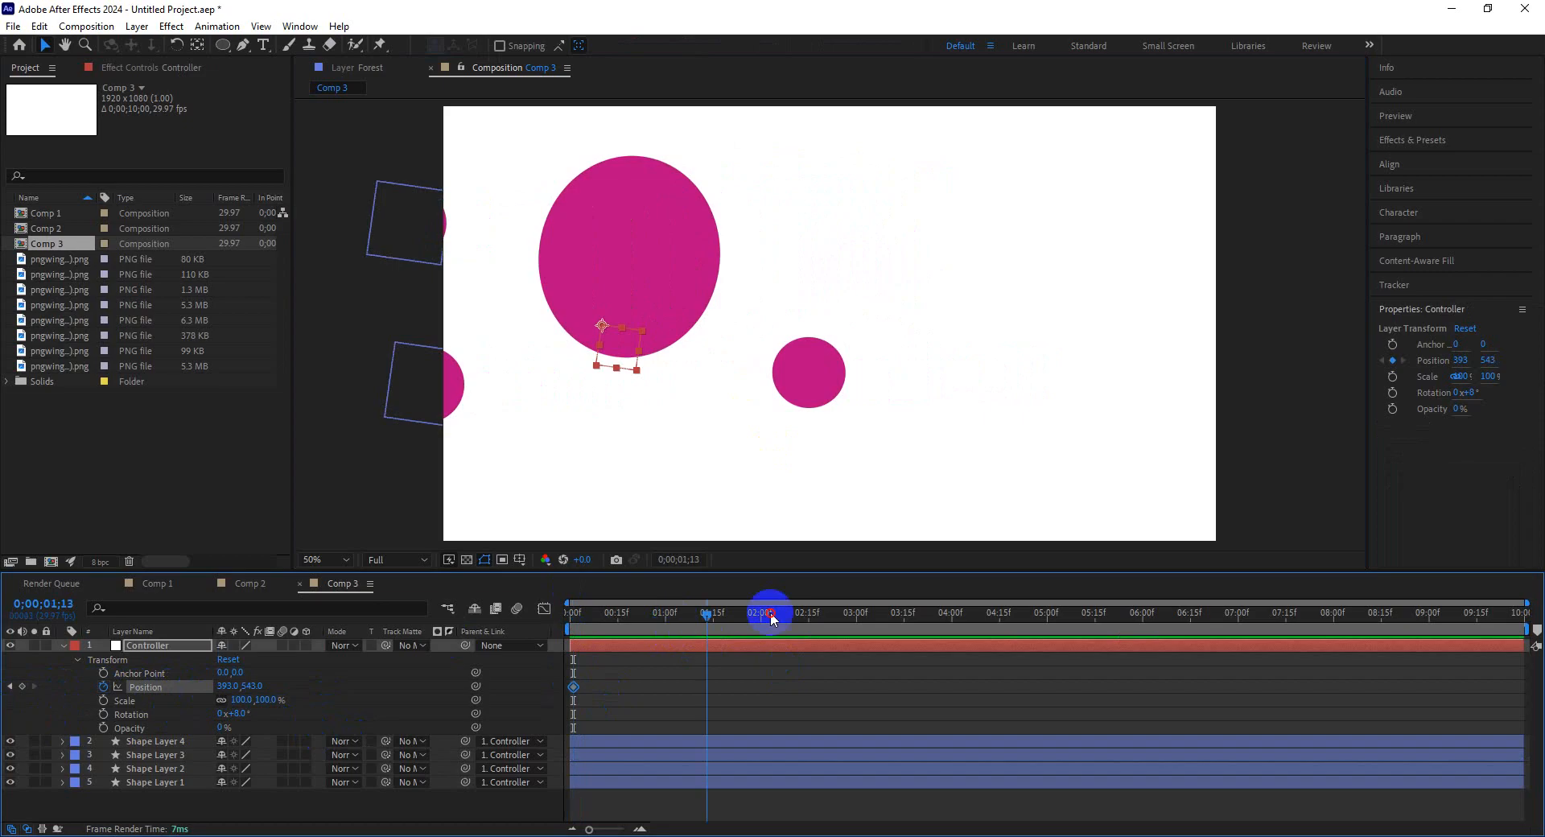
drag(218, 687, 1043, 710)
Return to the start and preview the Controller moving all circles across the composition.
drag(858, 625, 252, 624)
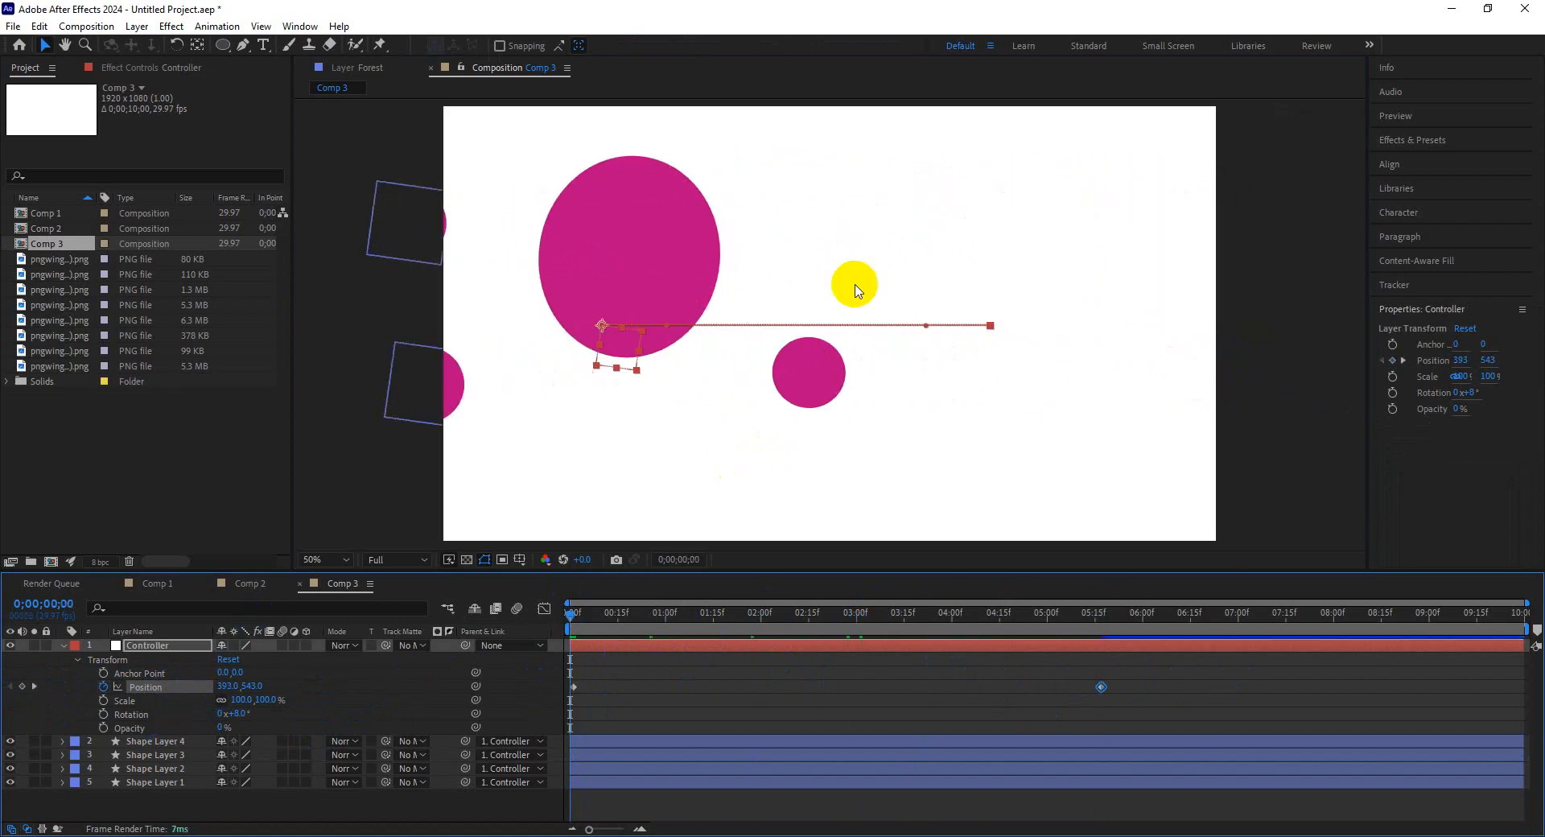
key(space)
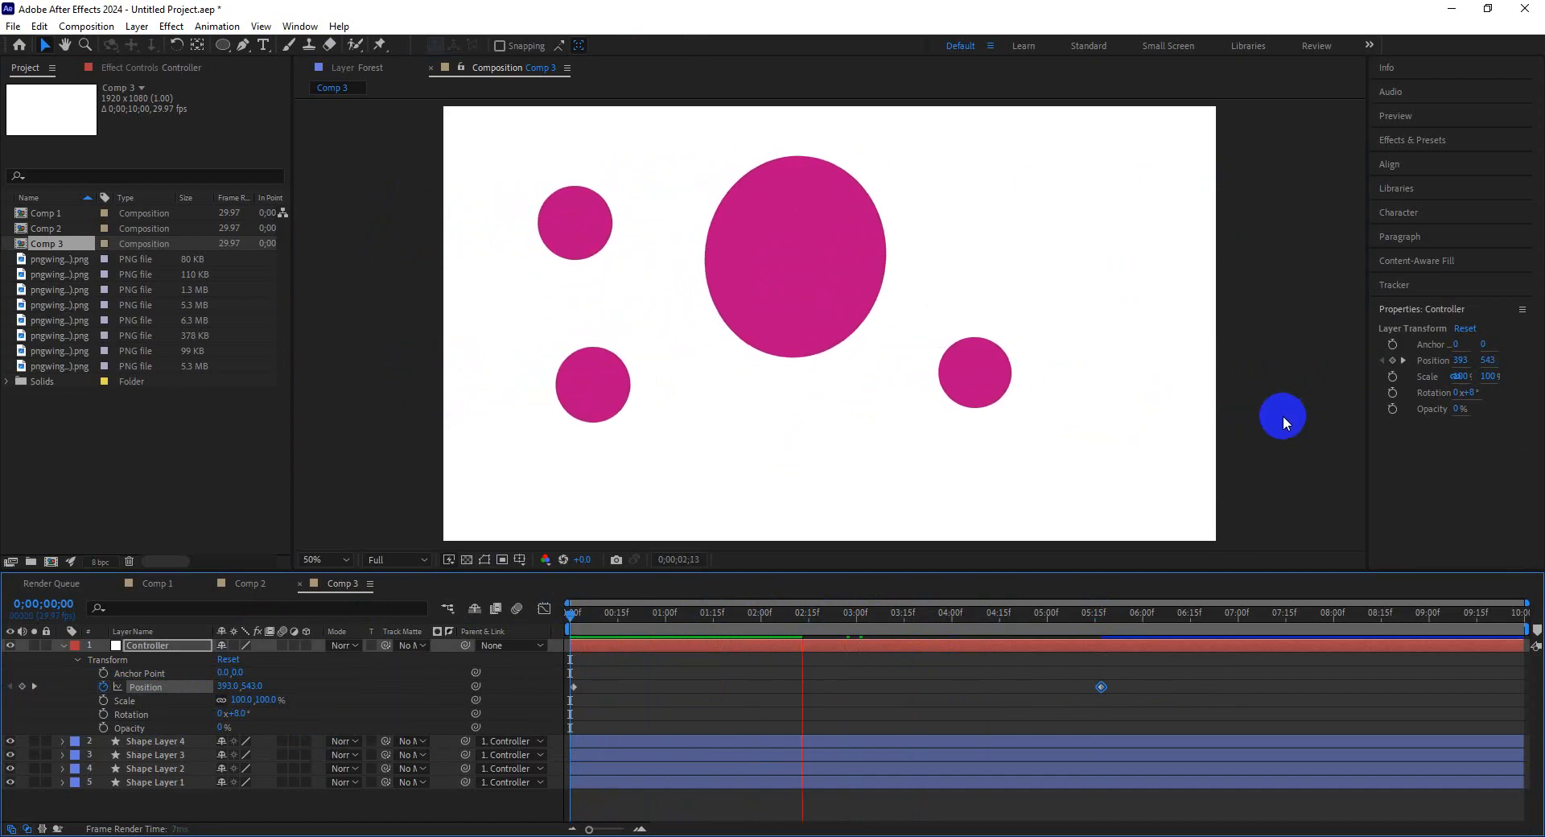
key(space)
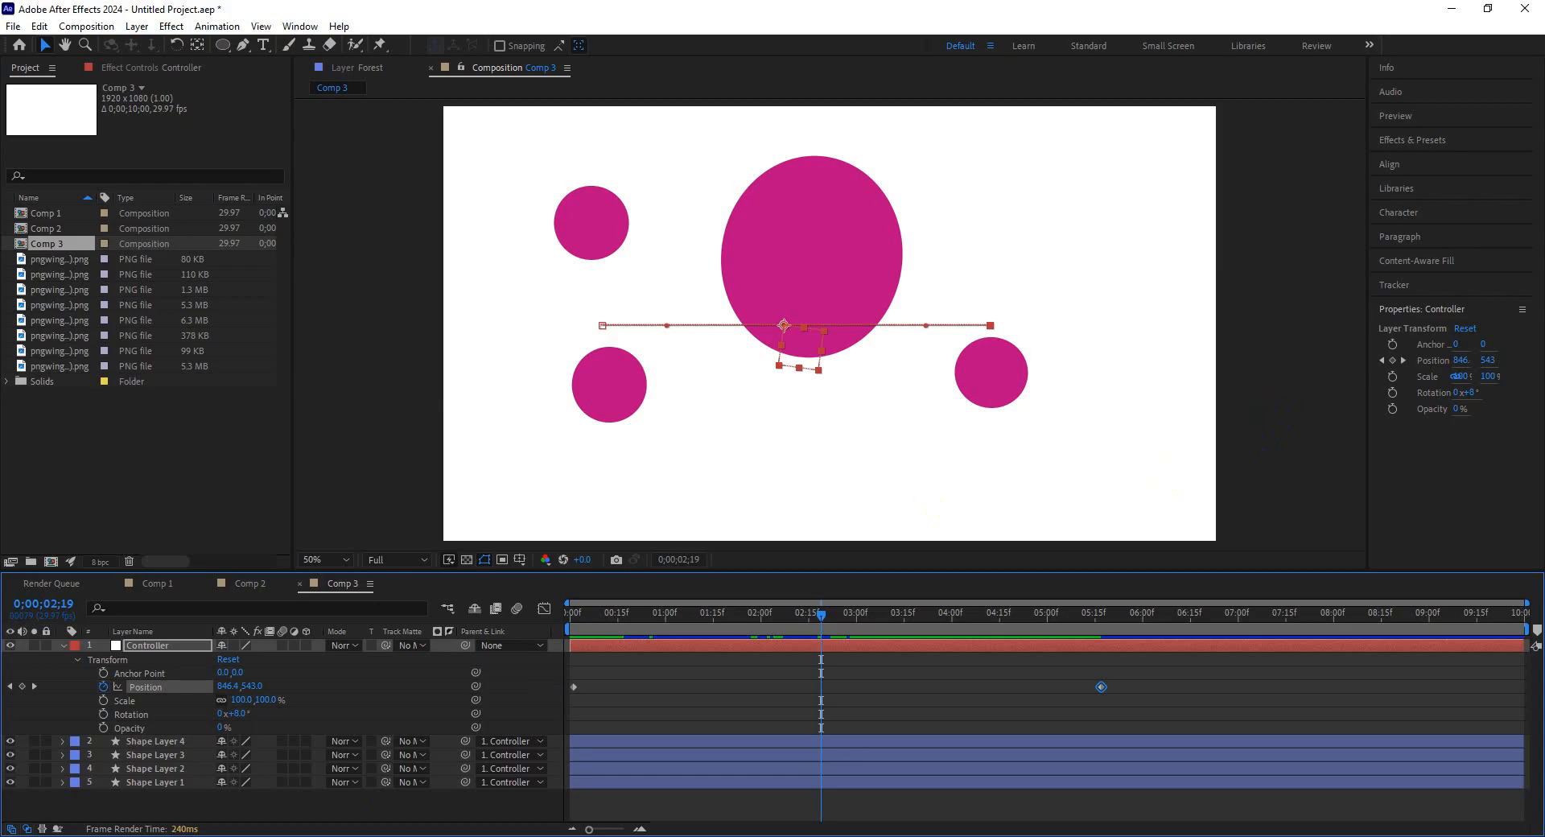
click(376, 836)
click(314, 798)
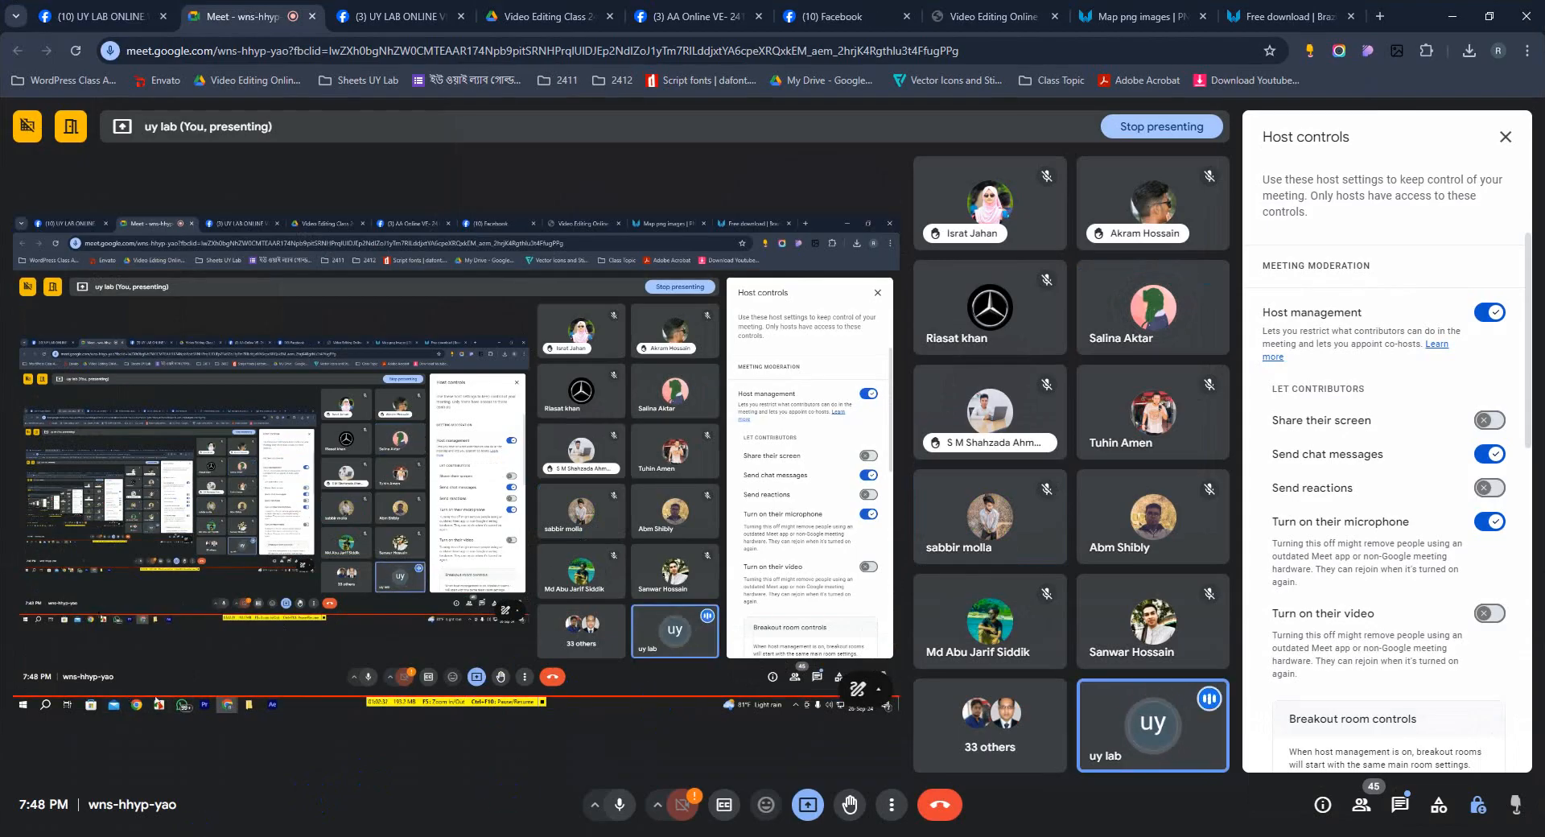
click(451, 836)
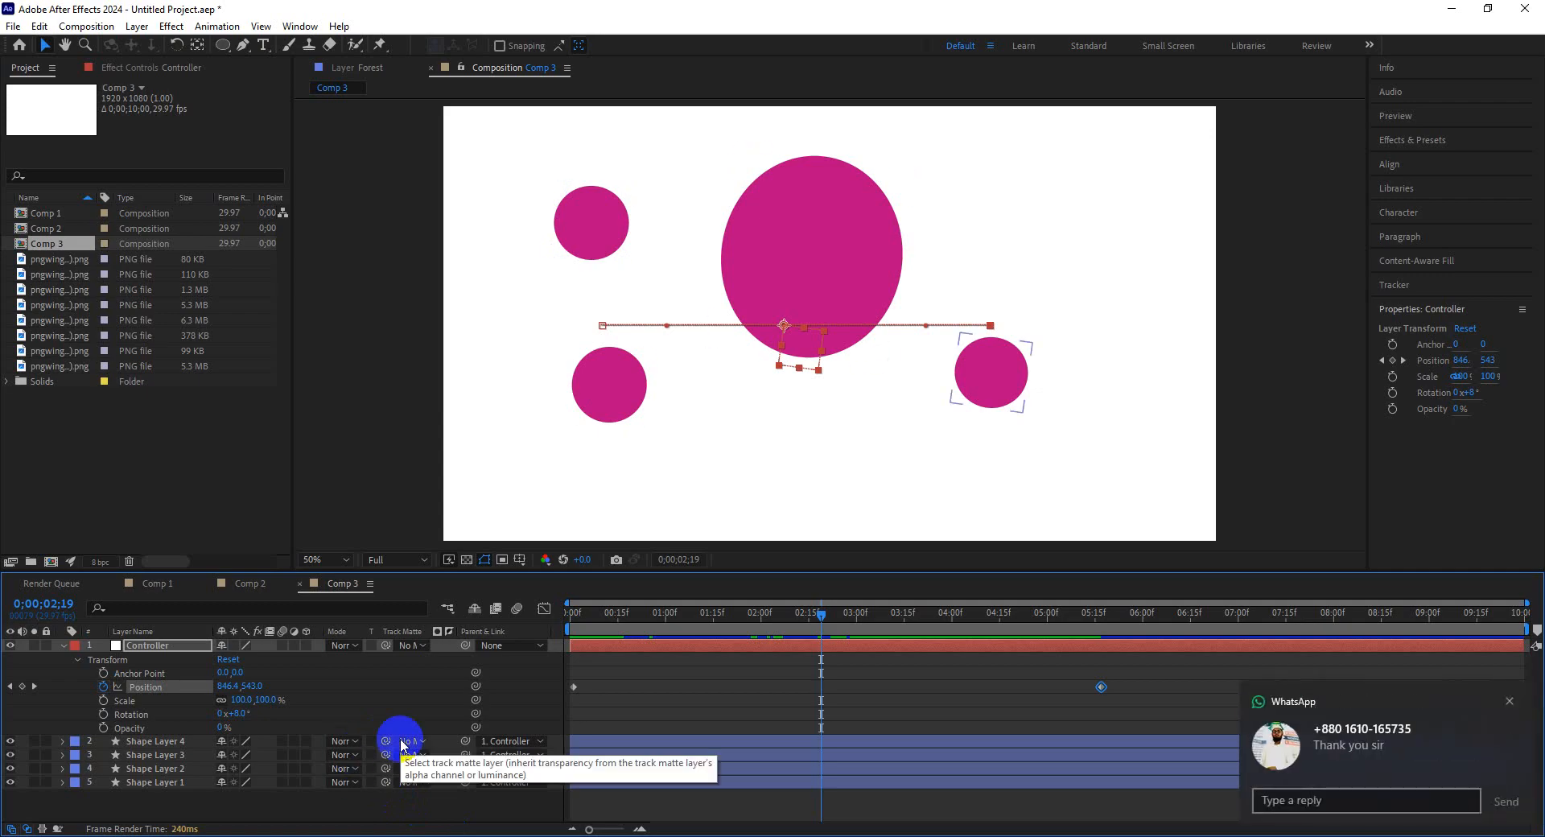
click(1510, 701)
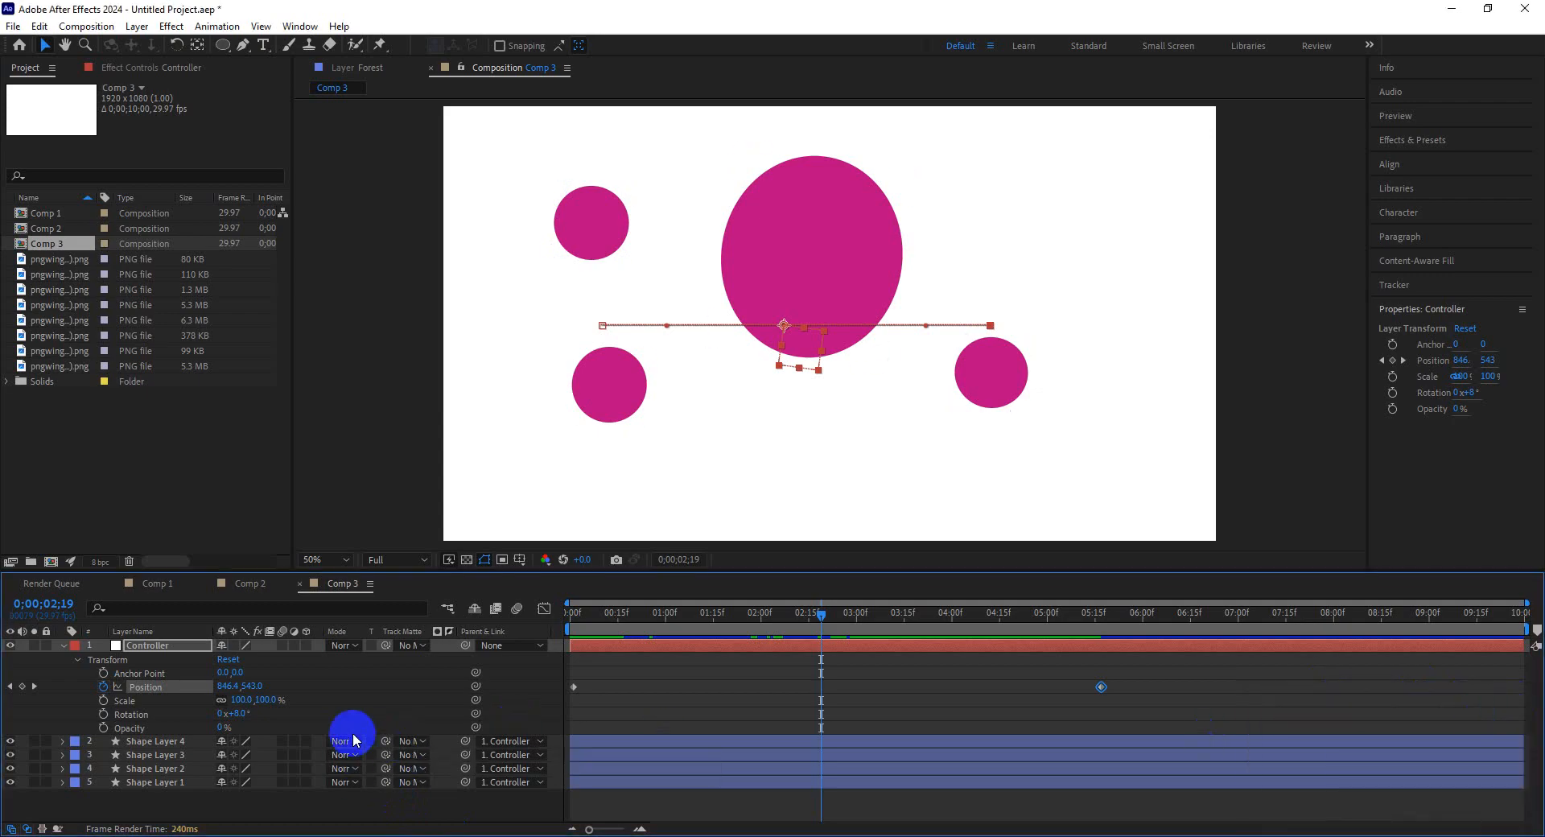
click(1449, 9)
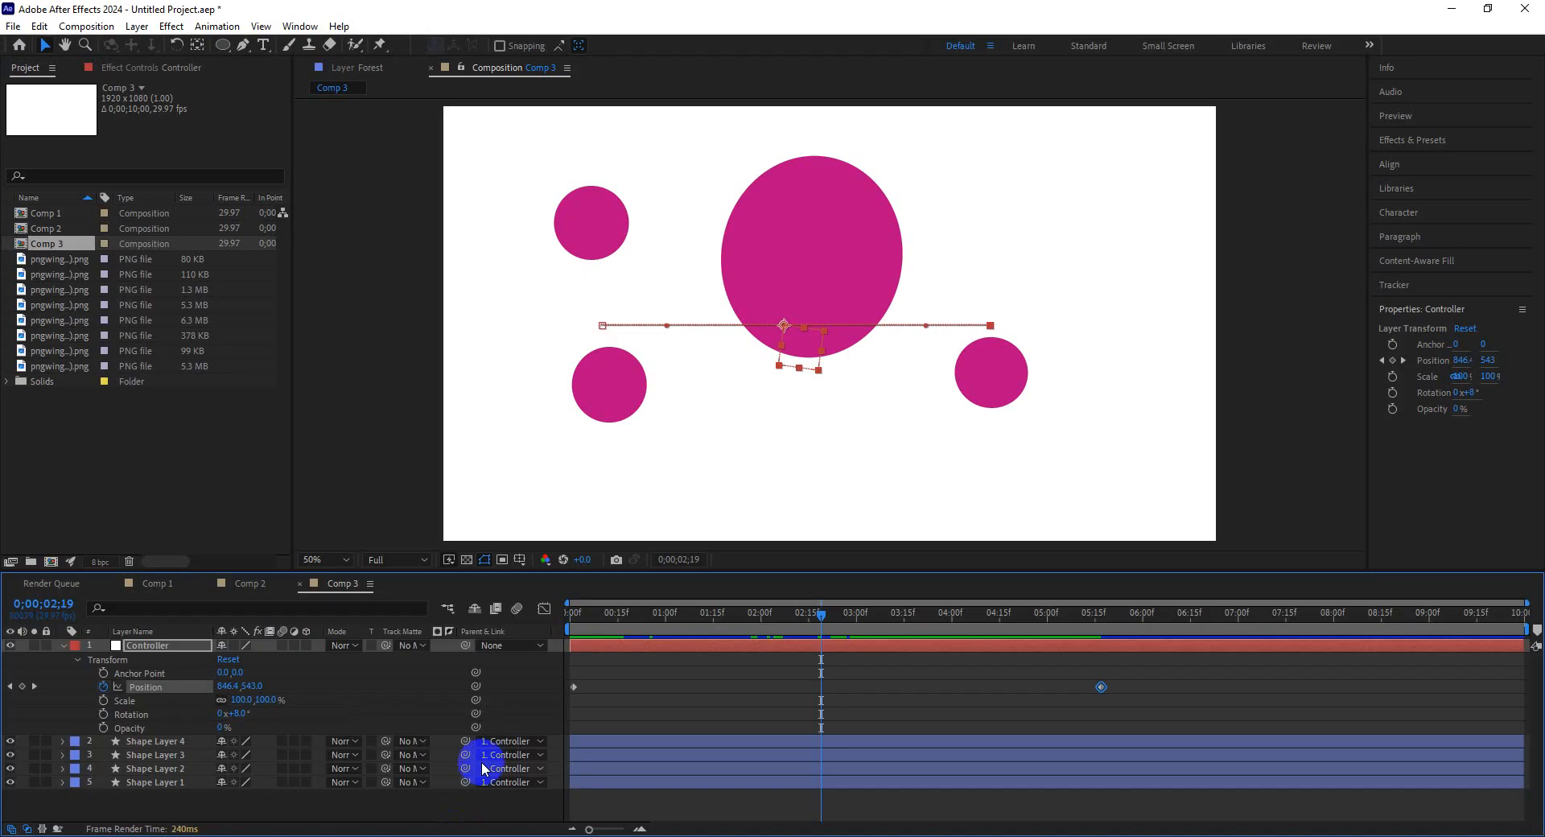
drag(697, 614, 541, 606)
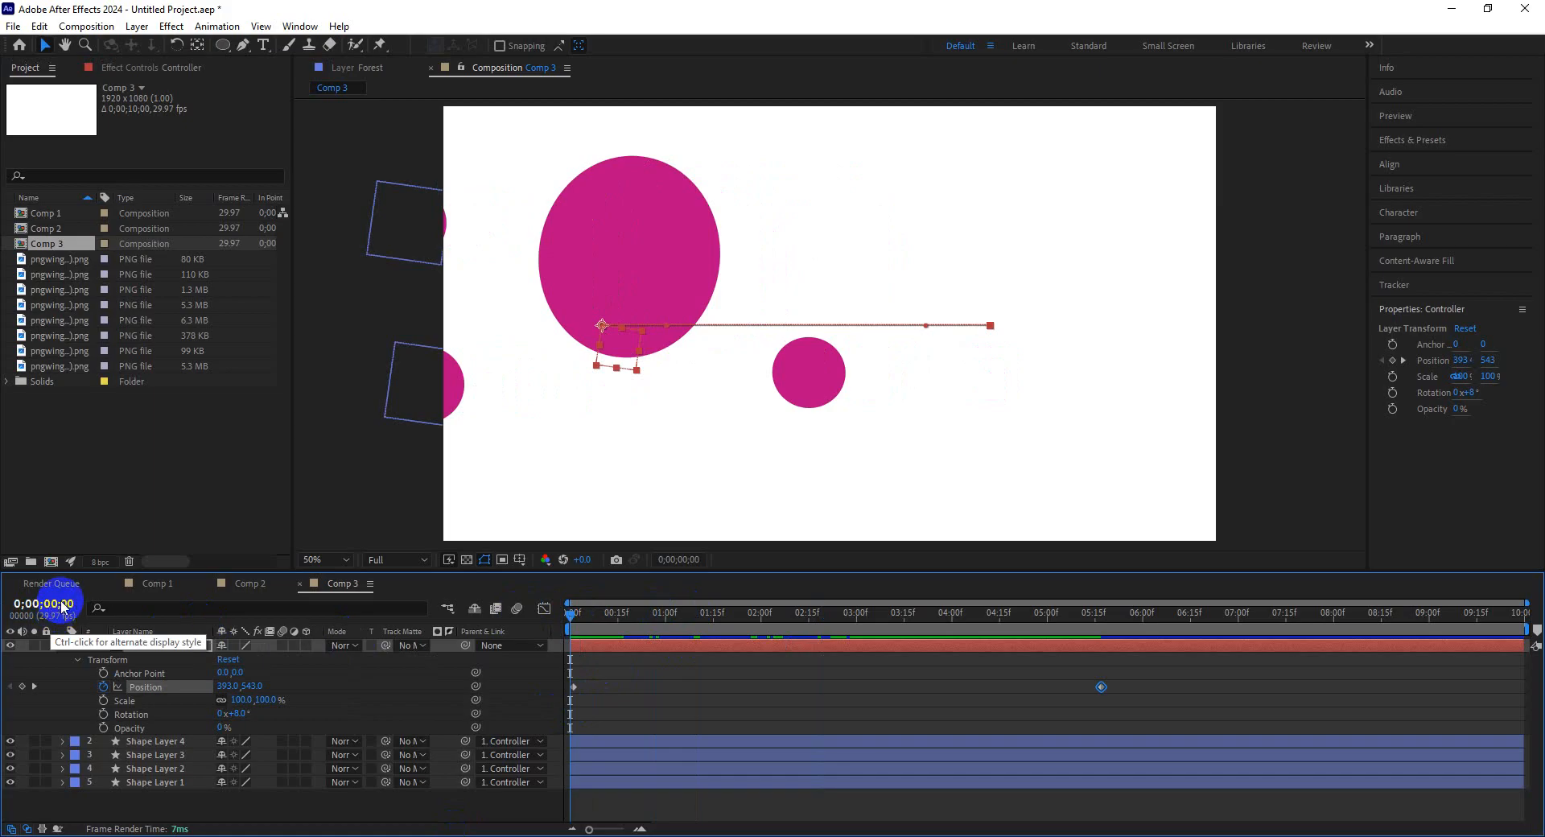
Add Comp 3 to the Render Queue through the Export command.
click(13, 29)
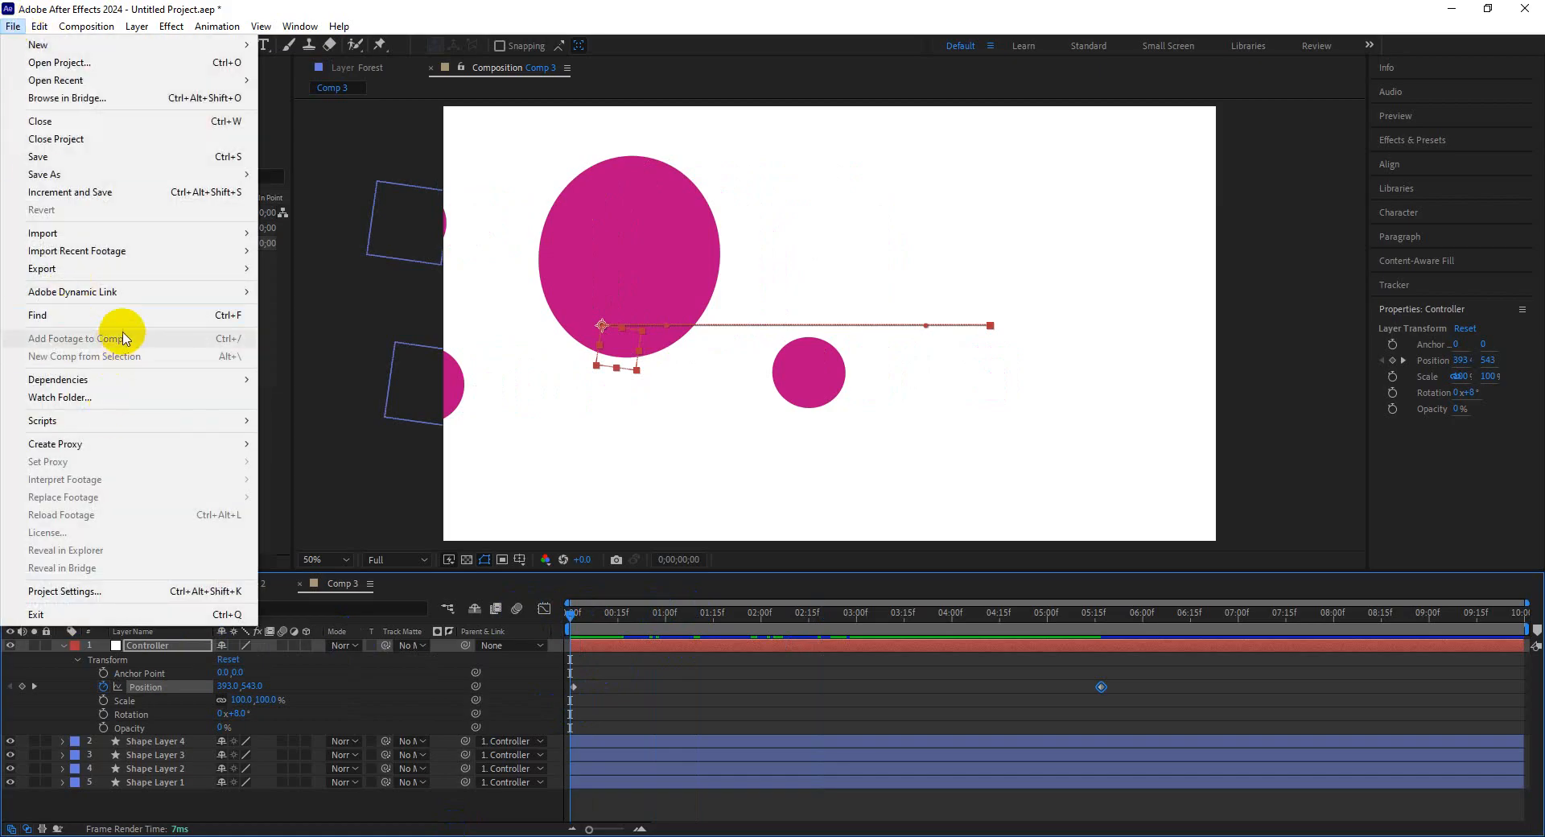
mouse_move(255, 268)
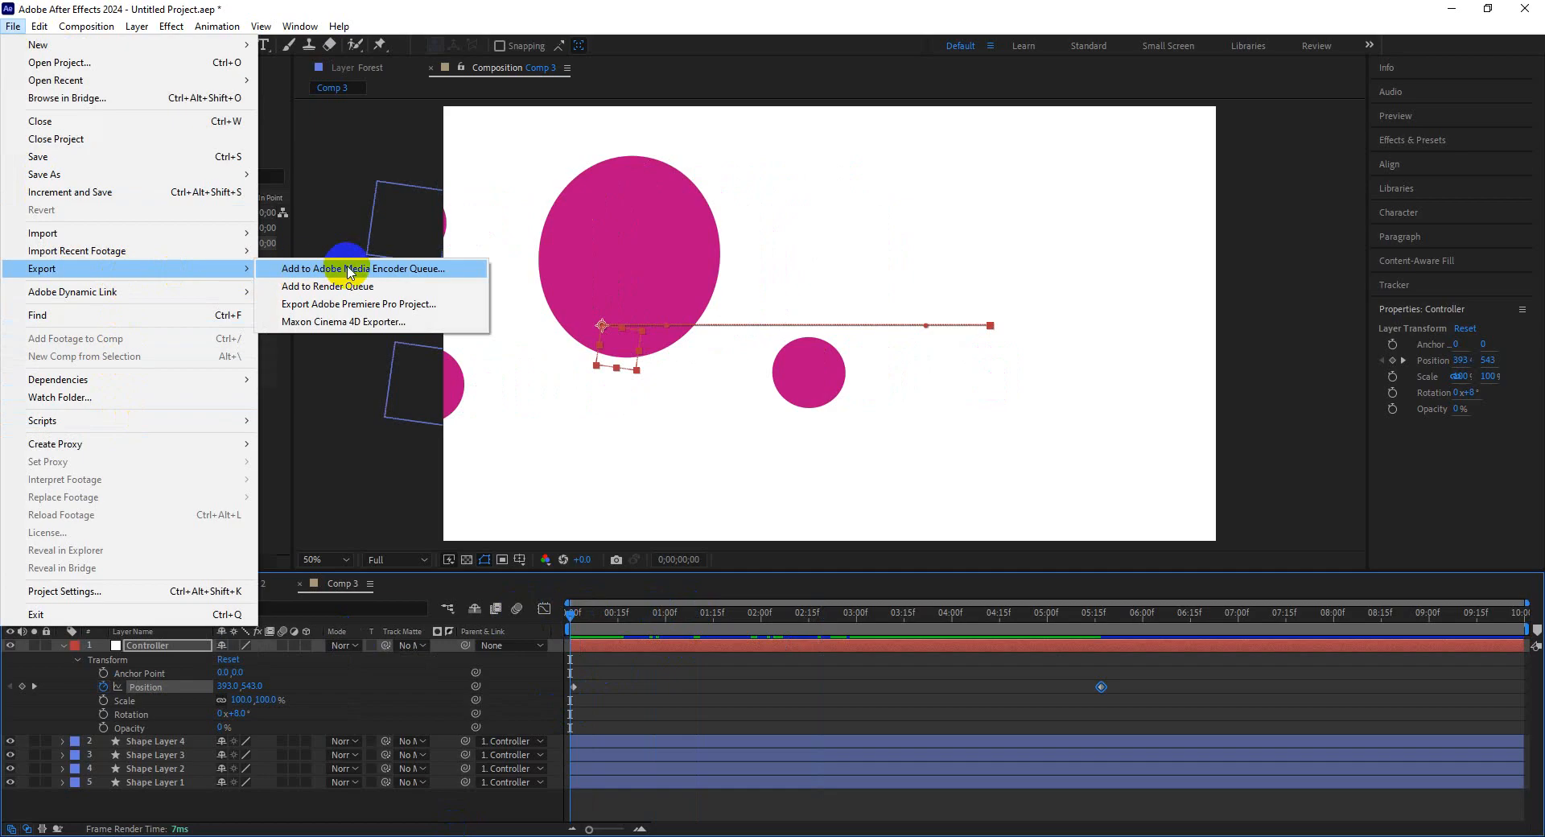
click(349, 288)
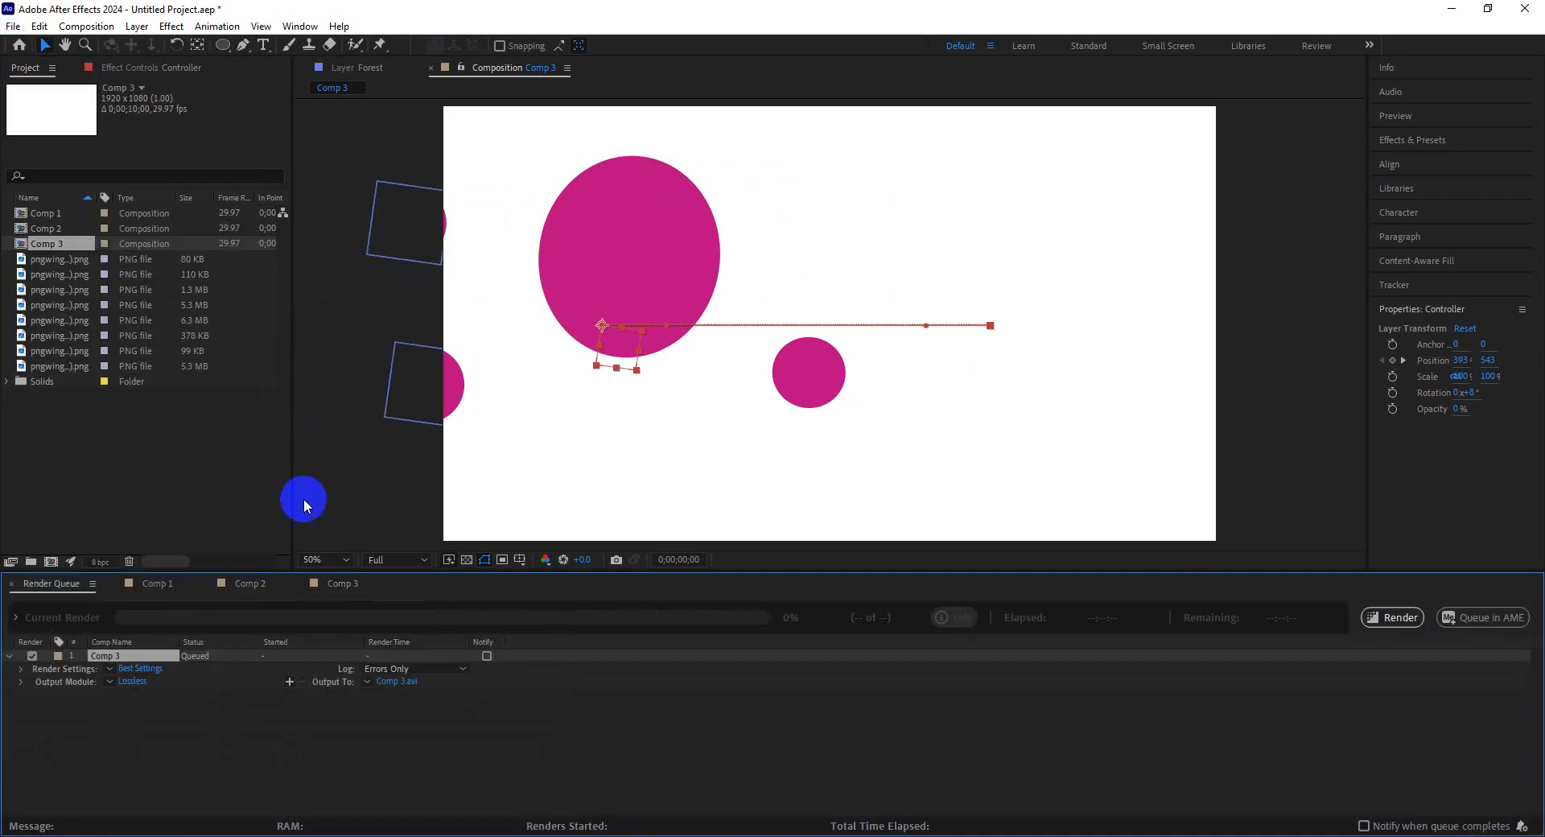
Add Comp 3 to the Render Queue a second time and confirm its Best Settings render settings.
click(13, 26)
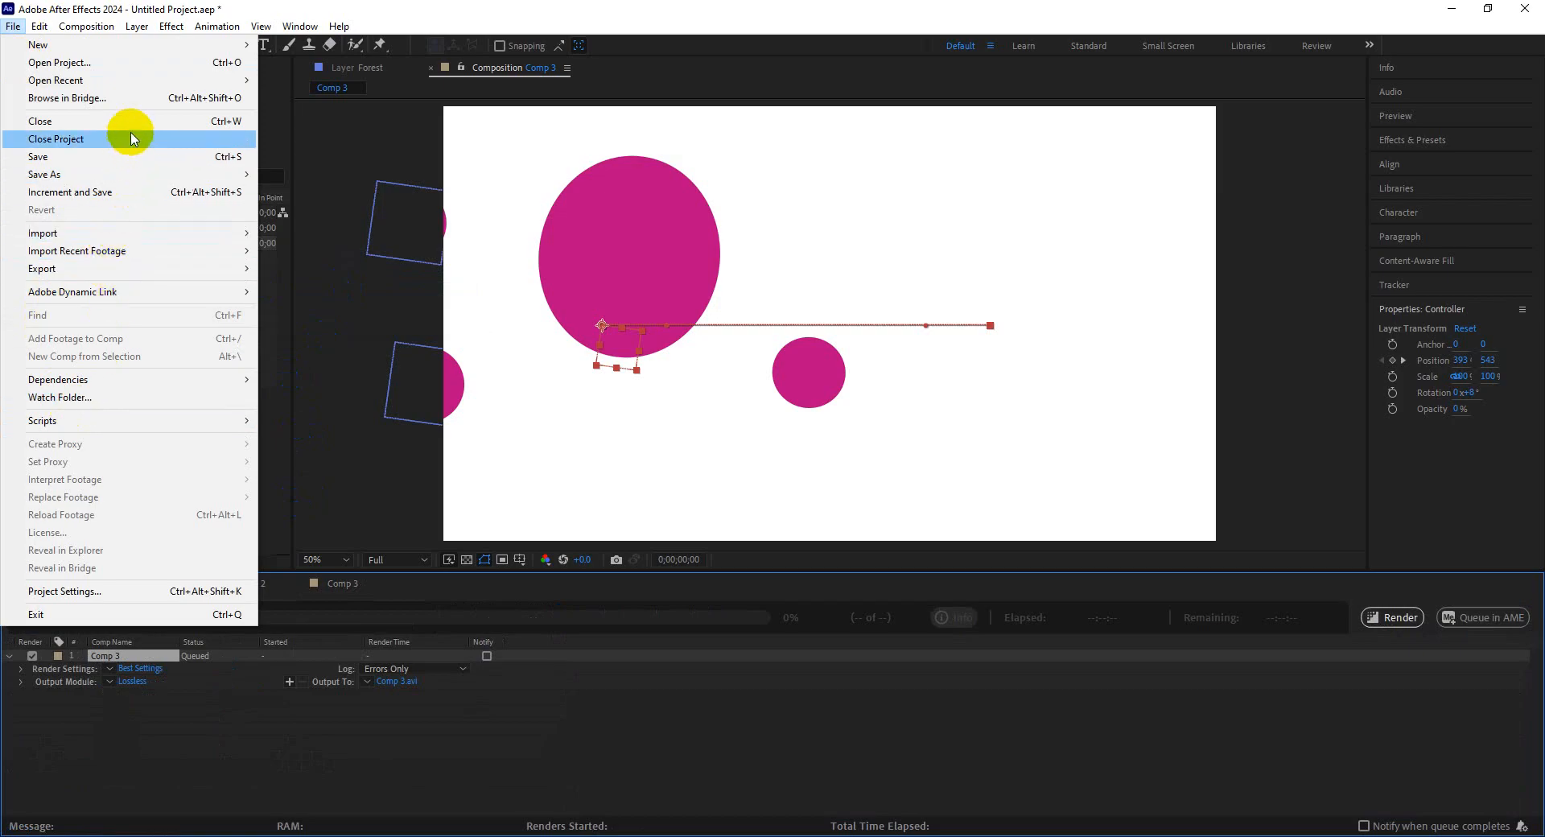
mouse_move(233, 268)
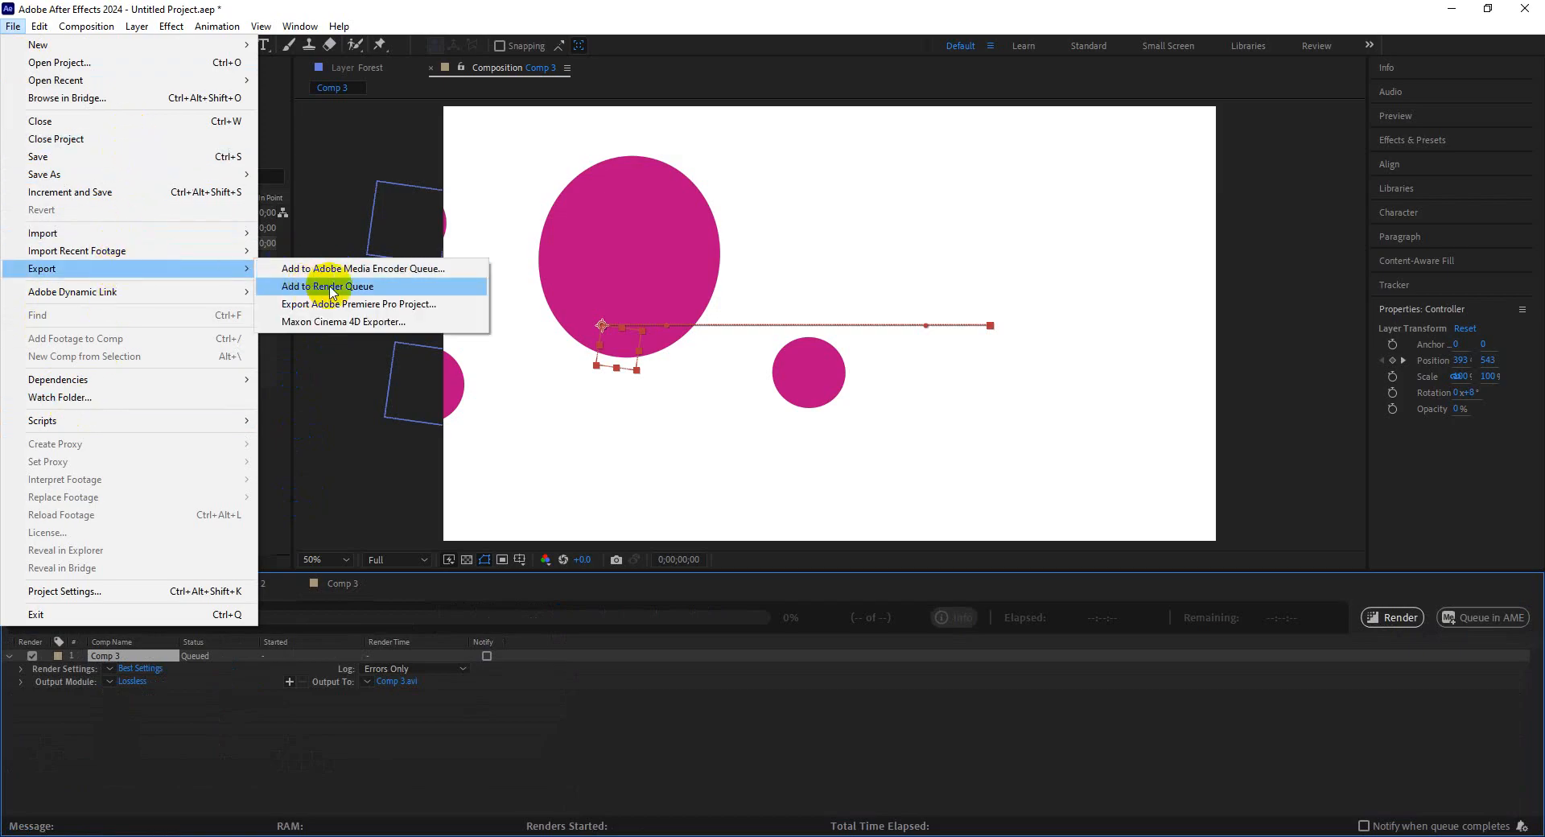
click(330, 287)
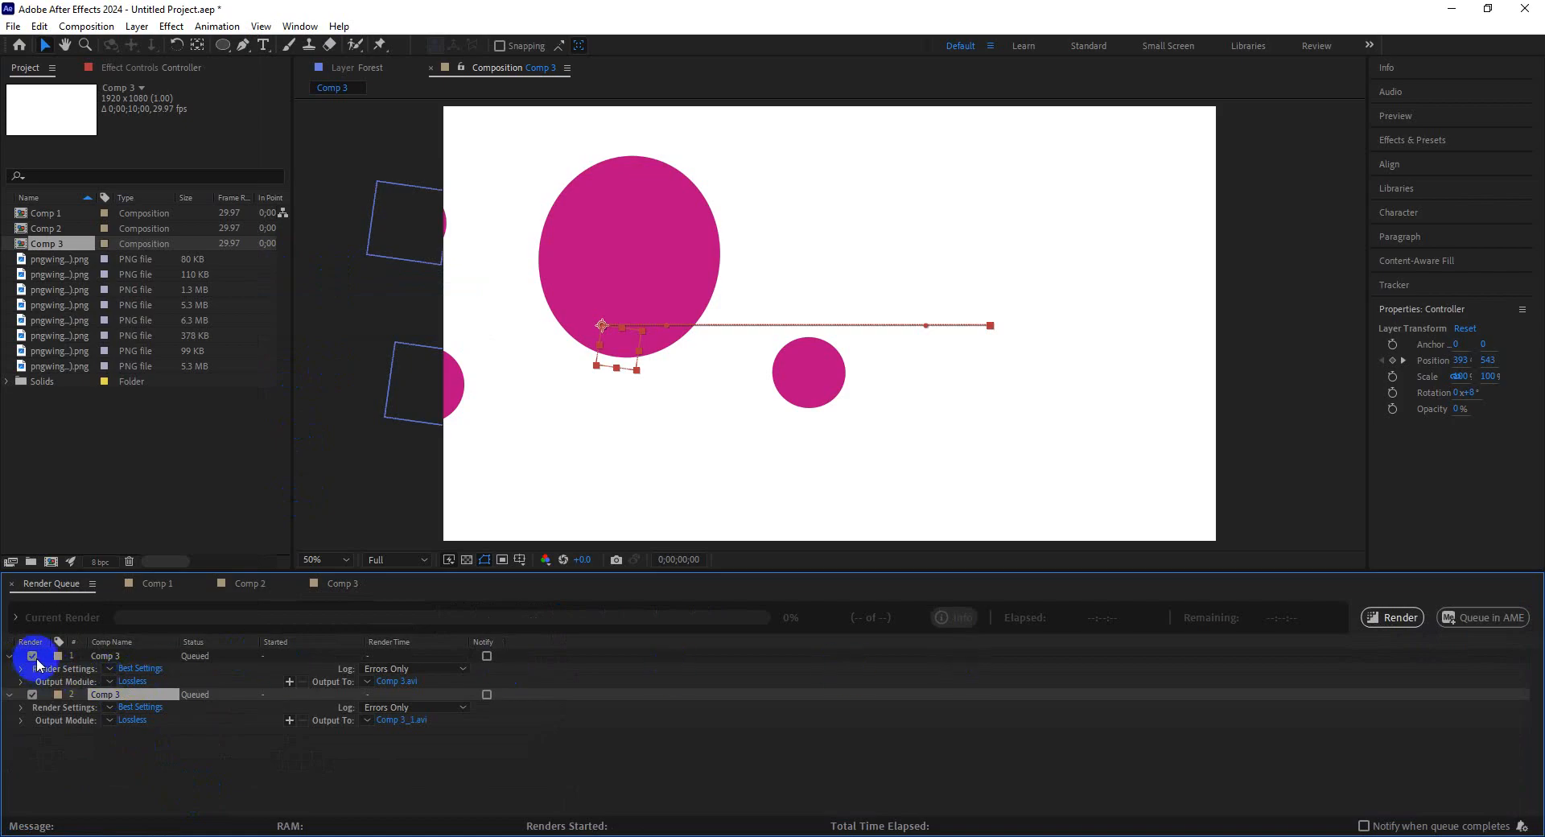
click(142, 707)
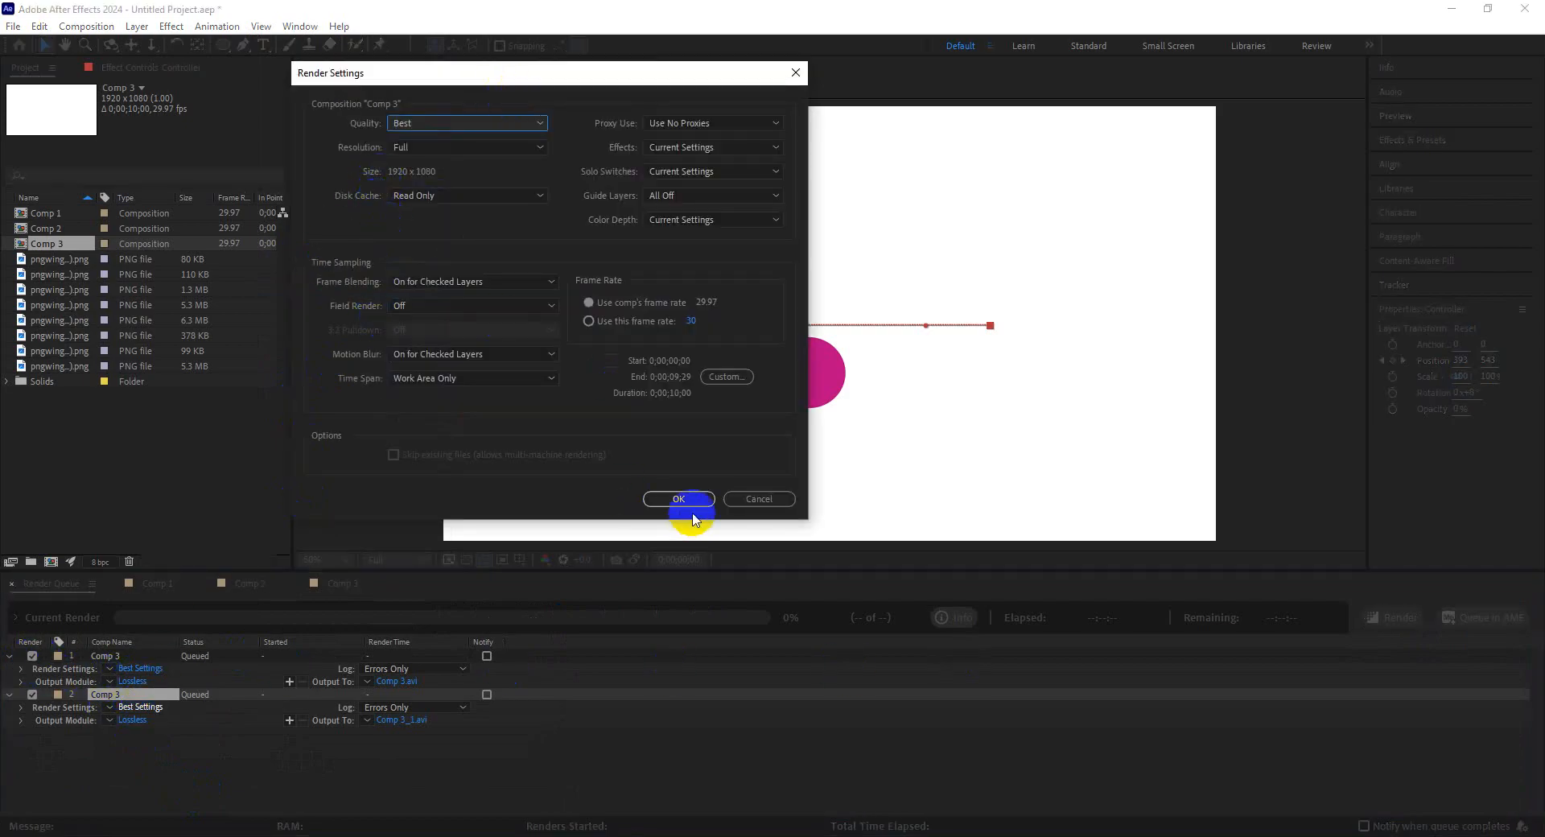
click(678, 499)
Set the second queue item's output module format to QuickTime.
click(132, 722)
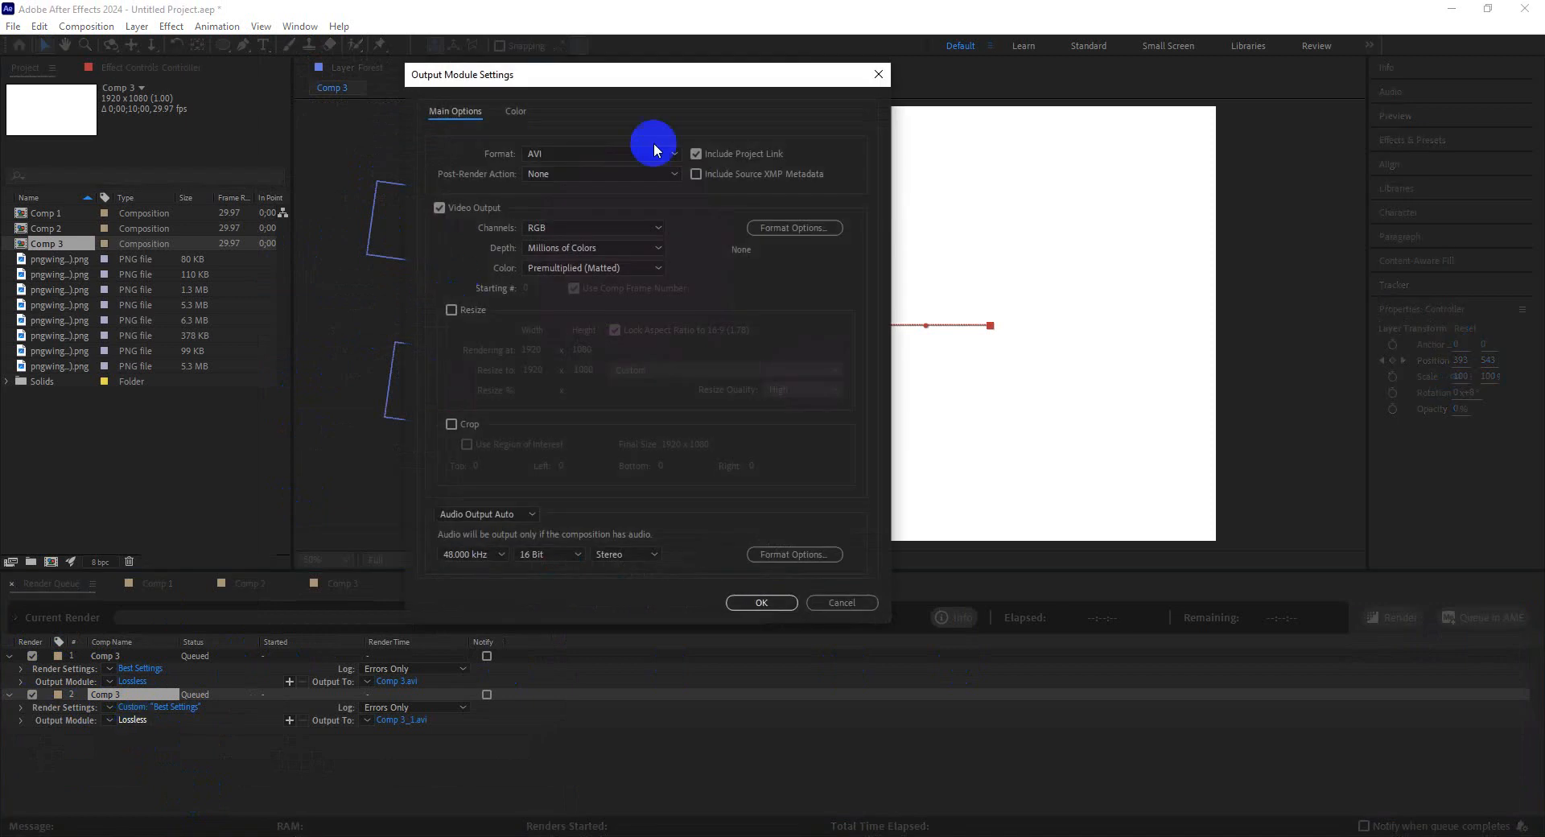
click(605, 156)
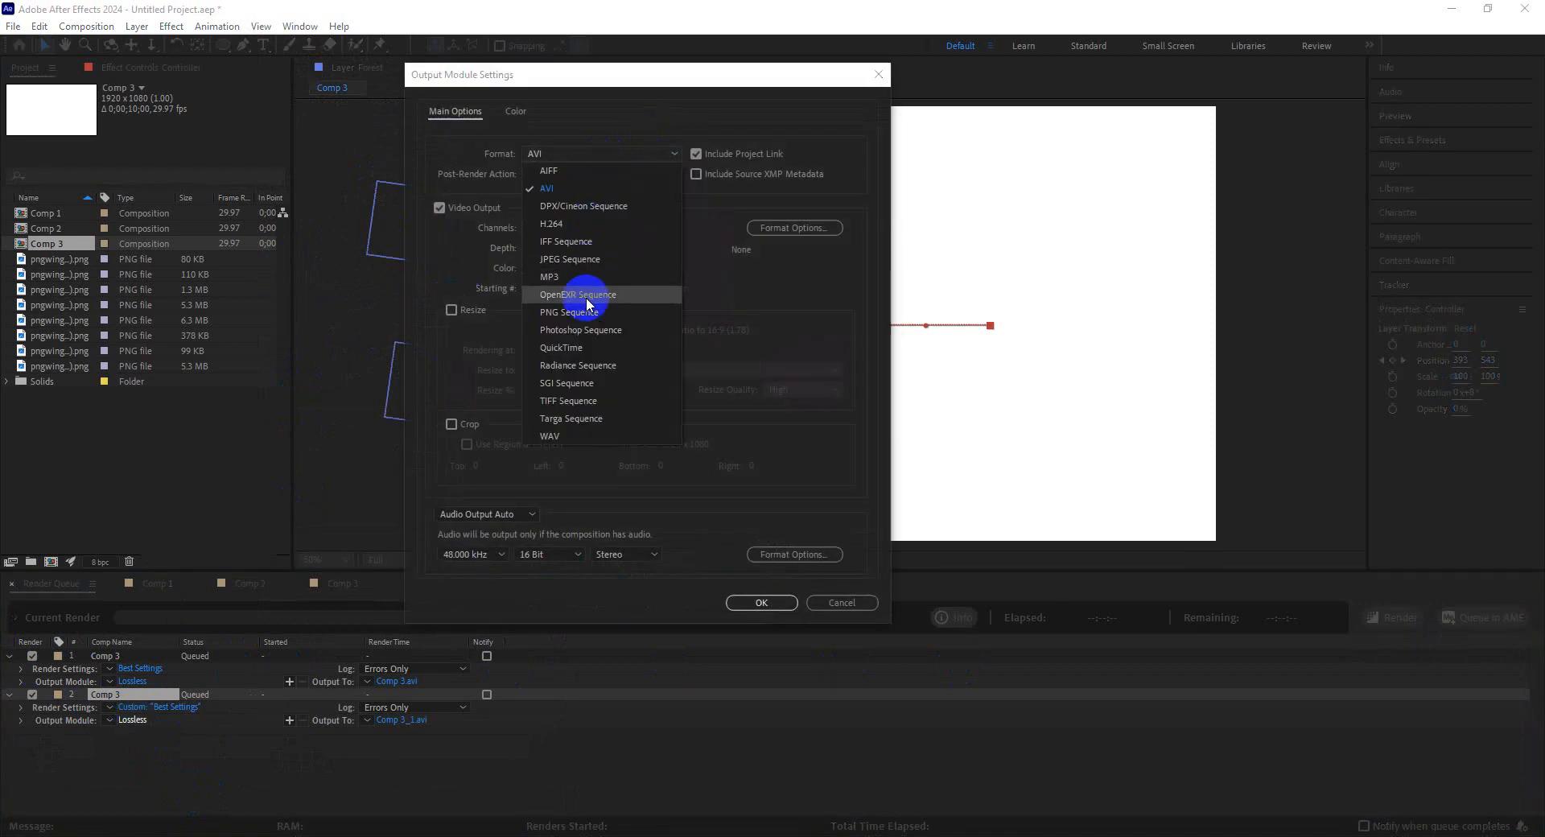
click(595, 349)
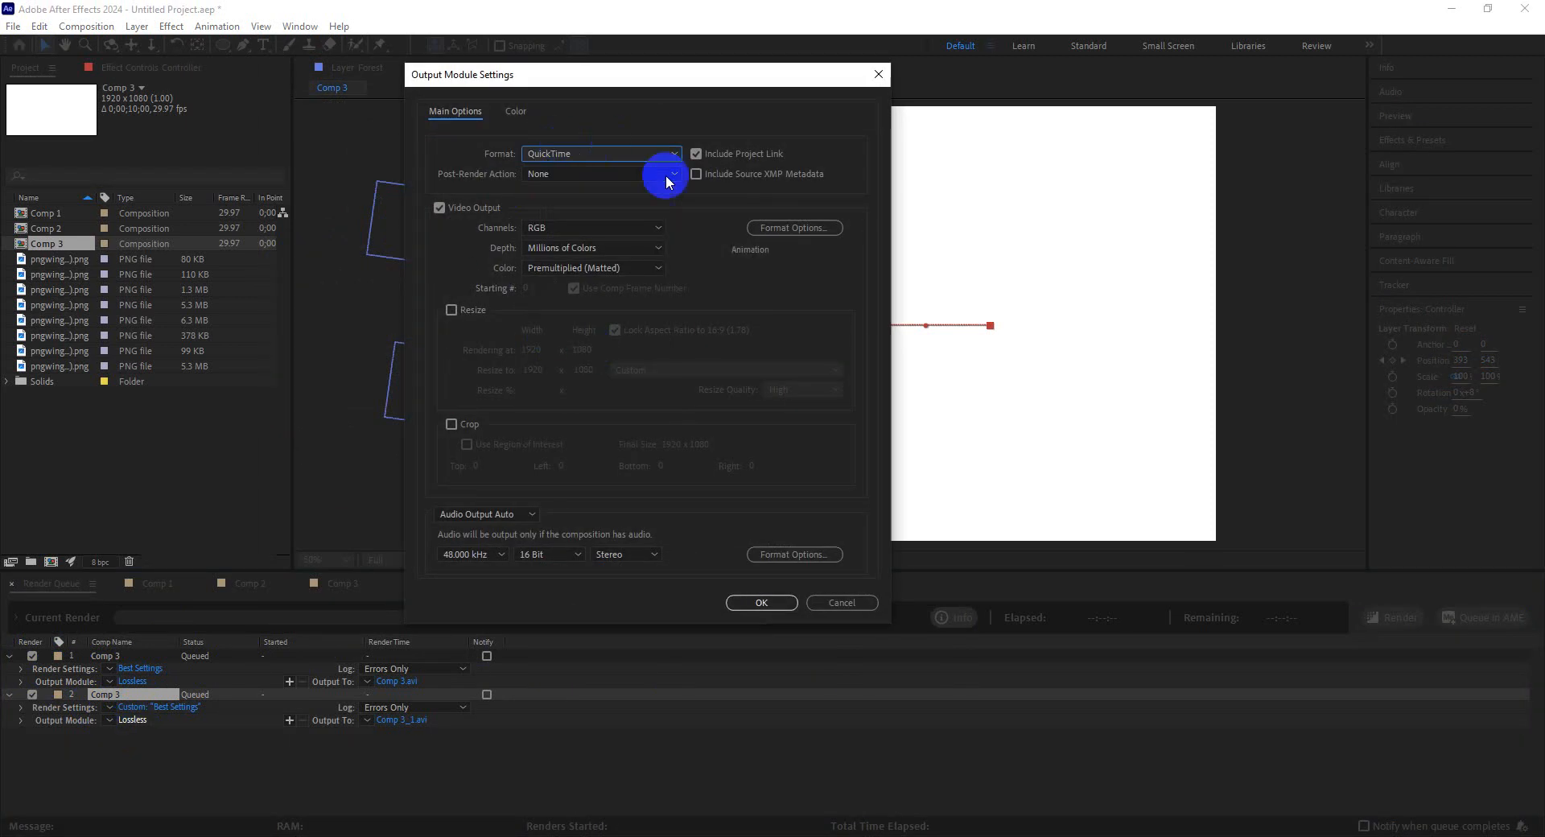
click(757, 605)
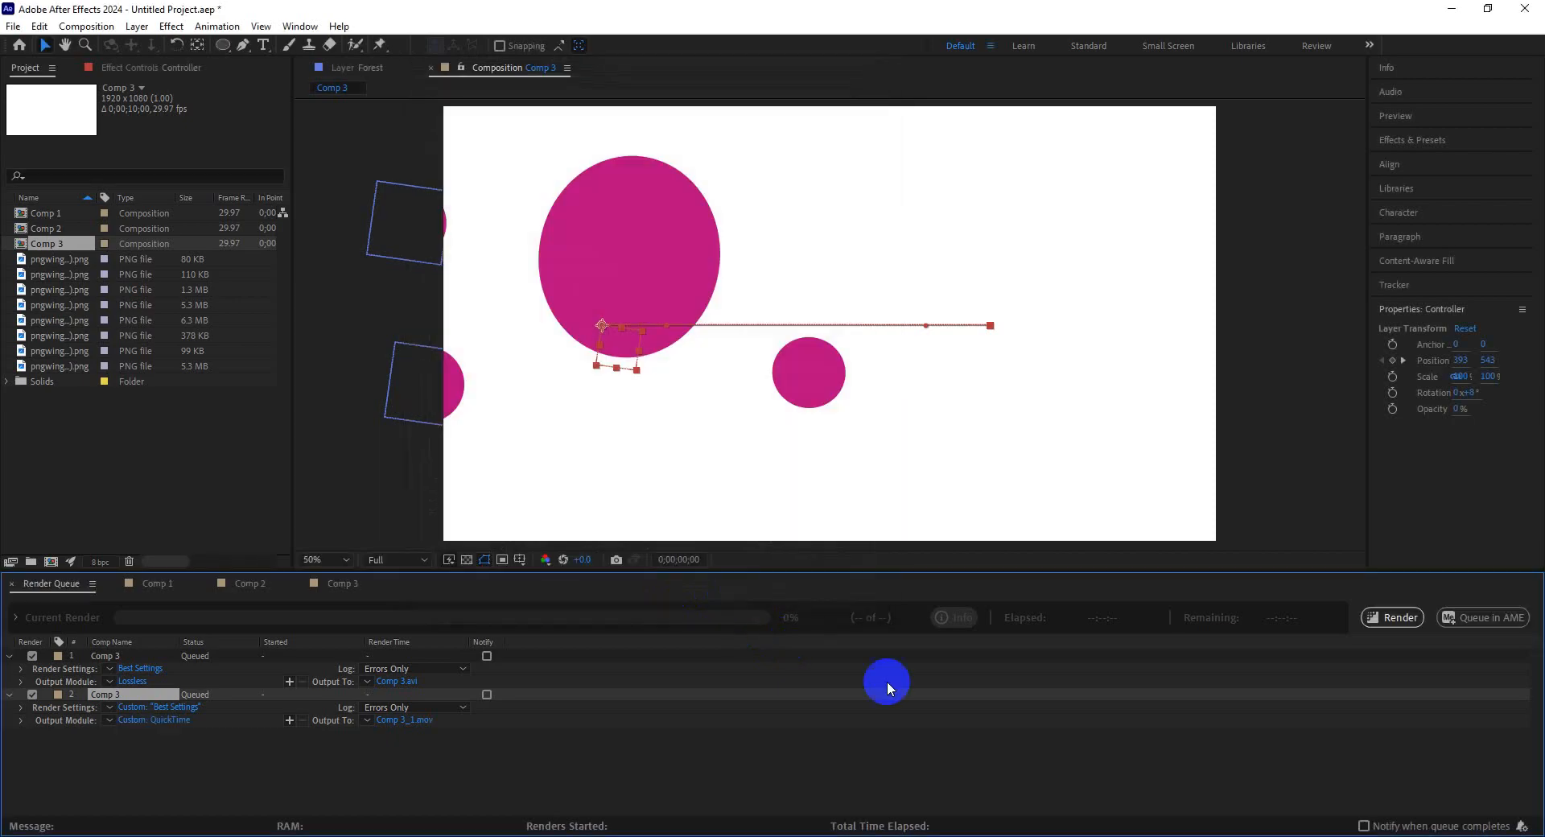
Start rendering the queued compositions.
click(1394, 620)
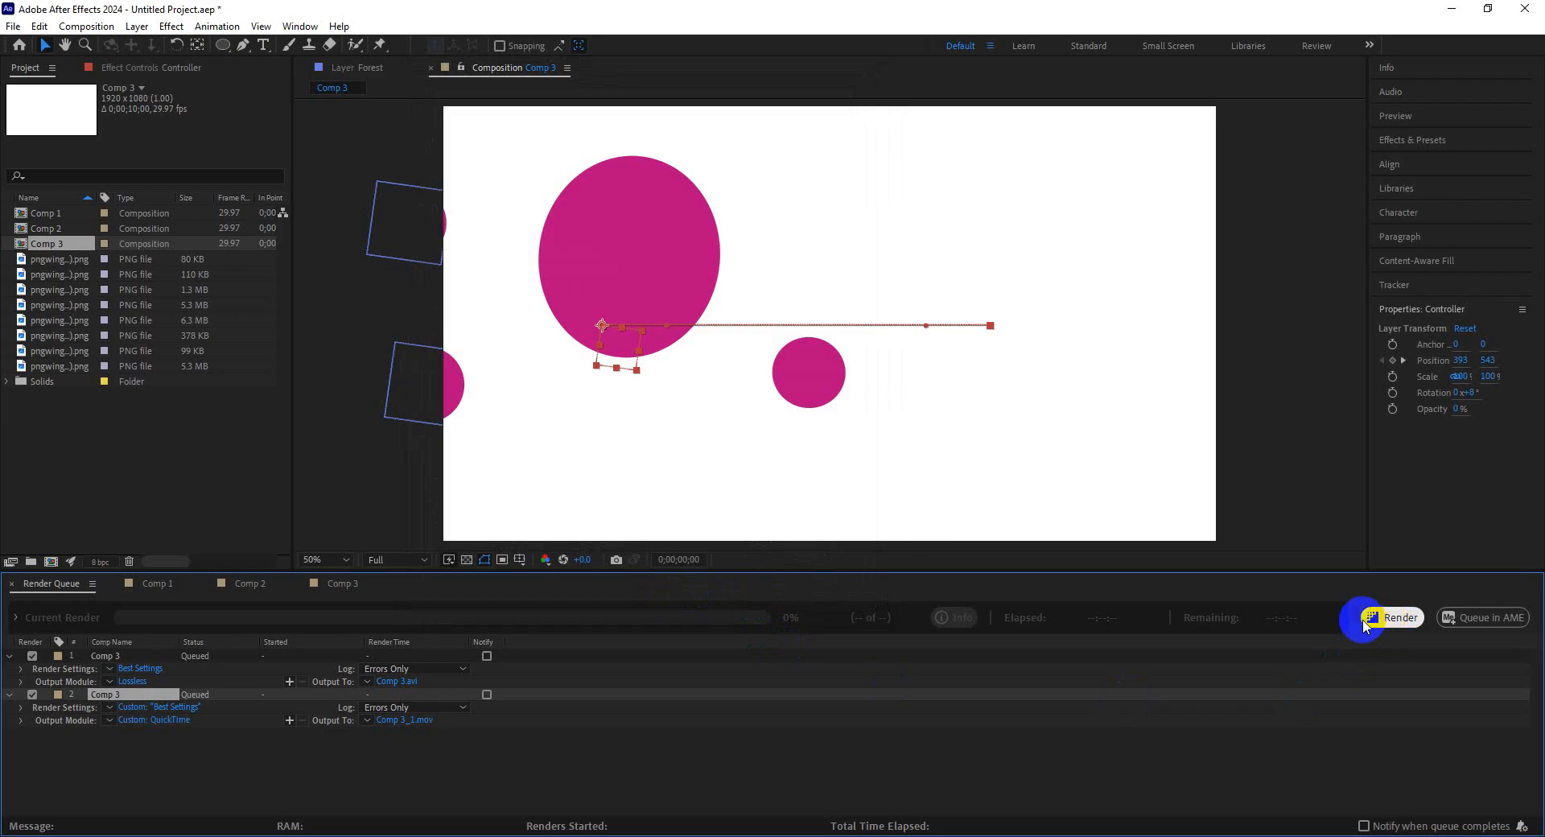
click(1451, 10)
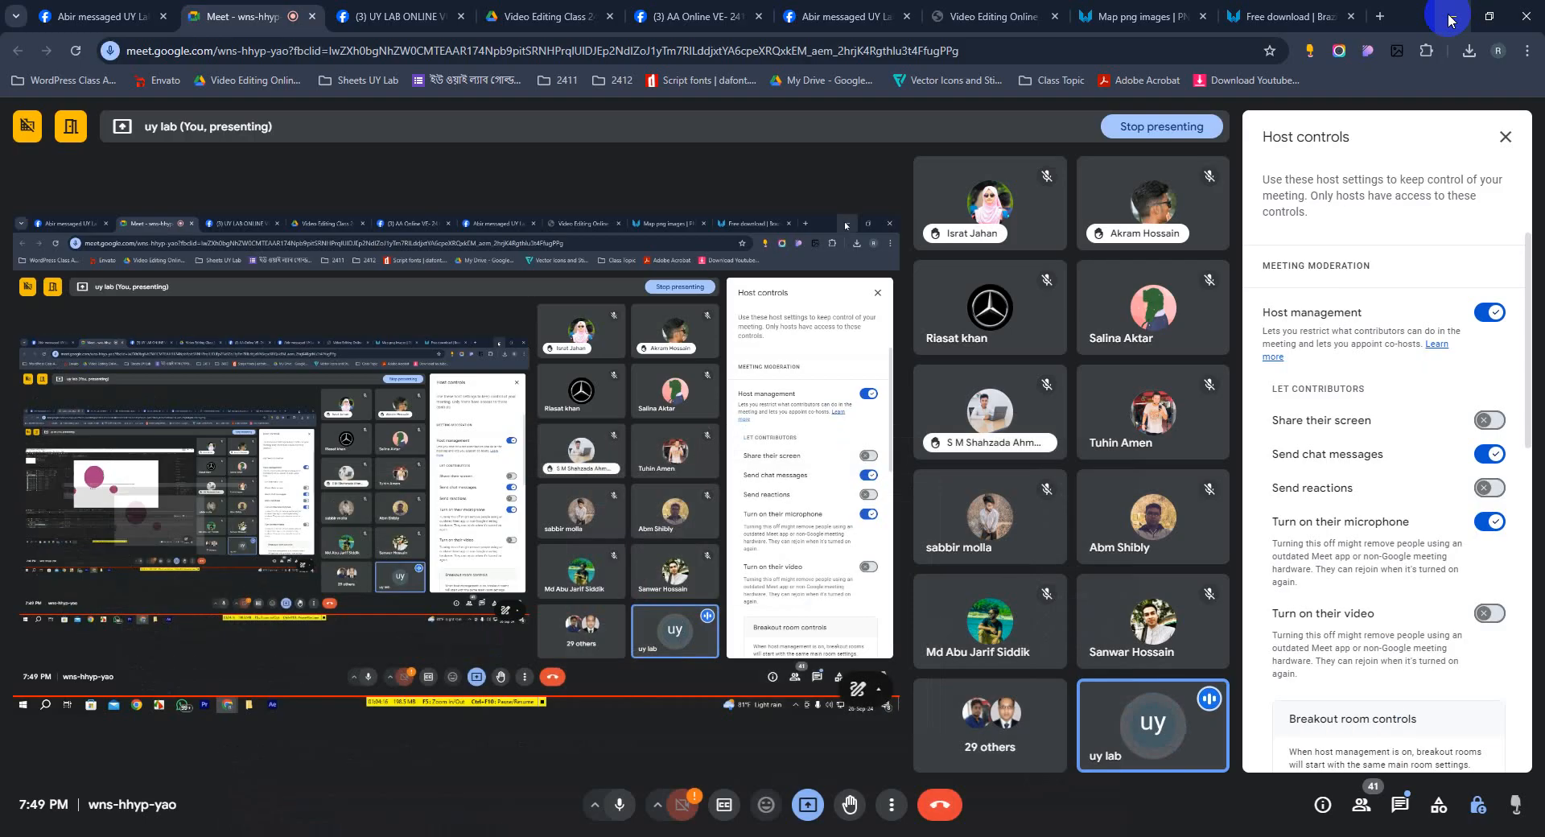